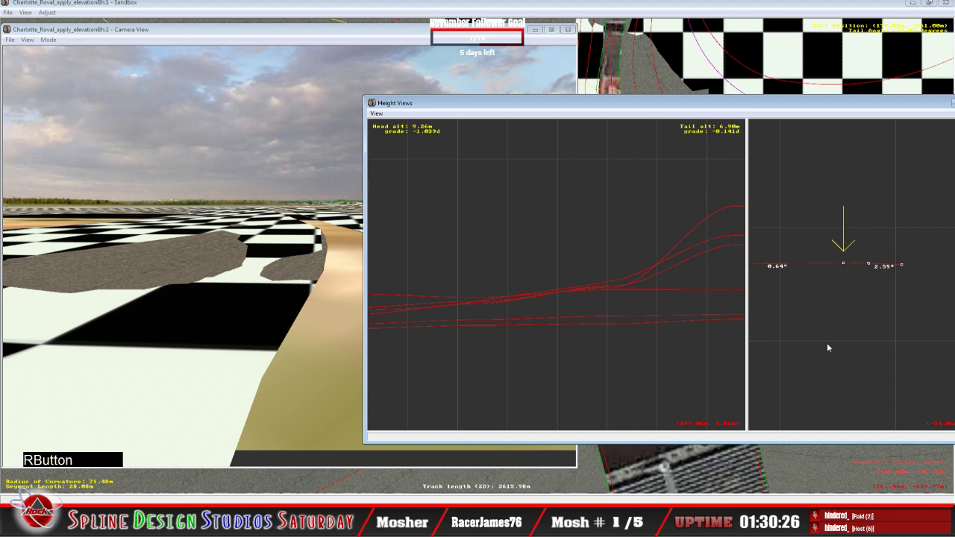
# Lower the selected cross-section point to a tail altitude of about 6.52 m
pyautogui.press('c')
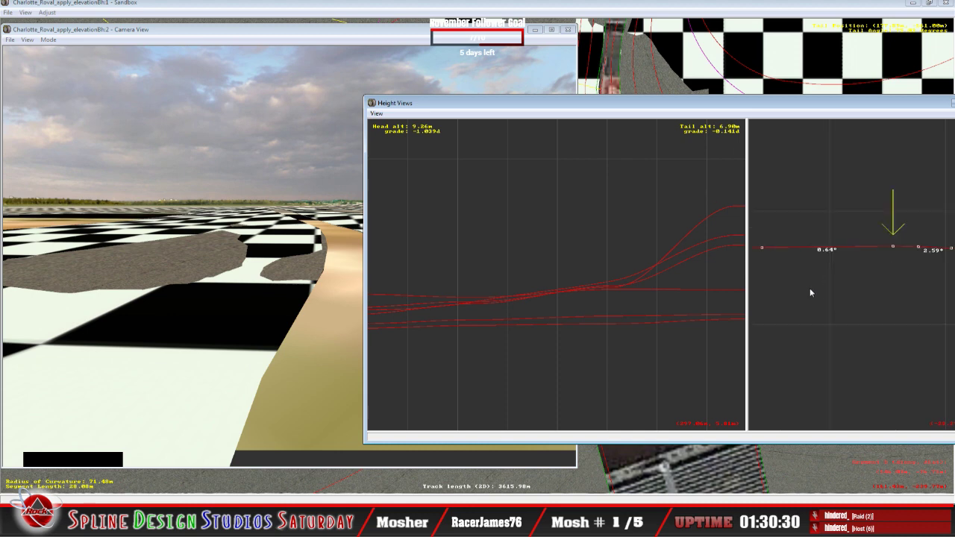
pyautogui.click(894, 246)
pyautogui.click(893, 246)
pyautogui.moveTo(893, 247); pyautogui.dragTo(893, 250)
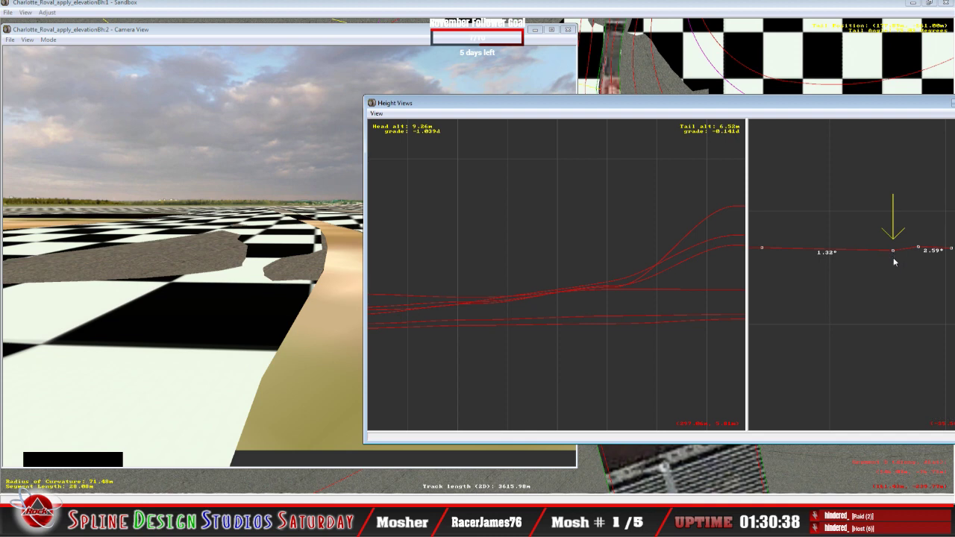
# Lower the next two cross-section points beside it to a tail altitude of about 6.56 m each, levelling the bank between them
pyautogui.press('c')
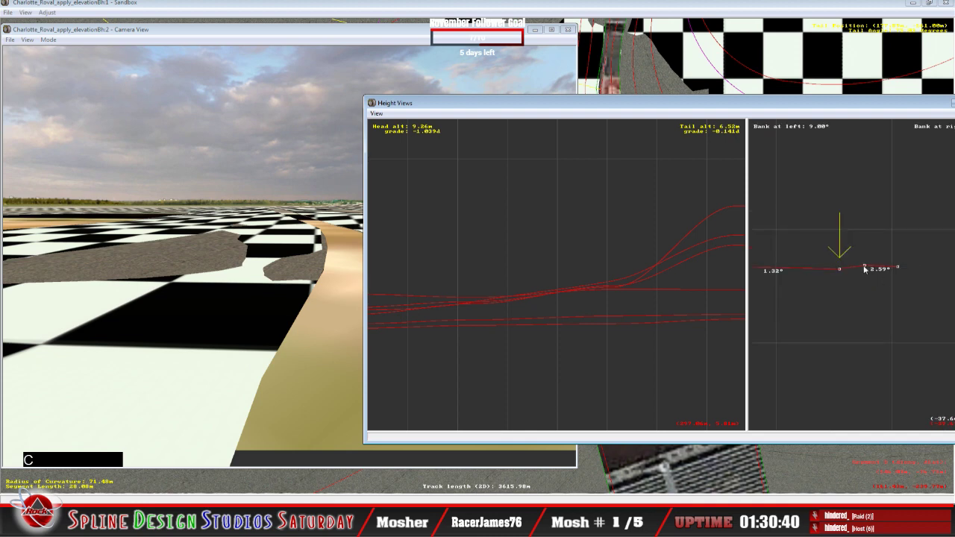
pyautogui.press('Right')
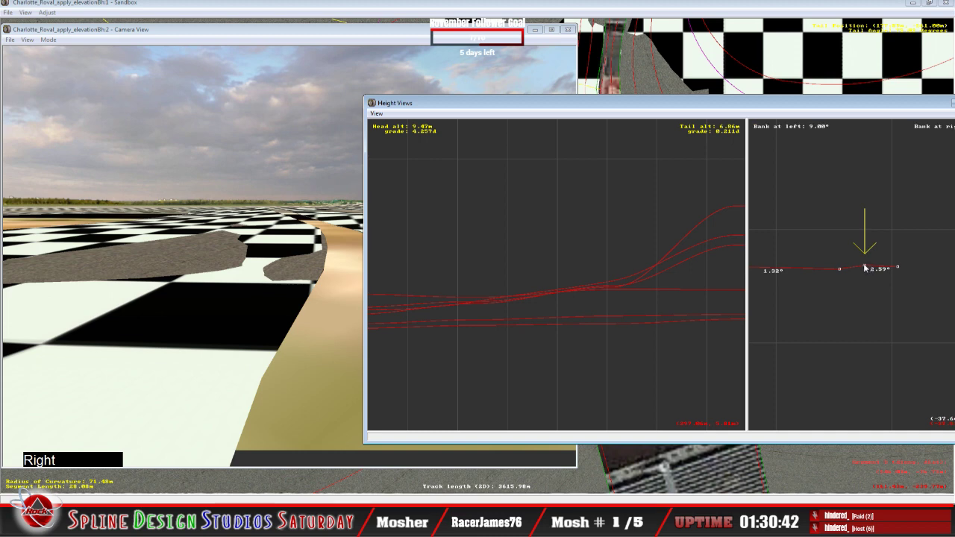
pyautogui.click(866, 269)
pyautogui.moveTo(865, 266); pyautogui.dragTo(867, 270)
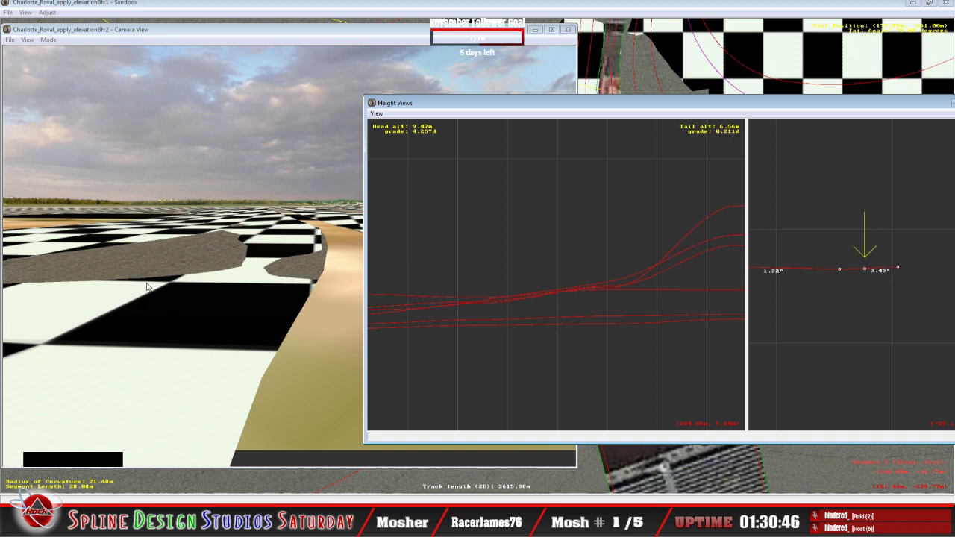
pyautogui.press('Right')
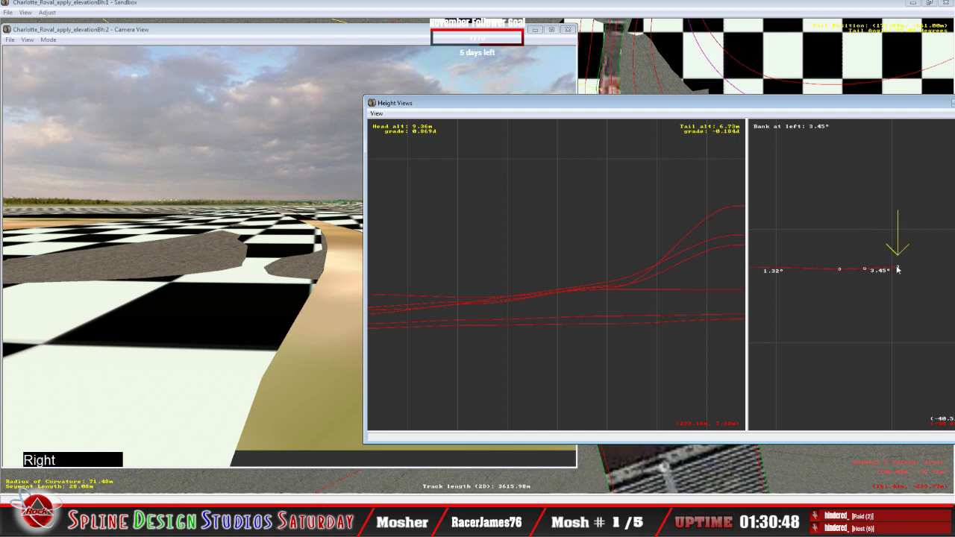
pyautogui.click(897, 269)
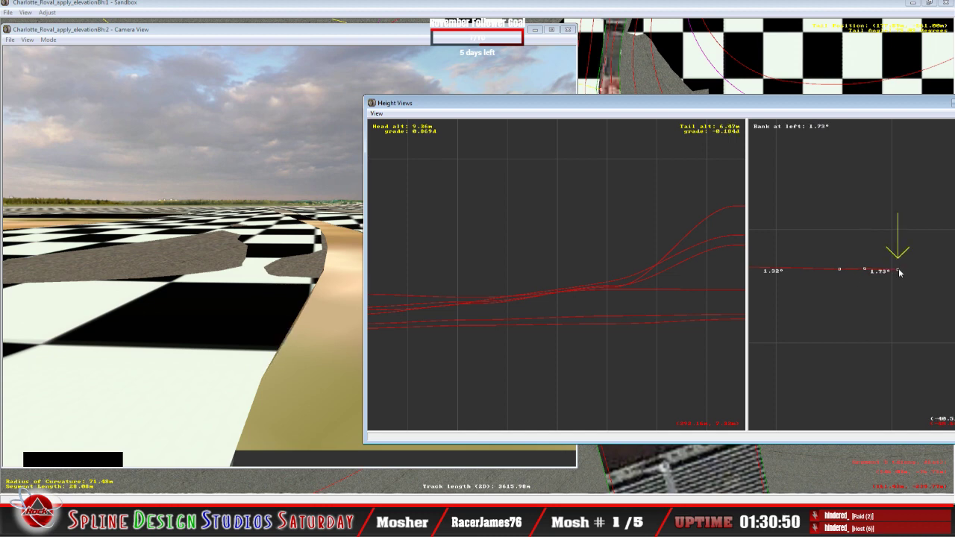
# Change the camera view's mode and fly around to inspect the reshaped terrain beside the track
pyautogui.click(191, 316)
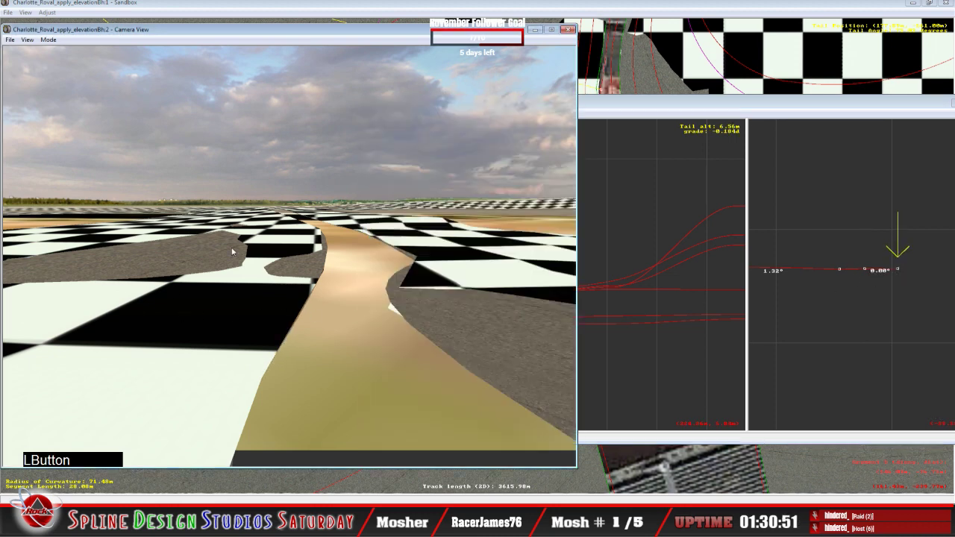
pyautogui.click(48, 40)
pyautogui.click(62, 63)
pyautogui.moveTo(289, 256); pyautogui.dragTo(223, 283)
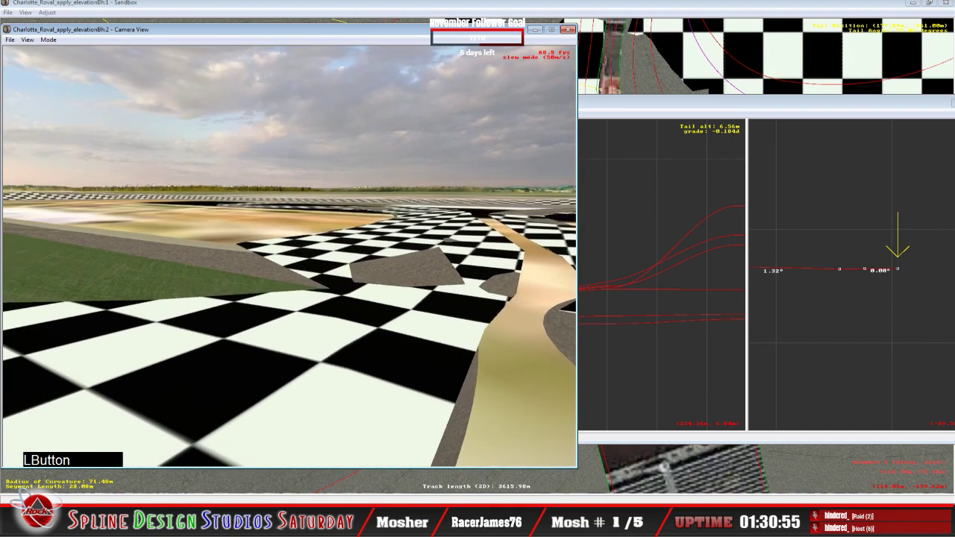
pyautogui.moveTo(224, 284); pyautogui.dragTo(246, 255, button='right')
pyautogui.press('space')
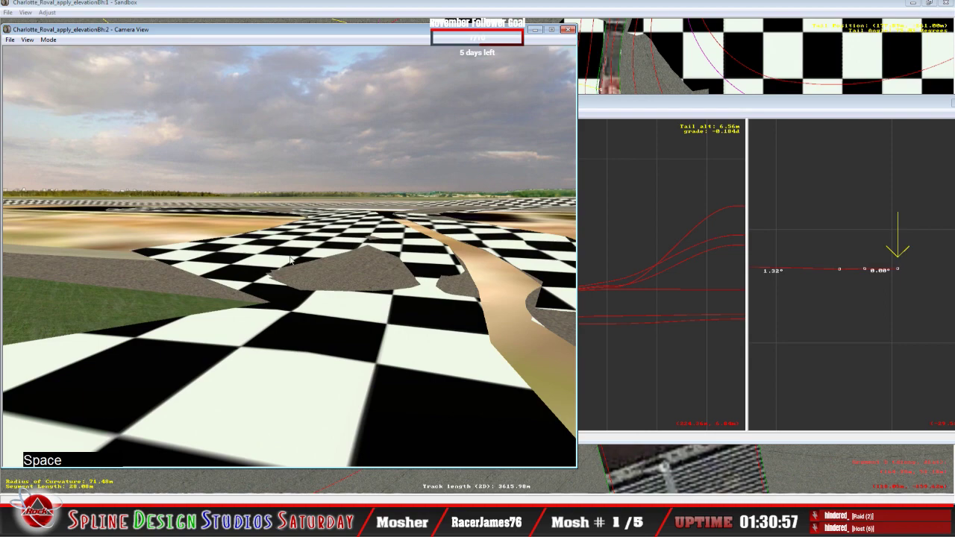
# Save the track under the new name Charlotte_Roval_apply_elevationBi in the Charlotte_Roval folder
pyautogui.click(576, 11)
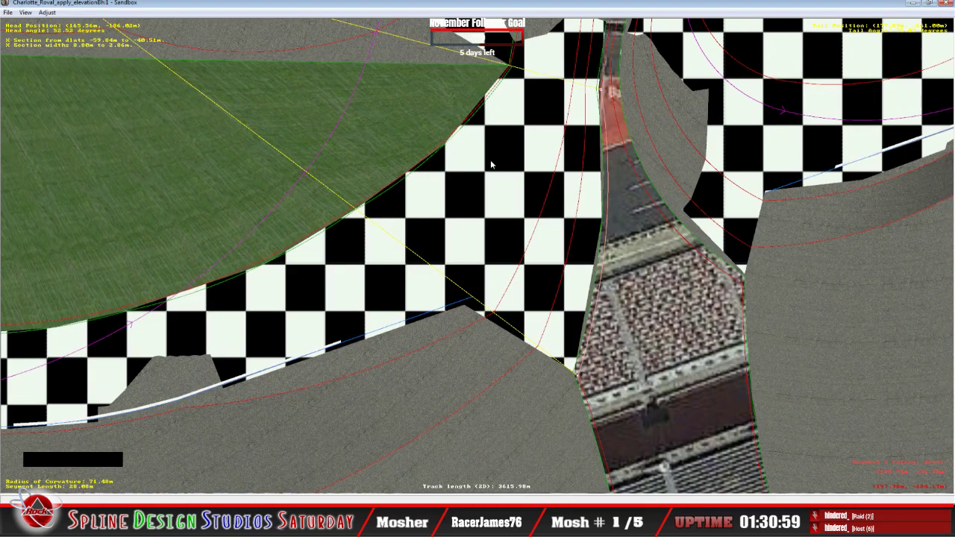
pyautogui.press('x')
pyautogui.press('x')
pyautogui.press('c')
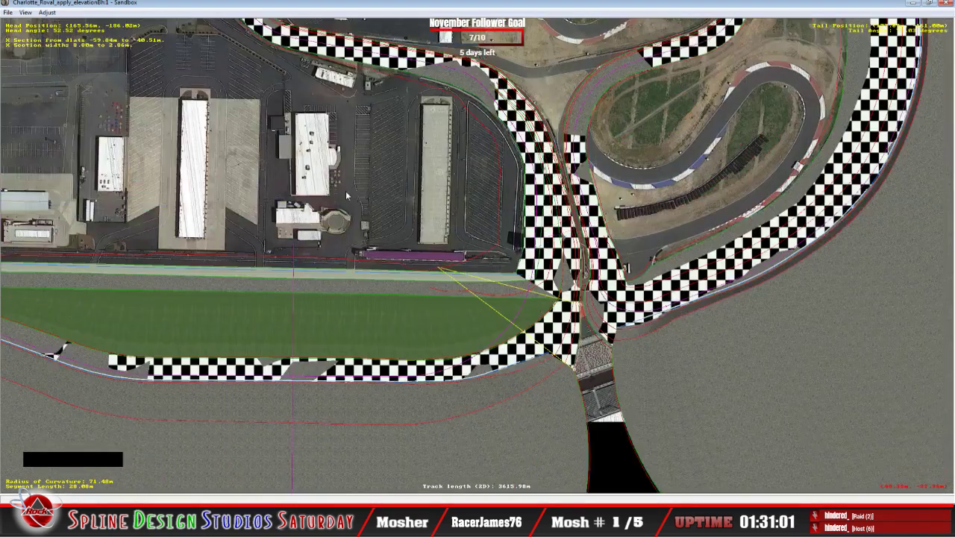
pyautogui.press('x')
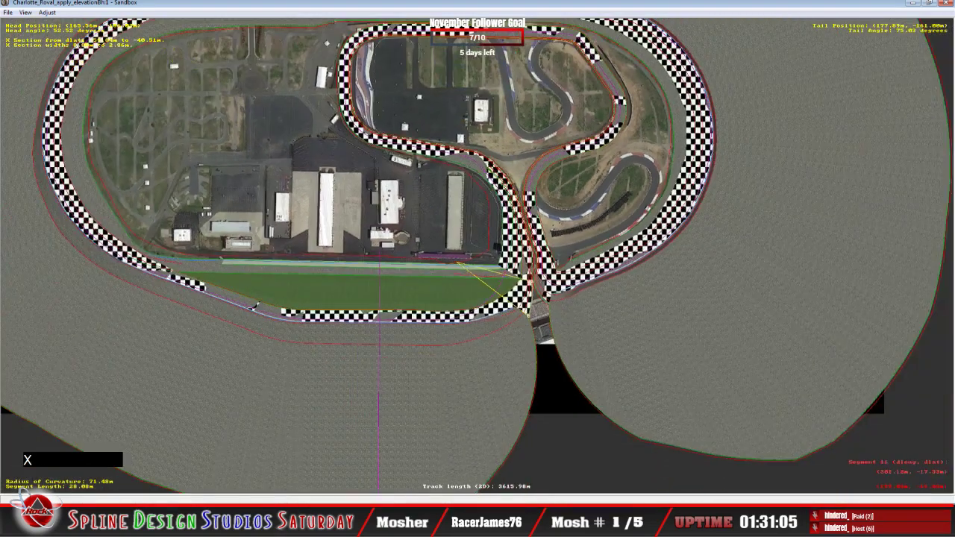
pyautogui.click(7, 13)
pyautogui.click(39, 116)
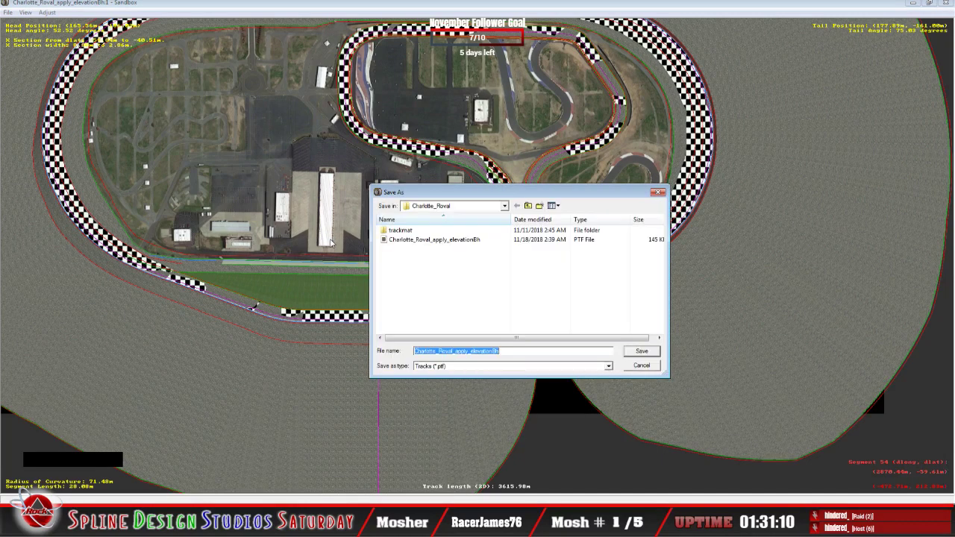
pyautogui.click(518, 352)
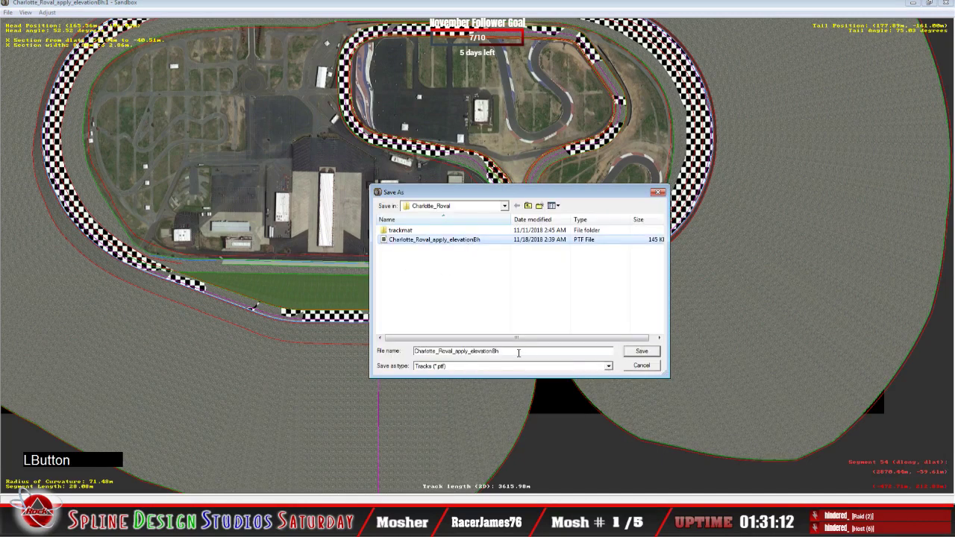
pyautogui.press('BackSpace')
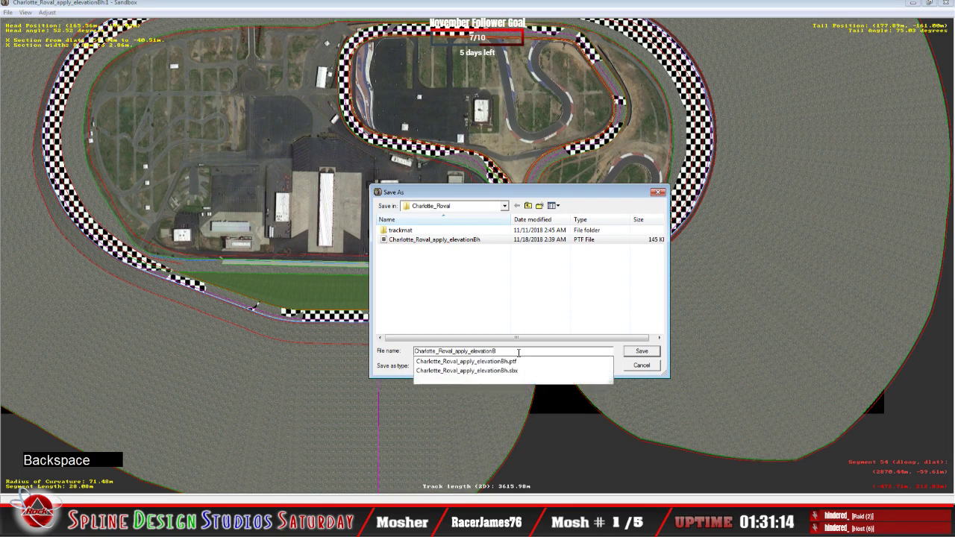
pyautogui.write('i')
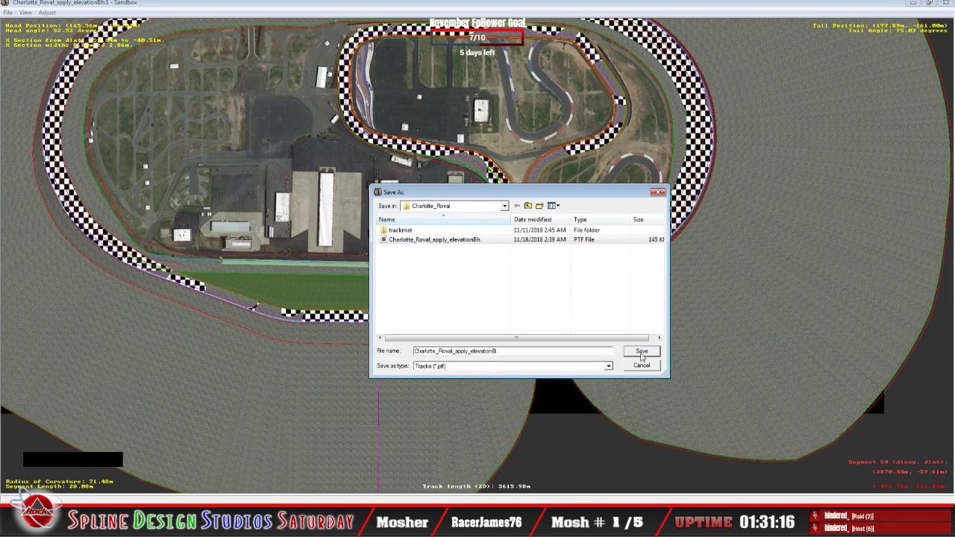
pyautogui.click(632, 354)
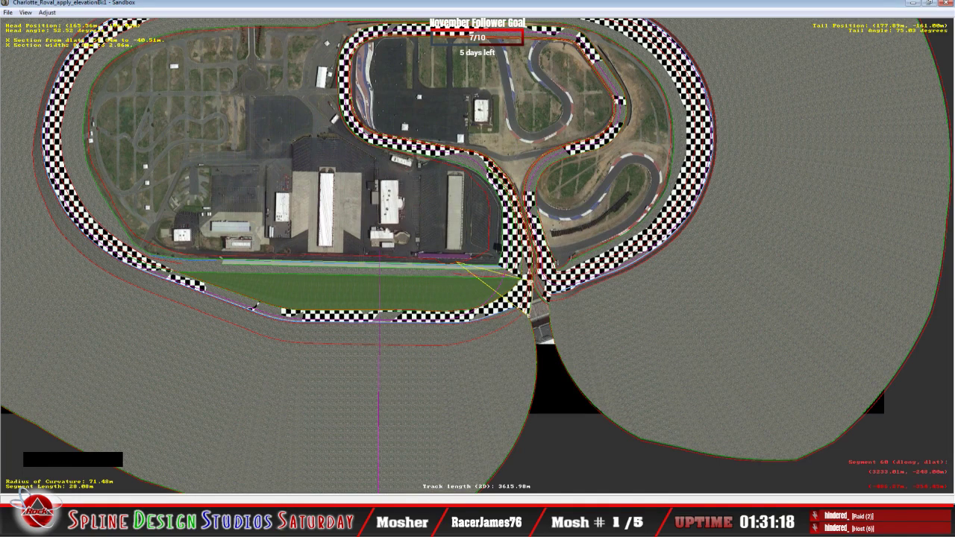
# Switch to the Charlotte_Roval folder in Windows Explorer, check the newly saved elevationBi track file, and return to Sandbox
pyautogui.click(16, 518)
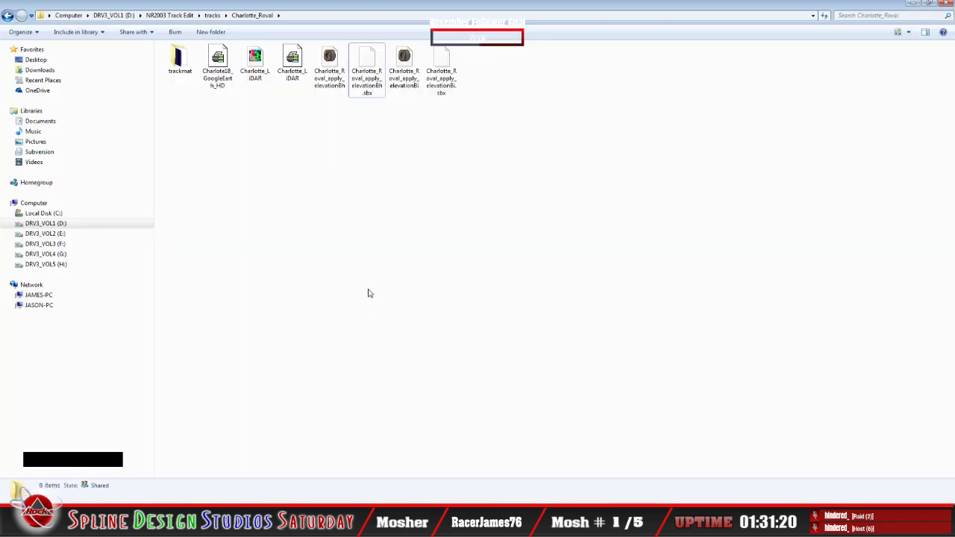
pyautogui.click(404, 69)
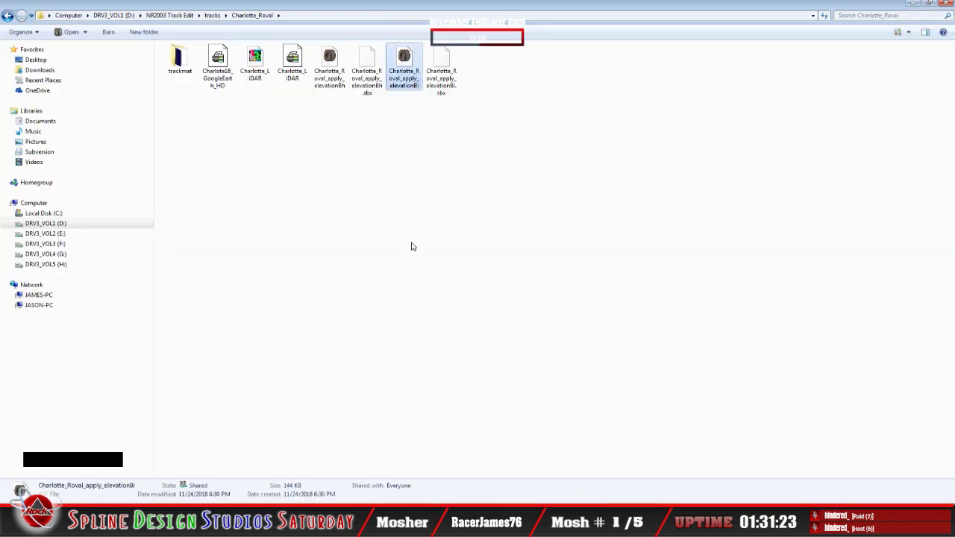
pyautogui.click(294, 472)
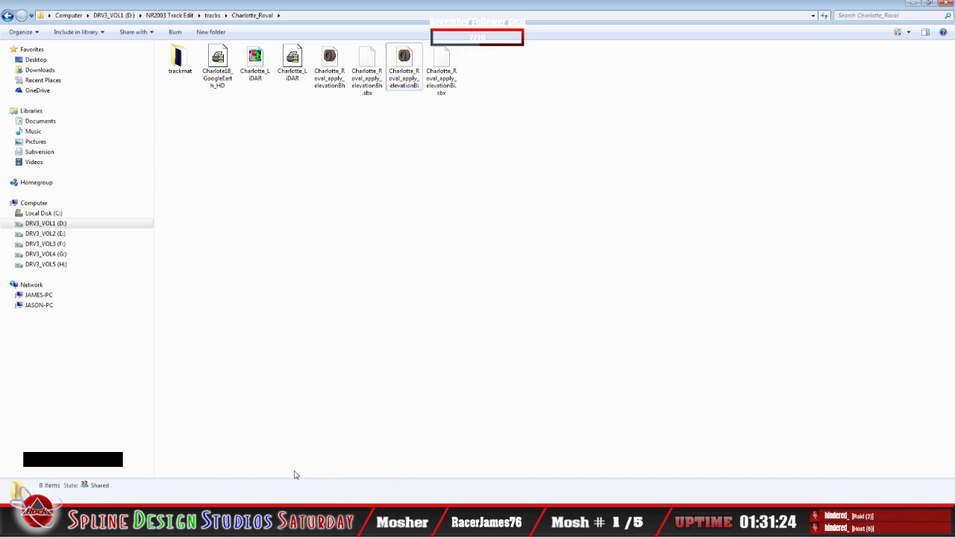
pyautogui.click(334, 497)
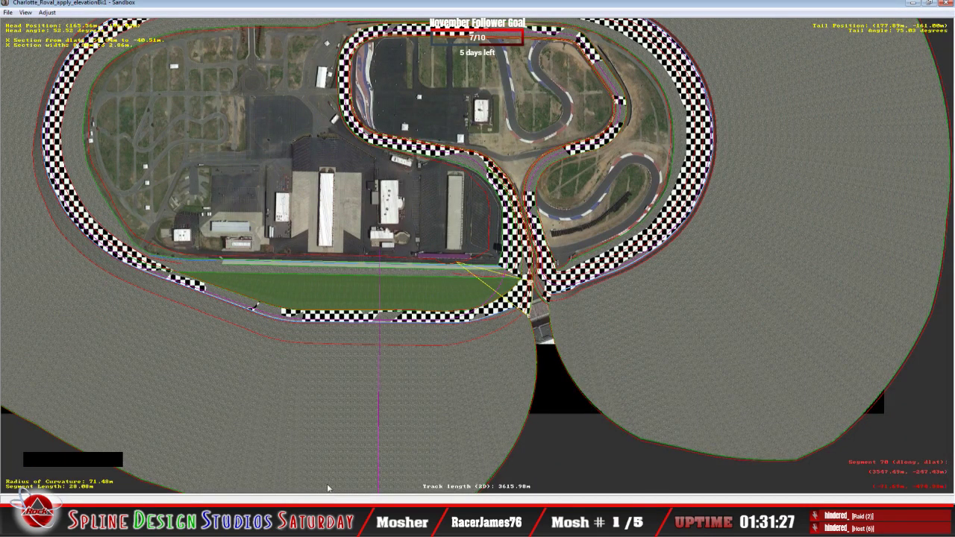
pyautogui.click(1, 12)
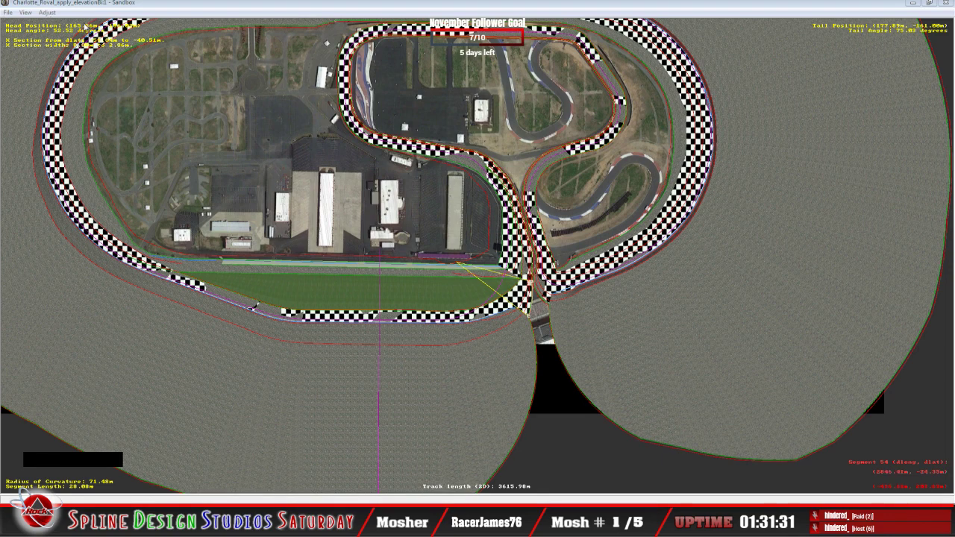
pyautogui.click(254, 306)
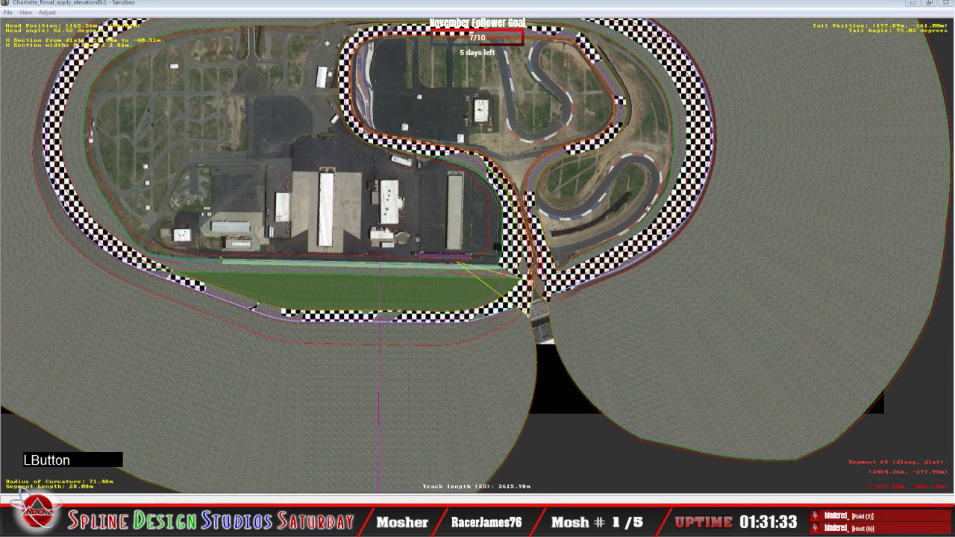
pyautogui.click(255, 305)
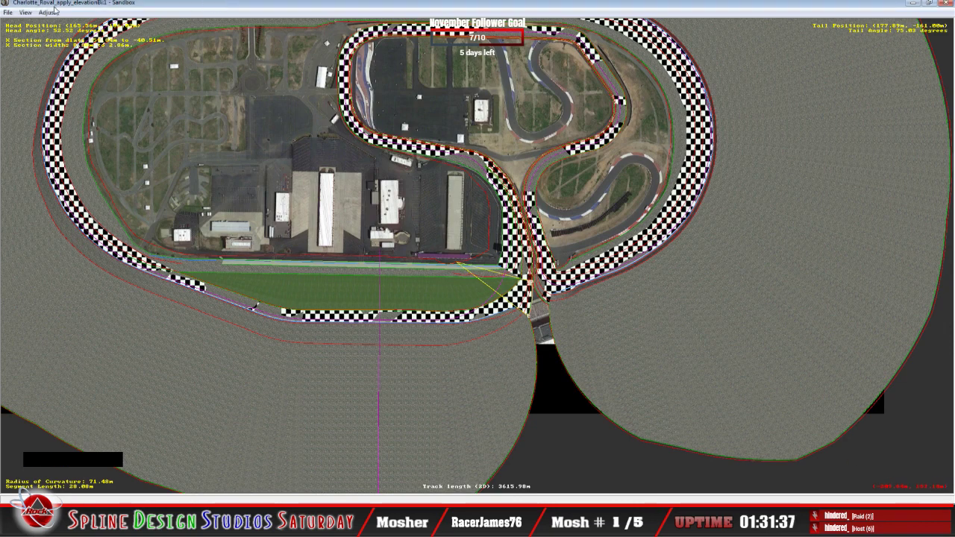
# Close out the current track by starting a new empty one and exit Sandbox
pyautogui.click(8, 12)
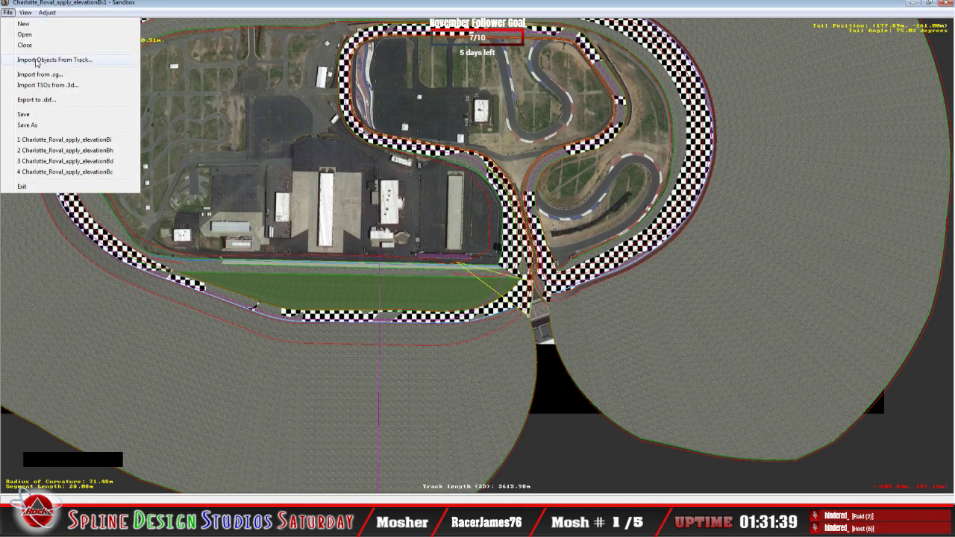
pyautogui.click(26, 24)
pyautogui.click(9, 12)
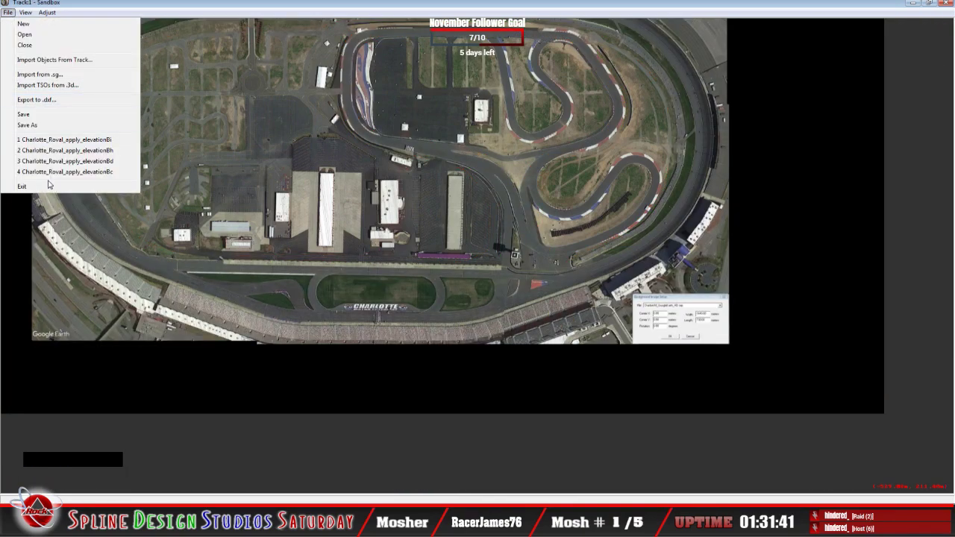
pyautogui.click(46, 185)
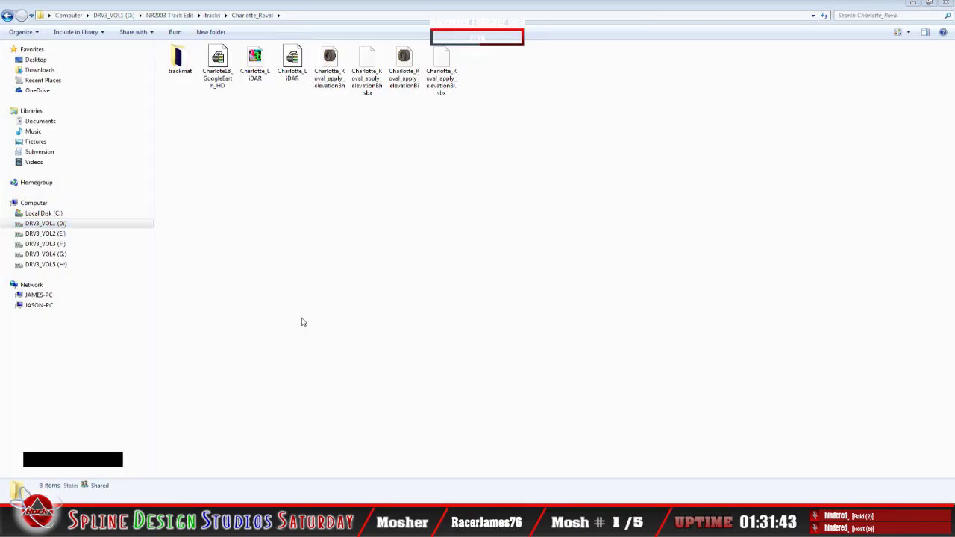
# Relaunch Sandbox and maximize its main track window
pyautogui.click(302, 322)
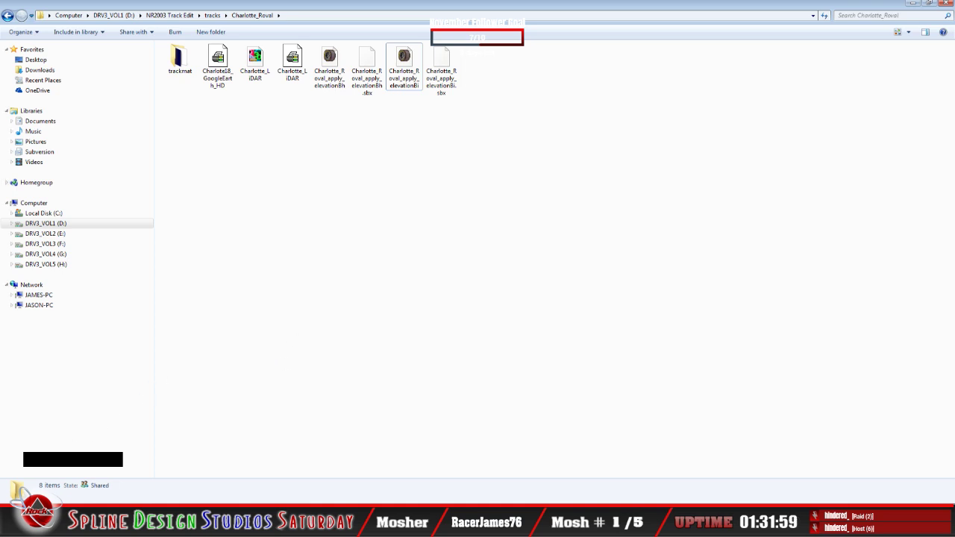
pyautogui.click(13, 523)
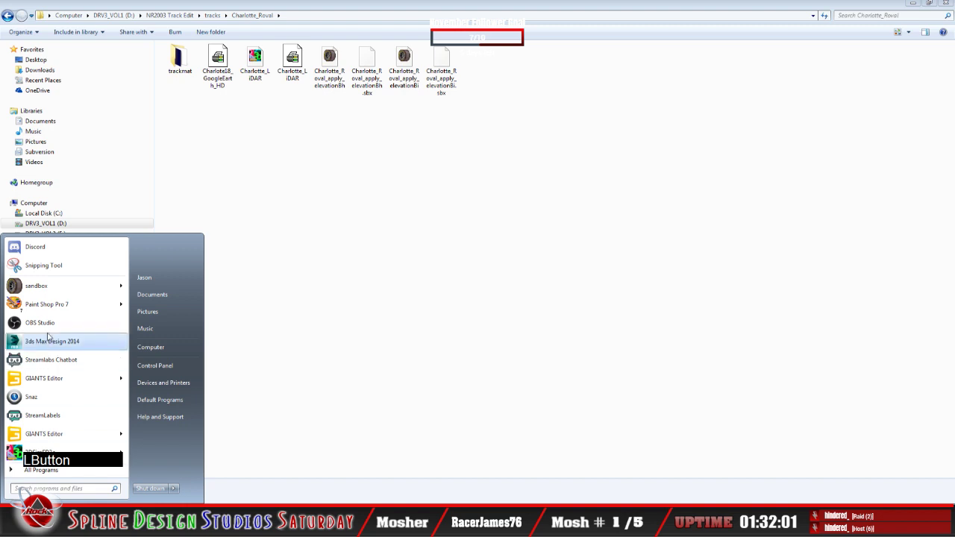
pyautogui.click(60, 280)
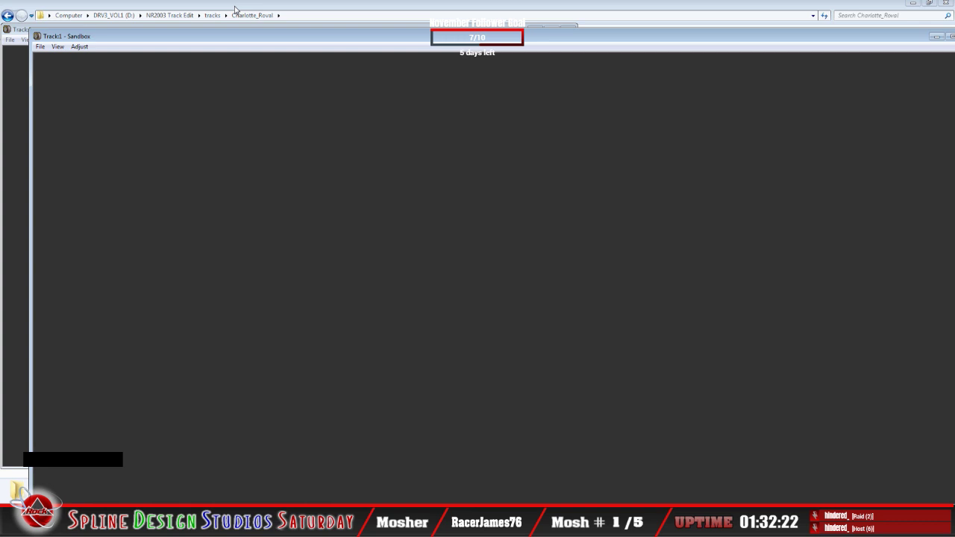
pyautogui.moveTo(319, 37); pyautogui.dragTo(283, 0)
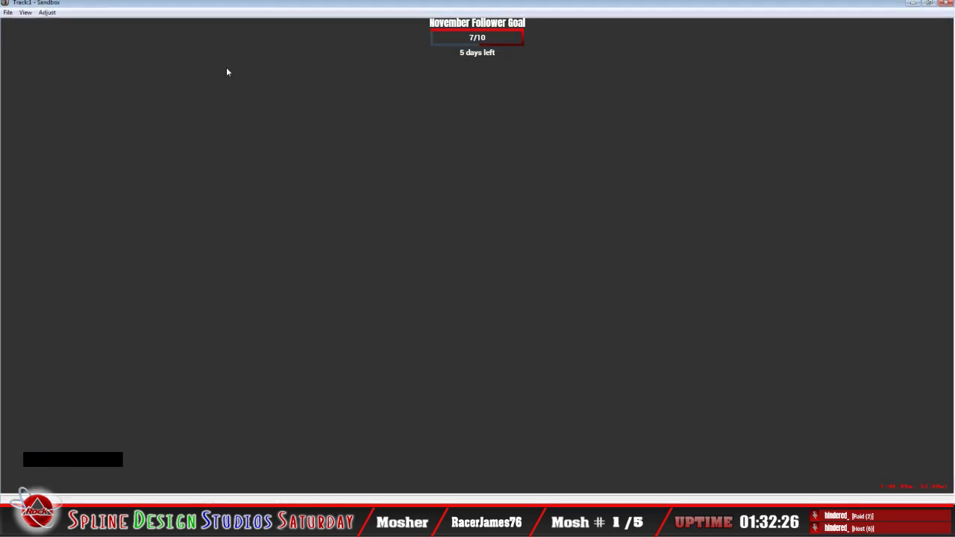
# Open the track file Charlotte_Roval_apply_elevationBi from the Charlotte_Roval folder
pyautogui.click(7, 13)
pyautogui.click(28, 35)
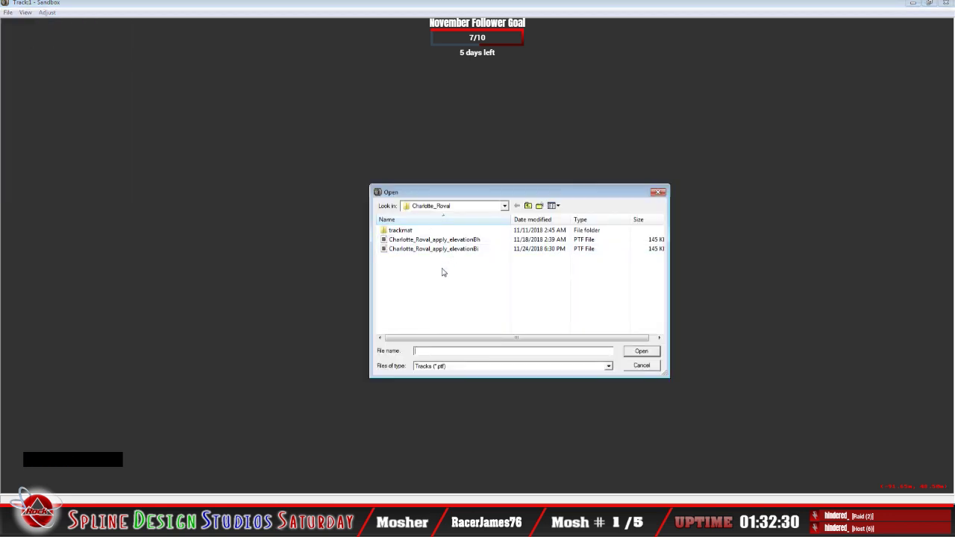
pyautogui.click(456, 249)
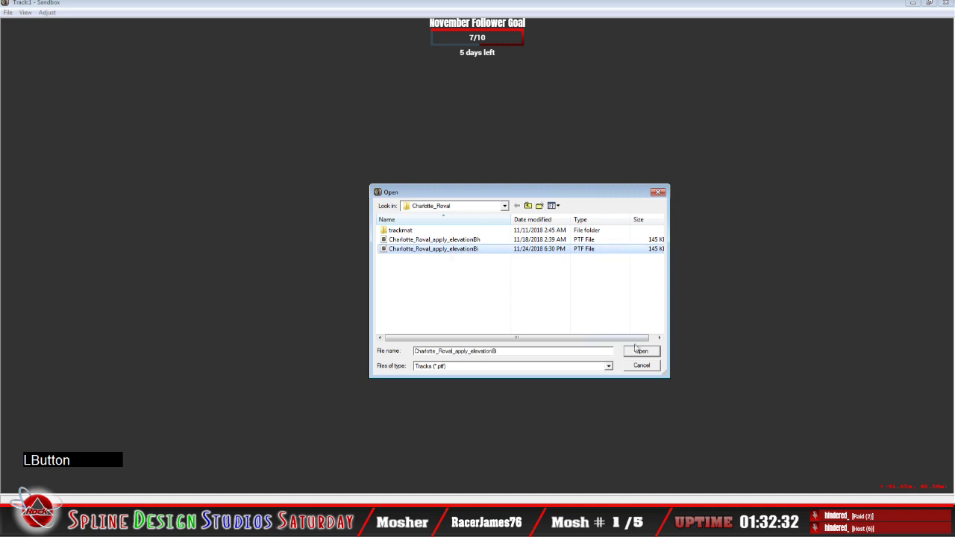
pyautogui.click(642, 351)
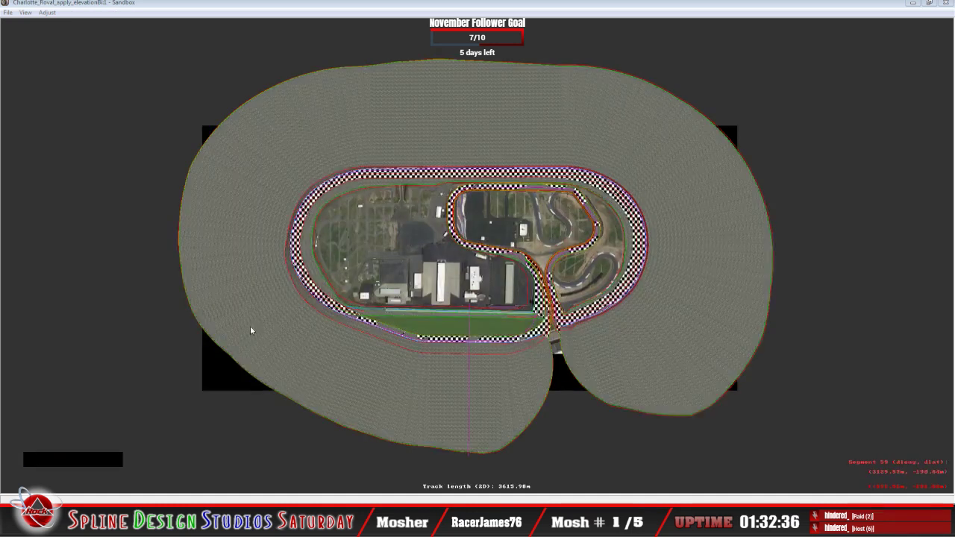
# Examine the infield road sections and the junction beside the pit lane exit in the reloaded track
pyautogui.rightClick(85, 241)
pyautogui.click(111, 312)
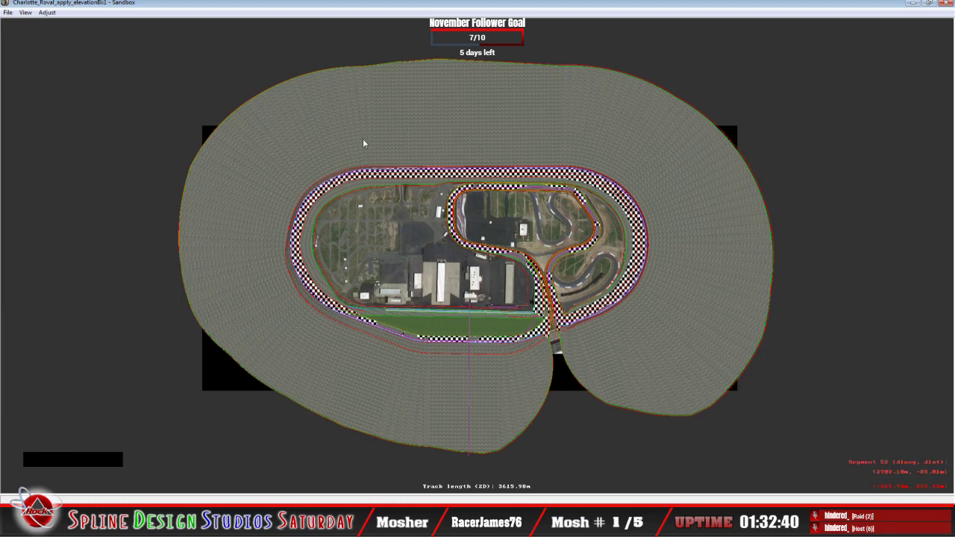
pyautogui.press('z')
pyautogui.press('z')
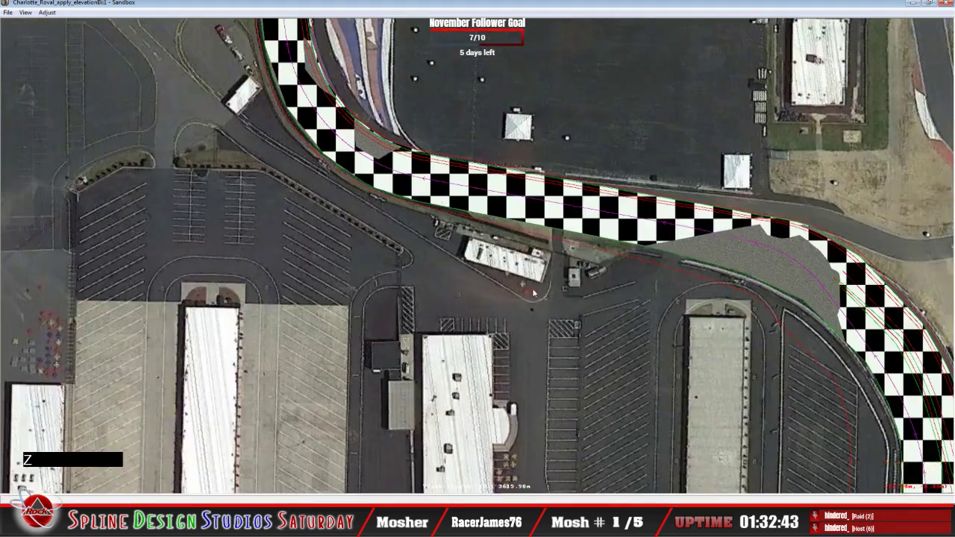
pyautogui.press('c')
pyautogui.press('c')
pyautogui.press('c')
pyautogui.press('c')
pyautogui.press('c')
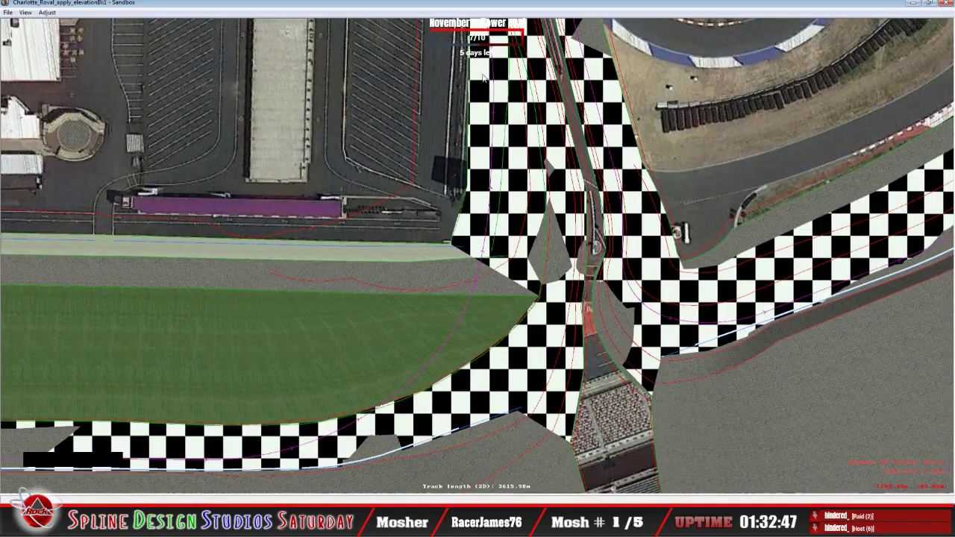
pyautogui.press('c')
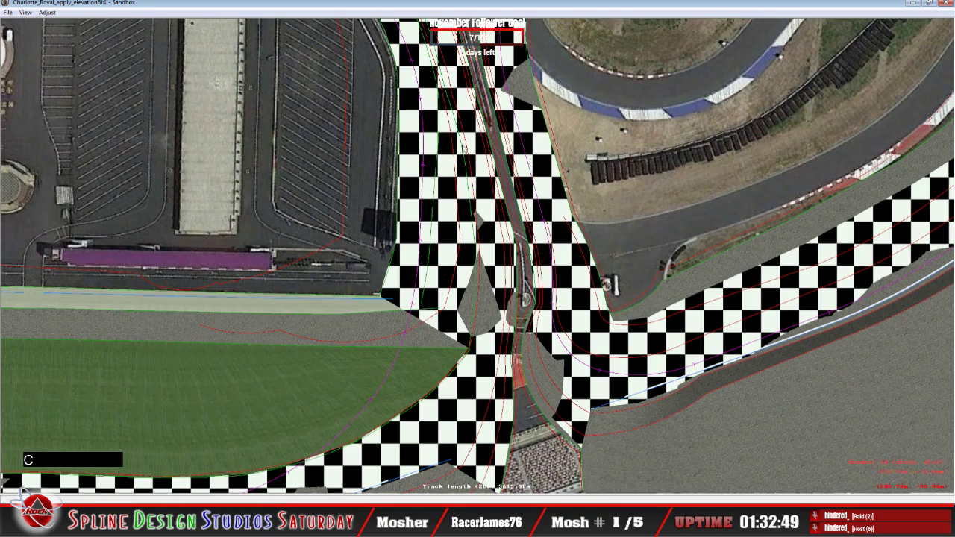
pyautogui.press('c')
pyautogui.press('c')
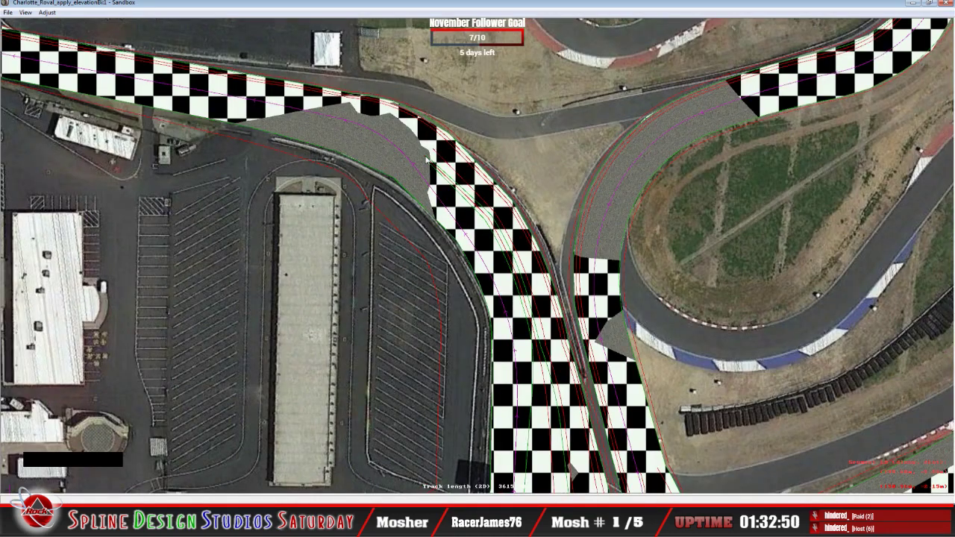
pyautogui.press('c')
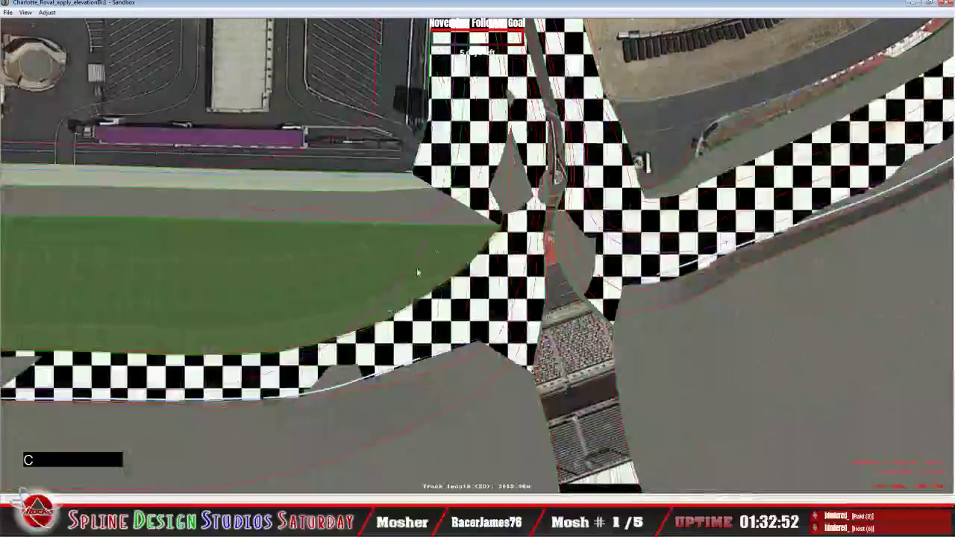
# Examine the pit lane, front-stretch grass and main straight surfaces for elevation and section problems
pyautogui.press('c')
pyautogui.press('c')
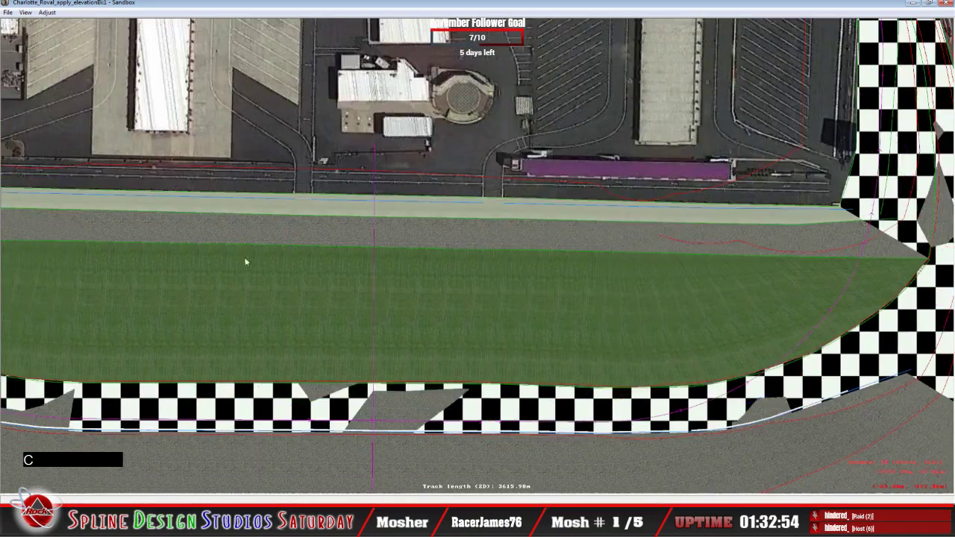
pyautogui.press('c')
pyautogui.press('c')
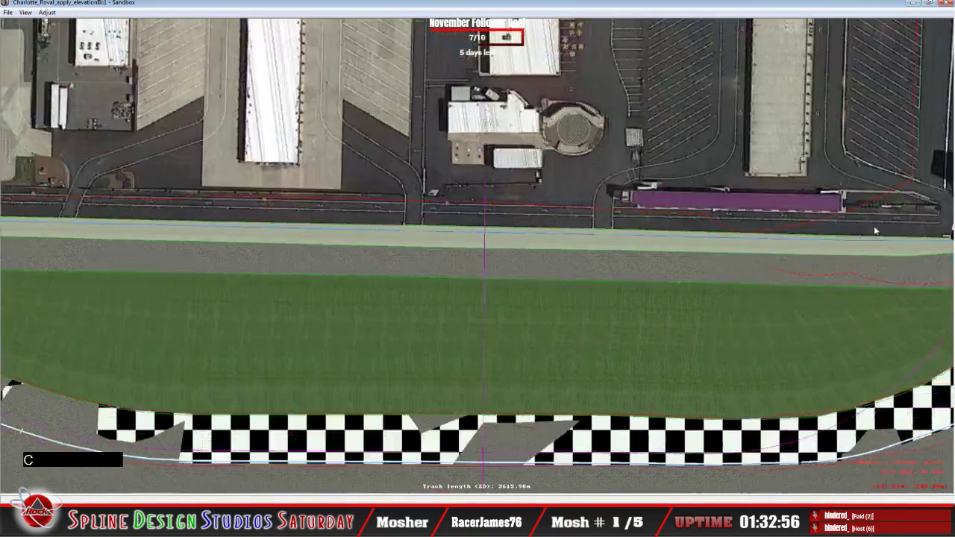
pyautogui.press('c')
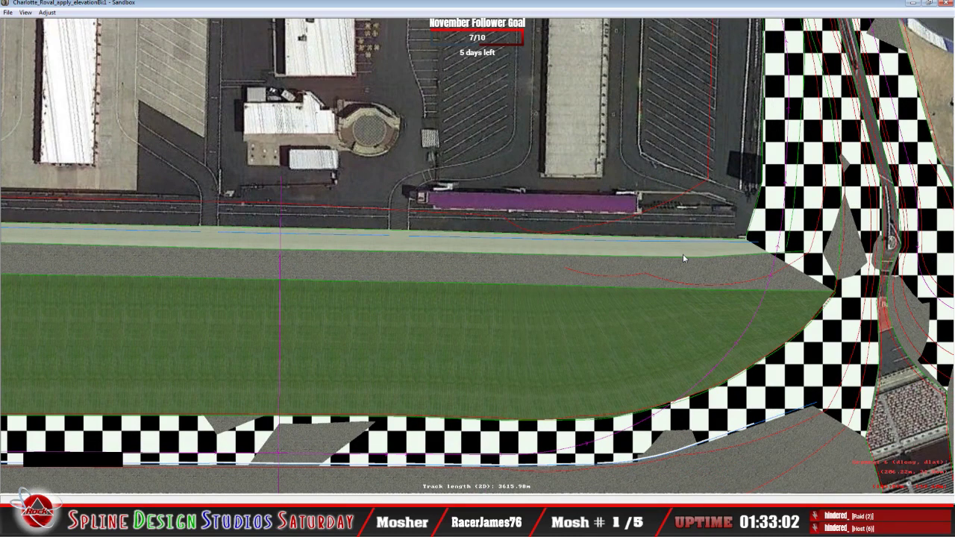
pyautogui.press('c')
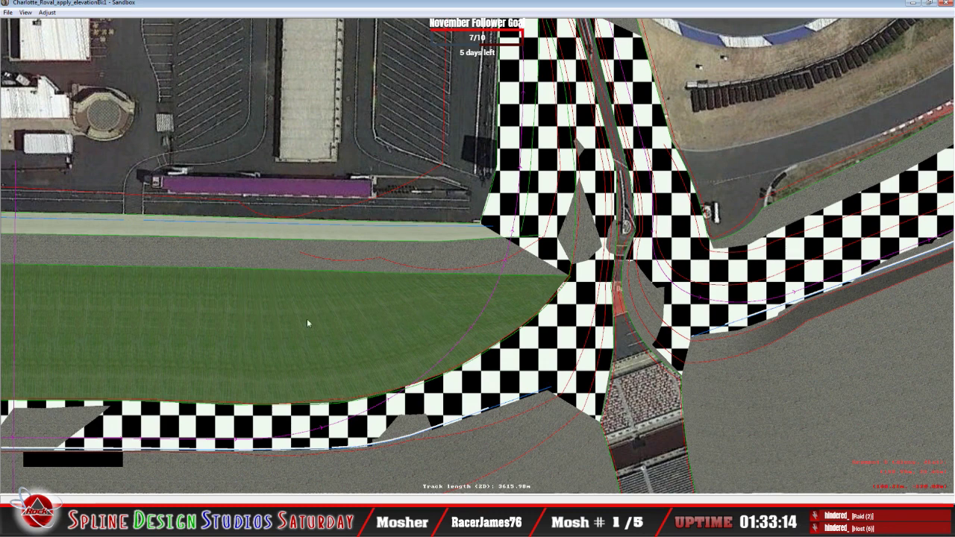
pyautogui.rightClick(227, 316)
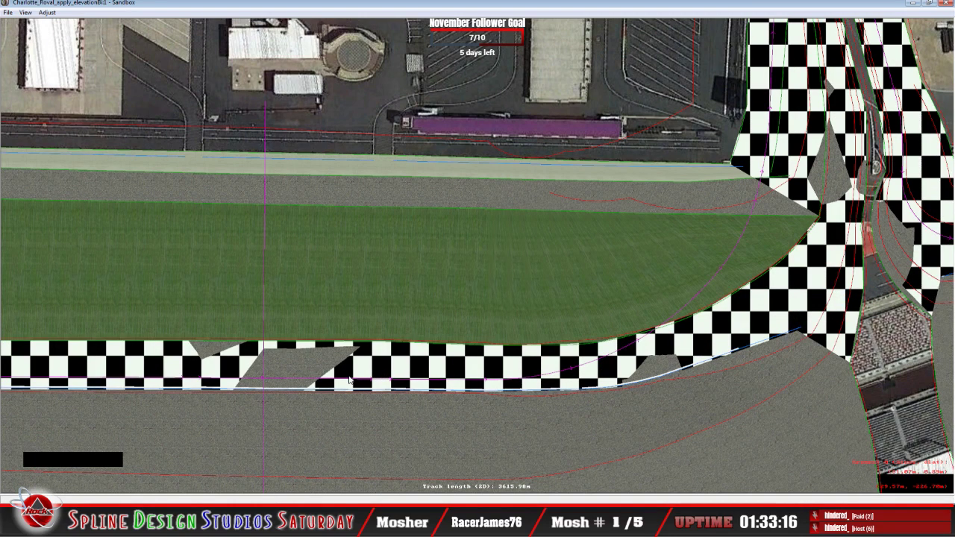
pyautogui.press('c')
pyautogui.press('c')
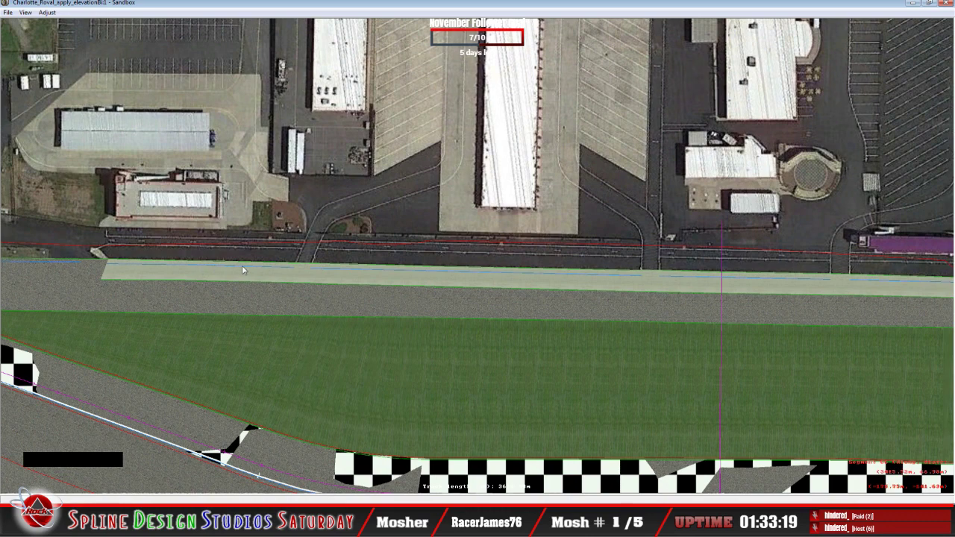
pyautogui.press('c')
pyautogui.press('c')
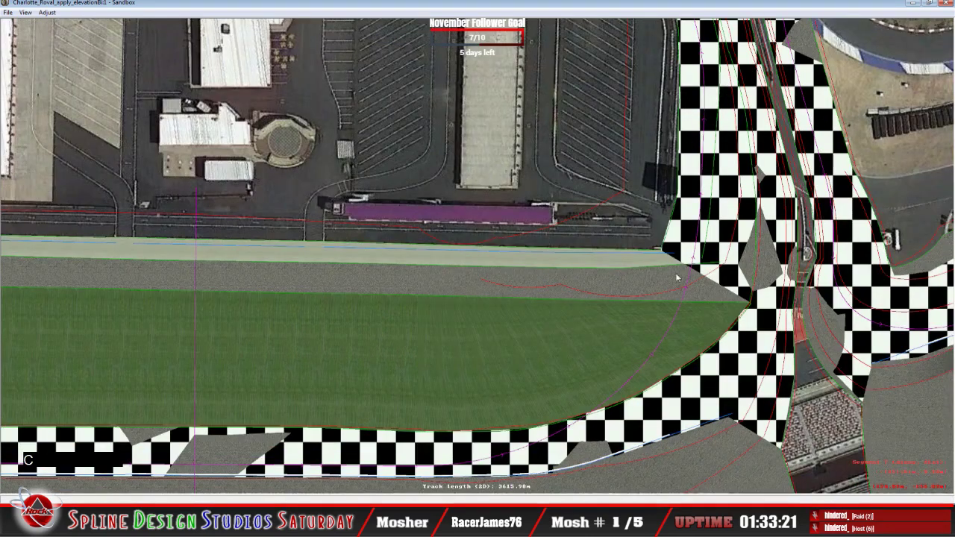
# Select the W section at the pit wall's end, inspect the pit lane in Camera View using slew mode, and return to the track window
pyautogui.click(582, 253)
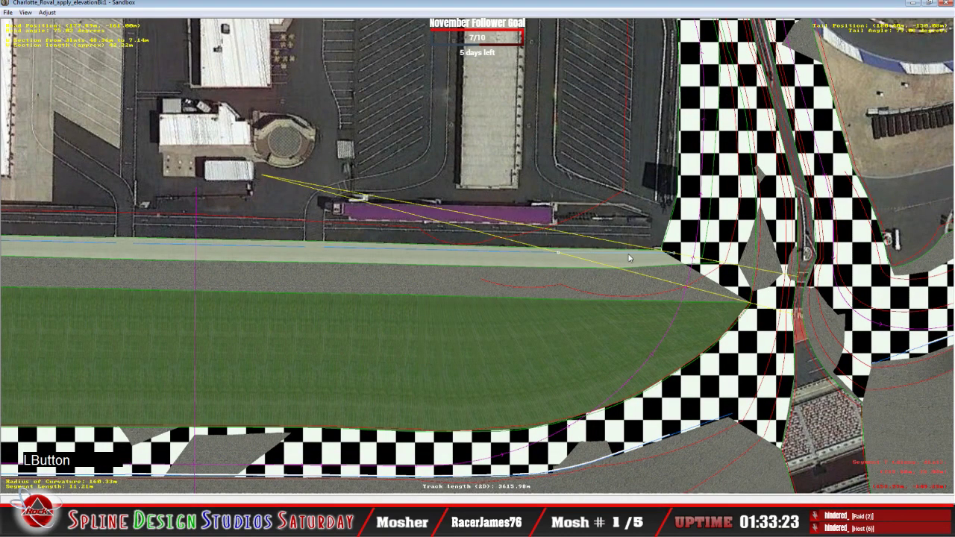
pyautogui.click(345, 479)
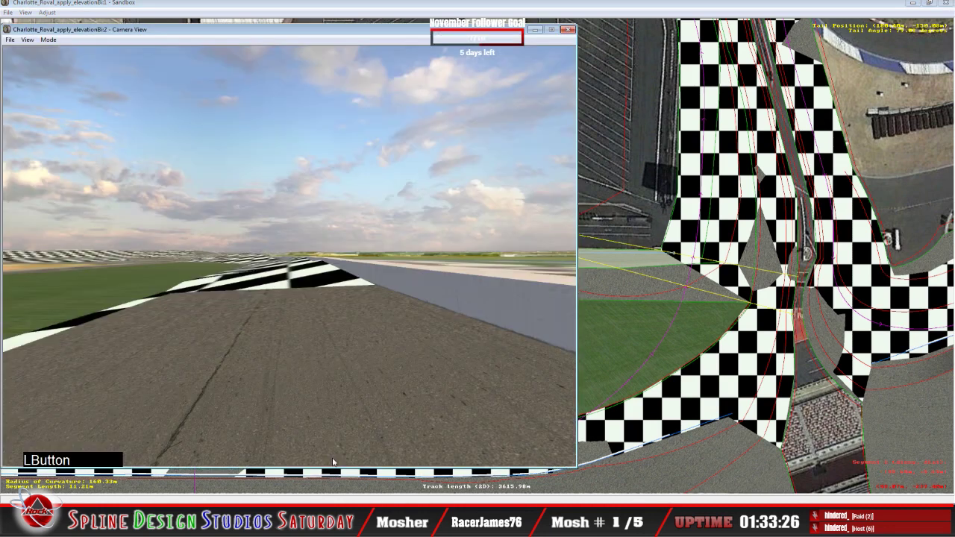
pyautogui.click(48, 40)
pyautogui.click(71, 63)
pyautogui.moveTo(289, 256); pyautogui.dragTo(246, 257)
pyautogui.moveTo(246, 256); pyautogui.dragTo(179, 257, button='right')
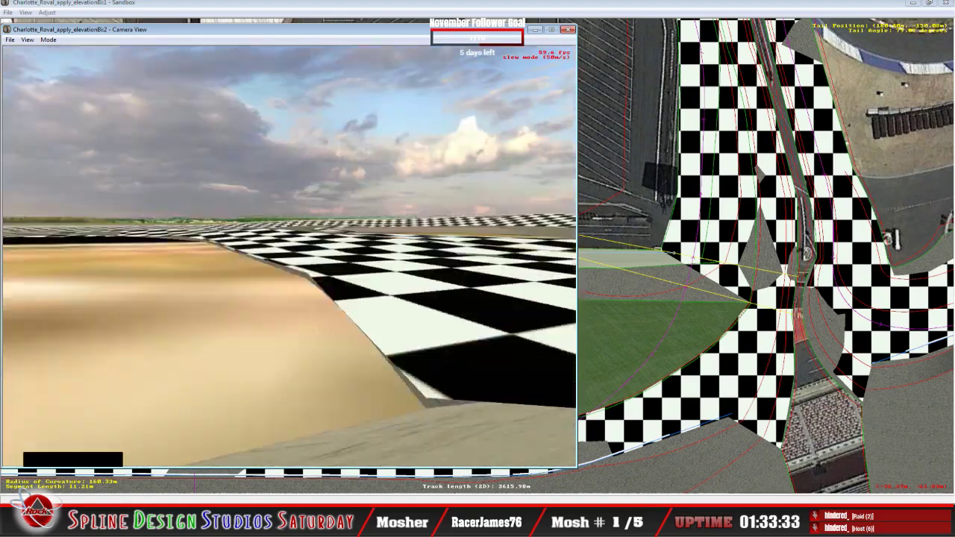
pyautogui.click(290, 261)
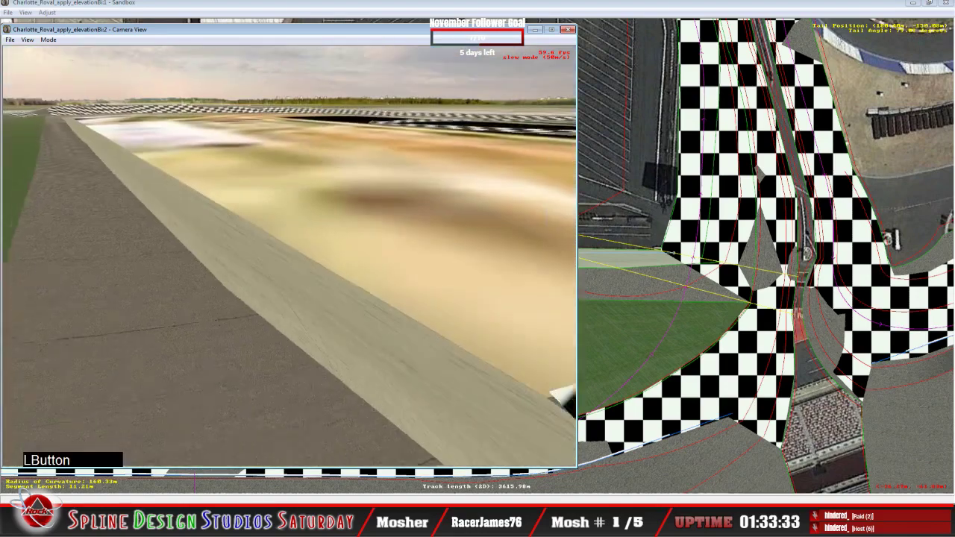
pyautogui.press('space')
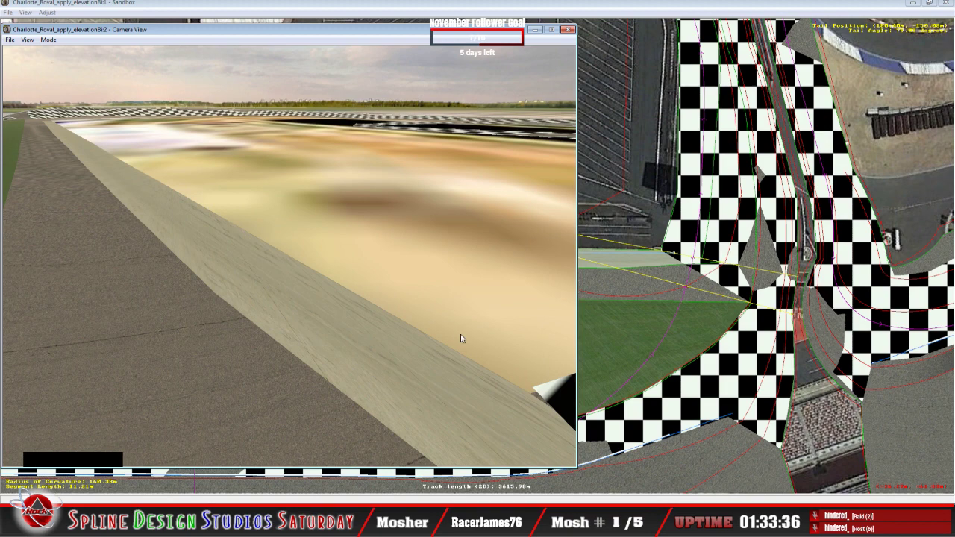
pyautogui.click(488, 6)
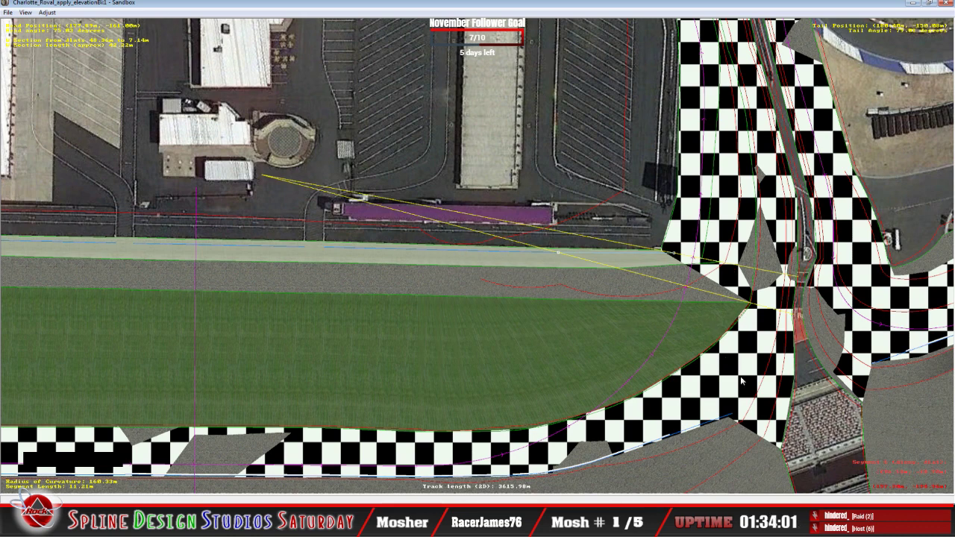
# Insert an X section in the pit-lane segment before the existing X sections and move its forward end to dlat 64.22 m
pyautogui.press('c')
pyautogui.press('c')
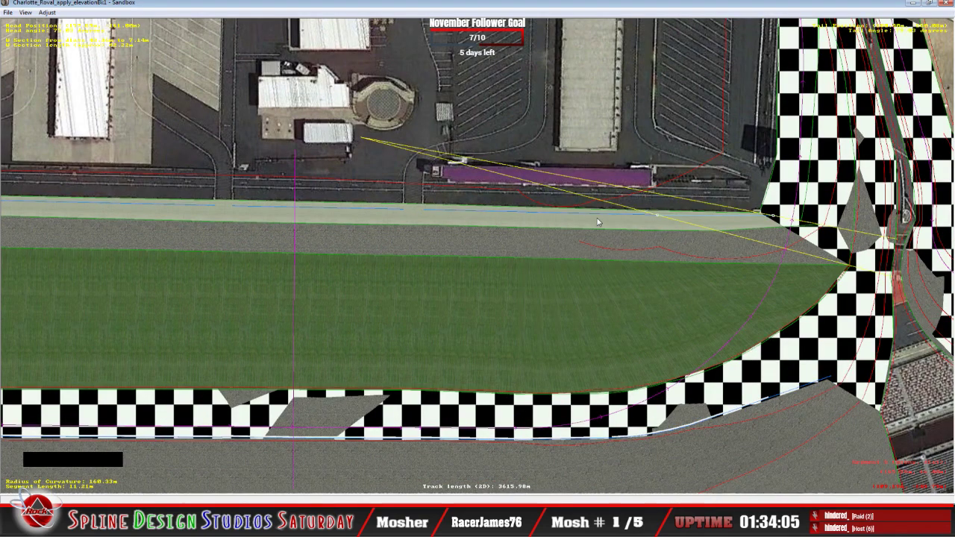
pyautogui.press('z')
pyautogui.press('c')
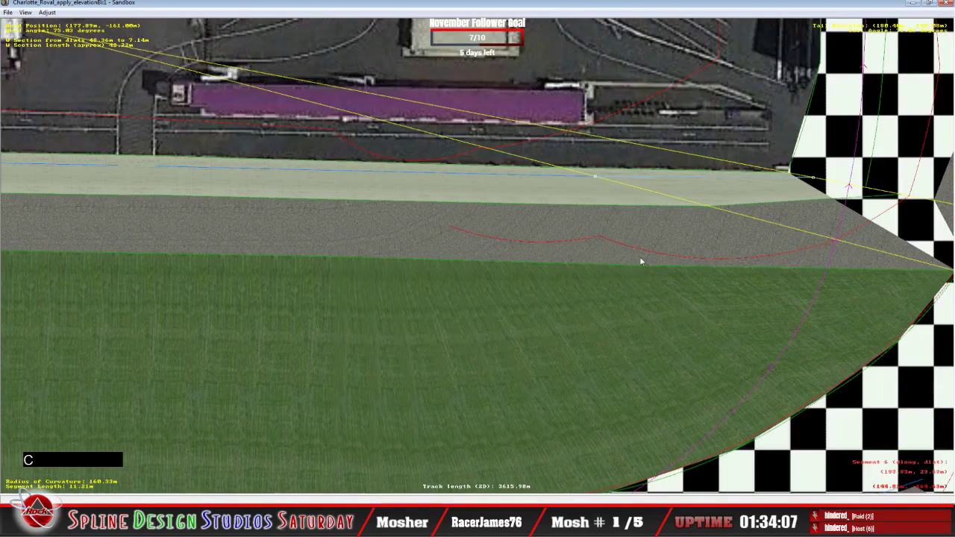
pyautogui.moveTo(522, 247); pyautogui.dragTo(399, 240)
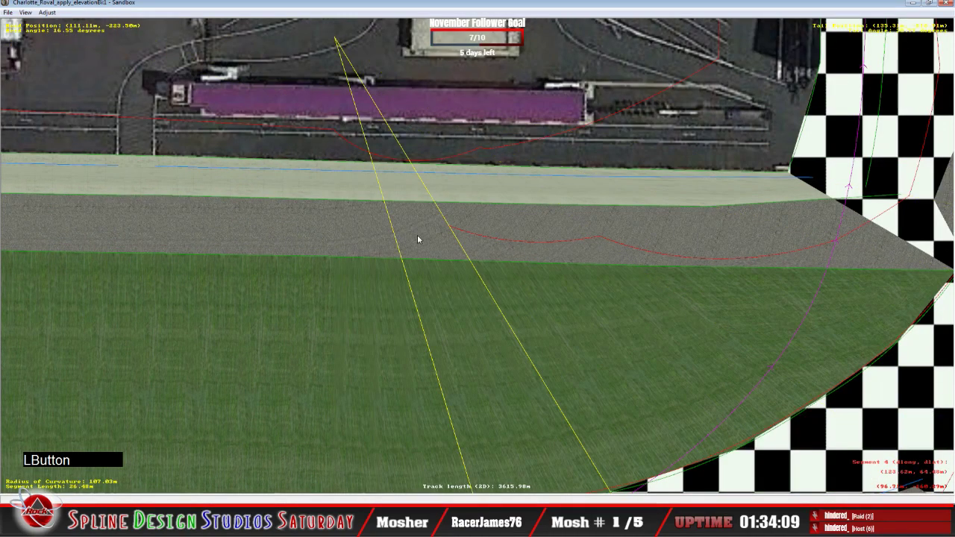
pyautogui.rightClick(418, 239)
pyautogui.moveTo(447, 306)
pyautogui.click(526, 317)
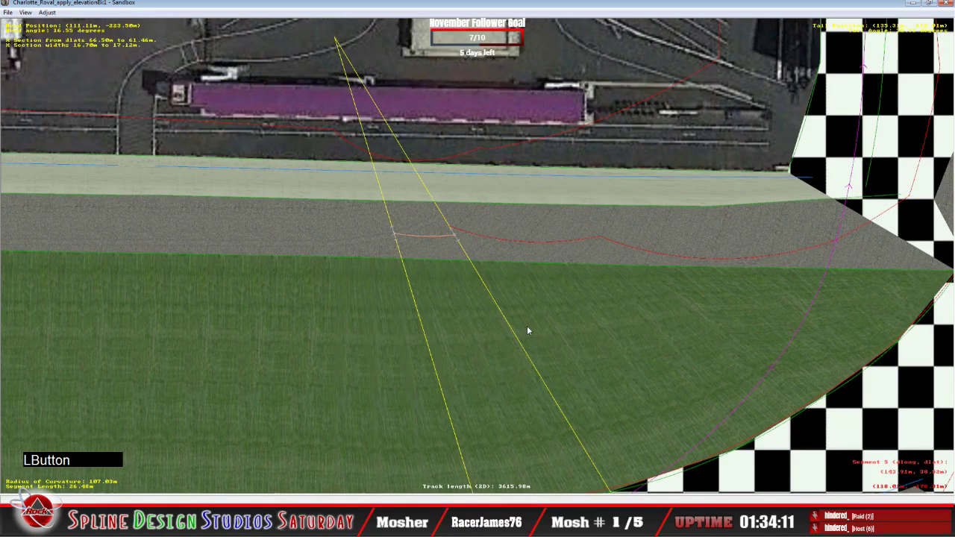
pyautogui.moveTo(453, 235); pyautogui.dragTo(448, 226)
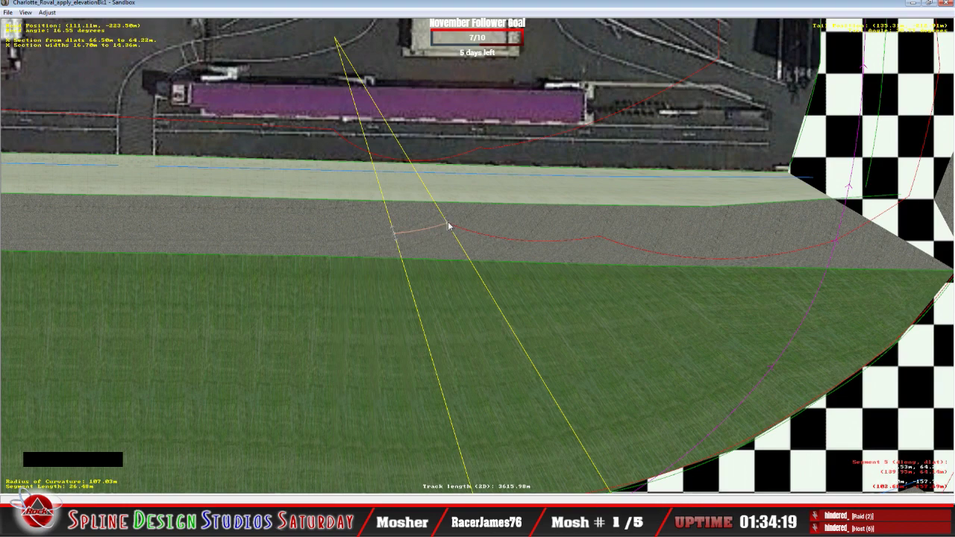
# Move the joint between the new X section and its forward neighbour toward the grass, to dlat 58.33 m, in absolute mode
pyautogui.press('z')
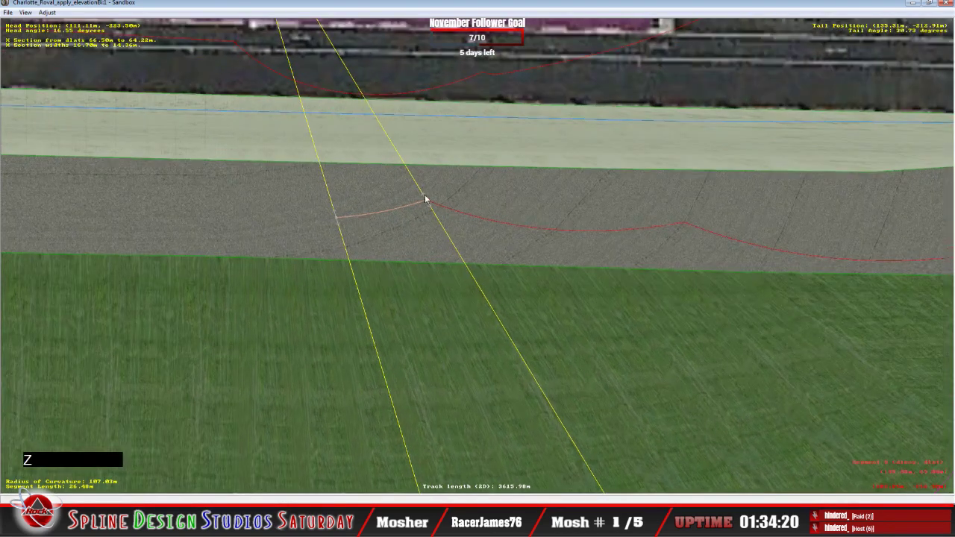
pyautogui.moveTo(431, 200); pyautogui.dragTo(466, 255)
pyautogui.rightClick(458, 249)
pyautogui.click(465, 254)
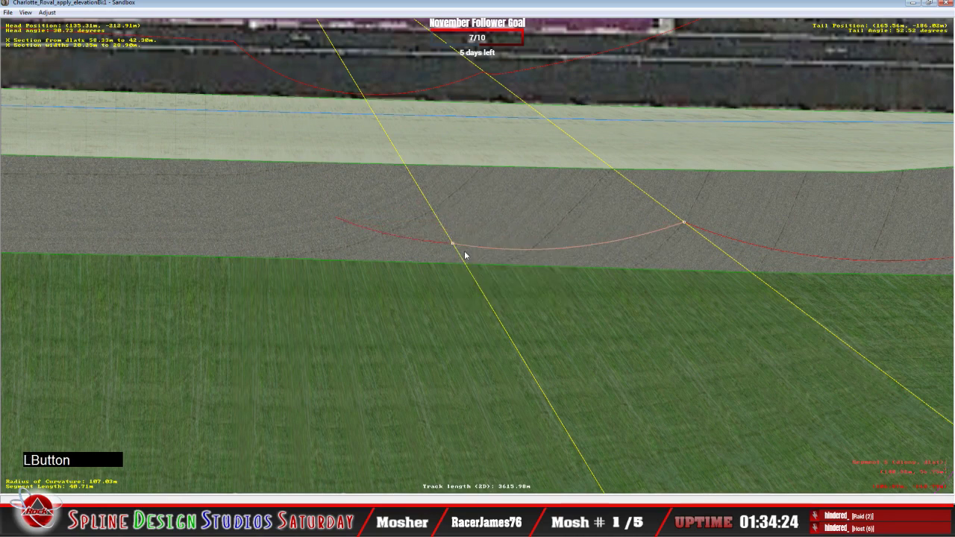
pyautogui.click(437, 244)
# Move the starting end of the newly inserted X section toward the grass, to dlat 64.22 m
pyautogui.press('c')
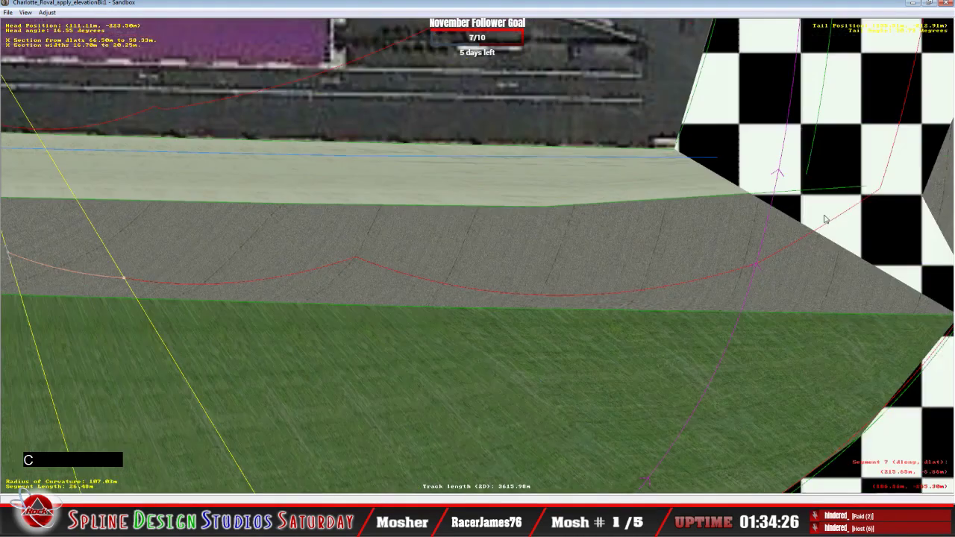
pyautogui.press('x')
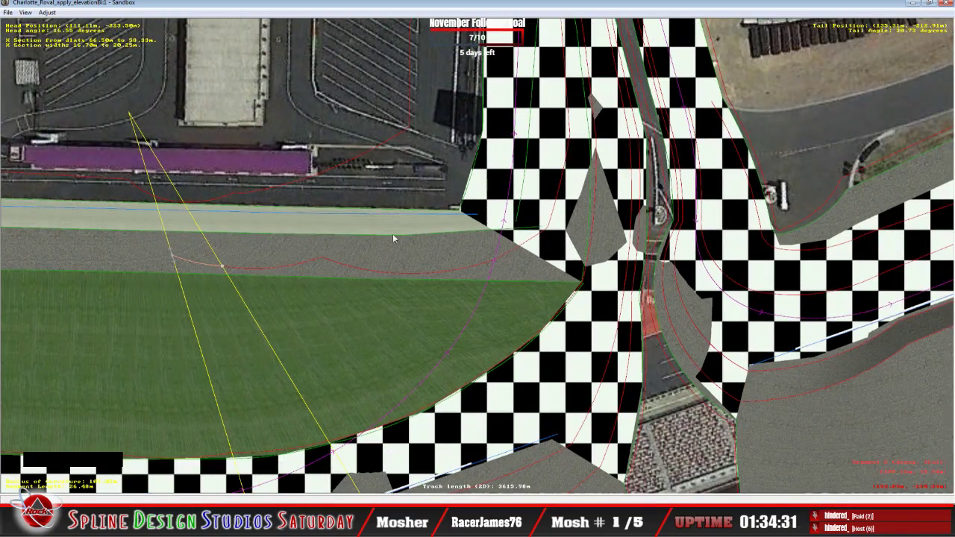
pyautogui.press('c')
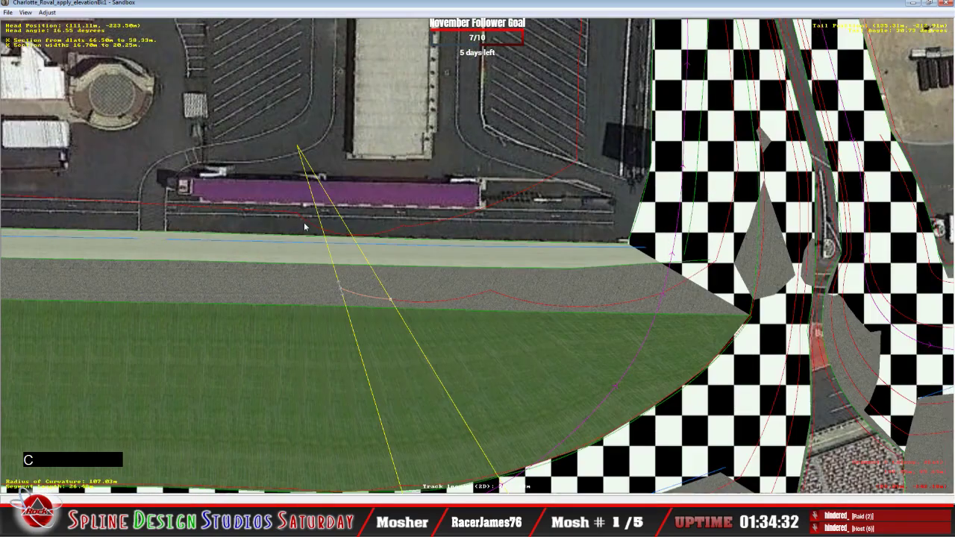
pyautogui.click(344, 299)
pyautogui.press('z')
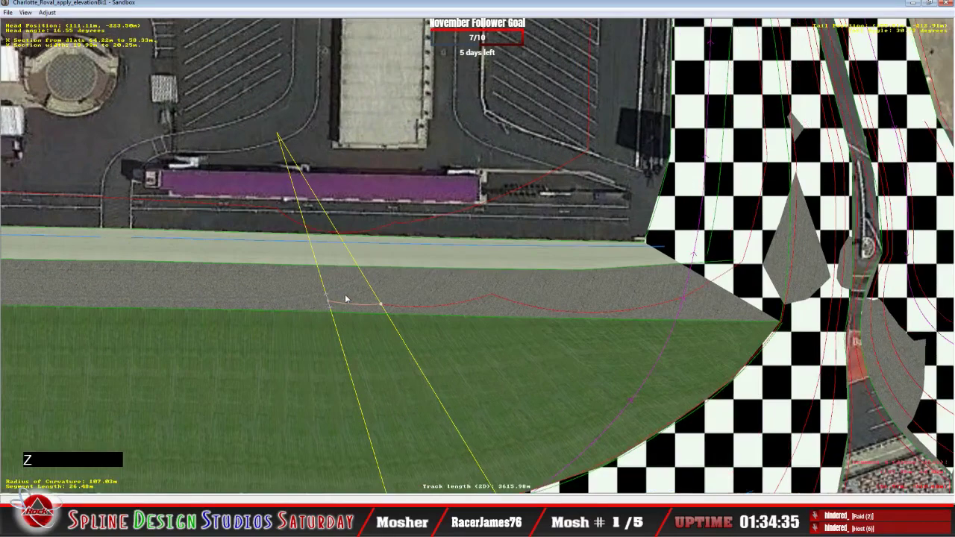
# Insert another X section in the preceding pit-lane segment, 31.65 m long
pyautogui.press('c')
pyautogui.press('c')
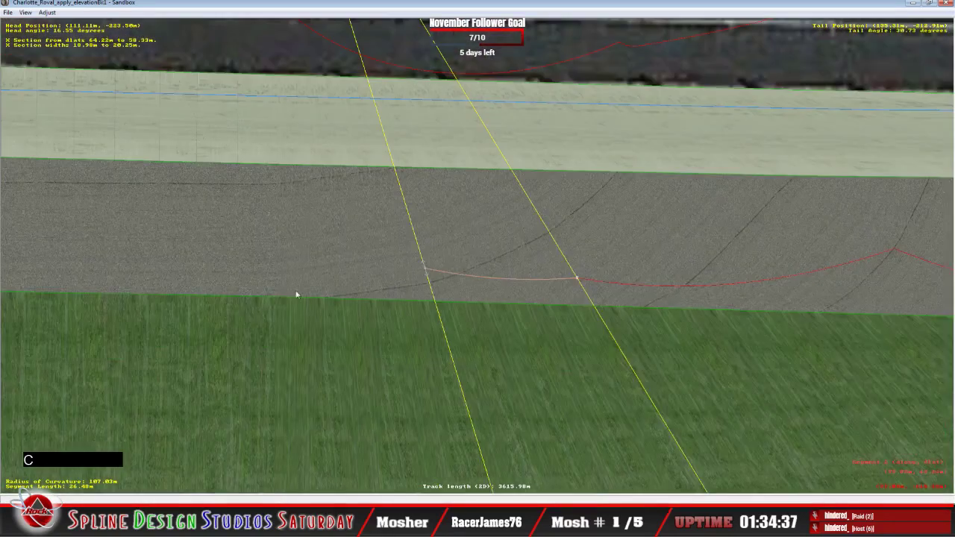
pyautogui.click(326, 273)
pyautogui.rightClick(326, 274)
pyautogui.moveTo(366, 339)
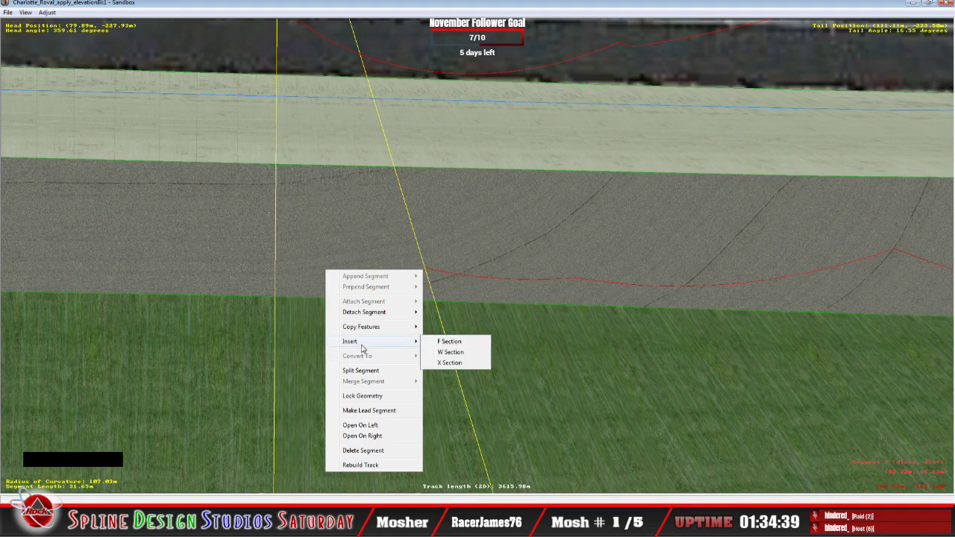
pyautogui.click(451, 362)
# Move the joint between the two new X sections to dlat 63.29 m, set it to Mode Absolute, and select the preceding segment
pyautogui.click(426, 271)
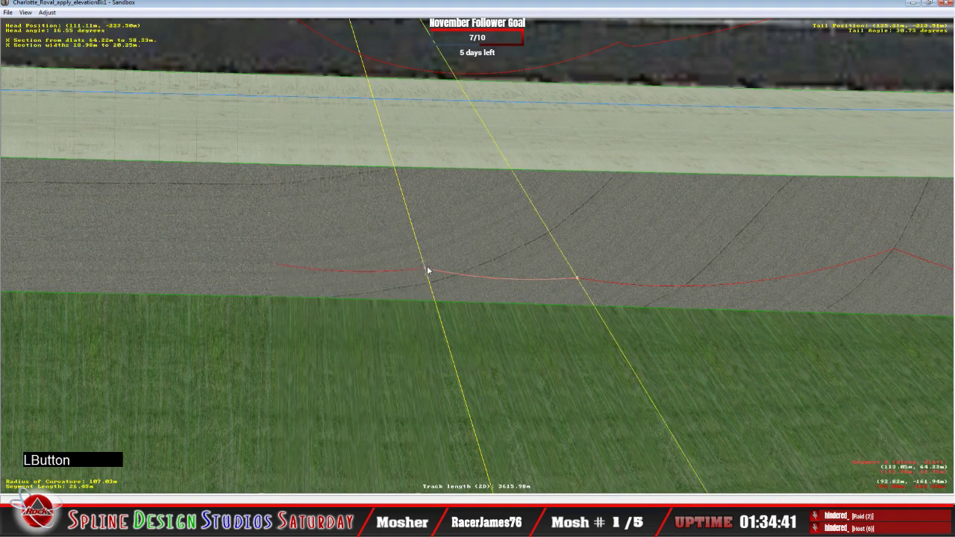
pyautogui.click(426, 272)
pyautogui.click(425, 270)
pyautogui.rightClick(428, 279)
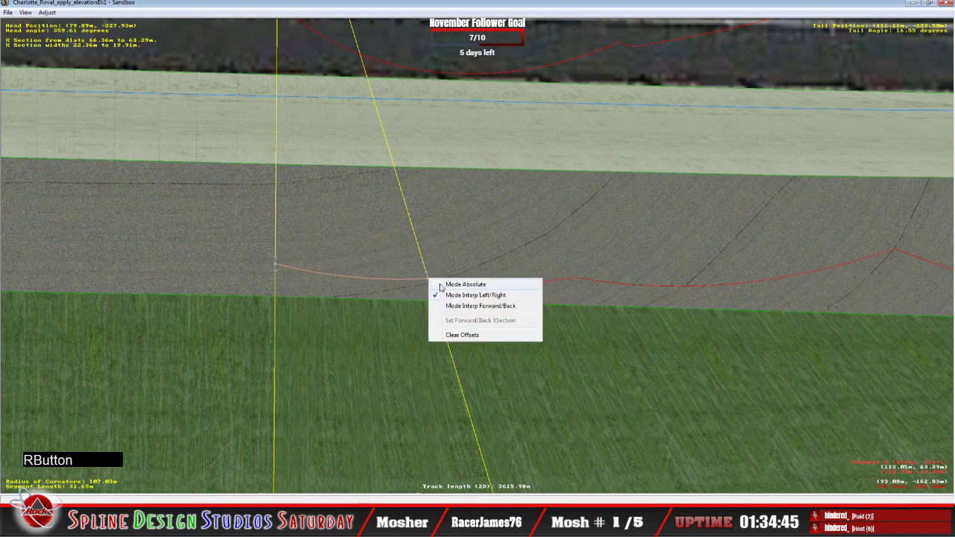
pyautogui.click(452, 282)
pyautogui.click(204, 274)
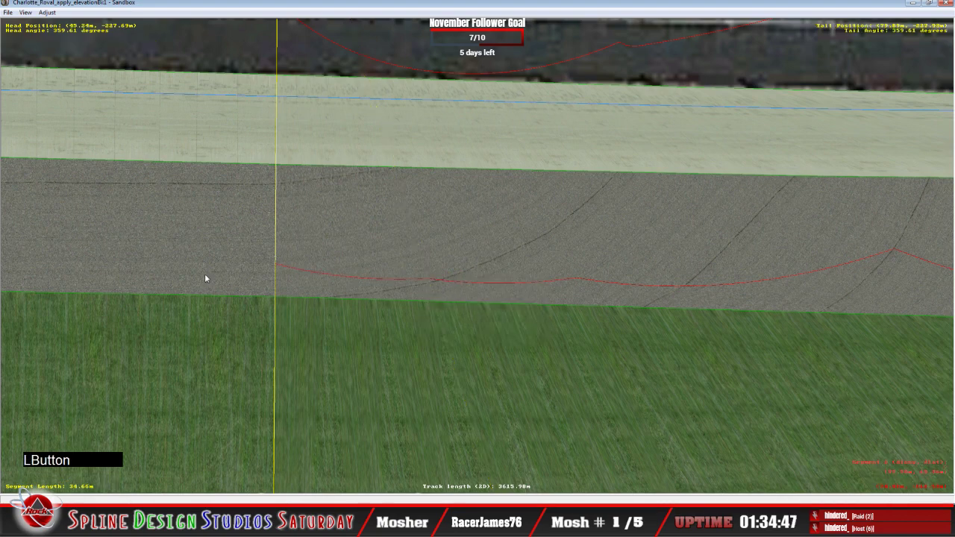
# Insert an X section in the 34.66 m pit-lane segment and align the next section's starting end with it at dlat 65.16 m
pyautogui.rightClick(229, 276)
pyautogui.moveTo(309, 349)
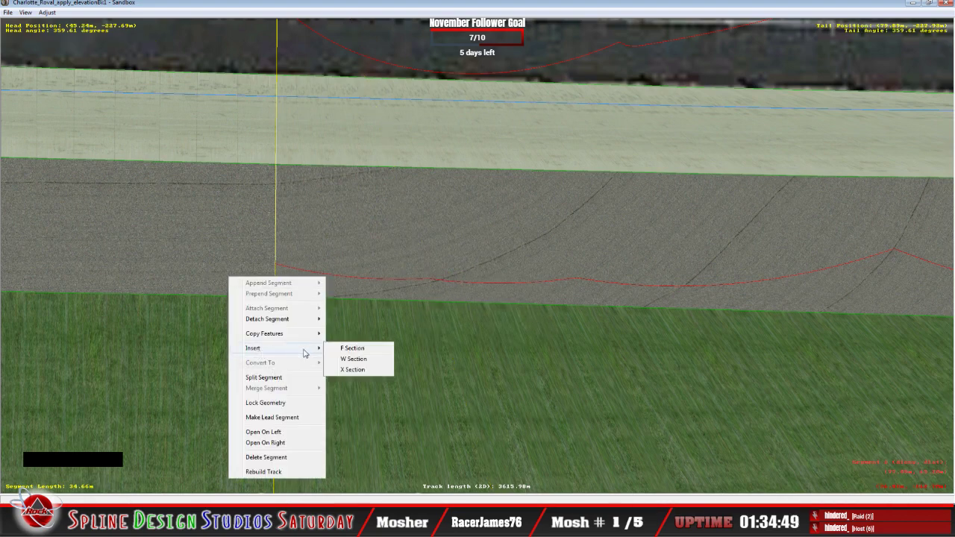
pyautogui.click(357, 370)
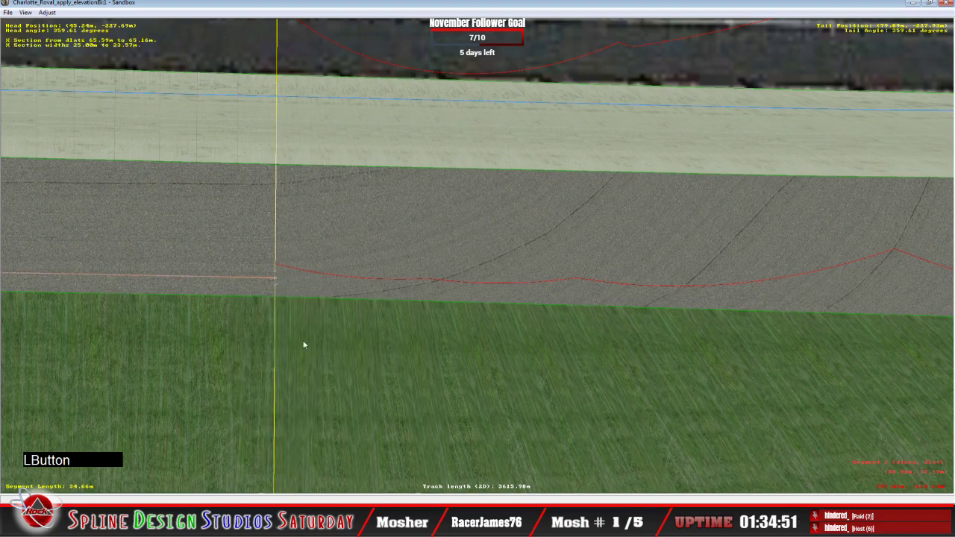
pyautogui.click(278, 266)
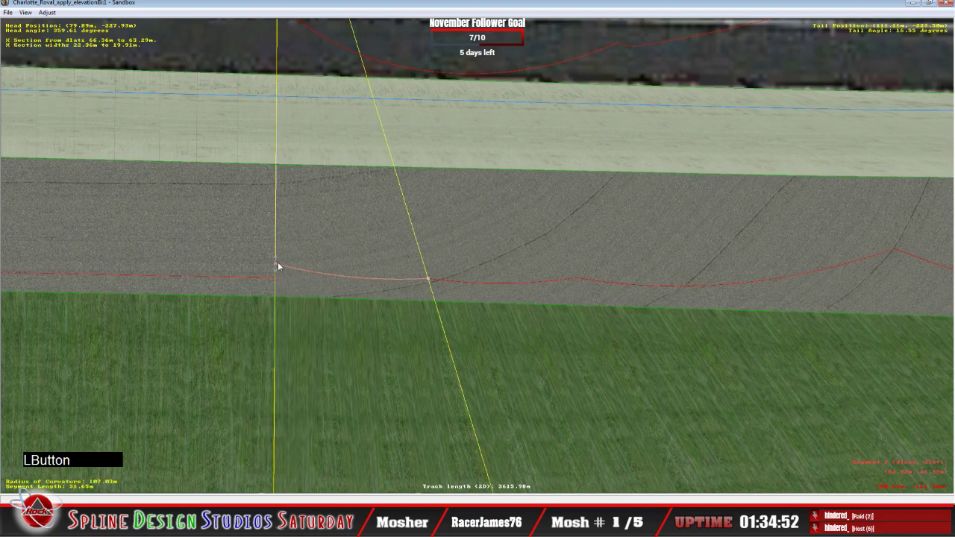
pyautogui.moveTo(278, 267); pyautogui.dragTo(276, 281)
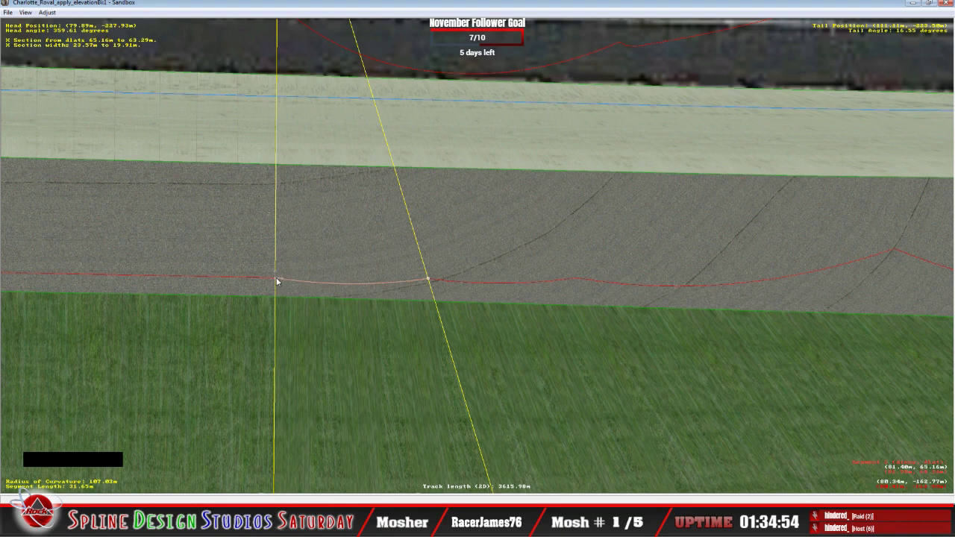
# Tie the new X section to its forward neighbour and move the joint toward the grass, to dlat 64.90 m
pyautogui.click(273, 277)
pyautogui.rightClick(273, 278)
pyautogui.click(258, 273)
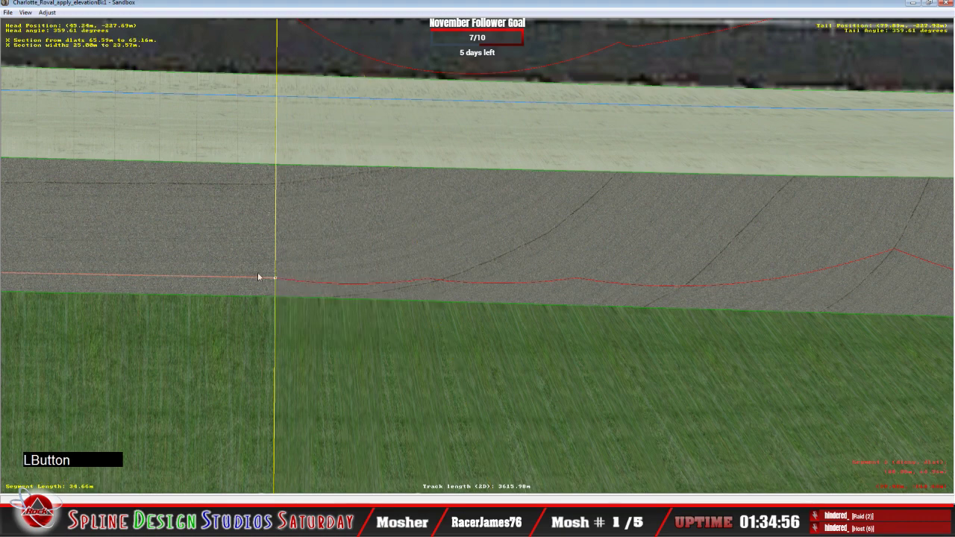
pyautogui.click(372, 288)
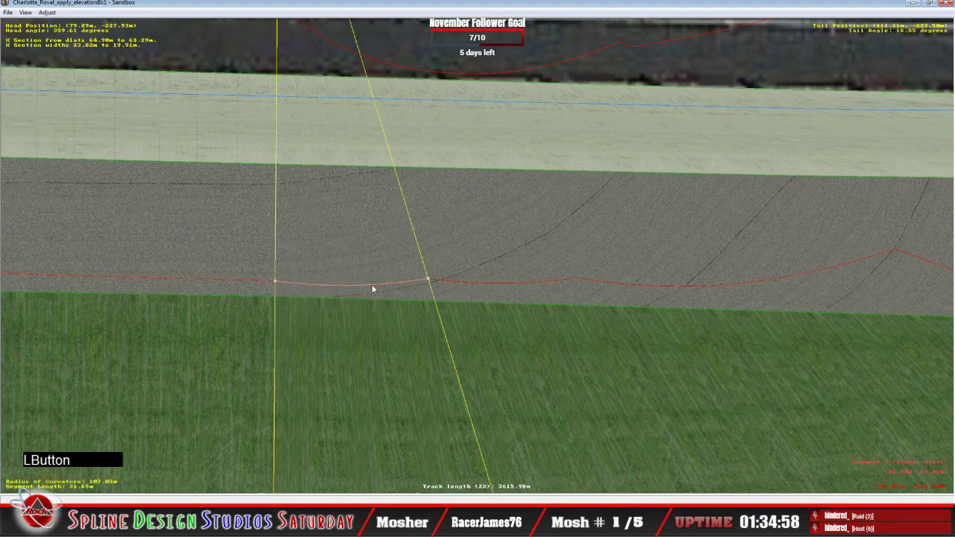
pyautogui.click(220, 278)
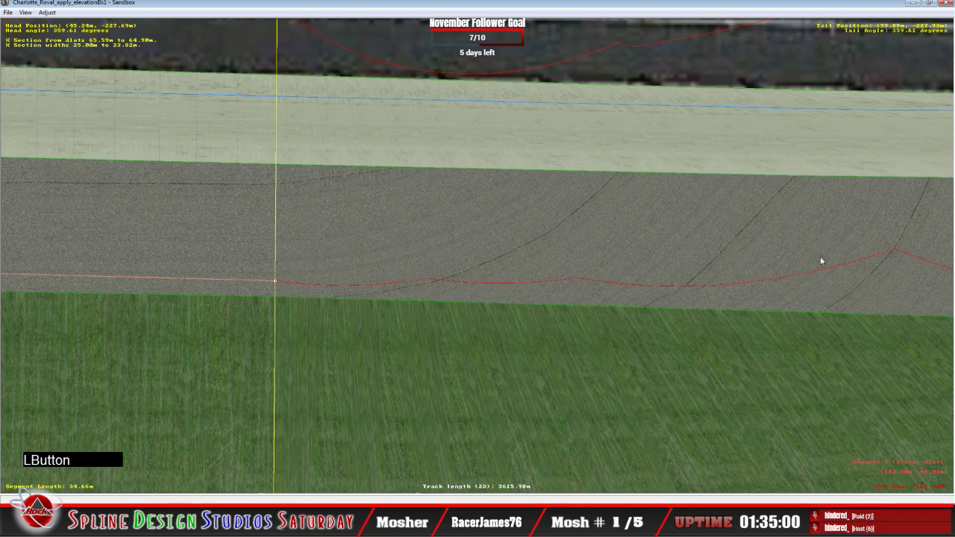
# Insert an X section in the preceding 7.02 m pit-lane segment
pyautogui.press('c')
pyautogui.press('c')
pyautogui.click(310, 248)
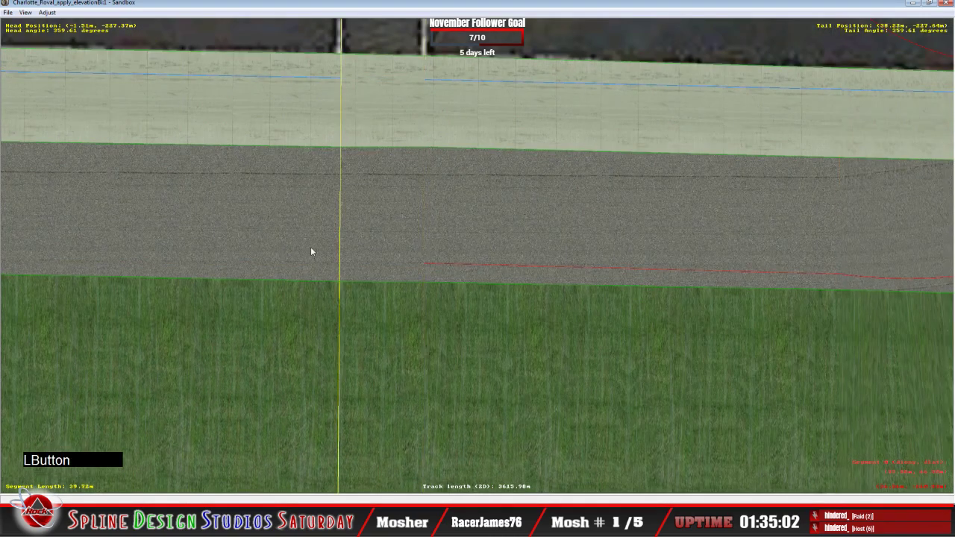
pyautogui.click(393, 248)
pyautogui.rightClick(389, 249)
pyautogui.moveTo(418, 321)
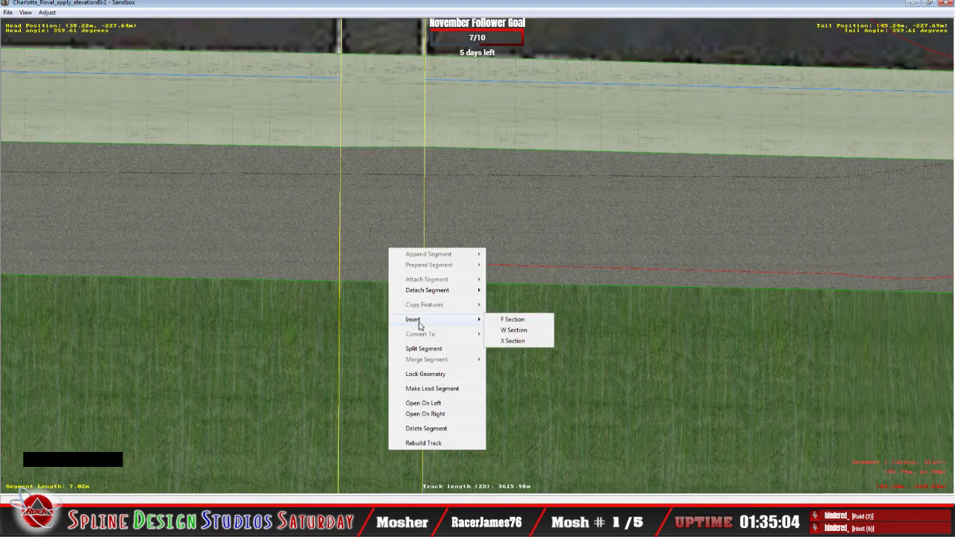
pyautogui.click(507, 342)
# Tie the 7.02 m X section to its forward neighbour at dlat 65.53 m and move its starting end to dlat 65.65 m
pyautogui.moveTo(424, 250); pyautogui.dragTo(424, 262)
pyautogui.rightClick(423, 262)
pyautogui.click(430, 267)
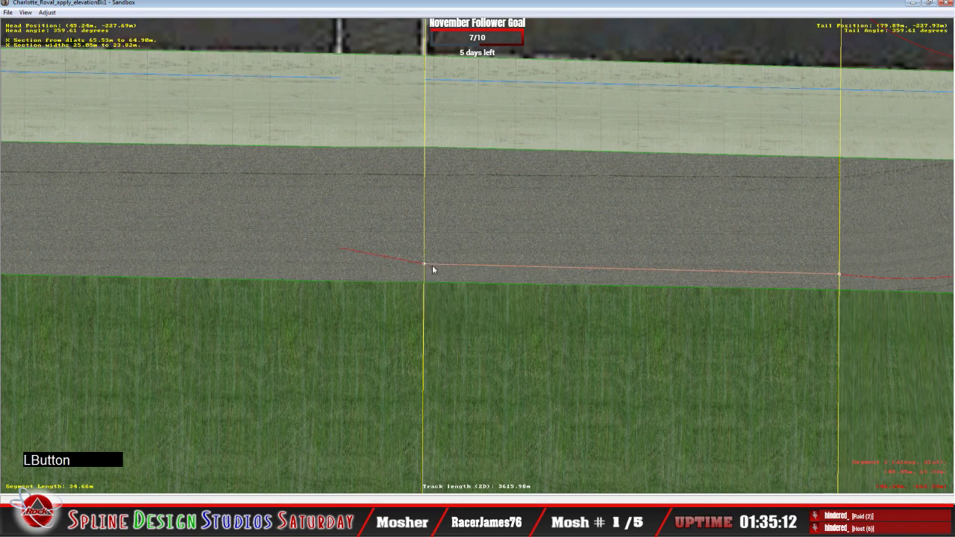
pyautogui.click(362, 255)
pyautogui.moveTo(362, 259)
pyautogui.mouseDown()
pyautogui.moveTo(342, 253)
pyautogui.moveTo(344, 267)
pyautogui.mouseUp()
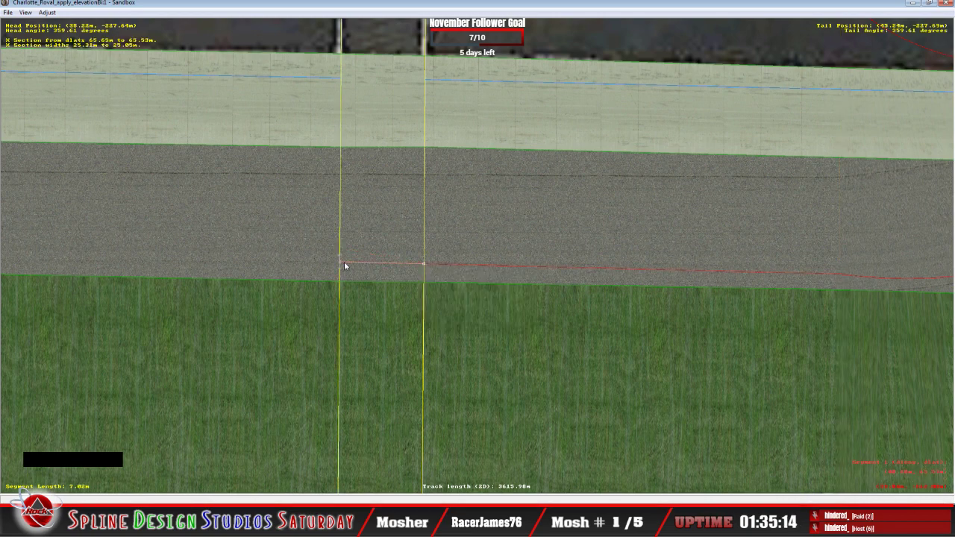
# Insert an X section in the preceding 39.72 m lead segment of the pit lane
pyautogui.click(303, 260)
pyautogui.rightClick(299, 258)
pyautogui.moveTo(339, 329)
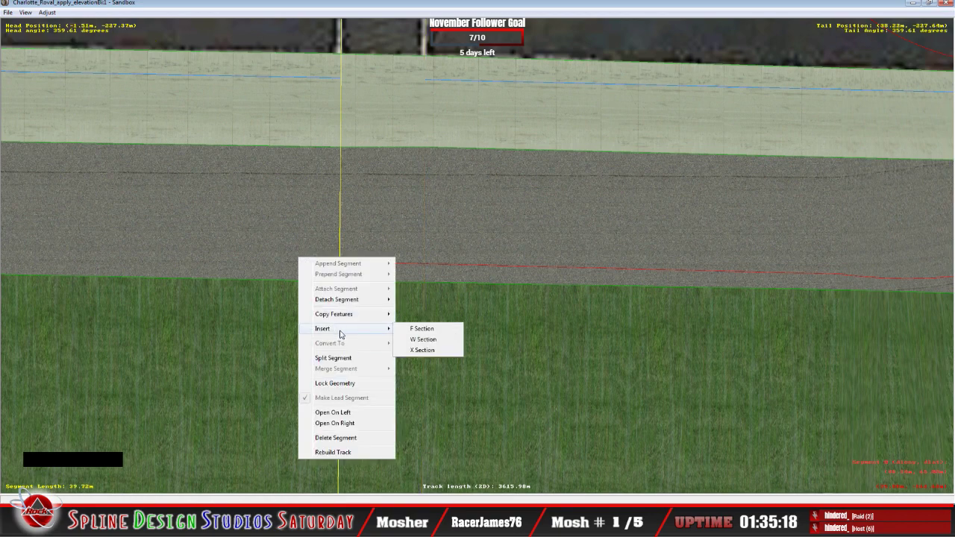
pyautogui.click(408, 350)
# Move the joint between the 39.72 m and 7.02 m X sections to dlat 65.53 m and tie them together
pyautogui.moveTo(340, 258); pyautogui.dragTo(341, 261)
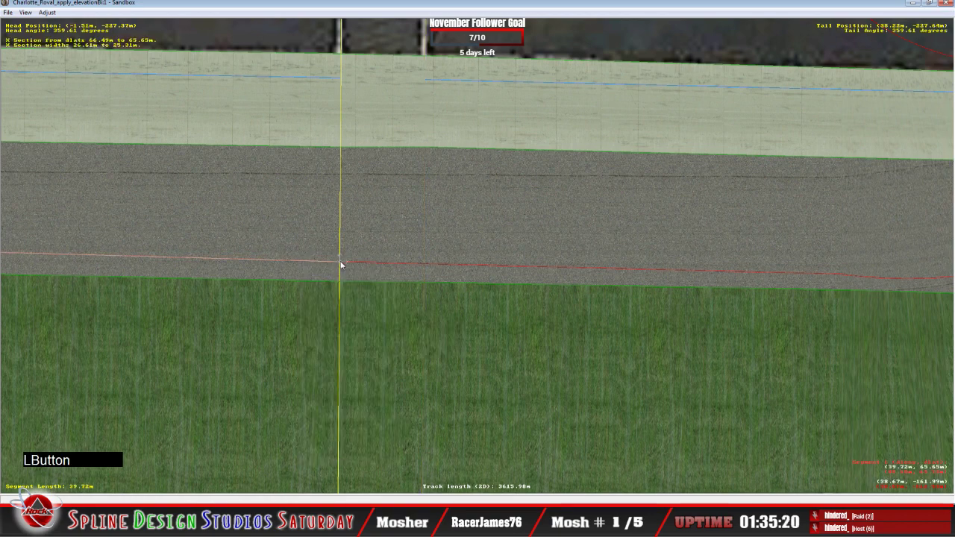
pyautogui.click(360, 265)
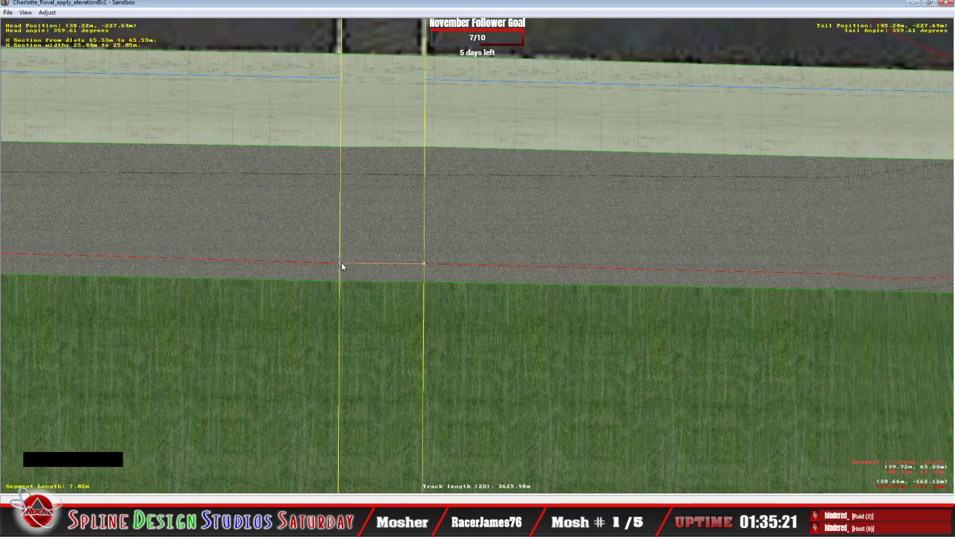
pyautogui.rightClick(342, 266)
pyautogui.click(346, 269)
# Insert an X section in the 22.82 m pit-lane segment before the lead segment
pyautogui.press('c')
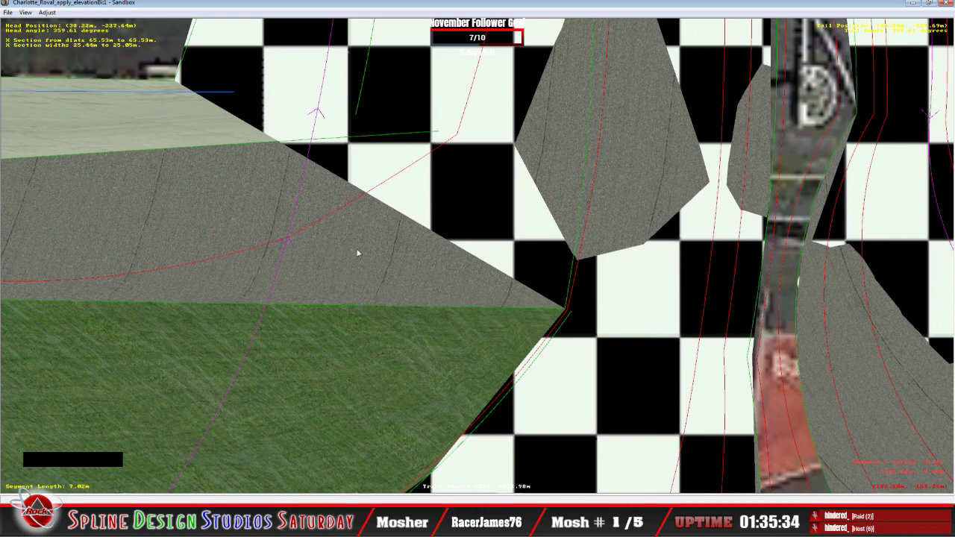
pyautogui.press('c')
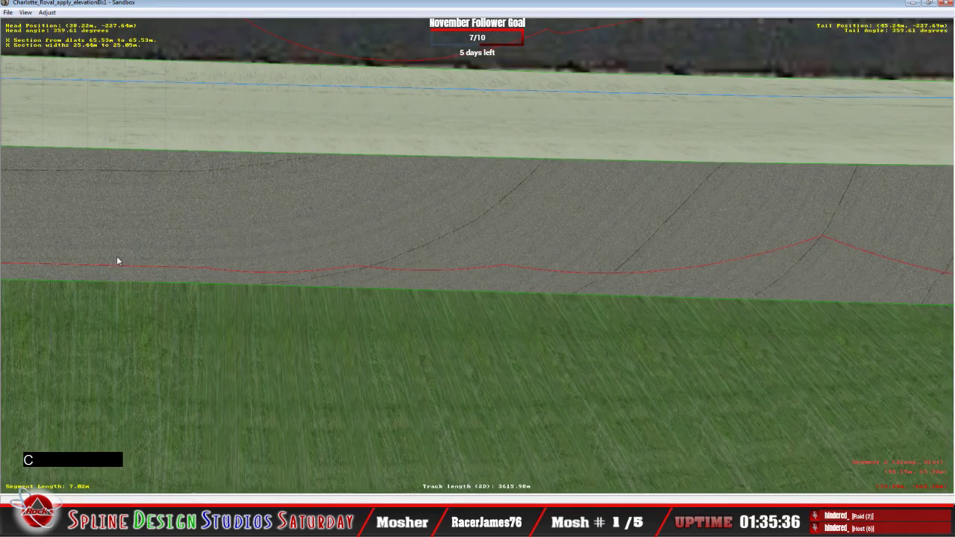
pyautogui.click(116, 255)
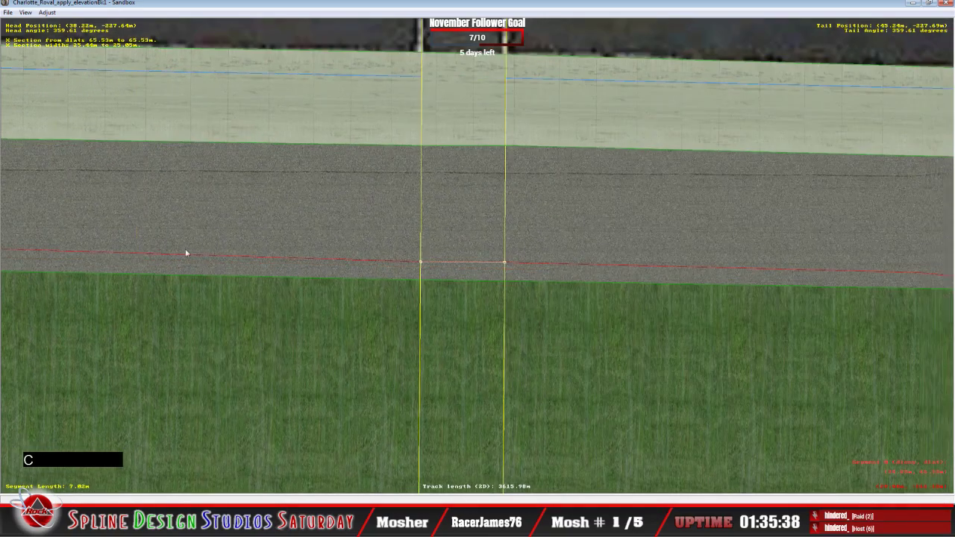
pyautogui.press('Left')
pyautogui.click(480, 253)
pyautogui.rightClick(480, 252)
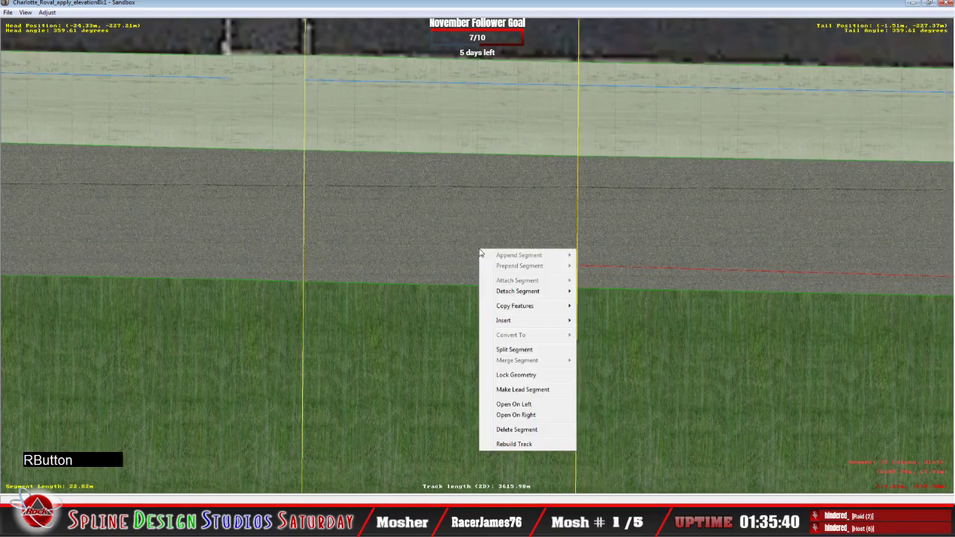
pyautogui.moveTo(522, 321)
pyautogui.click(602, 342)
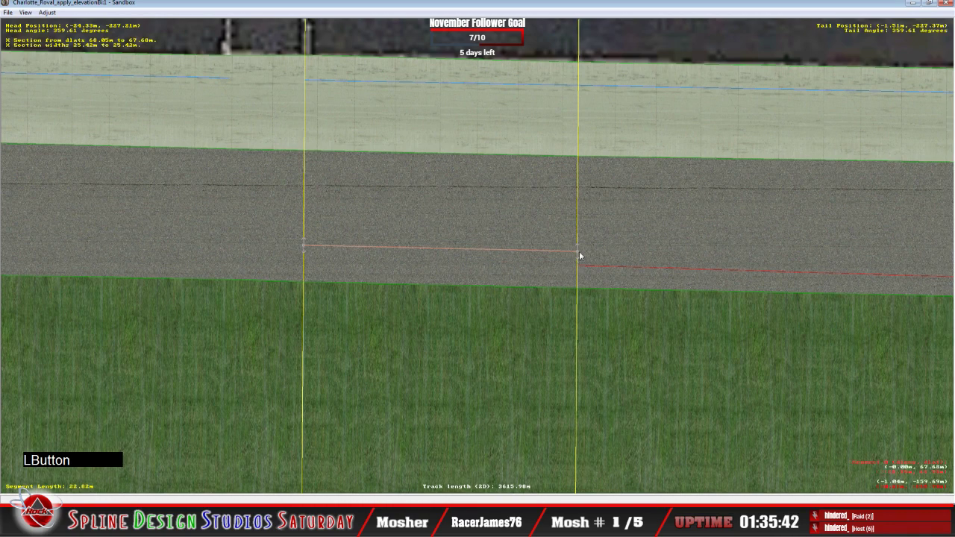
# Align the 22.82 m X section with its forward neighbour at dlat 66.13 m and move its starting end to dlat 66.60 m
pyautogui.click(582, 267)
pyautogui.click(585, 270)
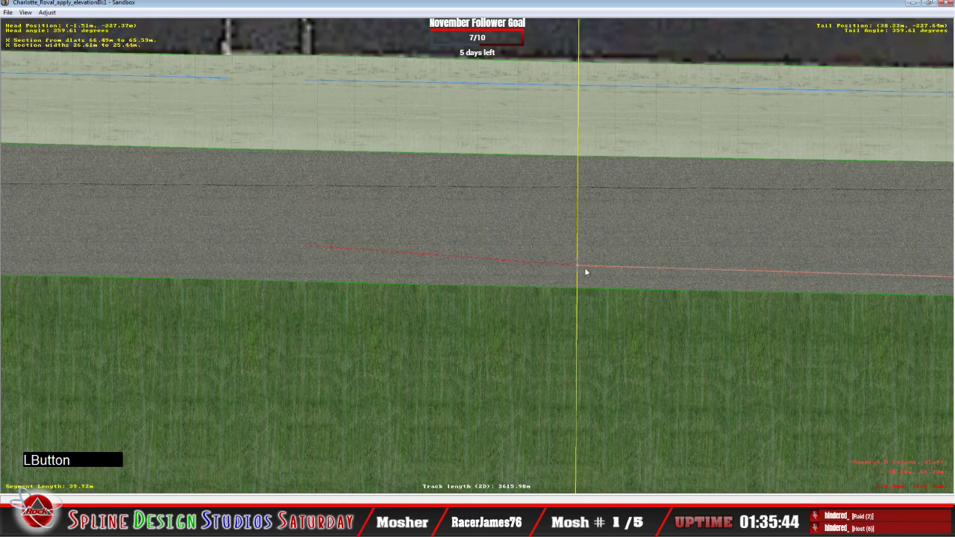
pyautogui.click(576, 268)
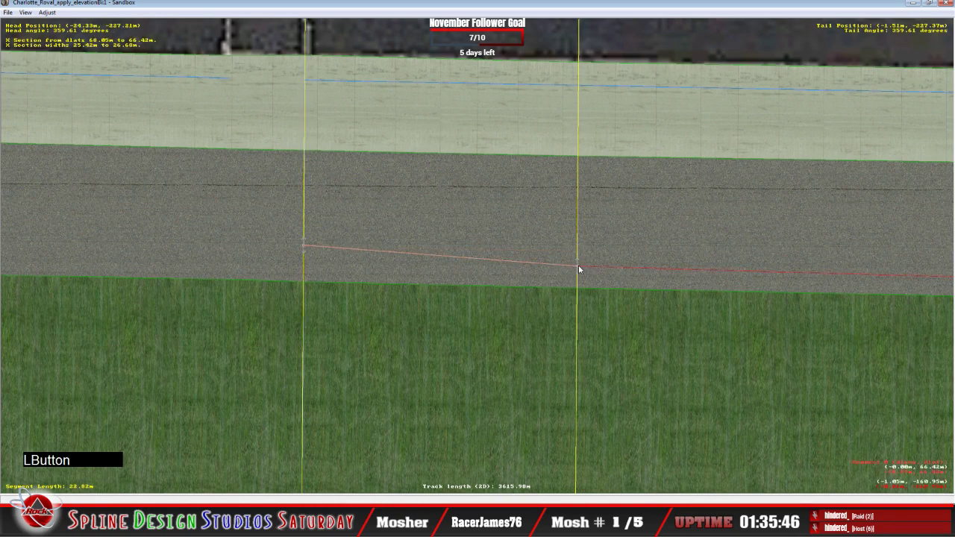
pyautogui.moveTo(305, 247); pyautogui.dragTo(311, 266)
pyautogui.click(579, 269)
pyautogui.rightClick(580, 270)
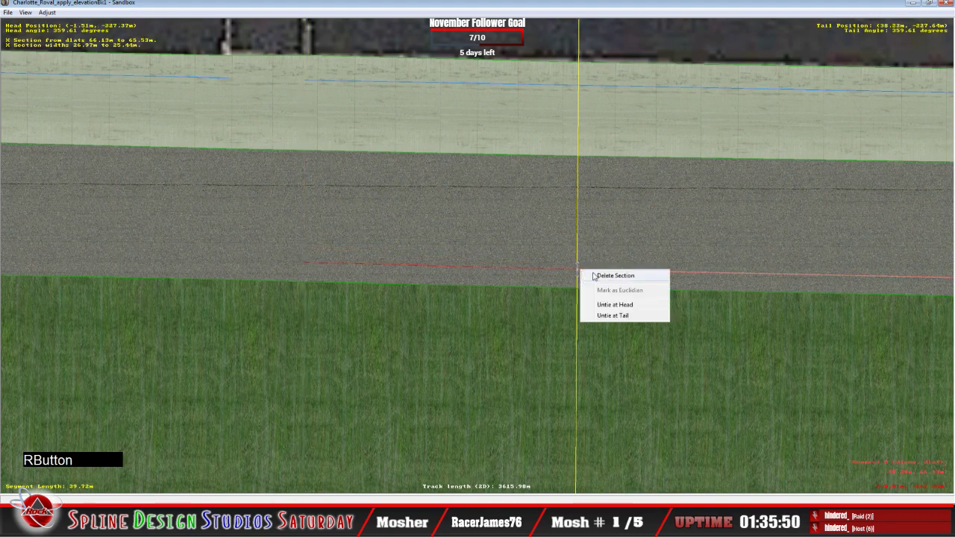
pyautogui.click(580, 269)
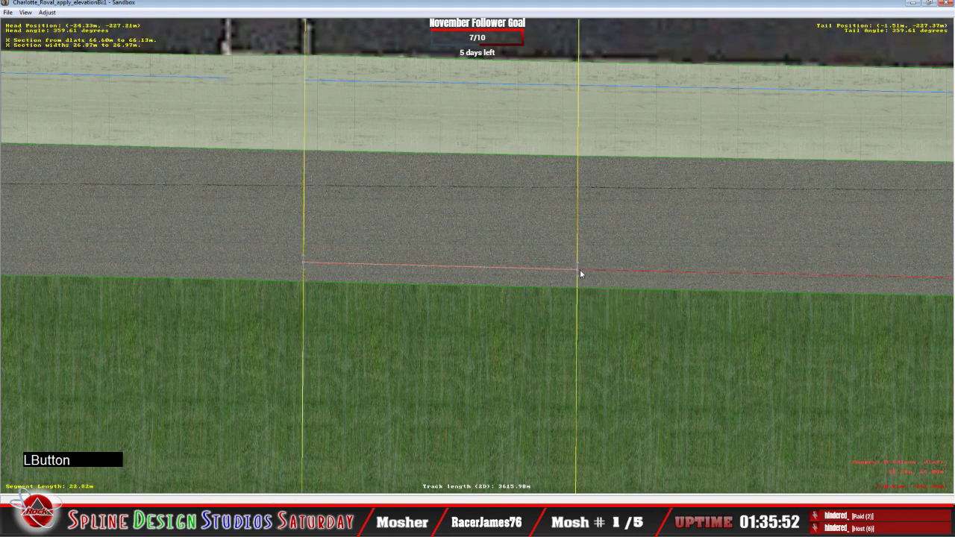
# Tie the 22.82 m X section to its forward neighbour and move its starting end toward the grass, to about dlat 66.14 m
pyautogui.rightClick(579, 270)
pyautogui.click(555, 270)
pyautogui.press('z')
pyautogui.rightClick(667, 282)
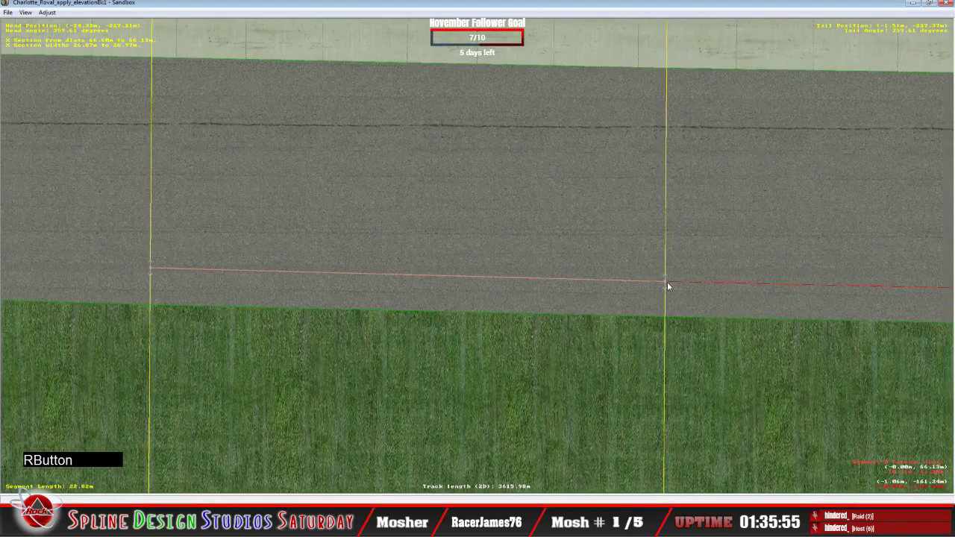
pyautogui.click(693, 291)
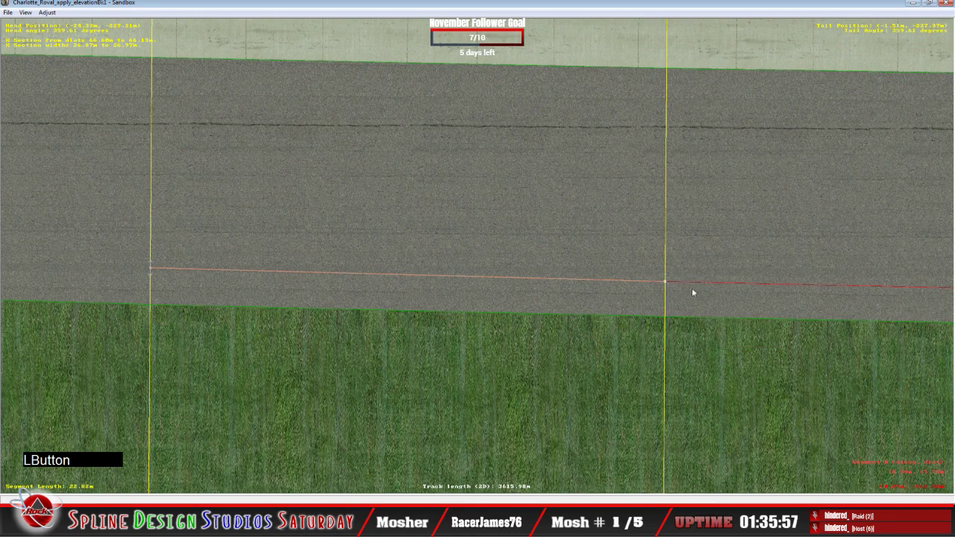
pyautogui.moveTo(150, 267); pyautogui.dragTo(151, 281)
# Insert an X section in the preceding 6.30 m pit-lane segment
pyautogui.press('c')
pyautogui.click(354, 261)
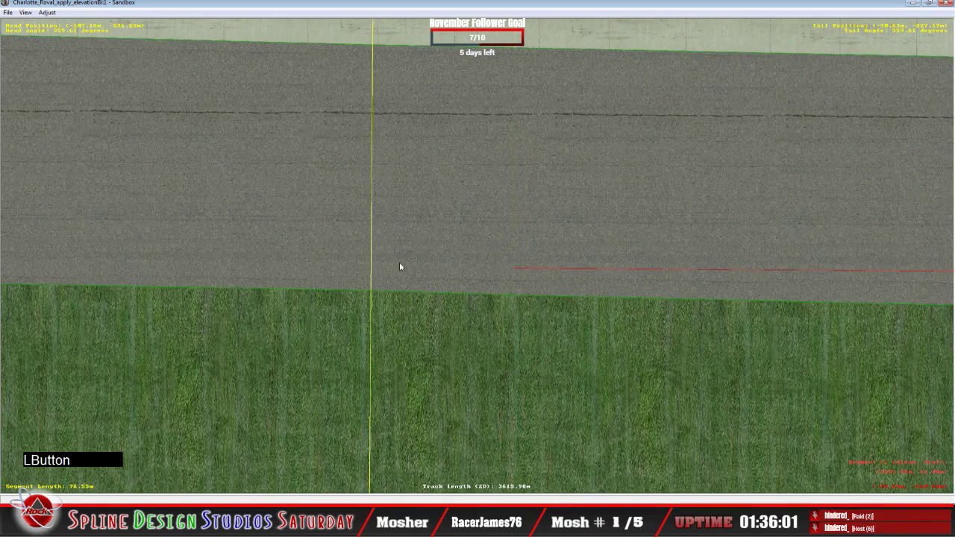
pyautogui.click(443, 262)
pyautogui.rightClick(444, 265)
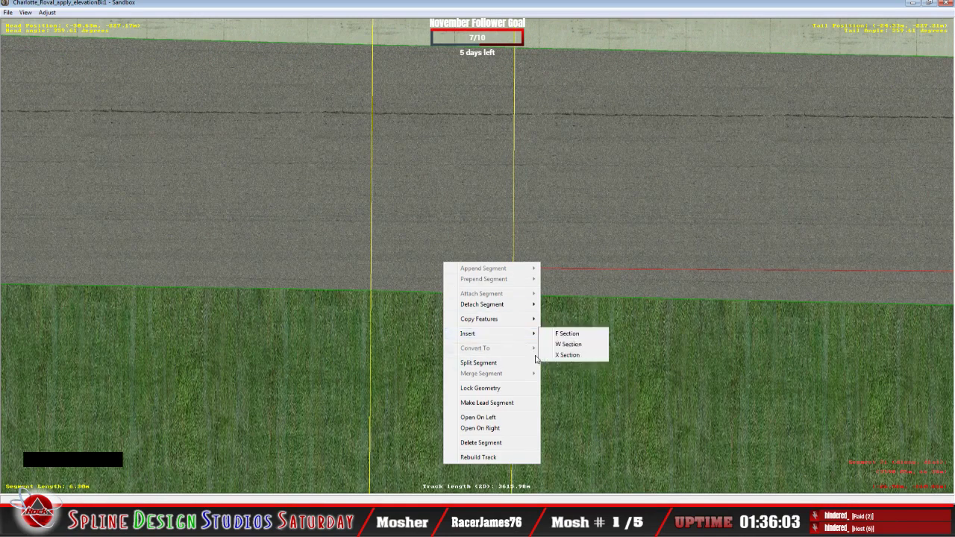
pyautogui.moveTo(490, 334)
pyautogui.click(567, 331)
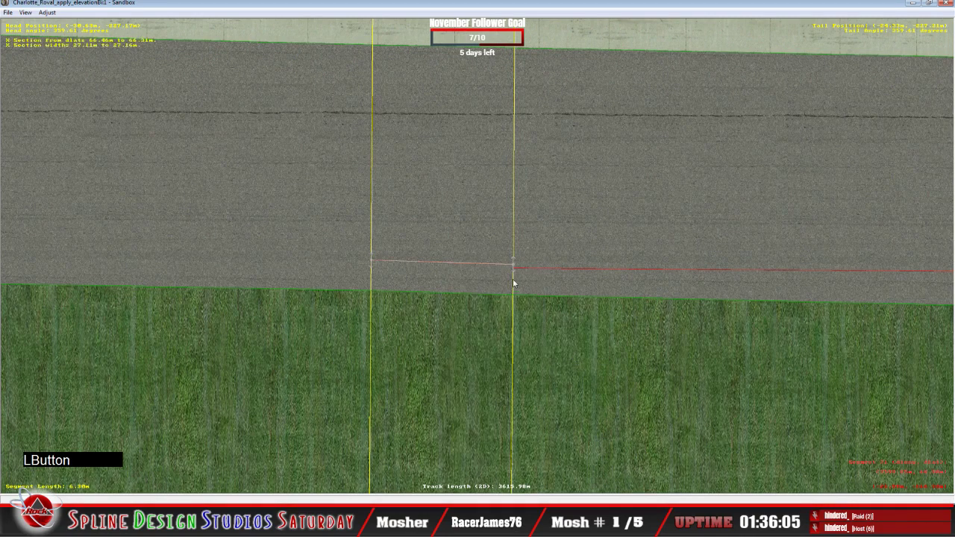
# Move the joint between the 6.30 m and 22.82 m X sections to dlat 66.03 m and tie them together
pyautogui.click(515, 270)
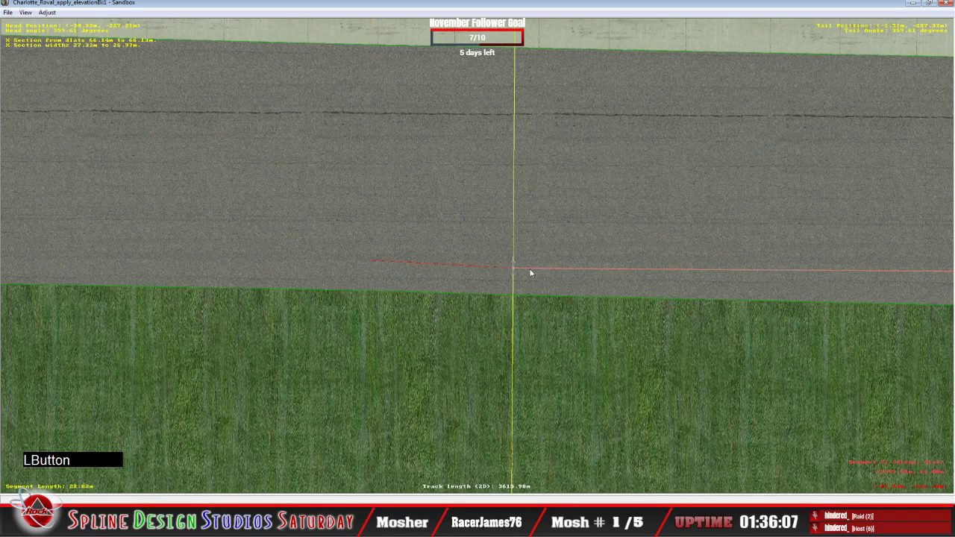
pyautogui.moveTo(514, 268); pyautogui.dragTo(515, 271)
pyautogui.rightClick(514, 270)
pyautogui.click(528, 277)
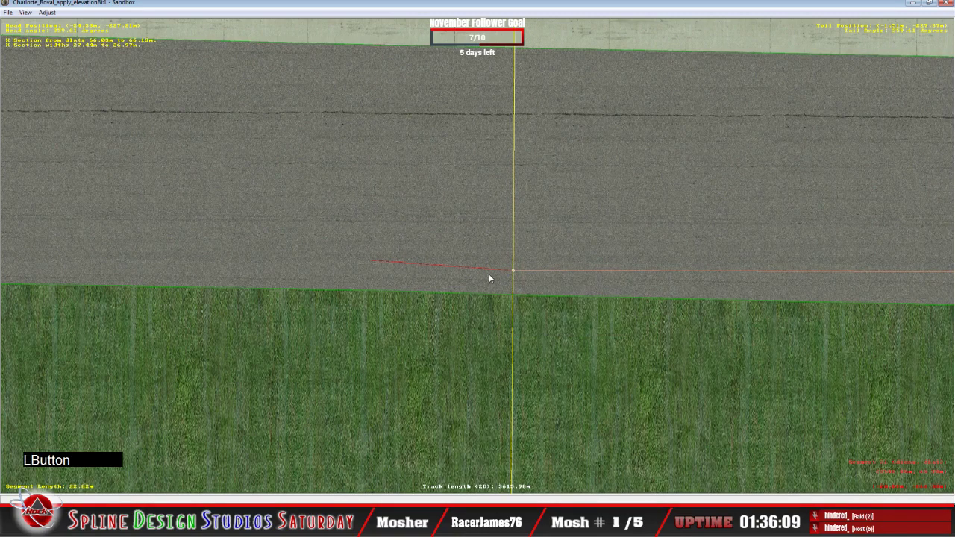
# Move the 6.30 m X section's starting end to dlat 65.85 m and its forward joint to dlat 65.77 m
pyautogui.click(395, 263)
pyautogui.moveTo(372, 260); pyautogui.dragTo(371, 274)
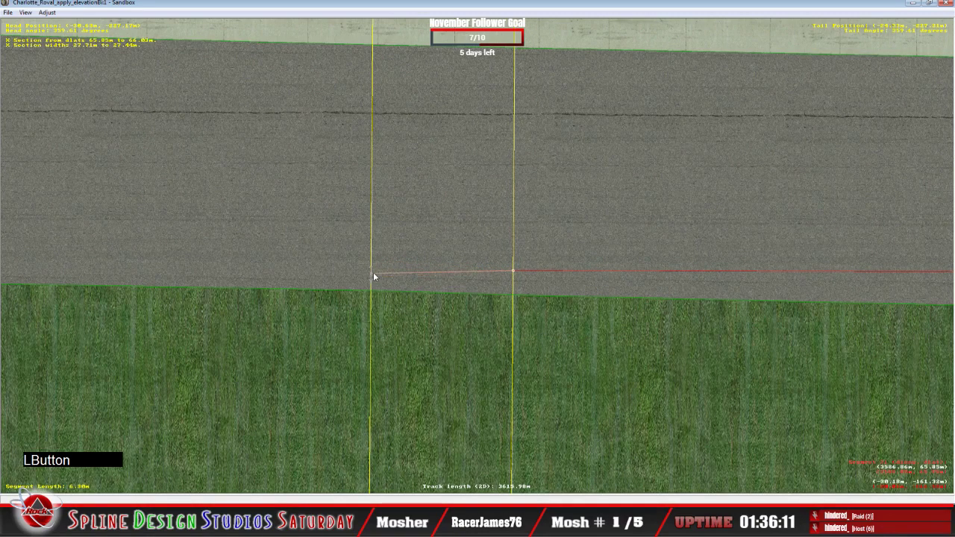
pyautogui.moveTo(514, 271); pyautogui.dragTo(513, 276)
# Insert an X section in the preceding 76.55 m pit-lane segment
pyautogui.click(313, 276)
pyautogui.rightClick(312, 276)
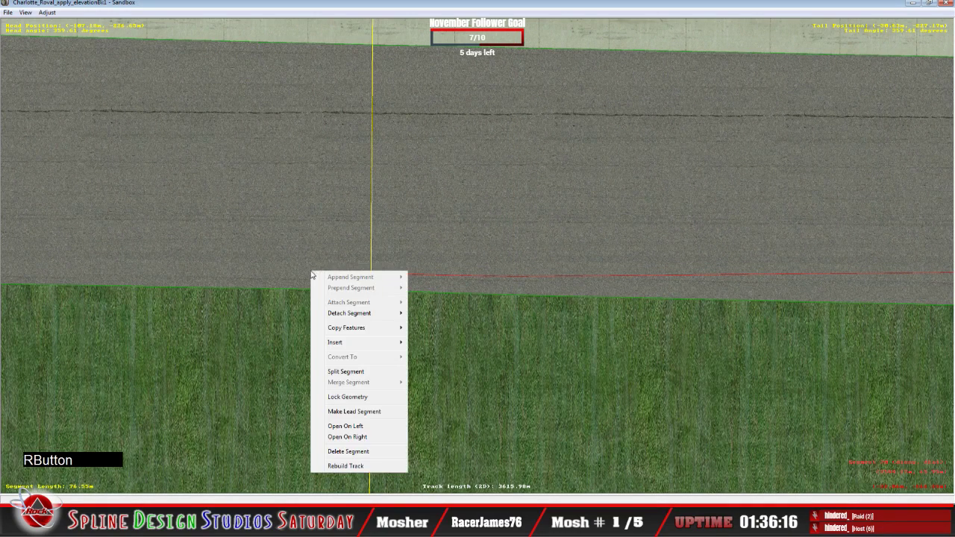
pyautogui.moveTo(346, 343)
pyautogui.click(441, 364)
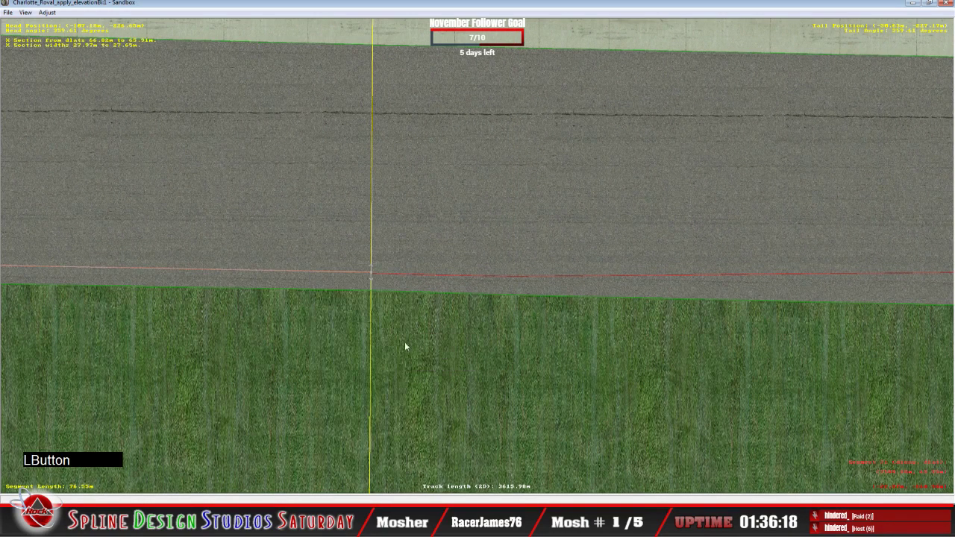
# Move the 76.55 m X section's forward end toward the grass to dlat 65.74 m, aligning it with the neighbouring section
pyautogui.moveTo(371, 272); pyautogui.dragTo(373, 275)
pyautogui.click(373, 275)
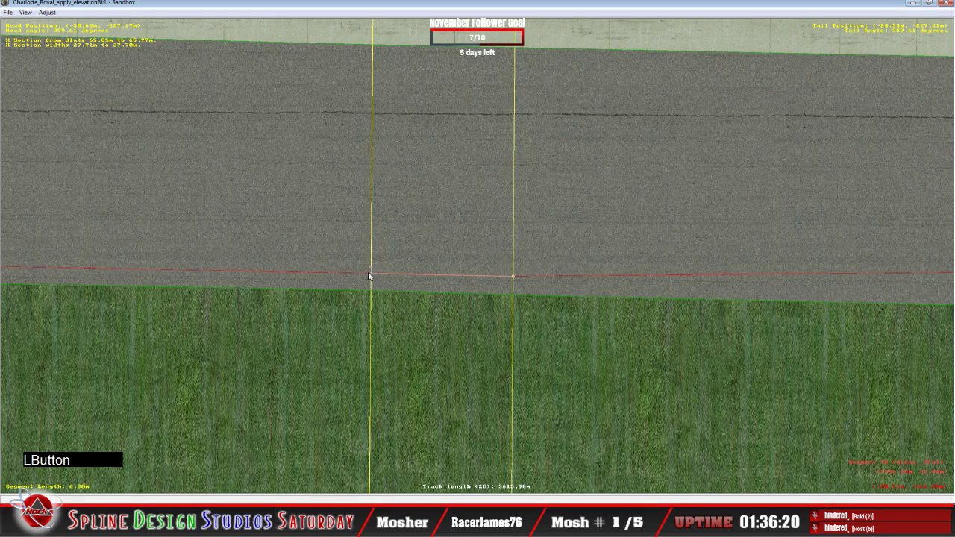
pyautogui.click(368, 273)
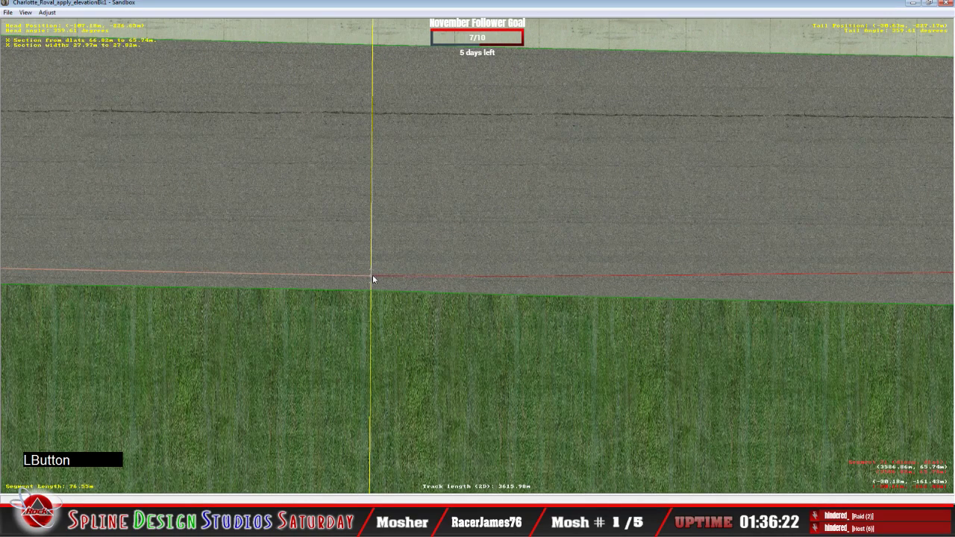
# Set the point at the 76.55 m X section's forward end to Mode Absolute
pyautogui.rightClick(372, 275)
pyautogui.click(396, 282)
pyautogui.press('c')
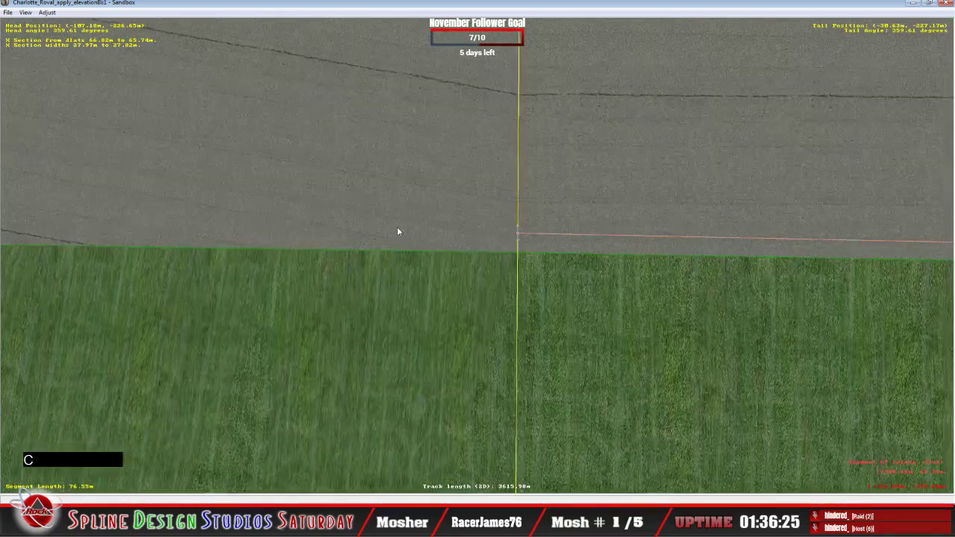
# Insert an X section in the curved 62.58 m segment preceding the 76.55 m one
pyautogui.click(397, 231)
pyautogui.rightClick(398, 230)
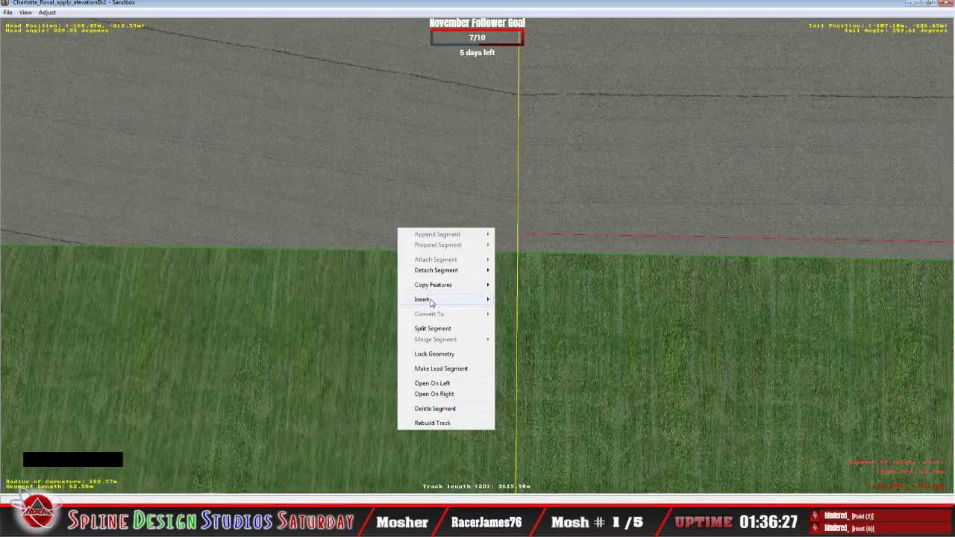
pyautogui.moveTo(431, 302)
pyautogui.click(543, 323)
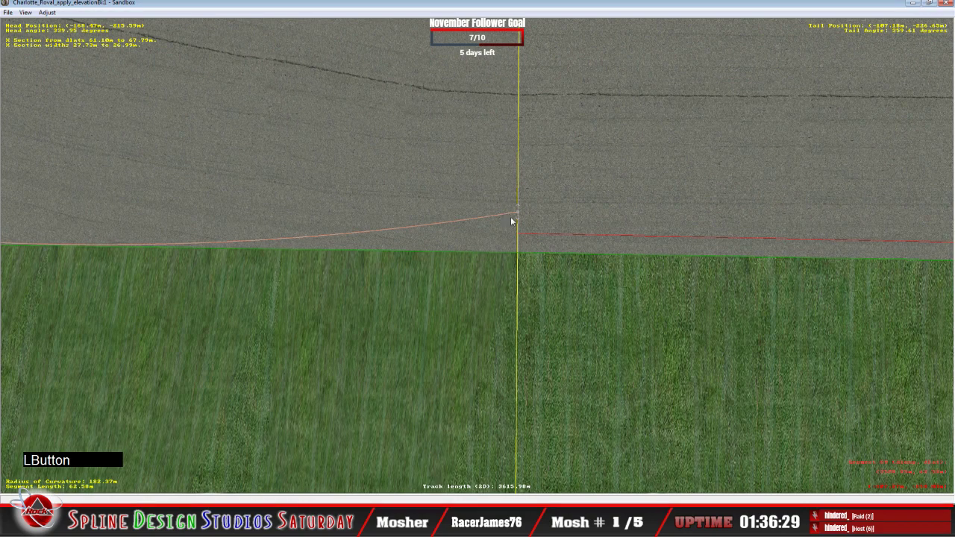
# Tie the 62.58 m and 76.55 m X sections together at dlat 68.29 m and set the joint to Mode Absolute
pyautogui.press('c')
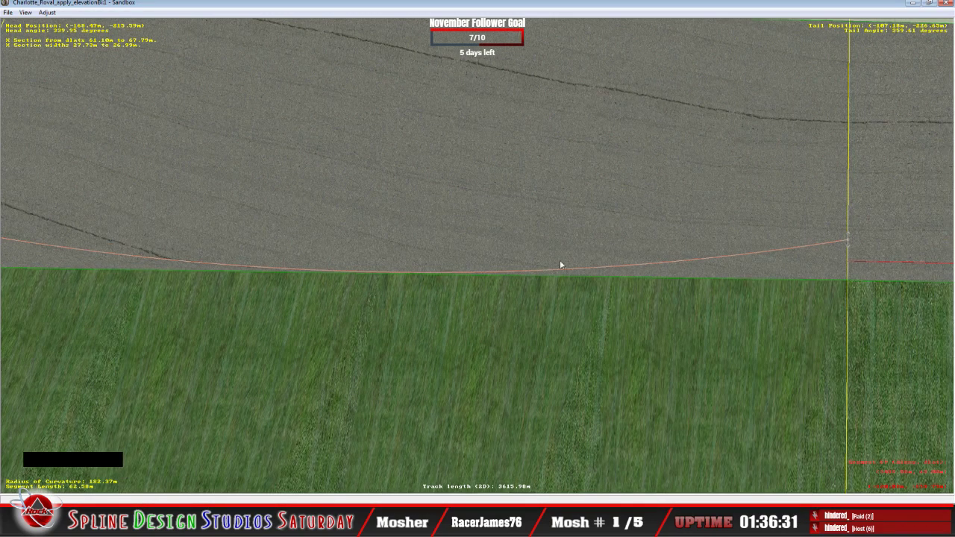
pyautogui.press('c')
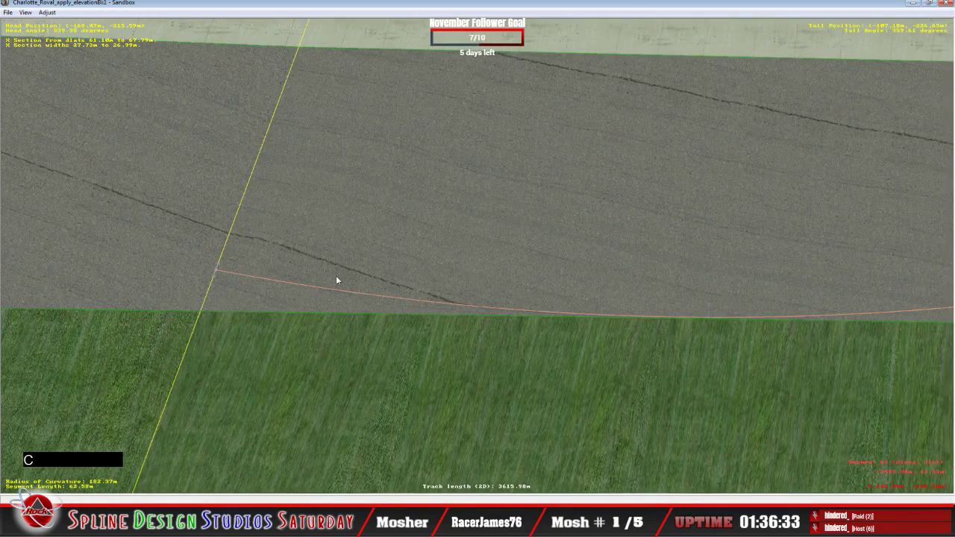
pyautogui.press('c')
pyautogui.press('c')
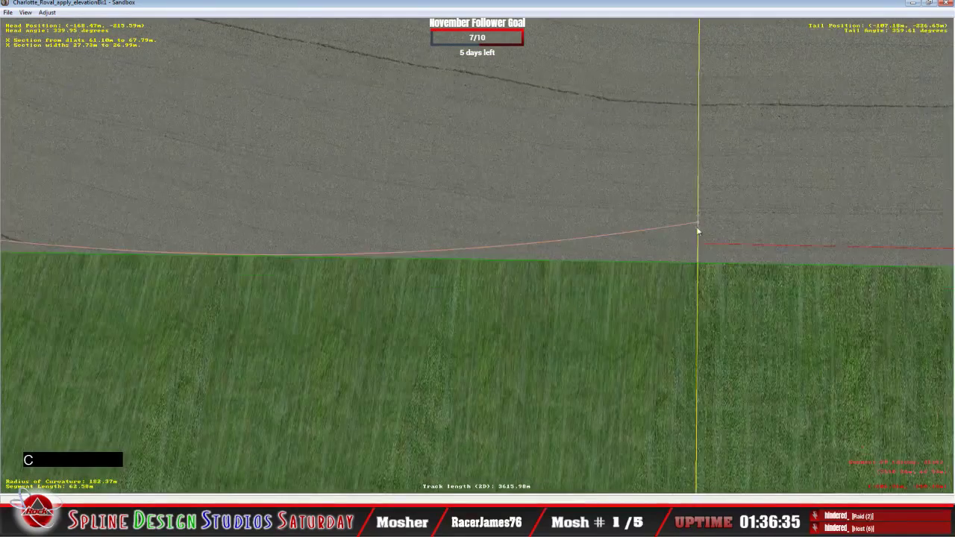
pyautogui.click(700, 245)
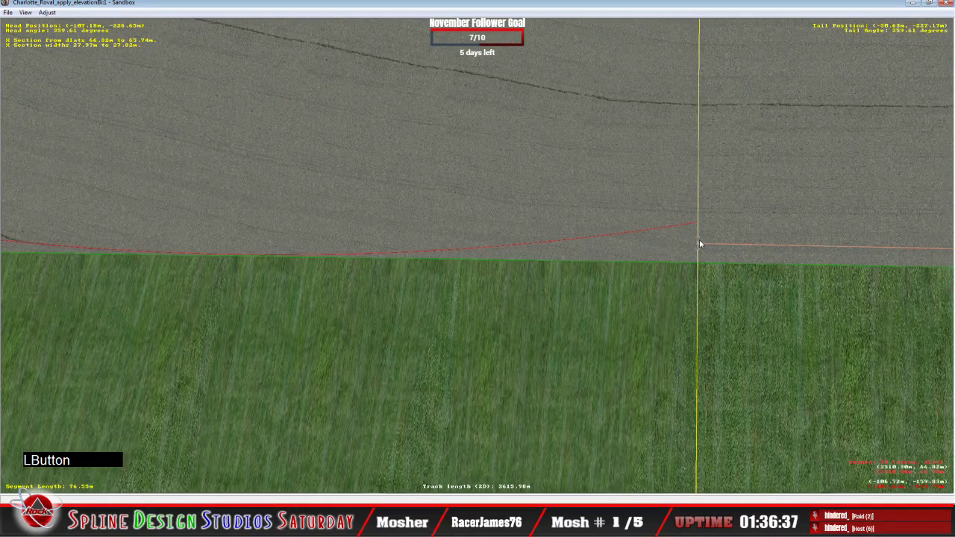
pyautogui.click(699, 221)
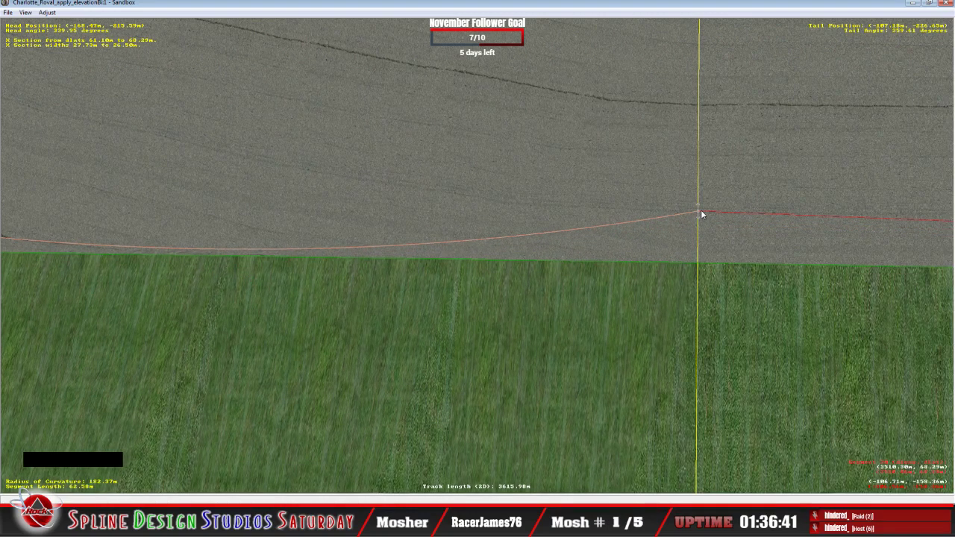
pyautogui.rightClick(698, 211)
pyautogui.click(706, 215)
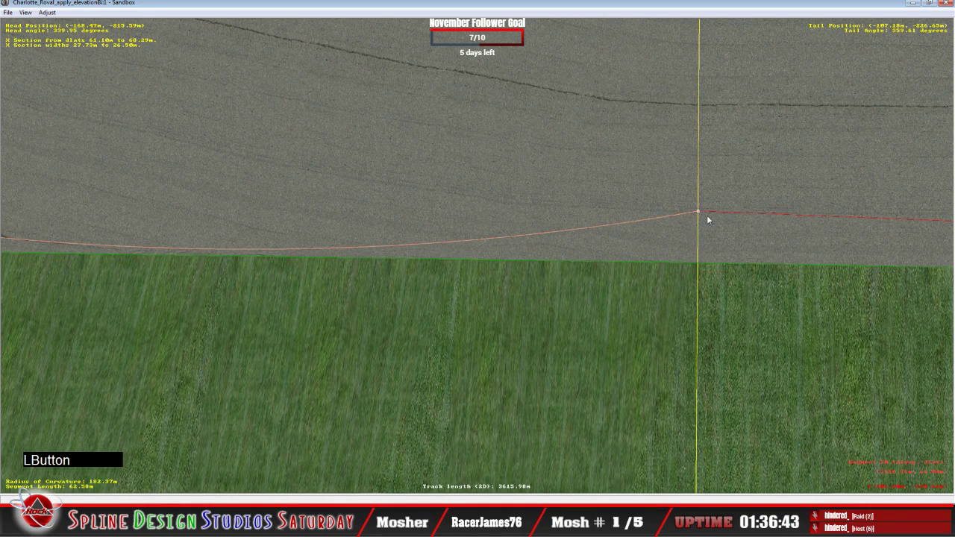
# Insert an X section in the short 8.72 m segment preceding the 62.58 m curve
pyautogui.click(740, 217)
pyautogui.press('c')
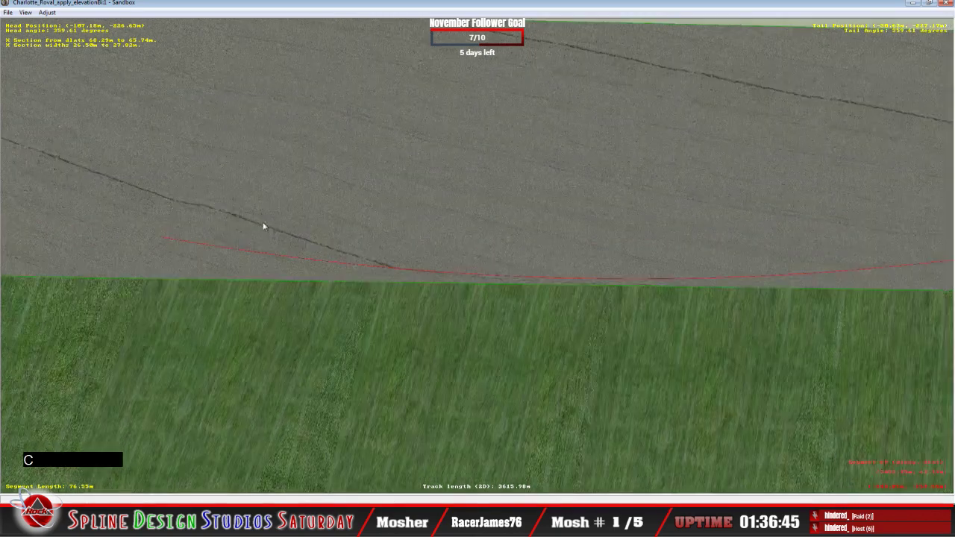
pyautogui.click(218, 250)
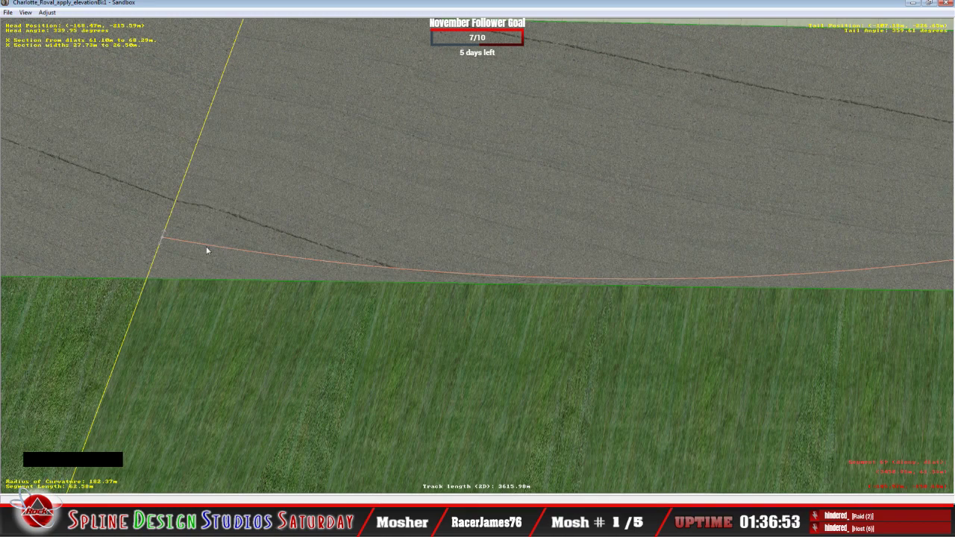
pyautogui.press('c')
pyautogui.click(346, 234)
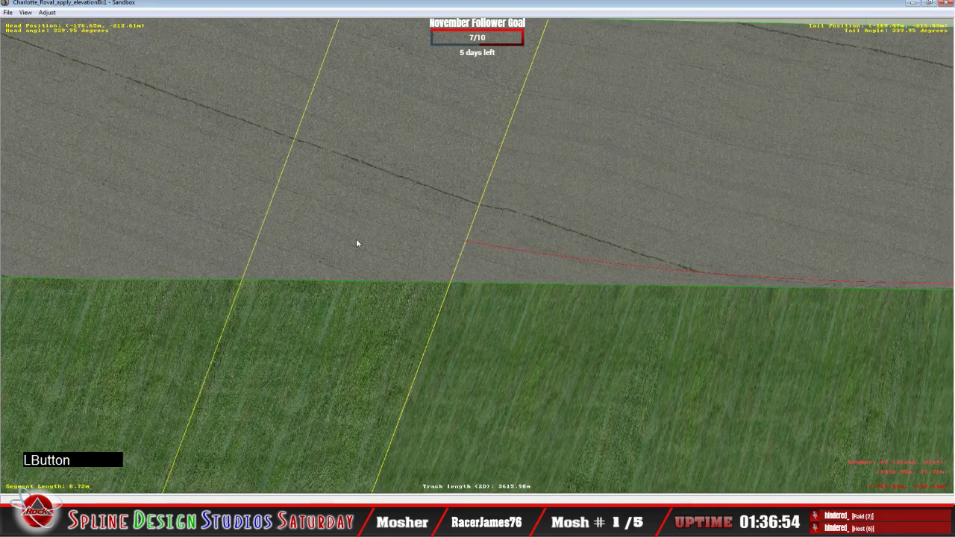
pyautogui.rightClick(342, 233)
pyautogui.moveTo(369, 306)
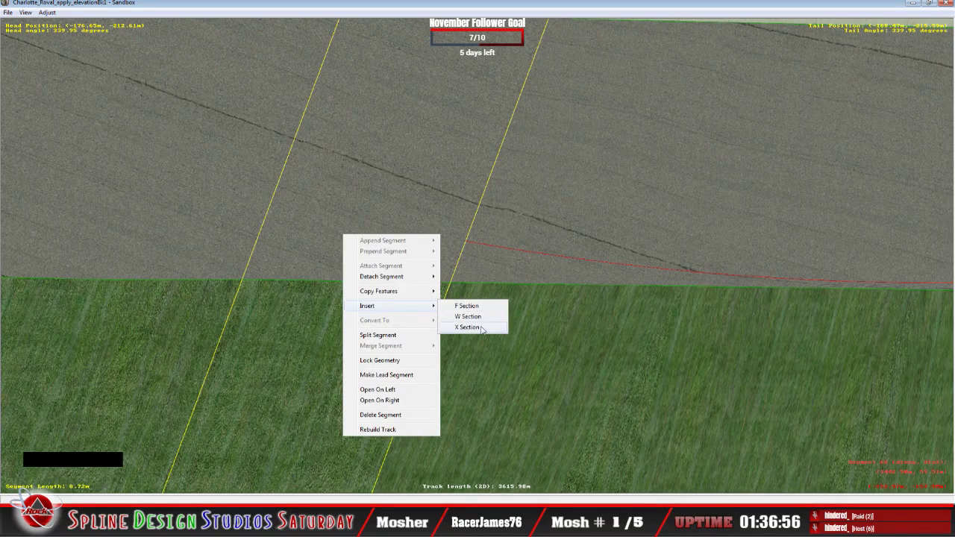
pyautogui.click(467, 327)
# Move the joint between the 8.72 m and 62.58 m X sections to dlat 61.04 m and set it to Mode Absolute
pyautogui.click(467, 243)
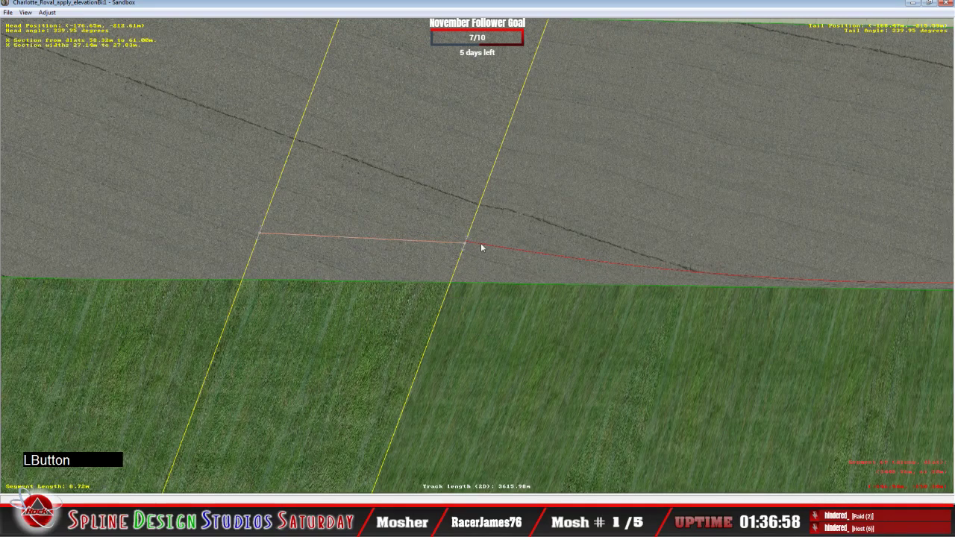
pyautogui.click(467, 244)
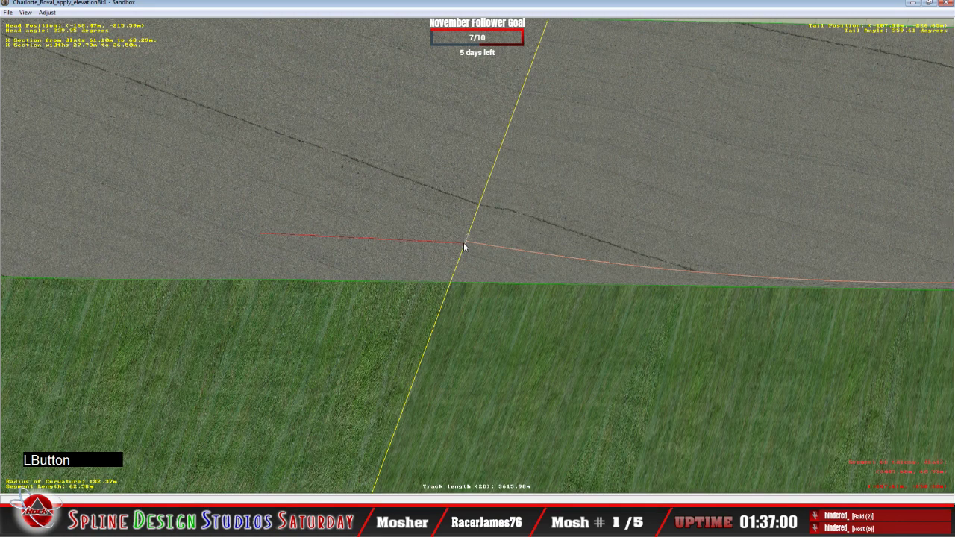
pyautogui.moveTo(464, 247); pyautogui.dragTo(465, 244)
pyautogui.click(450, 244)
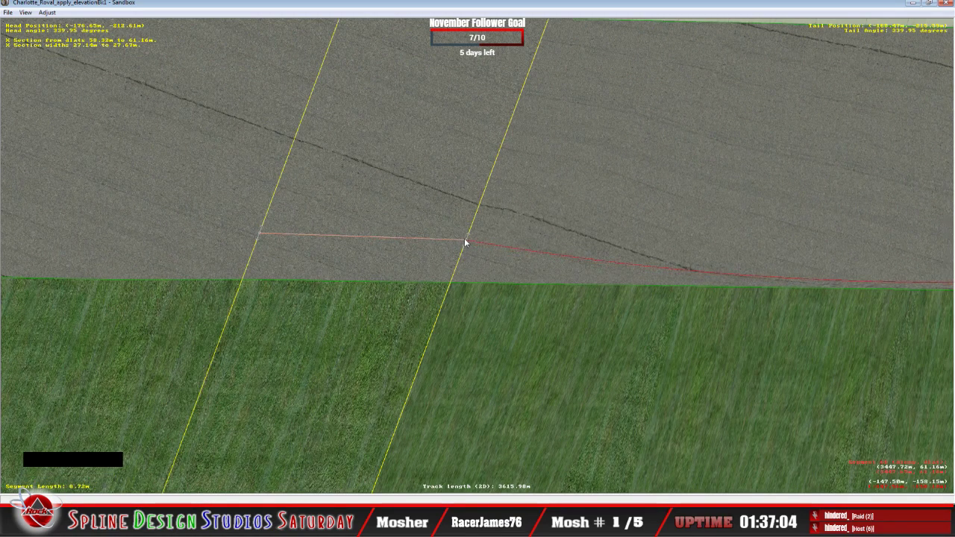
pyautogui.rightClick(465, 243)
pyautogui.click(482, 249)
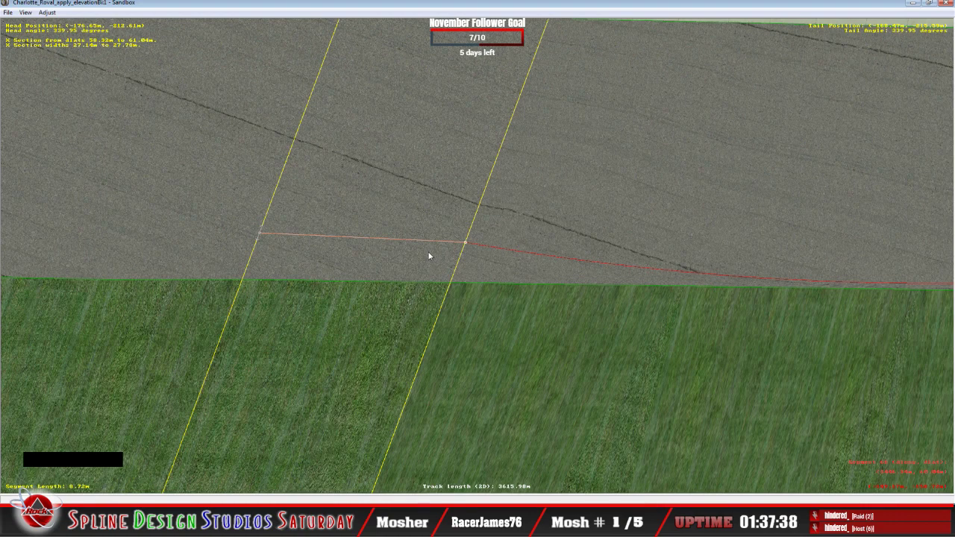
# Move the 8.72 m X section's starting end toward the grass and insert an X section in the preceding 5.54 m segment
pyautogui.moveTo(262, 237); pyautogui.dragTo(193, 242)
pyautogui.rightClick(191, 242)
pyautogui.moveTo(248, 316)
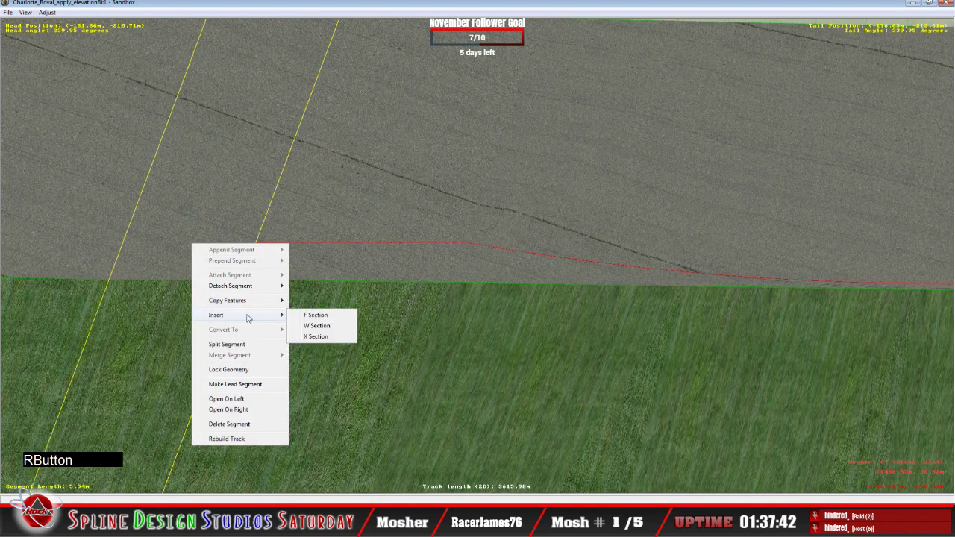
pyautogui.click(316, 337)
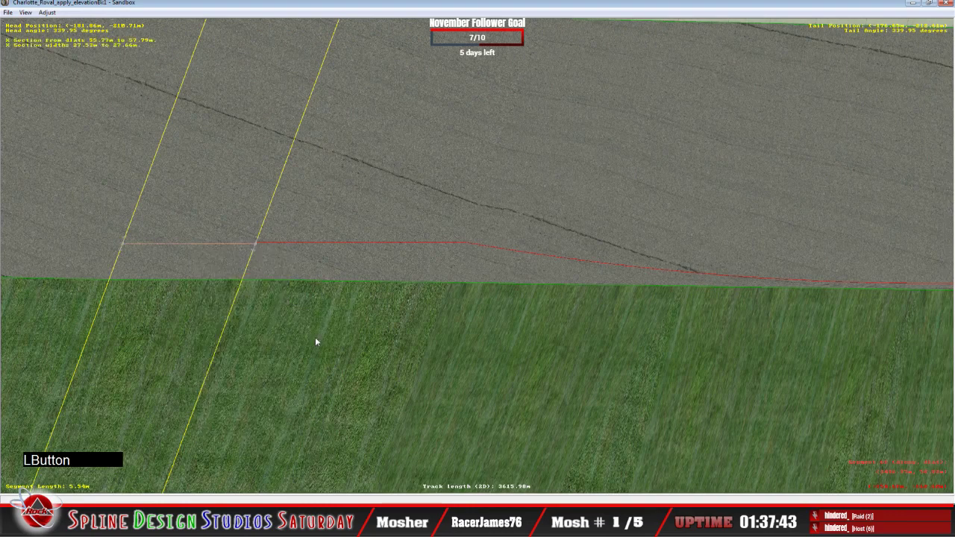
# Tie the 5.54 m and 8.72 m X sections together at dlat 57.75 m and set the joint to Mode Absolute
pyautogui.click(257, 244)
pyautogui.click(259, 246)
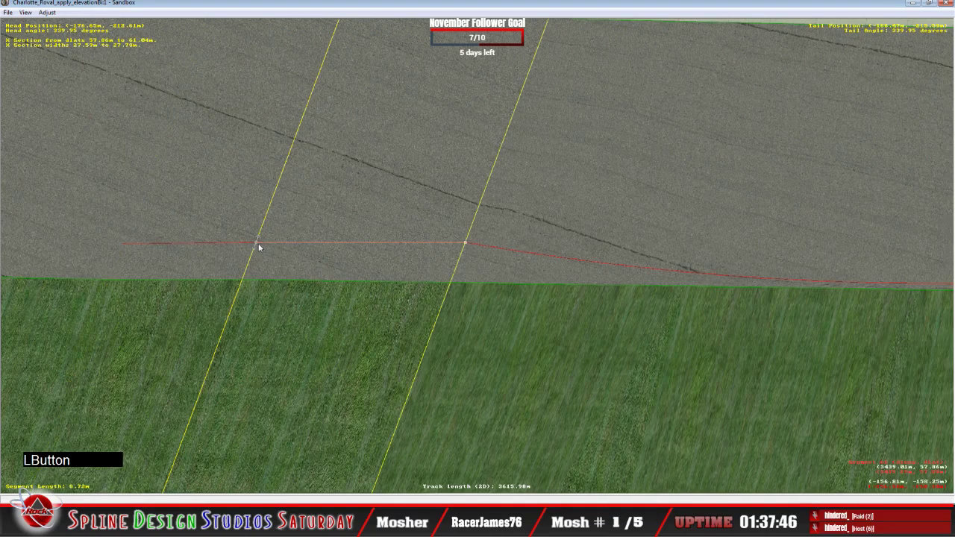
pyautogui.rightClick(258, 248)
pyautogui.click(261, 252)
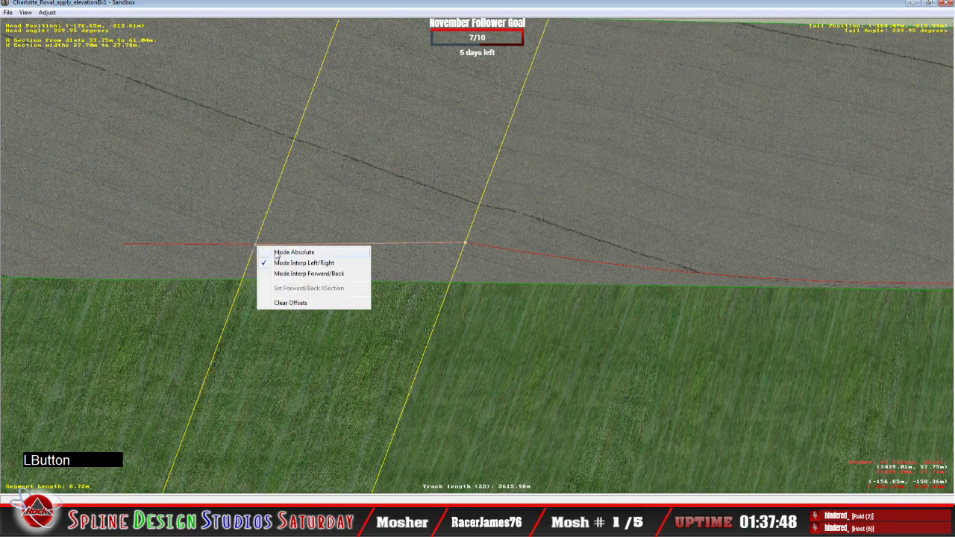
# Insert an X section in the 37.10 m segment preceding the 5.54 m one
pyautogui.click(213, 250)
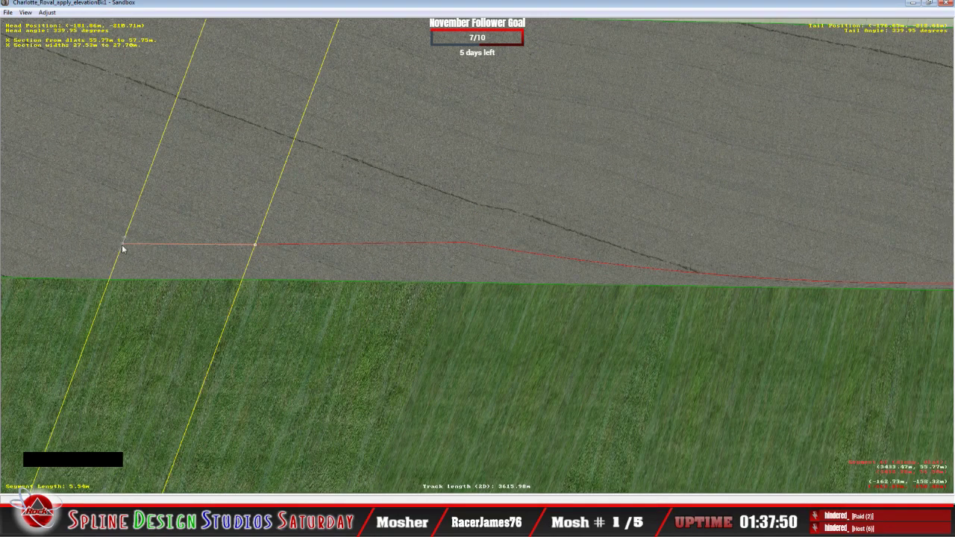
pyautogui.press('c')
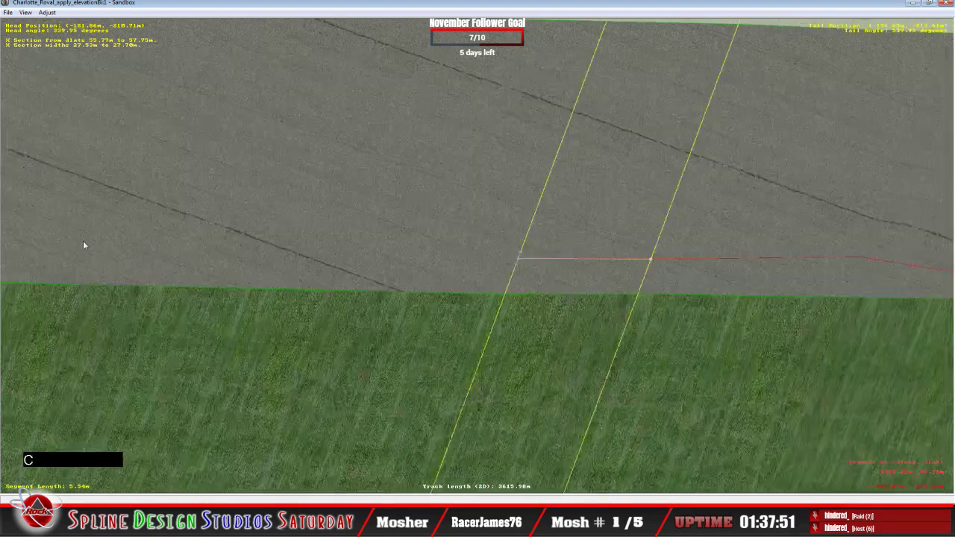
pyautogui.click(384, 247)
pyautogui.rightClick(386, 246)
pyautogui.moveTo(411, 319)
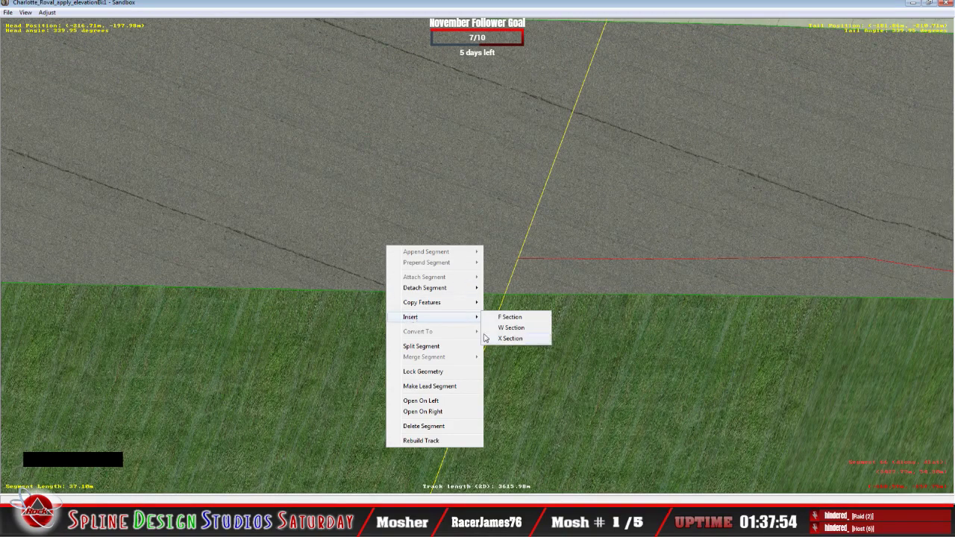
pyautogui.click(500, 338)
# Move the joint between the 37.10 m and 5.54 m X sections to dlat 55.54 m and set it to Mode Absolute
pyautogui.click(522, 257)
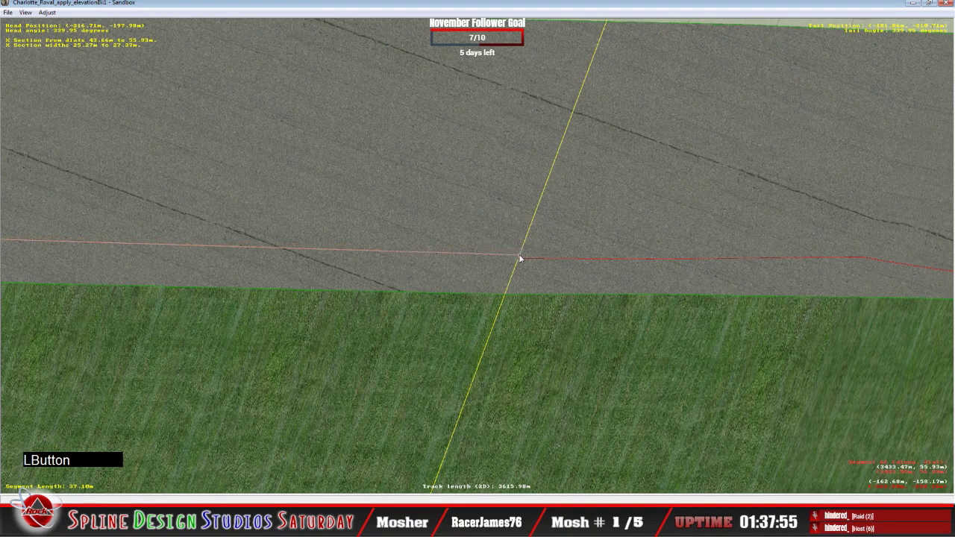
pyautogui.click(527, 261)
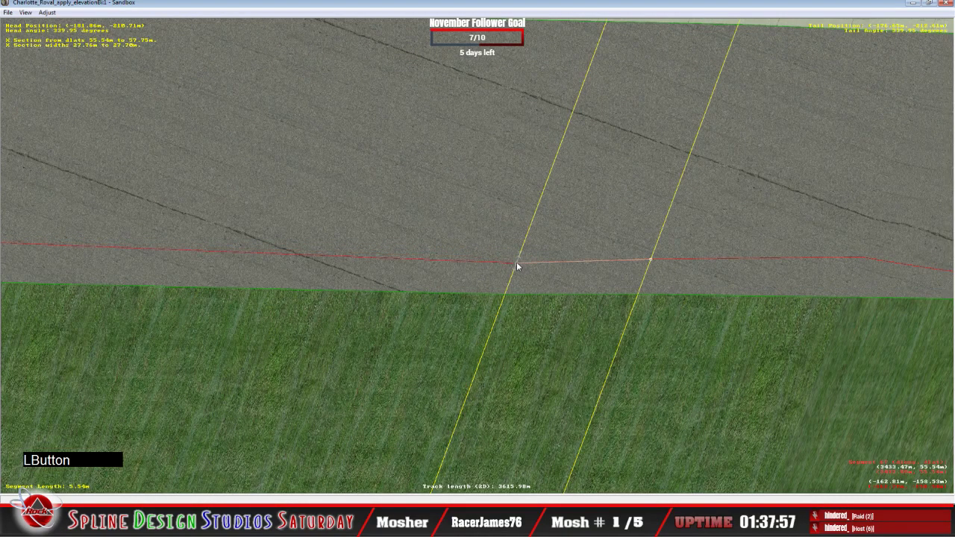
pyautogui.rightClick(519, 261)
pyautogui.click(519, 261)
# Insert an X section in the 27.66 m segment preceding the 37.10 m one
pyautogui.click(494, 258)
pyautogui.press('c')
pyautogui.press('c')
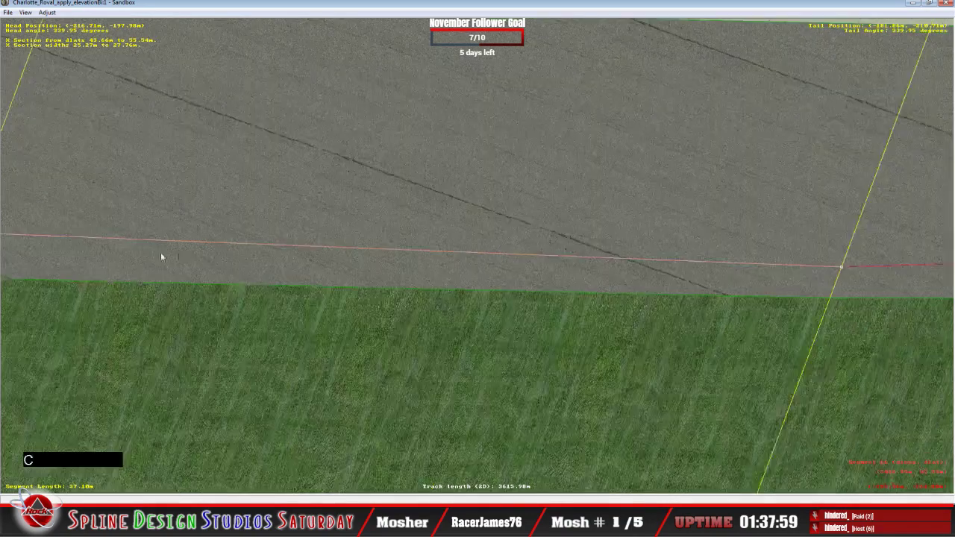
pyautogui.click(256, 239)
pyautogui.rightClick(205, 252)
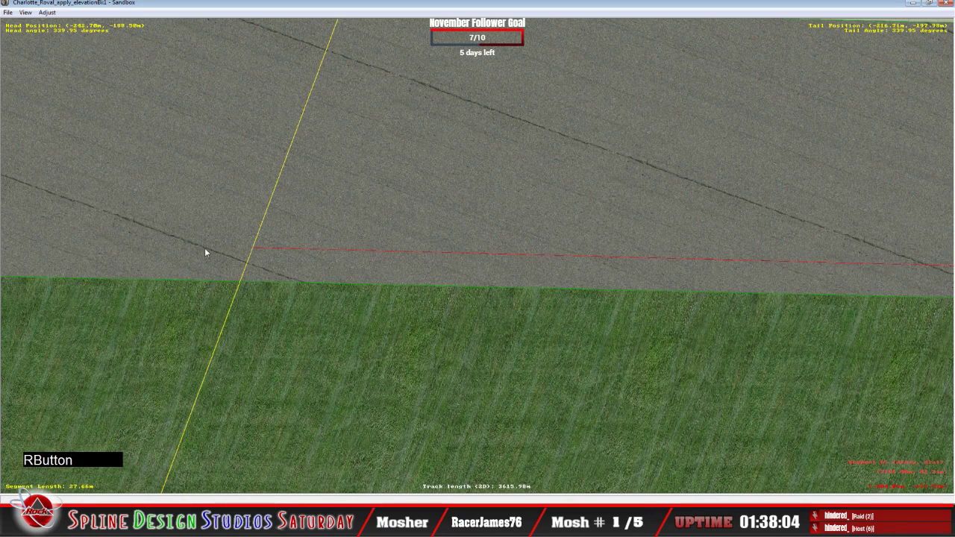
pyautogui.moveTo(265, 323)
pyautogui.click(335, 344)
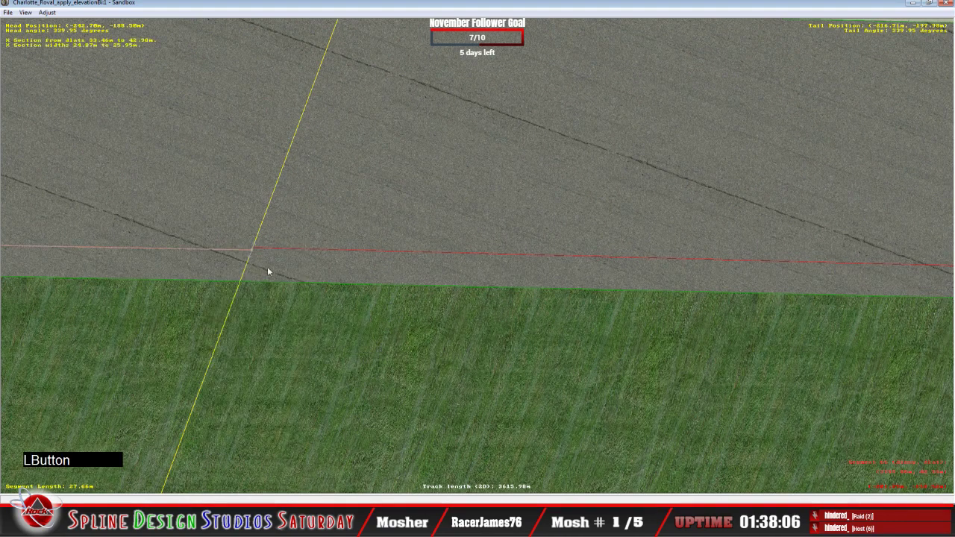
# Move the joint between the 27.66 m and 37.10 m X sections to dlat 42.75 m and set it to Mode Absolute
pyautogui.click(254, 252)
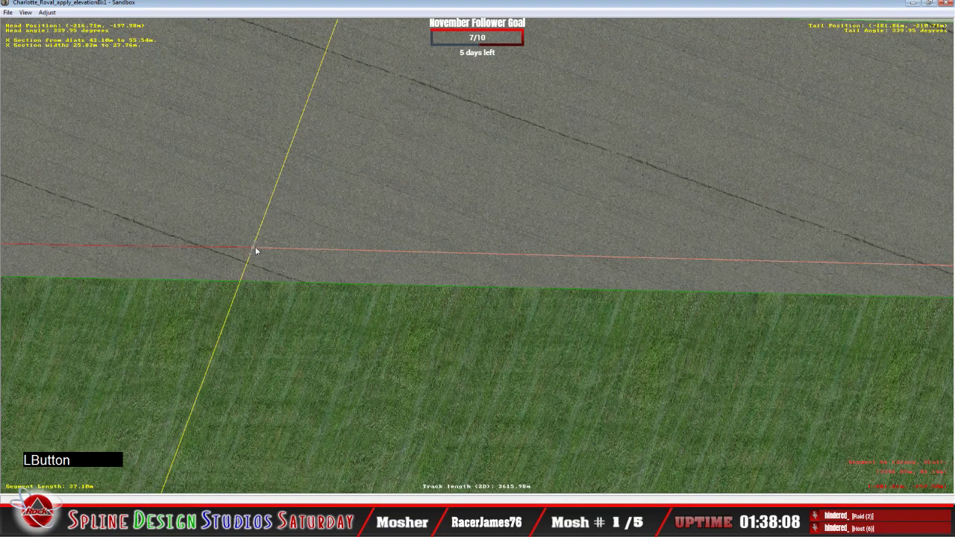
pyautogui.rightClick(254, 253)
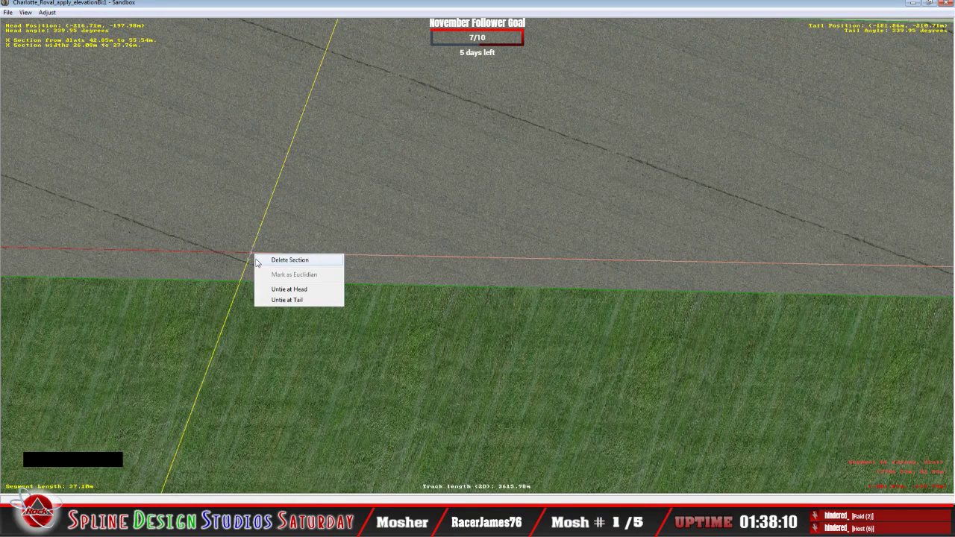
pyautogui.click(250, 255)
pyautogui.rightClick(250, 254)
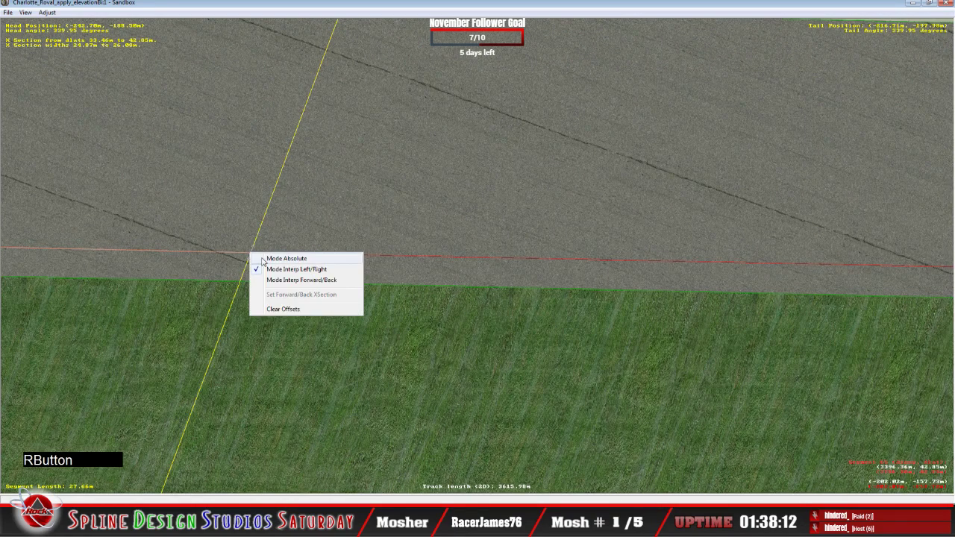
pyautogui.click(286, 259)
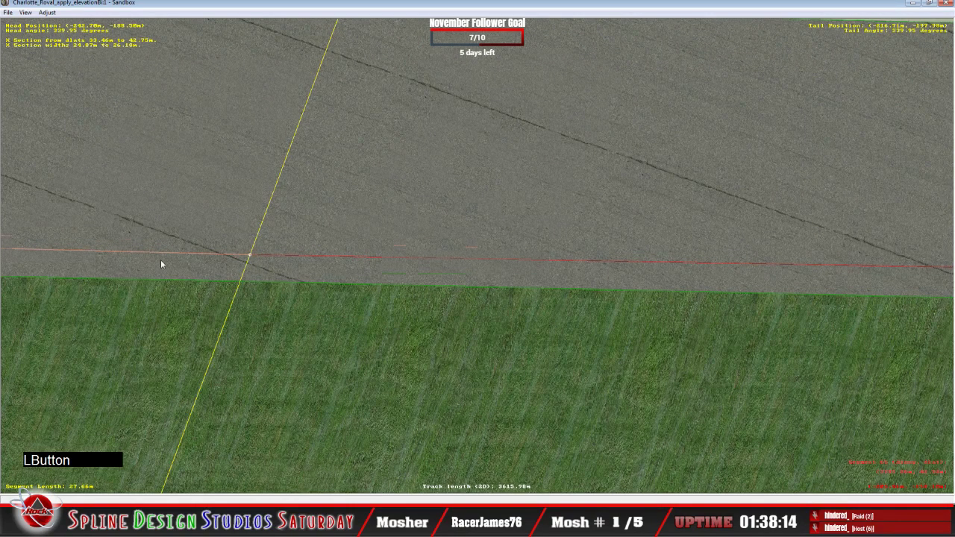
# Insert an X section in the 9.23 m segment preceding the 27.66 m one
pyautogui.press('c')
pyautogui.click(177, 227)
pyautogui.rightClick(175, 228)
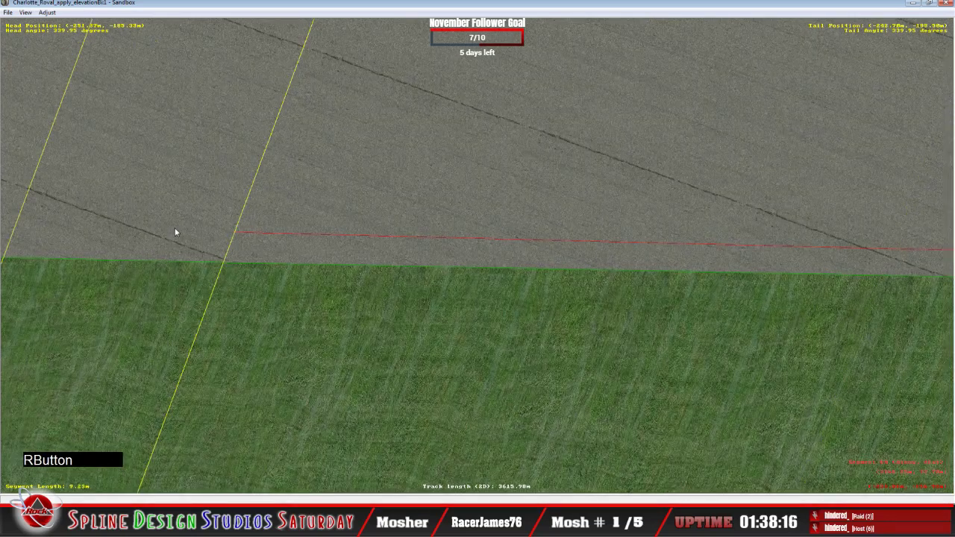
pyautogui.moveTo(213, 301)
pyautogui.click(311, 321)
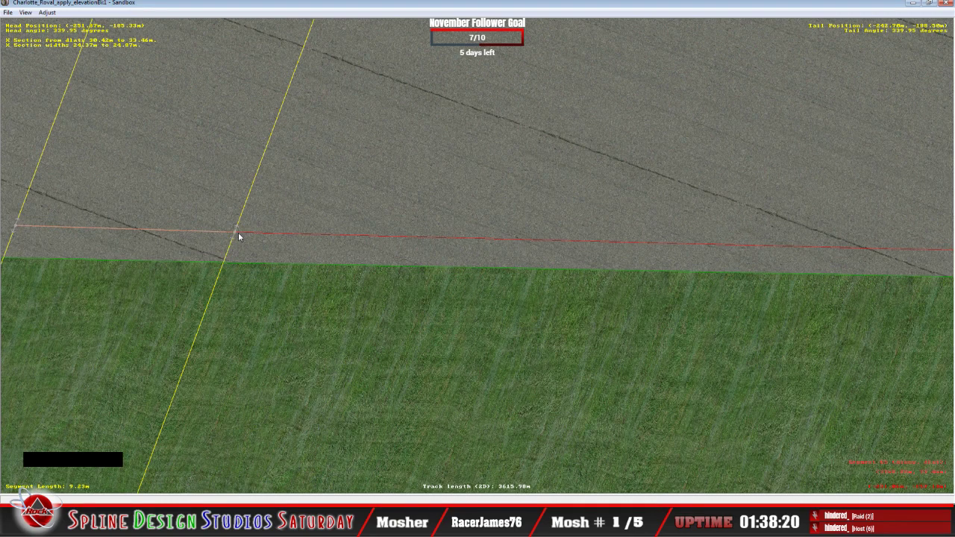
# Move the joint between the 9.23 m and 27.66 m X sections to dlat 33.23 m and set it to Mode Absolute
pyautogui.click(238, 237)
pyautogui.rightClick(234, 240)
pyautogui.click(233, 245)
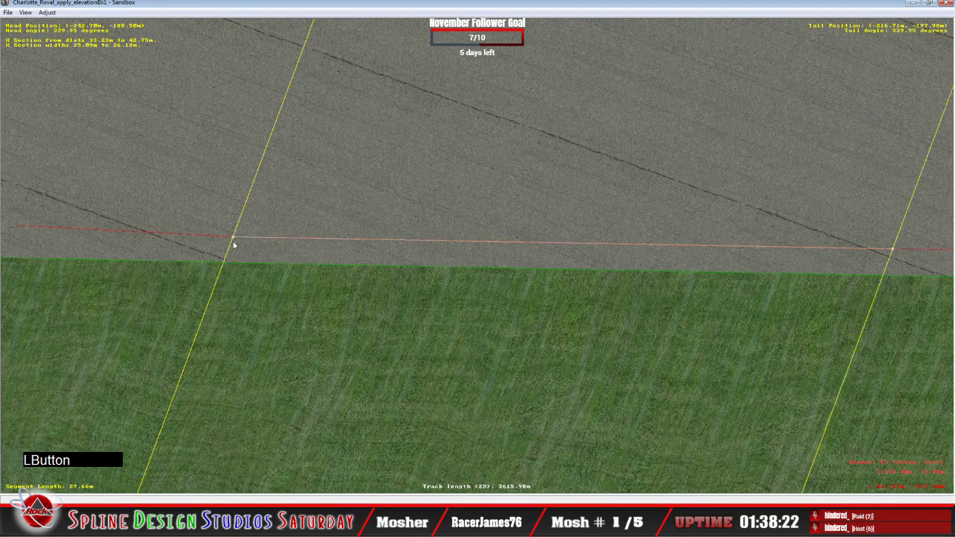
# Insert an X section in the 43.81 m segment preceding the 9.23 m one
pyautogui.press('c')
pyautogui.click(352, 241)
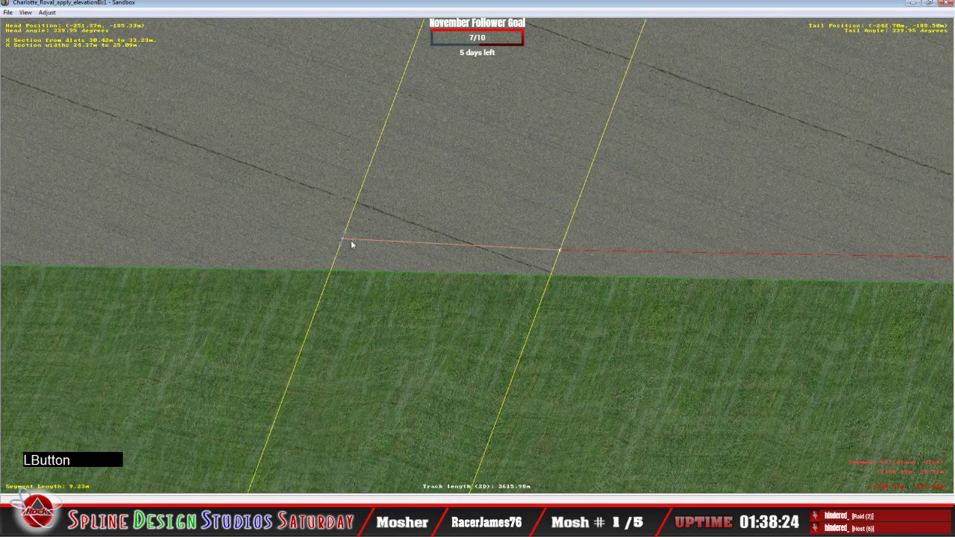
pyautogui.click(286, 243)
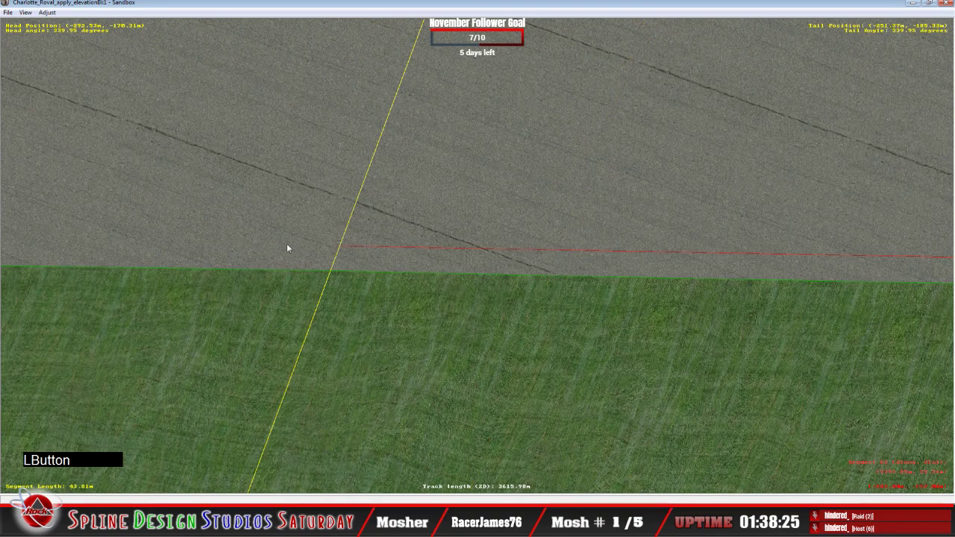
pyautogui.rightClick(287, 243)
pyautogui.moveTo(331, 315)
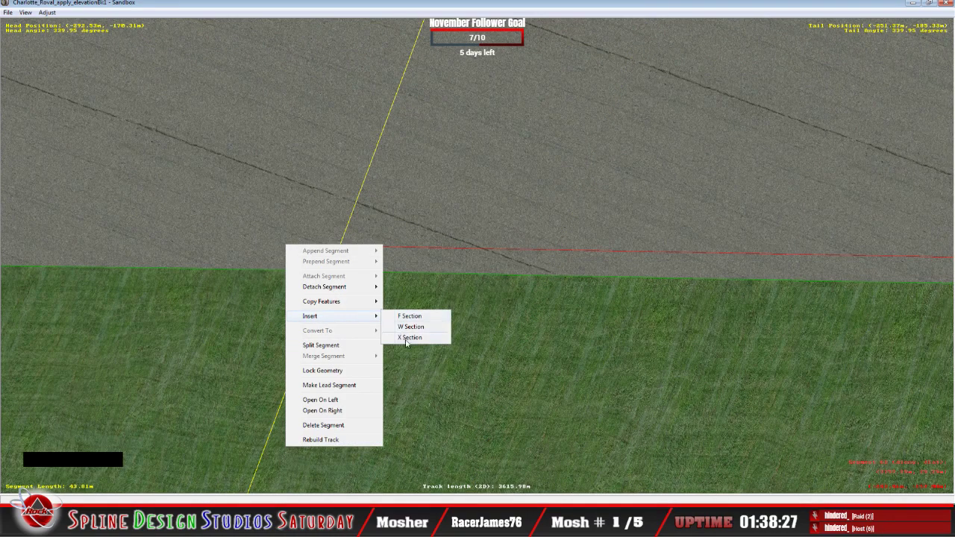
pyautogui.click(404, 334)
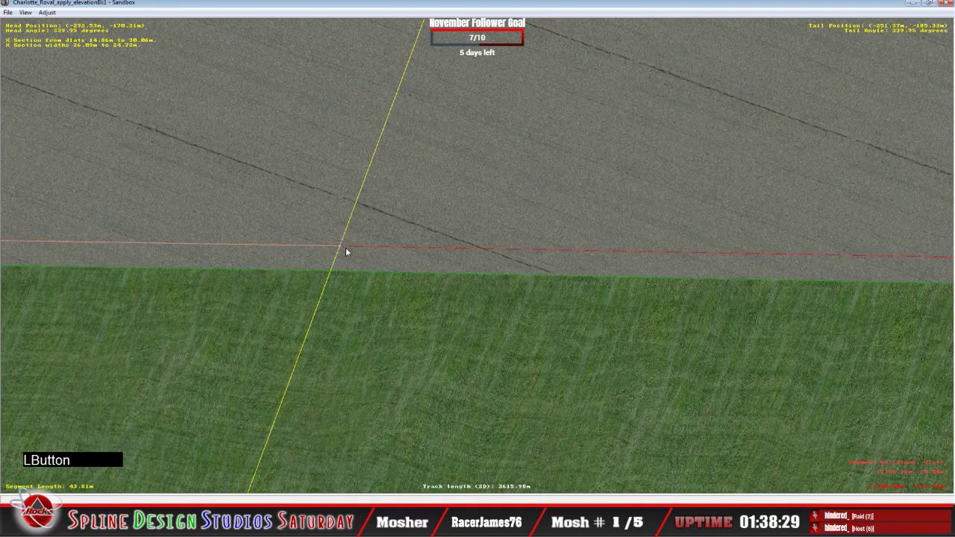
# Move the joint between the 43.81 m and 9.23 m X sections to dlat 30.00 m and set it to Mode Absolute
pyautogui.click(345, 247)
pyautogui.rightClick(341, 251)
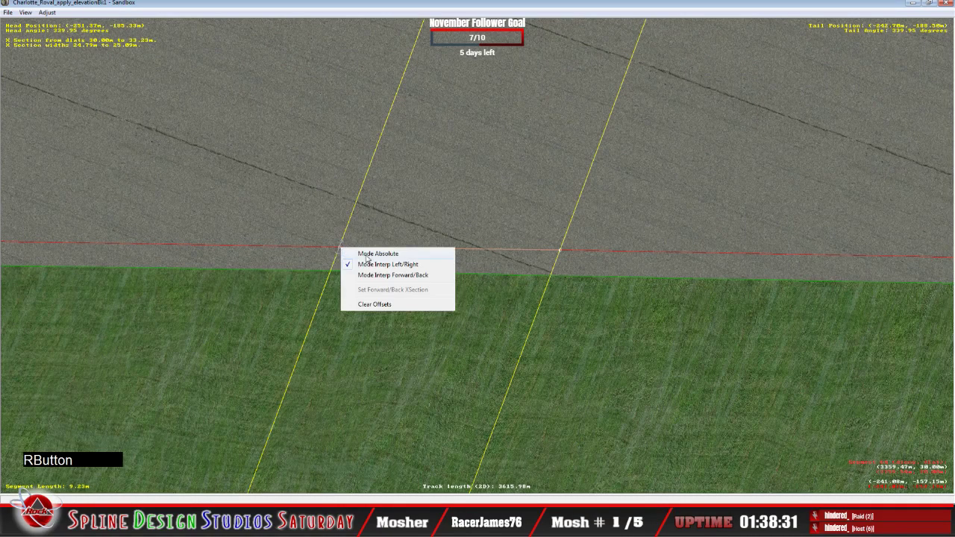
pyautogui.click(351, 252)
pyautogui.press('c')
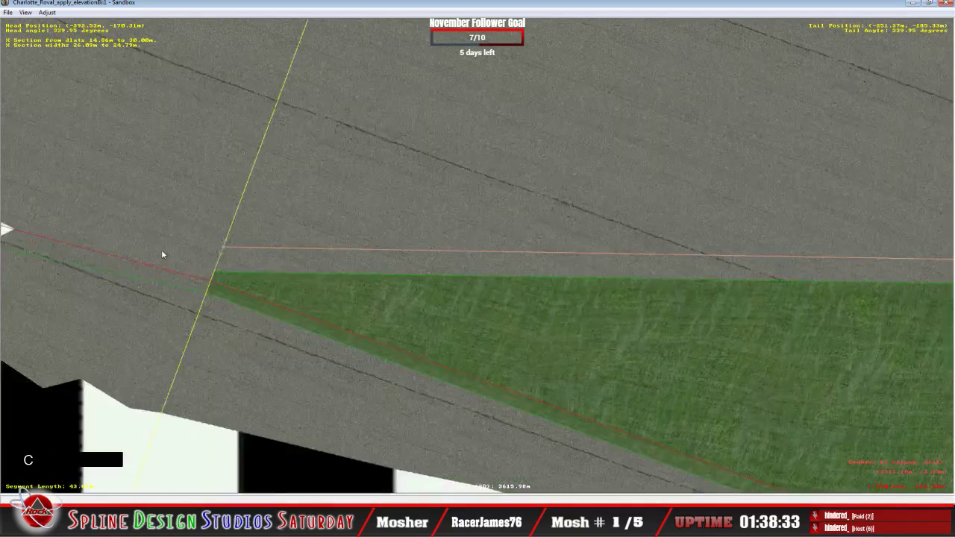
# Move the head joint of the 43.81 m segment's X section to dlat 15.45 m
pyautogui.moveTo(224, 252); pyautogui.dragTo(226, 238)
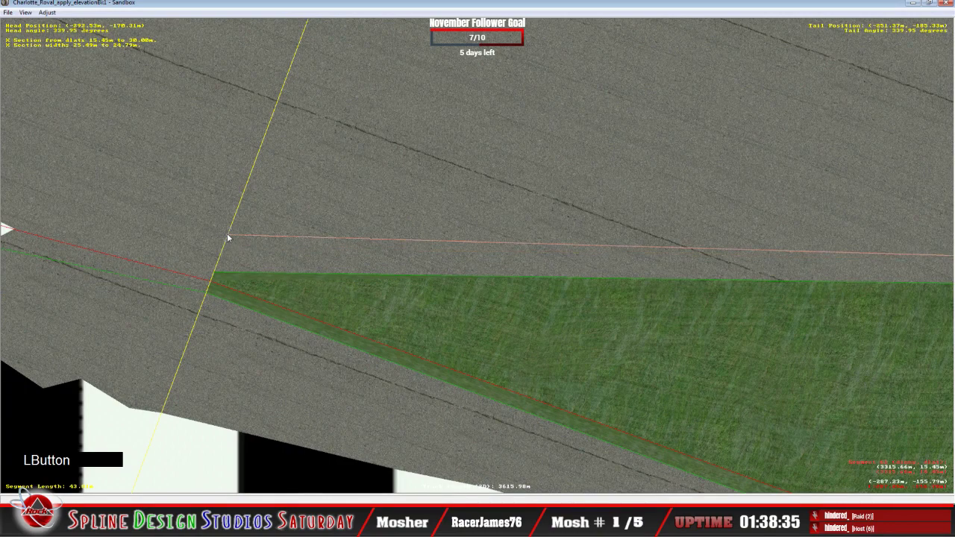
pyautogui.press('c')
pyautogui.press('x')
pyautogui.press('x')
pyautogui.press('x')
pyautogui.press('x')
pyautogui.press('x')
pyautogui.press('x')
pyautogui.press('x')
pyautogui.press('x')
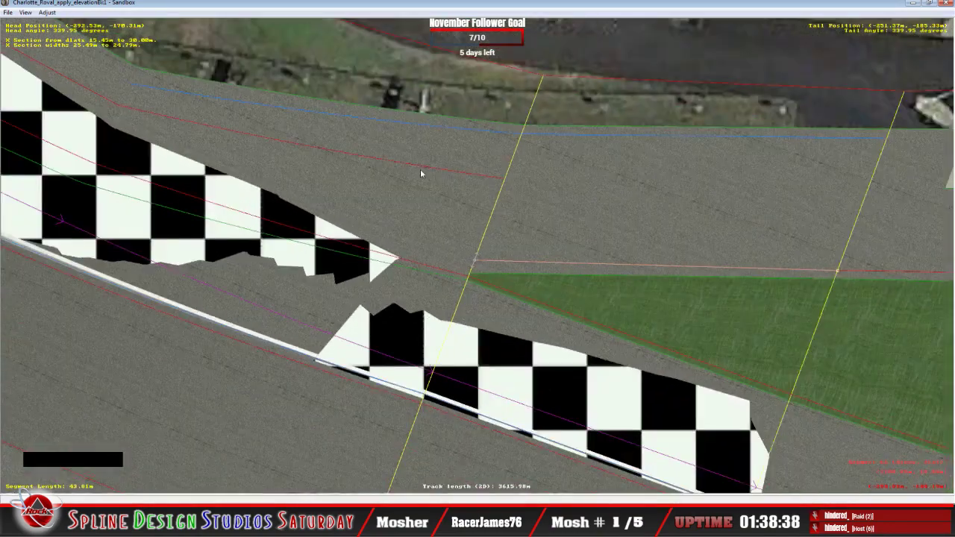
# Tie the tail of the preceding curved segment's X section to the head of the 43.81 m one at about dlat 16.42 m
pyautogui.click(421, 170)
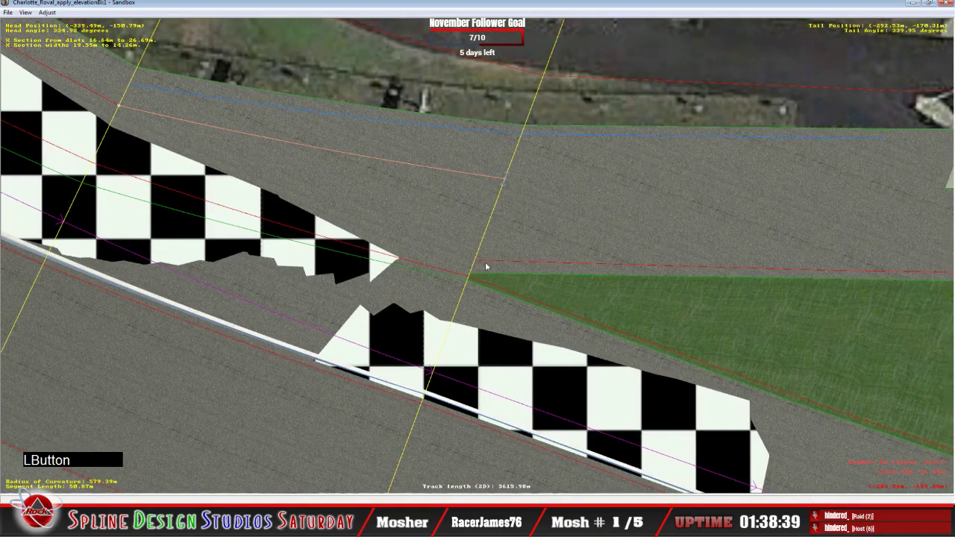
pyautogui.click(483, 261)
pyautogui.click(490, 182)
pyautogui.moveTo(505, 182); pyautogui.dragTo(487, 260)
pyautogui.click(482, 261)
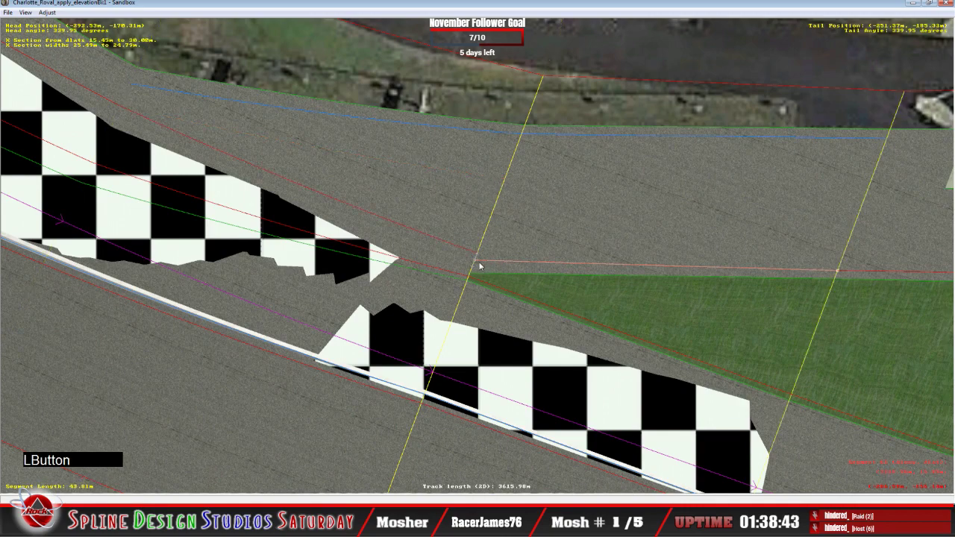
pyautogui.click(479, 256)
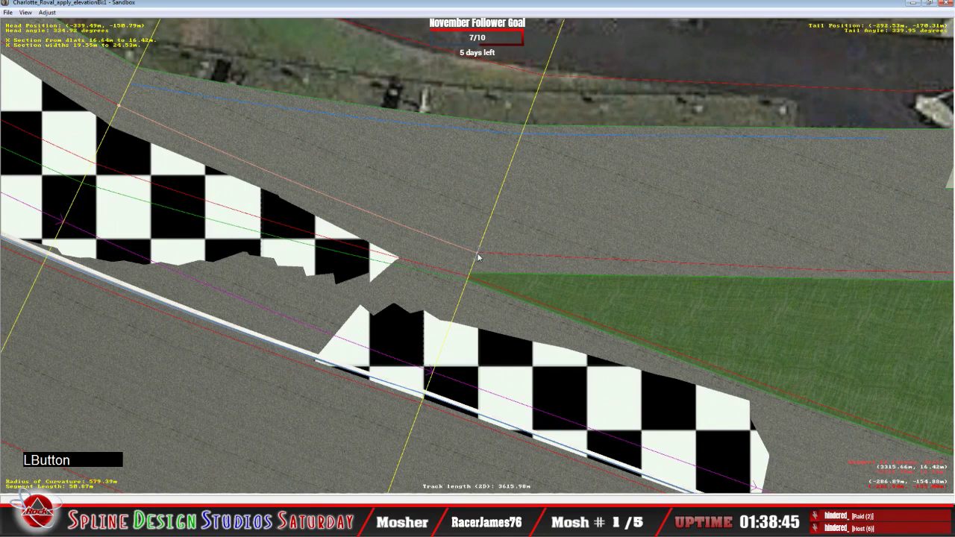
# Move the tied joint at the head of the 43.81 m X section to dlat 16.50 m and set it to Mode Absolute
pyautogui.press('z')
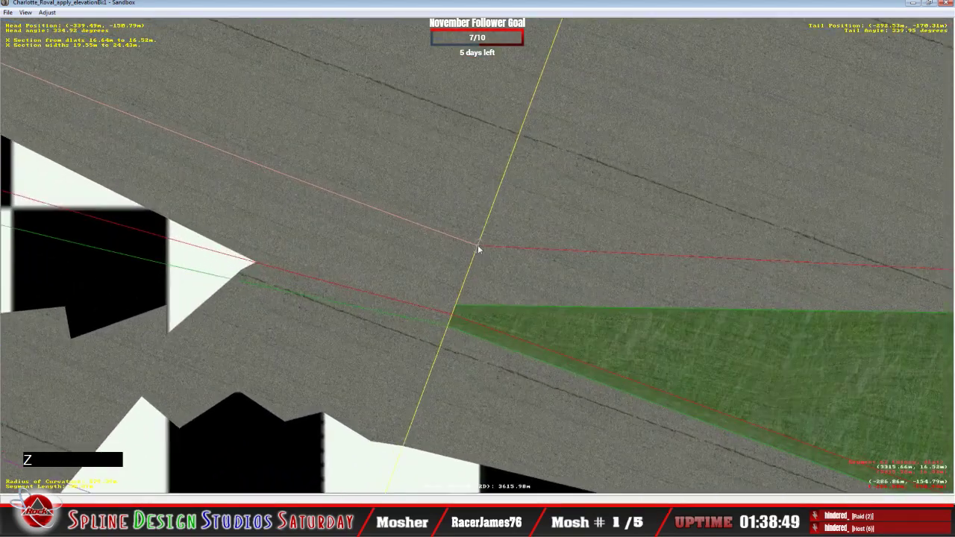
pyautogui.rightClick(480, 252)
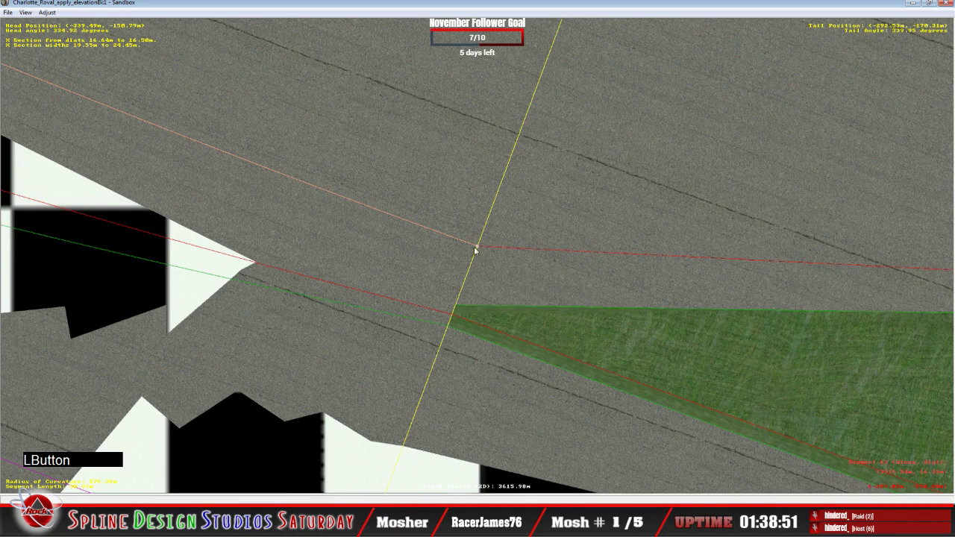
pyautogui.click(535, 253)
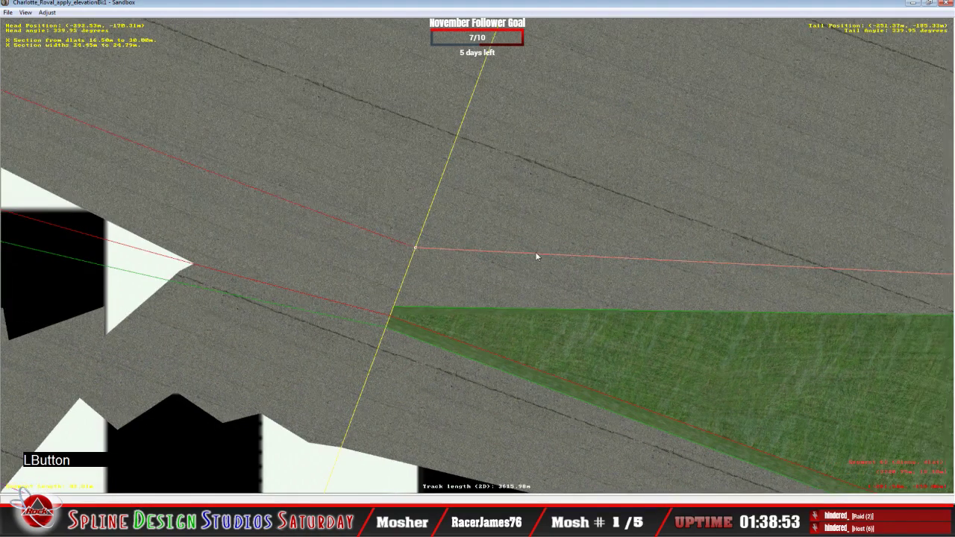
# Examine the tied X sections along the pit lane's grass edge from the 43.81 m segment forward to the 8.72 m one
pyautogui.press('c')
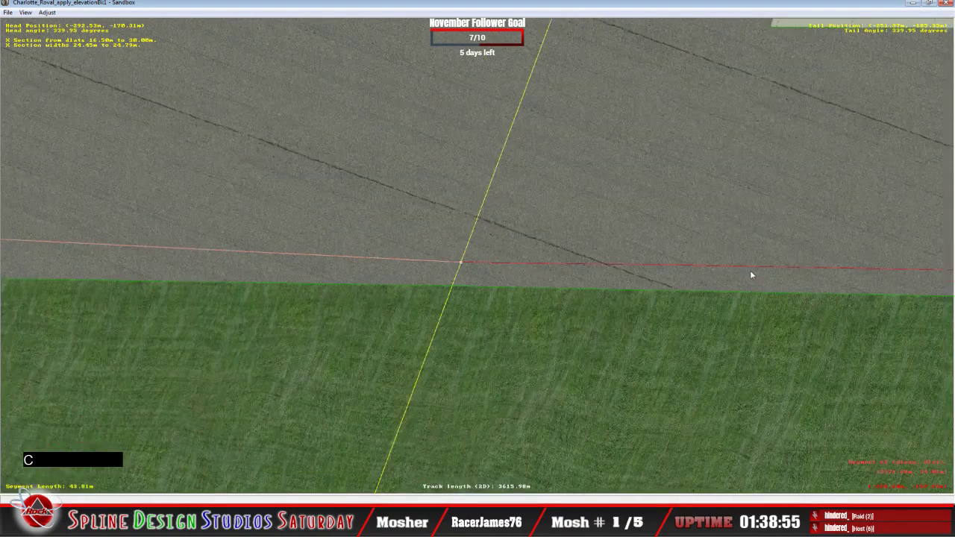
pyautogui.press('x')
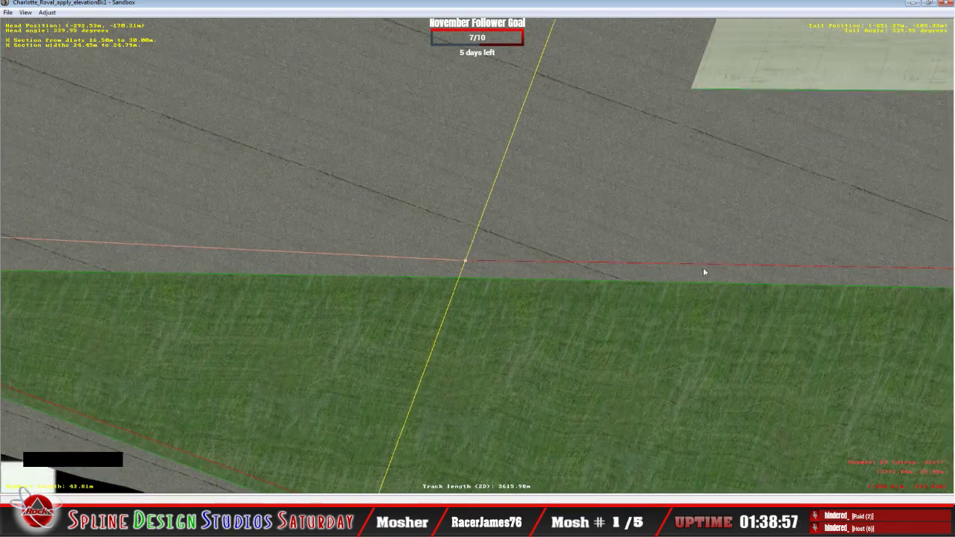
pyautogui.press('c')
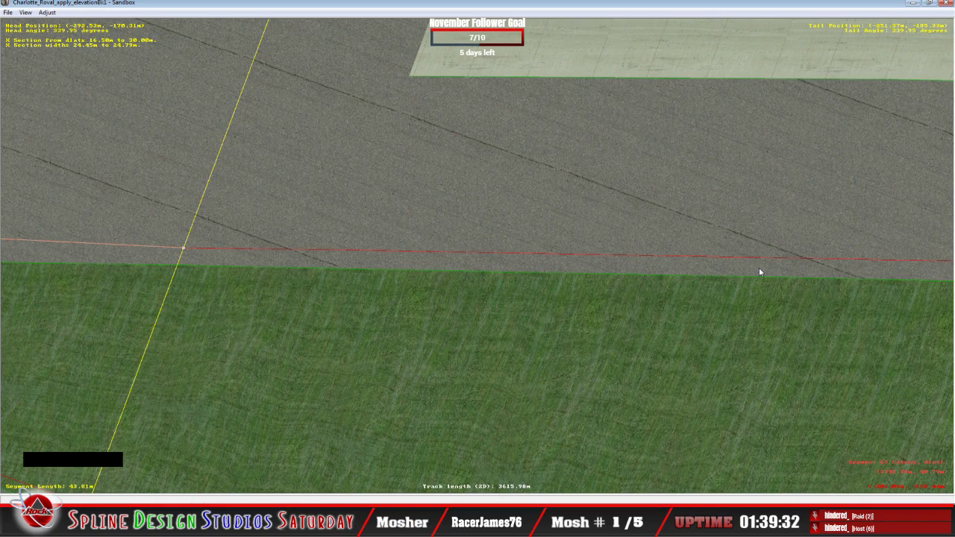
pyautogui.click(434, 258)
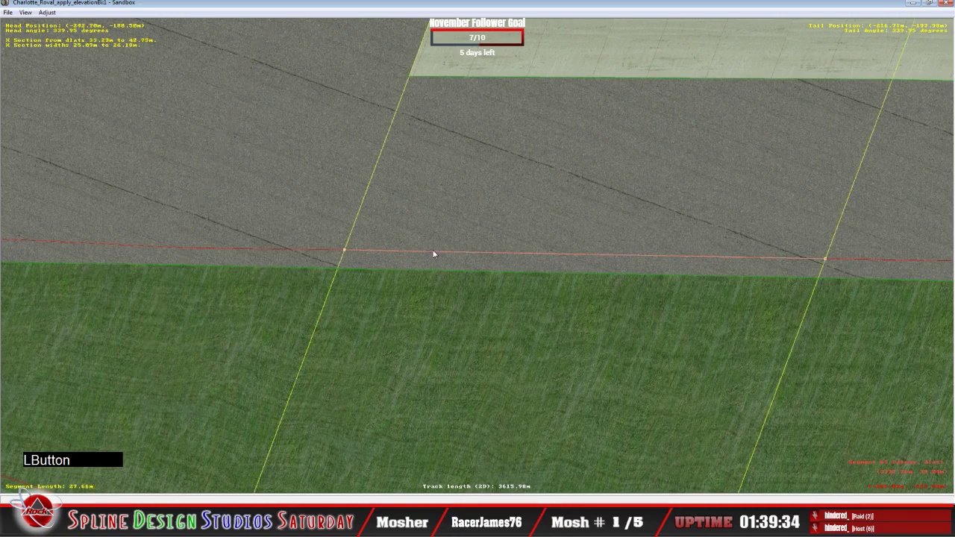
pyautogui.click(312, 250)
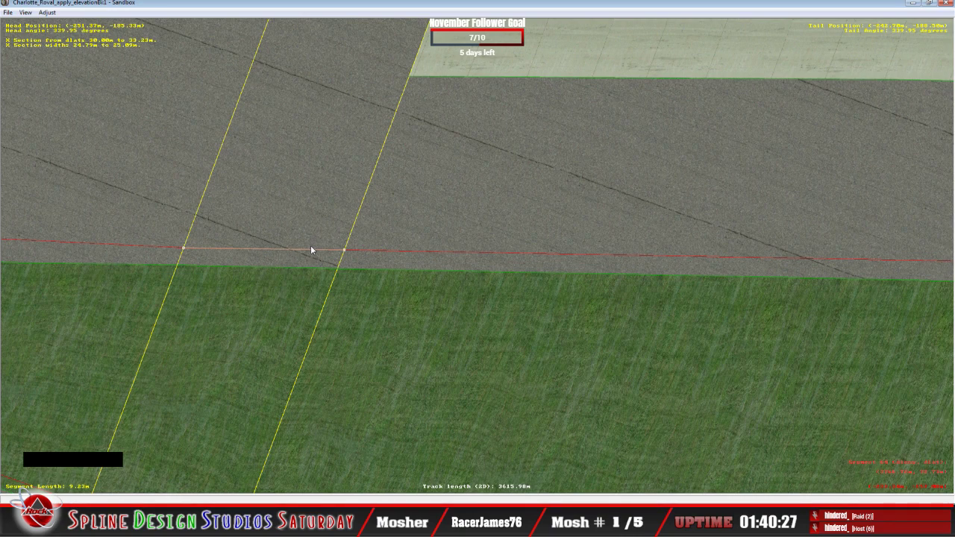
pyautogui.scroll(-5, 347, 276)
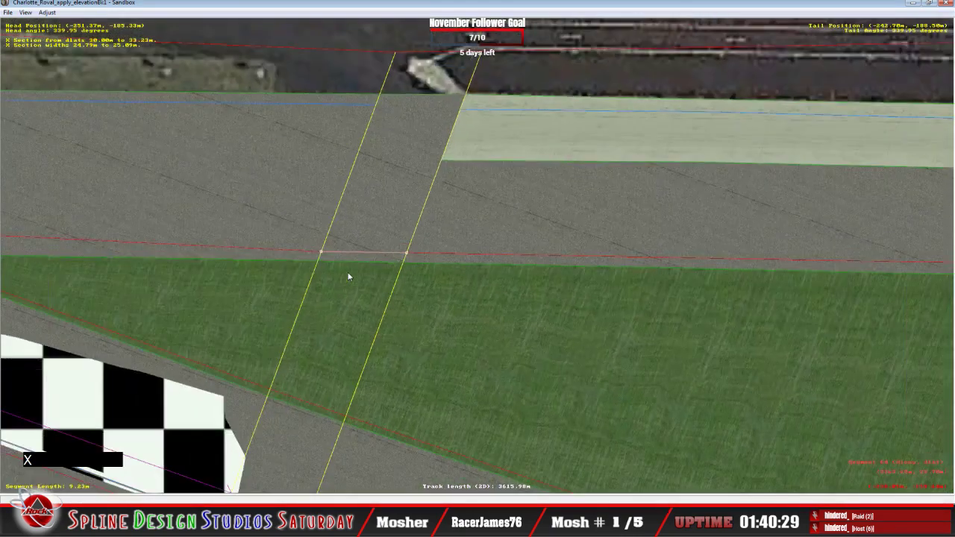
pyautogui.click(252, 254)
pyautogui.press('c')
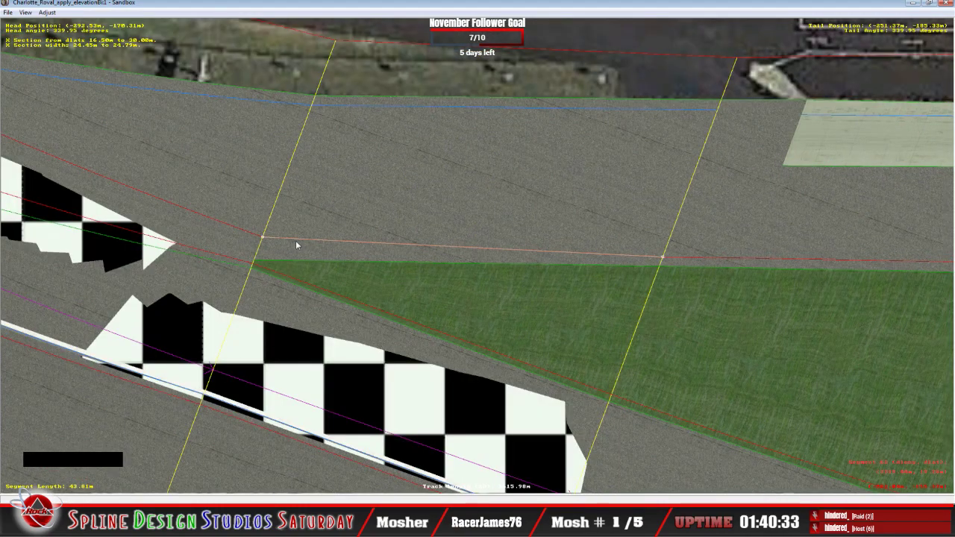
pyautogui.press('c')
pyautogui.click(561, 265)
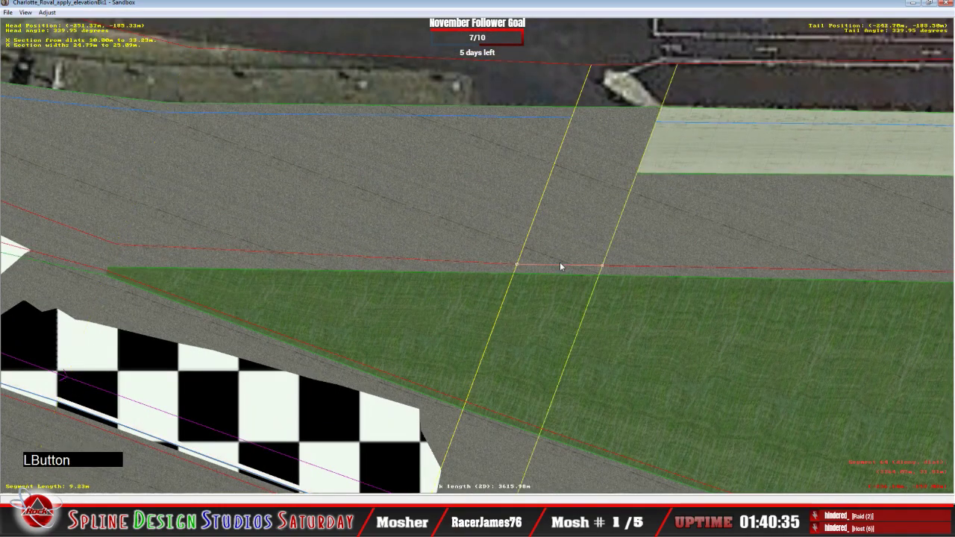
pyautogui.press('c')
pyautogui.click(679, 262)
pyautogui.press('c')
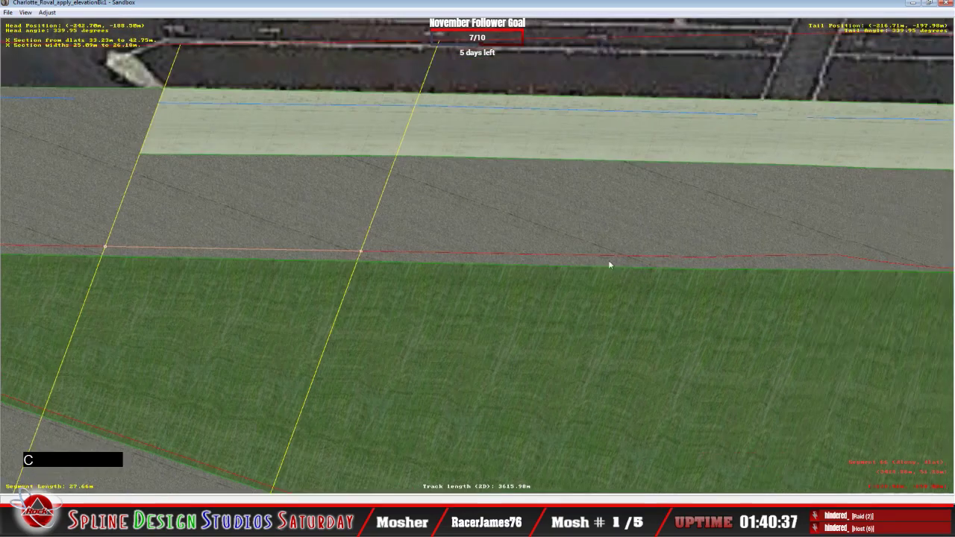
pyautogui.click(465, 260)
pyautogui.press('c')
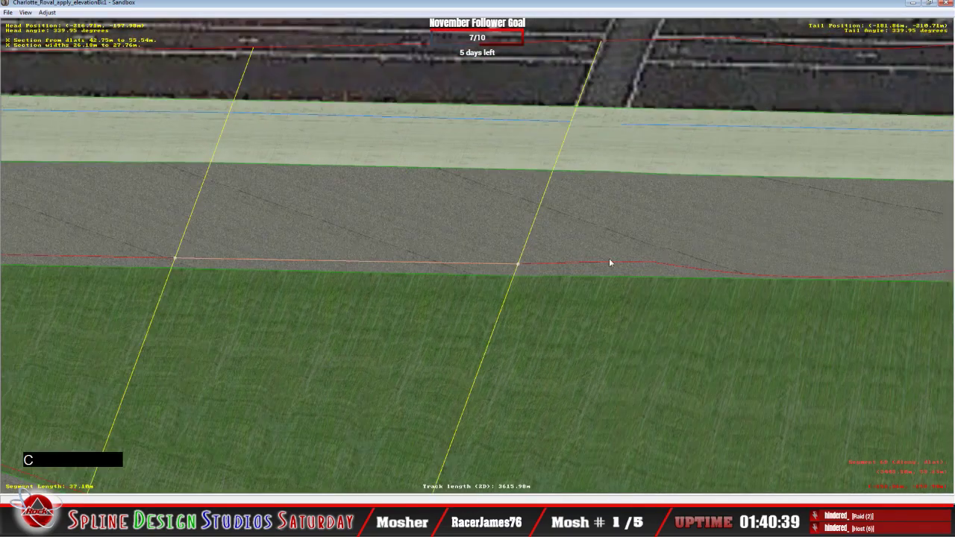
pyautogui.click(650, 262)
pyautogui.press('c')
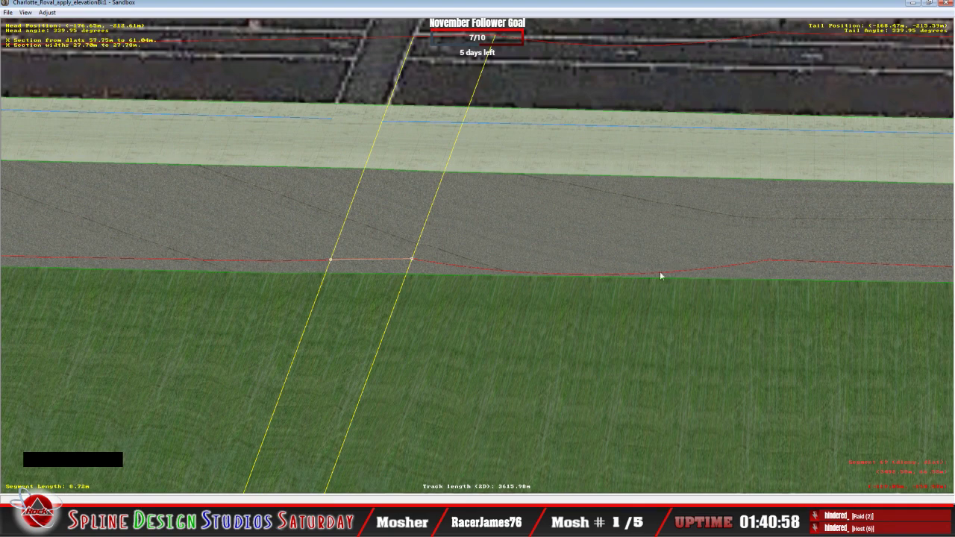
# Examine the X section chain from the 62.58 m curve through the pit straight to the 40.71 m curved segment
pyautogui.click(439, 264)
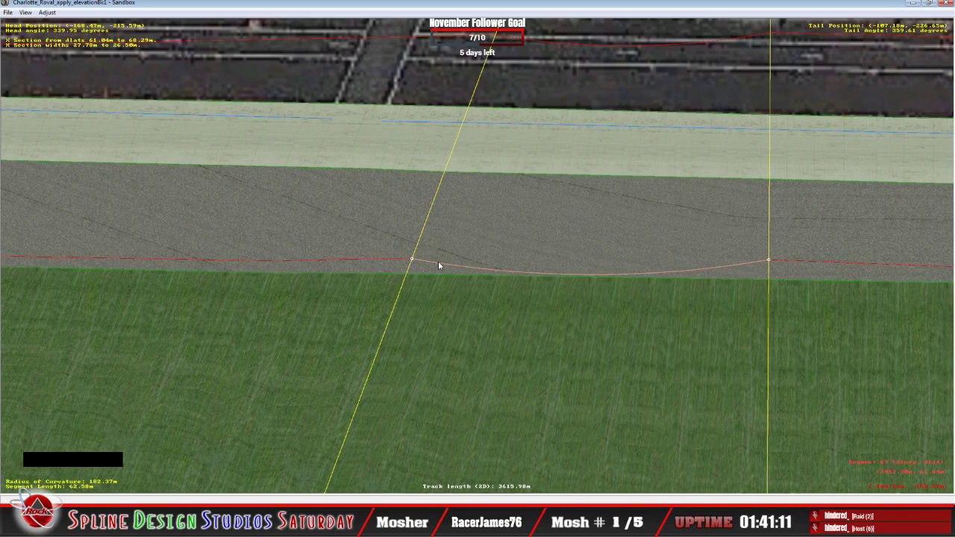
pyautogui.press('c')
pyautogui.press('c')
pyautogui.click(474, 233)
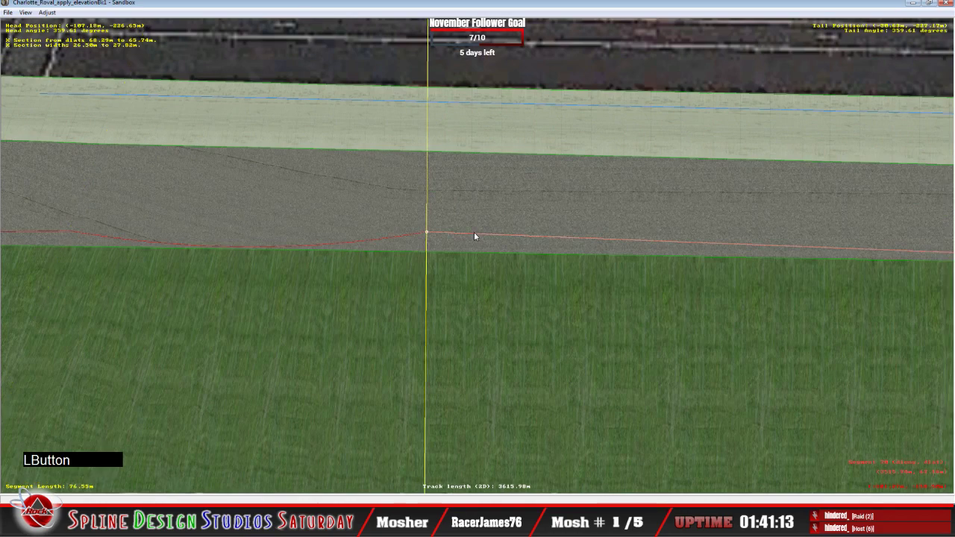
pyautogui.press('c')
pyautogui.click(630, 278)
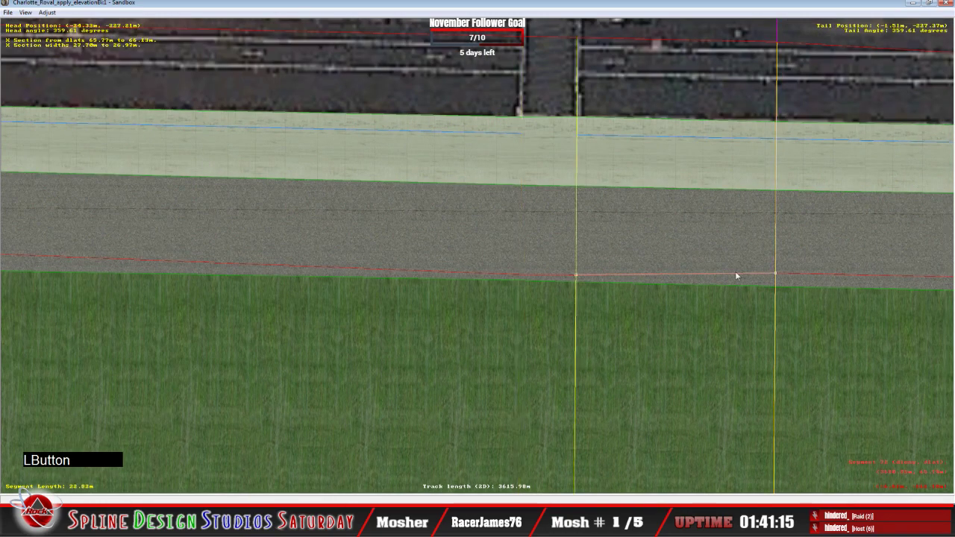
pyautogui.press('c')
pyautogui.click(553, 260)
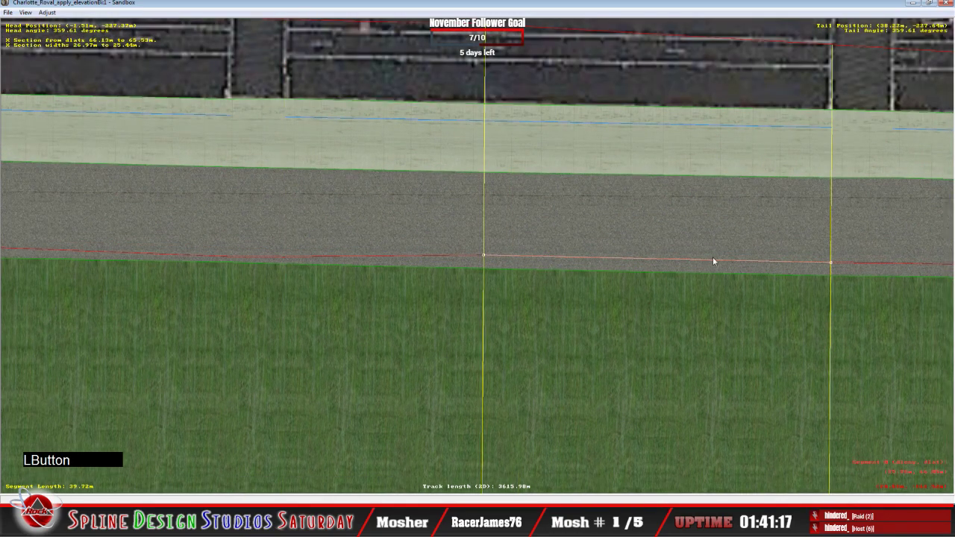
pyautogui.press('c')
pyautogui.press('c')
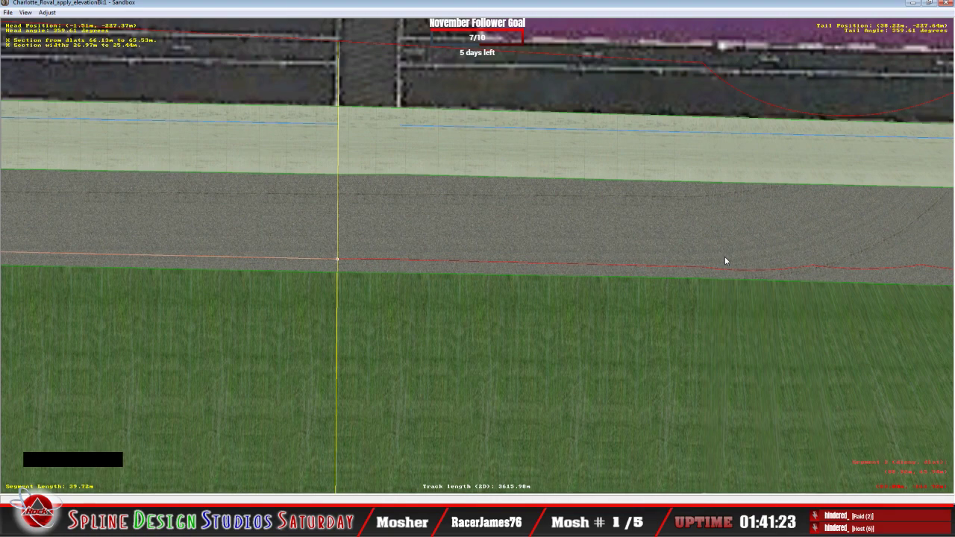
pyautogui.click(527, 263)
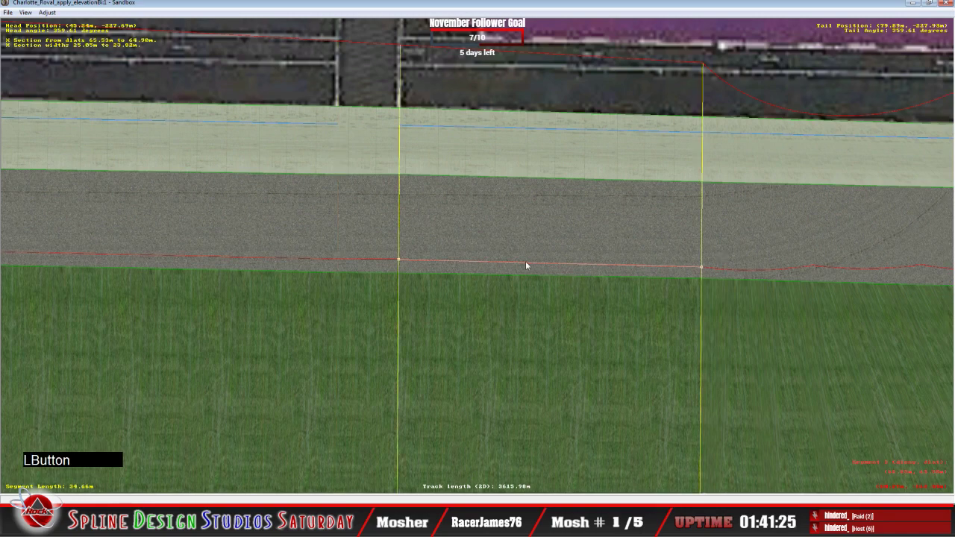
pyautogui.press('c')
pyautogui.click(558, 258)
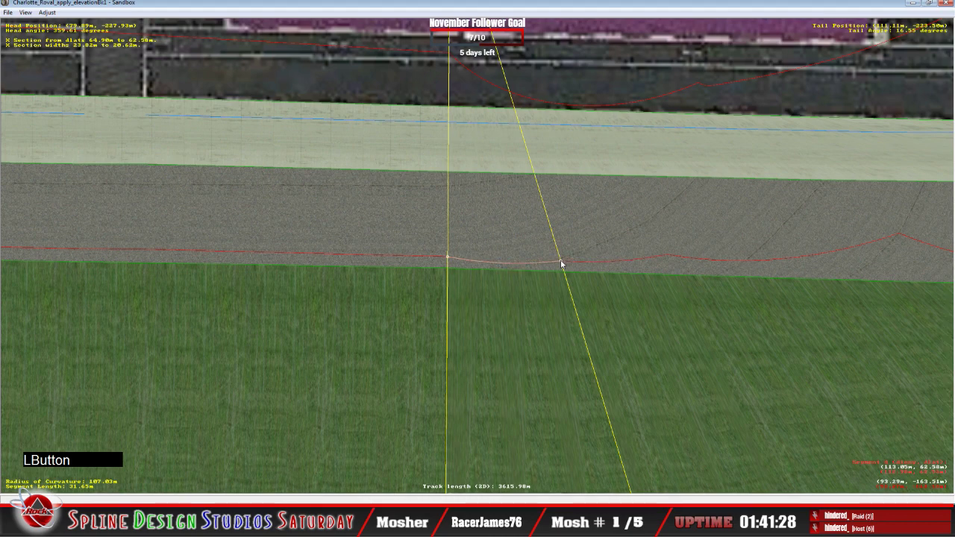
pyautogui.click(597, 261)
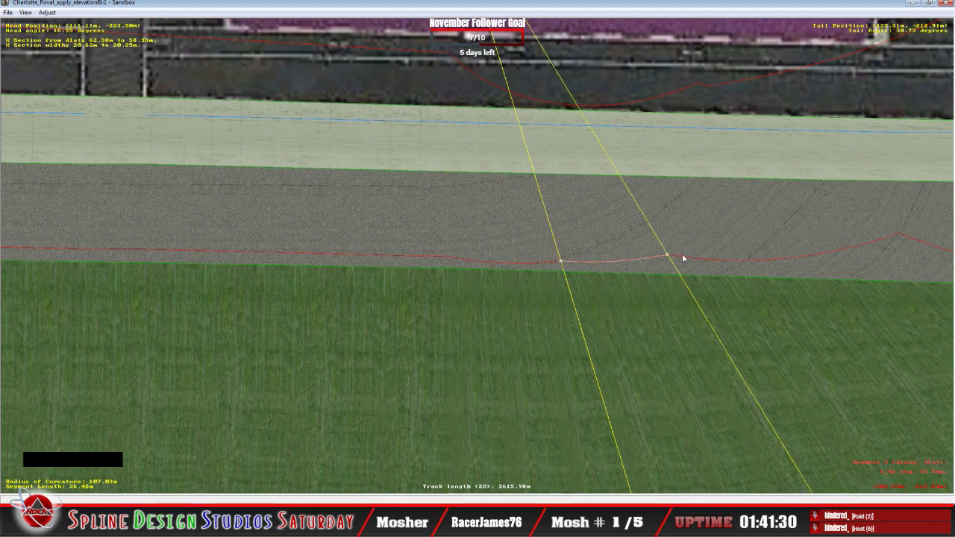
pyautogui.click(705, 259)
pyautogui.press('c')
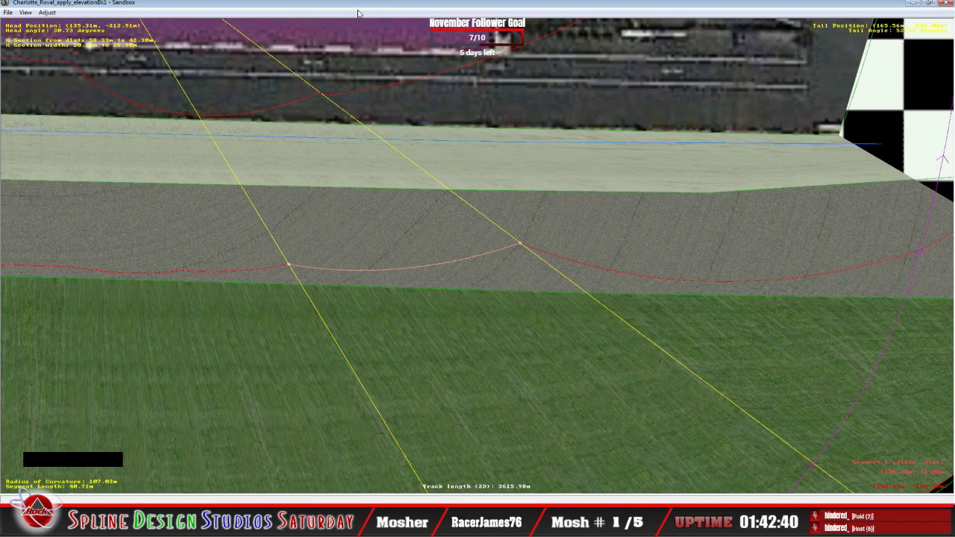
# Move the tail joint of the 11.21 m curved segment's X section to about dlat -12.48 m
pyautogui.click(478, 214)
pyautogui.press('c')
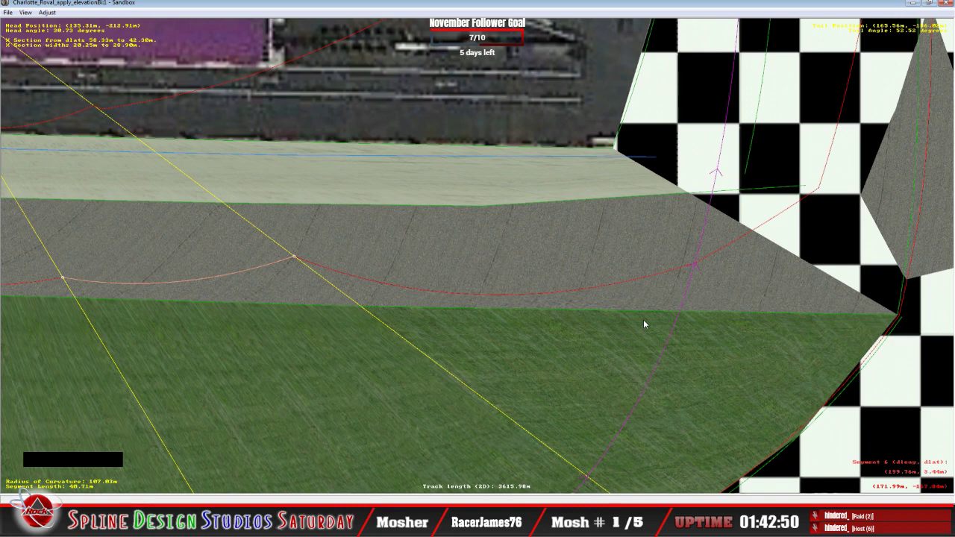
pyautogui.click(367, 282)
pyautogui.press('c')
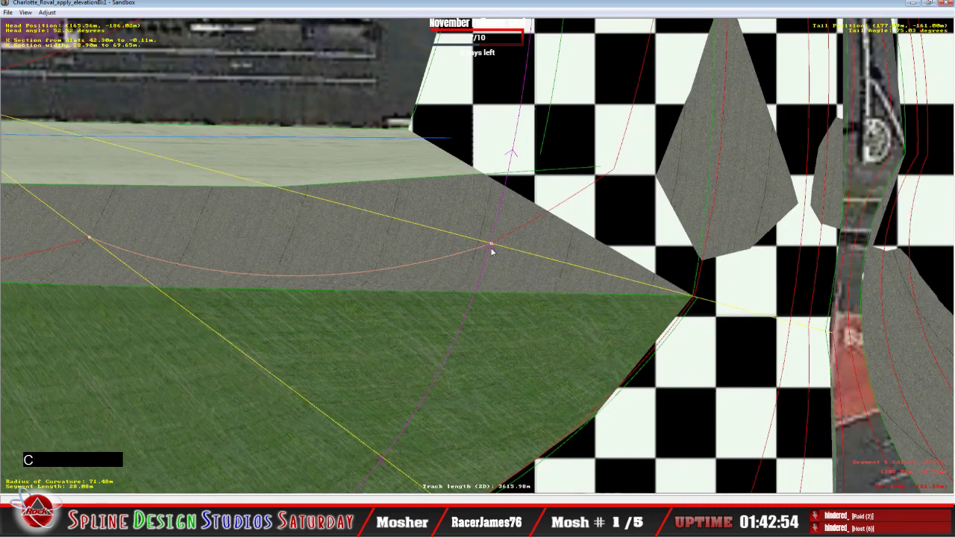
pyautogui.click(542, 216)
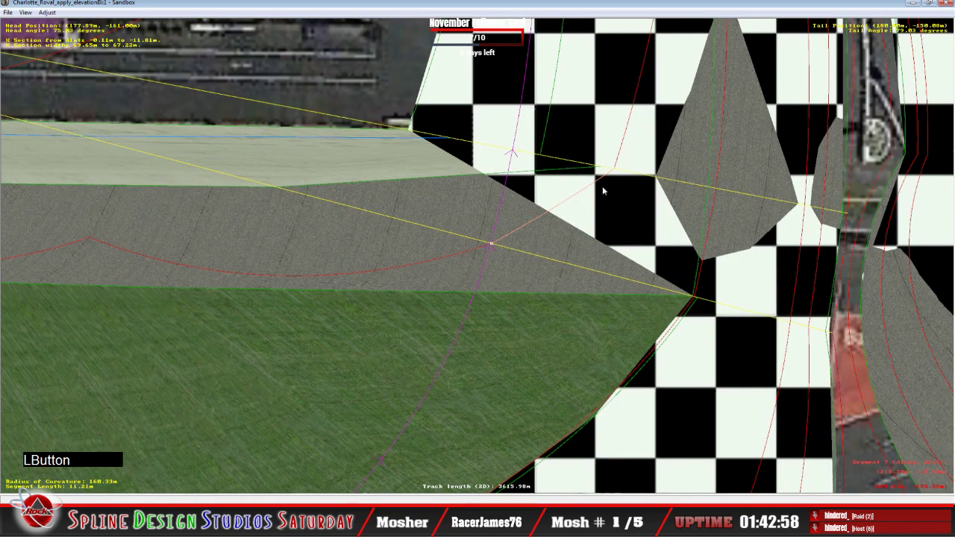
pyautogui.moveTo(612, 177); pyautogui.dragTo(618, 176)
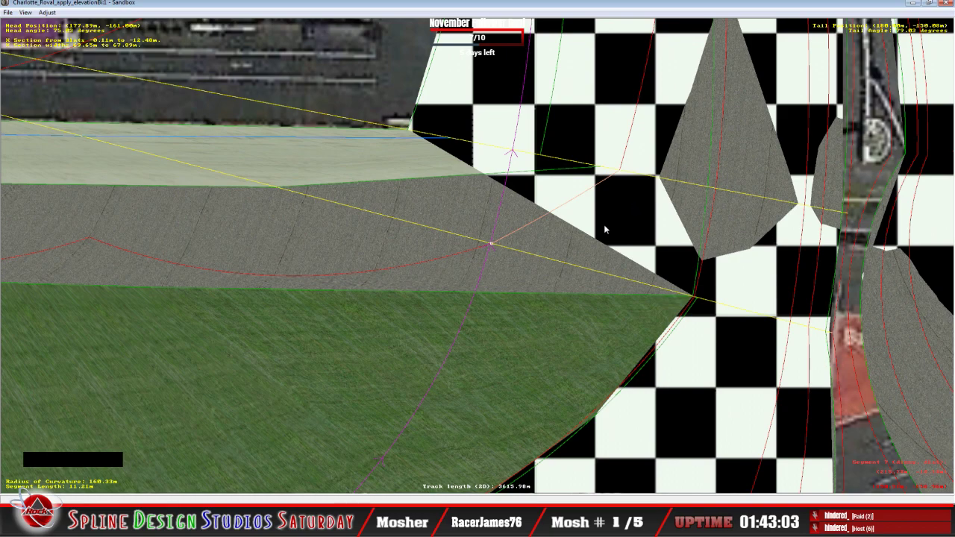
# Bring up the Height Views and examine the altitude profile around the 11.21 m curved segment
pyautogui.scroll(-6, 351, 288)
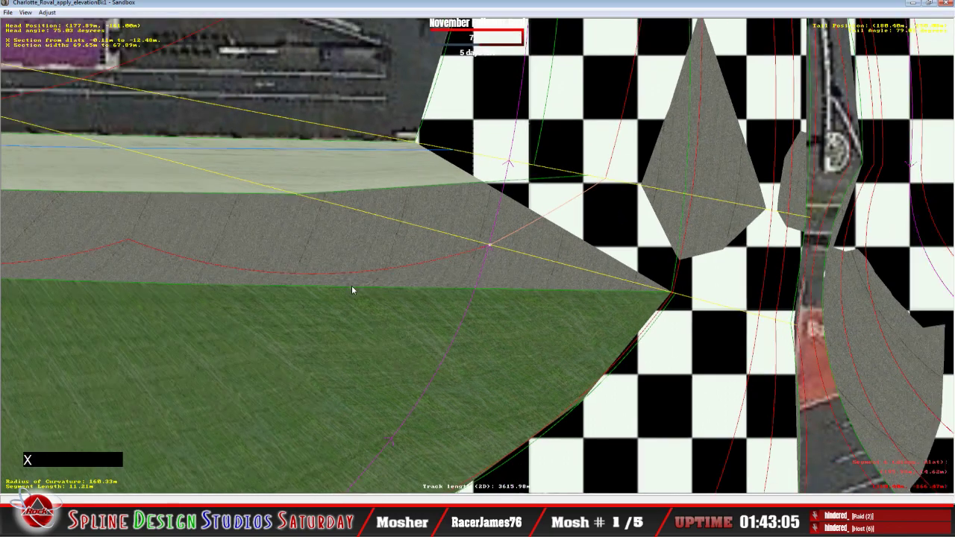
pyautogui.press('c')
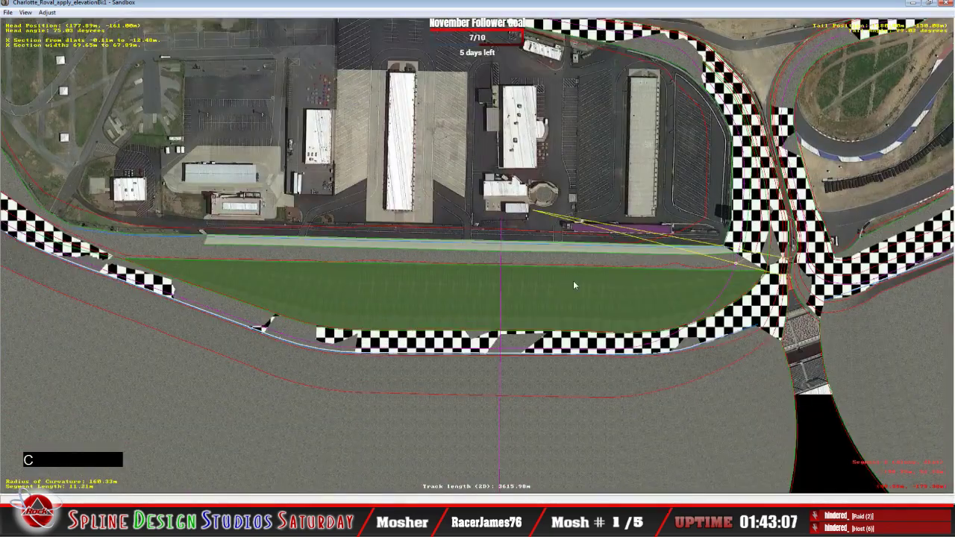
pyautogui.click(280, 477)
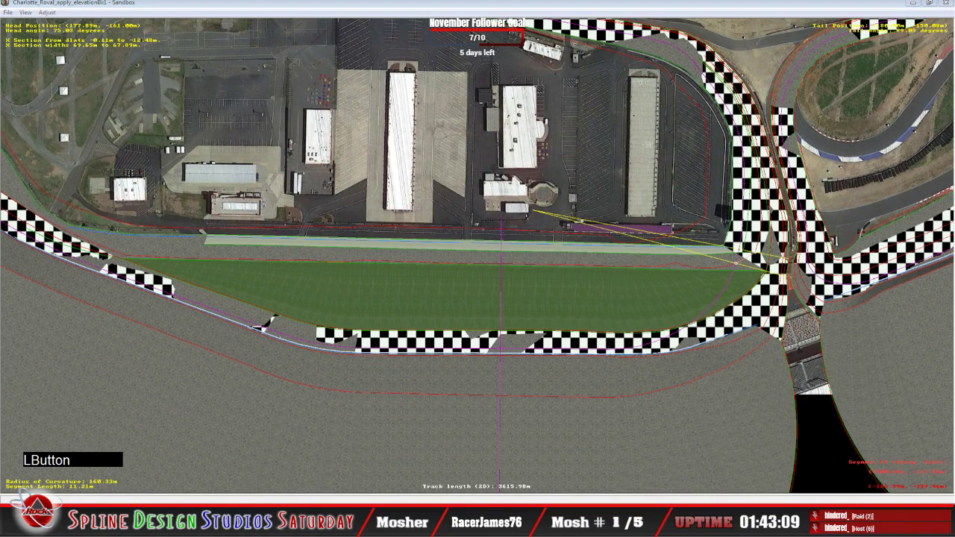
pyautogui.click(280, 478)
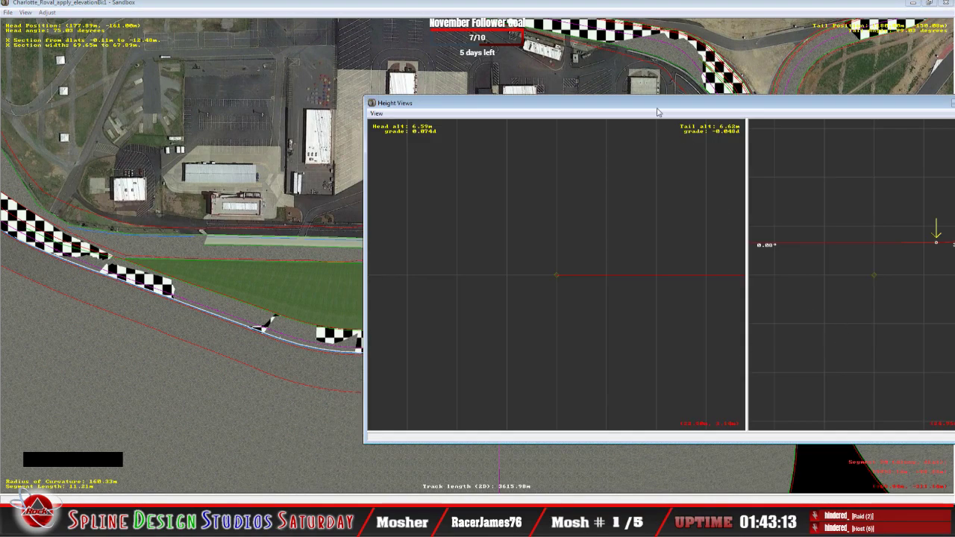
pyautogui.rightClick(532, 338)
pyautogui.press('x')
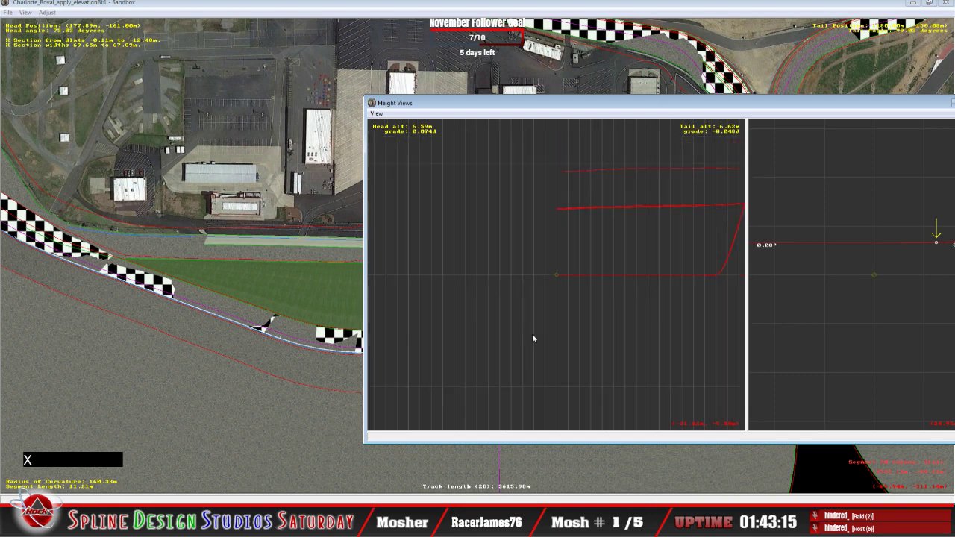
pyautogui.press('c')
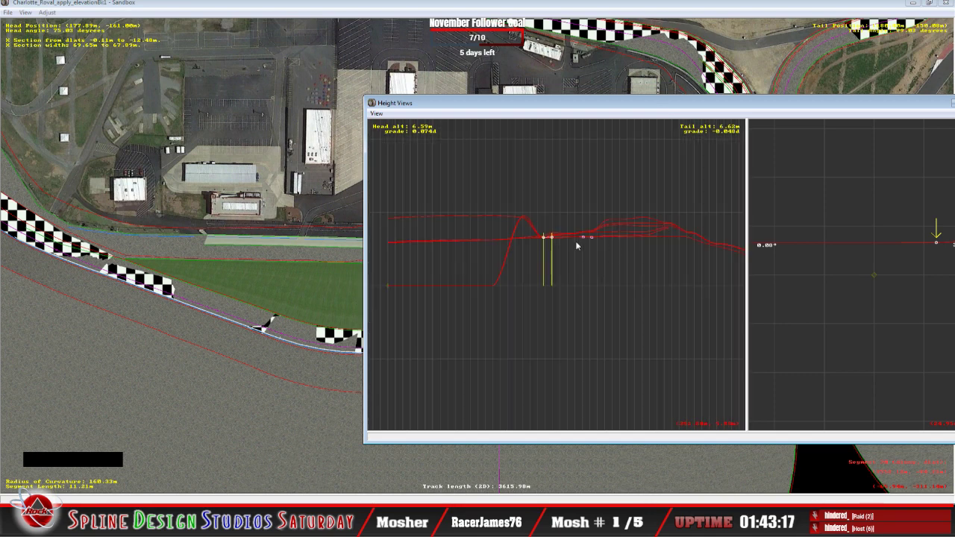
pyautogui.press('z')
pyautogui.press('c')
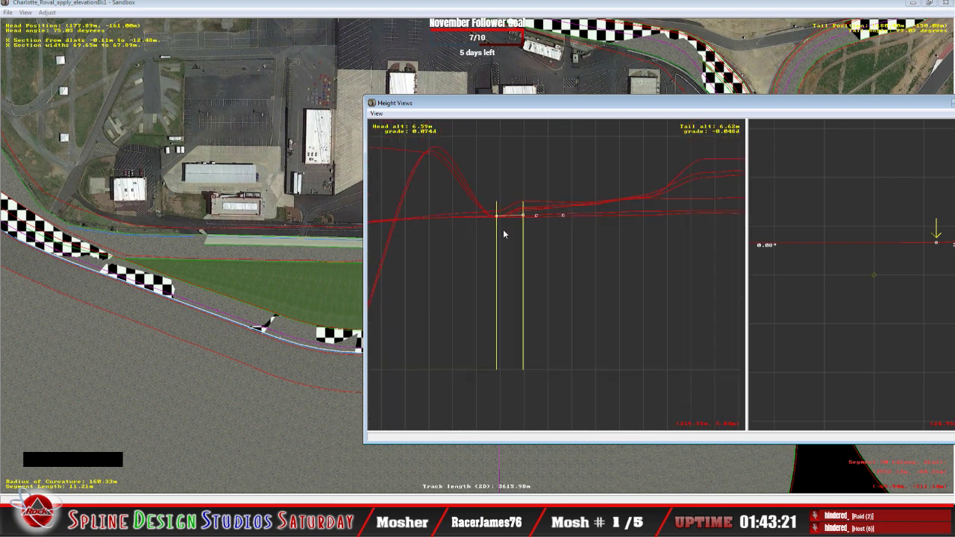
pyautogui.press('c')
pyautogui.press('c')
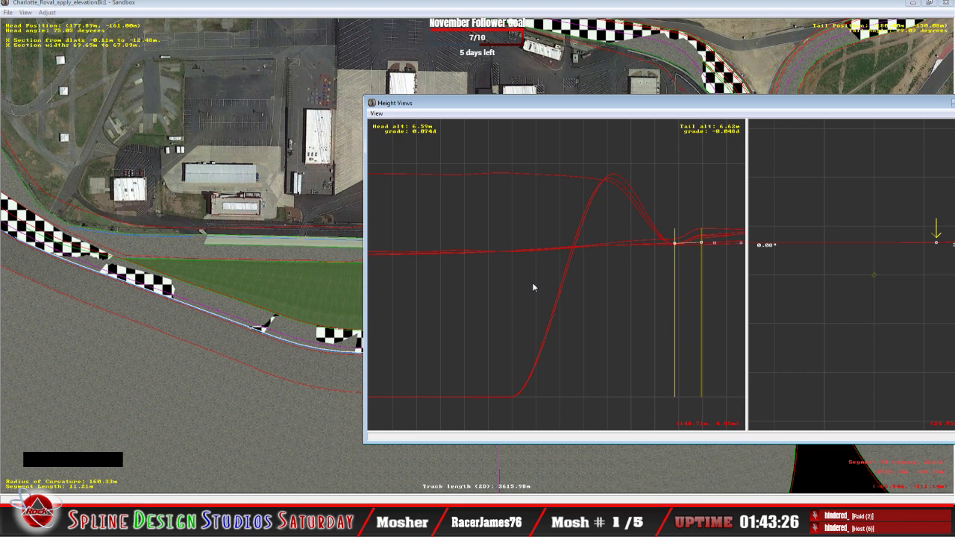
# Examine the X section altitudes segment by segment, from the 28.08 m curve back to the 22.82 m pit straight segment
pyautogui.press('Down')
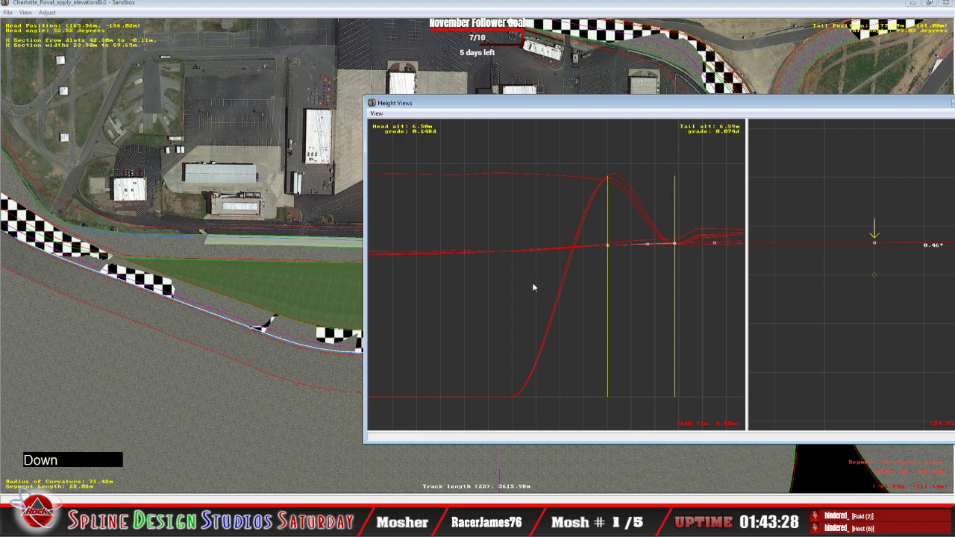
pyautogui.press('Down')
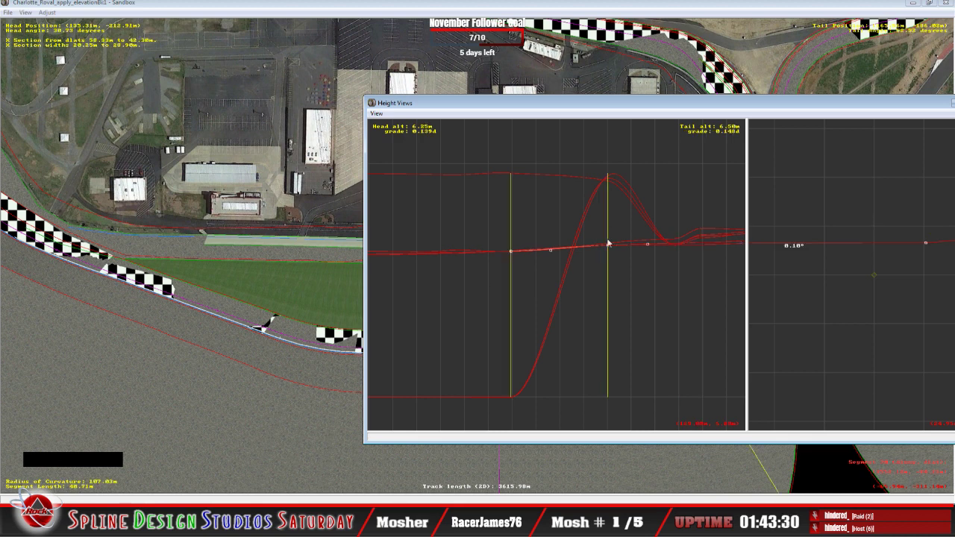
pyautogui.press('Down')
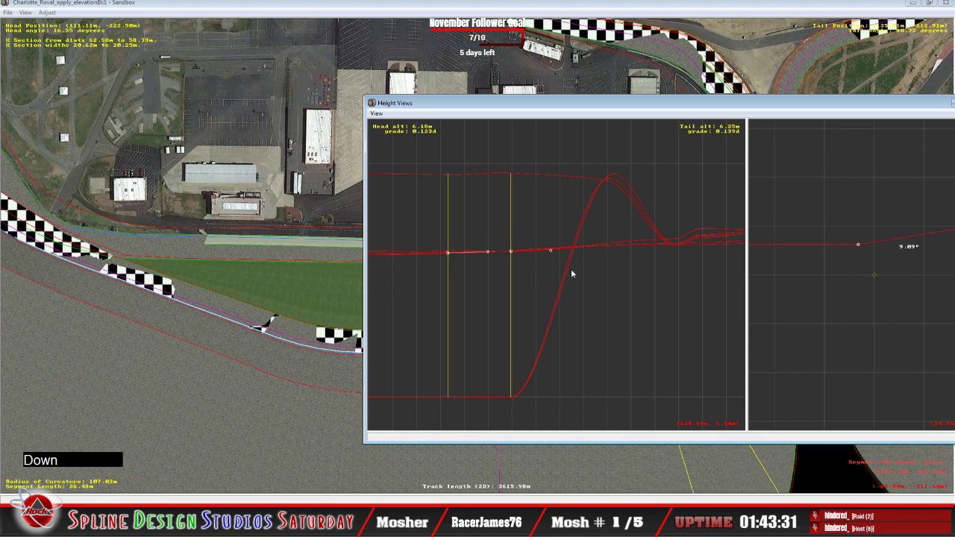
pyautogui.press('Down')
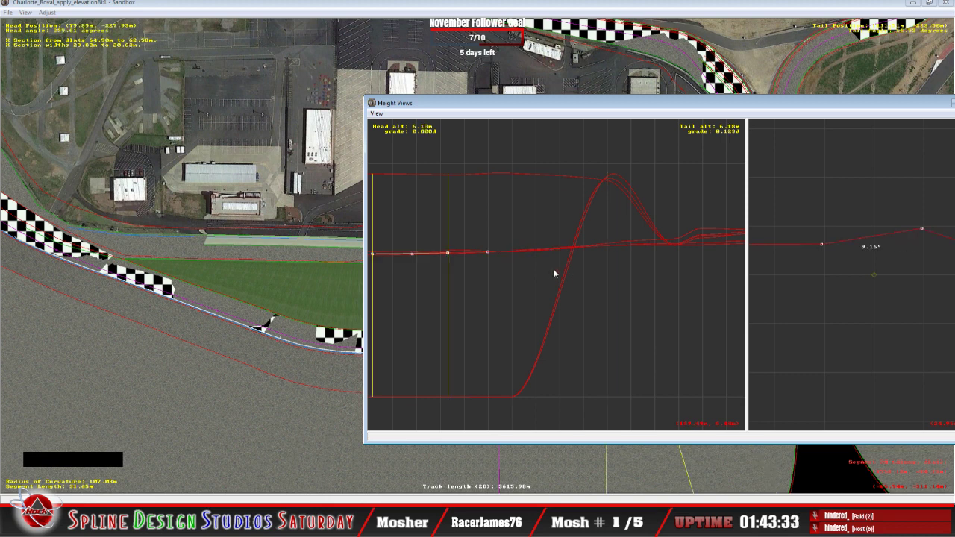
pyautogui.press('Down')
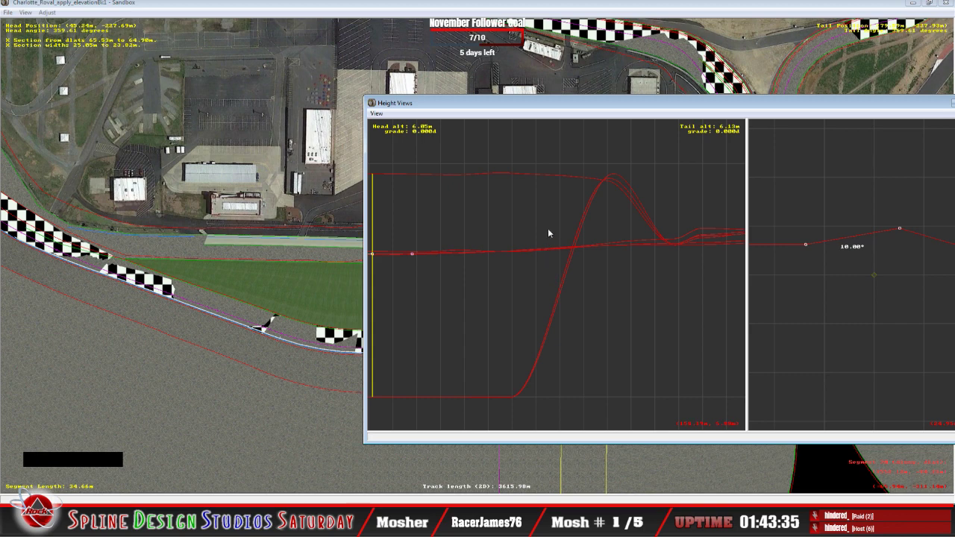
pyautogui.moveTo(507, 109); pyautogui.dragTo(722, 112)
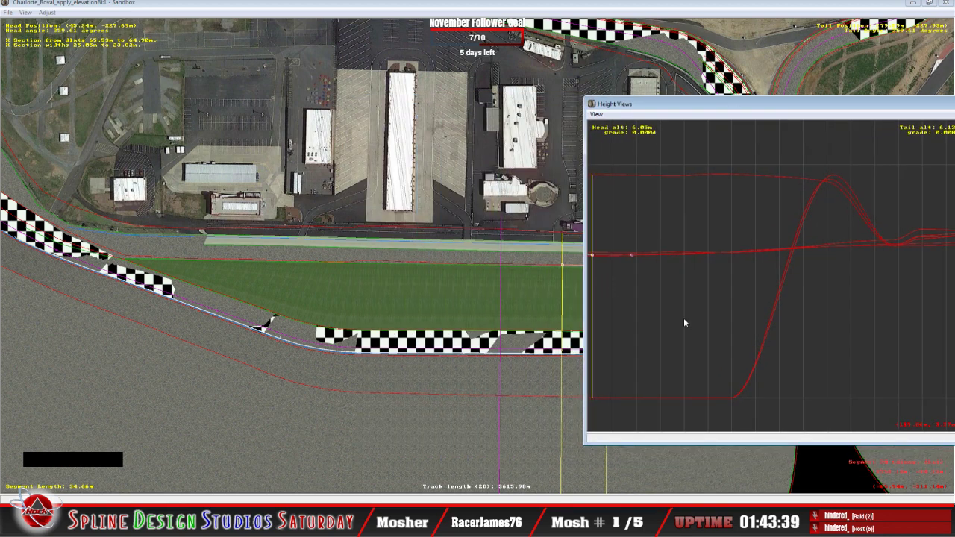
pyautogui.moveTo(684, 318); pyautogui.dragTo(654, 271, button='right')
pyautogui.press('c')
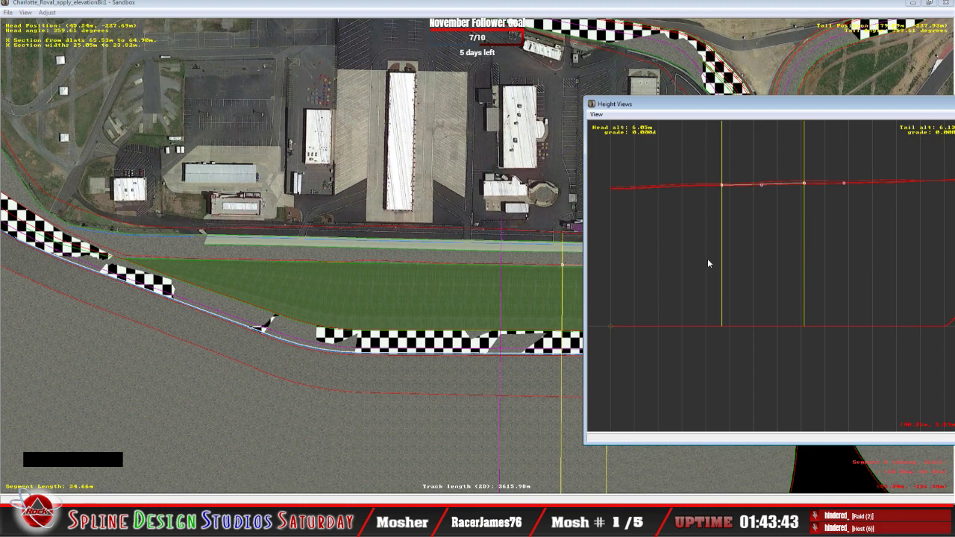
pyautogui.press('Down')
pyautogui.press('Down')
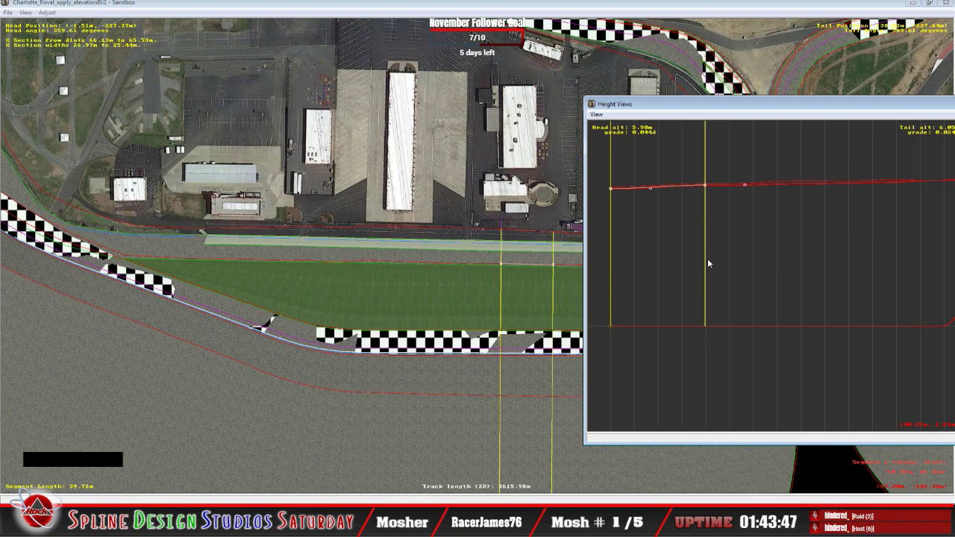
pyautogui.press('Down')
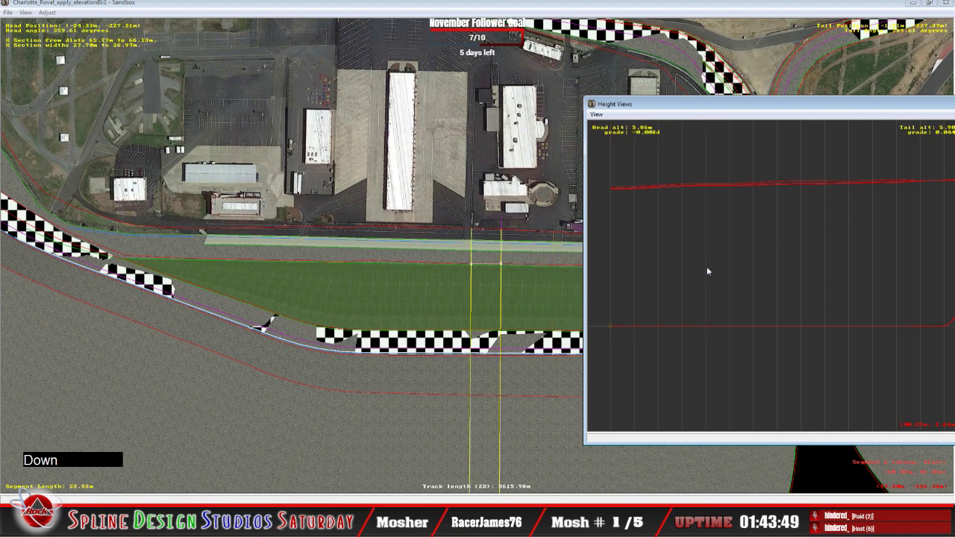
# Examine the altitude profile at the end of the lap around the 22.82 m segment in the Height Views
pyautogui.click(358, 7)
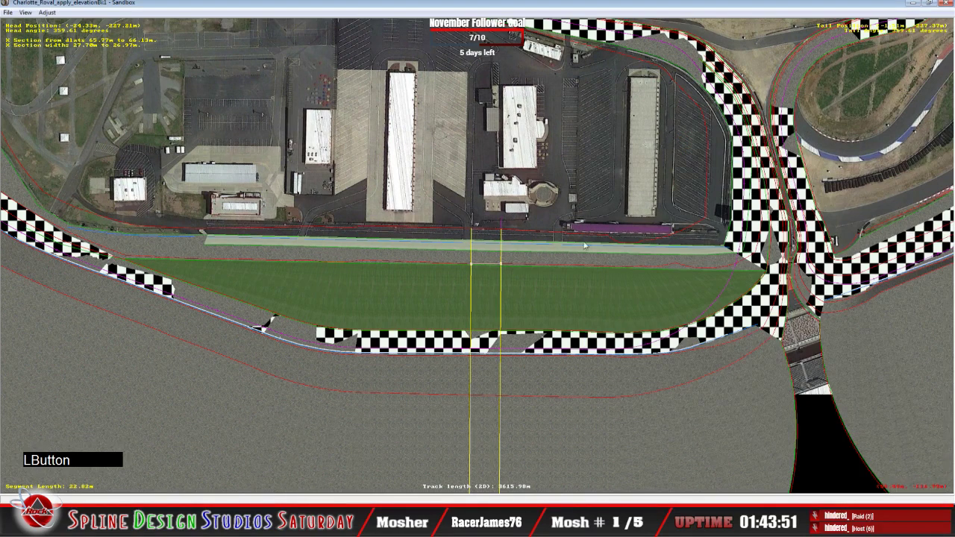
pyautogui.click(324, 522)
pyautogui.click(307, 479)
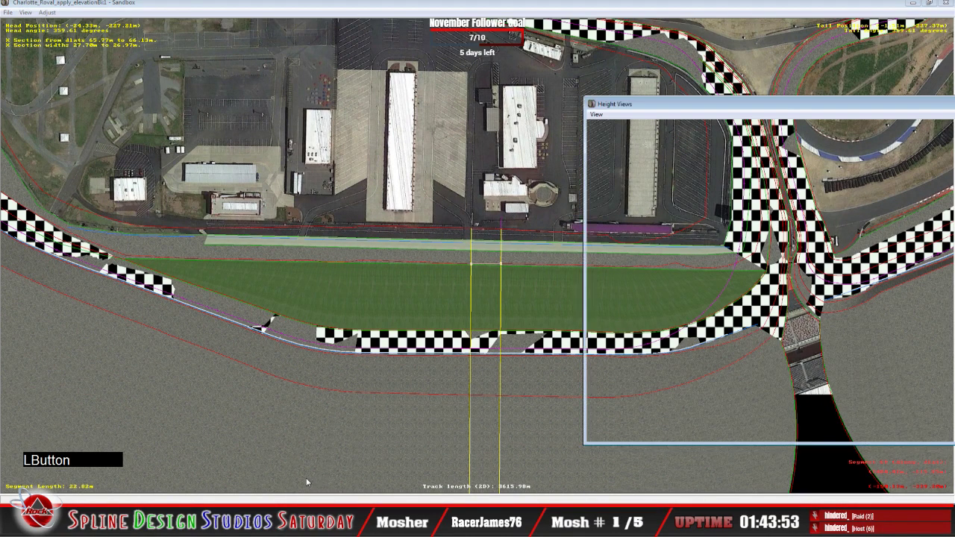
pyautogui.moveTo(739, 108); pyautogui.dragTo(369, 93)
pyautogui.rightClick(421, 258)
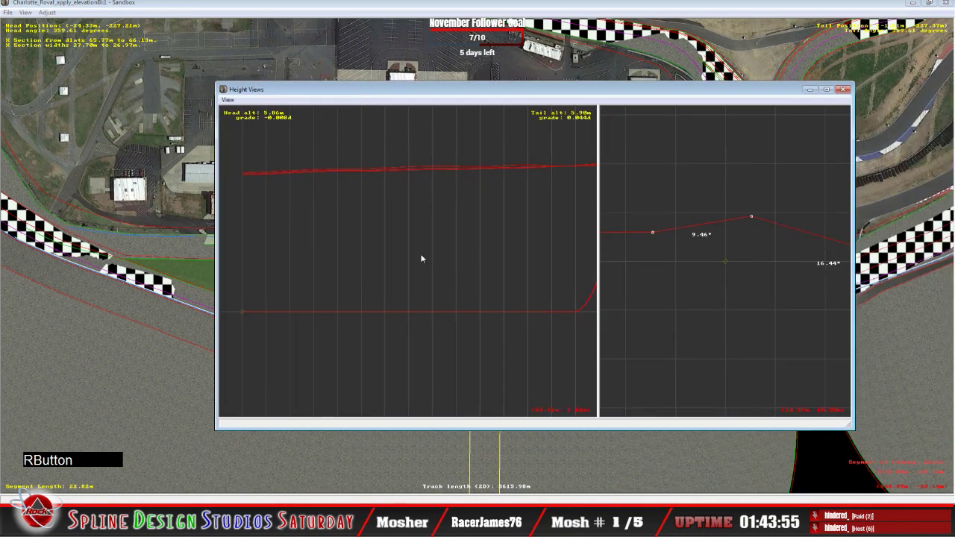
pyautogui.press('c')
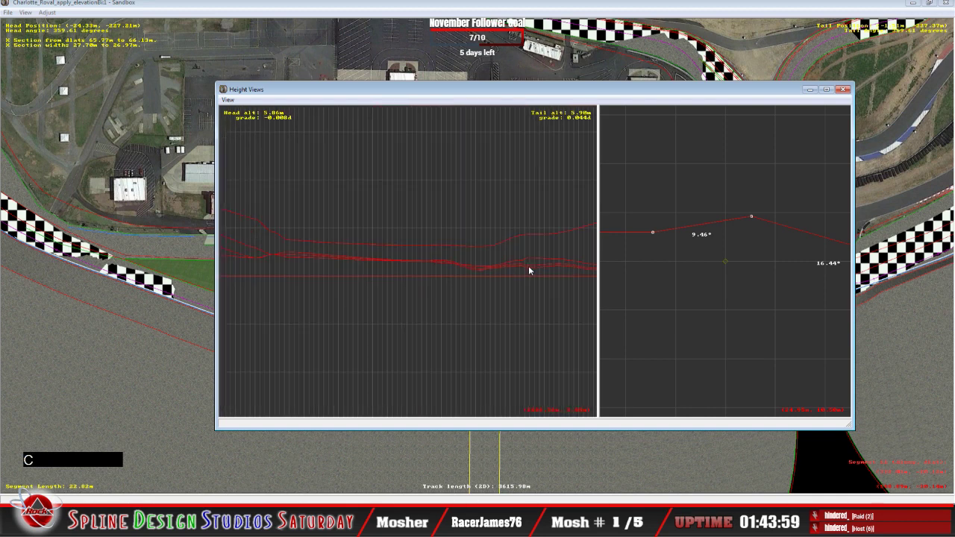
pyautogui.press('z')
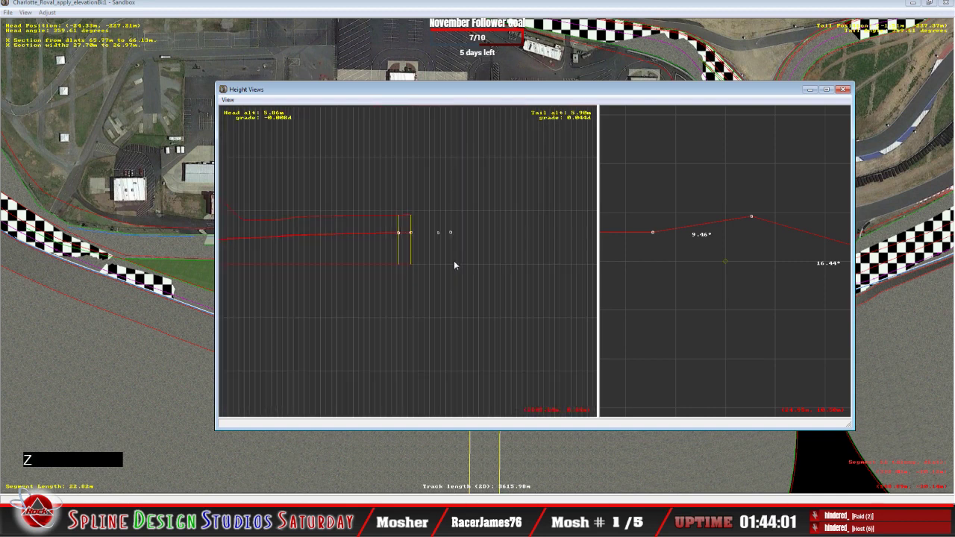
pyautogui.press('z')
pyautogui.press('z')
pyautogui.press('z')
pyautogui.press('z')
pyautogui.press('z')
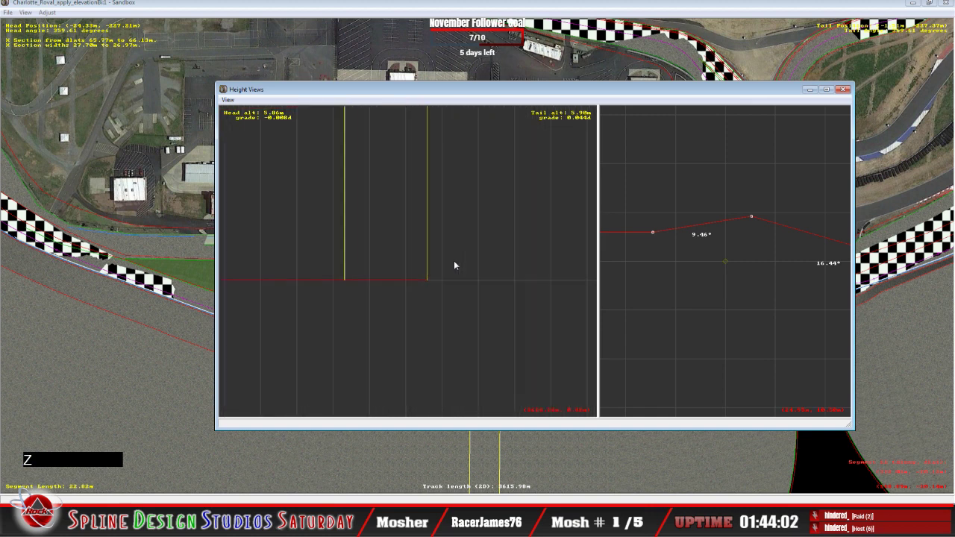
pyautogui.press('c')
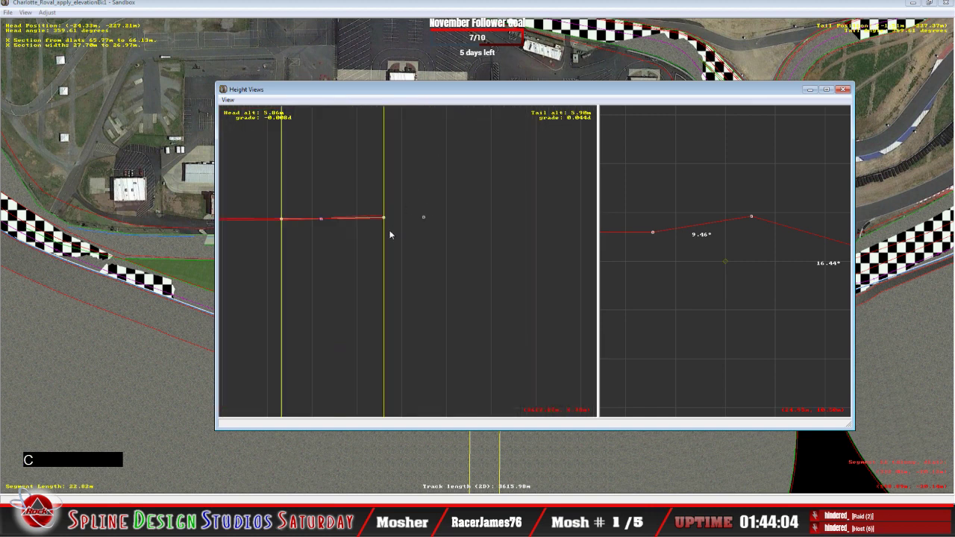
pyautogui.press('c')
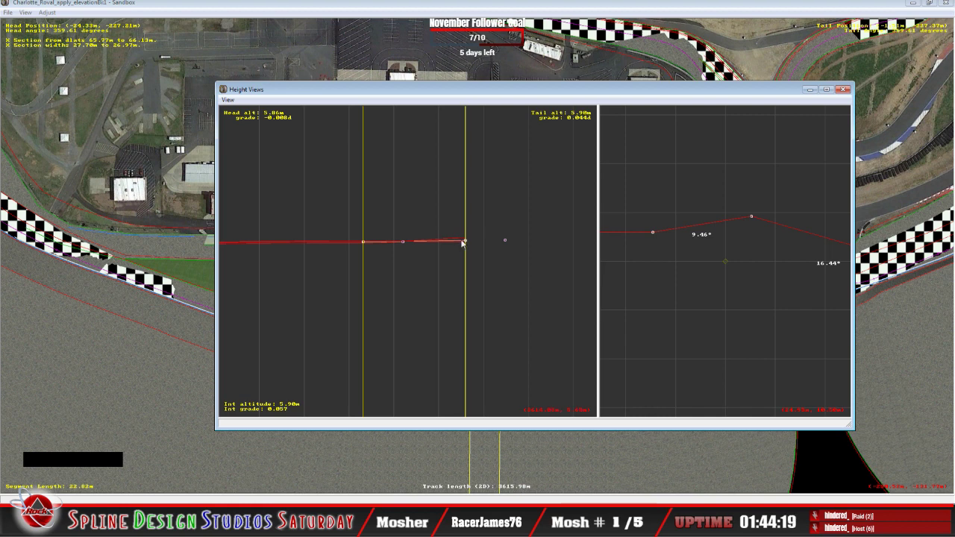
# Lower the 22.82 m segment's tail altitude to 5.86 m on the X section at dlat 14.57 m, and return to the track view
pyautogui.press('z')
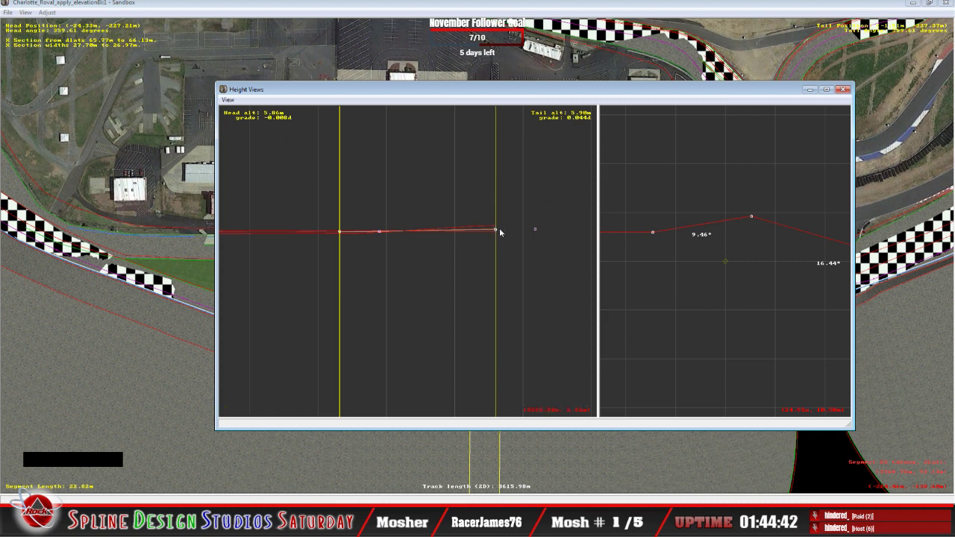
pyautogui.moveTo(496, 229); pyautogui.dragTo(503, 235)
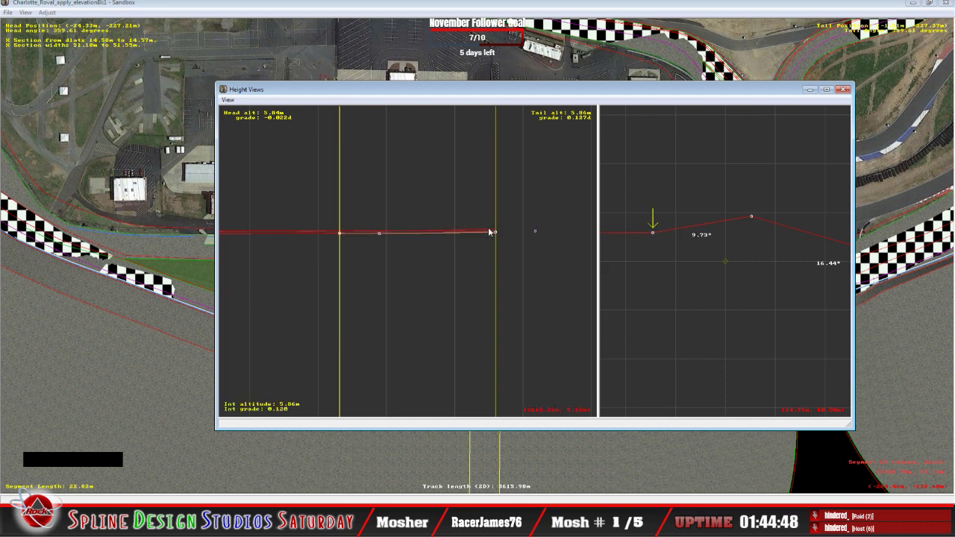
pyautogui.click(490, 234)
pyautogui.moveTo(490, 234); pyautogui.dragTo(495, 229)
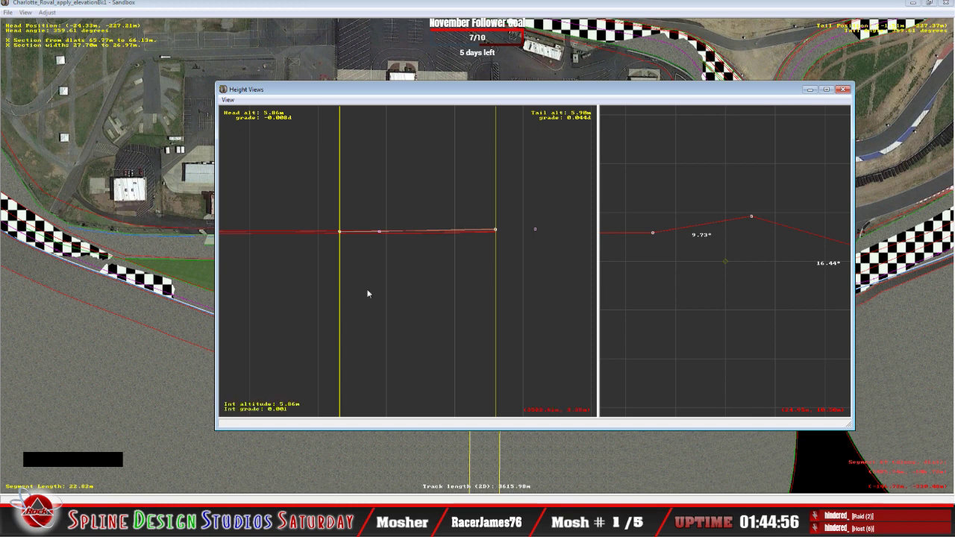
pyautogui.press('x')
pyautogui.scroll(-3, 424, 275)
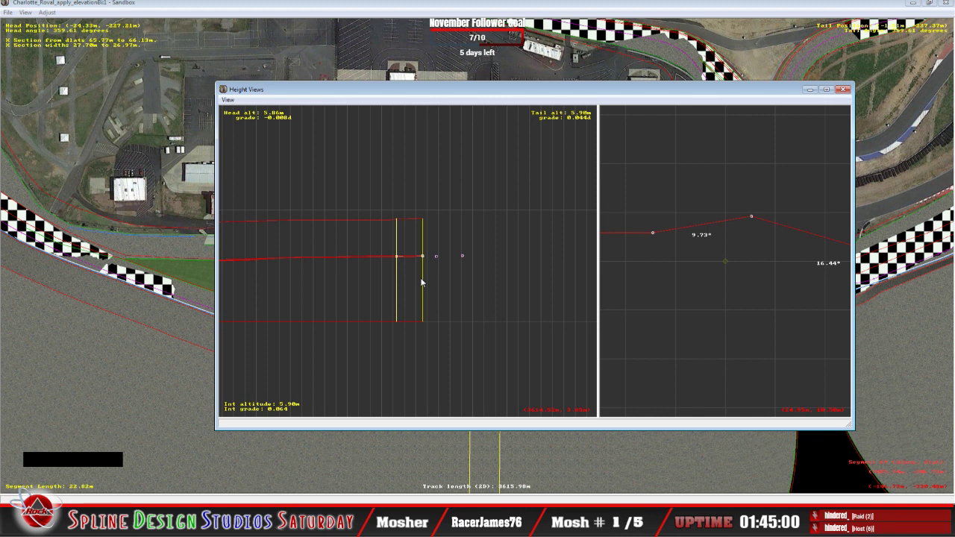
pyautogui.scroll(5, 422, 282)
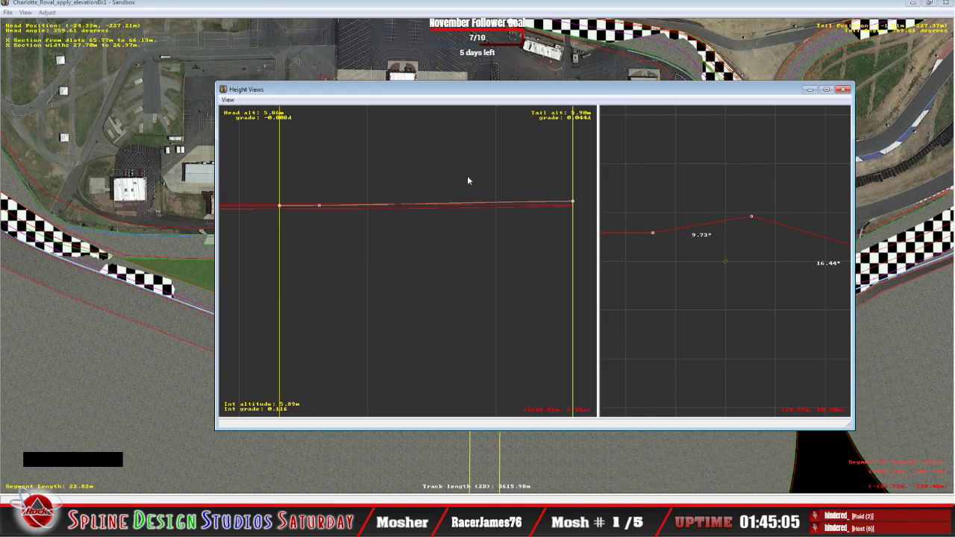
pyautogui.click(376, 19)
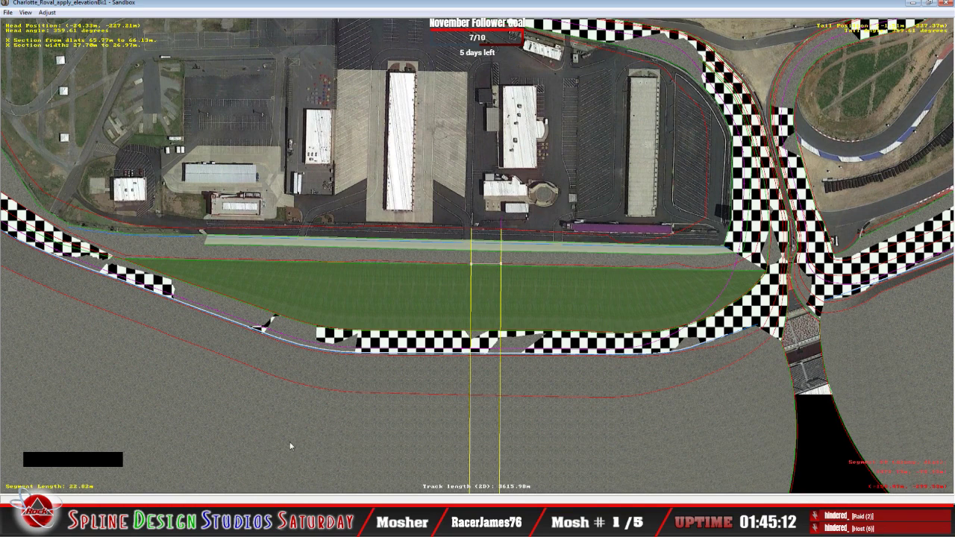
# Bring up the Height Views for the 39.72 m straight segment and examine the altitude profile around the lap back to its start
pyautogui.click(301, 482)
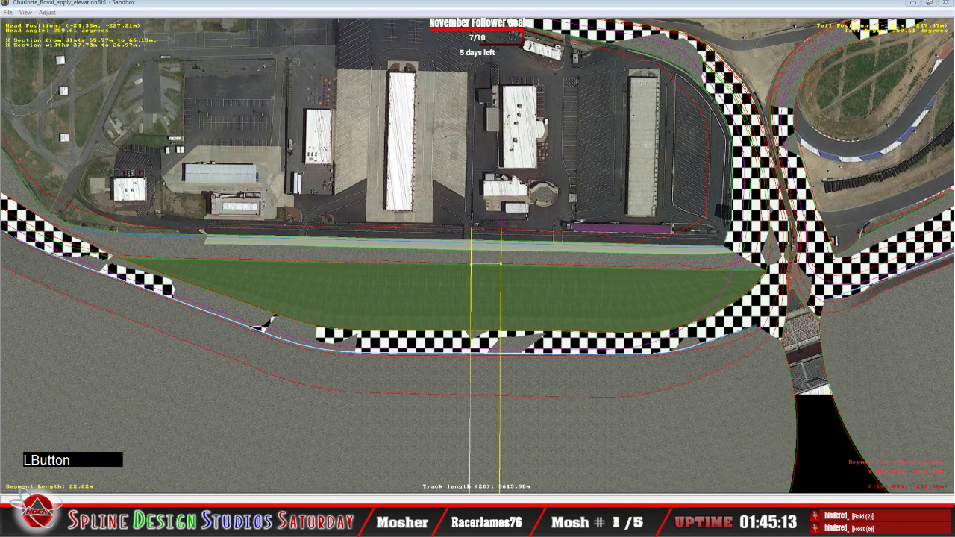
pyautogui.click(300, 482)
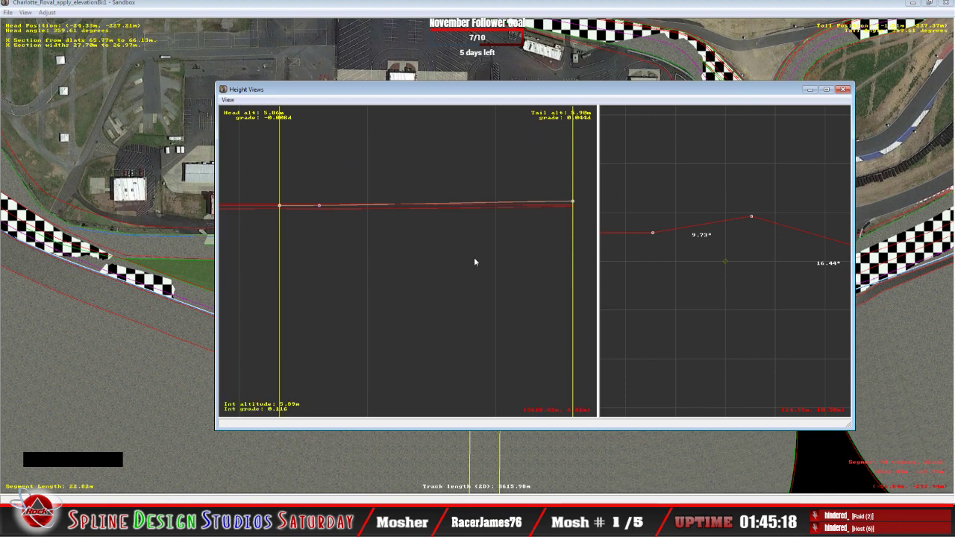
pyautogui.press('Up')
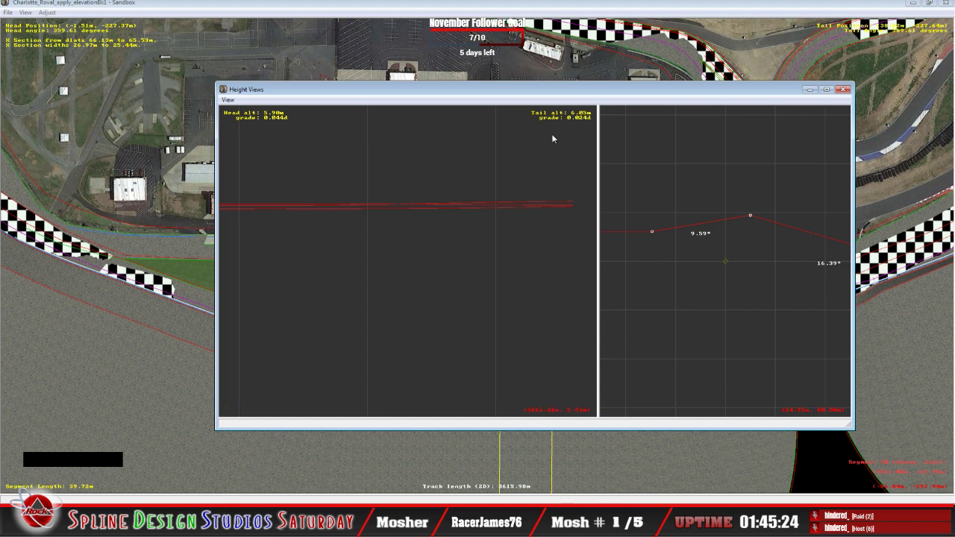
pyautogui.rightClick(407, 281)
pyautogui.press('c')
pyautogui.press('c')
pyautogui.press('c')
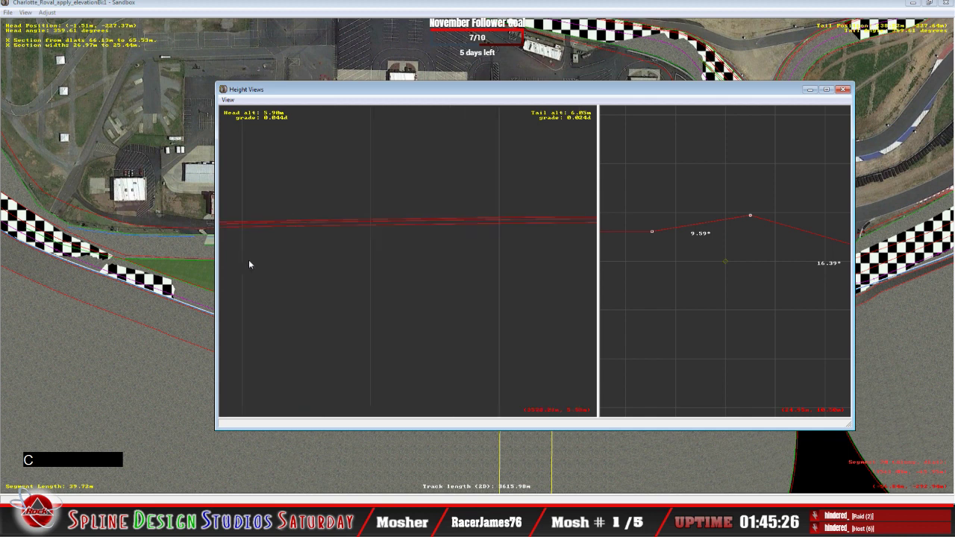
pyautogui.press('x')
pyautogui.press('x')
pyautogui.press('x')
pyautogui.press('x')
pyautogui.press('c')
pyautogui.press('c')
pyautogui.press('c')
pyautogui.press('c')
pyautogui.press('c')
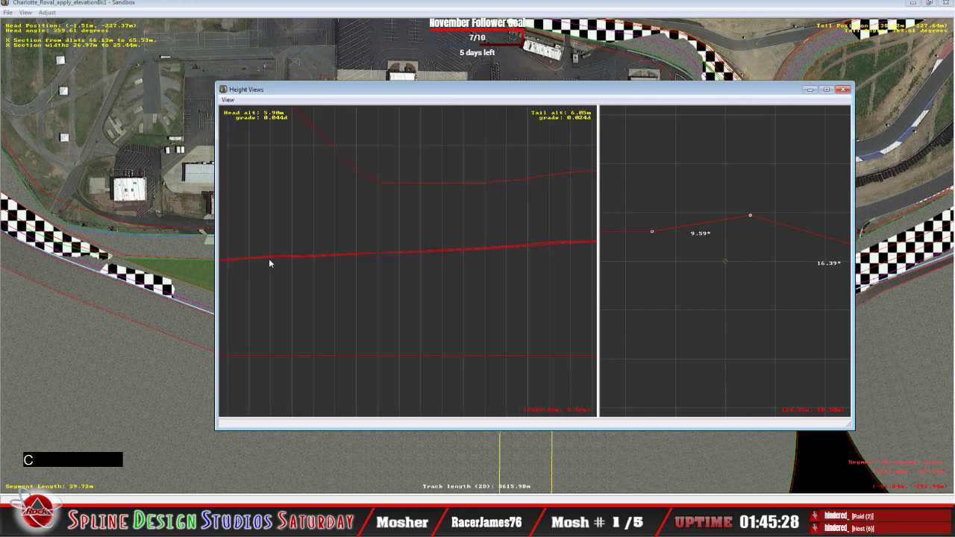
pyautogui.moveTo(260, 265)
pyautogui.mouseDown(button='right')
pyautogui.moveTo(268, 276)
pyautogui.moveTo(275, 252)
pyautogui.moveTo(275, 263)
pyautogui.mouseUp(button='right')
pyautogui.press('c')
pyautogui.press('c')
pyautogui.press('c')
pyautogui.press('c')
pyautogui.press('c')
pyautogui.press('c')
pyautogui.press('c')
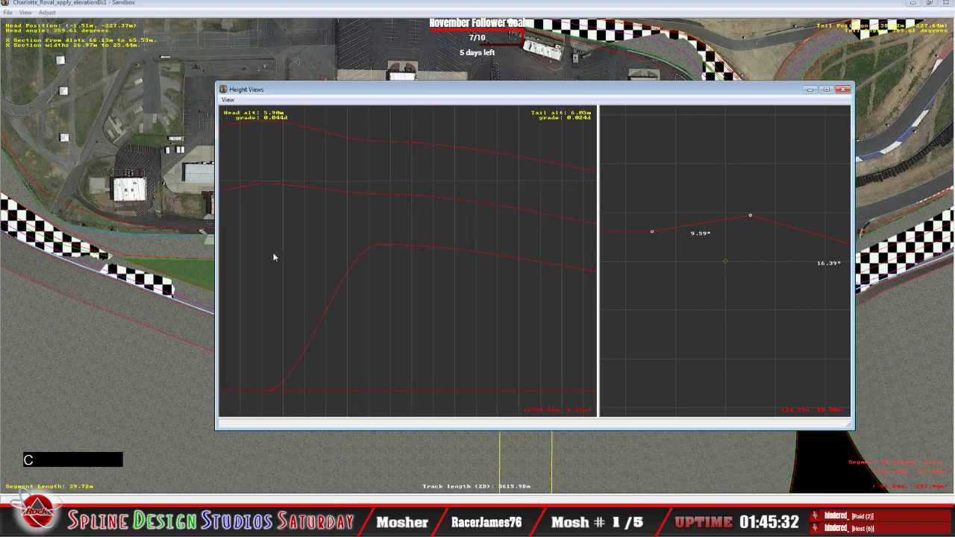
pyautogui.press('c')
pyautogui.press('c')
pyautogui.press('x')
pyautogui.press('x')
pyautogui.press('x')
pyautogui.press('x')
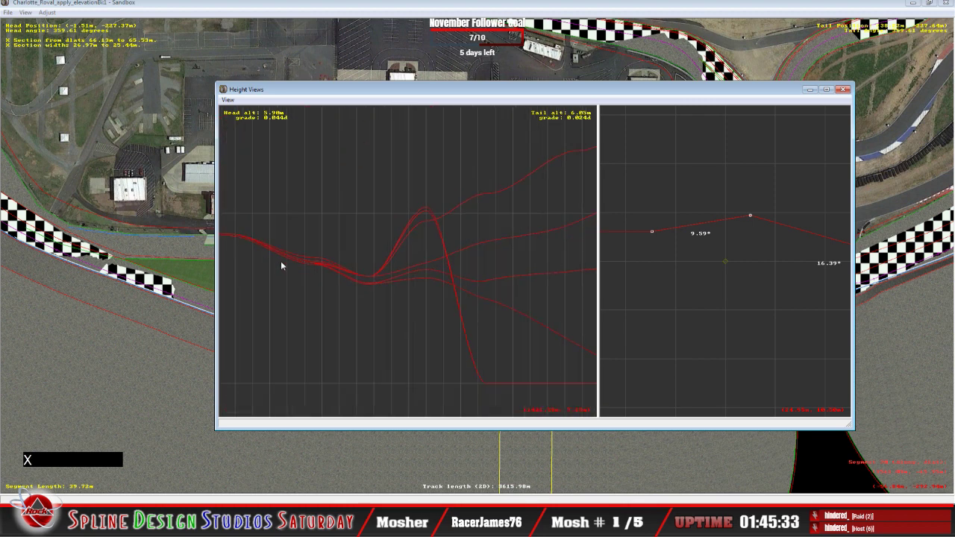
pyautogui.press('x')
pyautogui.press('x')
pyautogui.press('x')
pyautogui.press('c')
pyautogui.press('c')
pyautogui.press('c')
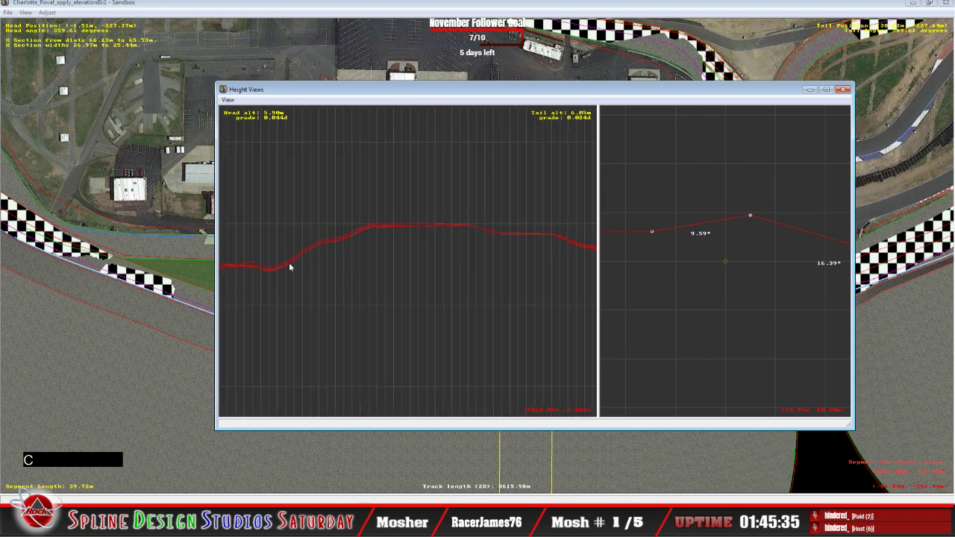
pyautogui.press('c')
pyautogui.press('c')
pyautogui.press('c')
pyautogui.press('c')
pyautogui.press('c')
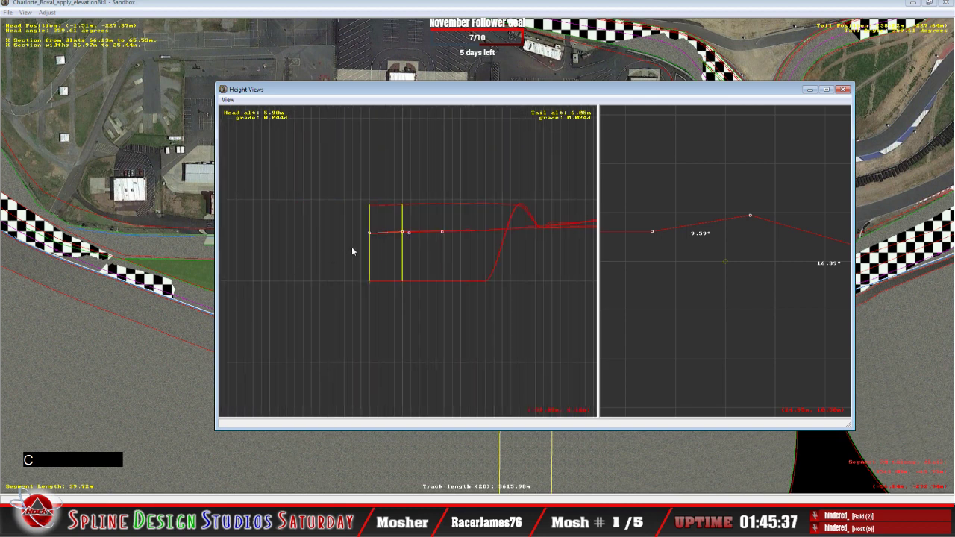
# Lower the 39.72 m segment's tail altitude to 5.99 m on the X section at dlats 66.13 to 65.53 m, and return to the track view
pyautogui.press('z')
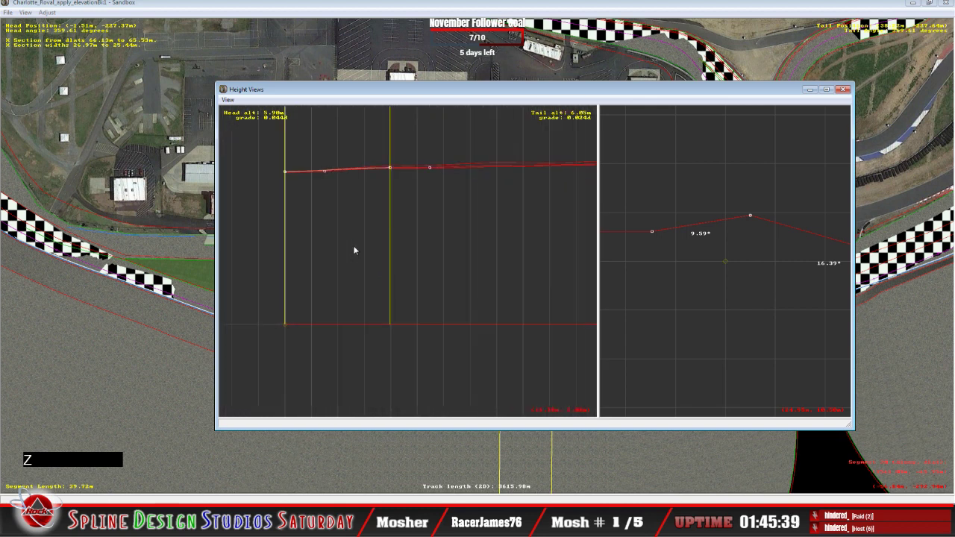
pyautogui.press('c')
pyautogui.press('c')
pyautogui.press('c')
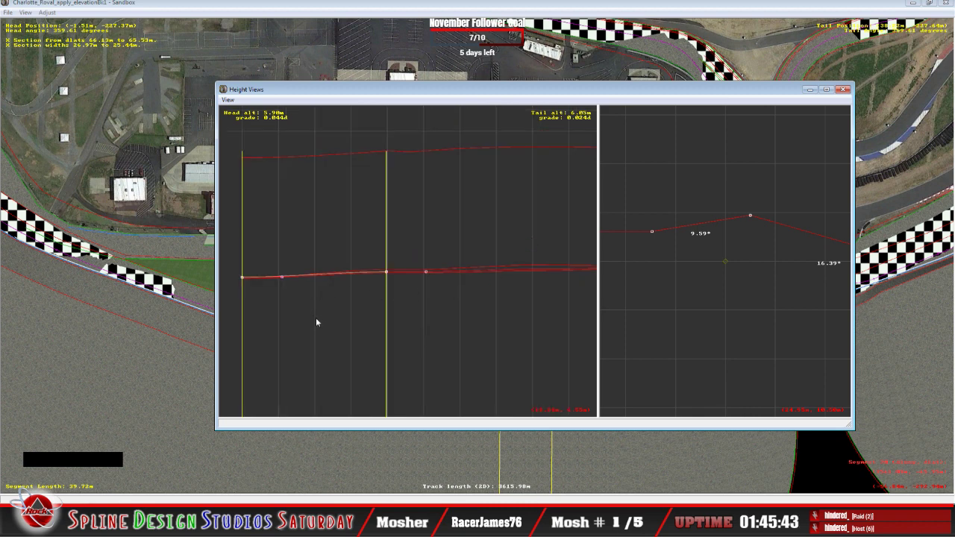
pyautogui.press('x')
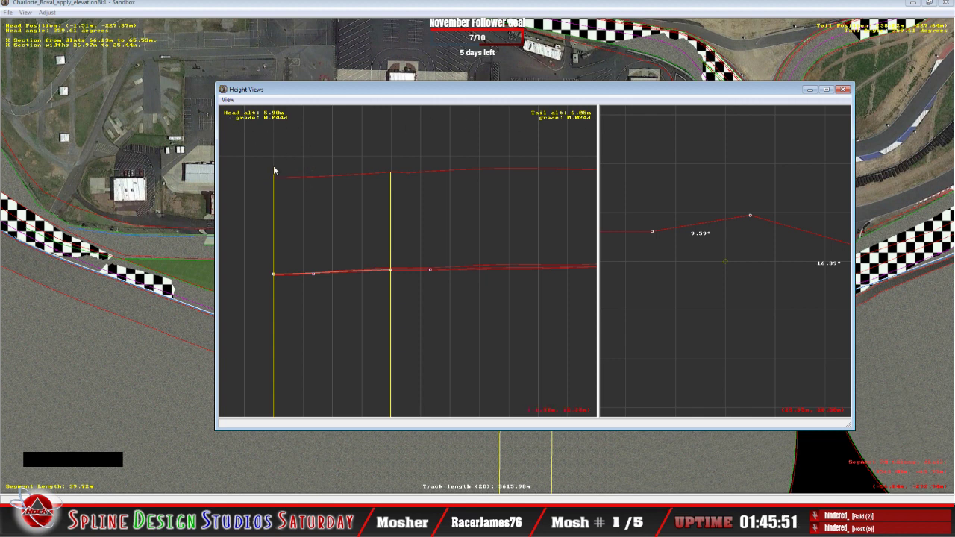
pyautogui.click(393, 271)
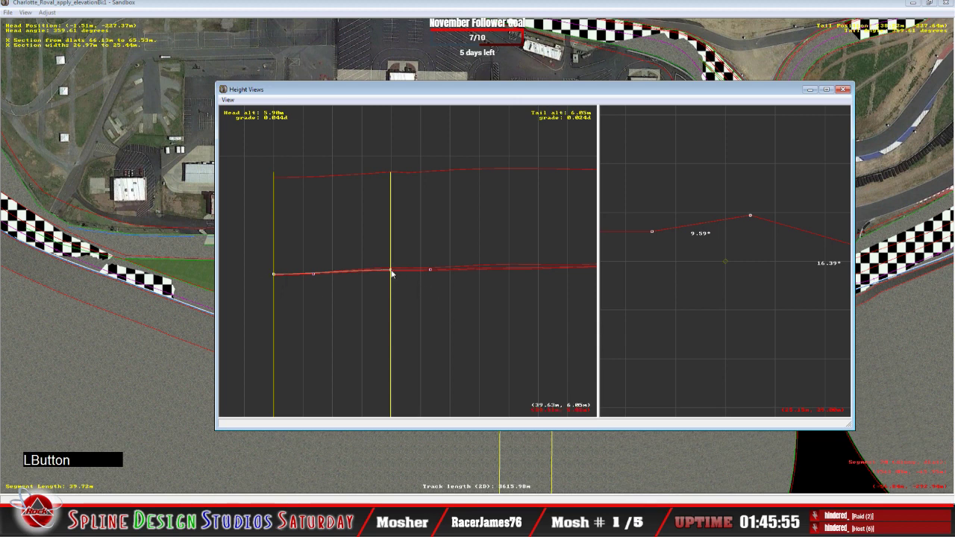
pyautogui.moveTo(392, 270); pyautogui.dragTo(392, 272)
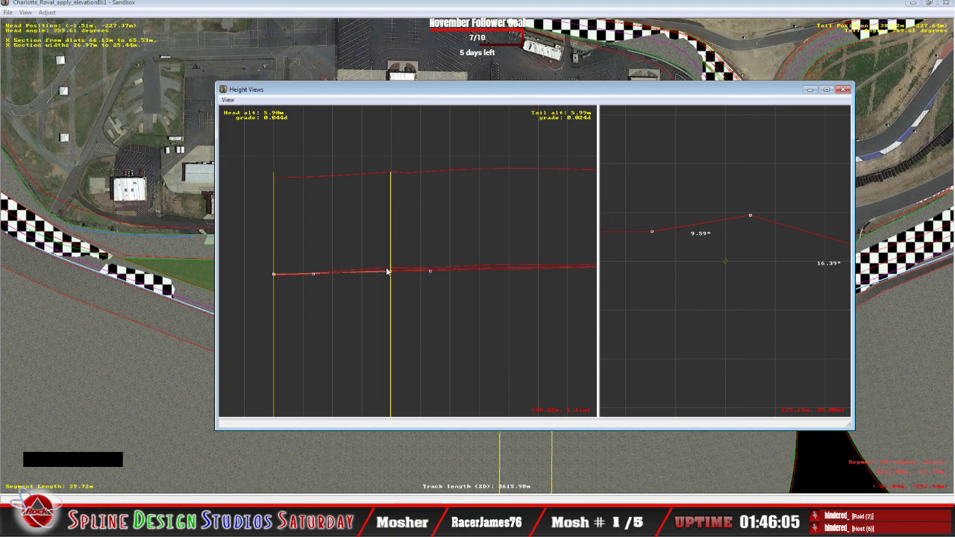
pyautogui.click(396, 9)
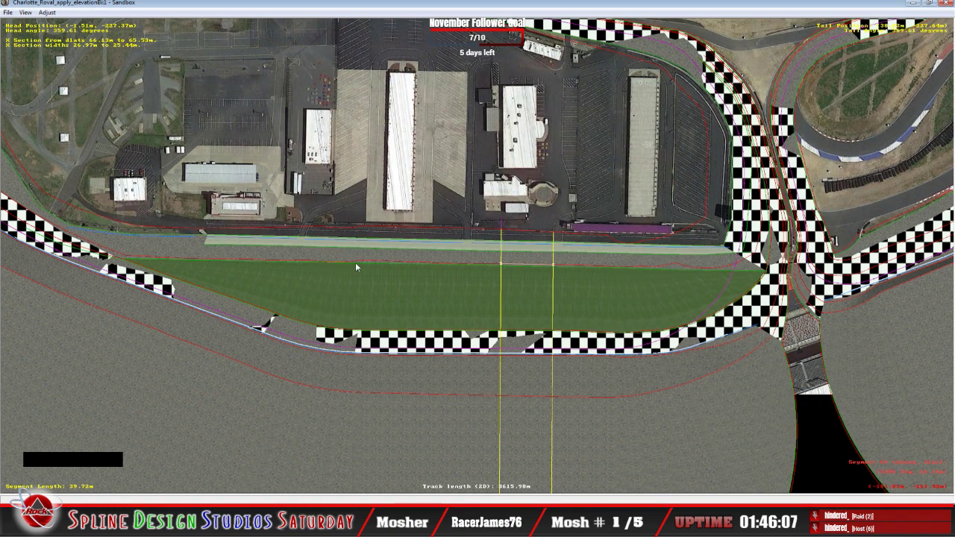
# Lower the 39.72 m segment's tail altitude to 6.04 m on the X section at dlats 14.57 to 14.72 m
pyautogui.click(236, 260)
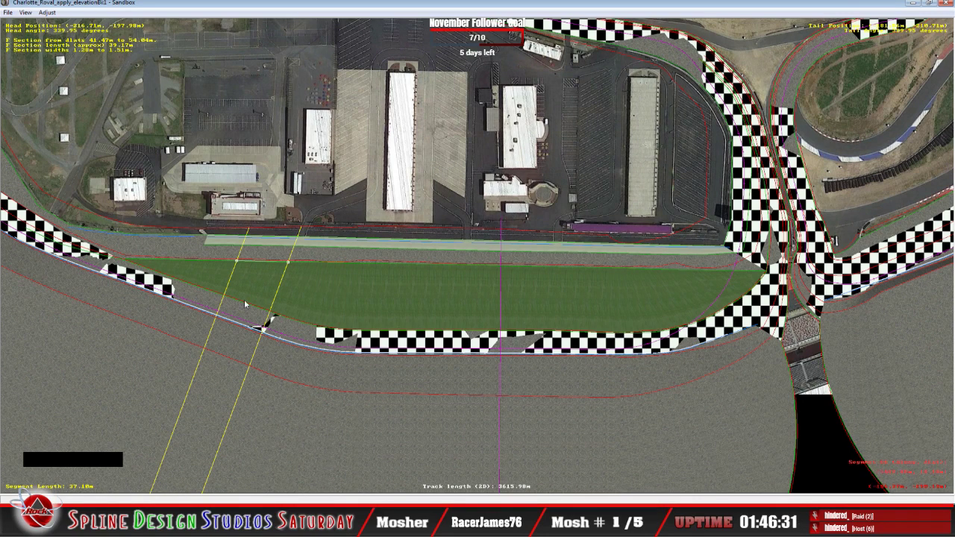
pyautogui.click(309, 501)
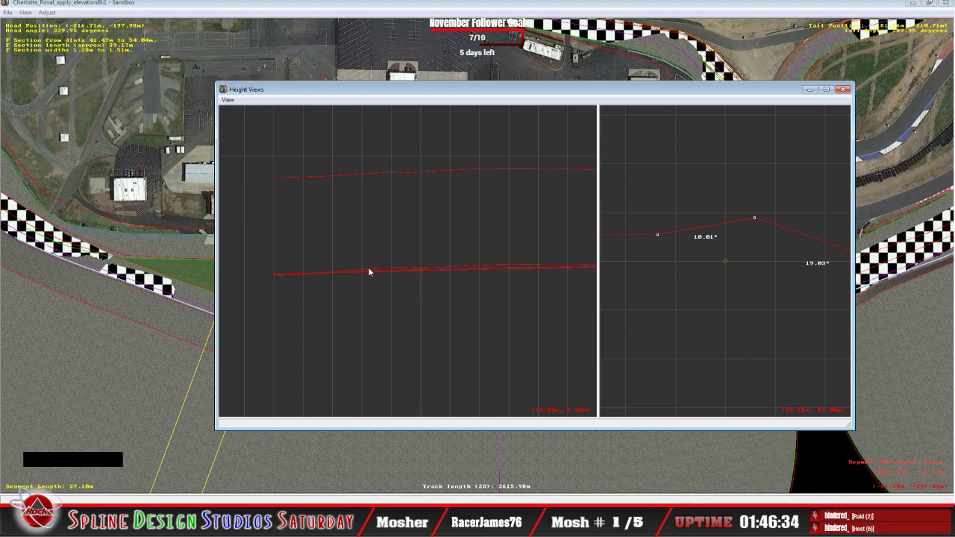
pyautogui.click(369, 271)
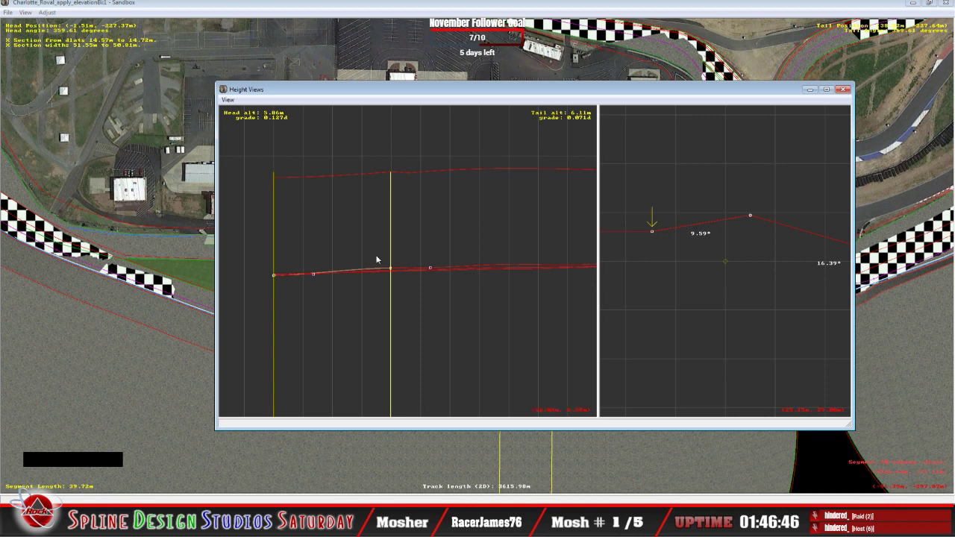
pyautogui.moveTo(391, 271); pyautogui.dragTo(392, 274)
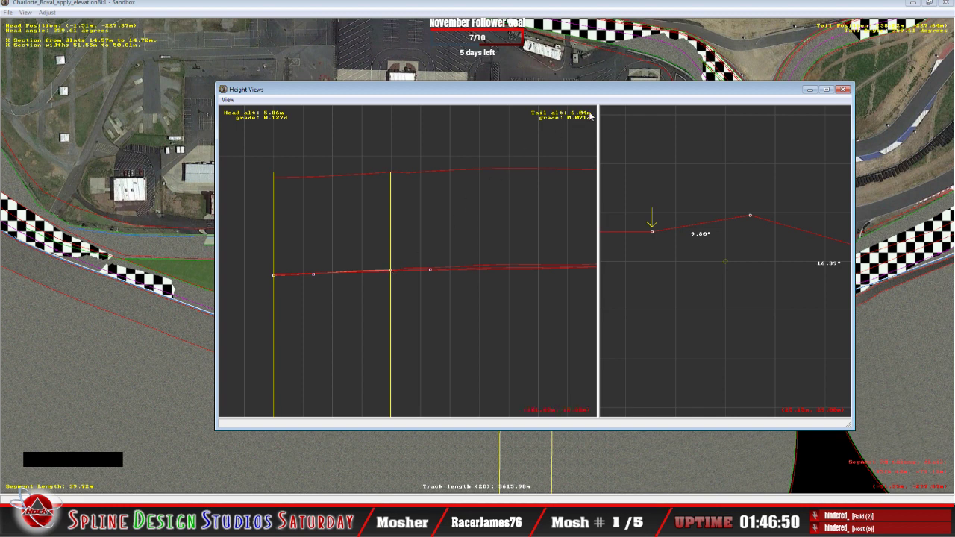
# Lower the 7.02 m segment's tail altitude on the same X section, and set the following 34.66 m segment's tail altitude to 6.14 m
pyautogui.click(411, 271)
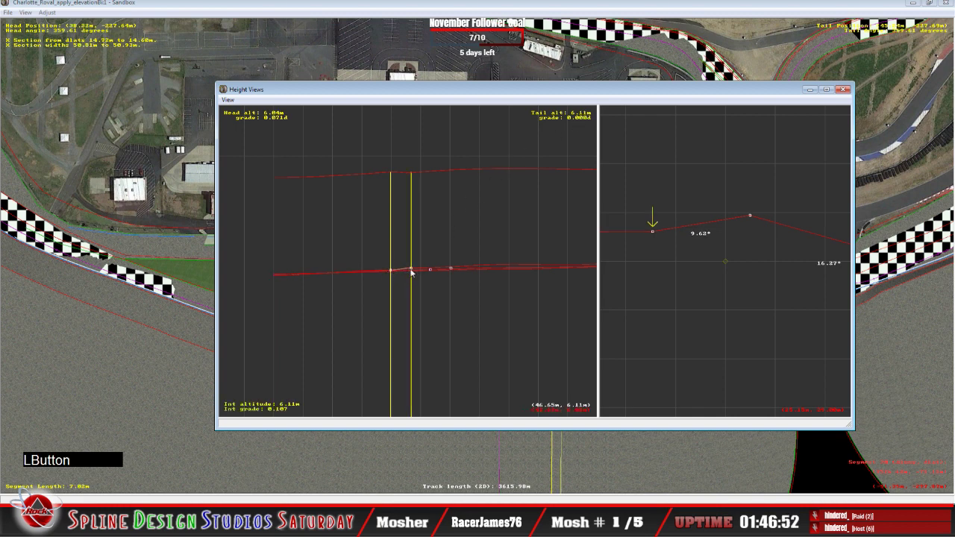
pyautogui.click(450, 269)
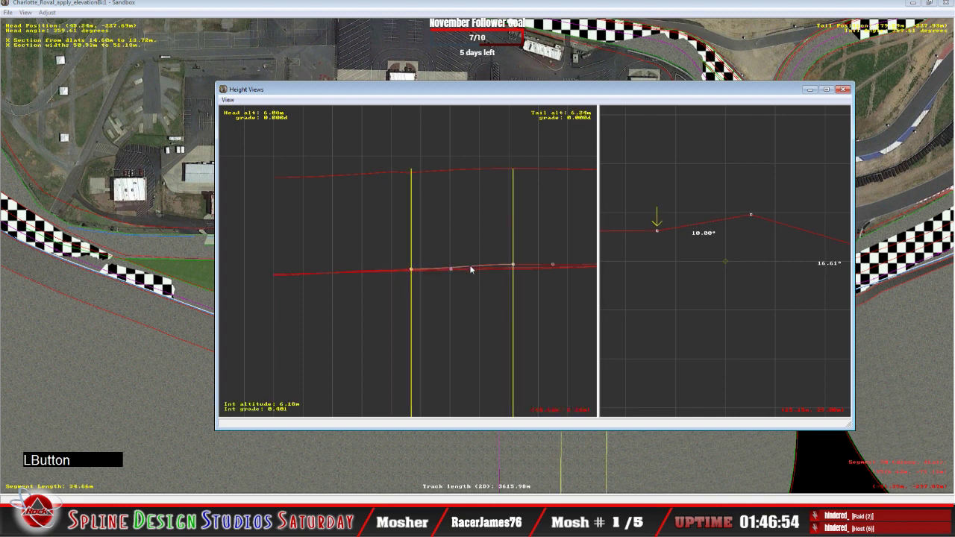
pyautogui.moveTo(511, 266); pyautogui.dragTo(514, 269)
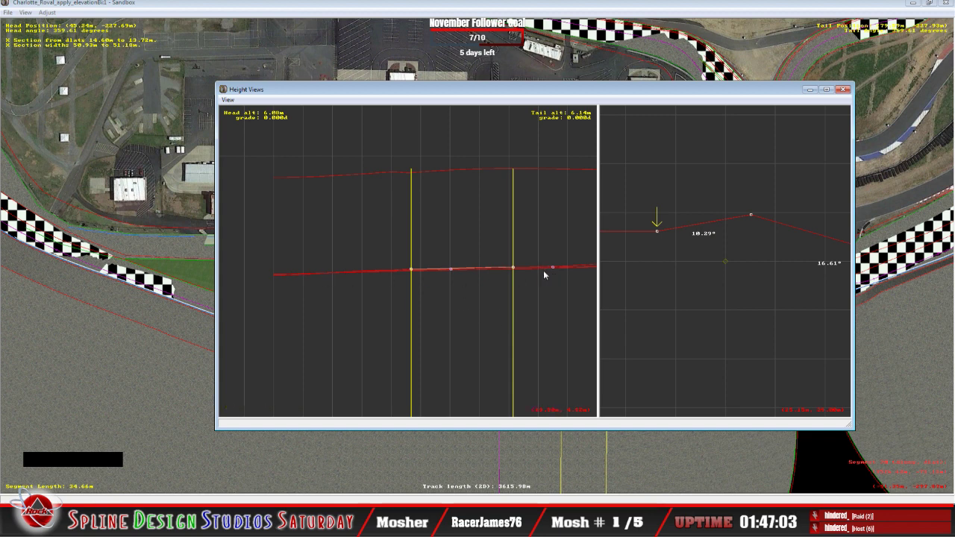
# Lower the 26.48 m curved segment's head altitude to 6.21 m and set its head grade to 0.297 and tail grade to 0.298
pyautogui.press('c')
pyautogui.click(506, 265)
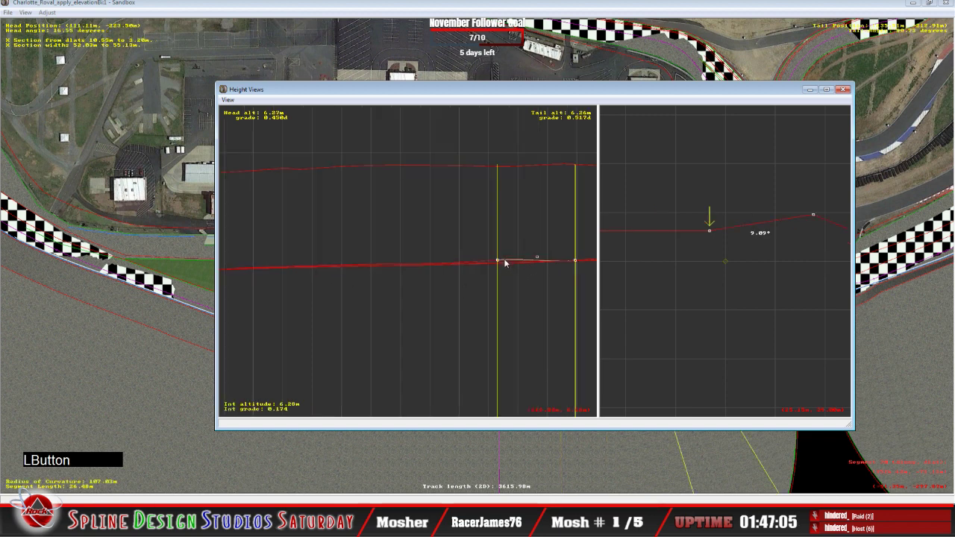
pyautogui.click(534, 9)
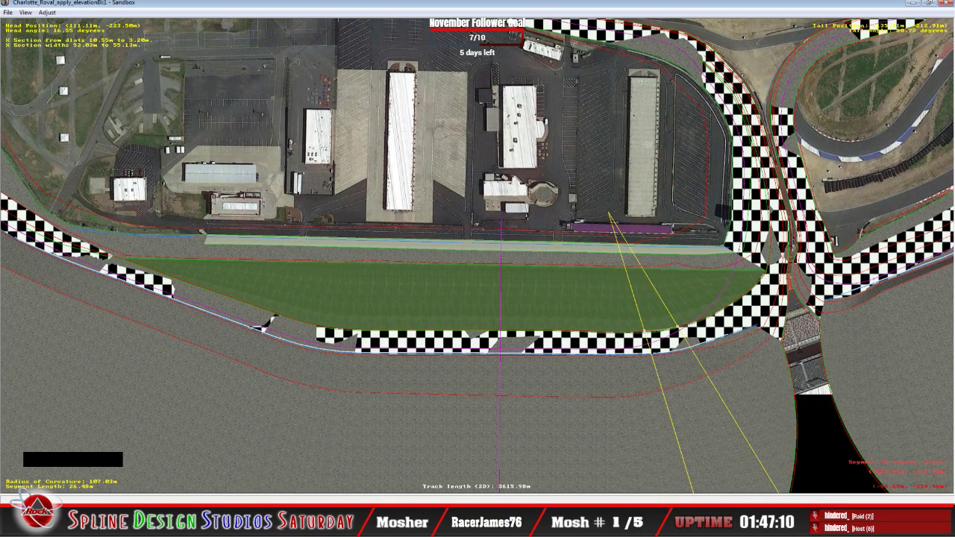
pyautogui.click(298, 522)
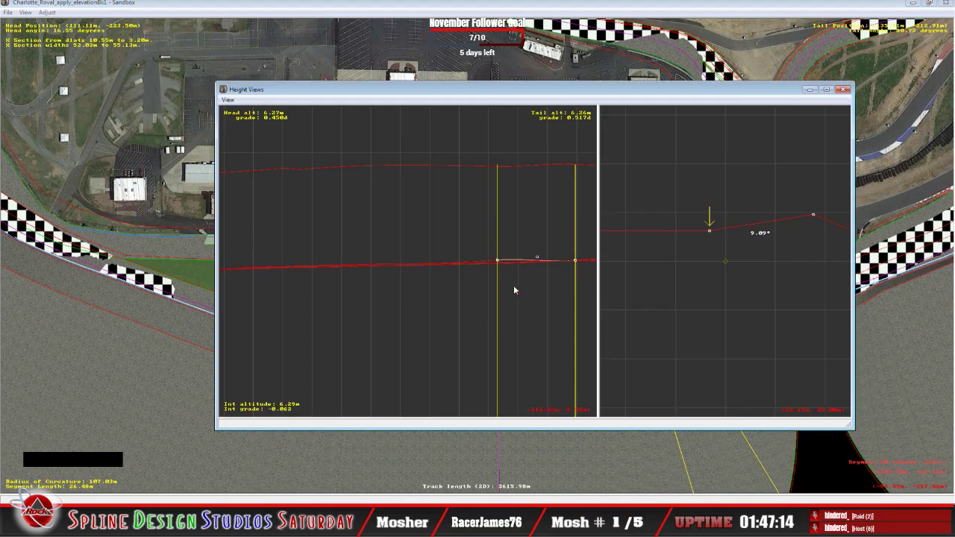
pyautogui.press('c')
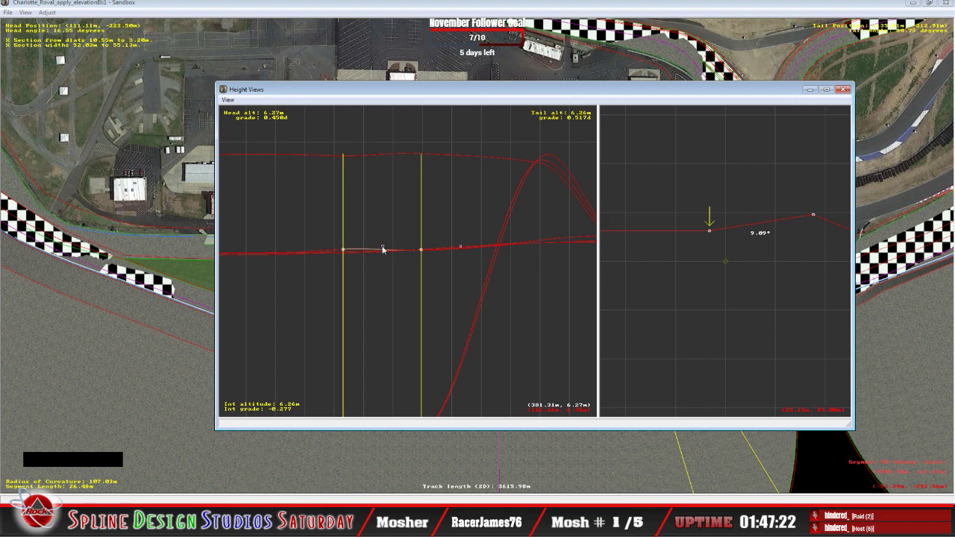
pyautogui.click(344, 252)
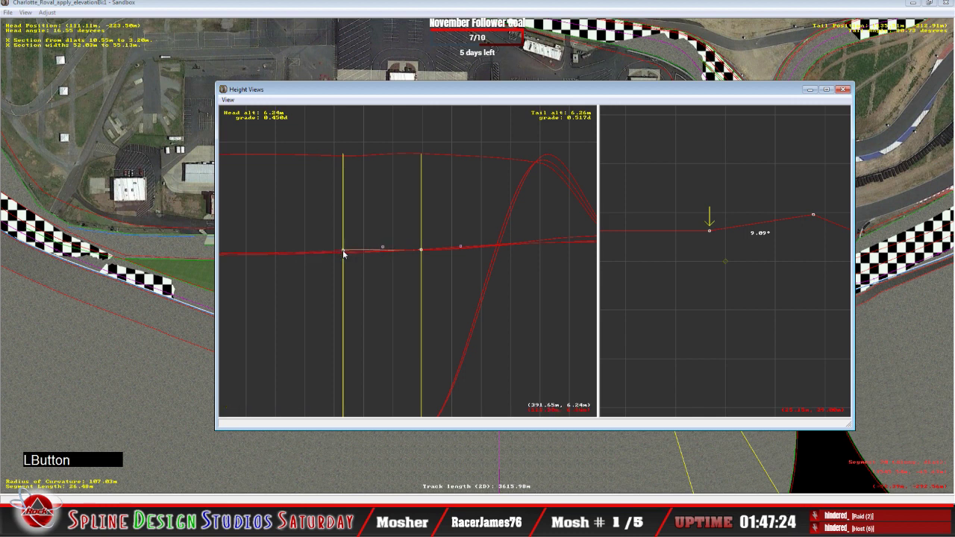
pyautogui.moveTo(383, 246); pyautogui.dragTo(383, 250)
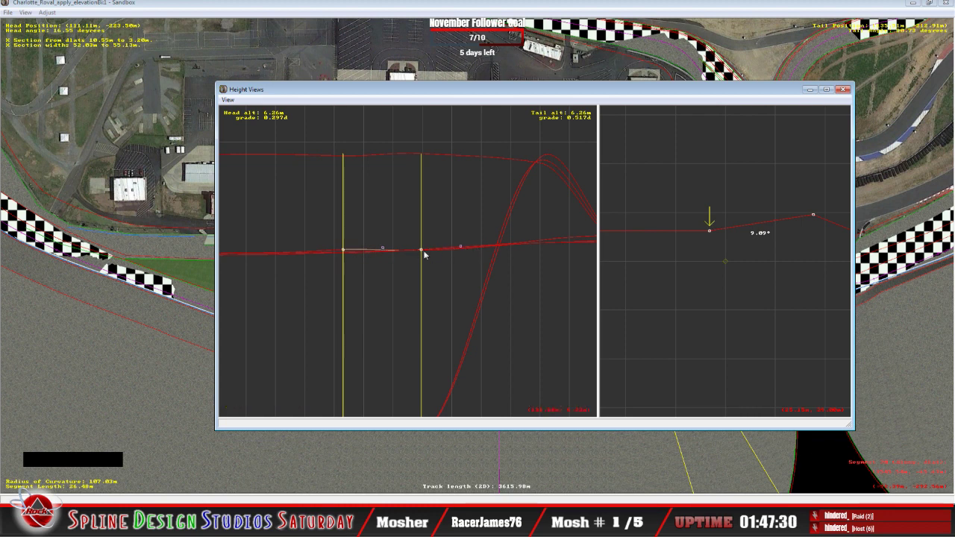
pyautogui.moveTo(343, 252); pyautogui.dragTo(344, 254)
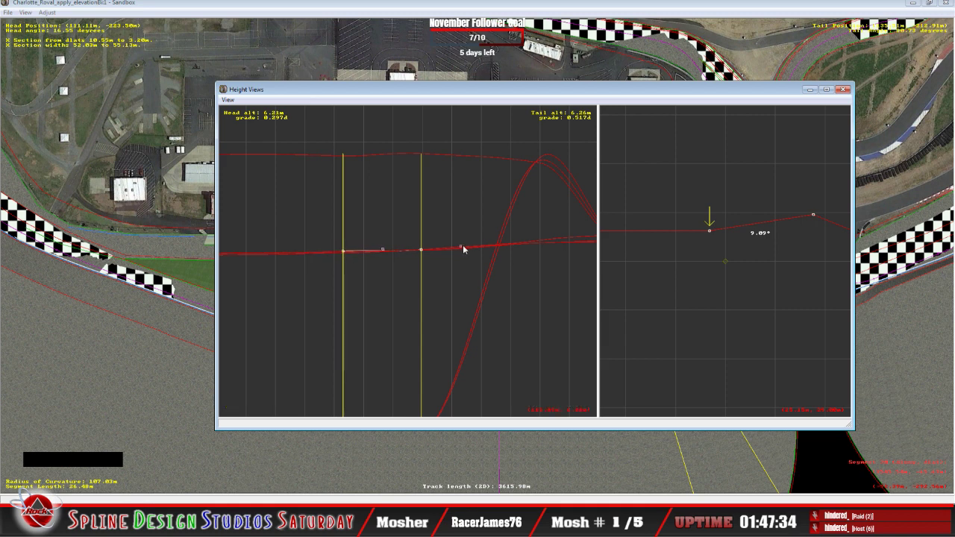
pyautogui.moveTo(462, 246)
pyautogui.mouseDown()
pyautogui.moveTo(462, 256)
pyautogui.moveTo(461, 246)
pyautogui.mouseUp()
# Examine the X section altitude profiles along the whole lap, beyond the 26.48 m curved segment, in the Height Views
pyautogui.press('c')
pyautogui.press('x')
pyautogui.press('x')
pyautogui.press('x')
pyautogui.press('x')
pyautogui.press('x')
pyautogui.press('x')
pyautogui.press('x')
pyautogui.press('x')
pyautogui.press('x')
pyautogui.press('x')
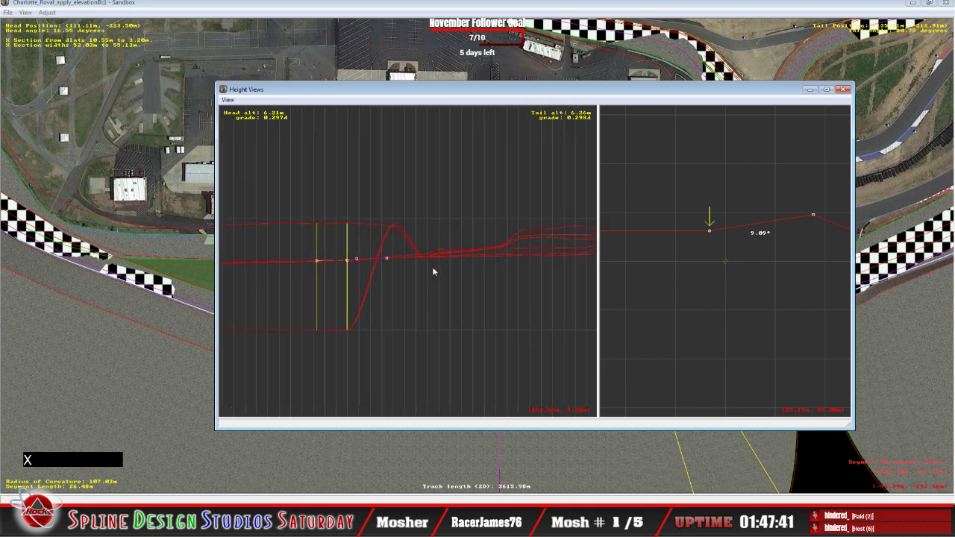
pyautogui.press('c')
pyautogui.press('c')
pyautogui.press('c')
pyautogui.press('c')
pyautogui.press('c')
pyautogui.press('c')
pyautogui.press('c')
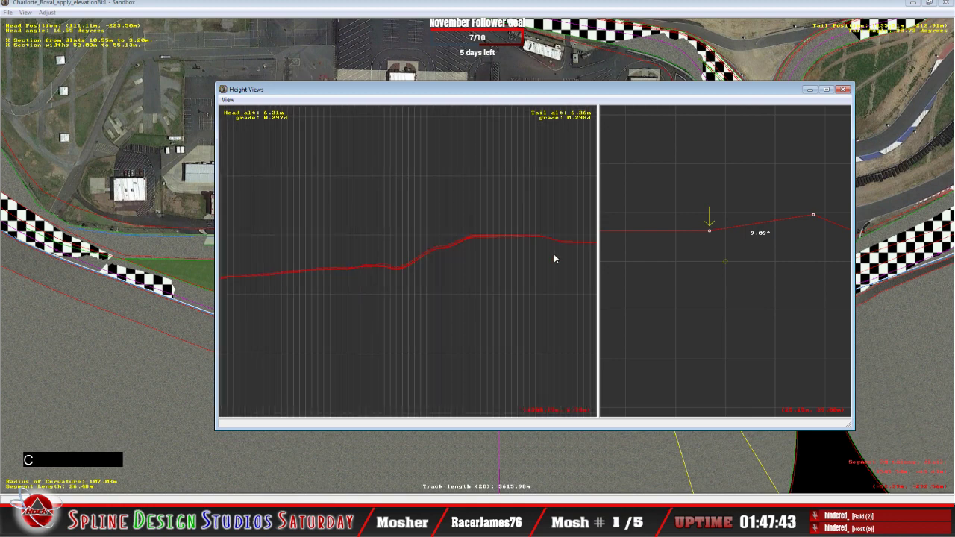
pyautogui.press('x')
pyautogui.press('x')
pyautogui.press('x')
pyautogui.press('x')
pyautogui.press('x')
pyautogui.press('x')
pyautogui.press('x')
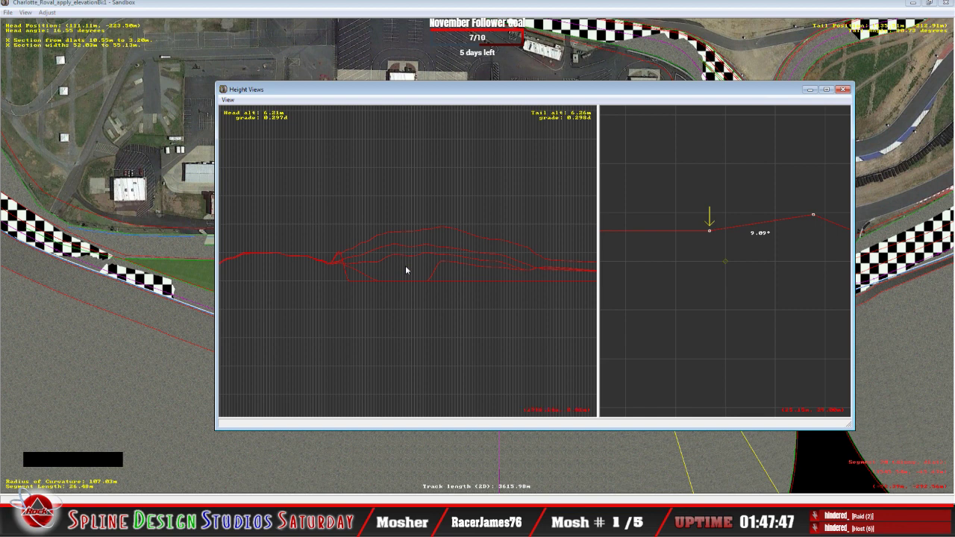
pyautogui.press('c')
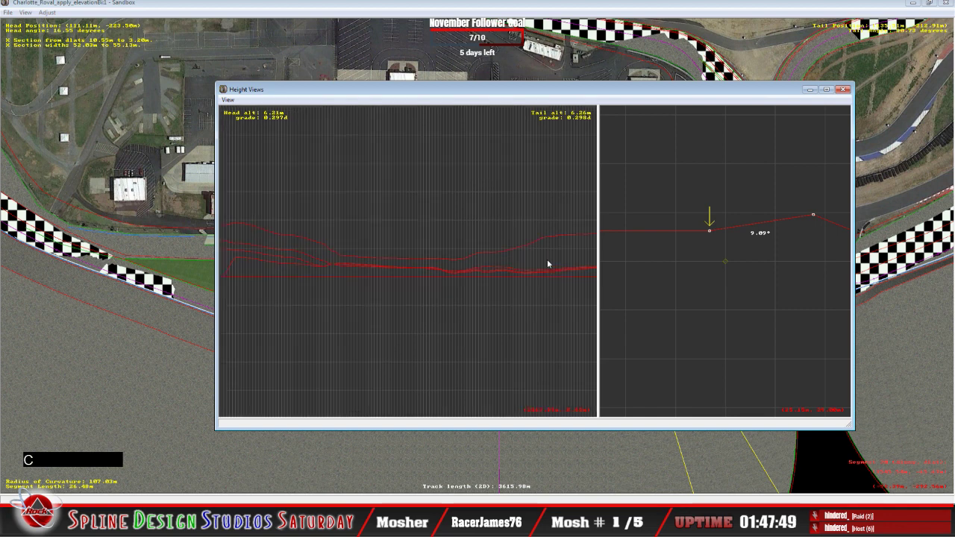
pyautogui.press('c')
pyautogui.press('c')
pyautogui.press('c')
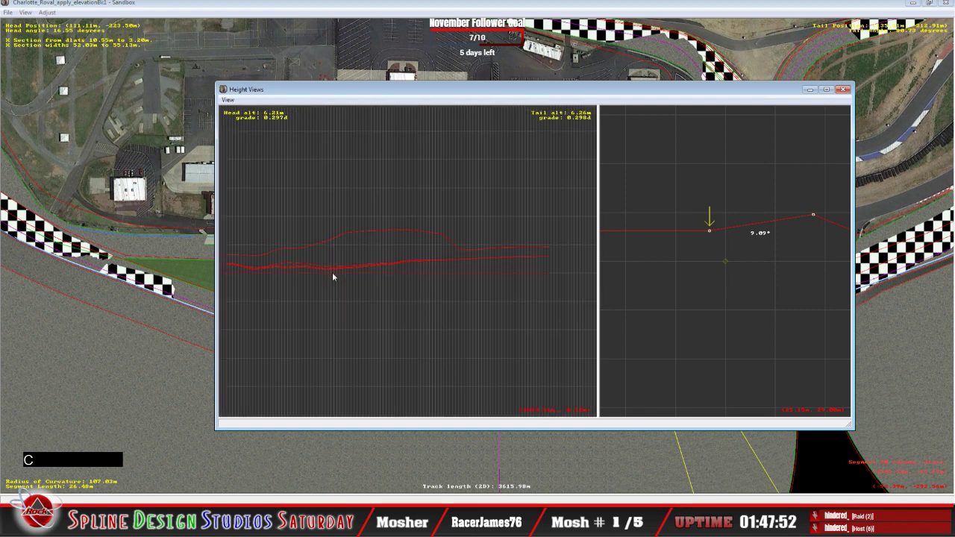
pyautogui.press('c')
pyautogui.press('c')
pyautogui.press('c')
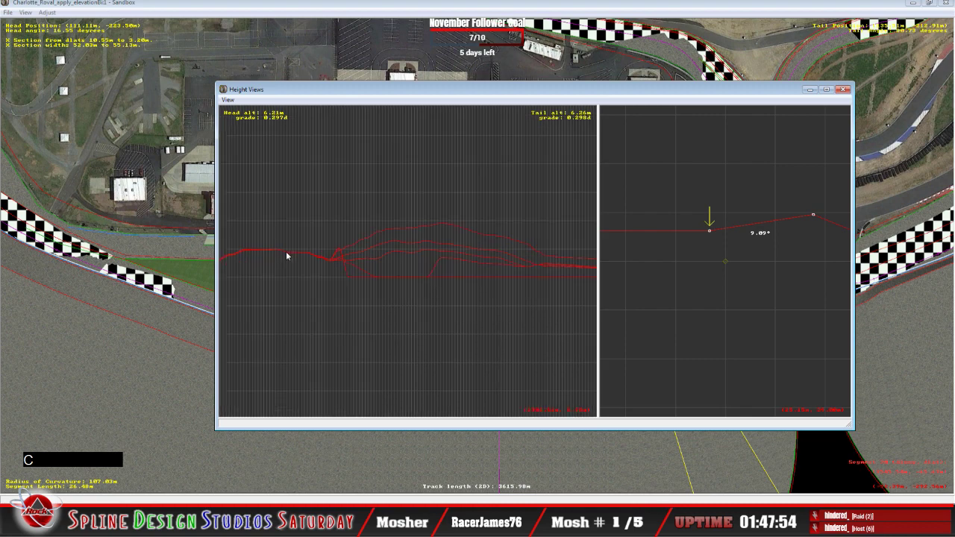
# Inspect the pit lane surface between the grass and the concrete strip in the Camera View, using Slew Mode
pyautogui.press('c')
pyautogui.click(213, 237)
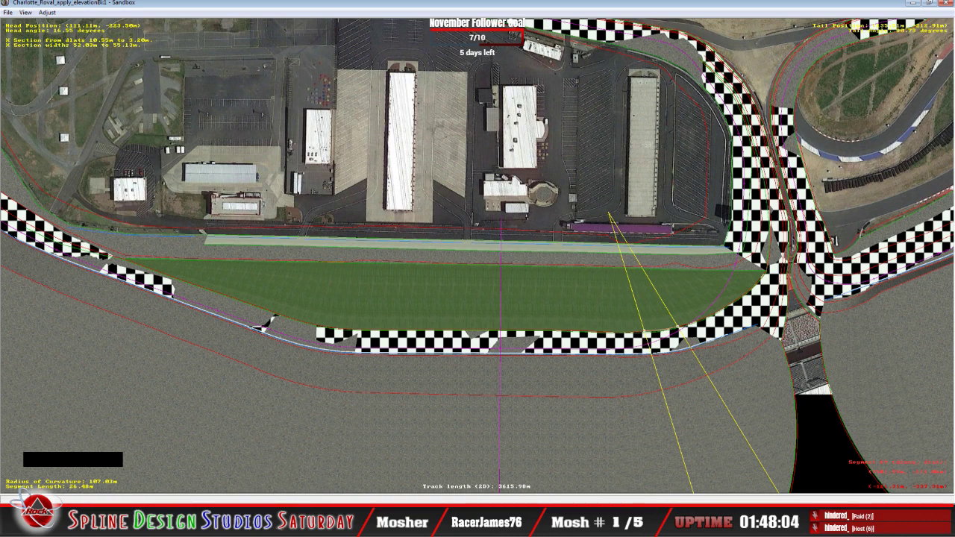
pyautogui.click(323, 460)
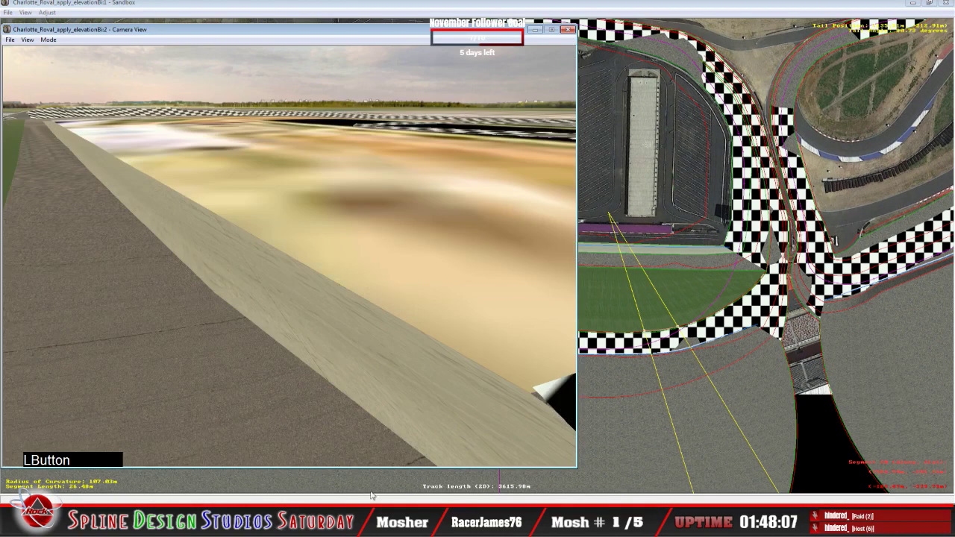
pyautogui.click(47, 40)
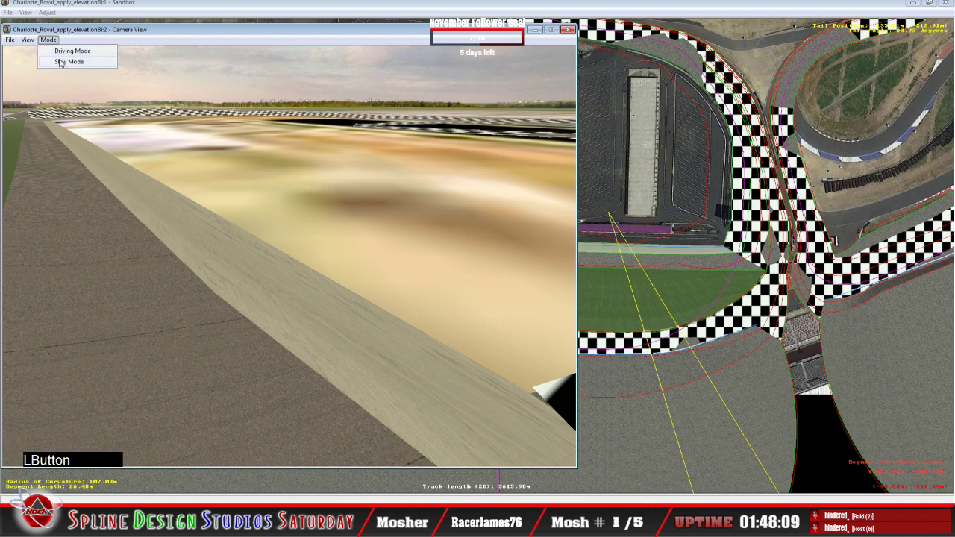
pyautogui.click(59, 62)
pyautogui.rightClick(290, 256)
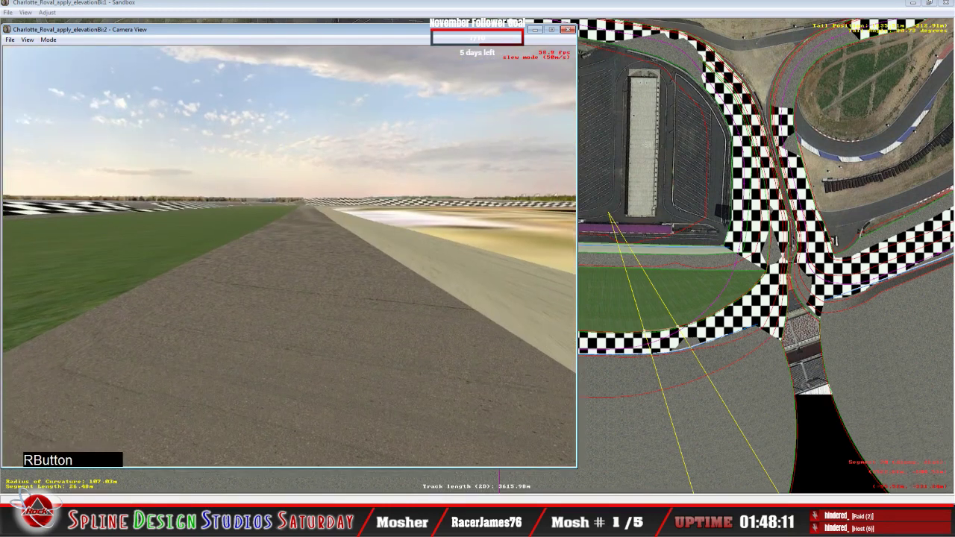
pyautogui.click(289, 256)
pyautogui.rightClick(289, 256)
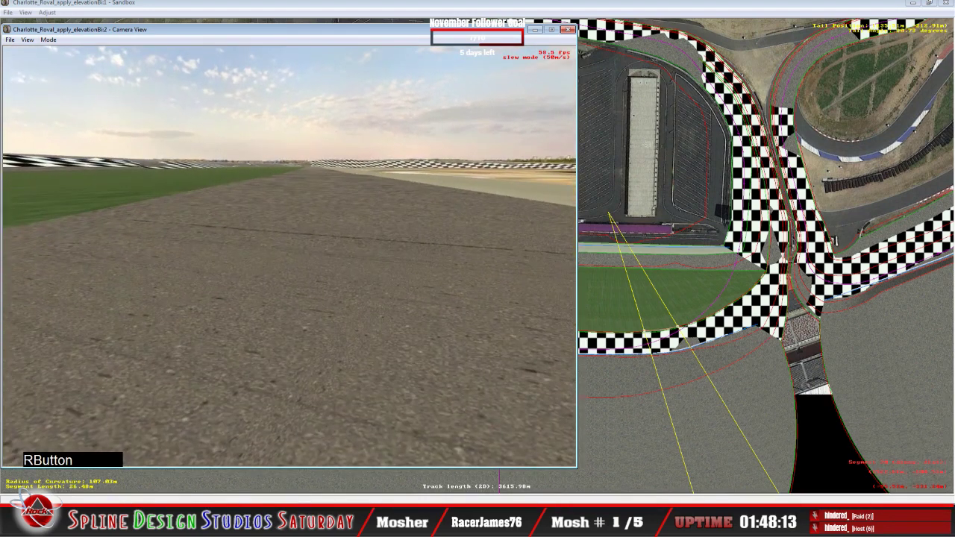
pyautogui.rightClick(290, 256)
pyautogui.click(289, 256)
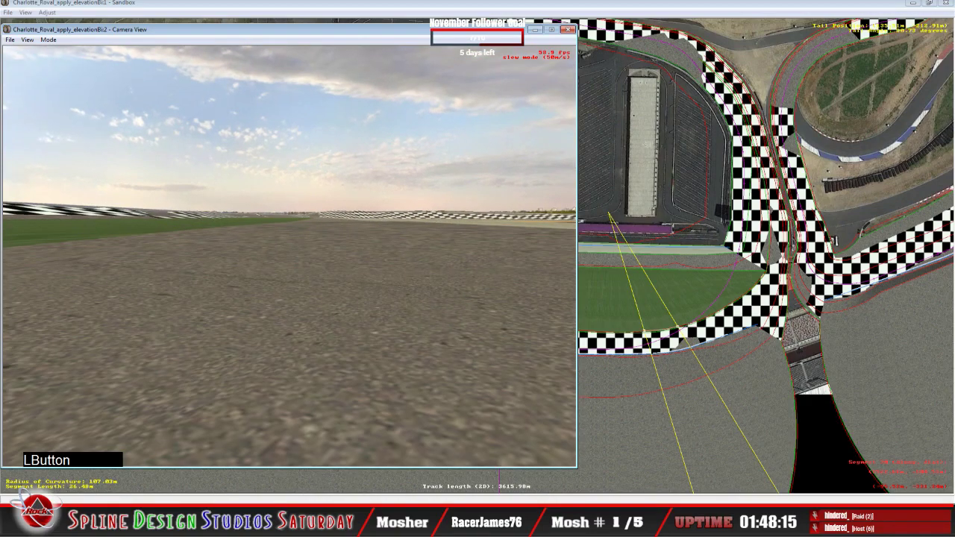
pyautogui.rightClick(289, 256)
pyautogui.click(289, 256)
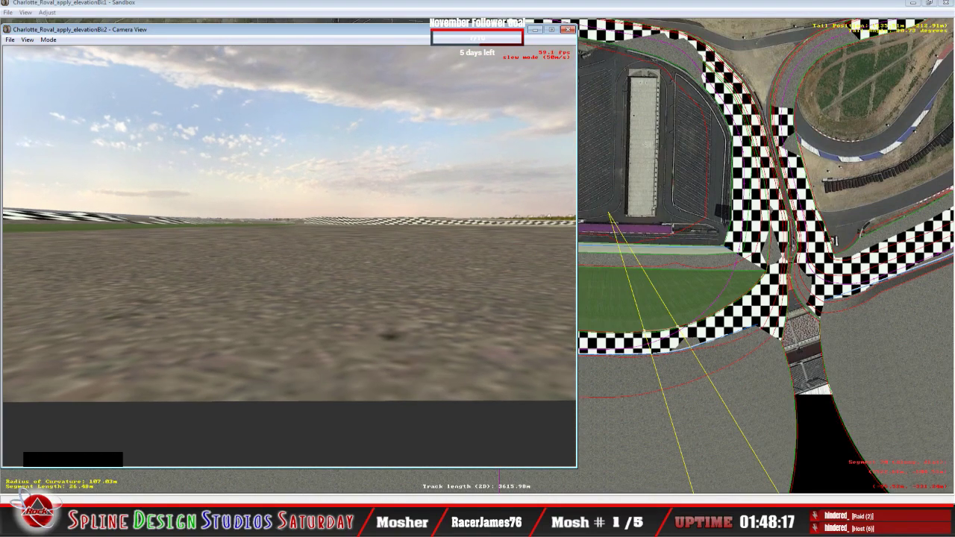
pyautogui.moveTo(326, 227); pyautogui.dragTo(325, 228)
pyautogui.press('space')
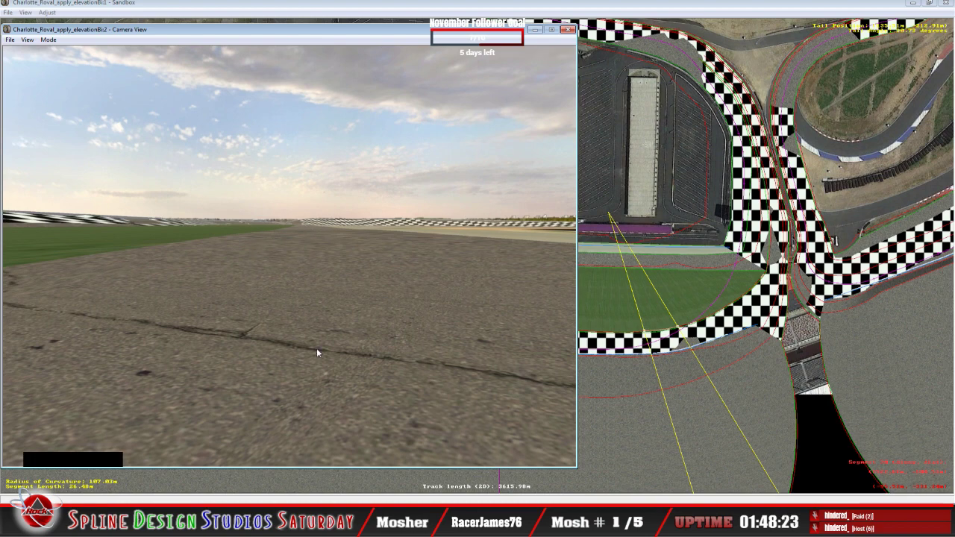
# Slew the camera to the far end of the pit lane and inspect where the asphalt meets the checkered surface
pyautogui.click(50, 39)
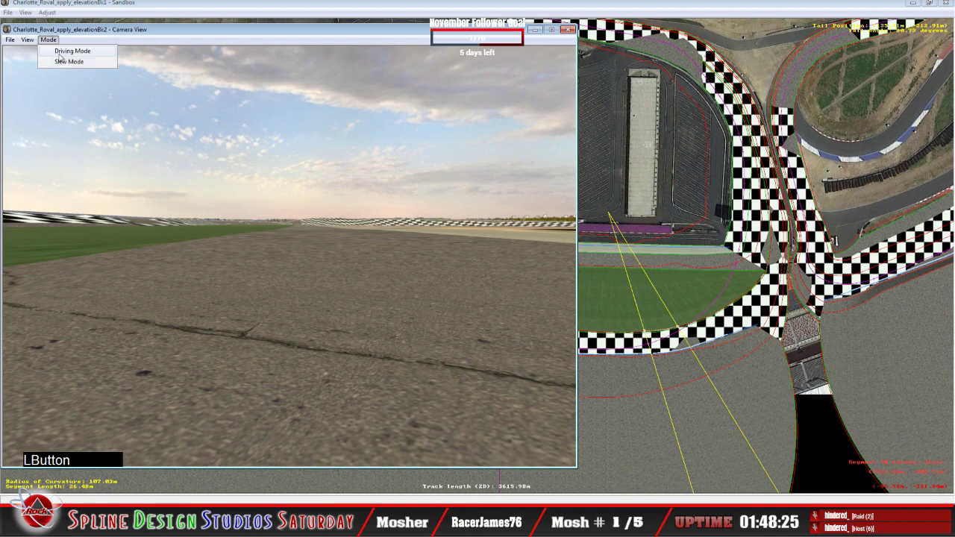
pyautogui.click(68, 64)
pyautogui.moveTo(289, 256); pyautogui.dragTo(311, 177, button='right')
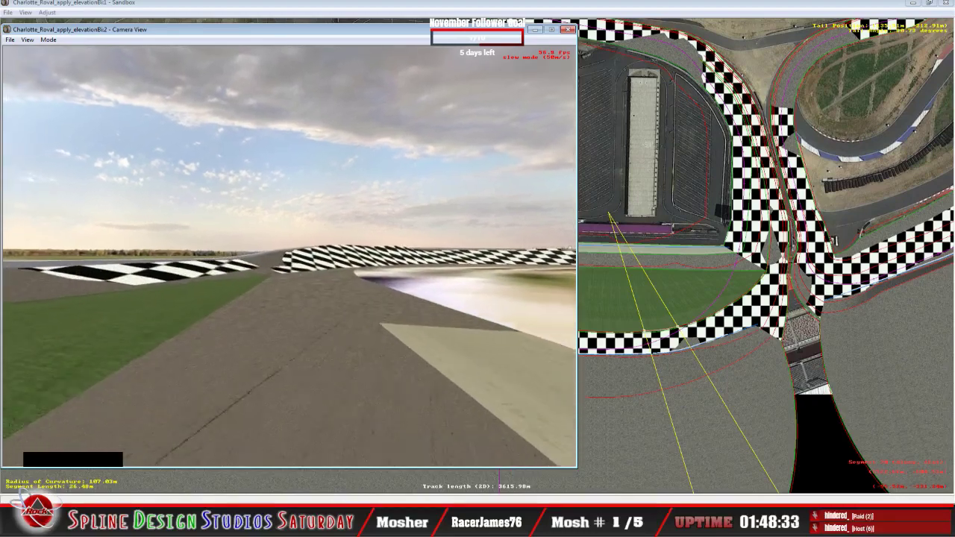
pyautogui.click(289, 256)
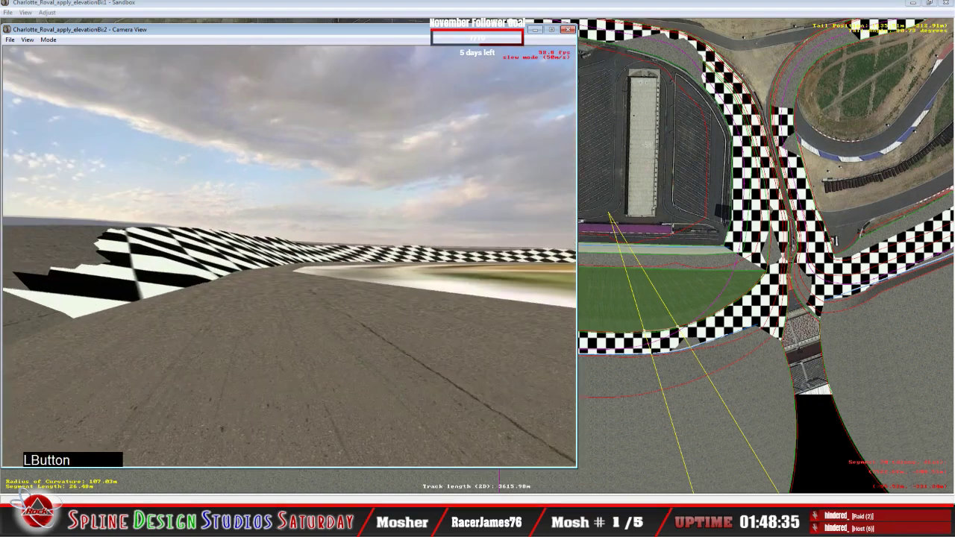
pyautogui.rightClick(290, 256)
pyautogui.rightClick(290, 256)
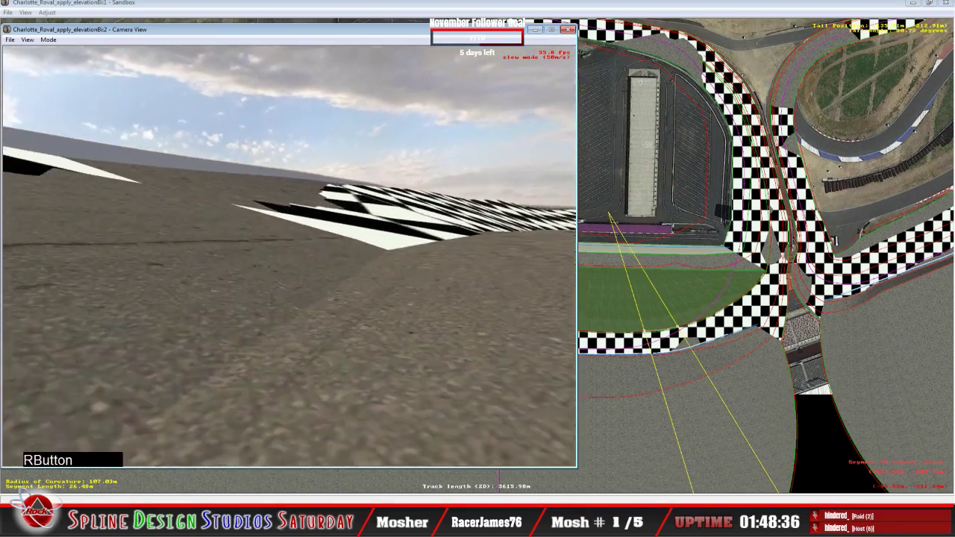
pyautogui.press('space')
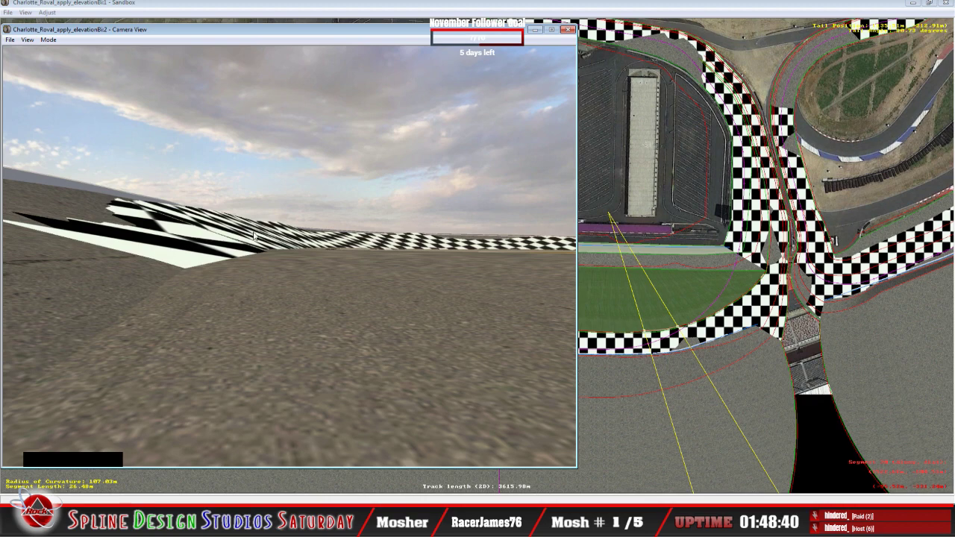
pyautogui.click(48, 39)
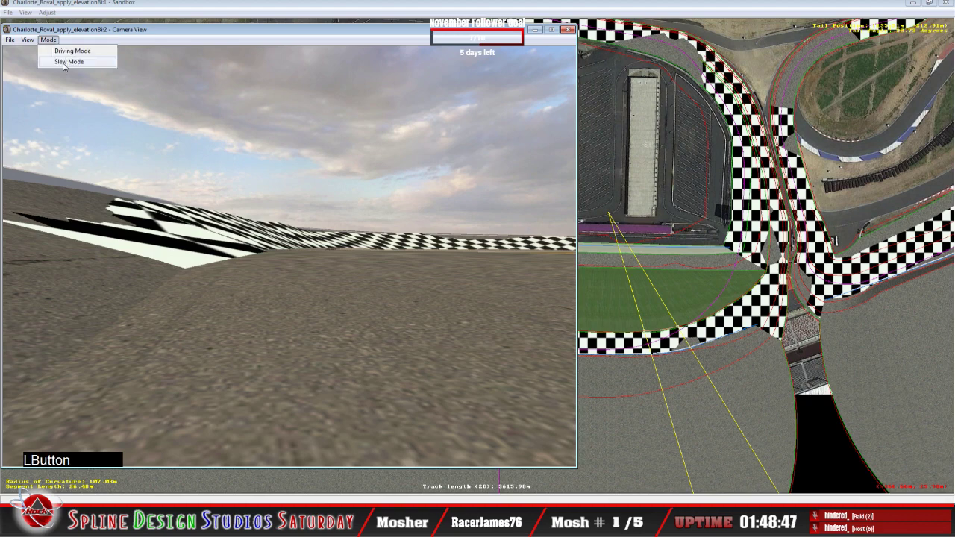
pyautogui.click(65, 62)
pyautogui.rightClick(361, 201)
pyautogui.click(361, 201)
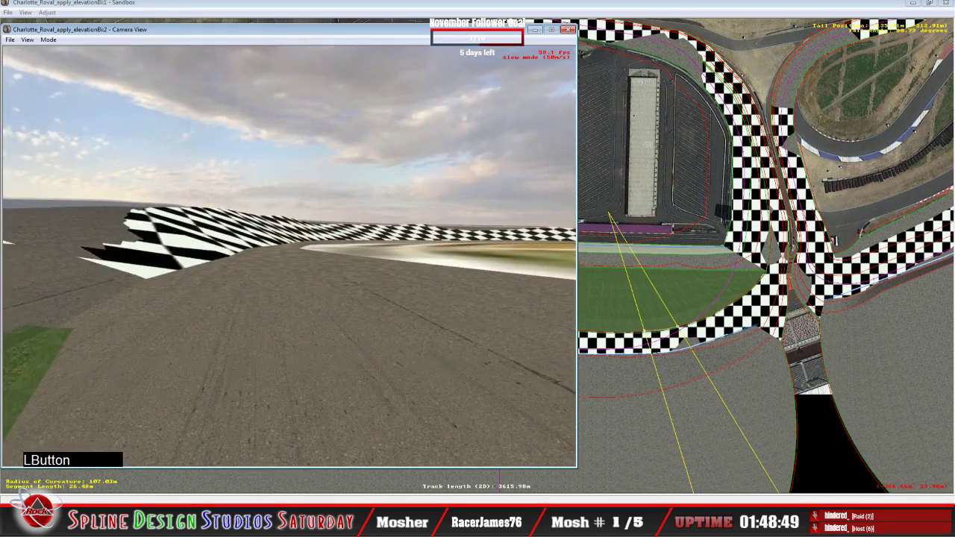
pyautogui.press('space')
# Examine the overhead view of the junction where the pit lane and grass end against the checkered track
pyautogui.click(326, 13)
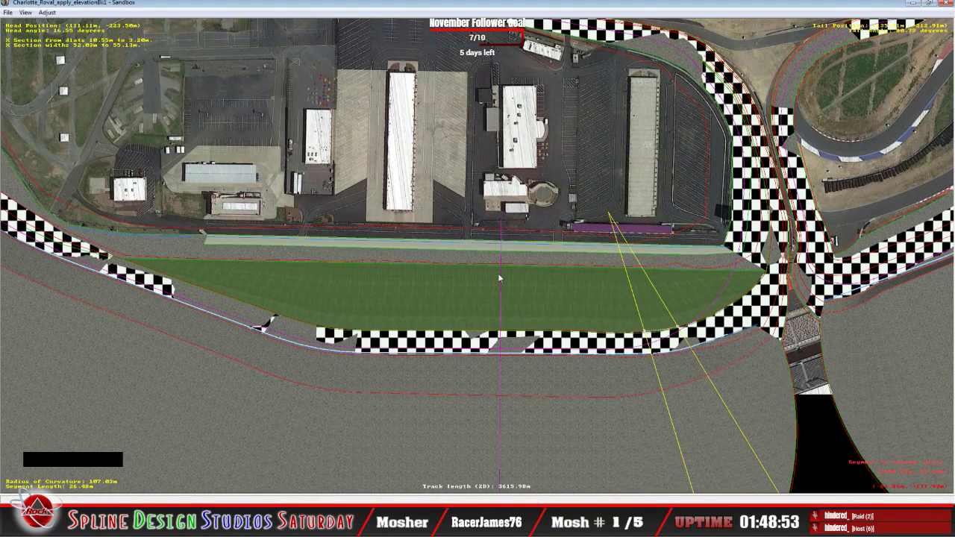
pyautogui.press('c')
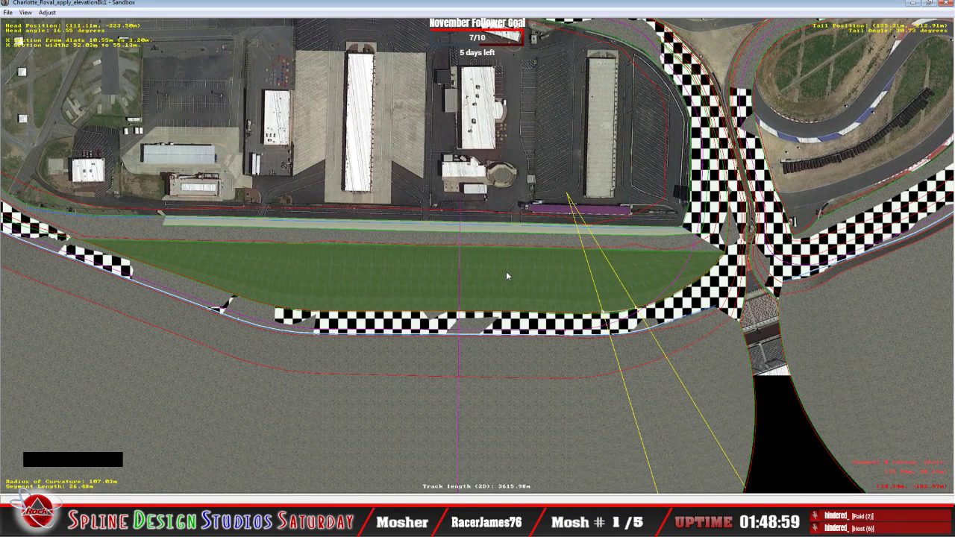
pyautogui.press('c')
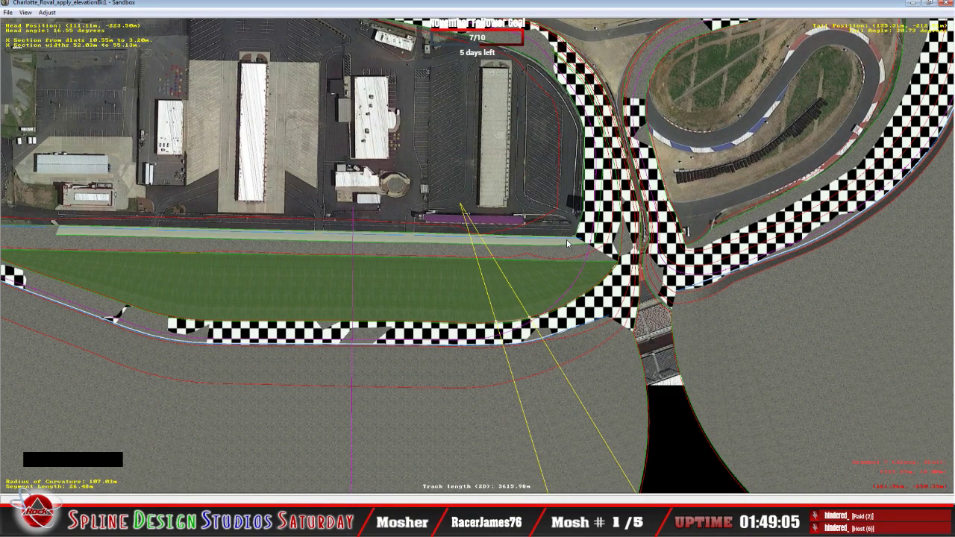
pyautogui.press('z')
pyautogui.press('c')
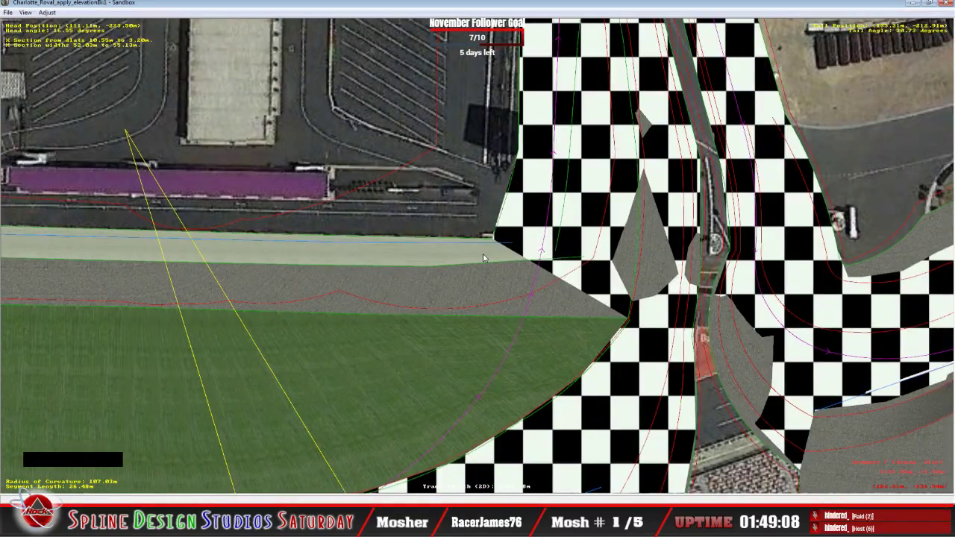
pyautogui.press('x')
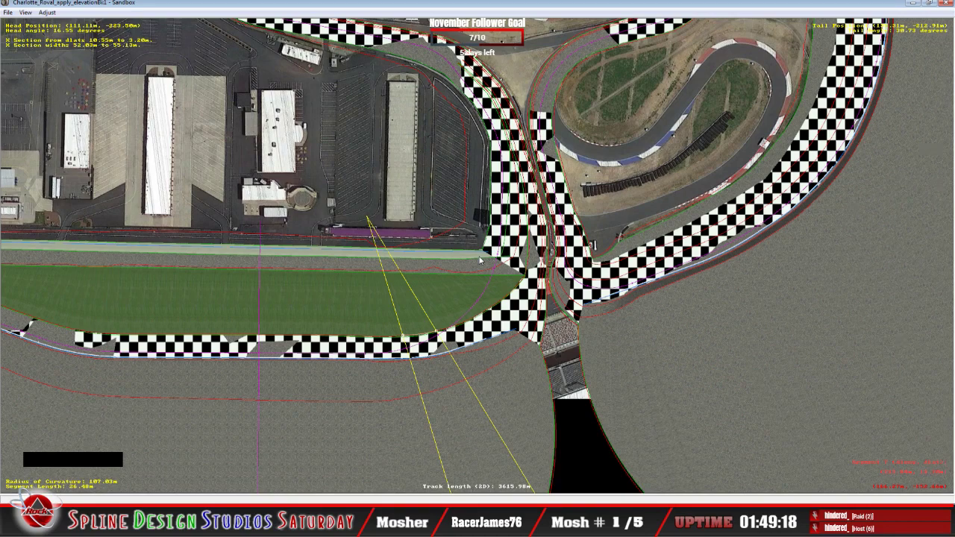
pyautogui.press('z')
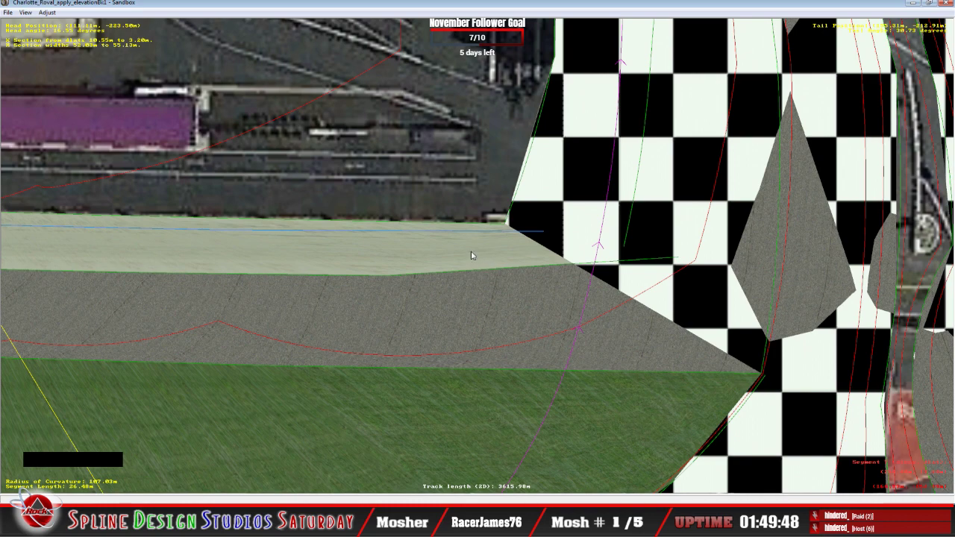
pyautogui.scroll(-10, 471, 255)
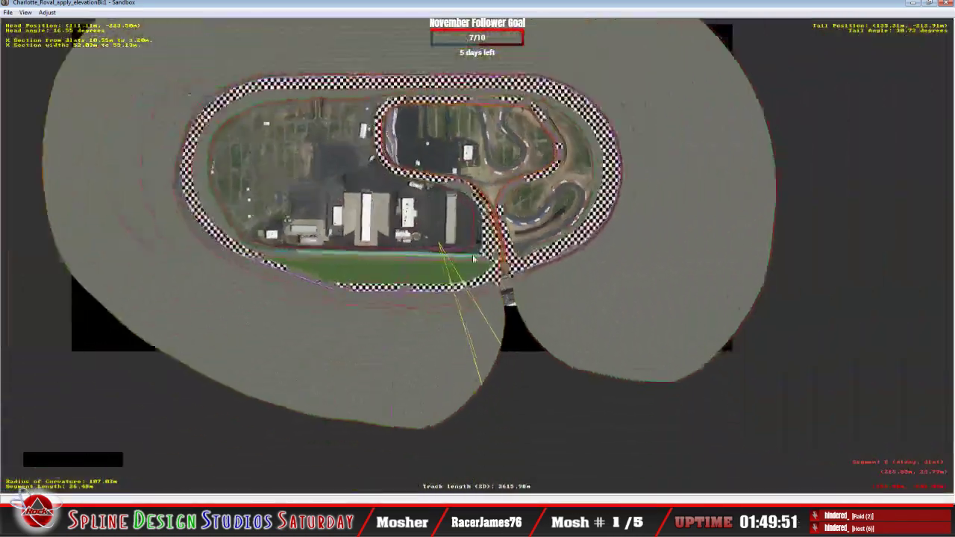
# Save the track under the new file name Charlotte_Roval_apply_elevationBj in the Charlotte_Roval folder
pyautogui.click(7, 12)
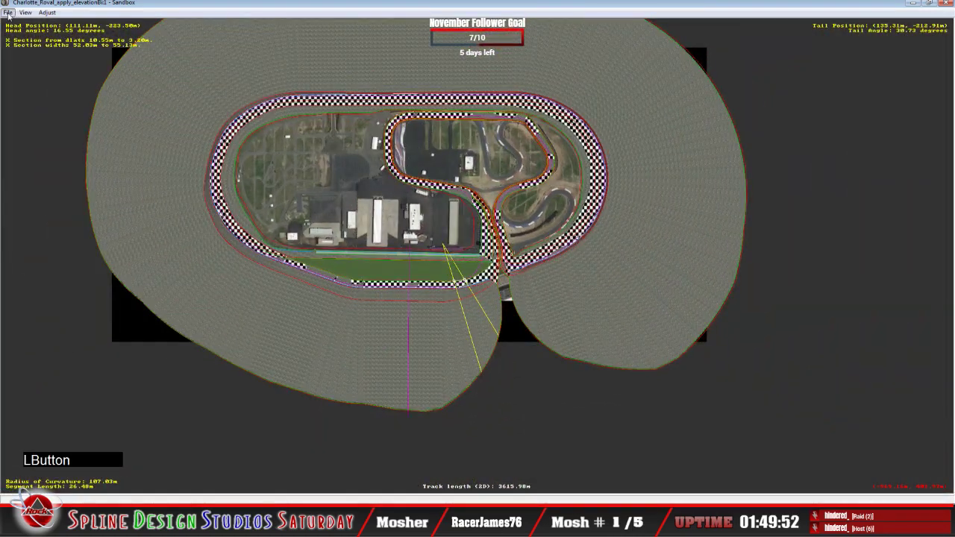
pyautogui.click(30, 124)
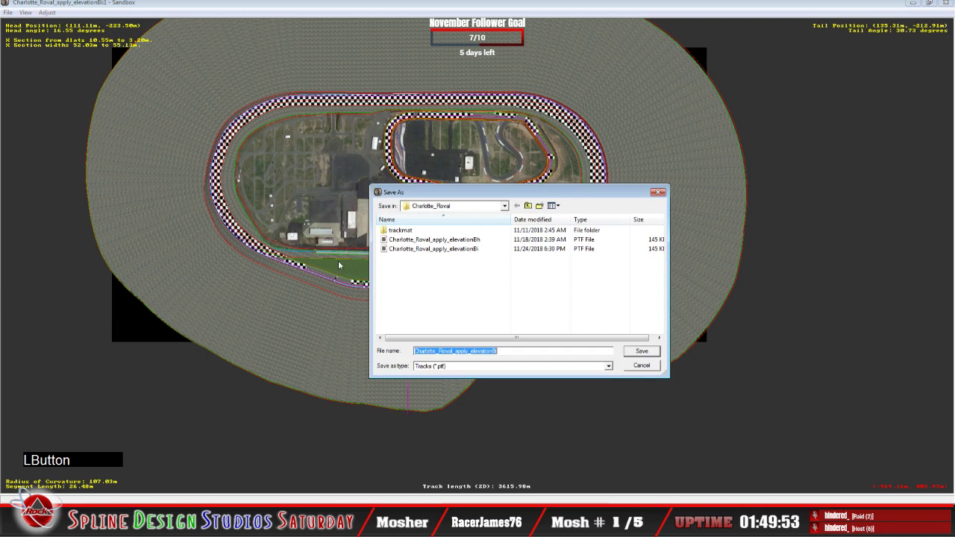
pyautogui.click(515, 352)
pyautogui.press('BackSpace')
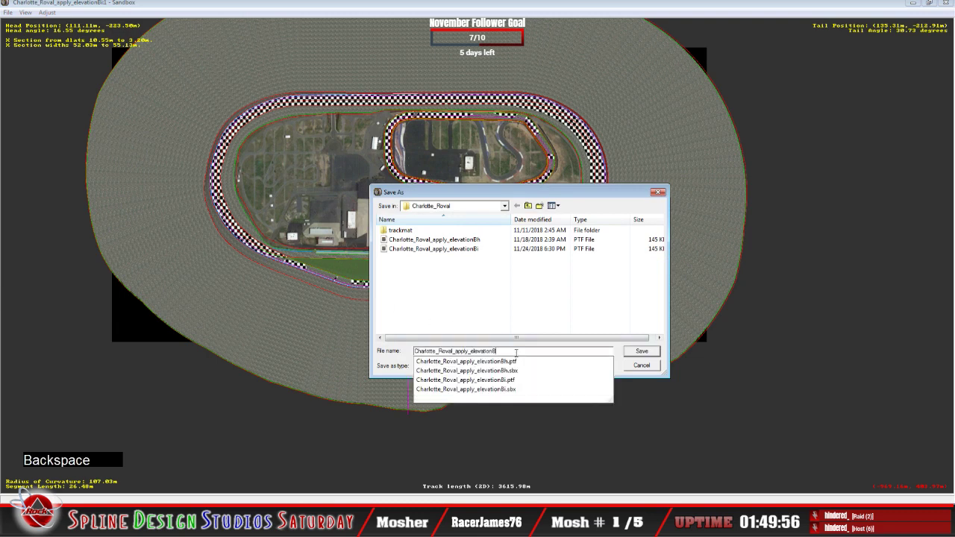
pyautogui.write('j')
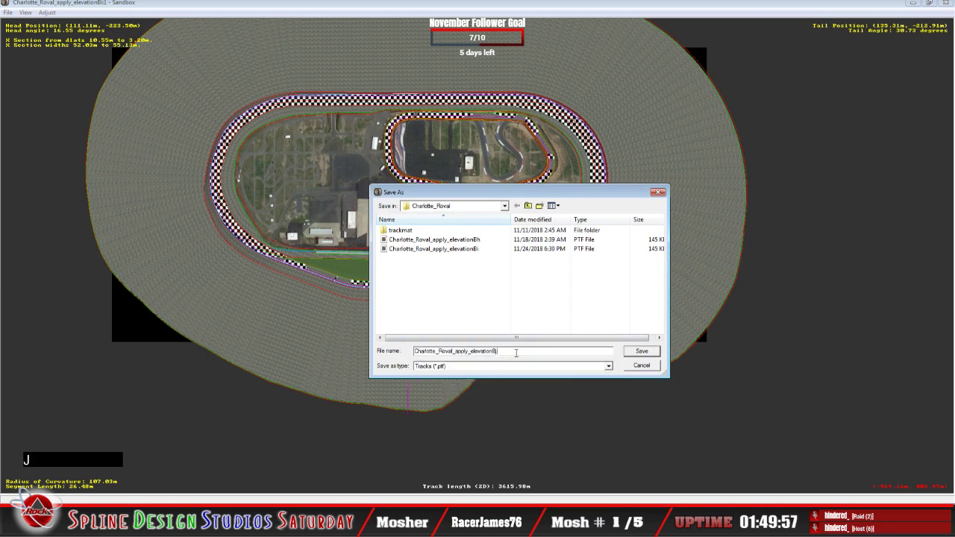
pyautogui.click(636, 354)
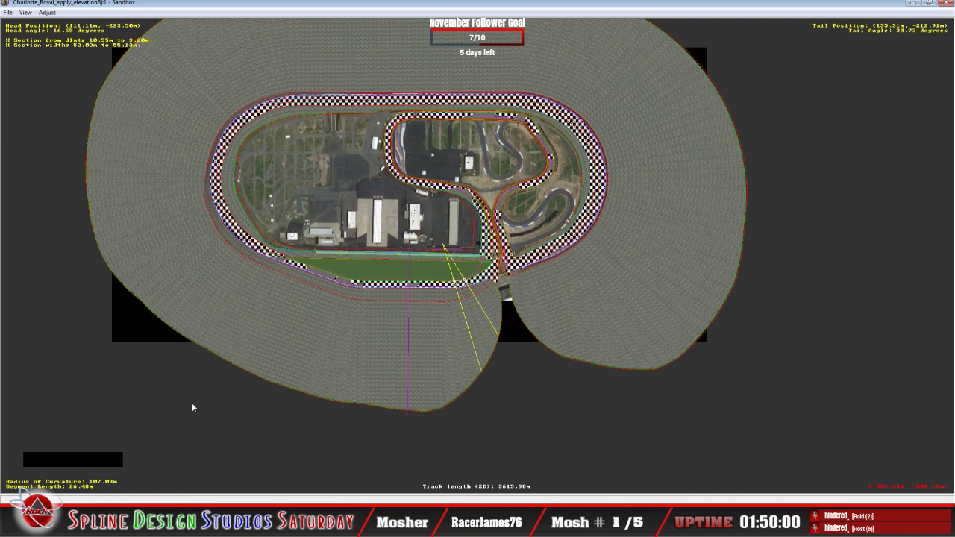
# Check the new elevationBj file in the Charlotte_Roval folder in Windows Explorer, and return to the Sandbox track view
pyautogui.click(21, 492)
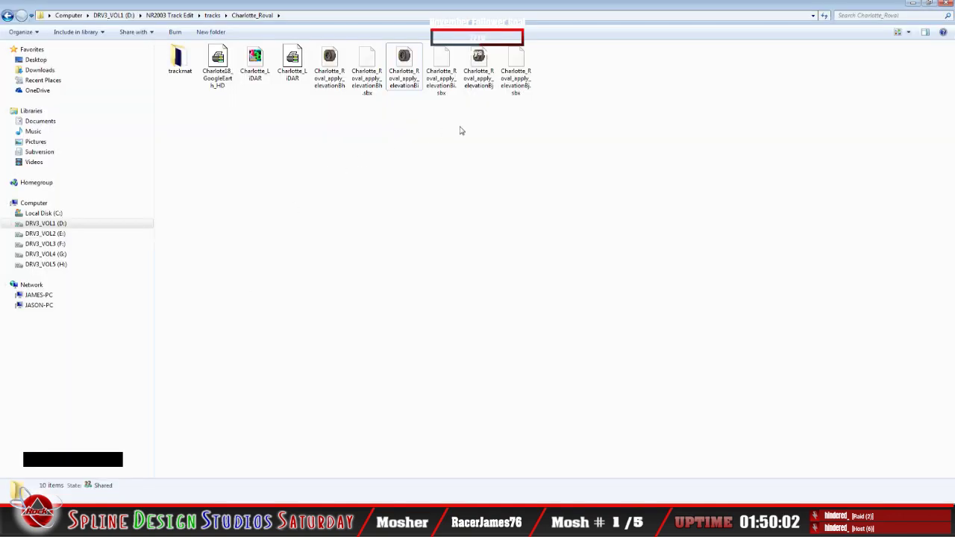
pyautogui.click(484, 81)
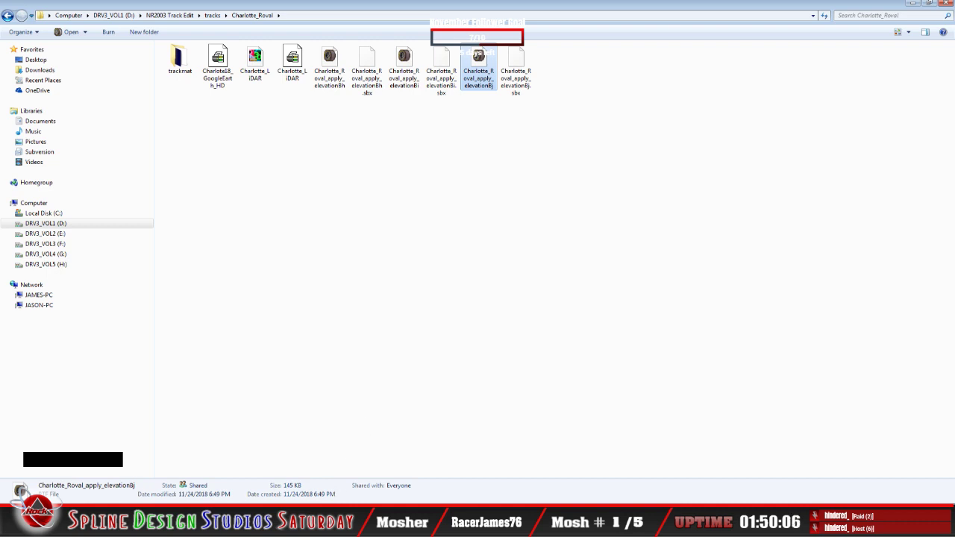
pyautogui.click(329, 469)
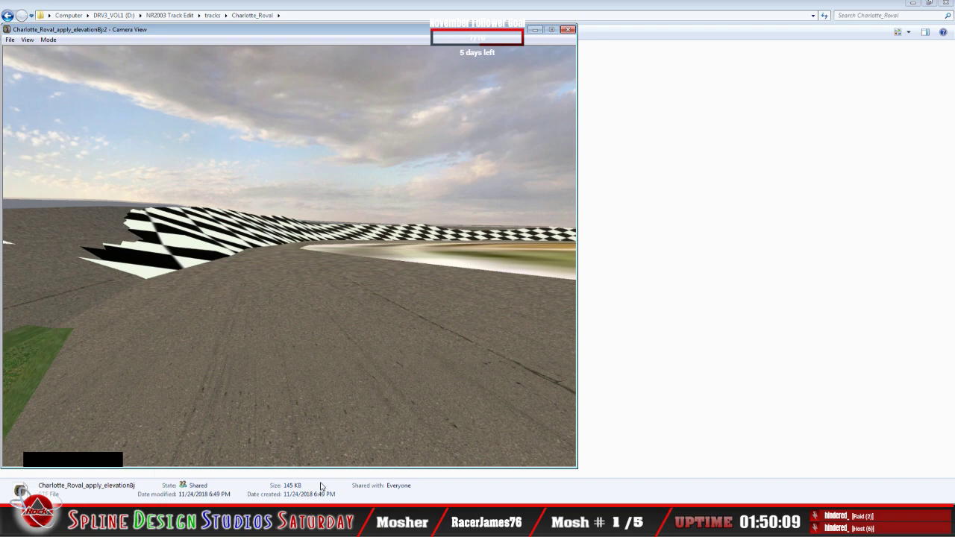
pyautogui.click(319, 496)
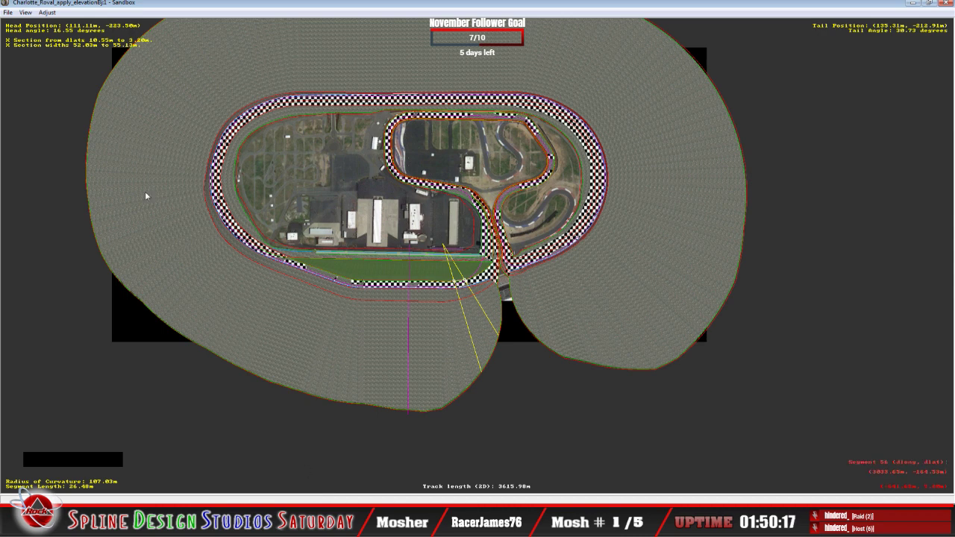
# Switch to the Object Placement View and delete the checkered track object covering the whole circuit
pyautogui.click(25, 13)
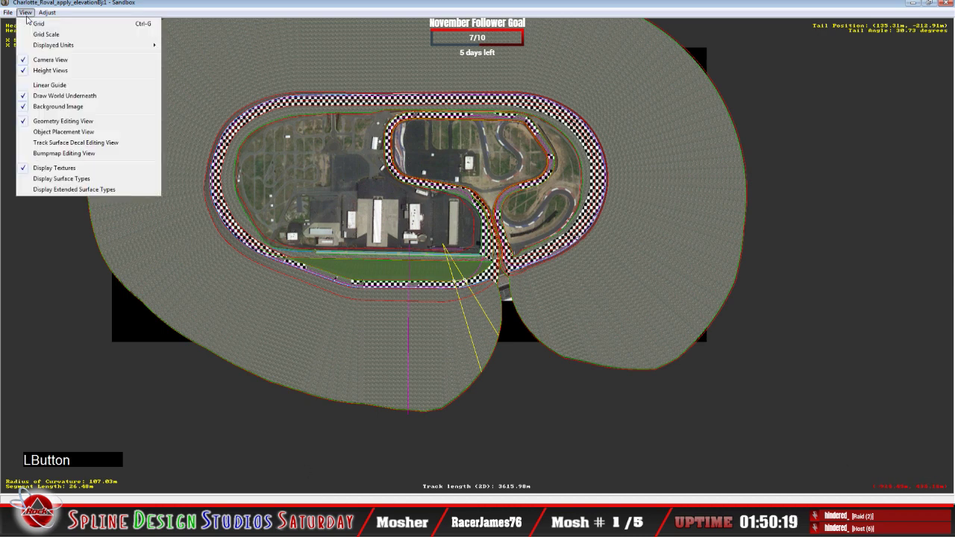
pyautogui.click(61, 132)
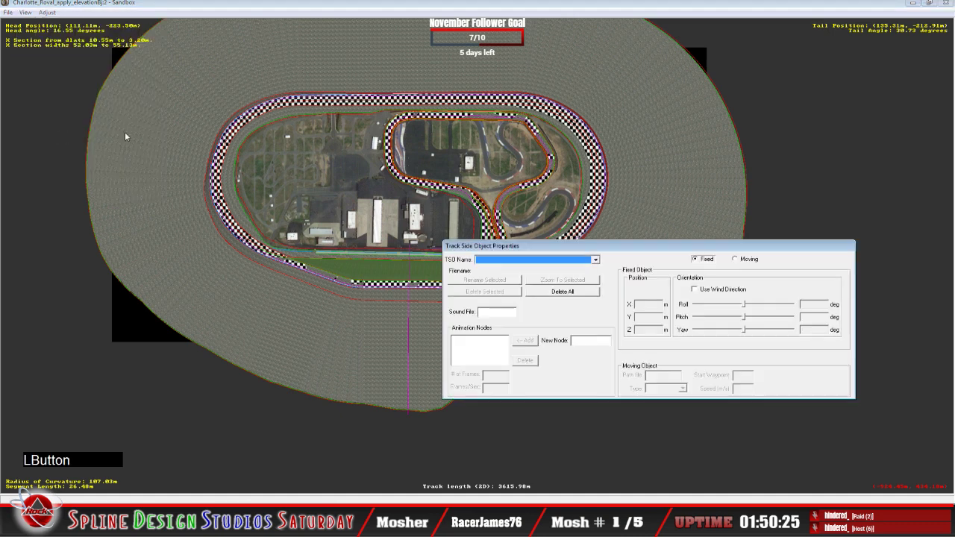
pyautogui.click(258, 15)
pyautogui.click(256, 114)
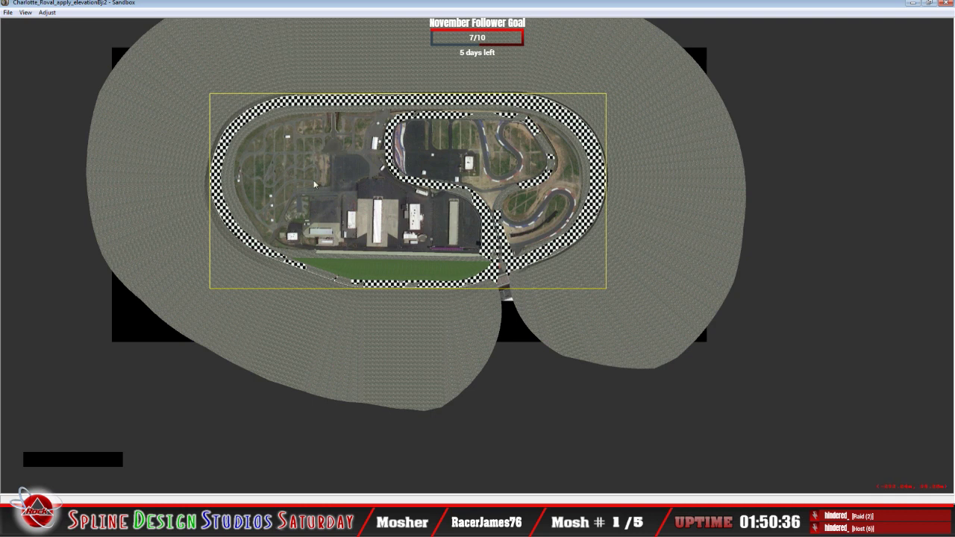
pyautogui.press('Delete')
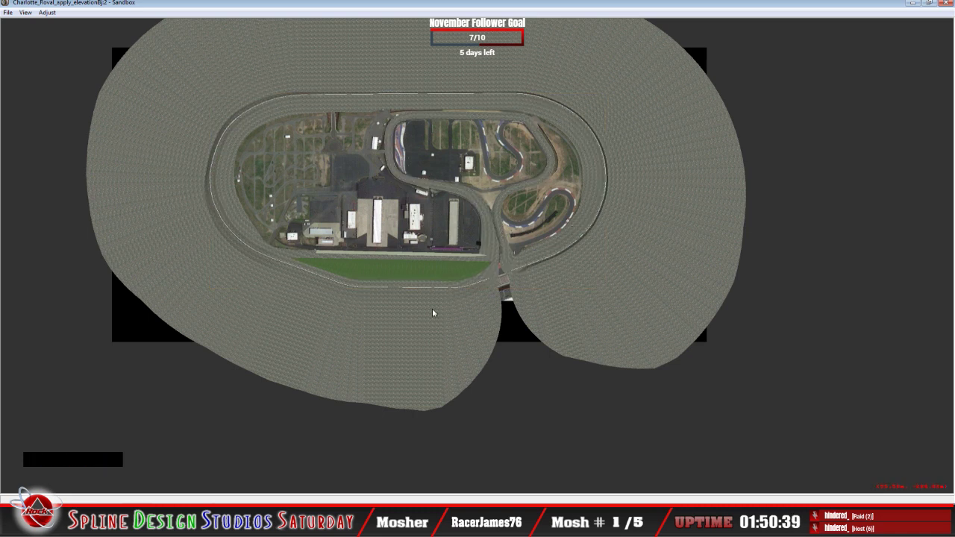
# Switch the overhead window to the view showing track segments and section lines, and frame the pit lane's end beside the grass
pyautogui.click(334, 495)
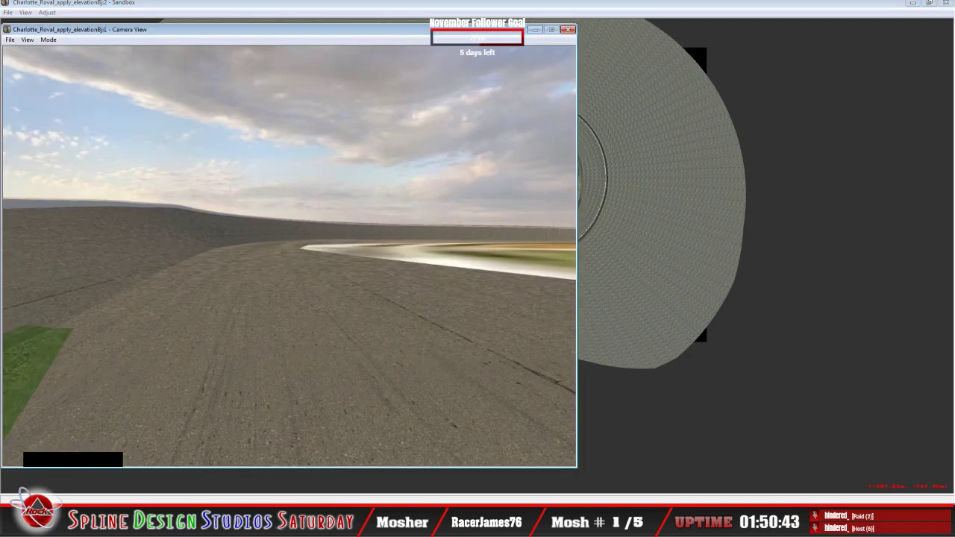
pyautogui.click(322, 495)
pyautogui.click(107, 32)
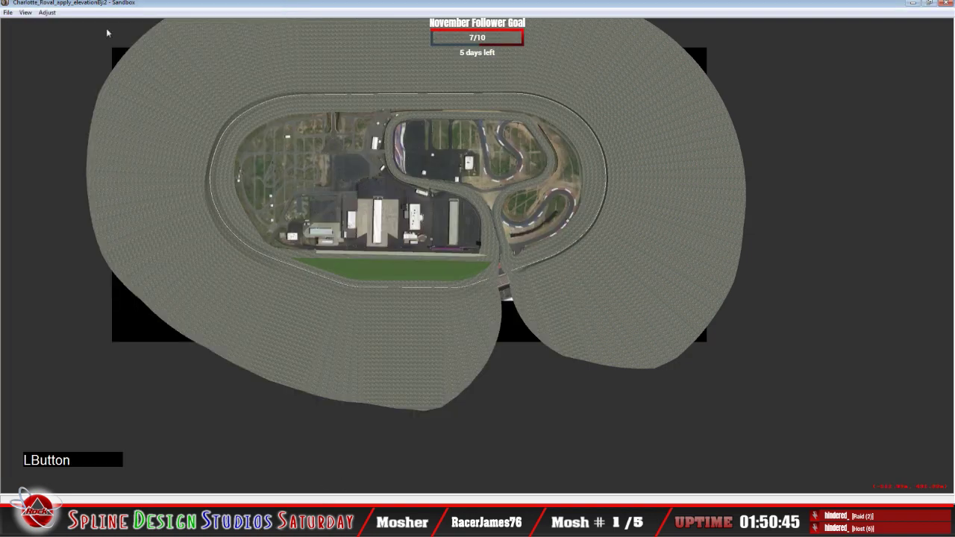
pyautogui.click(26, 13)
pyautogui.click(67, 121)
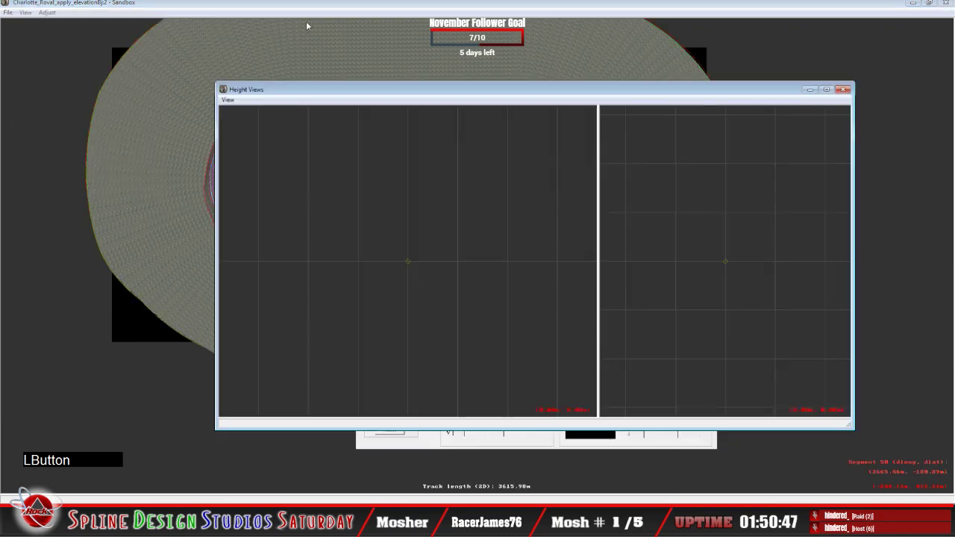
pyautogui.press('z')
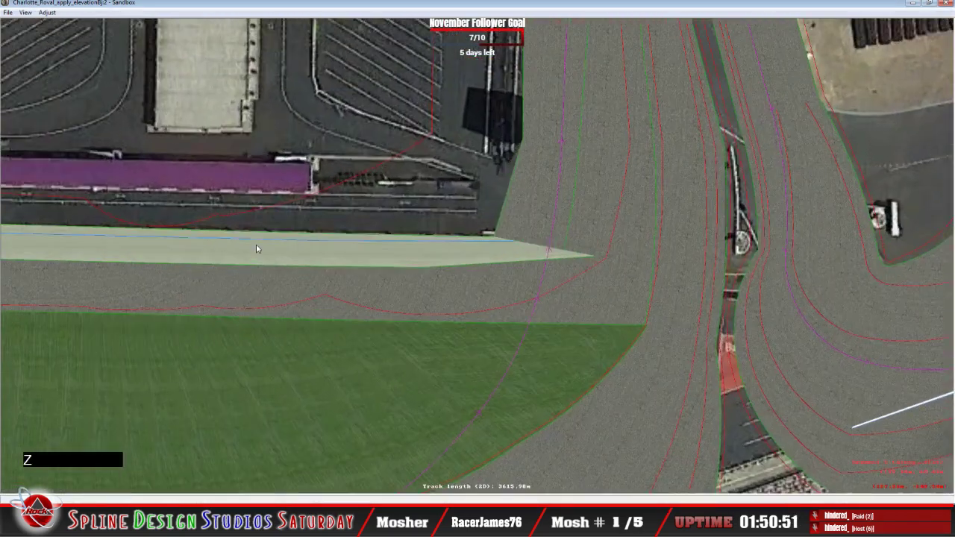
pyautogui.press('c')
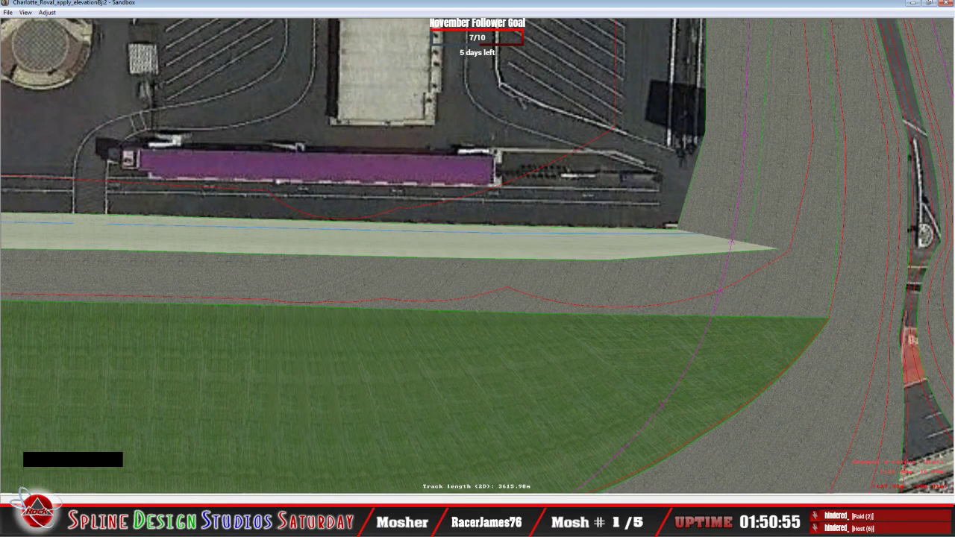
# Enter Slew Mode in the 3D camera view and fly past the grass tip to inspect the banked turn
pyautogui.click(334, 497)
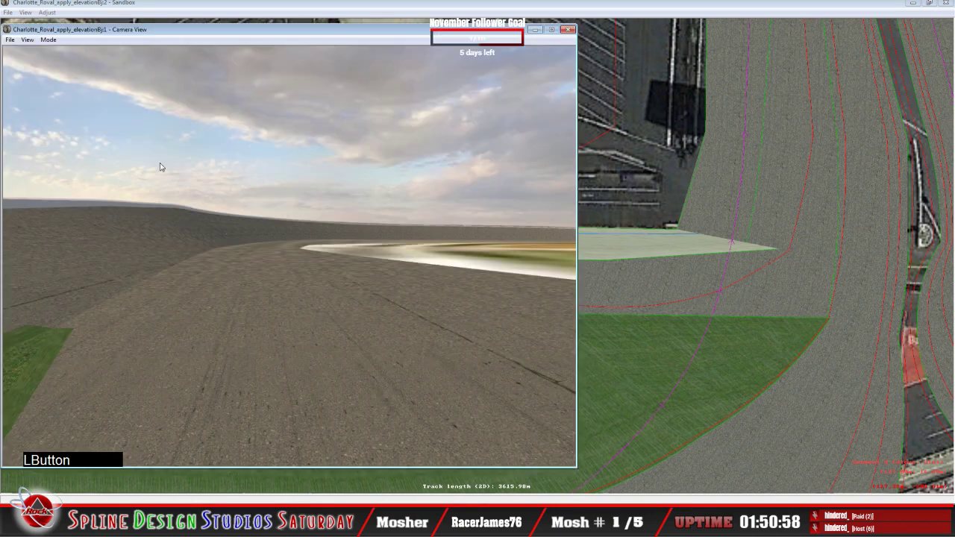
pyautogui.click(47, 40)
pyautogui.click(72, 62)
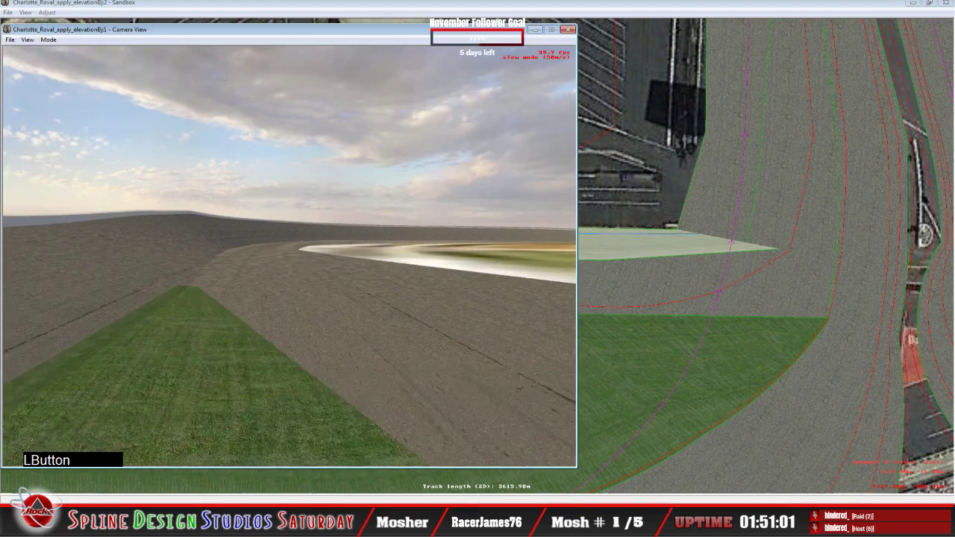
pyautogui.moveTo(290, 256); pyautogui.dragTo(289, 256, button='right')
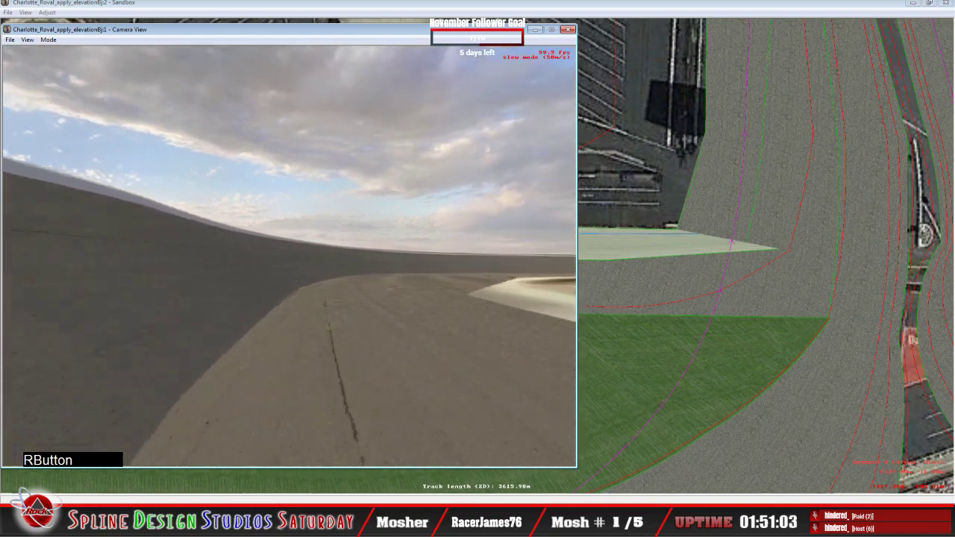
pyautogui.moveTo(290, 256); pyautogui.dragTo(289, 255)
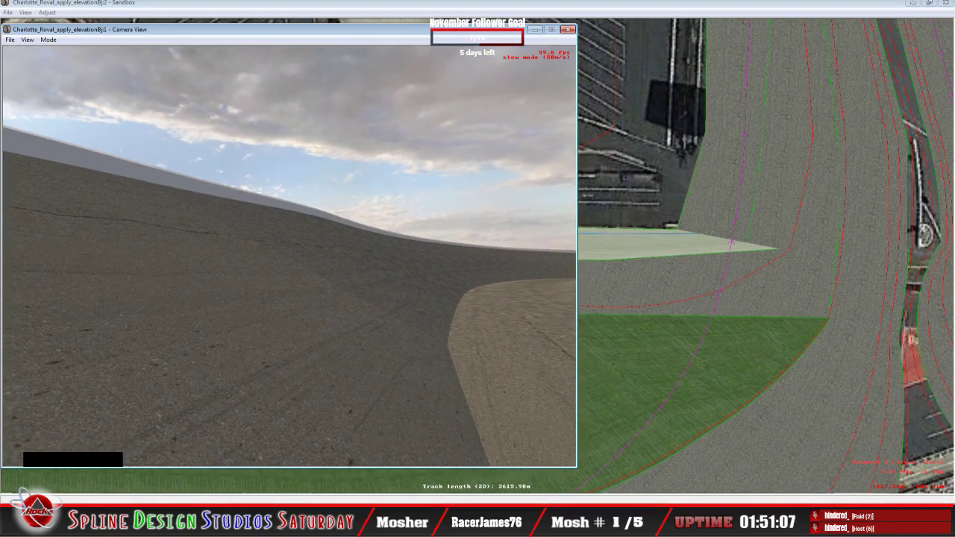
pyautogui.moveTo(289, 256); pyautogui.dragTo(289, 256, button='right')
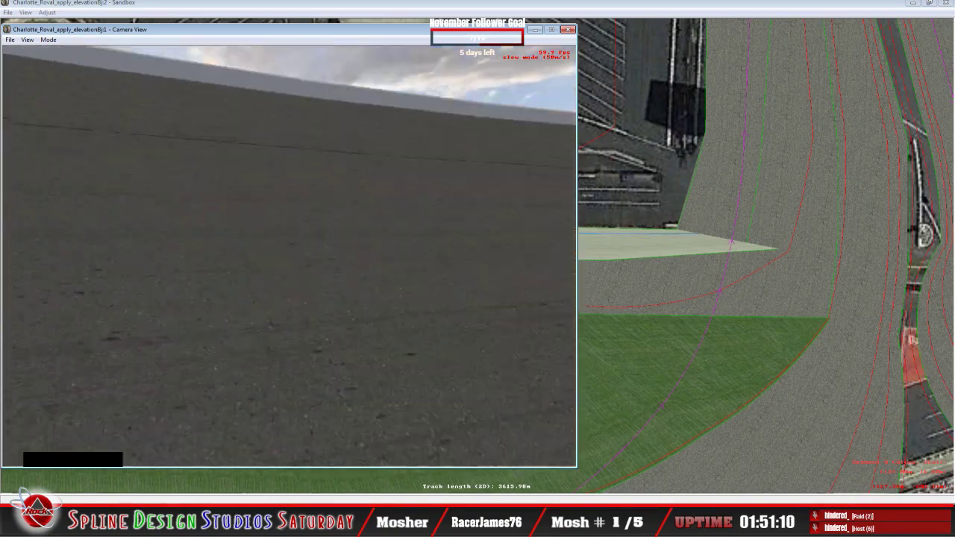
pyautogui.moveTo(290, 256); pyautogui.dragTo(289, 256)
pyautogui.moveTo(290, 256); pyautogui.dragTo(290, 256, button='right')
pyautogui.moveTo(290, 256); pyautogui.dragTo(289, 256)
pyautogui.moveTo(289, 256); pyautogui.dragTo(290, 256, button='right')
pyautogui.moveTo(289, 255); pyautogui.dragTo(290, 256)
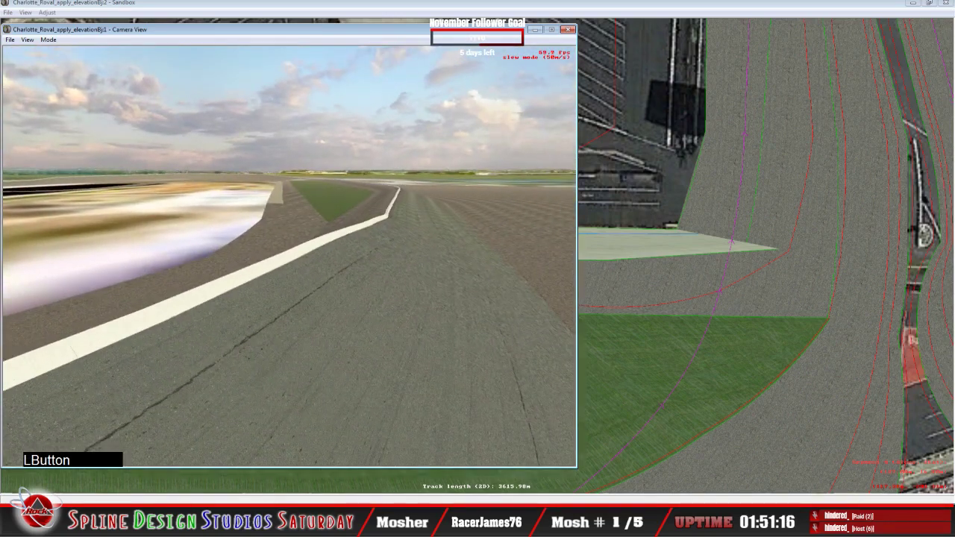
# Fly around the banked turn and examine the seam between the dark banking and the lighter apron
pyautogui.moveTo(289, 256); pyautogui.dragTo(289, 256, button='right')
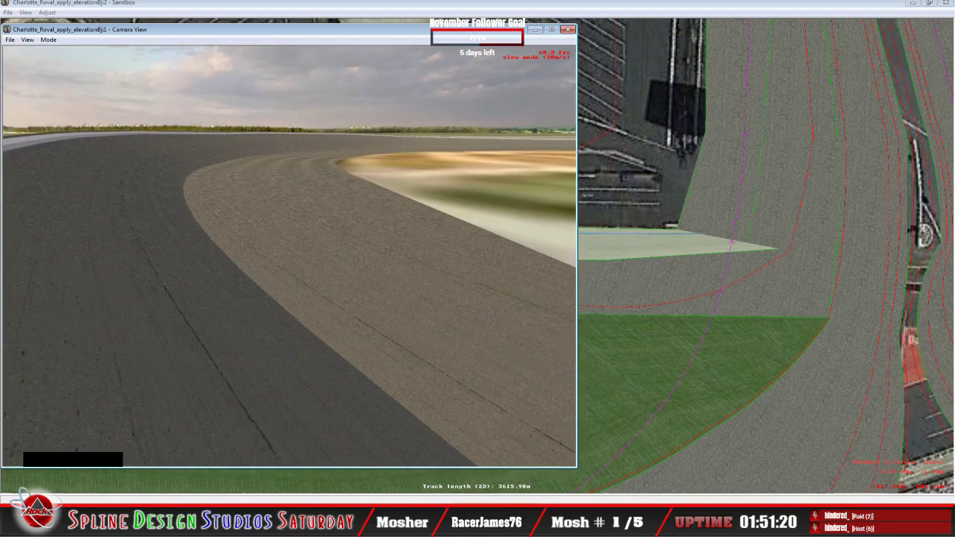
pyautogui.moveTo(289, 256); pyautogui.dragTo(290, 256, button='right')
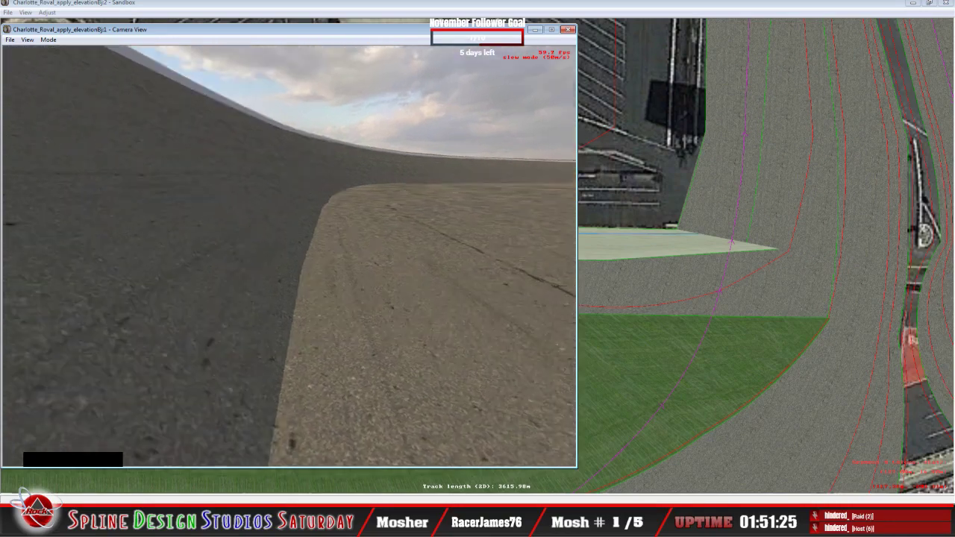
pyautogui.moveTo(290, 256); pyautogui.dragTo(290, 256, button='right')
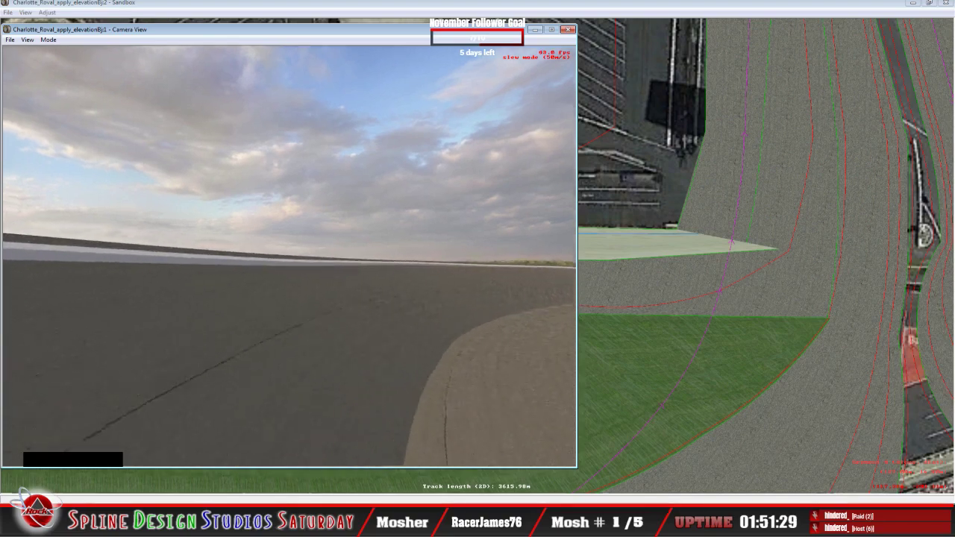
pyautogui.moveTo(289, 256); pyautogui.dragTo(289, 256)
pyautogui.moveTo(290, 256); pyautogui.dragTo(290, 255, button='right')
pyautogui.moveTo(289, 256); pyautogui.dragTo(290, 256)
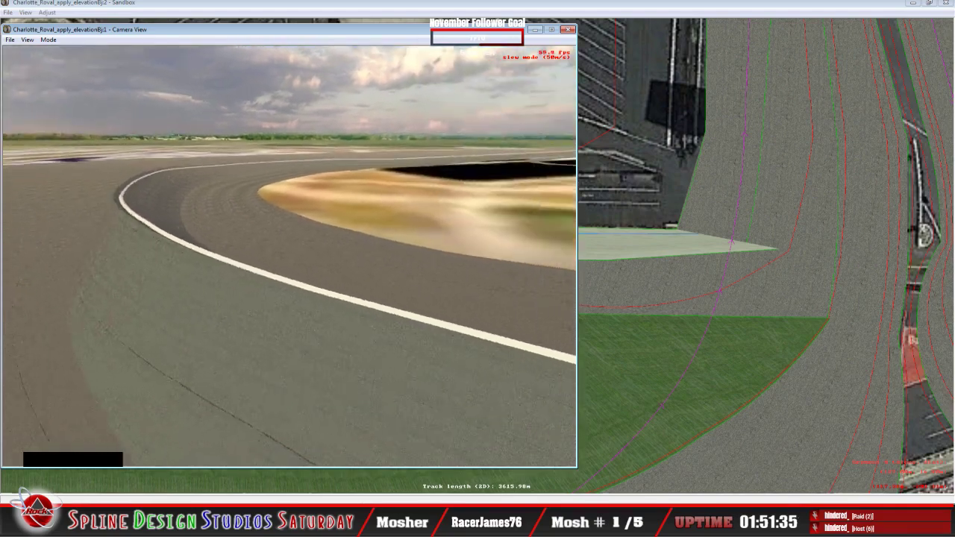
pyautogui.moveTo(290, 256); pyautogui.dragTo(290, 256, button='right')
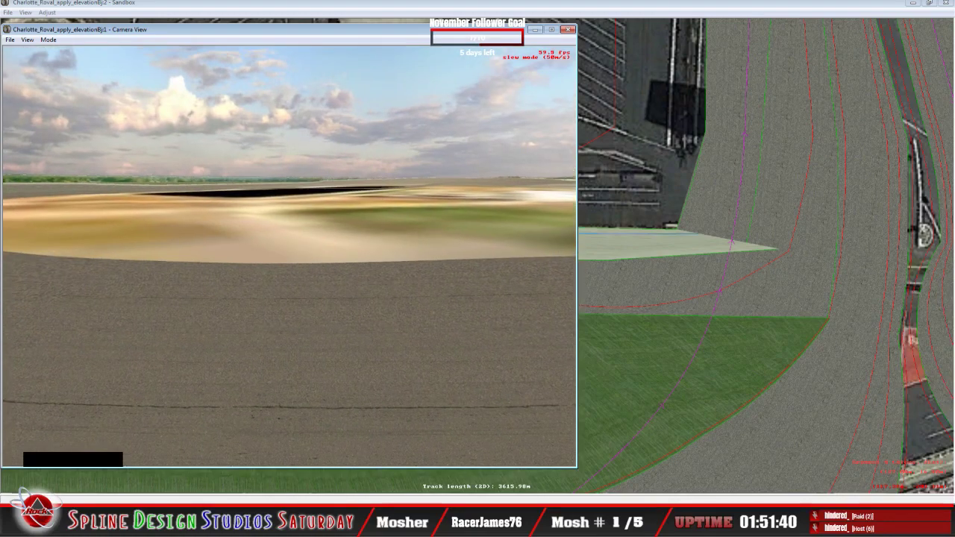
pyautogui.moveTo(290, 256); pyautogui.dragTo(290, 256, button='right')
# Fly forward through the 3D view along the edge of the grass strip, inspecting the track surface beside it
pyautogui.press('Up')
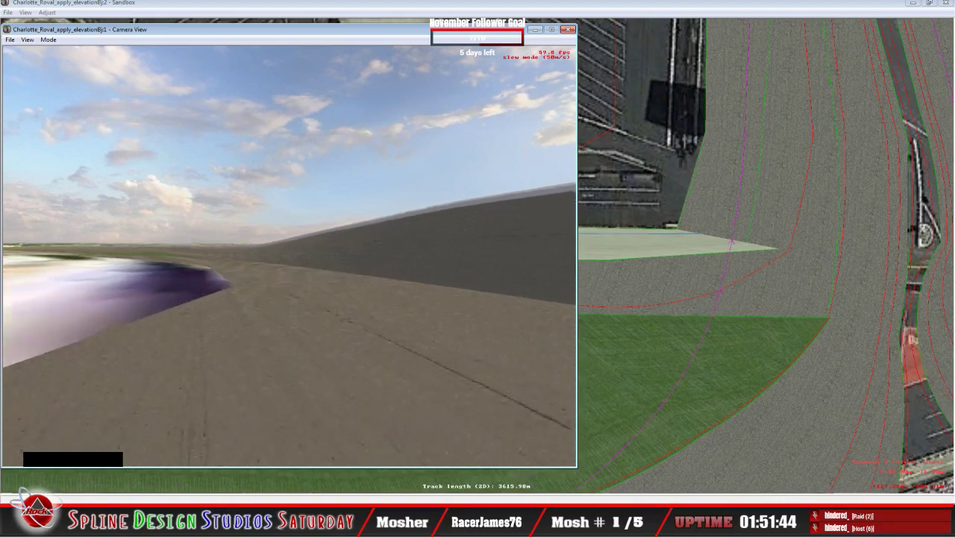
pyautogui.press('Up')
pyautogui.press('Left')
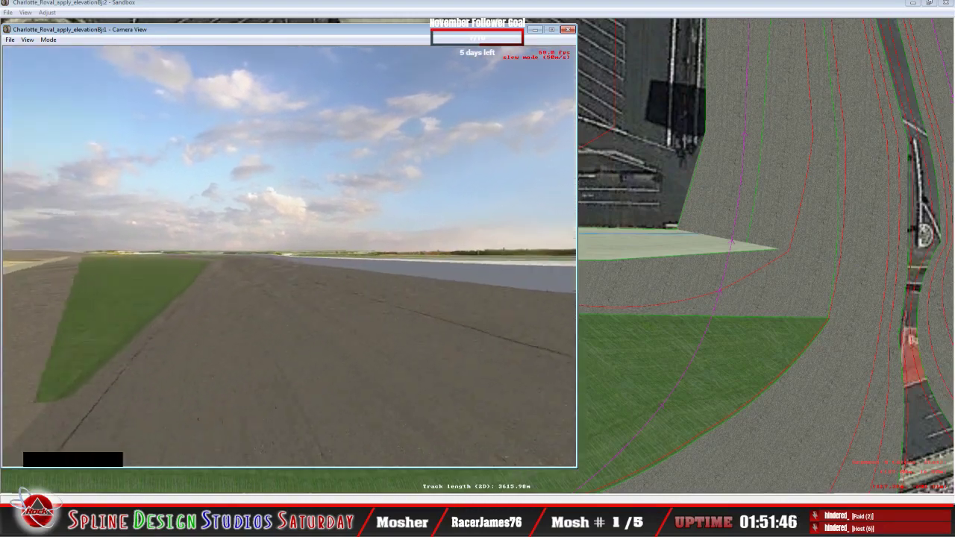
pyautogui.press('Up')
pyautogui.press('Left')
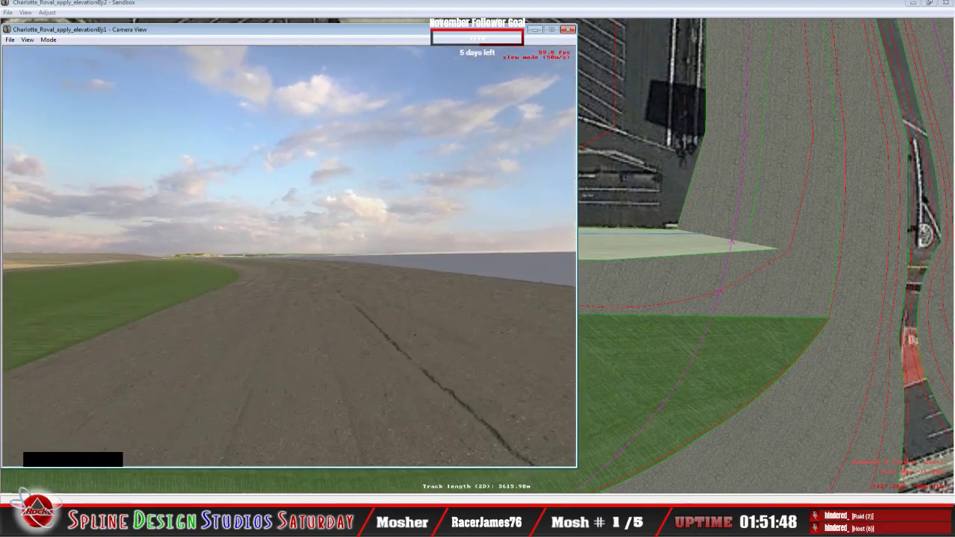
pyautogui.press('Up')
pyautogui.press('Left')
pyautogui.press('Up')
pyautogui.press('Left')
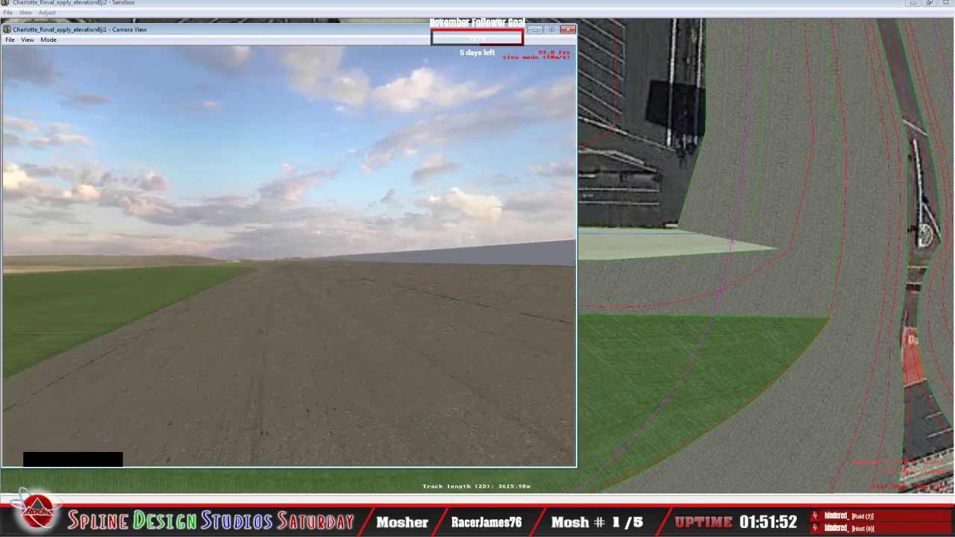
pyautogui.press('Up')
pyautogui.press('Left')
pyautogui.press('Up')
pyautogui.press('Left')
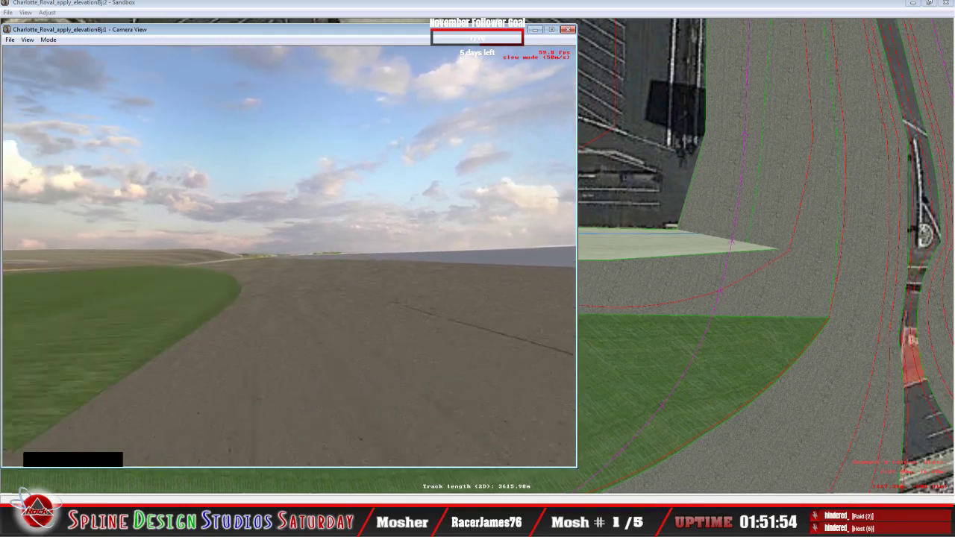
# Fly to the end of the white wall and examine the strip between the two track surfaces
pyautogui.moveTo(289, 256); pyautogui.dragTo(289, 256, button='right')
pyautogui.moveTo(290, 256); pyautogui.dragTo(289, 256)
pyautogui.moveTo(289, 256); pyautogui.dragTo(290, 256, button='right')
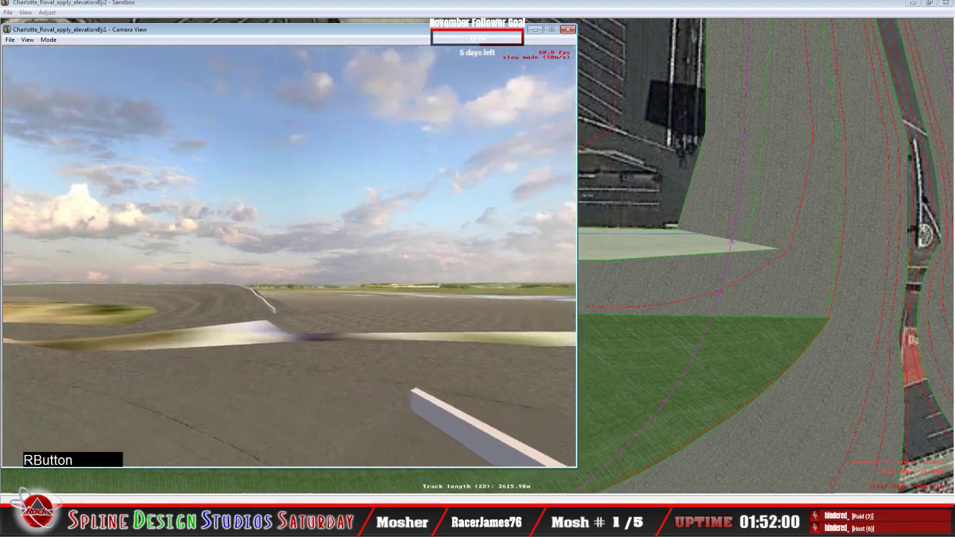
pyautogui.moveTo(290, 256); pyautogui.dragTo(290, 256)
pyautogui.moveTo(289, 256); pyautogui.dragTo(289, 256, button='right')
pyautogui.moveTo(289, 256); pyautogui.dragTo(289, 256)
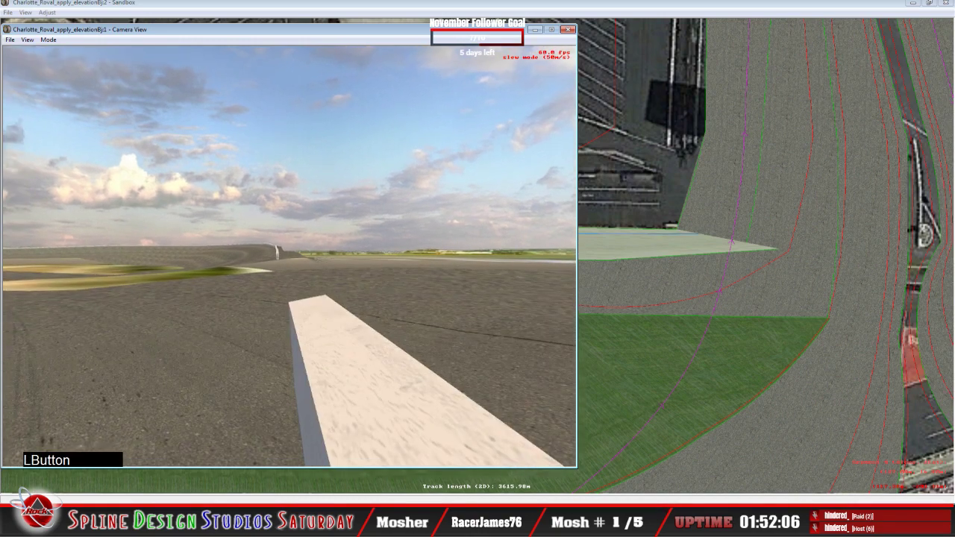
pyautogui.moveTo(289, 256); pyautogui.dragTo(290, 256, button='right')
pyautogui.moveTo(289, 256); pyautogui.dragTo(85, 252)
pyautogui.press('space')
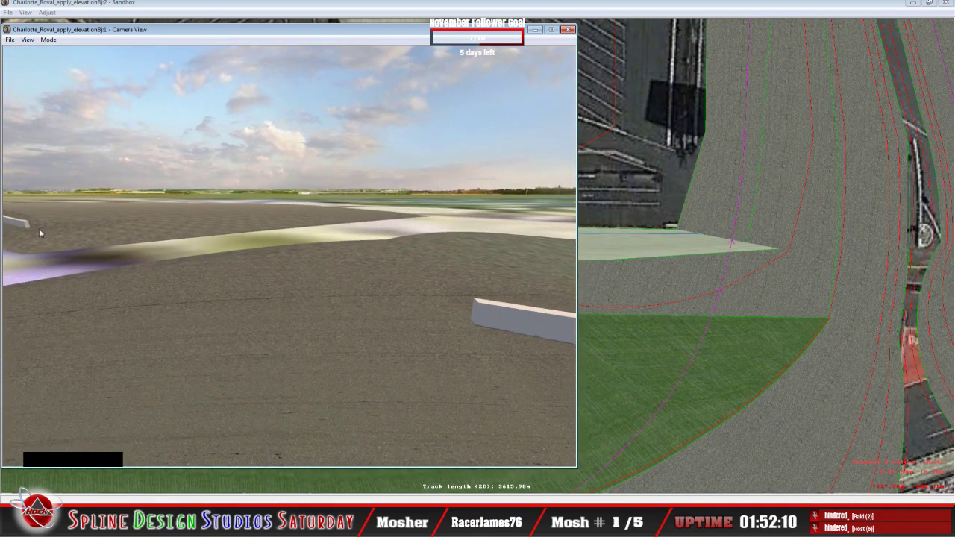
# Resume Slew Mode and inspect the strip between the track surfaces, stopping with the grass tip in the foreground
pyautogui.click(52, 42)
pyautogui.click(75, 65)
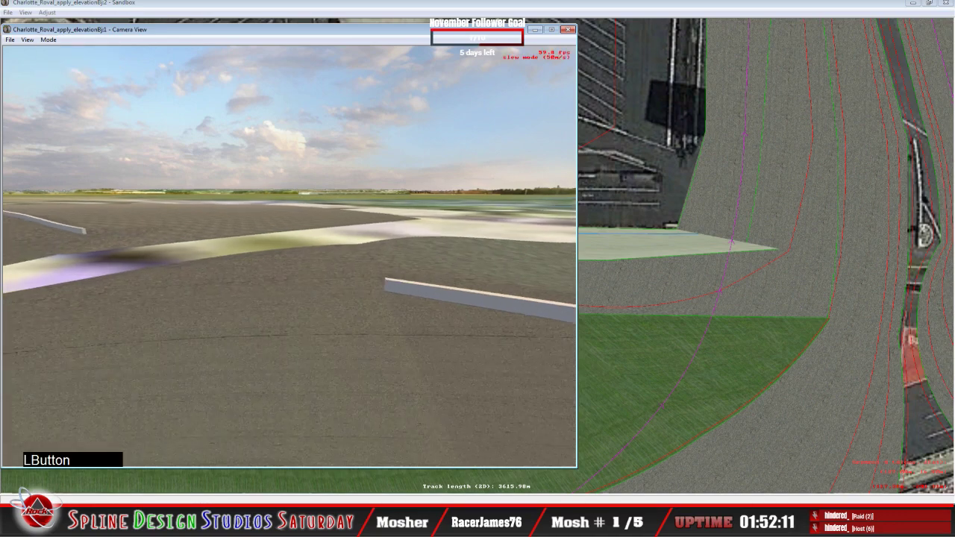
pyautogui.press('space')
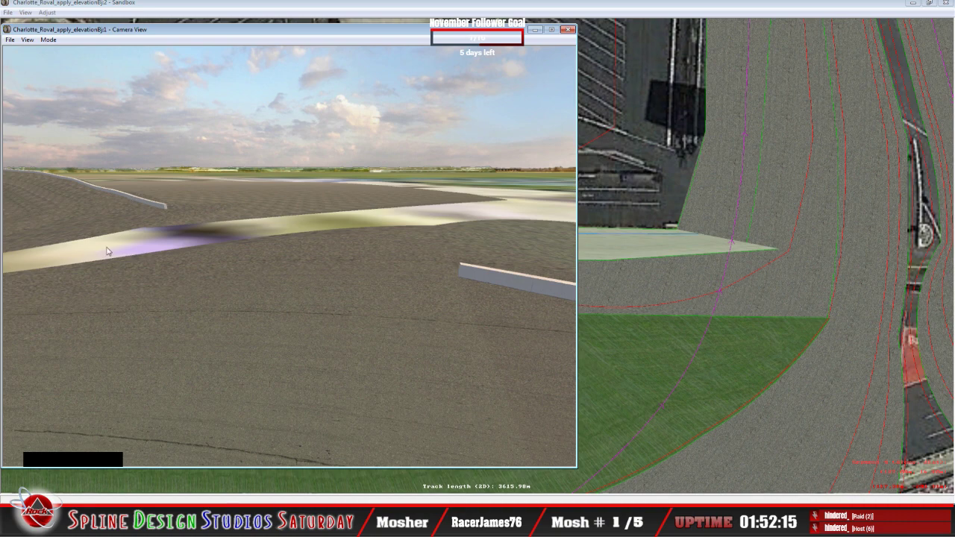
pyautogui.click(56, 42)
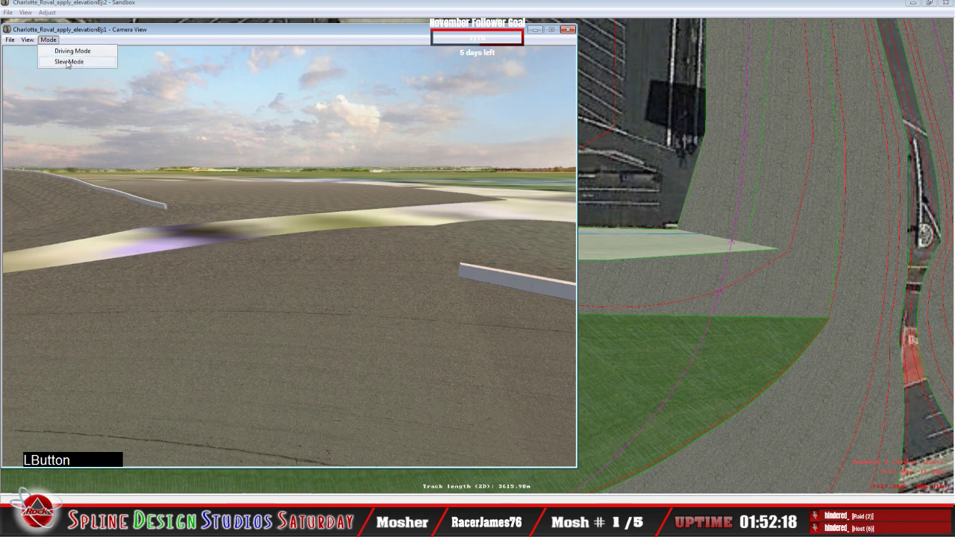
pyautogui.click(68, 63)
pyautogui.moveTo(290, 256); pyautogui.dragTo(209, 256, button='right')
pyautogui.moveTo(351, 258); pyautogui.dragTo(246, 288, button='right')
pyautogui.press('space')
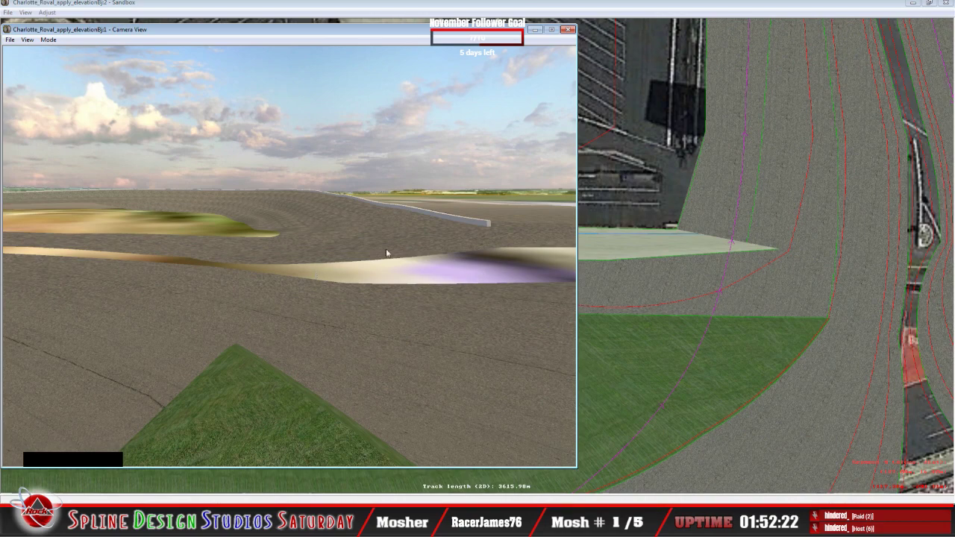
# Resume Slew Mode and view the two wall ends, stopping on the pavement between the grass tip and the wall
pyautogui.click(49, 40)
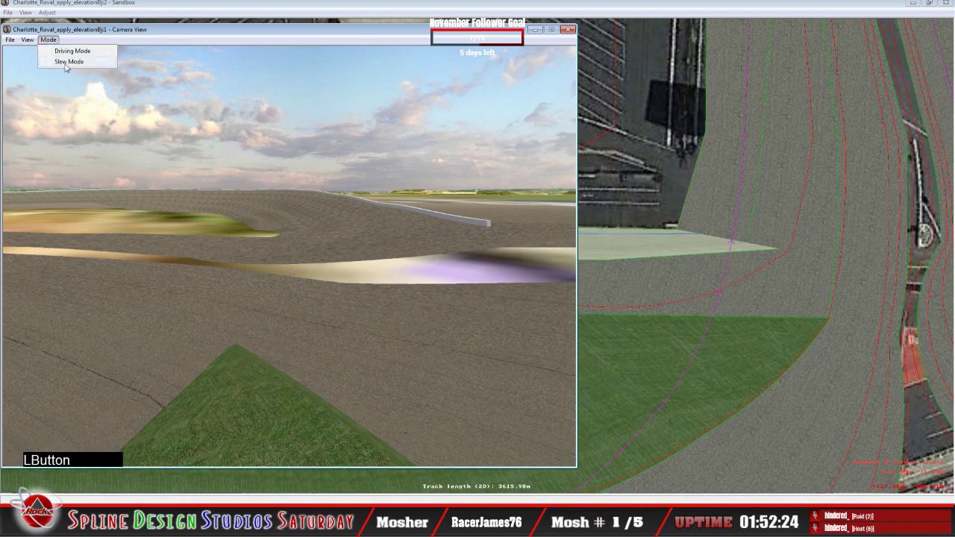
pyautogui.click(69, 62)
pyautogui.moveTo(284, 261); pyautogui.dragTo(298, 261, button='right')
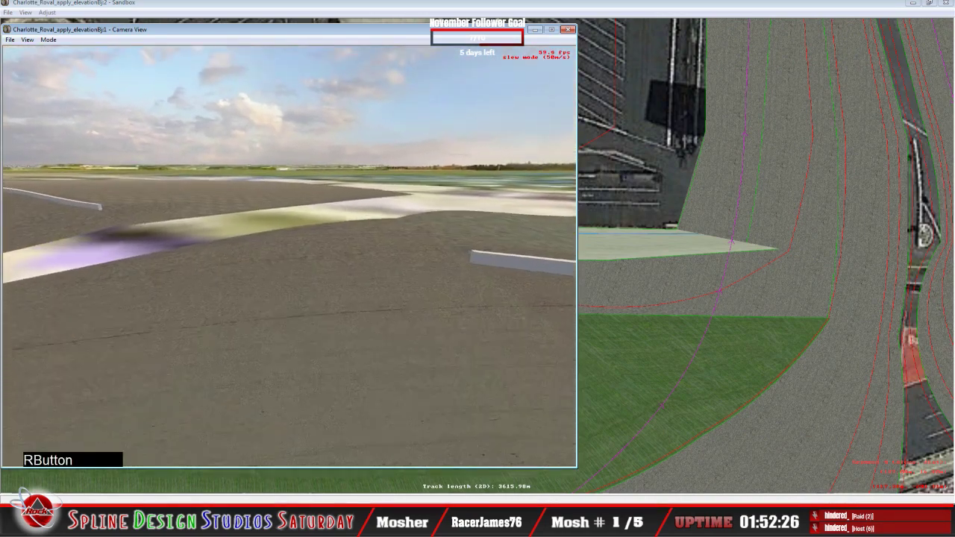
pyautogui.moveTo(289, 256); pyautogui.dragTo(321, 256)
pyautogui.moveTo(290, 255); pyautogui.dragTo(246, 246, button='right')
pyautogui.moveTo(247, 247); pyautogui.dragTo(209, 238)
pyautogui.press('space')
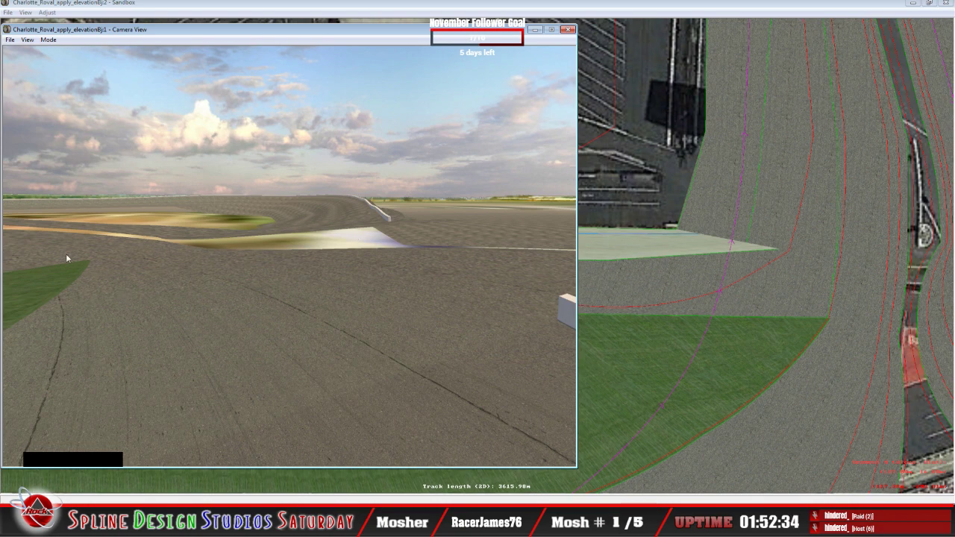
# Fly on to the next banked turn in Slew Mode and stop to examine its surface transition and outer wall
pyautogui.click(49, 40)
pyautogui.click(71, 63)
pyautogui.moveTo(70, 63); pyautogui.dragTo(70, 63, button='right')
pyautogui.moveTo(289, 256); pyautogui.dragTo(289, 256, button='right')
pyautogui.press('Up')
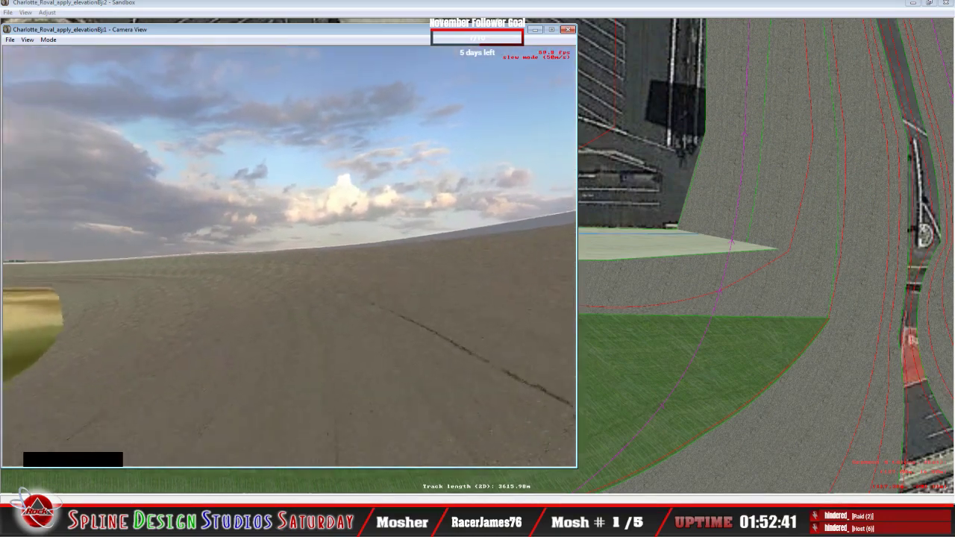
pyautogui.moveTo(290, 256); pyautogui.dragTo(180, 256, button='right')
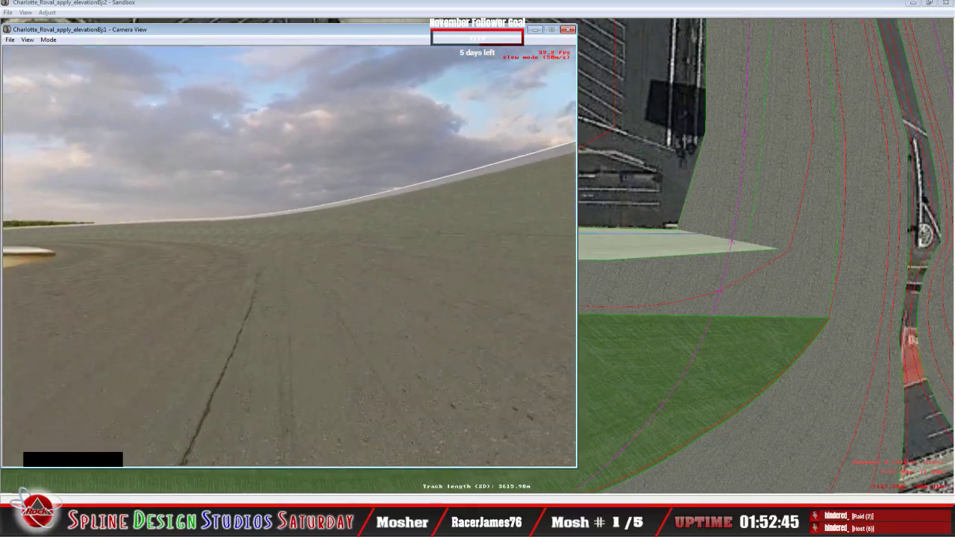
pyautogui.moveTo(290, 256)
pyautogui.mouseDown(button='right')
pyautogui.moveTo(306, 283)
pyautogui.moveTo(285, 261)
pyautogui.mouseUp(button='right')
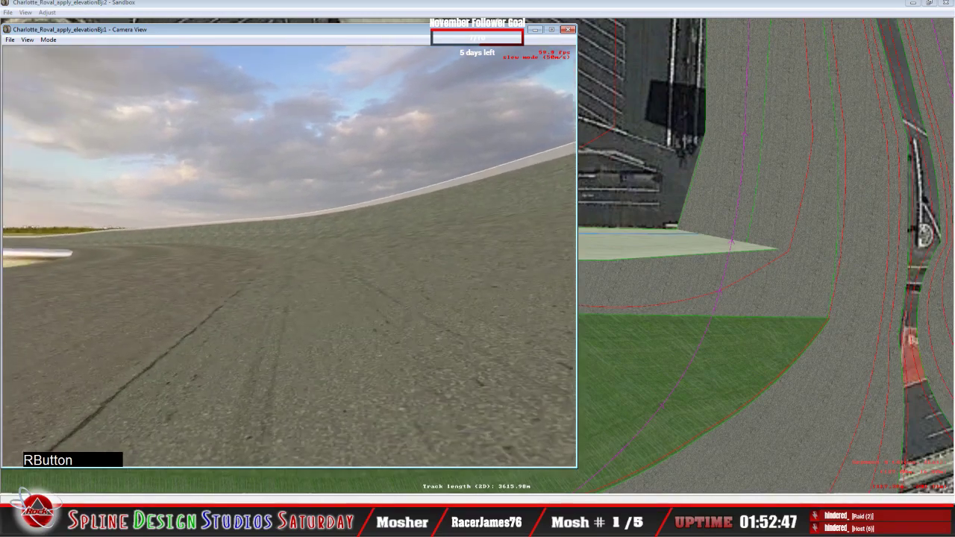
pyautogui.press('space')
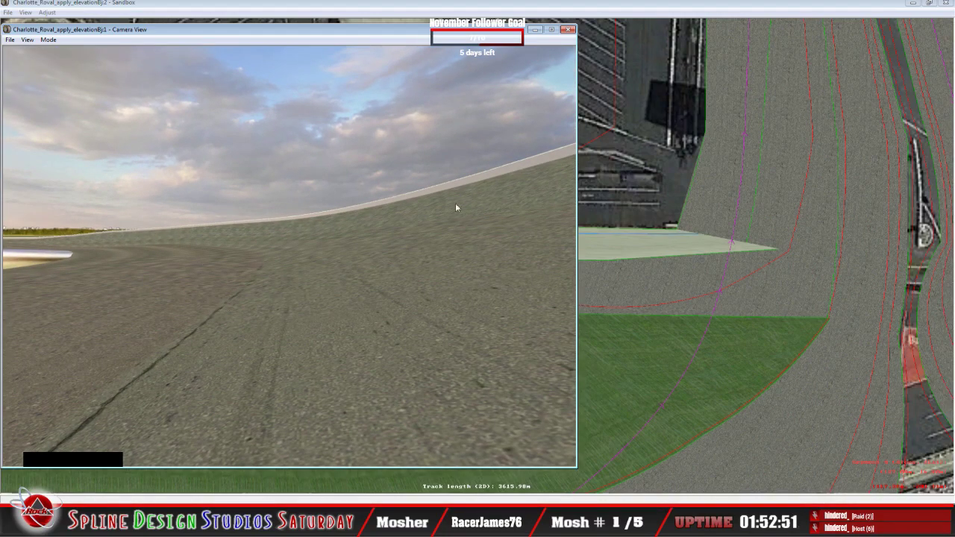
# Resume Slew Mode and fly along the banked turn, stopping to examine its exit surface and outer white wall
pyautogui.click(52, 43)
pyautogui.click(62, 63)
pyautogui.moveTo(63, 62); pyautogui.dragTo(62, 63, button='right')
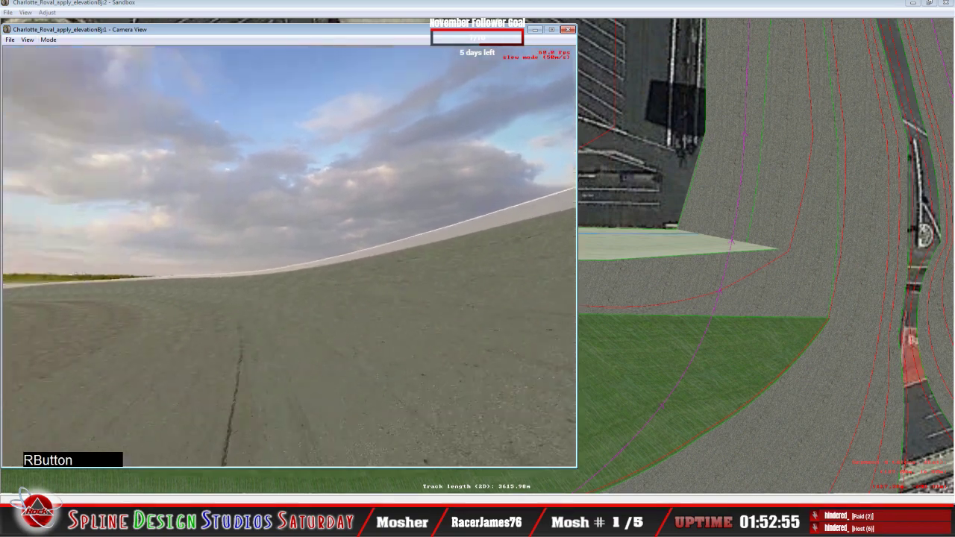
pyautogui.moveTo(289, 256); pyautogui.dragTo(288, 256, button='right')
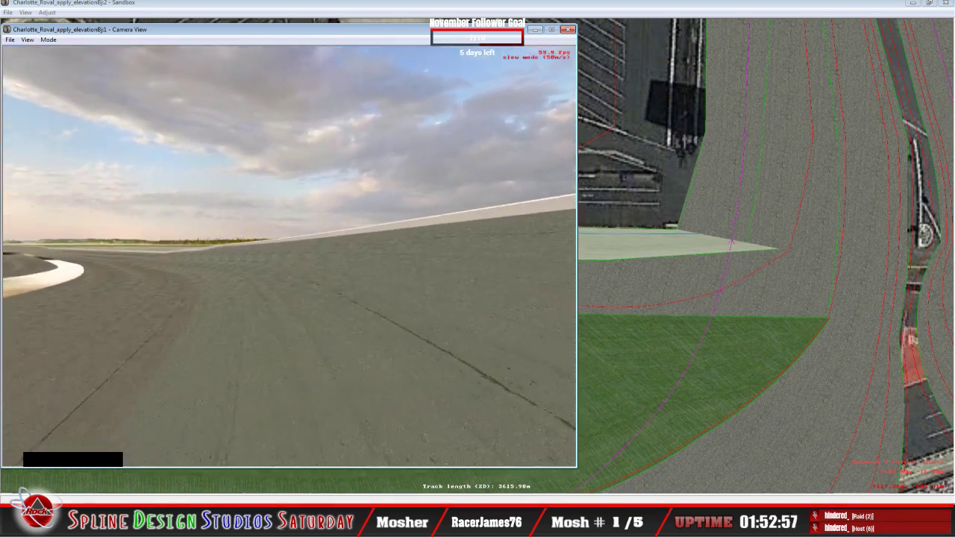
pyautogui.press('w')
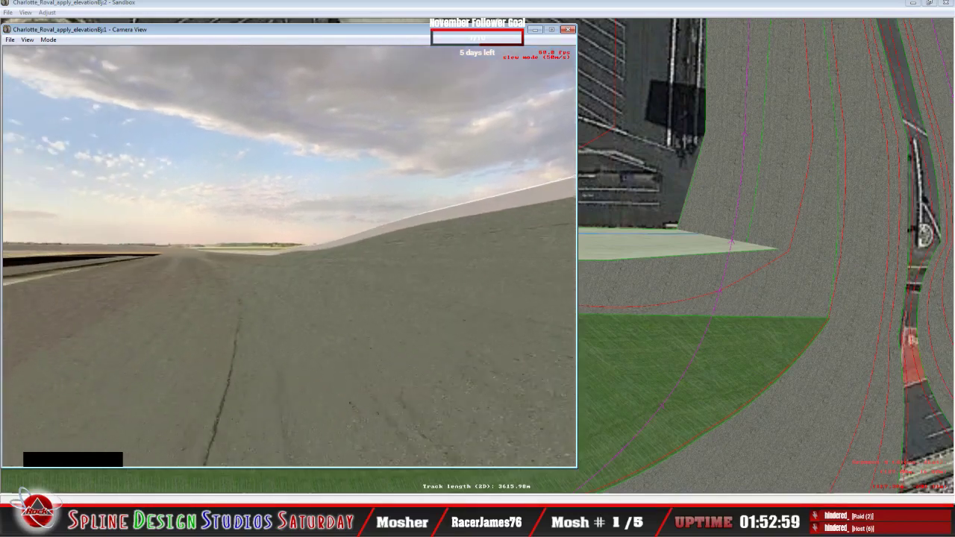
pyautogui.press('space')
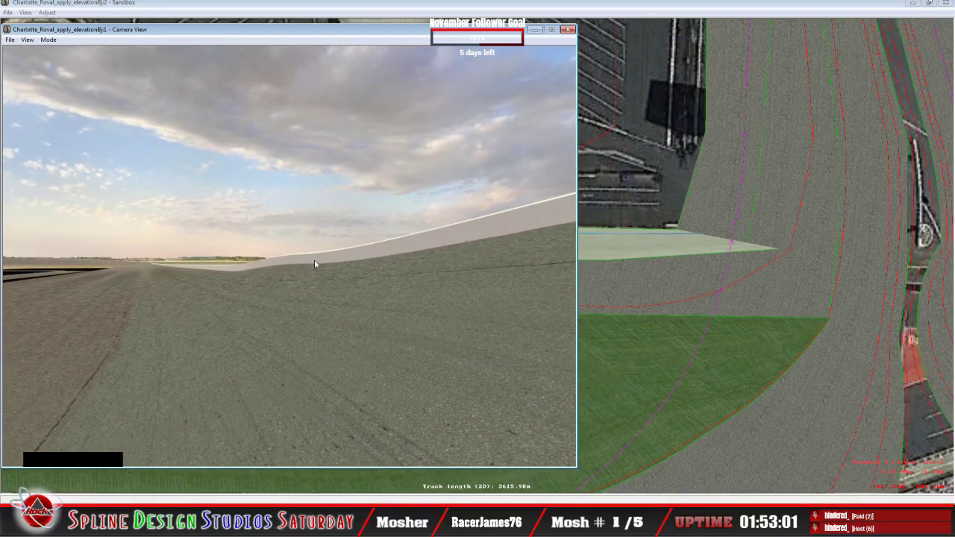
# Resume Slew Mode and follow the seam between the two pavement surfaces along the straight into the following banked turn
pyautogui.click(48, 40)
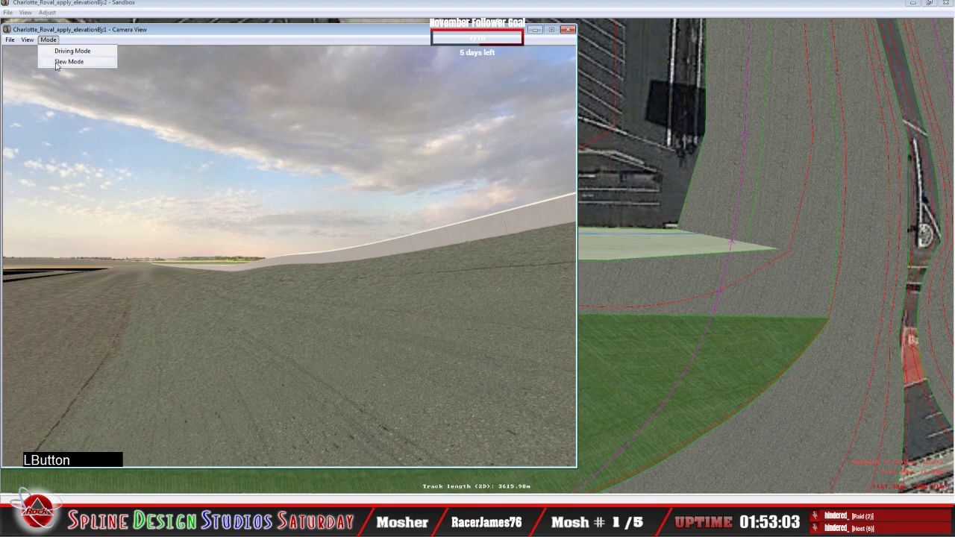
pyautogui.click(64, 62)
pyautogui.moveTo(290, 256); pyautogui.dragTo(179, 241, button='right')
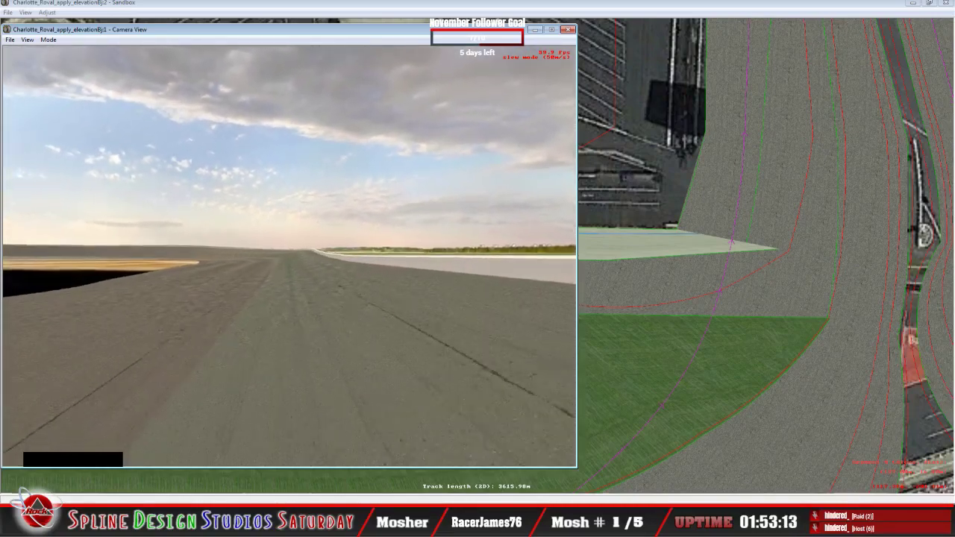
pyautogui.rightClick(290, 255)
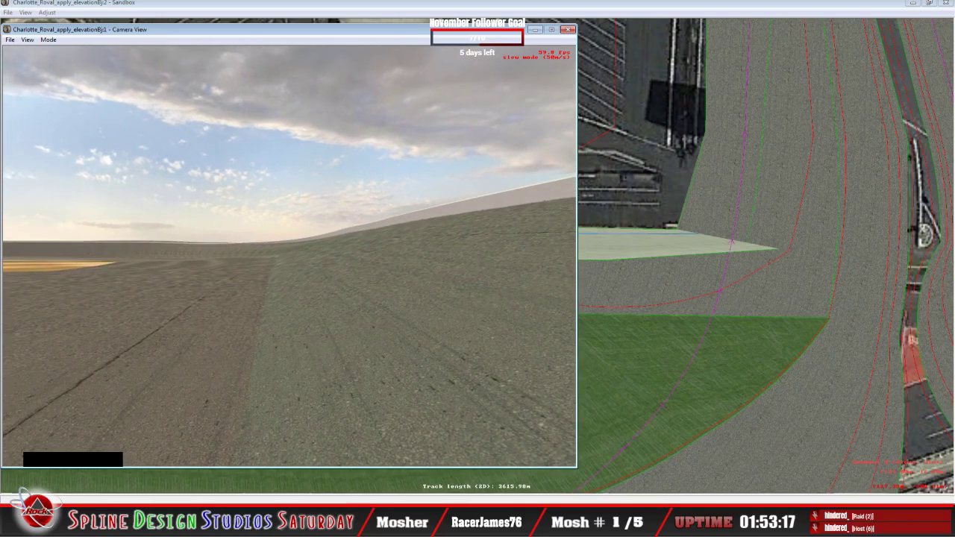
pyautogui.rightClick(290, 256)
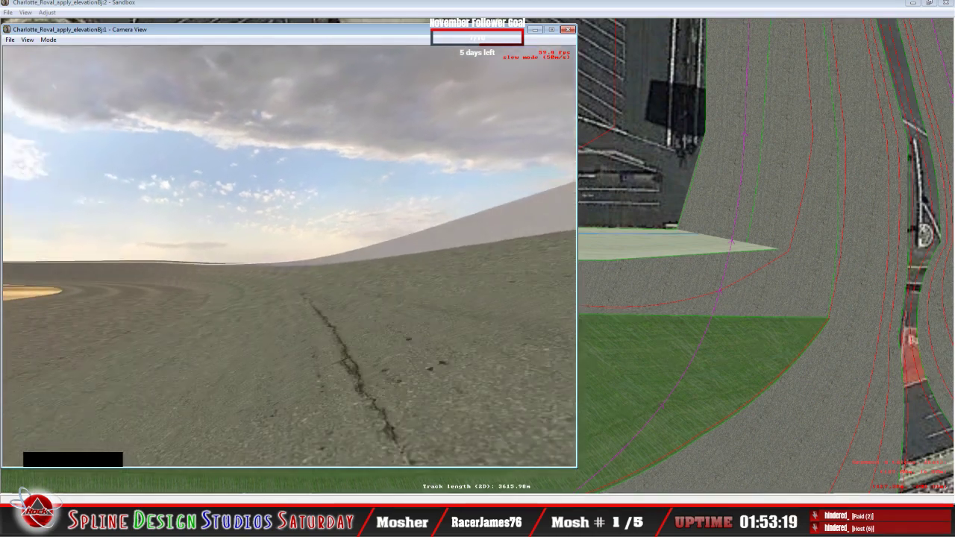
pyautogui.rightClick(290, 256)
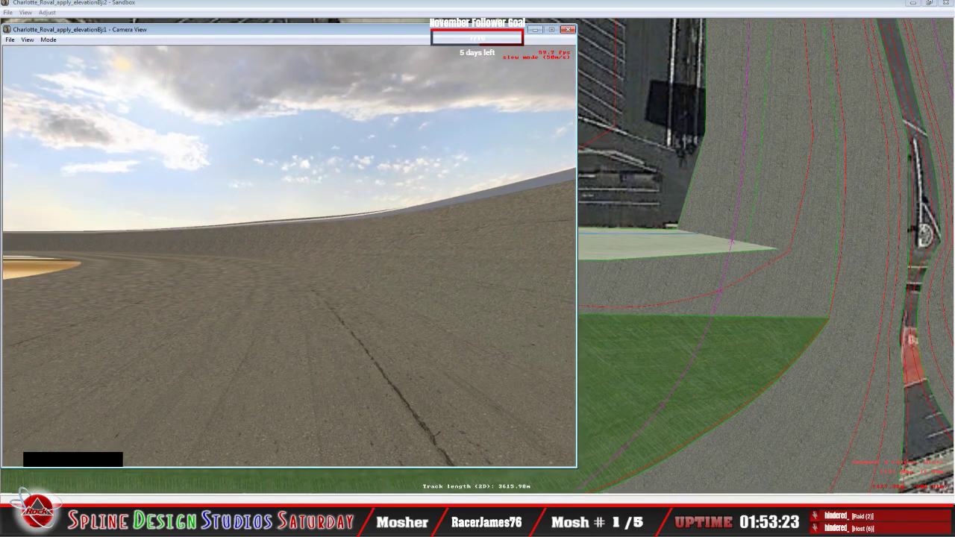
# Examine the banking of the following turn from several positions across the track, stopping with the pavement crack in the foreground
pyautogui.rightClick(290, 256)
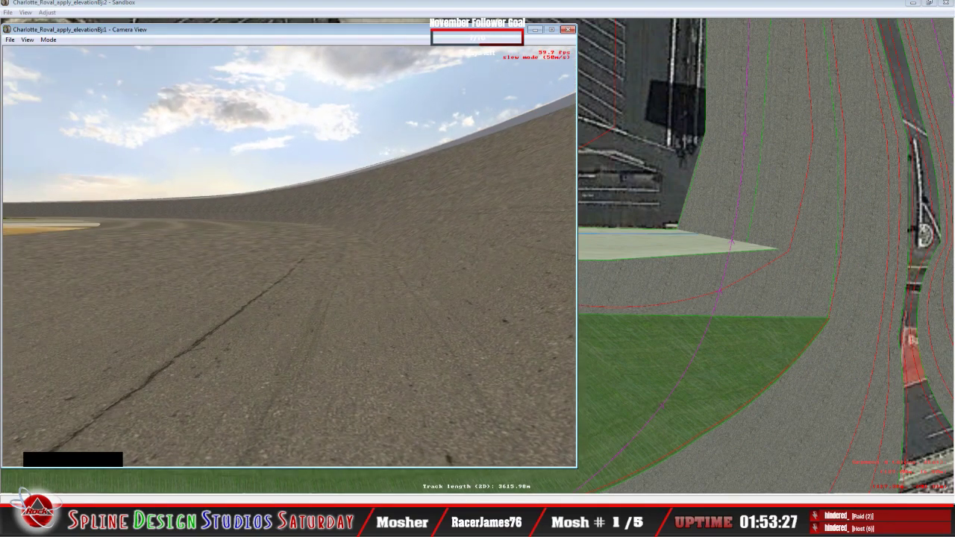
pyautogui.press('Right')
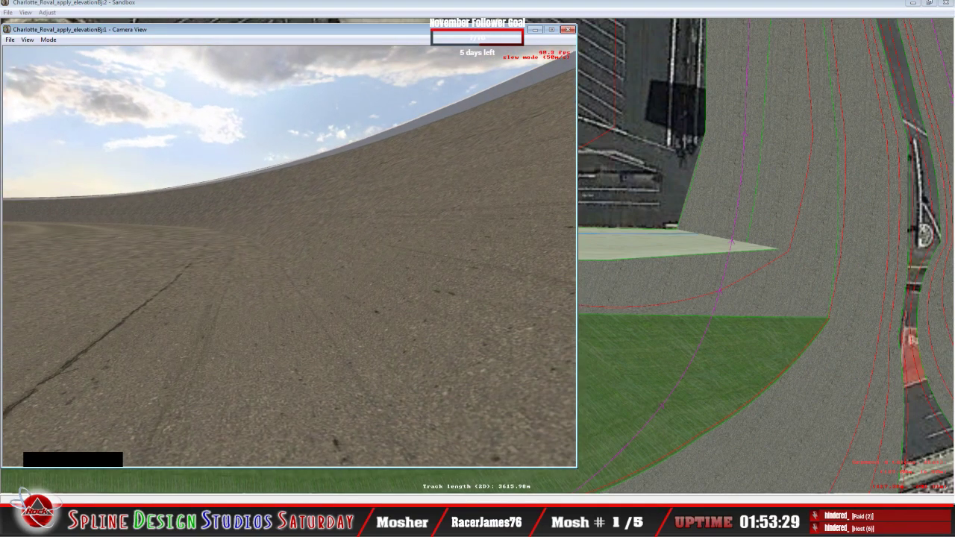
pyautogui.moveTo(290, 256); pyautogui.dragTo(224, 257)
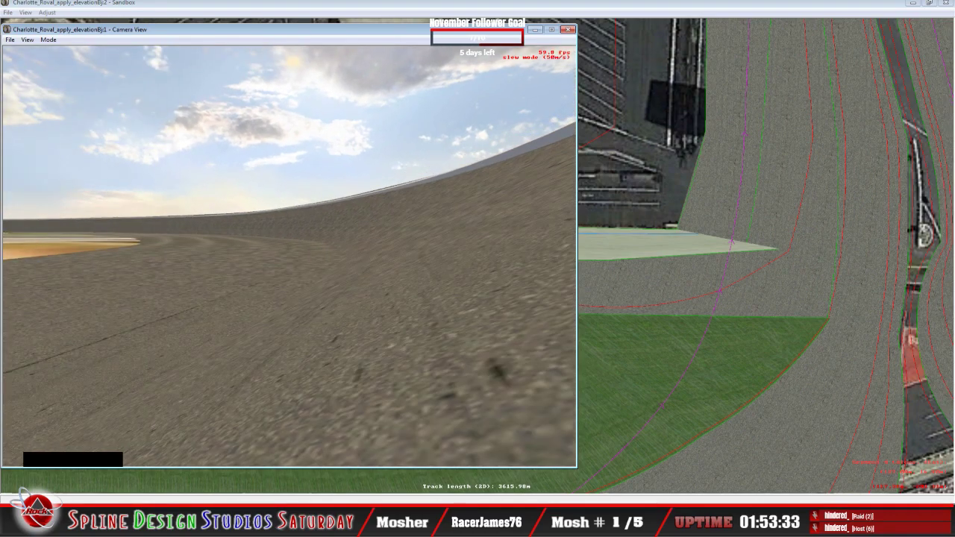
pyautogui.moveTo(290, 256); pyautogui.dragTo(290, 224, button='right')
pyautogui.moveTo(290, 224); pyautogui.dragTo(313, 238)
pyautogui.press('space')
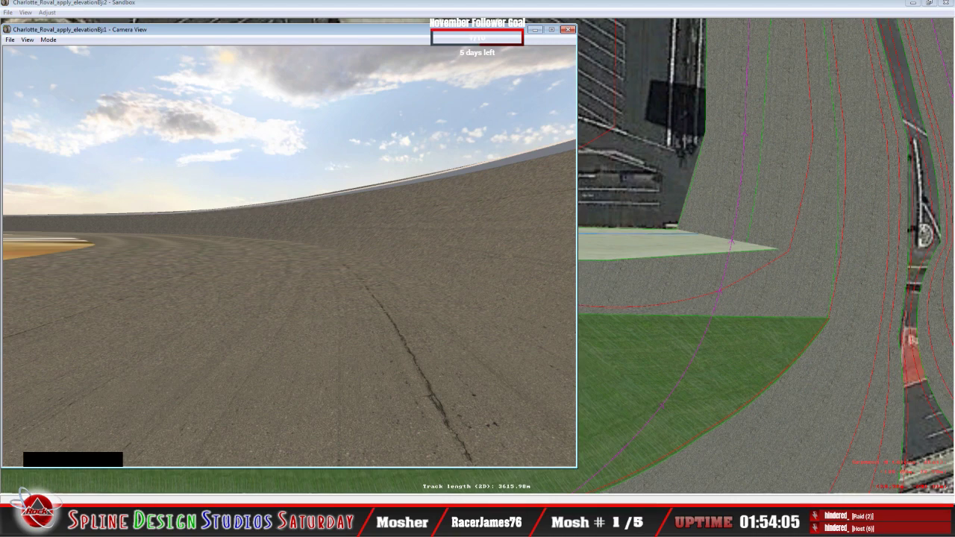
pyautogui.click(75, 522)
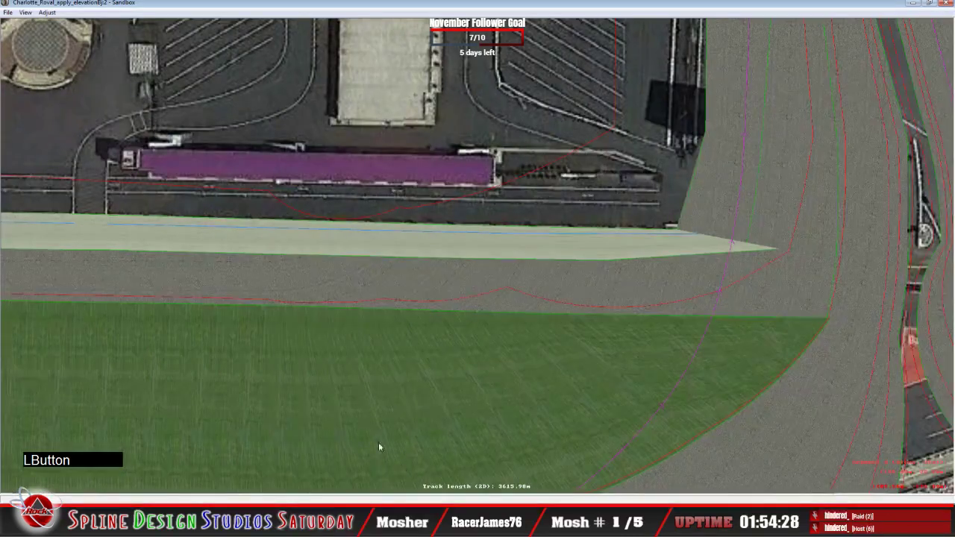
pyautogui.click(378, 444)
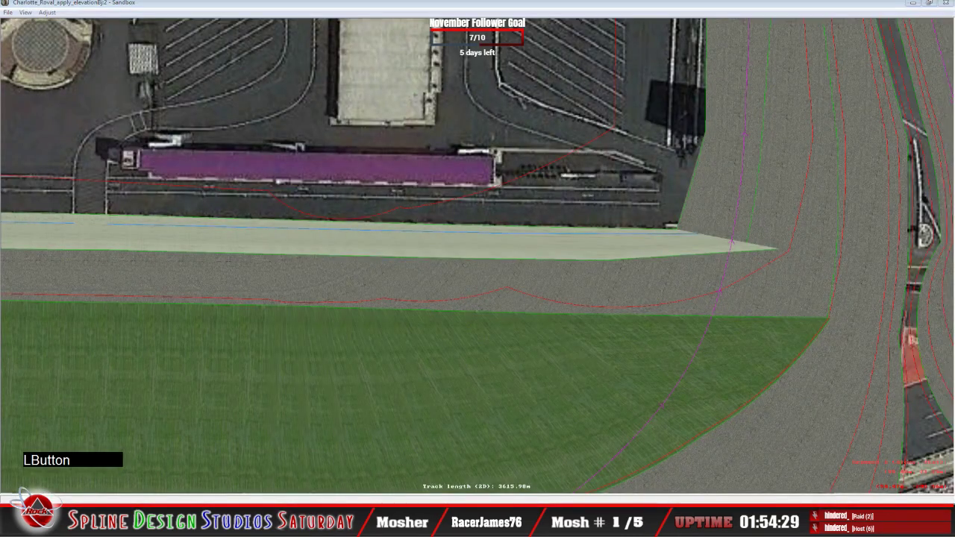
pyautogui.click(329, 449)
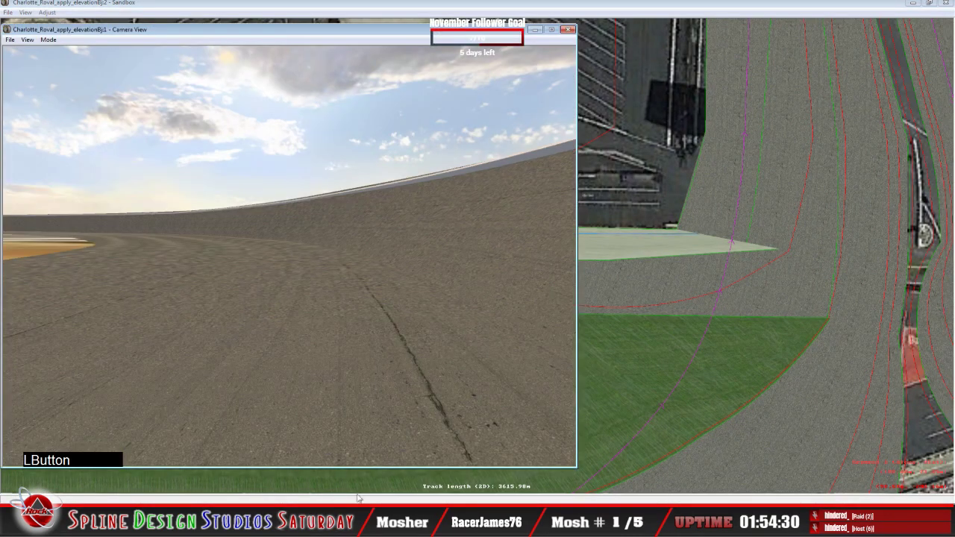
# Resume Slew Mode and fly up to the banked turn's outer wall, stopping above it to view the ground beyond
pyautogui.click(47, 40)
pyautogui.click(62, 62)
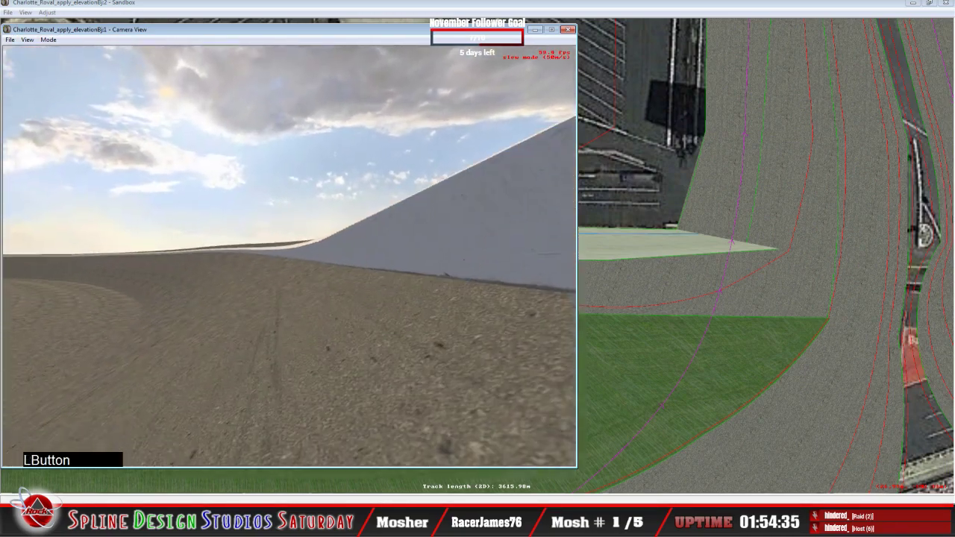
pyautogui.rightClick(289, 256)
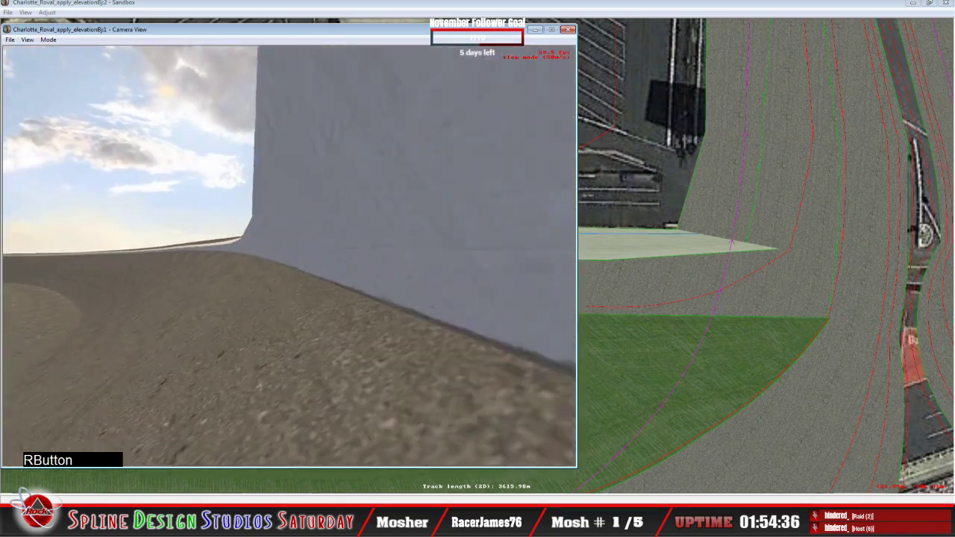
pyautogui.click(290, 256)
pyautogui.click(290, 256)
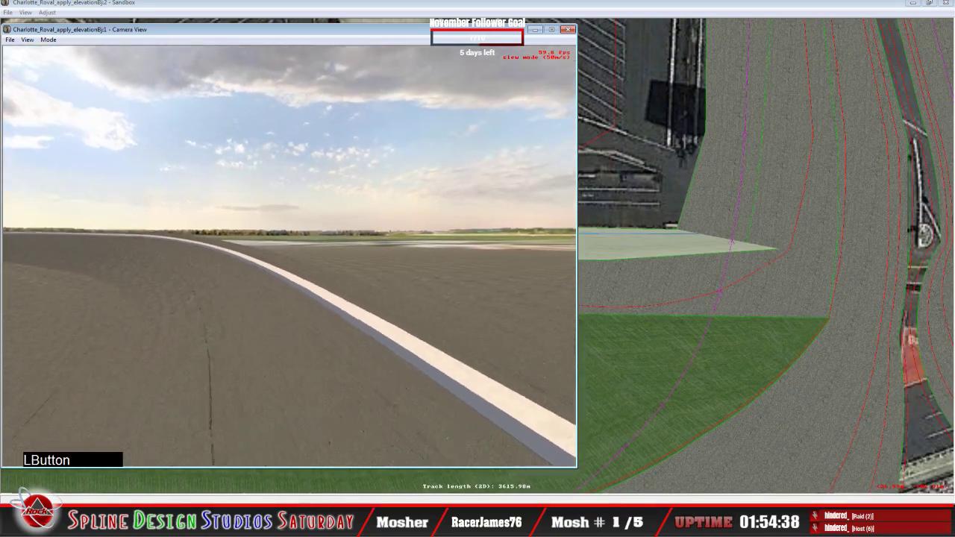
pyautogui.rightClick(290, 256)
pyautogui.press('space')
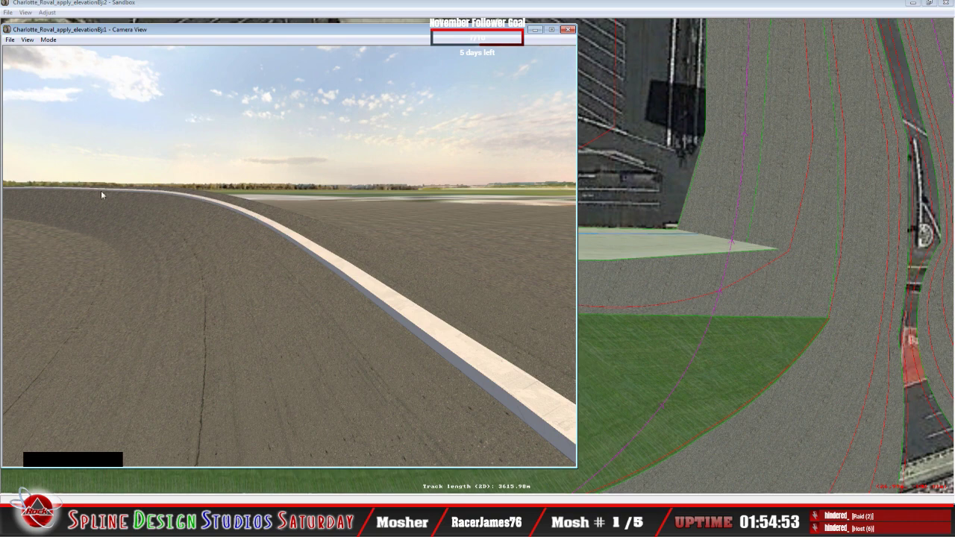
# Return to the banked turn in Slew Mode and inspect its racing surface and the underside of the banking
pyautogui.click(48, 40)
pyautogui.click(58, 63)
pyautogui.moveTo(289, 256); pyautogui.dragTo(254, 288, button='right')
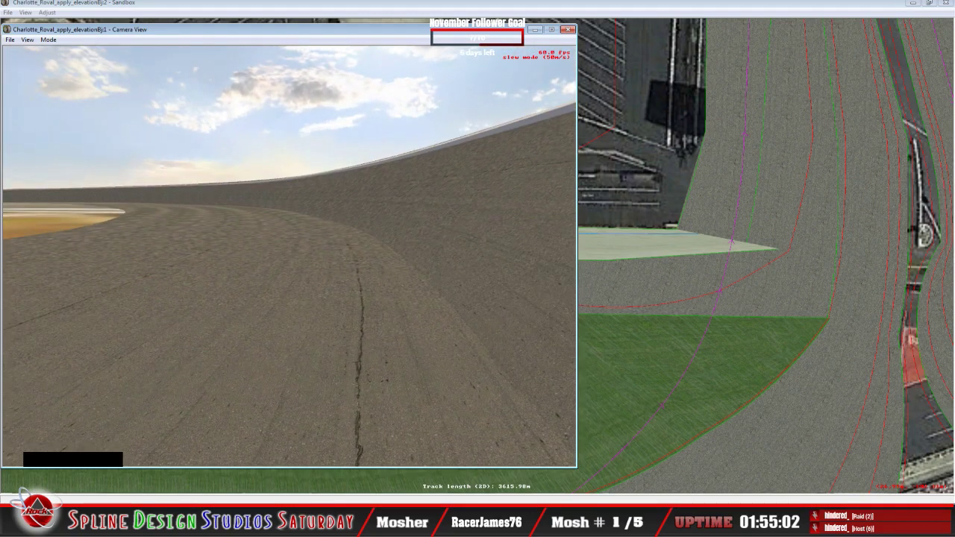
pyautogui.moveTo(290, 256); pyautogui.dragTo(336, 250)
pyautogui.moveTo(289, 256); pyautogui.dragTo(298, 276, button='right')
pyautogui.moveTo(290, 256); pyautogui.dragTo(298, 261)
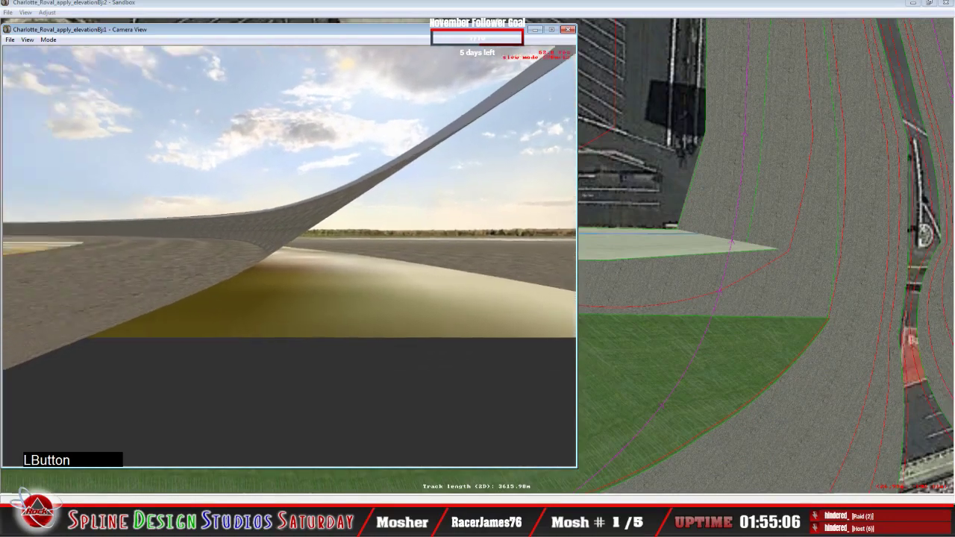
# View the banked turn in both directions and stop beside the line where the banking steepens
pyautogui.moveTo(290, 256); pyautogui.dragTo(290, 224, button='right')
pyautogui.moveTo(289, 256); pyautogui.dragTo(321, 254)
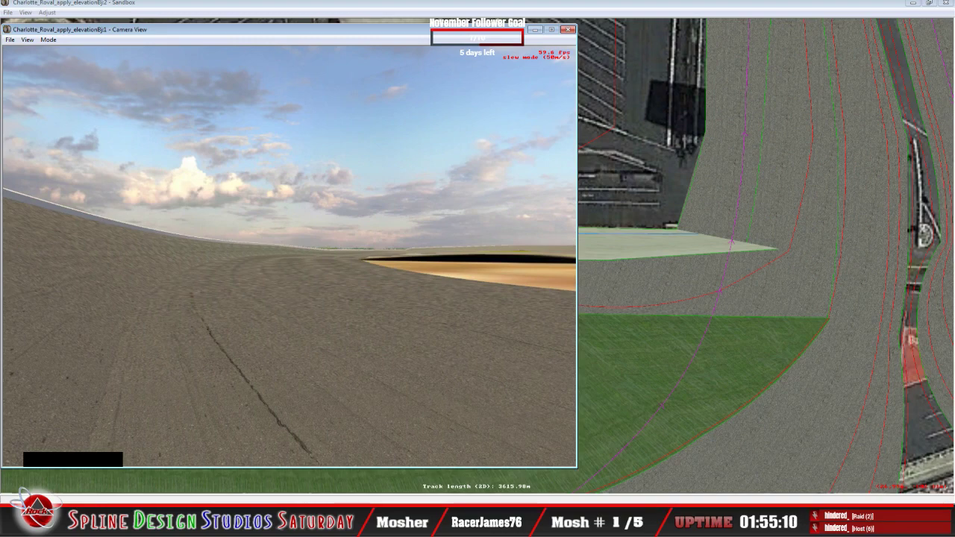
pyautogui.press('Right')
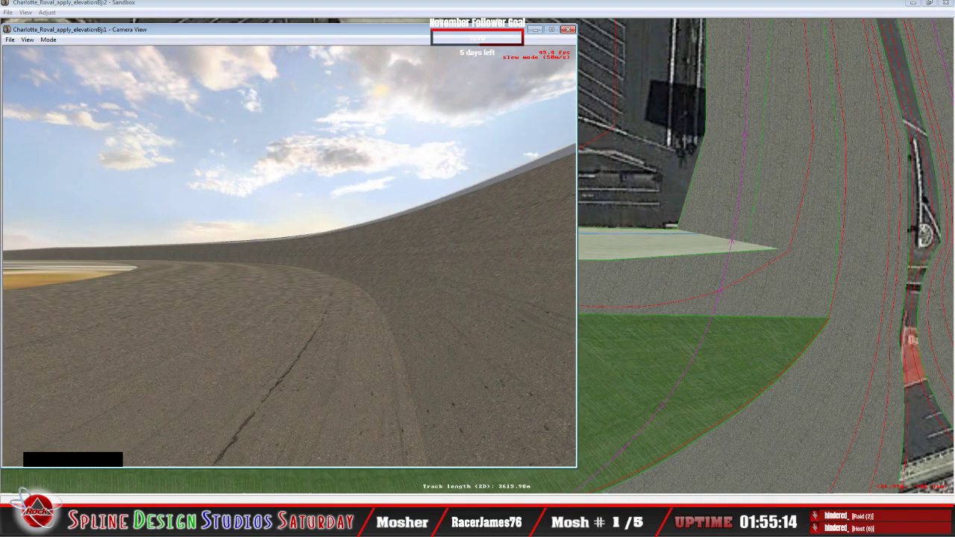
pyautogui.moveTo(290, 256); pyautogui.dragTo(417, 288)
pyautogui.press('space')
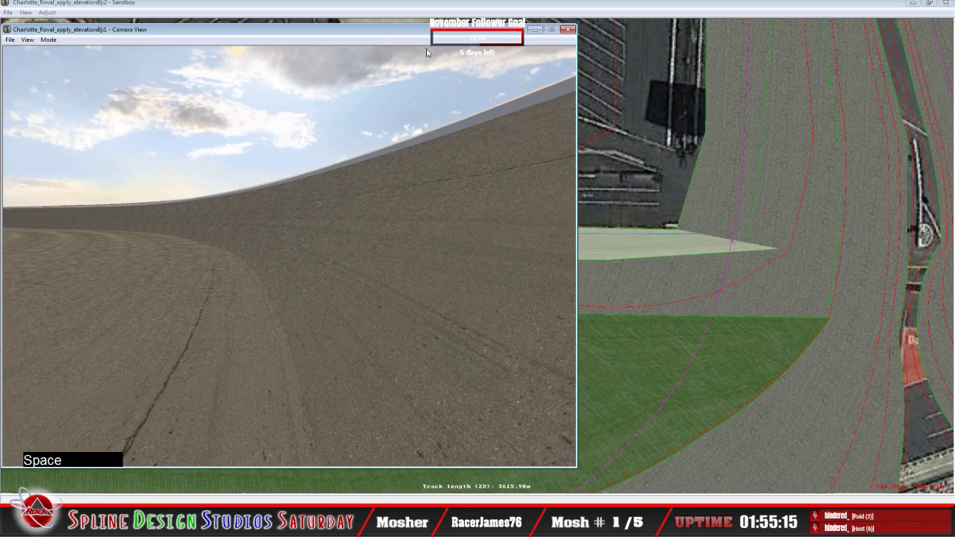
# Switch to the Sandbox overhead view and survey the layout from the pit straight around the large oval turn
pyautogui.click(422, 3)
pyautogui.press('c')
pyautogui.press('c')
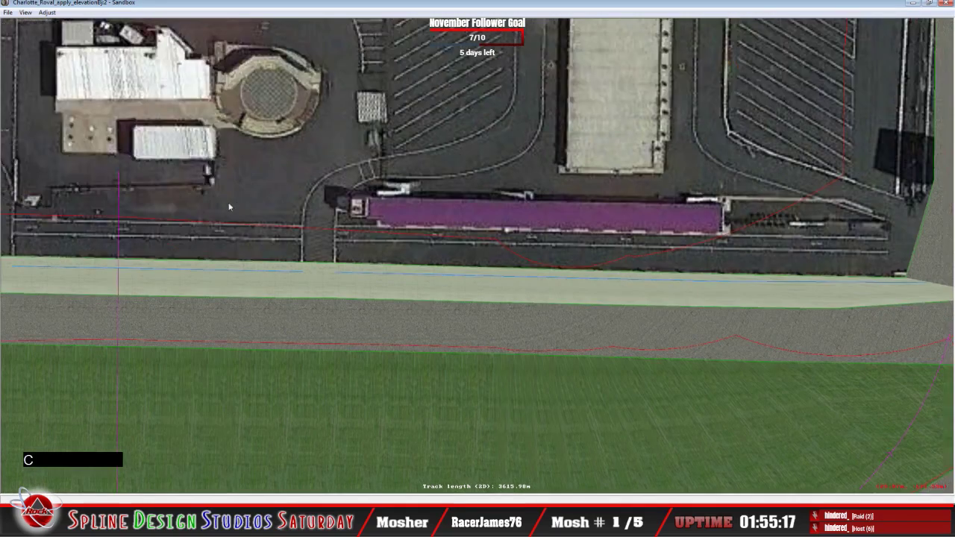
pyautogui.press('x')
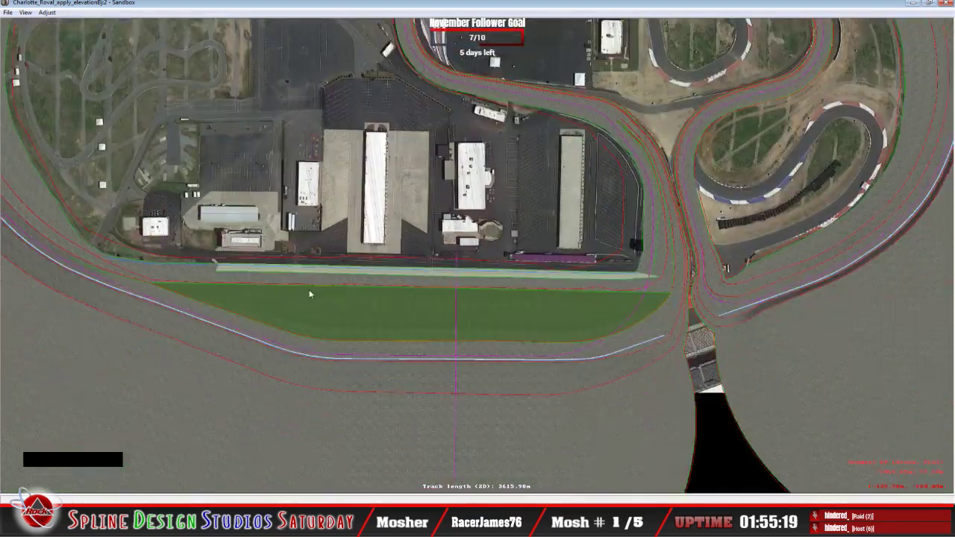
pyautogui.press('c')
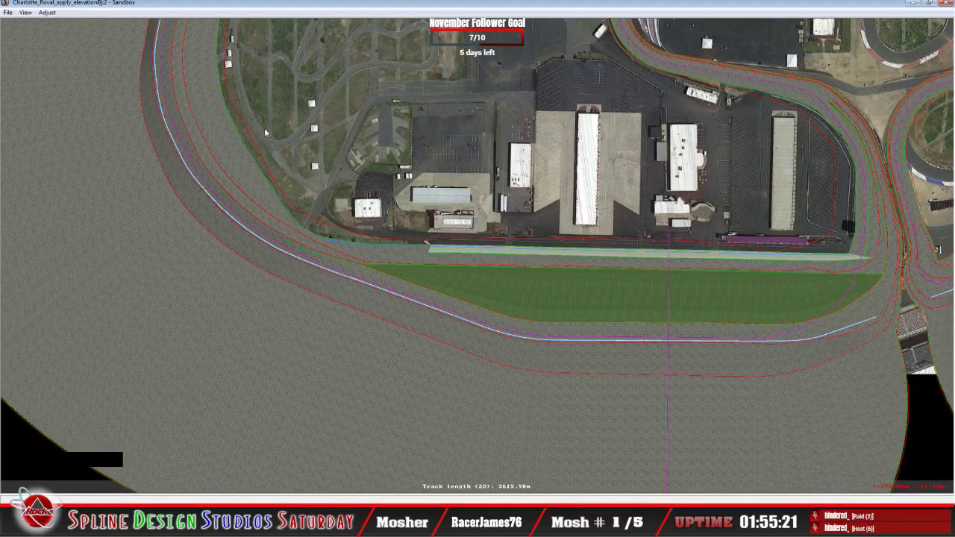
pyautogui.press('c')
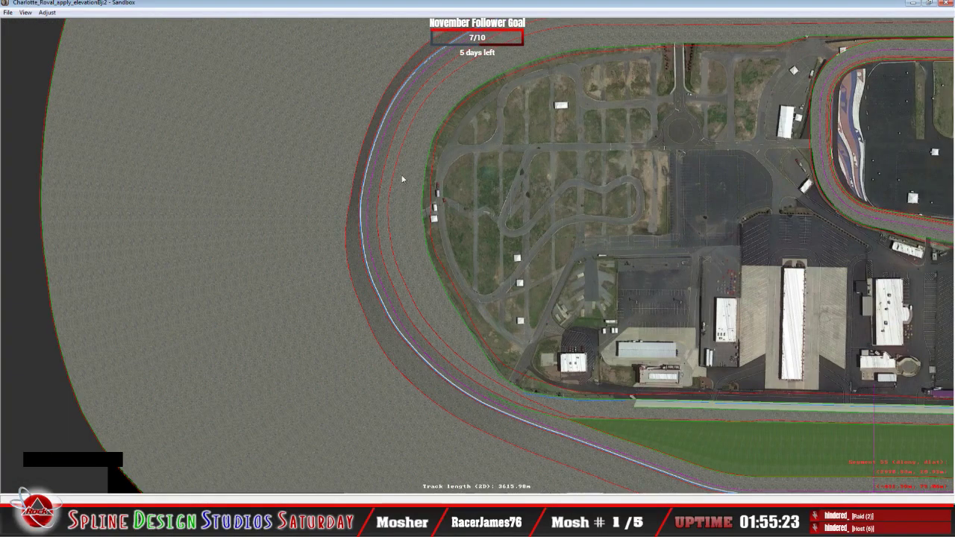
pyautogui.press('c')
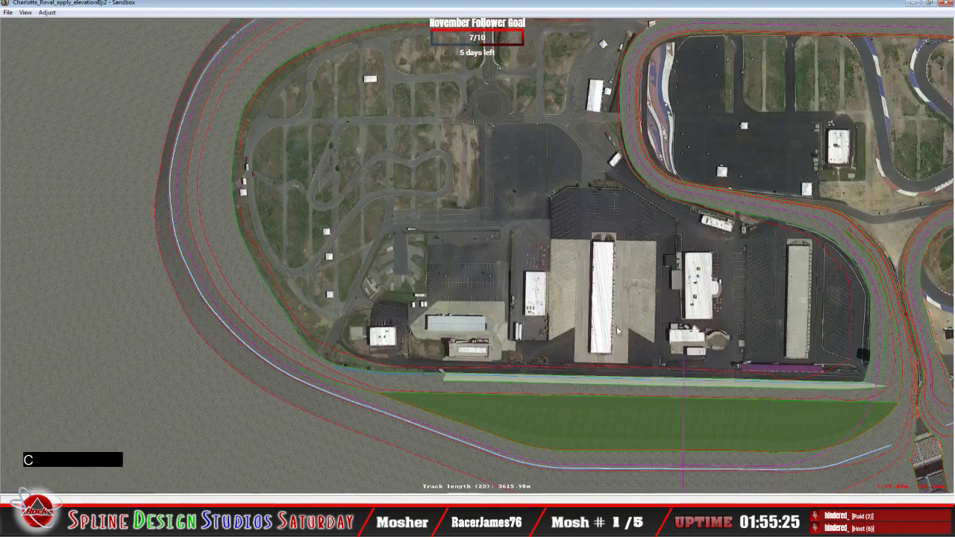
pyautogui.press('c')
pyautogui.press('c')
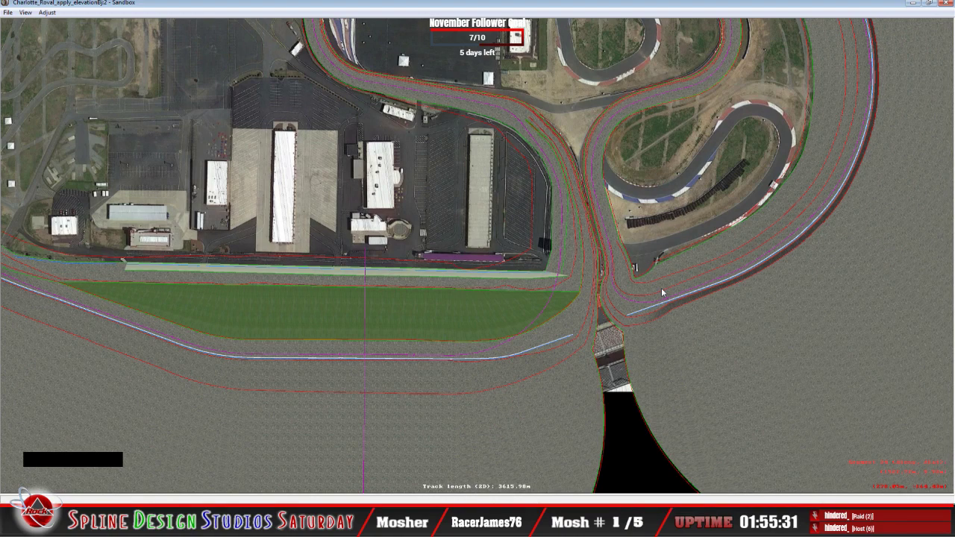
pyautogui.press('c')
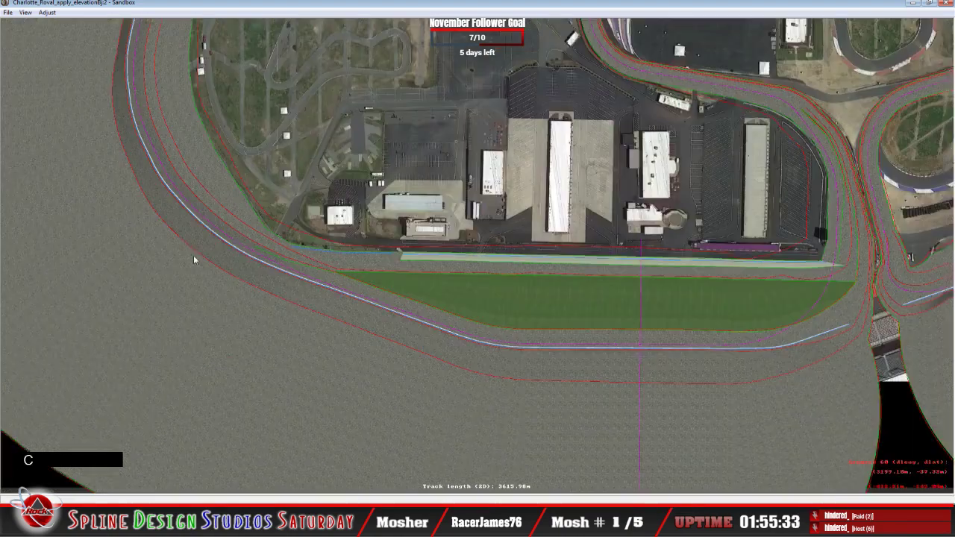
pyautogui.press('c')
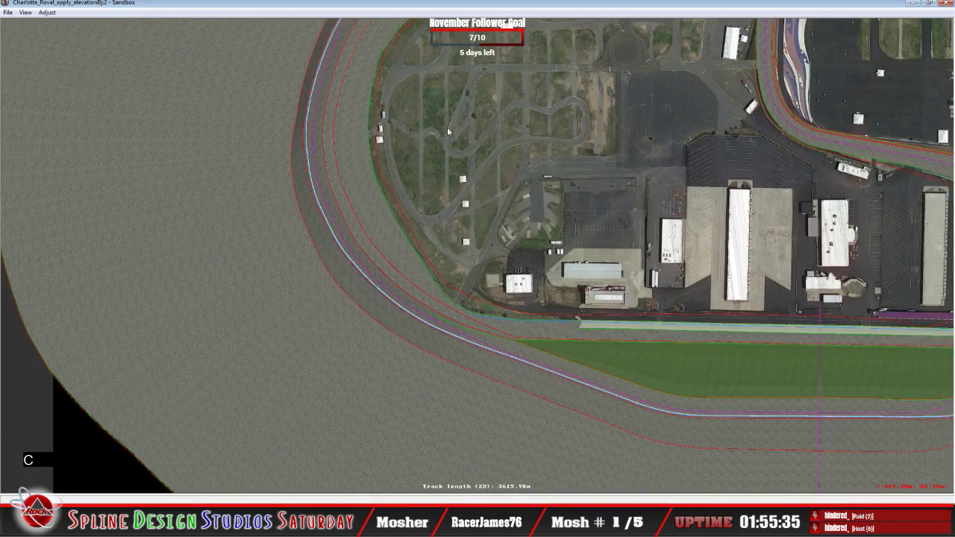
pyautogui.press('c')
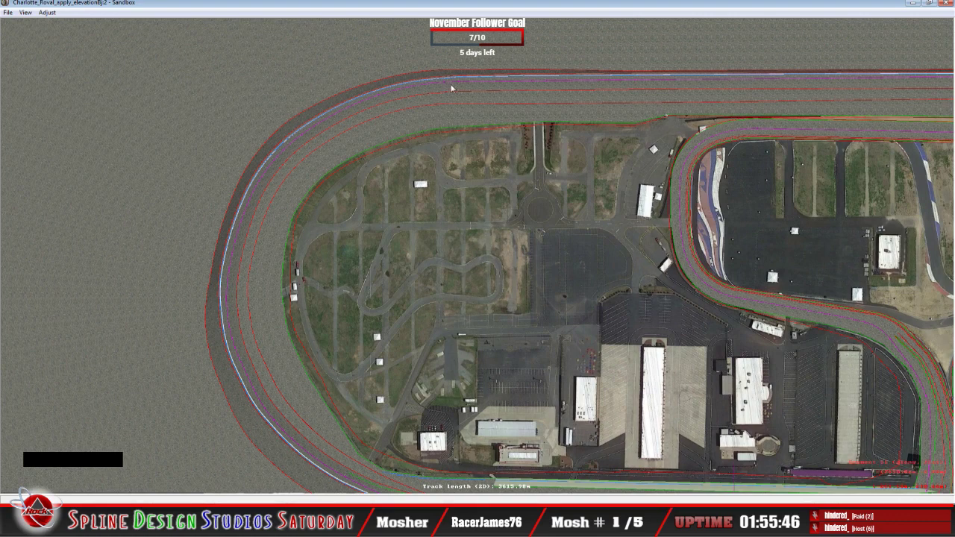
pyautogui.press('c')
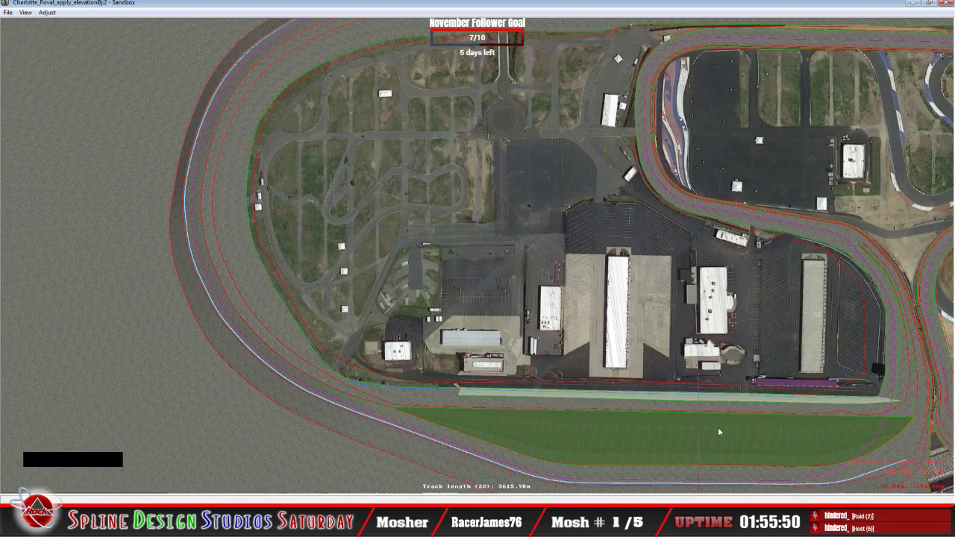
# Select the end segment of the blue pit lane line, where the pale concrete strip tapers off beyond the purple building
pyautogui.press('c')
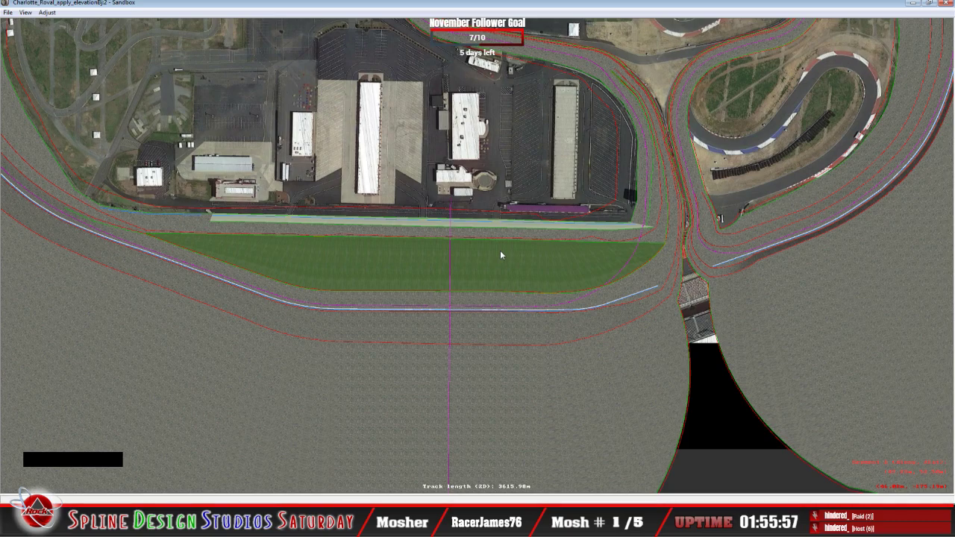
pyautogui.press('c')
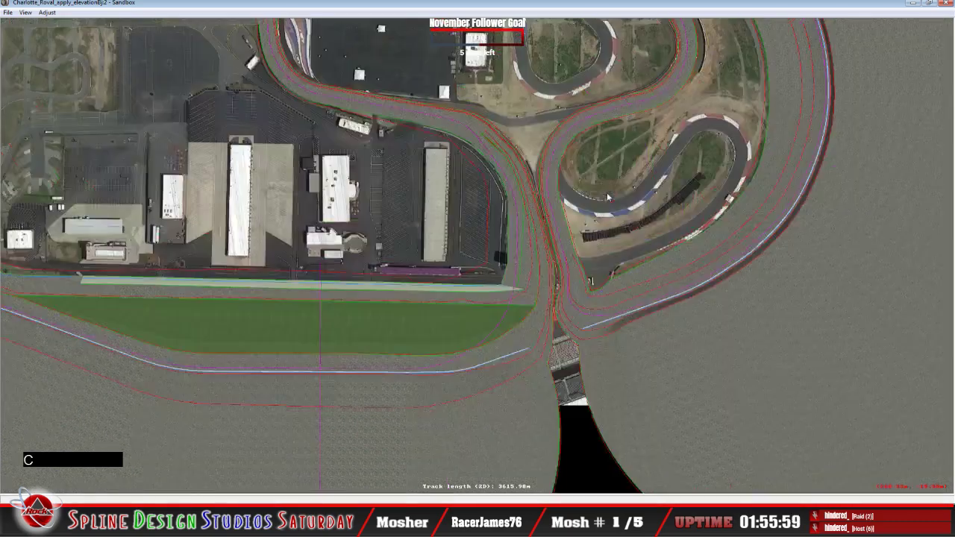
pyautogui.press('z')
pyautogui.press('z')
pyautogui.press('z')
pyautogui.press('z')
pyautogui.press('z')
pyautogui.press('z')
pyautogui.press('z')
pyautogui.press('z')
pyautogui.press('z')
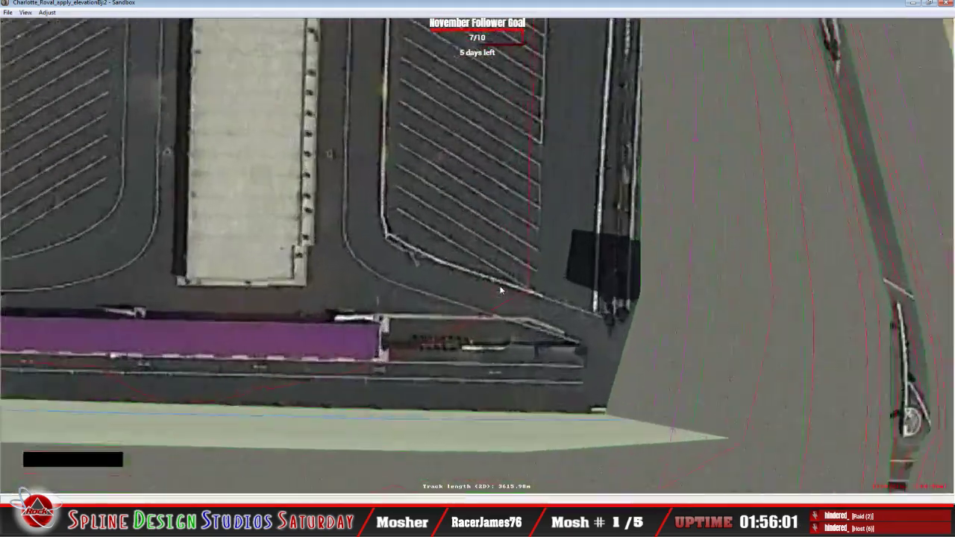
pyautogui.press('c')
pyautogui.press('c')
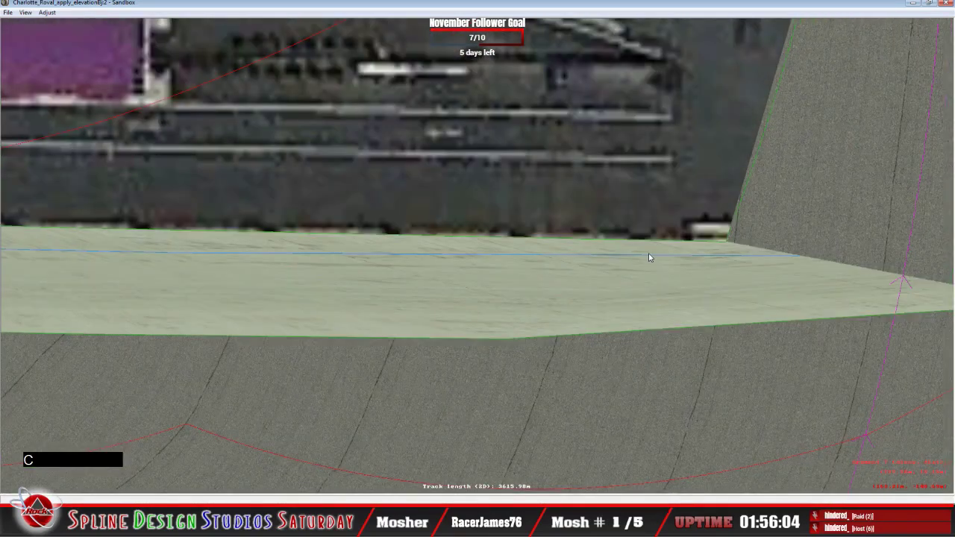
pyautogui.click(649, 257)
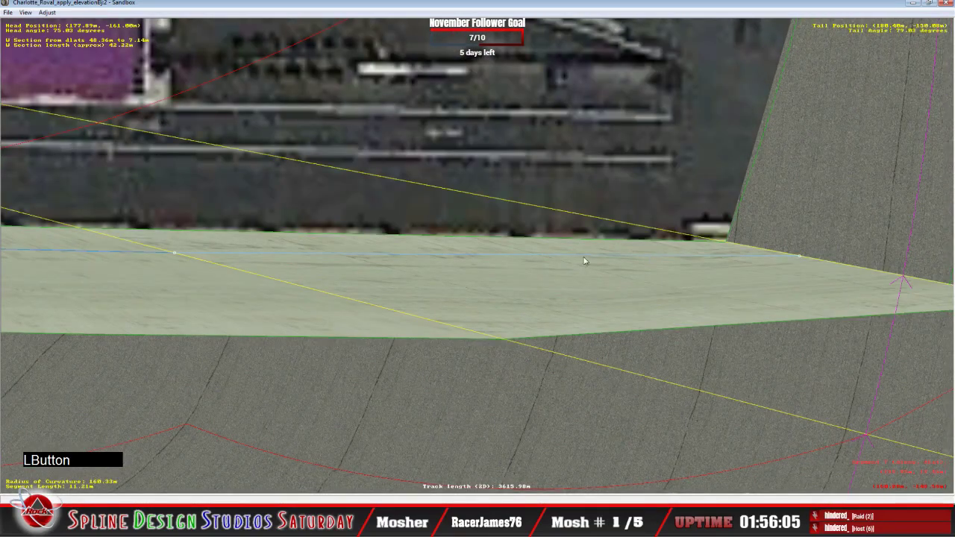
pyautogui.press('c')
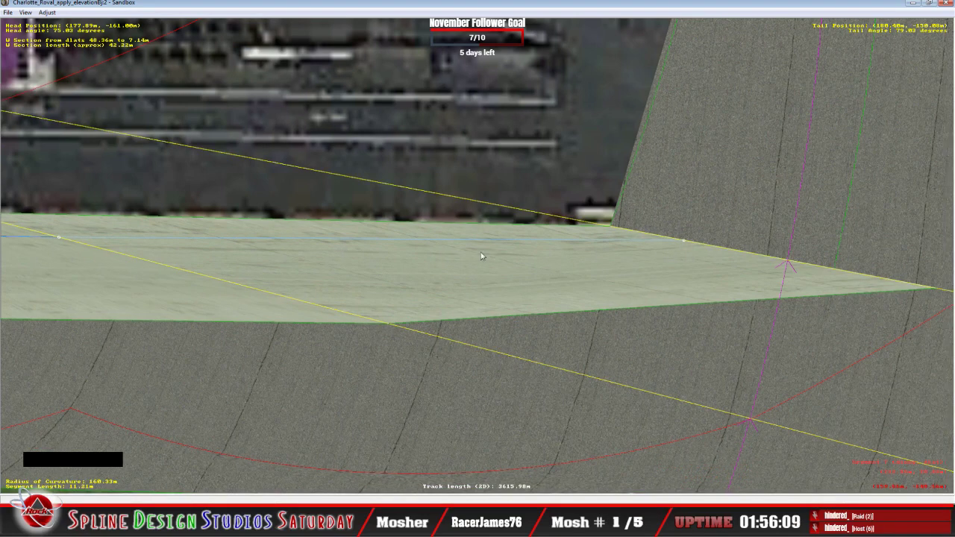
pyautogui.rightClick(412, 295)
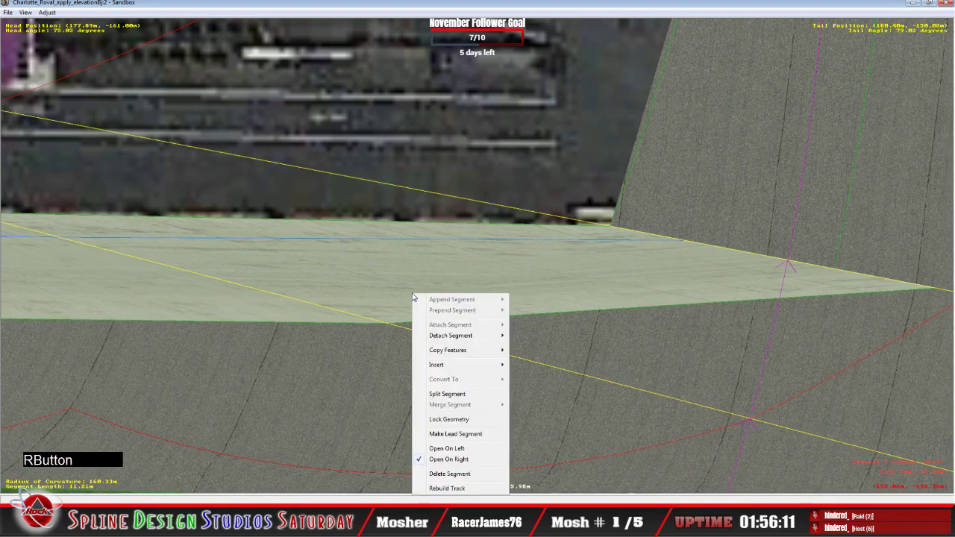
pyautogui.moveTo(438, 367)
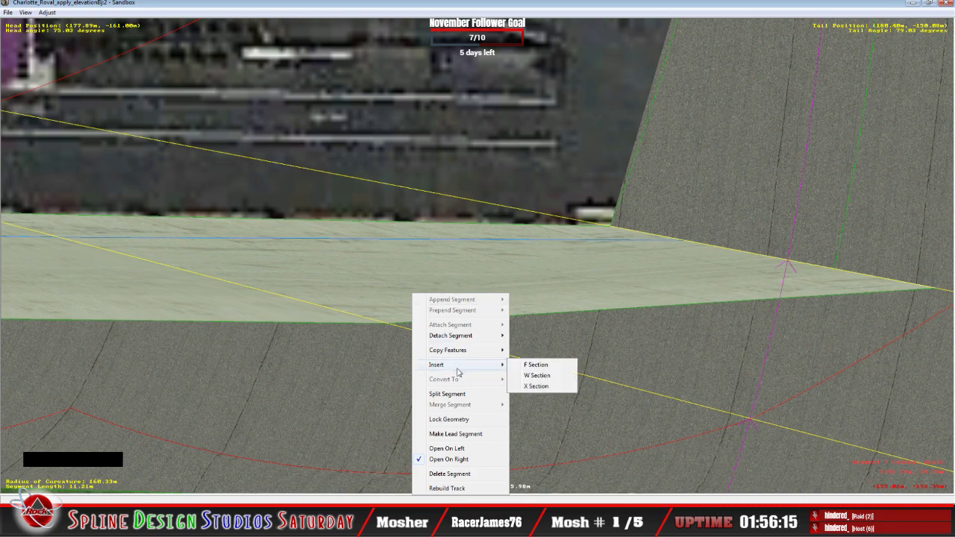
pyautogui.click(448, 365)
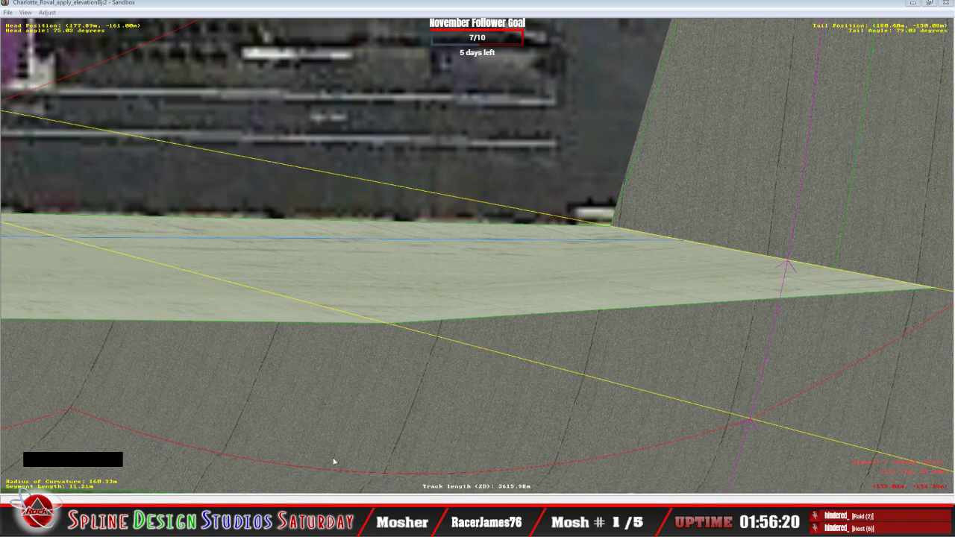
# Open the properties of the W section across the light concrete strip and assign wall_top.mip as its Top facet's base texture
pyautogui.click(363, 238)
pyautogui.click(364, 238)
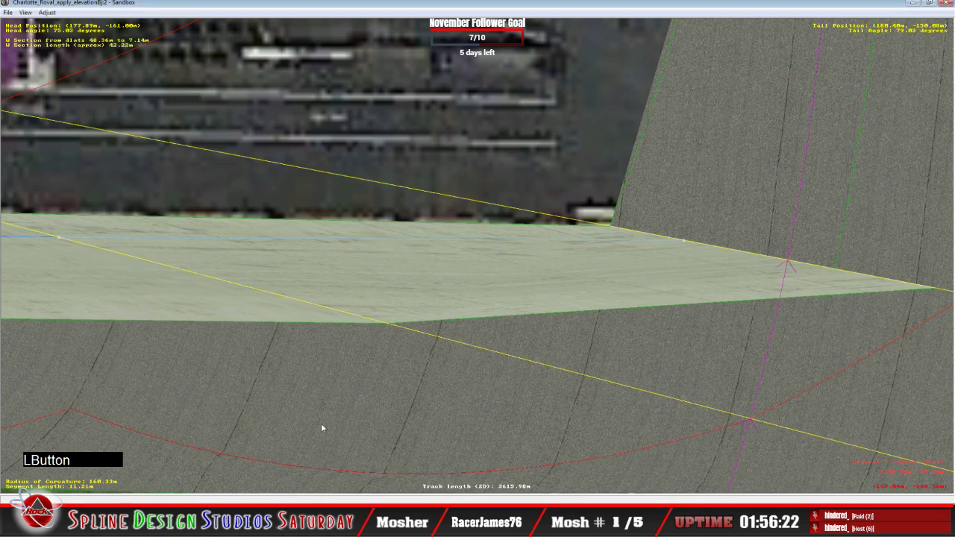
pyautogui.doubleClick(304, 489)
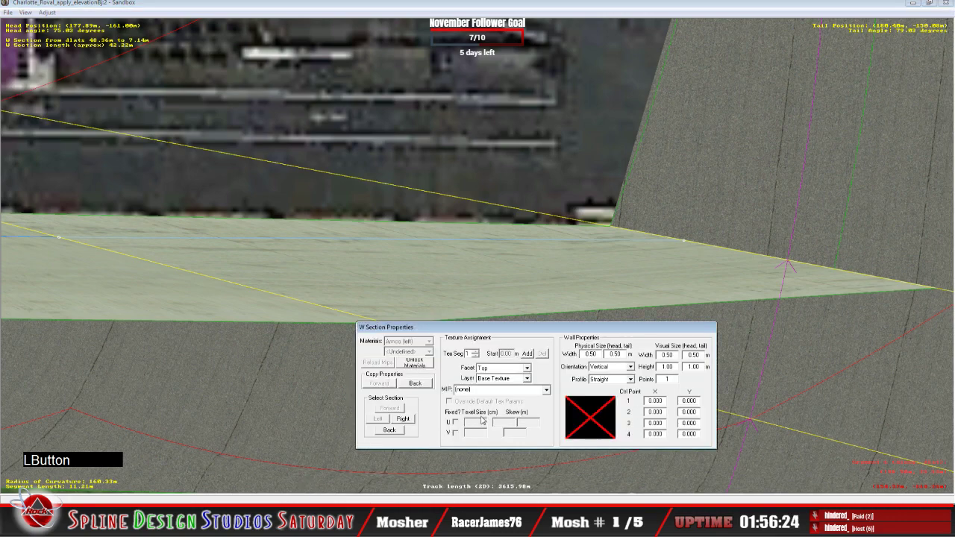
pyautogui.click(526, 369)
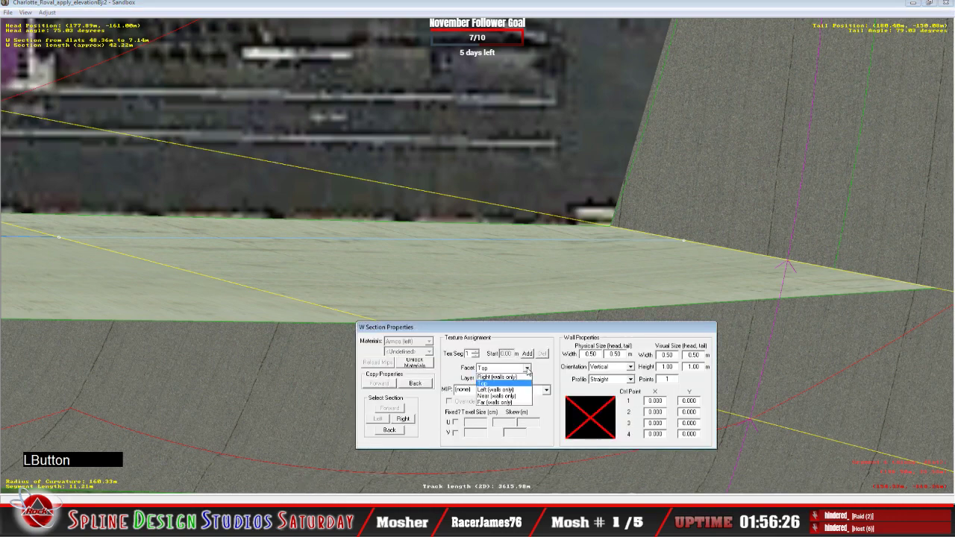
pyautogui.click(551, 425)
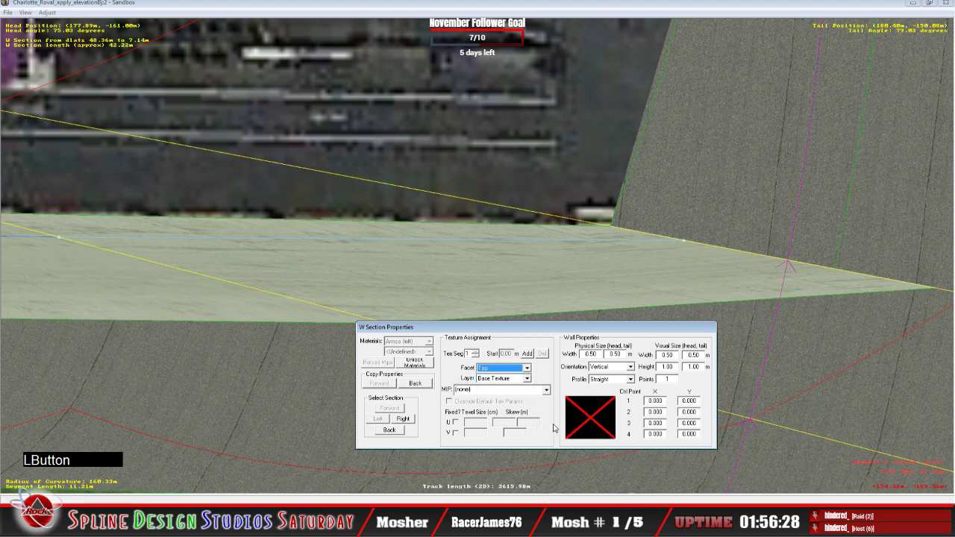
pyautogui.click(546, 390)
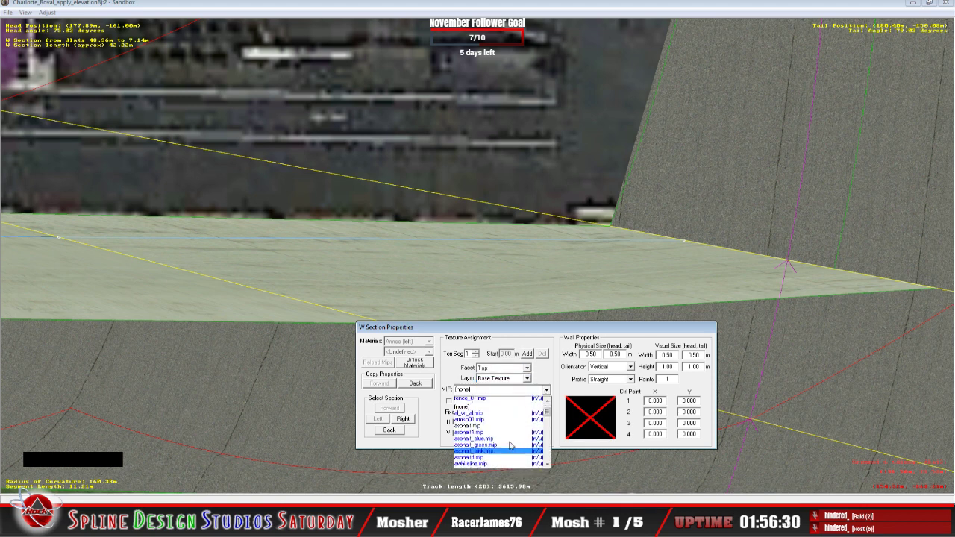
pyautogui.scroll(-15, 511, 445)
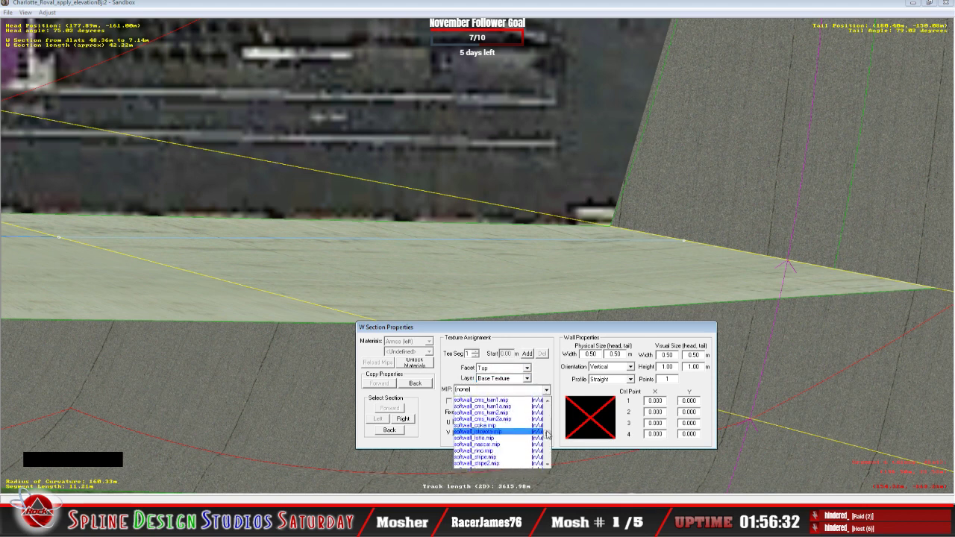
pyautogui.moveTo(547, 434); pyautogui.dragTo(548, 467)
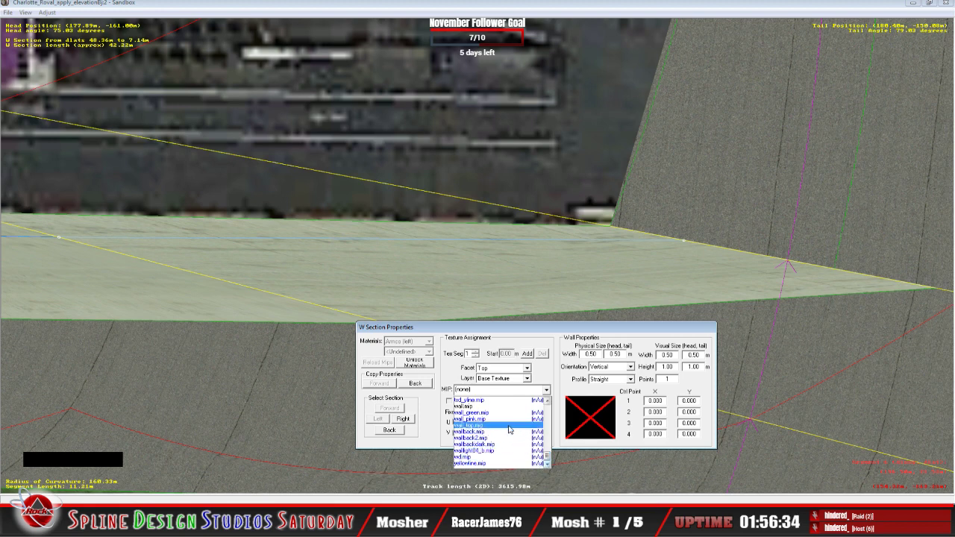
pyautogui.click(510, 427)
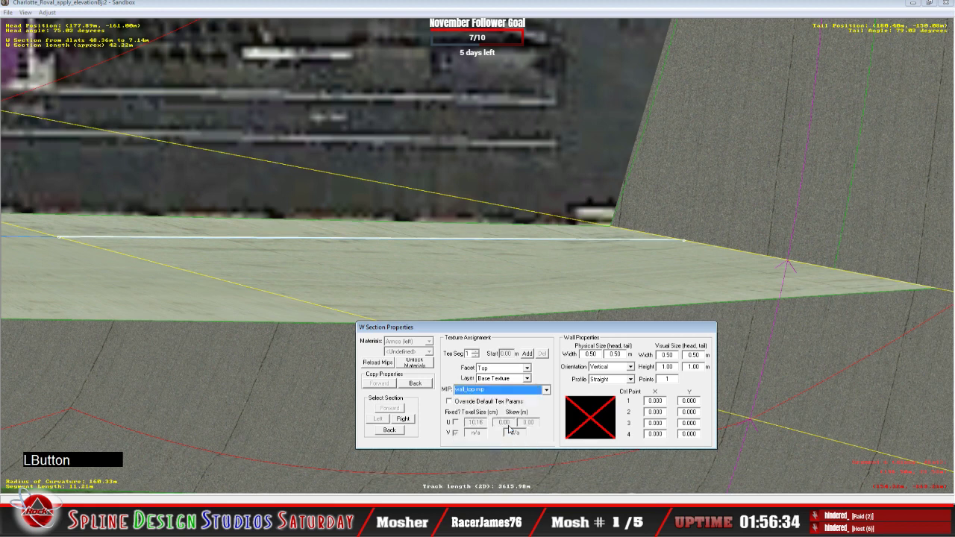
# Override the default texture parameters on the Top facet and set its U texel size to 1.00 cm
pyautogui.click(449, 401)
pyautogui.click(468, 422)
pyautogui.press('Delete')
pyautogui.press('Delete')
pyautogui.press('Delete')
pyautogui.press('Delete')
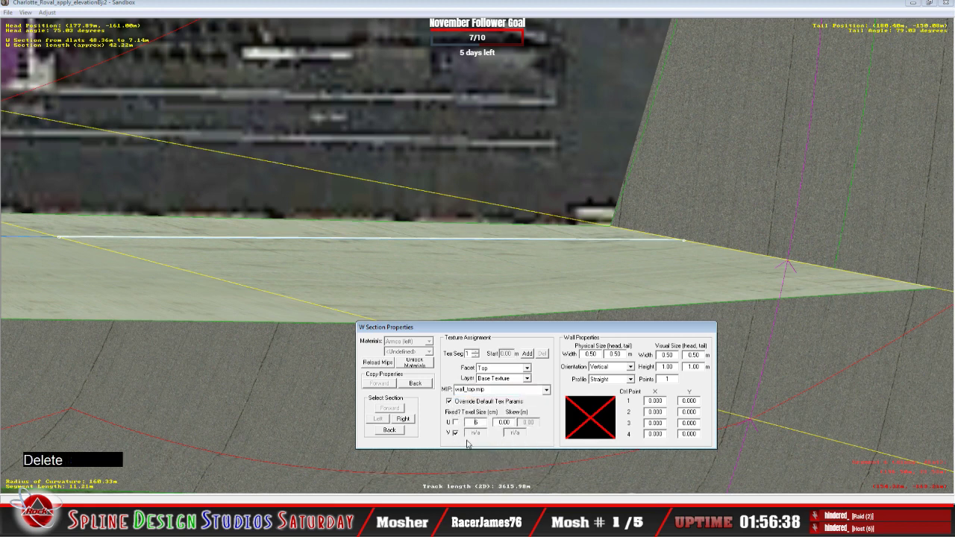
pyautogui.write('.00')
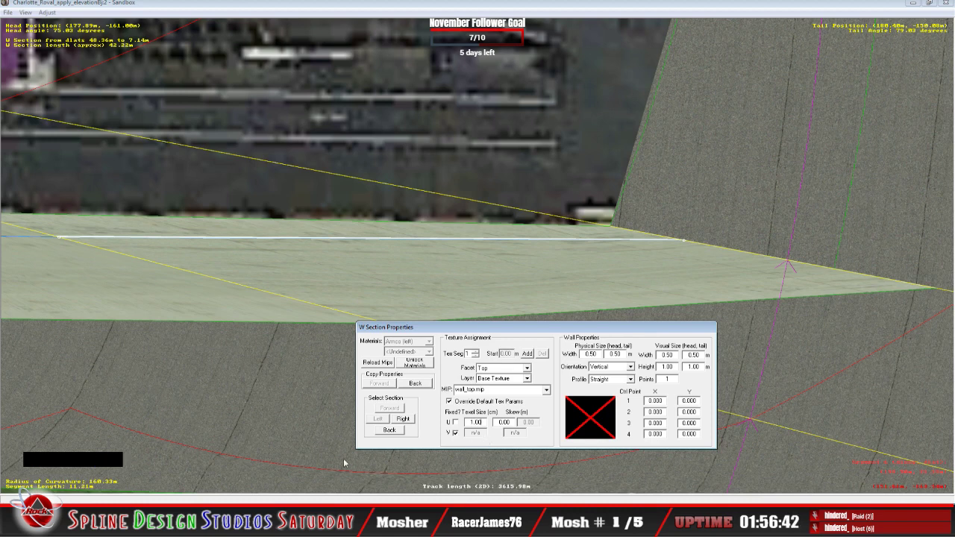
# Bring up the Camera View and fly in Slew Mode to the new wall section to inspect its textured top
pyautogui.click(335, 486)
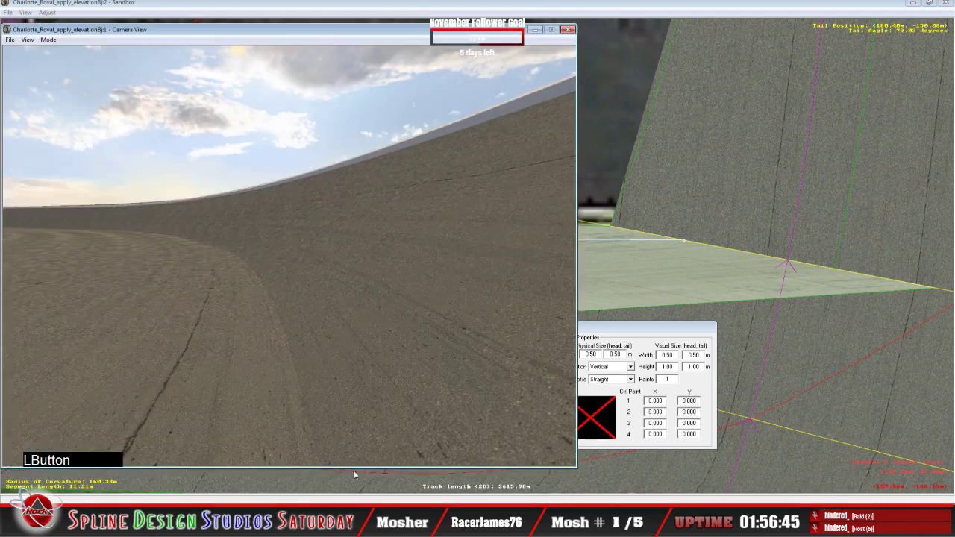
pyautogui.click(47, 40)
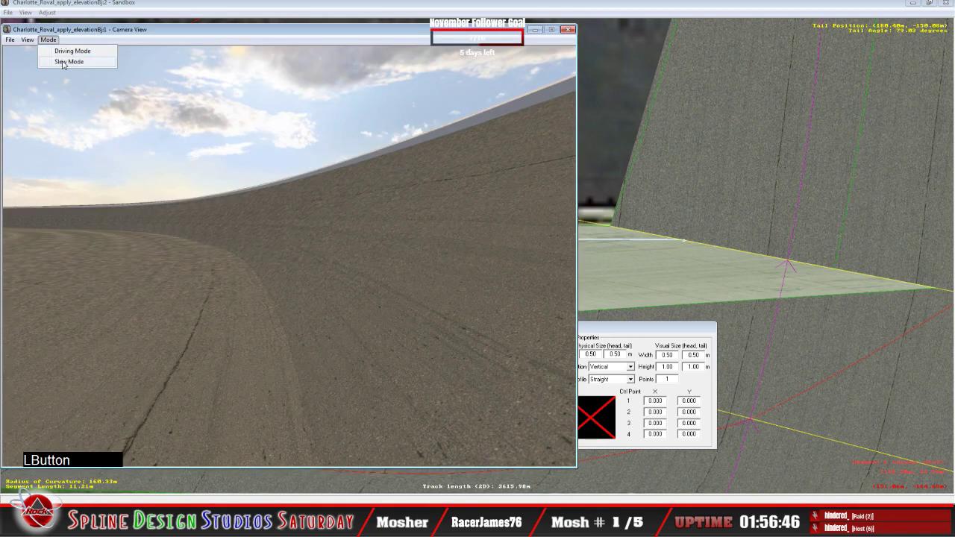
pyautogui.click(66, 61)
pyautogui.moveTo(290, 256); pyautogui.dragTo(354, 296, button='right')
pyautogui.moveTo(290, 256); pyautogui.dragTo(289, 287)
pyautogui.moveTo(290, 287); pyautogui.dragTo(289, 306, button='right')
pyautogui.click(289, 256)
pyautogui.rightClick(289, 256)
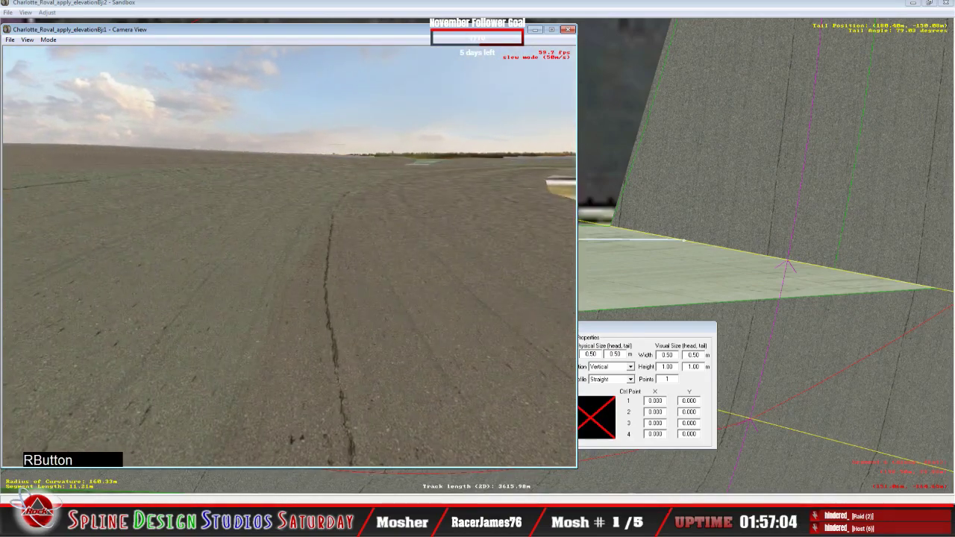
pyautogui.moveTo(290, 256); pyautogui.dragTo(321, 224, button='right')
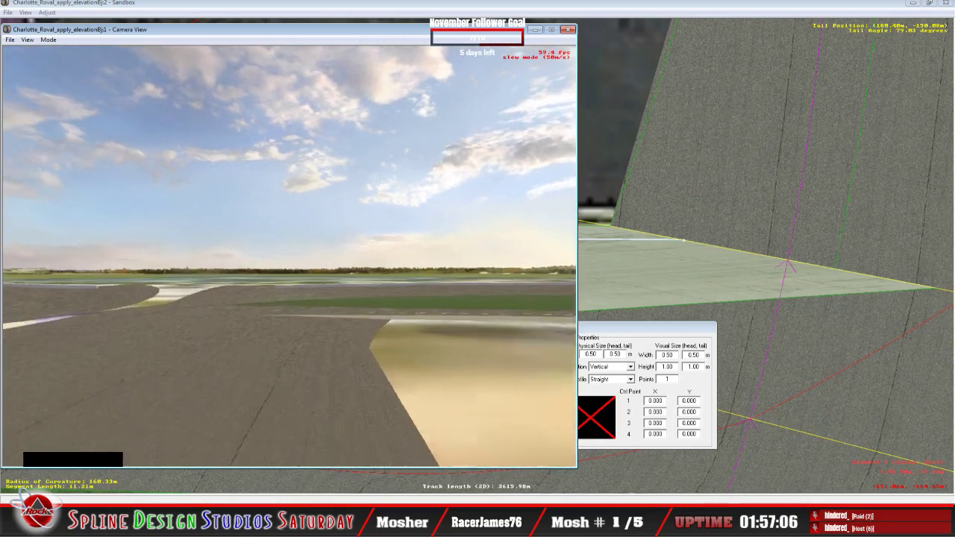
pyautogui.moveTo(289, 256); pyautogui.dragTo(403, 280, button='right')
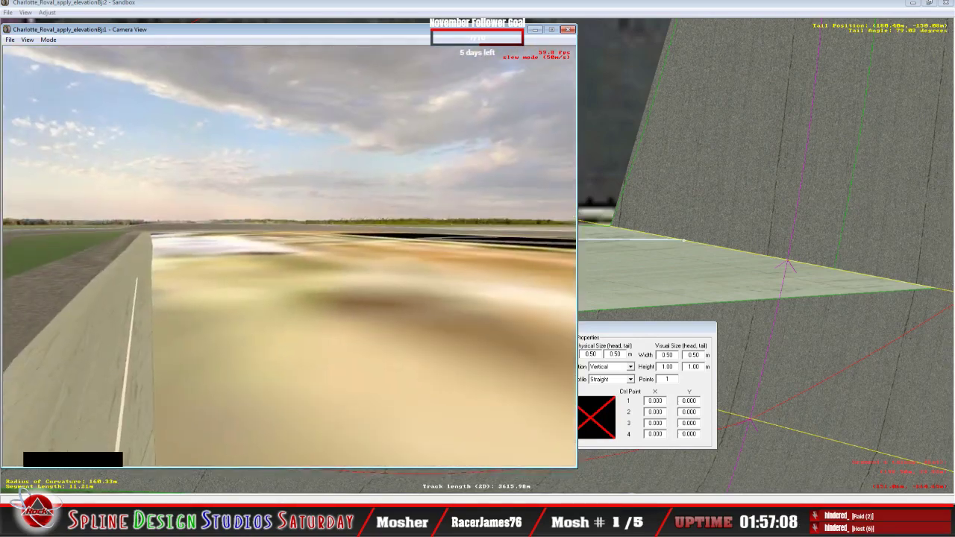
pyautogui.moveTo(290, 256); pyautogui.dragTo(290, 265)
pyautogui.moveTo(290, 256); pyautogui.dragTo(289, 256, button='right')
pyautogui.press('space')
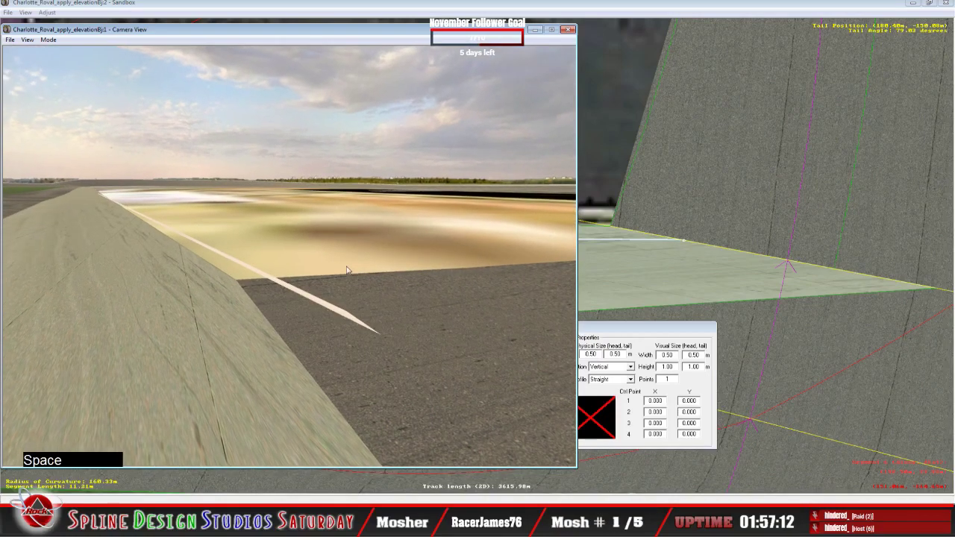
# Assign wall.mip as the base texture of the wall's Right (walls only) facet in the W Section Properties
pyautogui.click(622, 329)
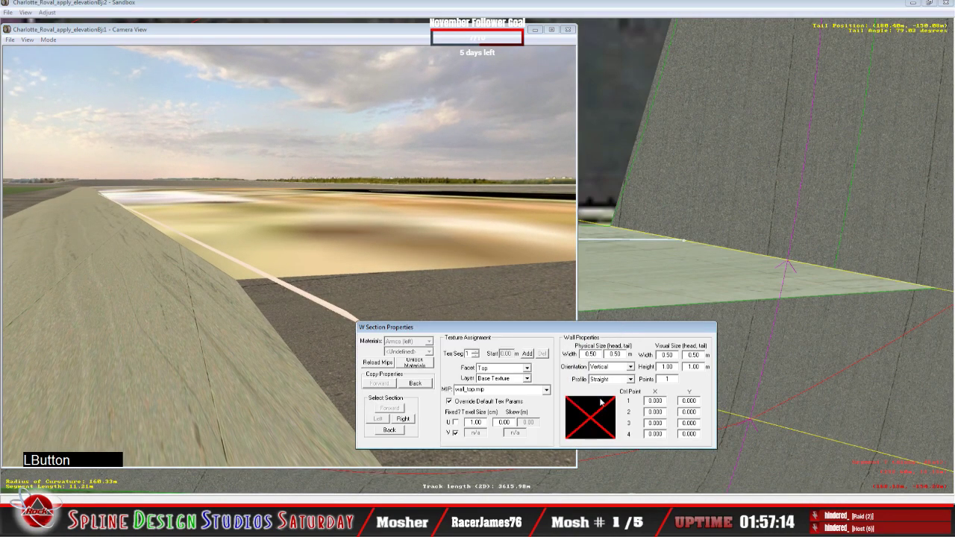
pyautogui.click(526, 368)
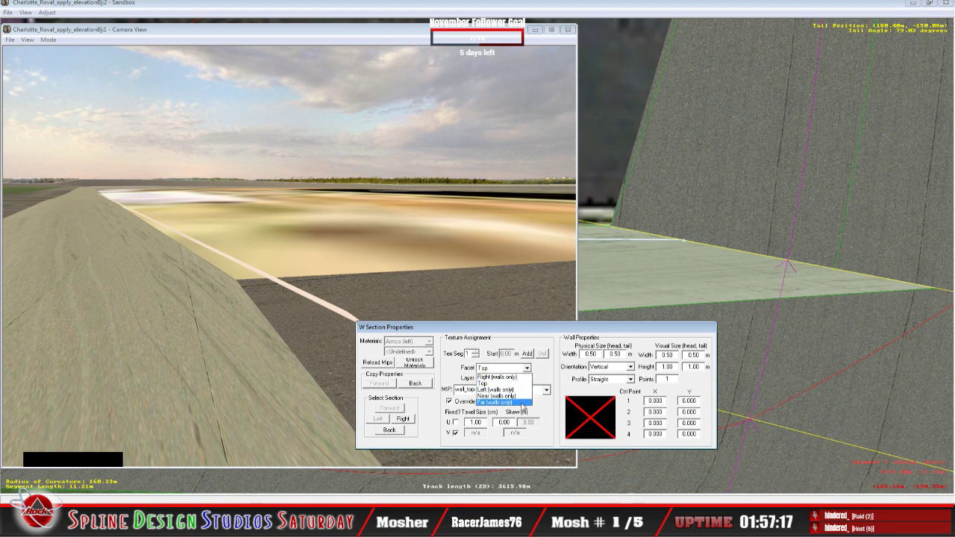
pyautogui.click(516, 377)
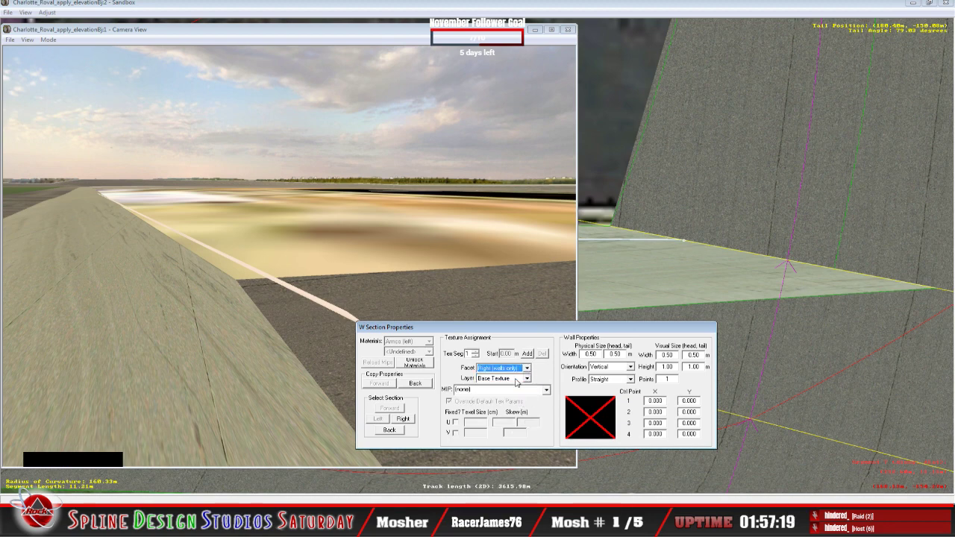
pyautogui.click(546, 389)
pyautogui.moveTo(549, 412); pyautogui.dragTo(559, 467)
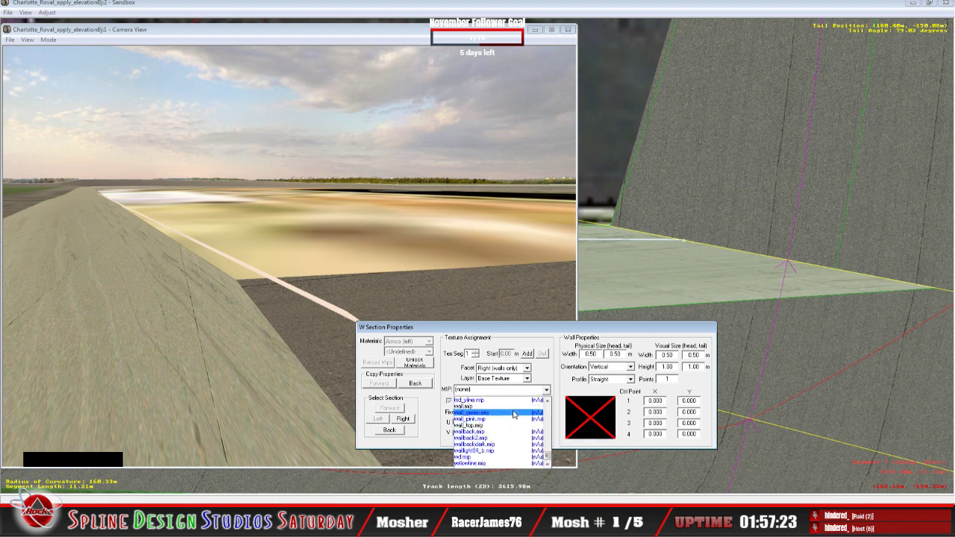
pyautogui.click(458, 406)
# Override the default texture parameters on the Right facet and set its U texel size to 1.00 cm
pyautogui.click(455, 403)
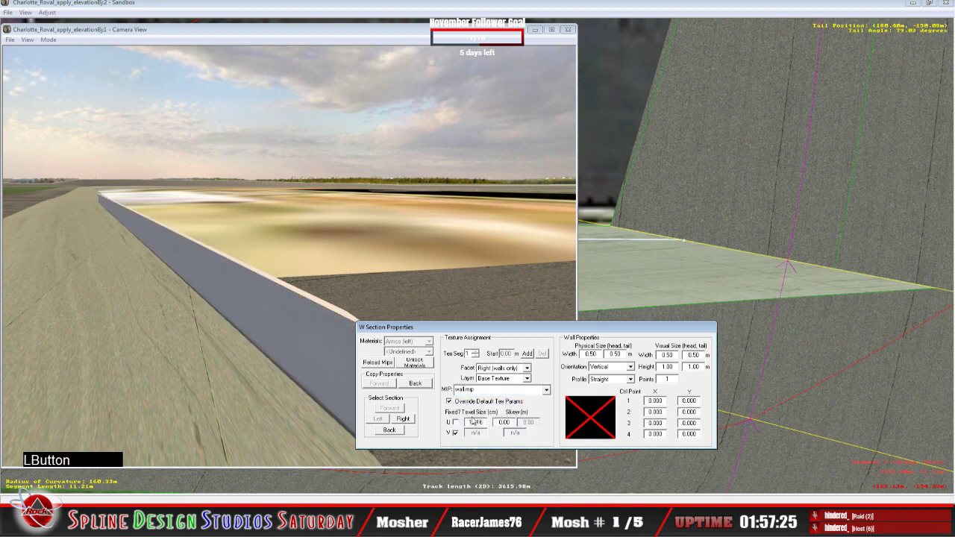
pyautogui.press('Delete')
pyautogui.press('Delete')
pyautogui.press('Delete')
pyautogui.press('Delete')
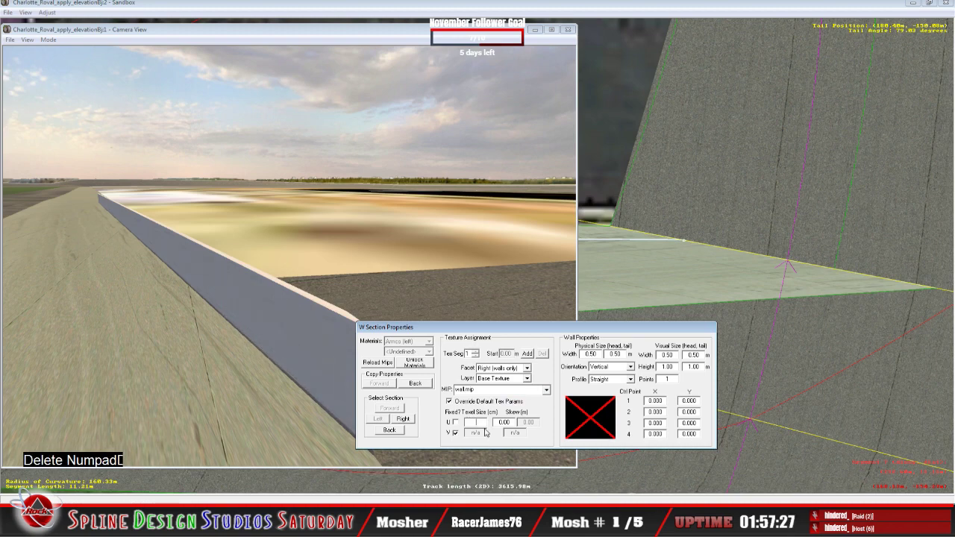
pyautogui.write('1.00')
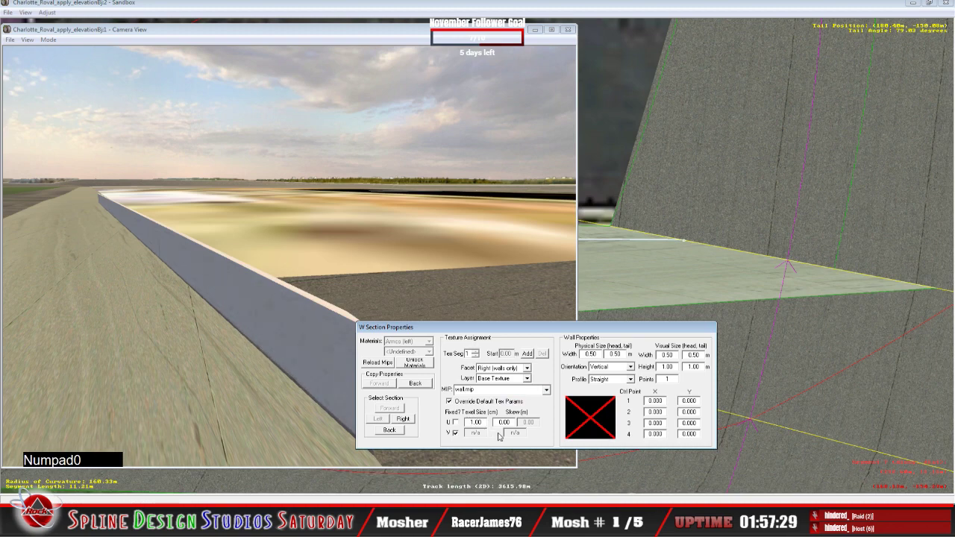
# Switch the texture assignment to the Left (walls only) facet and fly in Slew Mode to view the wall's untextured opposite side
pyautogui.click(526, 368)
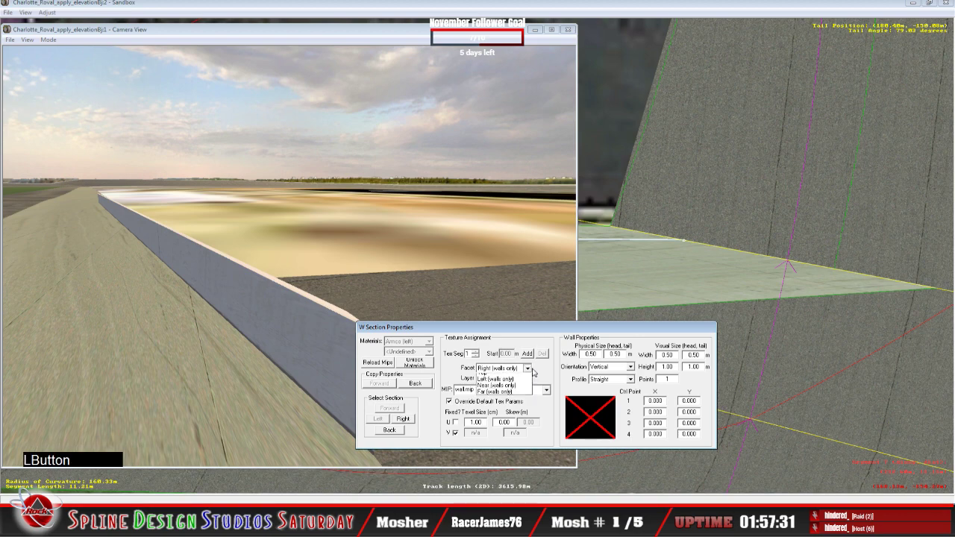
pyautogui.click(521, 389)
pyautogui.click(137, 96)
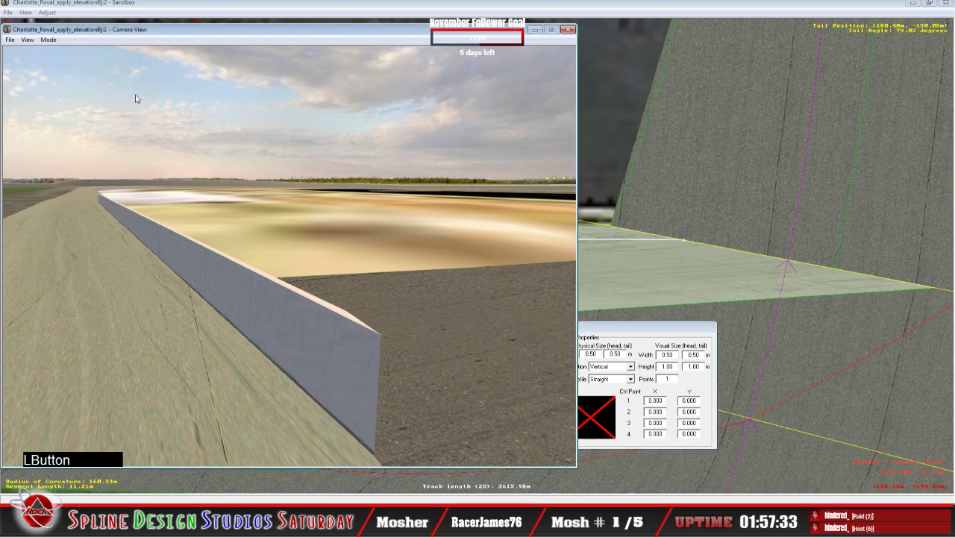
pyautogui.click(48, 40)
pyautogui.click(55, 66)
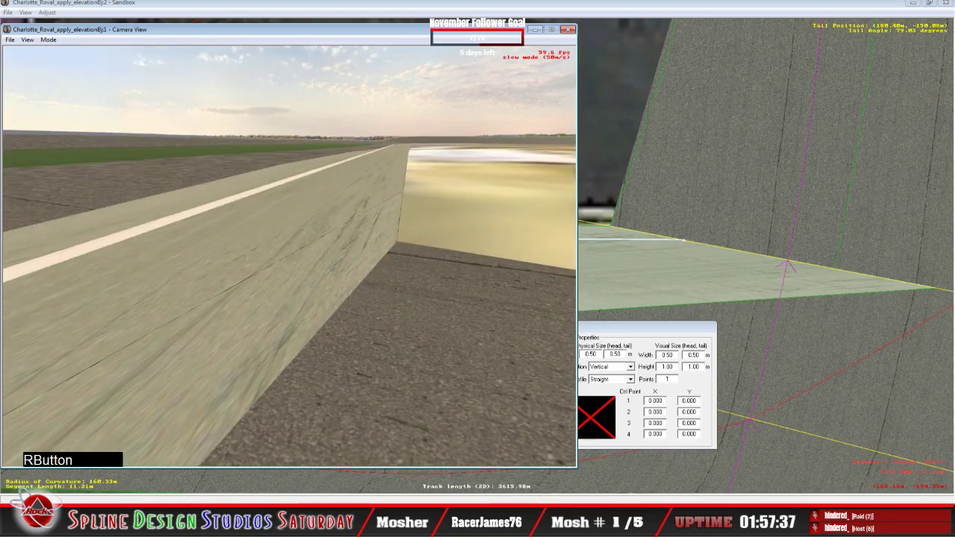
pyautogui.press('space')
pyautogui.click(605, 336)
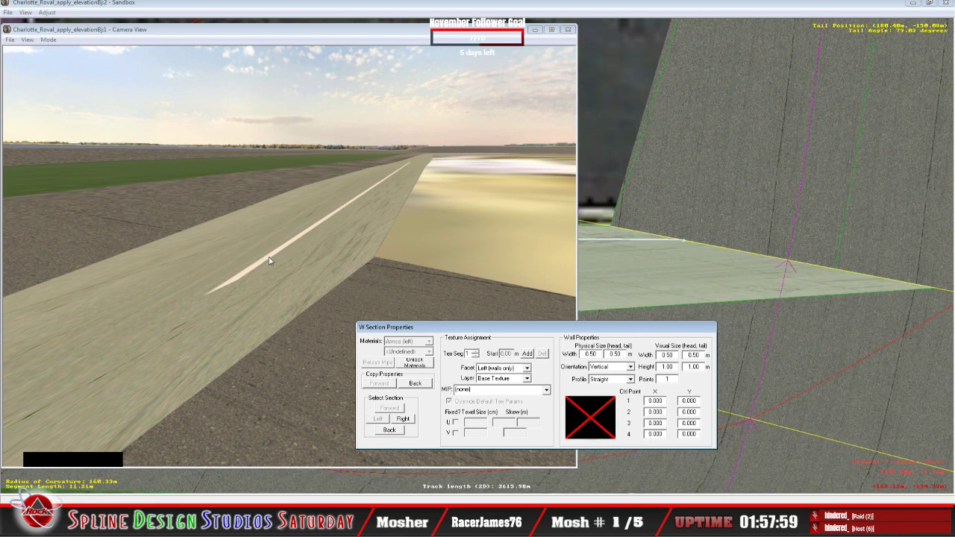
# Assign wall.mip as the base texture of the wall's Left (walls only) facet
pyautogui.click(546, 389)
pyautogui.moveTo(549, 410); pyautogui.dragTo(554, 465)
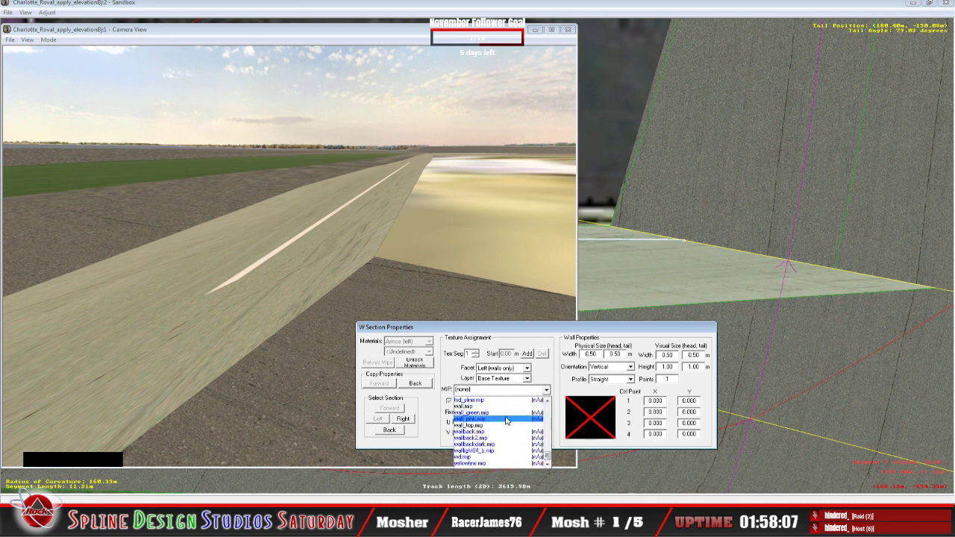
pyautogui.press('Up')
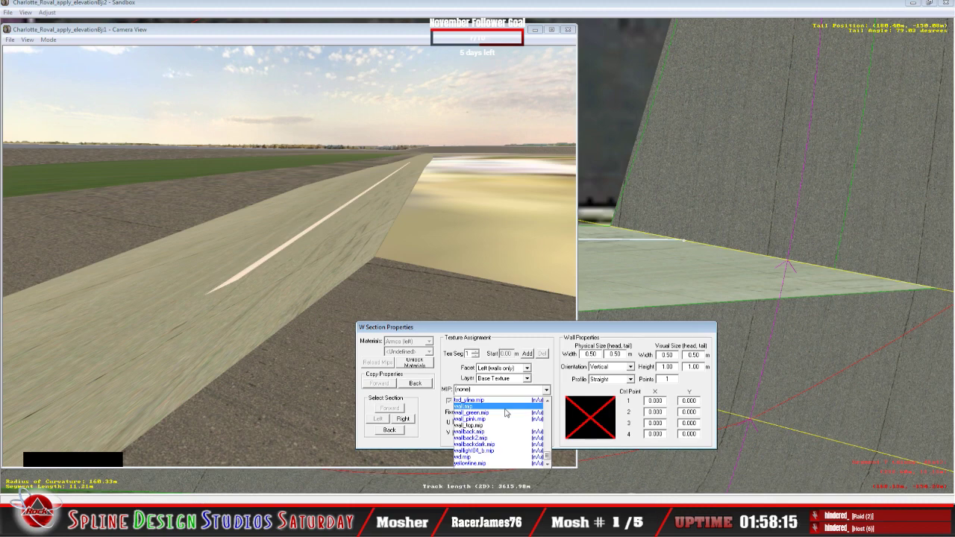
pyautogui.press('Return')
# Override the default texture parameters on the Left facet and set its U texel size to 1.00 cm
pyautogui.click(453, 404)
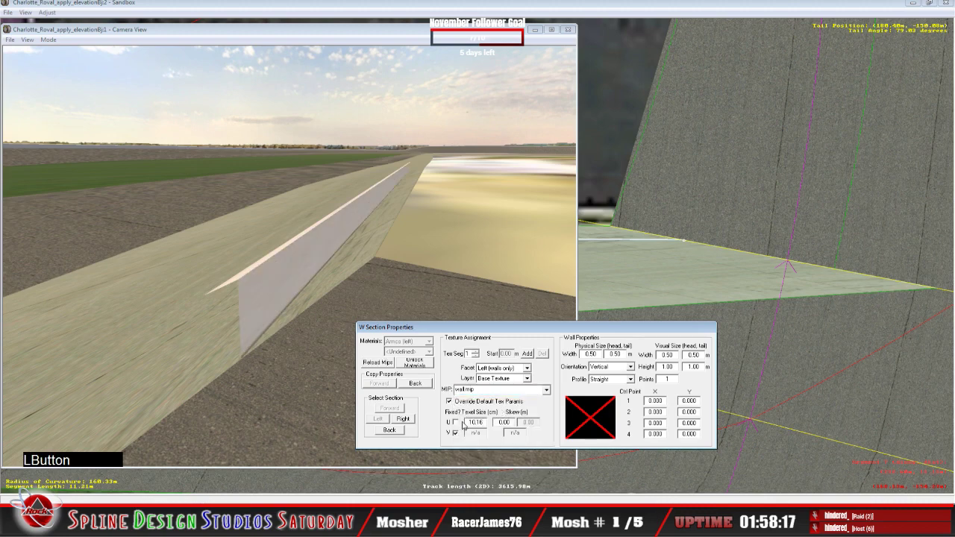
pyautogui.press('Delete')
pyautogui.press('Delete')
pyautogui.press('Delete')
pyautogui.press('Delete')
pyautogui.press('Delete')
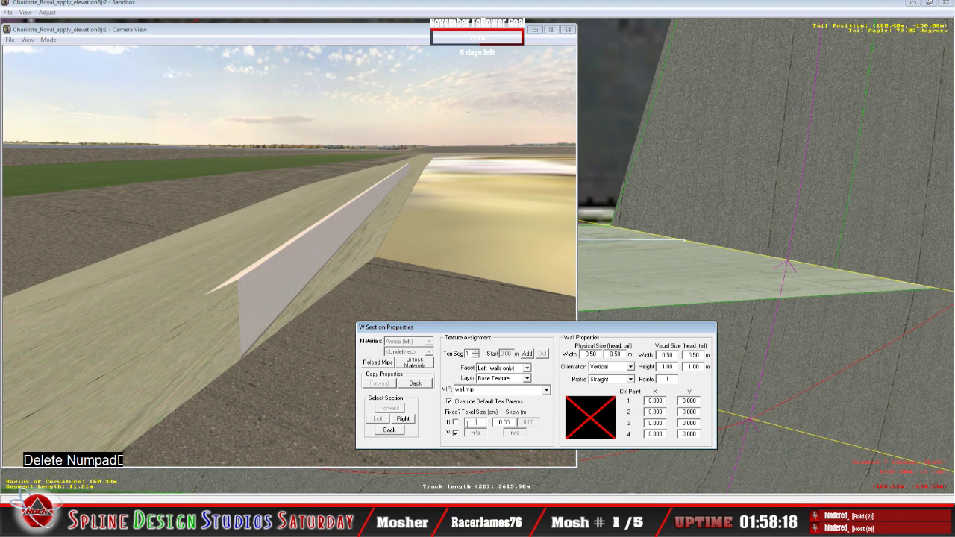
pyautogui.write('1.00')
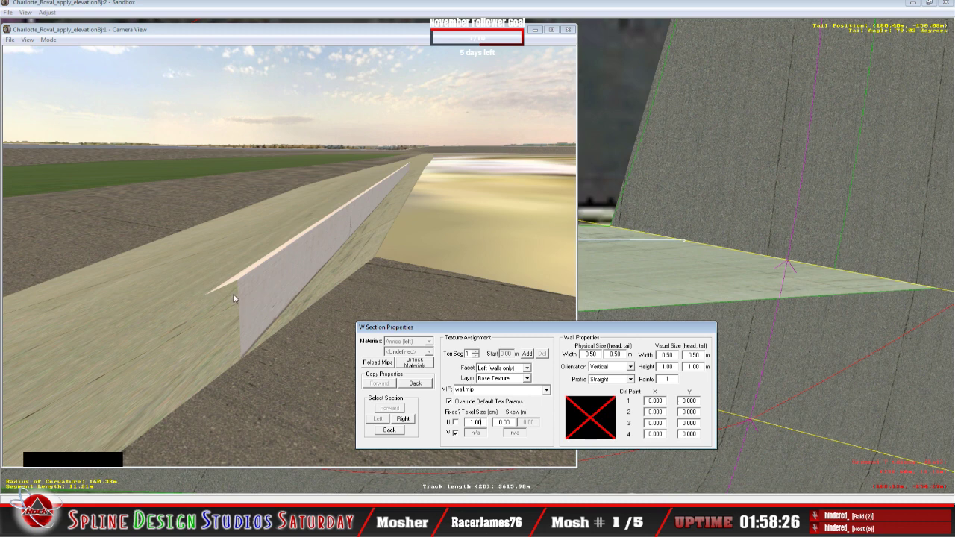
# Fly around the wall in Slew Mode to examine the texture on its left side
pyautogui.click(49, 41)
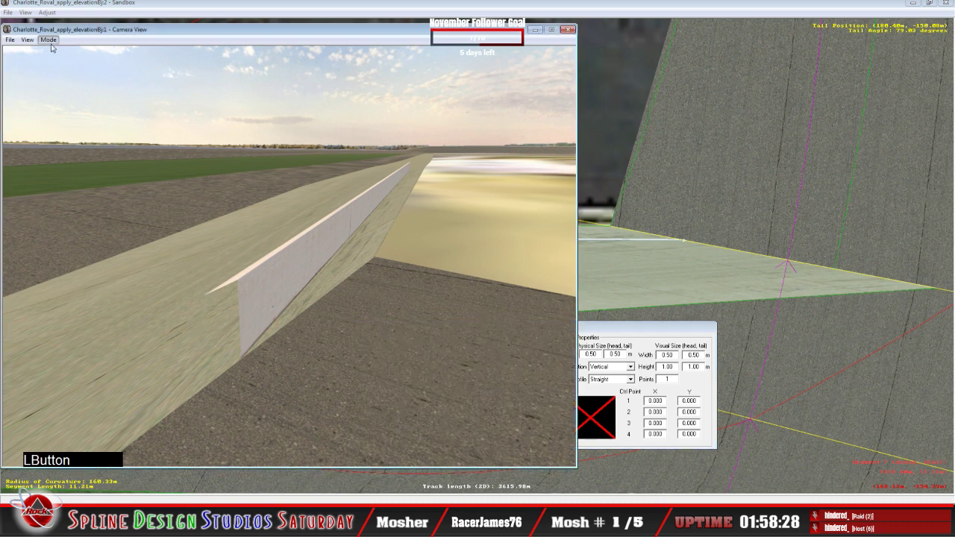
pyautogui.click(59, 51)
pyautogui.moveTo(290, 256); pyautogui.dragTo(425, 257, button='right')
pyautogui.moveTo(425, 257); pyautogui.dragTo(425, 284)
pyautogui.moveTo(425, 284); pyautogui.dragTo(351, 239, button='right')
pyautogui.moveTo(289, 257); pyautogui.dragTo(388, 256, button='right')
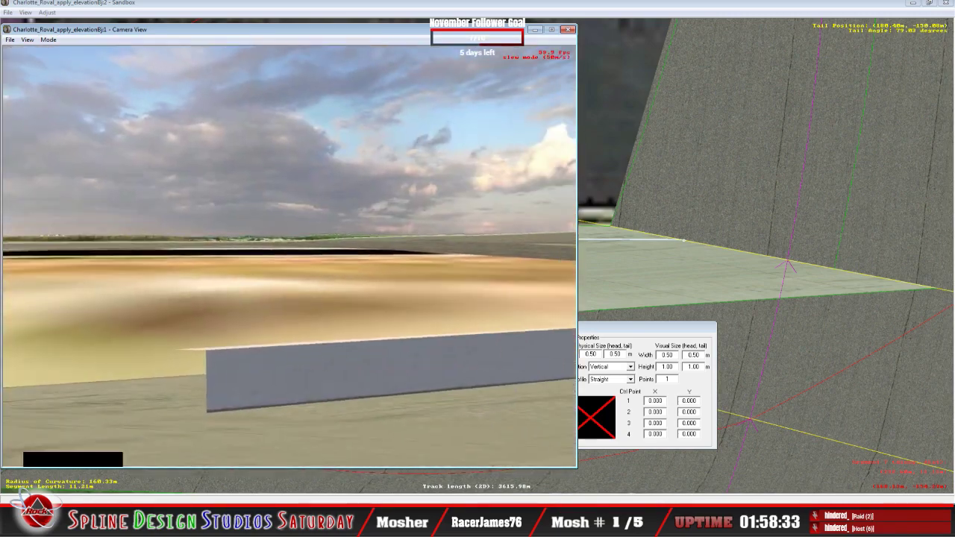
pyautogui.moveTo(388, 257); pyautogui.dragTo(373, 246)
pyautogui.moveTo(373, 246); pyautogui.dragTo(417, 242, button='right')
pyautogui.moveTo(290, 257); pyautogui.dragTo(277, 263, button='right')
pyautogui.moveTo(278, 262); pyautogui.dragTo(264, 270)
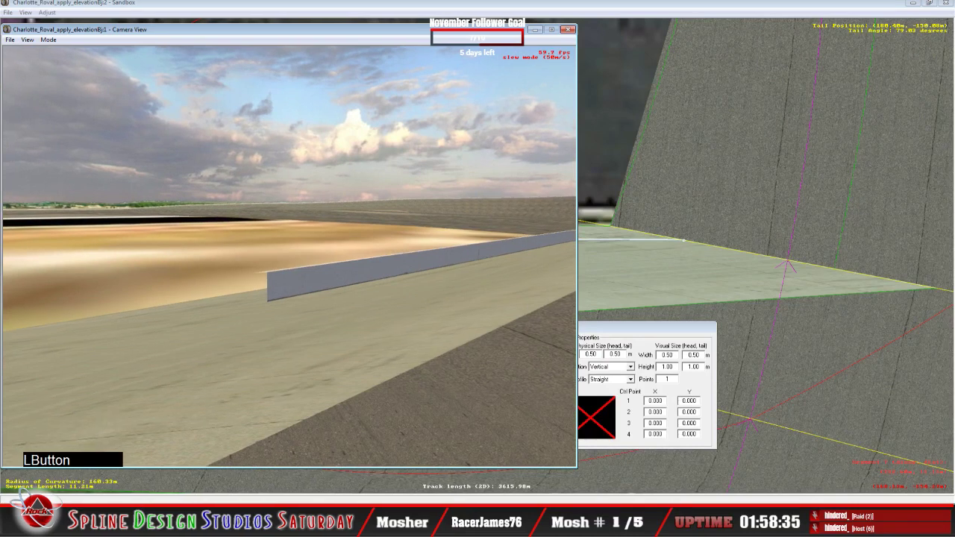
pyautogui.press('space')
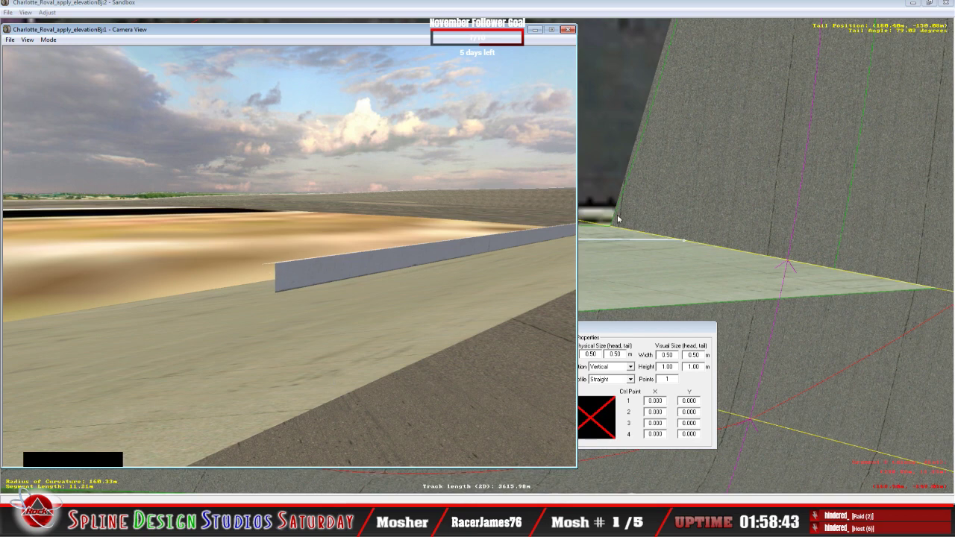
pyautogui.click(629, 332)
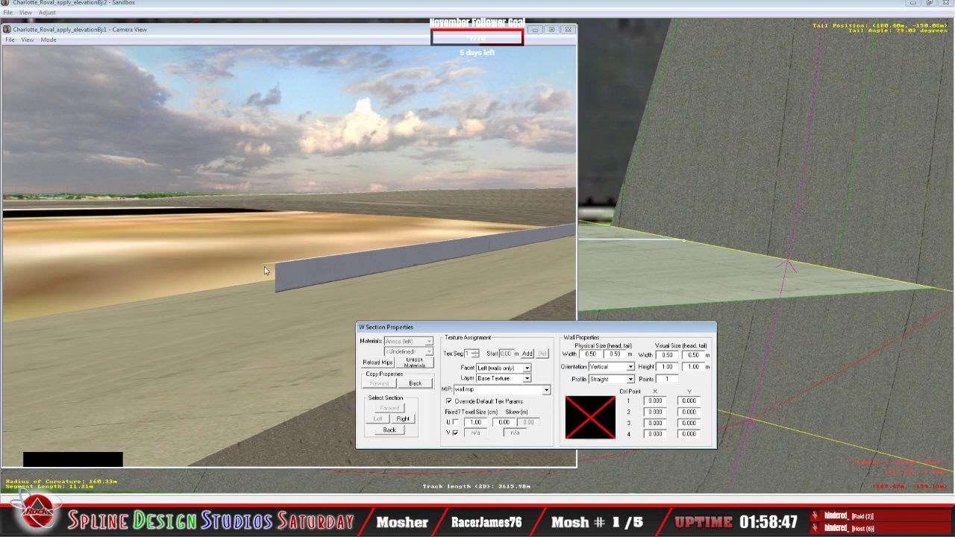
# Assign wall_top.mip as the base texture of the Far (walls only) facet at the wall's open end
pyautogui.click(48, 40)
pyautogui.click(65, 63)
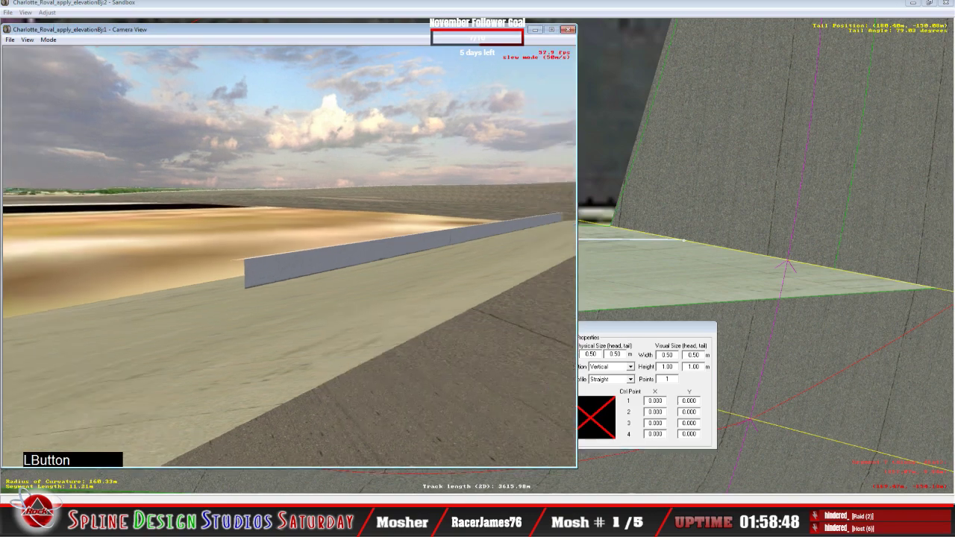
pyautogui.moveTo(290, 256); pyautogui.dragTo(224, 284, button='right')
pyautogui.moveTo(289, 256); pyautogui.dragTo(290, 224)
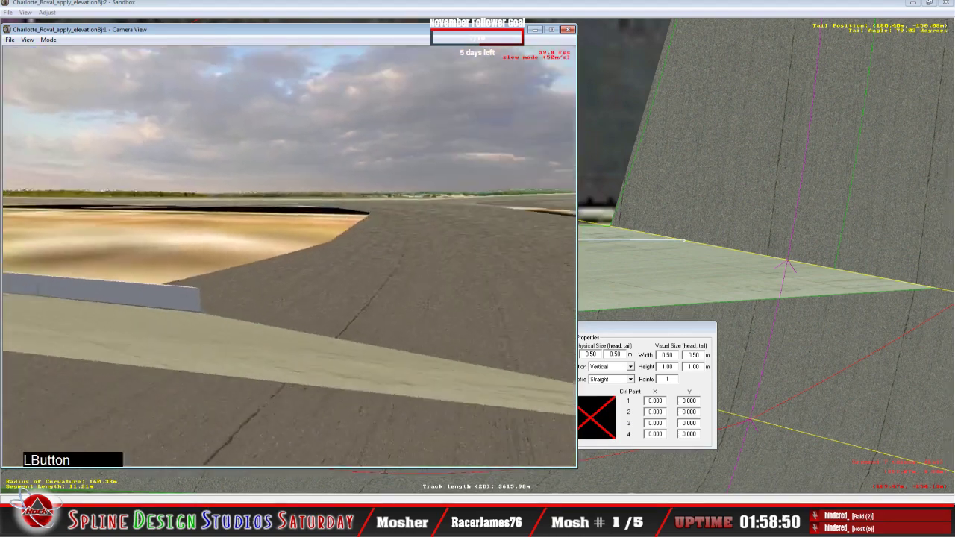
pyautogui.moveTo(290, 256); pyautogui.dragTo(224, 291, button='right')
pyautogui.press('space')
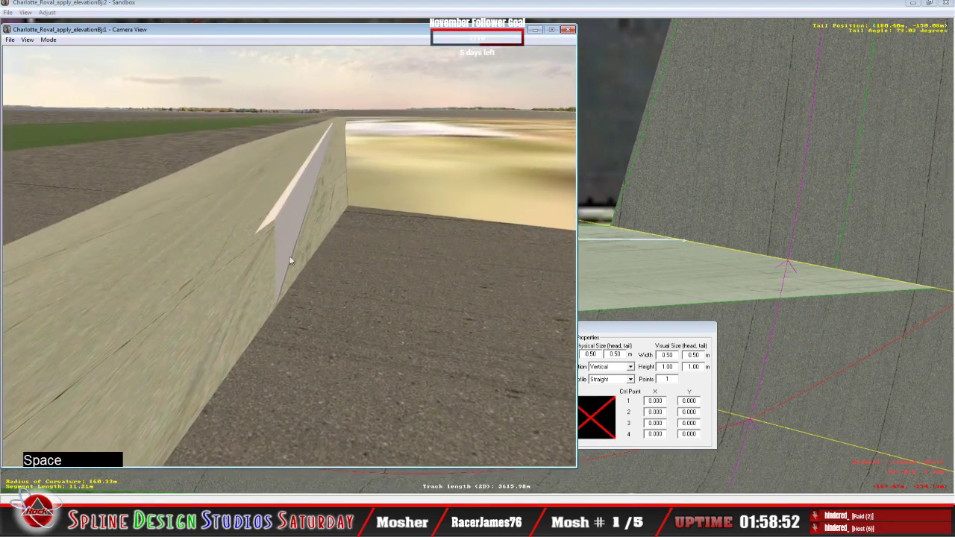
pyautogui.click(629, 334)
pyautogui.click(527, 369)
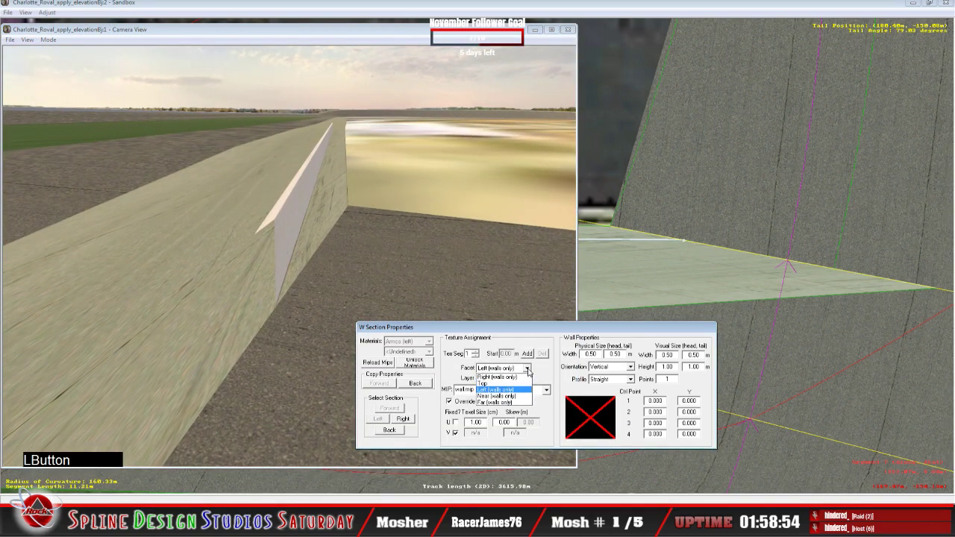
pyautogui.click(484, 402)
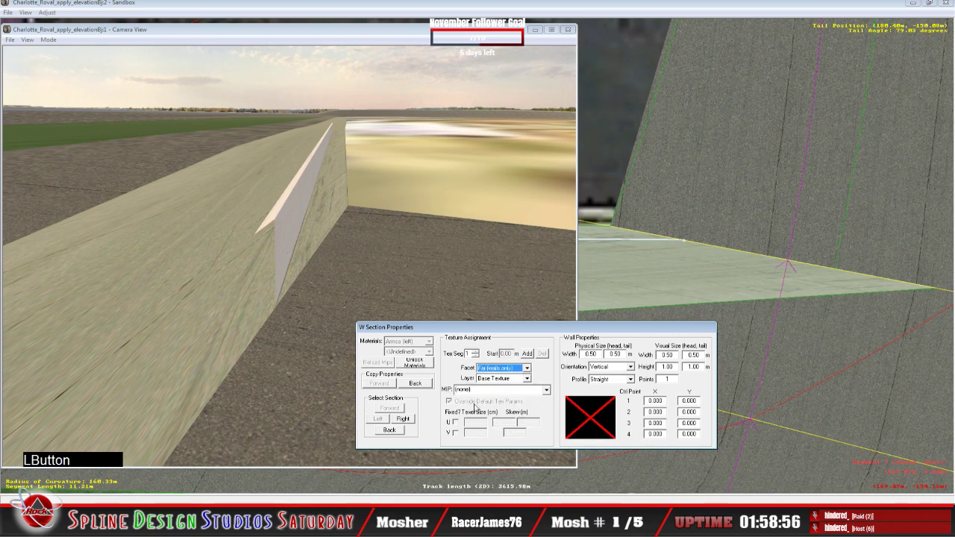
pyautogui.click(538, 391)
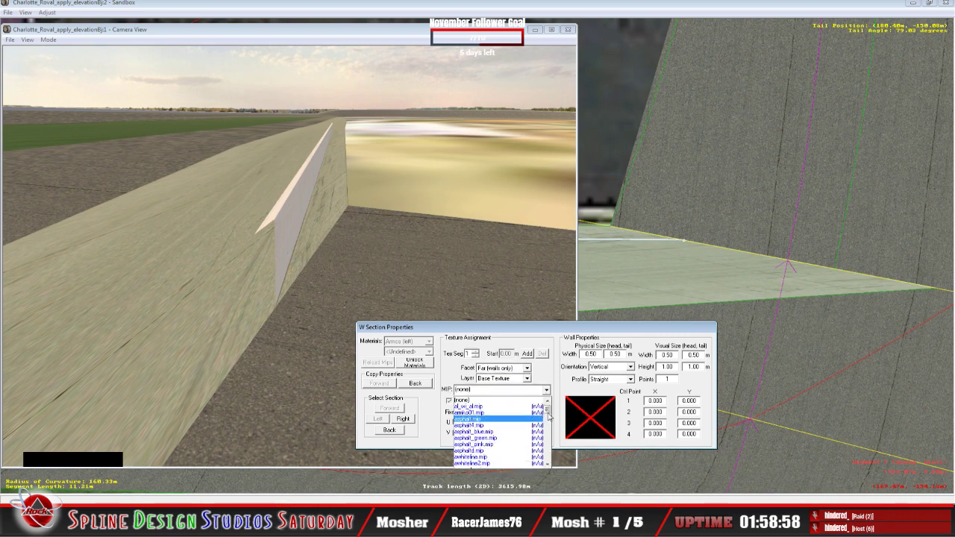
pyautogui.moveTo(547, 409); pyautogui.dragTo(553, 462)
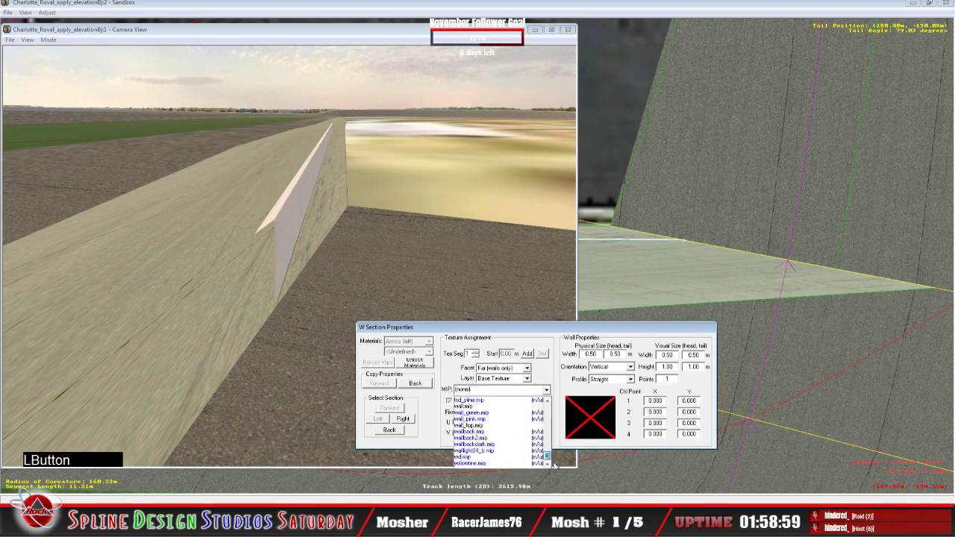
pyautogui.click(516, 425)
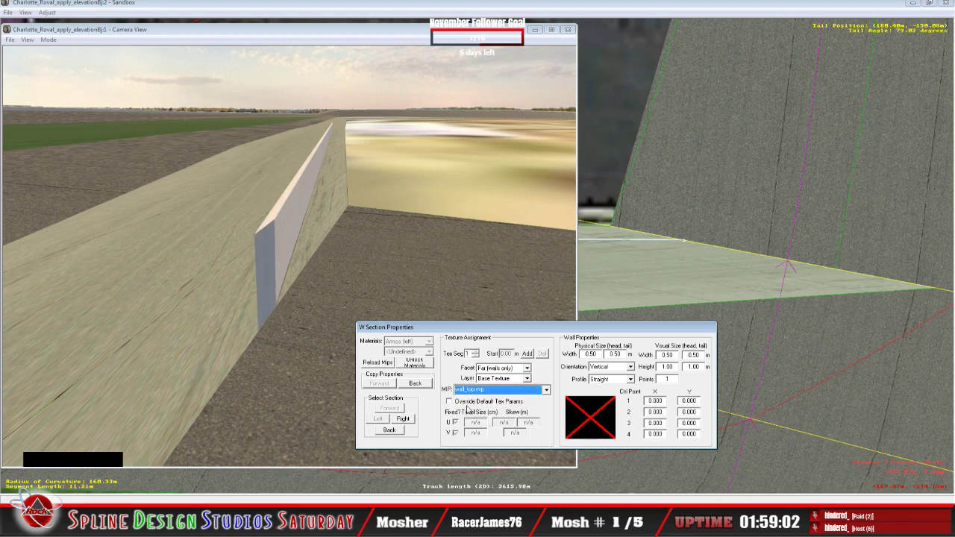
# Override the default texture parameters on the Far facet and set its U texel size to 1.00 cm
pyautogui.click(449, 401)
pyautogui.click(455, 422)
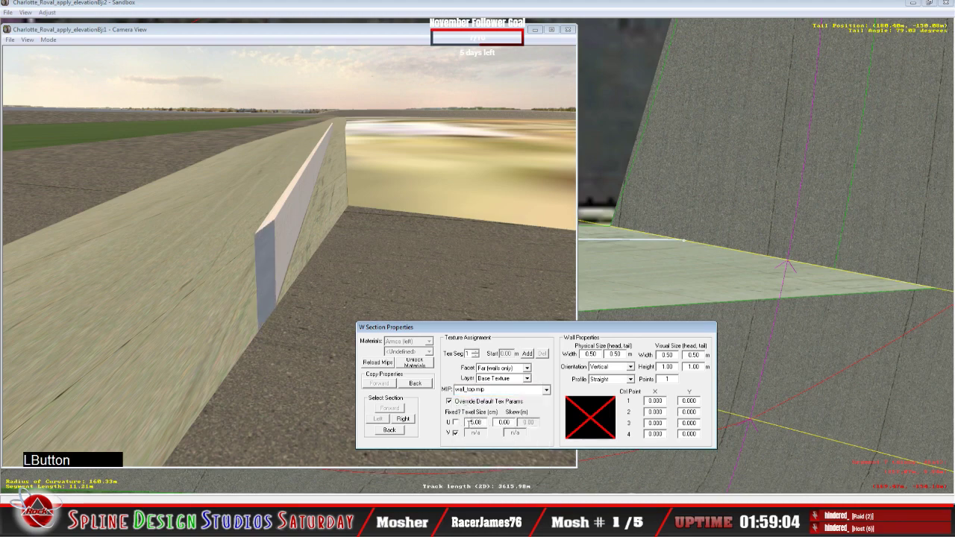
pyautogui.press('Delete')
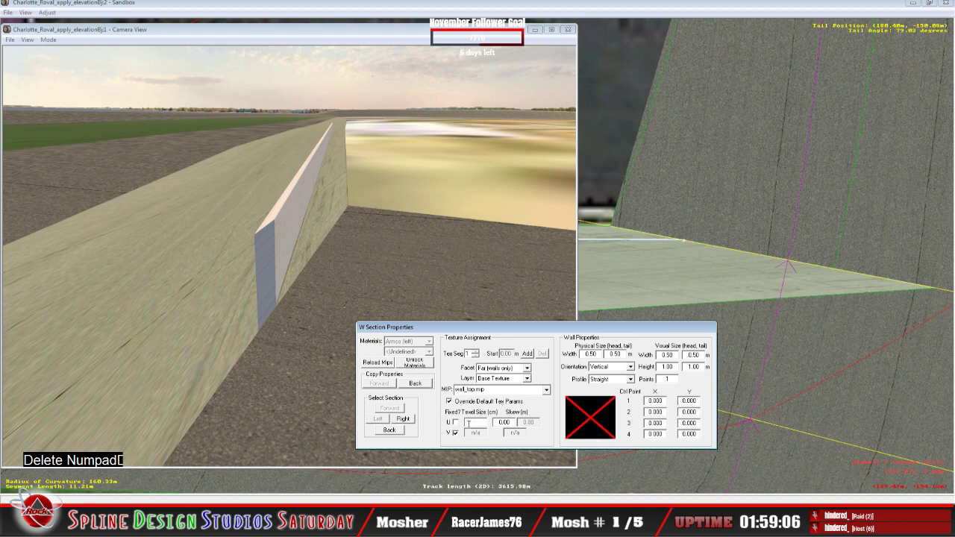
pyautogui.write('1.00')
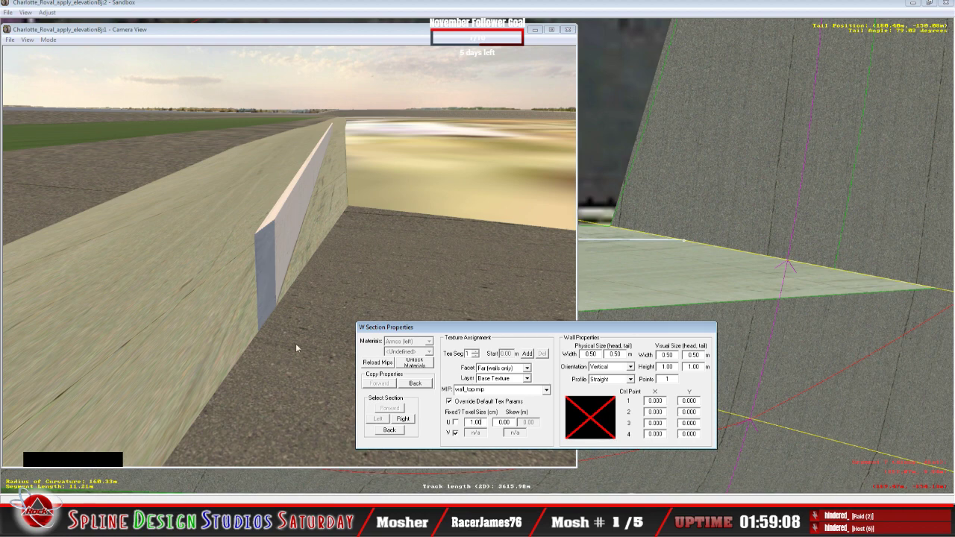
# Fly around the wall in Slew Mode to examine its textured end, top and sides
pyautogui.click(46, 41)
pyautogui.click(64, 64)
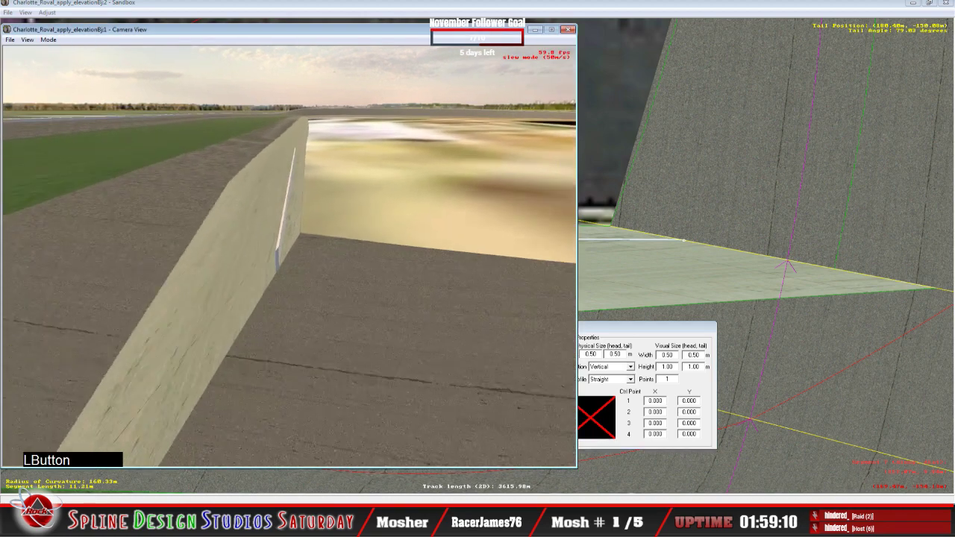
pyautogui.rightClick(289, 255)
pyautogui.moveTo(289, 256); pyautogui.dragTo(253, 246, button='right')
pyautogui.moveTo(289, 256); pyautogui.dragTo(268, 238)
pyautogui.moveTo(289, 255)
pyautogui.mouseDown(button='right')
pyautogui.moveTo(269, 246)
pyautogui.moveTo(299, 246)
pyautogui.mouseUp(button='right')
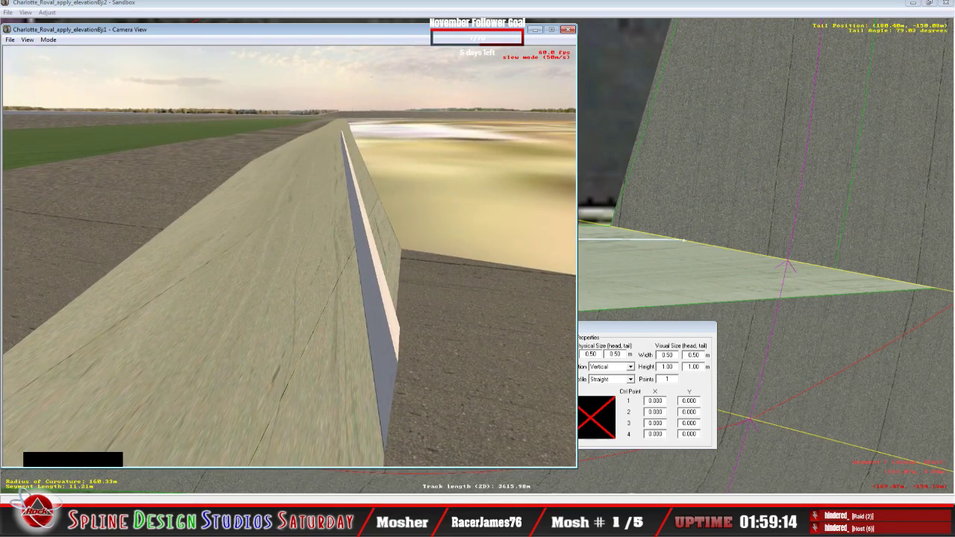
pyautogui.moveTo(289, 256); pyautogui.dragTo(321, 256)
pyautogui.moveTo(437, 292); pyautogui.dragTo(437, 292, button='right')
pyautogui.press('space')
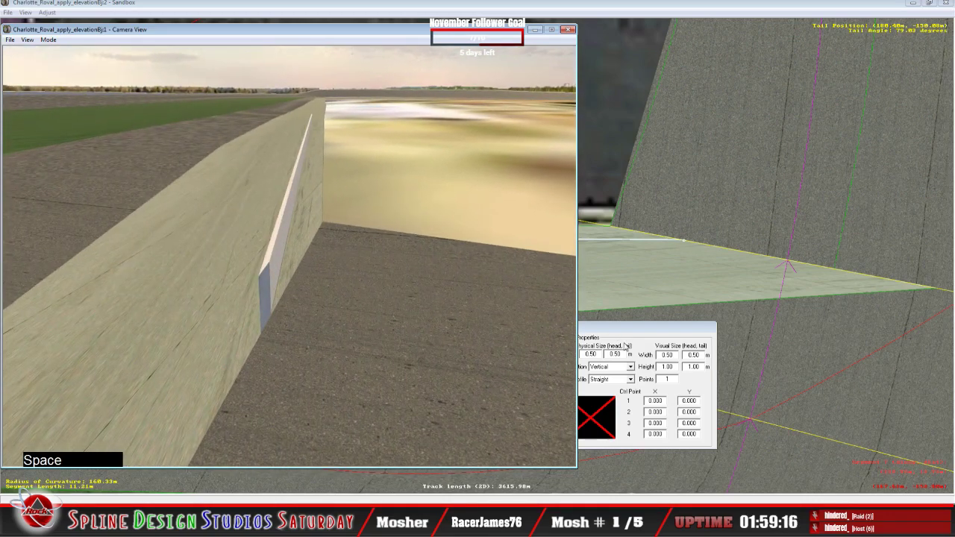
# Set the wall's physical width to 0.30 m at both head and tail
pyautogui.click(625, 345)
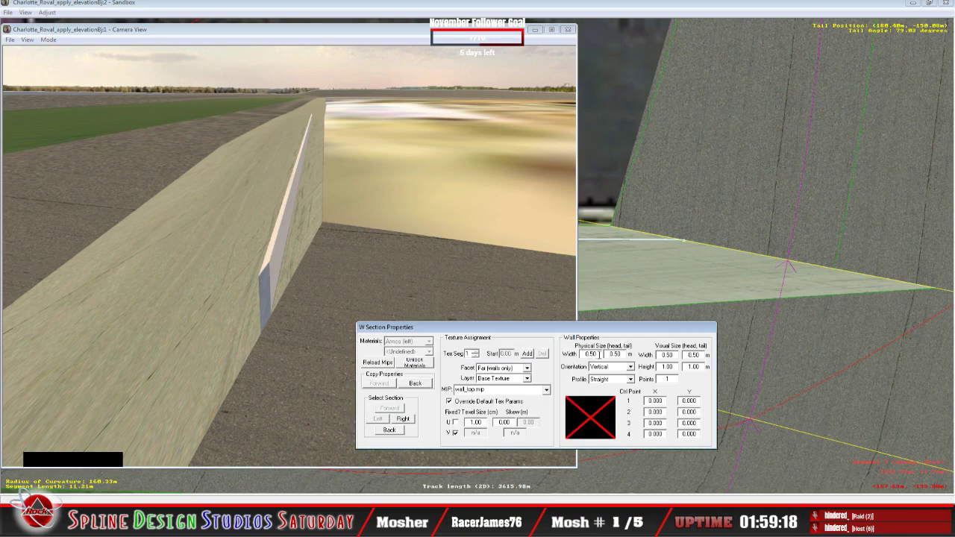
pyautogui.click(599, 355)
pyautogui.press('BackSpace')
pyautogui.press('BackSpace')
pyautogui.press('BackSpace')
pyautogui.write('.30')
pyautogui.click(623, 354)
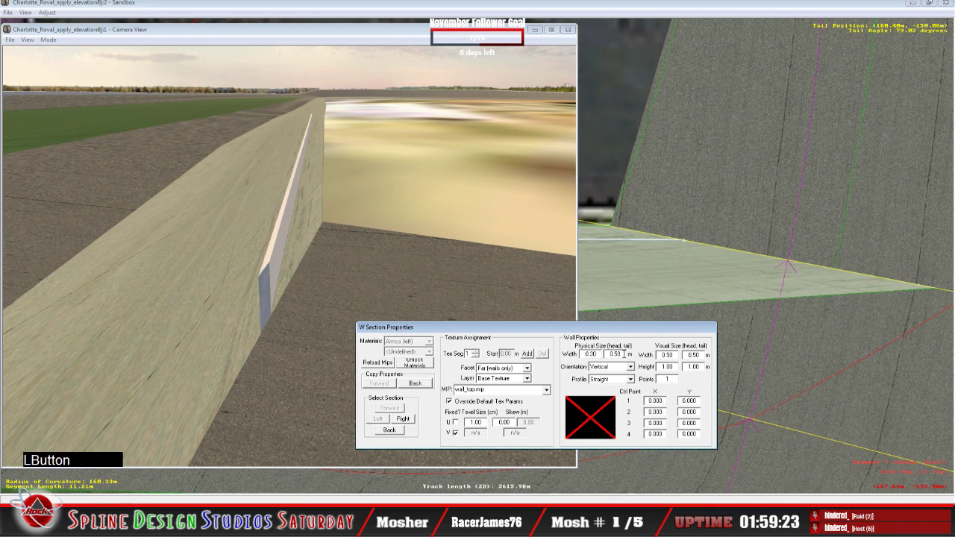
pyautogui.press('BackSpace')
pyautogui.press('BackSpace')
pyautogui.write('30')
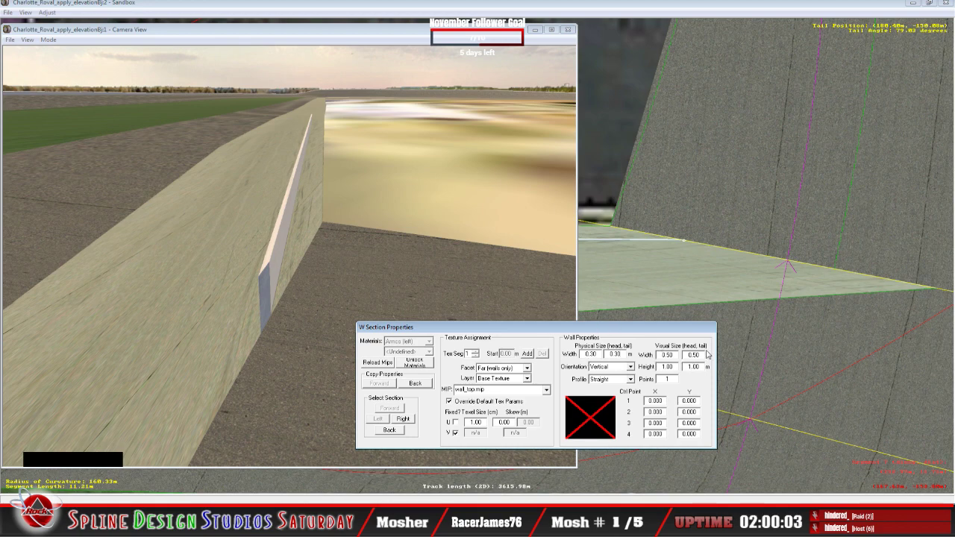
# Set the wall's visual width to 0.30 m at both head and tail
pyautogui.click(675, 355)
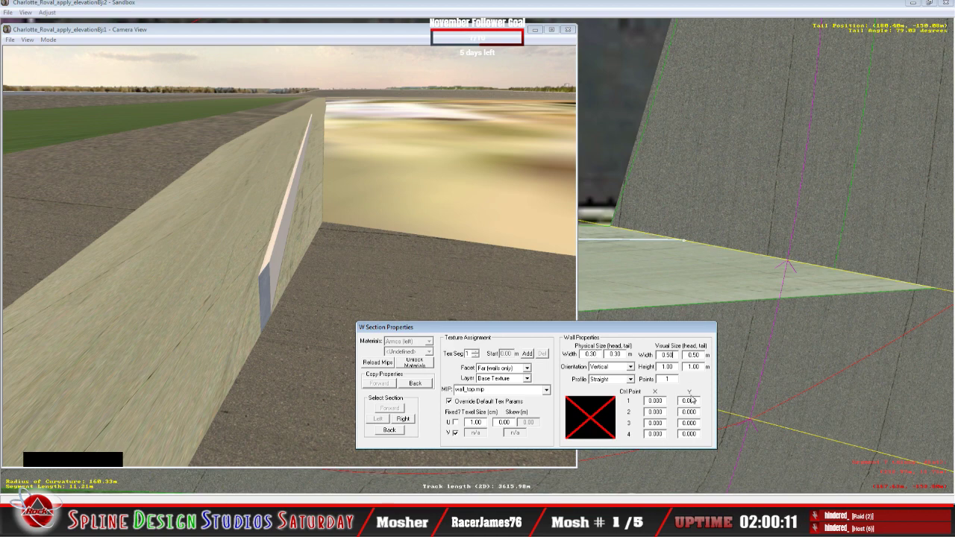
pyautogui.press('BackSpace')
pyautogui.press('BackSpace')
pyautogui.press('BackSpace')
pyautogui.write('.30')
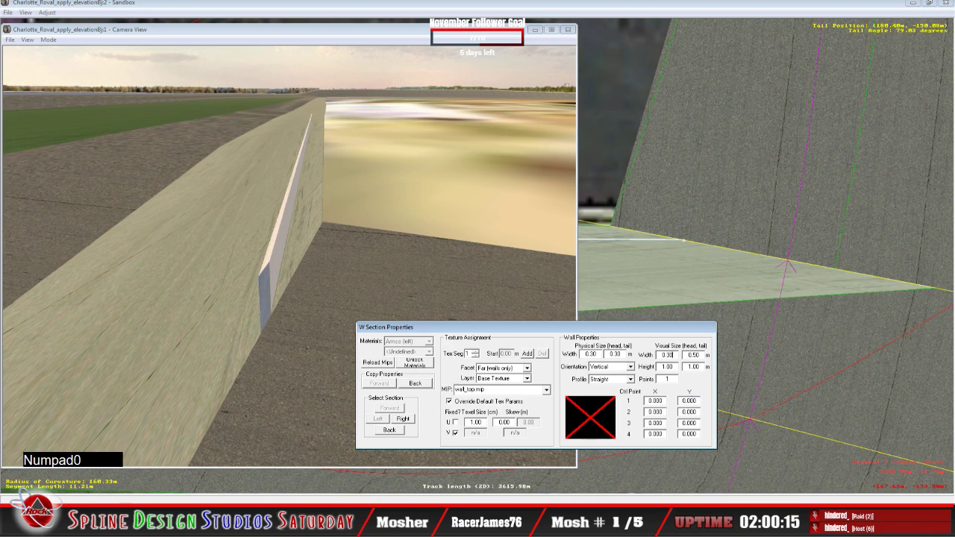
pyautogui.click(702, 356)
pyautogui.press('BackSpace')
pyautogui.press('BackSpace')
pyautogui.press('BackSpace')
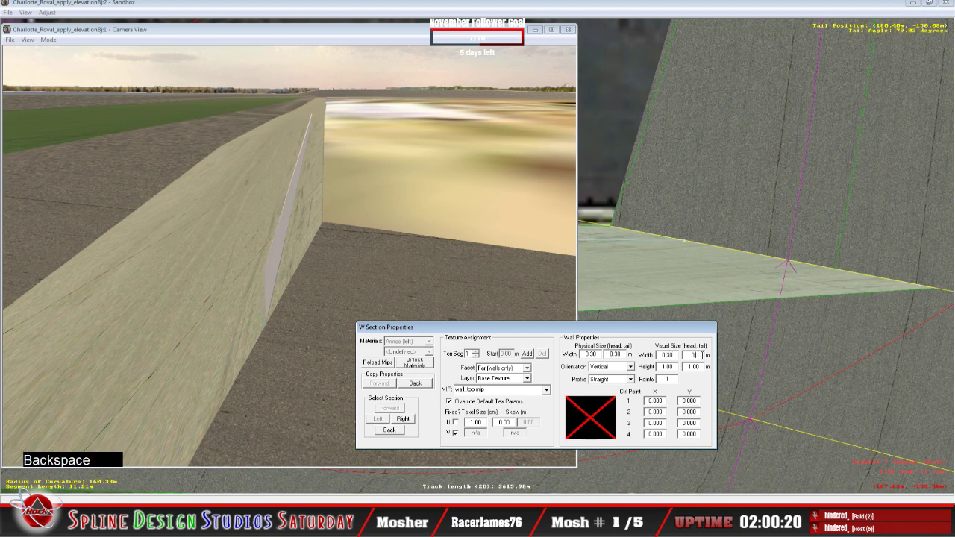
pyautogui.write('30')
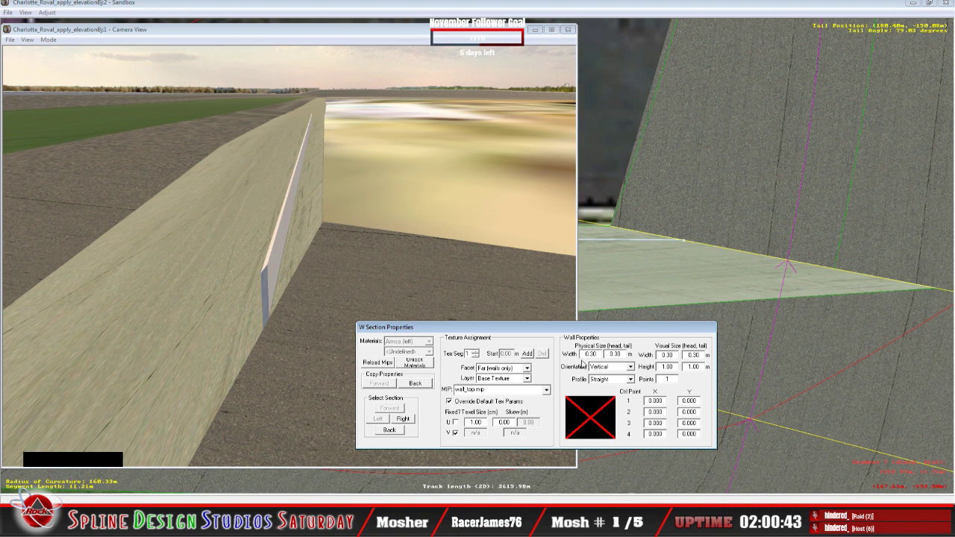
# Set the wall's physical width to 0.50 m at both head and tail
pyautogui.click(660, 367)
pyautogui.click(597, 356)
pyautogui.press('BackSpace')
pyautogui.press('BackSpace')
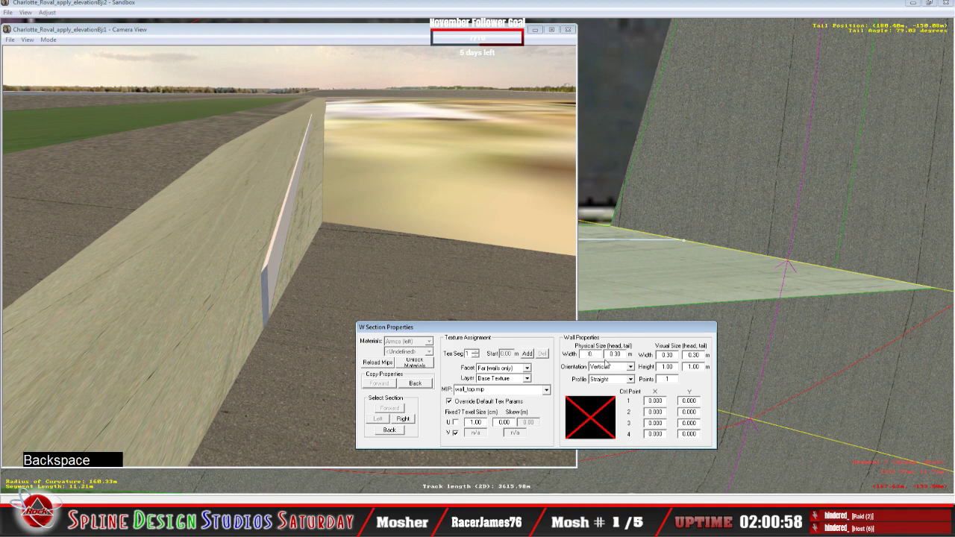
pyautogui.write('50')
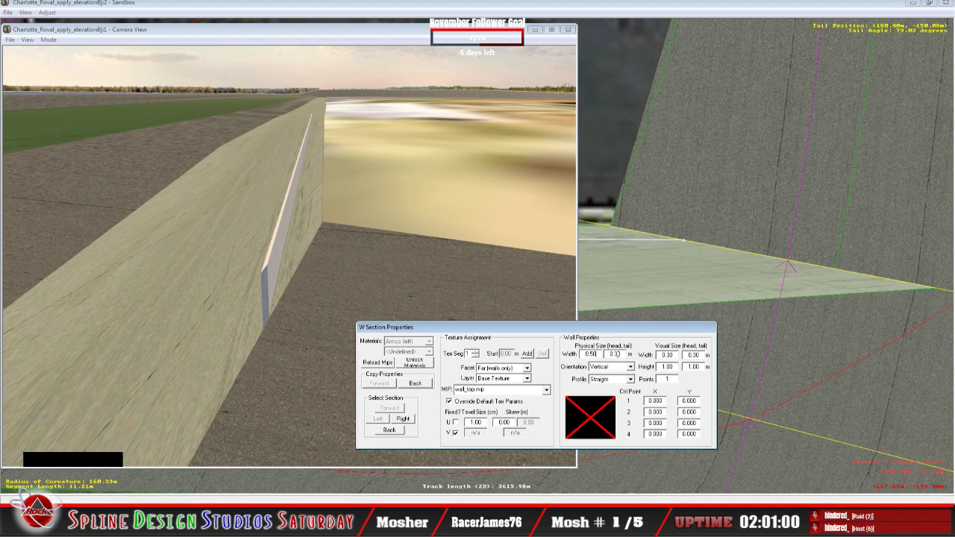
pyautogui.click(622, 354)
pyautogui.press('BackSpace')
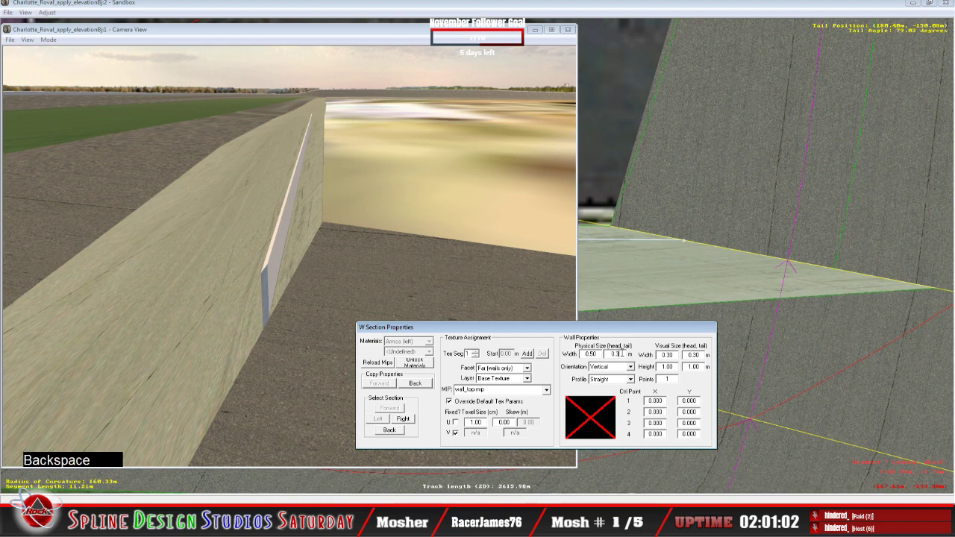
pyautogui.write('50')
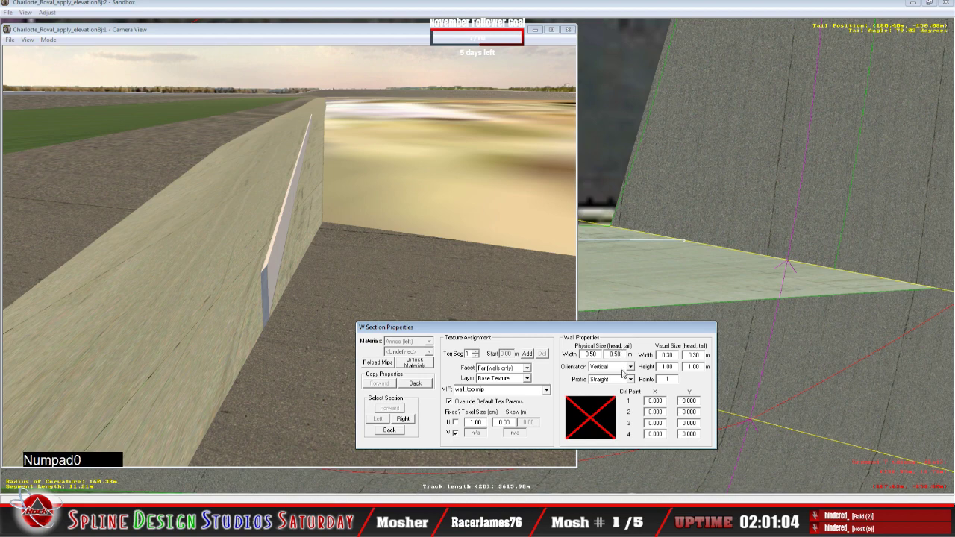
# Set the wall's visual head width to 0.5 m
pyautogui.click(675, 355)
pyautogui.press('BackSpace')
pyautogui.press('BackSpace')
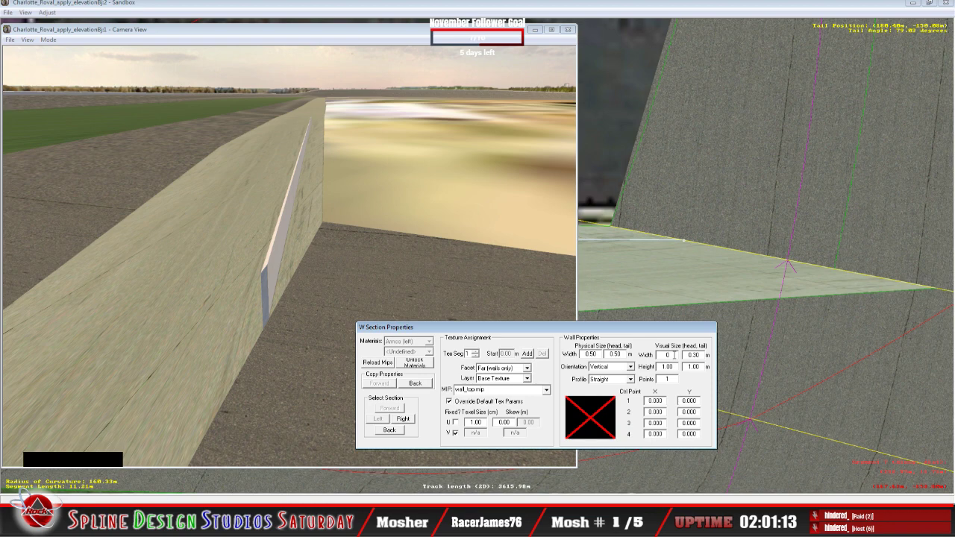
pyautogui.press('BackSpace')
pyautogui.write('50')
pyautogui.press('BackSpace')
pyautogui.press('BackSpace')
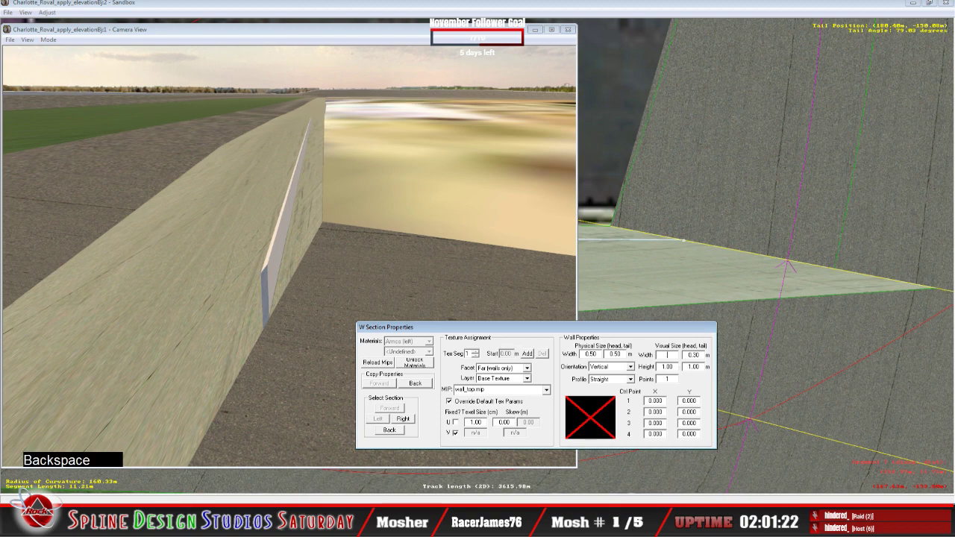
pyautogui.write('0.5')
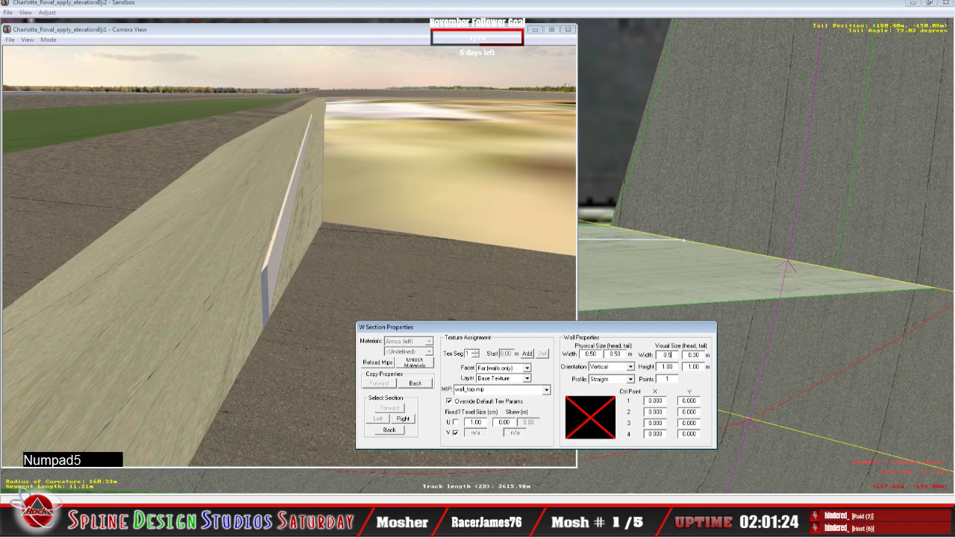
# Set the wall's visual tail width to 0.50 m
pyautogui.click(701, 355)
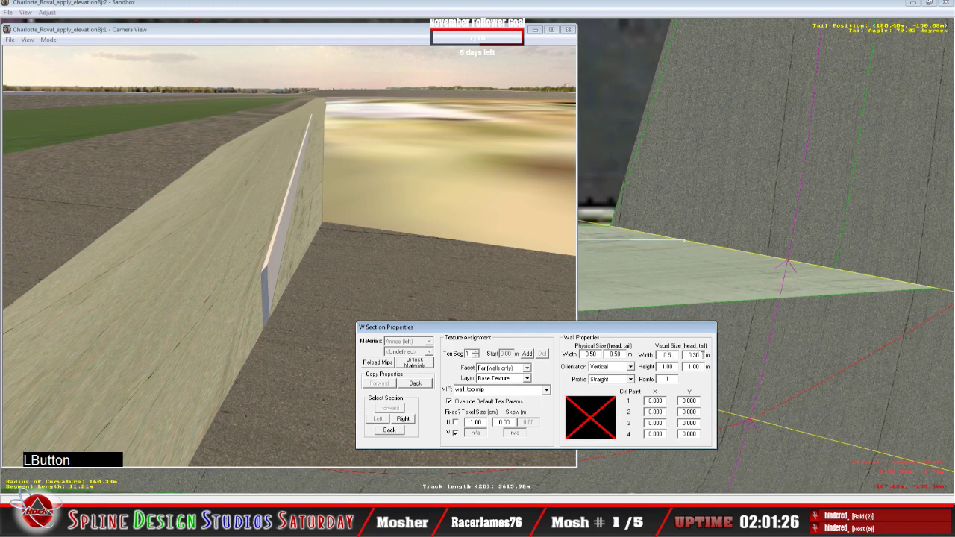
pyautogui.press('BackSpace')
pyautogui.press('BackSpace')
pyautogui.press('BackSpace')
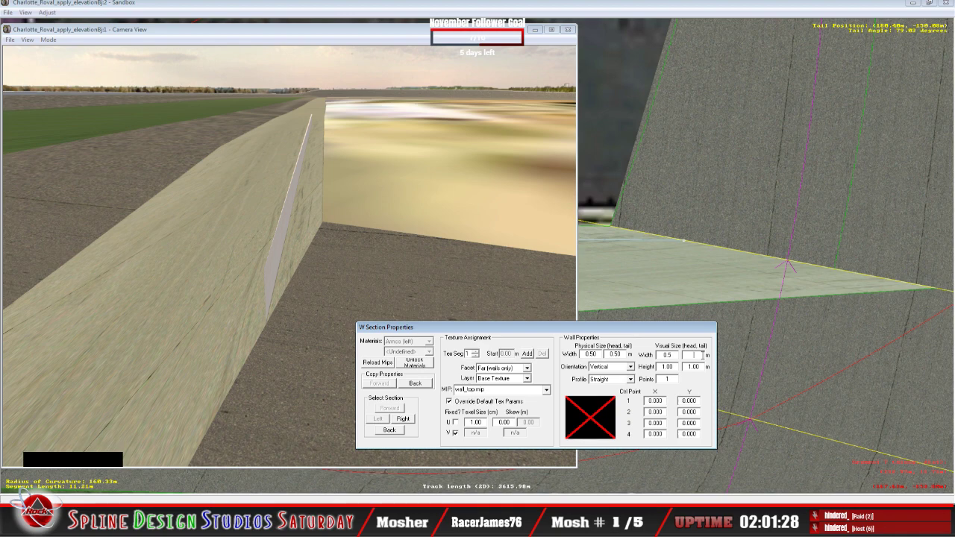
pyautogui.write('0.50')
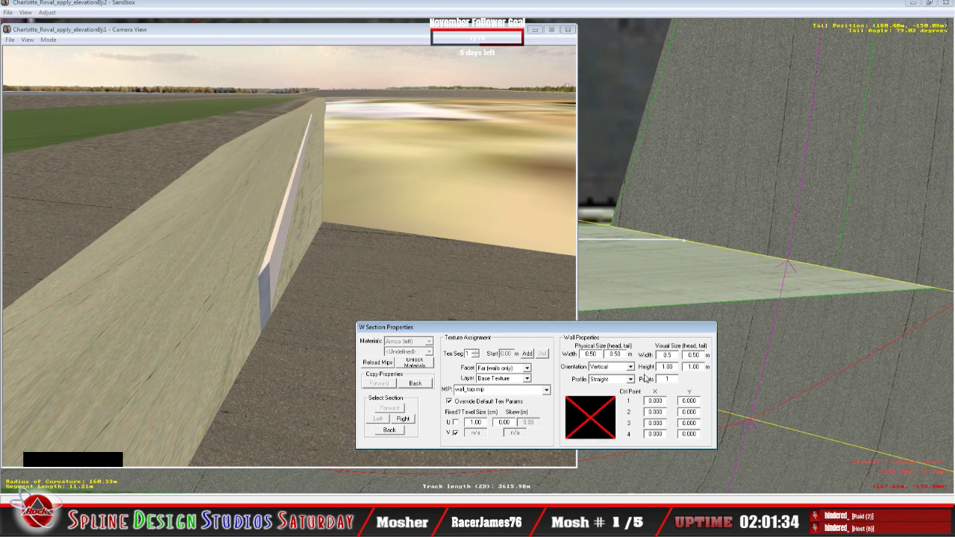
# Set the wall's visual height to 0.30 m at both head and tail
pyautogui.click(663, 366)
pyautogui.press('Delete')
pyautogui.press('Delete')
pyautogui.press('Delete')
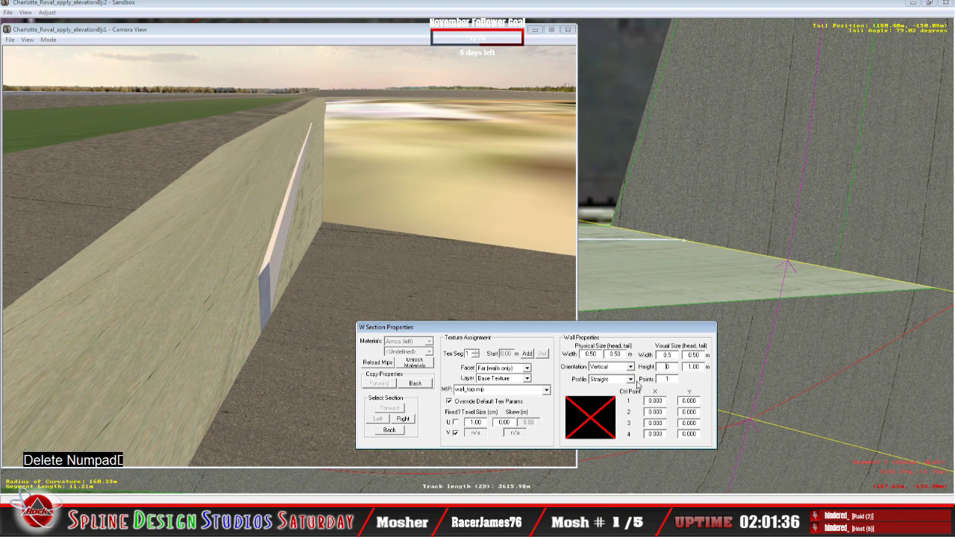
pyautogui.write('0.30')
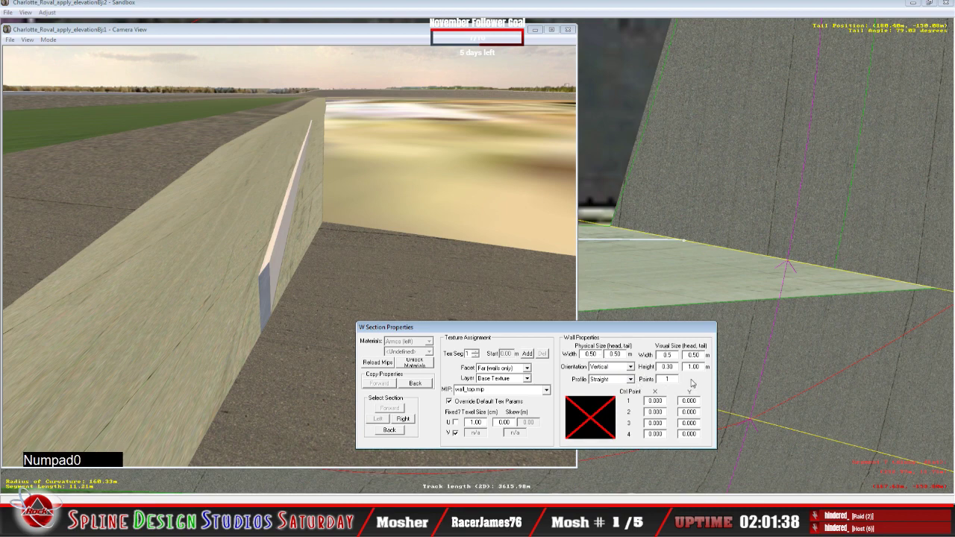
pyautogui.click(701, 367)
pyautogui.press('BackSpace')
pyautogui.press('BackSpace')
pyautogui.press('BackSpace')
pyautogui.press('BackSpace')
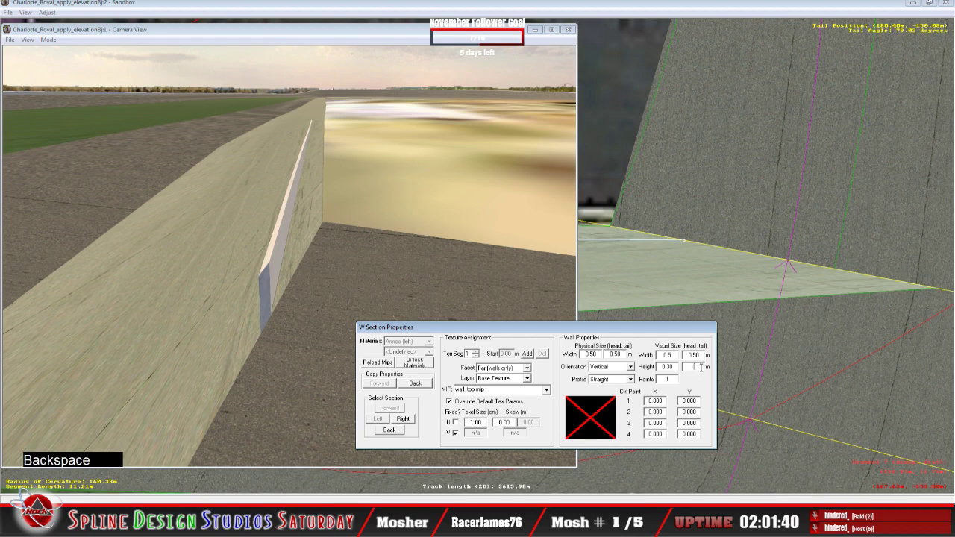
pyautogui.write('0.30')
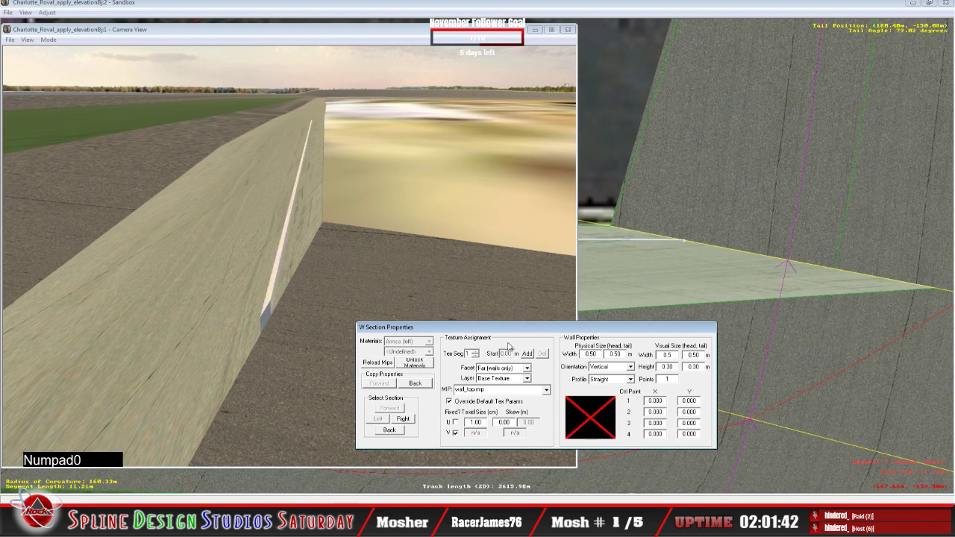
# Fly around the lowered wall in slew mode and inspect its sides, top and near end
pyautogui.click(48, 40)
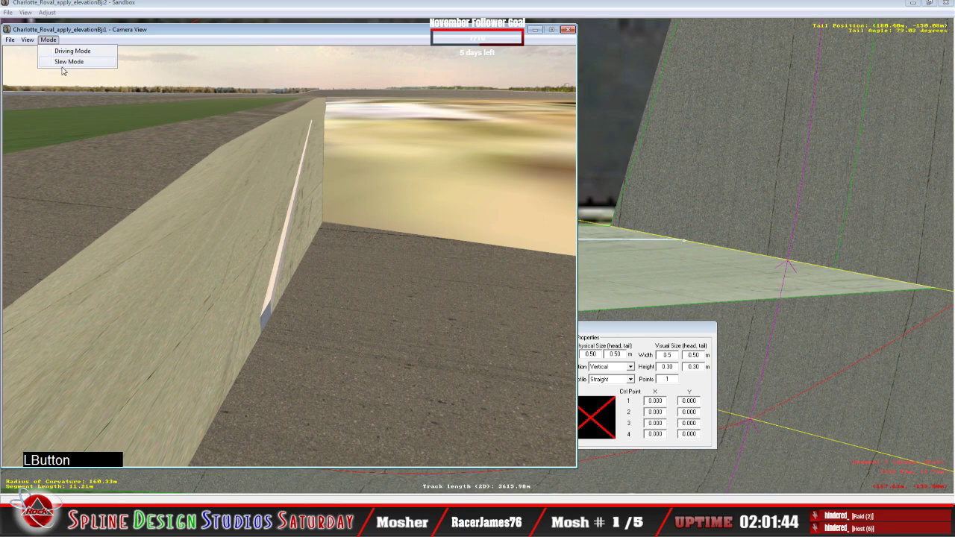
pyautogui.click(64, 61)
pyautogui.moveTo(290, 256); pyautogui.dragTo(230, 256)
pyautogui.moveTo(289, 256); pyautogui.dragTo(290, 192, button='right')
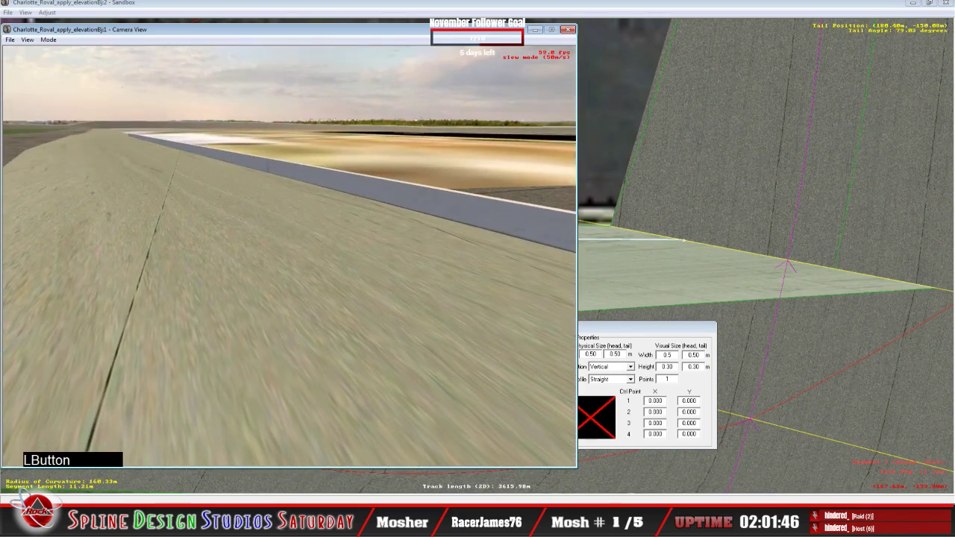
pyautogui.moveTo(289, 256); pyautogui.dragTo(290, 211)
pyautogui.moveTo(289, 256); pyautogui.dragTo(194, 266, button='right')
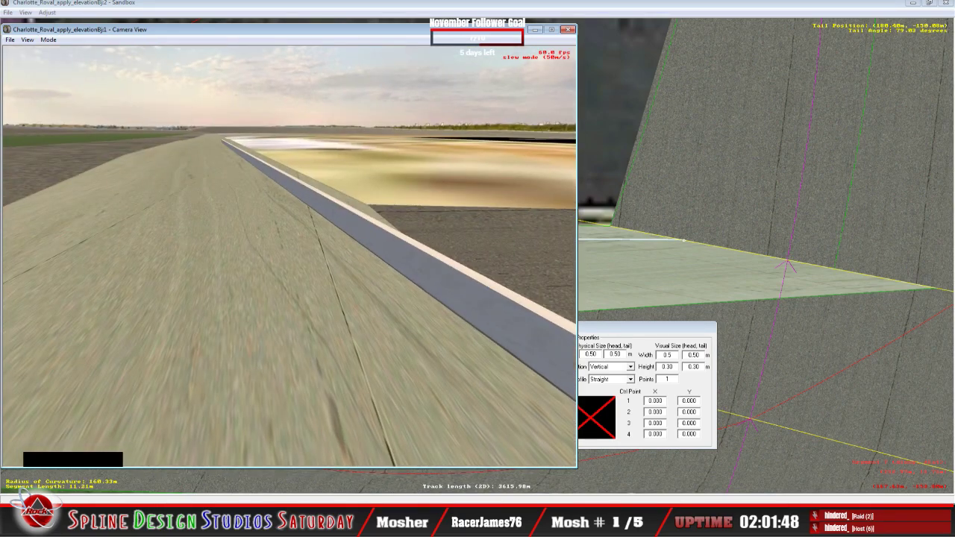
pyautogui.moveTo(290, 255); pyautogui.dragTo(289, 315)
pyautogui.moveTo(290, 256); pyautogui.dragTo(342, 300, button='right')
pyautogui.moveTo(289, 256); pyautogui.dragTo(230, 218)
pyautogui.moveTo(289, 256); pyautogui.dragTo(244, 301, button='right')
pyautogui.moveTo(290, 255); pyautogui.dragTo(230, 226, button='right')
pyautogui.moveTo(289, 256); pyautogui.dragTo(290, 316)
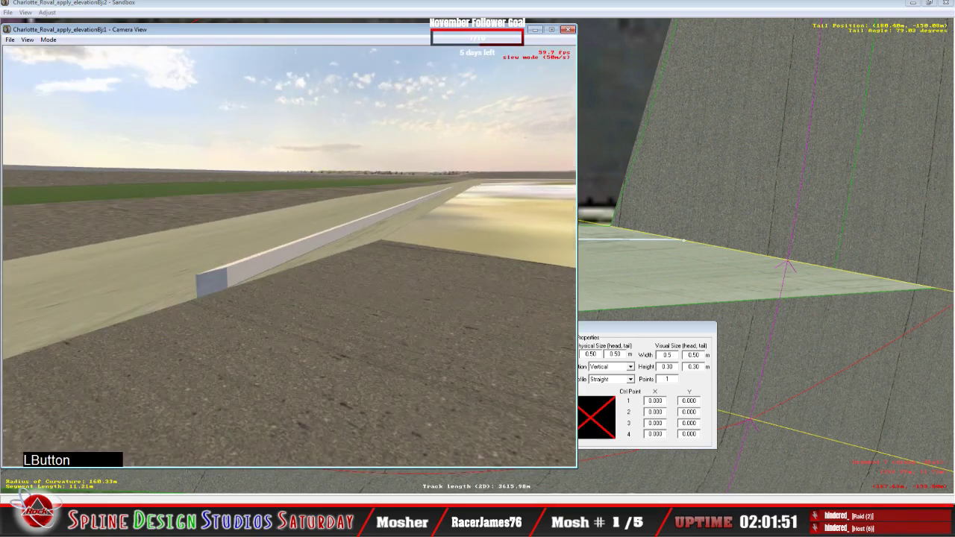
pyautogui.moveTo(289, 256)
pyautogui.mouseDown(button='right')
pyautogui.moveTo(252, 226)
pyautogui.moveTo(289, 254)
pyautogui.mouseUp(button='right')
pyautogui.moveTo(290, 254); pyautogui.dragTo(290, 254)
pyautogui.moveTo(177, 345); pyautogui.dragTo(177, 345)
pyautogui.press('space')
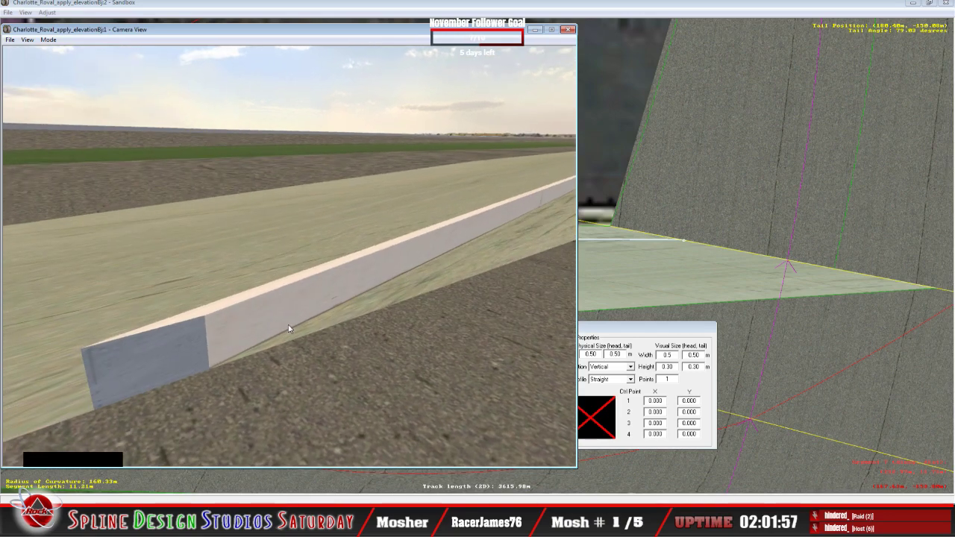
# Move in close along the wall's side in slew mode to examine its texture and the joint with the ground
pyautogui.click(48, 39)
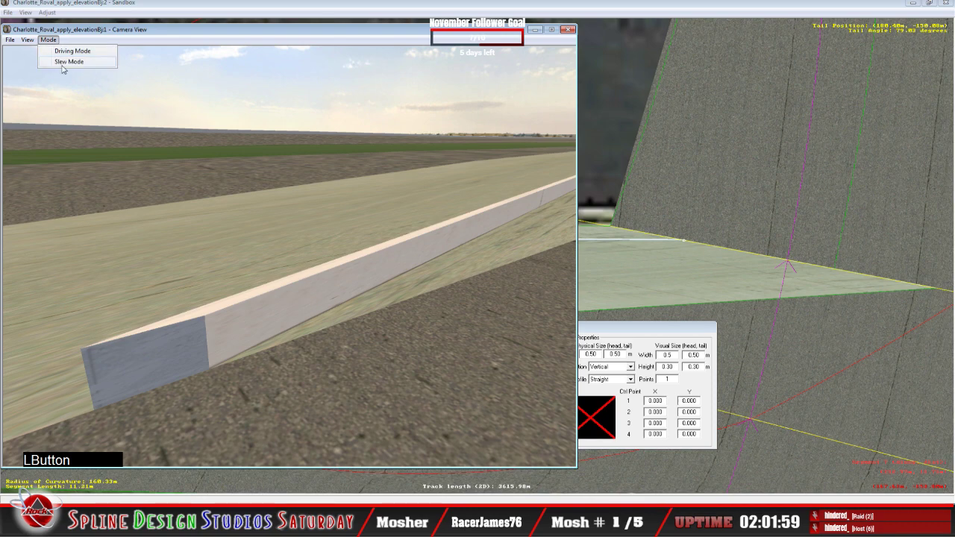
pyautogui.click(63, 61)
pyautogui.rightClick(290, 256)
pyautogui.click(290, 256)
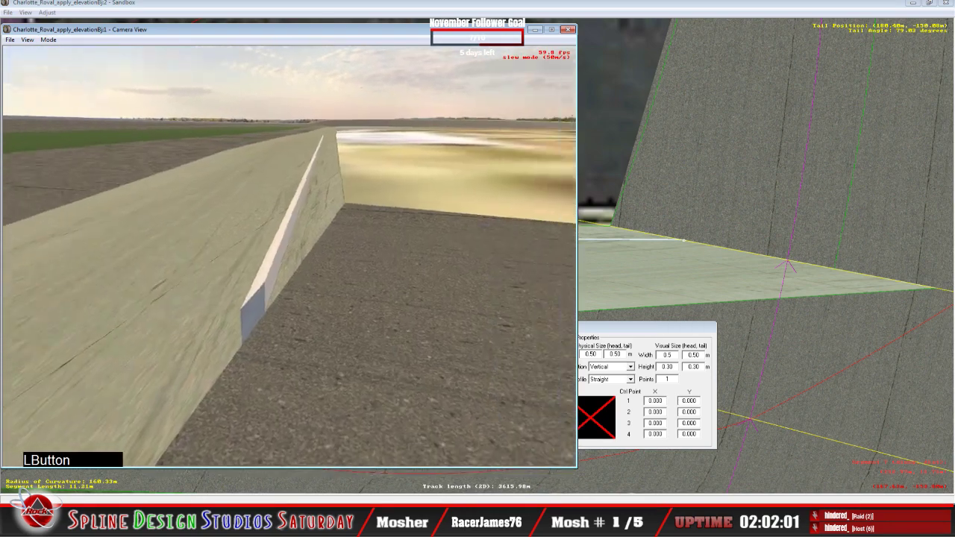
pyautogui.rightClick(289, 256)
pyautogui.click(290, 256)
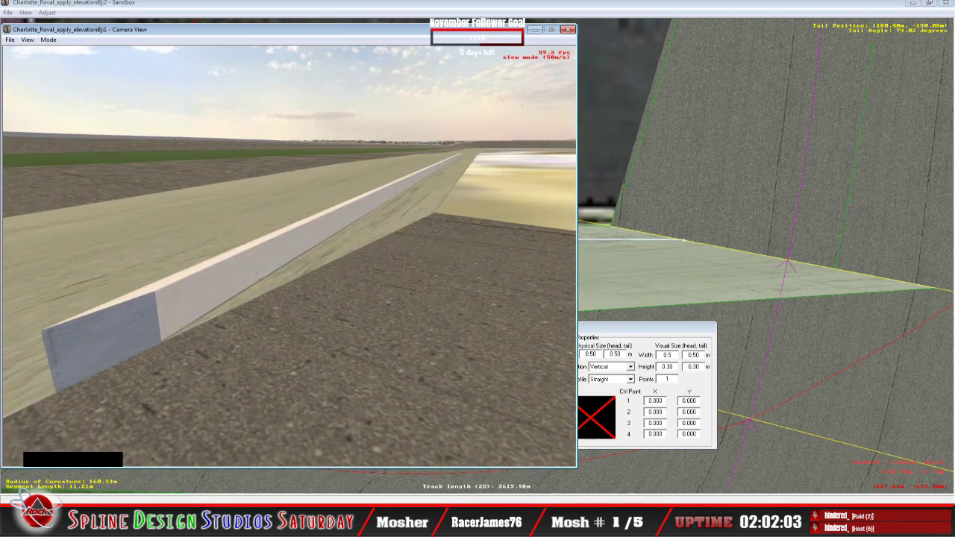
pyautogui.rightClick(290, 256)
pyautogui.press('space')
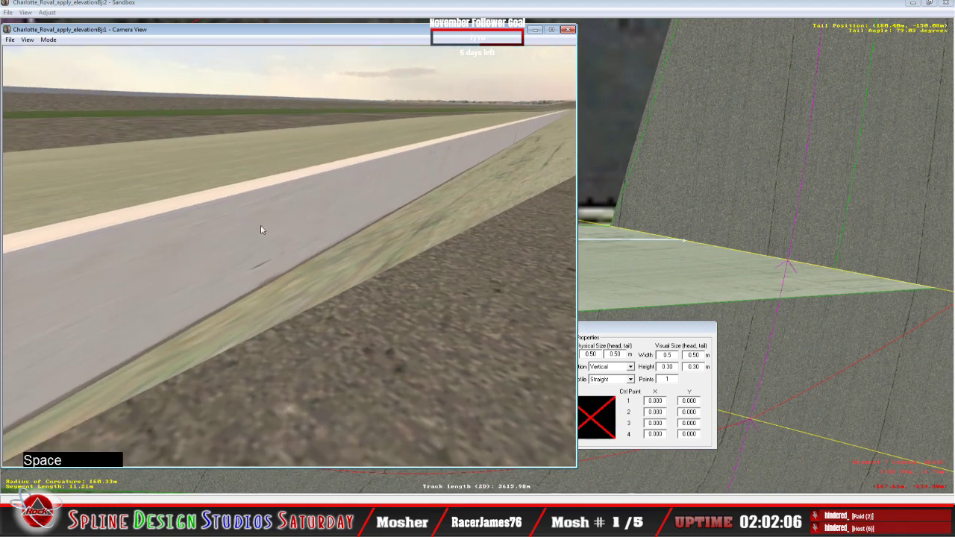
# Review the textures assigned to the wall's left and top facets in the section properties
pyautogui.click(618, 338)
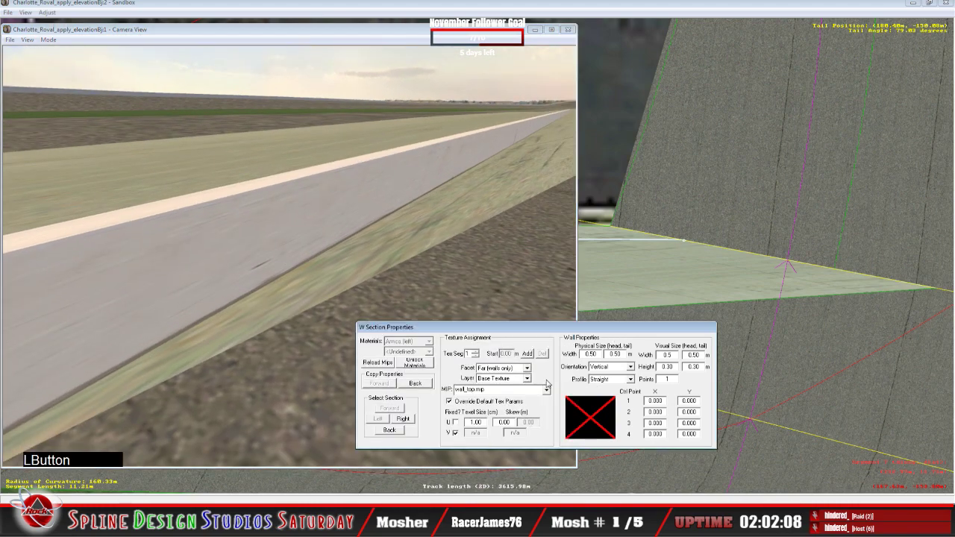
pyautogui.click(527, 367)
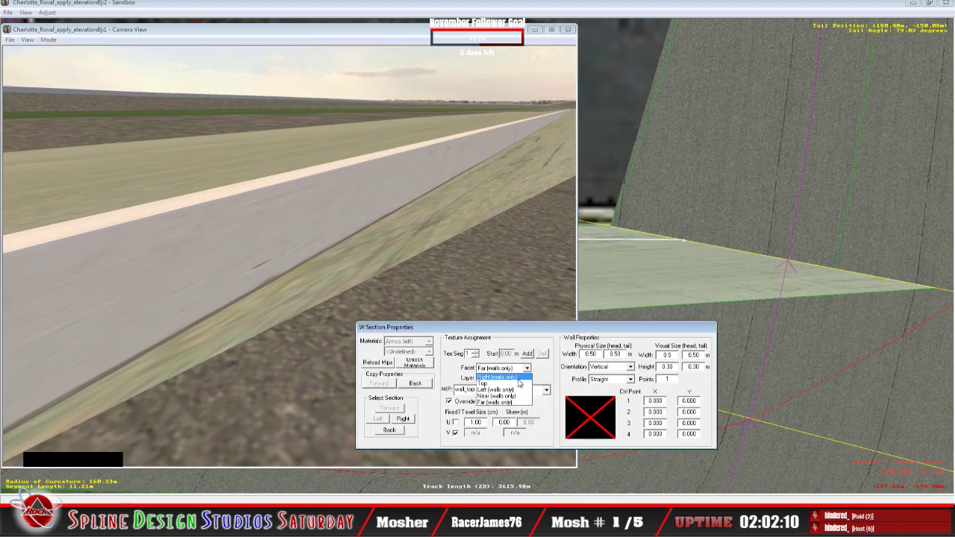
pyautogui.click(518, 389)
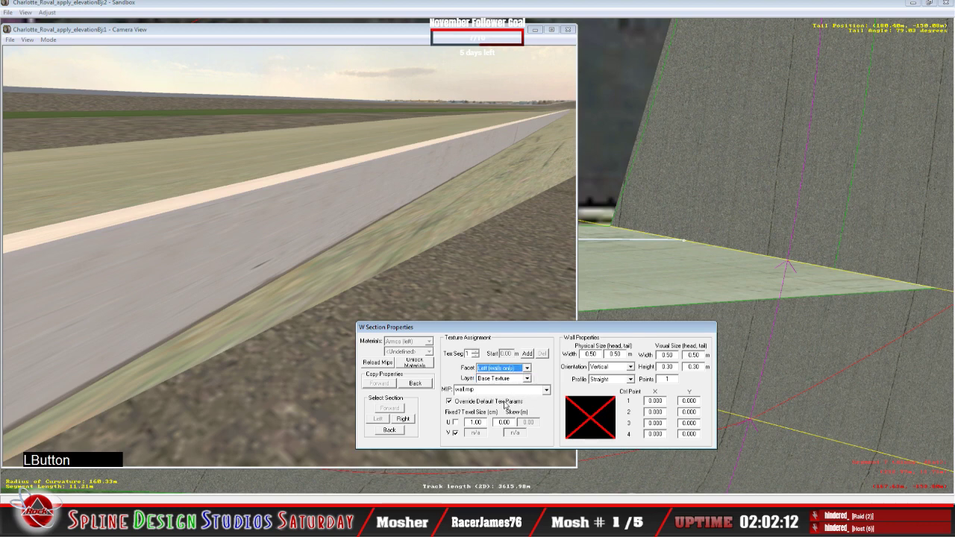
pyautogui.click(527, 368)
pyautogui.click(522, 384)
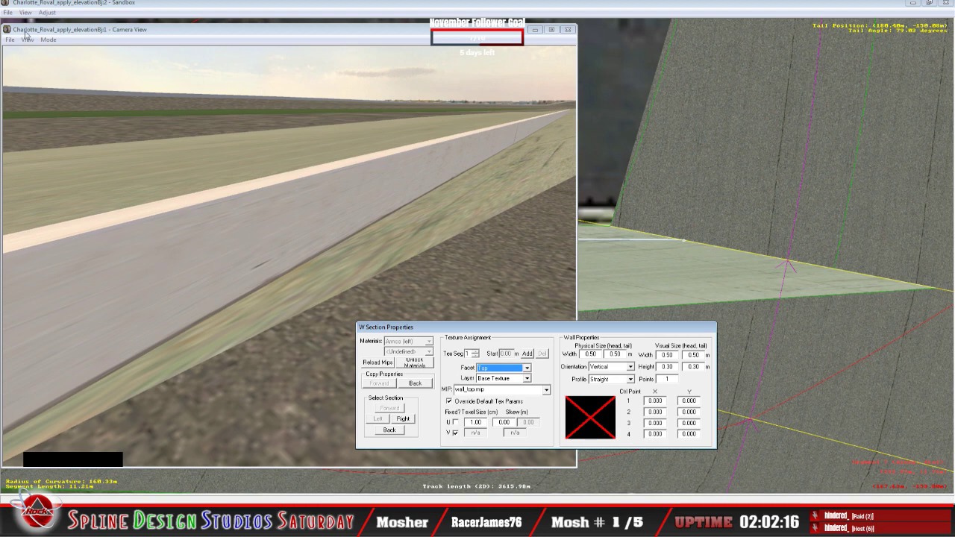
# Back away from the wall in slew mode and examine how it sits on the surrounding concrete strip
pyautogui.click(50, 40)
pyautogui.click(65, 63)
pyautogui.rightClick(223, 264)
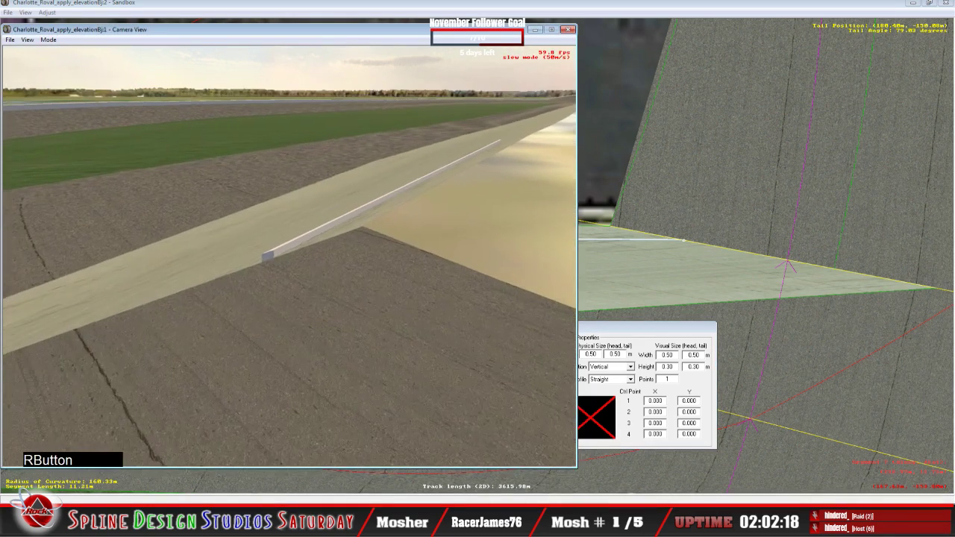
pyautogui.press('space')
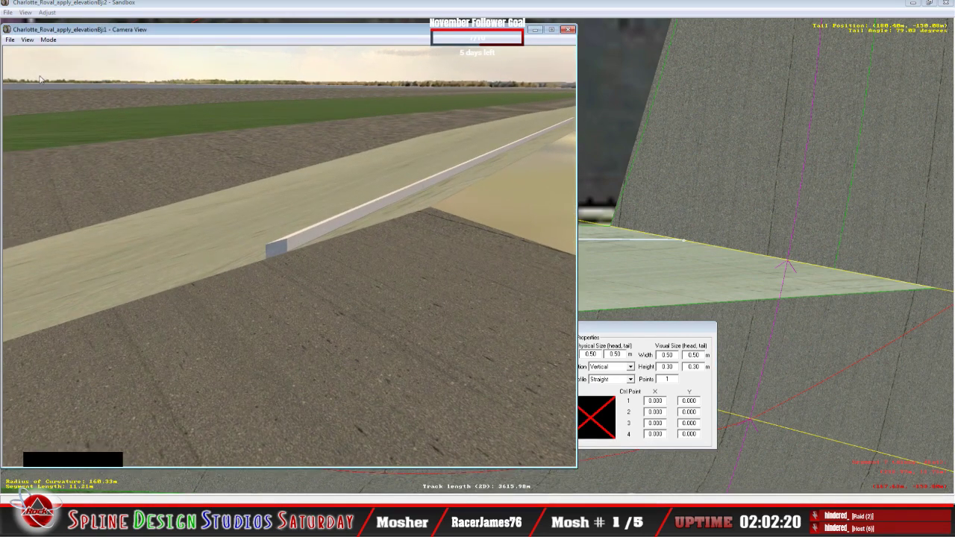
pyautogui.click(47, 40)
pyautogui.click(56, 62)
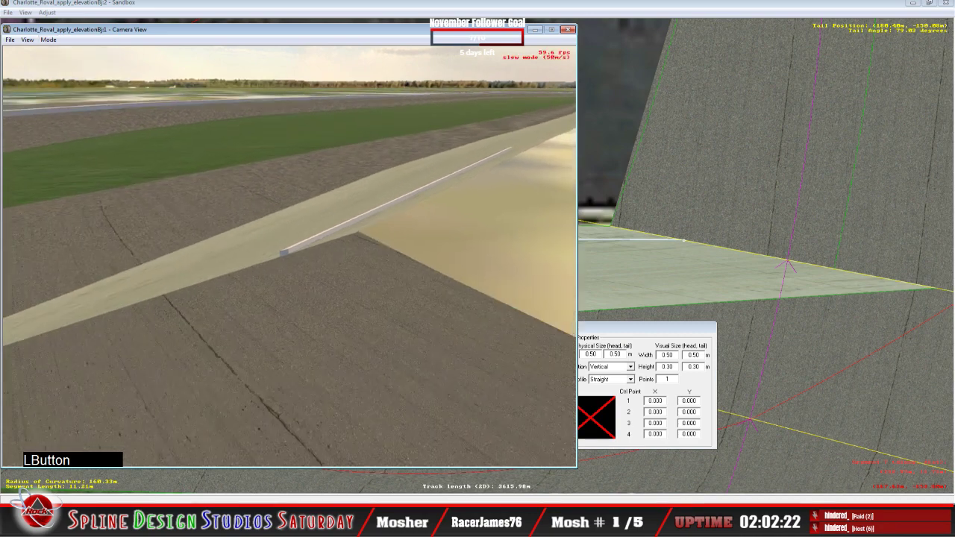
pyautogui.rightClick(288, 256)
pyautogui.press('space')
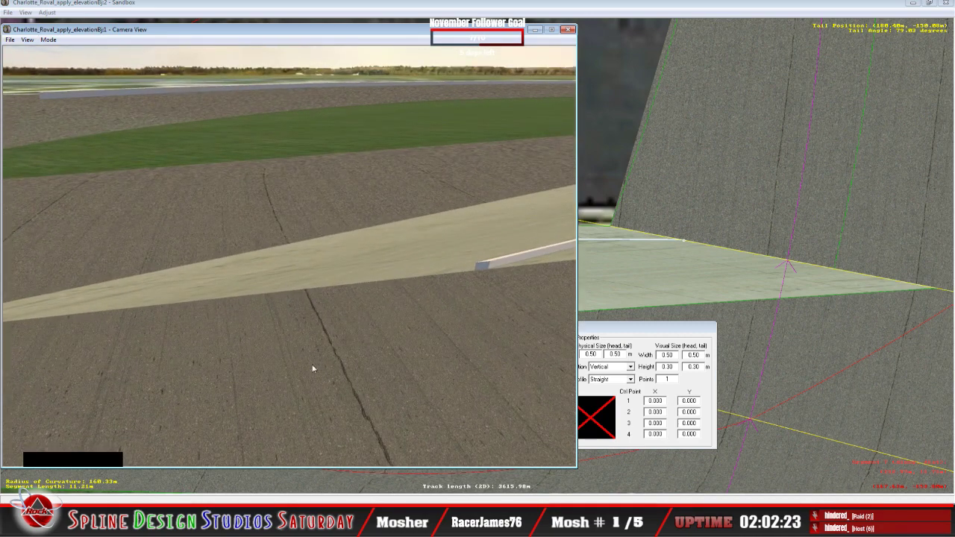
pyautogui.click(48, 40)
pyautogui.click(60, 61)
pyautogui.rightClick(289, 256)
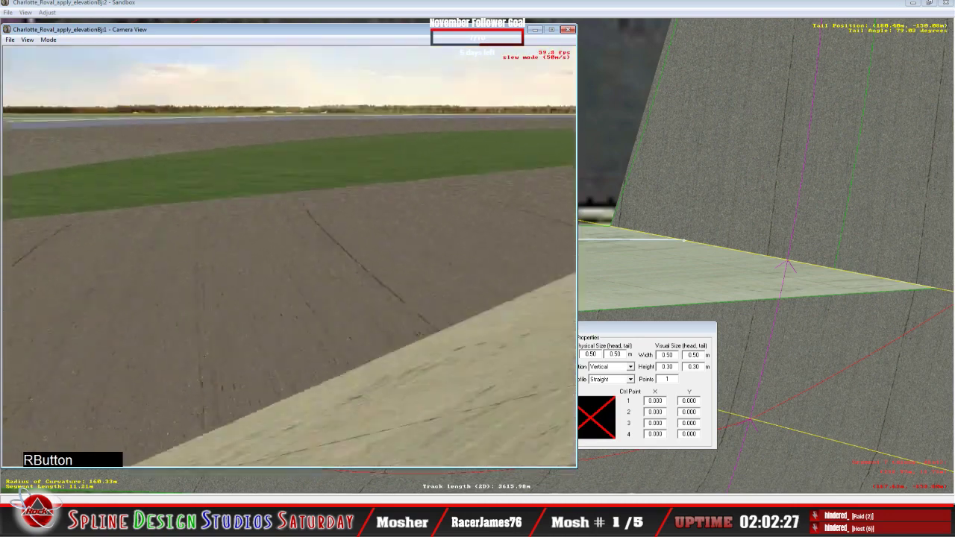
pyautogui.click(289, 256)
pyautogui.press('space')
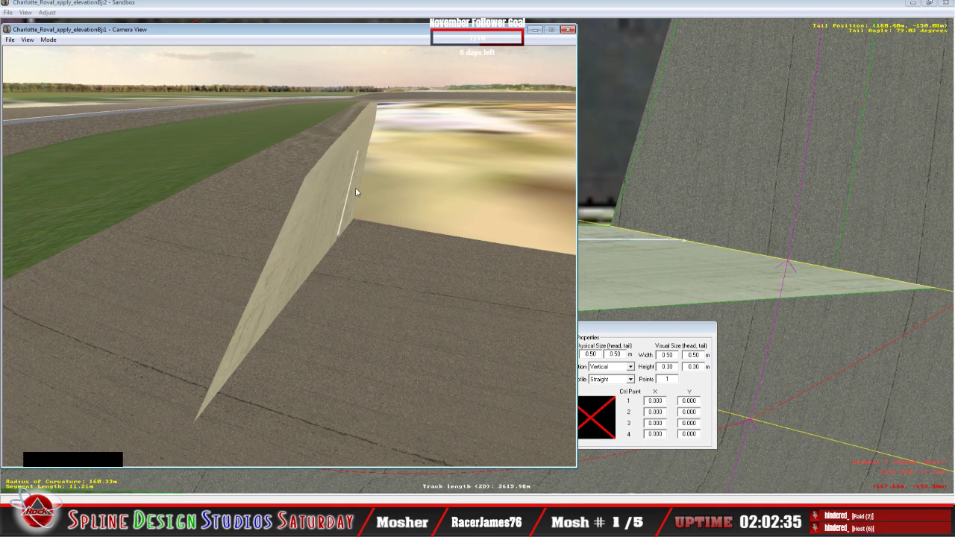
# Examine the wall from the track side in slew mode, ending near its far end
pyautogui.click(49, 40)
pyautogui.click(61, 63)
pyautogui.moveTo(290, 256); pyautogui.dragTo(289, 224, button='right')
pyautogui.moveTo(290, 256); pyautogui.dragTo(313, 256)
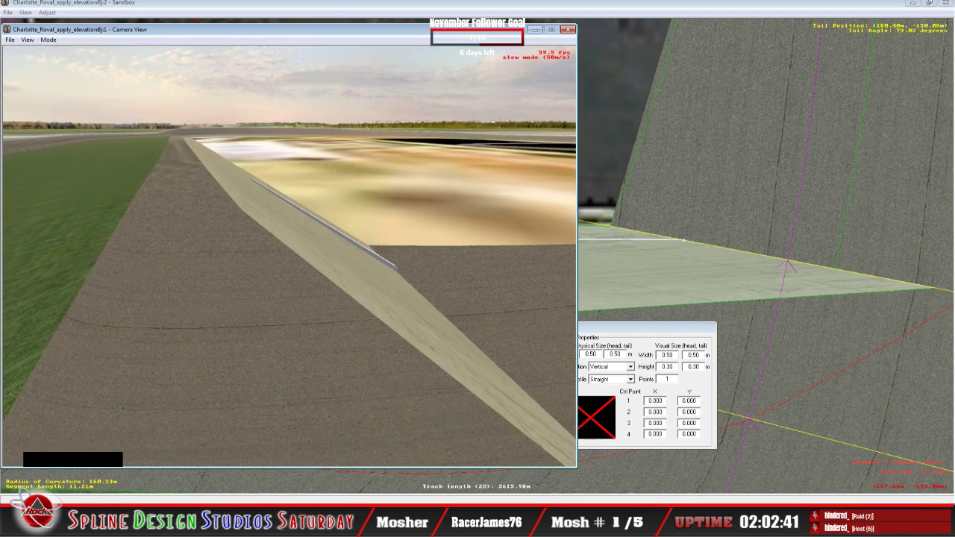
pyautogui.moveTo(290, 256); pyautogui.dragTo(290, 268)
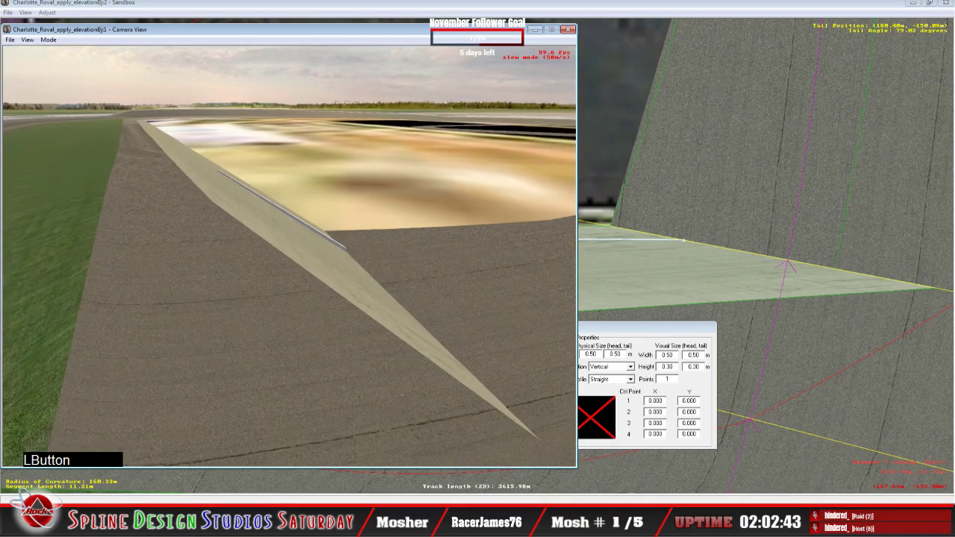
pyautogui.moveTo(290, 256); pyautogui.dragTo(321, 246, button='right')
pyautogui.moveTo(289, 256); pyautogui.dragTo(319, 296)
pyautogui.press('space')
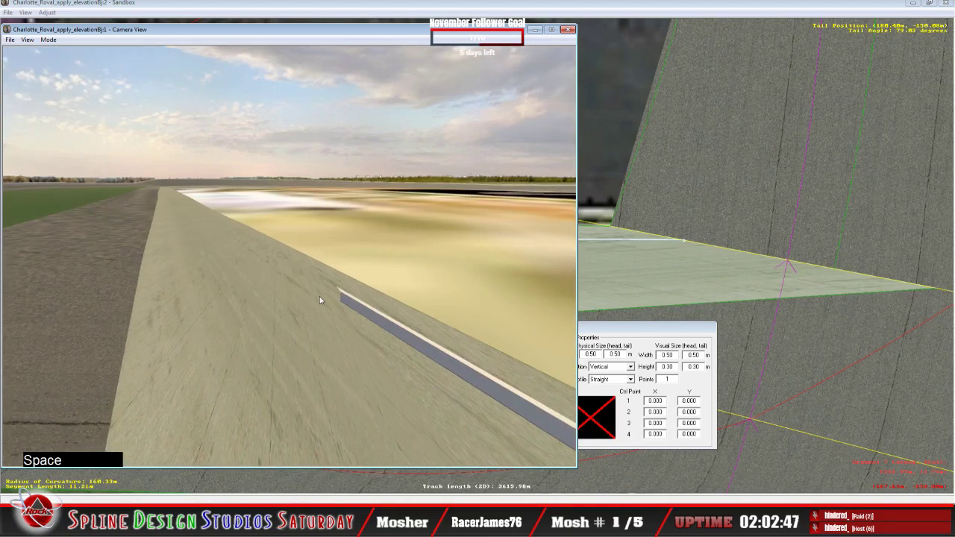
# Return to the overhead track view, reopen the wall's W Section Properties and unlock its materials
pyautogui.click(601, 15)
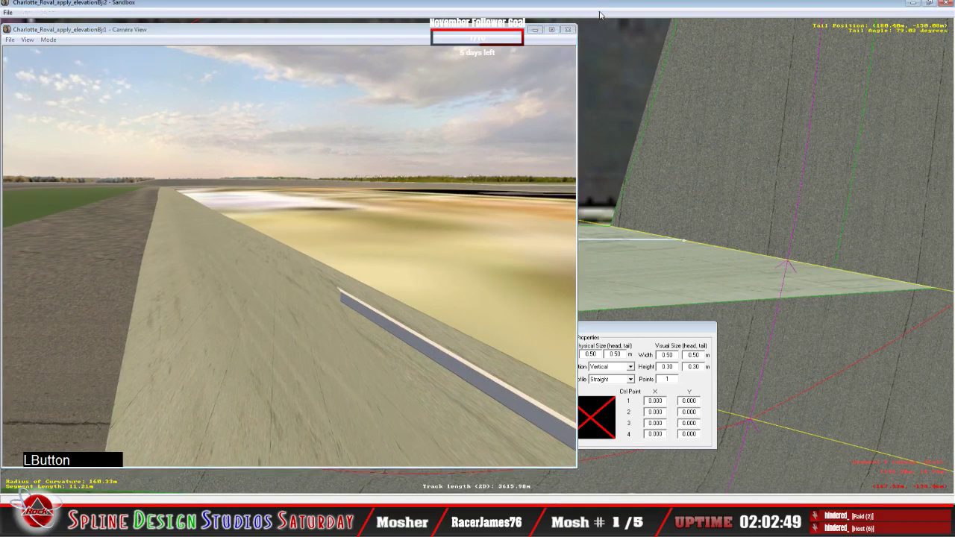
pyautogui.press('x')
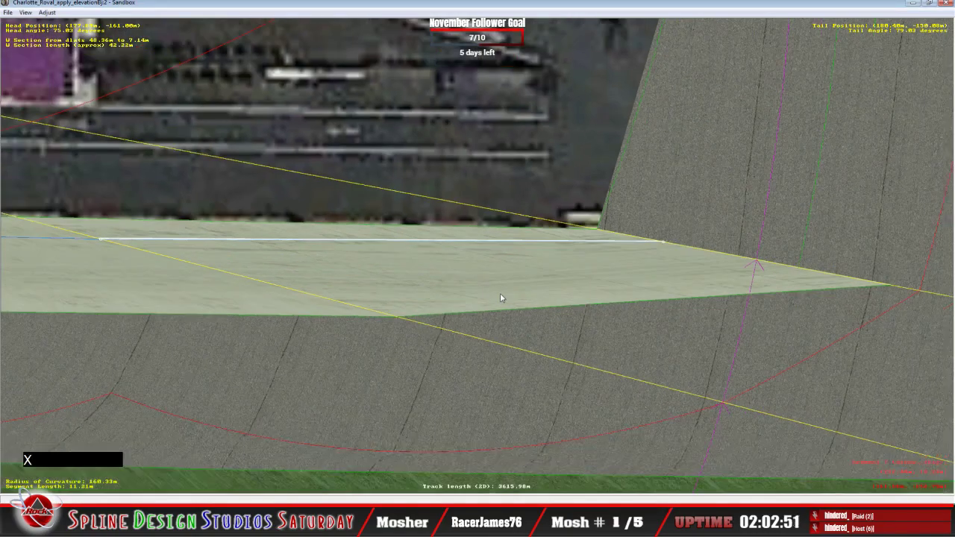
pyautogui.press('c')
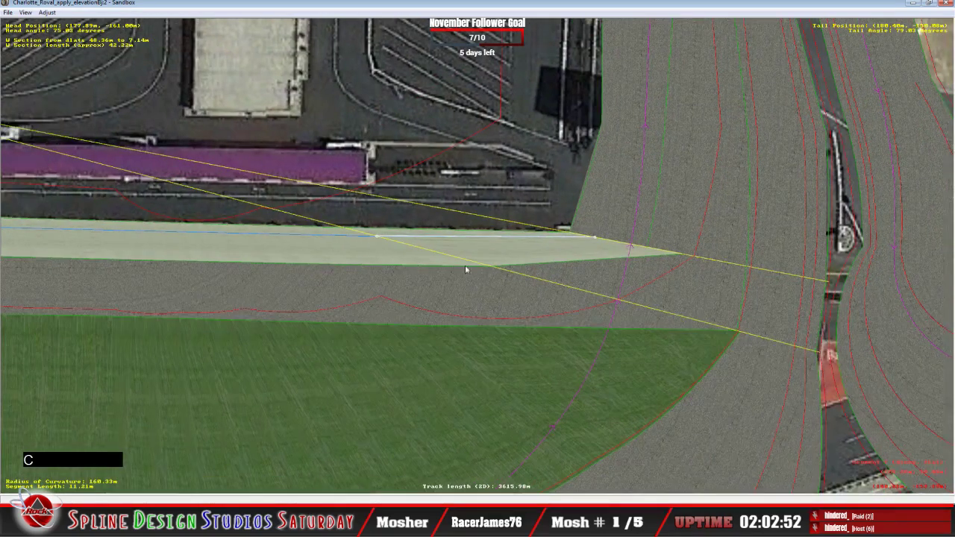
pyautogui.click(314, 521)
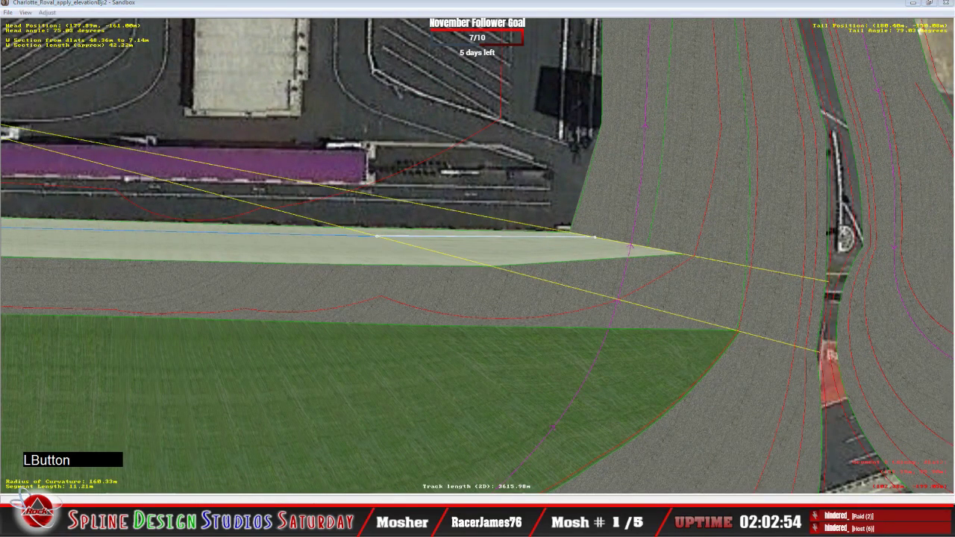
pyautogui.click(318, 476)
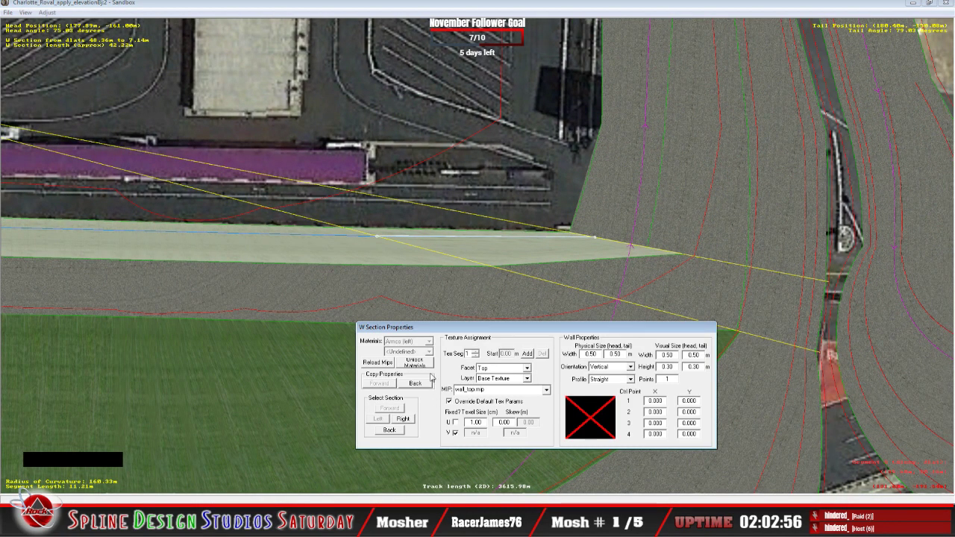
pyautogui.click(414, 363)
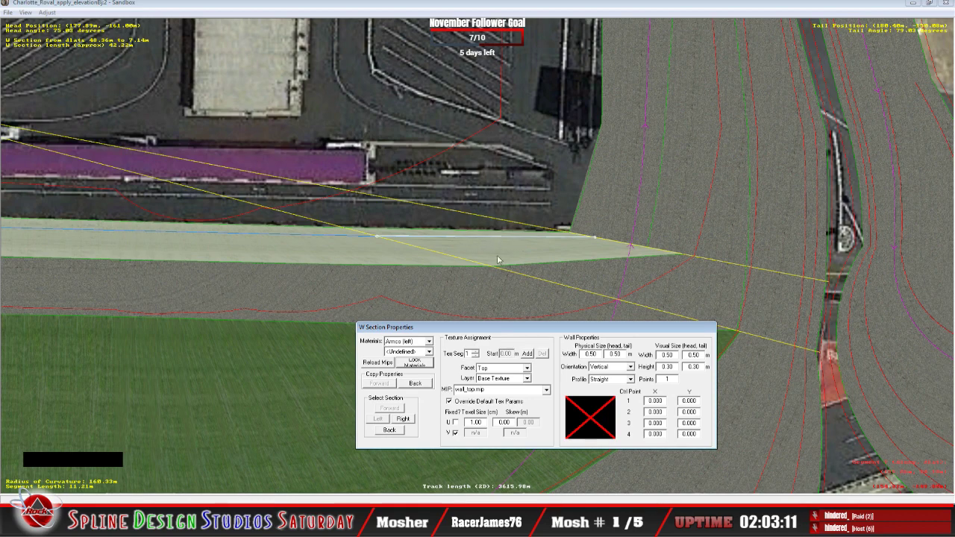
# Set the wall section's materials to Wall and Pit Stall, and lock the materials
pyautogui.click(429, 342)
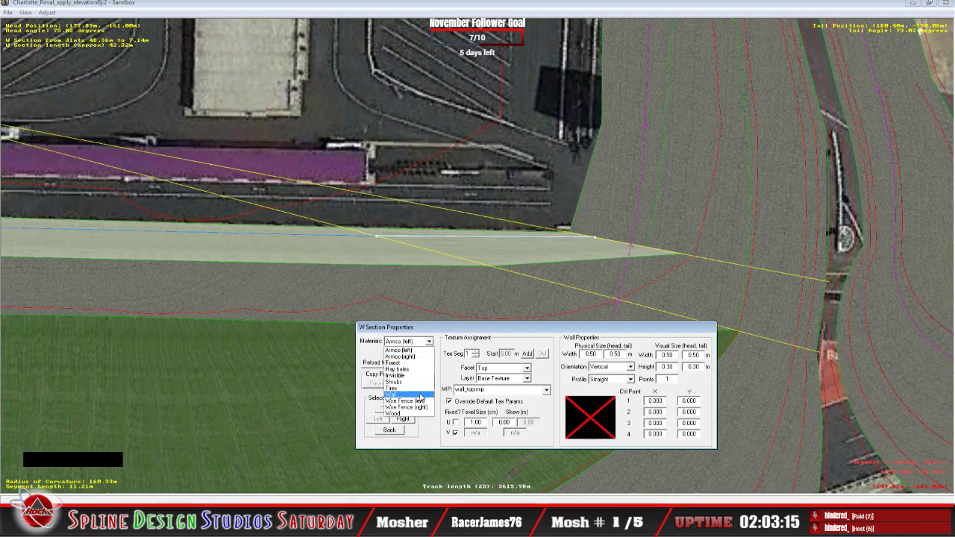
pyautogui.click(421, 395)
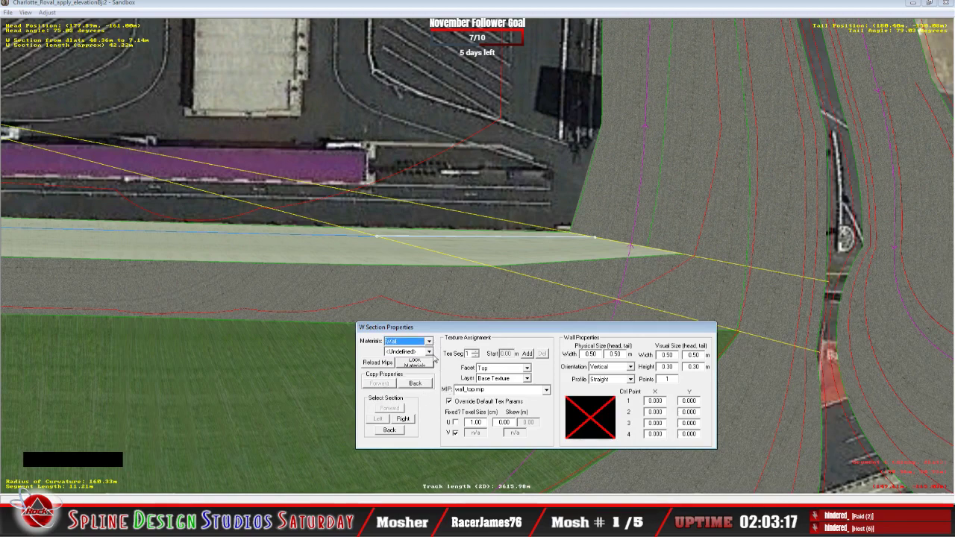
pyautogui.click(431, 354)
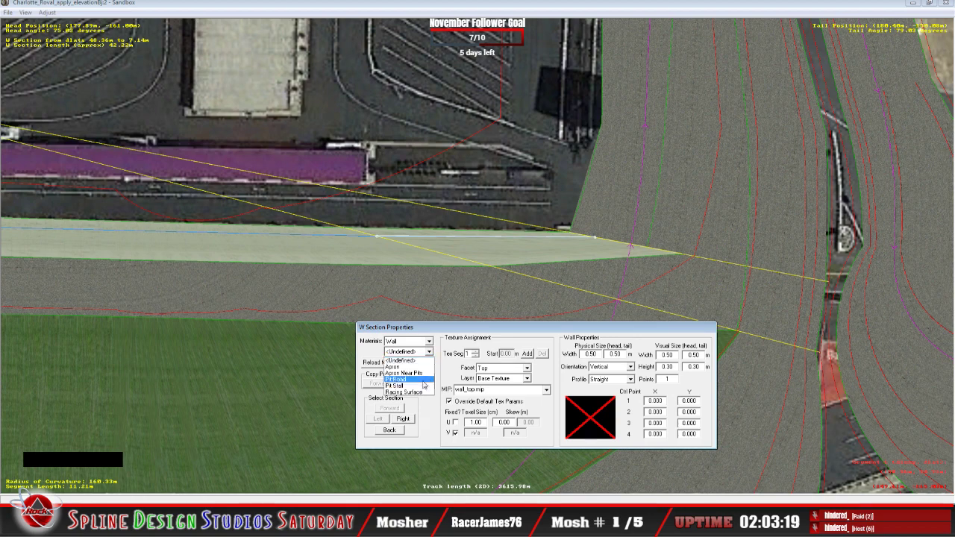
pyautogui.click(399, 385)
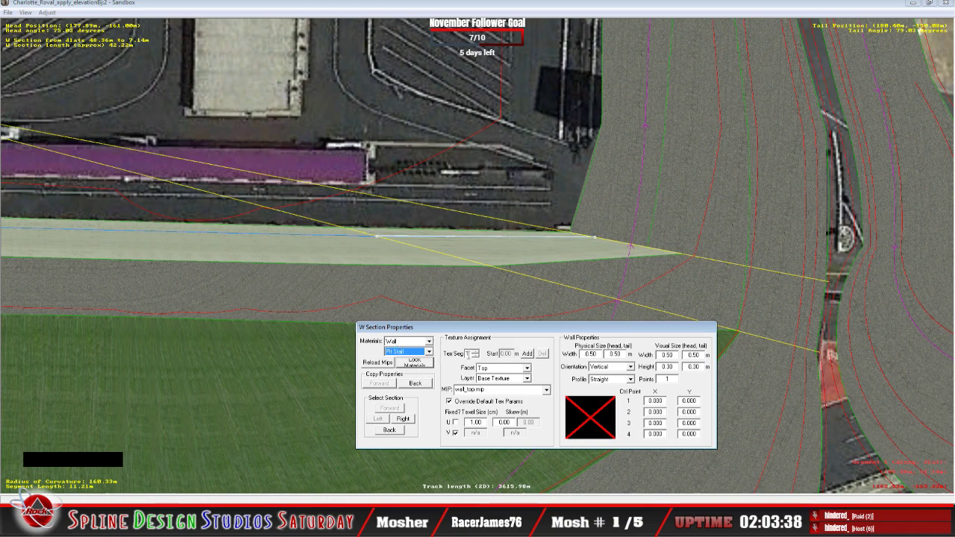
pyautogui.click(418, 365)
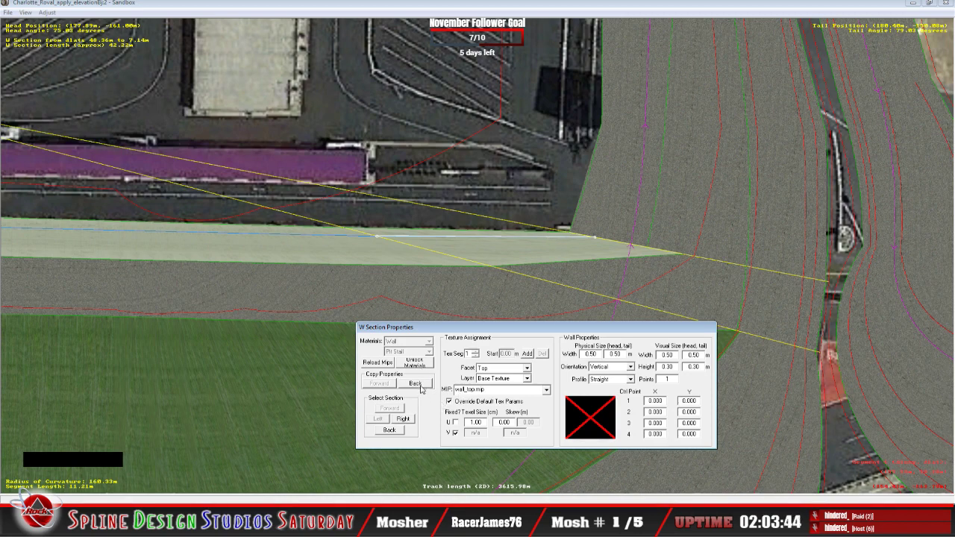
# Copy the wall's properties back to the two preceding sections despite the mismatch, and close the section properties
pyautogui.click(421, 385)
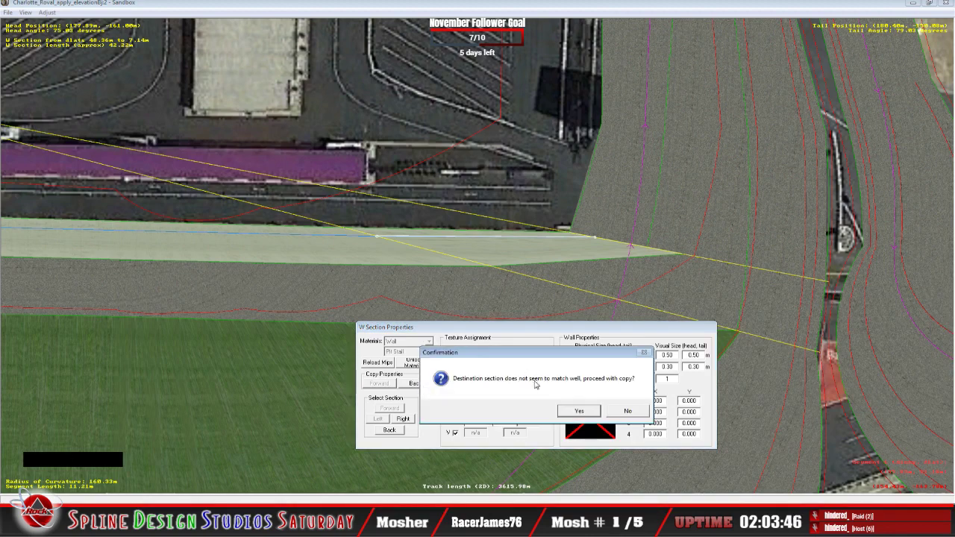
pyautogui.click(578, 412)
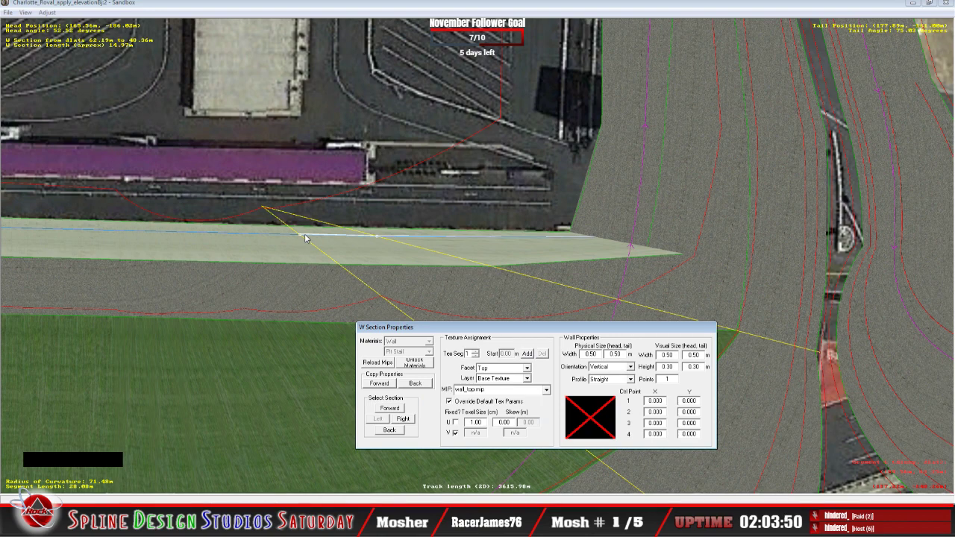
pyautogui.click(418, 384)
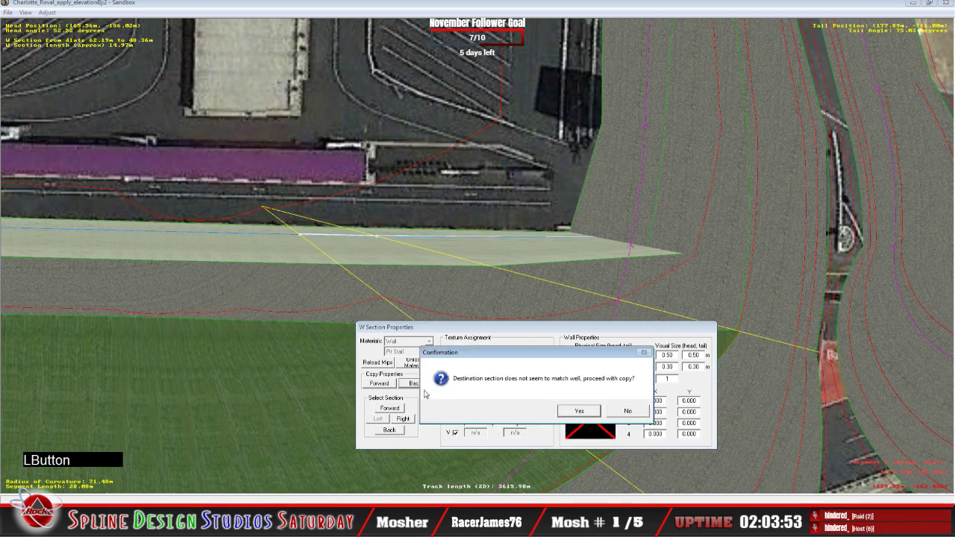
pyautogui.click(579, 412)
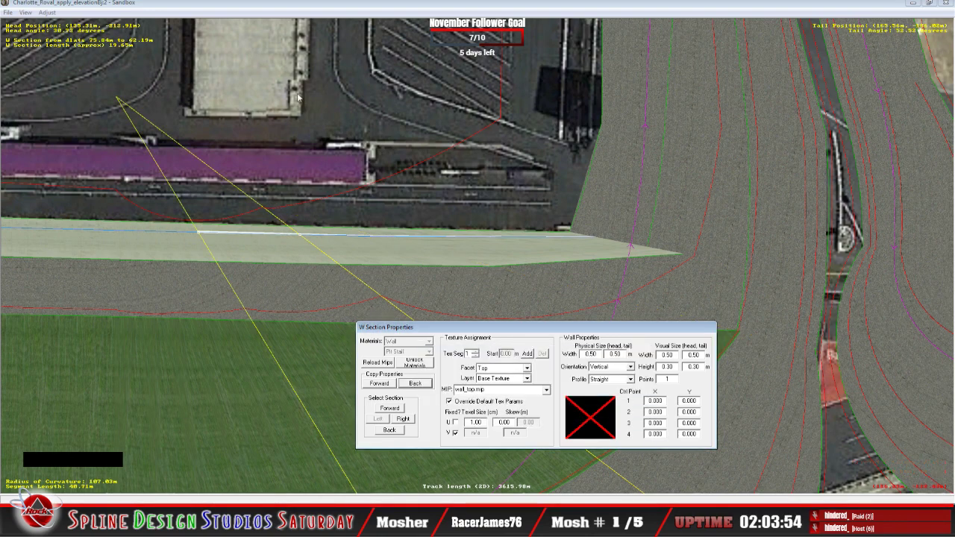
pyautogui.click(291, 11)
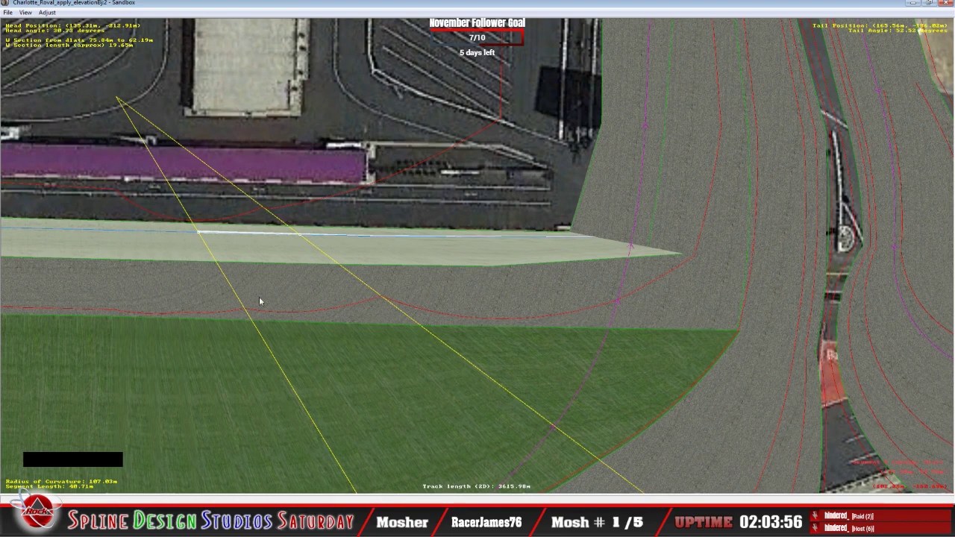
# Select the wall section at the concrete strip's pointed end and extend its tail to a dlat of 6.96 m
pyautogui.press('c')
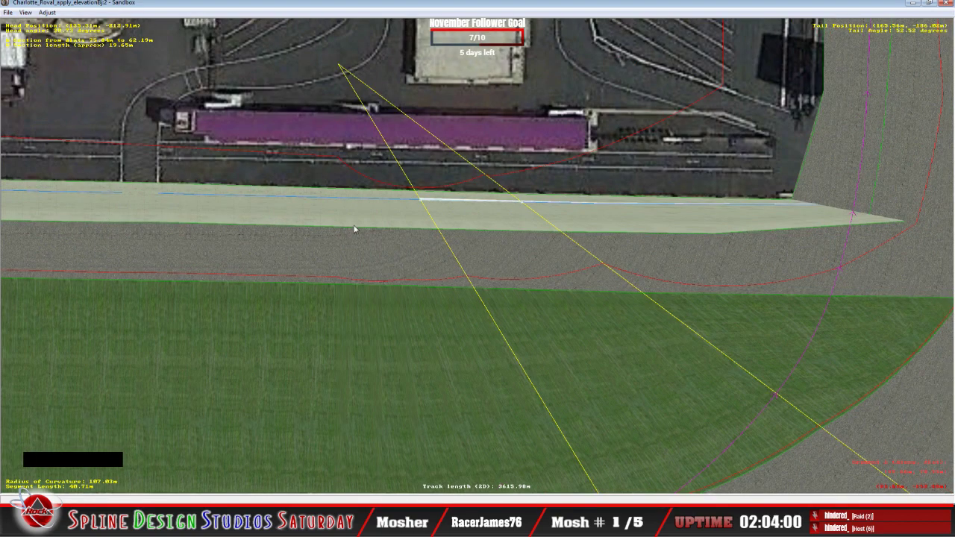
pyautogui.press('z')
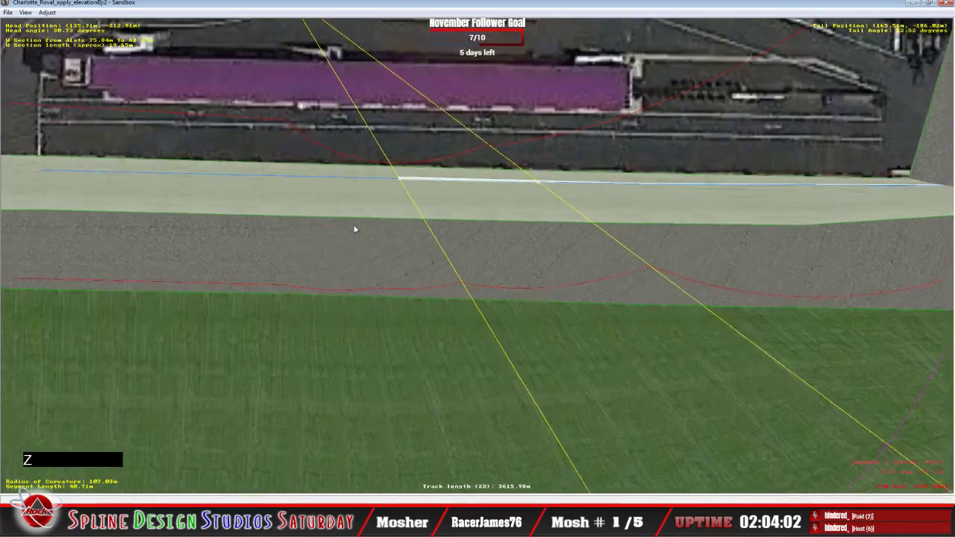
pyautogui.press('c')
pyautogui.press('c')
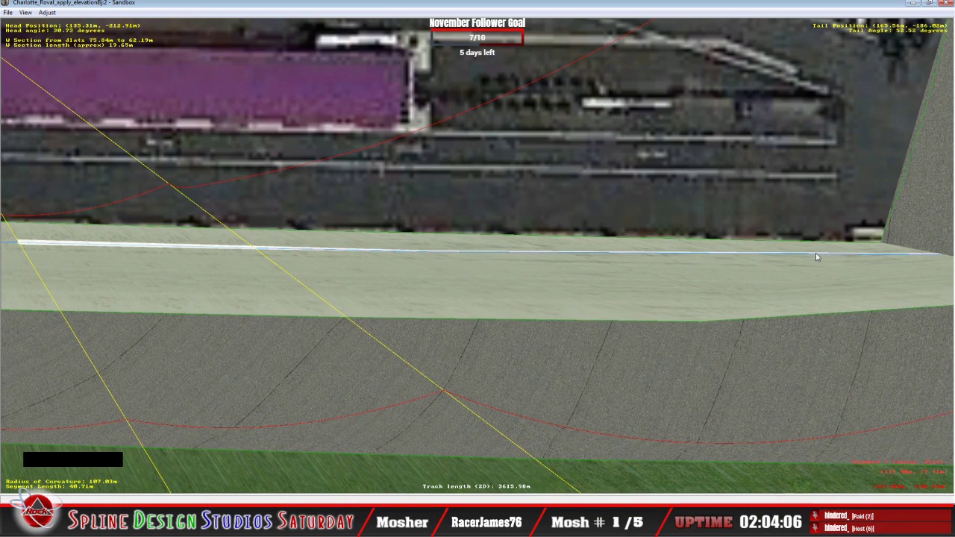
pyautogui.press('c')
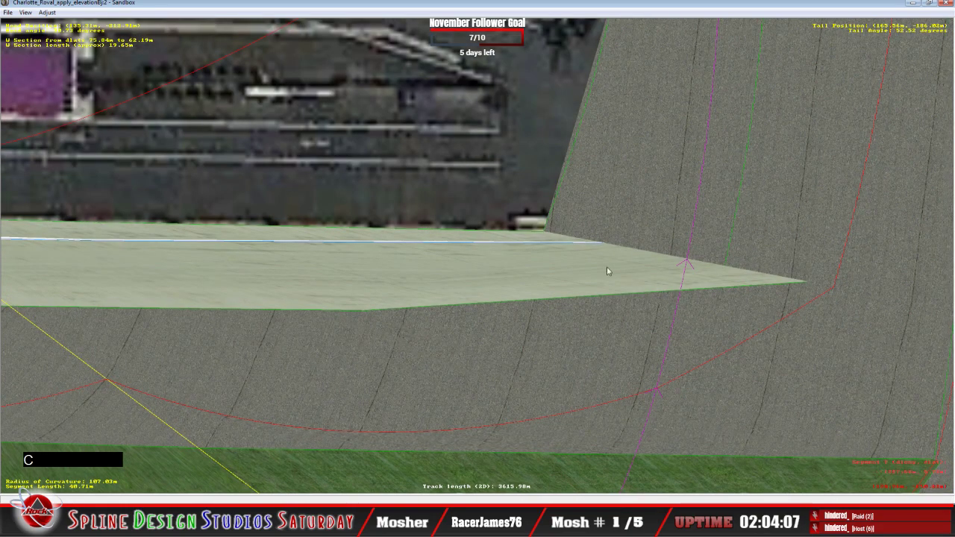
pyautogui.click(433, 246)
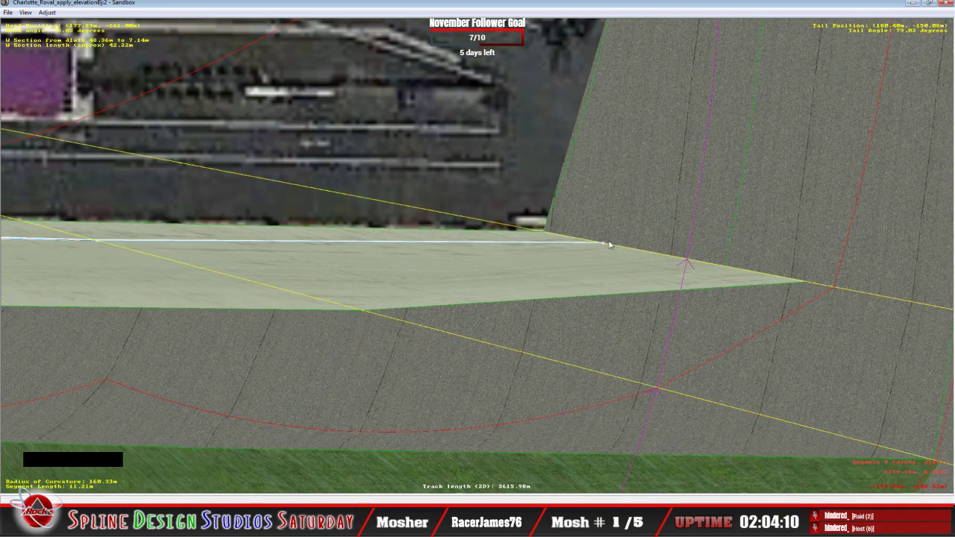
pyautogui.press('c')
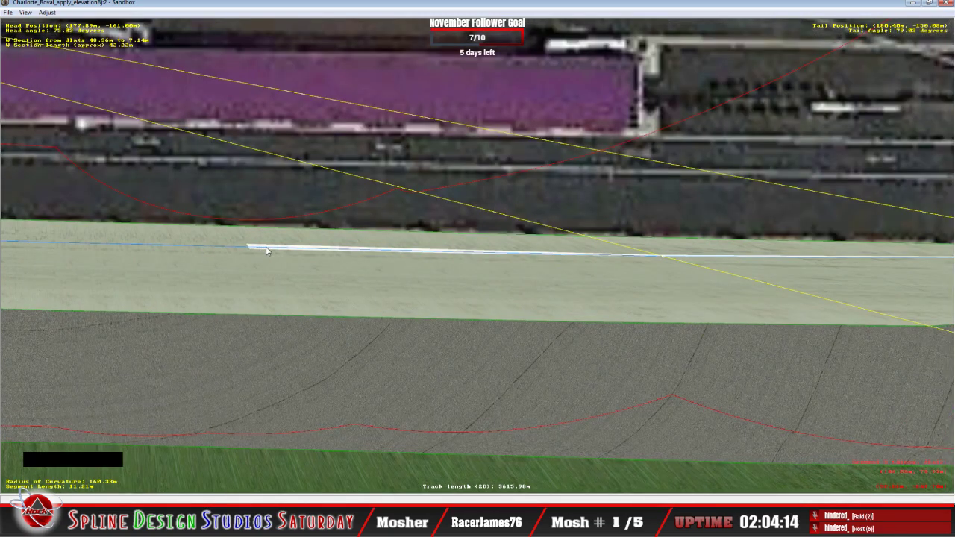
pyautogui.press('c')
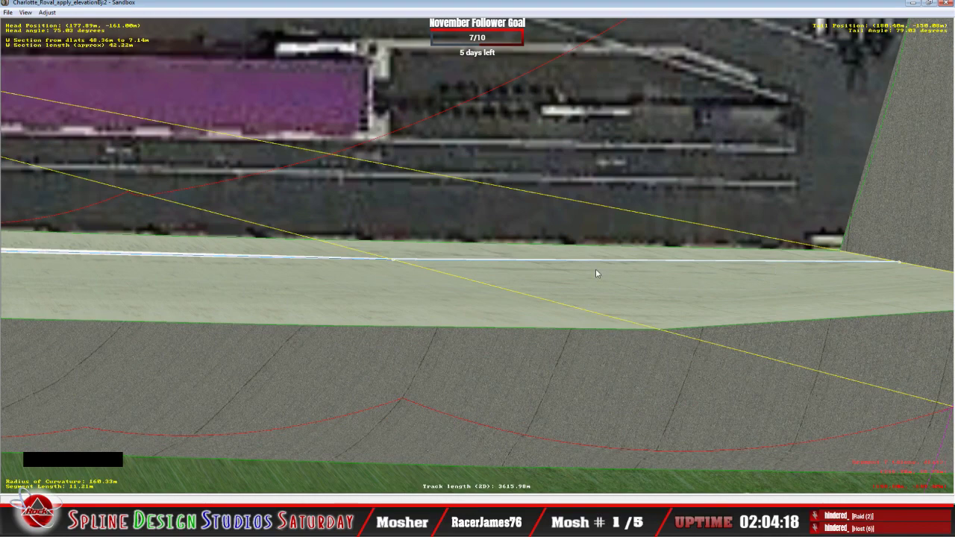
pyautogui.press('c')
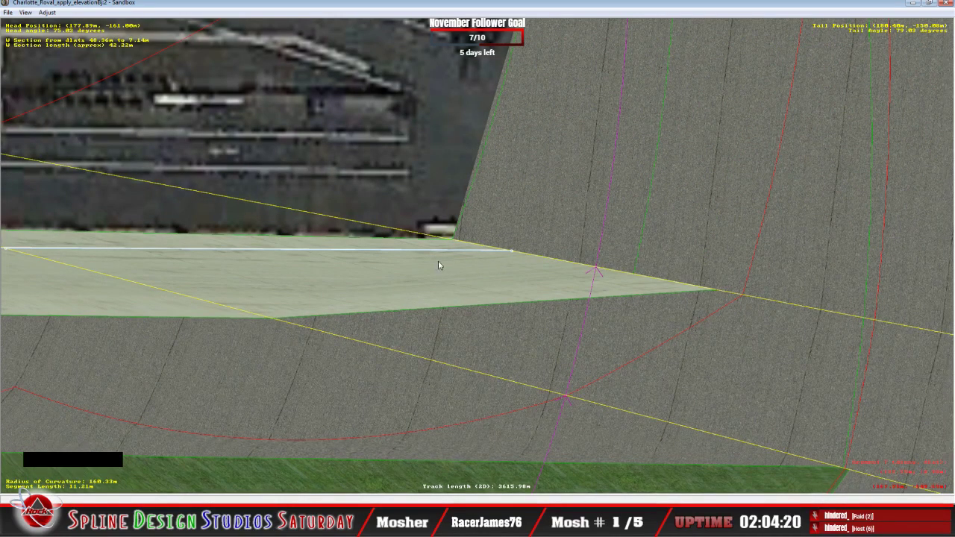
pyautogui.click(512, 254)
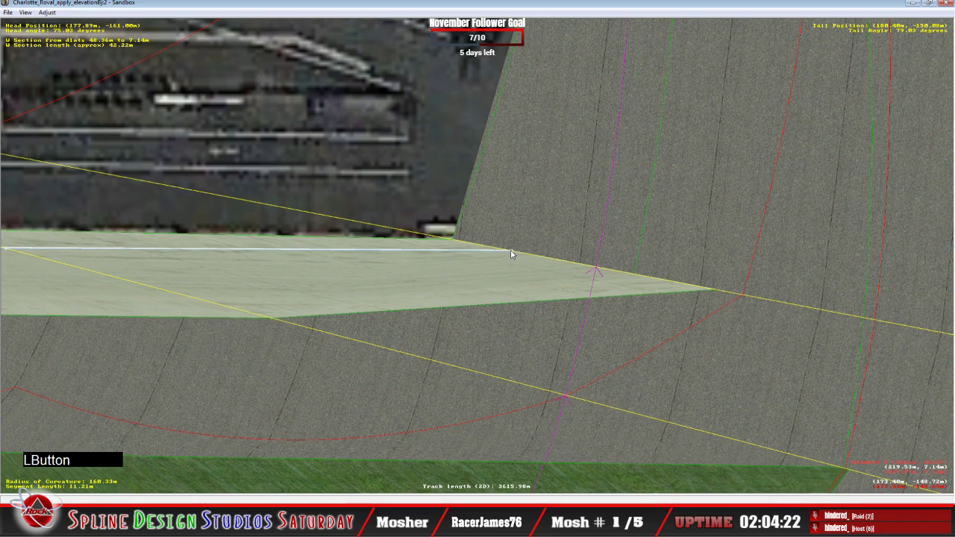
# Select the middle wall section on the concrete strip and open its W Section Properties
pyautogui.press('c')
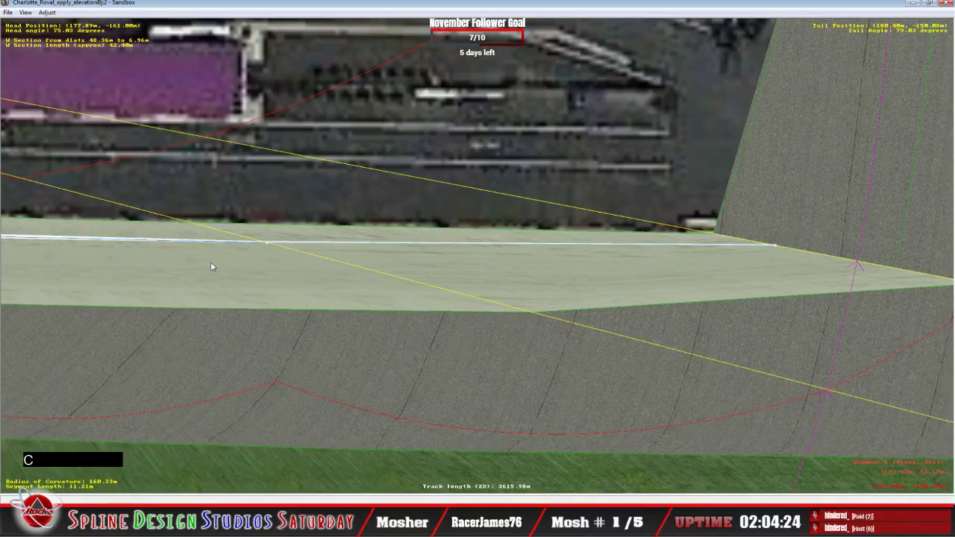
pyautogui.press('c')
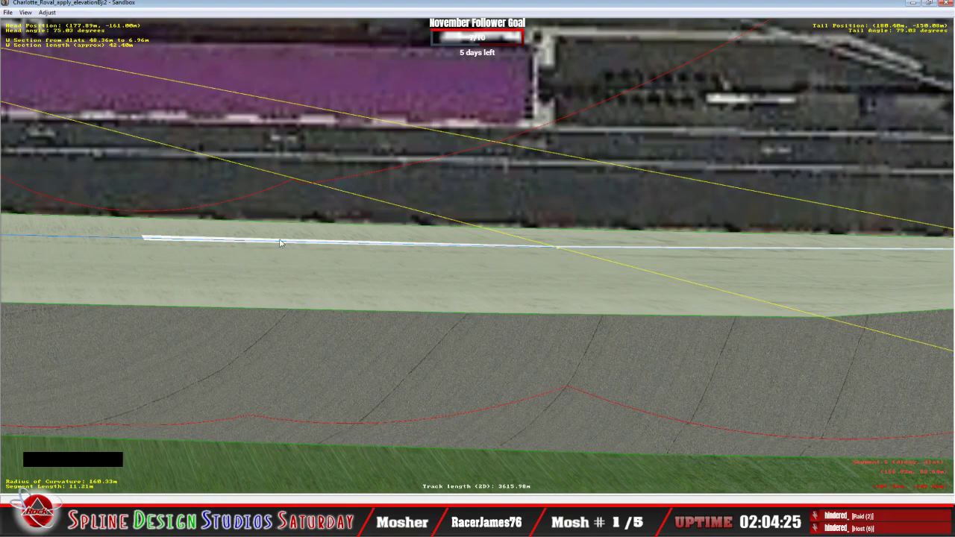
pyautogui.click(280, 244)
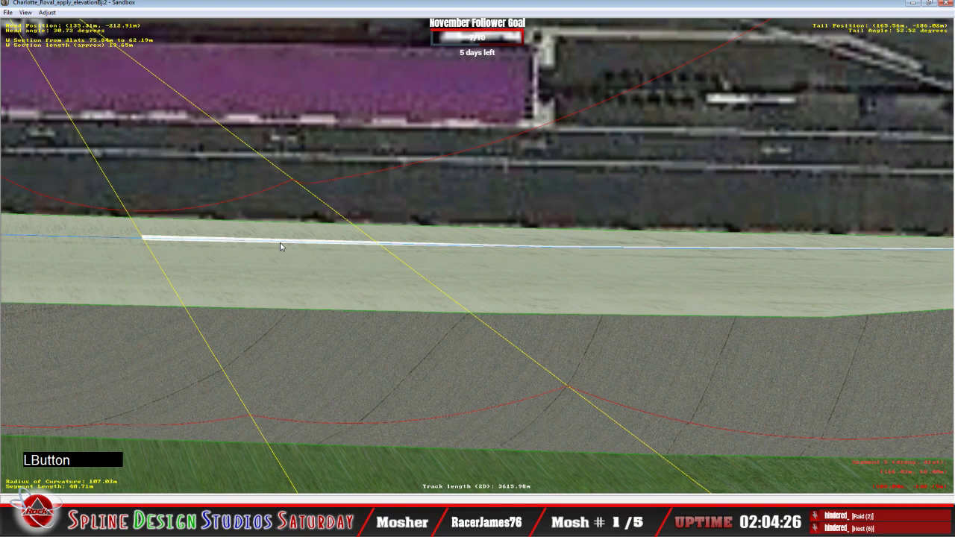
pyautogui.click(424, 252)
pyautogui.press('c')
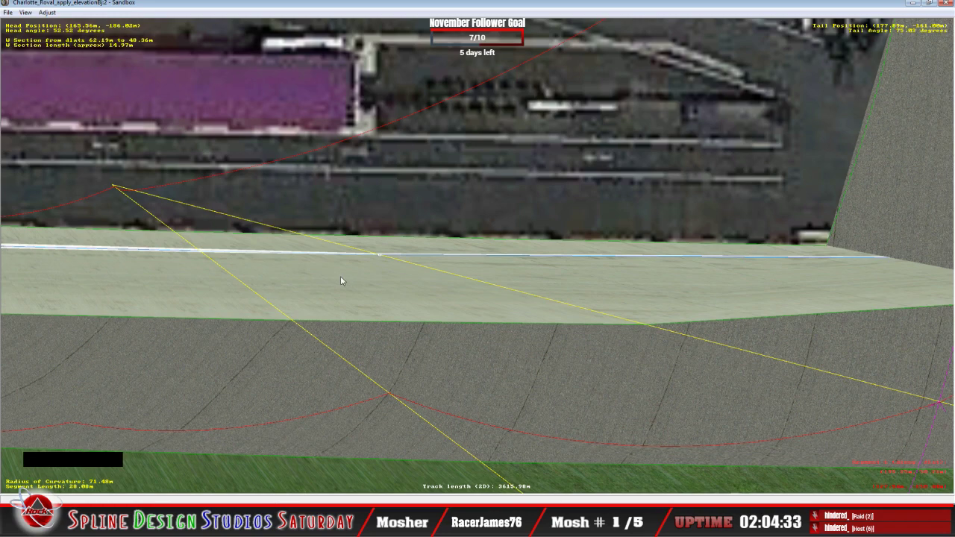
pyautogui.click(319, 522)
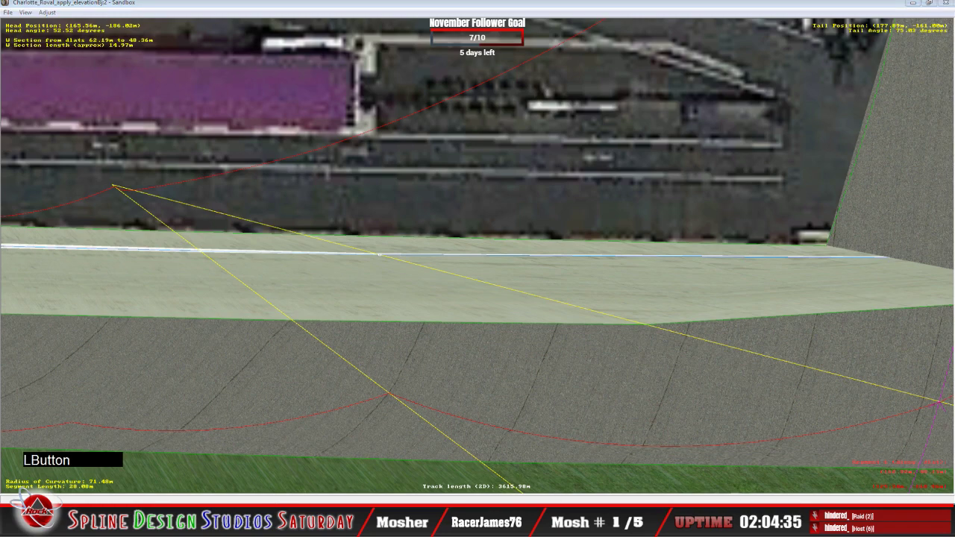
pyautogui.doubleClick(305, 477)
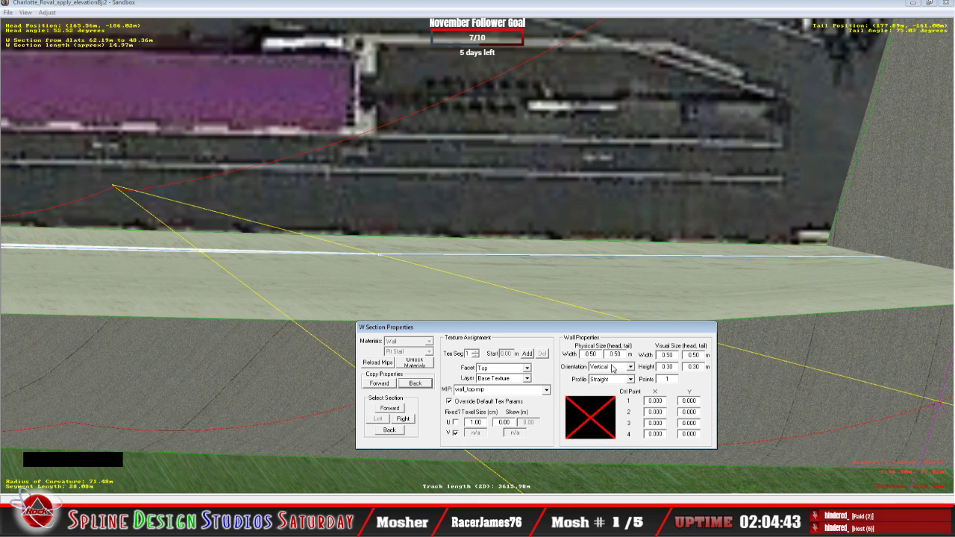
# Try a visual head width of 0.7 m on the middle wall section and restore it to 0.50 m
pyautogui.click(676, 355)
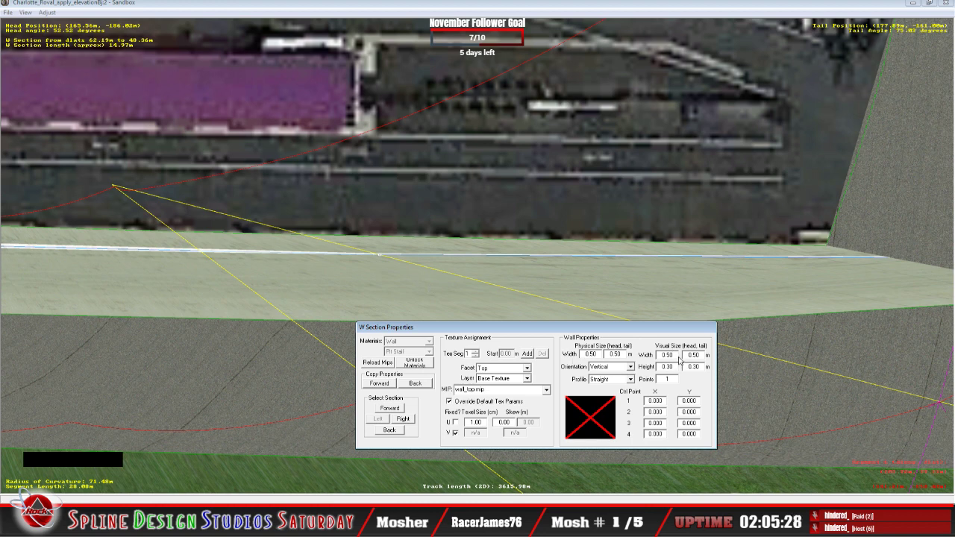
pyautogui.press('BackSpace')
pyautogui.press('BackSpace')
pyautogui.press('BackSpace')
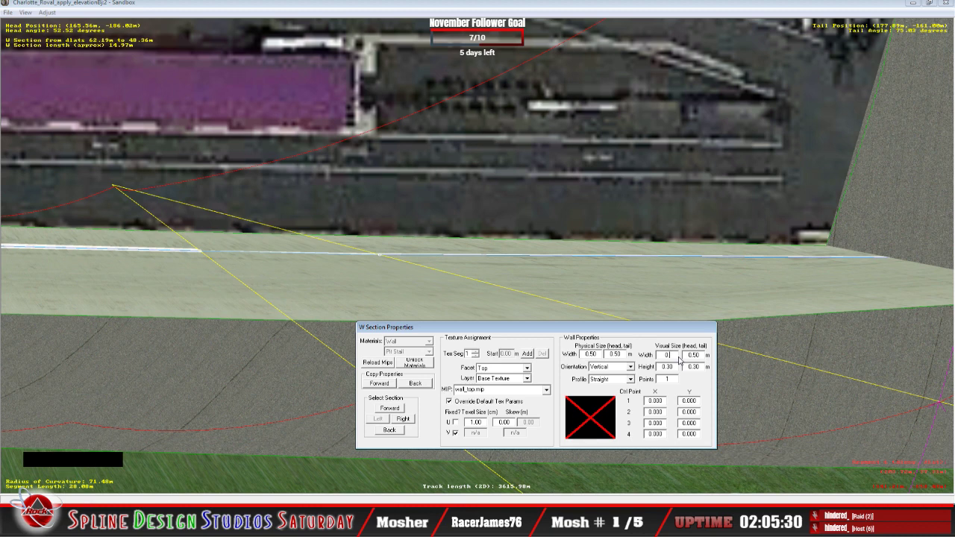
pyautogui.write('.7')
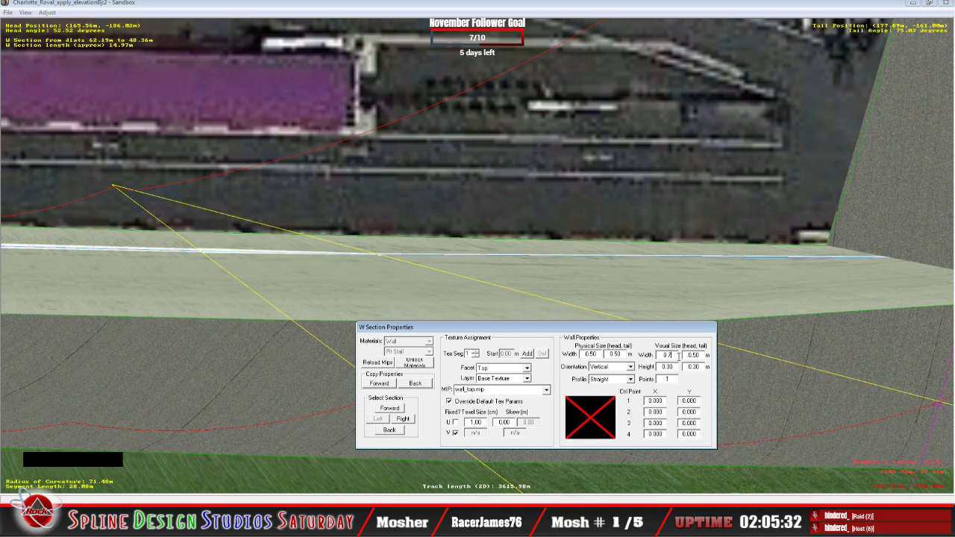
pyautogui.press('BackSpace')
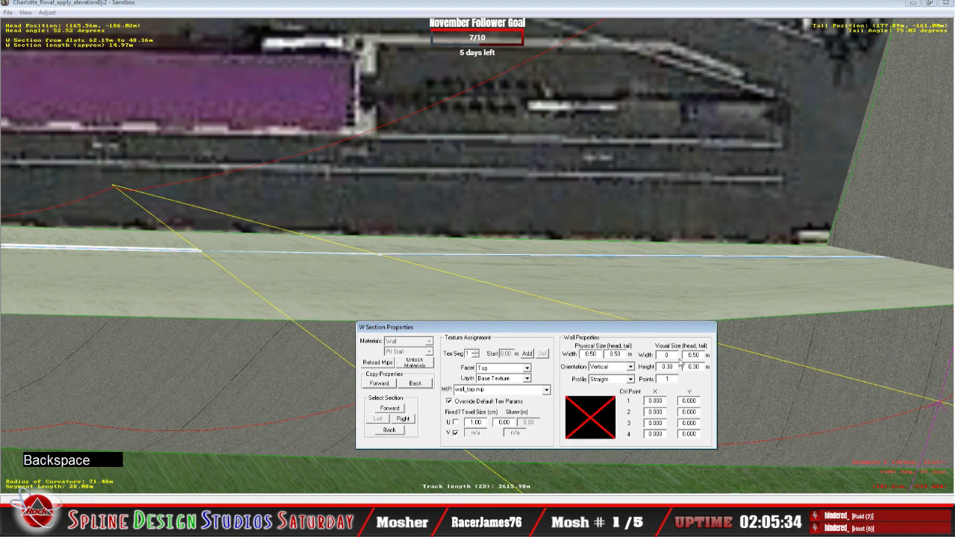
pyautogui.write('50')
# Set the middle wall section's visual tail width to 0.70 m and increase it to 0.80 m
pyautogui.click(702, 355)
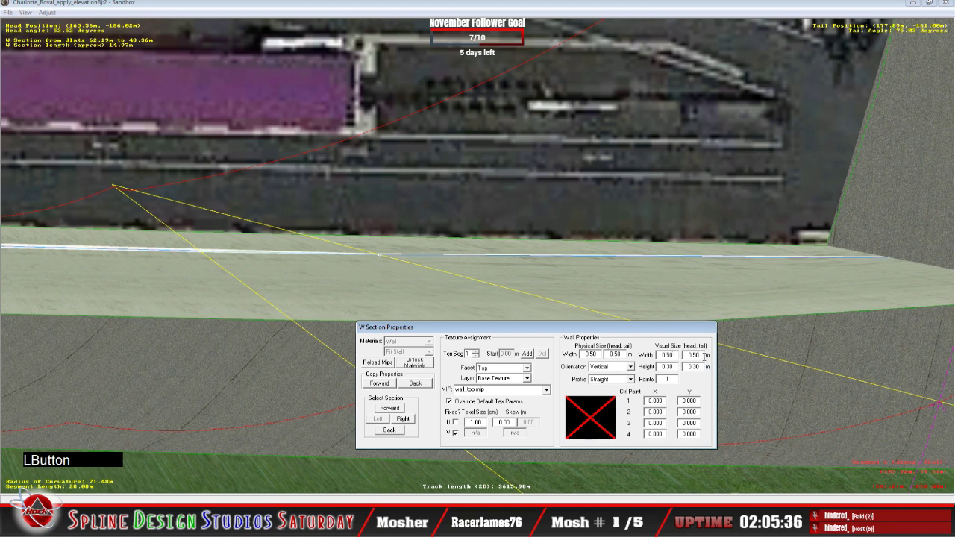
pyautogui.press('BackSpace')
pyautogui.press('BackSpace')
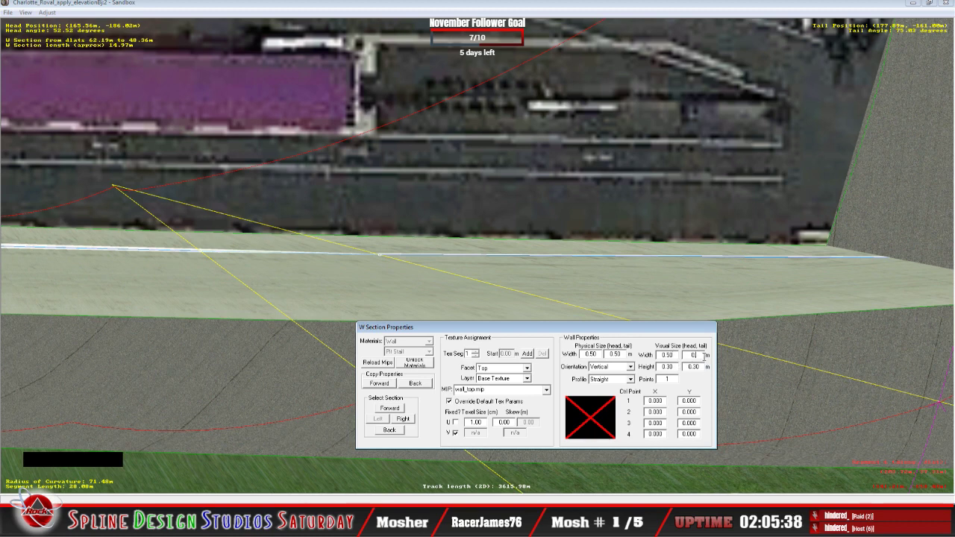
pyautogui.write('70')
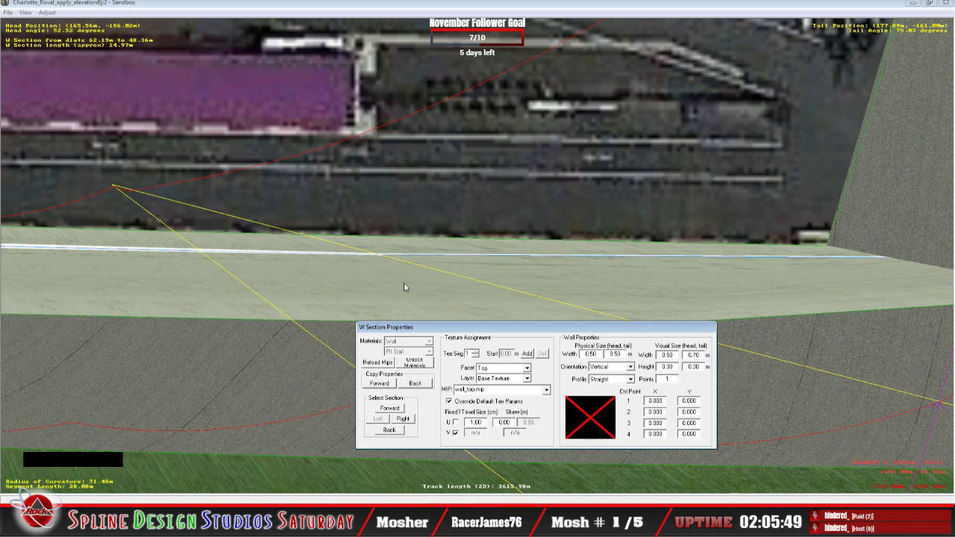
pyautogui.press('BackSpace')
pyautogui.press('BackSpace')
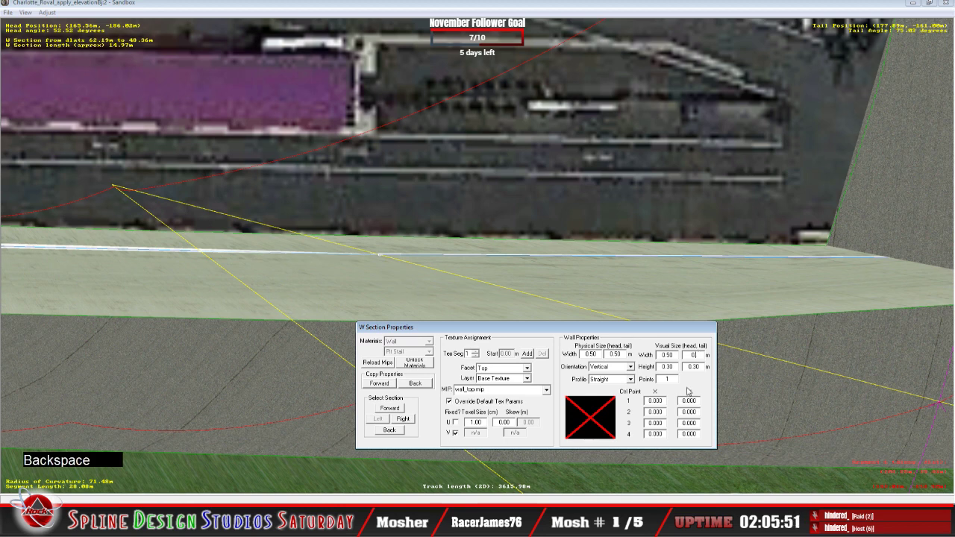
pyautogui.write('8')
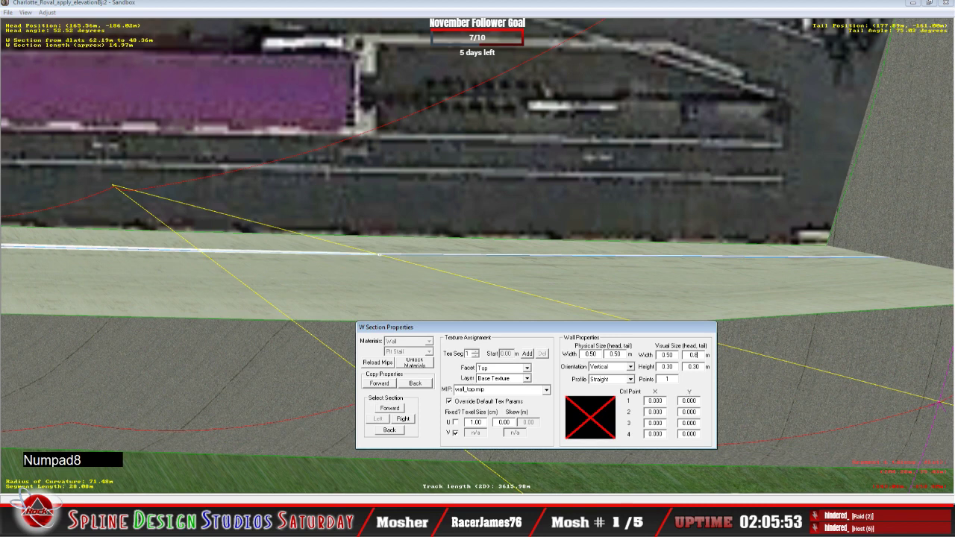
pyautogui.write('0')
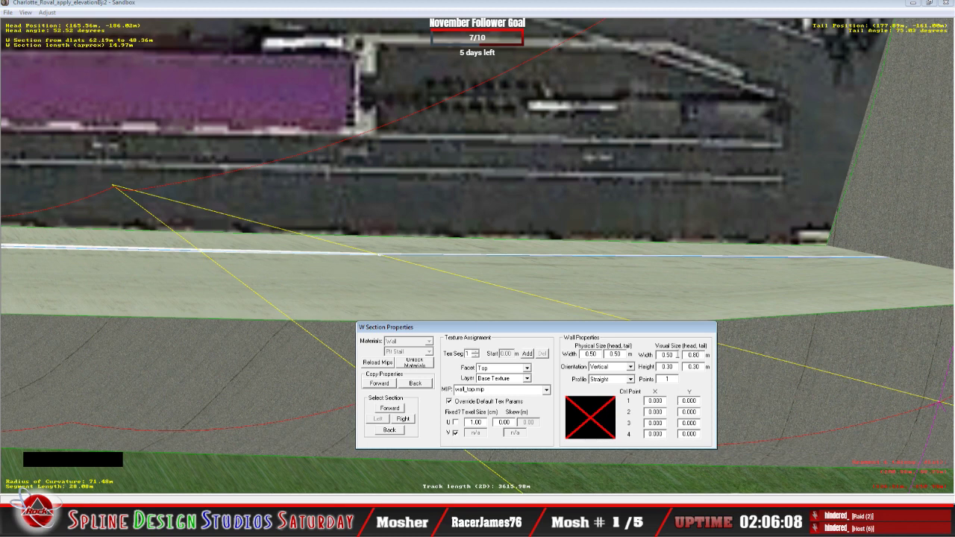
# Try a visual tail width of 0.9 m on the middle wall section and set it to 1.00 m
pyautogui.click(698, 355)
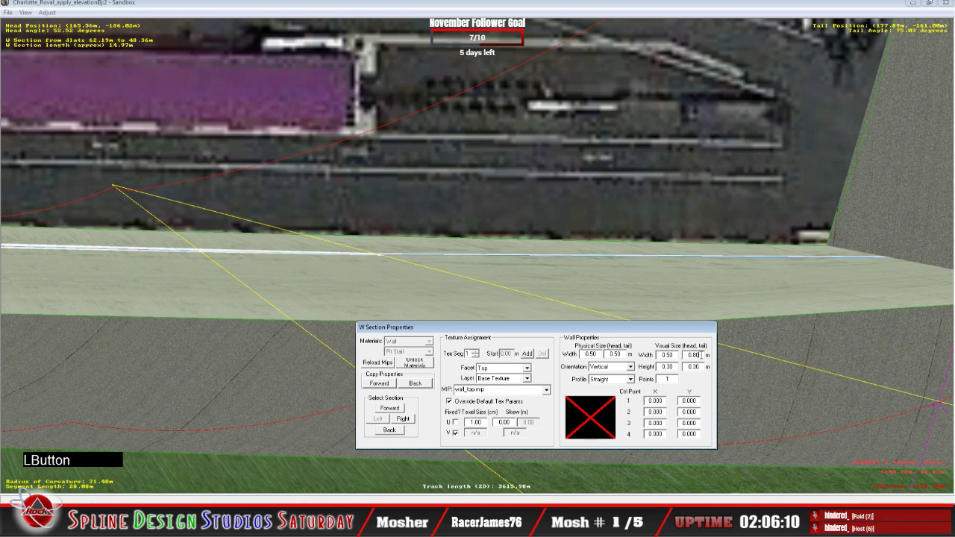
pyautogui.press('BackSpace')
pyautogui.press('BackSpace')
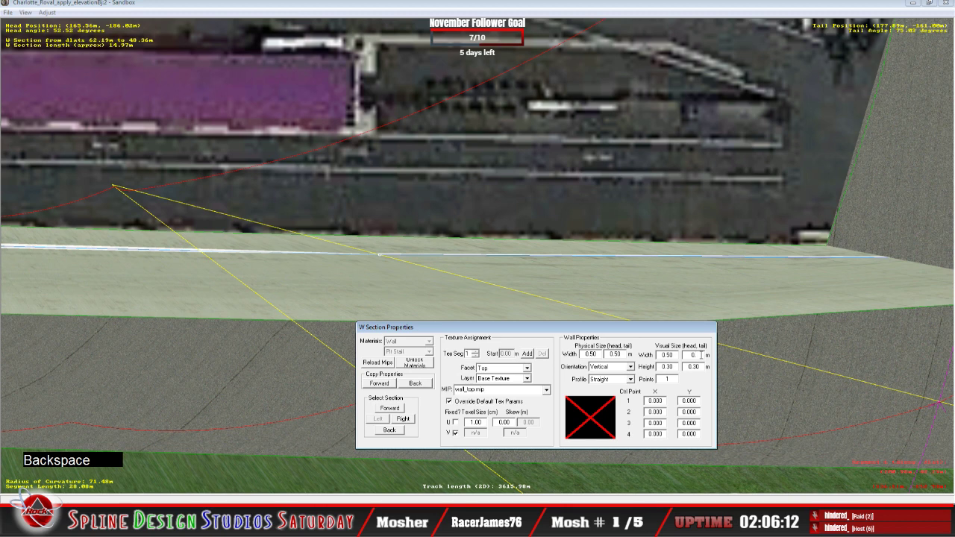
pyautogui.write('9')
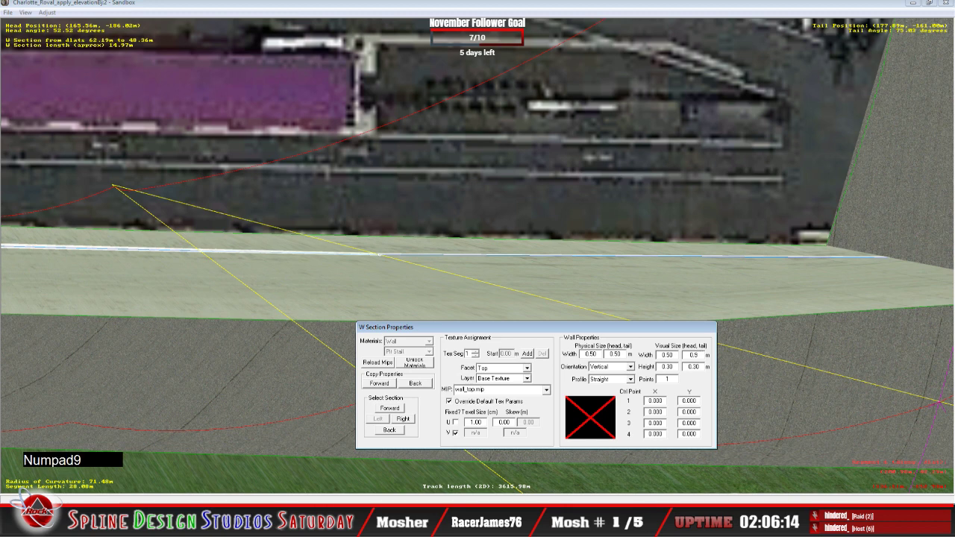
pyautogui.press('BackSpace')
pyautogui.press('BackSpace')
pyautogui.press('BackSpace')
pyautogui.write('1.00')
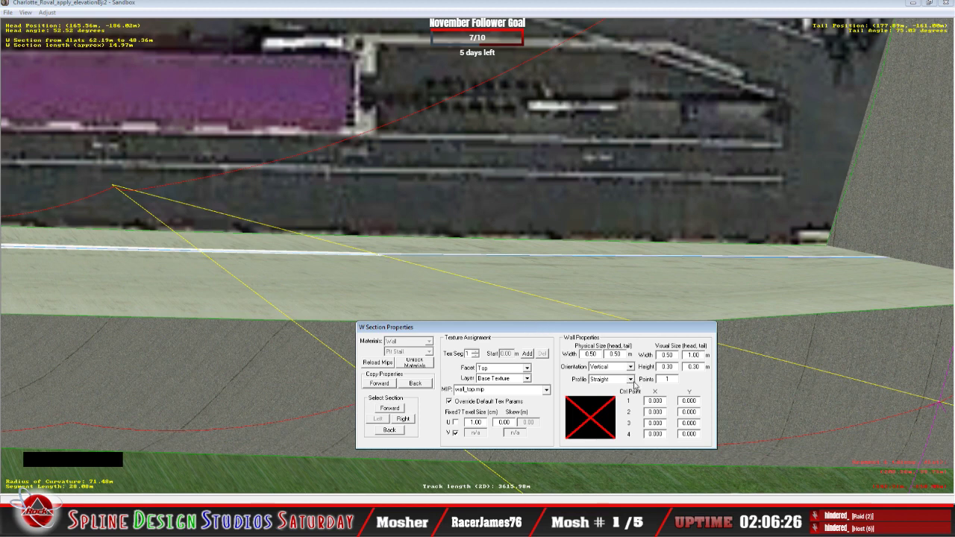
# Fly the 3D camera in slew mode to the joint between the middle and end wall sections and examine it up close
pyautogui.click(326, 515)
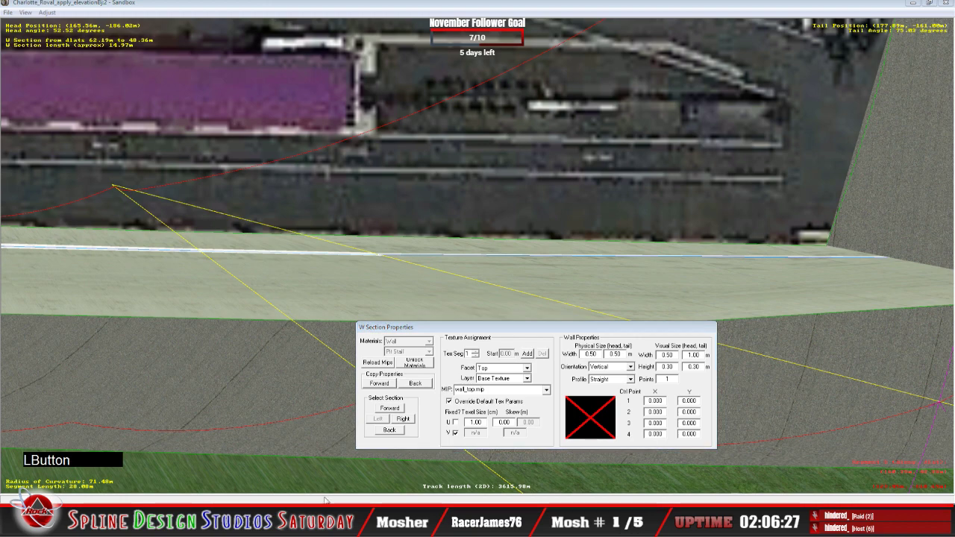
pyautogui.click(330, 443)
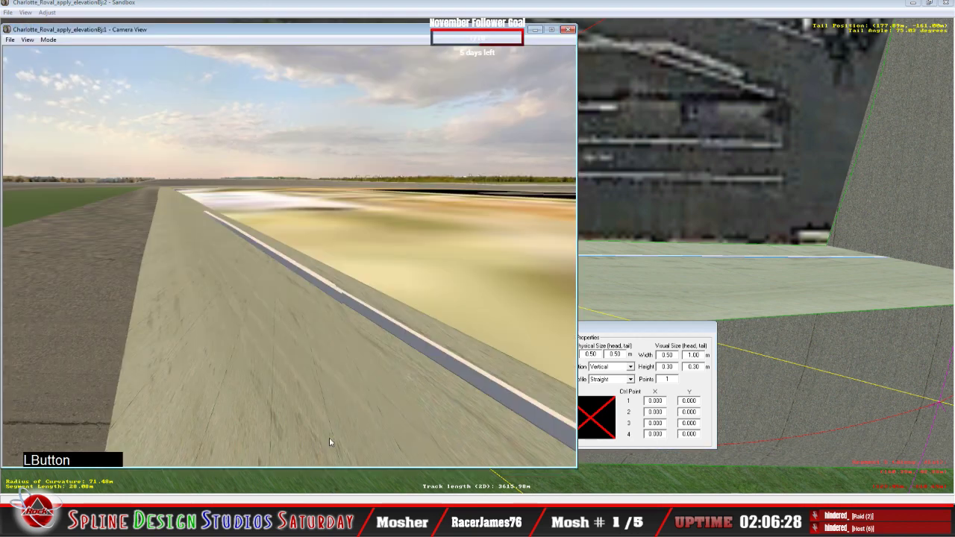
pyautogui.click(48, 39)
pyautogui.click(74, 60)
pyautogui.moveTo(289, 256); pyautogui.dragTo(418, 288)
pyautogui.moveTo(418, 287); pyautogui.dragTo(250, 249, button='right')
pyautogui.moveTo(289, 256); pyautogui.dragTo(375, 272)
pyautogui.moveTo(376, 272); pyautogui.dragTo(320, 272, button='right')
pyautogui.press('space')
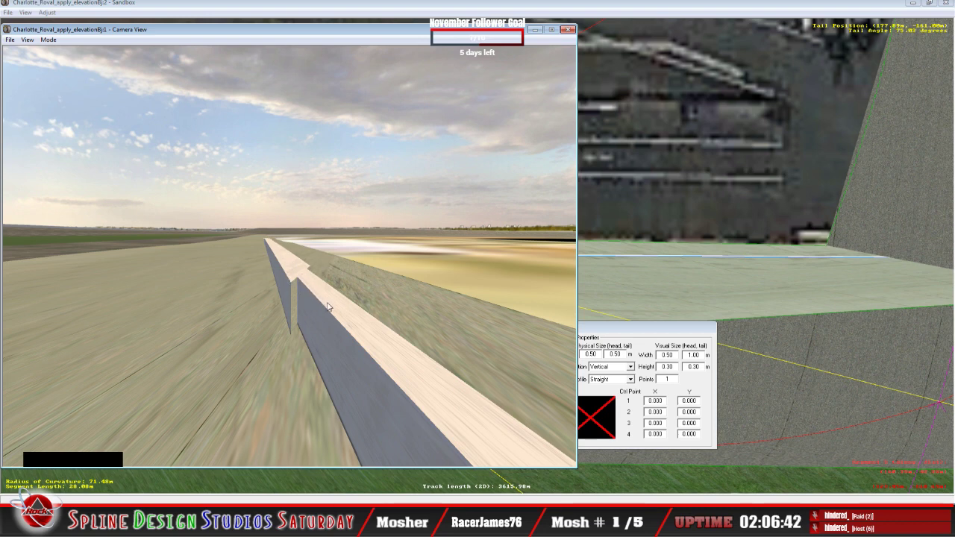
# Select the next wall section forward and set its visual head width to 1.00 m
pyautogui.click(653, 354)
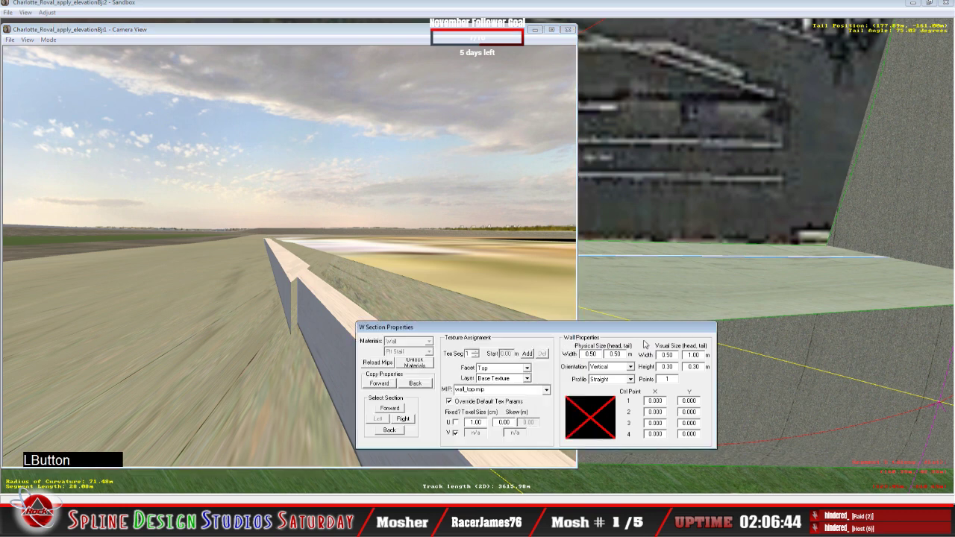
pyautogui.click(391, 410)
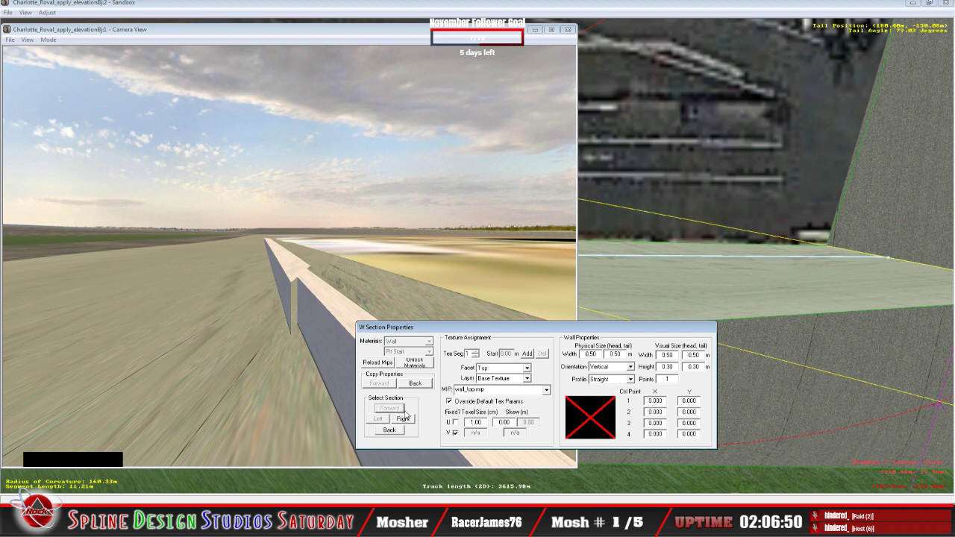
pyautogui.click(702, 356)
pyautogui.click(671, 355)
pyautogui.press('BackSpace')
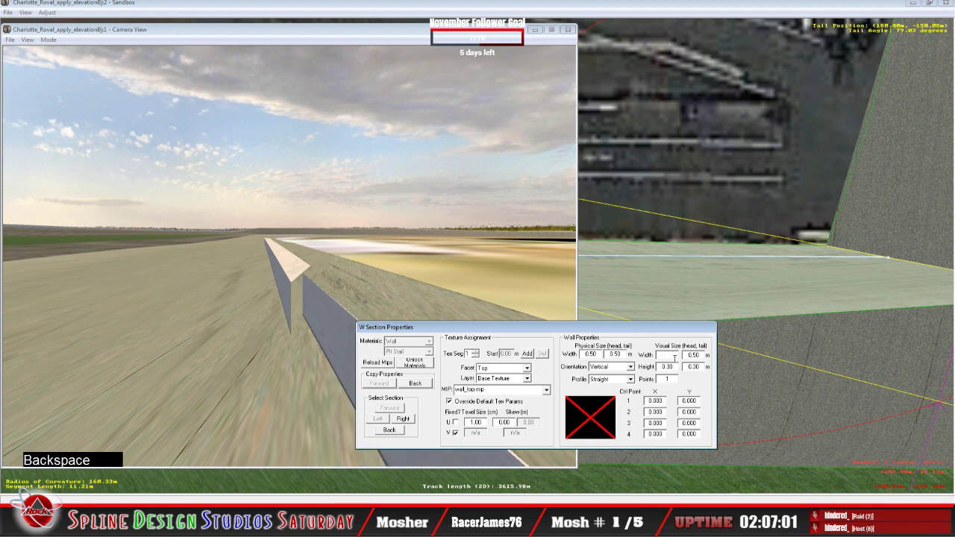
pyautogui.write('1.00')
# Examine the widened wall in the 3D camera view, flying in slew mode along the concrete strip to the wall's tail end
pyautogui.click(285, 290)
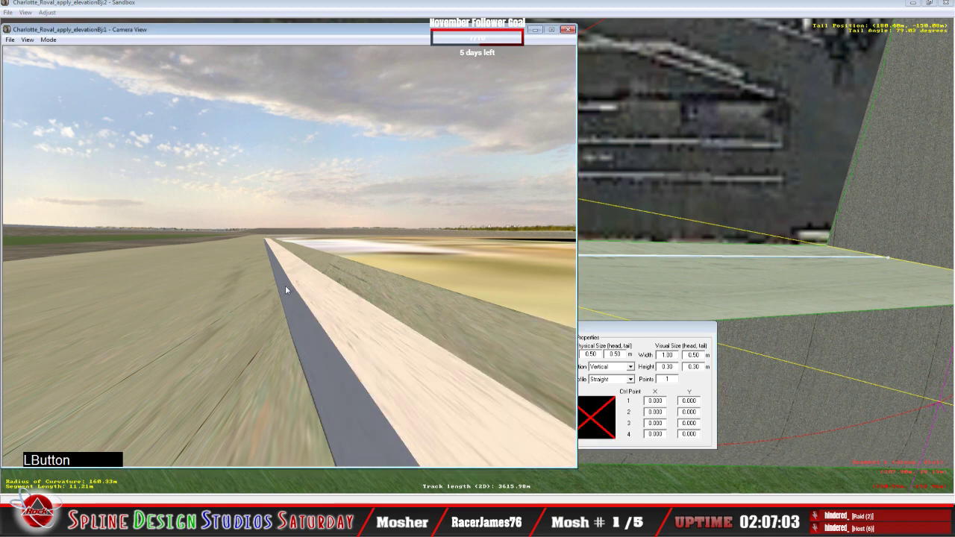
pyautogui.click(49, 40)
pyautogui.click(61, 63)
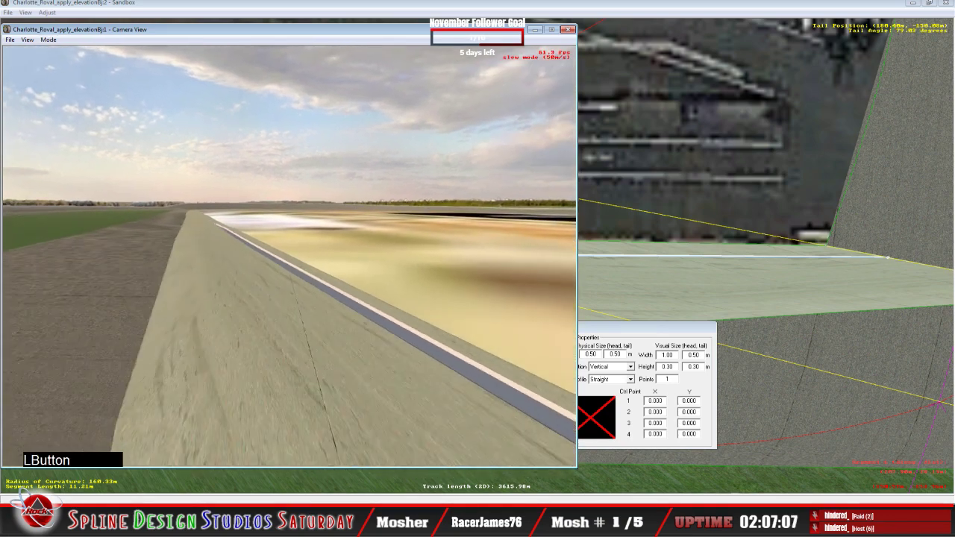
pyautogui.moveTo(290, 257); pyautogui.dragTo(361, 299)
pyautogui.moveTo(362, 298); pyautogui.dragTo(321, 298, button='right')
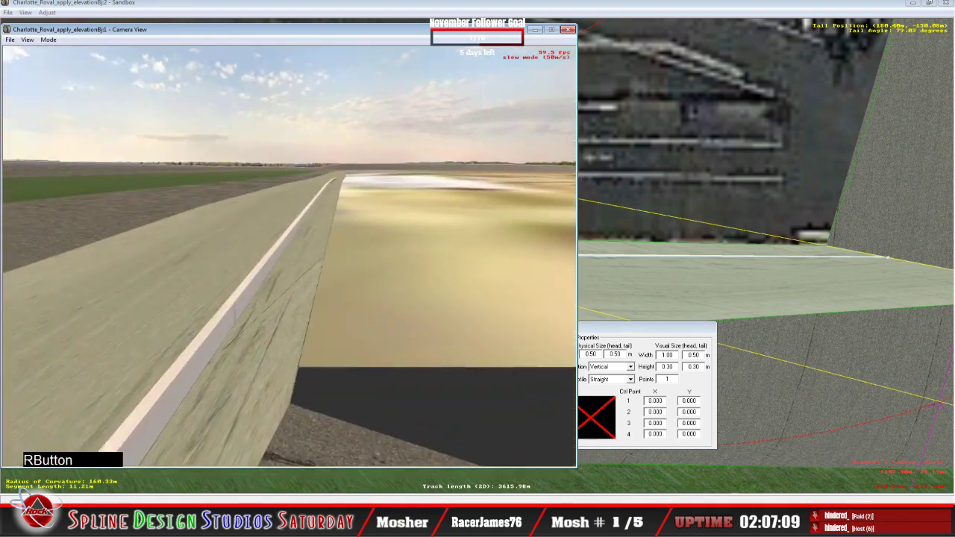
pyautogui.moveTo(290, 257); pyautogui.dragTo(289, 284)
pyautogui.moveTo(290, 283); pyautogui.dragTo(224, 276, button='right')
pyautogui.moveTo(224, 276); pyautogui.dragTo(350, 291)
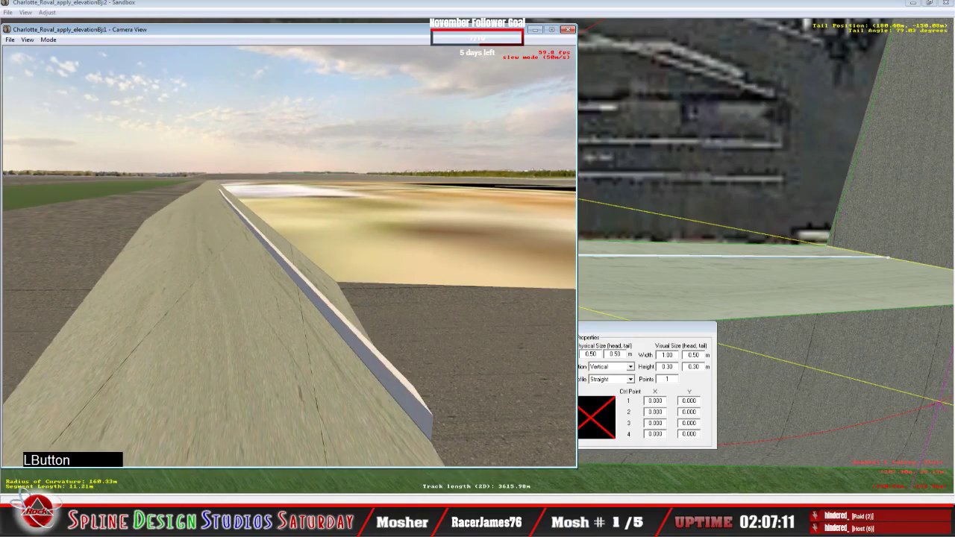
pyautogui.moveTo(290, 256); pyautogui.dragTo(313, 256, button='right')
pyautogui.moveTo(314, 256); pyautogui.dragTo(272, 265)
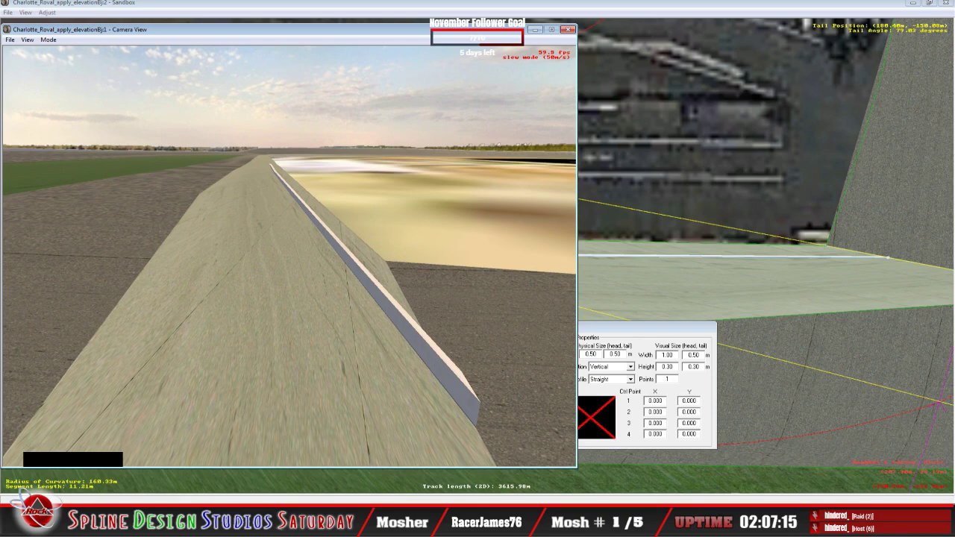
pyautogui.press('space')
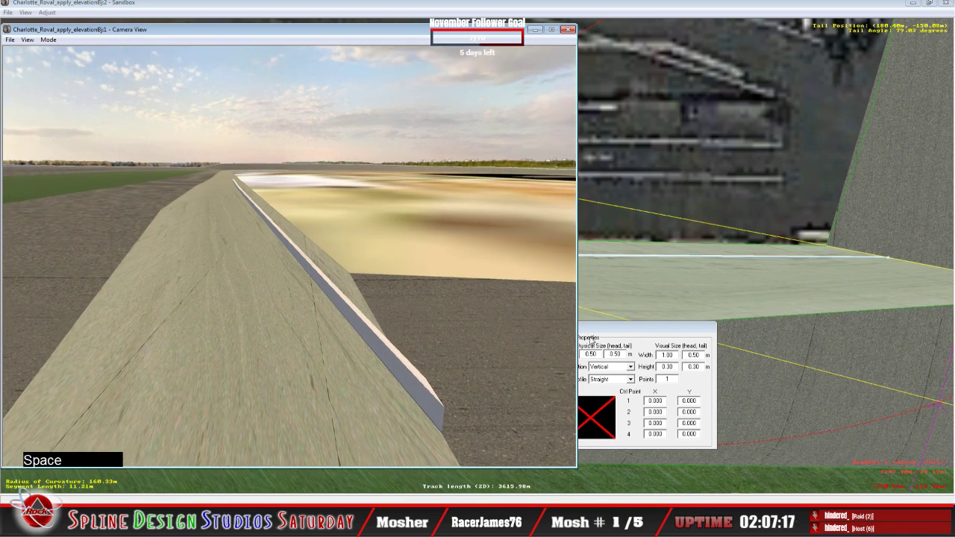
# Move the W Section Properties window clear of the wall preview and set the end section's visual tail width to 1.00 m
pyautogui.click(613, 341)
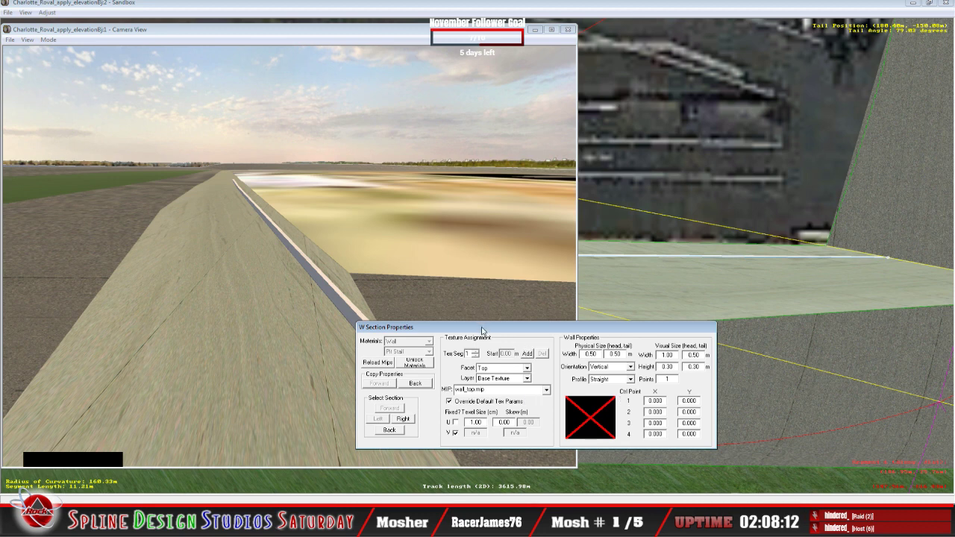
pyautogui.moveTo(482, 331); pyautogui.dragTo(593, 293)
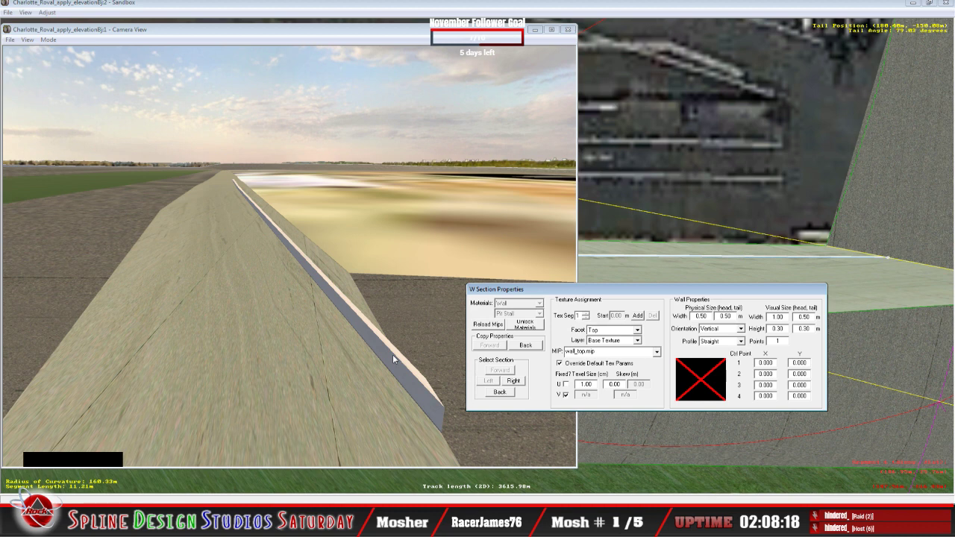
pyautogui.click(813, 317)
pyautogui.press('BackSpace')
pyautogui.press('BackSpace')
pyautogui.press('BackSpace')
pyautogui.press('BackSpace')
pyautogui.write('1.00')
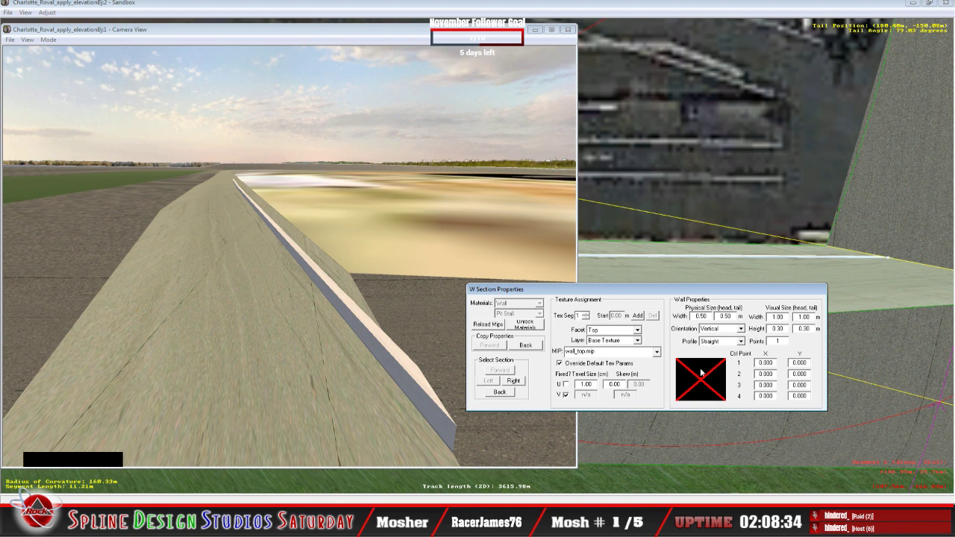
# Step back to the middle wall section to check its visual widths and return to the end section
pyautogui.press('Down')
pyautogui.click(646, 401)
pyautogui.click(498, 393)
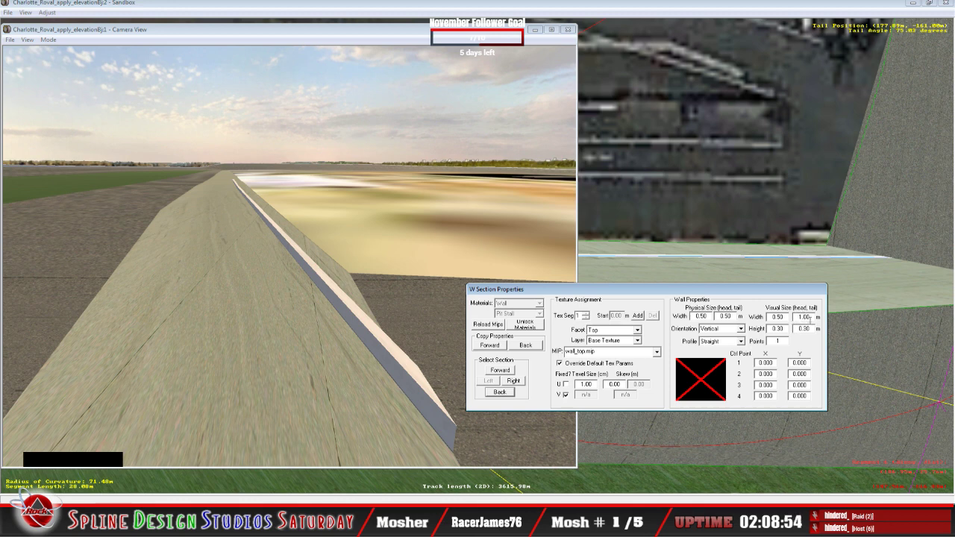
pyautogui.click(500, 370)
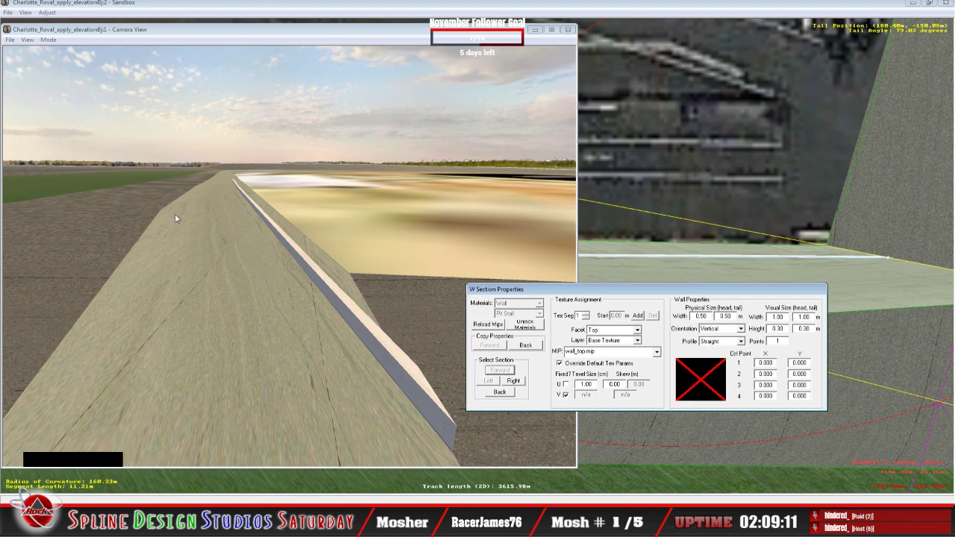
# Fly the 3D camera in slew mode over to the asphalt beside the grass and view the wall from the track side
pyautogui.click(63, 237)
pyautogui.click(47, 39)
pyautogui.click(60, 61)
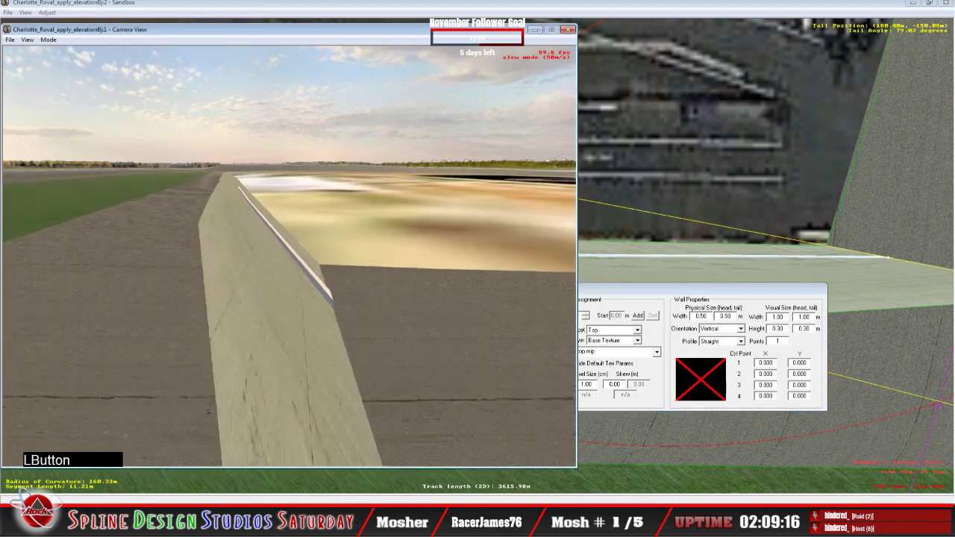
pyautogui.moveTo(289, 256); pyautogui.dragTo(143, 244, button='right')
pyautogui.moveTo(290, 256)
pyautogui.mouseDown(button='right')
pyautogui.moveTo(289, 224)
pyautogui.moveTo(291, 261)
pyautogui.mouseUp(button='right')
pyautogui.moveTo(291, 261)
pyautogui.mouseDown()
pyautogui.moveTo(328, 320)
pyautogui.moveTo(290, 256)
pyautogui.mouseUp()
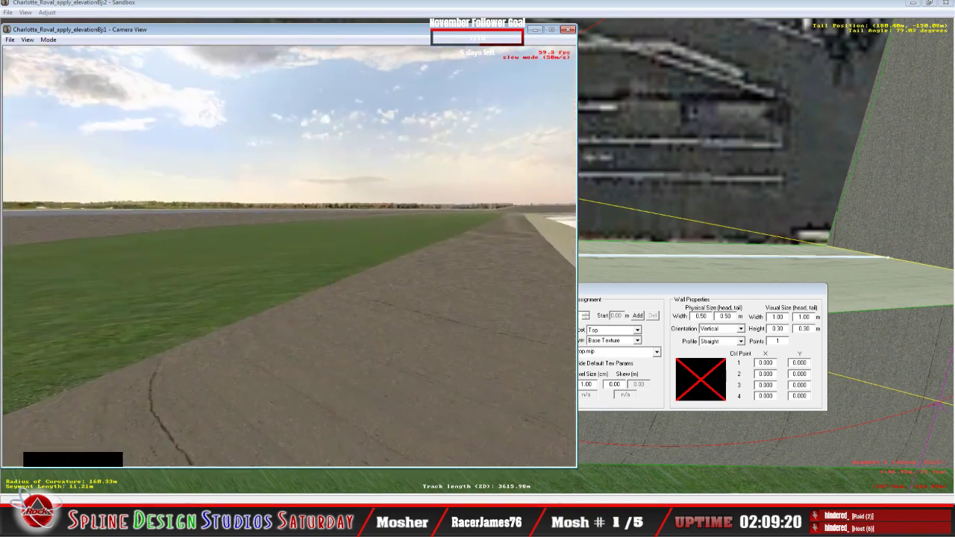
pyautogui.moveTo(290, 256); pyautogui.dragTo(306, 268, button='right')
pyautogui.moveTo(306, 268); pyautogui.dragTo(328, 288)
pyautogui.press('space')
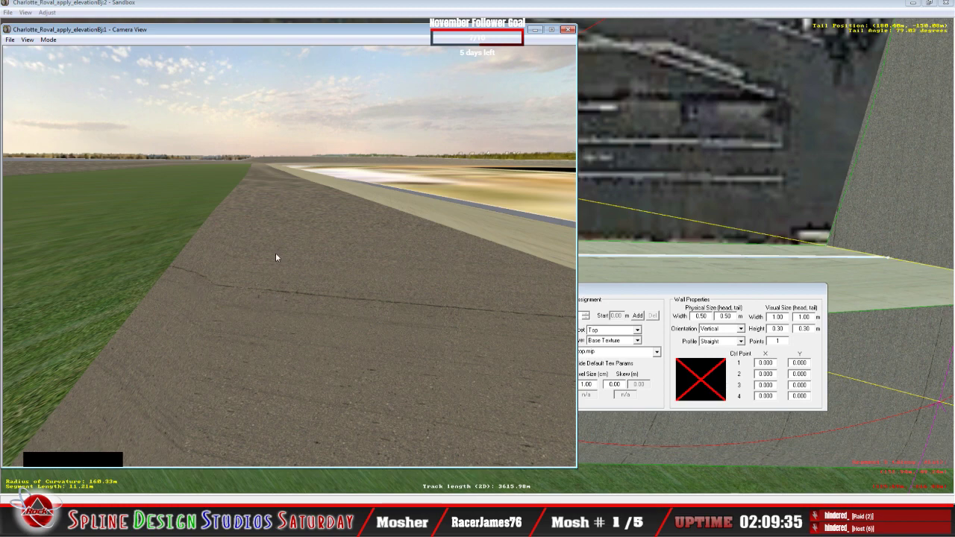
# Examine the wall's full run and its tail at the concrete strip's pointed end from above the track in slew mode
pyautogui.click(48, 40)
pyautogui.click(71, 47)
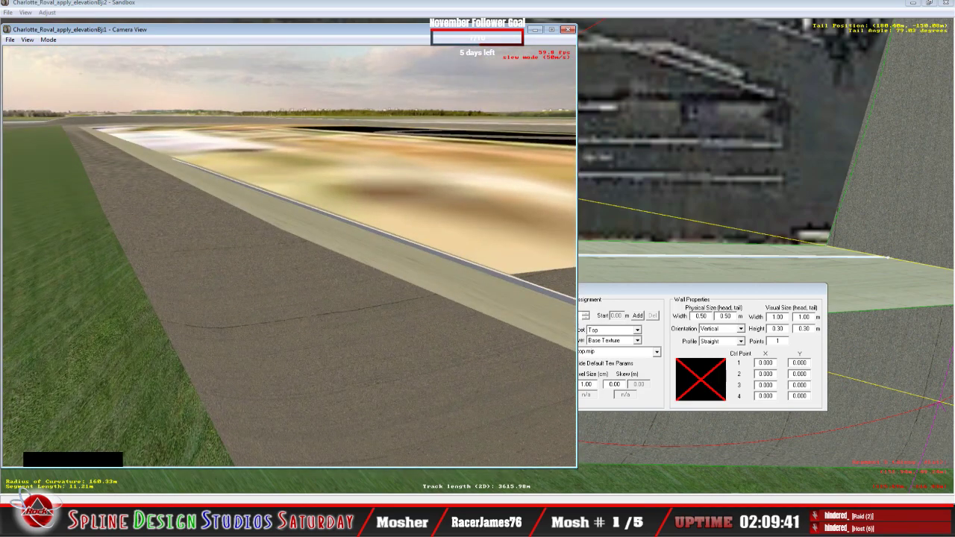
pyautogui.press('Up')
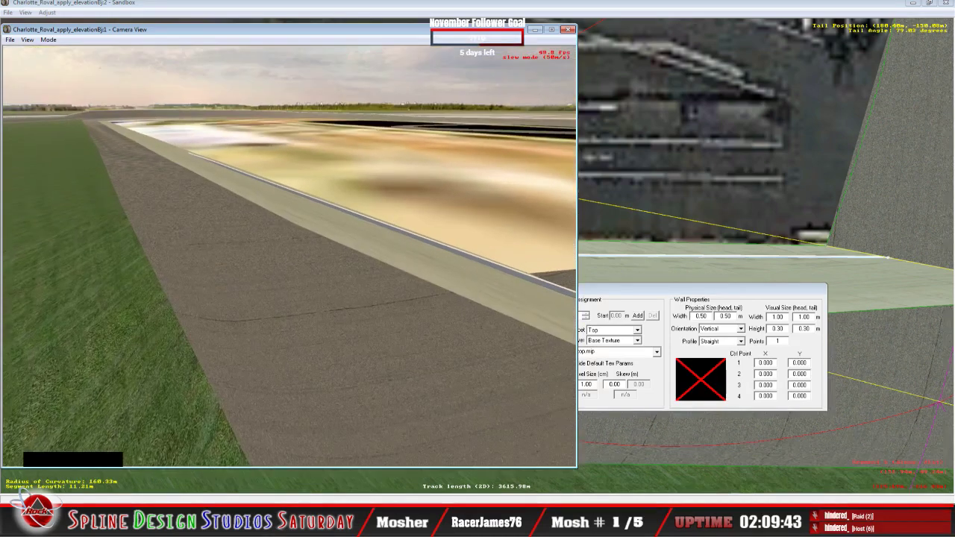
pyautogui.press('space')
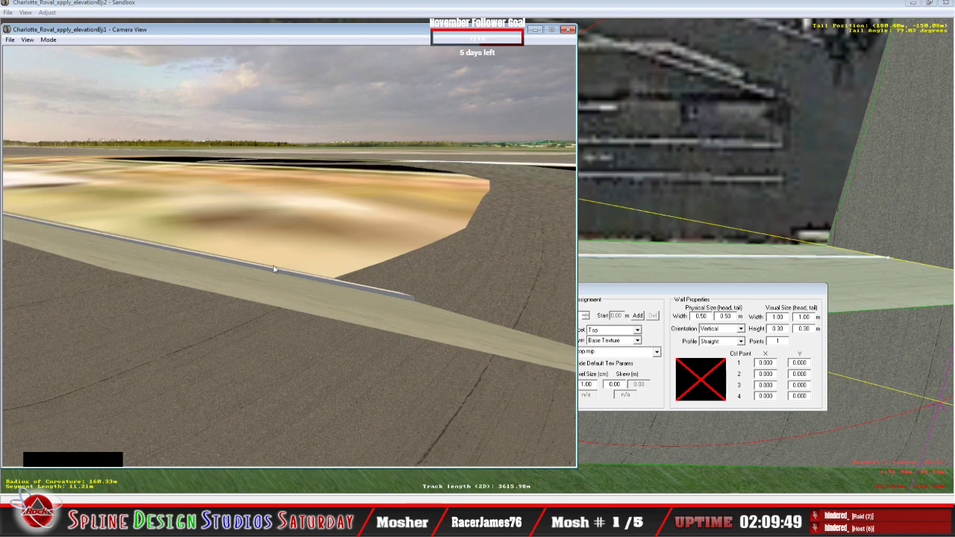
pyautogui.click(48, 40)
pyautogui.click(71, 63)
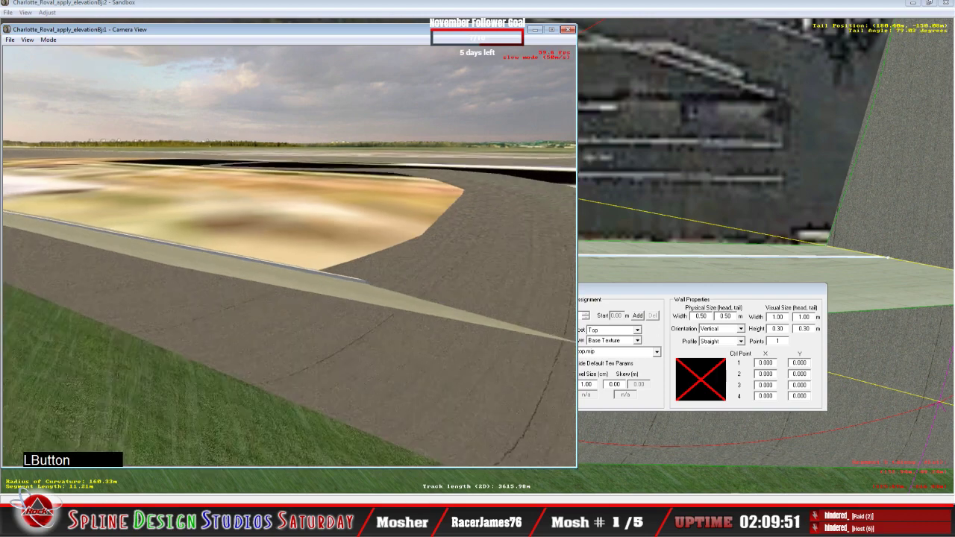
pyautogui.press('space')
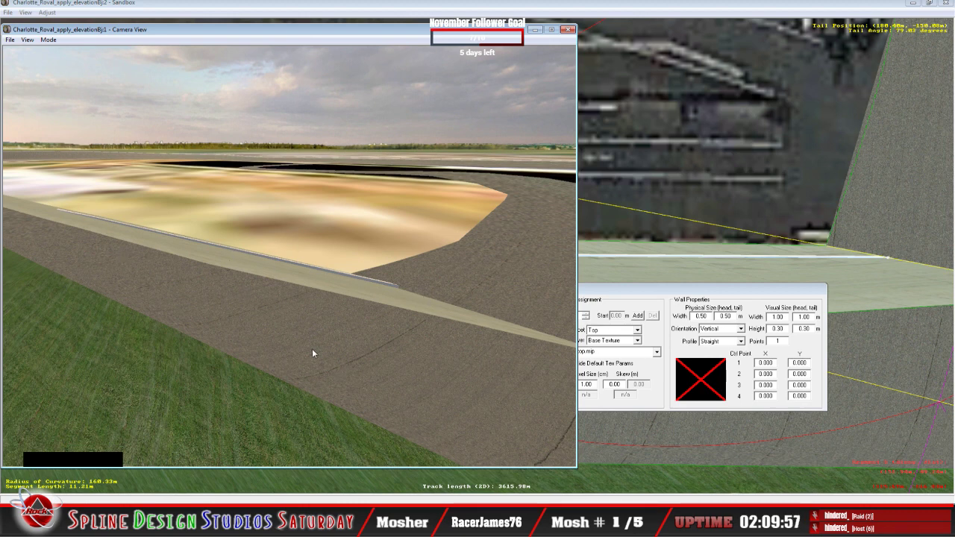
# Fly the 3D camera in slew mode to the wall's starting end on the concrete and inspect its top and side faces
pyautogui.click(48, 39)
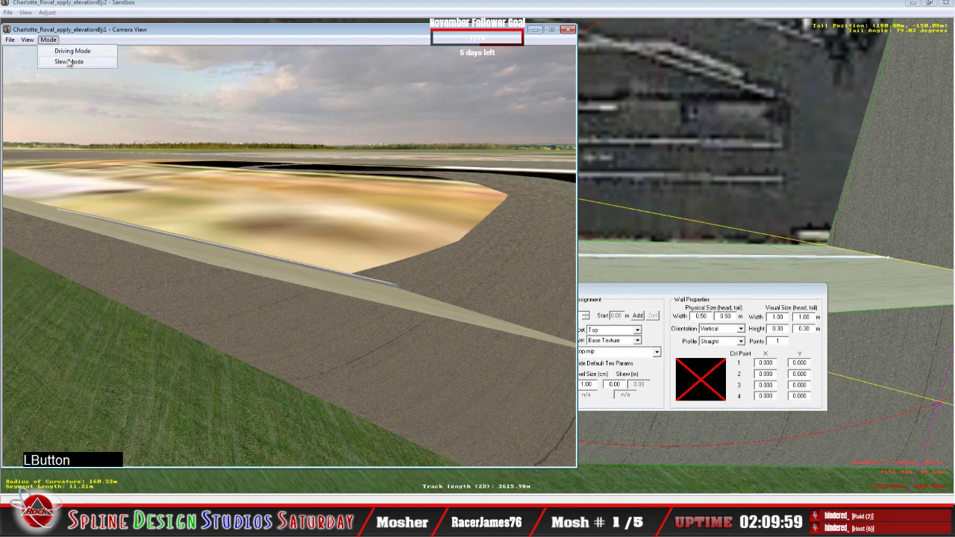
pyautogui.click(67, 61)
pyautogui.moveTo(289, 256); pyautogui.dragTo(220, 239, button='right')
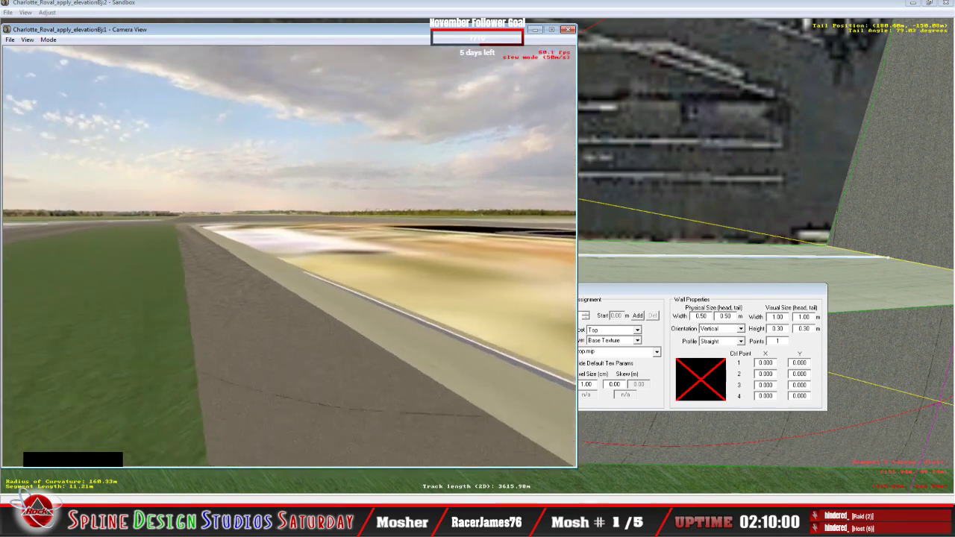
pyautogui.moveTo(289, 256); pyautogui.dragTo(289, 224, button='right')
pyautogui.moveTo(290, 256); pyautogui.dragTo(343, 250)
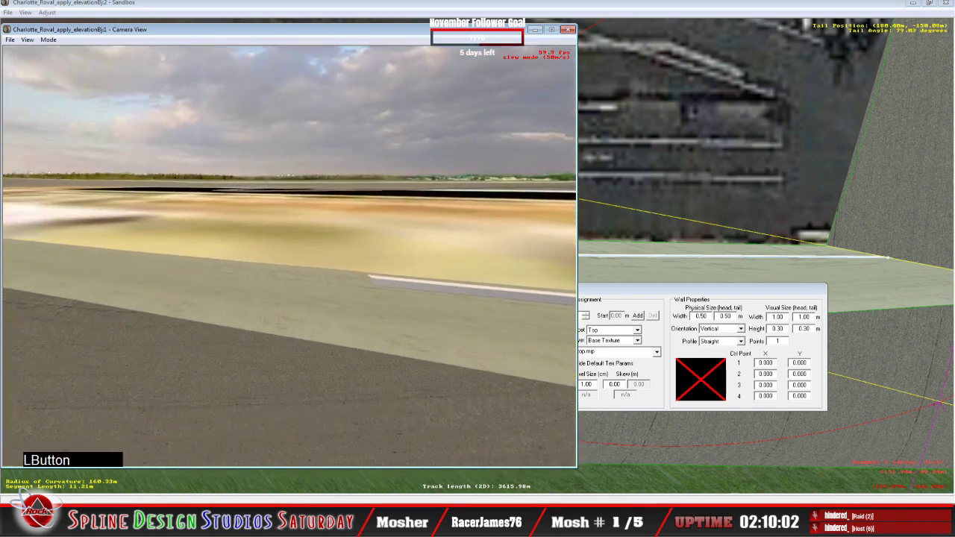
pyautogui.moveTo(343, 250); pyautogui.dragTo(343, 224, button='right')
pyautogui.moveTo(289, 256); pyautogui.dragTo(358, 265, button='right')
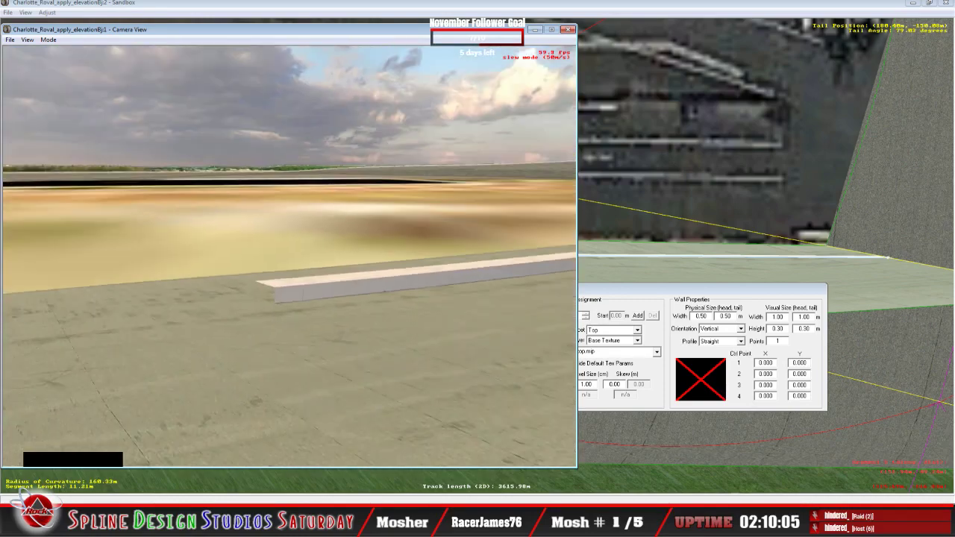
pyautogui.moveTo(290, 256); pyautogui.dragTo(289, 276, button='right')
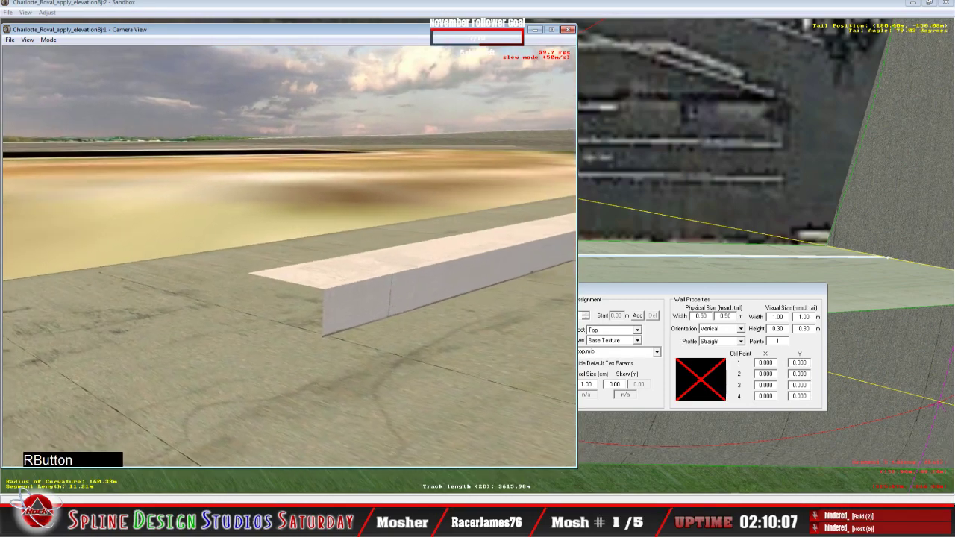
pyautogui.press('space')
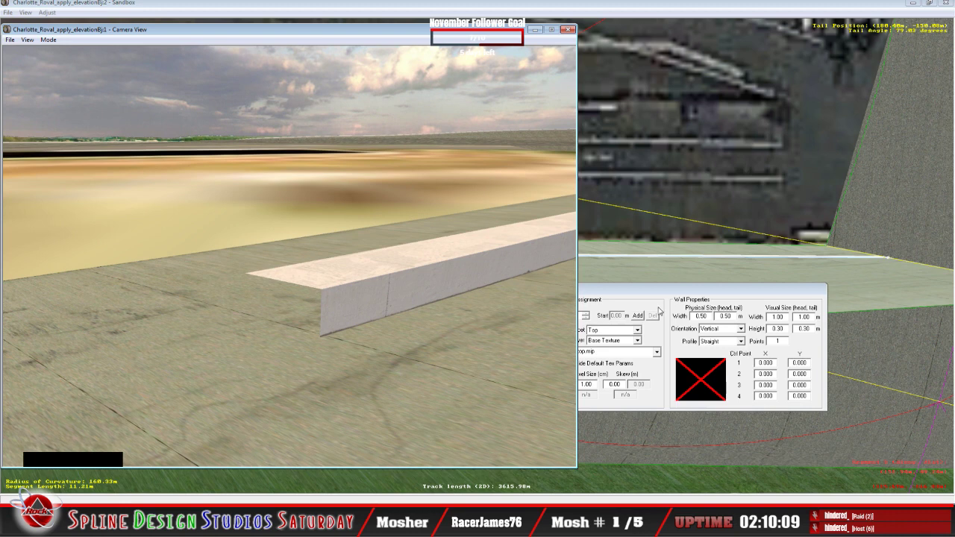
# Step back through the wall sections to the one at the wall's start and centre the track view on that end
pyautogui.click(655, 302)
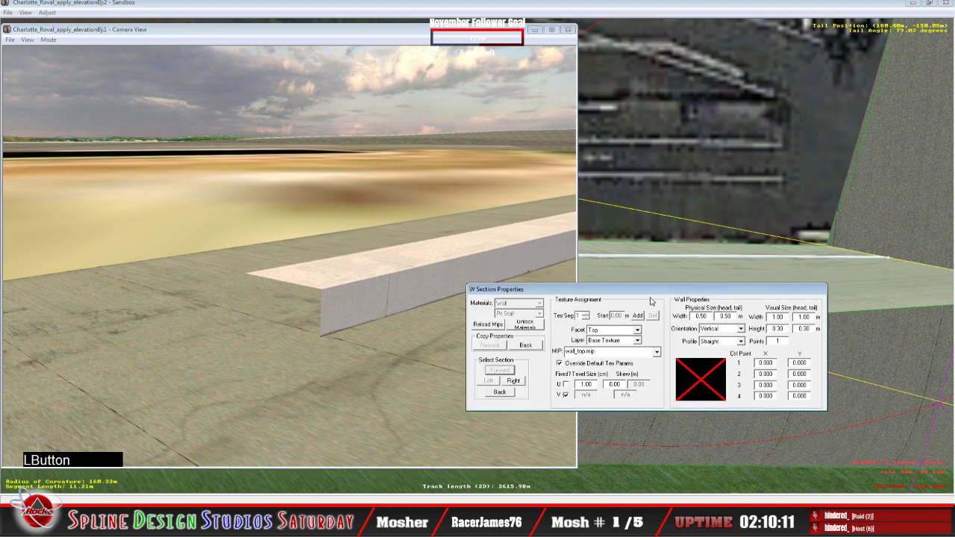
pyautogui.click(501, 394)
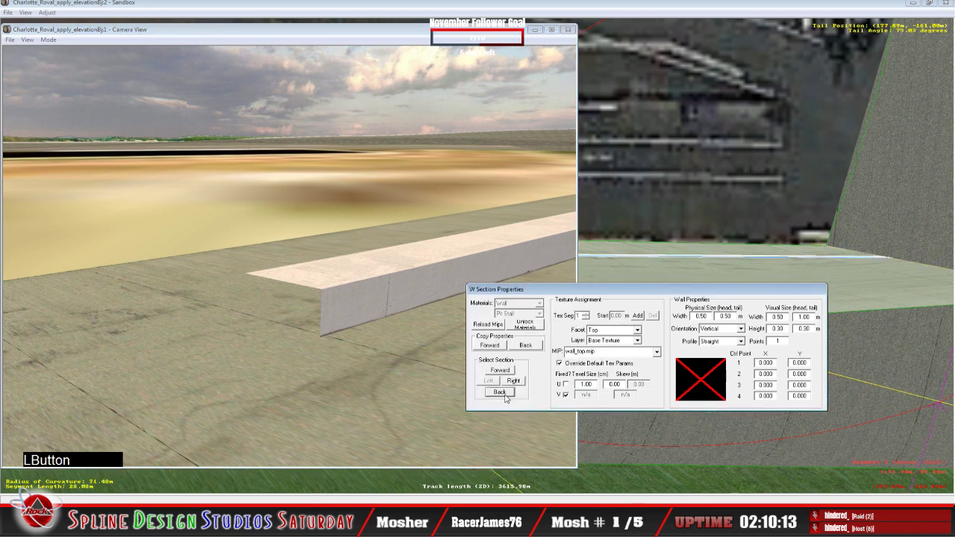
pyautogui.click(506, 396)
pyautogui.click(628, 25)
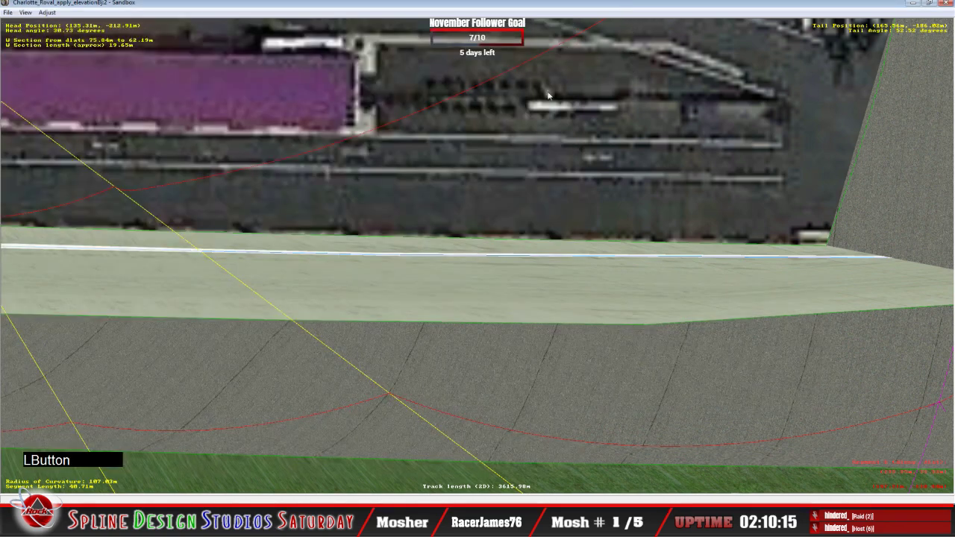
pyautogui.press('c')
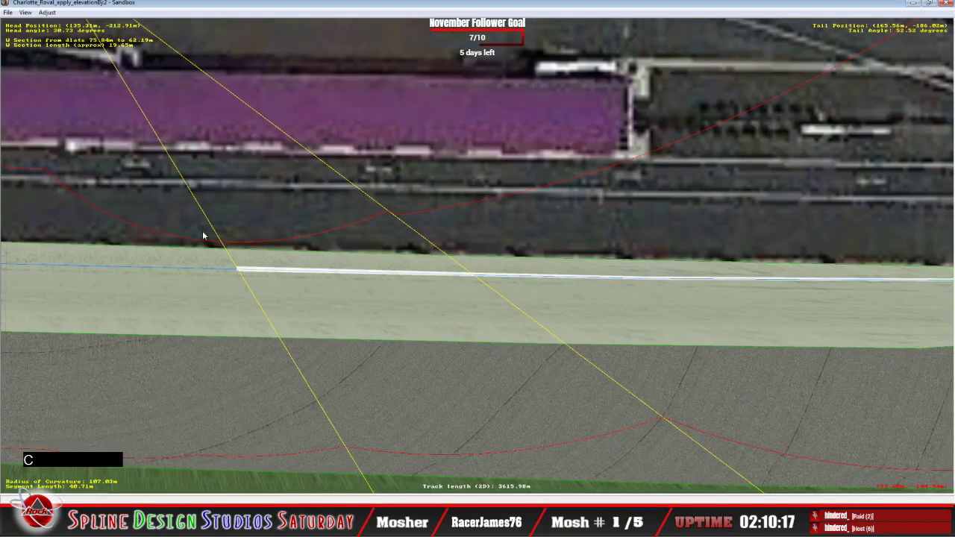
pyautogui.click(237, 270)
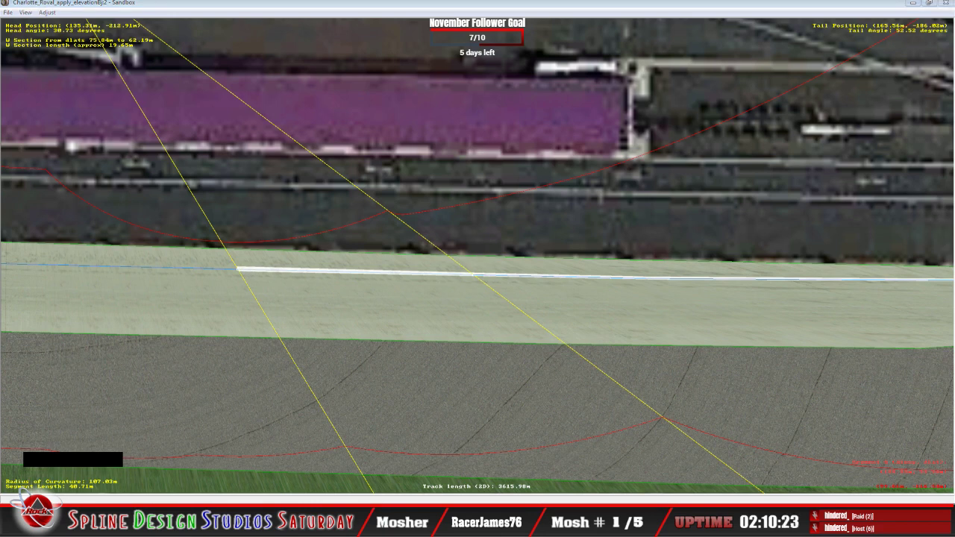
# Open the first wall section's properties beside the 3D view and switch the texture assignment to the Near (walls only) facet
pyautogui.doubleClick(296, 481)
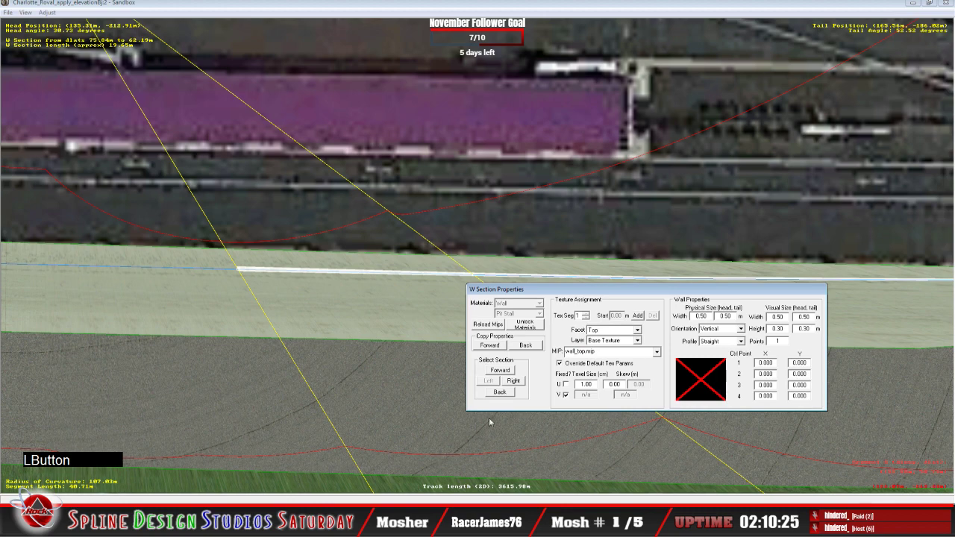
pyautogui.click(283, 501)
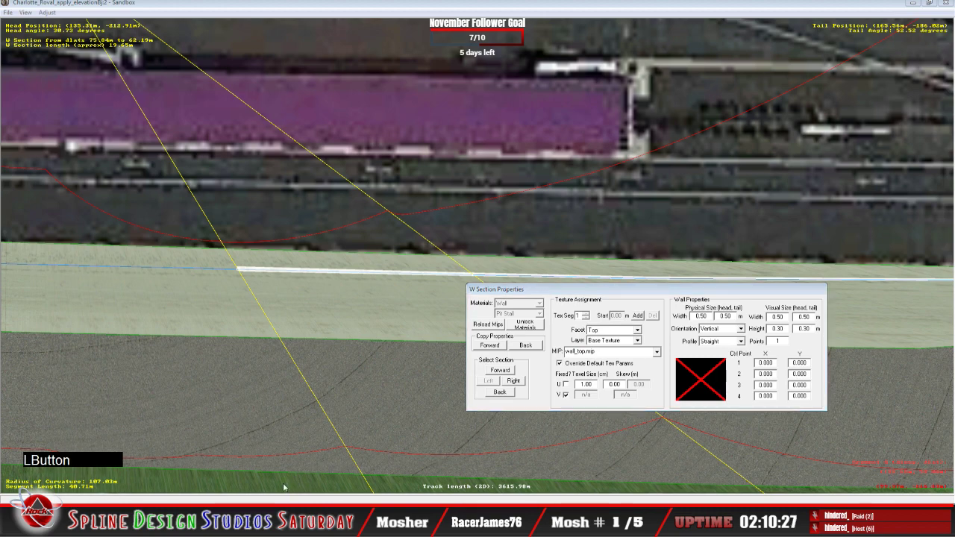
pyautogui.click(293, 453)
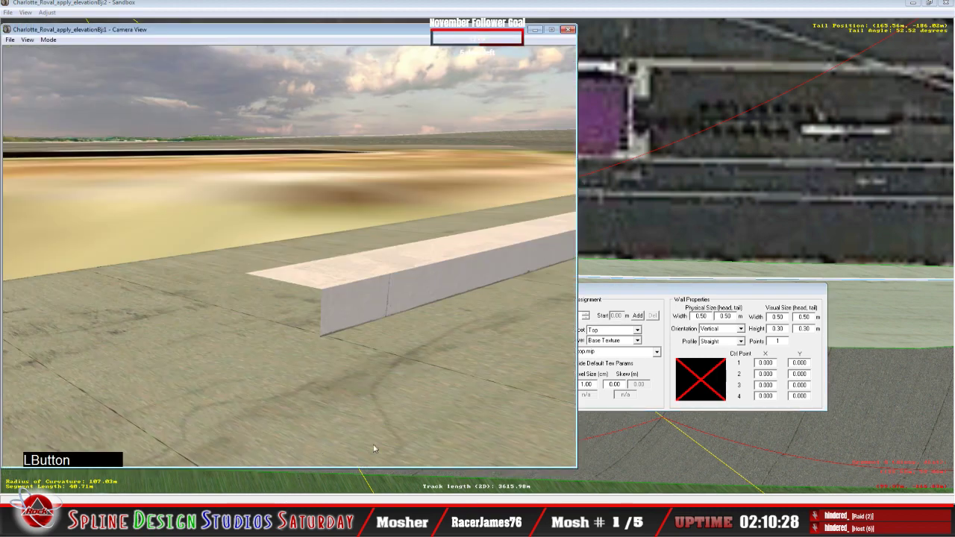
pyautogui.click(655, 307)
pyautogui.click(637, 329)
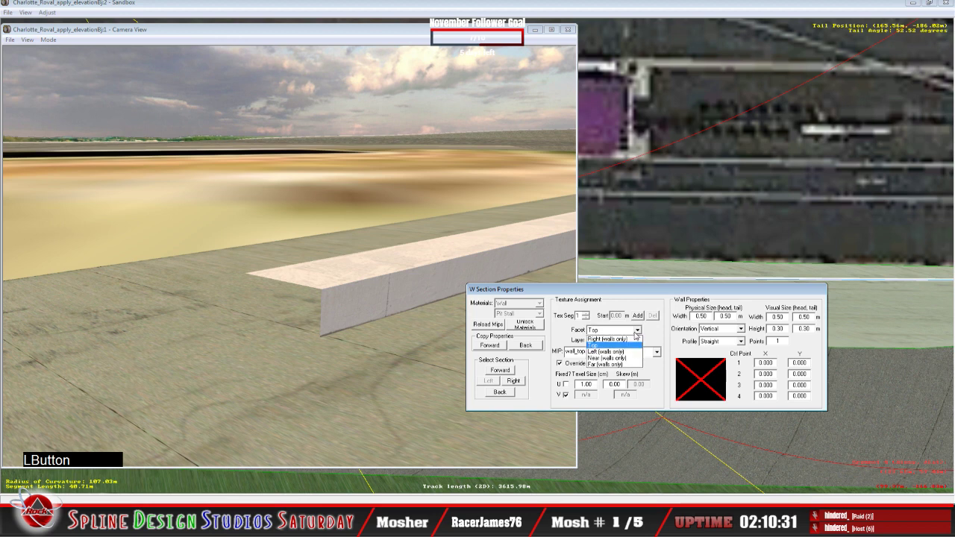
pyautogui.click(620, 359)
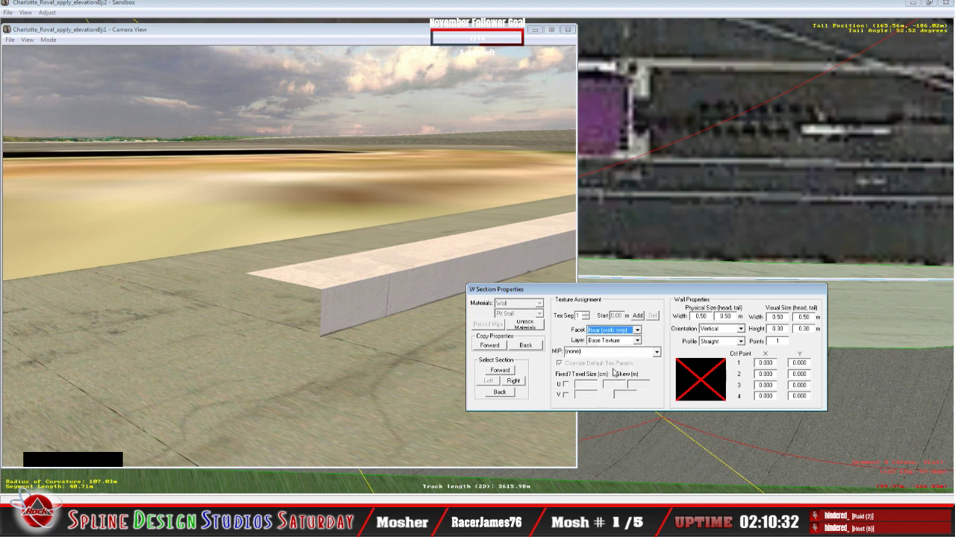
# Try to assign wall.mip to the near facet and adjust its default texture override and fixed U setting
pyautogui.click(657, 353)
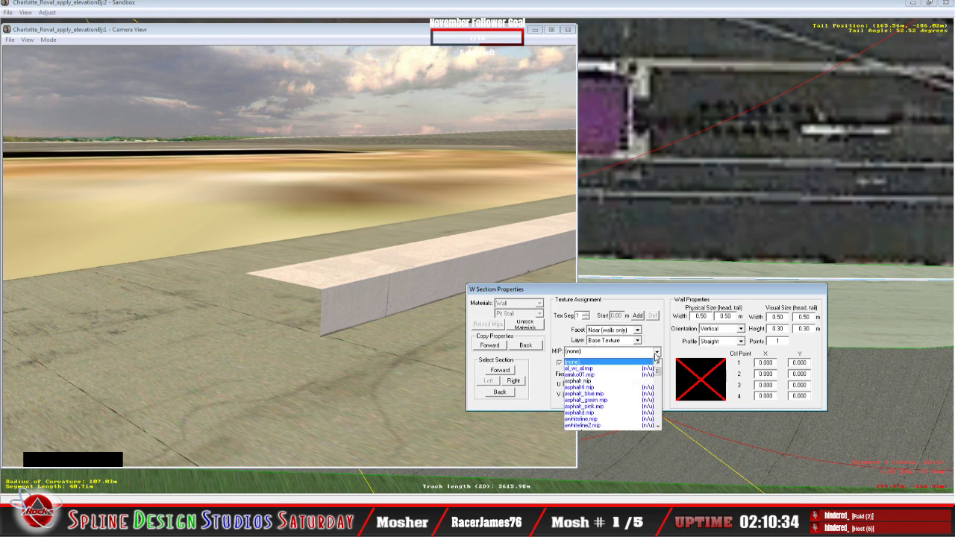
pyautogui.moveTo(656, 374); pyautogui.dragTo(657, 427)
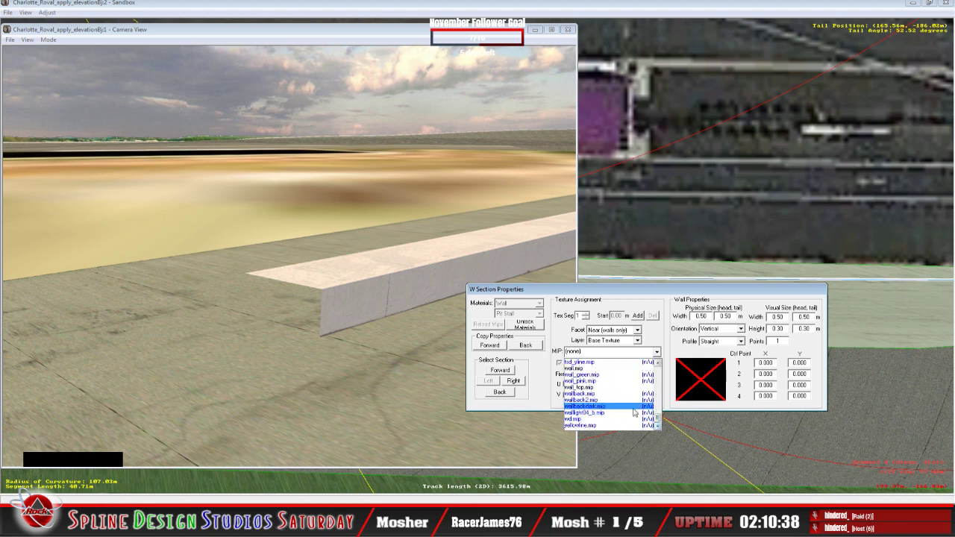
pyautogui.click(614, 375)
pyautogui.click(561, 363)
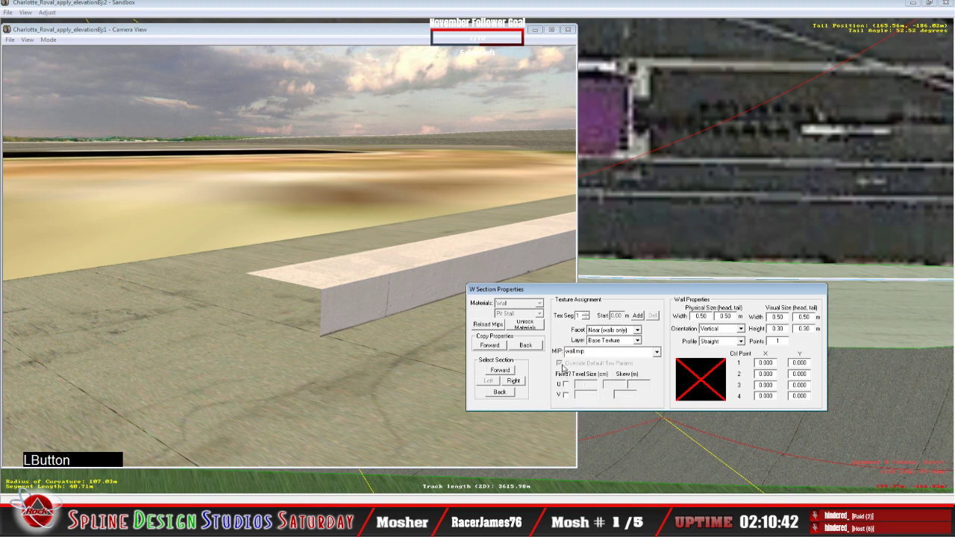
pyautogui.click(567, 386)
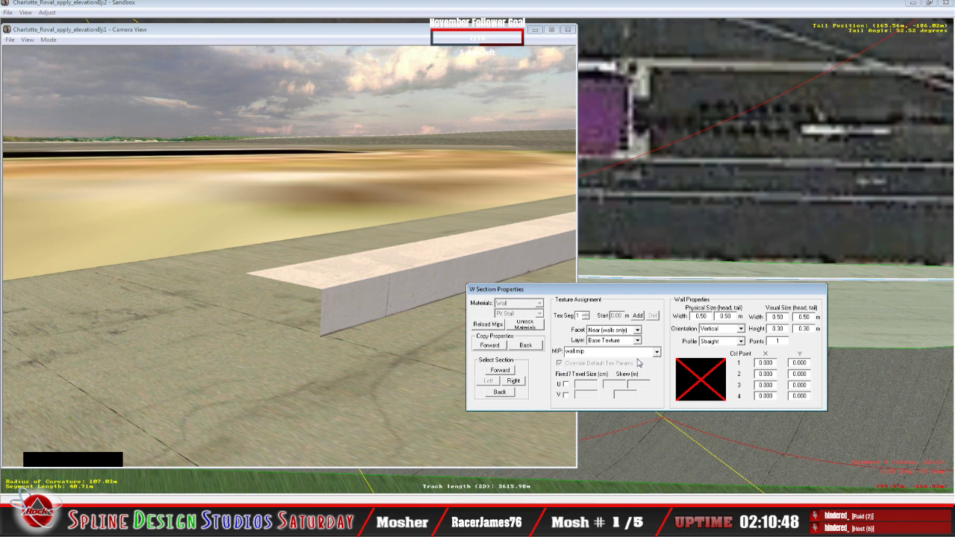
pyautogui.click(568, 387)
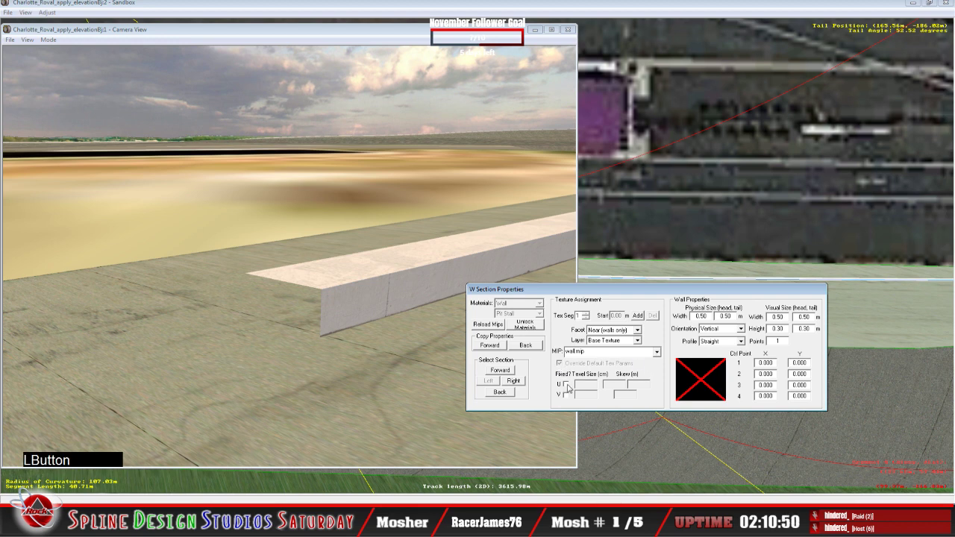
pyautogui.click(567, 385)
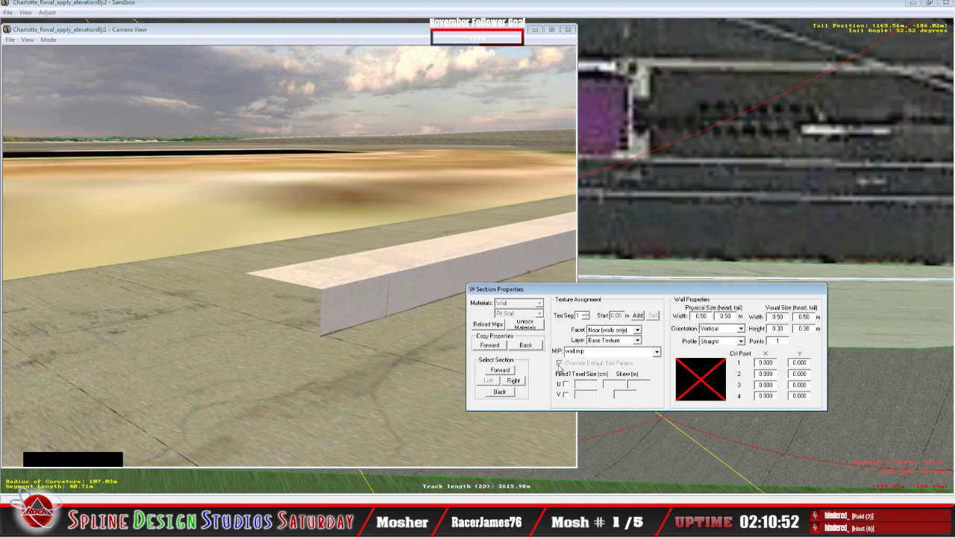
pyautogui.click(561, 364)
pyautogui.click(657, 353)
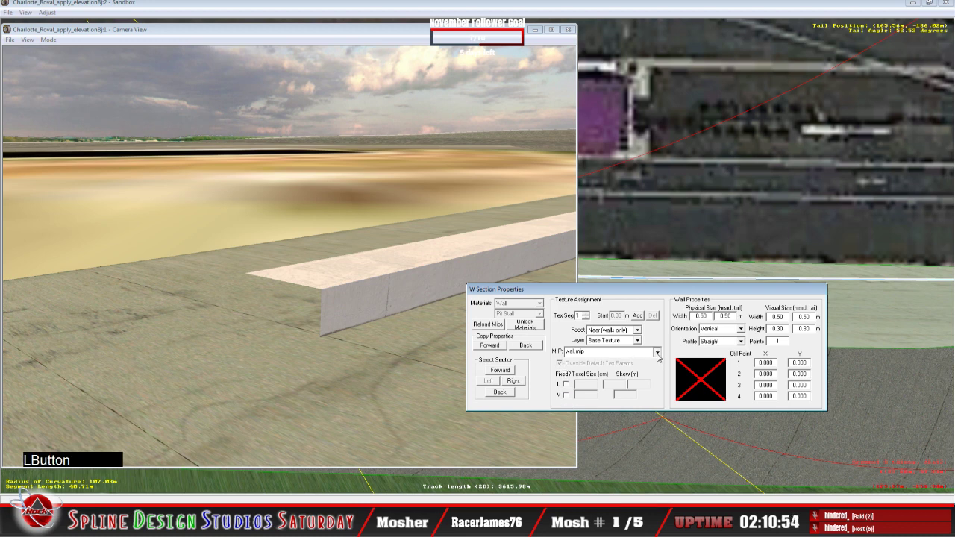
pyautogui.click(657, 353)
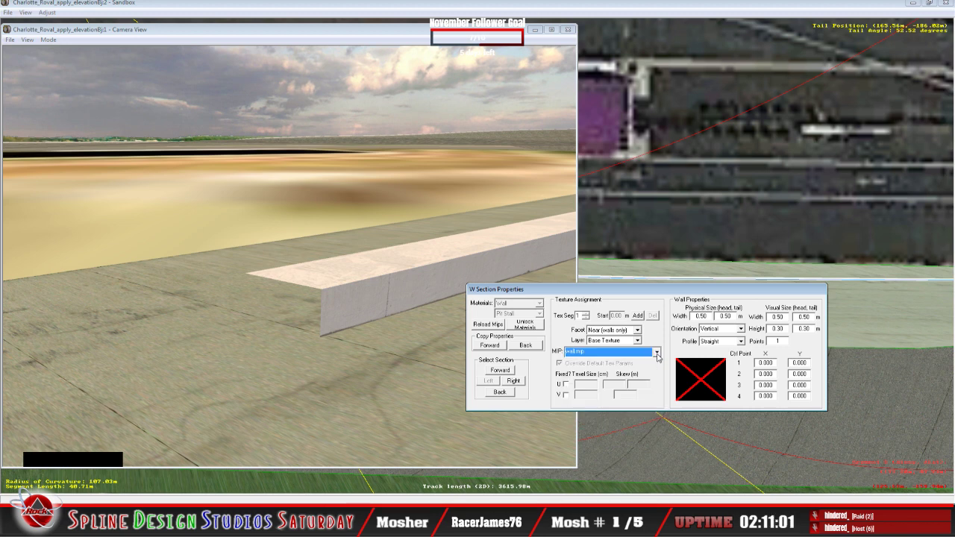
# Reselect the first wall section in the track view and assign wall.mip to its near facet
pyautogui.click(611, 18)
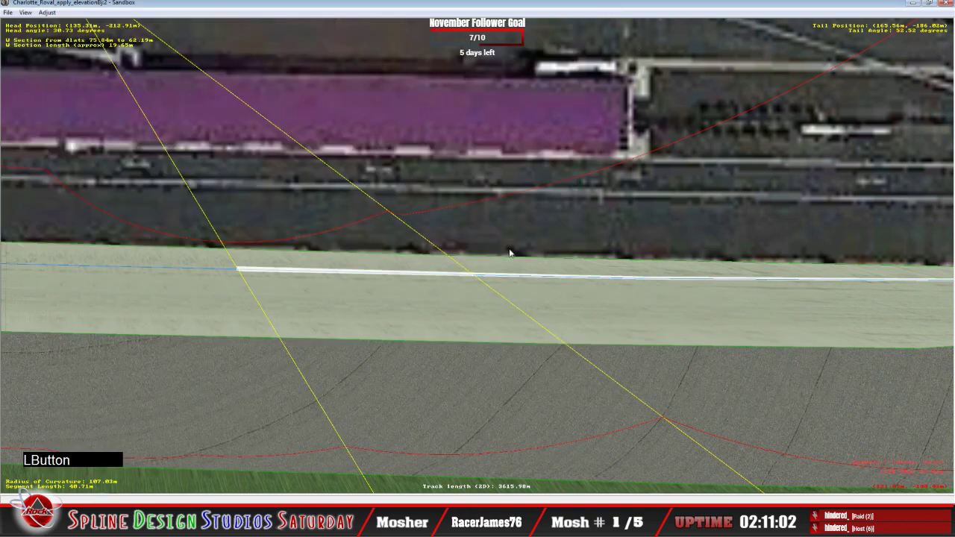
pyautogui.click(521, 277)
pyautogui.click(378, 276)
pyautogui.click(376, 479)
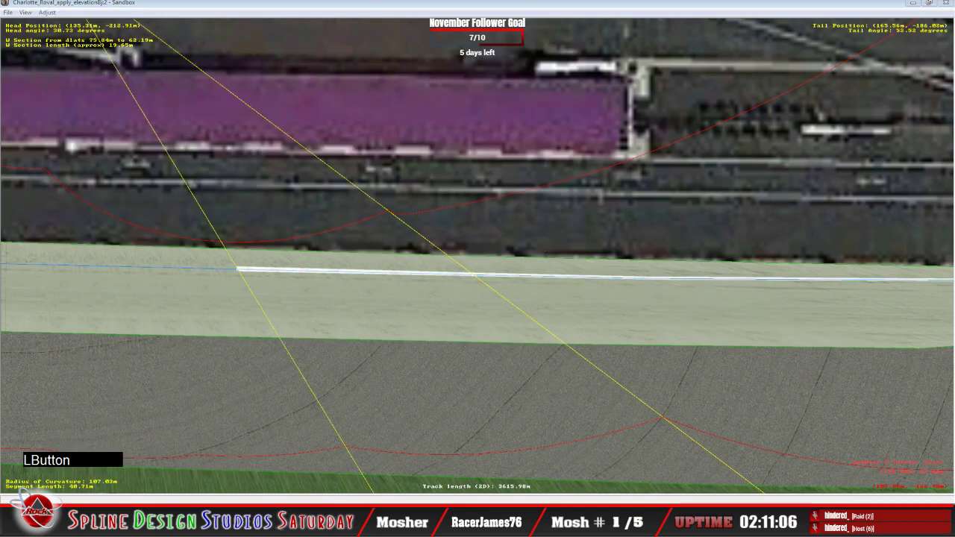
pyautogui.doubleClick(303, 482)
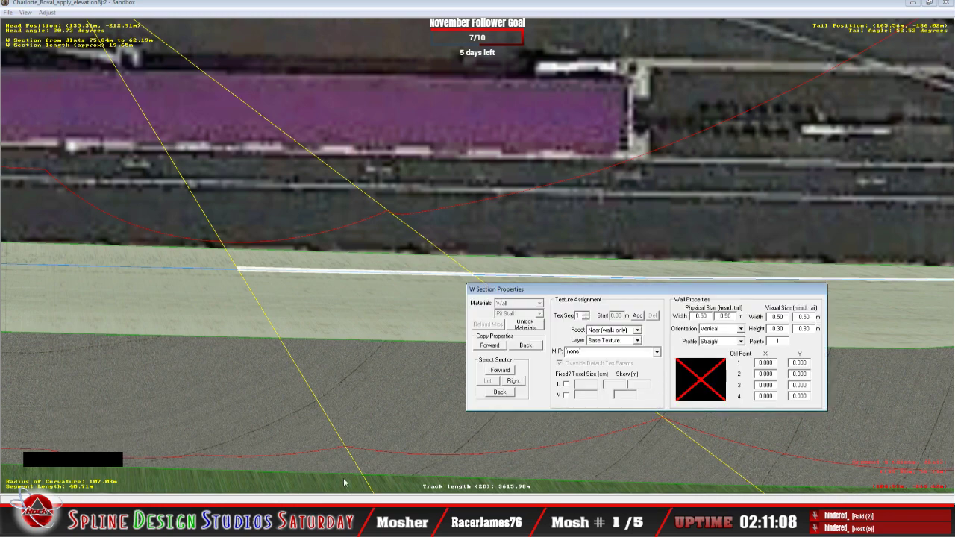
pyautogui.click(657, 351)
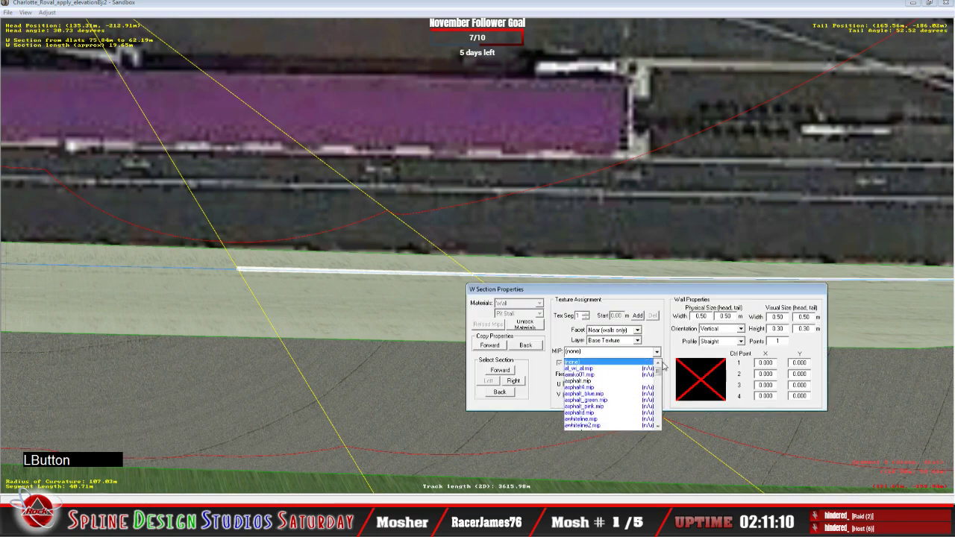
pyautogui.moveTo(663, 376); pyautogui.dragTo(659, 429)
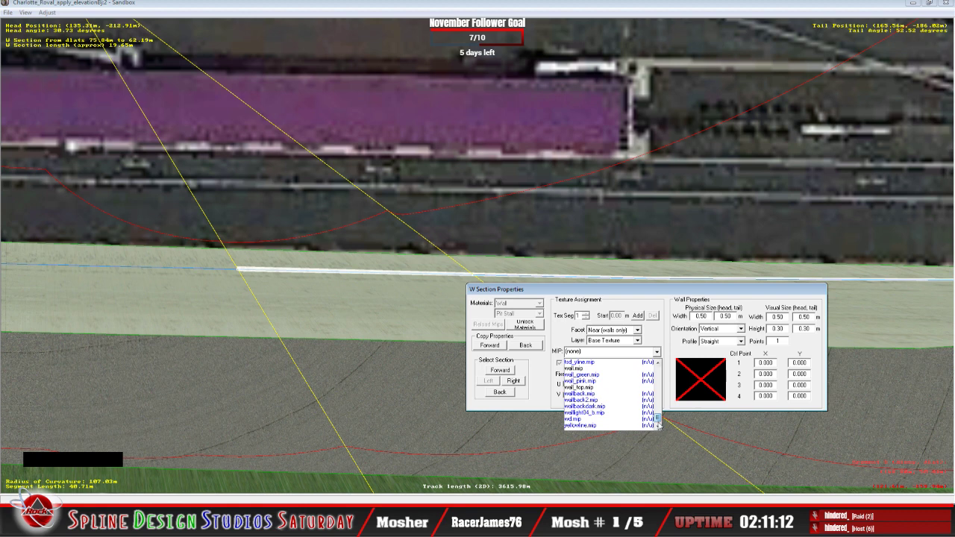
pyautogui.click(612, 368)
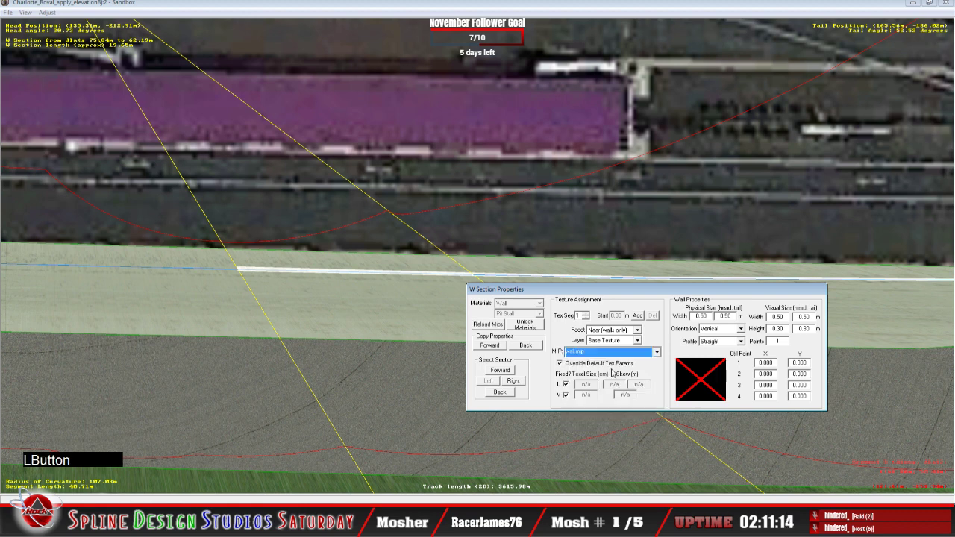
# Try to turn off the near facet's default texture override, reapply wall.mip, and change the fixed U setting
pyautogui.click(559, 364)
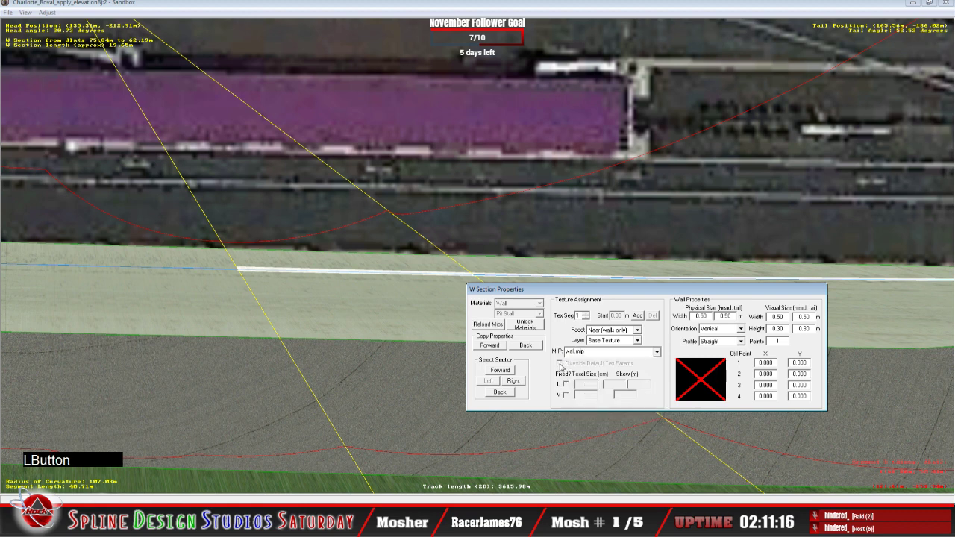
pyautogui.click(561, 365)
pyautogui.click(657, 352)
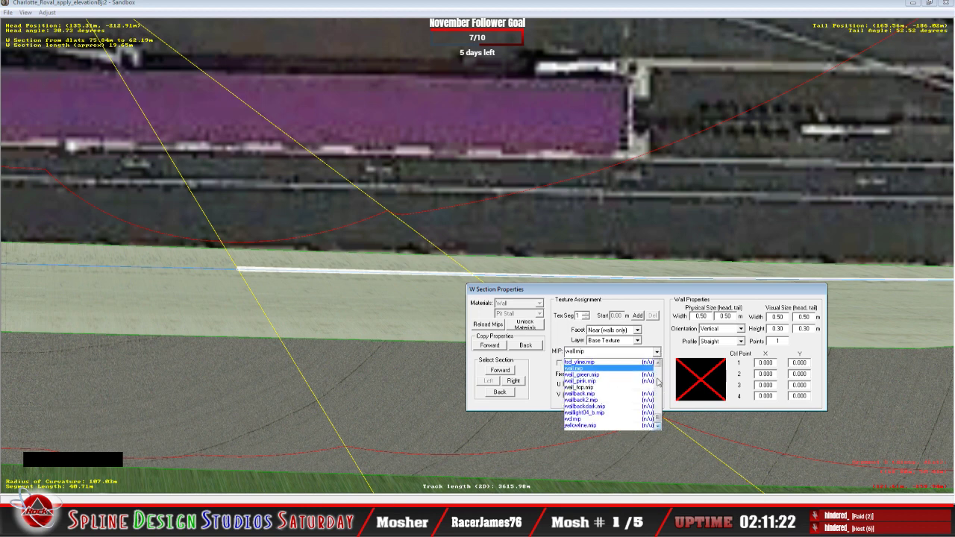
pyautogui.click(631, 370)
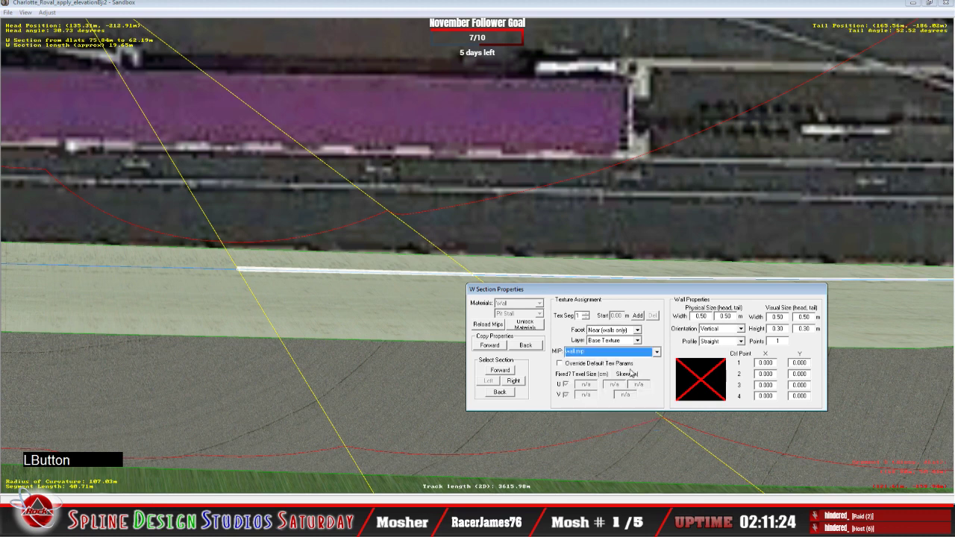
pyautogui.click(561, 364)
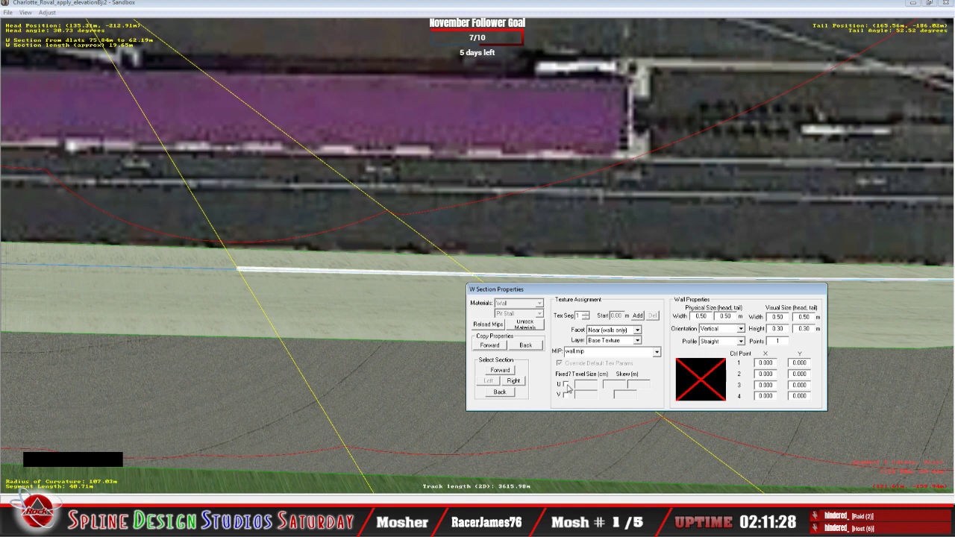
pyautogui.click(567, 385)
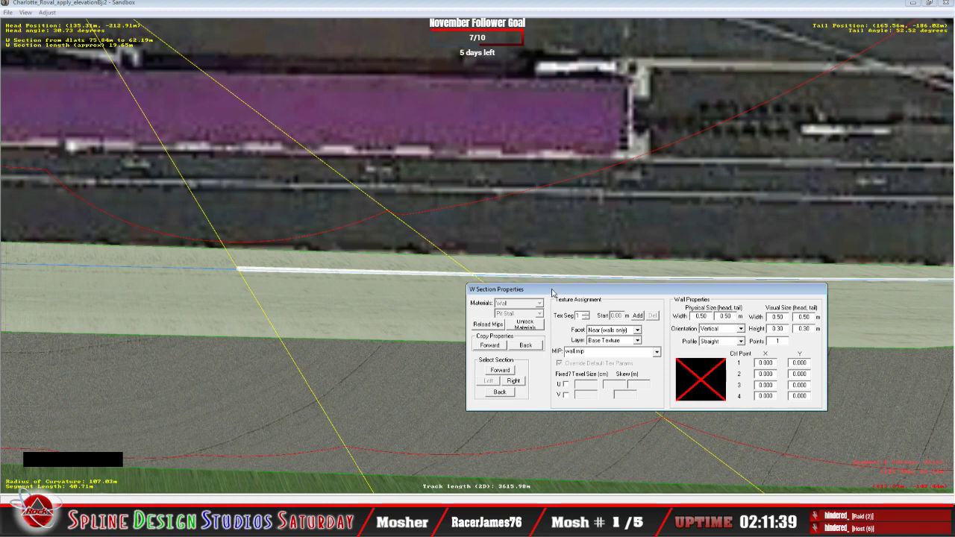
pyautogui.moveTo(553, 294); pyautogui.dragTo(424, 141)
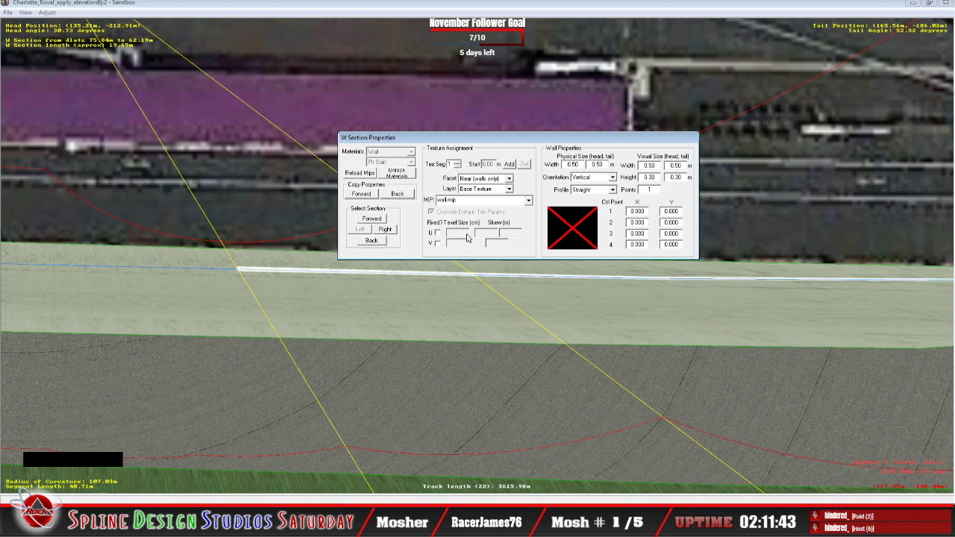
# Examine the wall's open starting end in the 3D view and open the properties of the section just before the wall
pyautogui.click(221, 273)
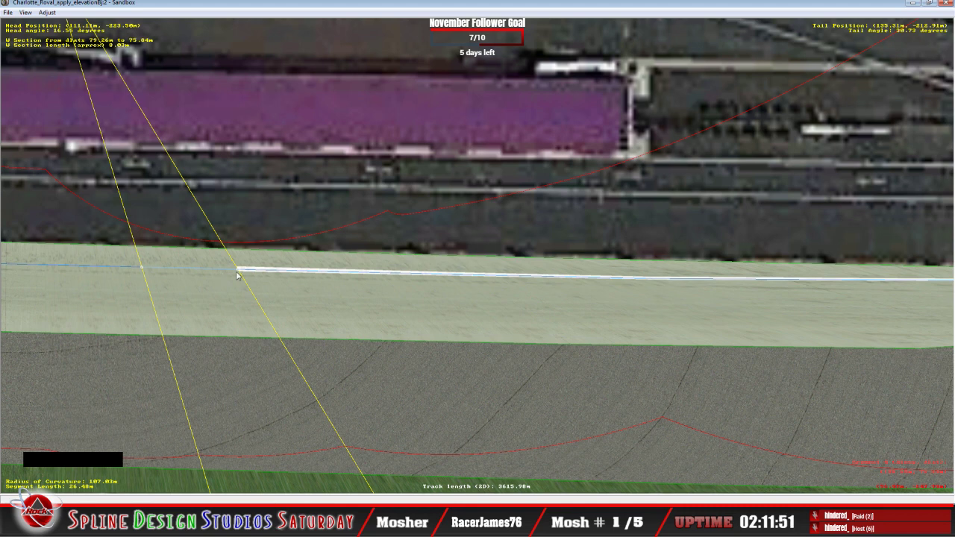
pyautogui.click(251, 273)
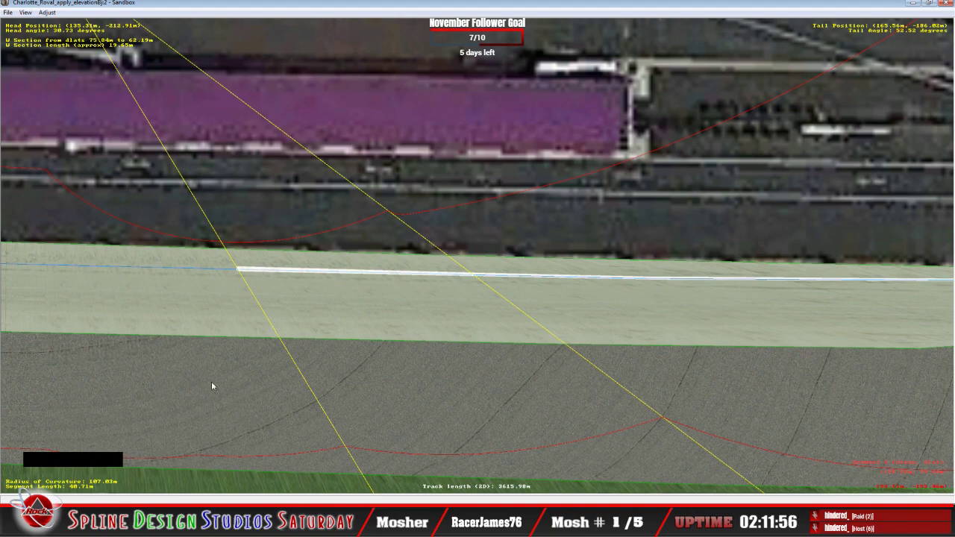
pyautogui.click(337, 515)
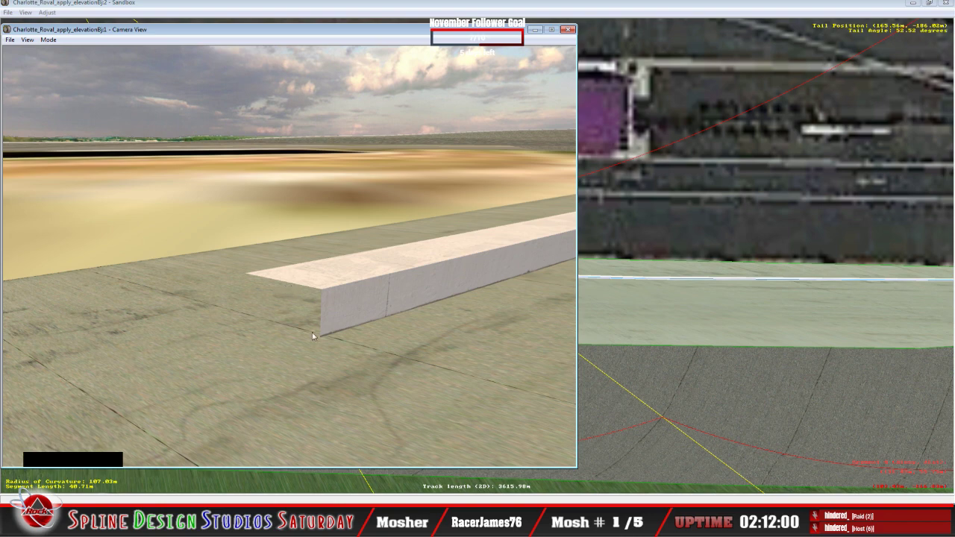
pyautogui.click(597, 8)
pyautogui.click(221, 271)
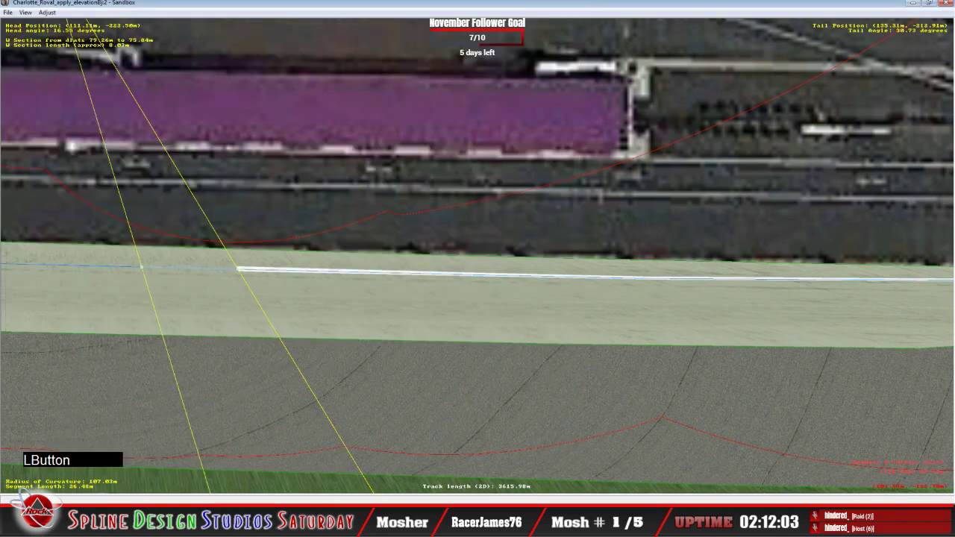
pyautogui.click(297, 473)
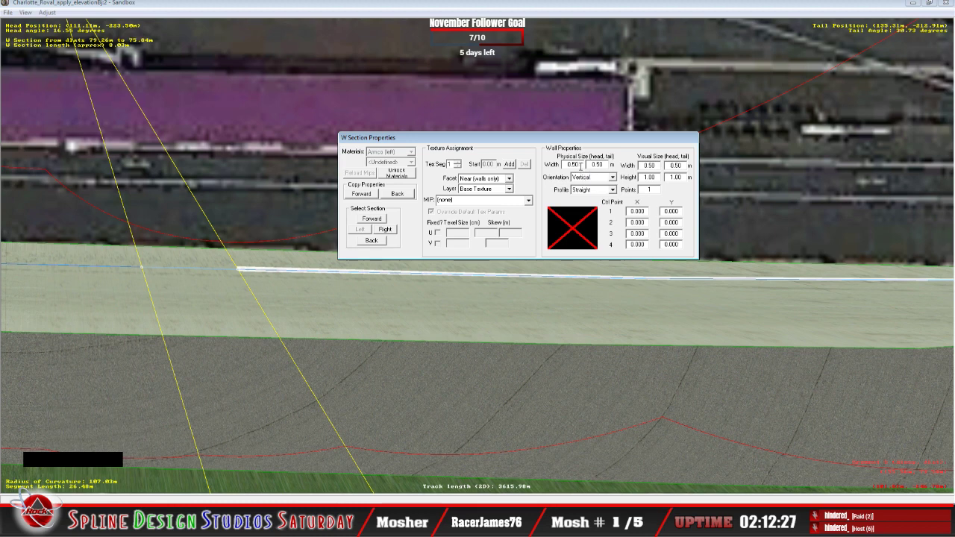
# Set the physical width of the section just before the wall to 0.60 m at both head and tail
pyautogui.click(581, 166)
pyautogui.press('BackSpace')
pyautogui.press('BackSpace')
pyautogui.write('60')
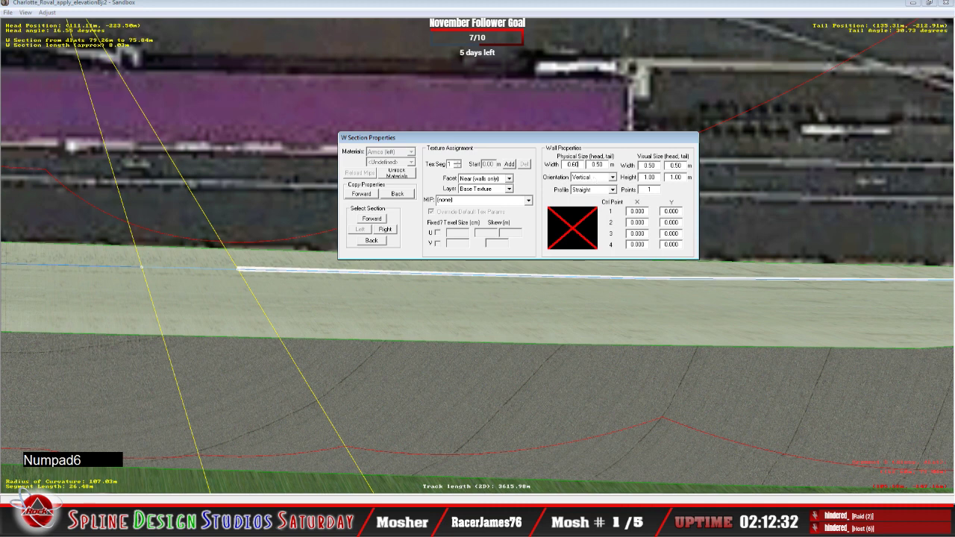
pyautogui.click(604, 166)
pyautogui.press('BackSpace')
pyautogui.press('BackSpace')
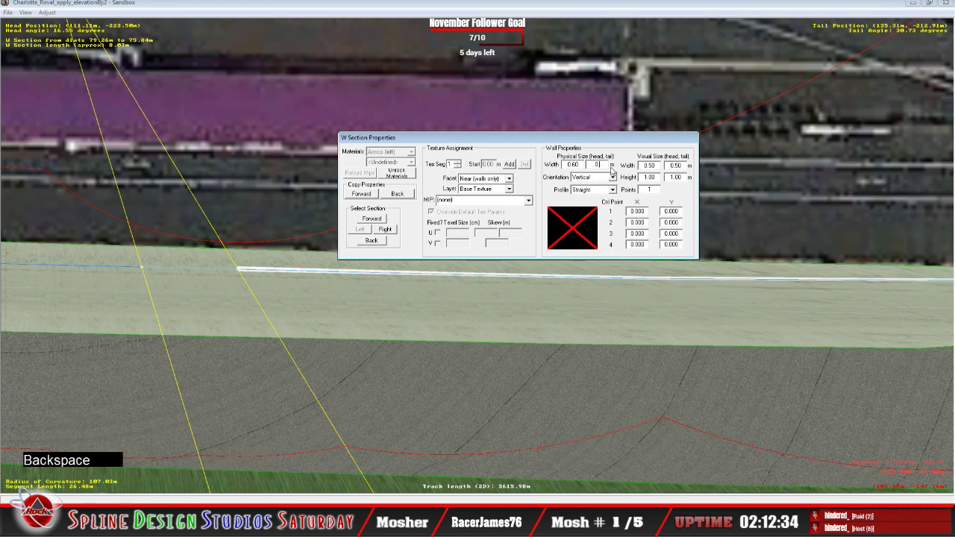
pyautogui.write('60')
# Set the same section's visual width to 0.60 m at both head and tail
pyautogui.click(655, 165)
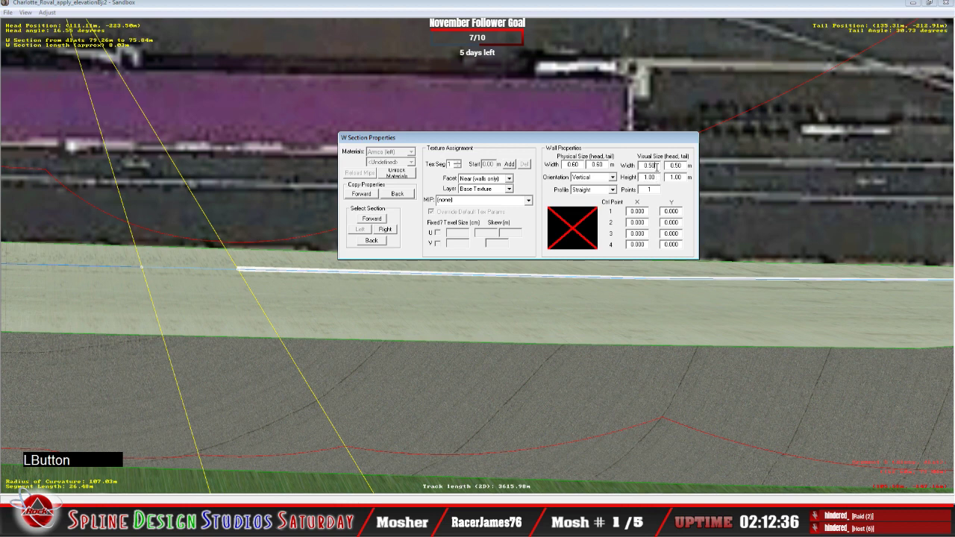
pyautogui.press('BackSpace')
pyautogui.write('60')
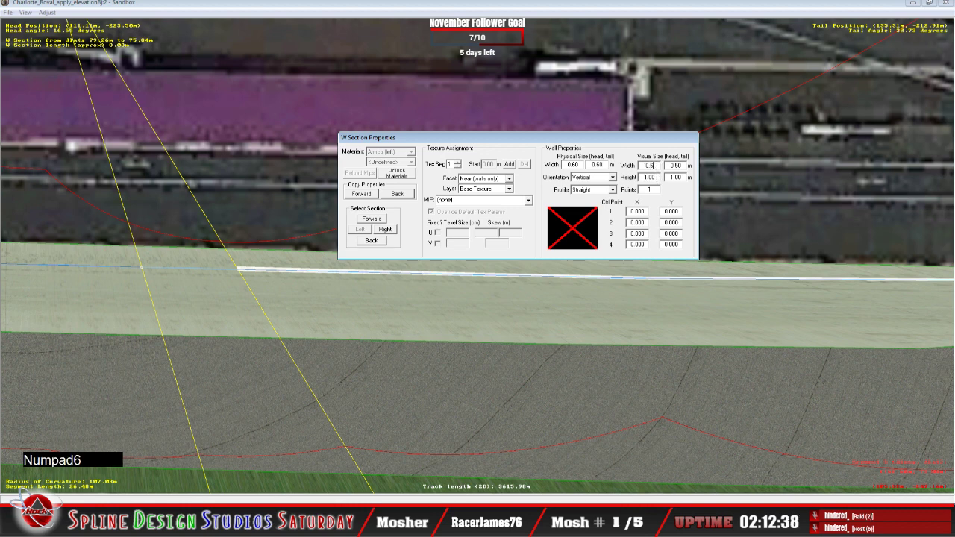
pyautogui.click(684, 166)
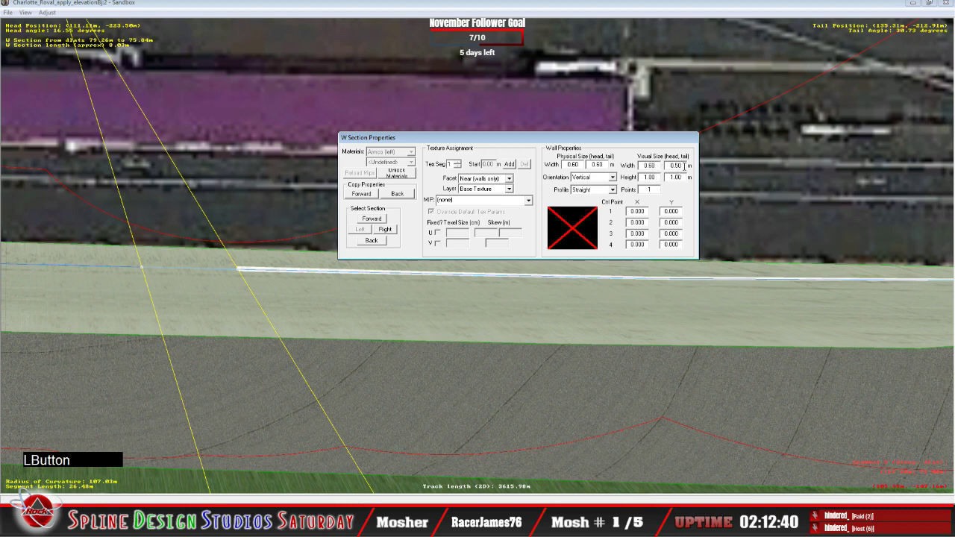
pyautogui.press('BackSpace')
pyautogui.write('60')
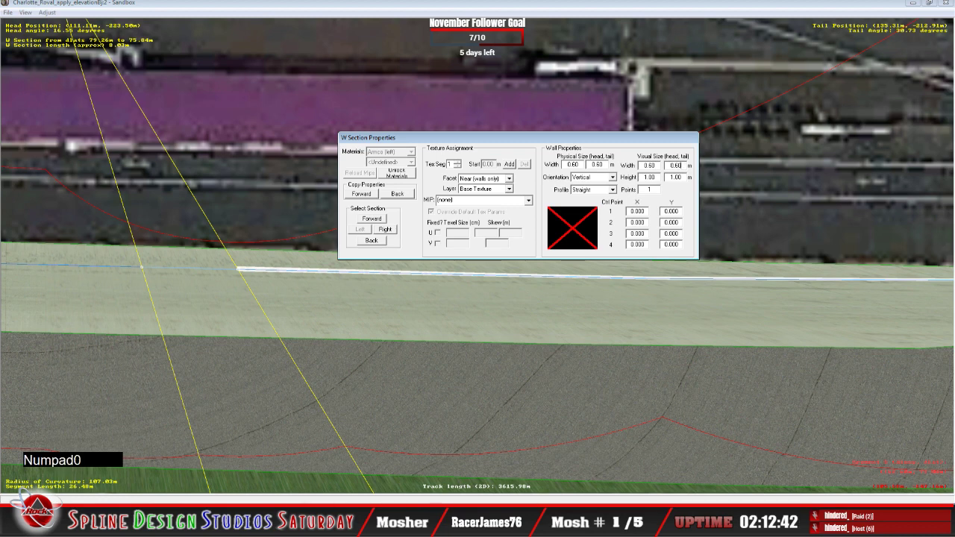
# Select the first wall section and assign wall.mip to its near facet with the U direction unfixed
pyautogui.click(372, 218)
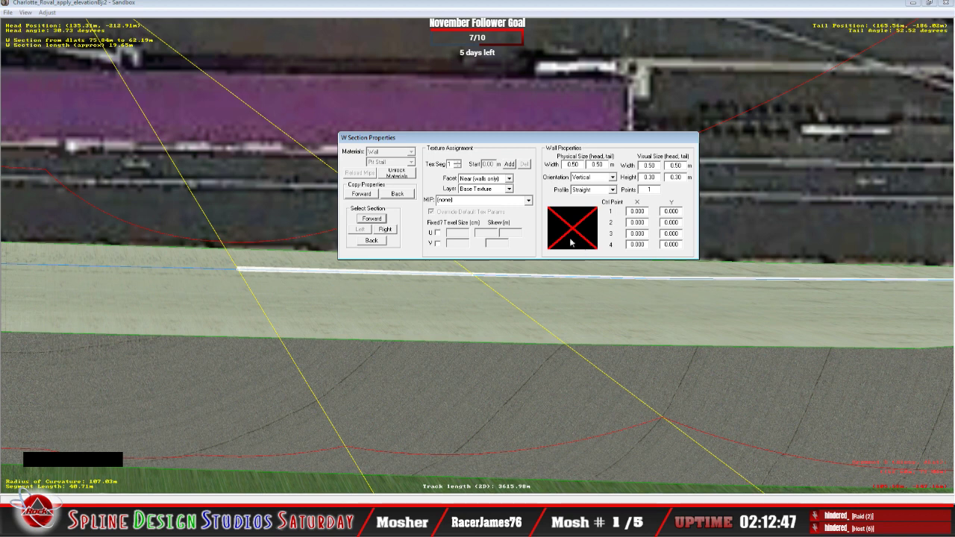
pyautogui.click(528, 200)
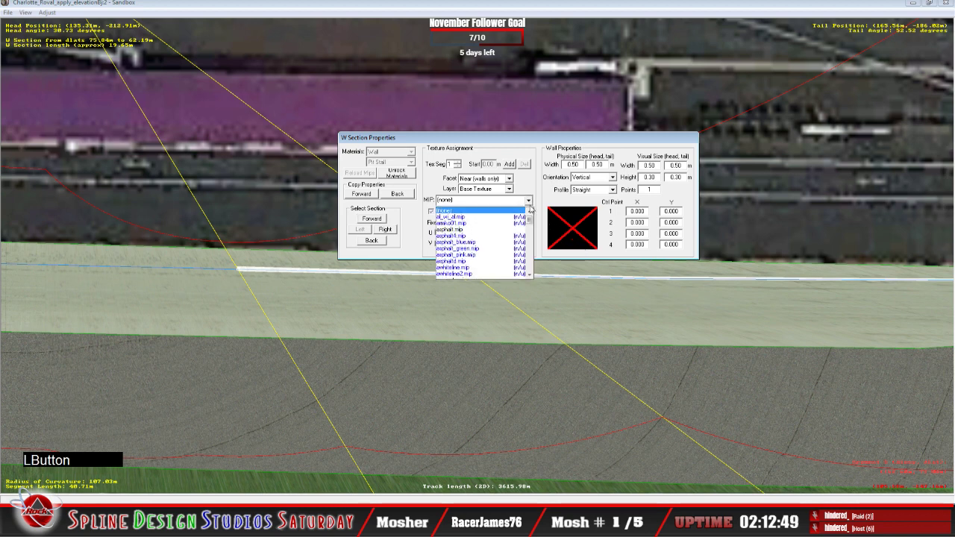
pyautogui.moveTo(528, 213); pyautogui.dragTo(542, 285)
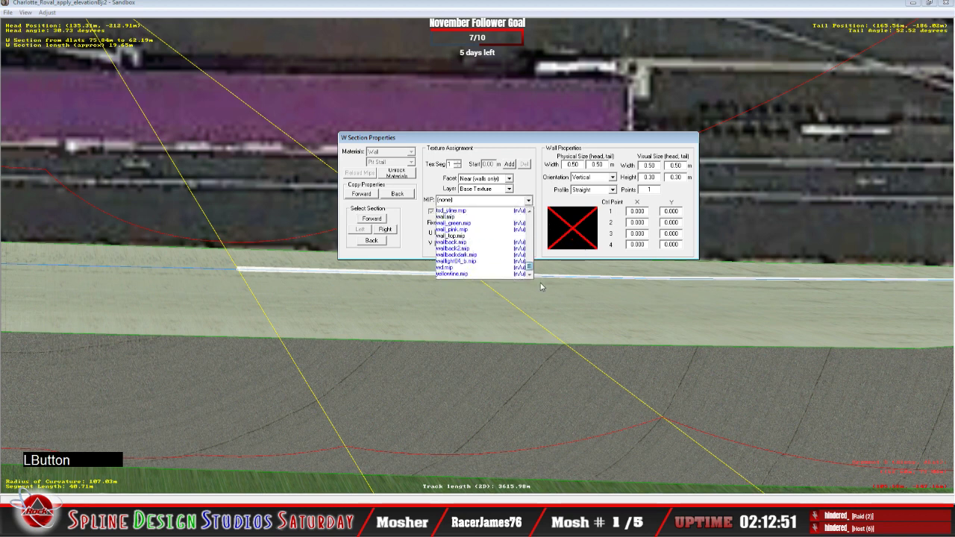
pyautogui.click(496, 217)
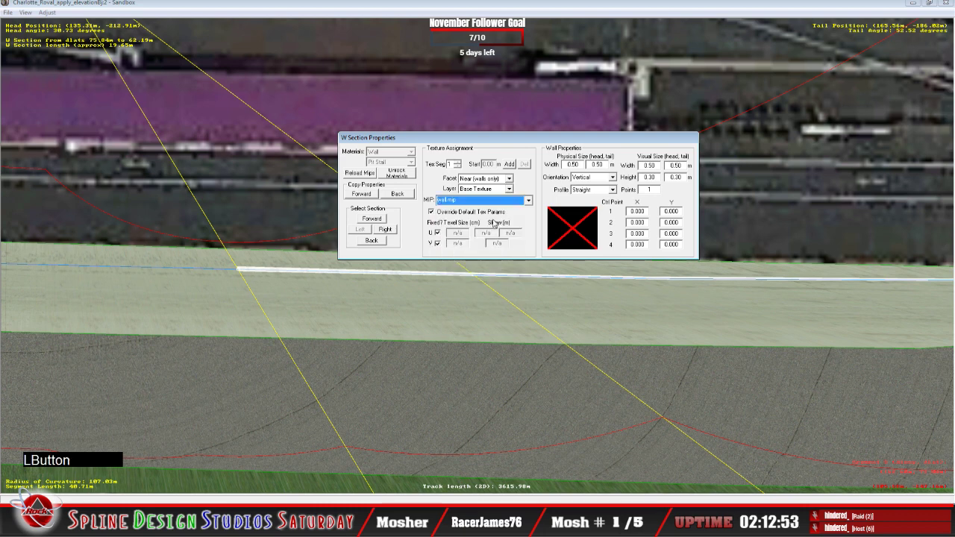
pyautogui.click(442, 234)
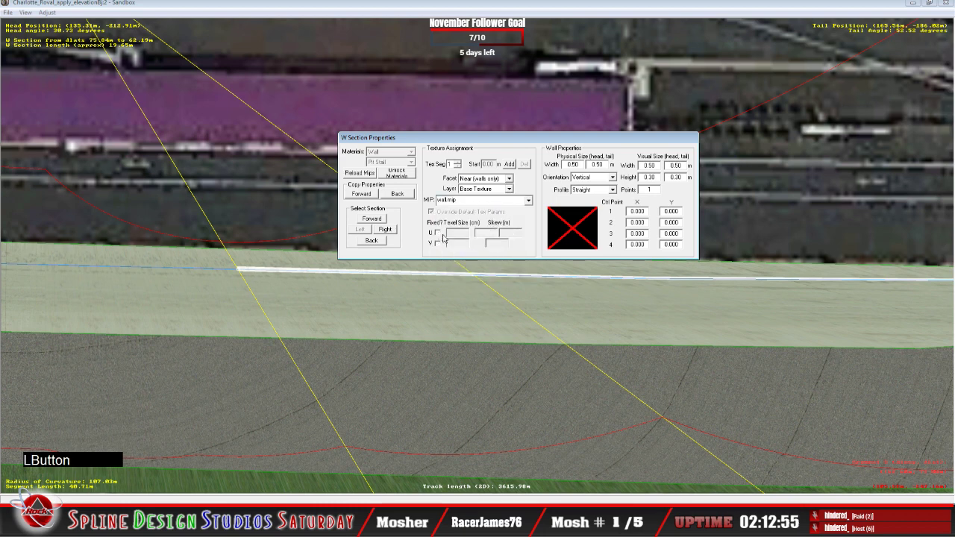
pyautogui.click(527, 200)
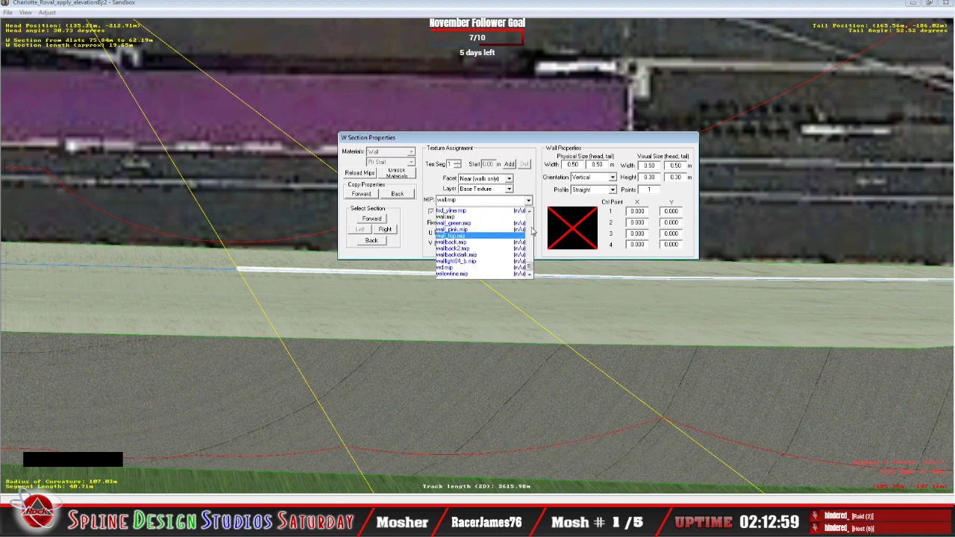
pyautogui.click(506, 216)
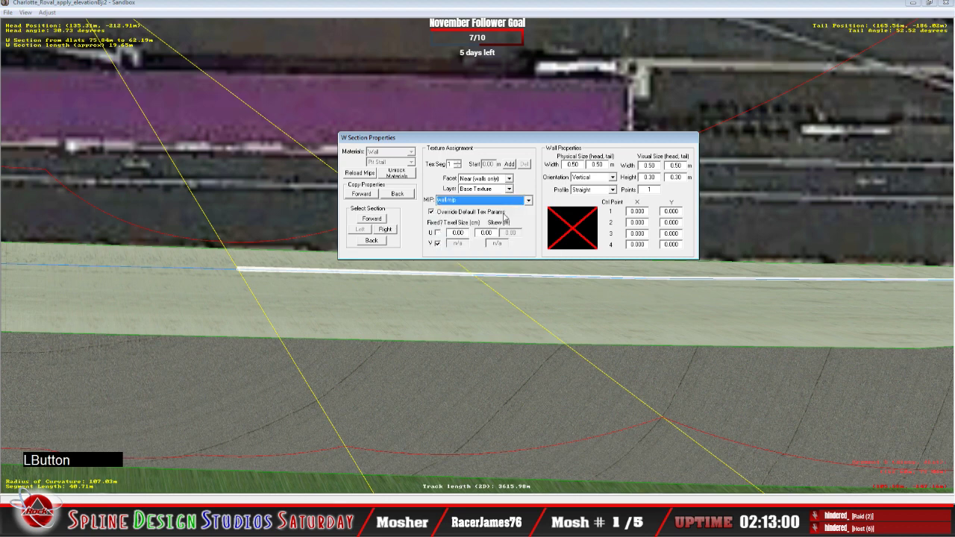
# Set the near facet's U texel size to 1.00 cm
pyautogui.click(456, 233)
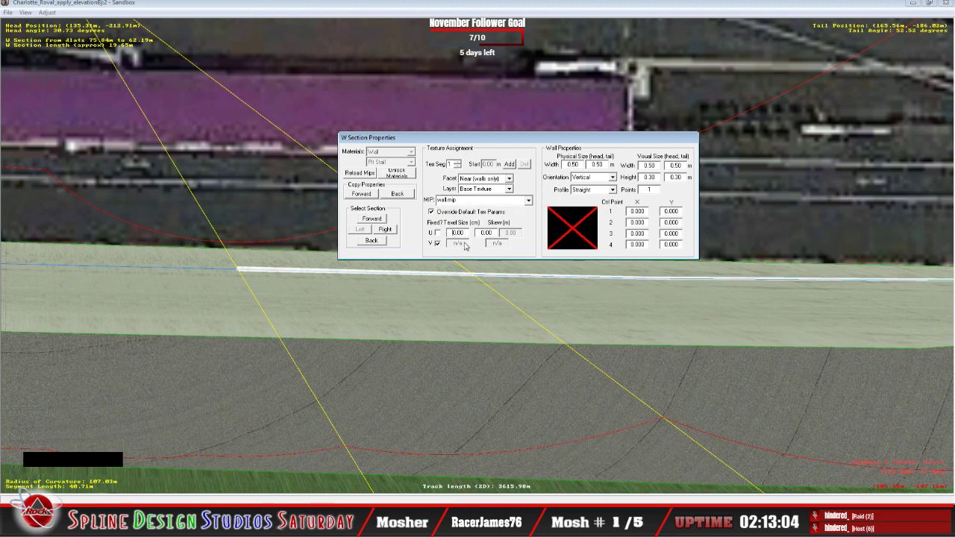
pyautogui.press('Delete')
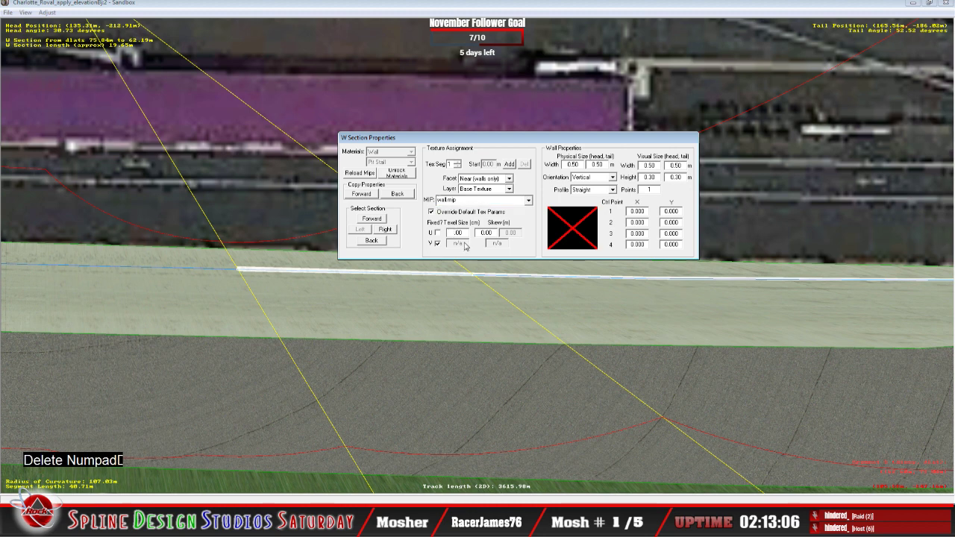
pyautogui.write('1')
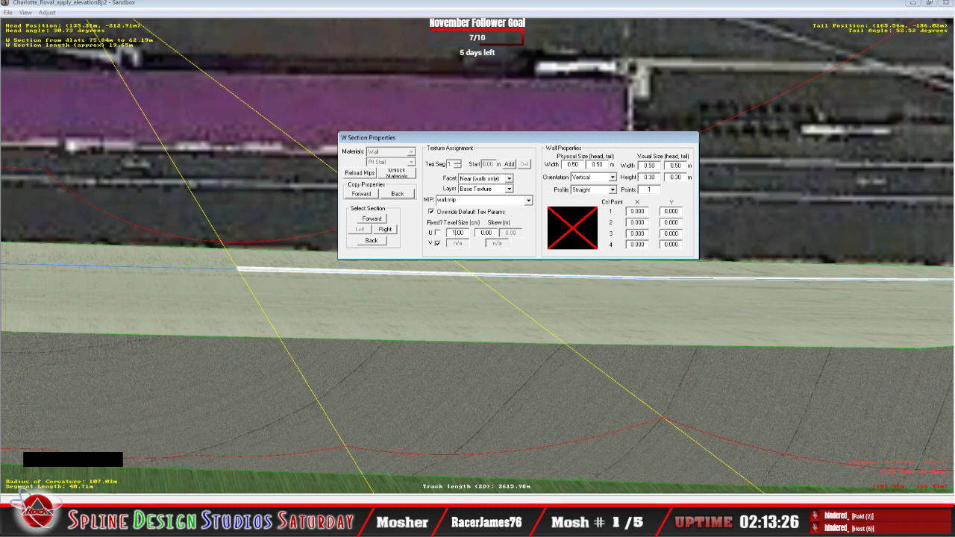
# Check the start of the wall in the 3D view's slew mode, then close the camera view
pyautogui.click(332, 481)
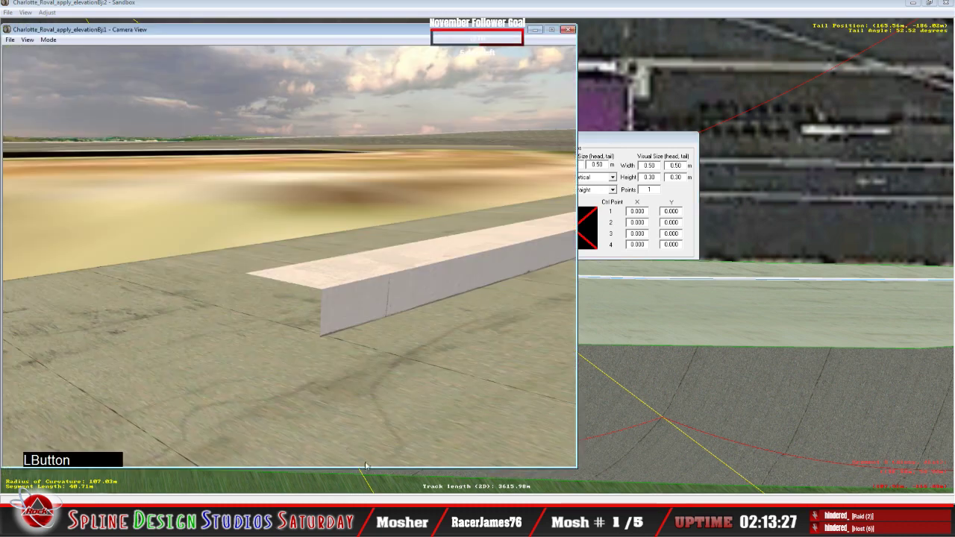
pyautogui.click(50, 39)
pyautogui.click(60, 61)
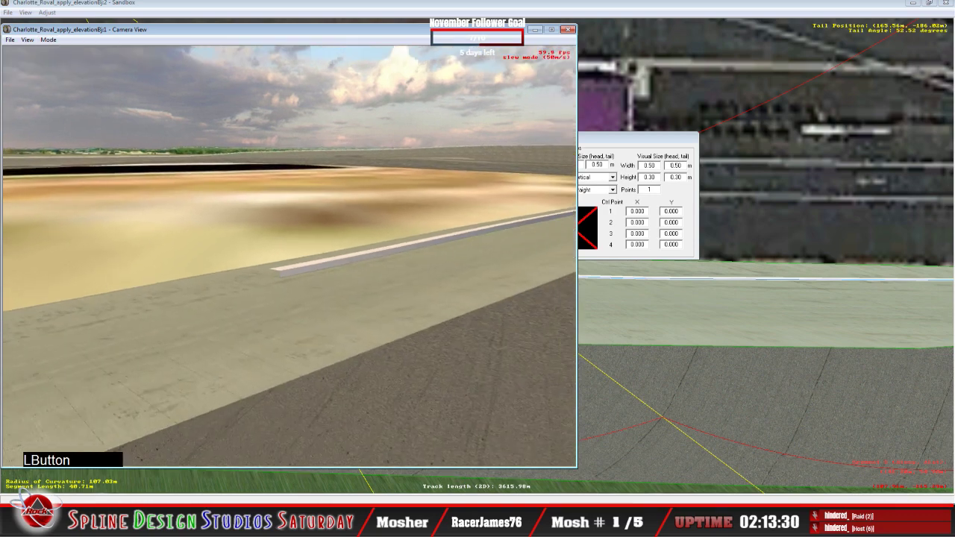
pyautogui.rightClick(290, 256)
pyautogui.press('space')
pyautogui.click(590, 179)
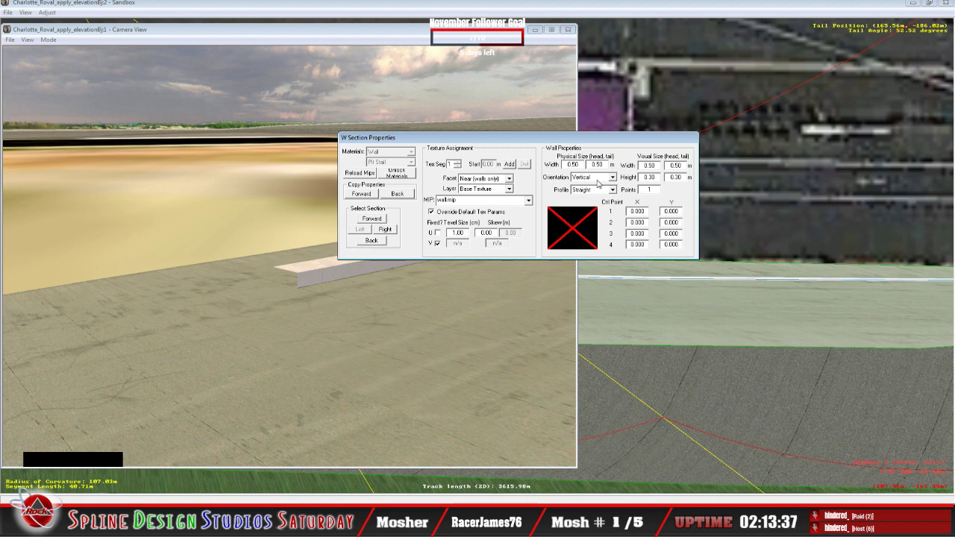
pyautogui.click(568, 29)
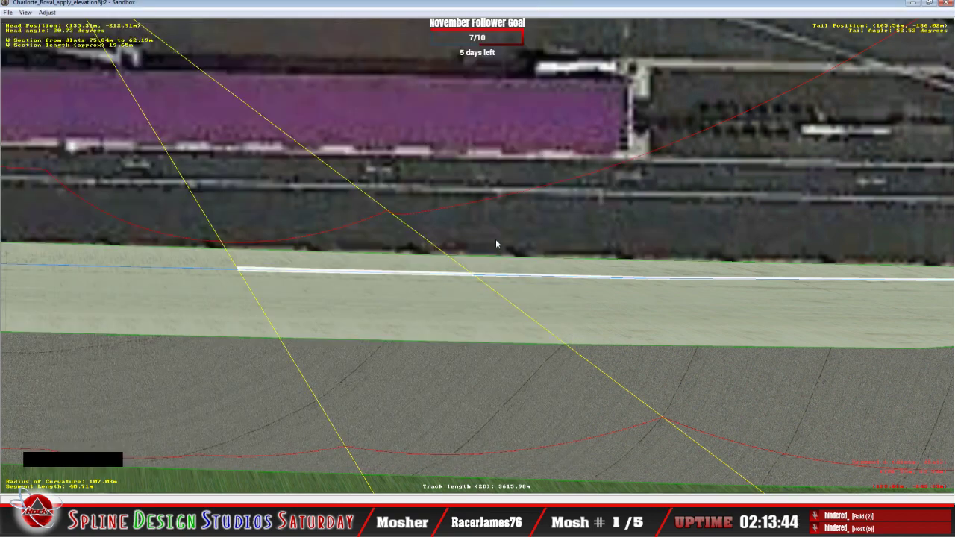
# Reopen the camera view and examine the wall's open starting end up close from several angles in slew mode
pyautogui.click(319, 518)
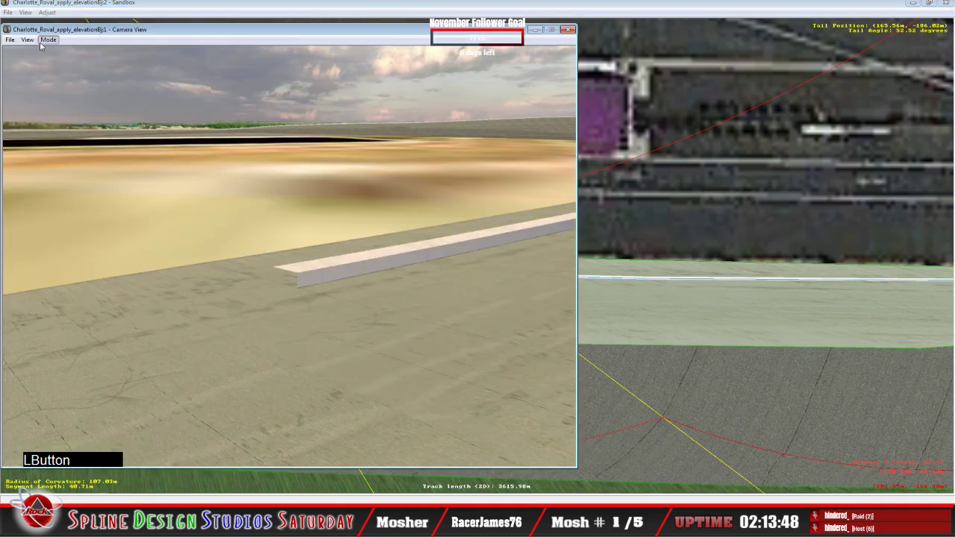
pyautogui.click(42, 41)
pyautogui.click(66, 61)
pyautogui.moveTo(289, 256); pyautogui.dragTo(290, 299, button='right')
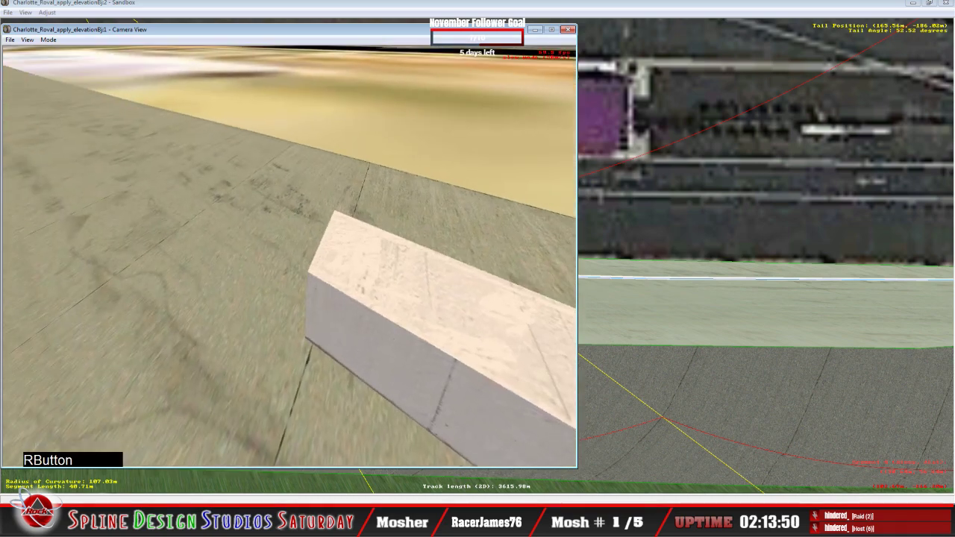
pyautogui.moveTo(290, 256); pyautogui.dragTo(290, 232)
pyautogui.moveTo(289, 256); pyautogui.dragTo(290, 217, button='right')
pyautogui.moveTo(289, 255); pyautogui.dragTo(289, 224)
pyautogui.moveTo(290, 255); pyautogui.dragTo(336, 246, button='right')
pyautogui.moveTo(290, 256); pyautogui.dragTo(313, 232)
pyautogui.moveTo(290, 256)
pyautogui.mouseDown(button='right')
pyautogui.moveTo(328, 261)
pyautogui.moveTo(289, 273)
pyautogui.mouseUp(button='right')
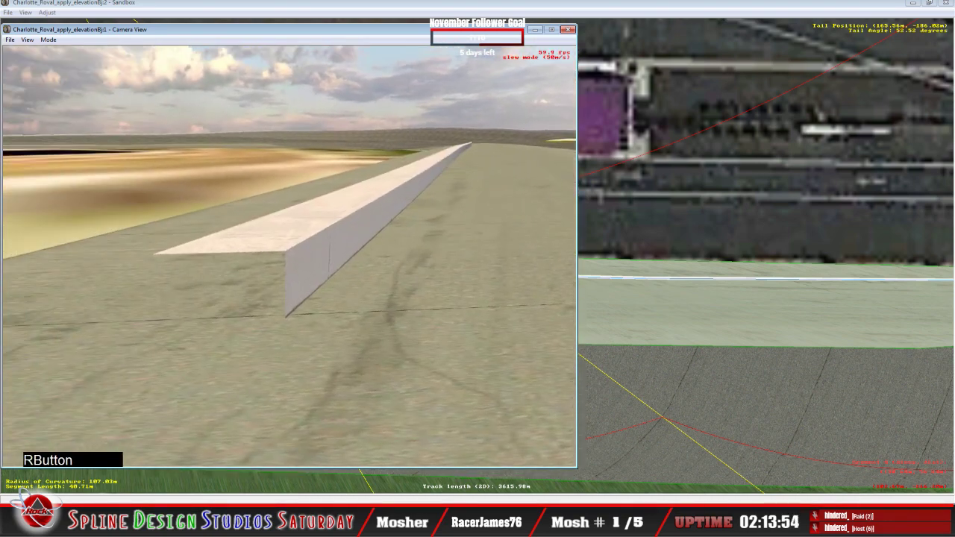
pyautogui.press('space')
pyautogui.click(232, 369)
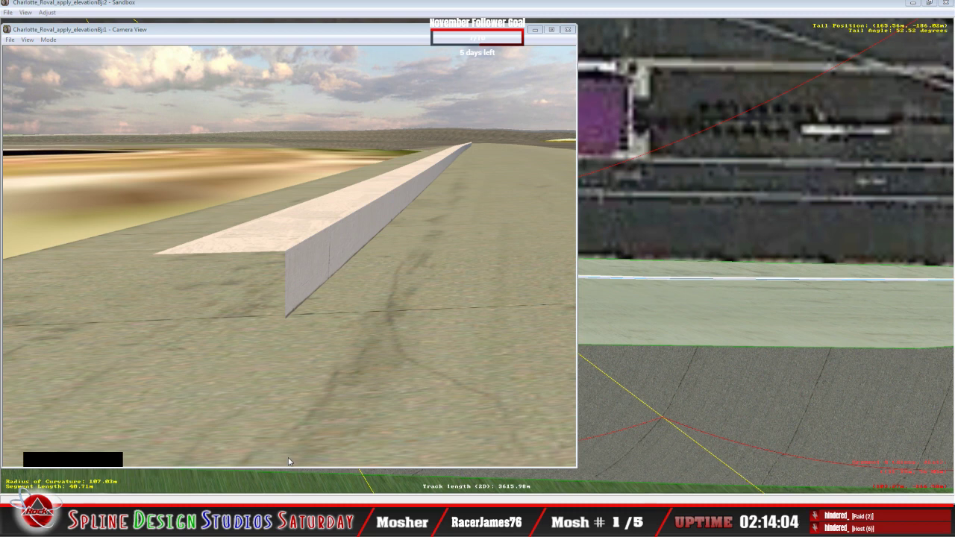
# Return to the section just before the wall, assign wall.mip to its right facet and override its default texture parameters
pyautogui.click(288, 482)
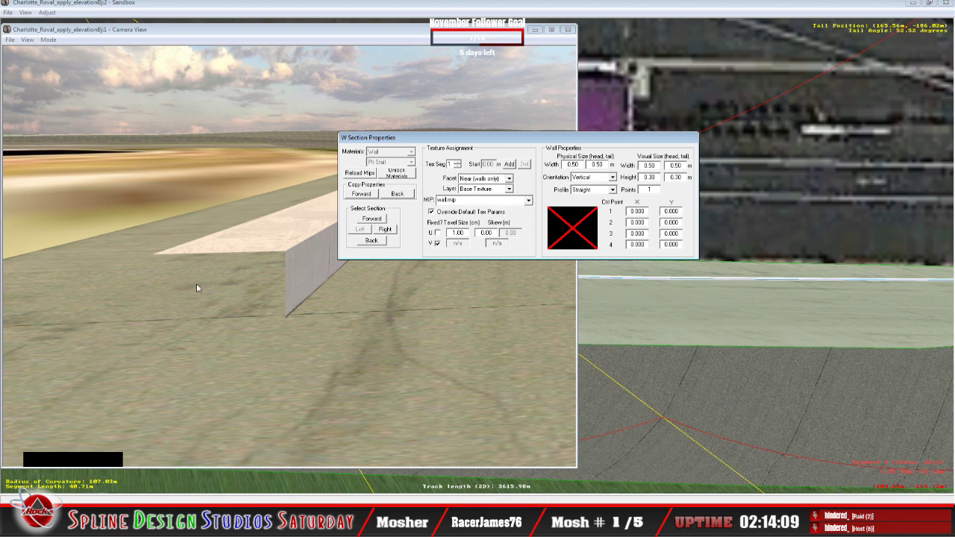
pyautogui.click(371, 240)
pyautogui.click(508, 179)
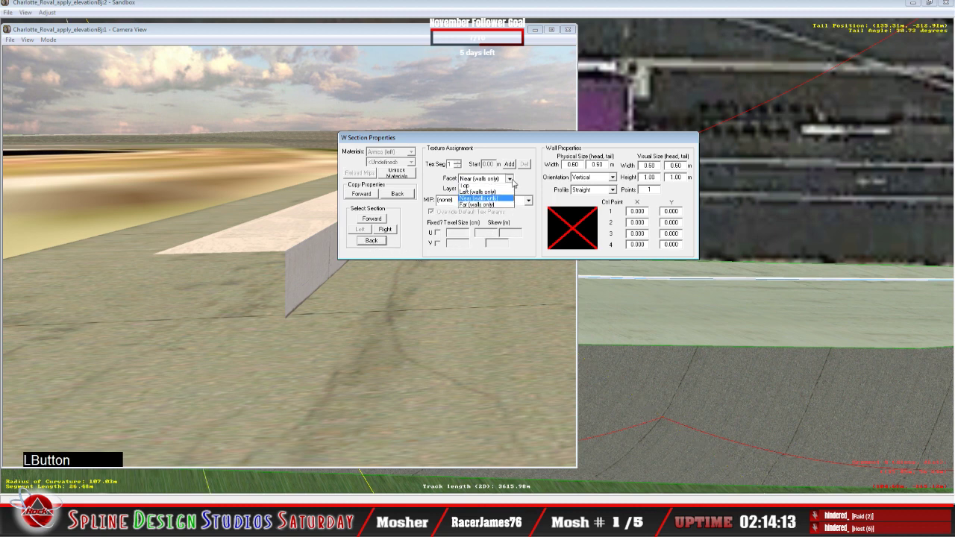
pyautogui.click(507, 191)
pyautogui.click(528, 201)
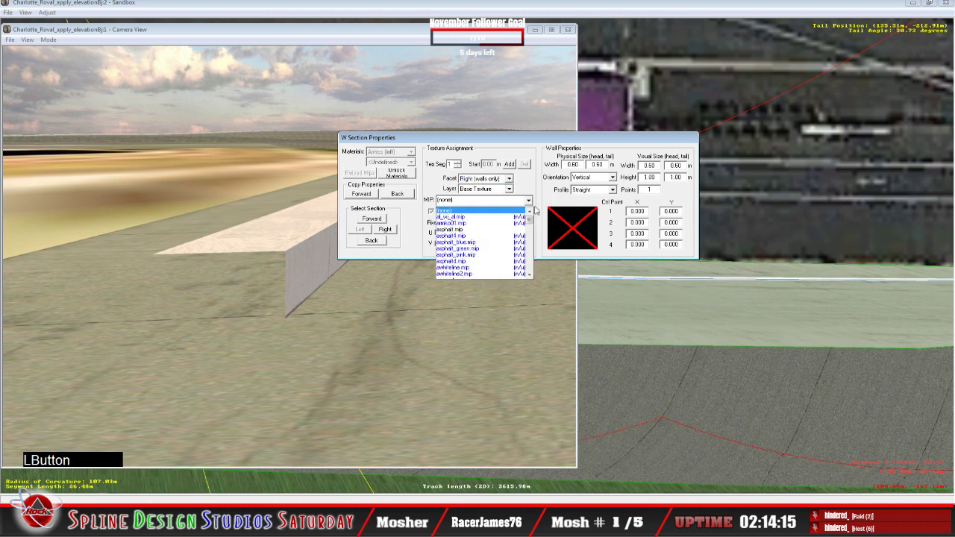
pyautogui.moveTo(530, 220); pyautogui.dragTo(542, 275)
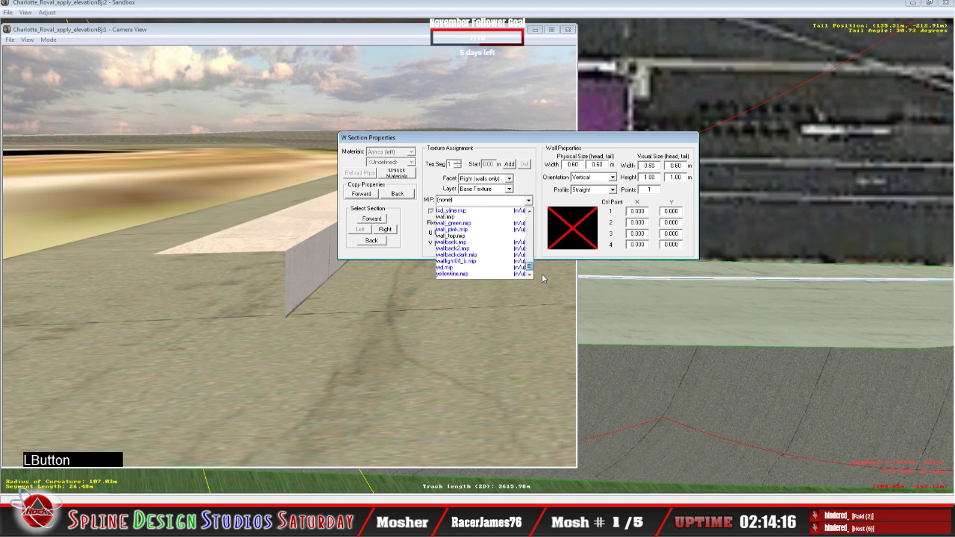
pyautogui.click(501, 216)
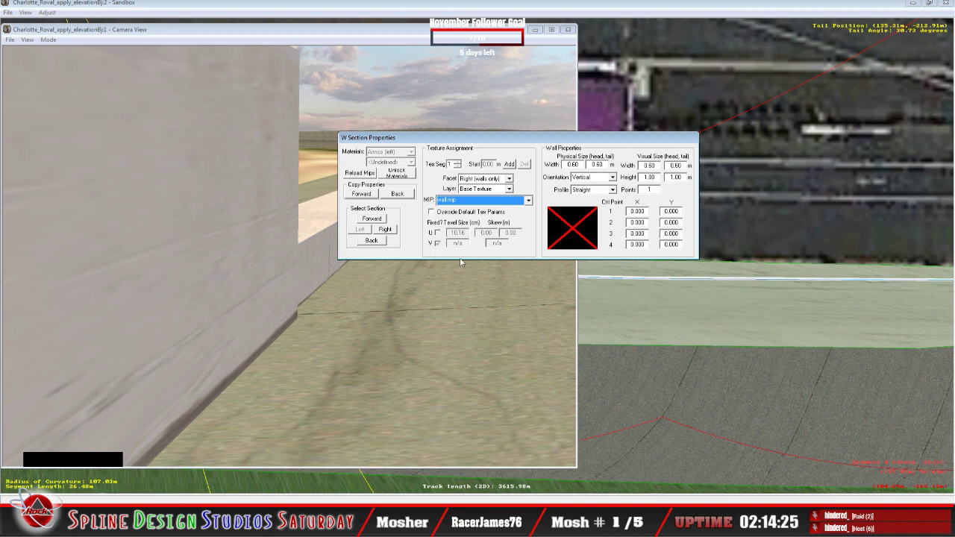
pyautogui.click(430, 212)
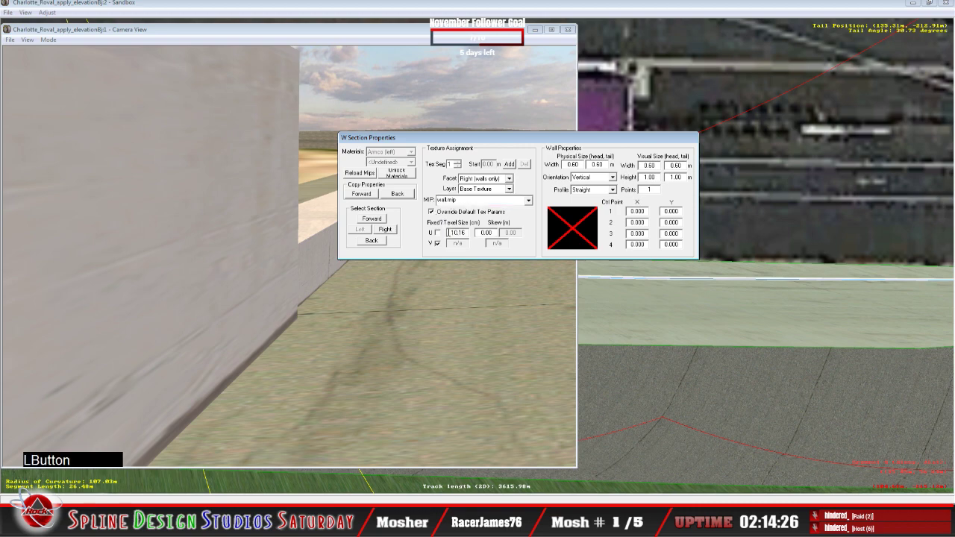
# Examine the junction between the newly textured preceding section and the wall's starting end in the 3D view
pyautogui.click(341, 298)
pyautogui.click(47, 40)
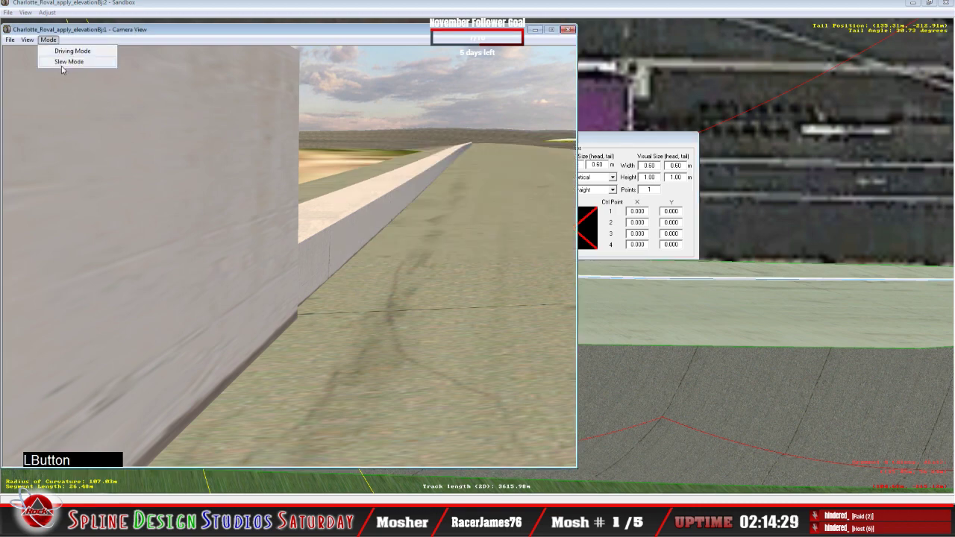
pyautogui.click(63, 63)
pyautogui.rightClick(289, 257)
pyautogui.click(290, 257)
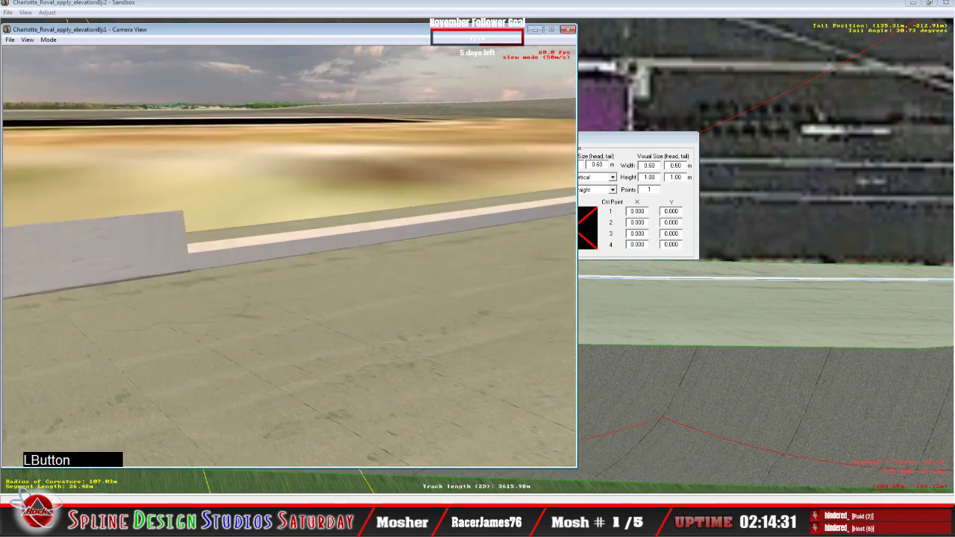
pyautogui.rightClick(289, 257)
pyautogui.moveTo(289, 257); pyautogui.dragTo(290, 224, button='right')
pyautogui.moveTo(289, 257); pyautogui.dragTo(313, 321)
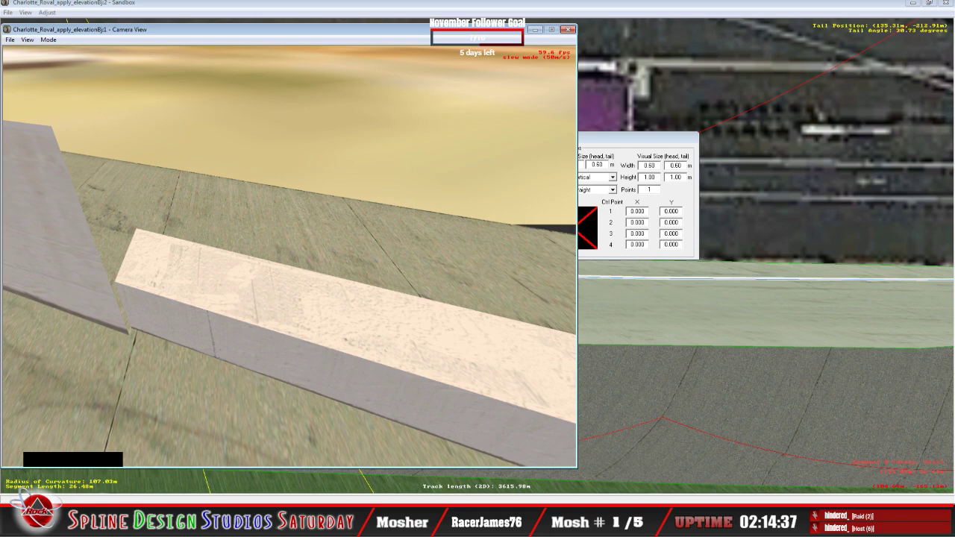
pyautogui.moveTo(290, 256); pyautogui.dragTo(336, 321)
pyautogui.moveTo(289, 257); pyautogui.dragTo(290, 232, button='right')
pyautogui.moveTo(290, 256)
pyautogui.mouseDown()
pyautogui.moveTo(289, 216)
pyautogui.moveTo(289, 269)
pyautogui.mouseUp()
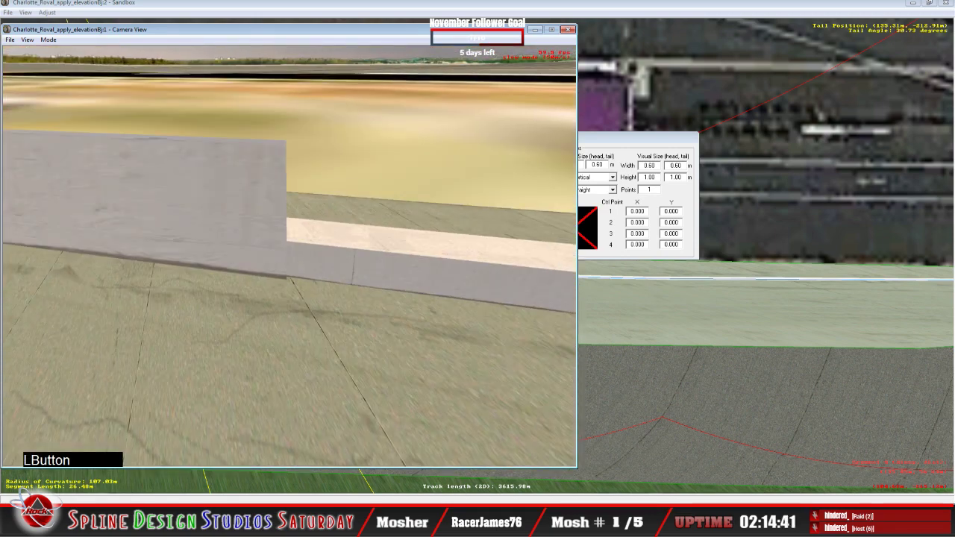
pyautogui.press('space')
# Set the physical width of the preceding wall section to 0.40 m at both head and tail
pyautogui.click(640, 177)
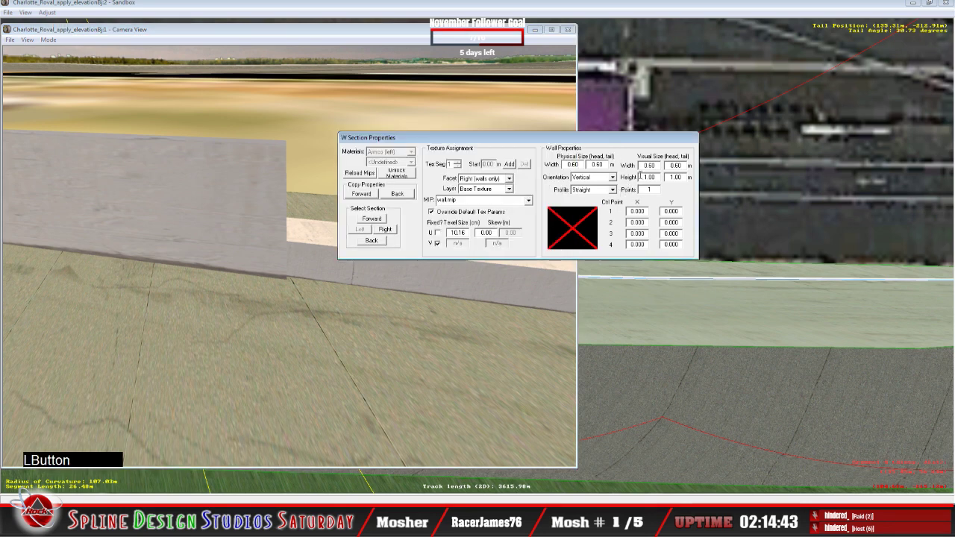
pyautogui.click(581, 165)
pyautogui.press('BackSpace')
pyautogui.write('.40')
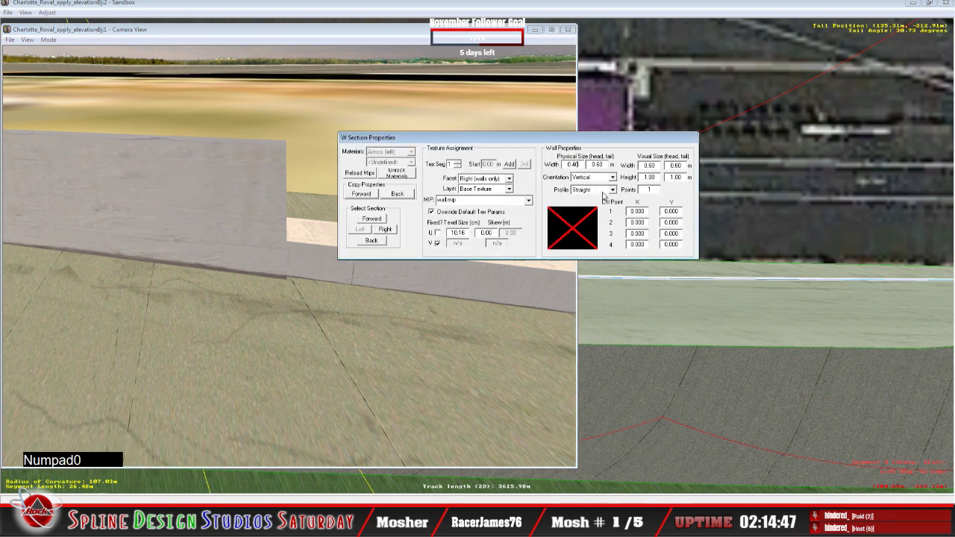
pyautogui.click(605, 165)
pyautogui.press('BackSpace')
pyautogui.press('BackSpace')
pyautogui.press('BackSpace')
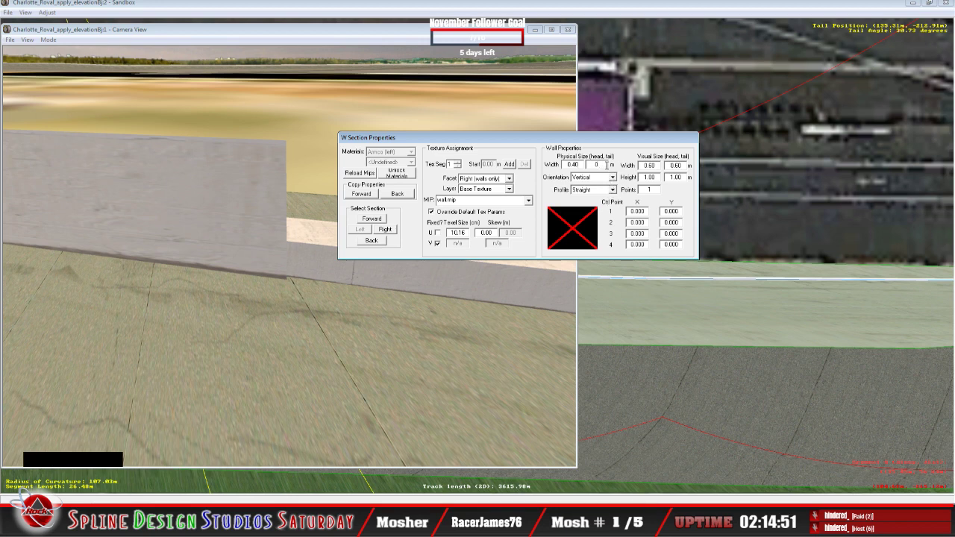
pyautogui.write('.40')
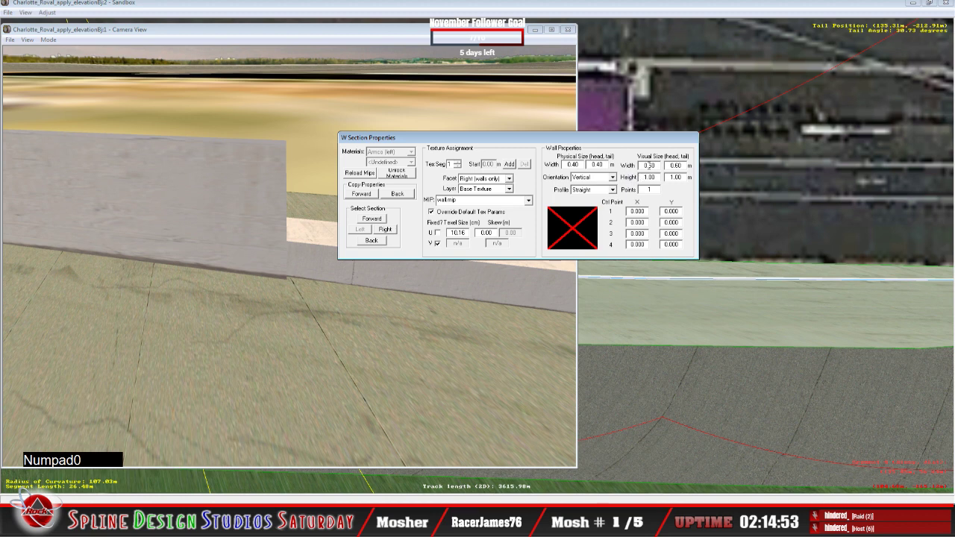
# Set the preceding section's visual width to 0.40 m at both head and tail
pyautogui.click(657, 165)
pyautogui.press('BackSpace')
pyautogui.press('BackSpace')
pyautogui.press('BackSpace')
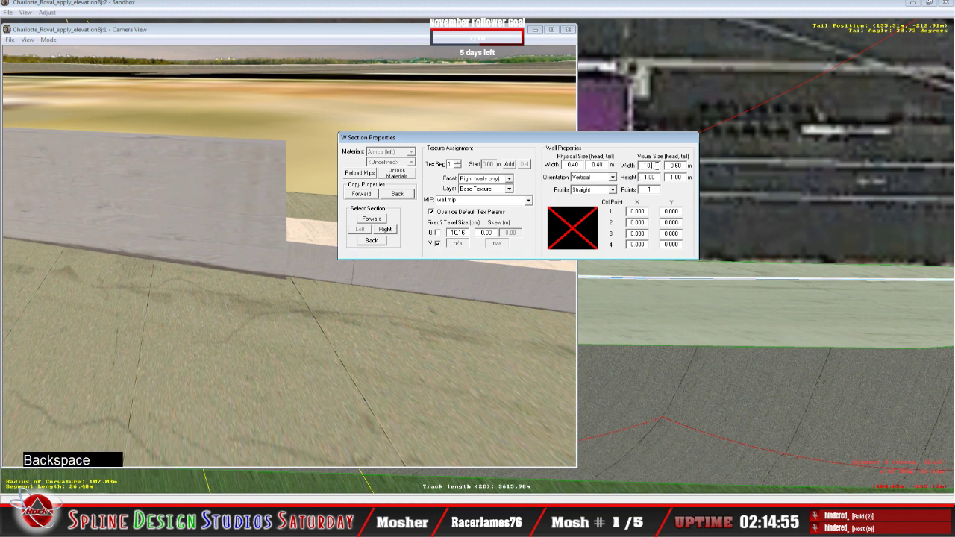
pyautogui.write('.40')
pyautogui.click(677, 165)
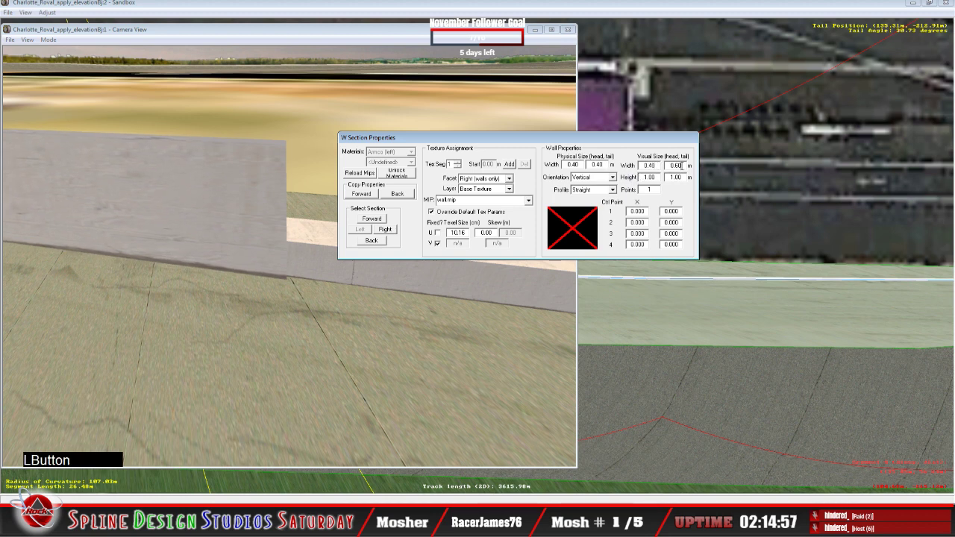
pyautogui.press('BackSpace')
pyautogui.press('BackSpace')
pyautogui.press('BackSpace')
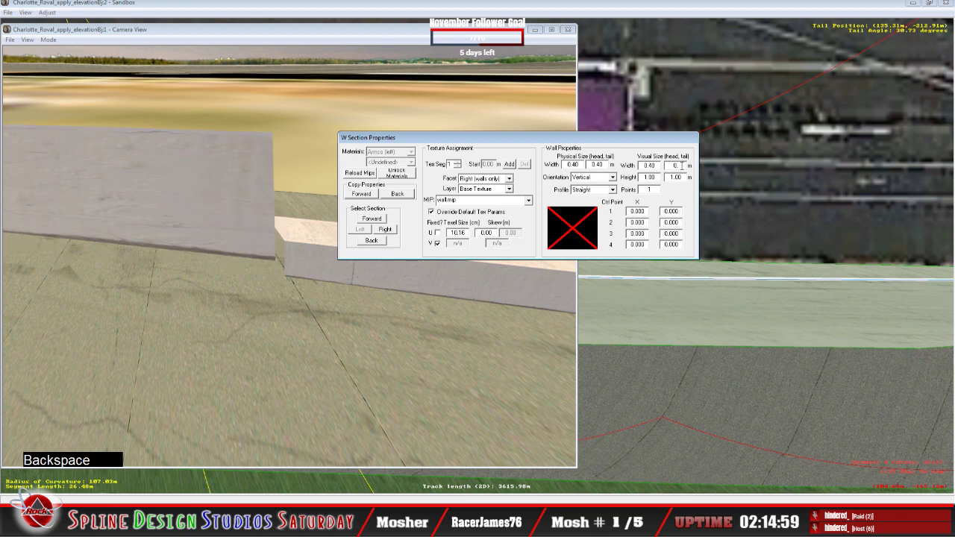
pyautogui.write('.40')
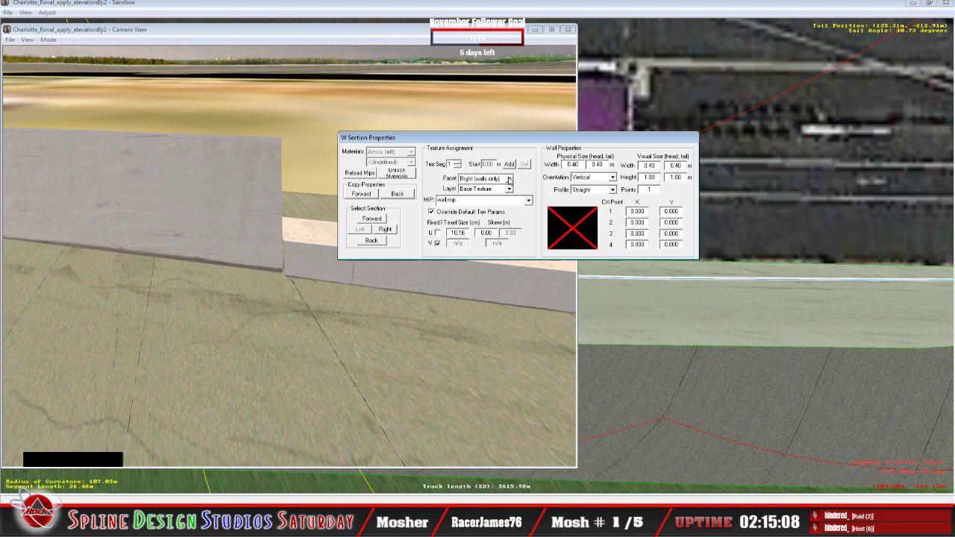
# Assign the wall_top.mip texture to the preceding section's top facet
pyautogui.click(509, 180)
pyautogui.click(509, 206)
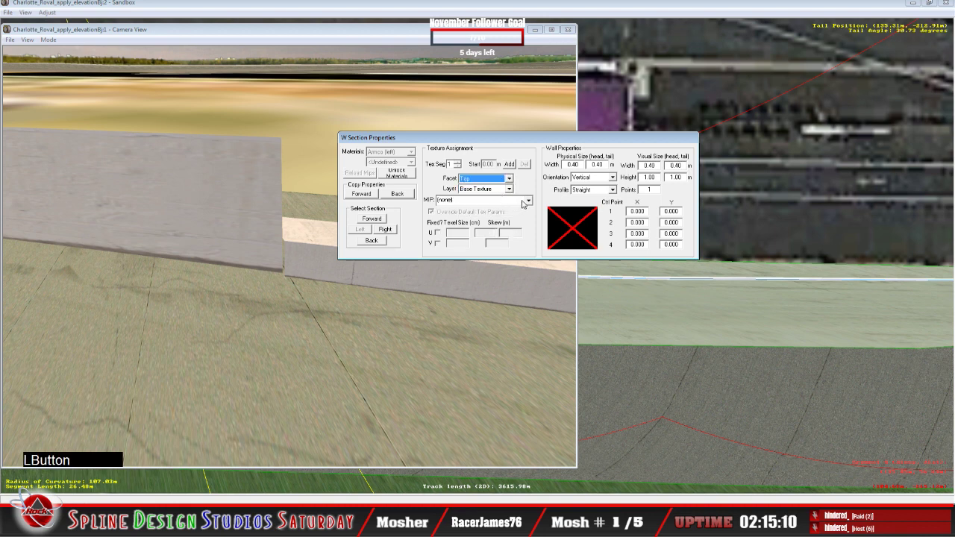
pyautogui.click(527, 201)
pyautogui.moveTo(529, 219); pyautogui.dragTo(520, 242)
# Assign the wall.mip texture to the preceding section's left facet
pyautogui.click(509, 179)
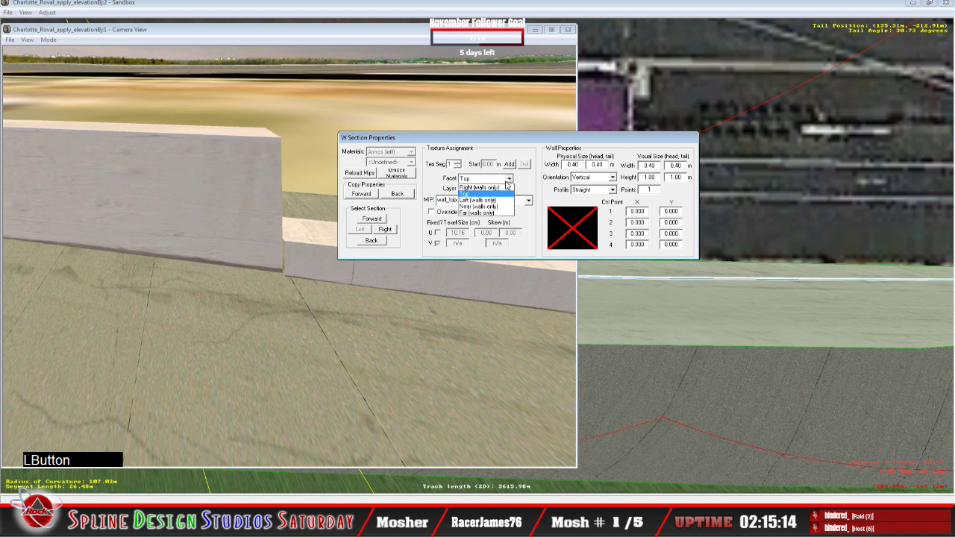
pyautogui.click(492, 200)
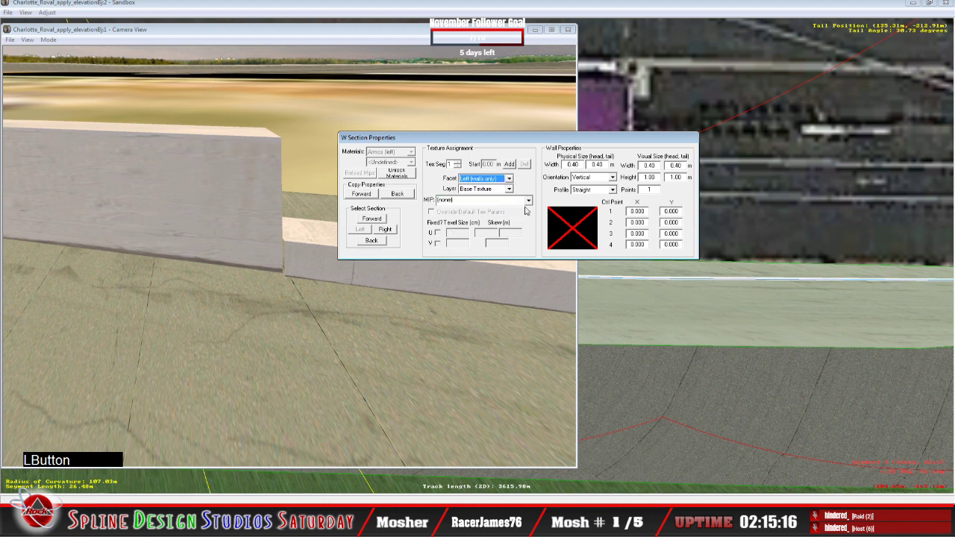
pyautogui.moveTo(528, 201); pyautogui.dragTo(533, 286)
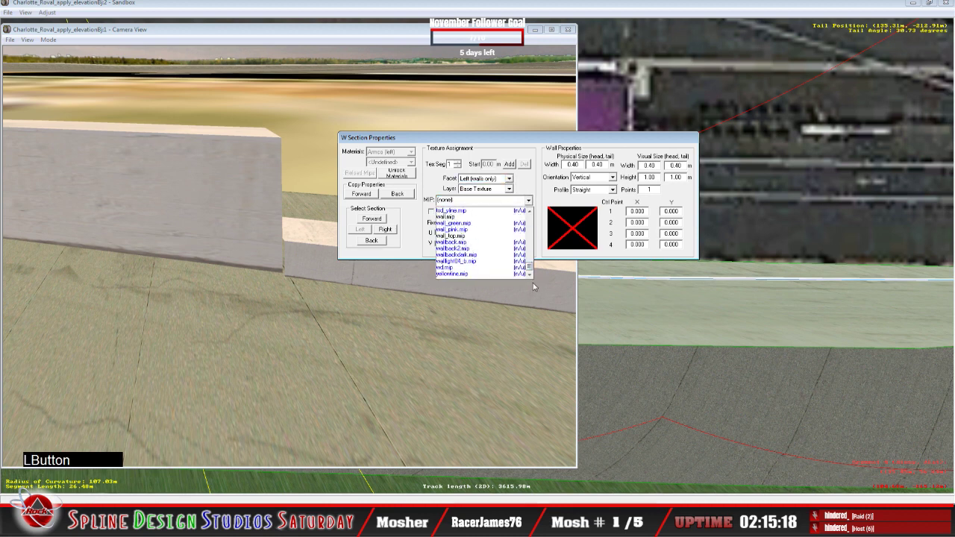
pyautogui.click(474, 217)
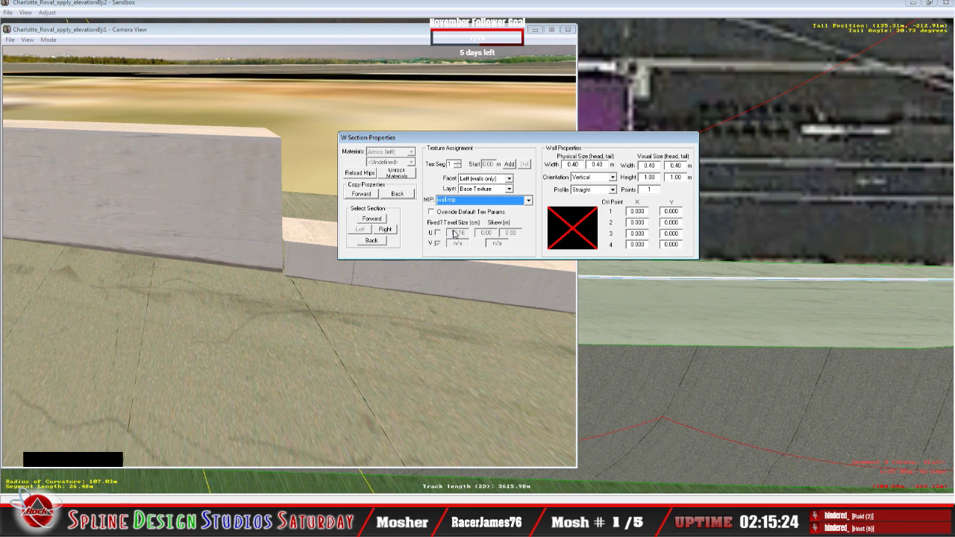
# Select the following low wall section and assign wall.mip to its near facet
pyautogui.click(377, 218)
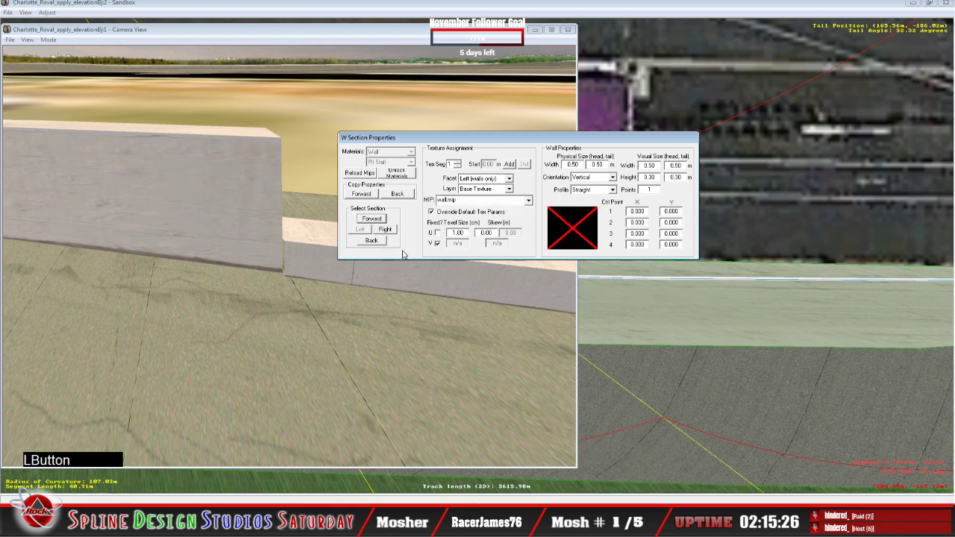
pyautogui.click(509, 178)
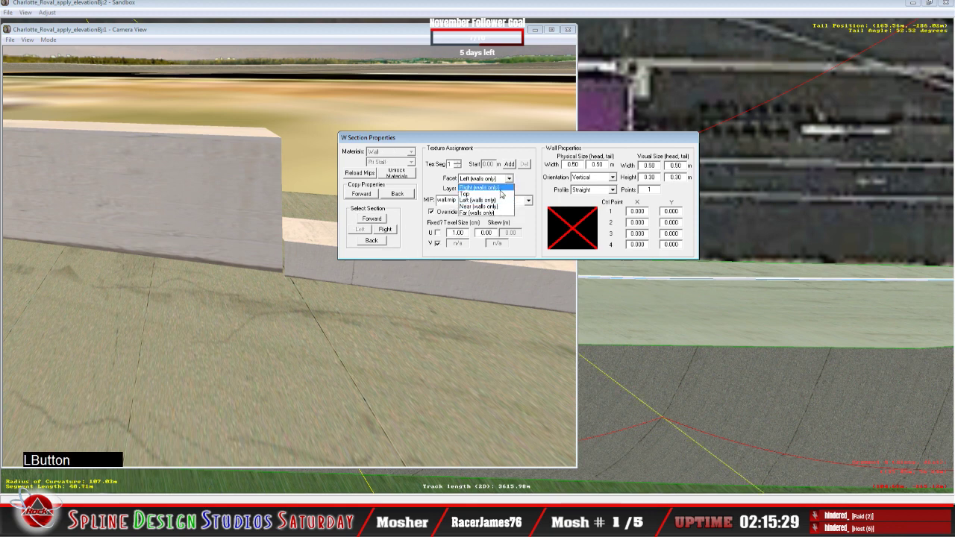
pyautogui.click(494, 206)
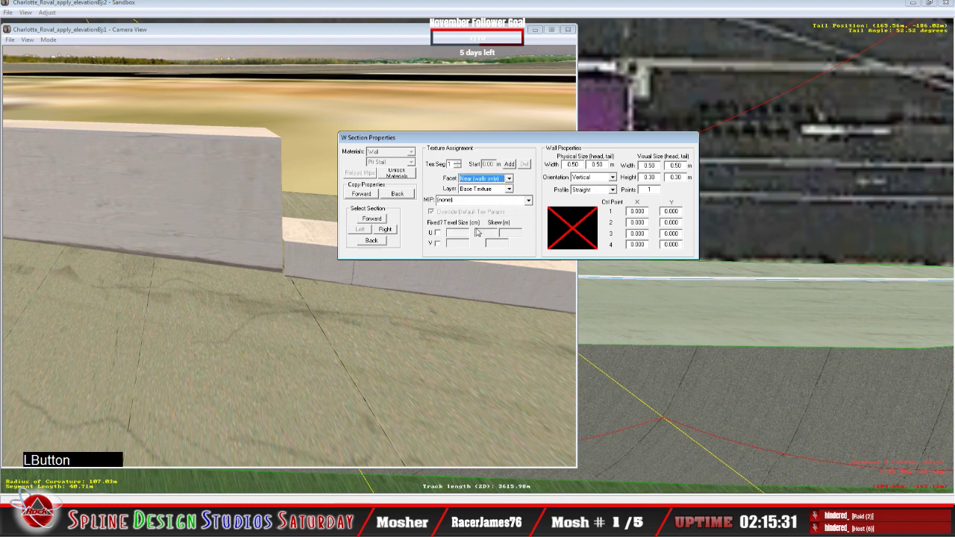
pyautogui.click(528, 200)
pyautogui.scroll(-5, 530, 226)
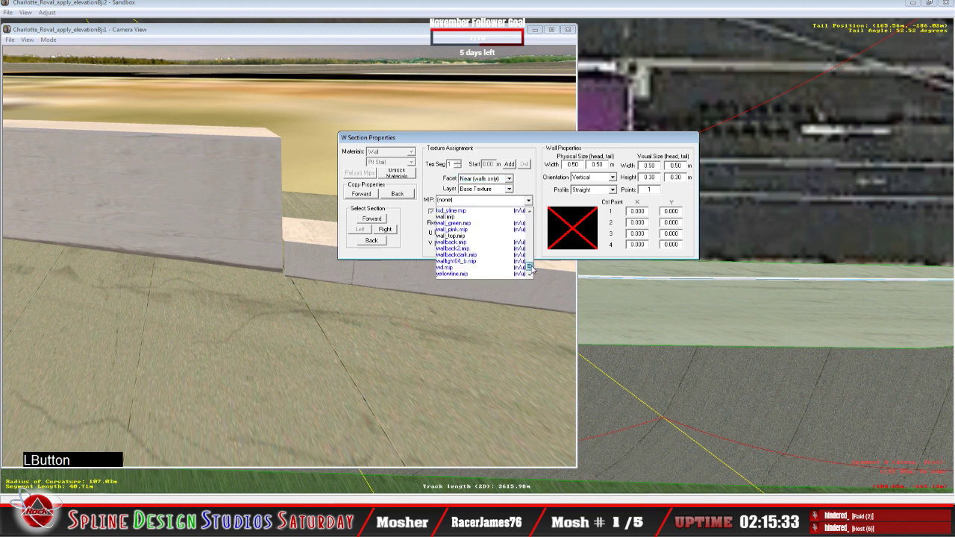
pyautogui.click(477, 216)
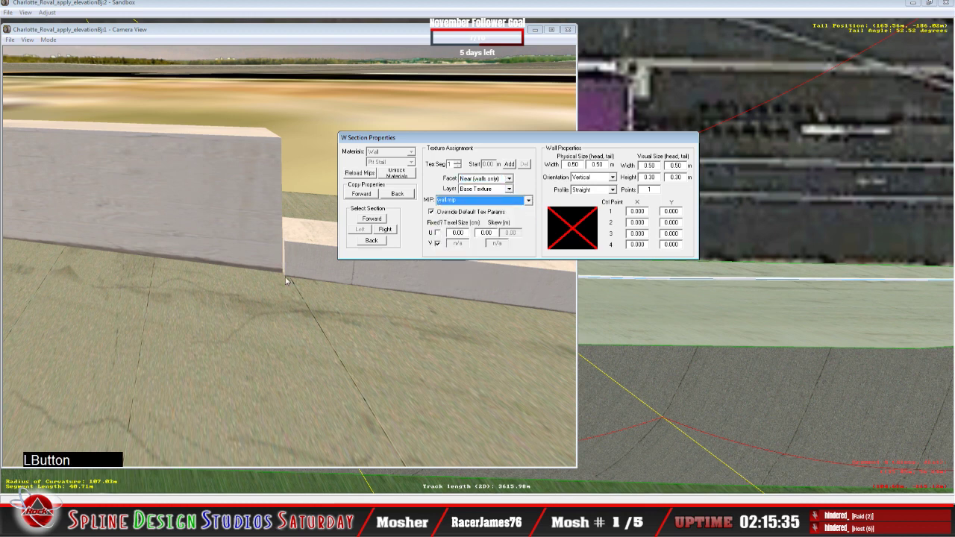
# Examine the low wall's near end where it meets the taller section, up close and from farther back in slew mode
pyautogui.click(47, 39)
pyautogui.click(61, 62)
pyautogui.moveTo(290, 256); pyautogui.dragTo(350, 256, button='right')
pyautogui.moveTo(350, 255); pyautogui.dragTo(358, 255)
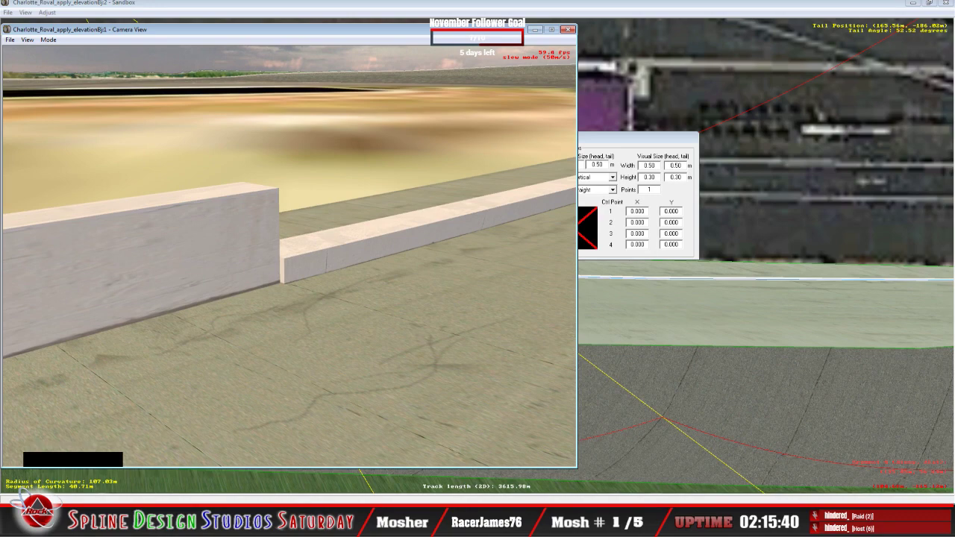
pyautogui.moveTo(289, 256); pyautogui.dragTo(290, 291, button='right')
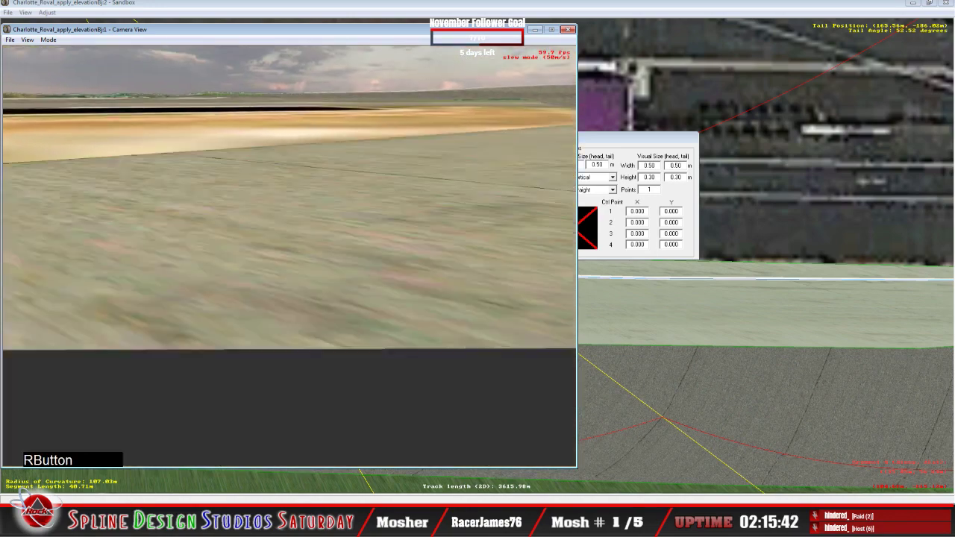
pyautogui.moveTo(289, 291); pyautogui.dragTo(292, 318)
pyautogui.press('space')
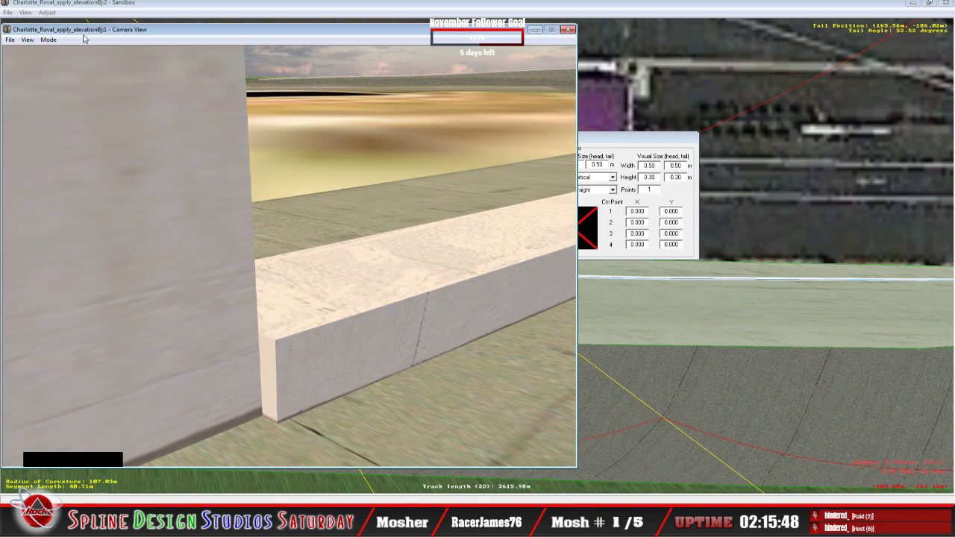
pyautogui.click(48, 40)
pyautogui.click(61, 62)
pyautogui.moveTo(289, 256); pyautogui.dragTo(288, 229, button='right')
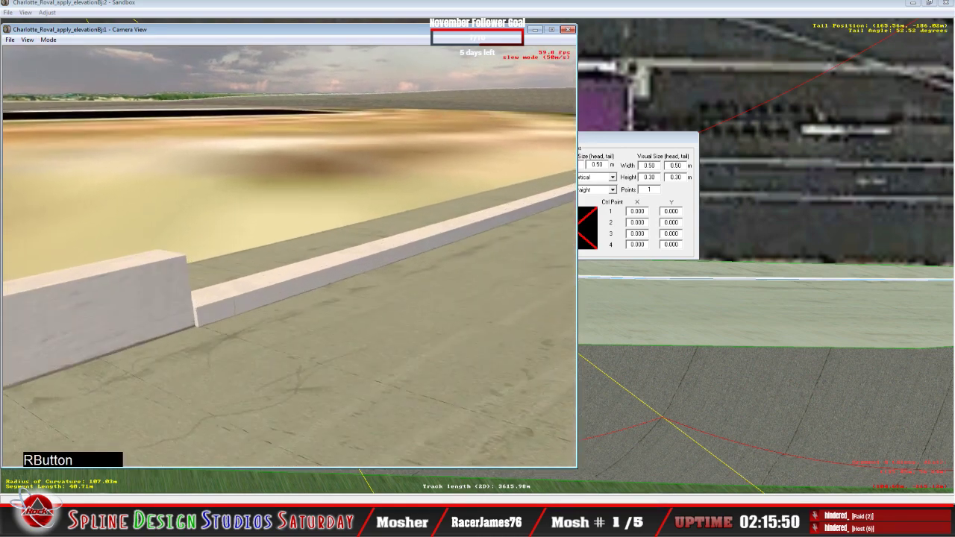
pyautogui.moveTo(164, 71); pyautogui.dragTo(315, 270, button='right')
pyautogui.press('space')
pyautogui.click(593, 182)
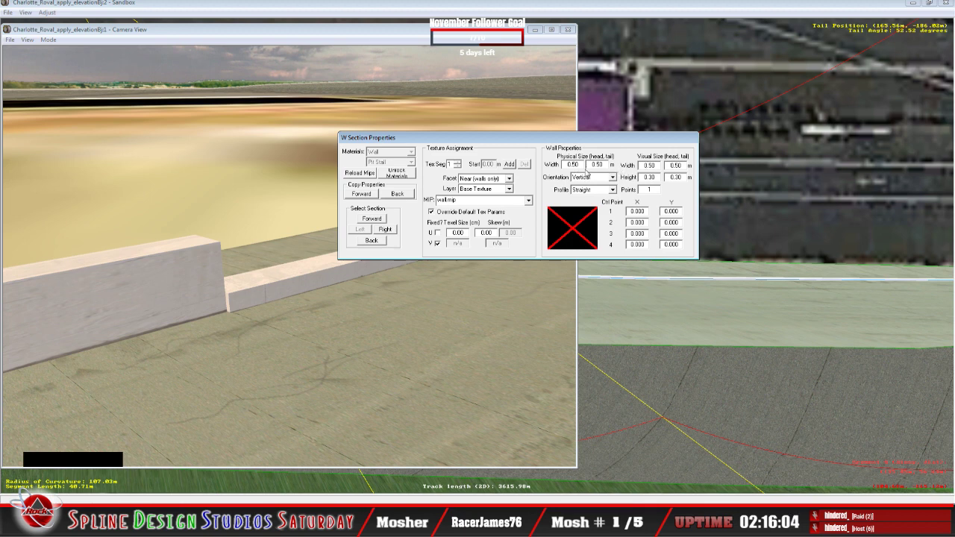
# Slew the 3D view around to the far end of the taller wall section and inspect that end from above
pyautogui.click(241, 313)
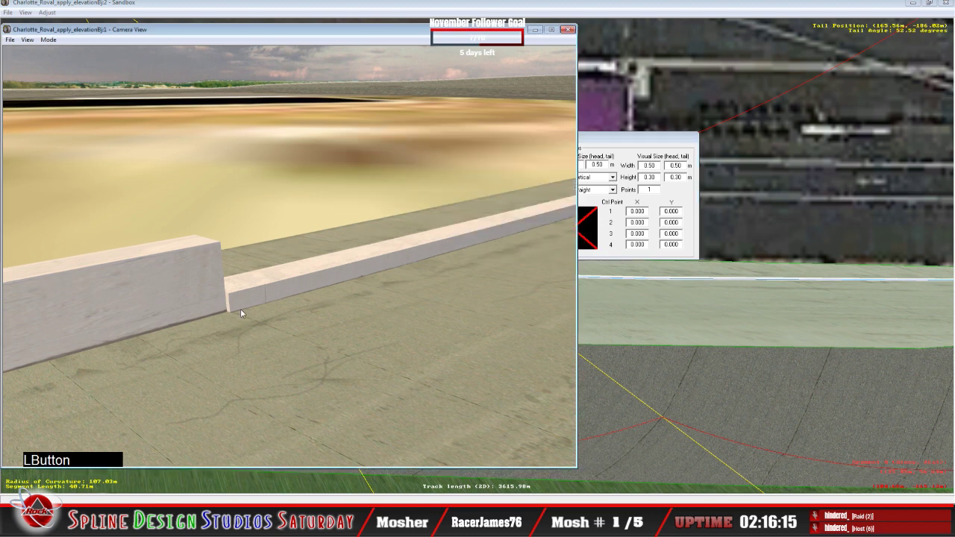
pyautogui.click(47, 39)
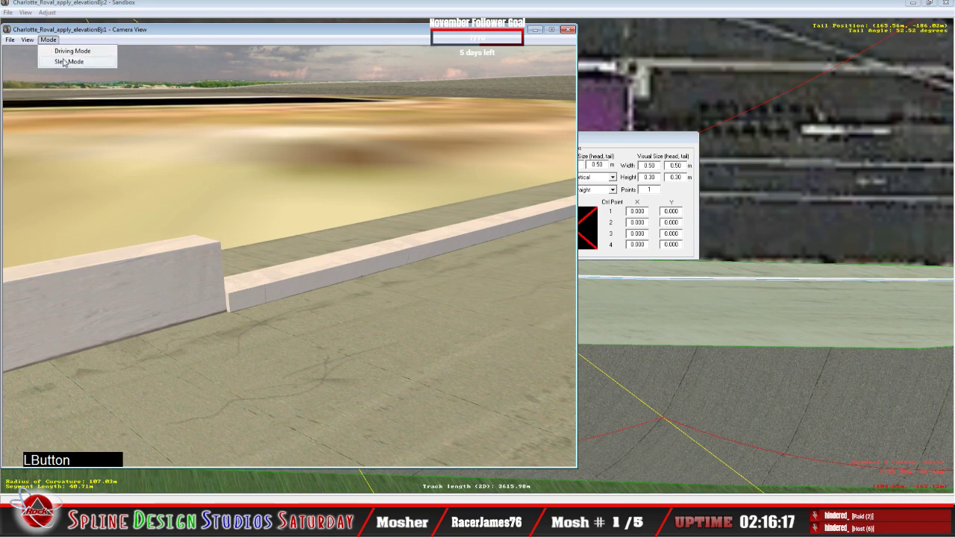
pyautogui.click(66, 62)
pyautogui.moveTo(290, 256); pyautogui.dragTo(358, 256, button='right')
pyautogui.moveTo(289, 256); pyautogui.dragTo(329, 224)
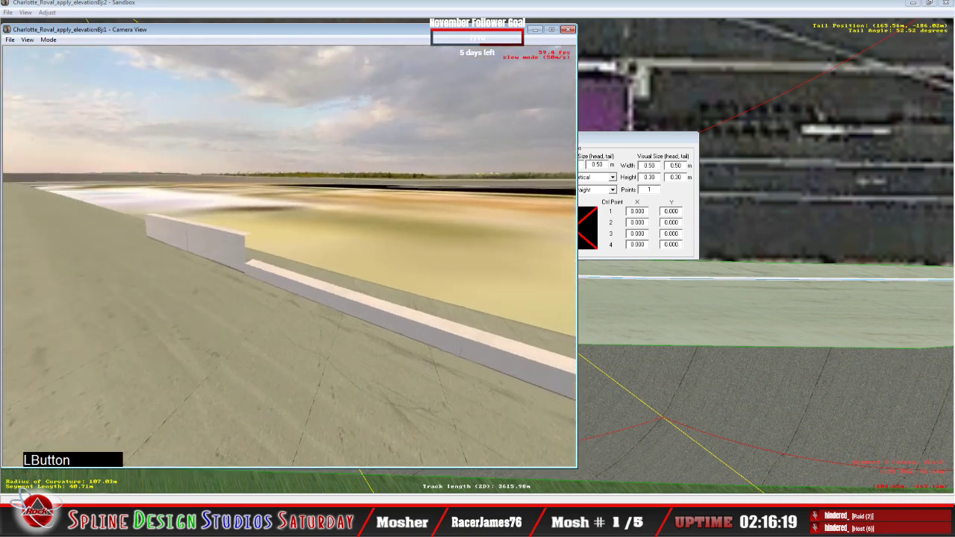
pyautogui.moveTo(290, 256); pyautogui.dragTo(289, 224, button='right')
pyautogui.moveTo(289, 256); pyautogui.dragTo(288, 287)
pyautogui.press('space')
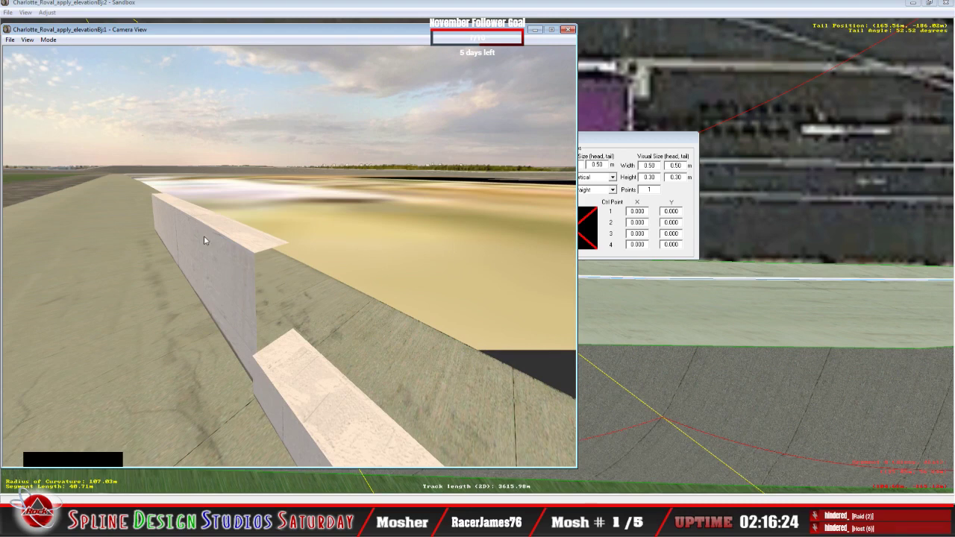
pyautogui.click(628, 153)
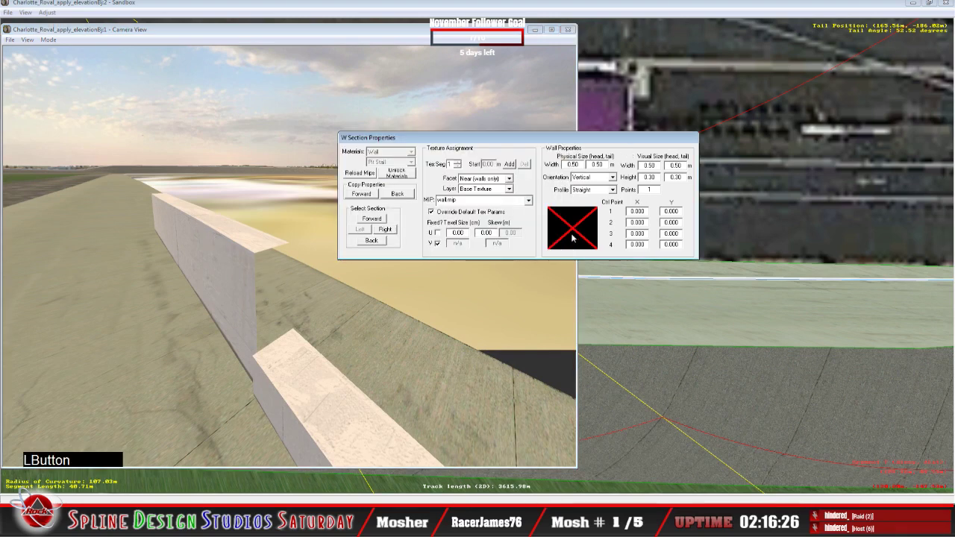
# Go back to the taller preceding section and assign wall.mip to its far facet
pyautogui.click(375, 248)
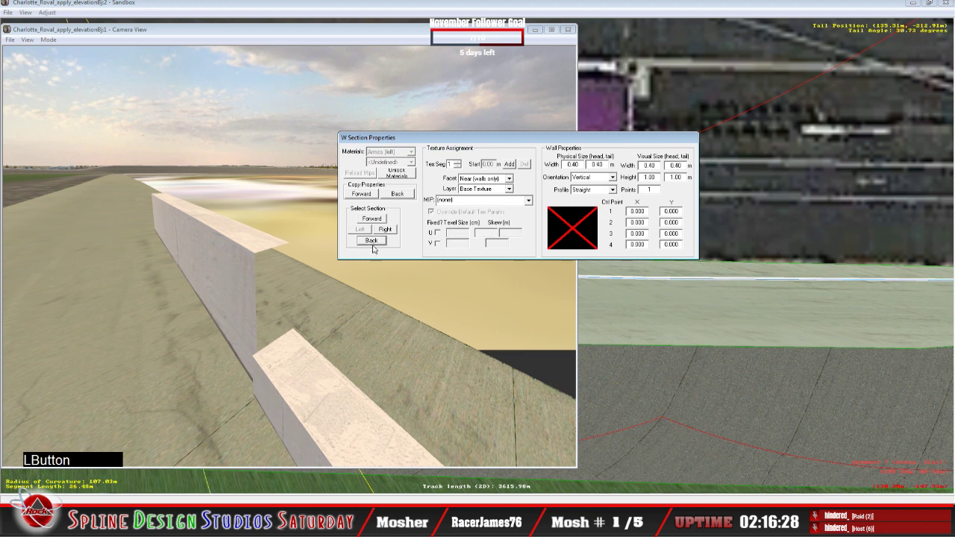
pyautogui.click(509, 178)
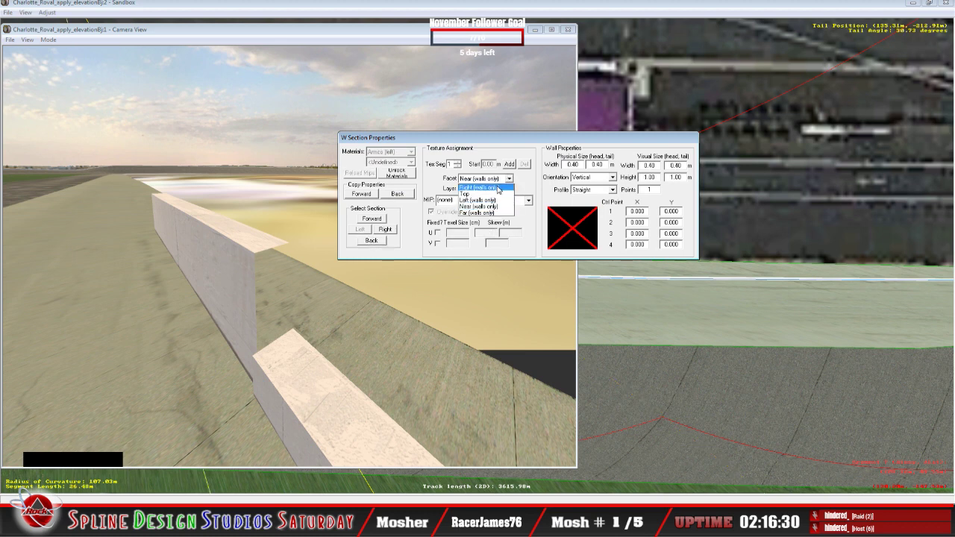
pyautogui.click(491, 213)
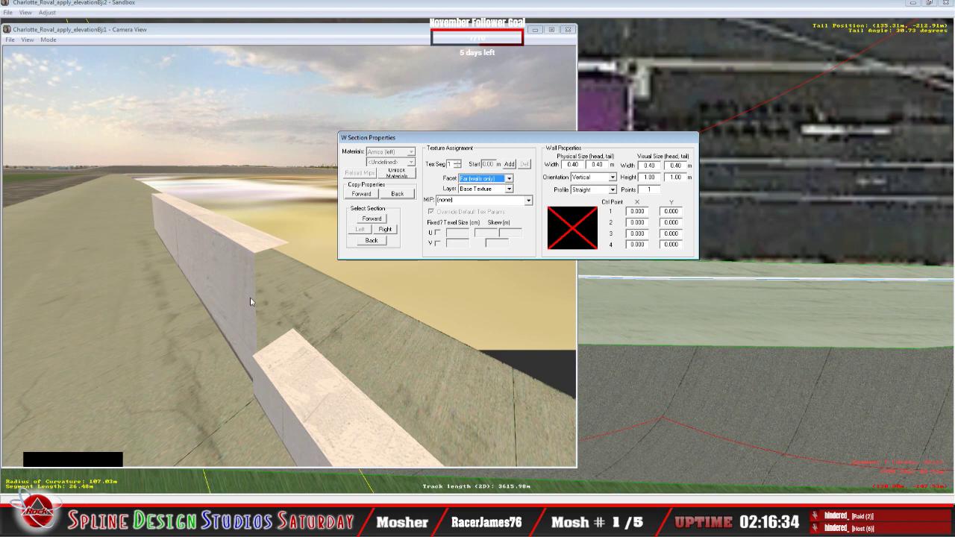
pyautogui.click(529, 201)
pyautogui.moveTo(530, 221); pyautogui.dragTo(532, 242)
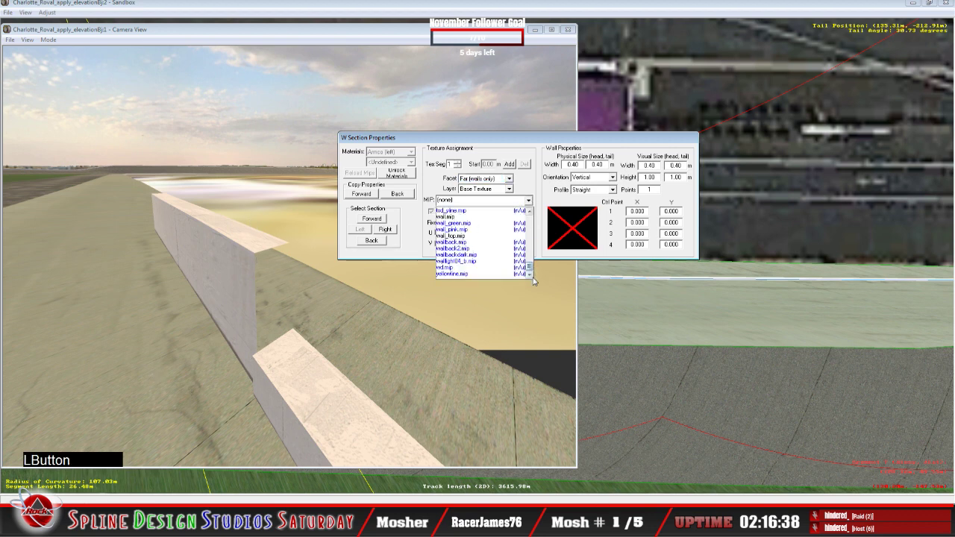
pyautogui.click(498, 222)
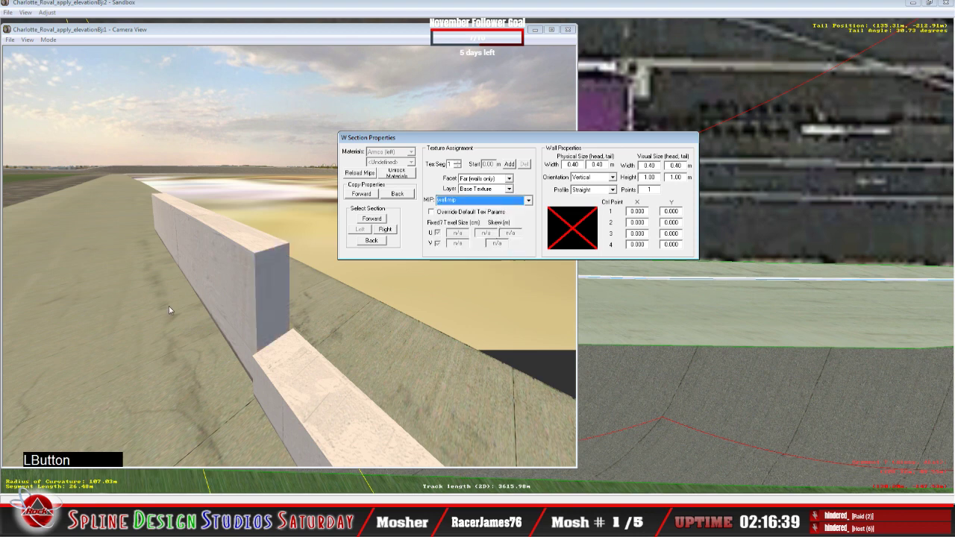
# In slew mode, examine up close the joint where the taller wall section meets the low wall
pyautogui.click(236, 357)
pyautogui.click(48, 39)
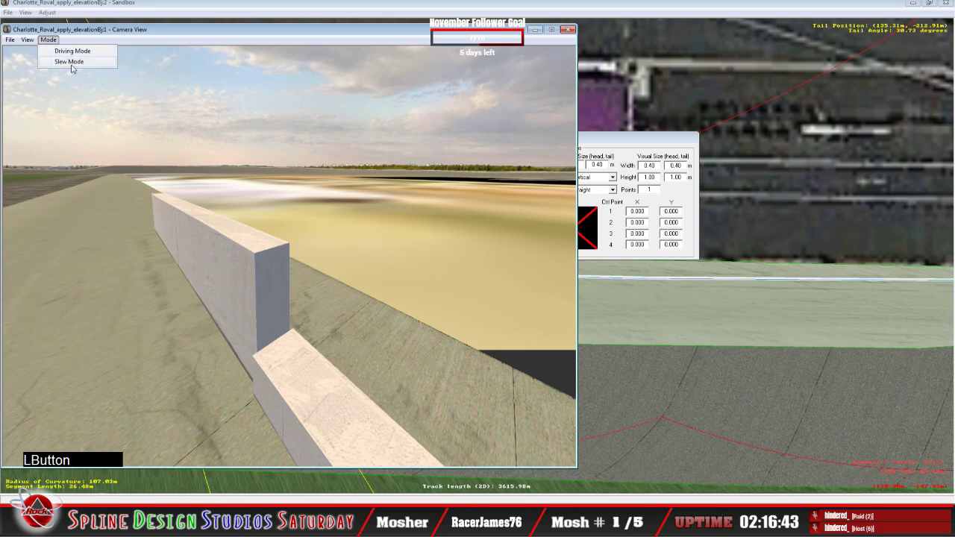
pyautogui.click(61, 61)
pyautogui.moveTo(289, 256); pyautogui.dragTo(261, 216)
pyautogui.moveTo(288, 256); pyautogui.dragTo(288, 217, button='right')
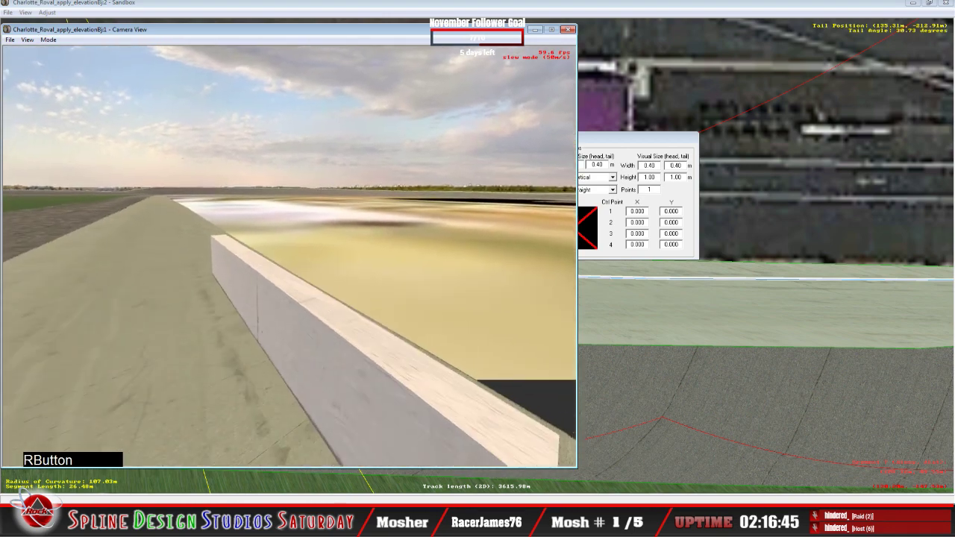
pyautogui.moveTo(289, 256); pyautogui.dragTo(358, 255)
pyautogui.moveTo(289, 255); pyautogui.dragTo(359, 256, button='right')
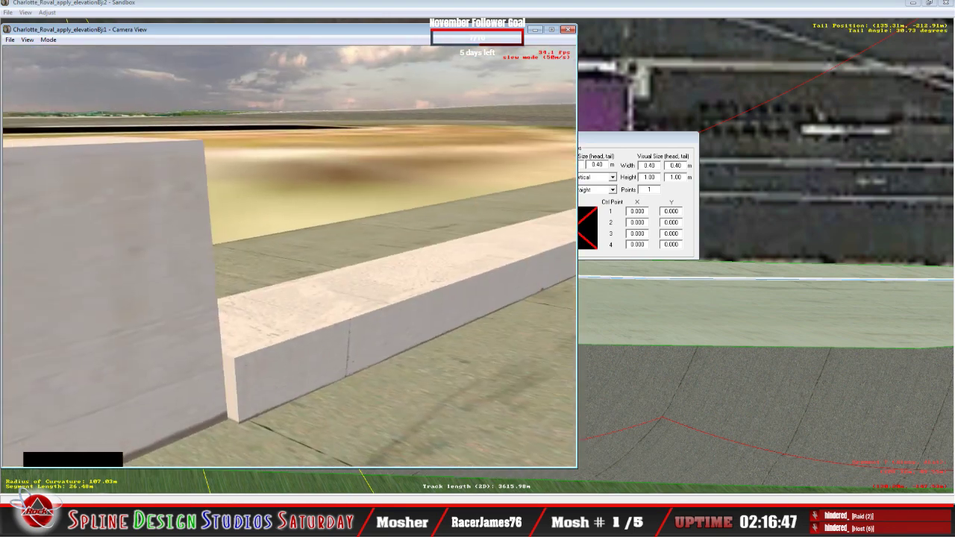
pyautogui.moveTo(288, 256); pyautogui.dragTo(288, 299)
pyautogui.press('space')
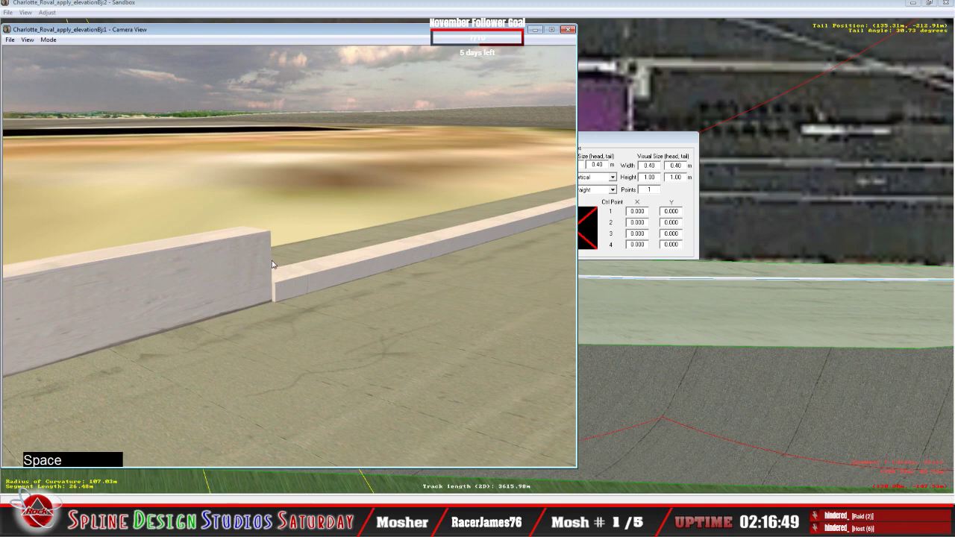
# Slew around the taller wall's end face and the low wall's near end, inspecting them from several angles and farther back
pyautogui.click(49, 40)
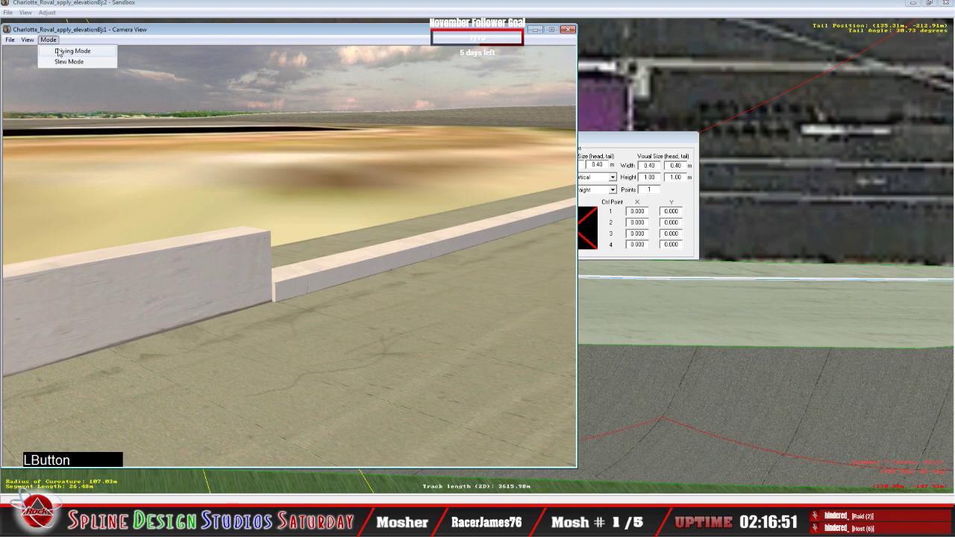
pyautogui.click(64, 62)
pyautogui.moveTo(289, 256); pyautogui.dragTo(289, 216, button='right')
pyautogui.moveTo(289, 256); pyautogui.dragTo(246, 223)
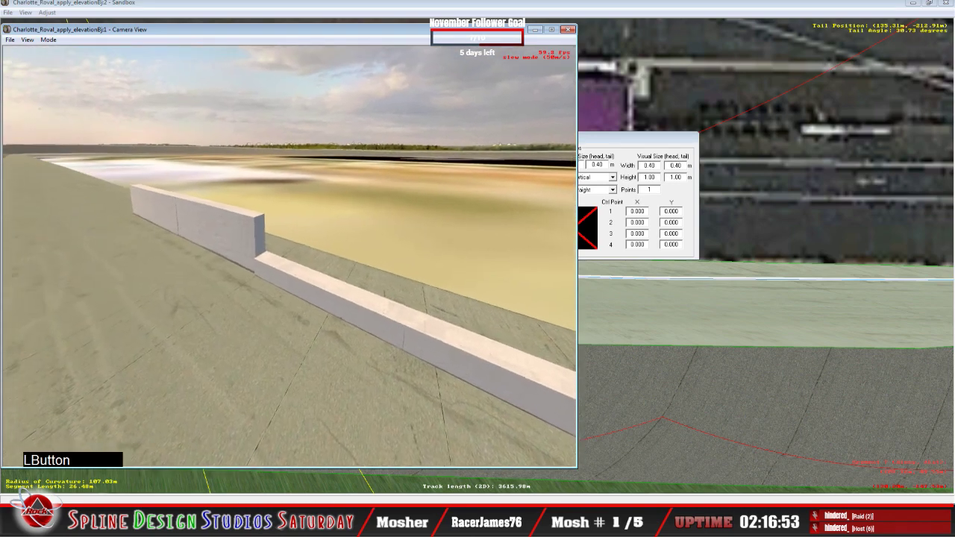
pyautogui.moveTo(289, 256); pyautogui.dragTo(321, 256, button='right')
pyautogui.moveTo(288, 256); pyautogui.dragTo(254, 256)
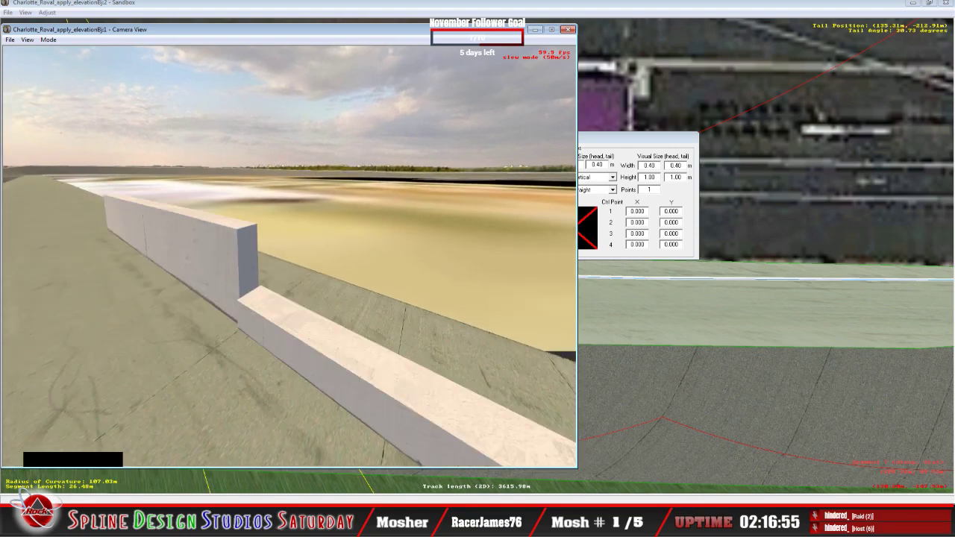
pyautogui.moveTo(289, 255); pyautogui.dragTo(288, 216, button='right')
pyautogui.moveTo(289, 256); pyautogui.dragTo(351, 256)
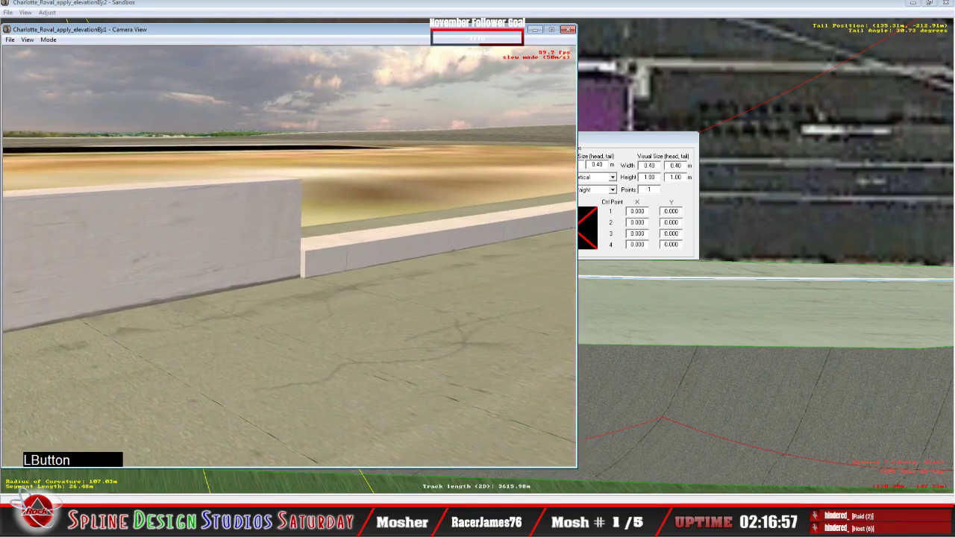
pyautogui.moveTo(289, 256); pyautogui.dragTo(289, 216, button='right')
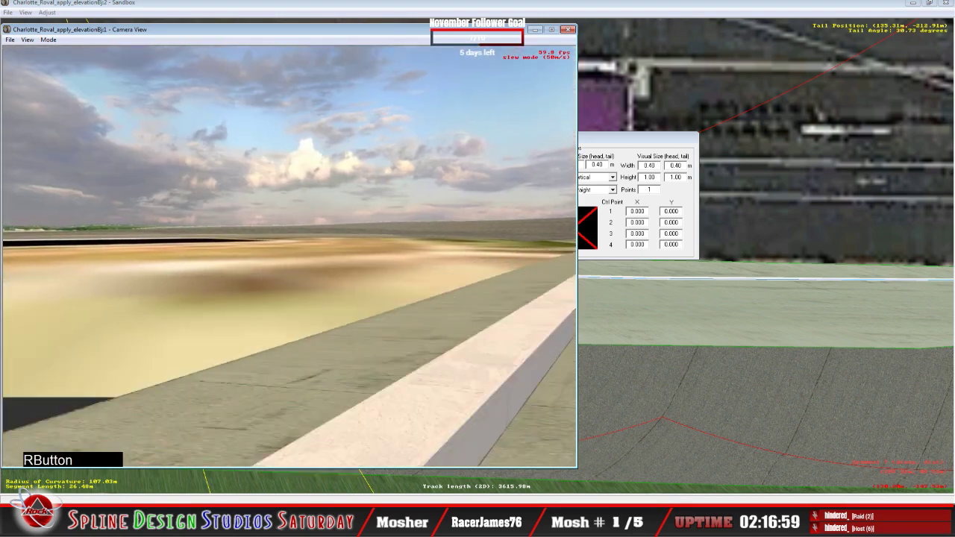
pyautogui.moveTo(289, 256); pyautogui.dragTo(216, 291)
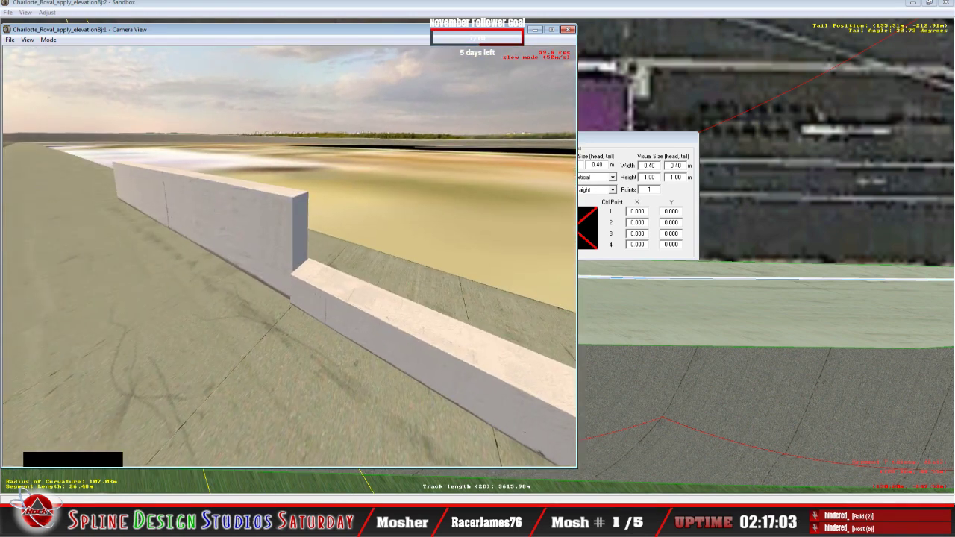
pyautogui.moveTo(291, 260); pyautogui.dragTo(291, 261)
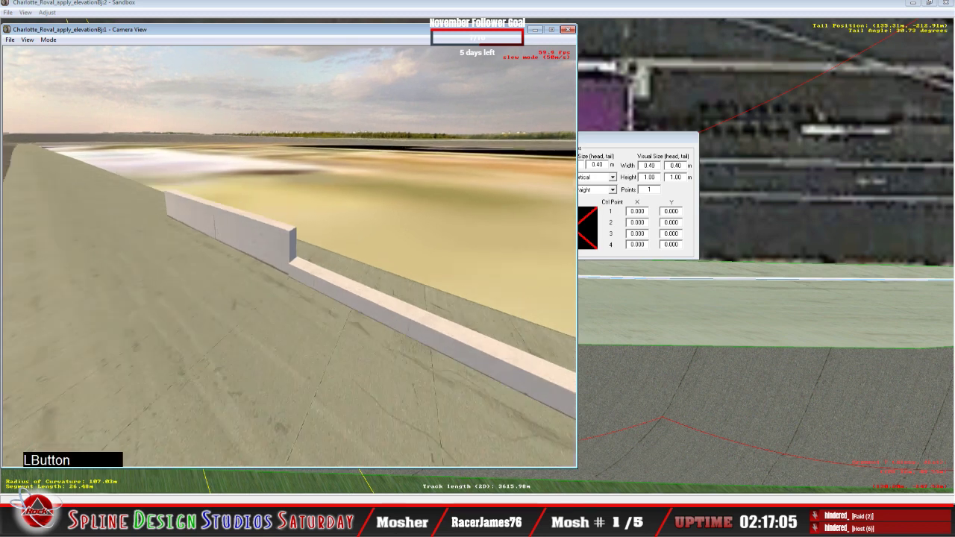
pyautogui.press('space')
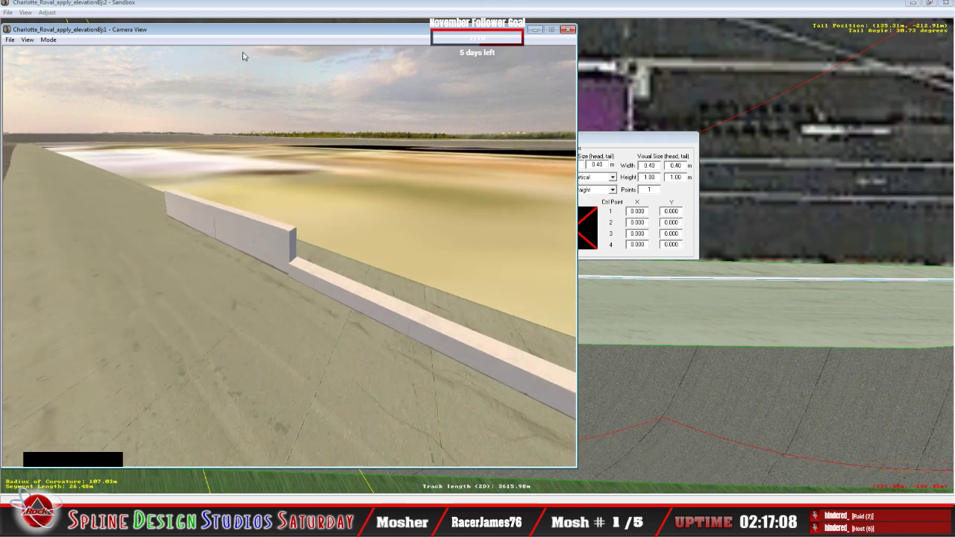
# Slew back over the track and along the low wall to inspect its full length and far end
pyautogui.click(48, 40)
pyautogui.click(59, 61)
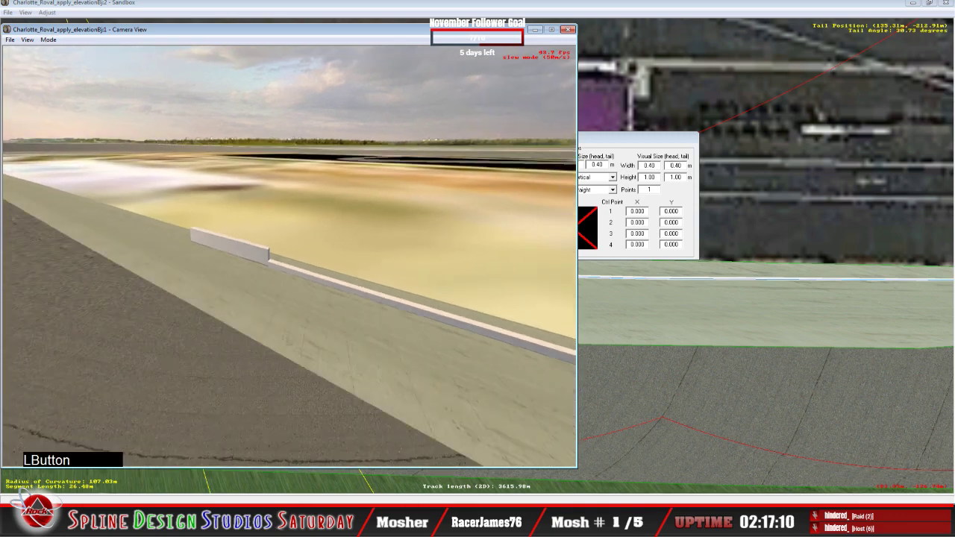
pyautogui.moveTo(290, 256); pyautogui.dragTo(289, 216, button='right')
pyautogui.moveTo(290, 255); pyautogui.dragTo(388, 223)
pyautogui.moveTo(290, 256); pyautogui.dragTo(290, 205, button='right')
pyautogui.moveTo(289, 256); pyautogui.dragTo(507, 175)
pyautogui.moveTo(290, 256); pyautogui.dragTo(290, 242, button='right')
pyautogui.moveTo(289, 256); pyautogui.dragTo(74, 313)
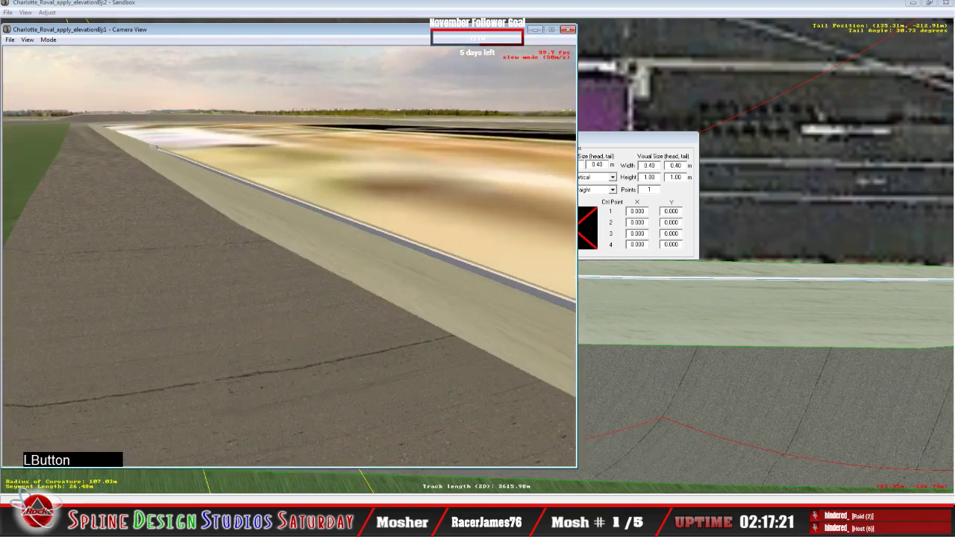
pyautogui.press('space')
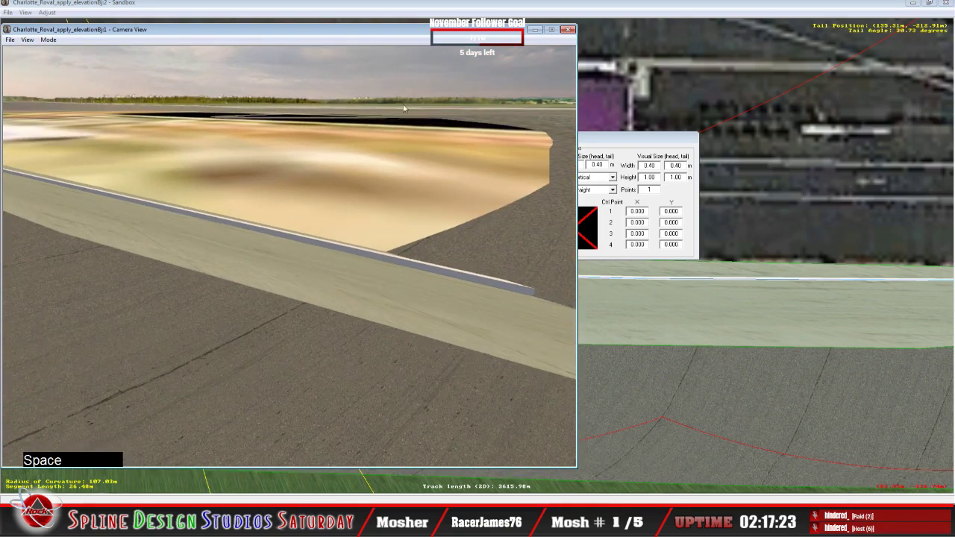
# Return to the plan view of the whole track and save the project under the new name Charlotte_Roval_test_throwaway1
pyautogui.click(401, 288)
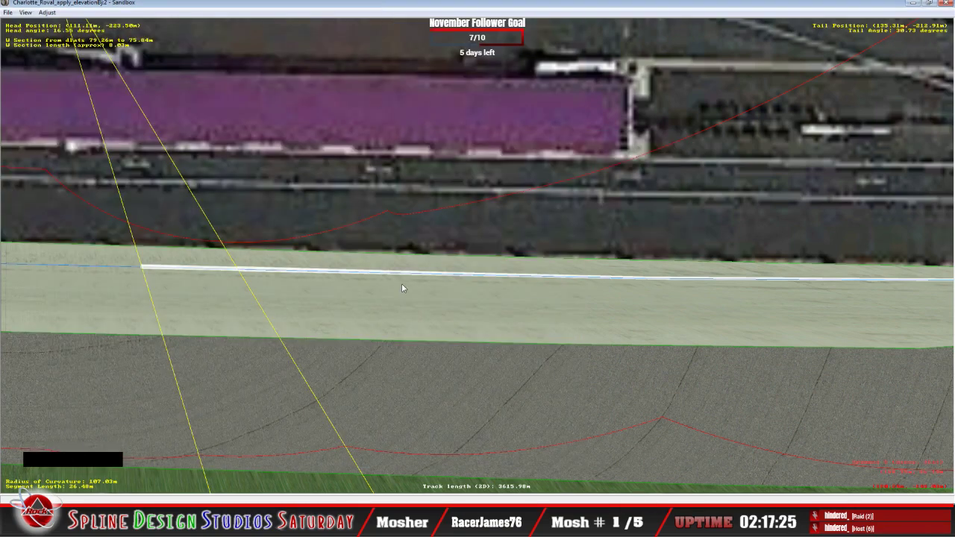
pyautogui.press('x')
pyautogui.scroll(-5, 456, 309)
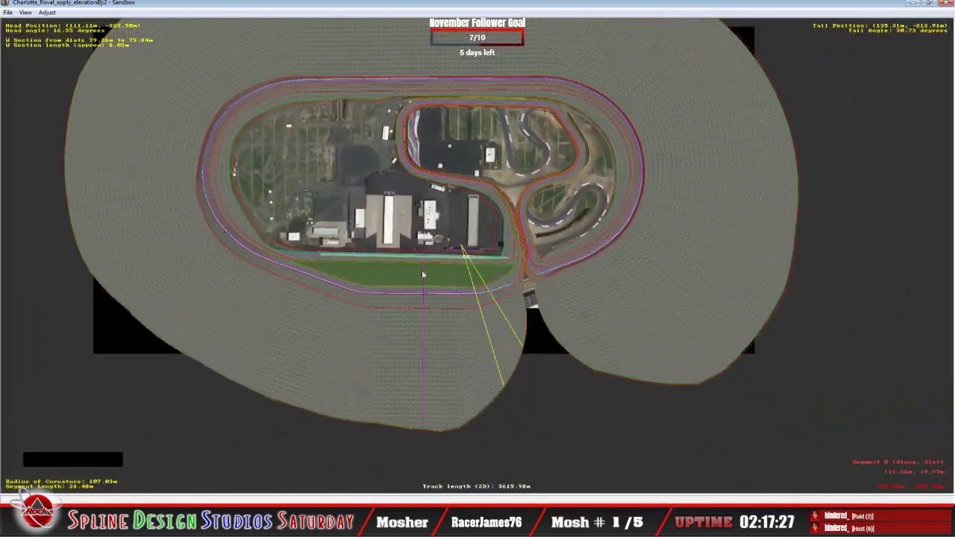
pyautogui.click(8, 13)
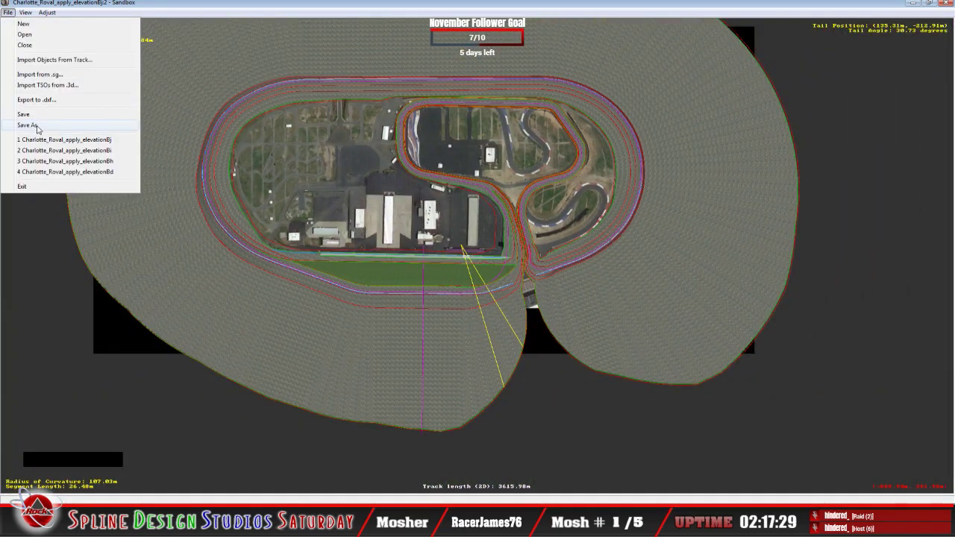
pyautogui.click(38, 127)
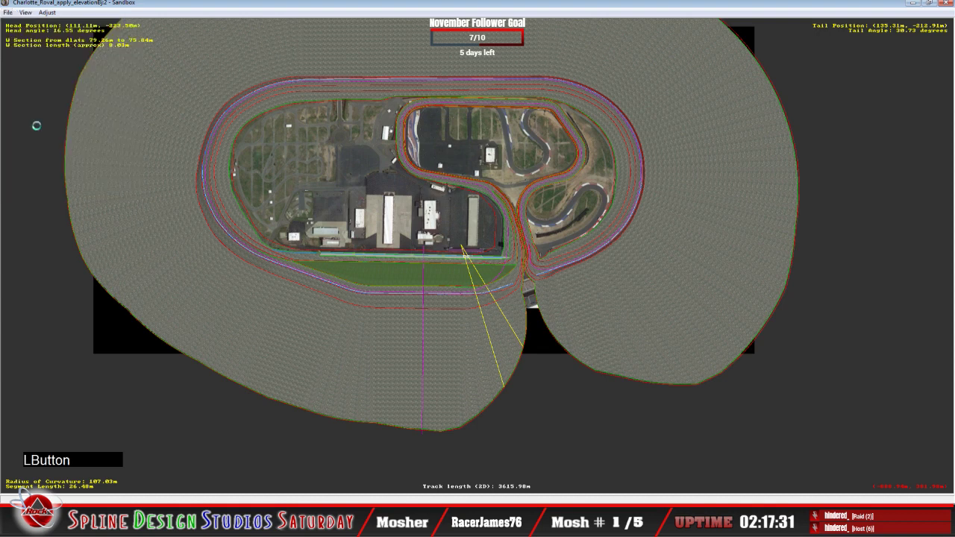
pyautogui.click(517, 354)
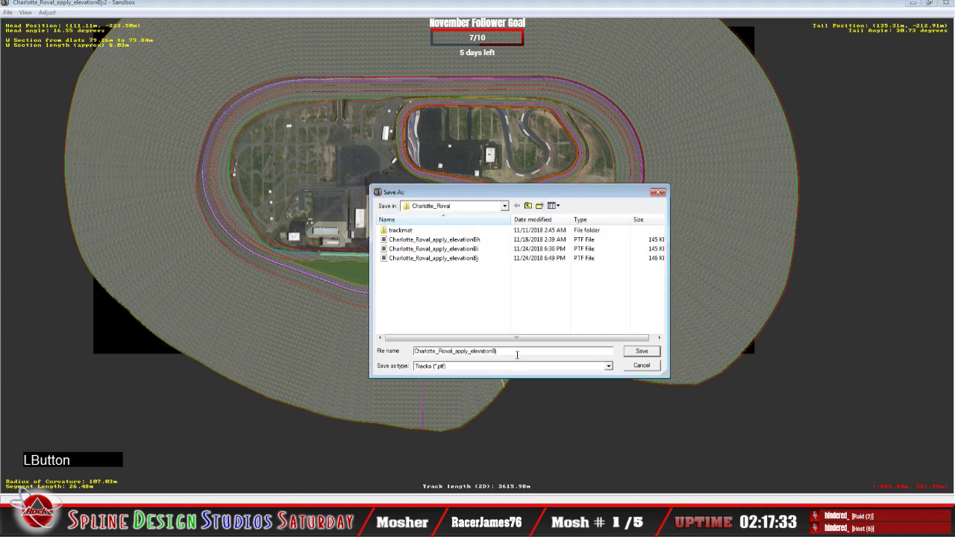
pyautogui.press('BackSpace')
pyautogui.press('BackSpace')
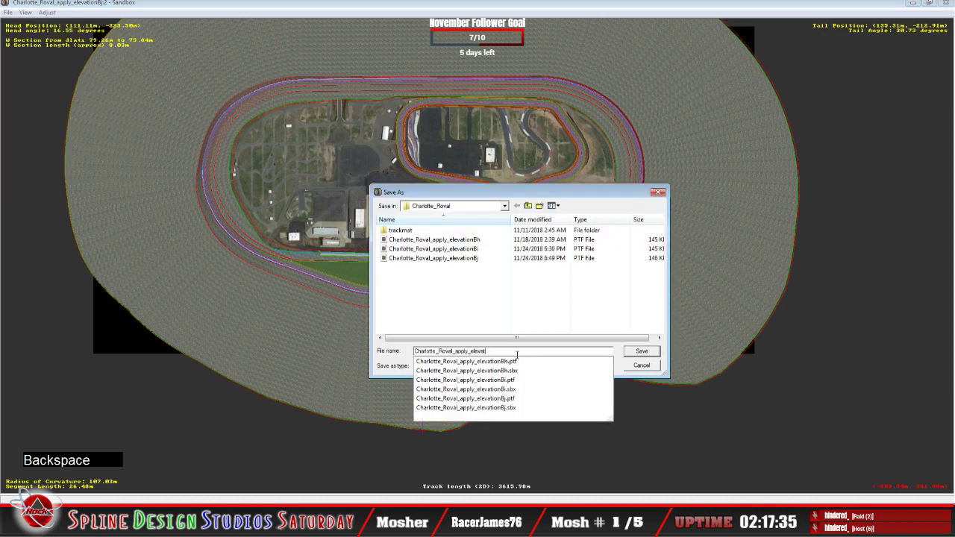
pyautogui.press('BackSpace')
pyautogui.press('BackSpace')
pyautogui.press('BackSpace')
pyautogui.press('BackSpace')
pyautogui.press('BackSpace')
pyautogui.press('BackSpace')
pyautogui.press('BackSpace')
pyautogui.press('BackSpace')
pyautogui.press('BackSpace')
pyautogui.press('BackSpace')
pyautogui.press('BackSpace')
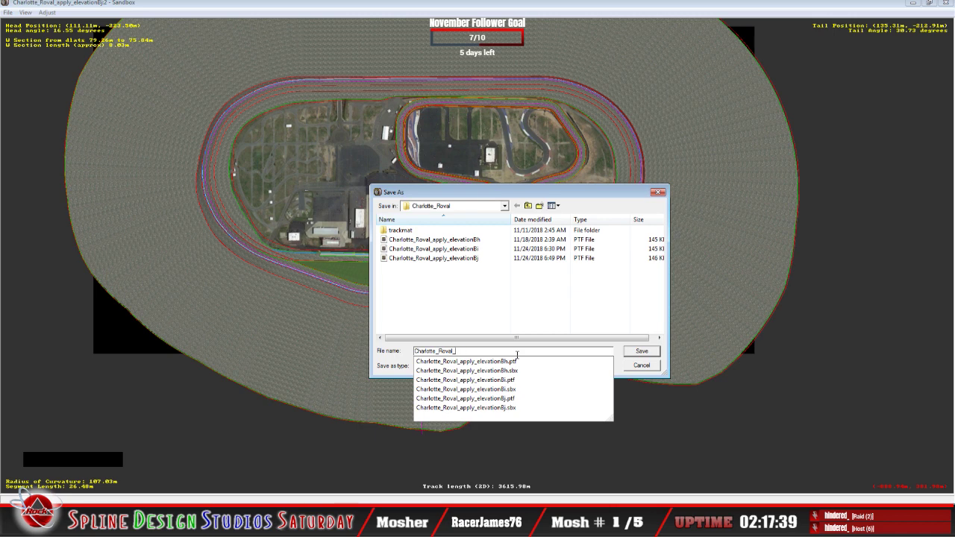
pyautogui.write('te')
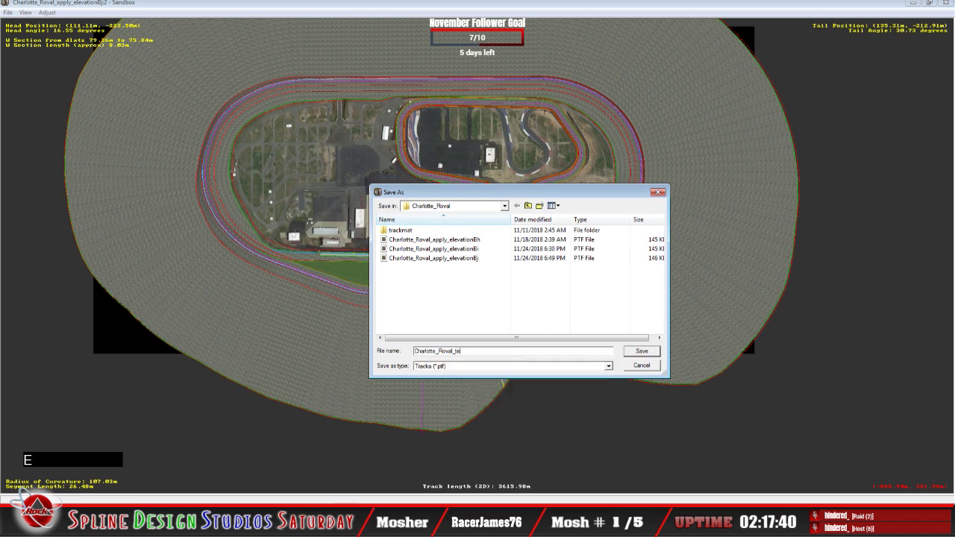
pyautogui.write('st_throwaw')
pyautogui.press('BackSpace')
pyautogui.press('BackSpace')
pyautogui.press('BackSpace')
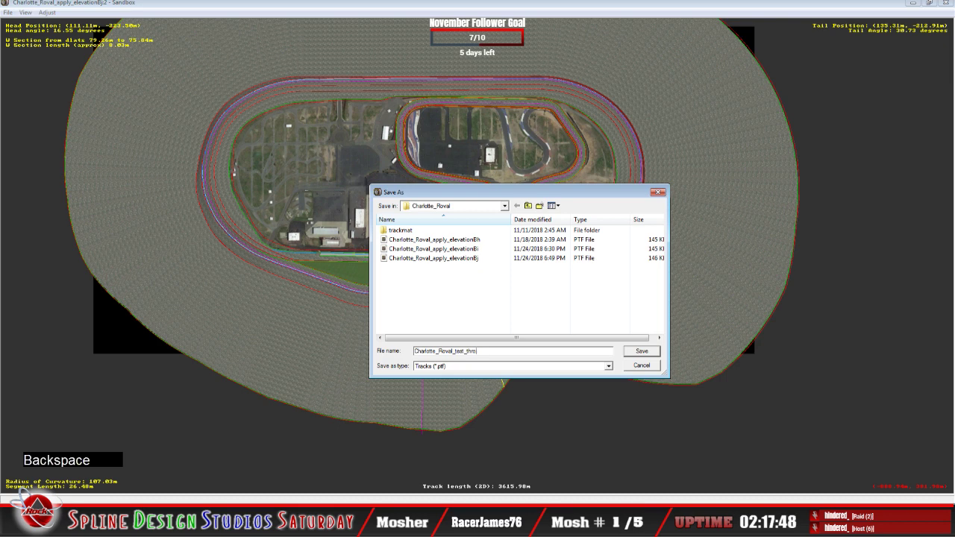
pyautogui.write('w')
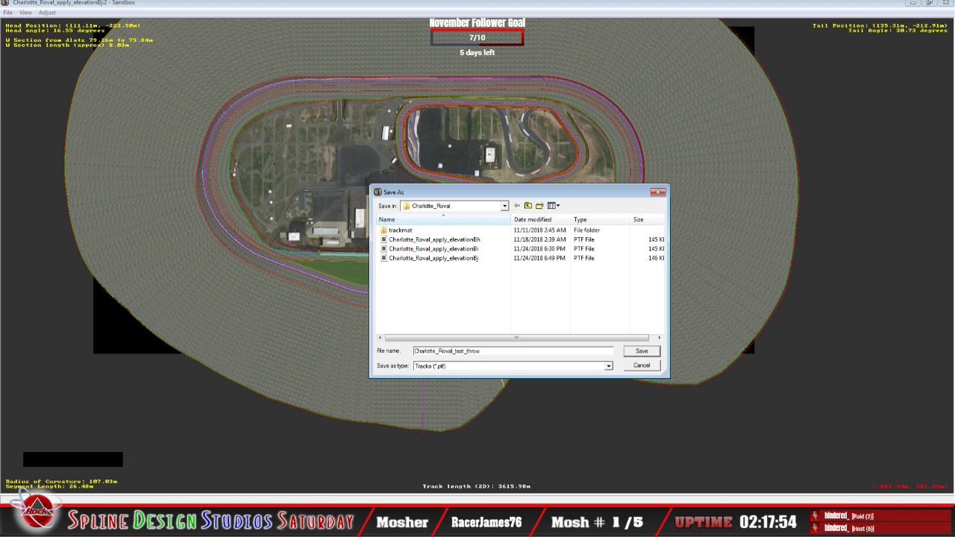
pyautogui.write('away1')
pyautogui.click(643, 352)
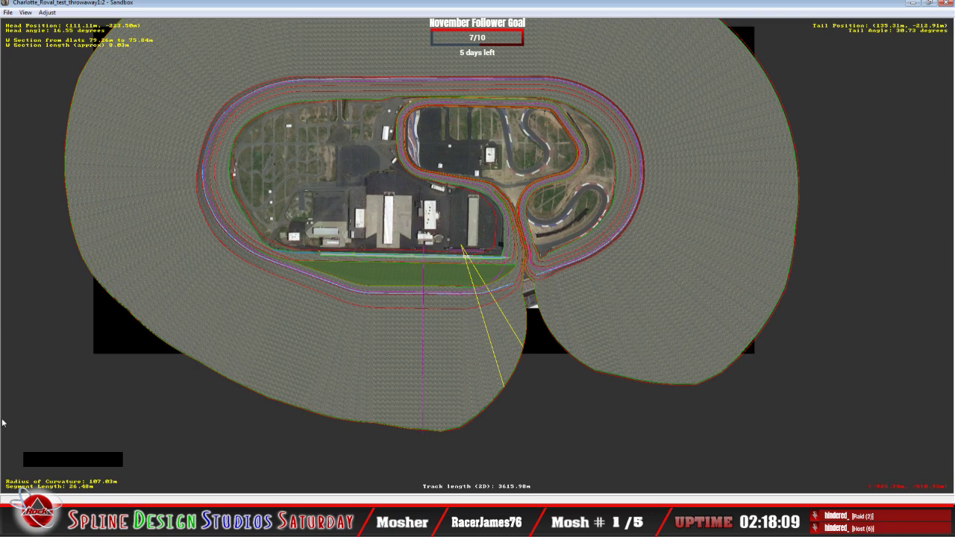
# Switch to Windows Explorer and locate the saved Charlotte_Roval_test_throwaway1 track file in the Charlotte_Roval folder
pyautogui.click(61, 523)
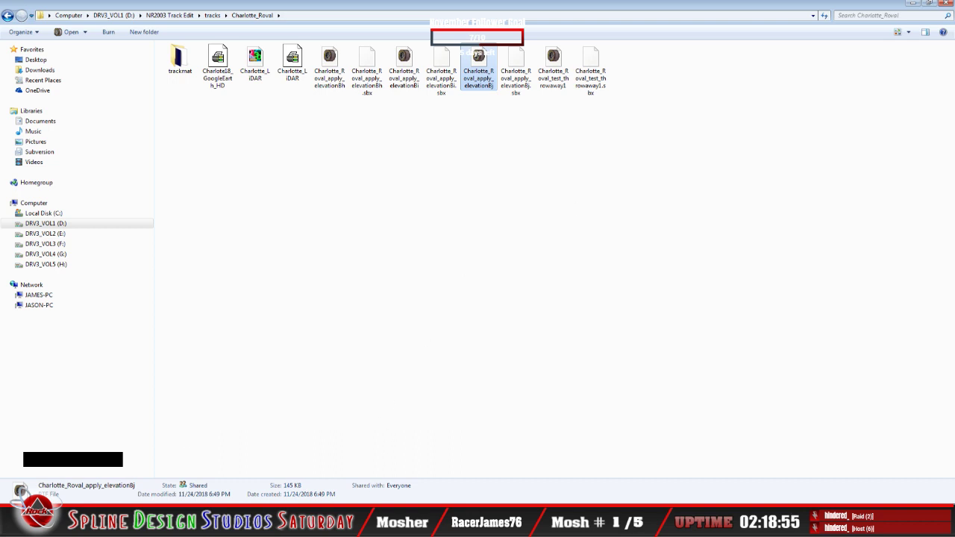
pyautogui.click(448, 312)
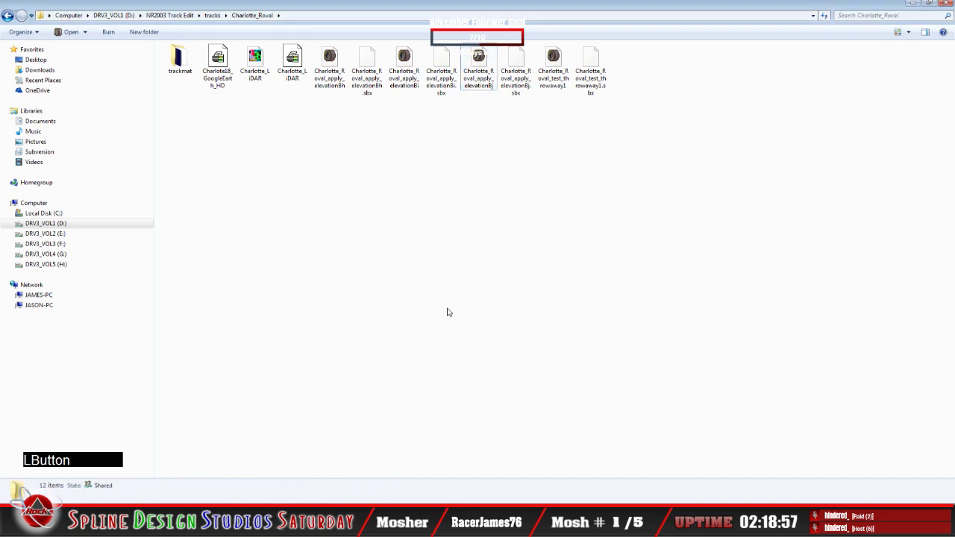
pyautogui.click(555, 74)
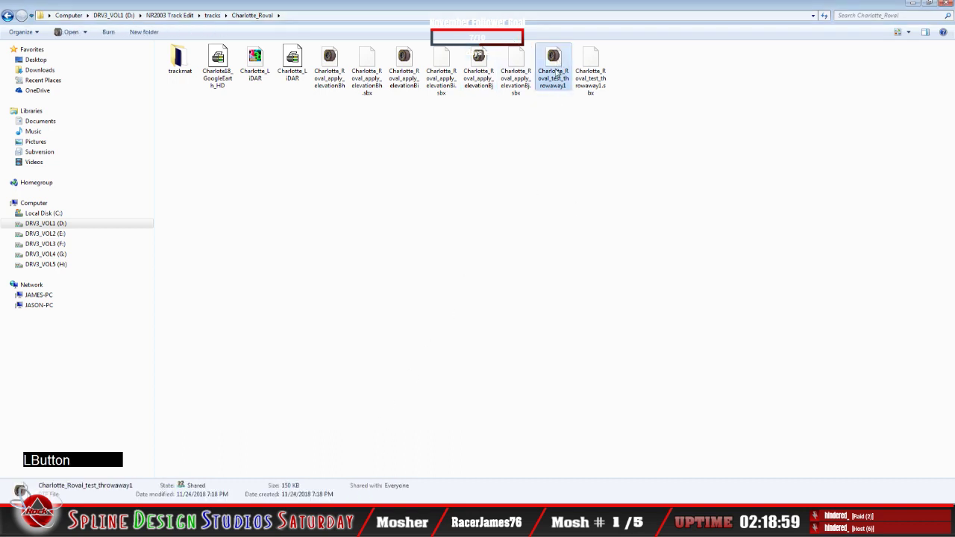
pyautogui.click(313, 522)
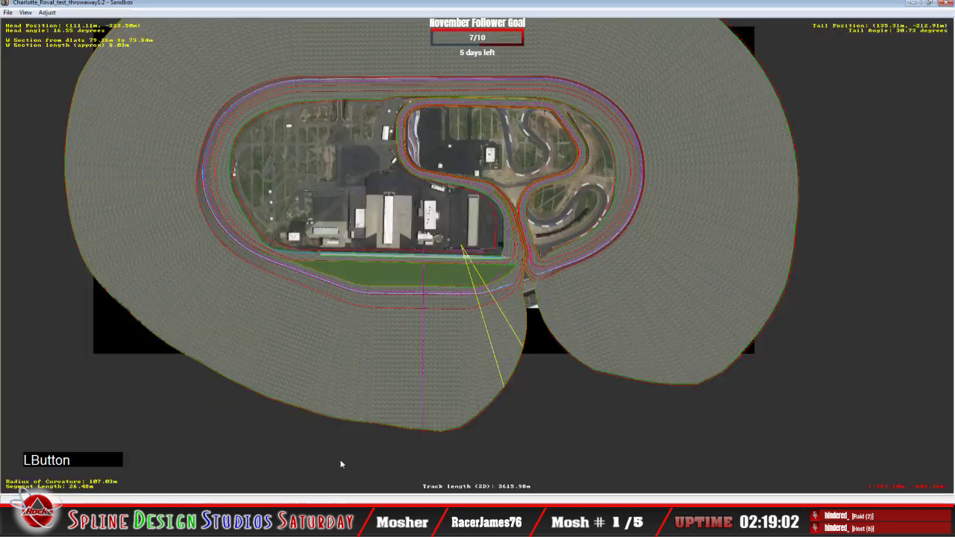
pyautogui.click(331, 16)
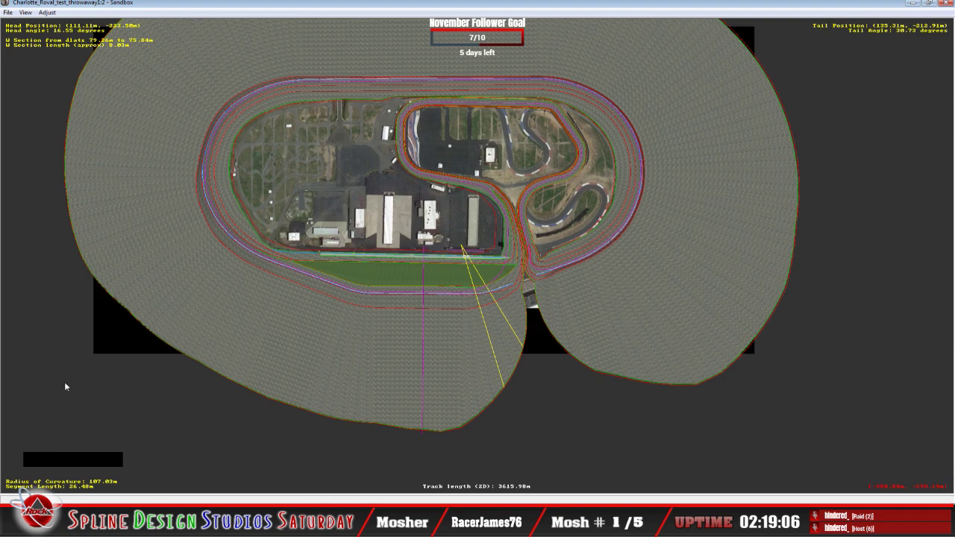
# Open the DRV3_VOL1 (D:) drive in a separate Windows Explorer window and go into the NR2003 Track Edit folder
pyautogui.click(149, 523)
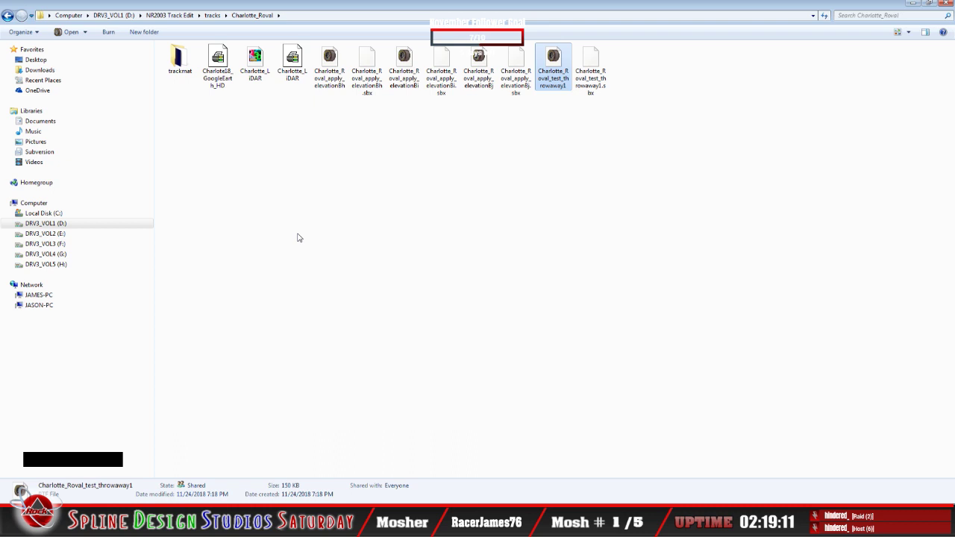
pyautogui.rightClick(62, 227)
pyautogui.click(198, 246)
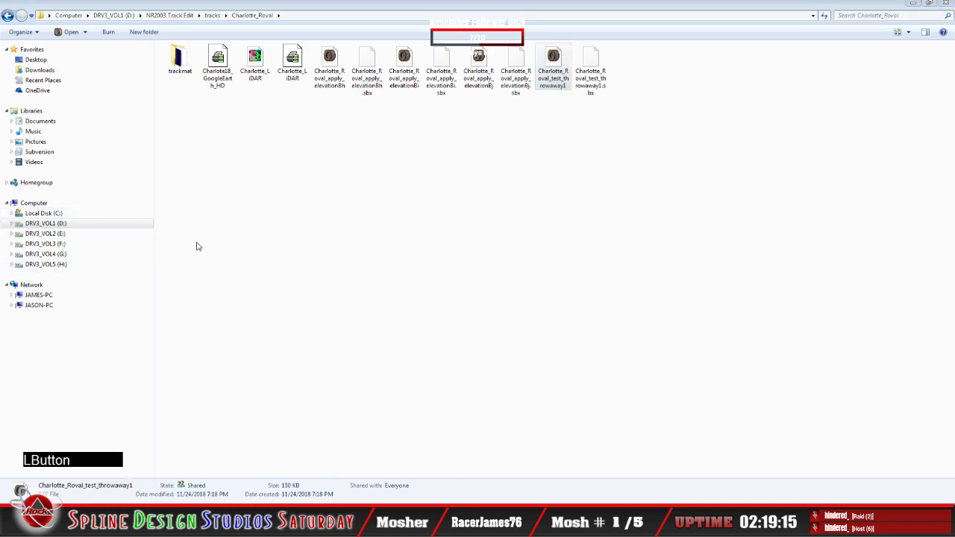
pyautogui.moveTo(0, 17); pyautogui.dragTo(546, 1)
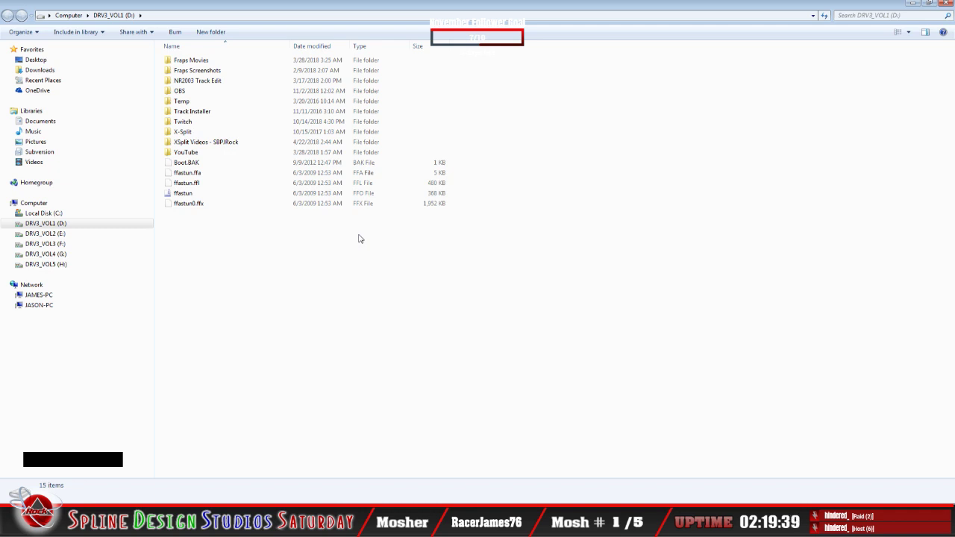
pyautogui.doubleClick(200, 83)
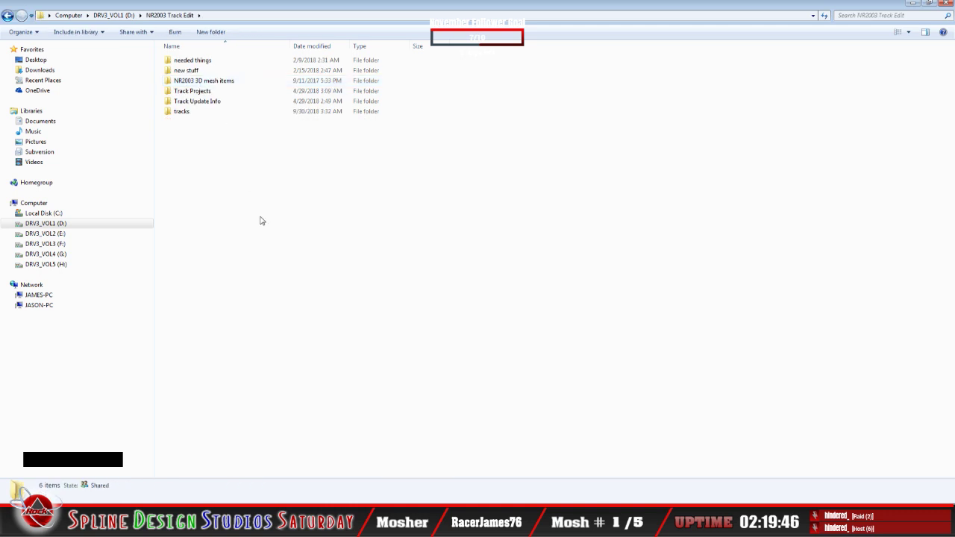
# Go into the Track Projects folder and open its 6 TRACKS subfolder
pyautogui.doubleClick(196, 91)
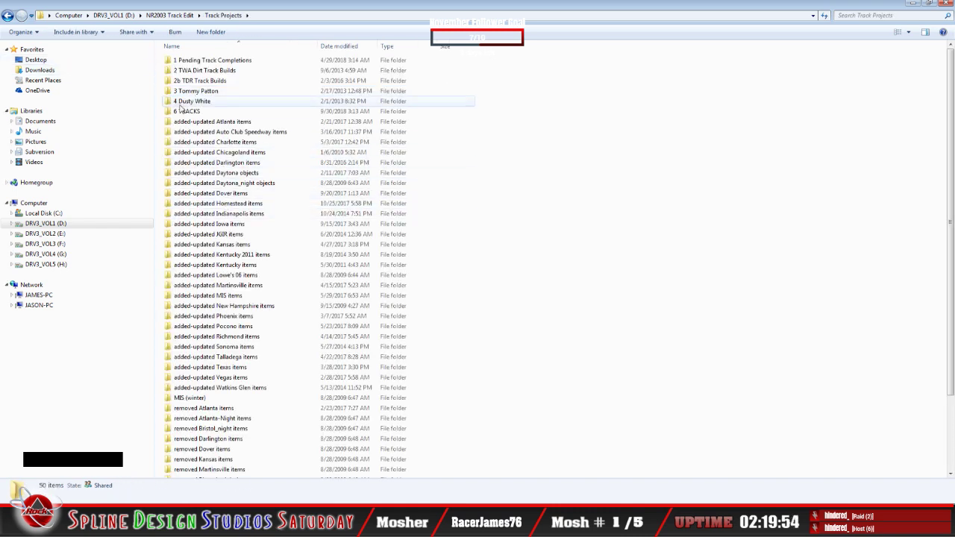
pyautogui.doubleClick(224, 111)
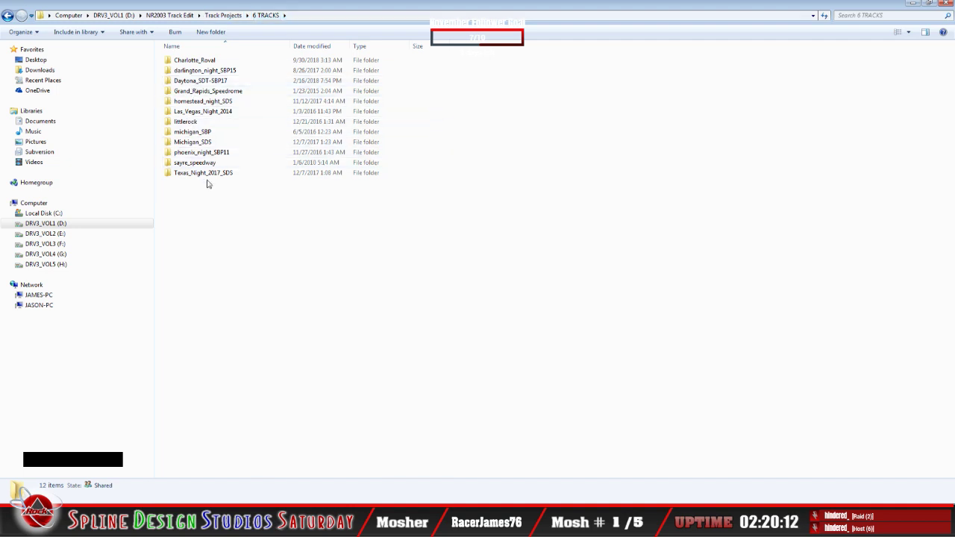
pyautogui.rightClick(208, 221)
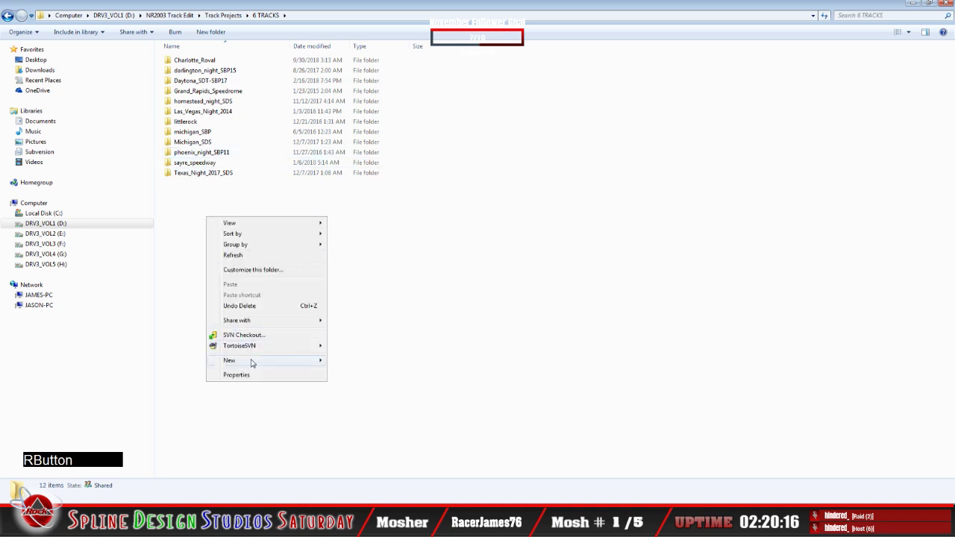
pyautogui.moveTo(306, 360)
pyautogui.click(367, 344)
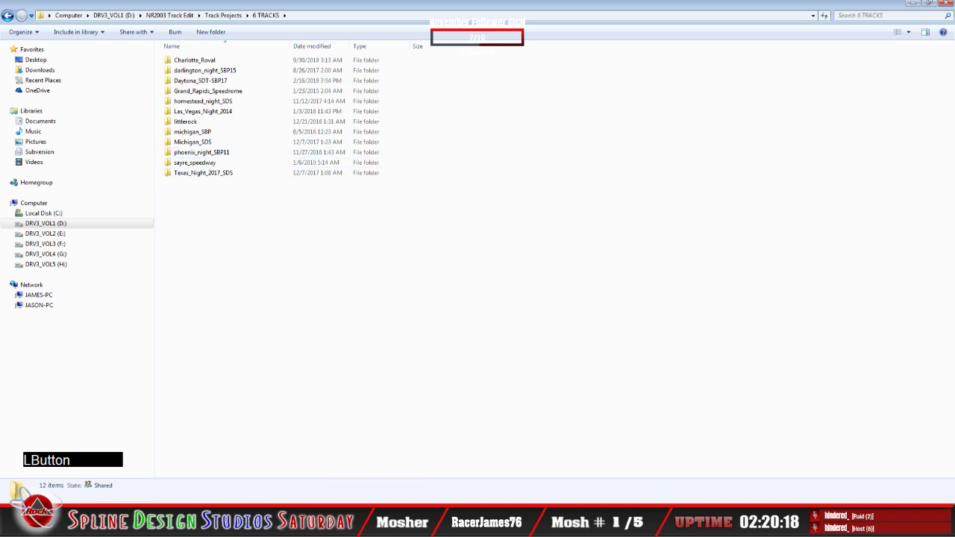
# Switch to the Explorer window of the saved track files and copy the folder name Charlotte_Roval from its path
pyautogui.click(52, 515)
pyautogui.click(48, 477)
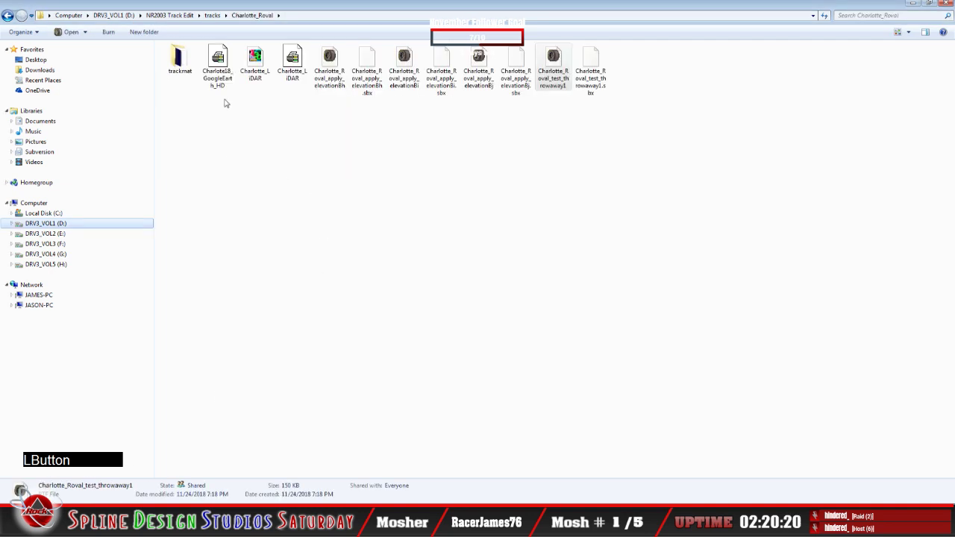
pyautogui.click(315, 18)
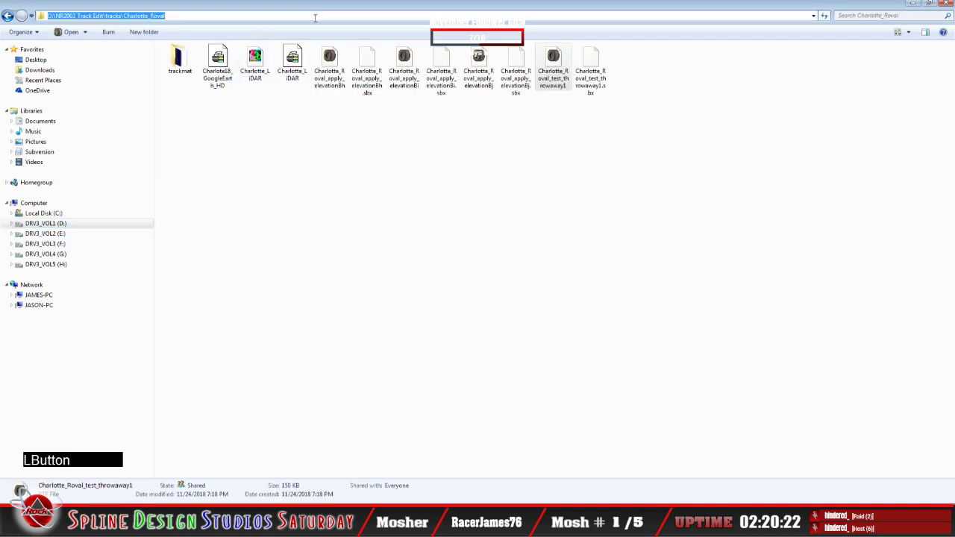
pyautogui.click(224, 18)
pyautogui.moveTo(123, 16); pyautogui.dragTo(175, 19)
pyautogui.rightClick(154, 19)
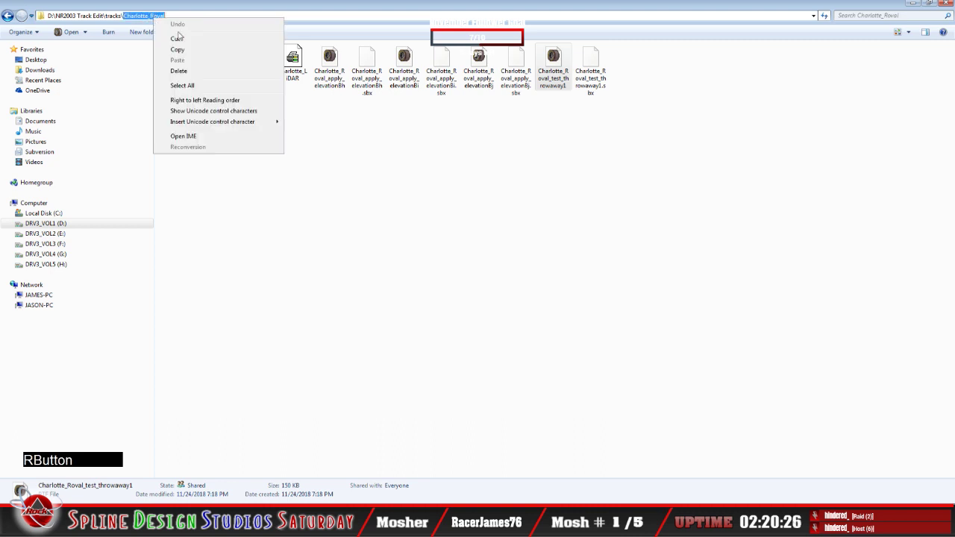
pyautogui.click(183, 50)
pyautogui.click(330, 231)
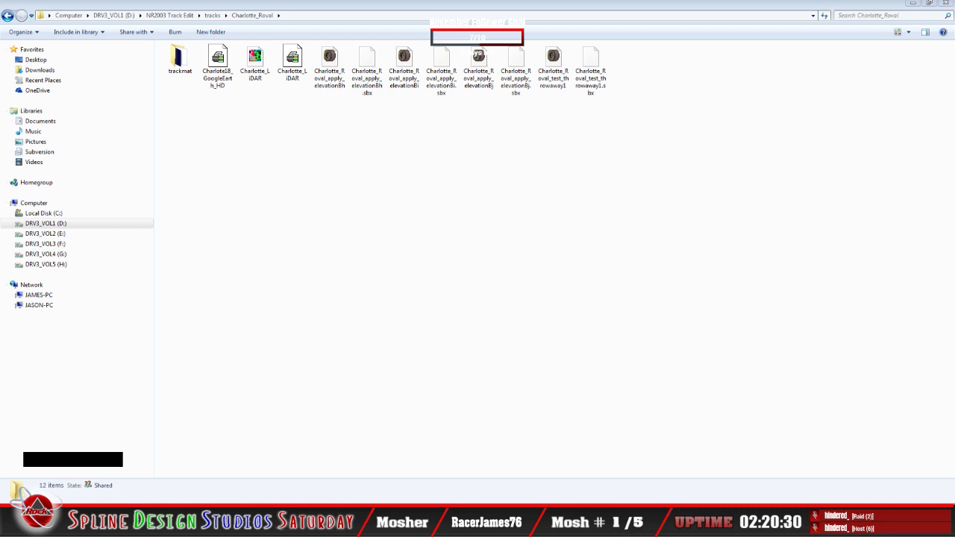
pyautogui.click(71, 523)
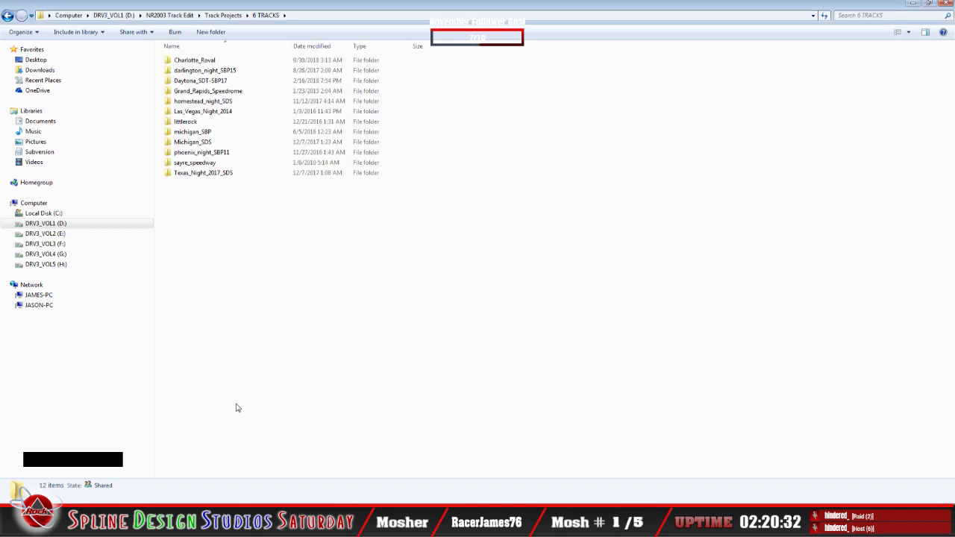
pyautogui.rightClick(209, 243)
pyautogui.moveTo(258, 384)
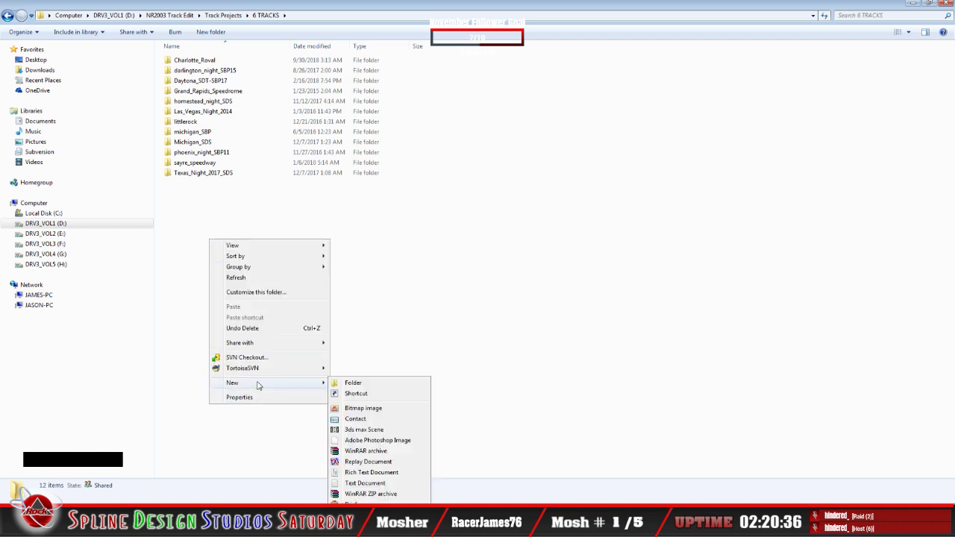
pyautogui.click(359, 386)
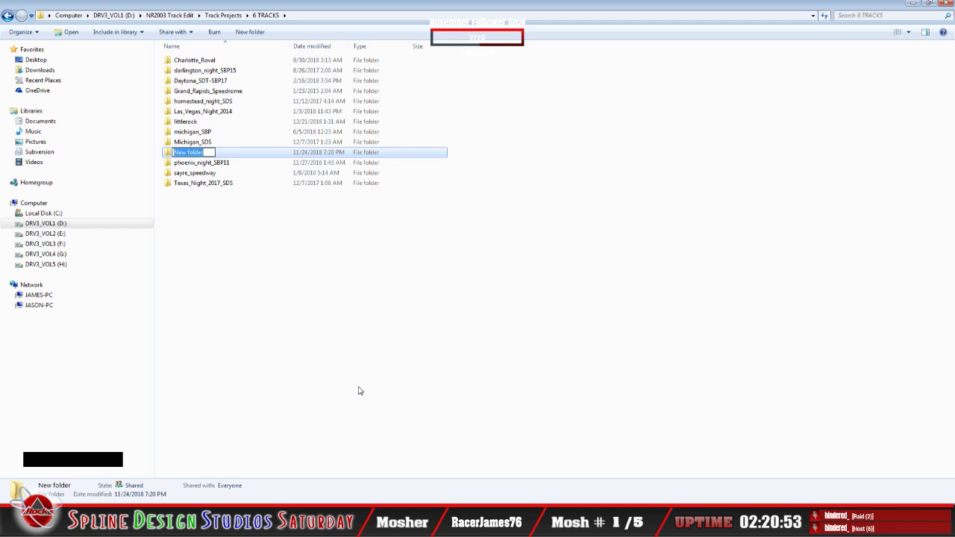
pyautogui.press('Delete')
pyautogui.rightClick(181, 152)
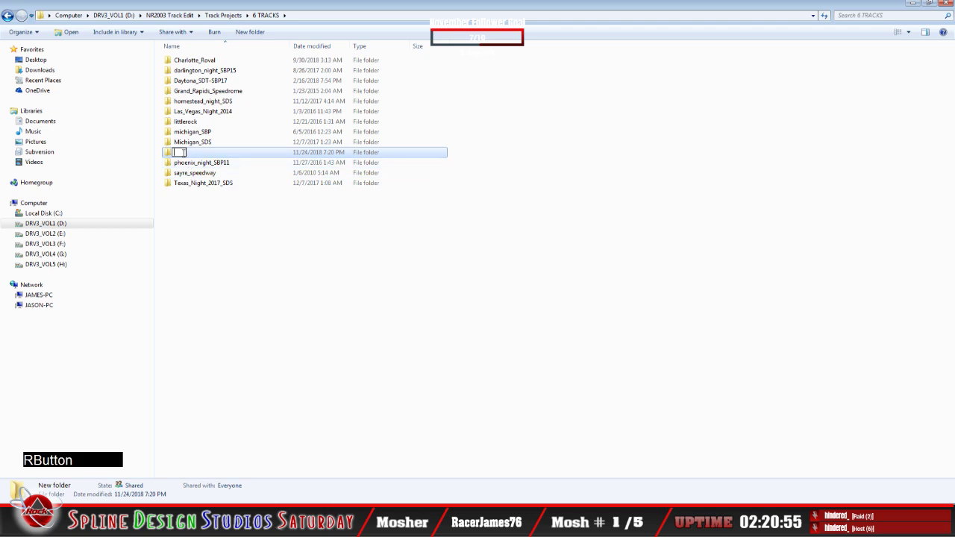
pyautogui.click(228, 201)
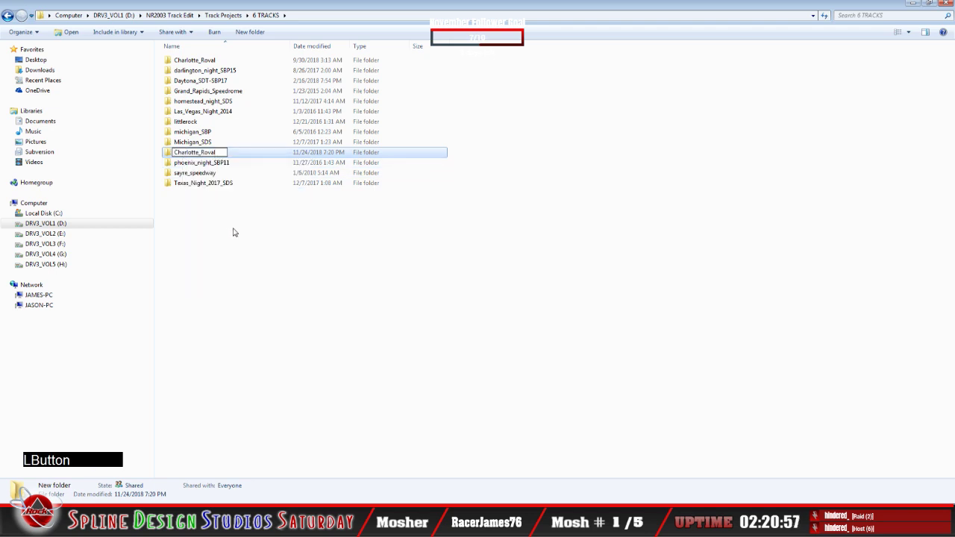
pyautogui.press('Return')
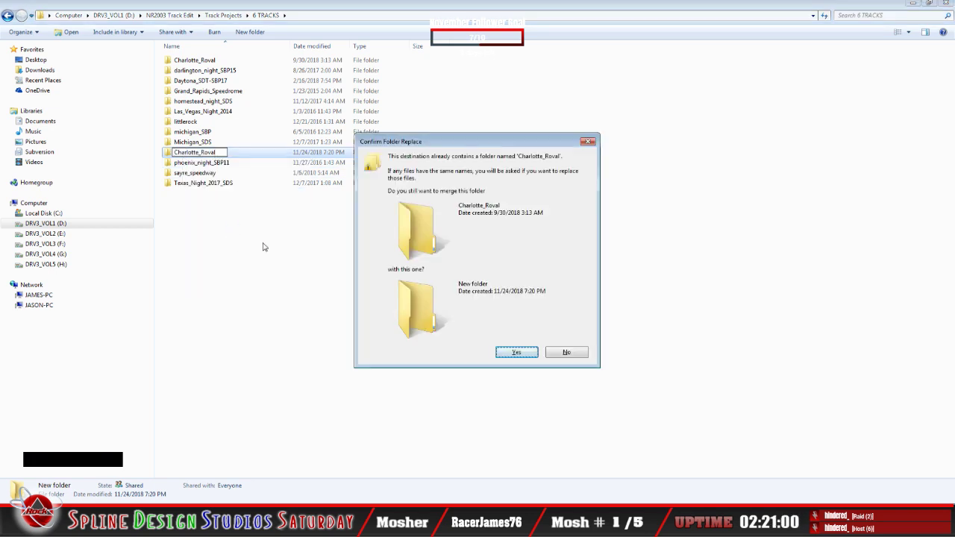
pyautogui.click(566, 353)
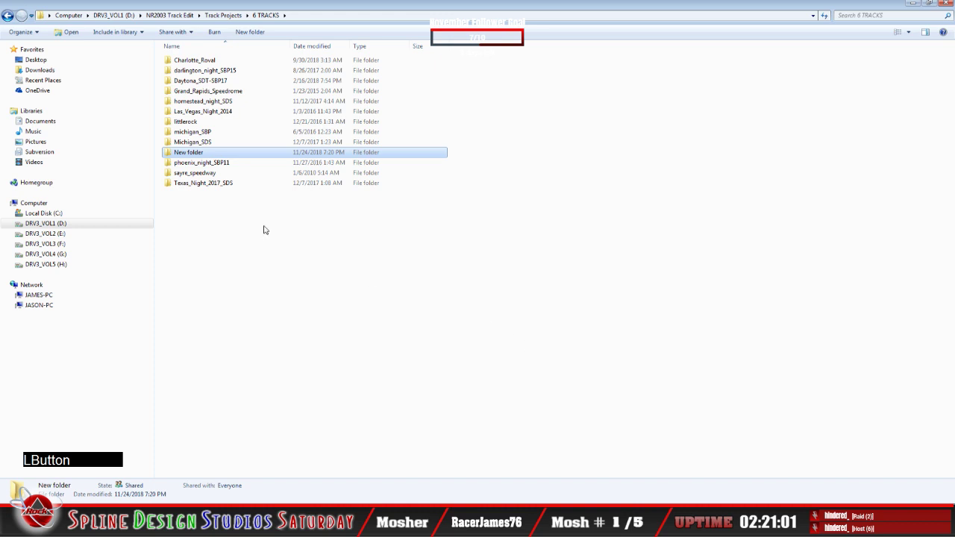
# Check the contents of the existing Charlotte_Roval folder and delete the surplus New folder from 6 TRACKS
pyautogui.doubleClick(195, 60)
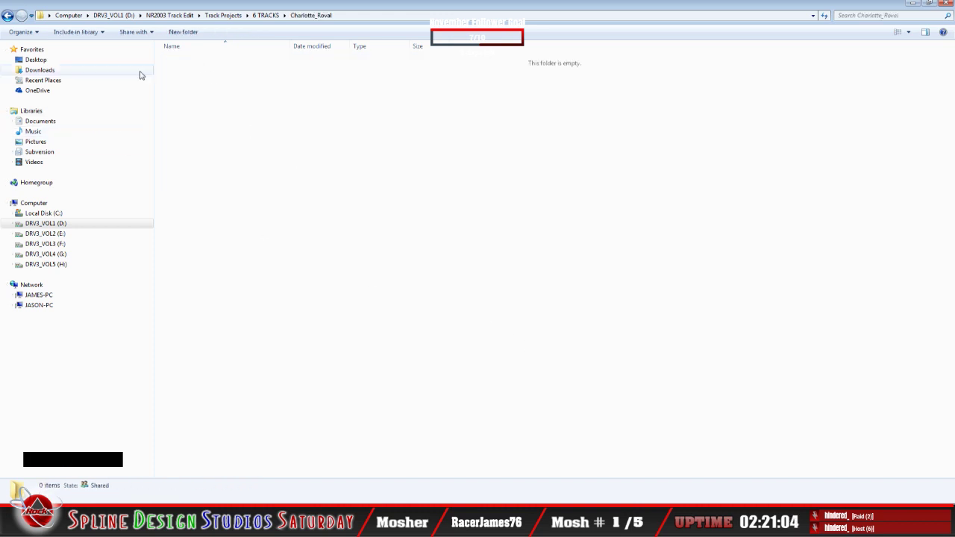
pyautogui.click(7, 15)
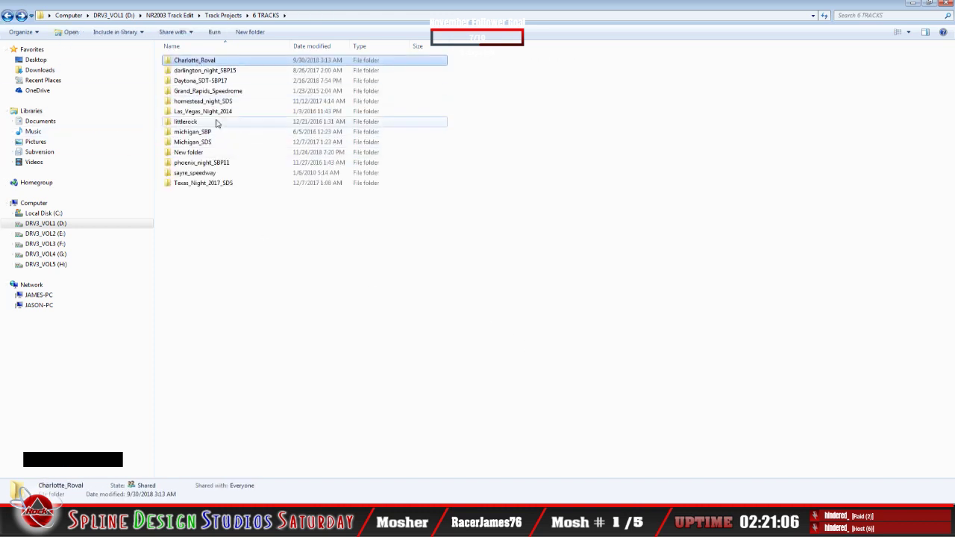
pyautogui.rightClick(192, 157)
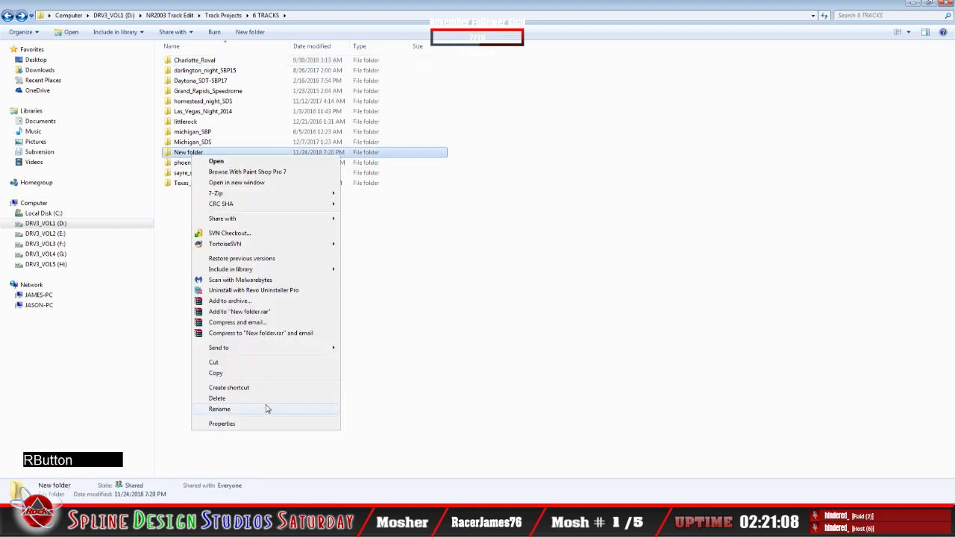
pyautogui.click(247, 401)
pyautogui.click(525, 294)
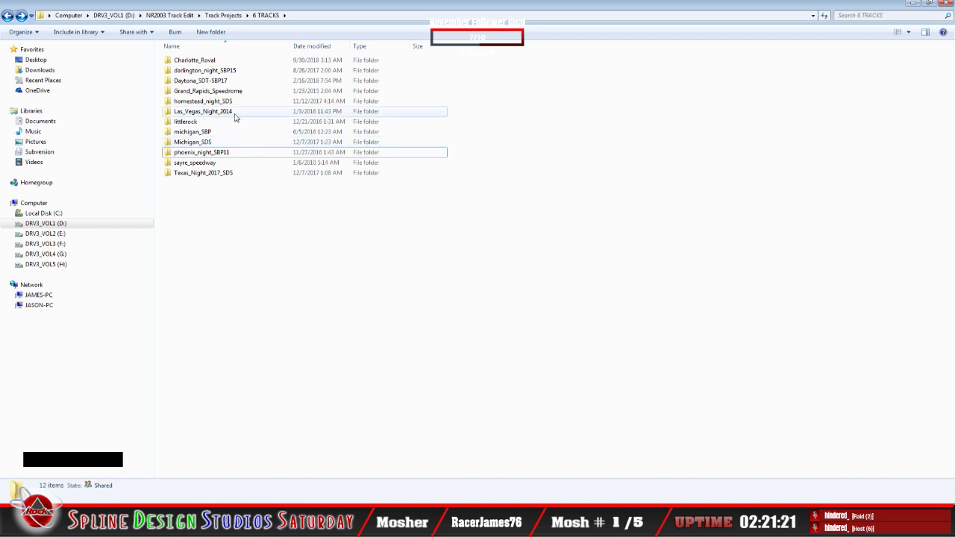
# Copy the track configuration file from the darlington_night_SBP15 folder into the Charlotte_Roval folder in 6 TRACKS
pyautogui.doubleClick(224, 70)
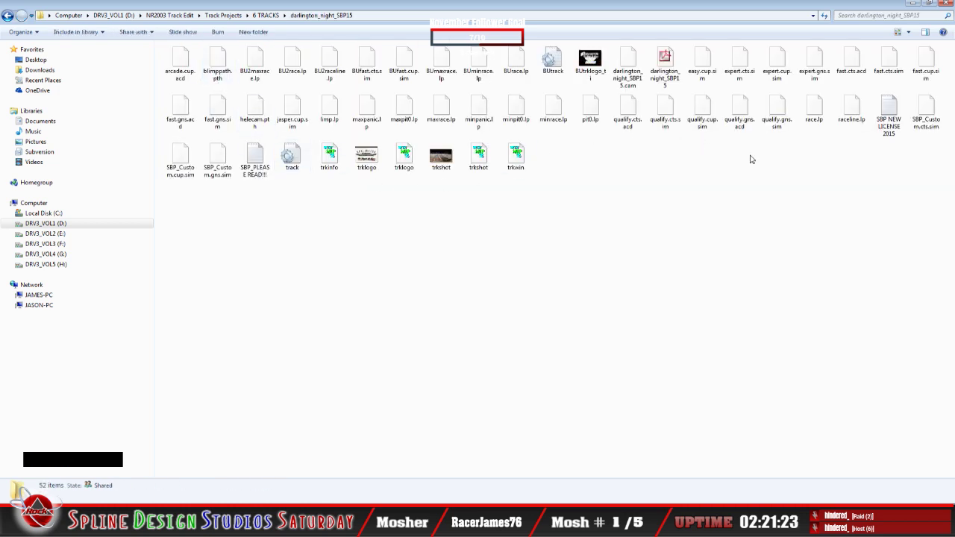
pyautogui.rightClick(294, 158)
pyautogui.click(337, 353)
pyautogui.click(388, 320)
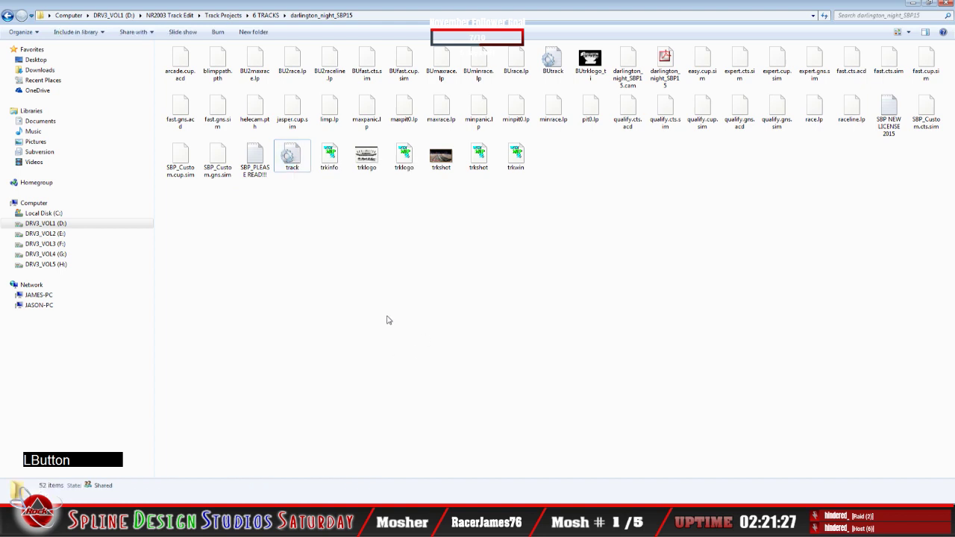
pyautogui.click(7, 17)
pyautogui.doubleClick(196, 63)
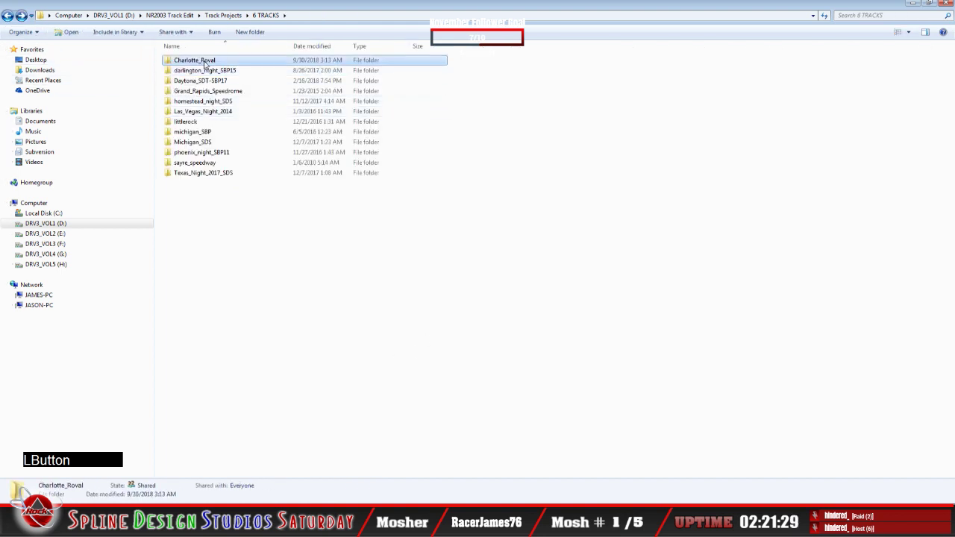
pyautogui.rightClick(236, 119)
pyautogui.click(265, 191)
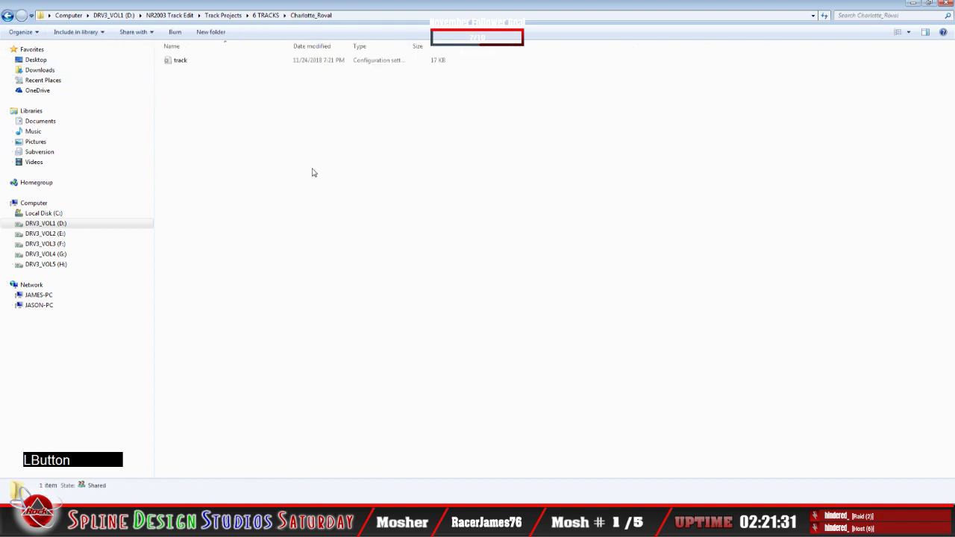
# Show the Charlotte_Roval folder as medium icons and open the copied track file in Notepad
pyautogui.click(908, 32)
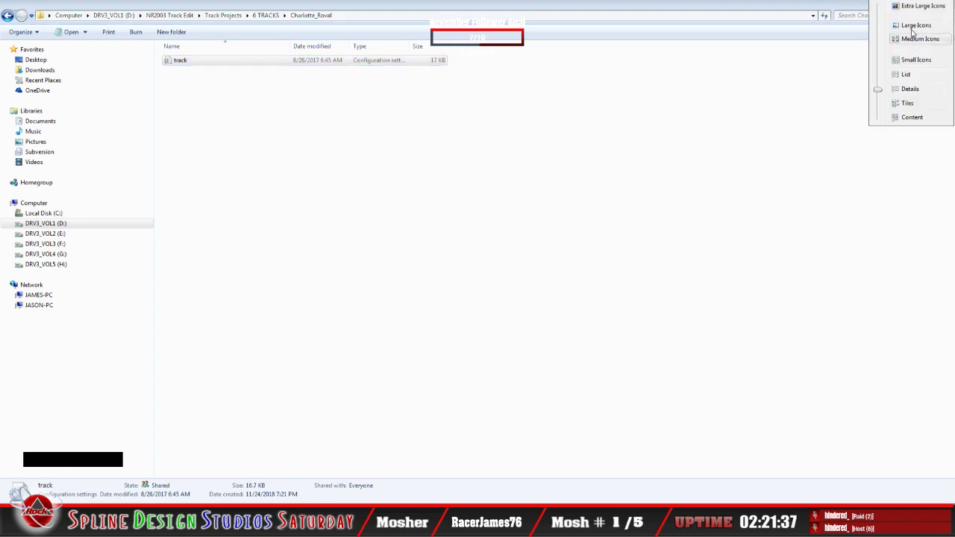
pyautogui.click(913, 38)
pyautogui.doubleClick(185, 71)
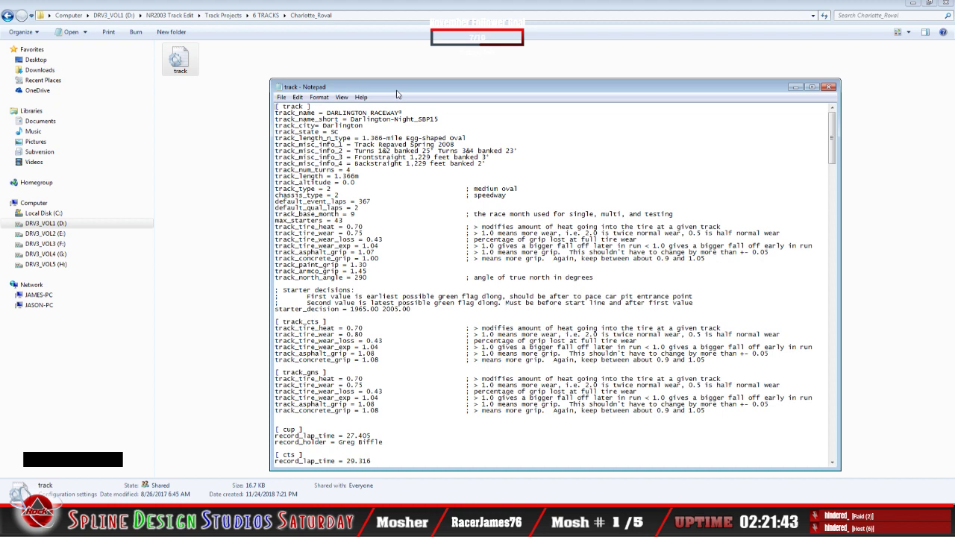
pyautogui.moveTo(395, 88); pyautogui.dragTo(315, 72)
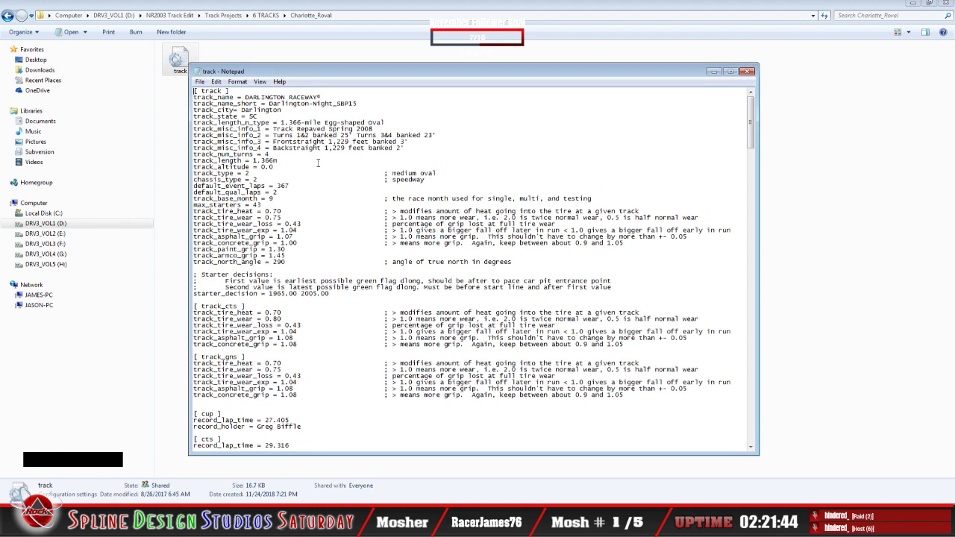
# Replace the Darlington text in the track_name entry so that it reads Charlotte Roval®
pyautogui.click(245, 98)
pyautogui.press('Delete')
pyautogui.press('Delete')
pyautogui.press('Delete')
pyautogui.press('Delete')
pyautogui.press('Delete')
pyautogui.press('Delete')
pyautogui.press('Delete')
pyautogui.press('Delete')
pyautogui.press('Delete')
pyautogui.press('Delete')
pyautogui.press('Delete')
pyautogui.press('Delete')
pyautogui.press('Delete')
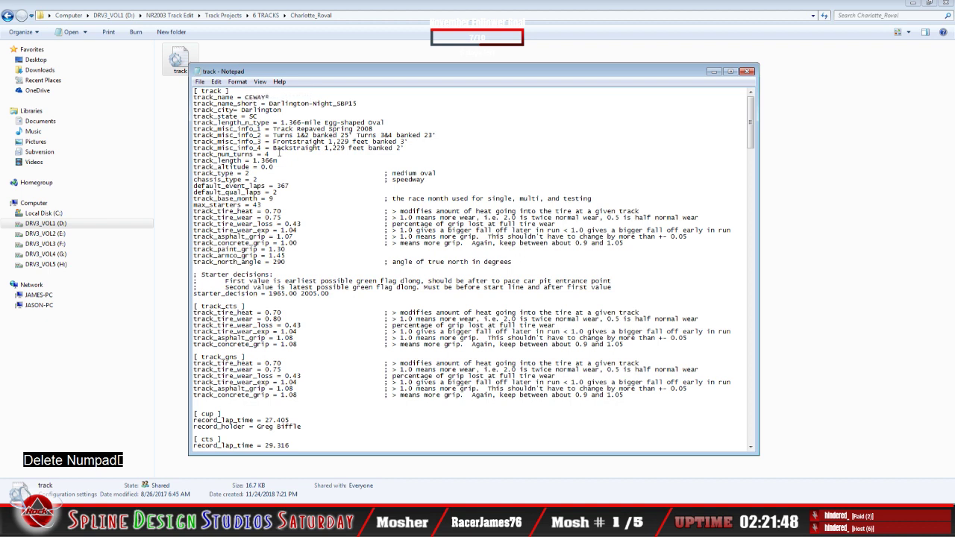
pyautogui.press('Delete')
pyautogui.press('Delete')
pyautogui.press('Delete')
pyautogui.press('Delete')
pyautogui.write('C')
pyautogui.write('harl')
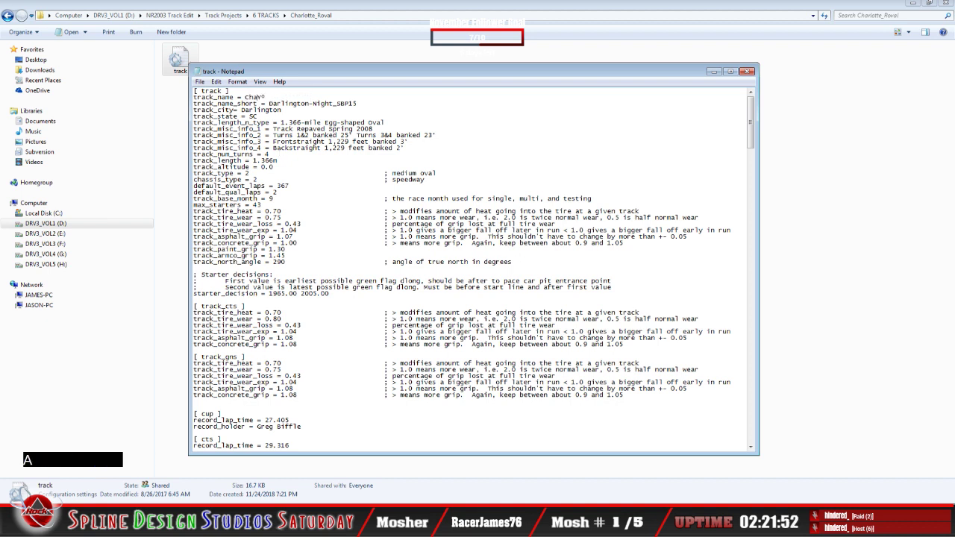
pyautogui.write('otte')
pyautogui.press('Left')
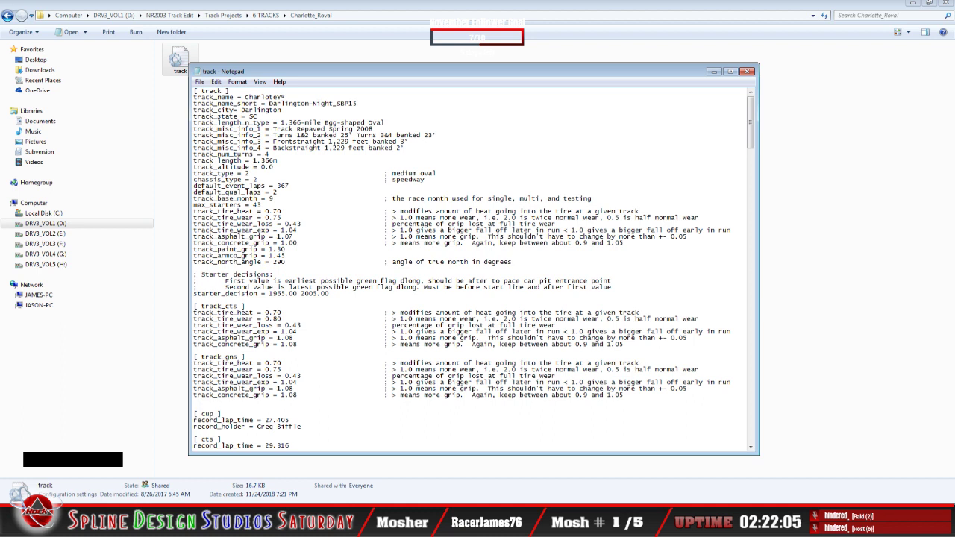
pyautogui.write('t')
pyautogui.press('Right')
pyautogui.click(285, 97)
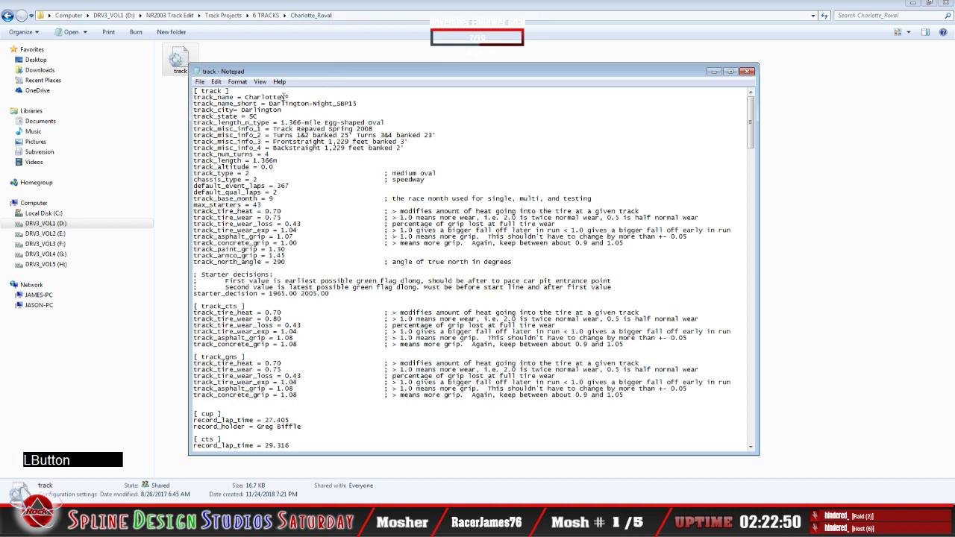
pyautogui.click(288, 98)
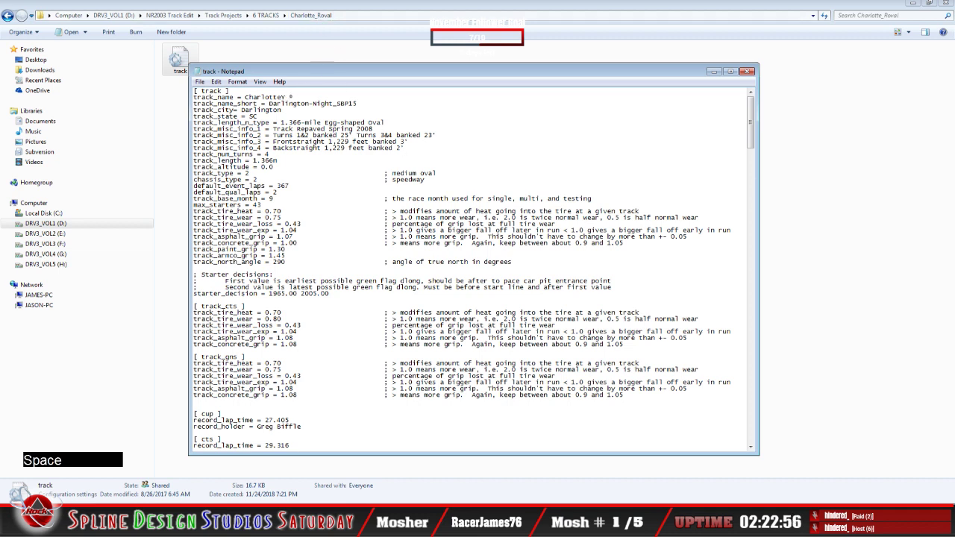
pyautogui.press('BackSpace')
pyautogui.press('BackSpace')
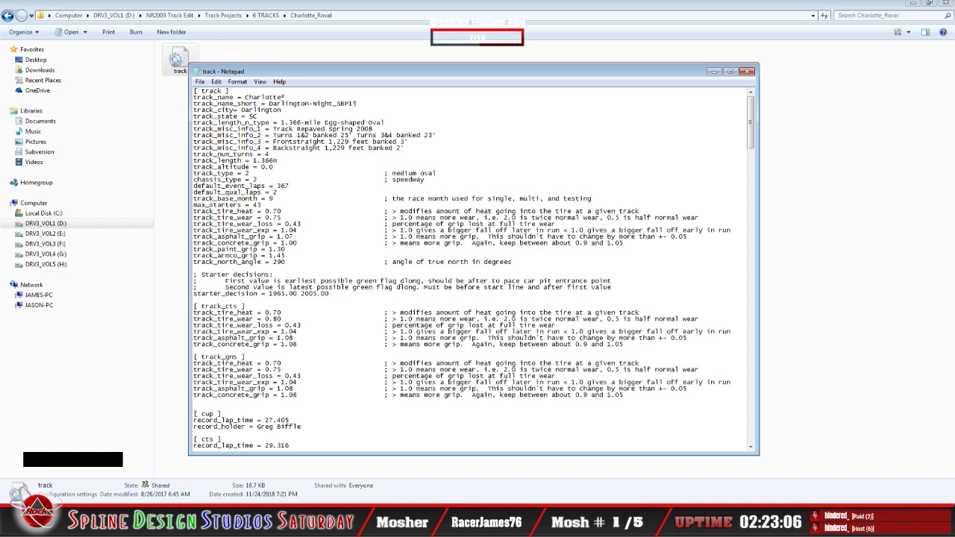
pyautogui.write('Roval')
# Replace the Darlington text in the track_name_short entry with Charlotte Roval
pyautogui.click(270, 105)
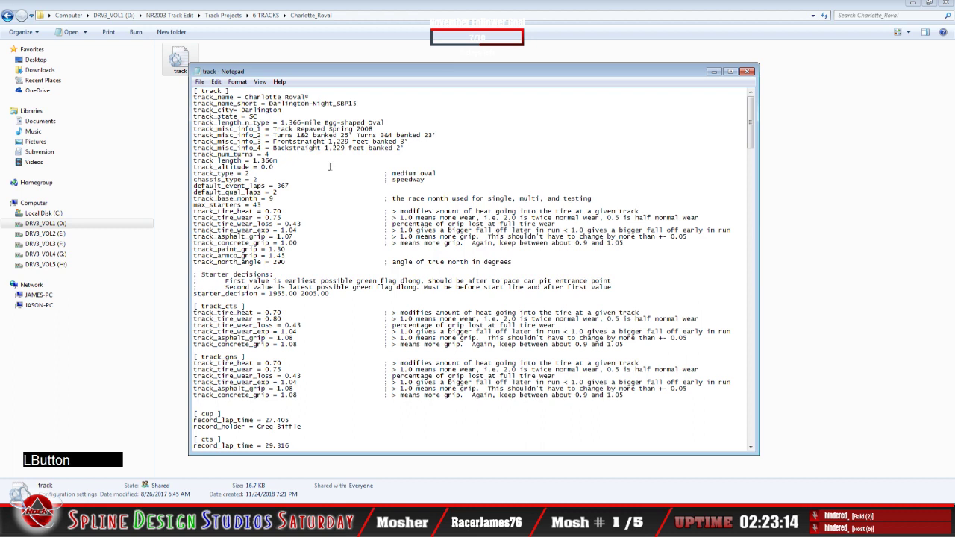
pyautogui.press('Delete')
pyautogui.press('Delete')
pyautogui.press('Delete')
pyautogui.press('Delete')
pyautogui.press('Delete')
pyautogui.press('Delete')
pyautogui.press('Delete')
pyautogui.press('Delete')
pyautogui.press('Delete')
pyautogui.press('Delete')
pyautogui.press('Delete')
pyautogui.press('Delete')
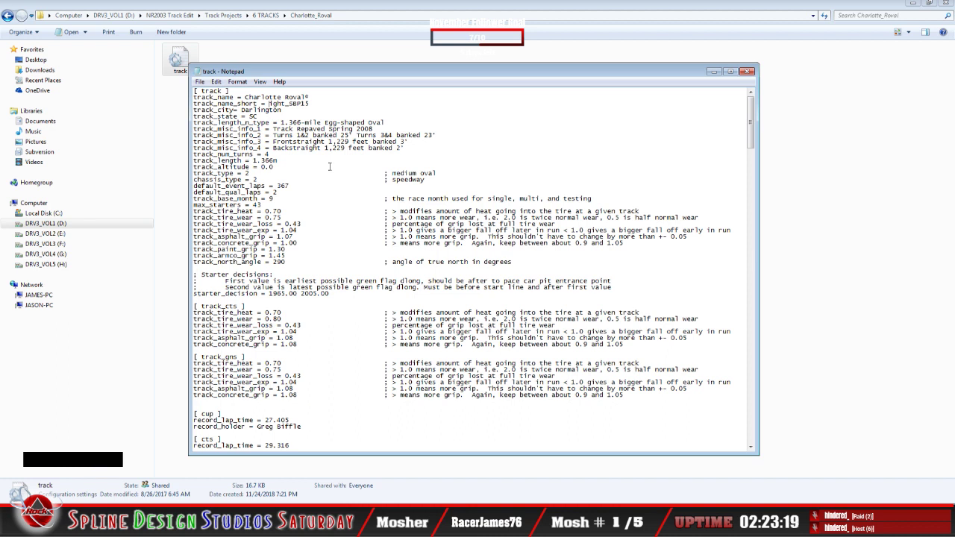
pyautogui.press('Delete')
pyautogui.press('Delete')
pyautogui.press('Delete')
pyautogui.press('Delete')
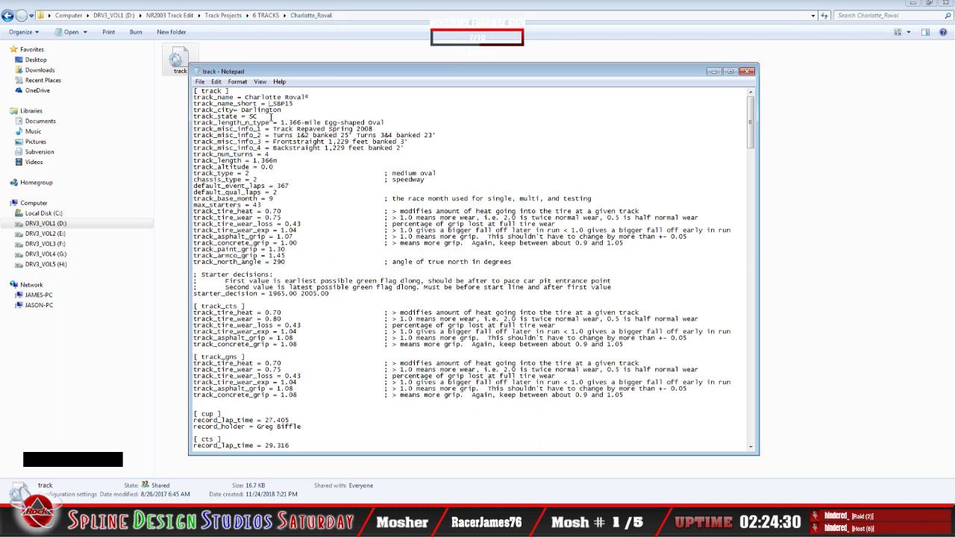
pyautogui.press('Delete')
pyautogui.press('Delete')
pyautogui.press('Delete')
pyautogui.press('Delete')
pyautogui.press('Delete')
pyautogui.write('Charlotte R')
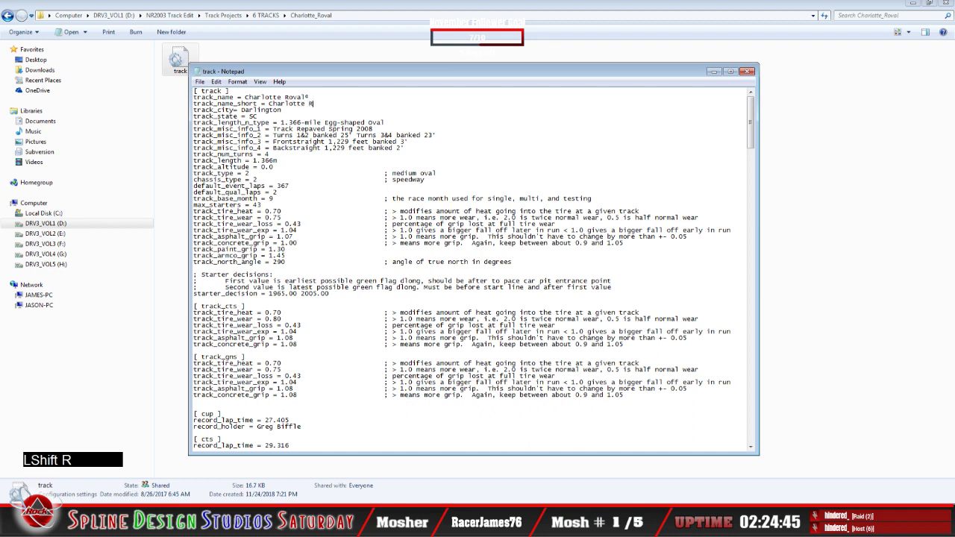
pyautogui.write('oval')
# Replace Darlington in the track_city entry with Charlotte
pyautogui.click(241, 110)
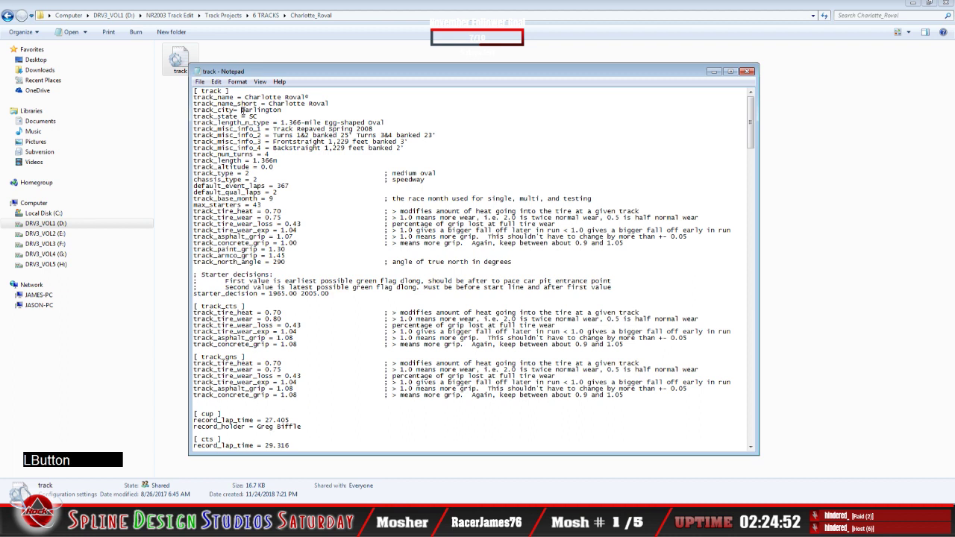
pyautogui.press('Delete')
pyautogui.press('Delete')
pyautogui.press('Delete')
pyautogui.press('Delete')
pyautogui.press('Delete')
pyautogui.press('Delete')
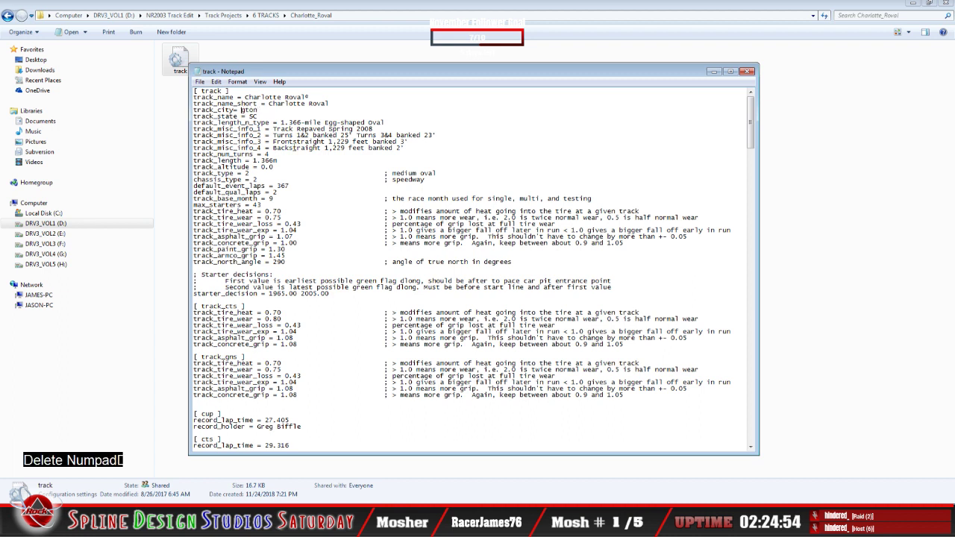
pyautogui.press('Delete')
pyautogui.press('Delete')
pyautogui.press('Delete')
pyautogui.press('Delete')
pyautogui.write('C')
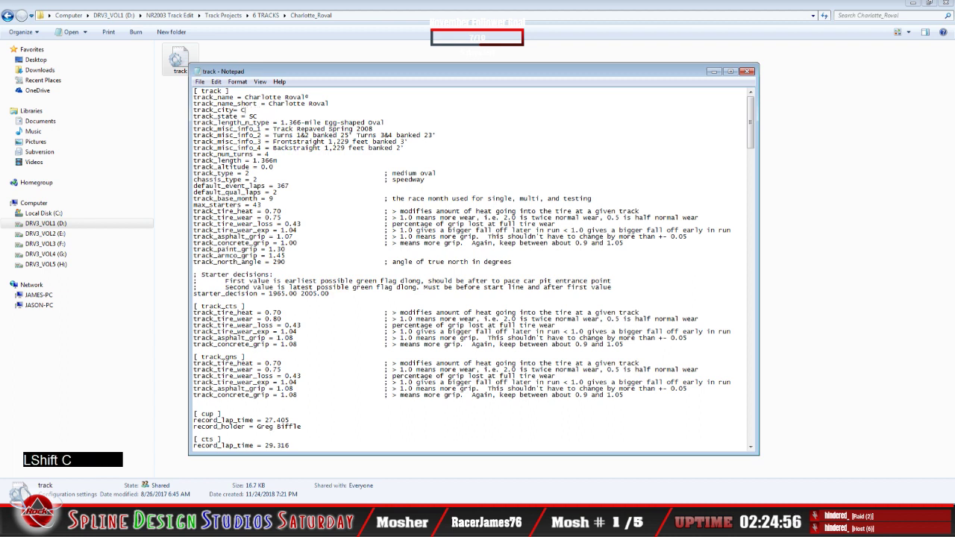
pyautogui.write('harlotte')
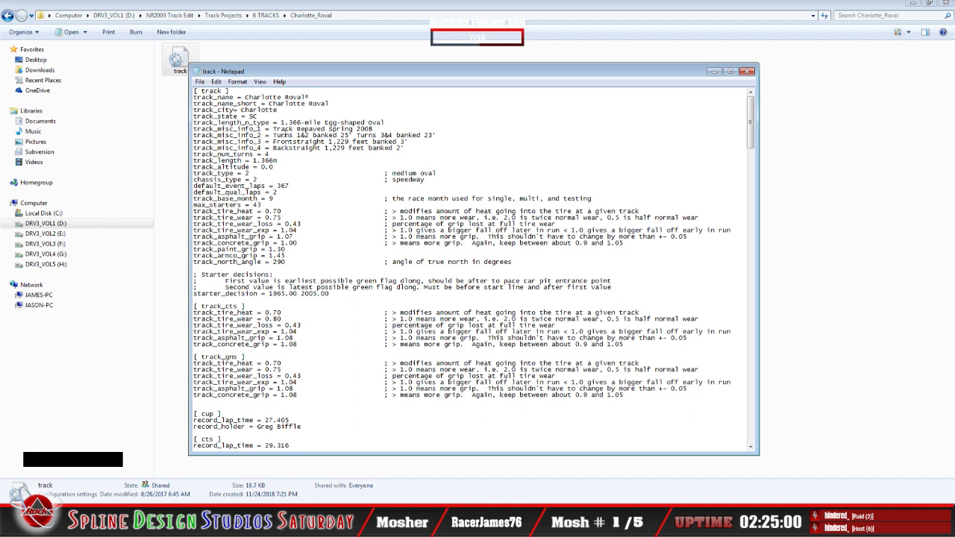
# Change the state abbreviation in the track_state entry to NC
pyautogui.click(272, 142)
pyautogui.press('Delete')
pyautogui.write('N')
# Close the track configuration file without saving the edits and delete it from the Charlotte_Roval folder
pyautogui.click(200, 81)
pyautogui.click(224, 165)
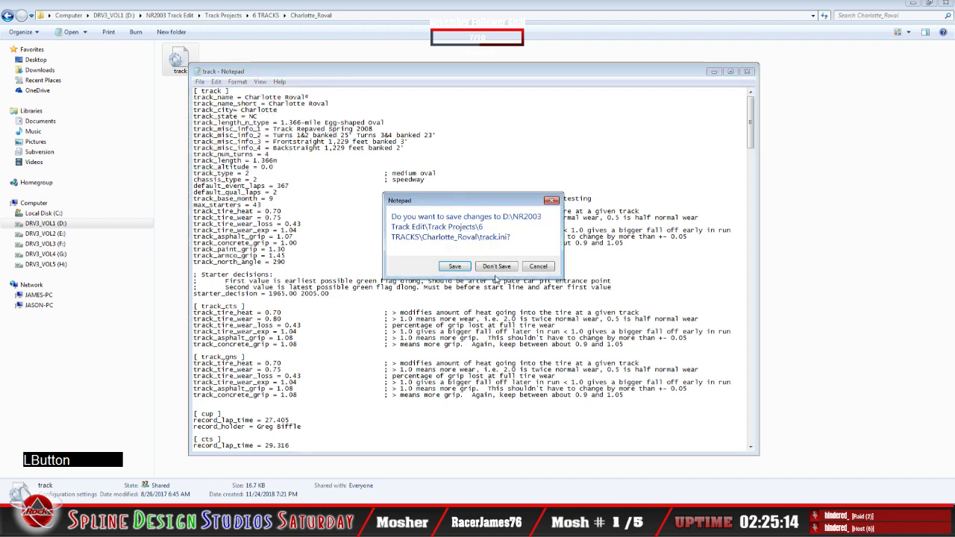
pyautogui.click(496, 266)
pyautogui.rightClick(186, 66)
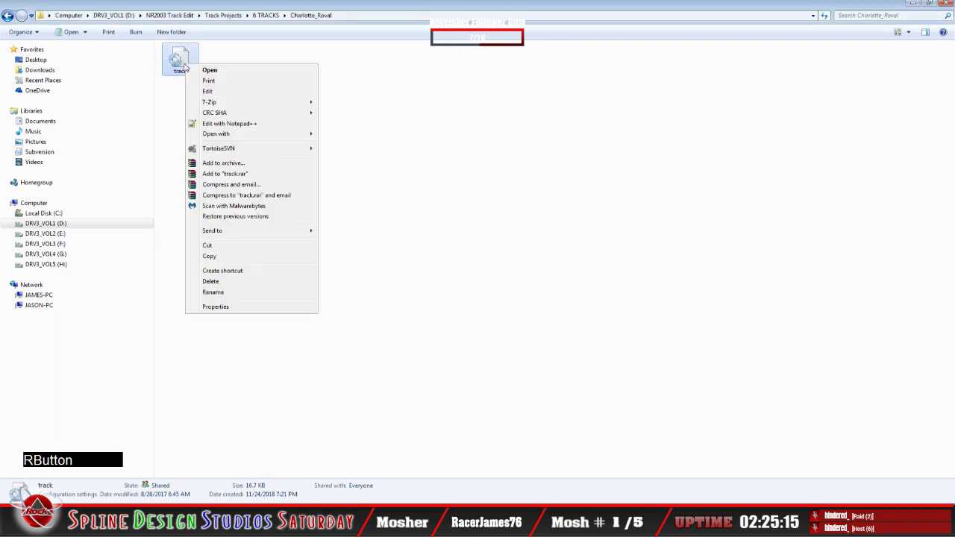
pyautogui.click(240, 282)
pyautogui.click(517, 296)
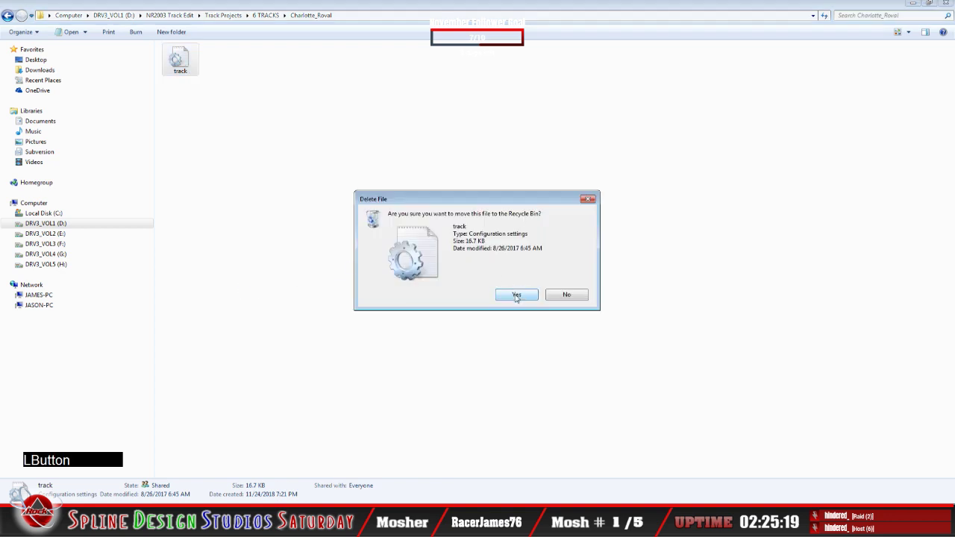
# Open Local Disk (C:) in a separate Explorer window and reposition that window
pyautogui.rightClick(58, 214)
pyautogui.click(113, 258)
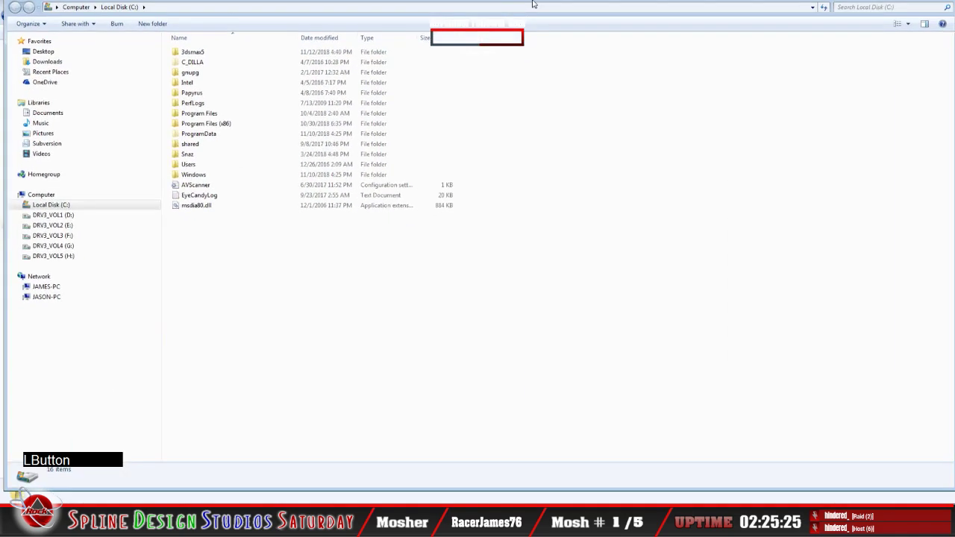
pyautogui.moveTo(286, 1); pyautogui.dragTo(278, 0)
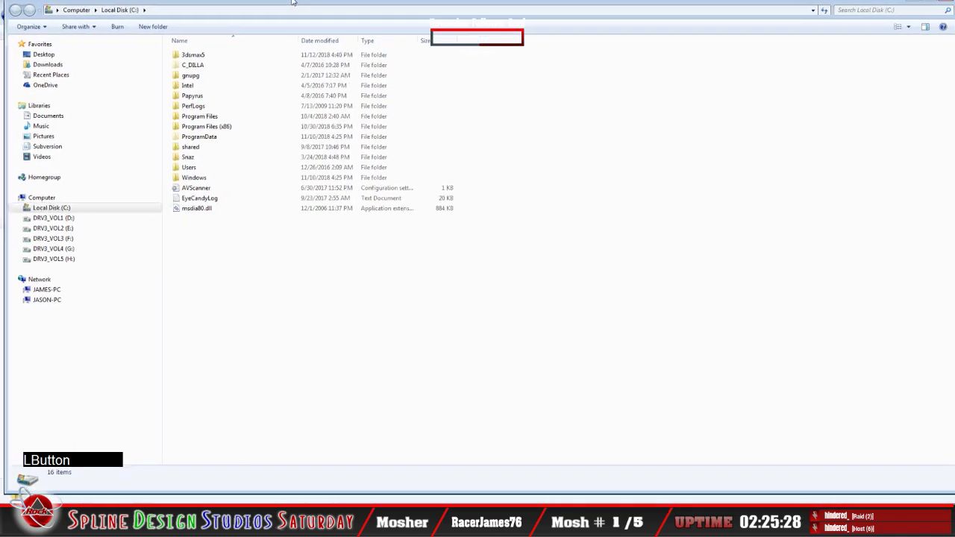
# Copy the track configuration file from the Charlotte_Night_SRA folder in NASCAR Racing 2003 Season's tracks on drive C
pyautogui.doubleClick(191, 103)
pyautogui.doubleClick(193, 94)
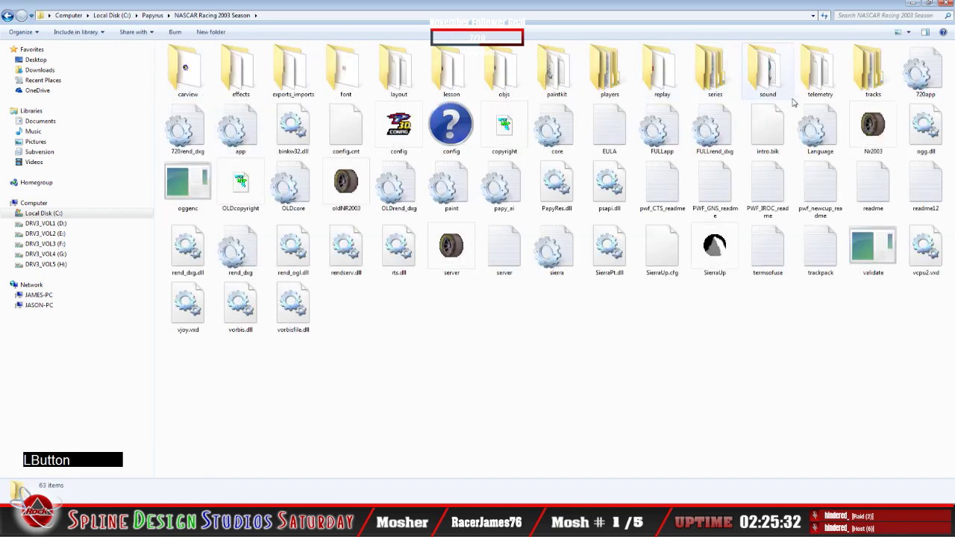
pyautogui.doubleClick(871, 73)
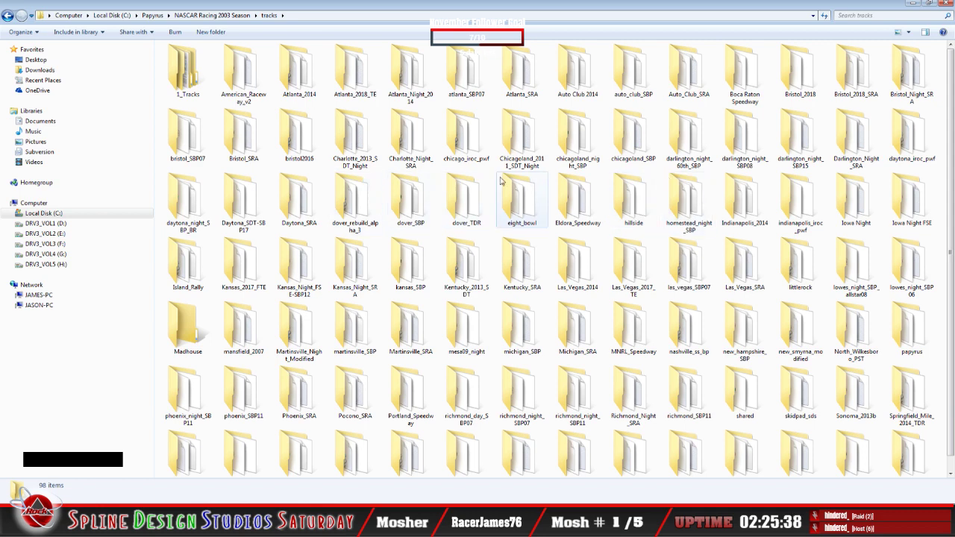
pyautogui.doubleClick(412, 142)
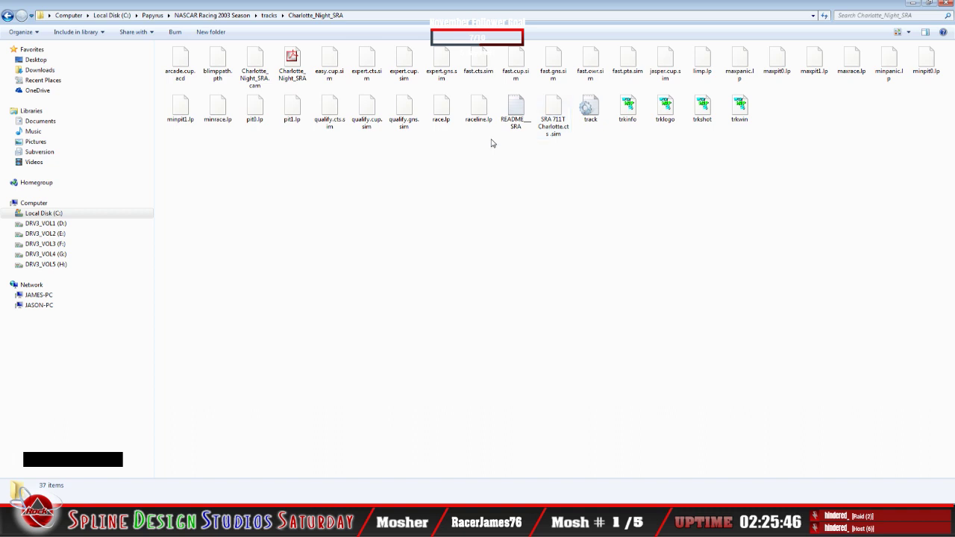
pyautogui.rightClick(587, 108)
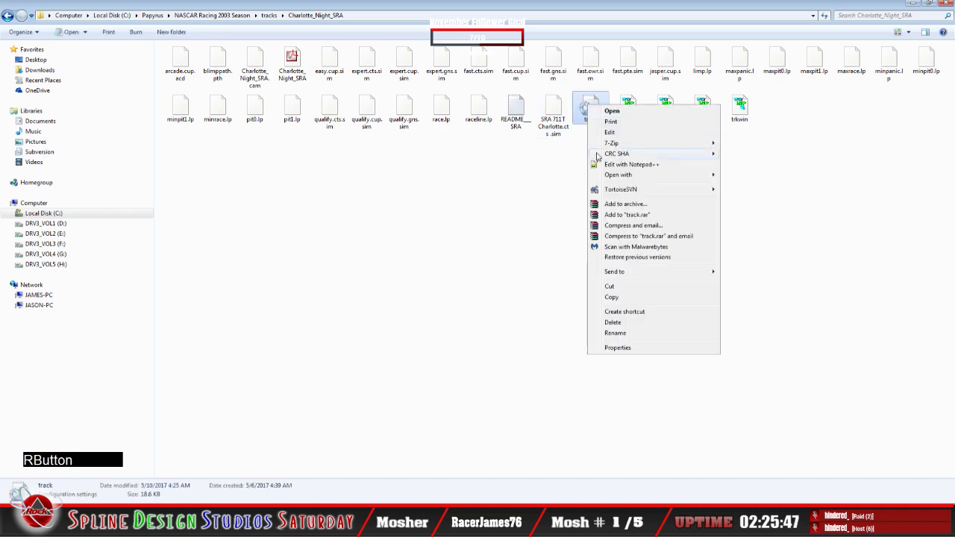
pyautogui.click(638, 291)
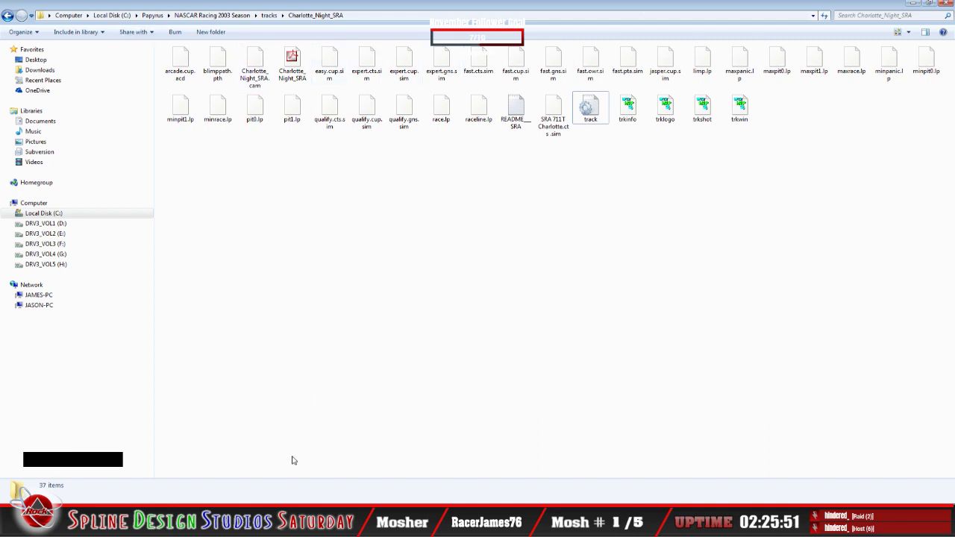
# Paste the copied track file into the empty Charlotte_Roval project folder on drive D
pyautogui.click(45, 490)
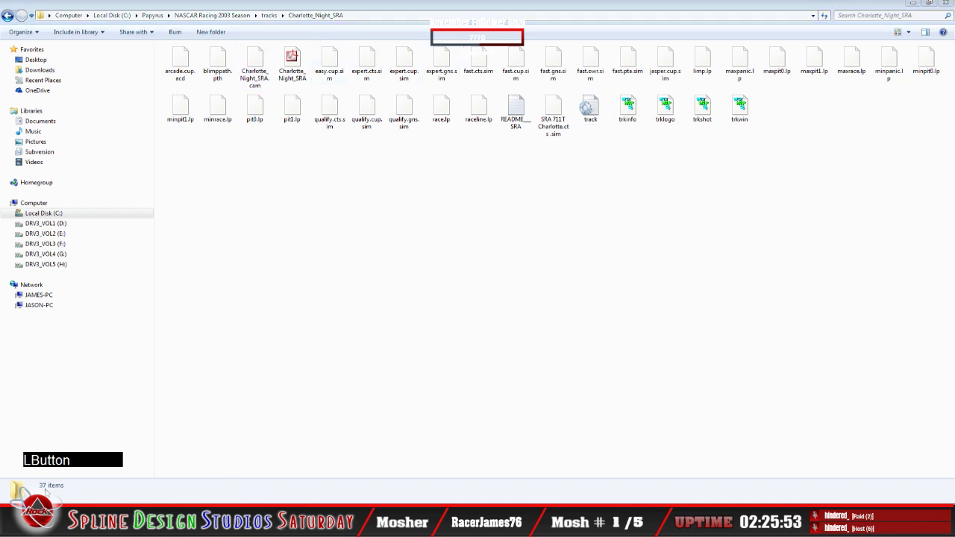
pyautogui.click(46, 480)
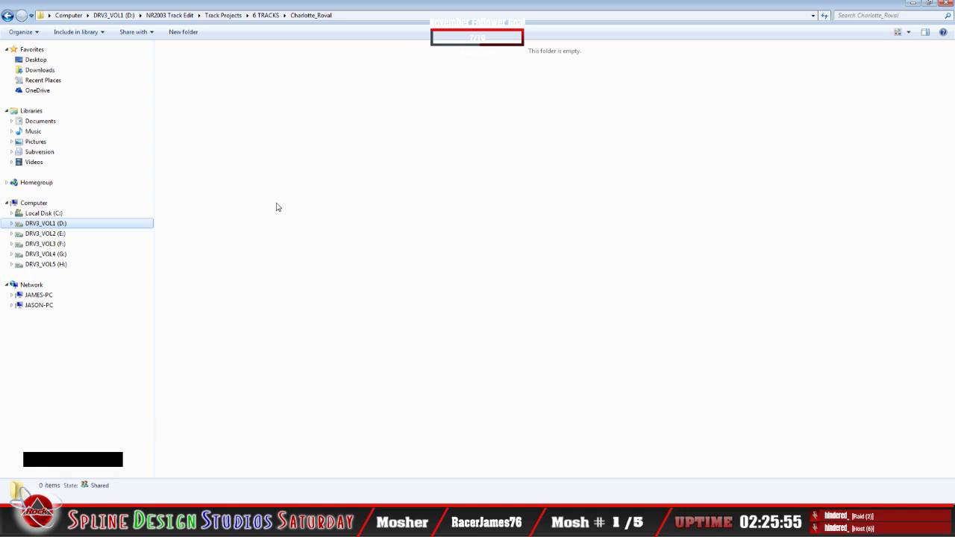
pyautogui.rightClick(264, 181)
pyautogui.click(288, 248)
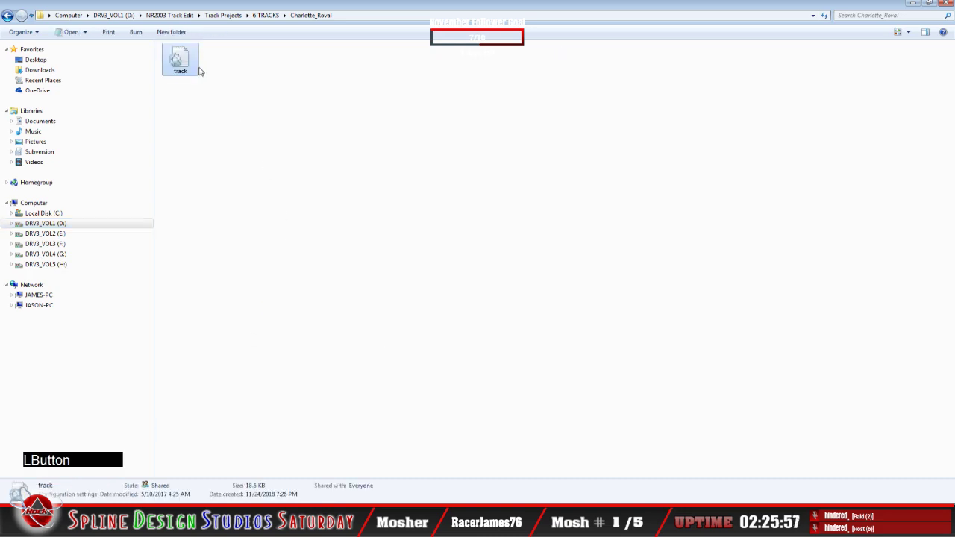
# Open the pasted track file and change track_name to "CHARLOTTE MOTOR SPEEDWAY ROVAL"
pyautogui.doubleClick(176, 60)
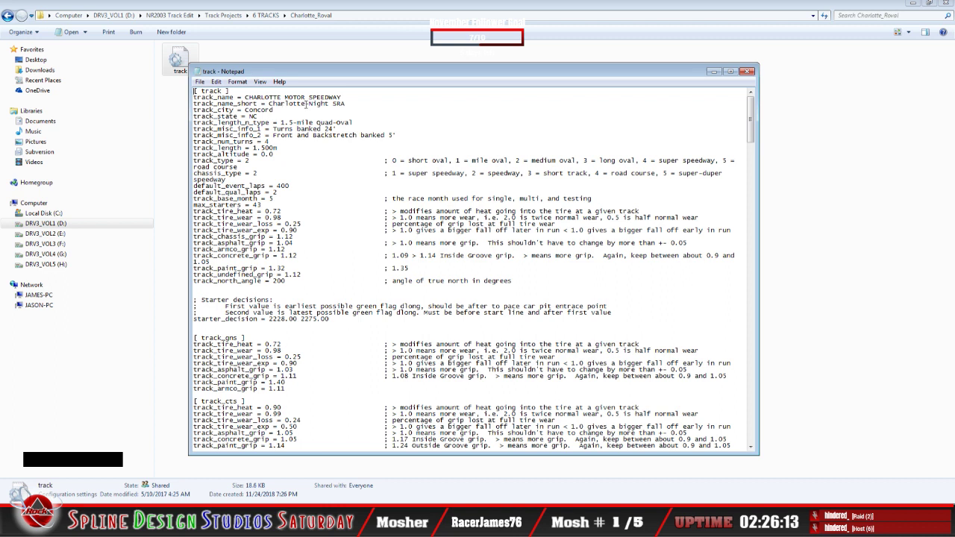
pyautogui.click(362, 98)
pyautogui.write('Ro')
pyautogui.write('al')
pyautogui.press('BackSpace')
pyautogui.press('BackSpace')
pyautogui.press('BackSpace')
pyautogui.press('BackSpace')
pyautogui.write('OVA')
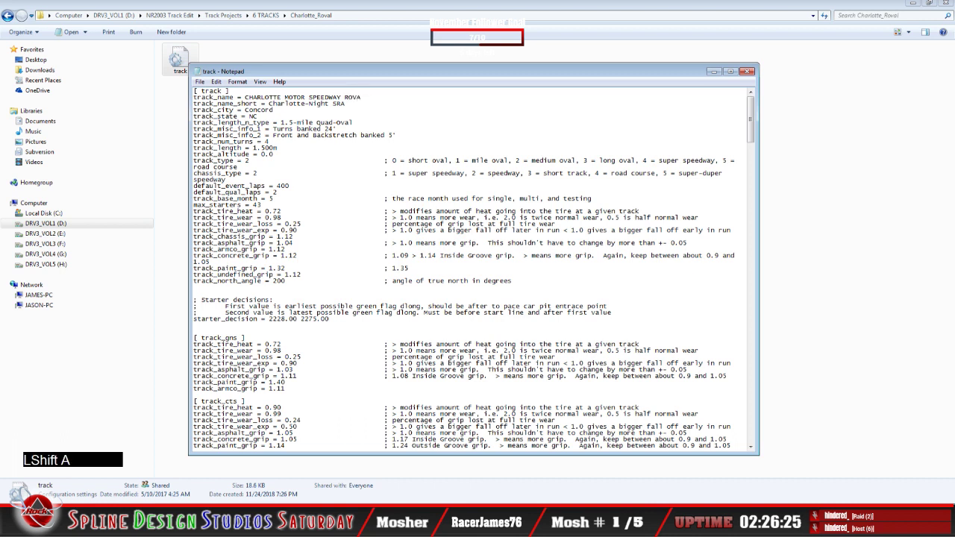
pyautogui.write('L')
# Change the track_name_short value to "Charlotte Roval"
pyautogui.click(272, 103)
pyautogui.click(308, 106)
pyautogui.press('Delete')
pyautogui.press('Delete')
pyautogui.press('Delete')
pyautogui.press('Delete')
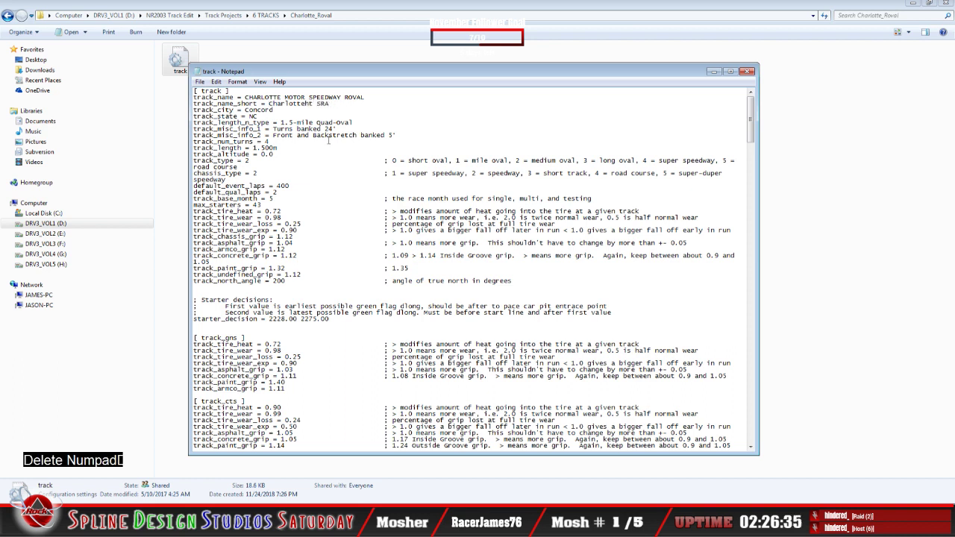
pyautogui.press('Delete')
pyautogui.press('Delete')
pyautogui.press('Delete')
pyautogui.press('Delete')
pyautogui.press('Delete')
pyautogui.press('Delete')
pyautogui.write('Rov')
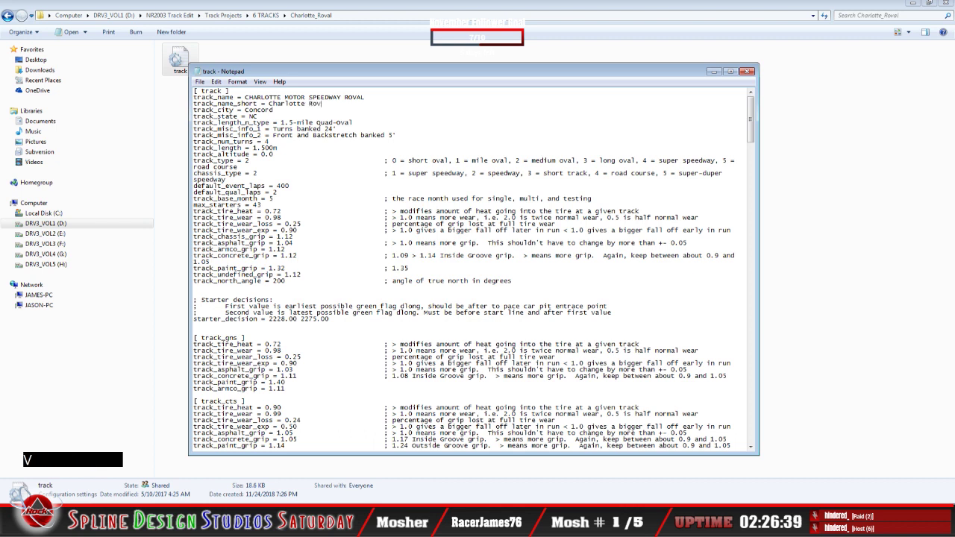
pyautogui.write('al')
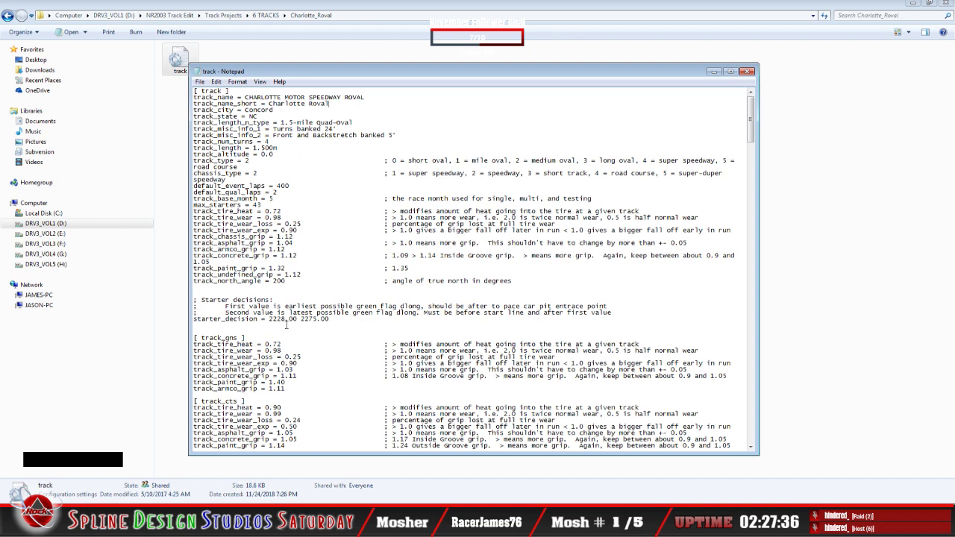
# Examine the track file's grip, checkpoint, weather, AI, pit entrance and pit lane sections through to the regular pit stall entries
pyautogui.scroll(-5, 295, 322)
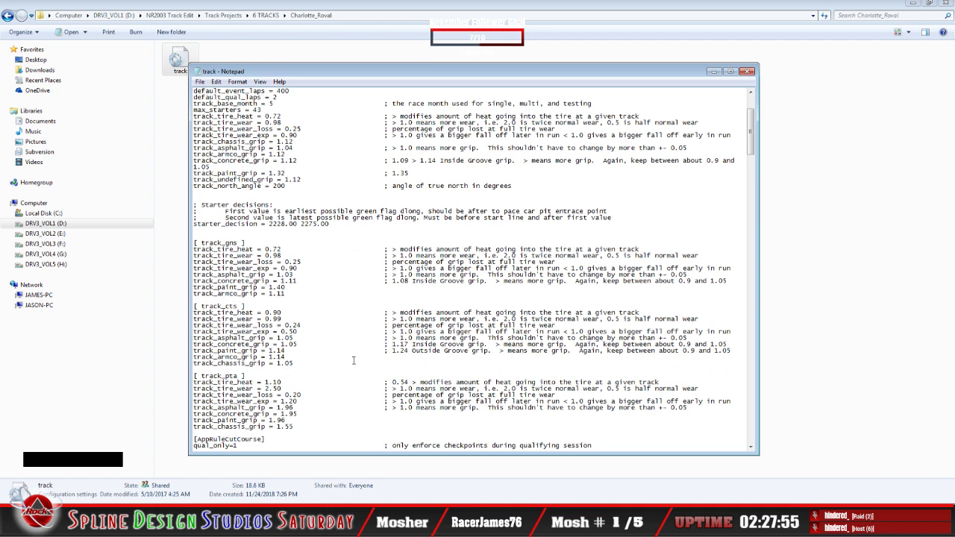
pyautogui.scroll(-12, 354, 361)
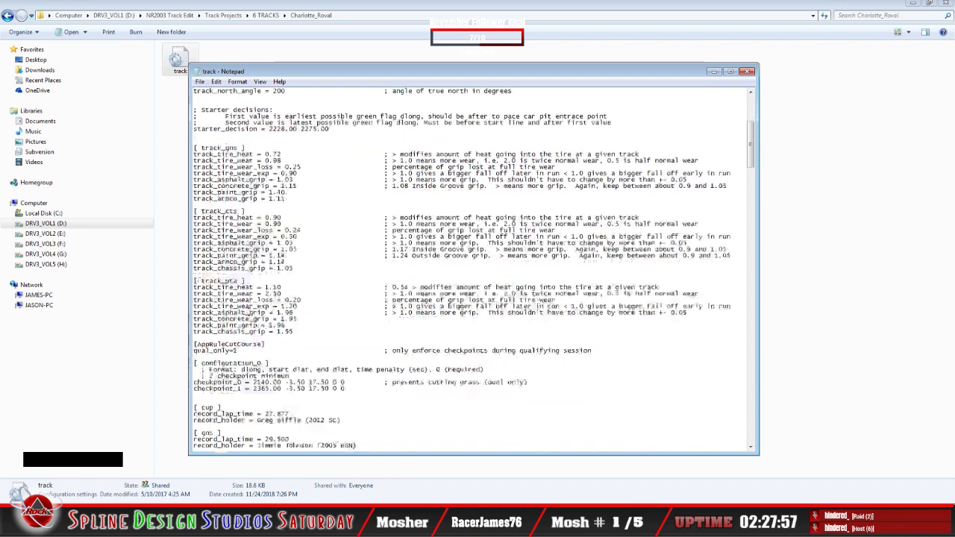
pyautogui.scroll(-4, 263, 304)
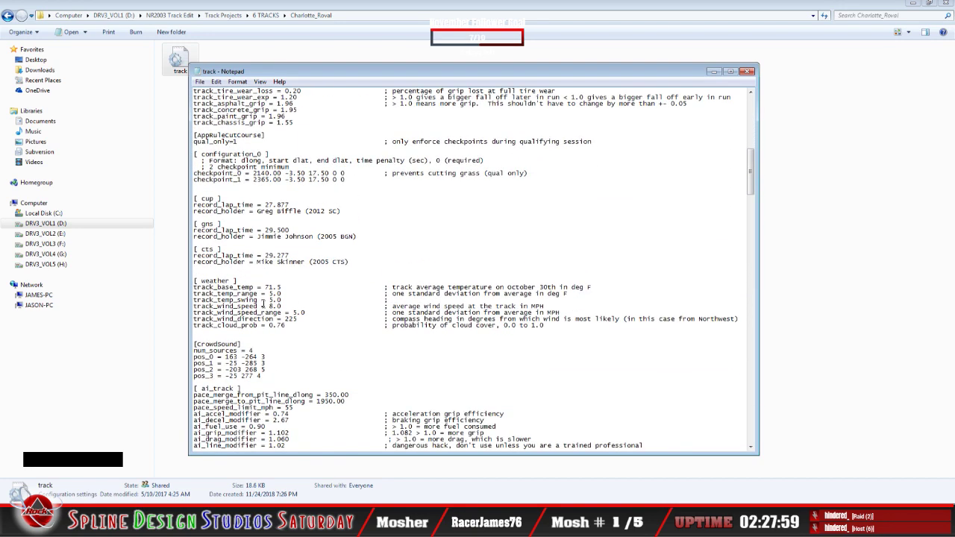
pyautogui.scroll(20, 262, 304)
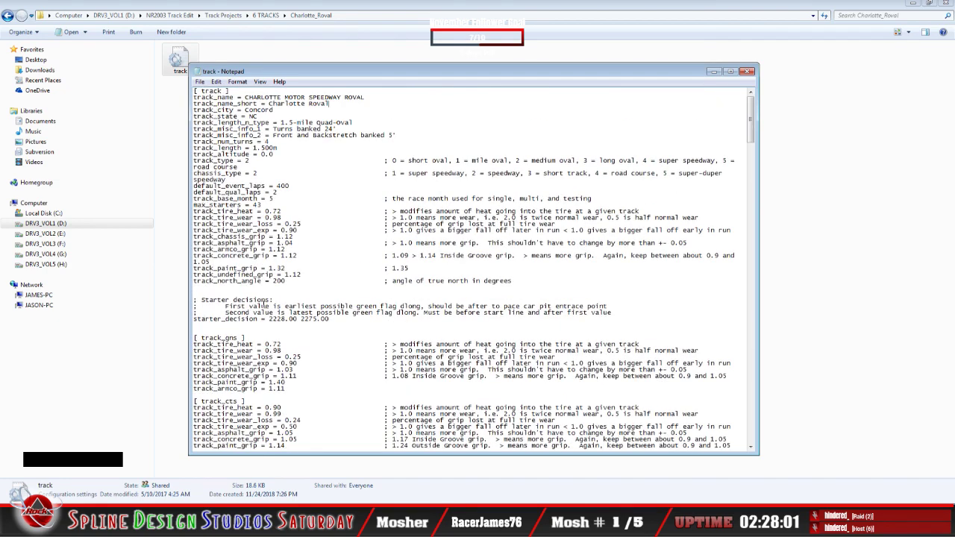
pyautogui.scroll(-14, 326, 269)
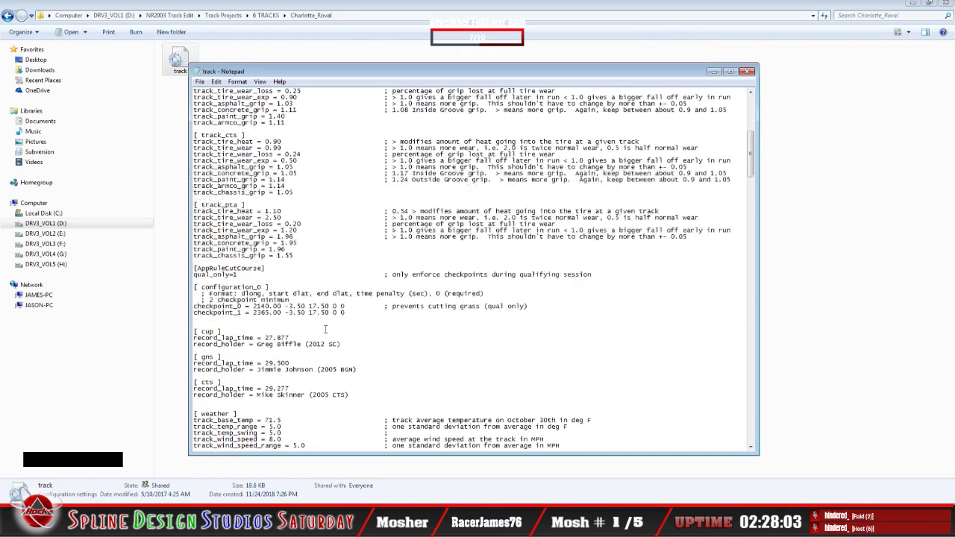
pyautogui.scroll(-15, 325, 329)
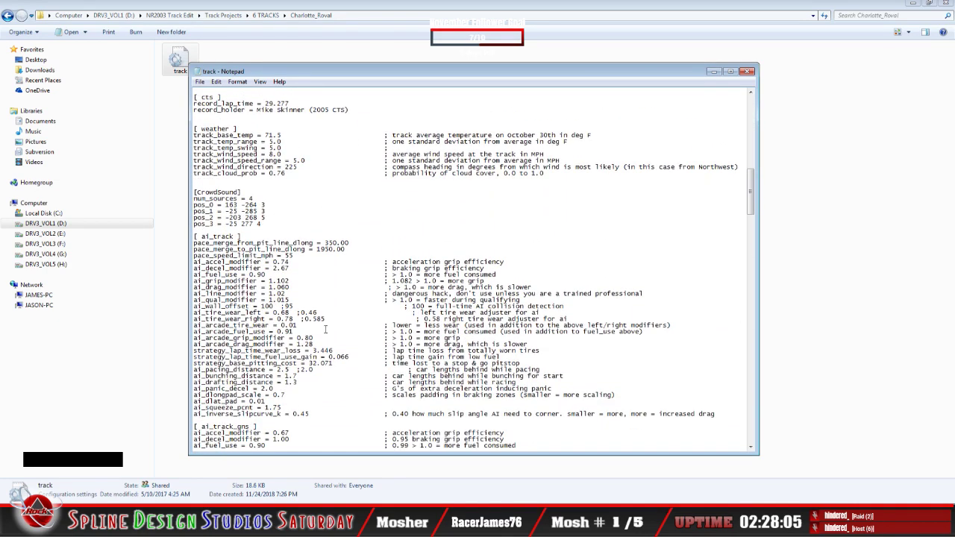
pyautogui.scroll(-3, 325, 329)
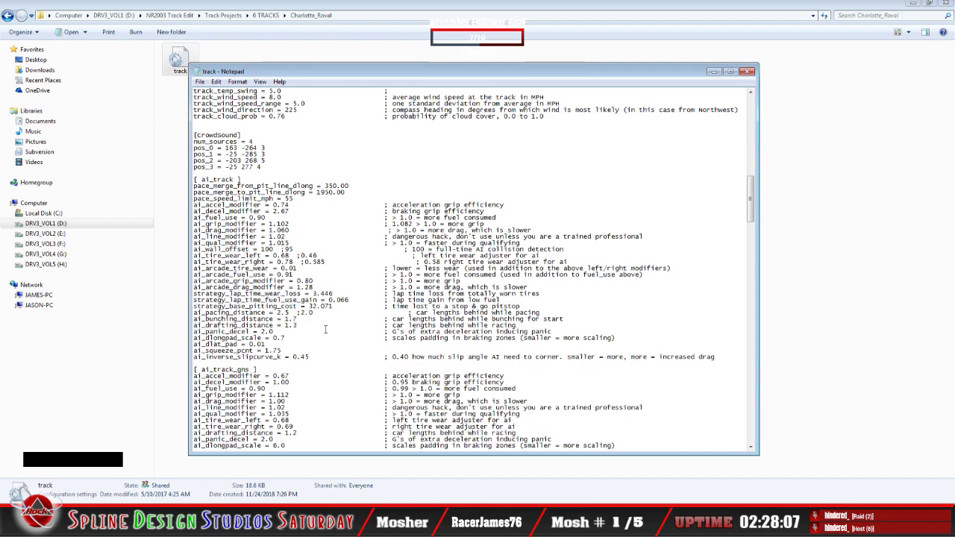
pyautogui.scroll(-10, 325, 329)
pyautogui.scroll(-8, 325, 329)
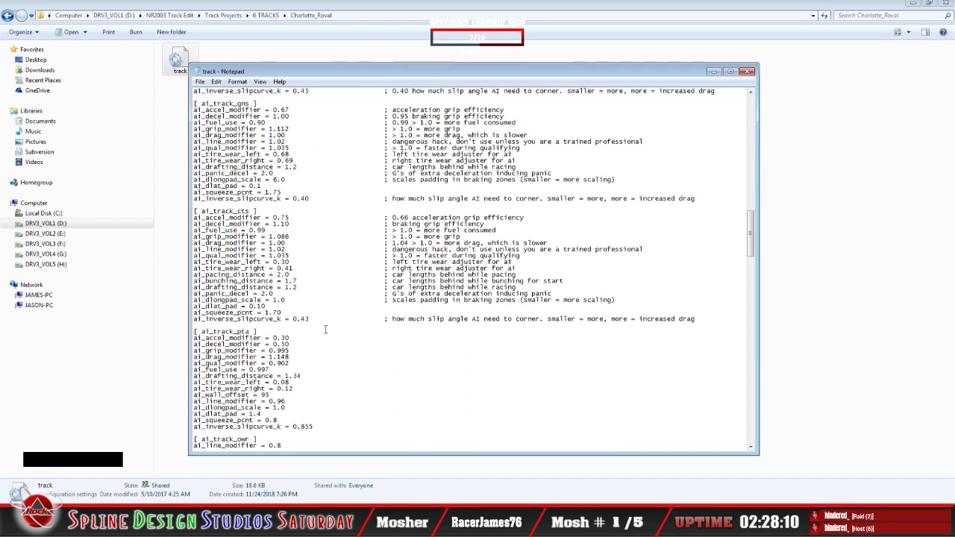
pyautogui.scroll(-5, 325, 329)
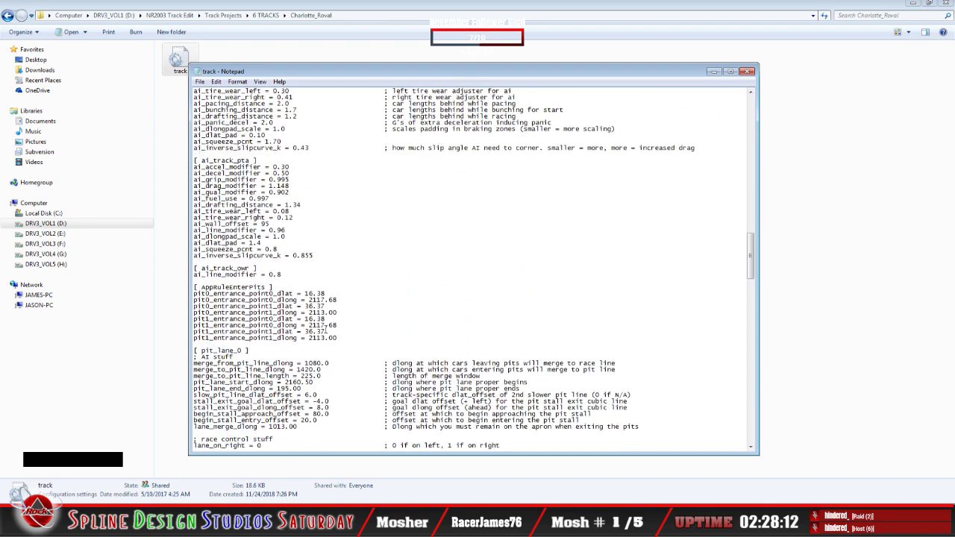
pyautogui.scroll(-9, 326, 331)
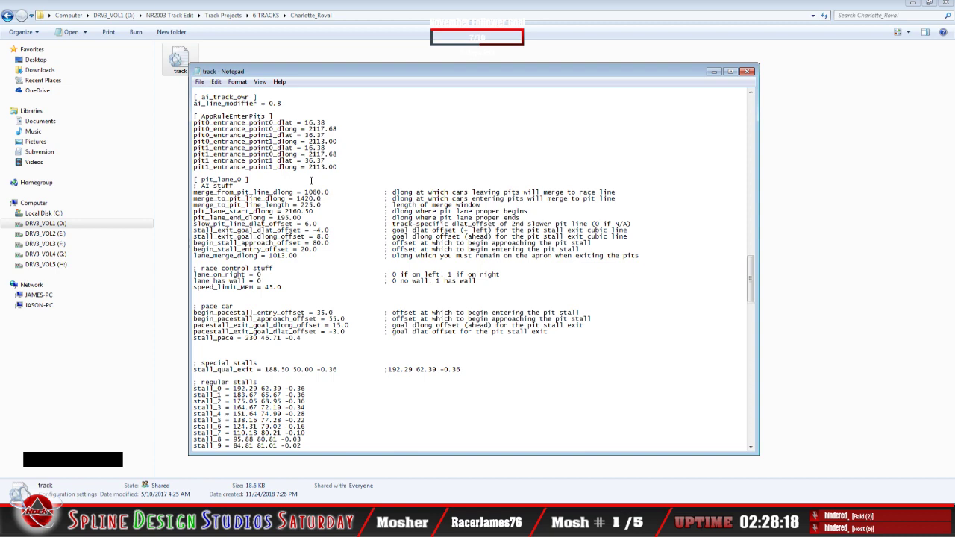
pyautogui.scroll(-2, 311, 180)
pyautogui.scroll(-3, 312, 180)
pyautogui.scroll(6, 307, 156)
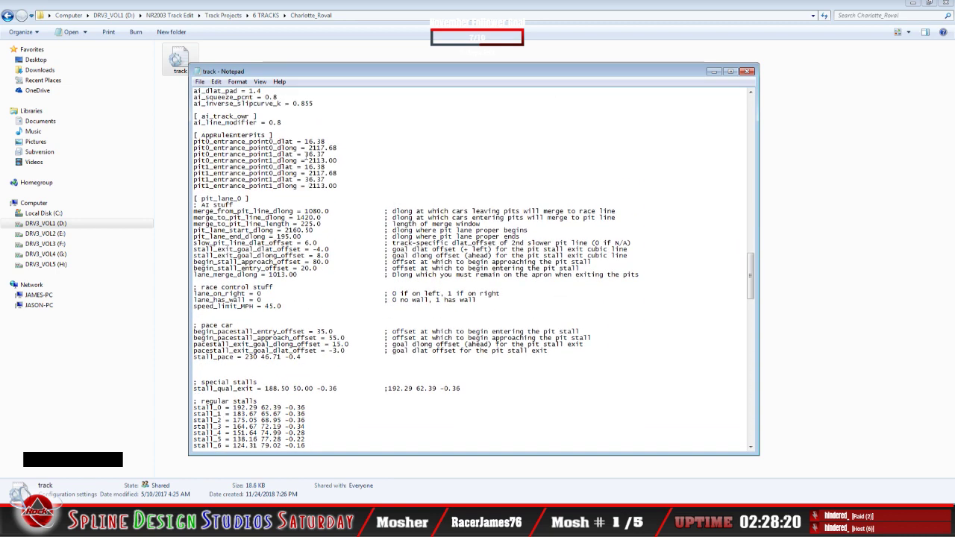
pyautogui.scroll(-9, 330, 196)
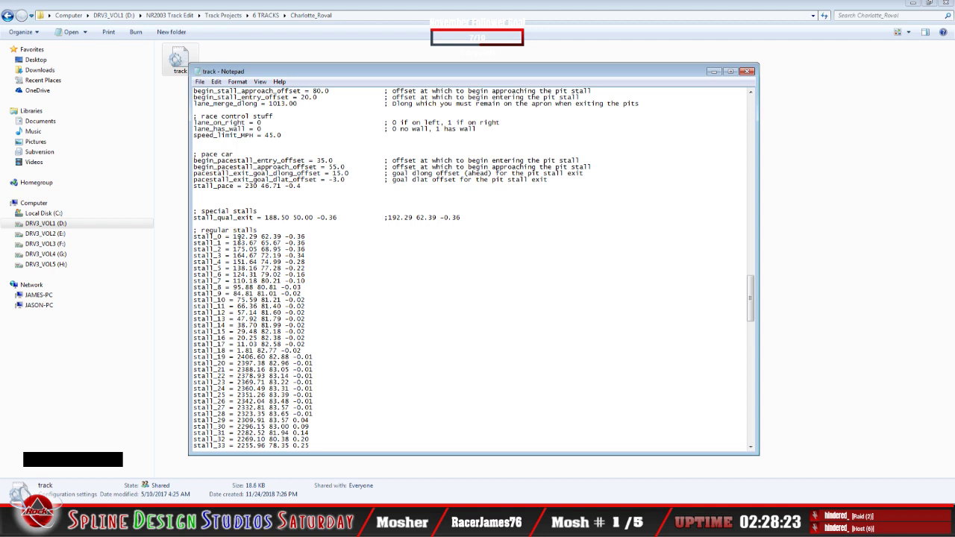
pyautogui.scroll(-2, 232, 244)
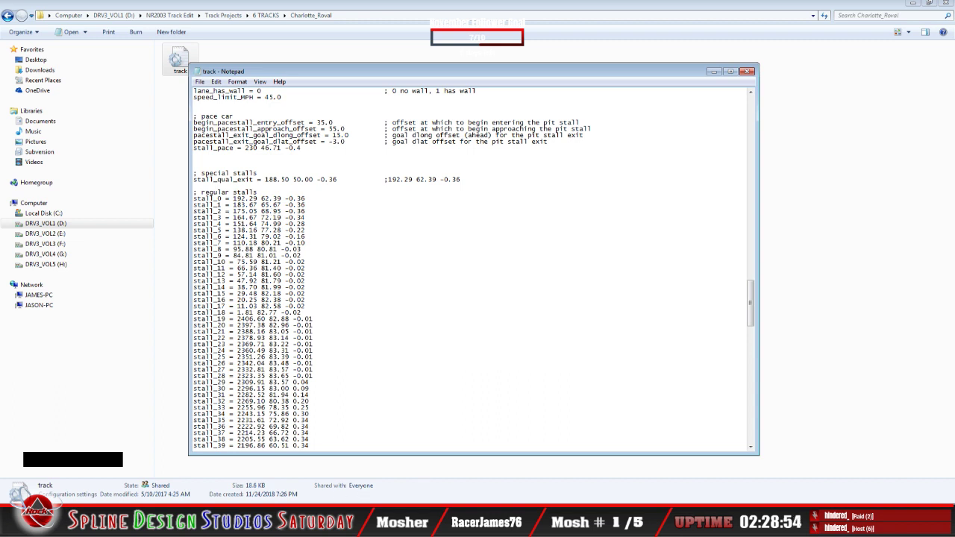
# Switch to the Charlotte_Roval track in Sandbox and turn off Draw World Underneath at the end of the pit lane
pyautogui.click(364, 494)
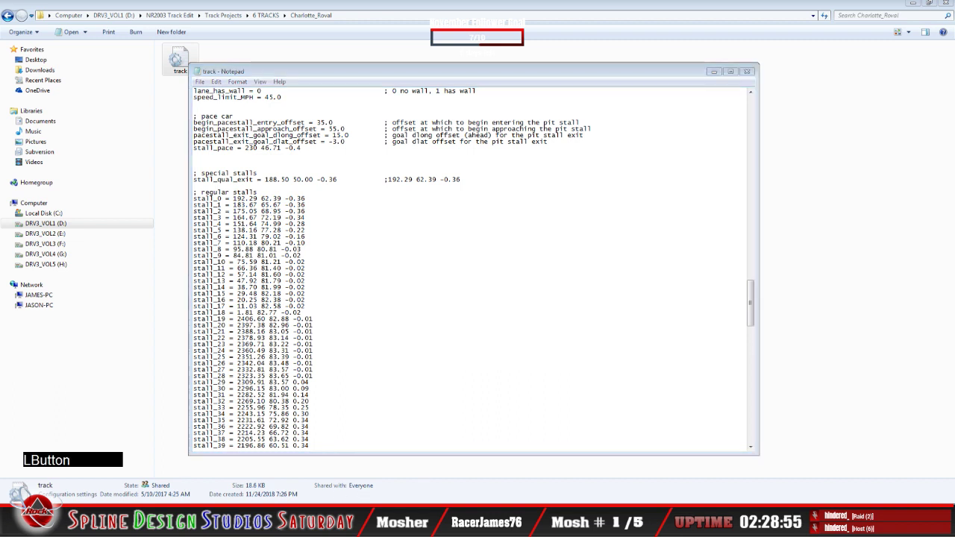
pyautogui.click(325, 464)
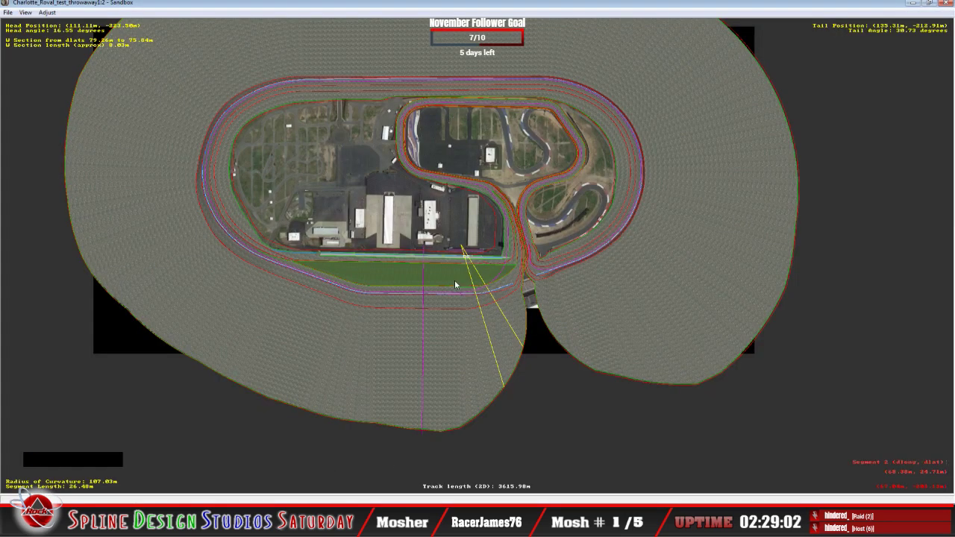
pyautogui.press('z')
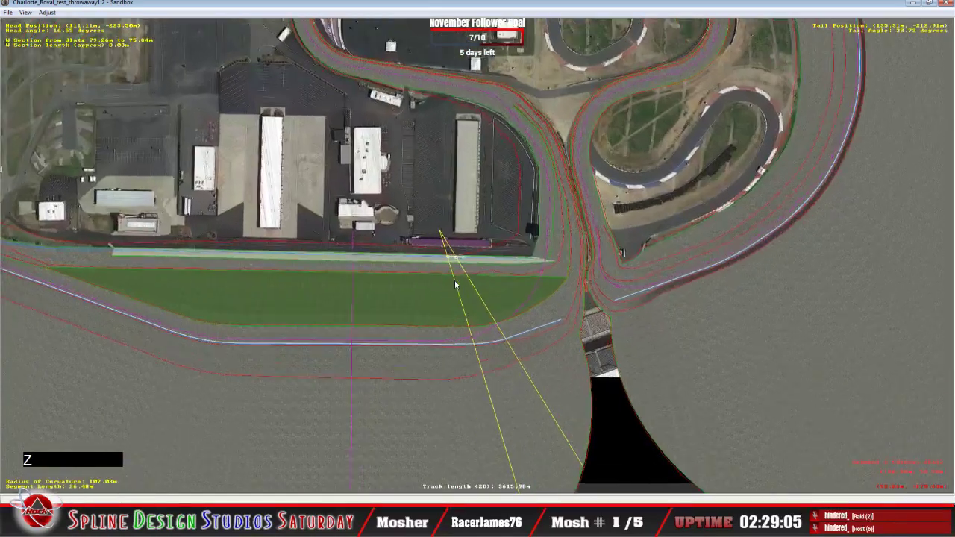
pyautogui.press('z')
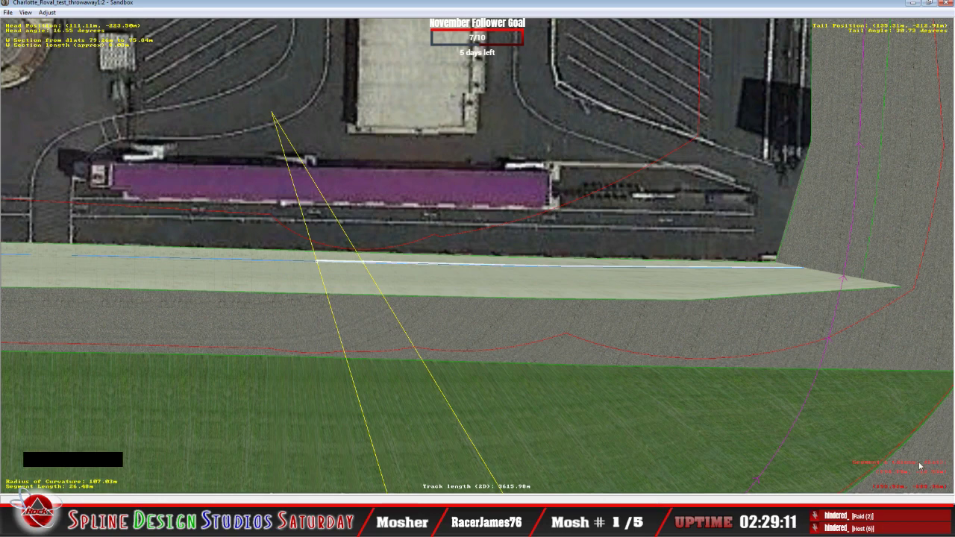
pyautogui.press('c')
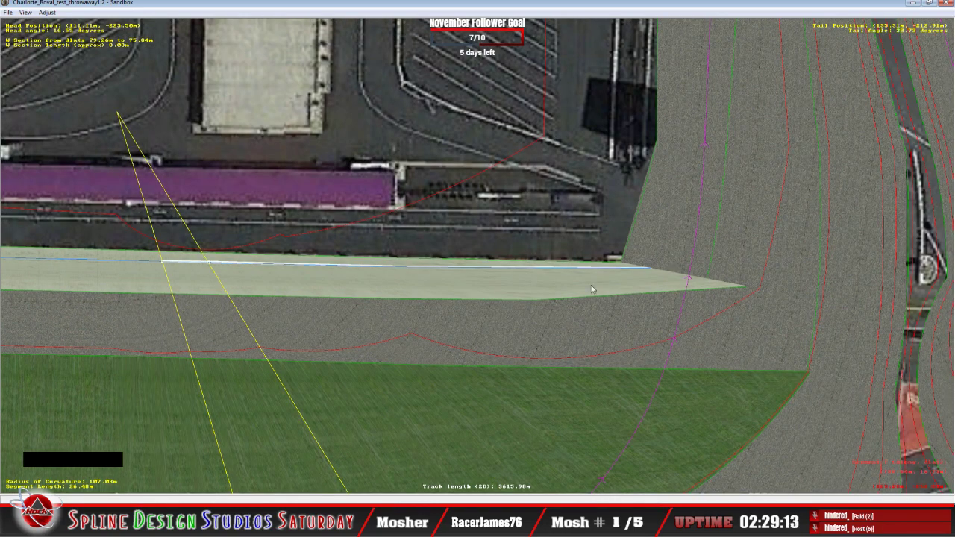
pyautogui.press('z')
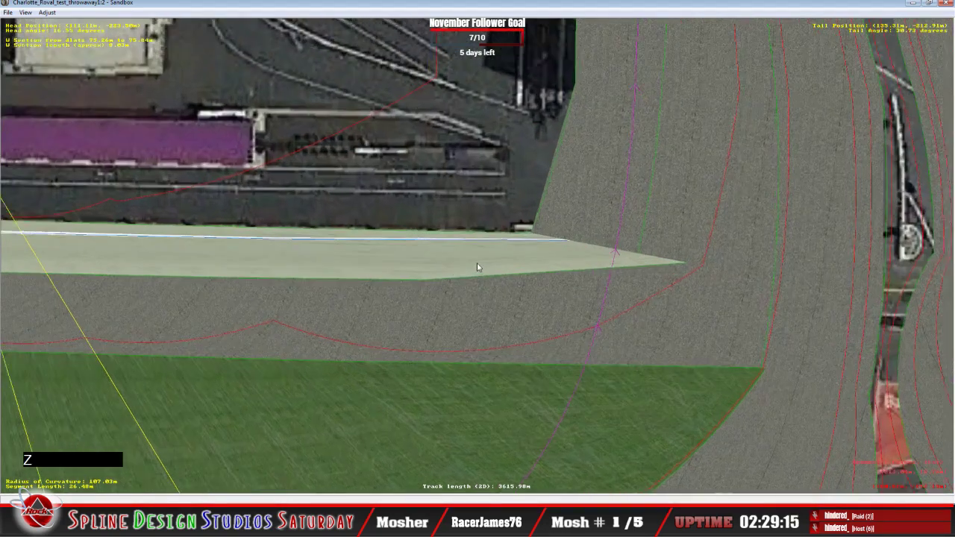
pyautogui.press('z')
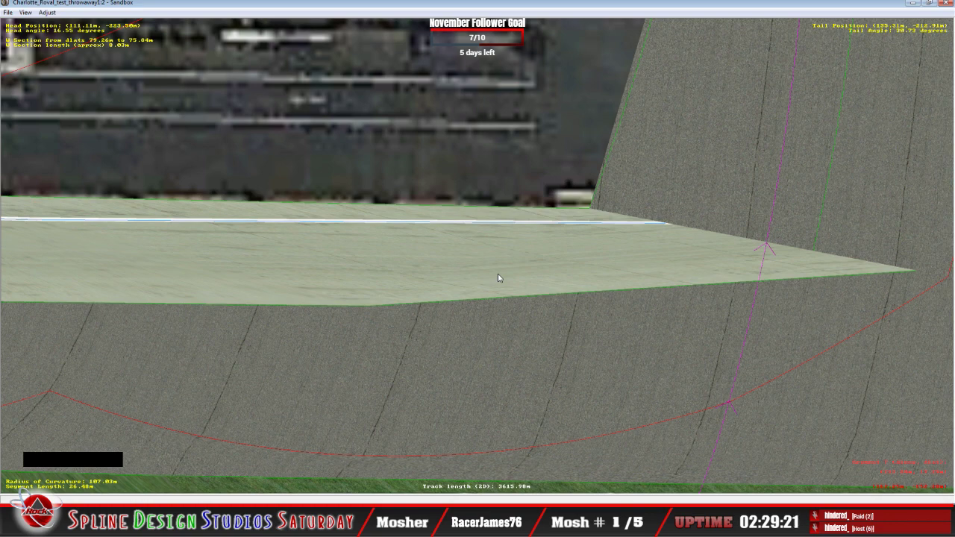
pyautogui.click(25, 13)
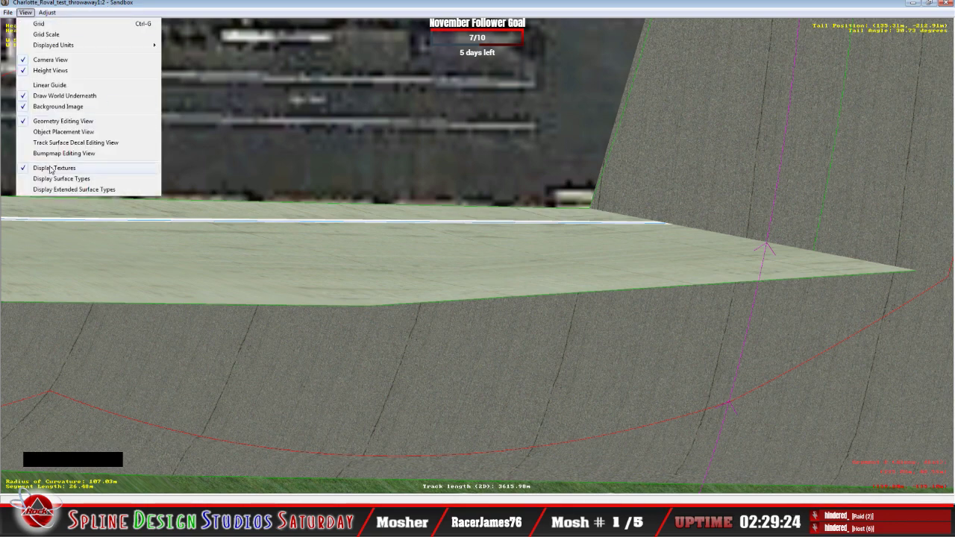
pyautogui.click(57, 97)
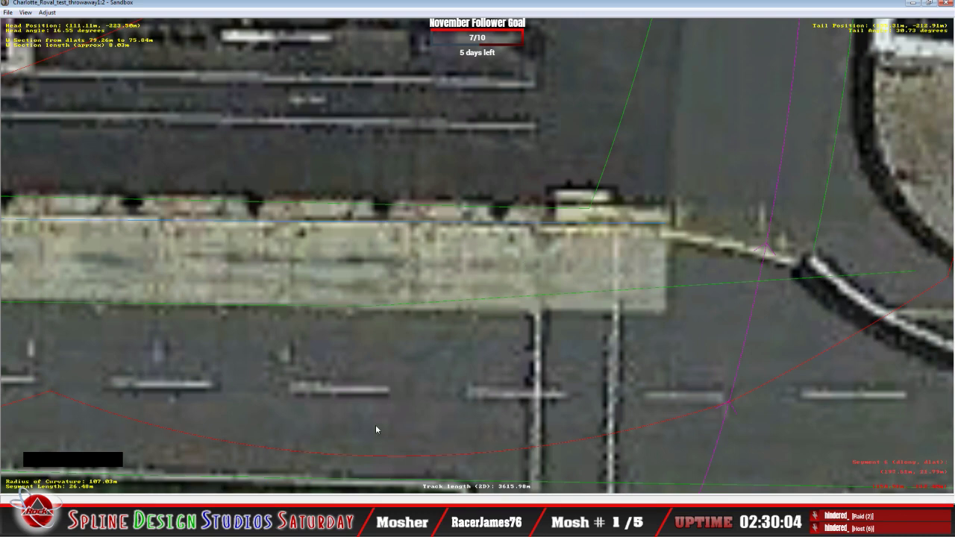
# Check the regular stall entries in the track file and survey the full pit lane in Sandbox
pyautogui.click(357, 511)
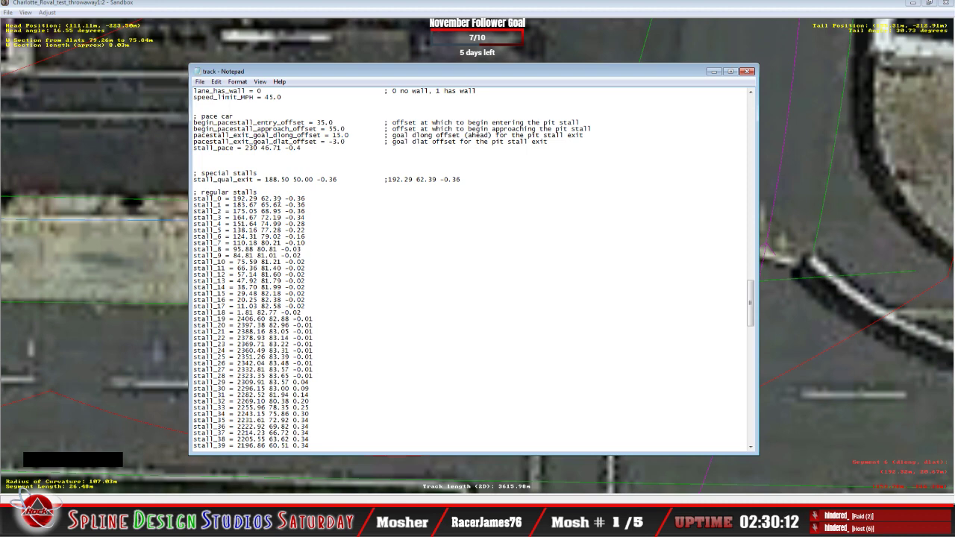
pyautogui.click(397, 9)
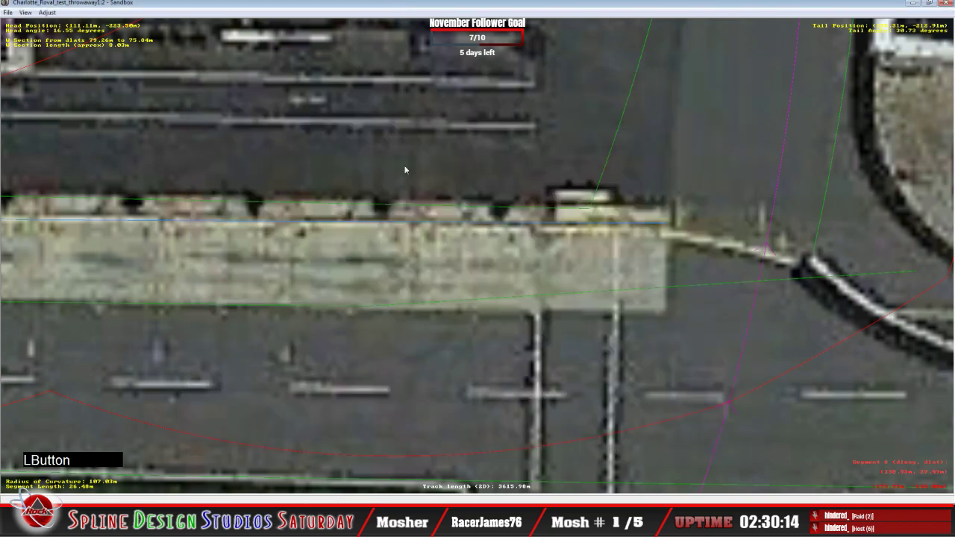
pyautogui.scroll(-6, 402, 195)
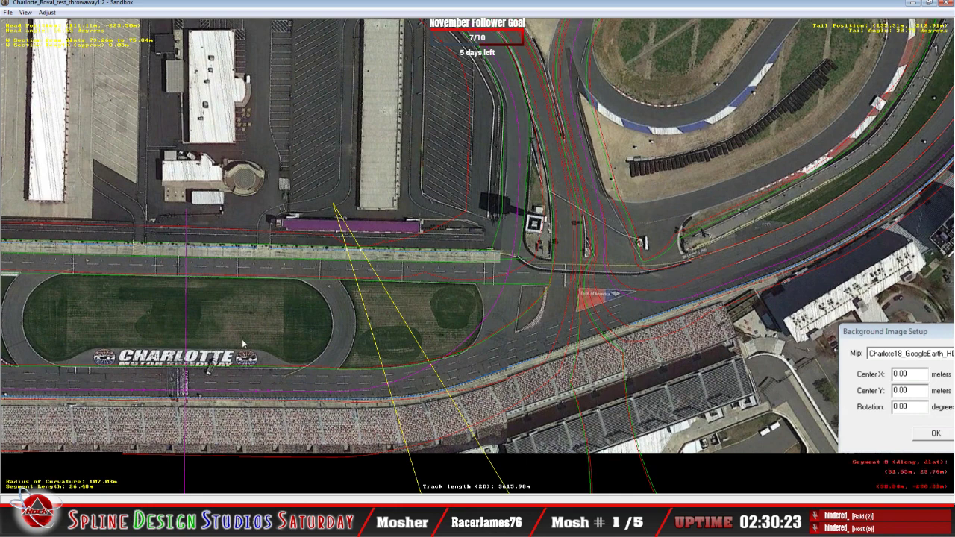
pyautogui.press('c')
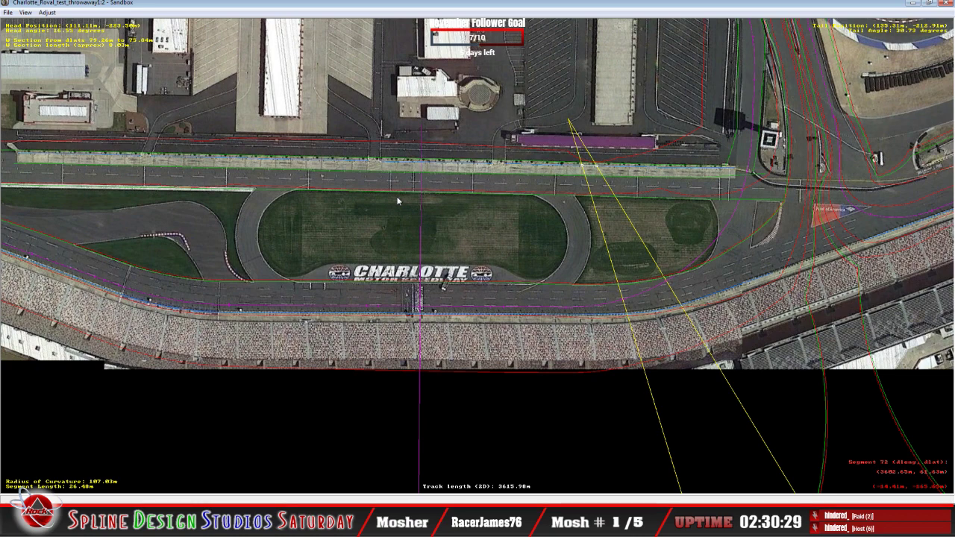
pyautogui.press('c')
pyautogui.press('c')
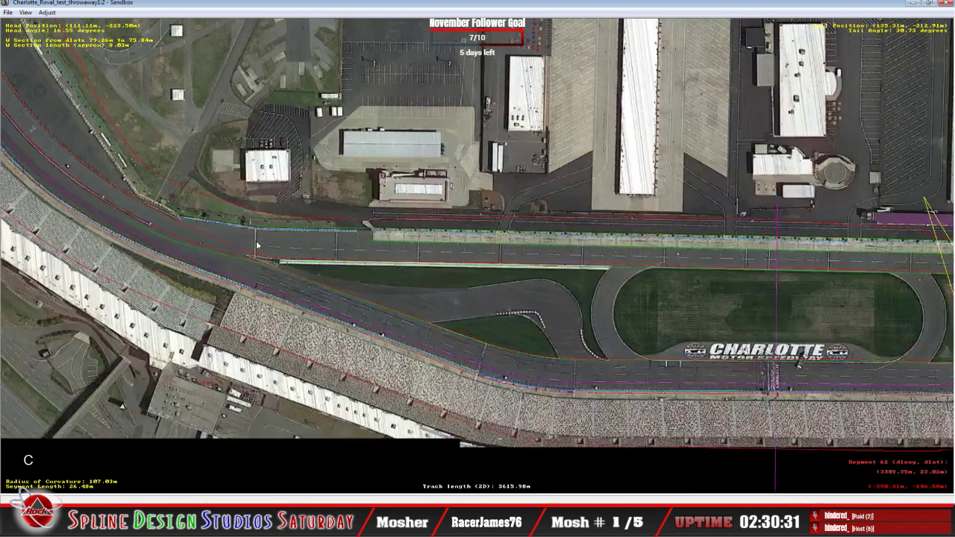
pyautogui.press('c')
pyautogui.press('c')
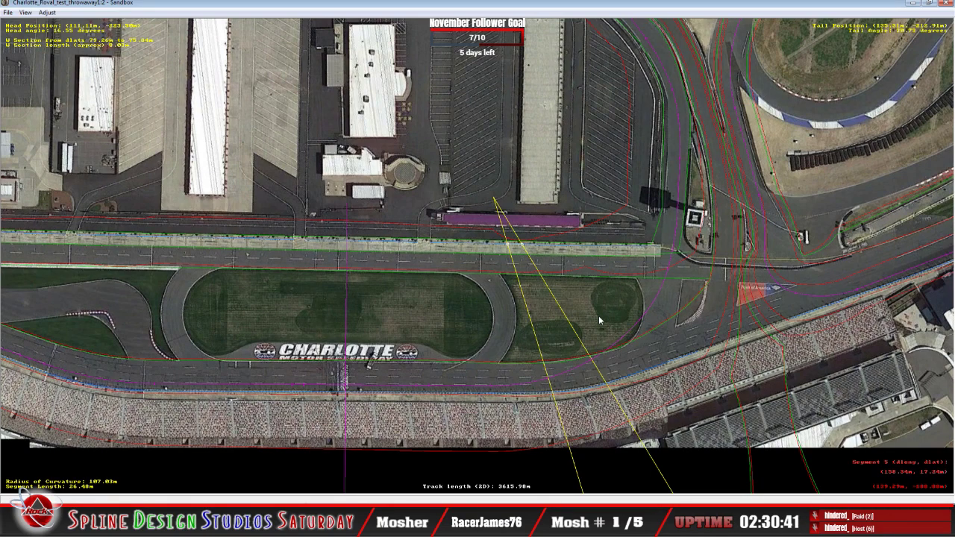
# Examine the pit stalls near the purple-roofed building up close in Sandbox
pyautogui.press('z')
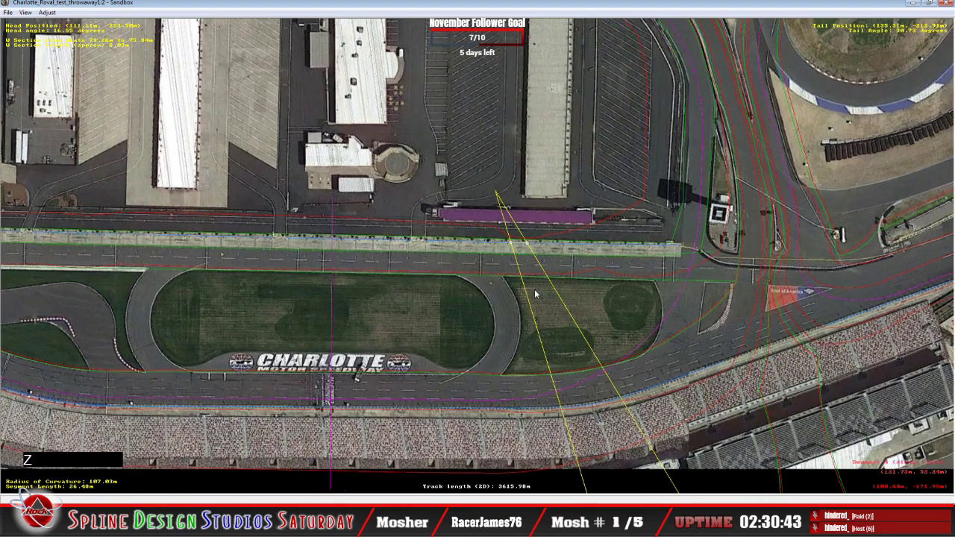
pyautogui.press('z')
pyautogui.press('z')
pyautogui.press('z')
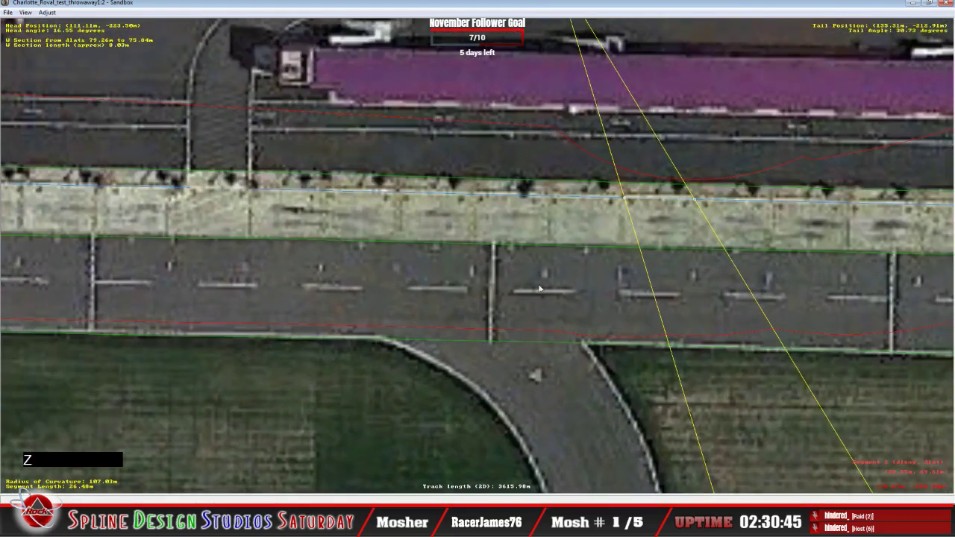
pyautogui.press('c')
pyautogui.press('x')
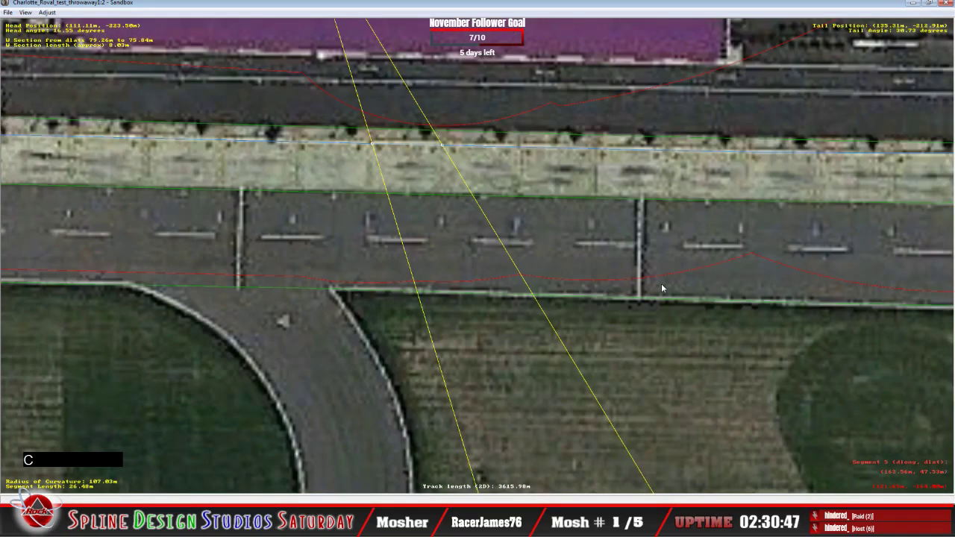
pyautogui.press('x')
pyautogui.press('x')
pyautogui.press('x')
pyautogui.press('x')
pyautogui.press('x')
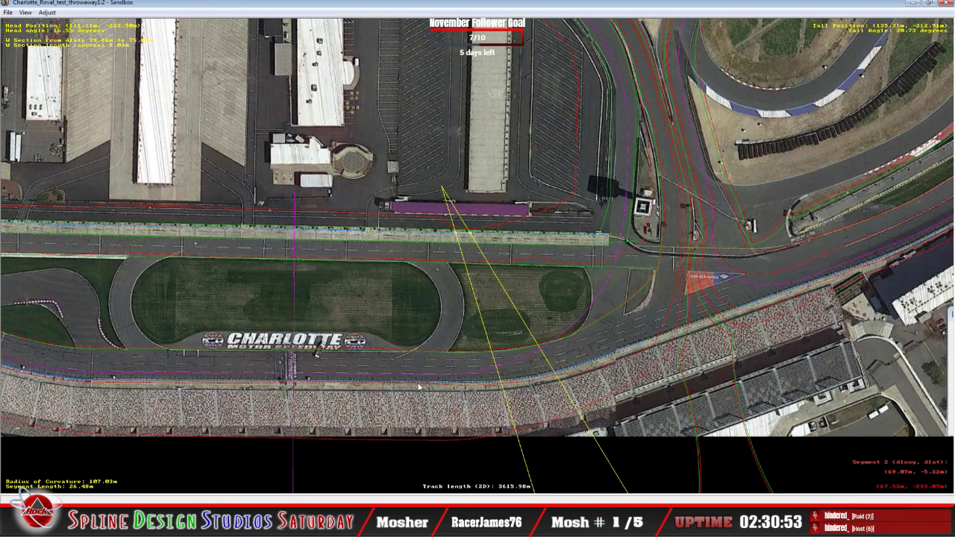
# Examine the pit road and frontstretch from the pit entrance past the start/finish line to the pit exit
pyautogui.press('c')
pyautogui.press('c')
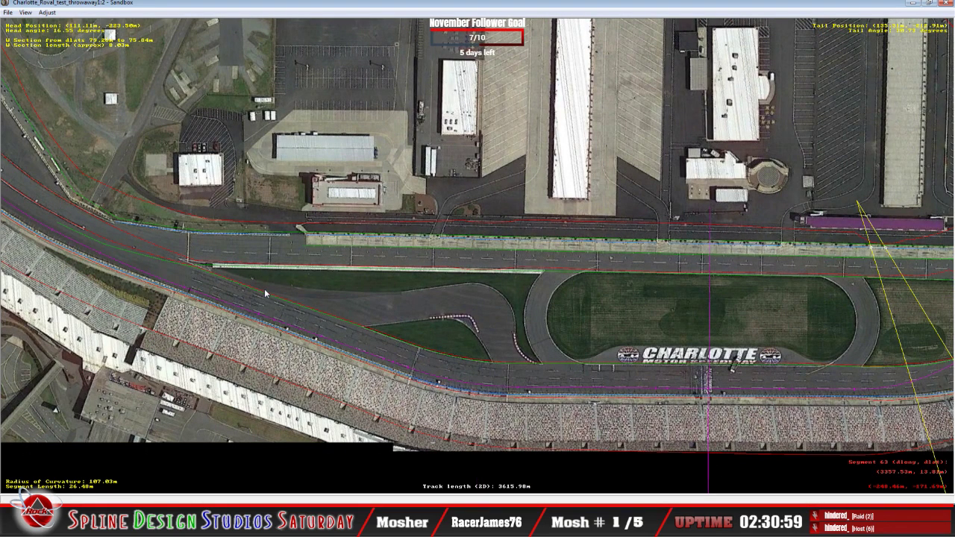
pyautogui.press('c')
pyautogui.press('c')
pyautogui.press('c')
pyautogui.press('c')
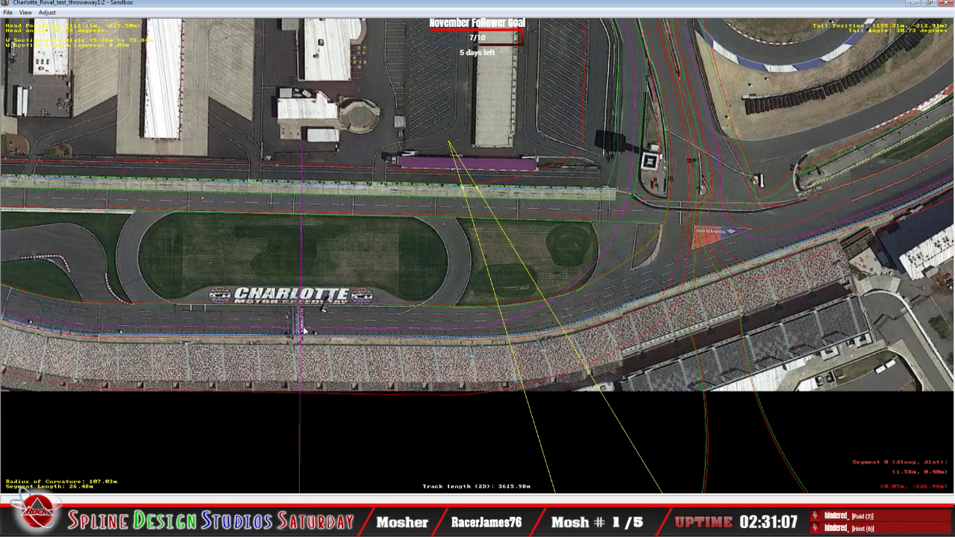
pyautogui.press('c')
pyautogui.press('c')
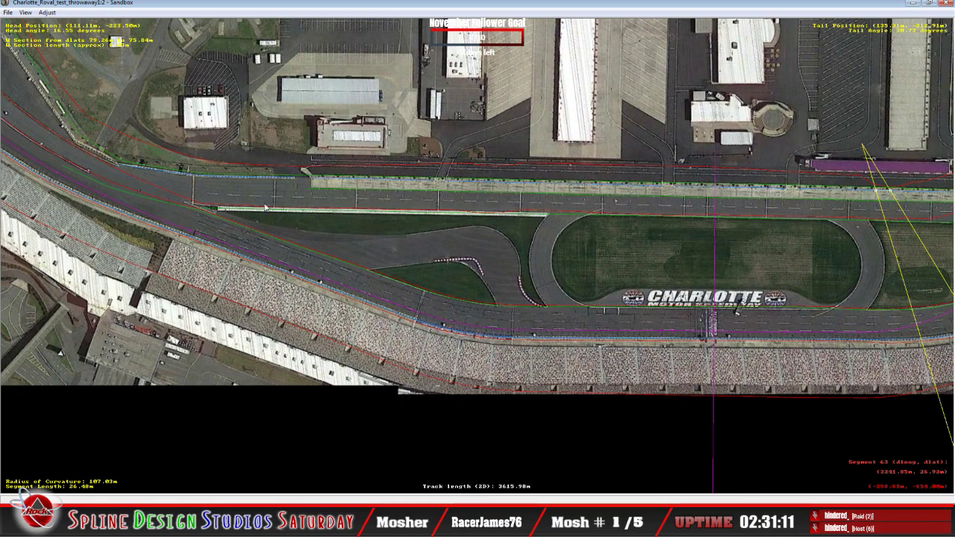
pyautogui.press('c')
pyautogui.press('c')
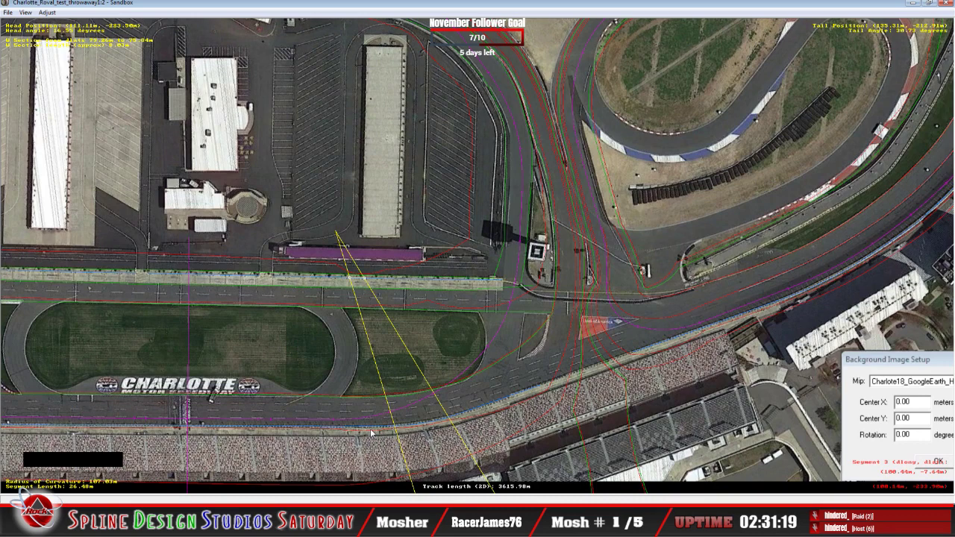
pyautogui.press('Left')
pyautogui.press('Left')
pyautogui.press('Left')
pyautogui.press('Left')
pyautogui.press('c')
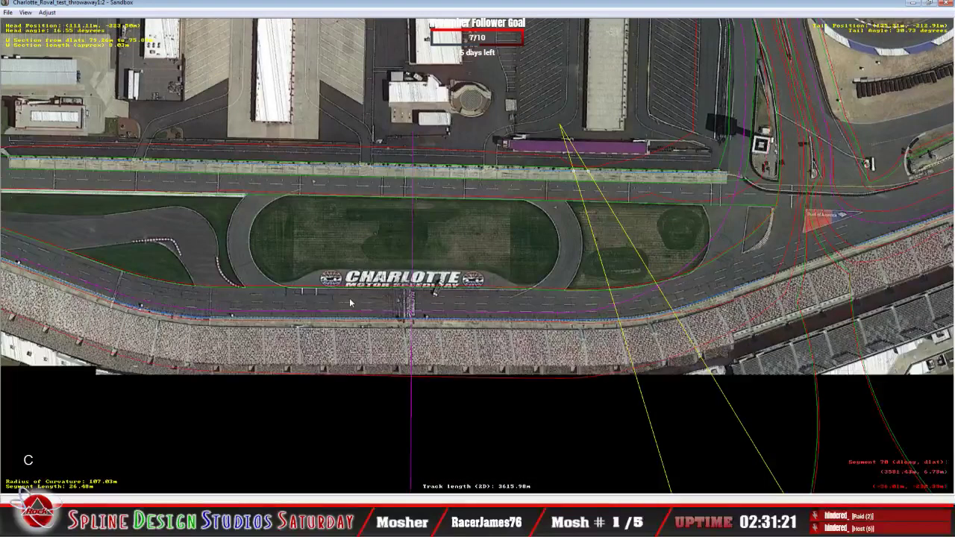
pyautogui.click(605, 210)
pyautogui.click(438, 249)
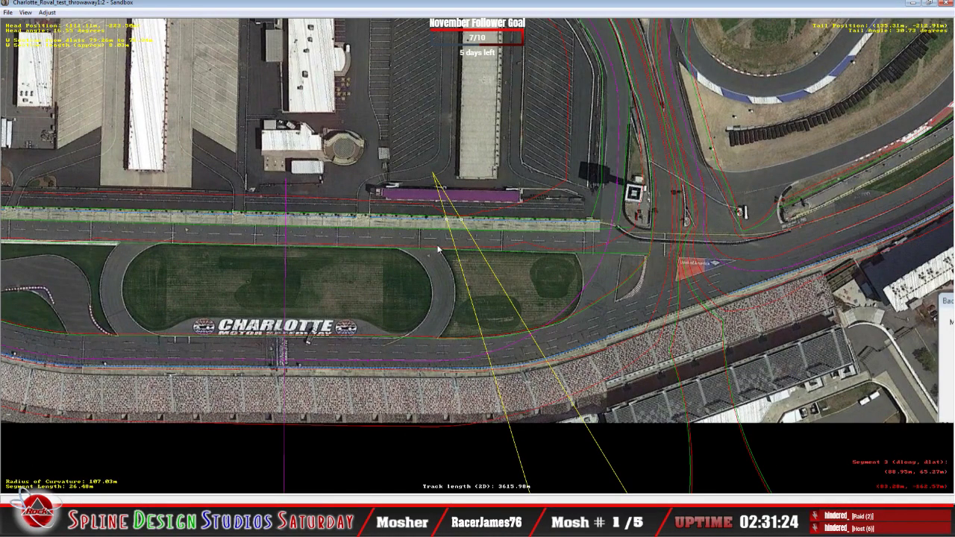
pyautogui.click(494, 288)
pyautogui.click(357, 254)
pyautogui.press('c')
pyautogui.press('c')
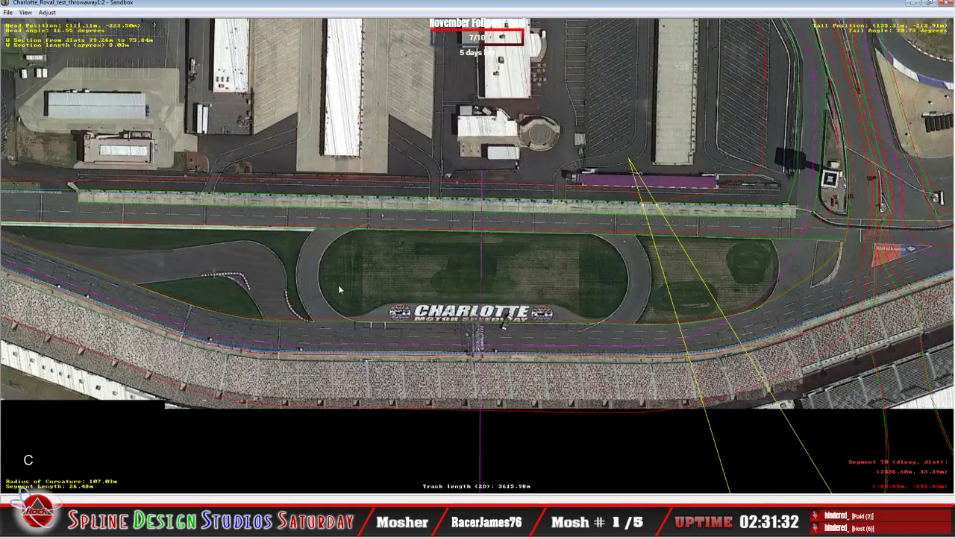
pyautogui.press('c')
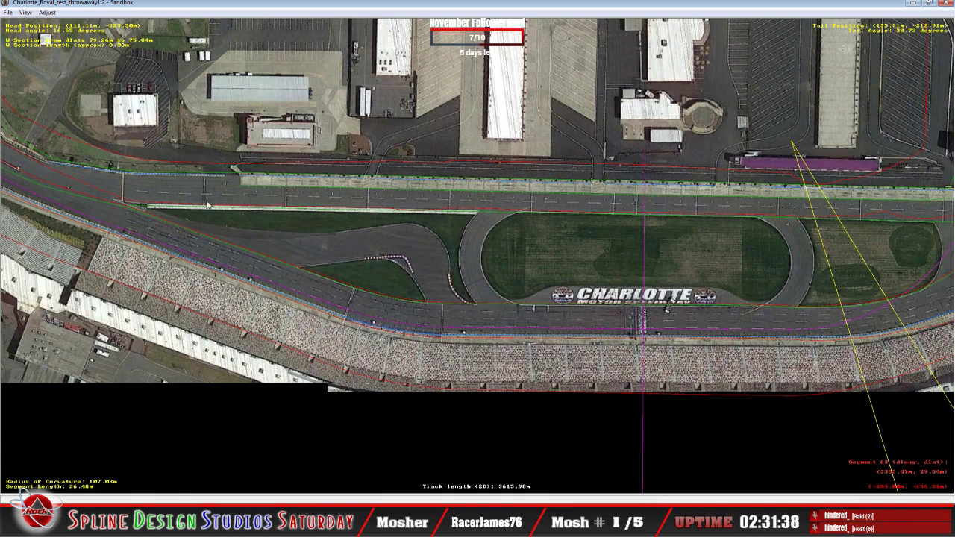
pyautogui.press('c')
pyautogui.press('c')
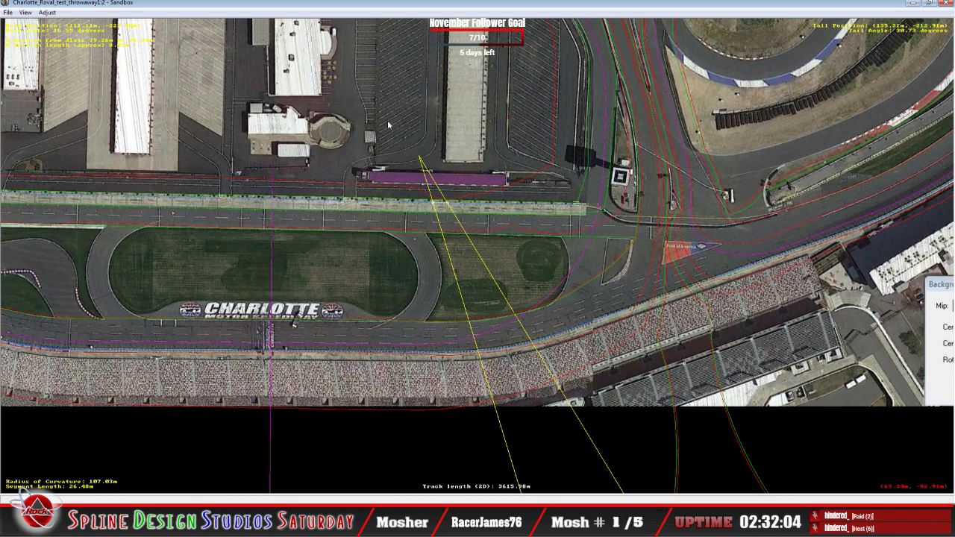
pyautogui.press('c')
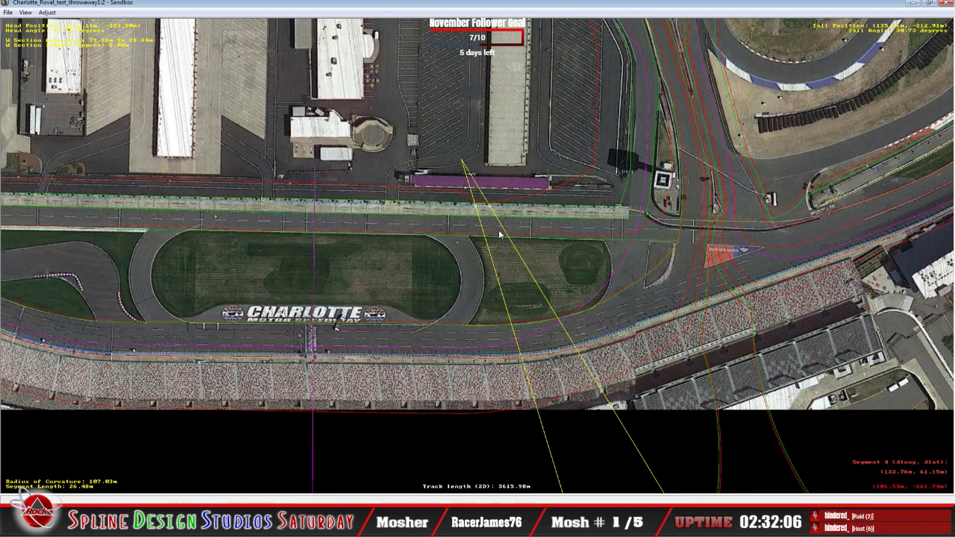
pyautogui.press('c')
pyautogui.press('c')
# Inspect the F section and X section lines that cross the exit end of the pit lane
pyautogui.scroll(4, 407, 276)
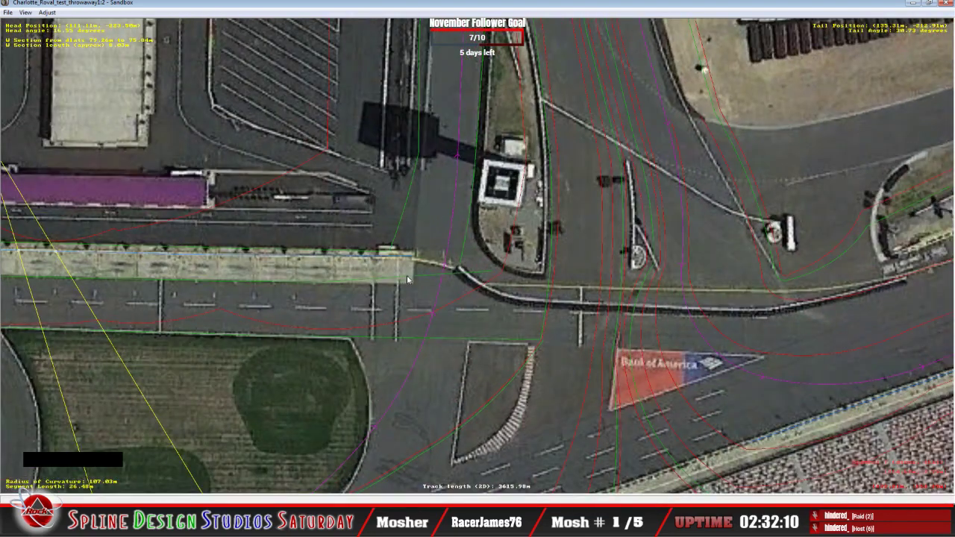
pyautogui.press('z')
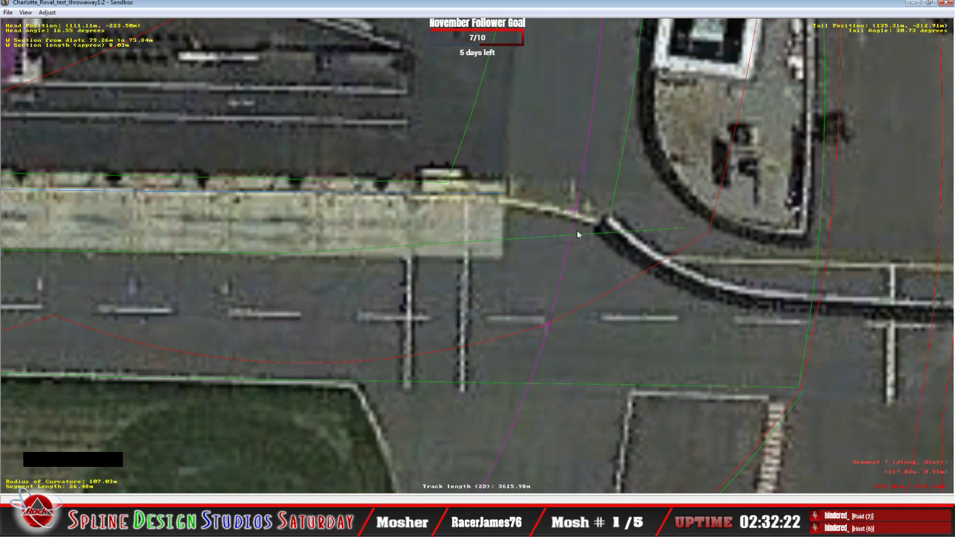
pyautogui.click(500, 234)
pyautogui.click(356, 250)
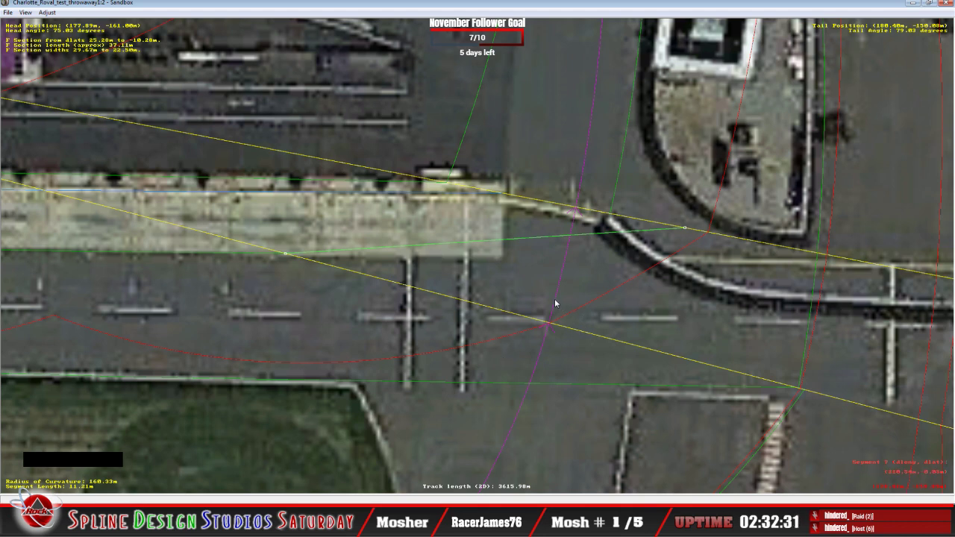
pyautogui.click(691, 247)
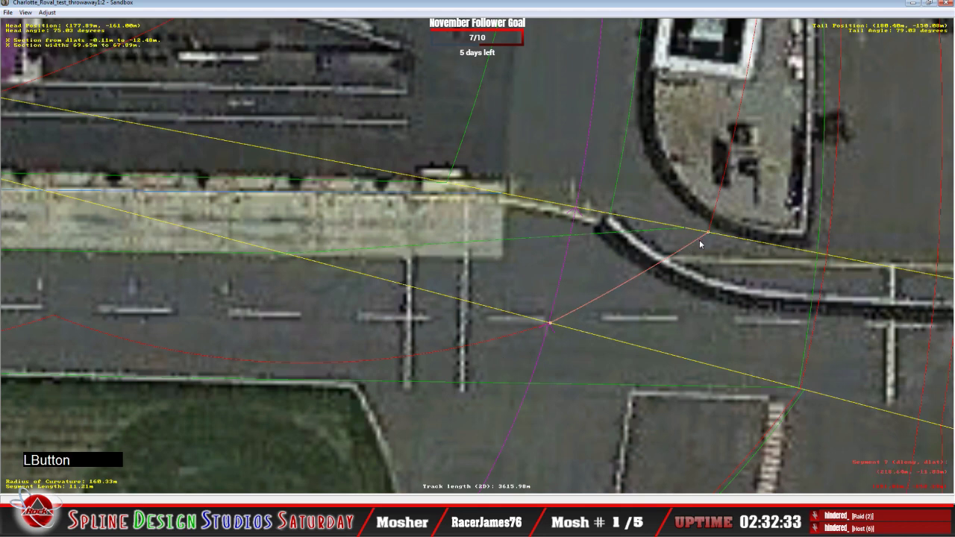
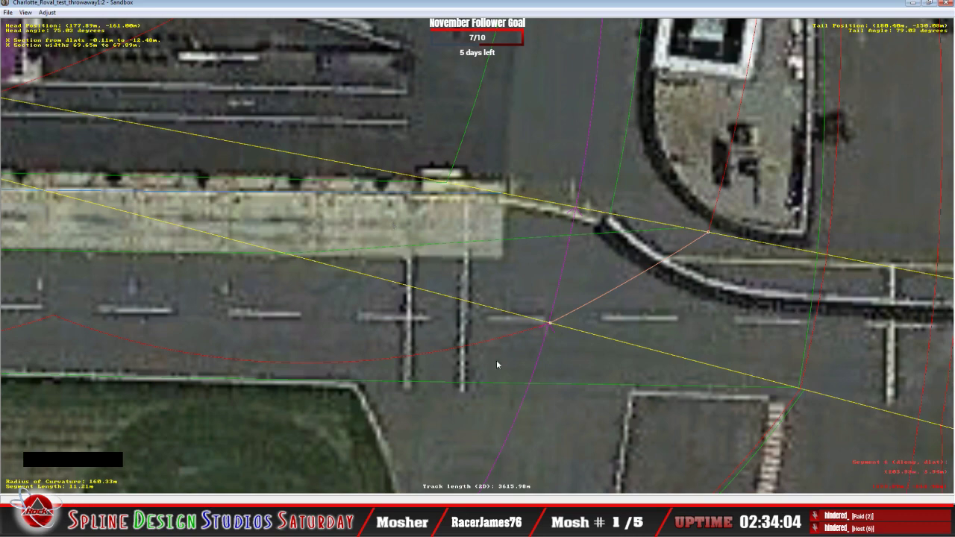
# Set the first coordinate of stall_0 to 214.38 in the track file
pyautogui.click(344, 522)
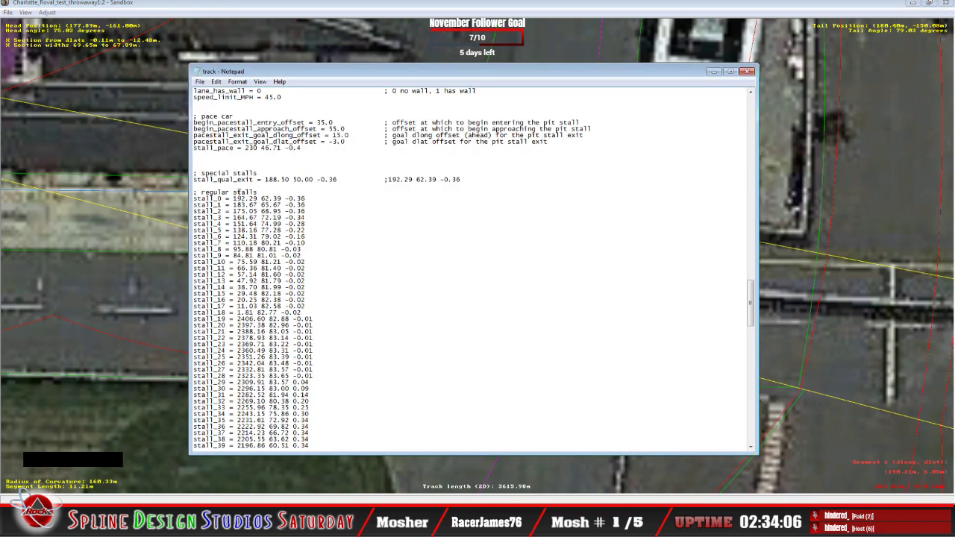
pyautogui.click(232, 200)
pyautogui.press('Delete')
pyautogui.press('Delete')
pyautogui.press('Delete')
pyautogui.press('Delete')
pyautogui.press('Delete')
pyautogui.press('Delete')
pyautogui.press('Delete')
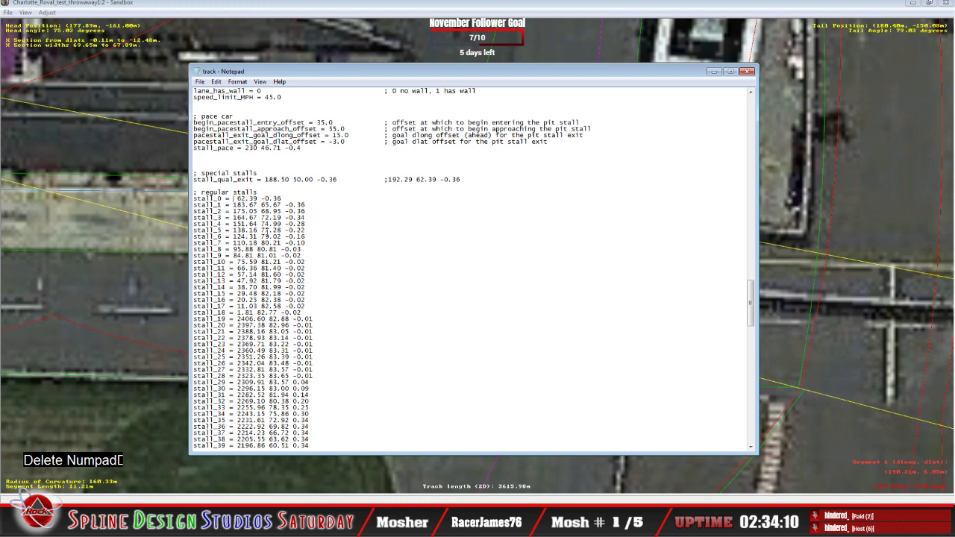
pyautogui.write('214.3')
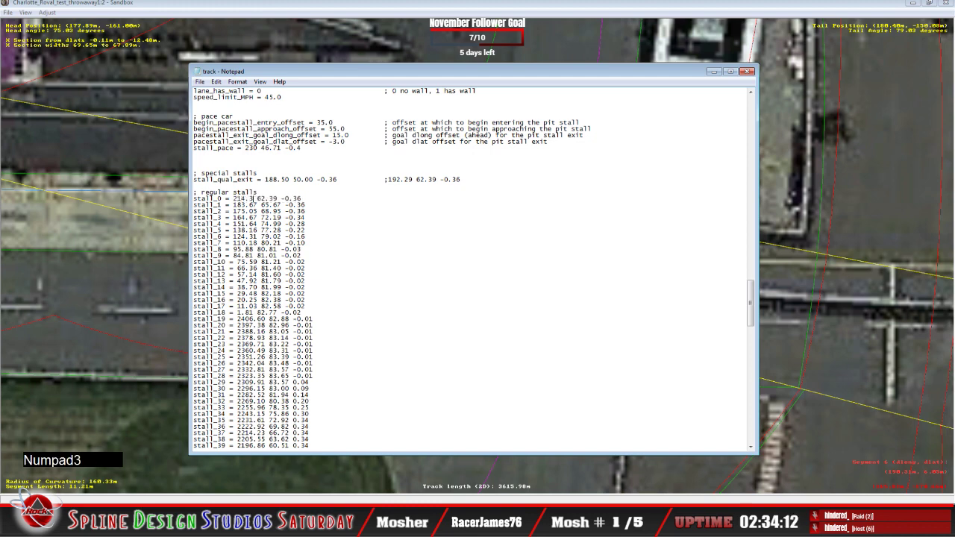
pyautogui.write('8')
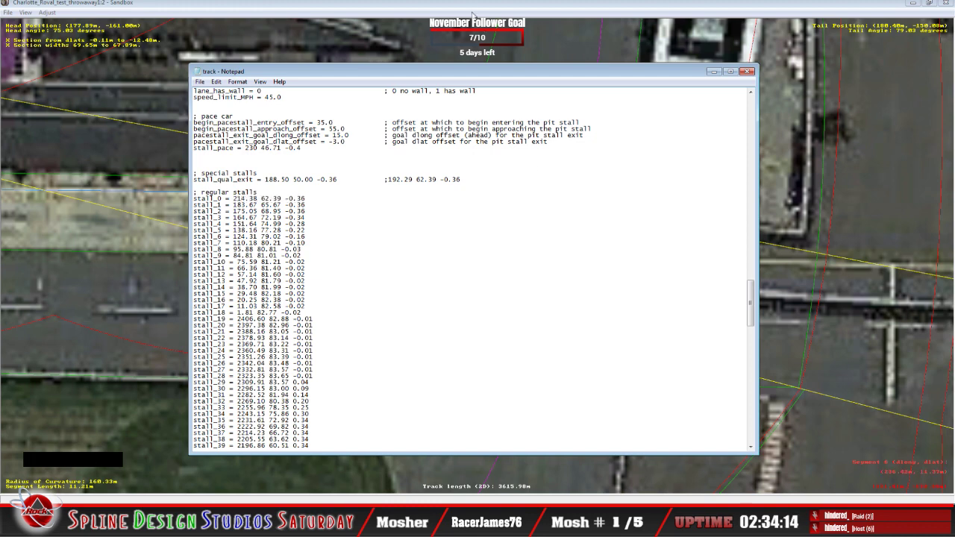
# Check the first stall's lateral position in Sandbox and set the second coordinate of stall_0 to 16.10 in the track file
pyautogui.click(473, 12)
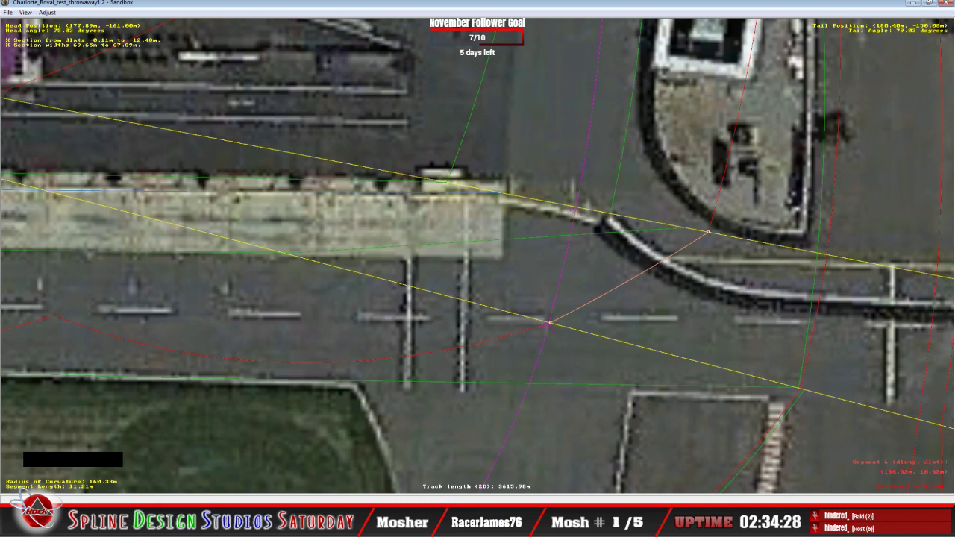
pyautogui.click(478, 530)
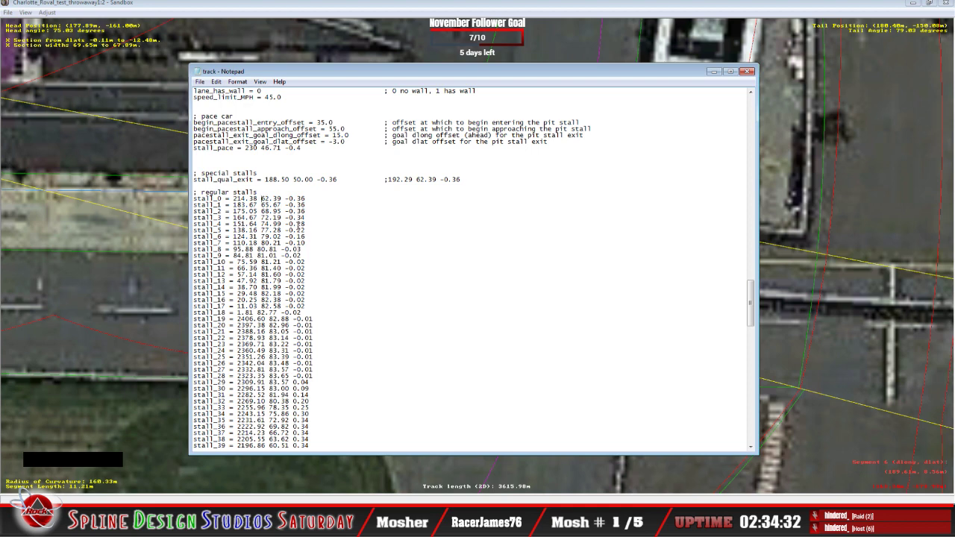
pyautogui.press('Delete')
pyautogui.press('Delete')
pyautogui.press('Delete')
pyautogui.write('16.')
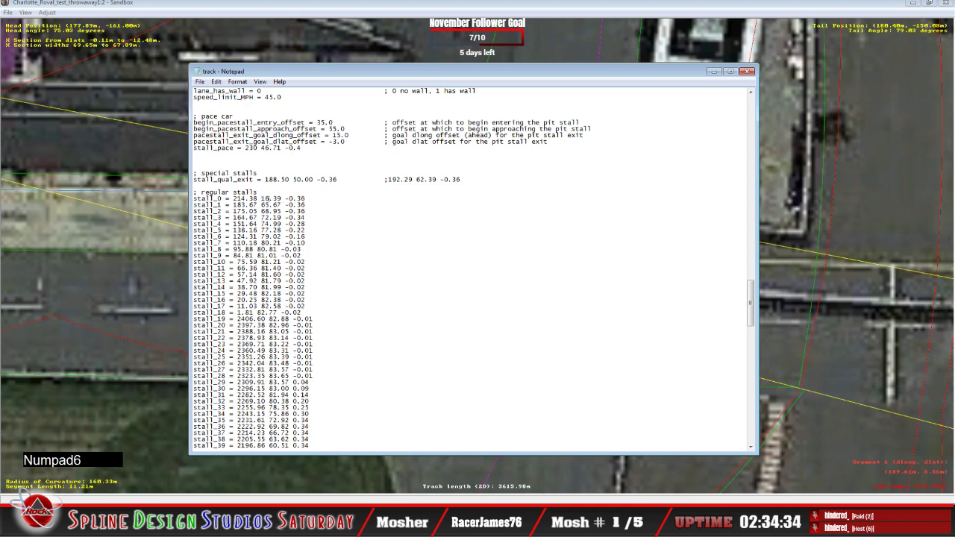
pyautogui.click(450, 5)
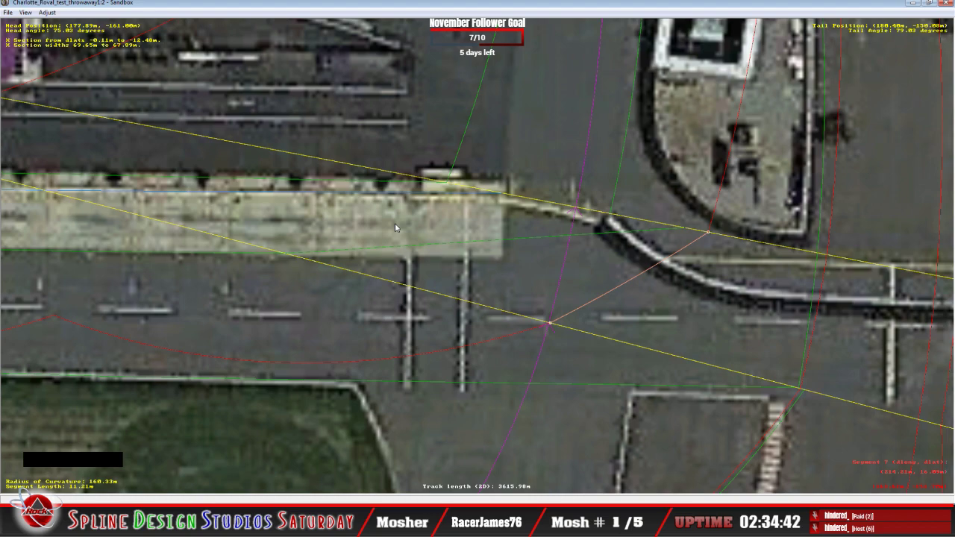
pyautogui.click(370, 521)
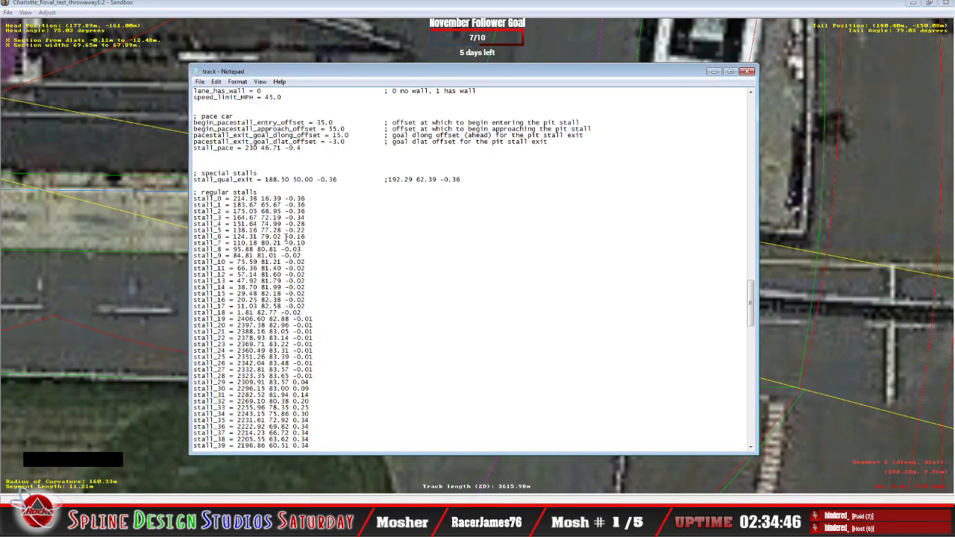
pyautogui.click(273, 198)
pyautogui.press('Delete')
pyautogui.press('Delete')
pyautogui.write('10')
pyautogui.moveTo(288, 198); pyautogui.dragTo(306, 199)
pyautogui.click(362, 229)
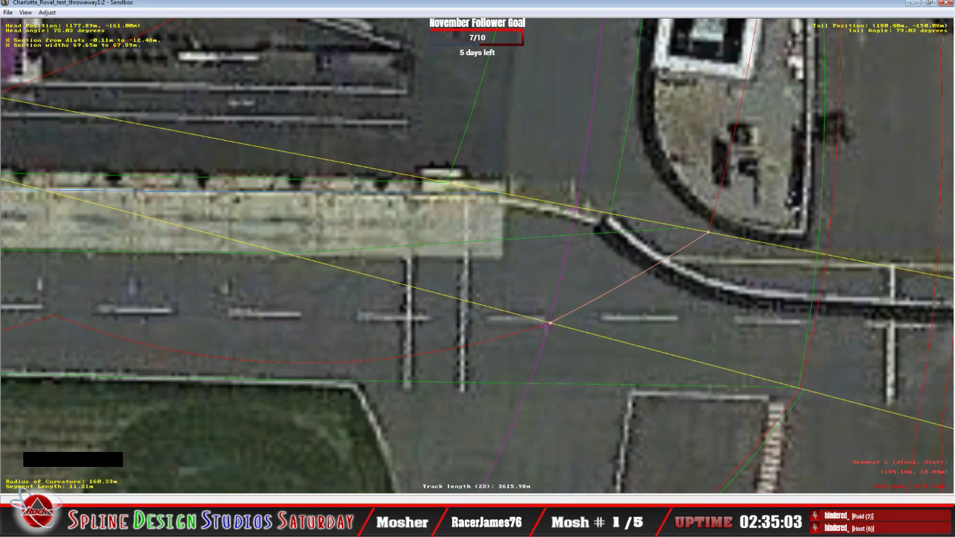
# Compare the stall_0 entry in the track file with the first stall's location at the pit lane exit in Sandbox
pyautogui.click(160, 523)
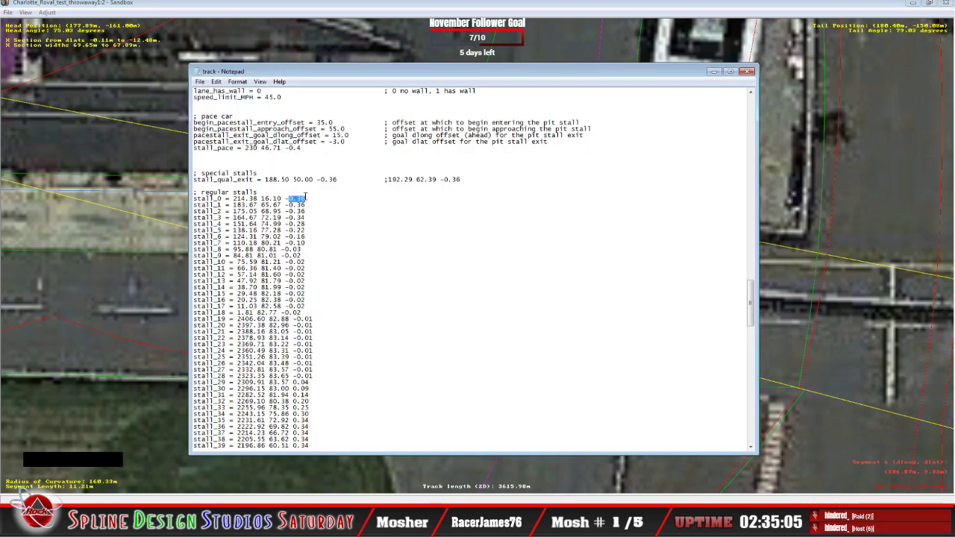
pyautogui.click(713, 74)
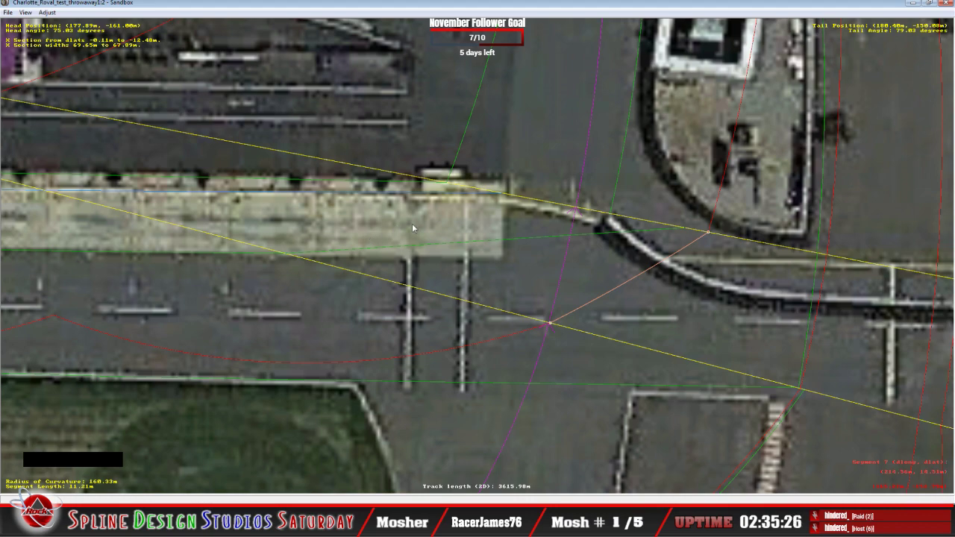
pyautogui.click(371, 522)
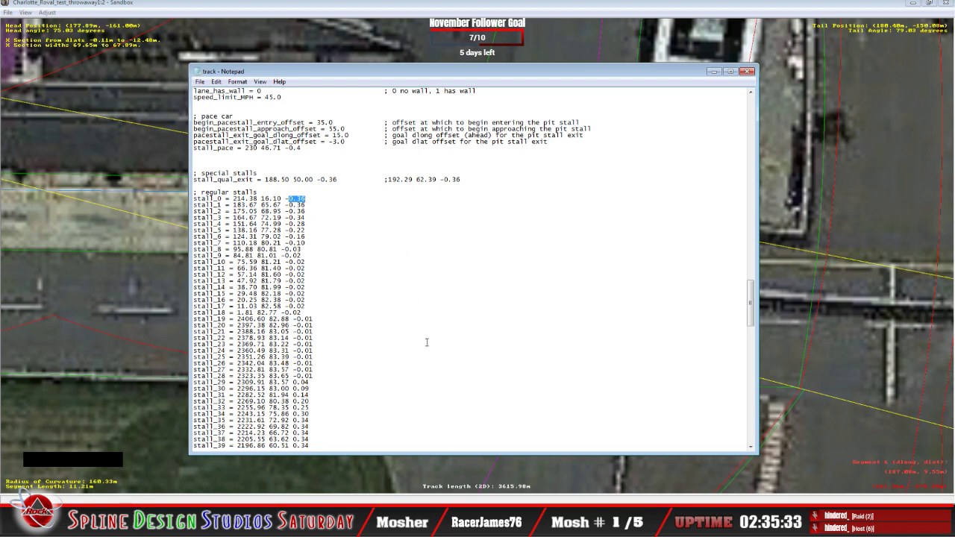
pyautogui.click(378, 60)
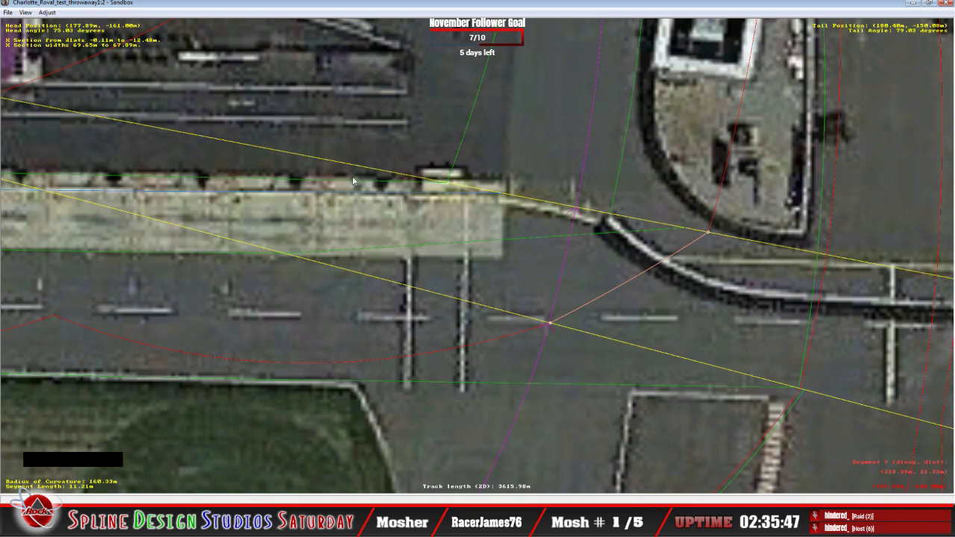
pyautogui.scroll(-5, 392, 336)
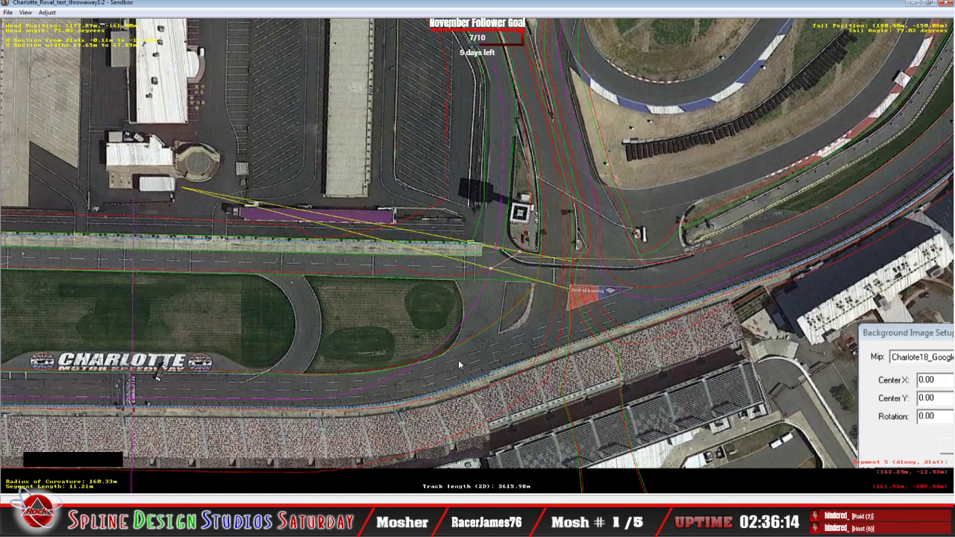
# Insert a blank line after the stall_0 entry in the regular stalls list of the track file
pyautogui.click(425, 522)
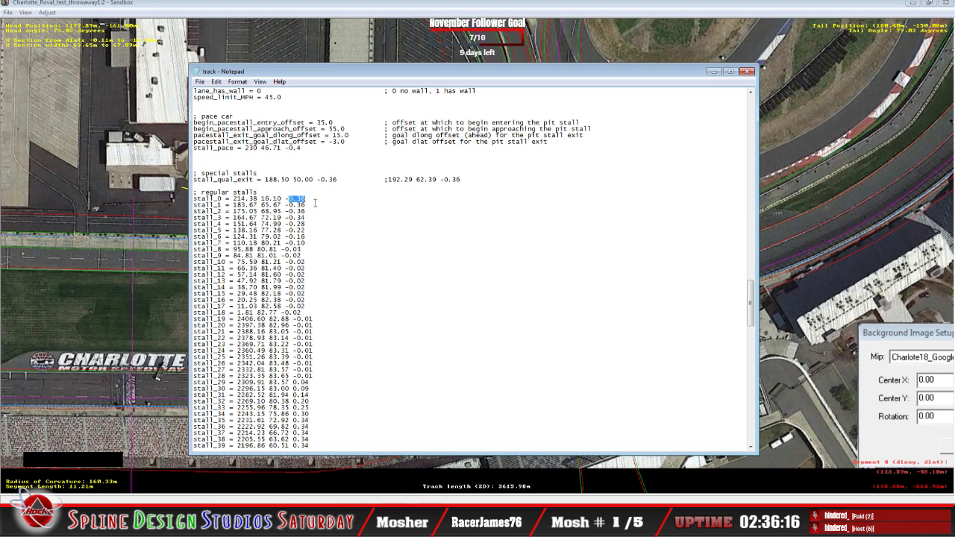
pyautogui.click(342, 256)
pyautogui.click(314, 199)
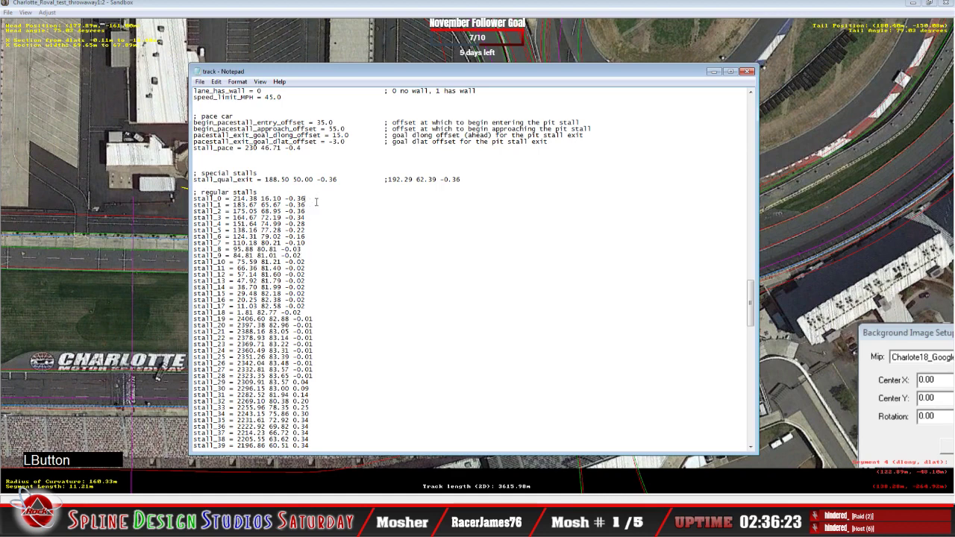
pyautogui.press('Return')
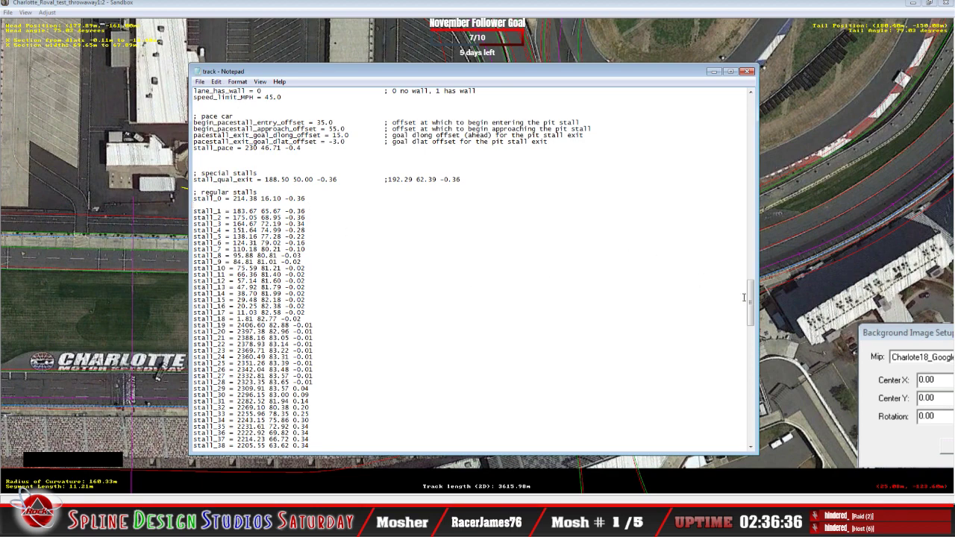
# Review the track file's opening sections, save the file and close it
pyautogui.moveTo(751, 299); pyautogui.dragTo(727, 112)
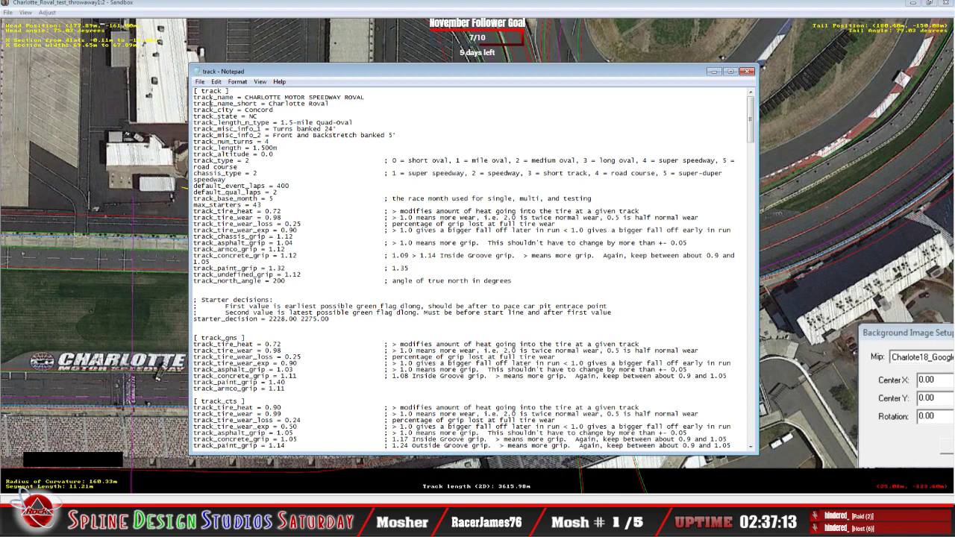
pyautogui.click(200, 82)
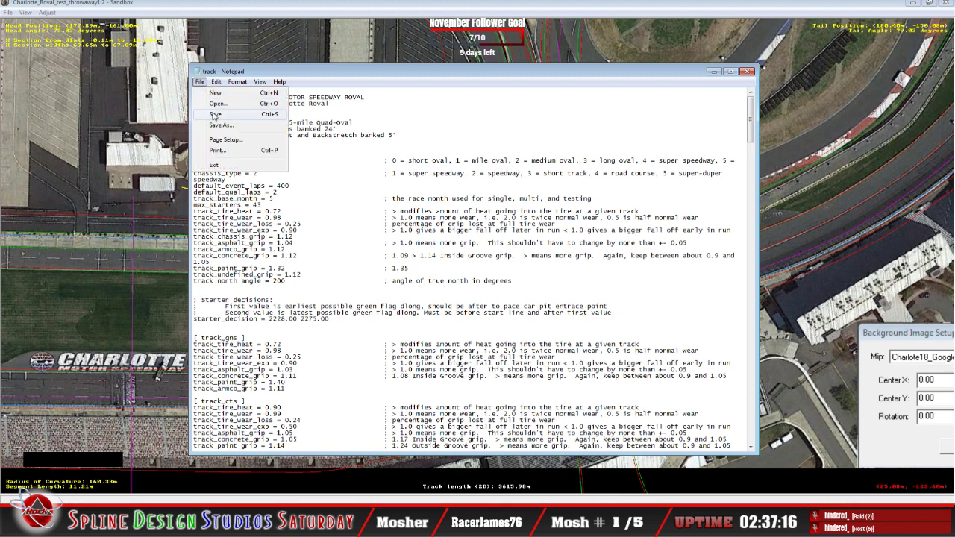
pyautogui.click(213, 114)
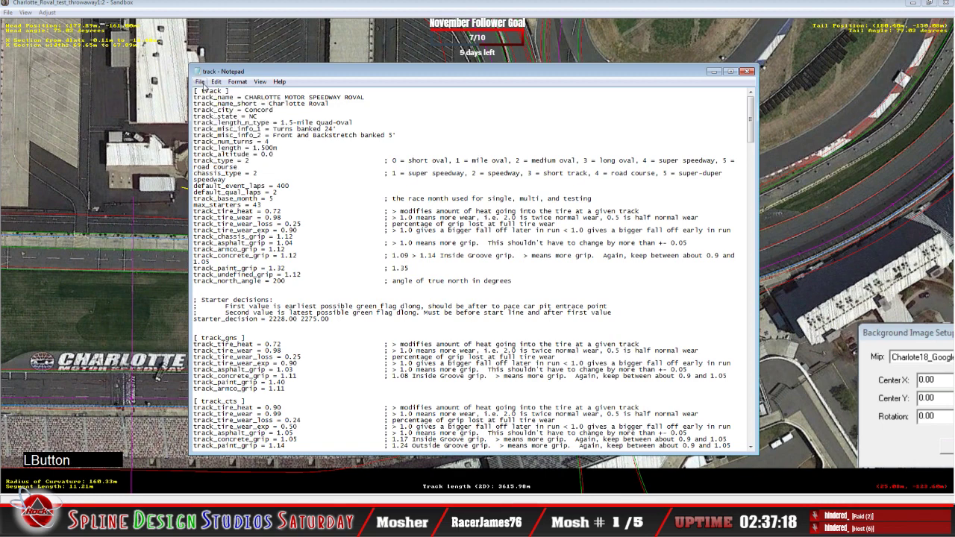
pyautogui.click(200, 82)
pyautogui.click(217, 166)
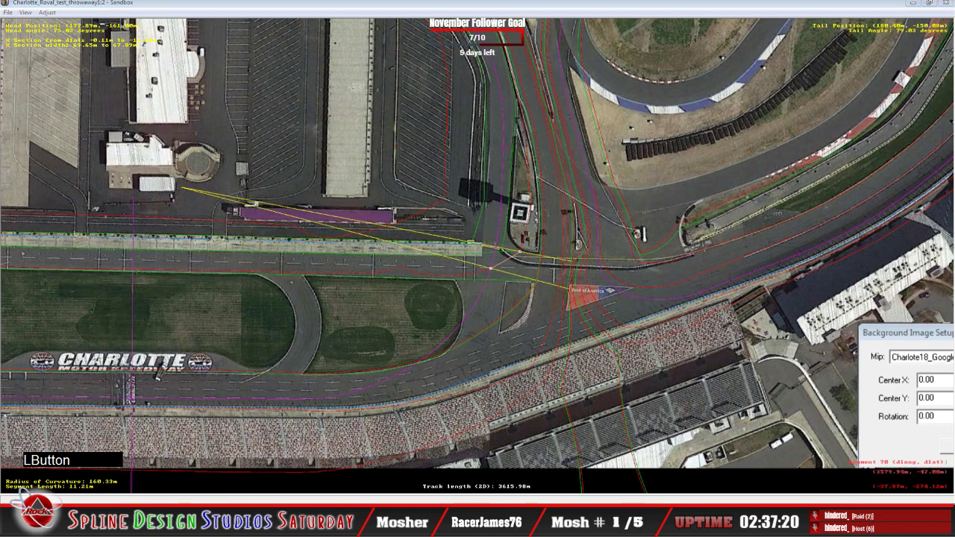
# Switch to Windows Explorer and check the track file in the 6 TRACKS\Charlotte_Roval project folder against the tracks\Charlotte_Roval folder
pyautogui.click(53, 522)
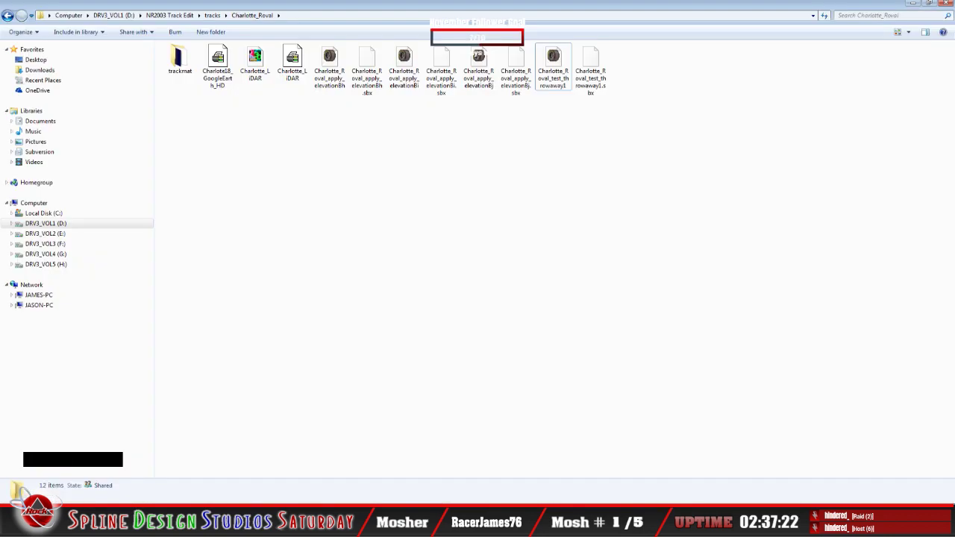
pyautogui.click(52, 522)
pyautogui.click(52, 480)
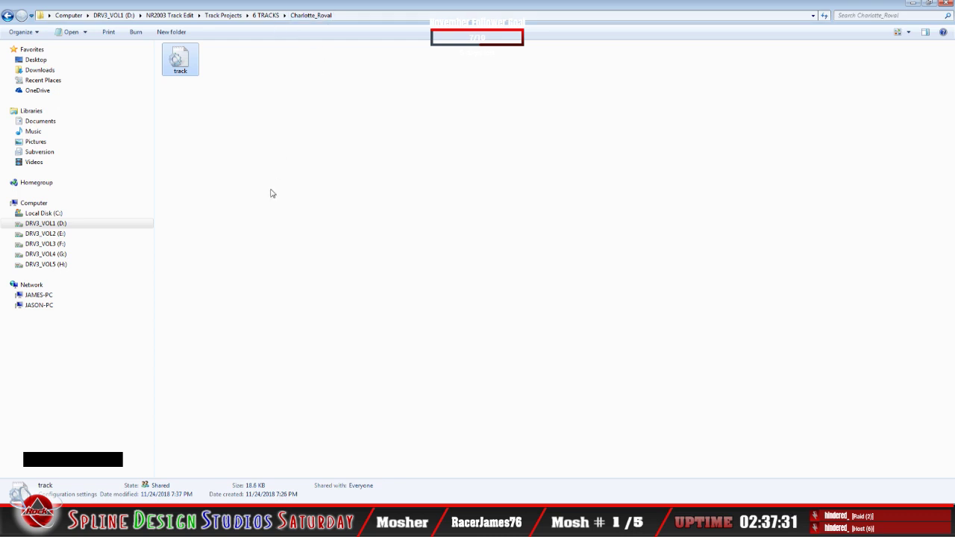
pyautogui.click(74, 523)
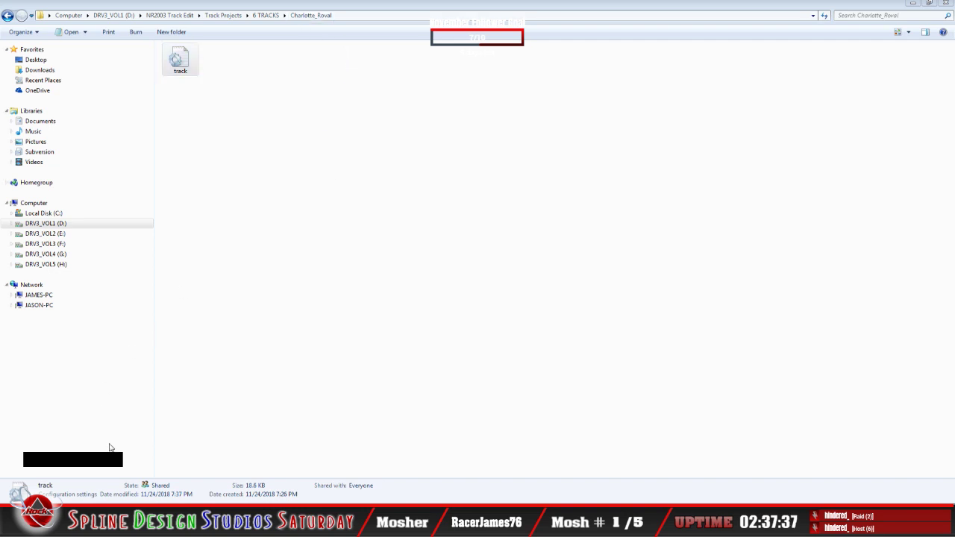
pyautogui.click(60, 522)
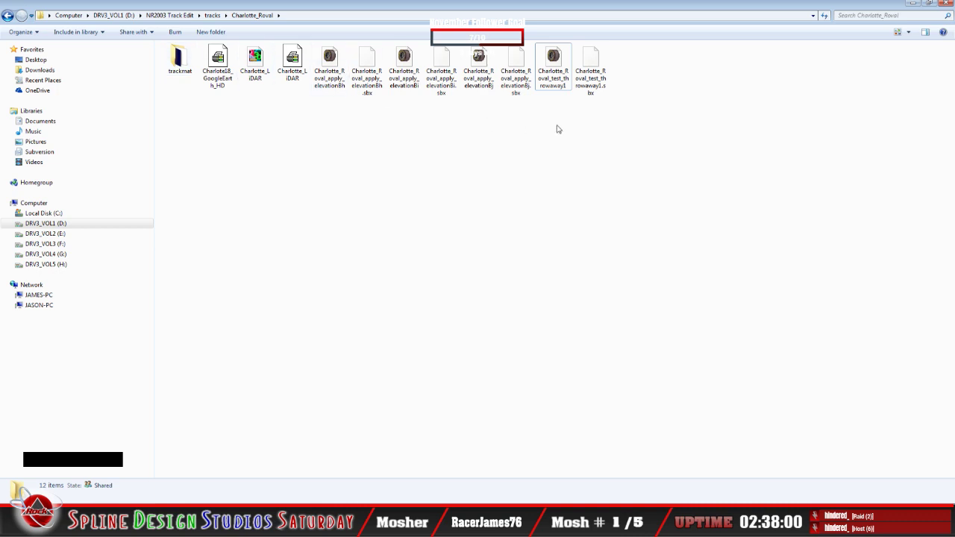
pyautogui.click(556, 79)
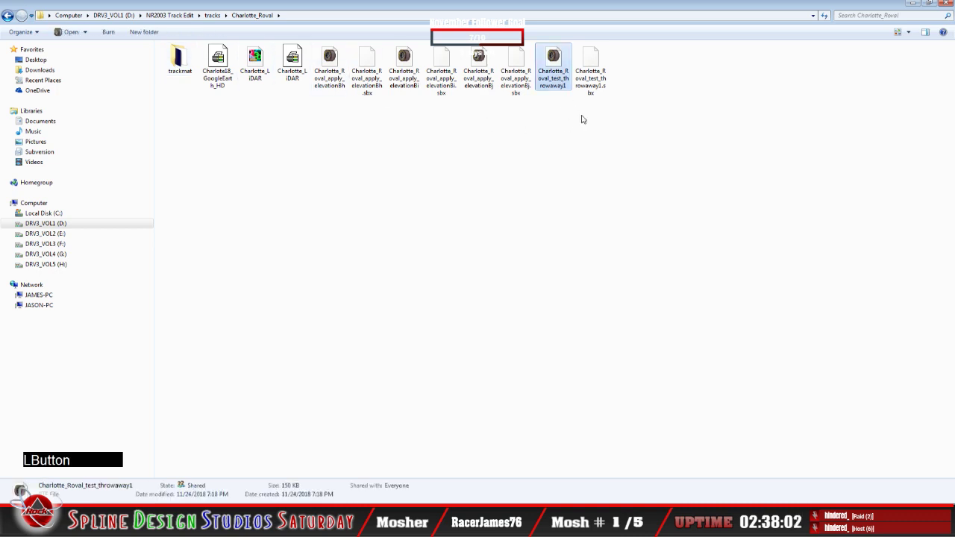
pyautogui.keyDown('ctrl'); pyautogui.click(590, 78); pyautogui.keyUp('ctrl')
pyautogui.rightClick(590, 84)
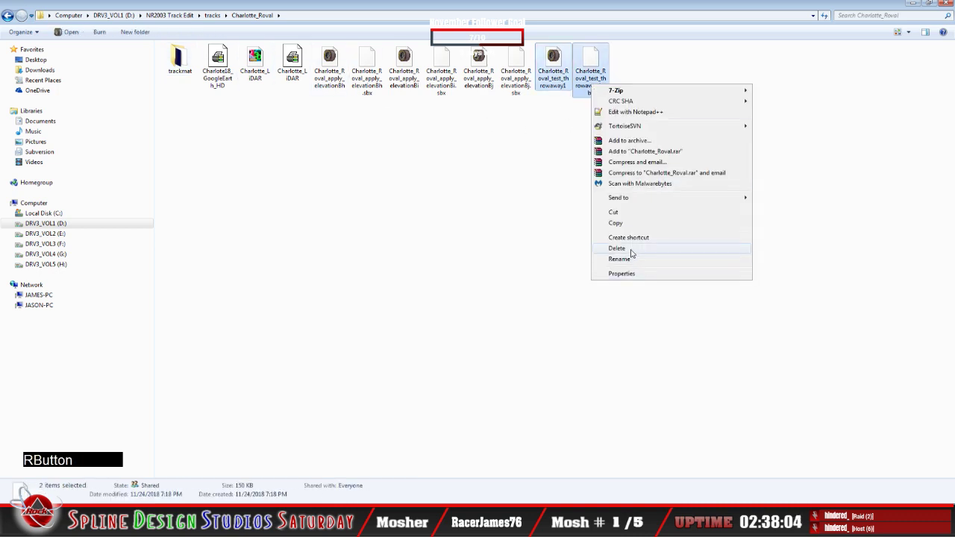
pyautogui.click(625, 224)
pyautogui.click(594, 272)
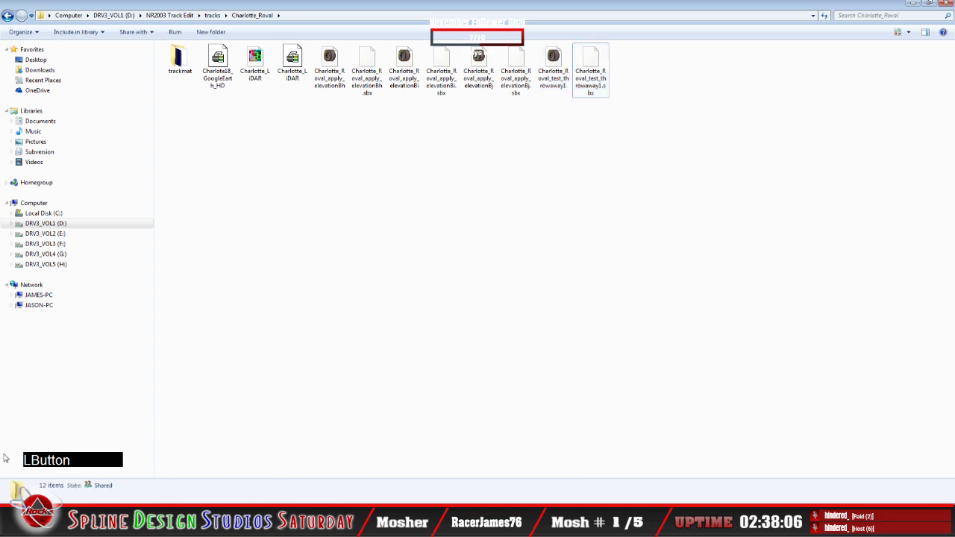
pyautogui.click(46, 522)
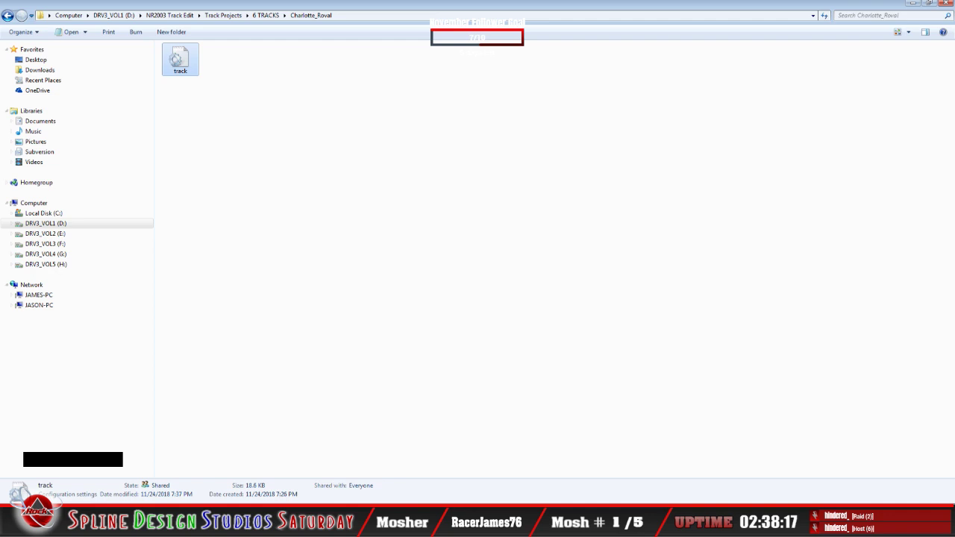
pyautogui.click(52, 459)
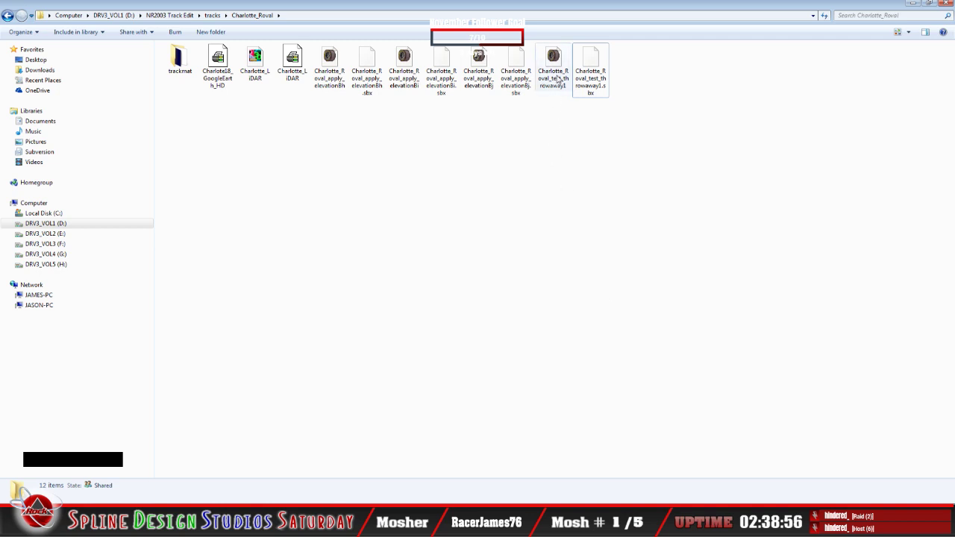
# Copy the Charlotte_Roval_test_throwaway1 track file from tracks\Charlotte_Roval into the 6 TRACKS\Charlotte_Roval project folder
pyautogui.click(556, 78)
pyautogui.rightClick(555, 75)
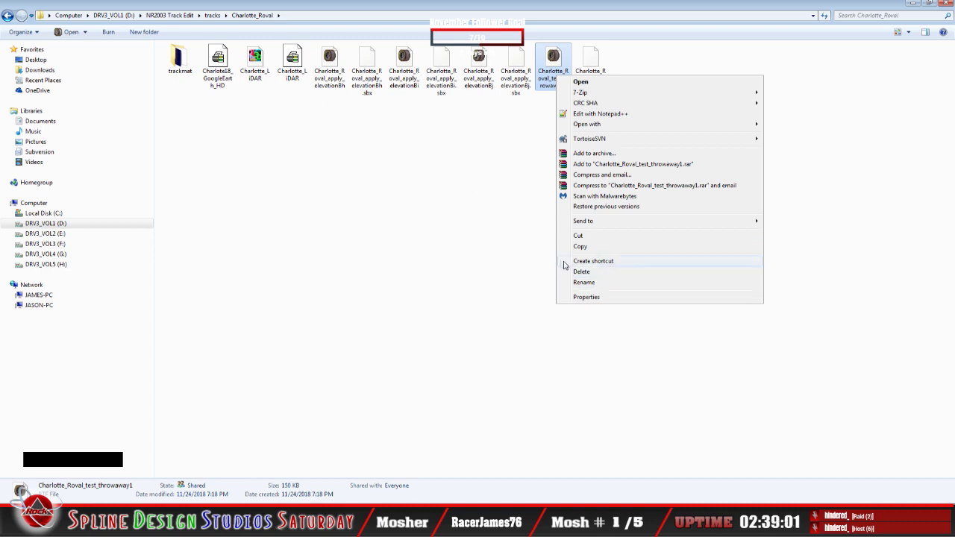
pyautogui.click(588, 252)
pyautogui.click(236, 446)
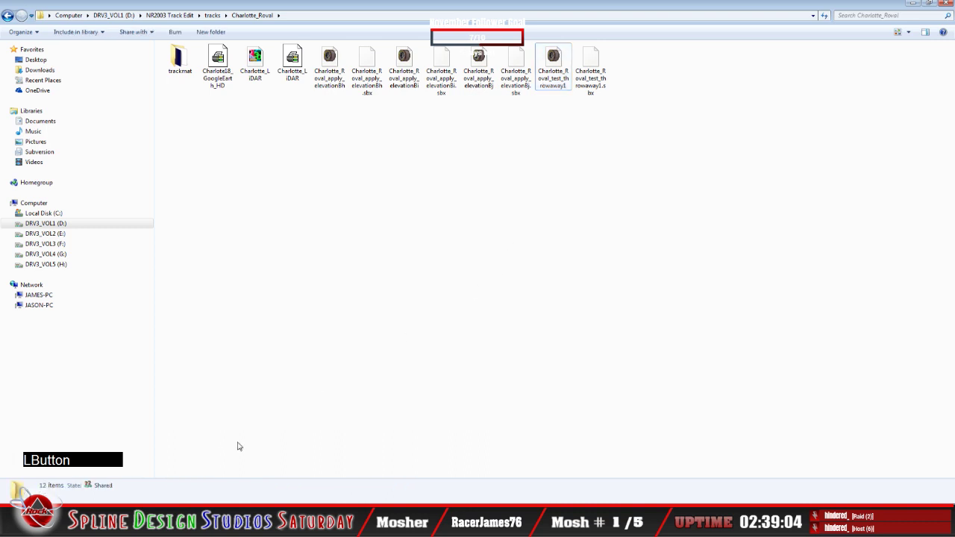
pyautogui.click(53, 522)
pyautogui.rightClick(341, 299)
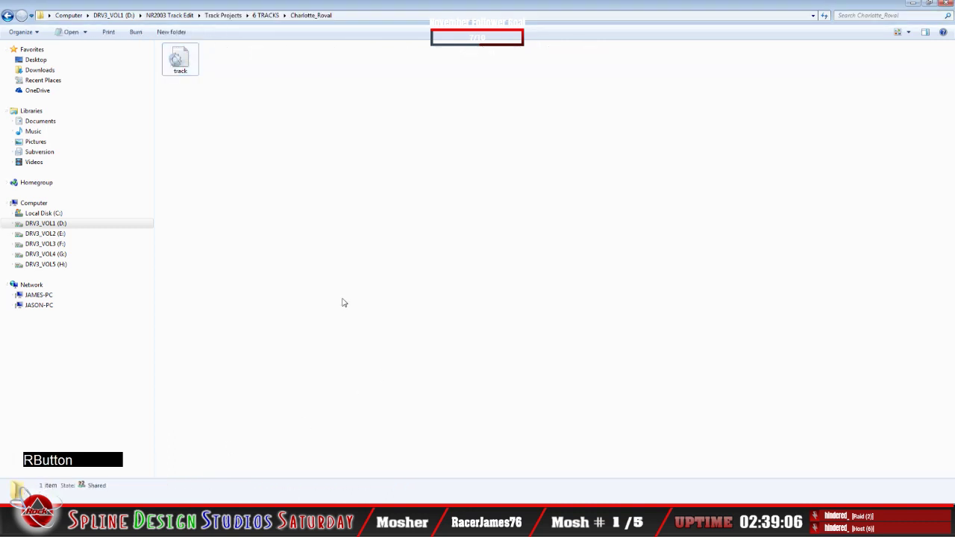
pyautogui.click(368, 367)
pyautogui.click(189, 79)
pyautogui.rightClick(181, 69)
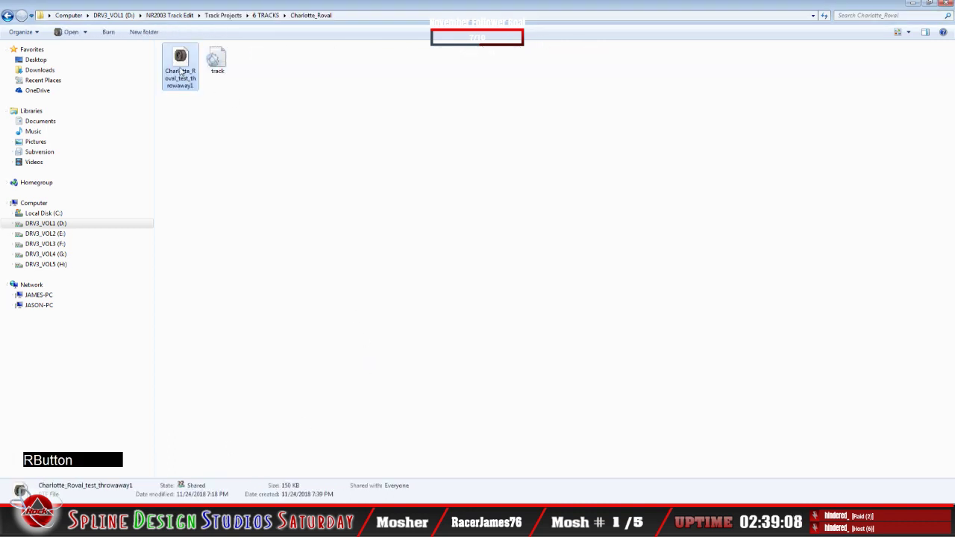
pyautogui.click(223, 274)
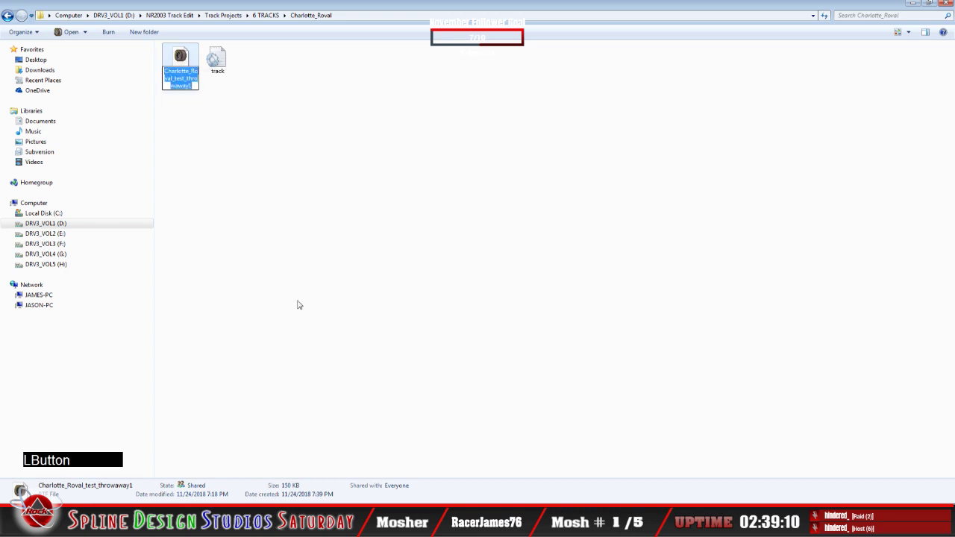
pyautogui.press('Right')
pyautogui.press('BackSpace')
pyautogui.press('BackSpace')
pyautogui.press('BackSpace')
pyautogui.press('BackSpace')
pyautogui.press('BackSpace')
pyautogui.press('BackSpace')
pyautogui.press('BackSpace')
pyautogui.press('BackSpace')
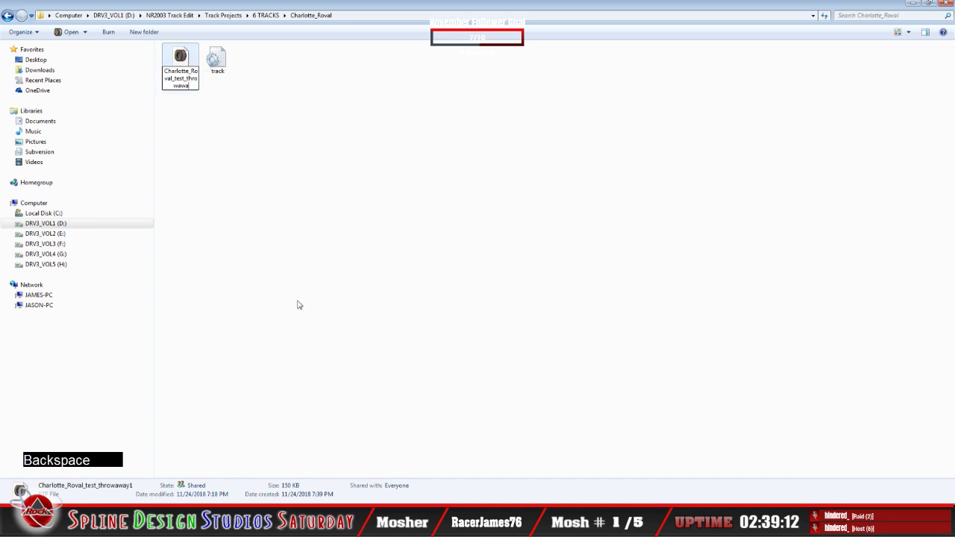
pyautogui.press('BackSpace')
pyautogui.press('BackSpace')
pyautogui.press('BackSpace')
pyautogui.press('BackSpace')
pyautogui.press('BackSpace')
pyautogui.press('BackSpace')
pyautogui.press('BackSpace')
pyautogui.press('BackSpace')
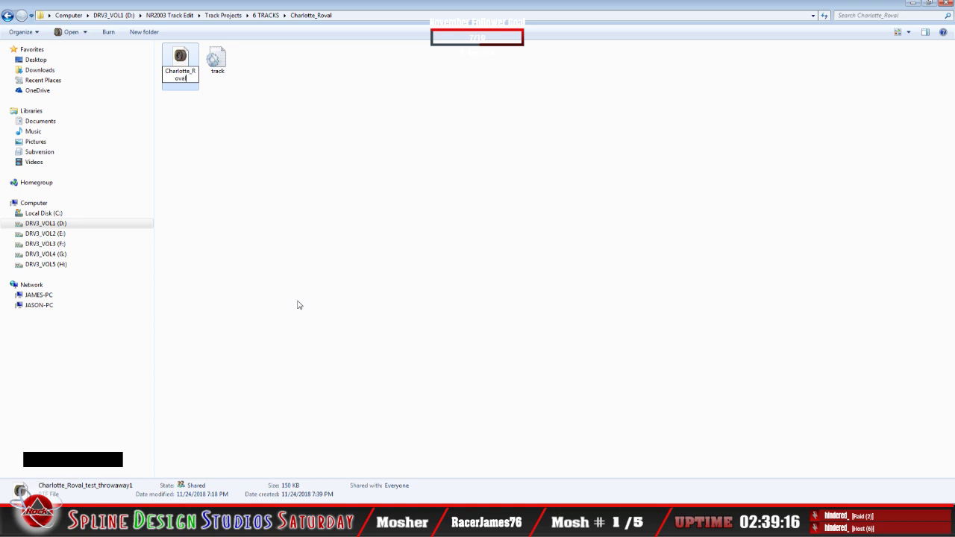
pyautogui.press('Return')
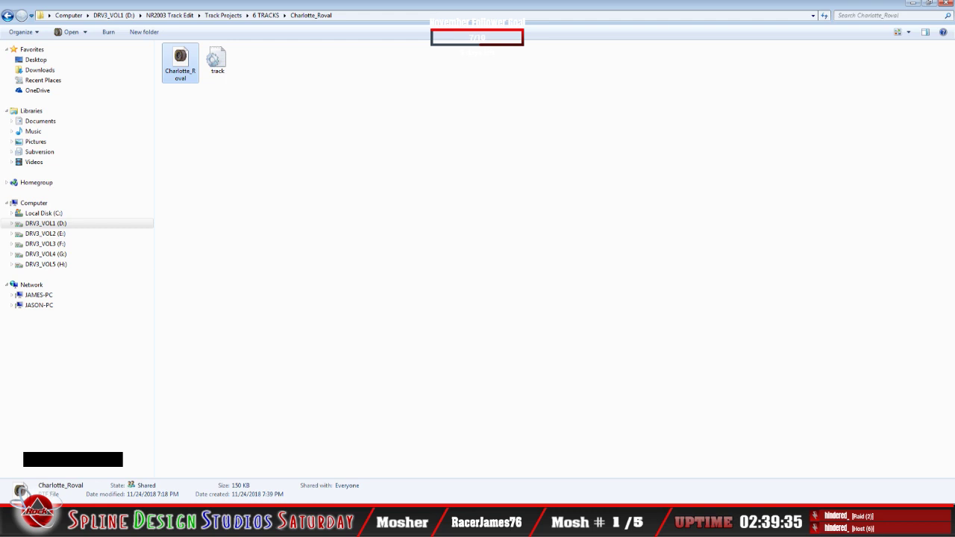
# Look through the texture files in the trackmat folder inside tracks\Charlotte_Roval
pyautogui.click(43, 467)
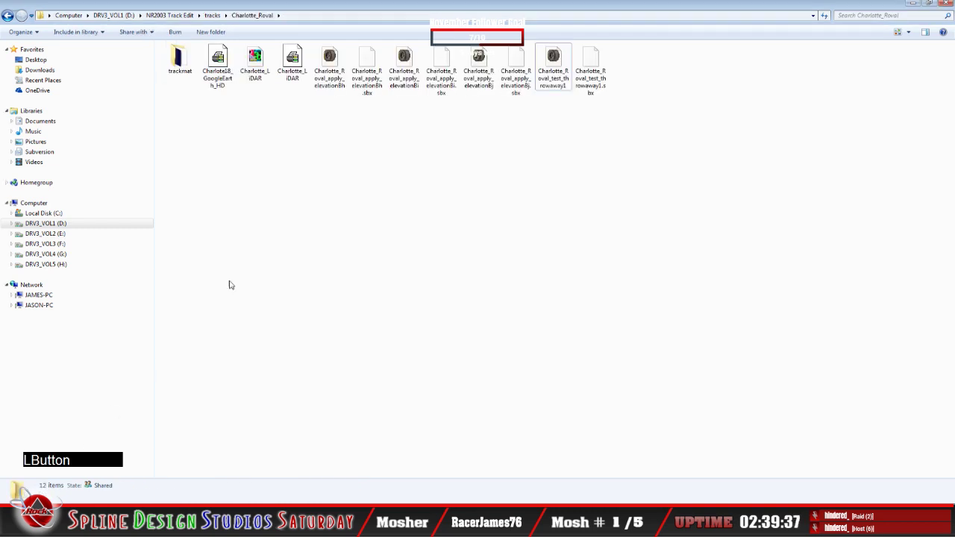
pyautogui.rightClick(181, 65)
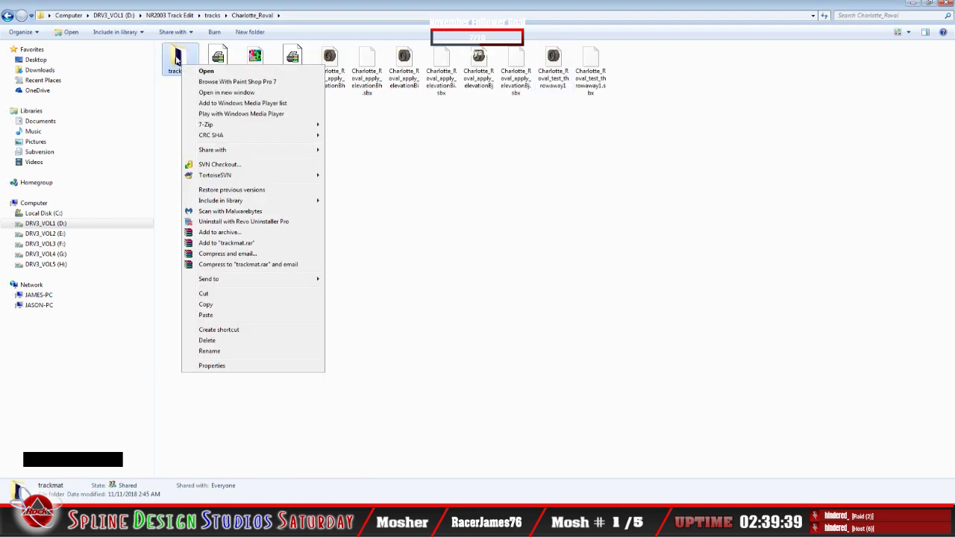
pyautogui.click(206, 71)
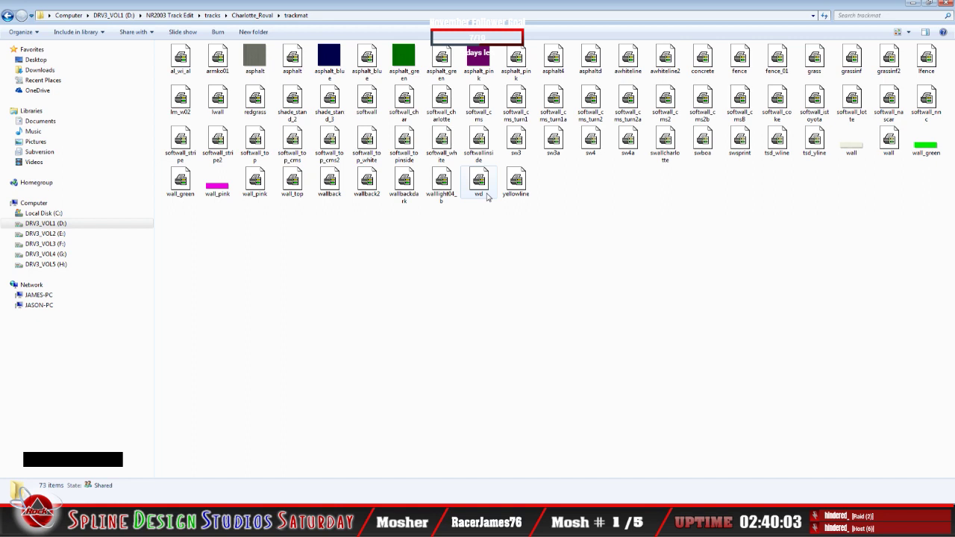
pyautogui.click(9, 15)
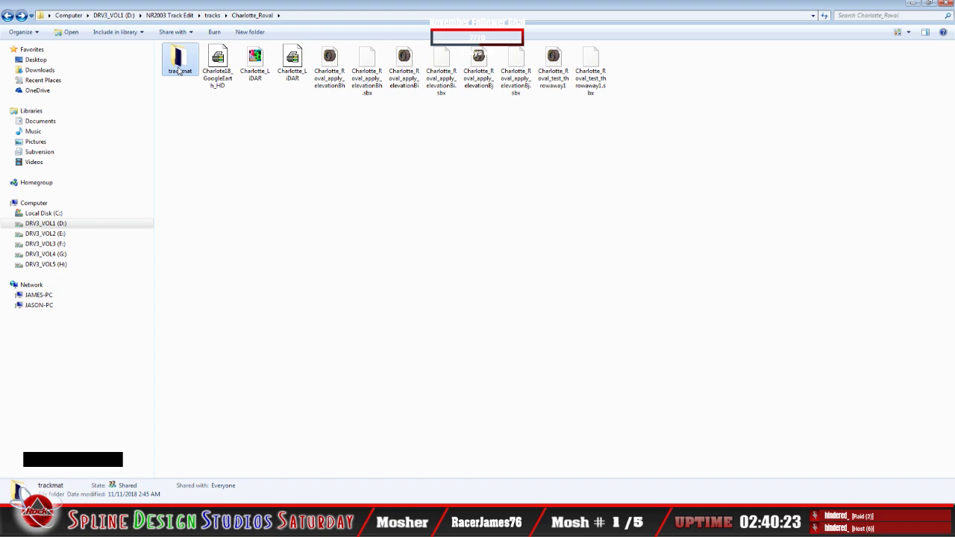
pyautogui.doubleClick(179, 66)
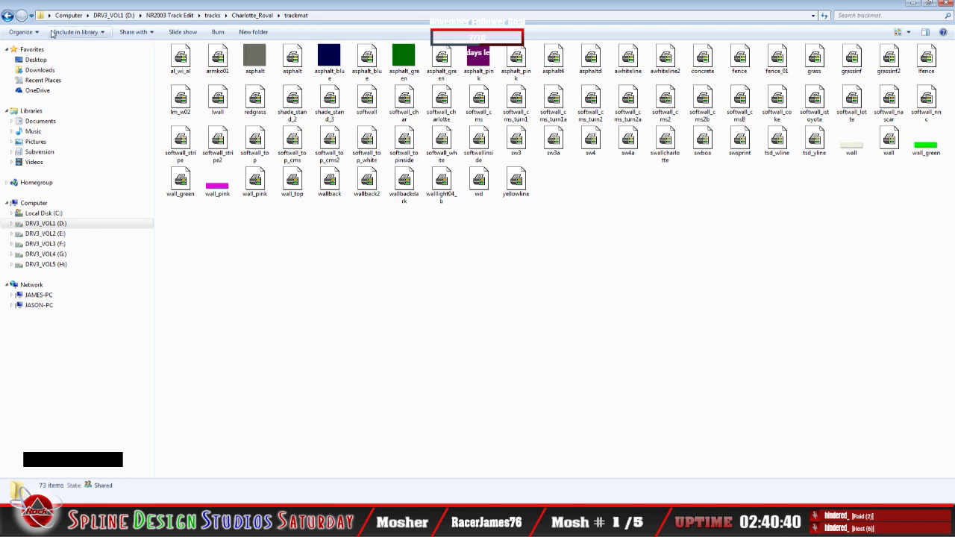
pyautogui.click(8, 15)
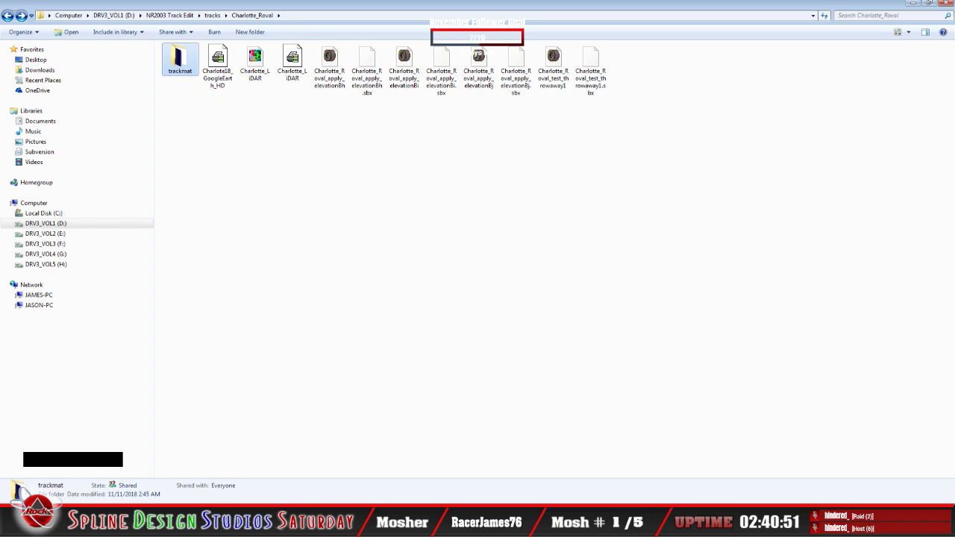
# Switch to Sandbox, select the wall section along pit road and open its W section properties clear of the track view
pyautogui.click(322, 523)
pyautogui.click(330, 463)
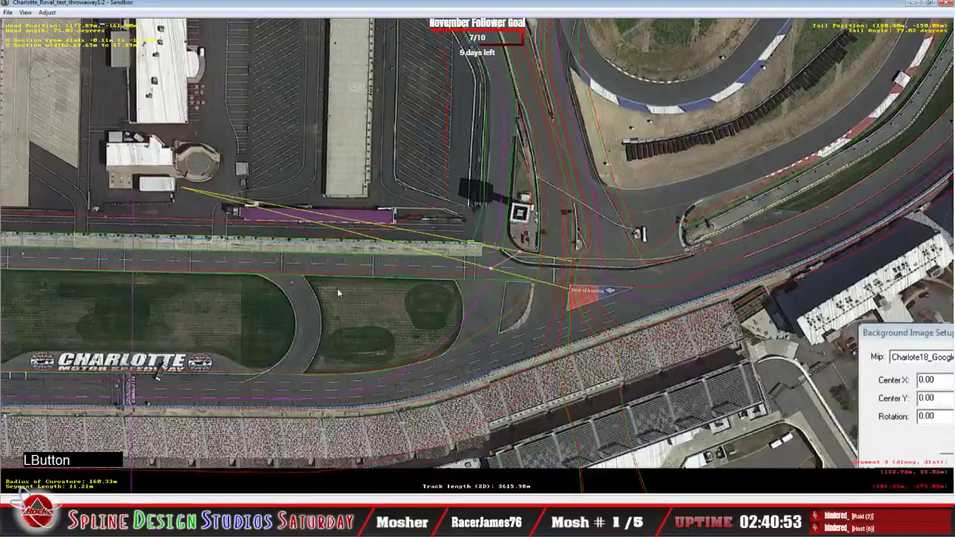
pyautogui.click(324, 245)
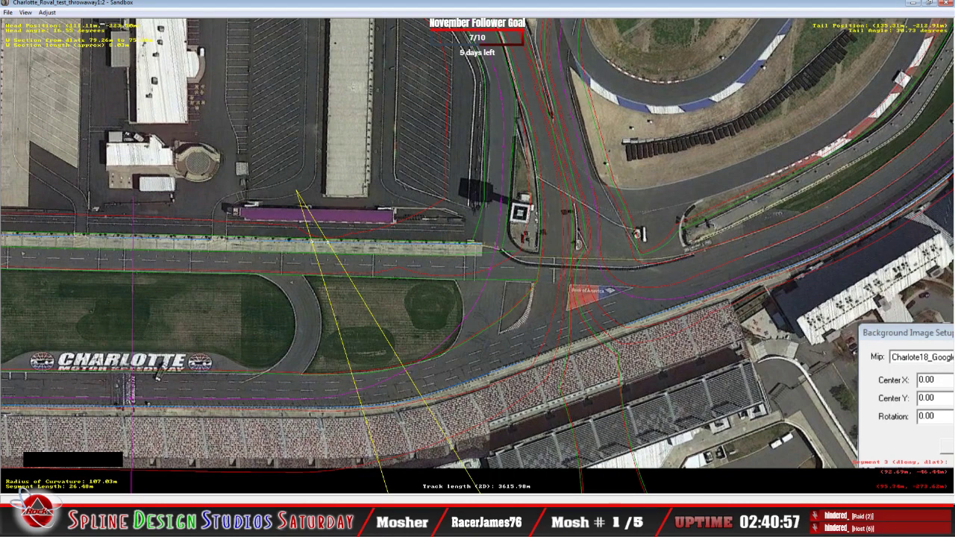
pyautogui.click(312, 479)
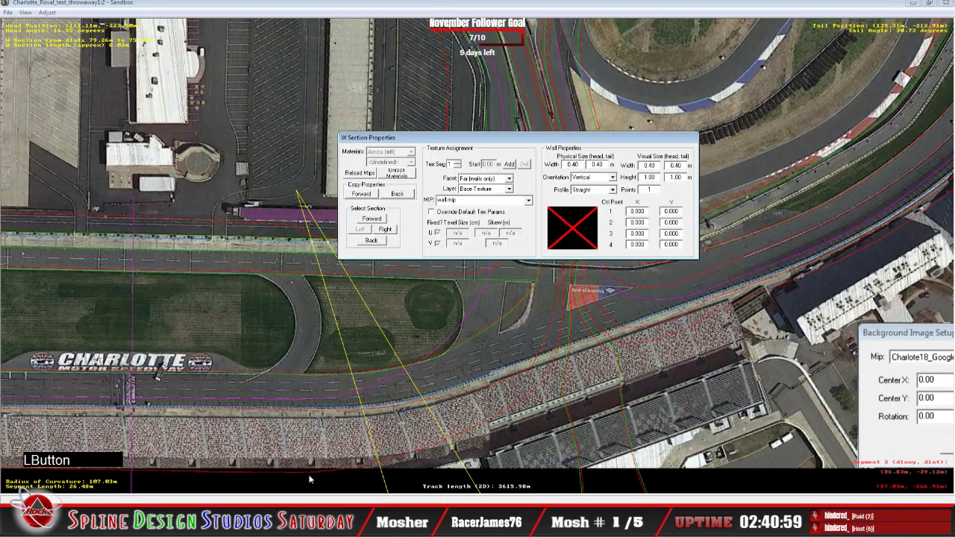
pyautogui.moveTo(446, 142); pyautogui.dragTo(364, 125)
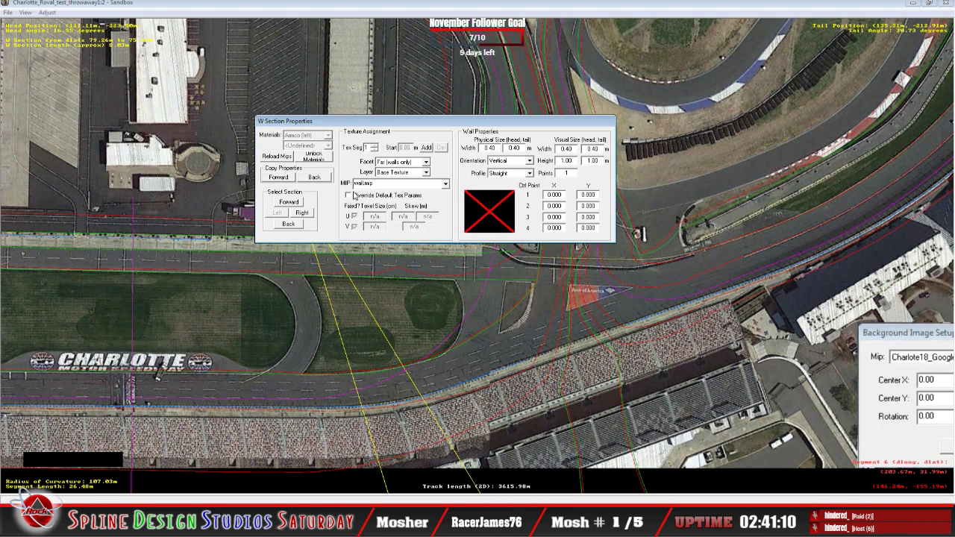
# Look through the MIP textures available for the wall section, keeping its current texture assignment
pyautogui.click(446, 184)
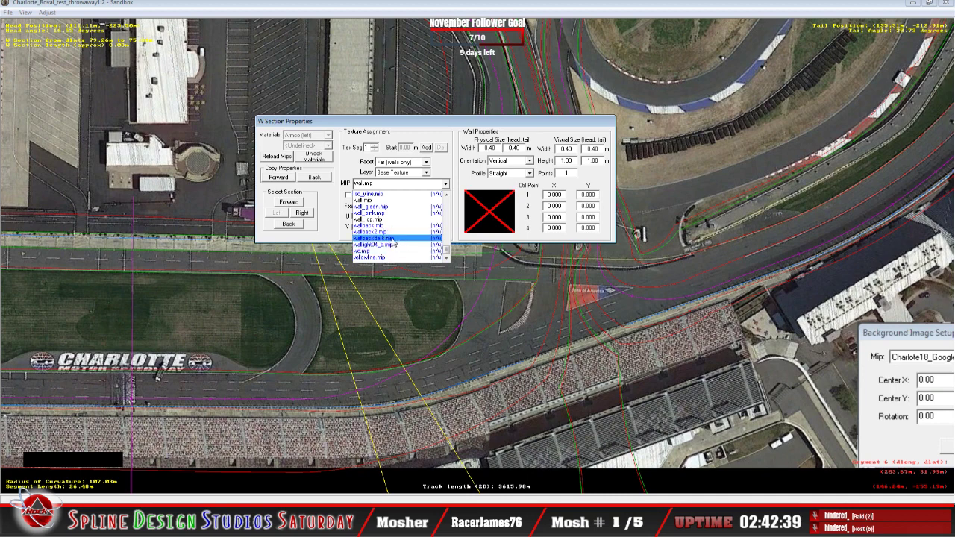
pyautogui.scroll(3, 388, 239)
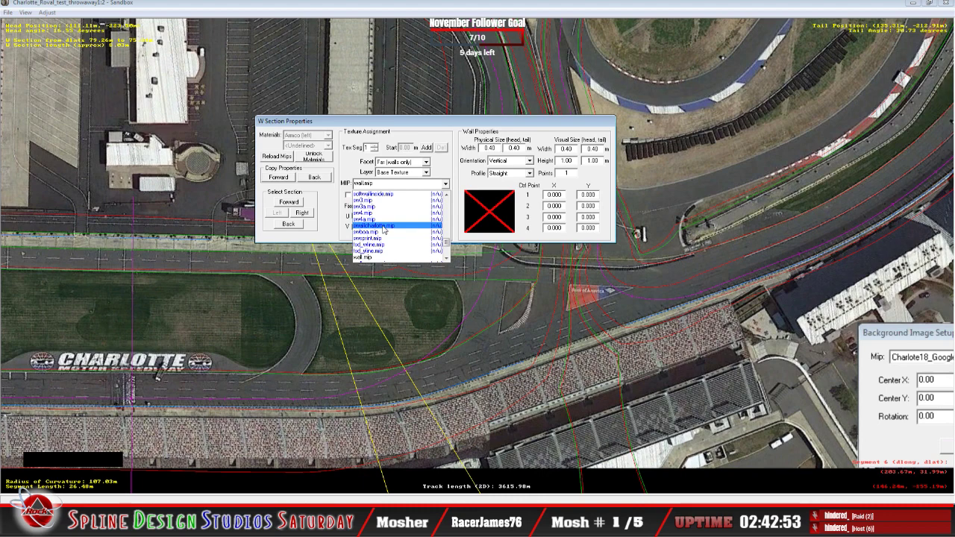
pyautogui.scroll(-1, 383, 231)
pyautogui.scroll(4, 383, 230)
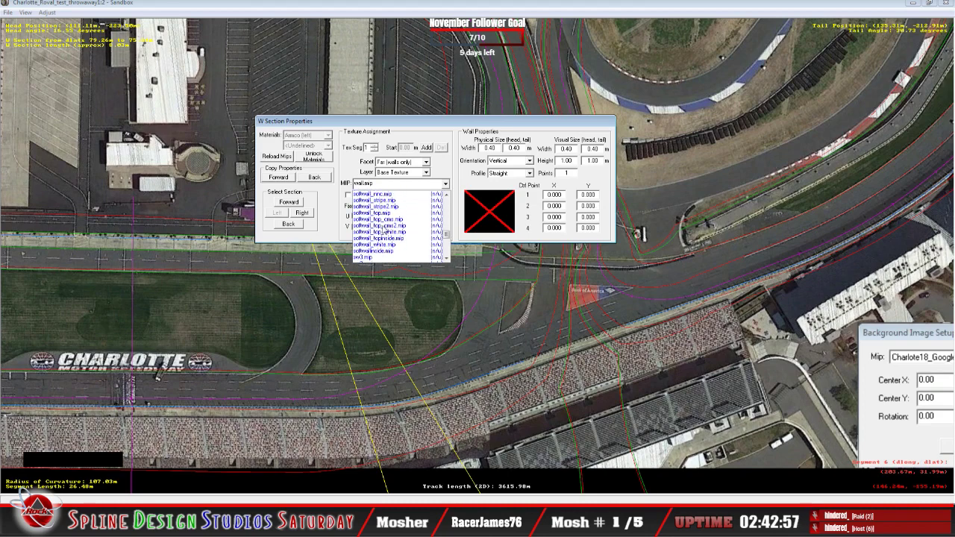
pyautogui.scroll(1, 383, 232)
pyautogui.scroll(1, 383, 232)
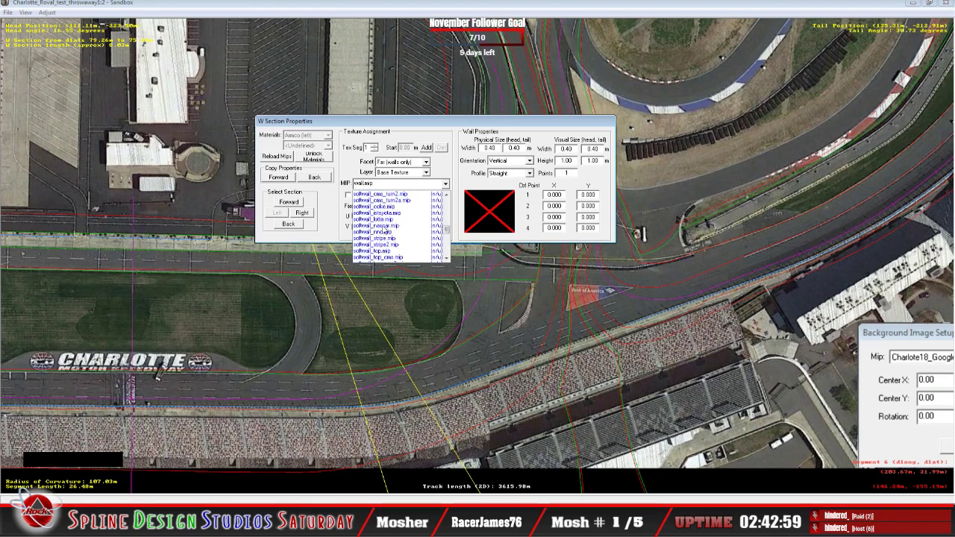
pyautogui.scroll(1, 383, 231)
pyautogui.scroll(1, 384, 231)
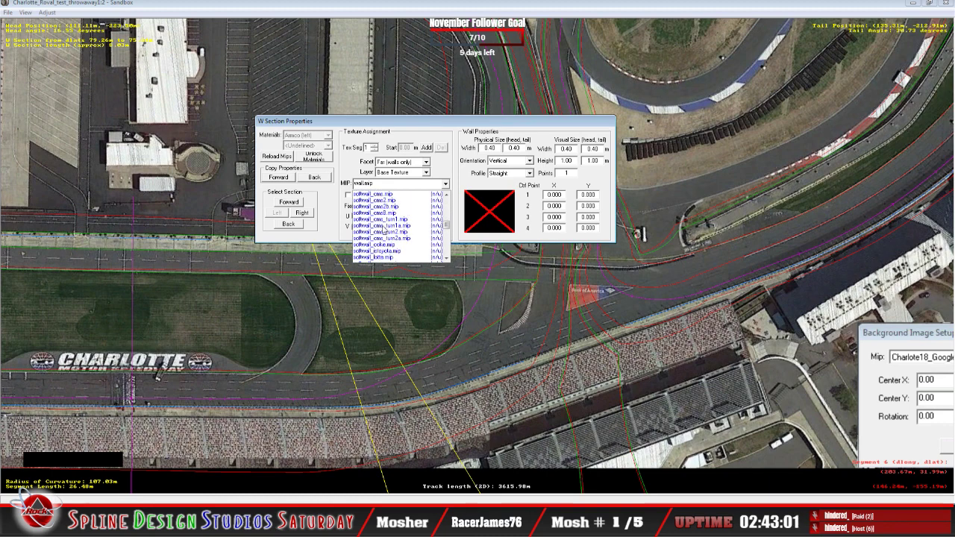
pyautogui.scroll(4, 384, 232)
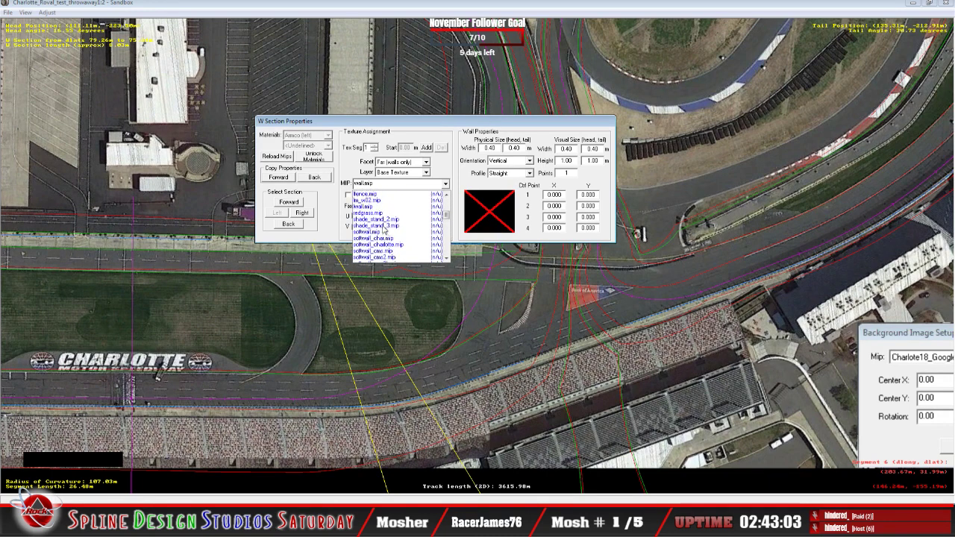
pyautogui.scroll(1, 383, 231)
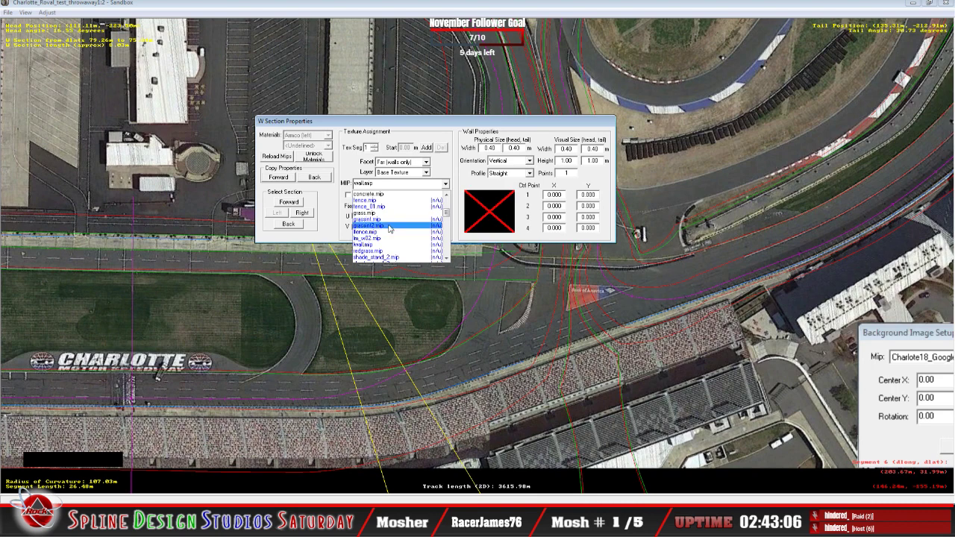
pyautogui.click(443, 126)
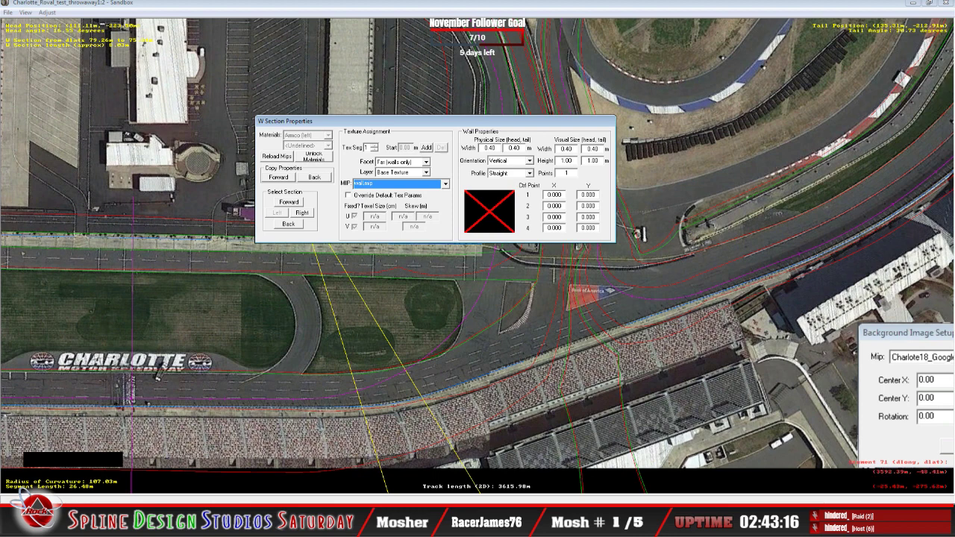
# Switch to Windows Explorer and open the trackmat folder inside tracks\Charlotte_Roval
pyautogui.click(56, 477)
pyautogui.click(47, 523)
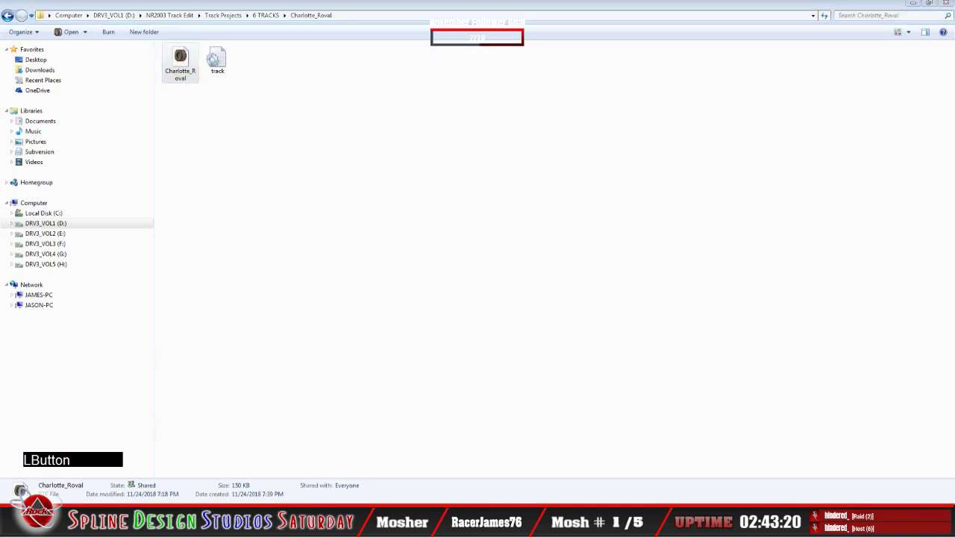
pyautogui.click(212, 431)
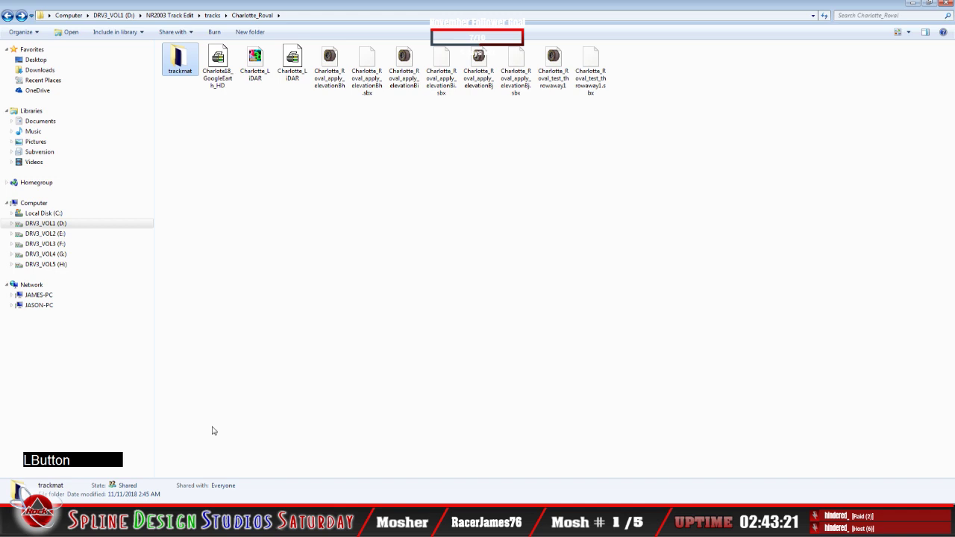
pyautogui.doubleClick(180, 60)
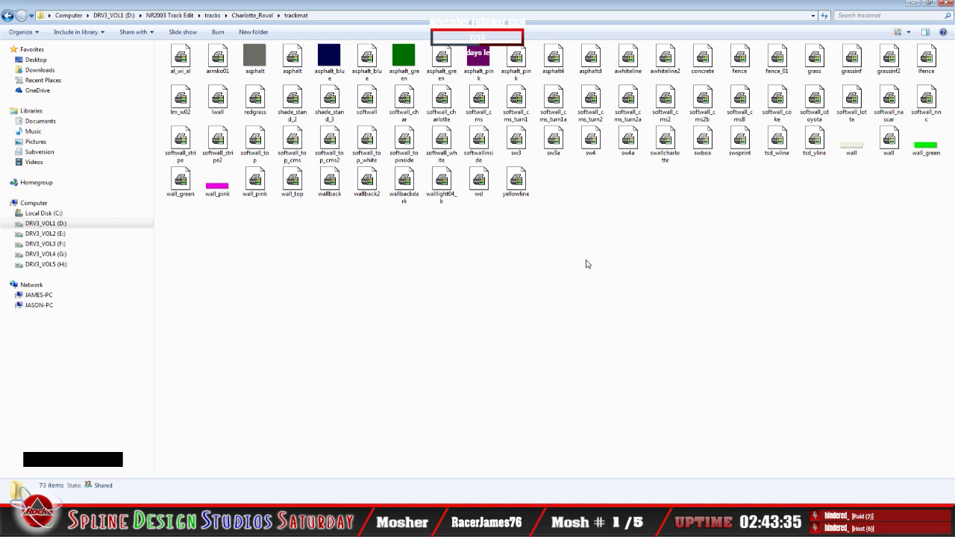
# Compare the wall section's available MIP textures in Sandbox with the texture files in the trackmat folder
pyautogui.click(340, 504)
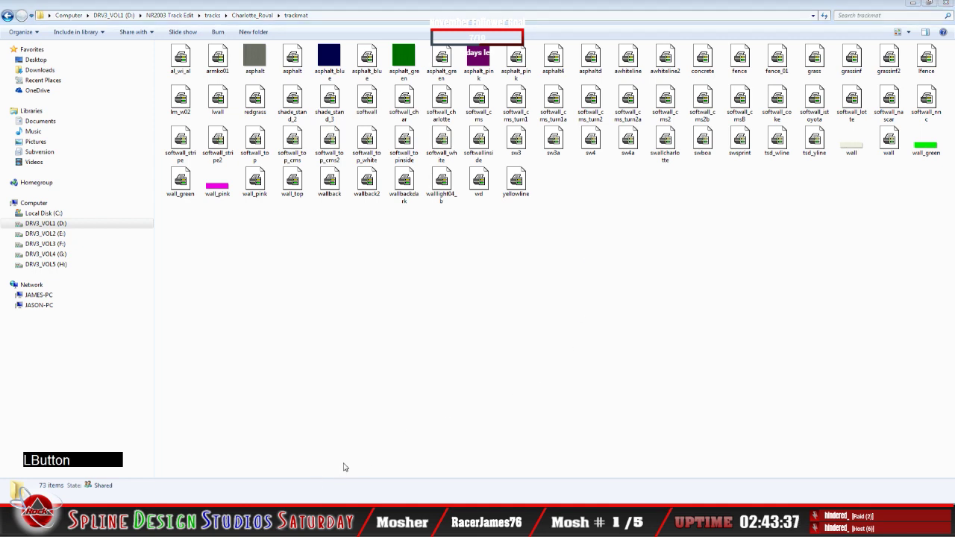
pyautogui.click(304, 483)
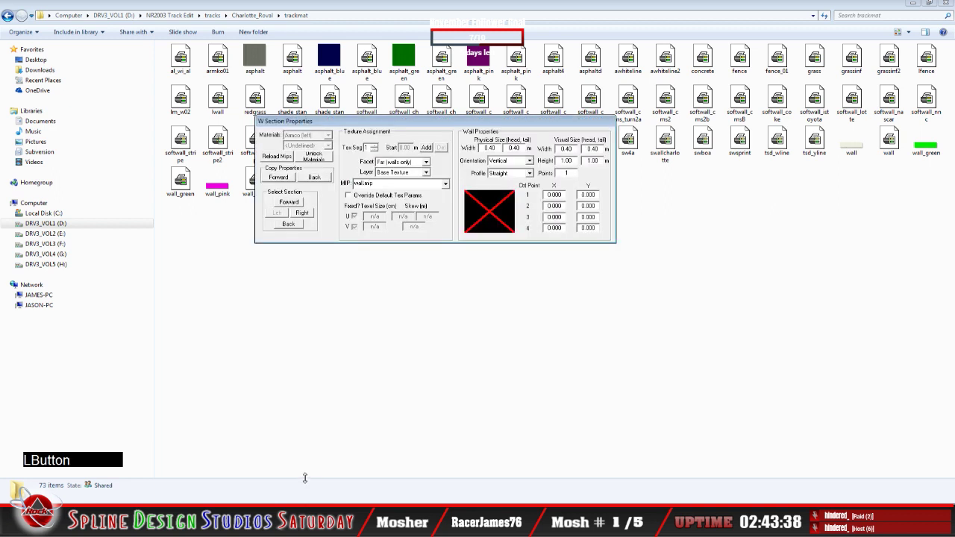
pyautogui.click(445, 184)
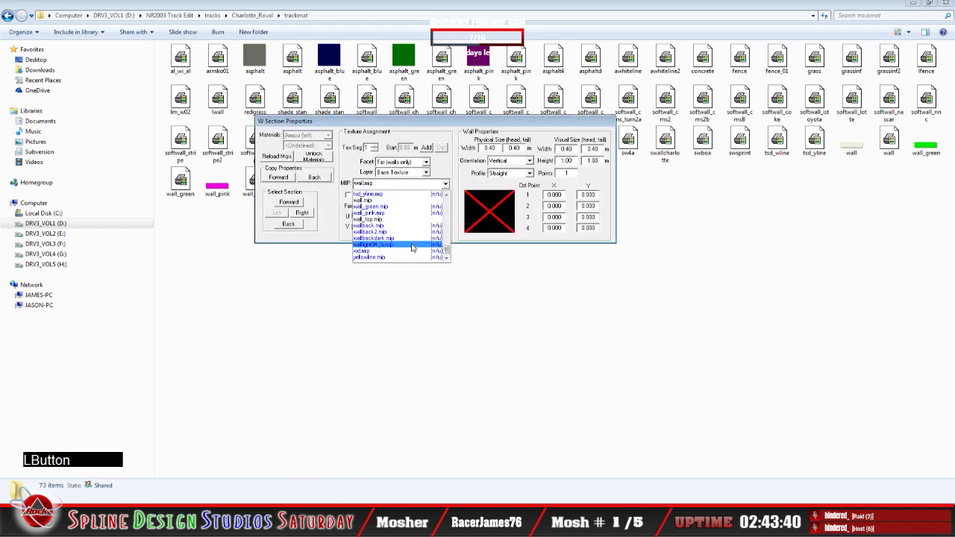
pyautogui.click(662, 288)
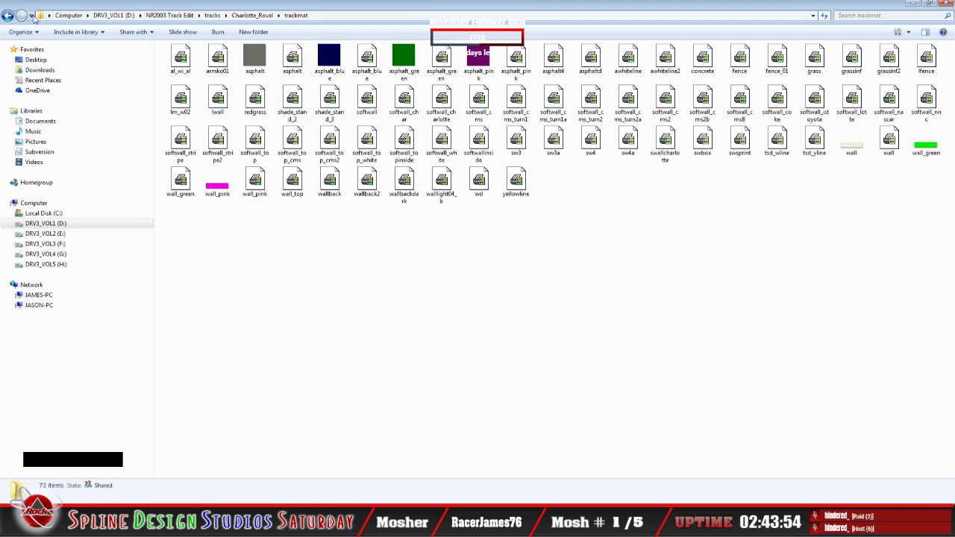
# Copy the trackmat folder from tracks\Charlotte_Roval into the 6 TRACKS\Charlotte_Roval project folder
pyautogui.click(7, 17)
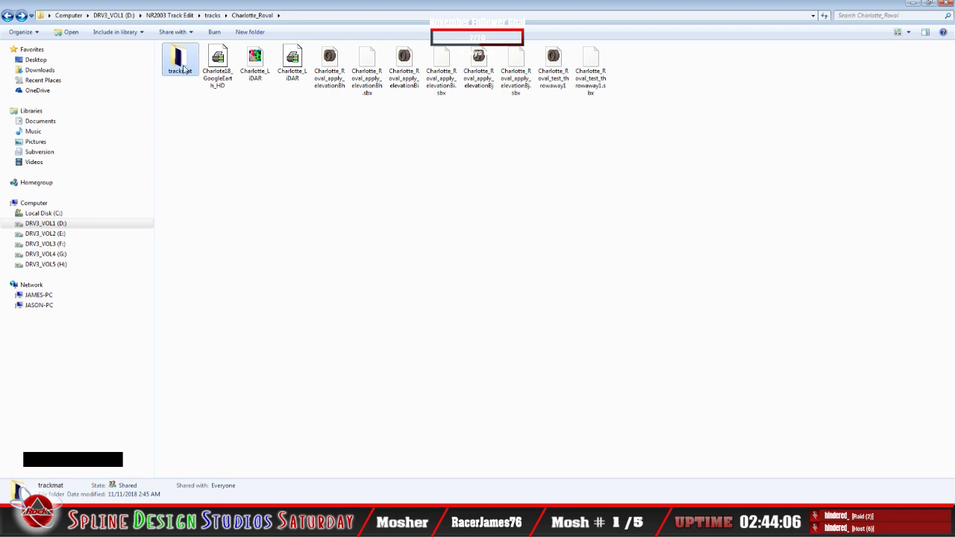
pyautogui.rightClick(184, 76)
pyautogui.click(232, 305)
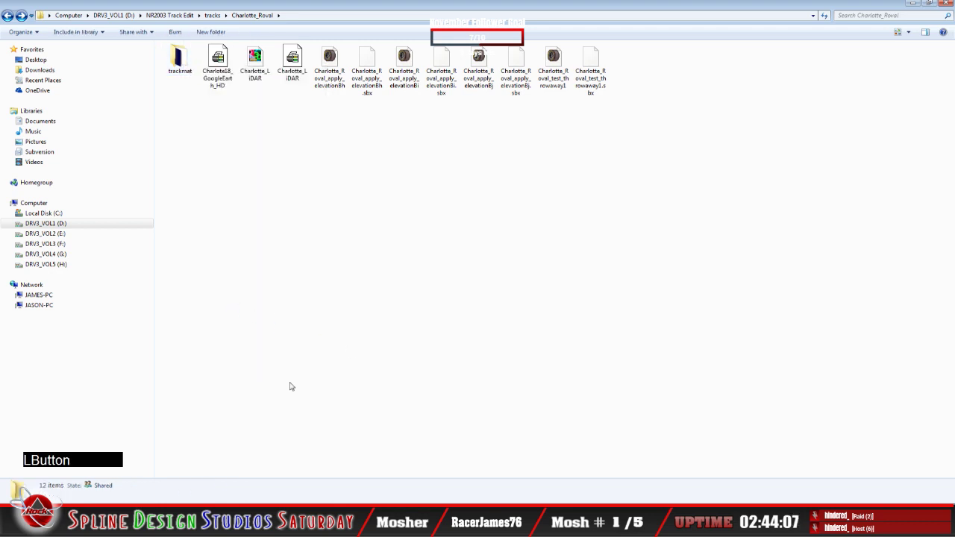
pyautogui.click(58, 482)
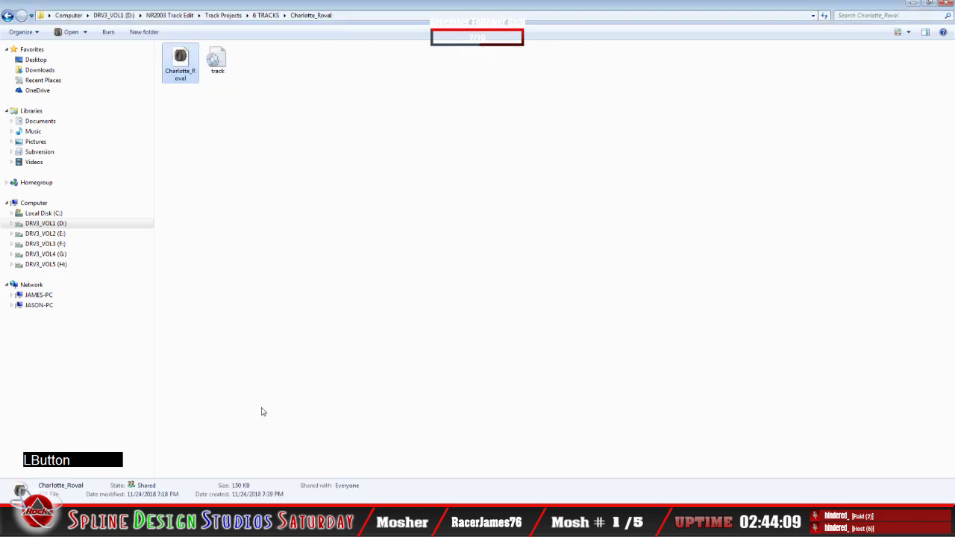
pyautogui.rightClick(262, 320)
pyautogui.click(286, 387)
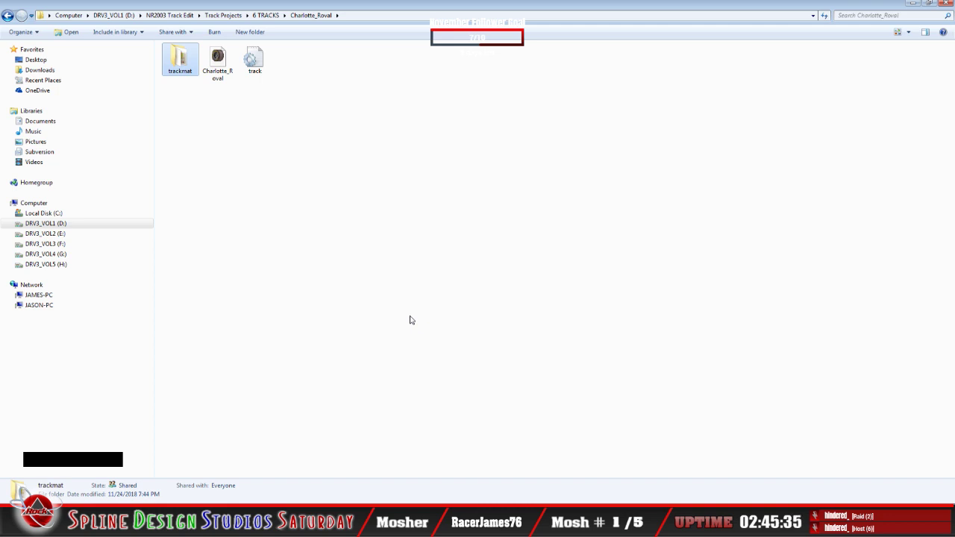
# Review the settings in the project's track configuration file in Notepad, then close it without changes
pyautogui.click(256, 63)
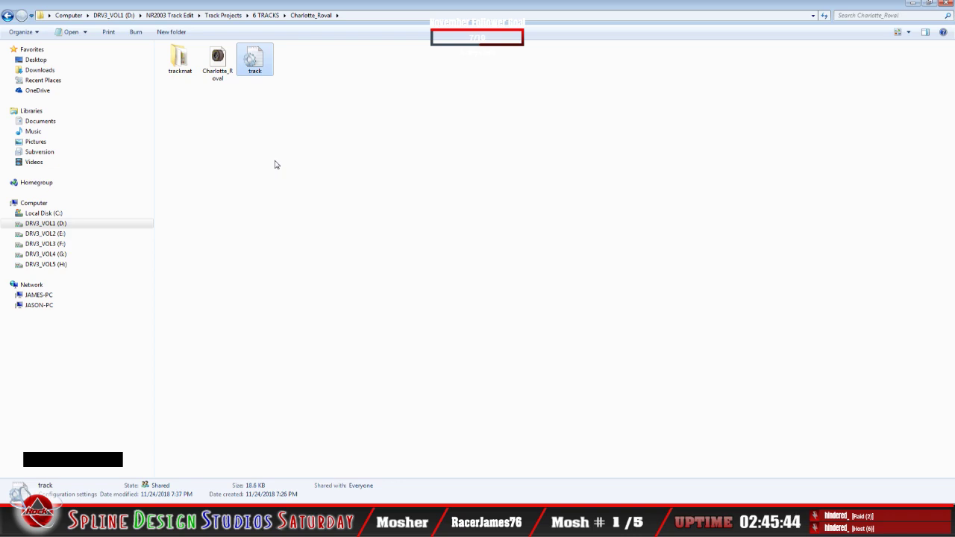
pyautogui.doubleClick(251, 66)
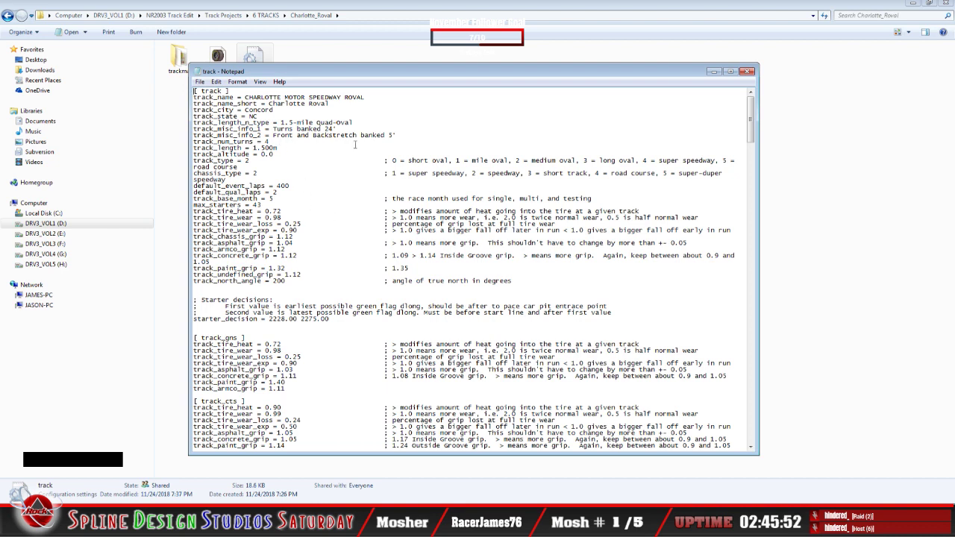
pyautogui.scroll(-9, 317, 355)
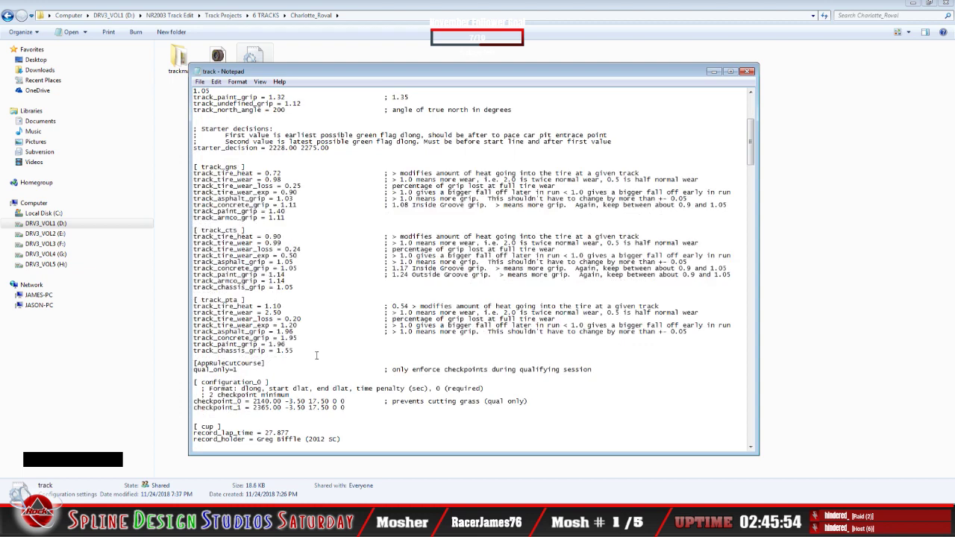
pyautogui.scroll(-3, 316, 356)
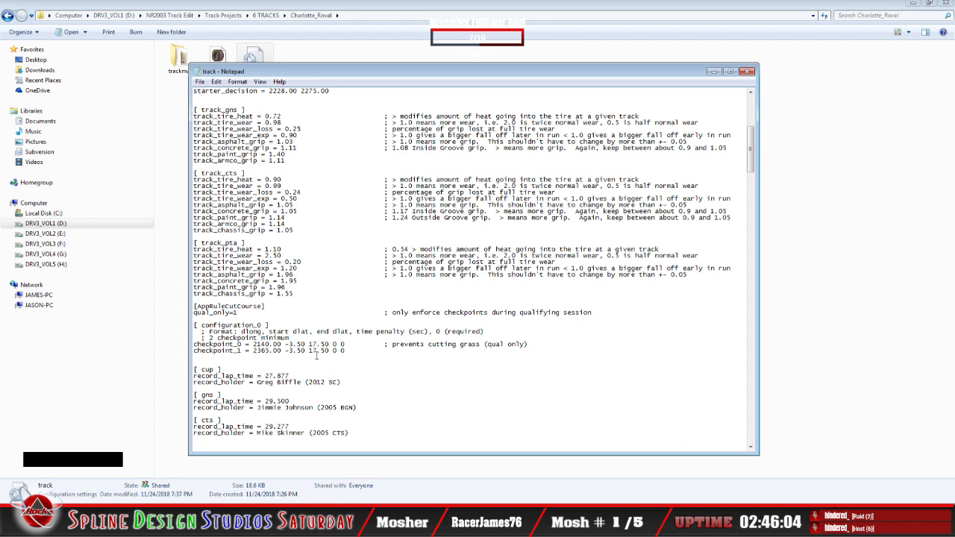
pyautogui.click(199, 81)
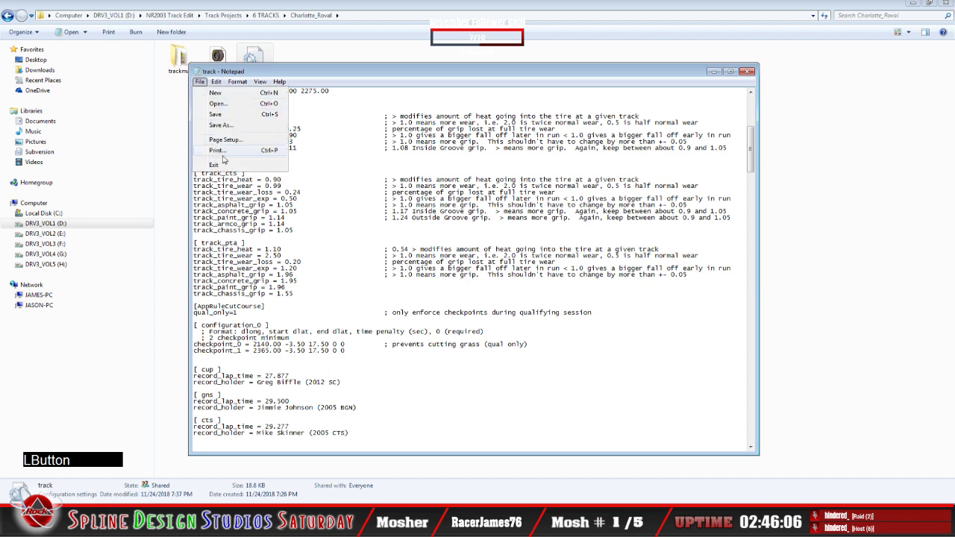
pyautogui.click(214, 165)
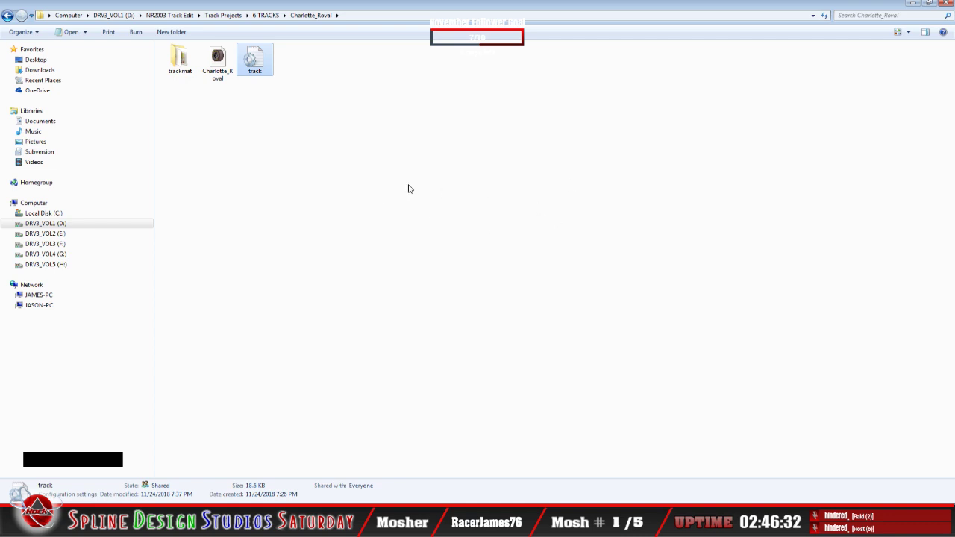
# Copy the Charlotte_Roval project folder from 6 TRACKS to the clipboard
pyautogui.click(11, 16)
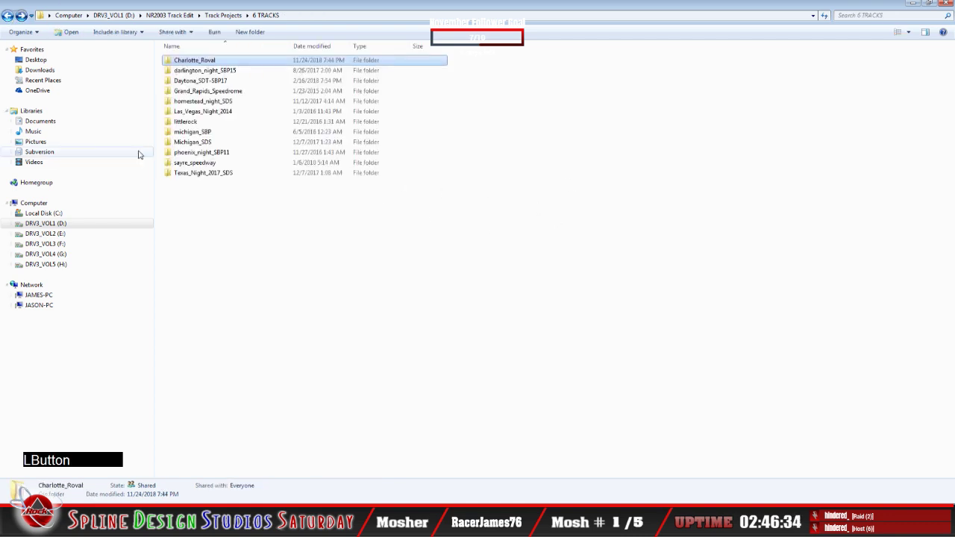
pyautogui.rightClick(205, 61)
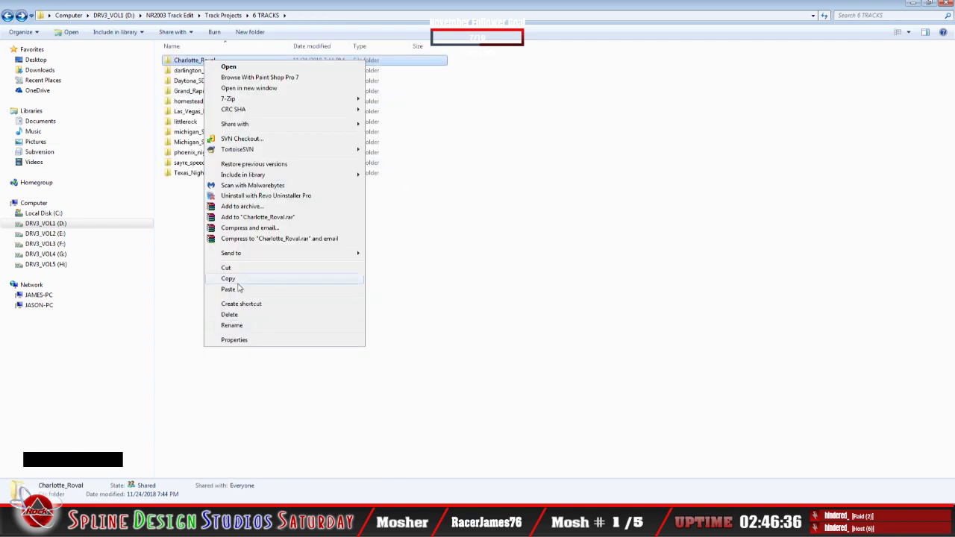
pyautogui.click(363, 287)
pyautogui.click(363, 286)
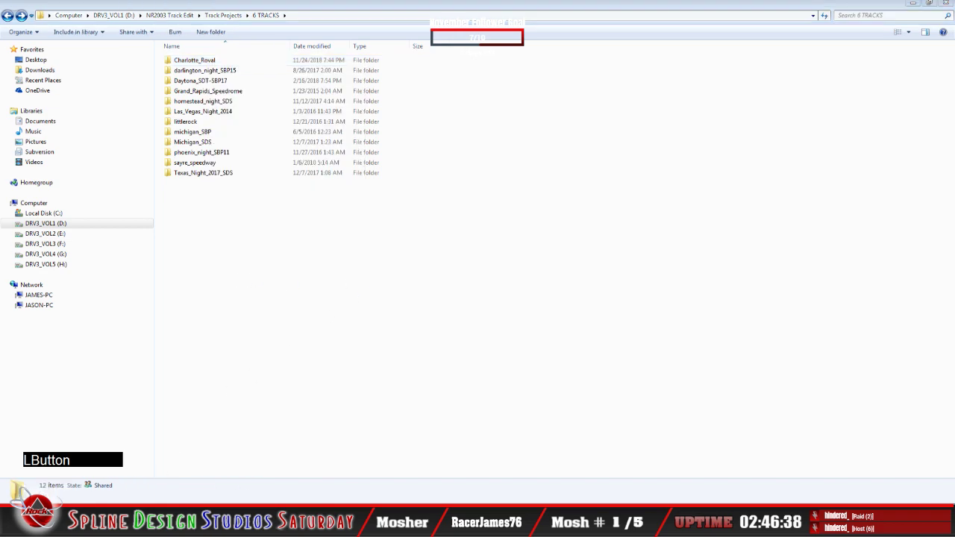
# Paste the copied Charlotte_Roval folder into the tracks folder of the NASCAR Racing 2003 Season installation
pyautogui.click(115, 475)
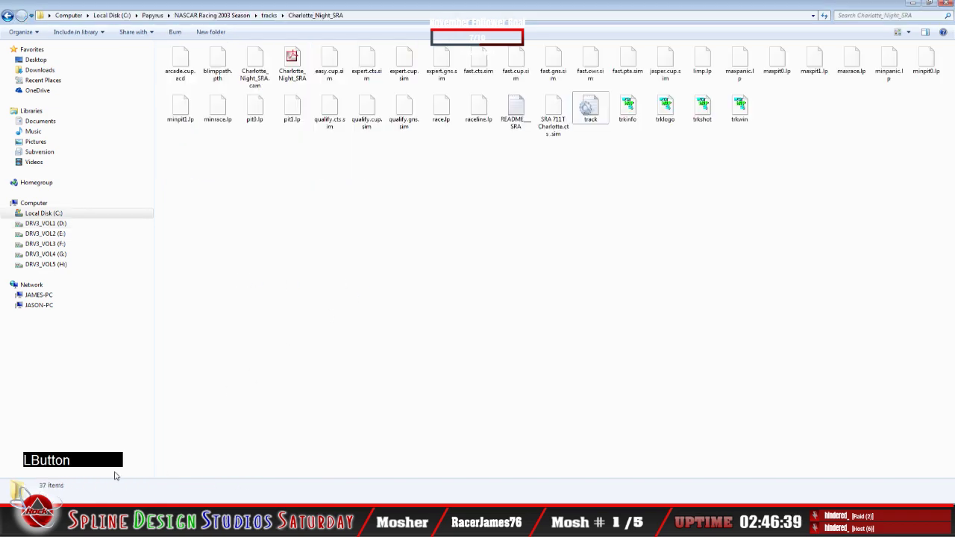
pyautogui.click(7, 15)
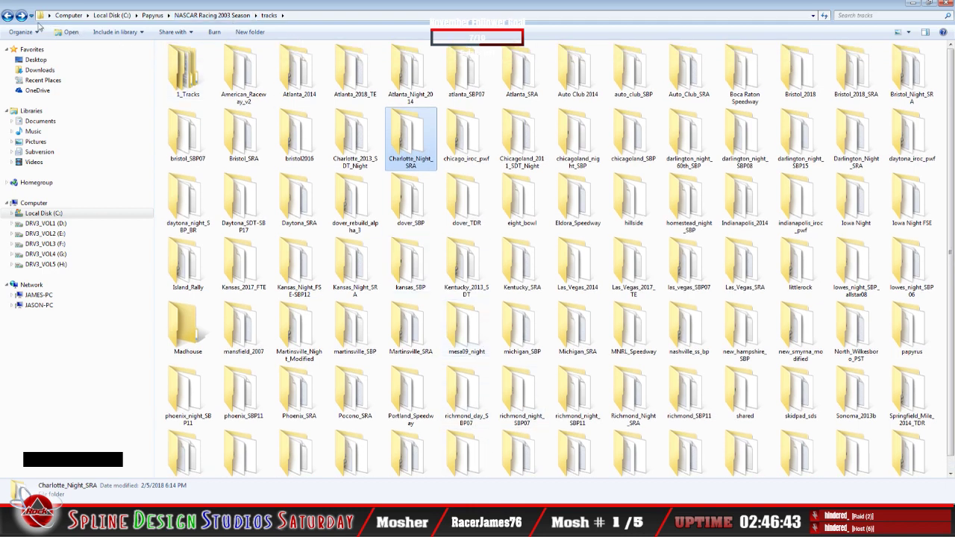
pyautogui.click(8, 15)
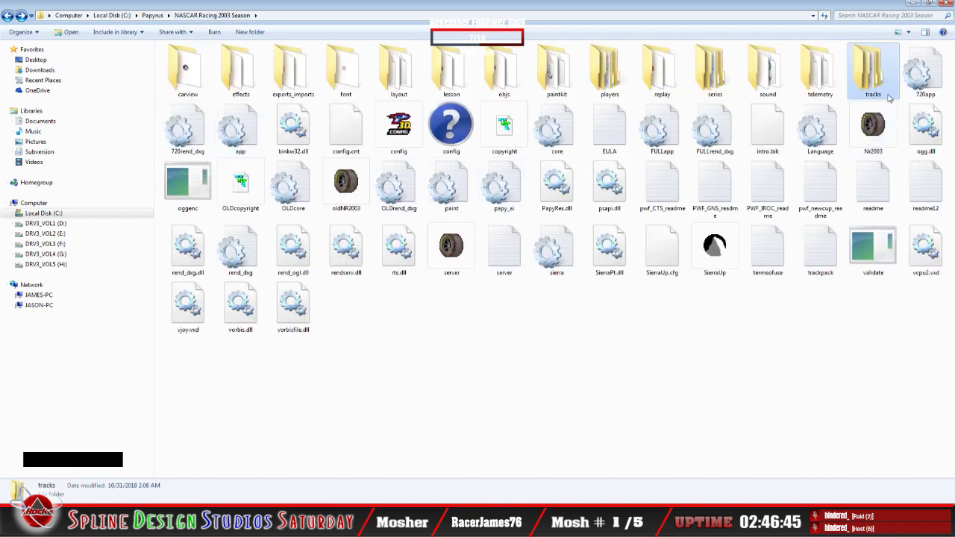
pyautogui.rightClick(875, 71)
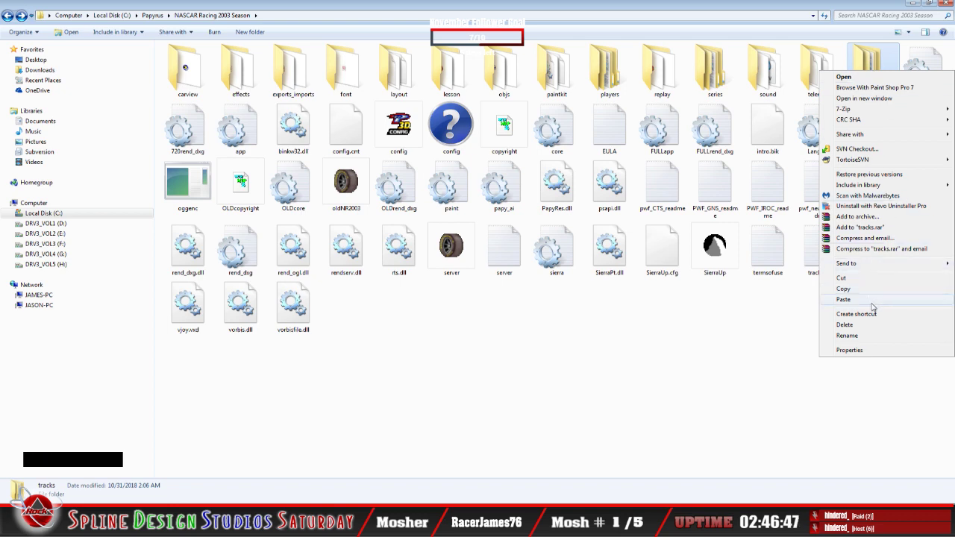
pyautogui.click(873, 301)
# Check the contents of the pasted Charlotte_Roval folder, showing them as medium icons, and return to the tracks folder
pyautogui.doubleClick(871, 69)
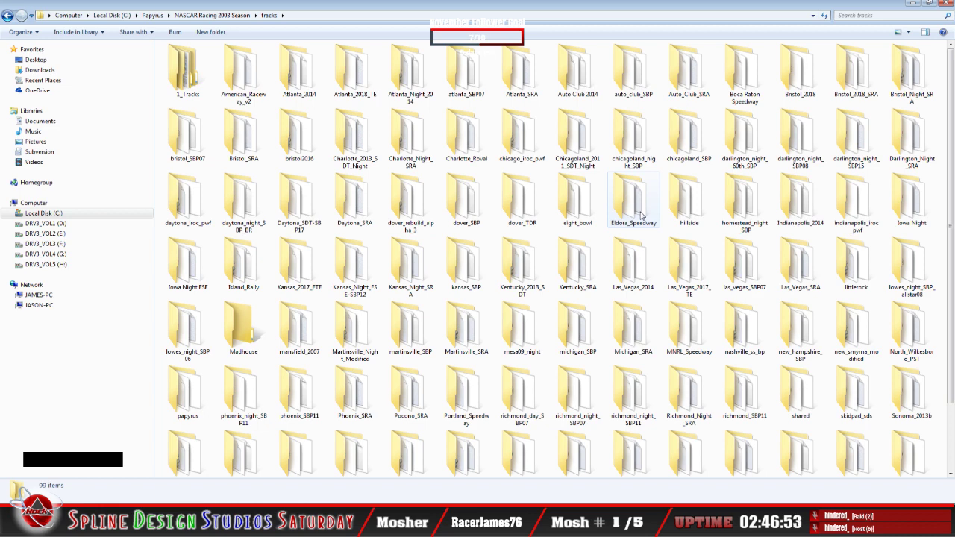
pyautogui.doubleClick(470, 143)
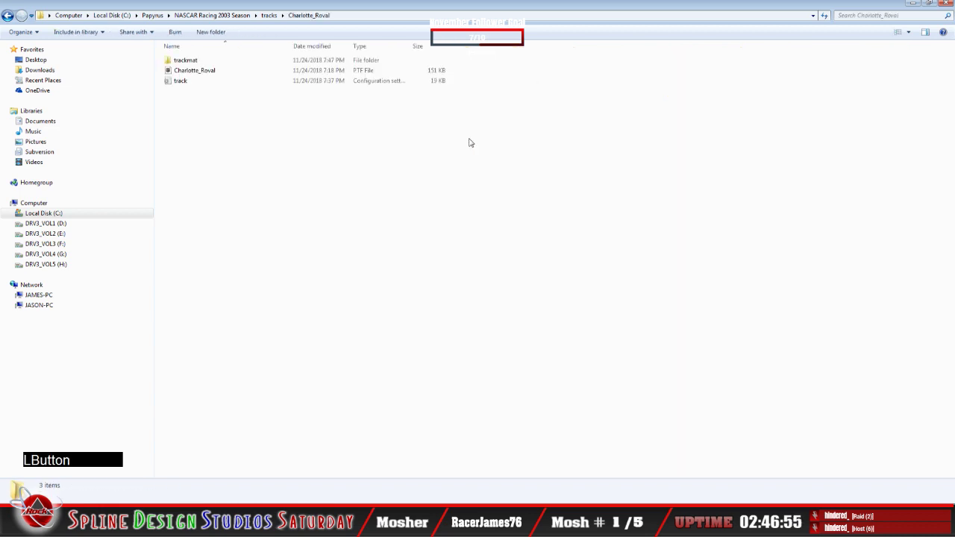
pyautogui.click(908, 33)
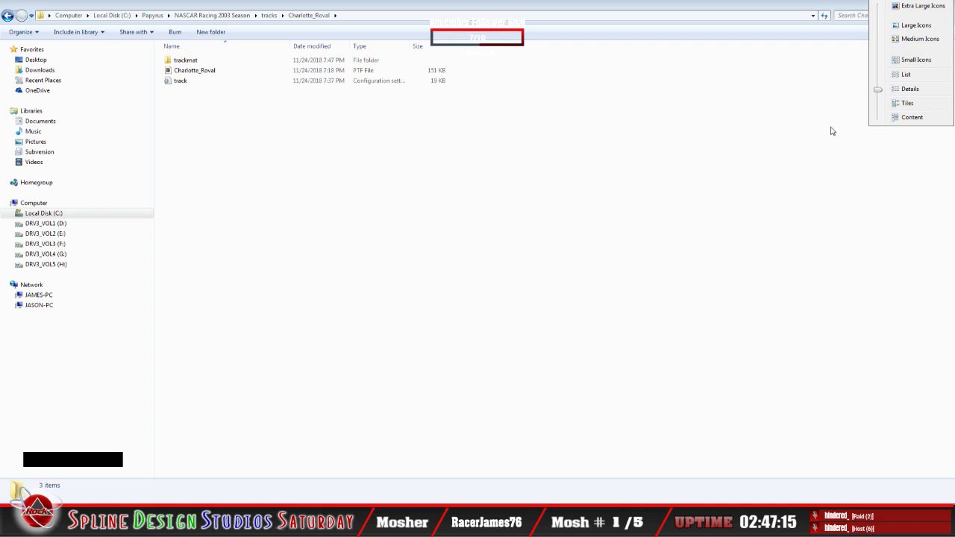
pyautogui.click(921, 38)
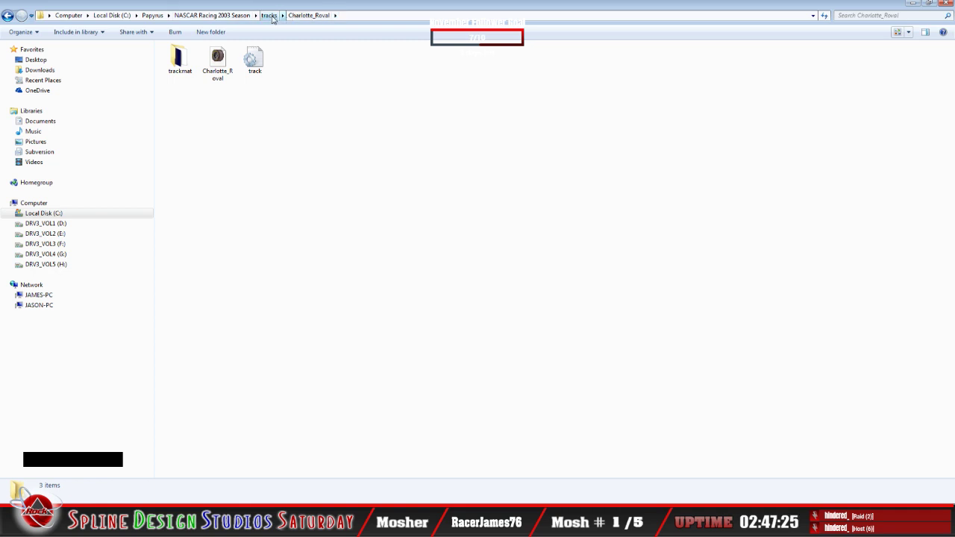
pyautogui.click(7, 17)
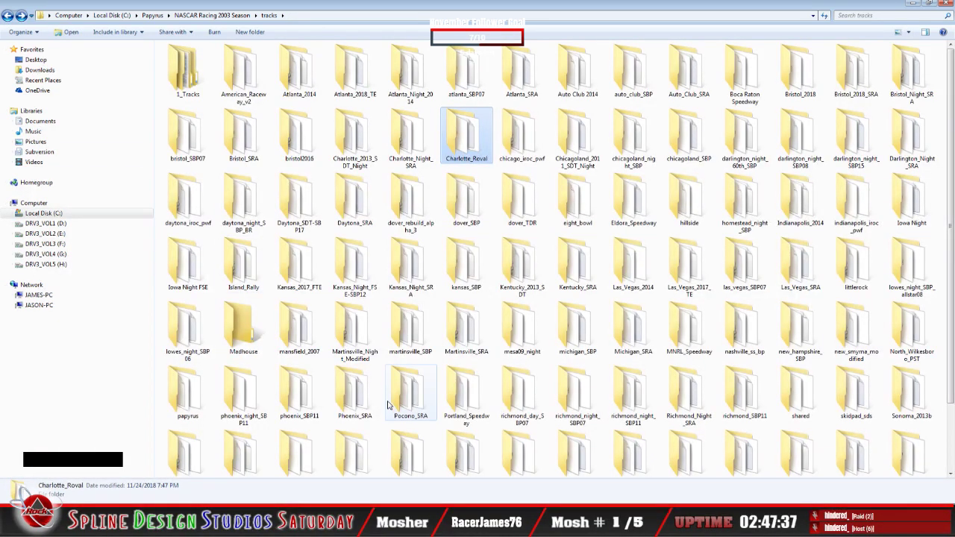
# Switch to Sandbox, start a new track without saving changes to Charlotte_Roval_test_throwaway1, and exit the program
pyautogui.click(448, 522)
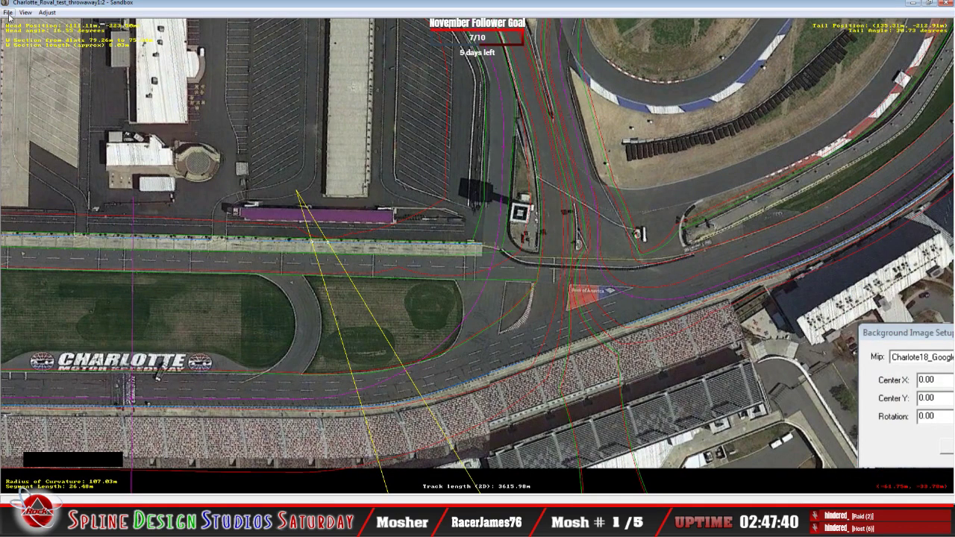
pyautogui.click(9, 13)
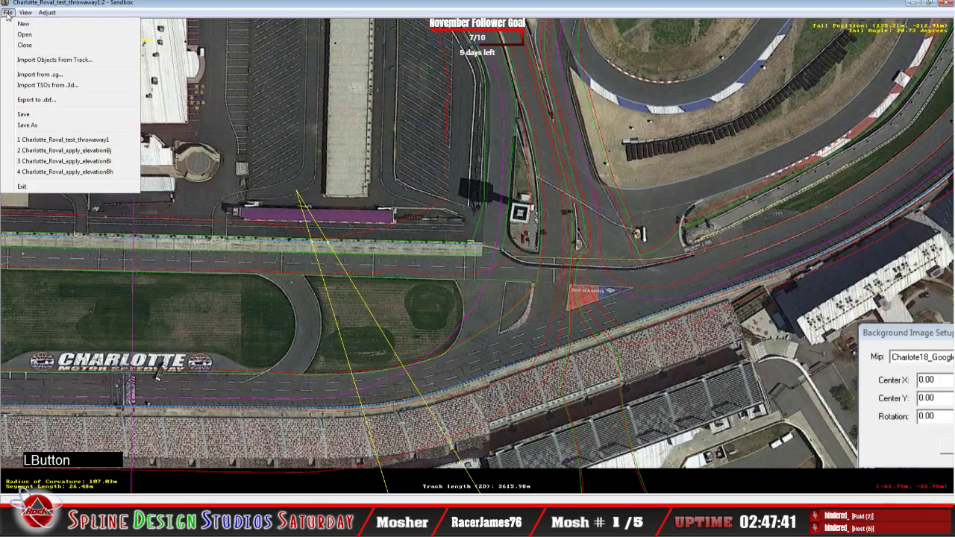
pyautogui.click(23, 27)
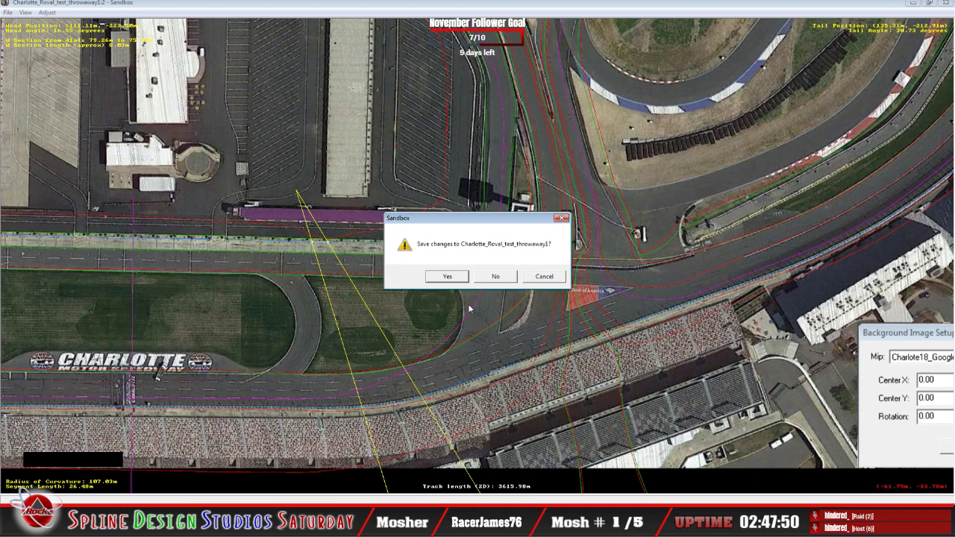
pyautogui.click(489, 280)
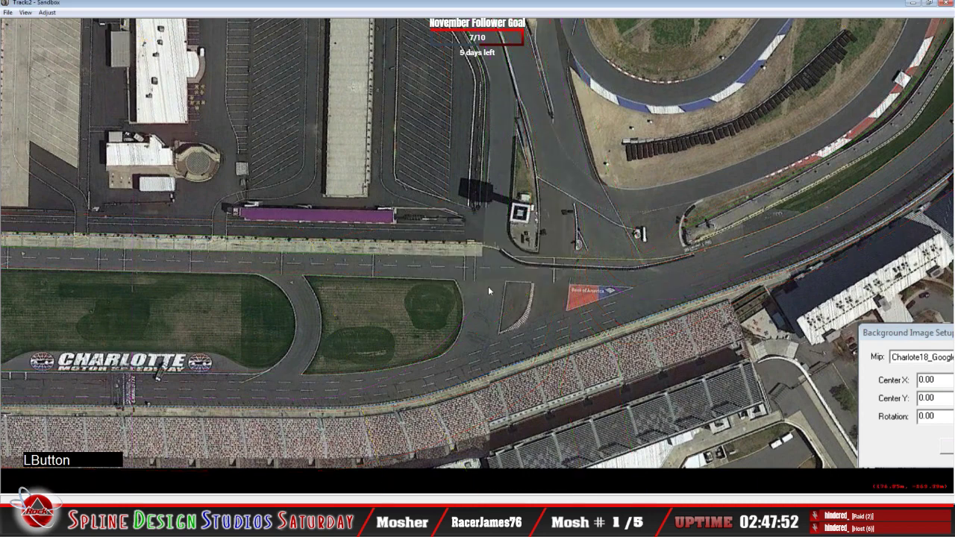
pyautogui.click(7, 12)
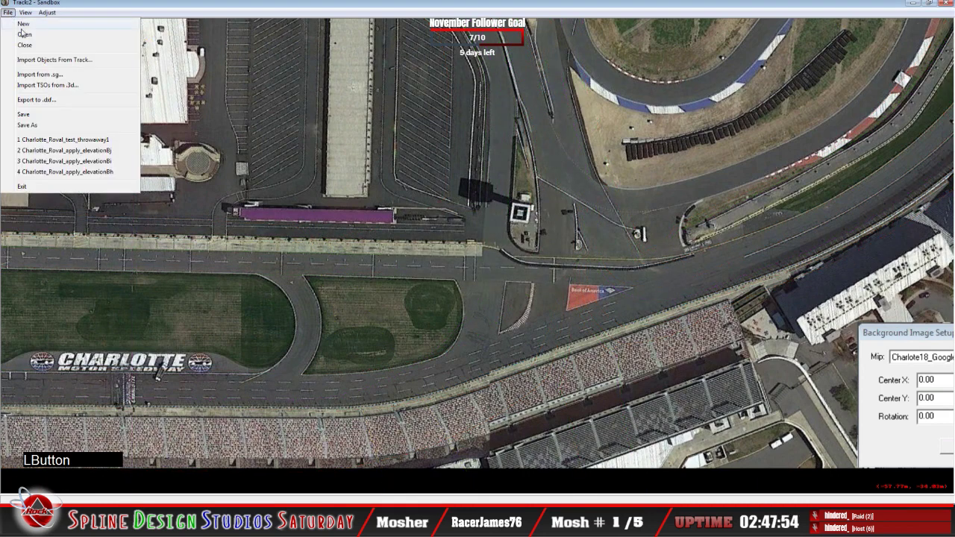
pyautogui.click(43, 188)
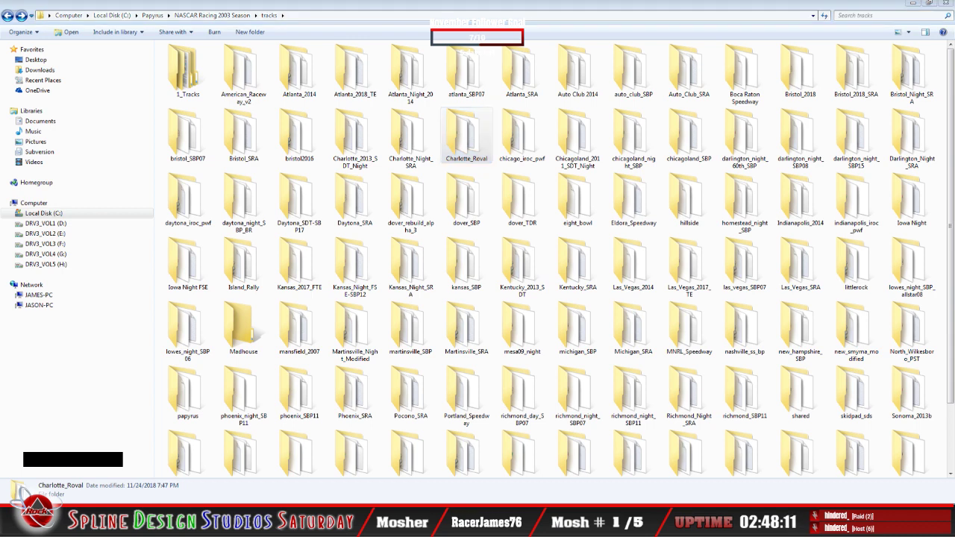
pyautogui.write('Ro')
pyautogui.hotkey('shift', 'x')
pyautogui.press('f')
pyautogui.press('Return')
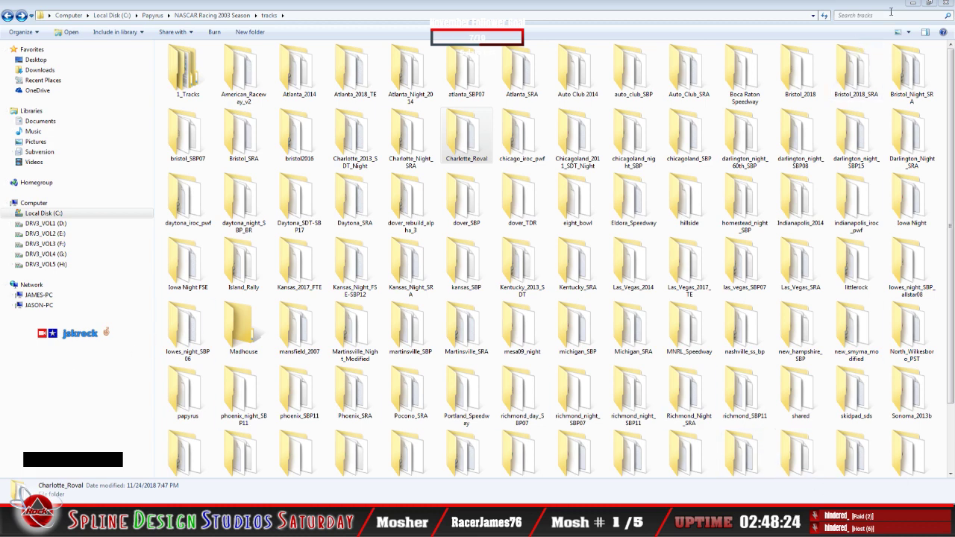
# Minimise the open folder windows and bring up Logitech Profiler
pyautogui.click(914, 3)
pyautogui.click(913, 3)
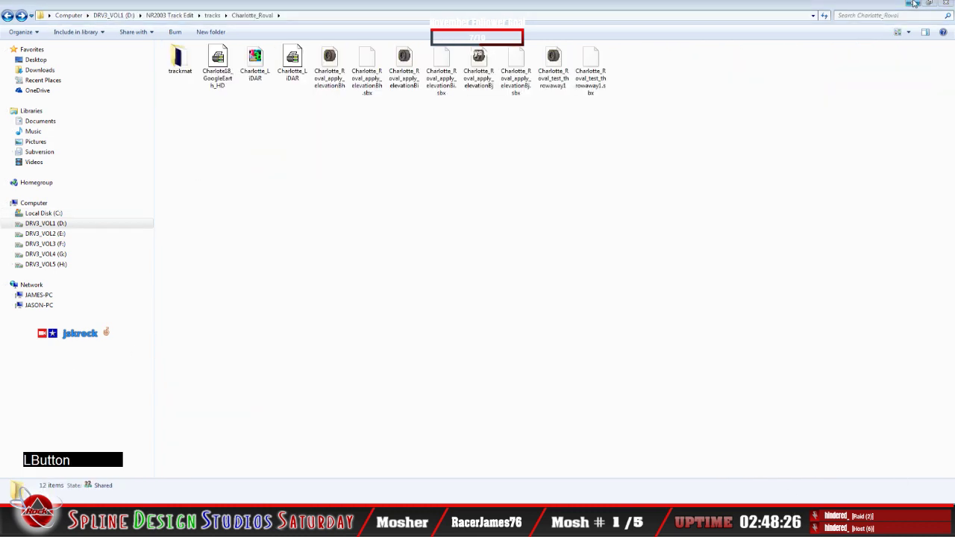
pyautogui.click(914, 3)
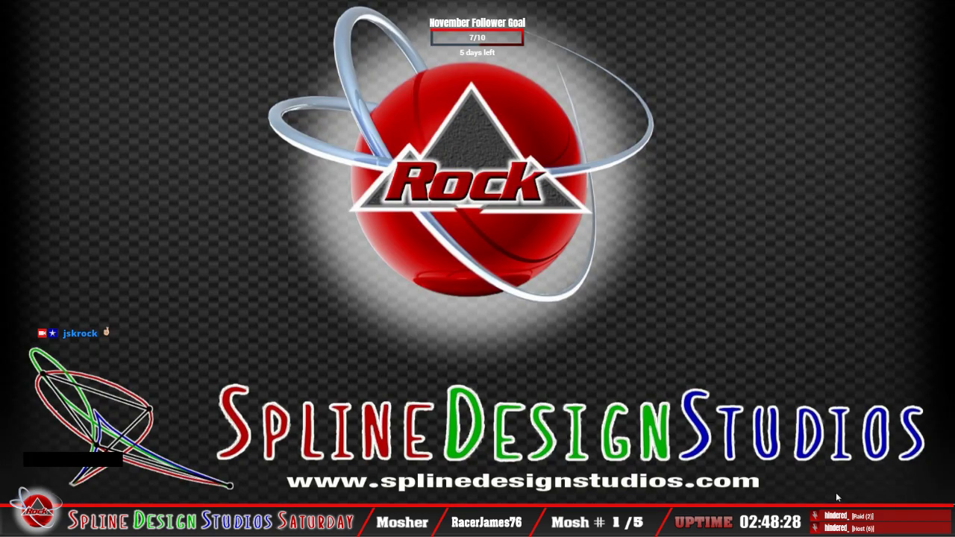
pyautogui.click(880, 523)
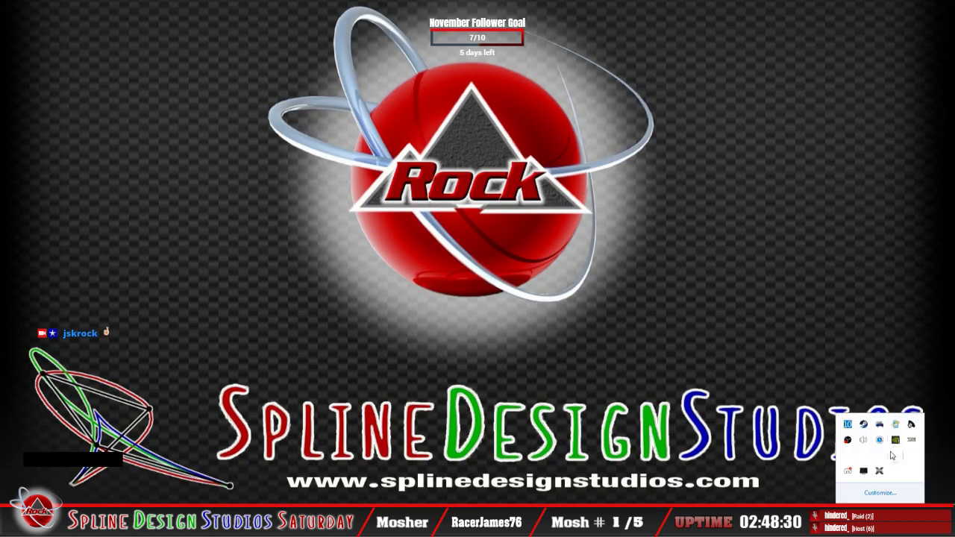
pyautogui.click(880, 425)
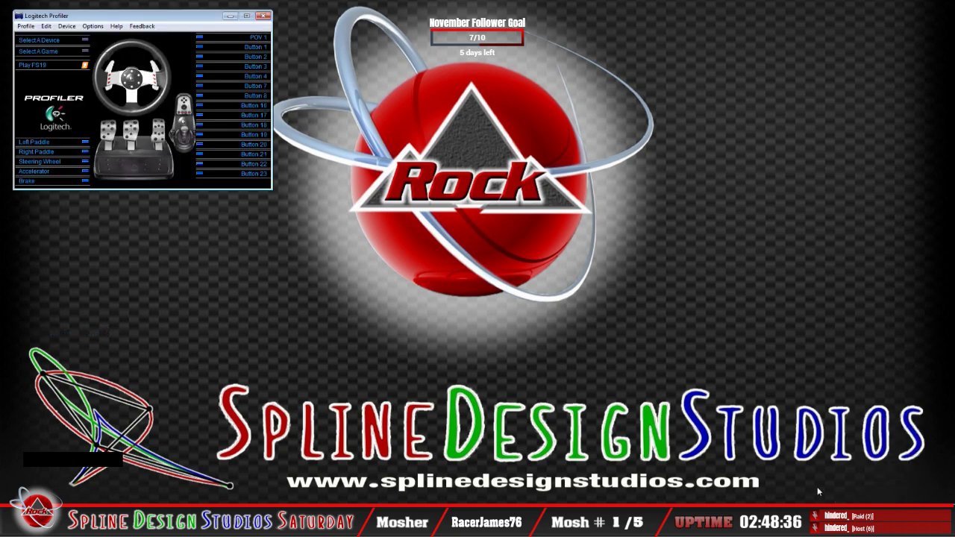
# Set the persistent profile in the global profiler settings to NASCAR Racing 2003 Season
pyautogui.click(89, 30)
pyautogui.click(96, 36)
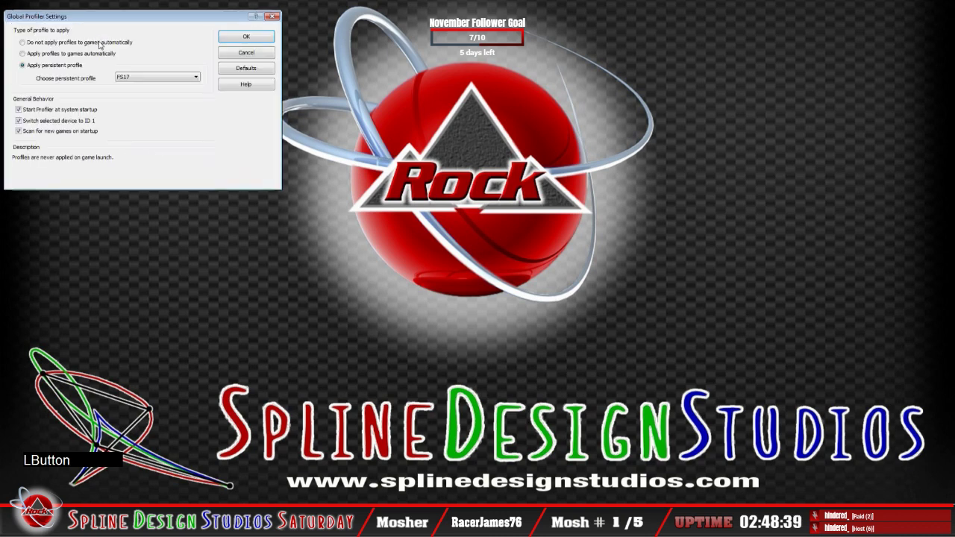
pyautogui.click(198, 78)
pyautogui.click(194, 112)
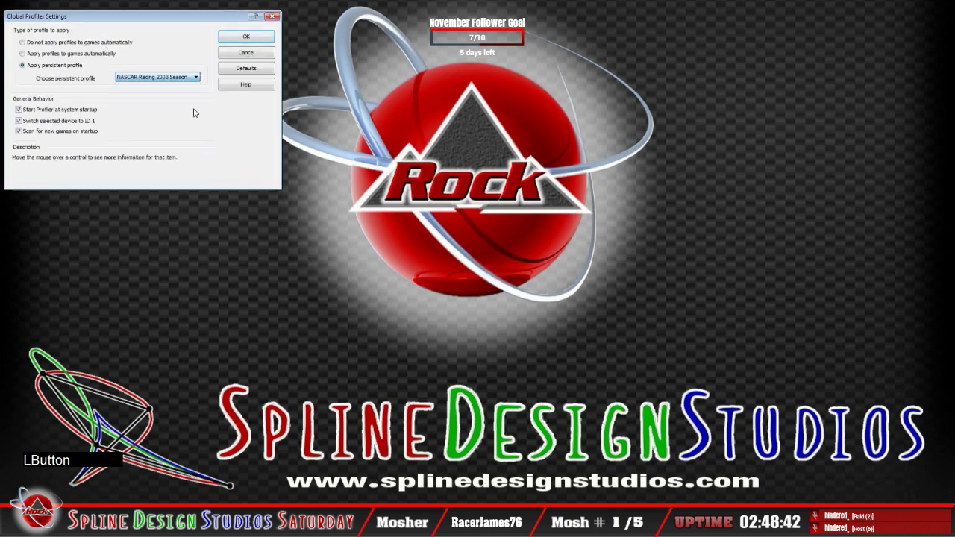
pyautogui.click(246, 37)
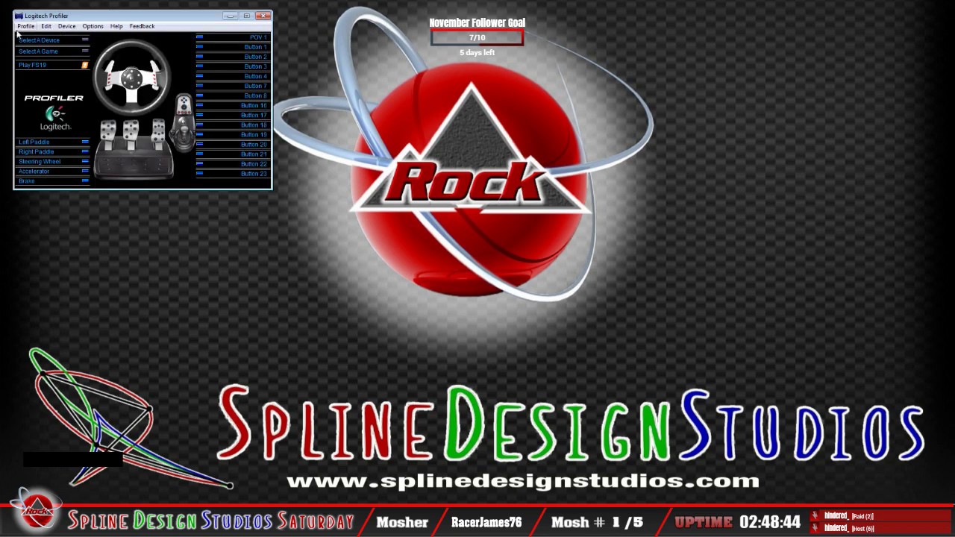
# Select the NASCAR Racing 2003 Season profile for the wheel and hide the profiler
pyautogui.click(21, 27)
pyautogui.moveTo(32, 50)
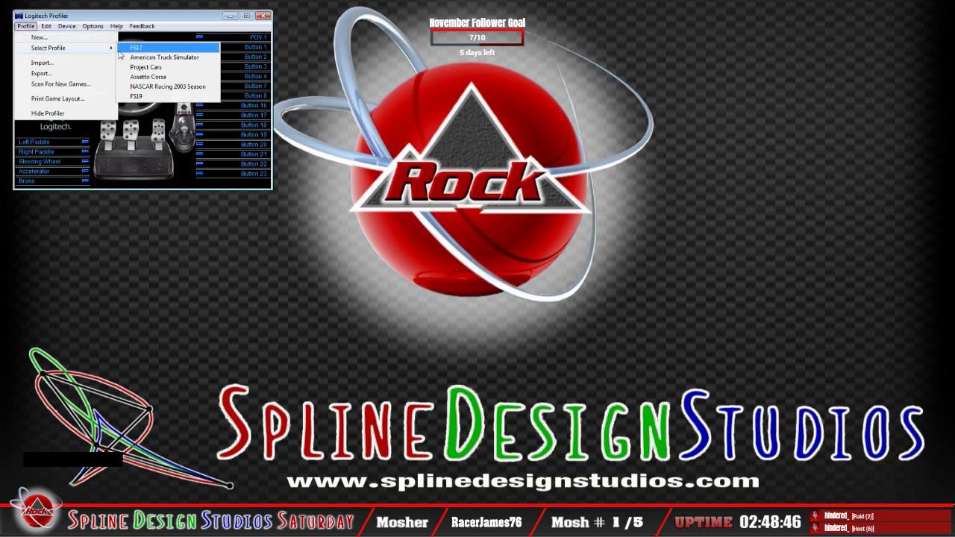
pyautogui.click(144, 87)
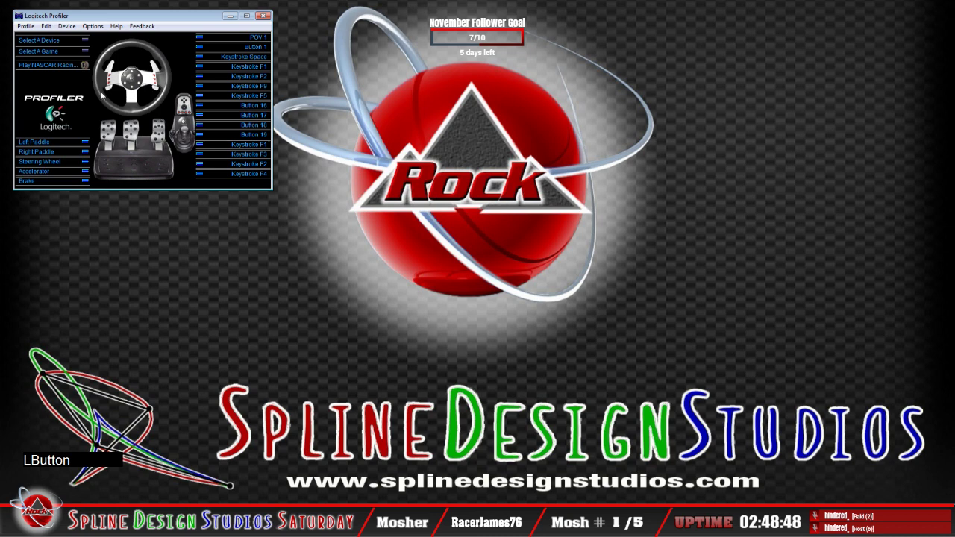
pyautogui.click(27, 27)
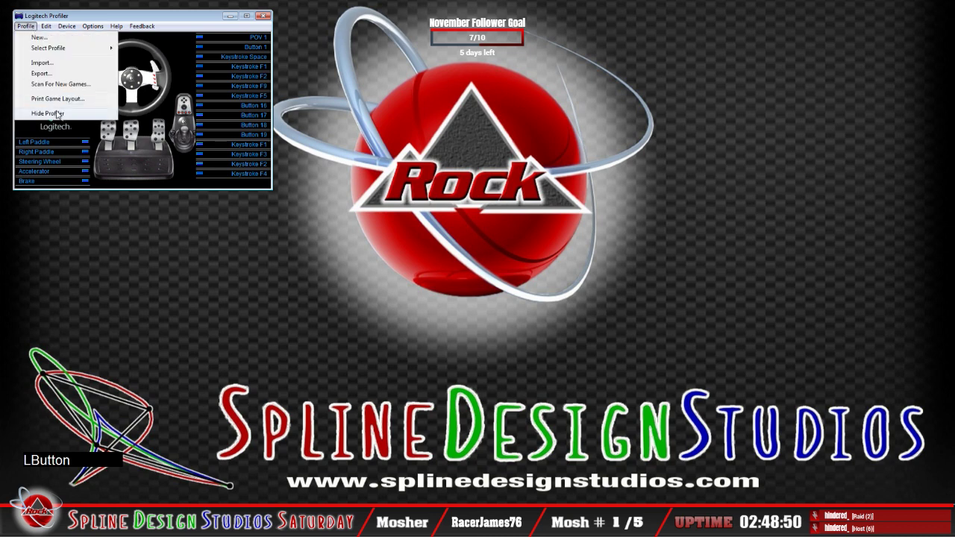
pyautogui.click(45, 154)
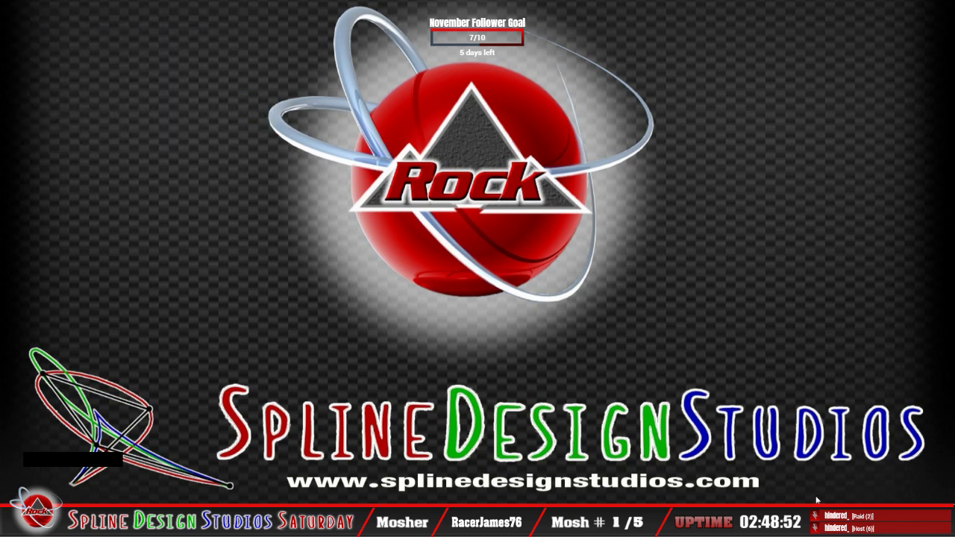
# Reopen Logitech Profiler and launch NASCAR Racing 2003 Season from it
pyautogui.click(879, 523)
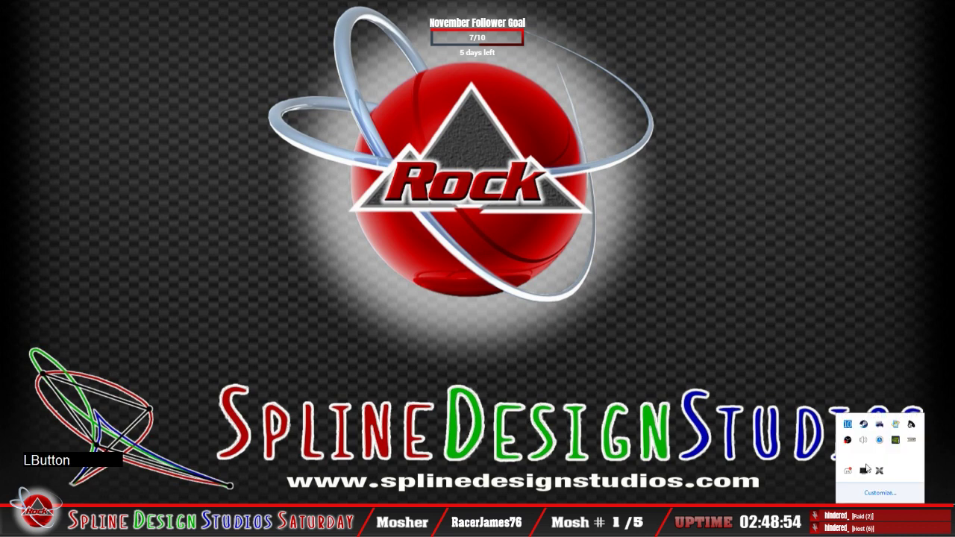
pyautogui.click(880, 424)
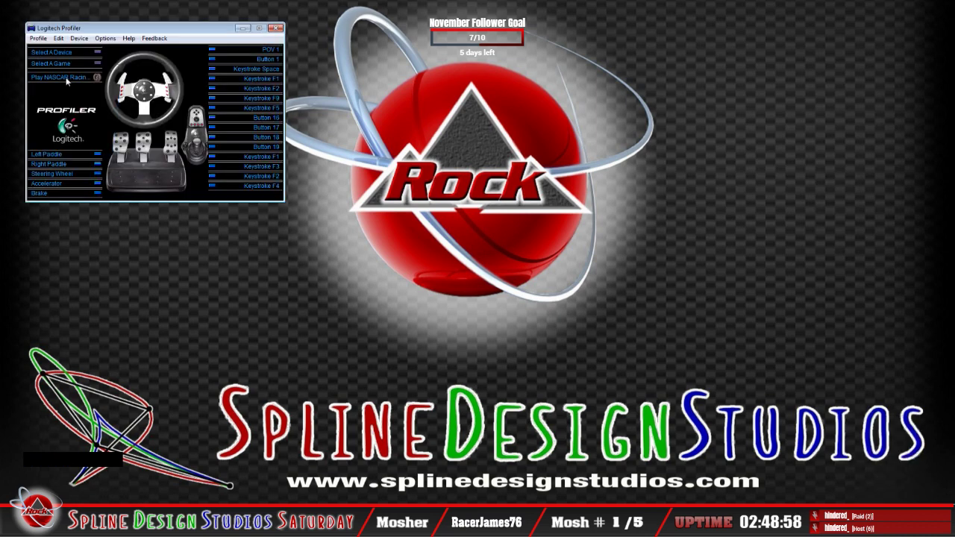
pyautogui.click(66, 78)
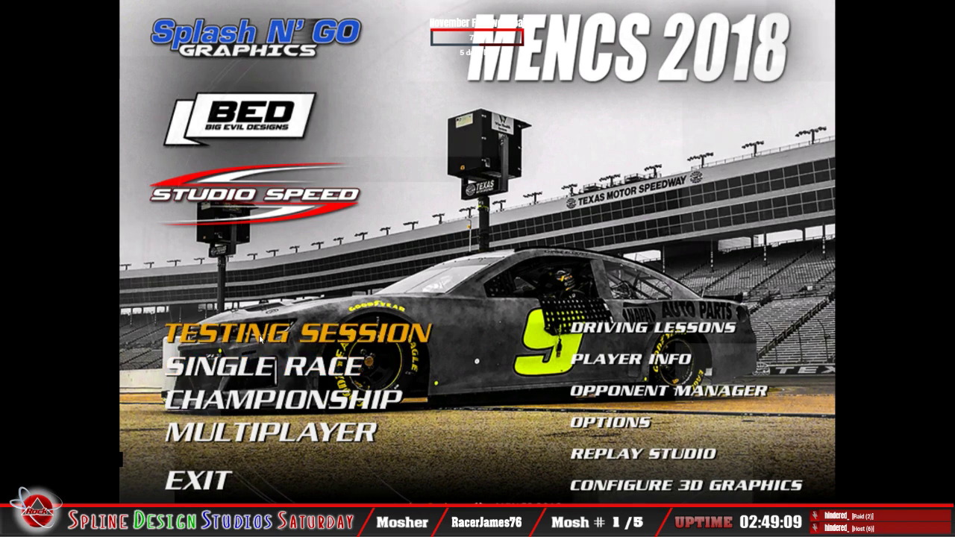
# Open a testing session and choose Charlotte Roval as the track
pyautogui.click(308, 344)
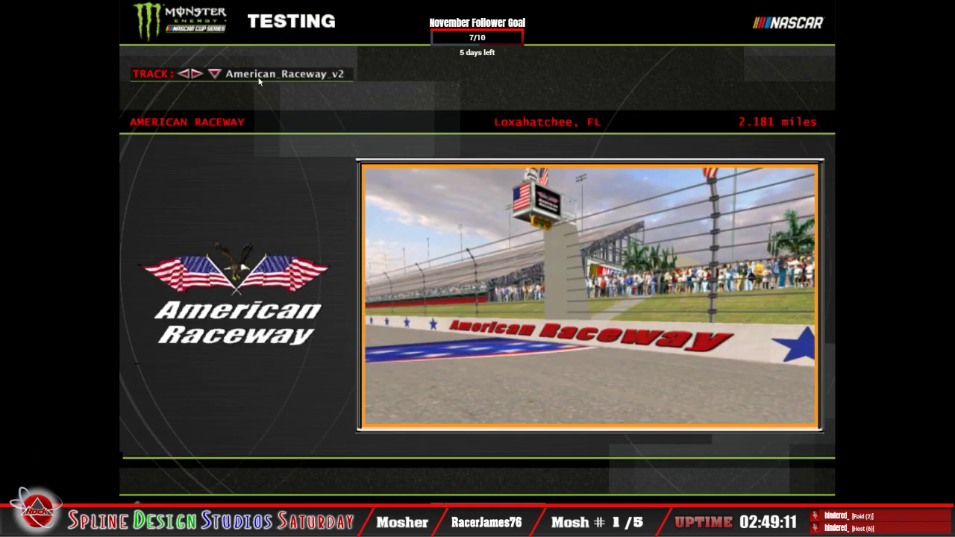
pyautogui.click(220, 75)
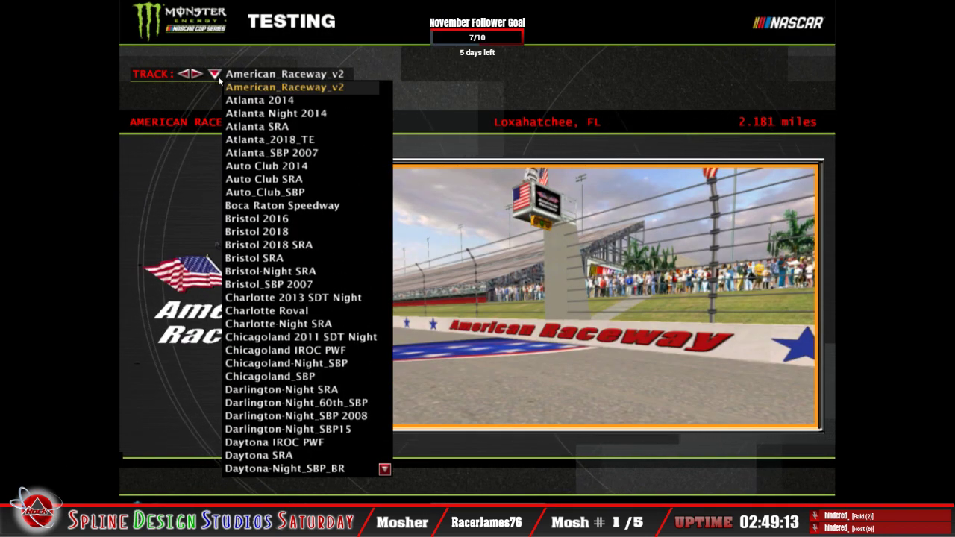
pyautogui.click(266, 310)
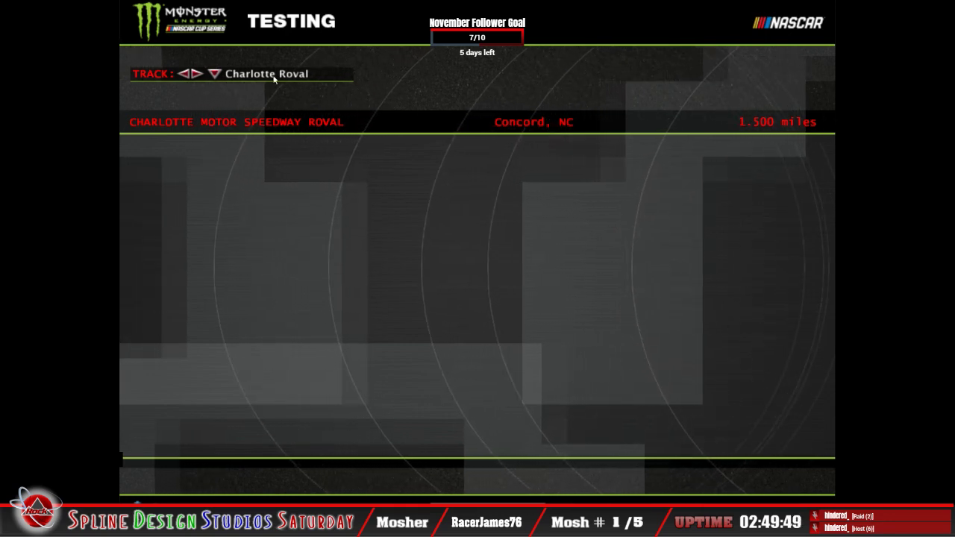
pyautogui.click(215, 74)
pyautogui.click(384, 87)
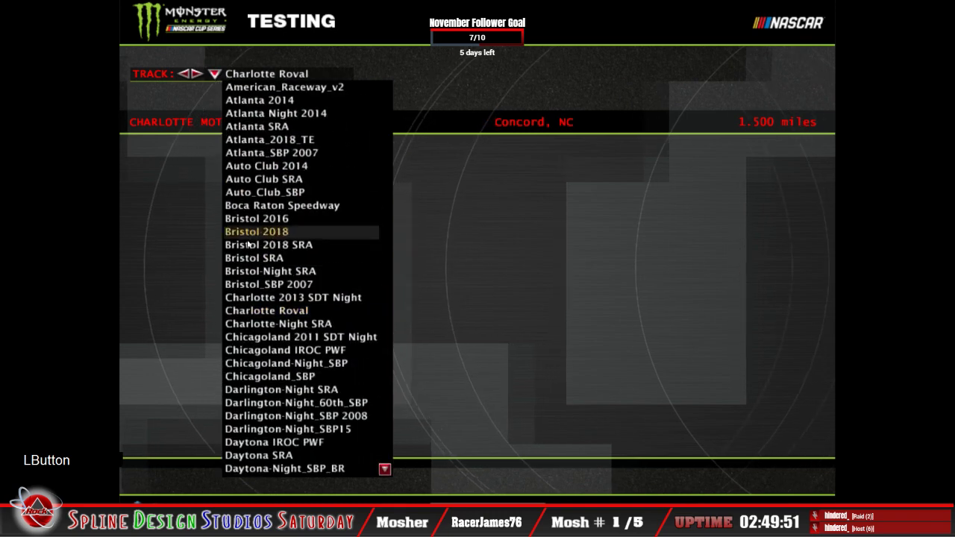
pyautogui.click(381, 68)
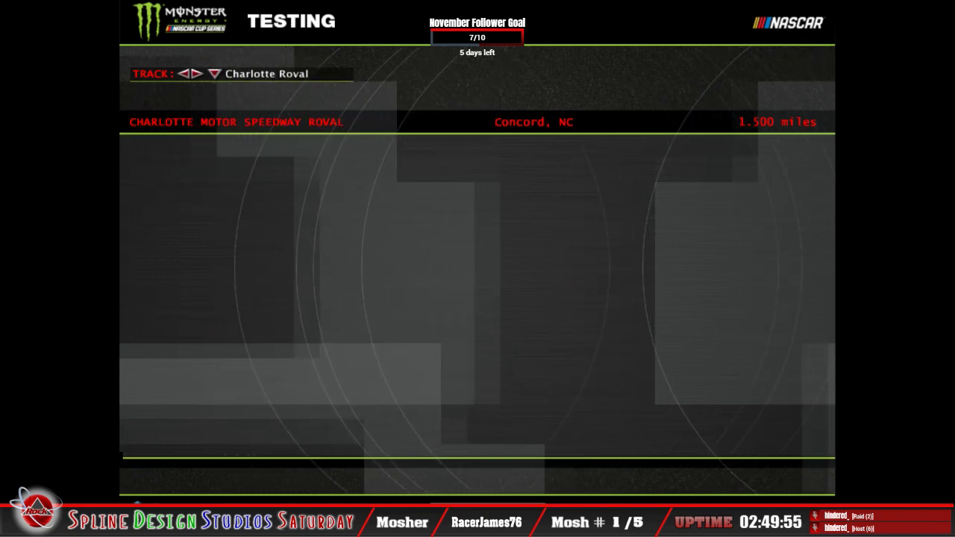
# Try to load Charlotte Roval in the testing session, dismiss the messages, and exit the game to the desktop
pyautogui.click(782, 514)
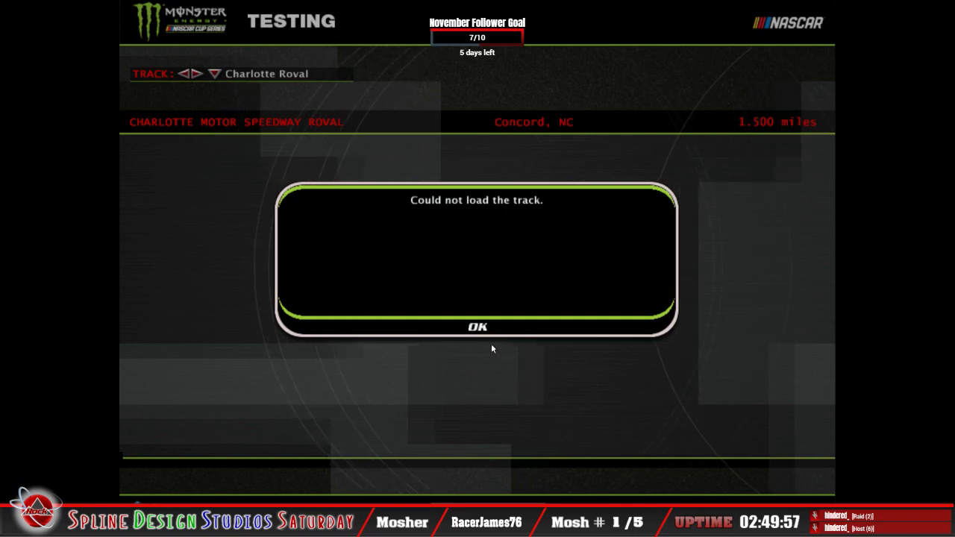
pyautogui.click(478, 326)
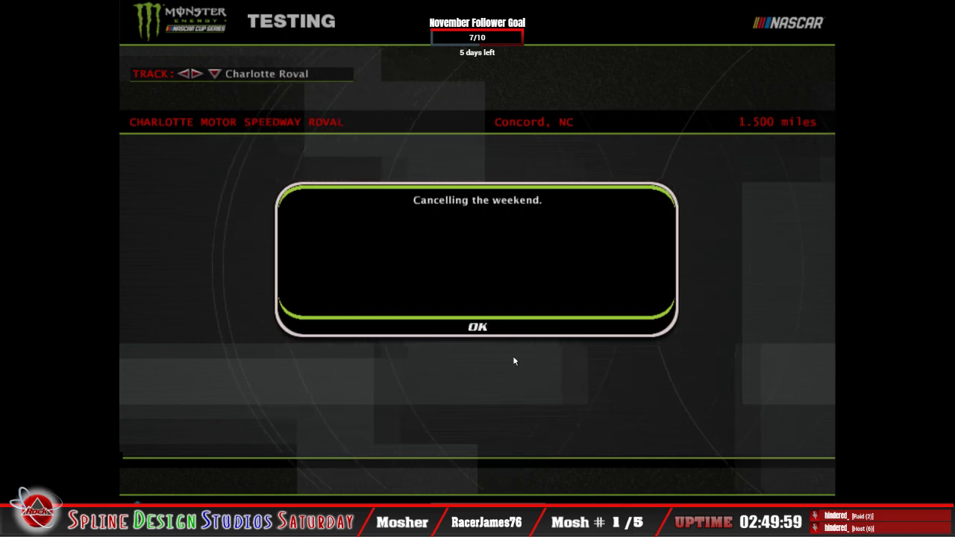
pyautogui.click(477, 326)
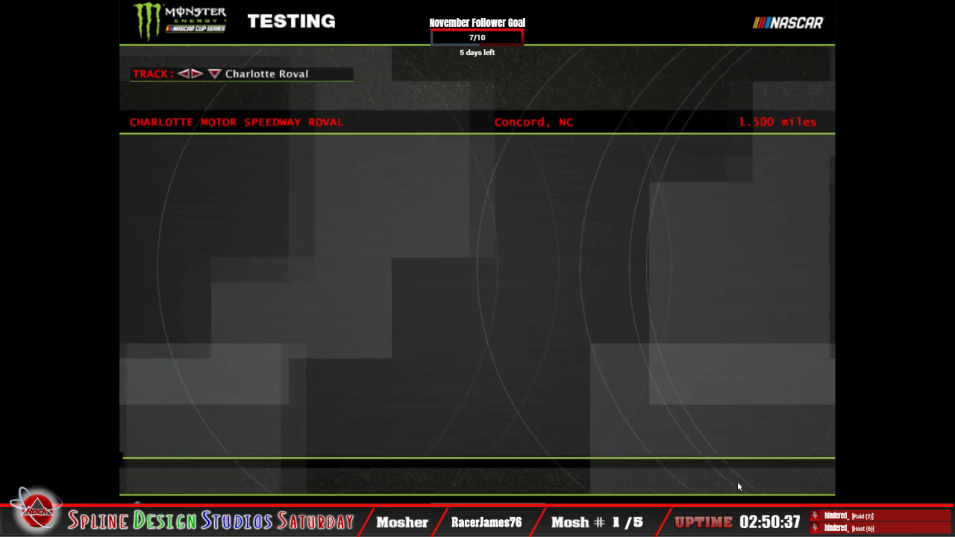
pyautogui.click(523, 451)
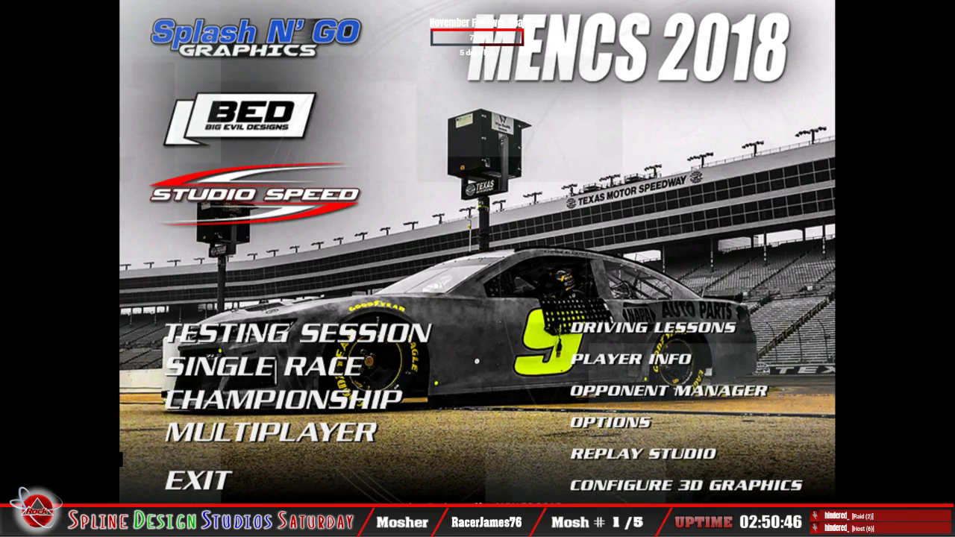
pyautogui.click(370, 462)
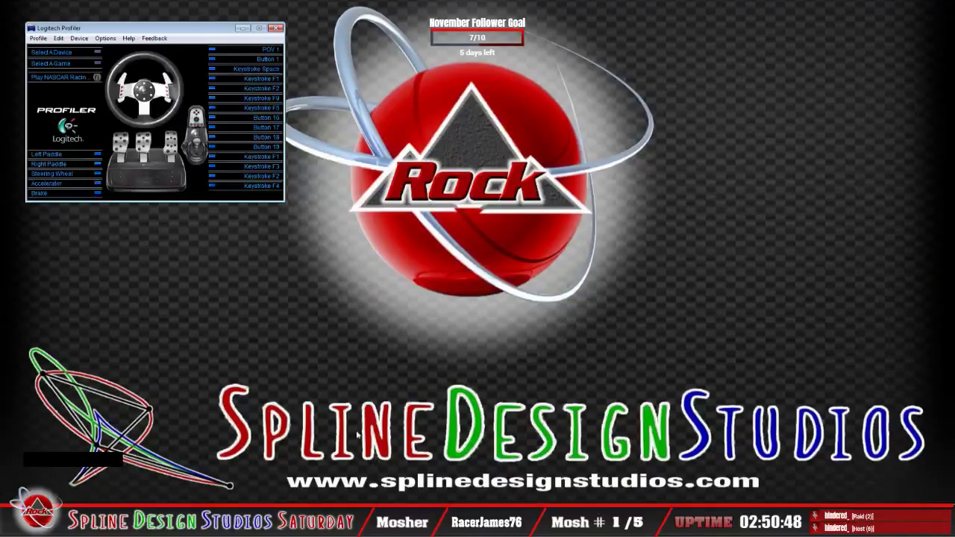
pyautogui.click(371, 455)
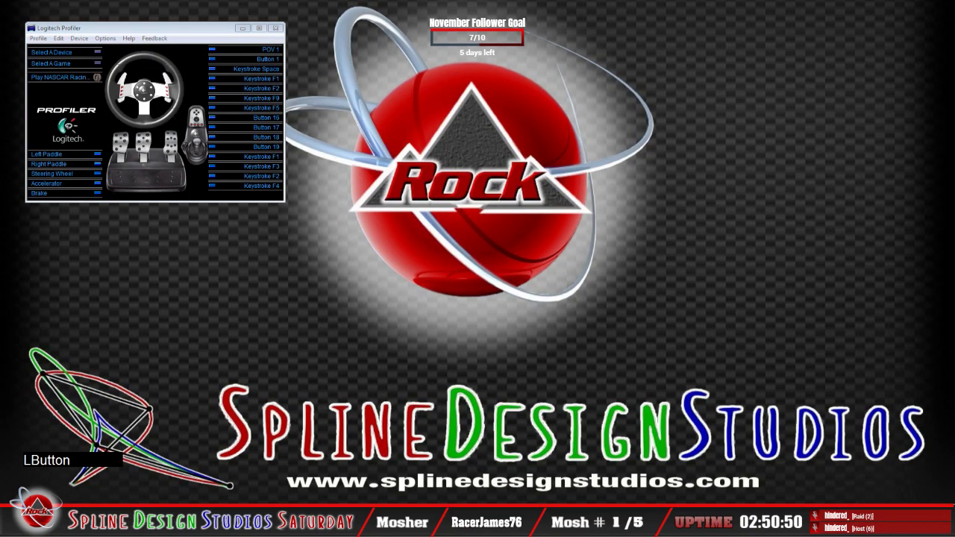
# Show the trackmat files in the game's Charlotte_Roval folder as small icons, check them, and return to the parent folder
pyautogui.click(373, 415)
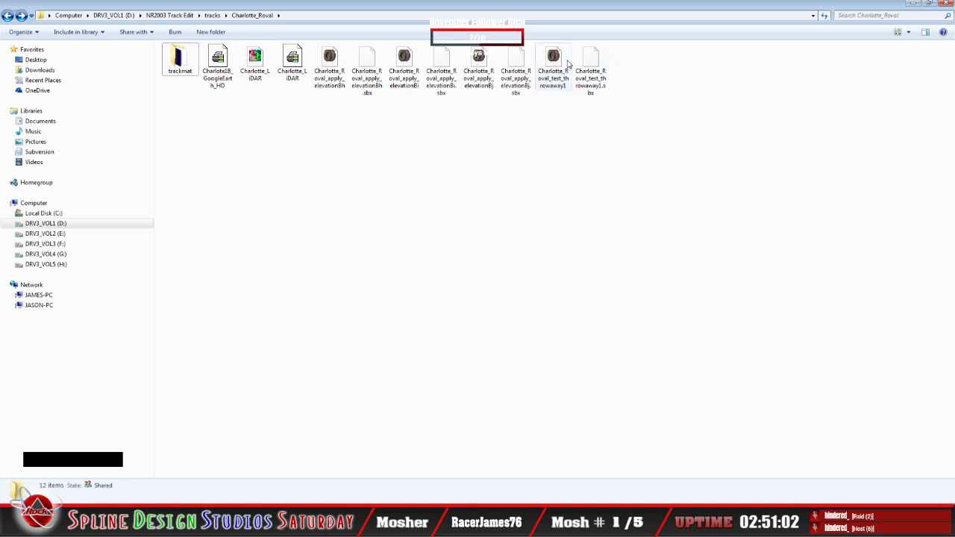
pyautogui.click(553, 223)
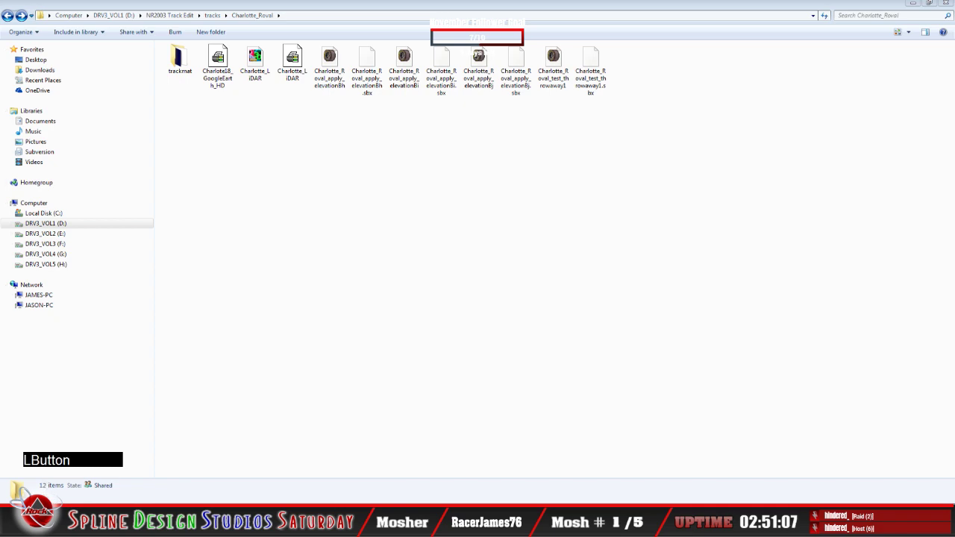
pyautogui.click(216, 523)
pyautogui.doubleClick(474, 149)
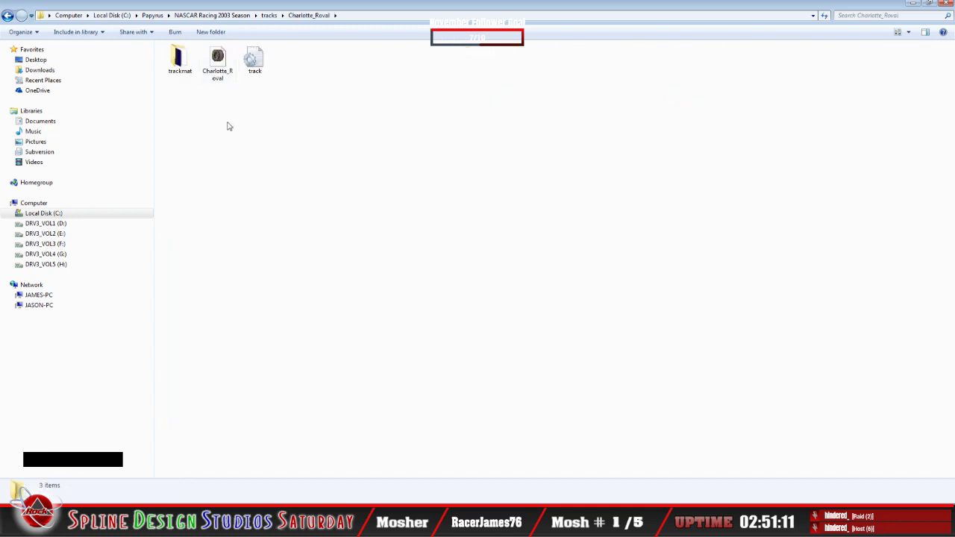
pyautogui.doubleClick(185, 71)
pyautogui.click(909, 34)
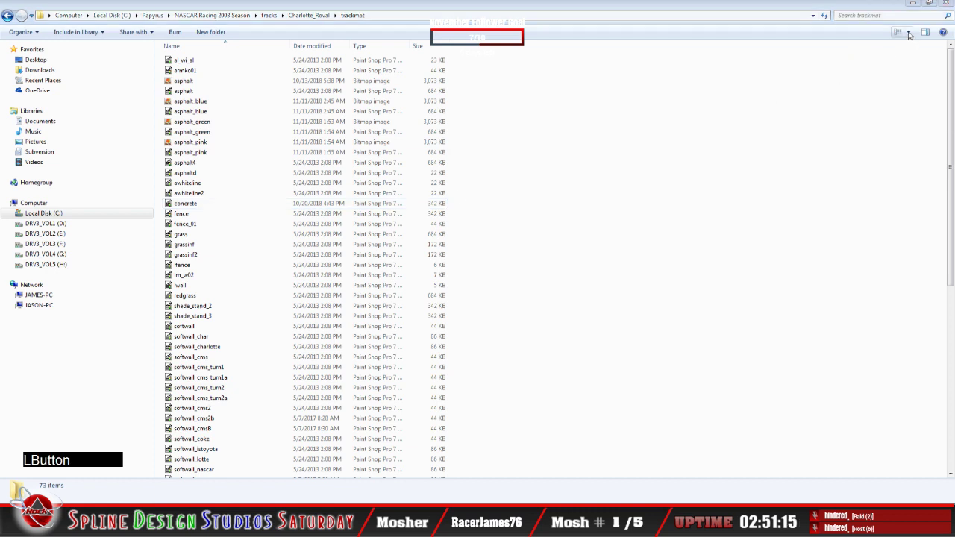
pyautogui.click(869, 35)
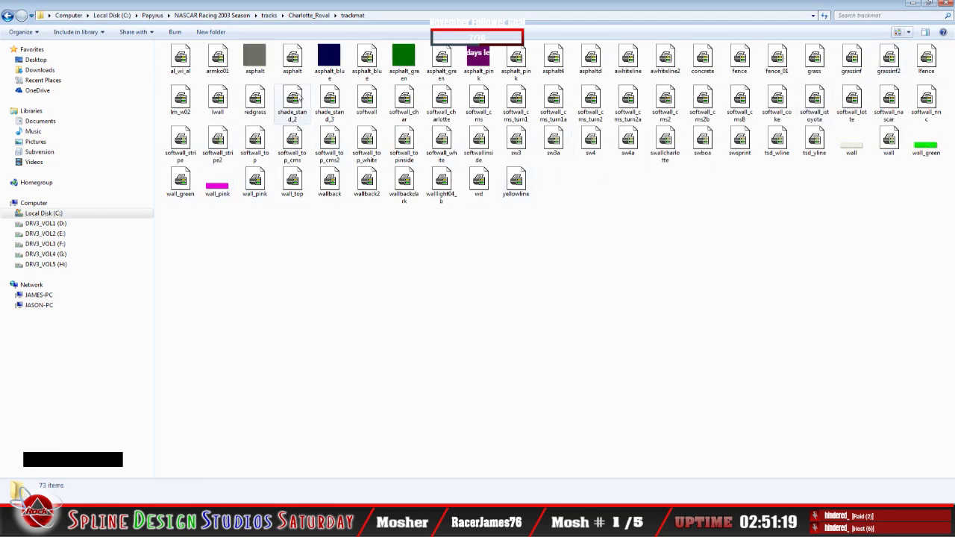
pyautogui.click(6, 16)
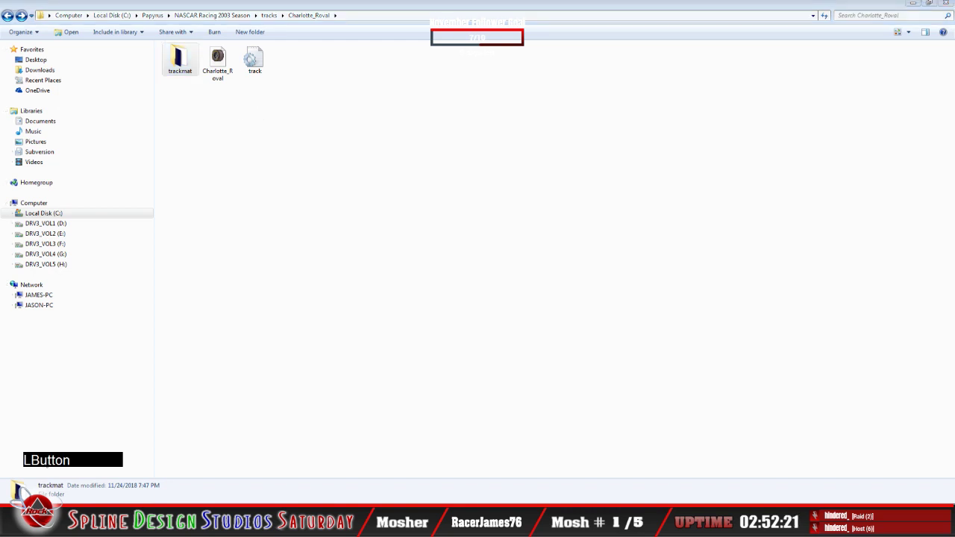
# Copy the Charlote18_GoogleEarth_HD file from the Charlotte_Roval folder in NR2003 Track Edit
pyautogui.click(271, 443)
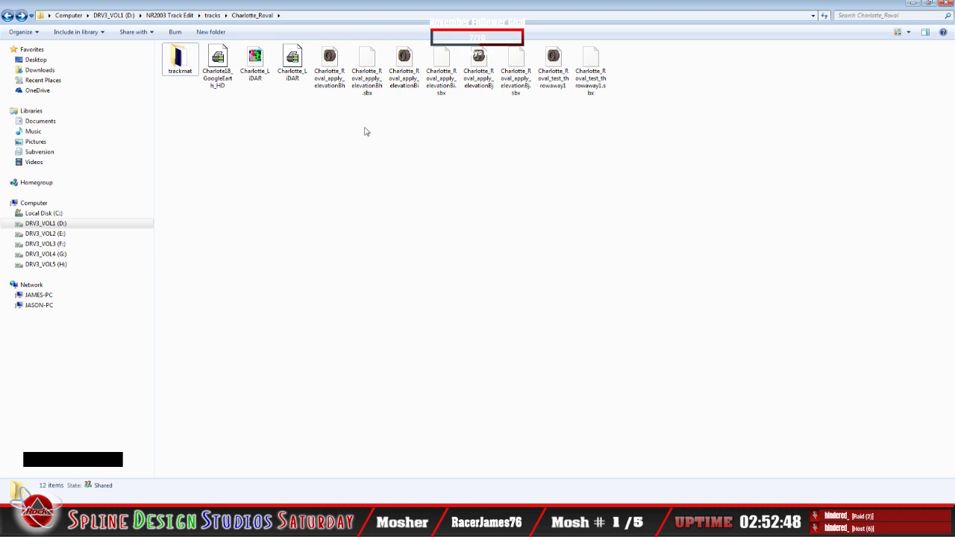
pyautogui.rightClick(219, 64)
pyautogui.click(246, 235)
pyautogui.click(418, 221)
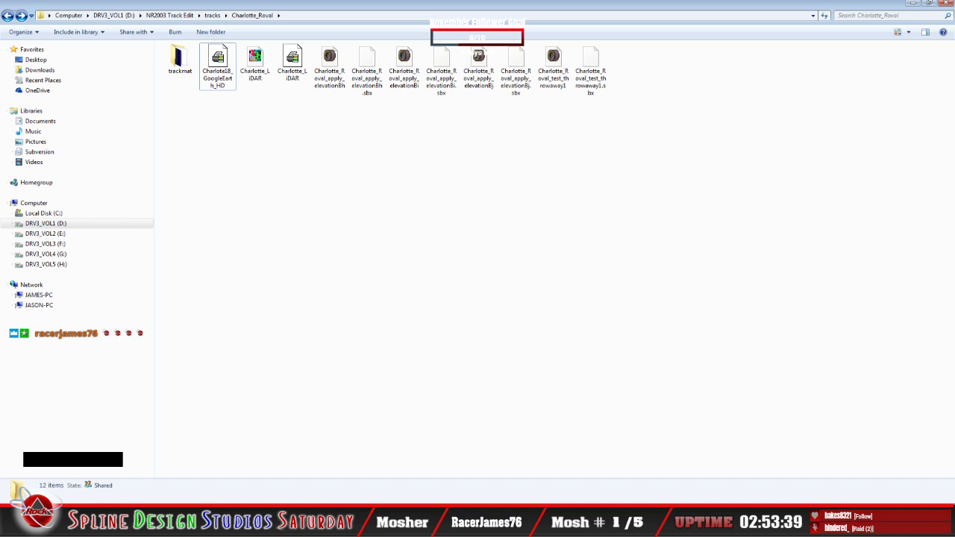
pyautogui.click(59, 523)
pyautogui.click(60, 522)
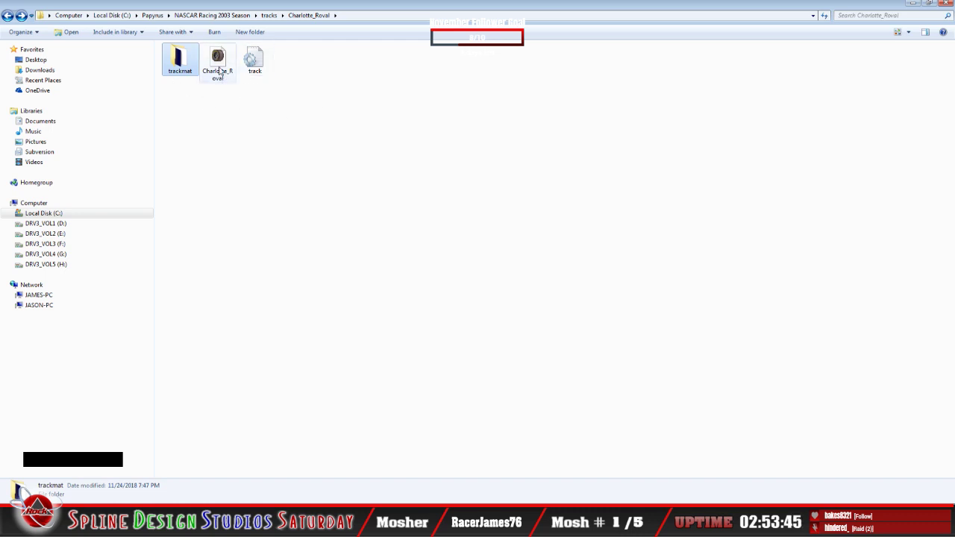
pyautogui.click(44, 482)
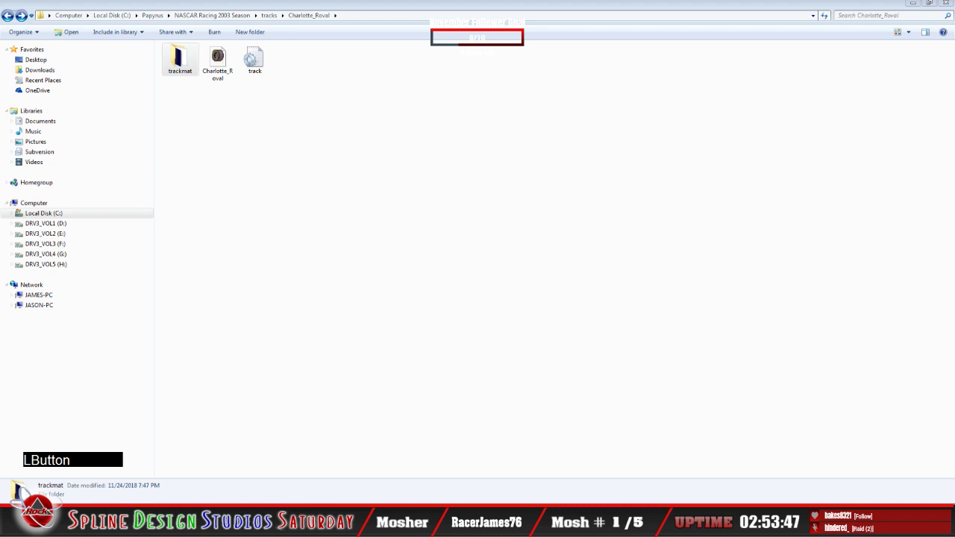
pyautogui.click(43, 479)
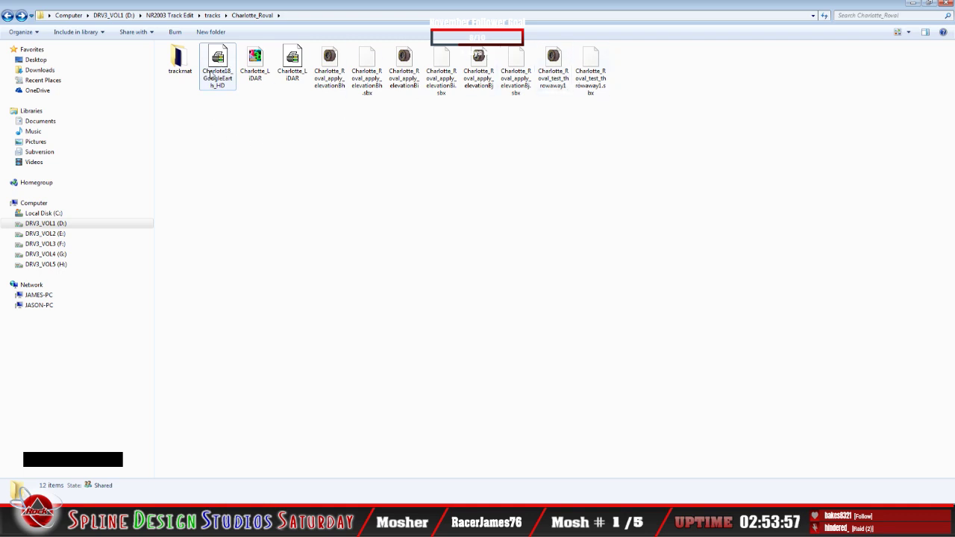
pyautogui.click(212, 75)
pyautogui.rightClick(212, 74)
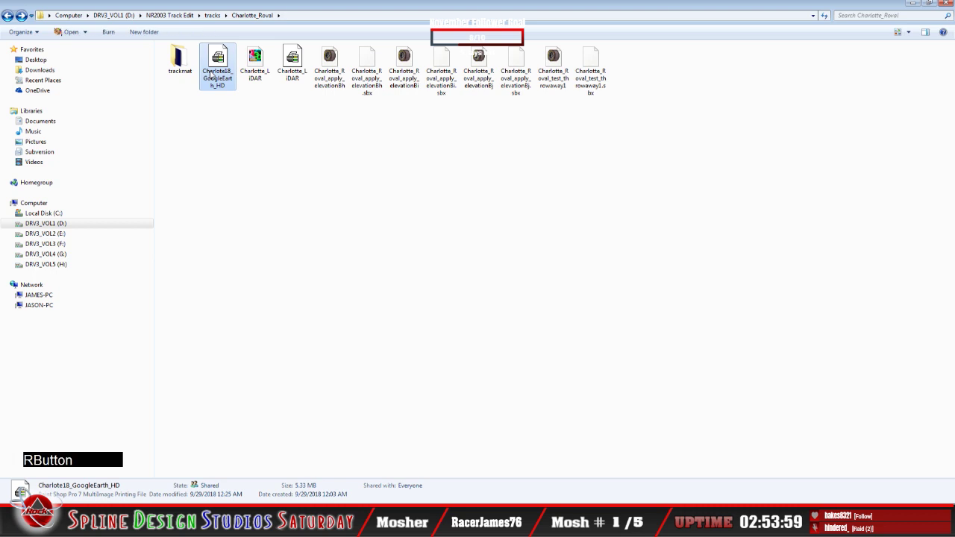
pyautogui.click(379, 241)
pyautogui.click(379, 241)
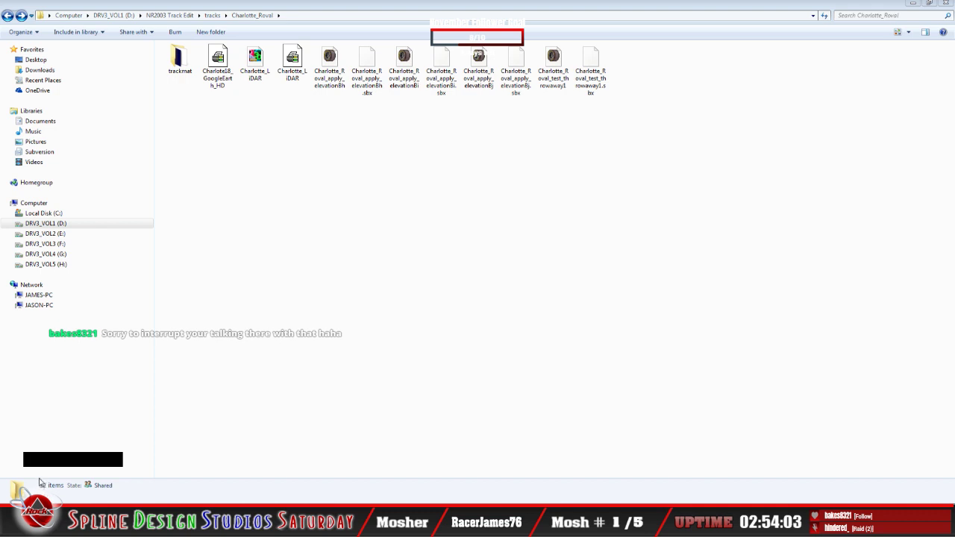
# Paste the Charlote18_GoogleEarth_HD file into the game's tracks\Charlotte_Roval folder
pyautogui.click(42, 523)
pyautogui.rightClick(287, 260)
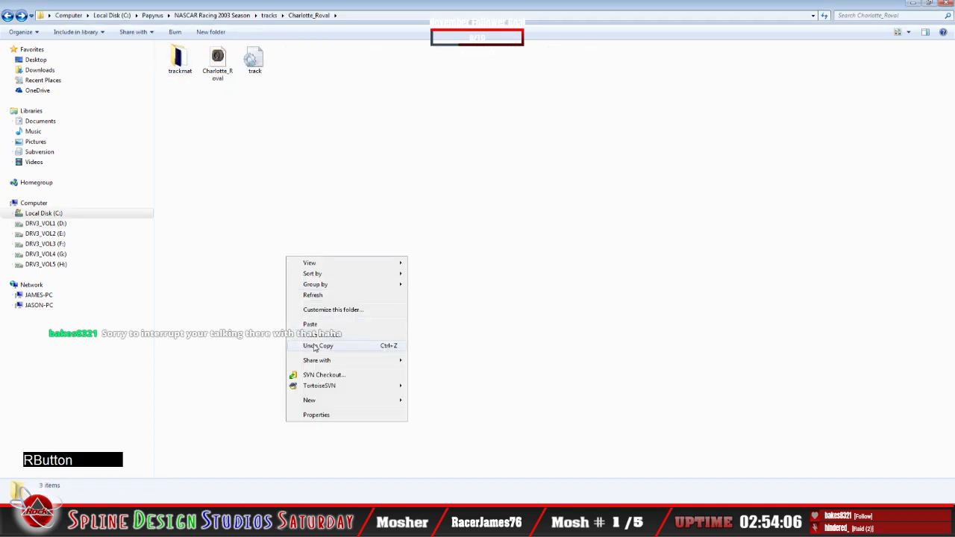
pyautogui.click(310, 325)
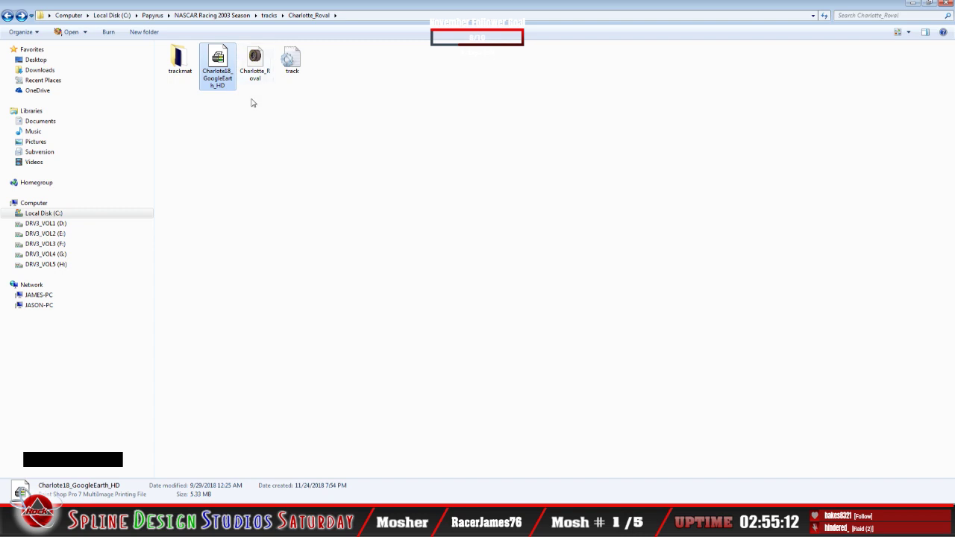
# Open the track configuration file in Notepad, review its track settings, and close it
pyautogui.doubleClick(295, 60)
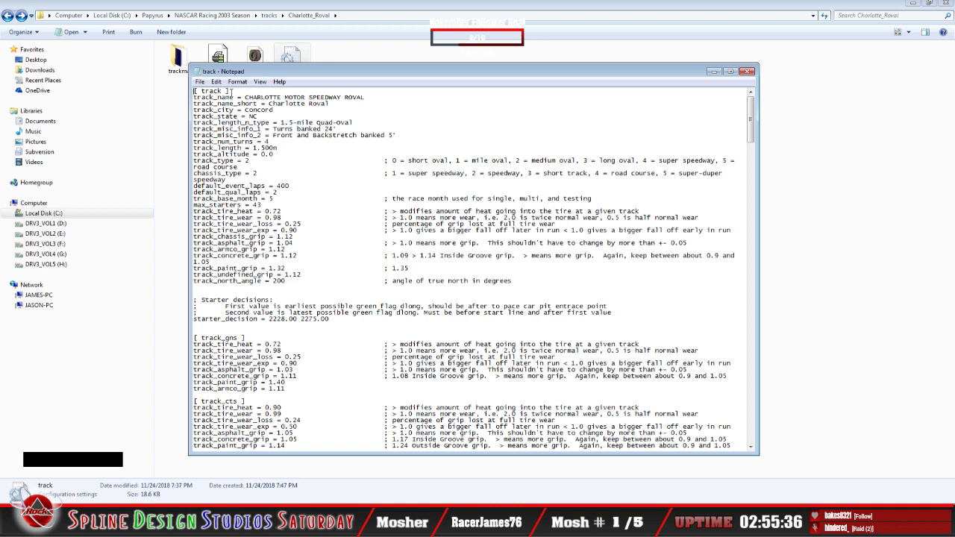
pyautogui.click(199, 81)
pyautogui.click(226, 165)
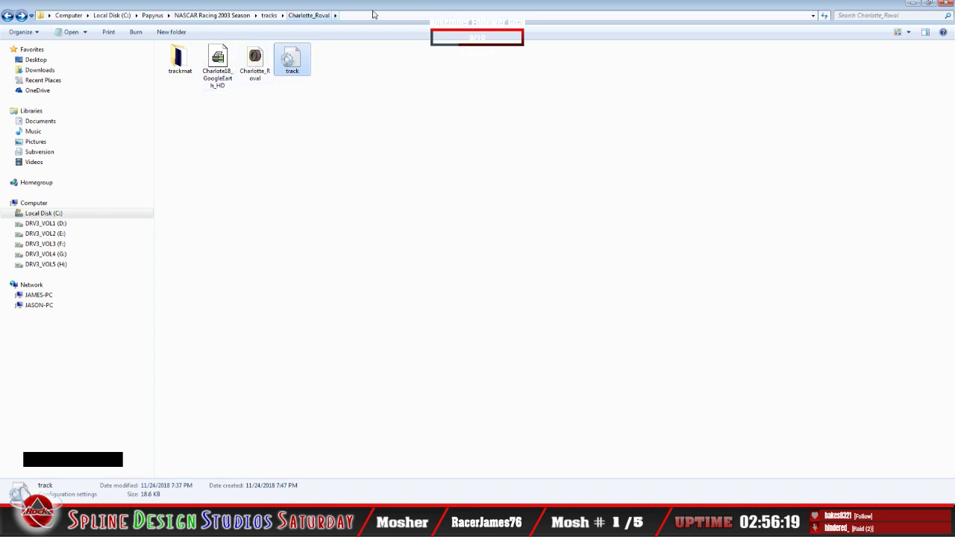
# Bring the Logitech Profiler window up over the file browser
pyautogui.click(346, 520)
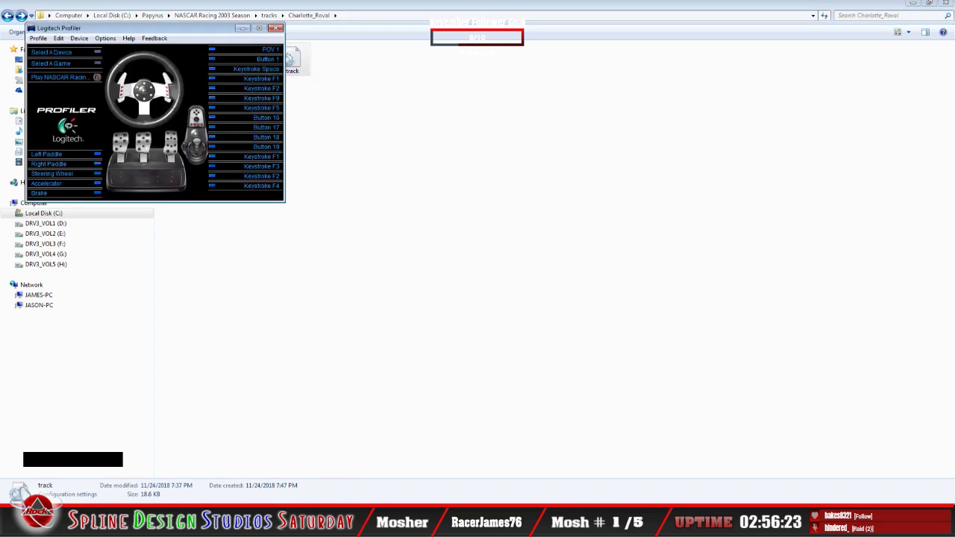
pyautogui.click(346, 520)
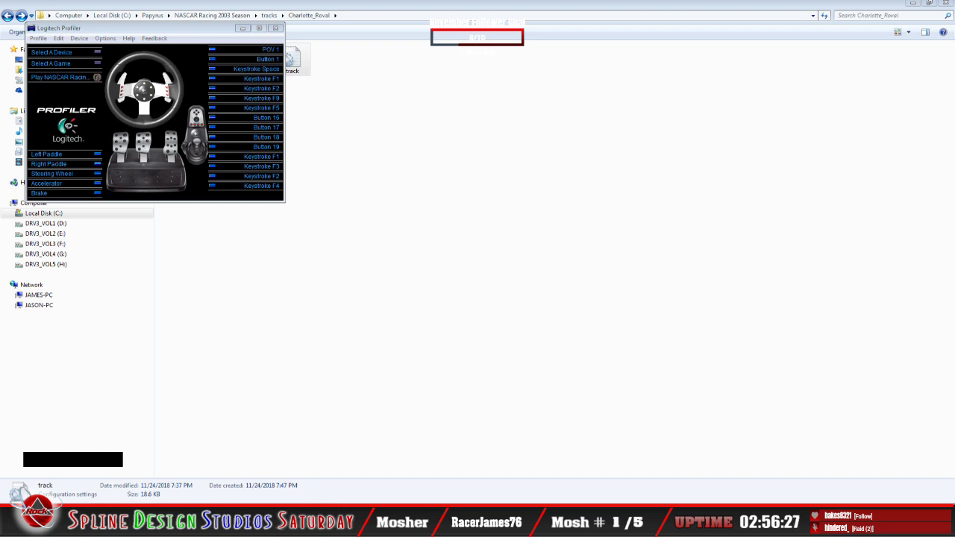
pyautogui.press('shift')
pyautogui.press('o')
pyautogui.hotkey('shift', 'x')
pyautogui.press('n')
pyautogui.press('Return')
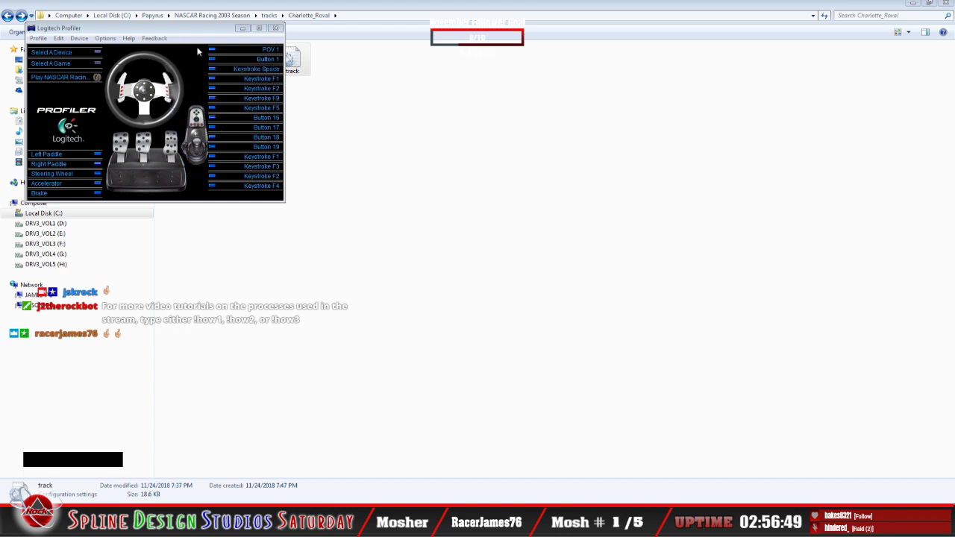
# Move Logitech Profiler clear of the folder's files, launch NASCAR Racing 2003 Season from it, and open a testing session
pyautogui.moveTo(196, 29); pyautogui.dragTo(488, 120)
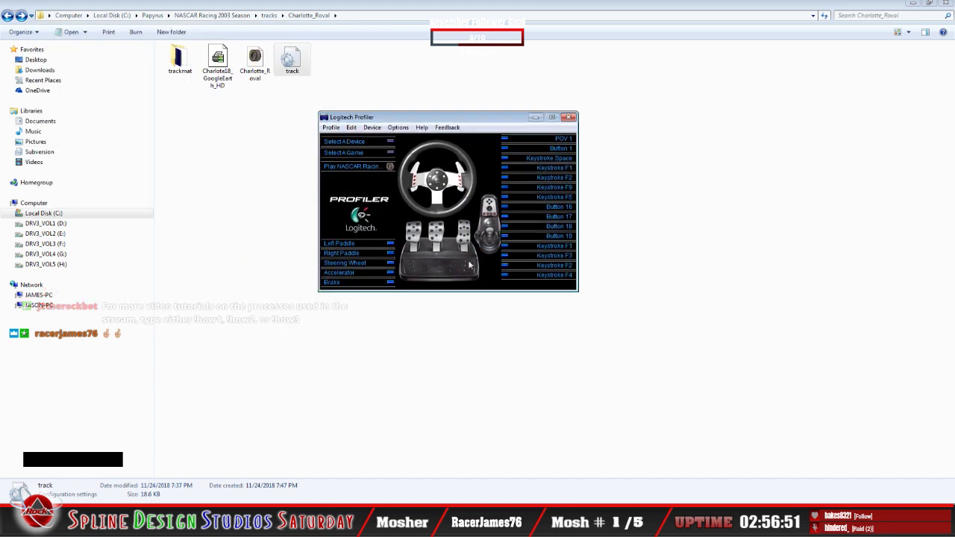
pyautogui.click(360, 167)
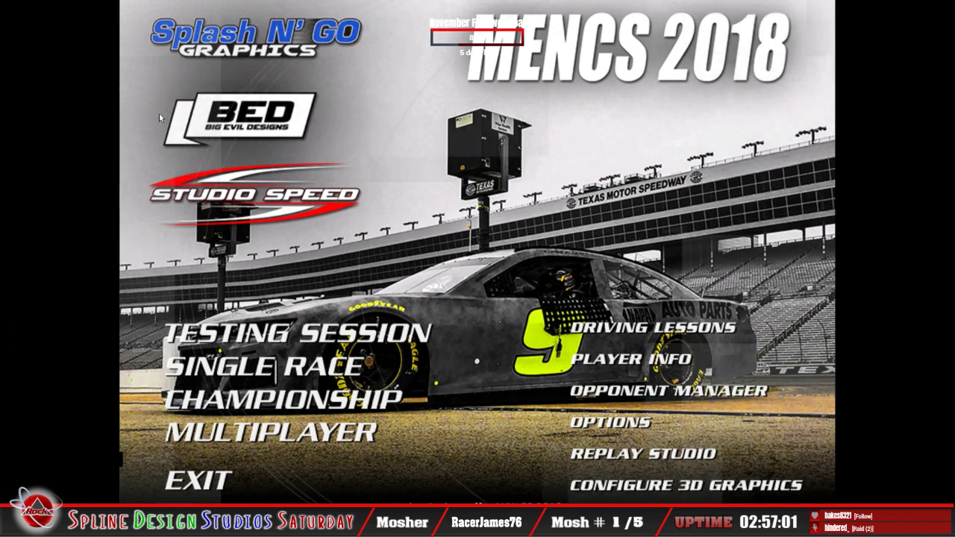
pyautogui.click(274, 337)
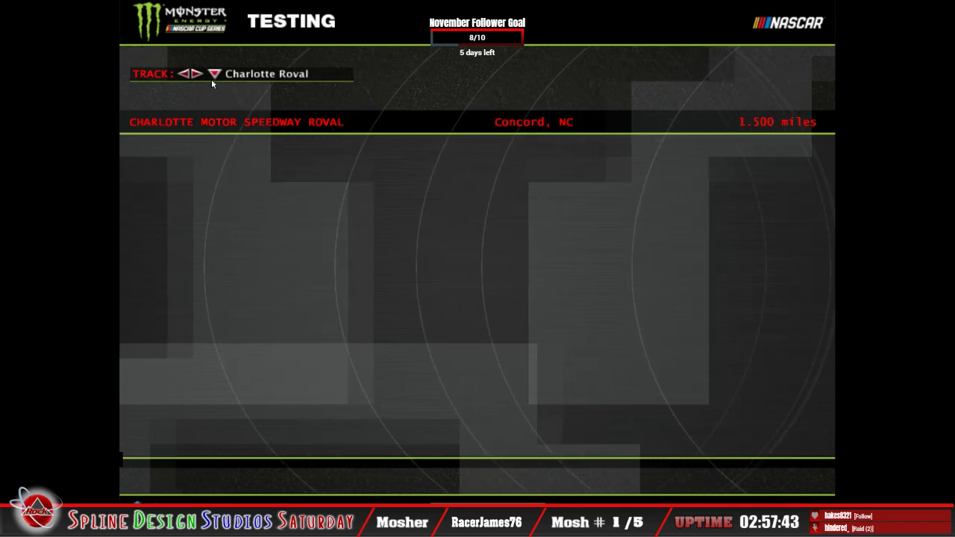
# Try loading Charlotte Roval again, dismiss the messages, exit the game, and deselect the track file in the Charlotte_Roval folder
pyautogui.click(674, 482)
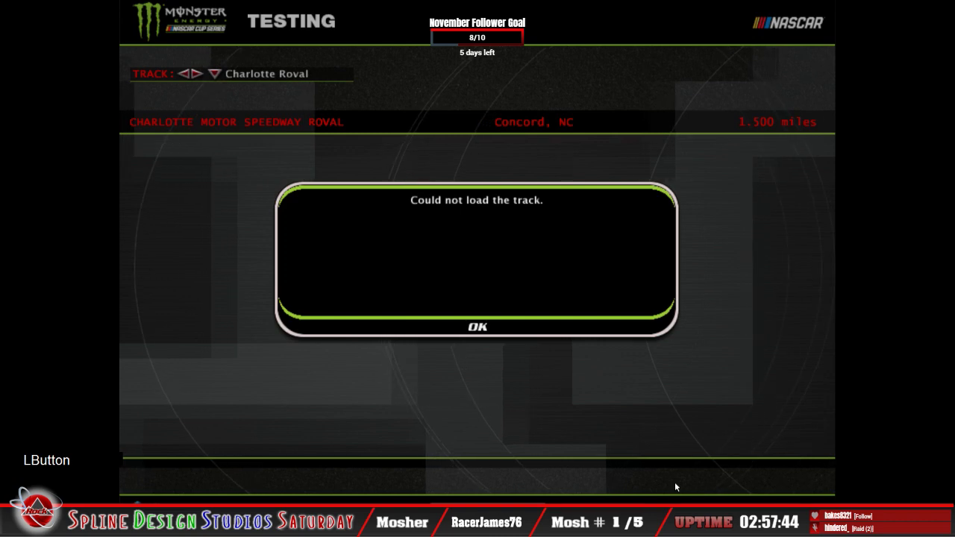
pyautogui.click(478, 327)
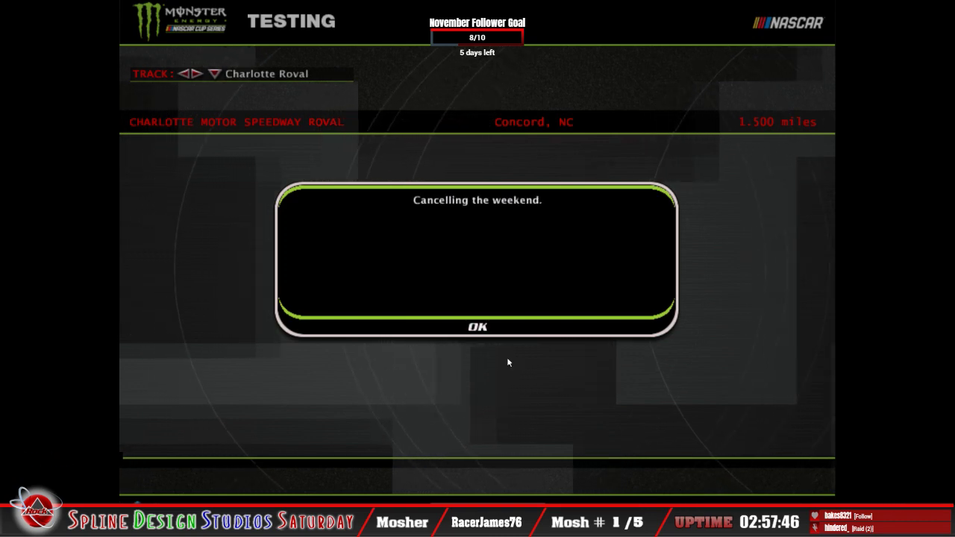
pyautogui.click(478, 327)
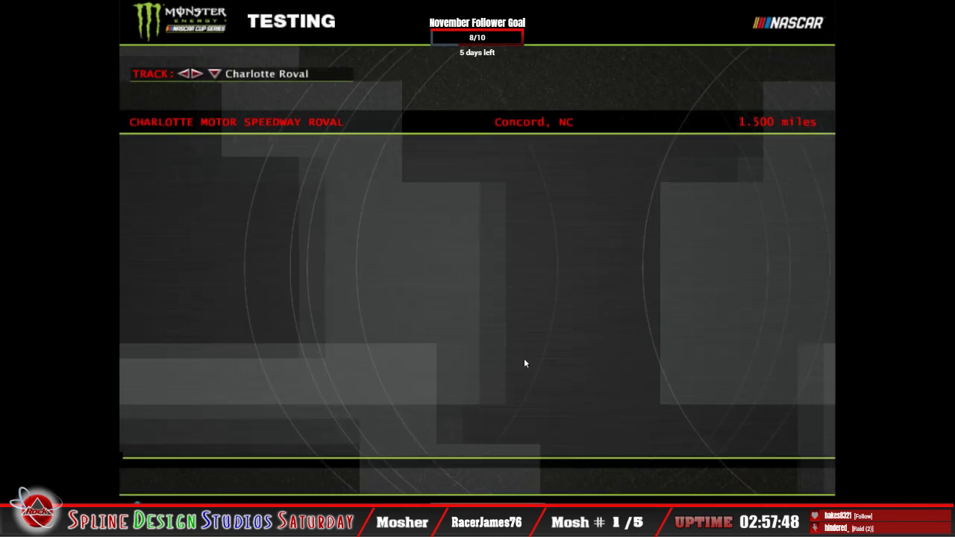
pyautogui.click(625, 501)
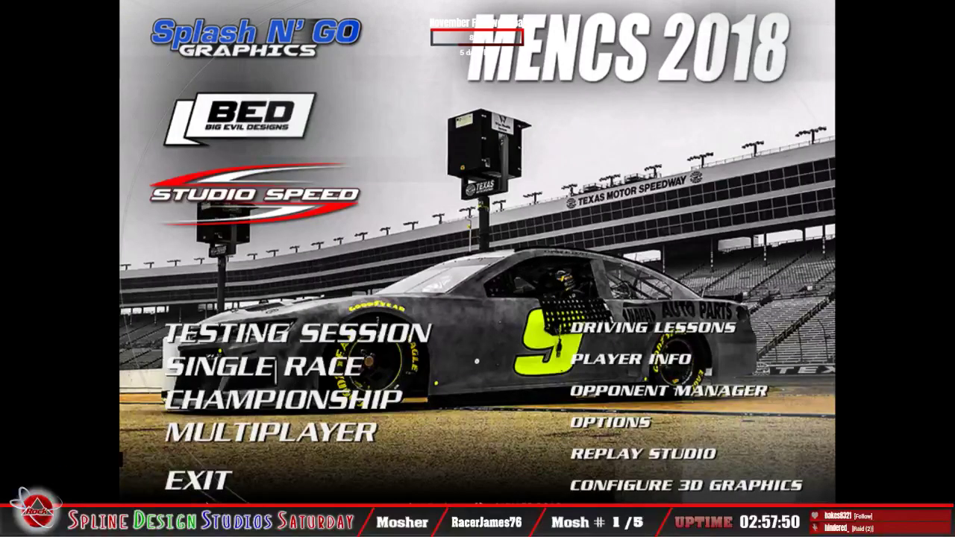
pyautogui.click(198, 480)
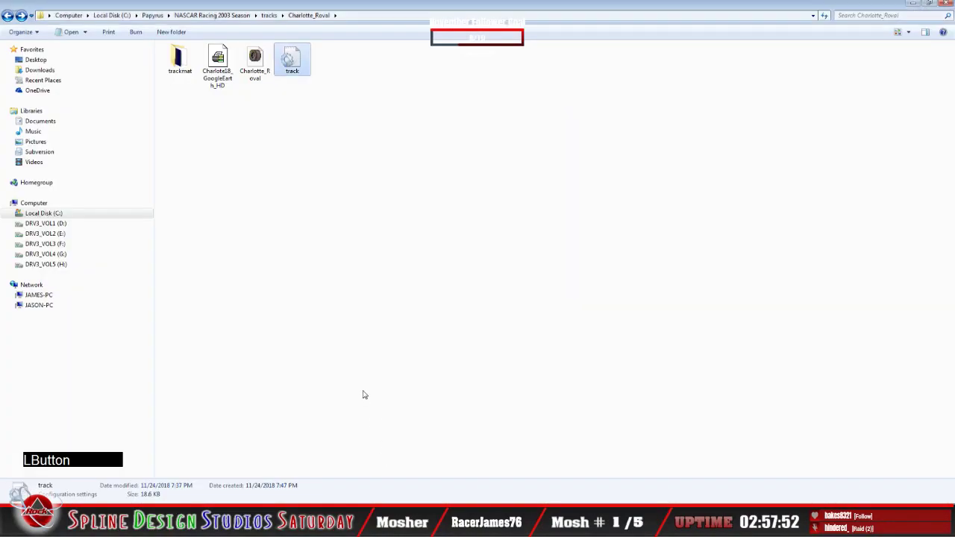
pyautogui.click(365, 395)
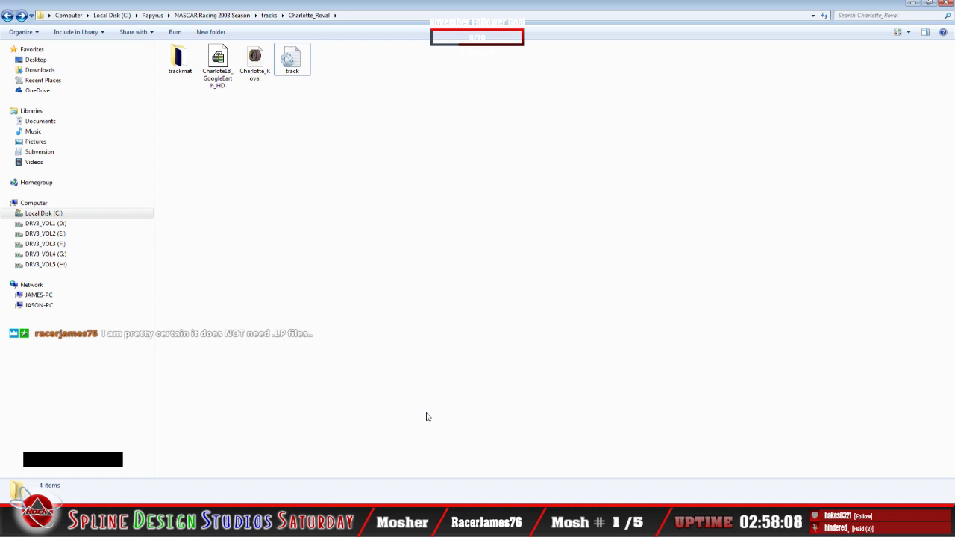
# Switch to the Charlotte_Roval folder under NR2003 Track Edit on drive D, launch Sandbox, and maximize its window
pyautogui.click(29, 523)
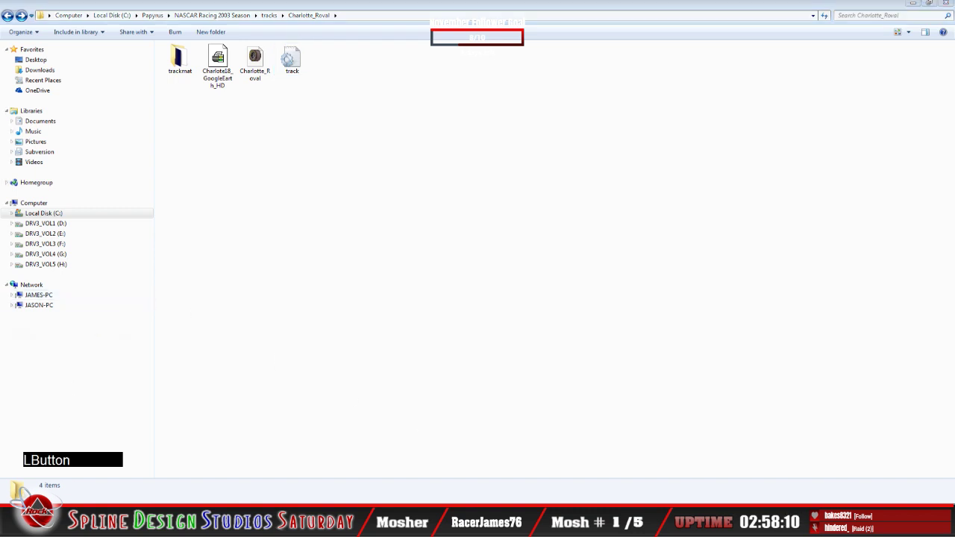
pyautogui.click(49, 461)
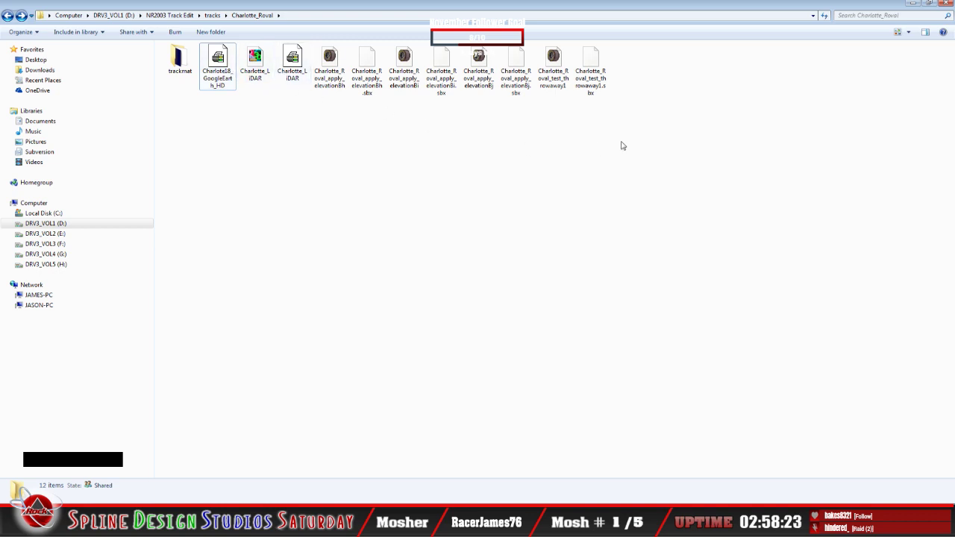
pyautogui.click(15, 522)
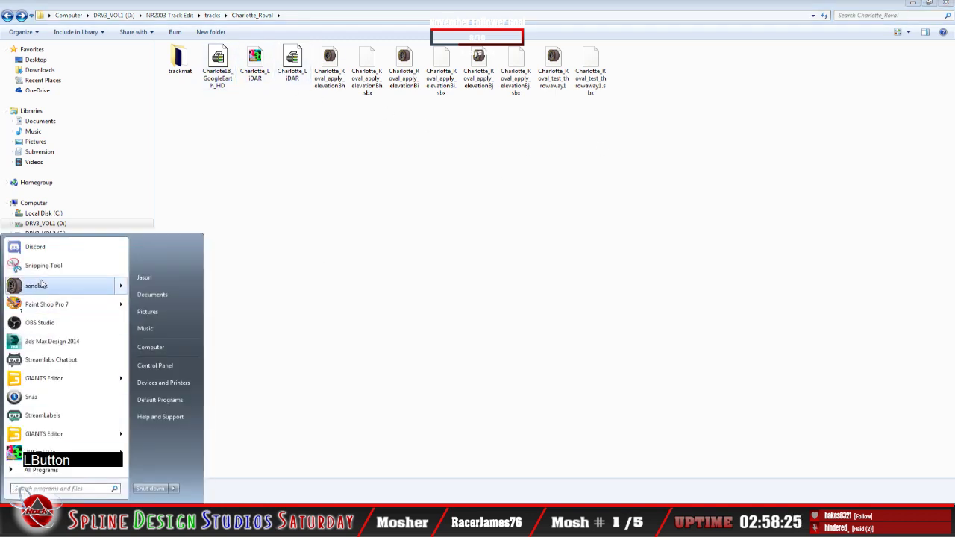
pyautogui.click(47, 283)
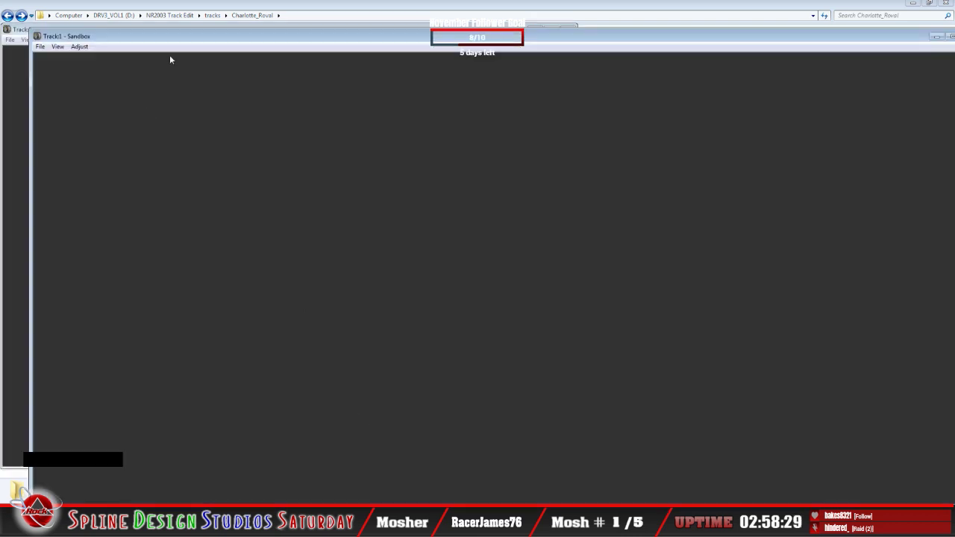
pyautogui.doubleClick(218, 39)
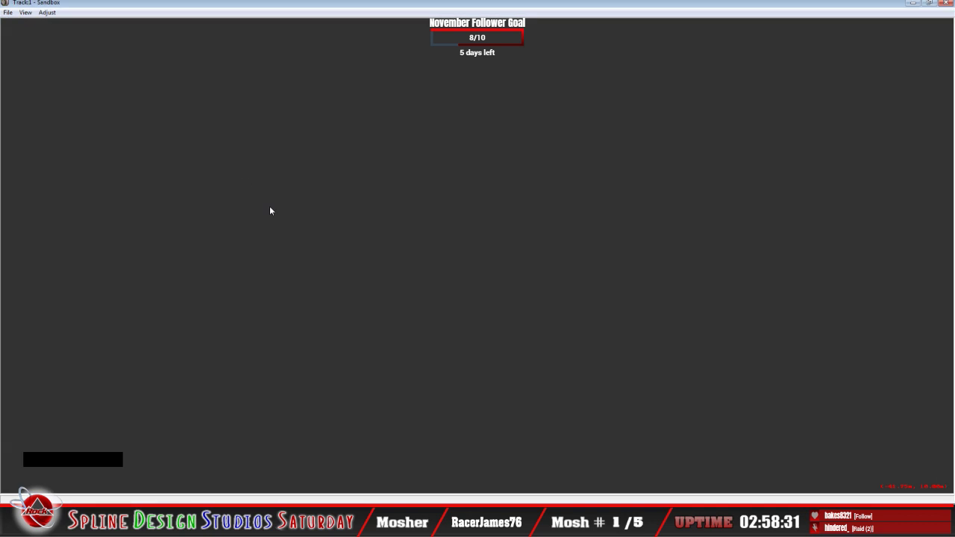
# Open the Charlotte_Roval_test_throwaway1 track file from the Charlotte_Roval folder
pyautogui.click(8, 12)
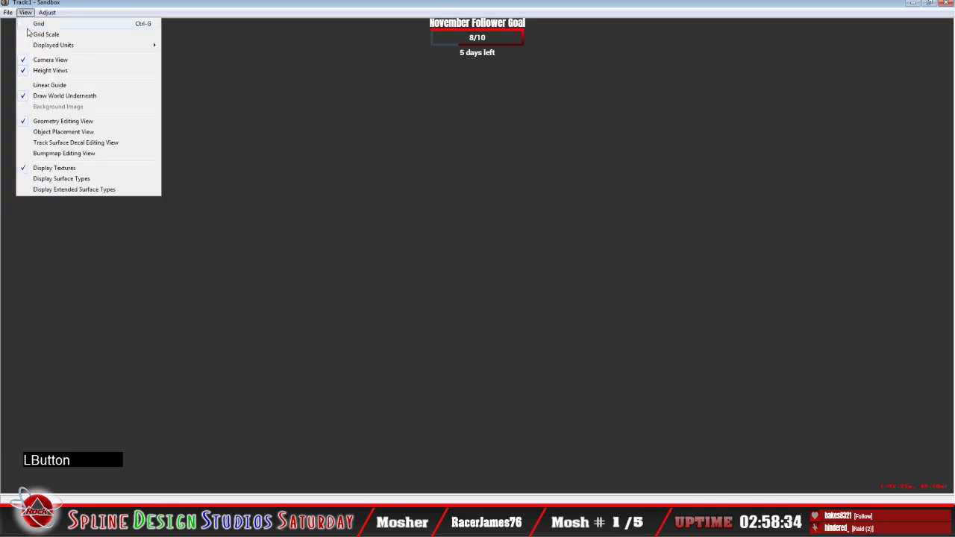
pyautogui.click(25, 34)
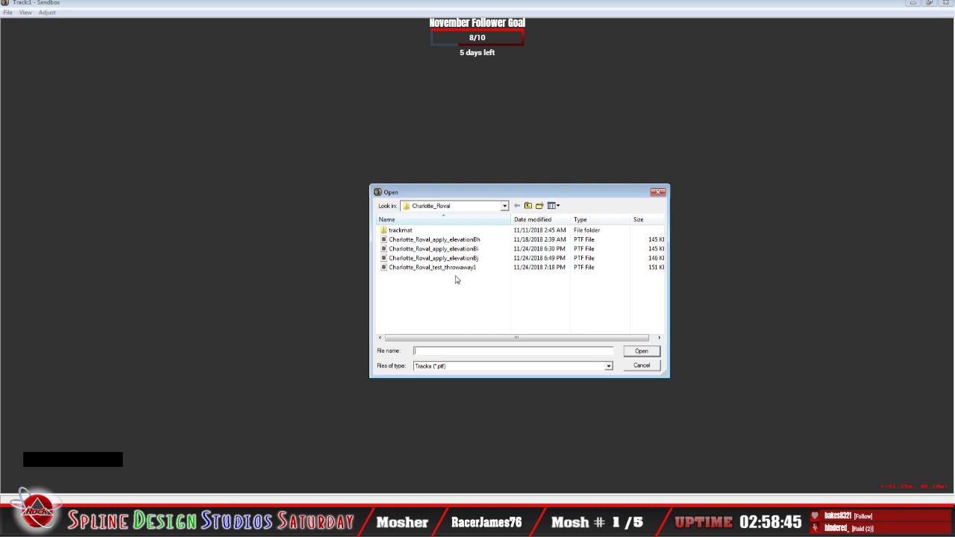
pyautogui.click(454, 271)
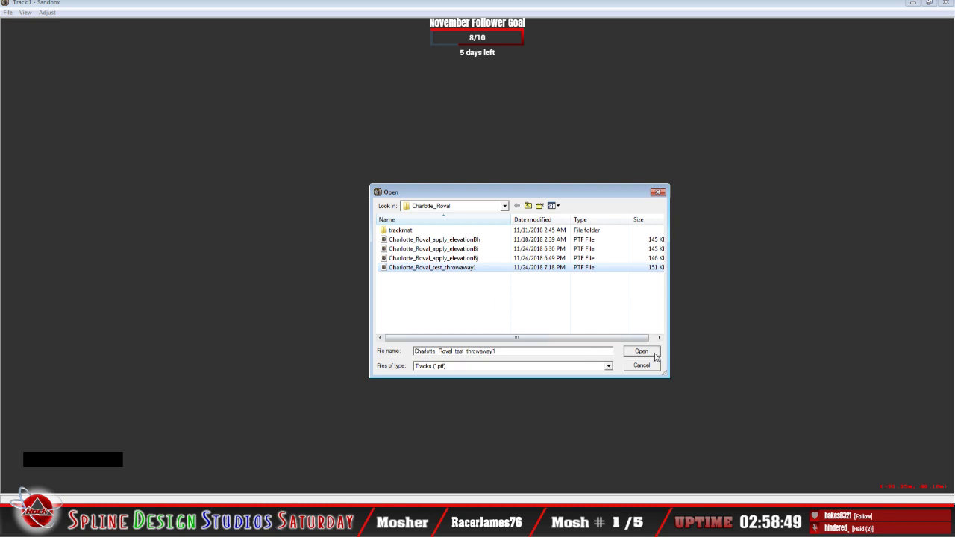
pyautogui.click(642, 351)
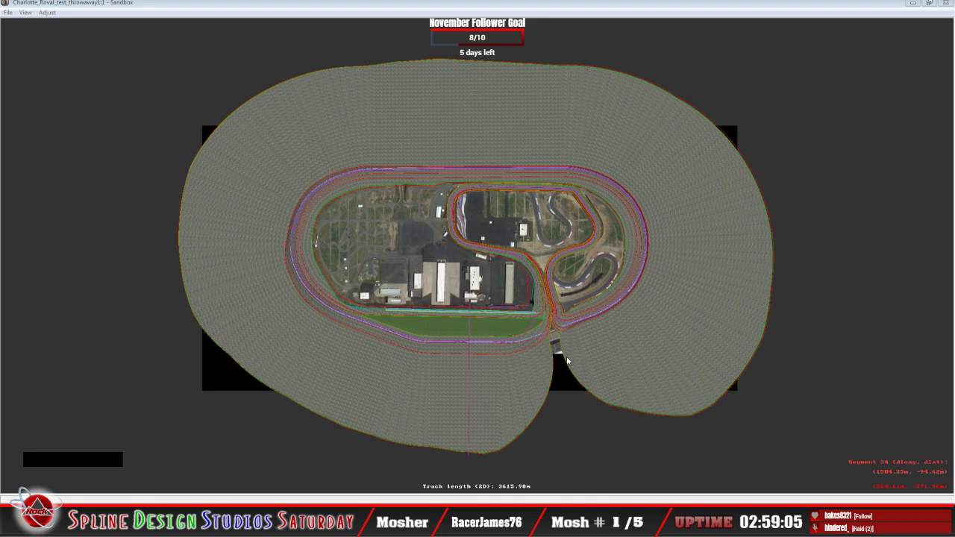
# Unlock all geometry of the track and check the available adjustment commands
pyautogui.rightClick(106, 392)
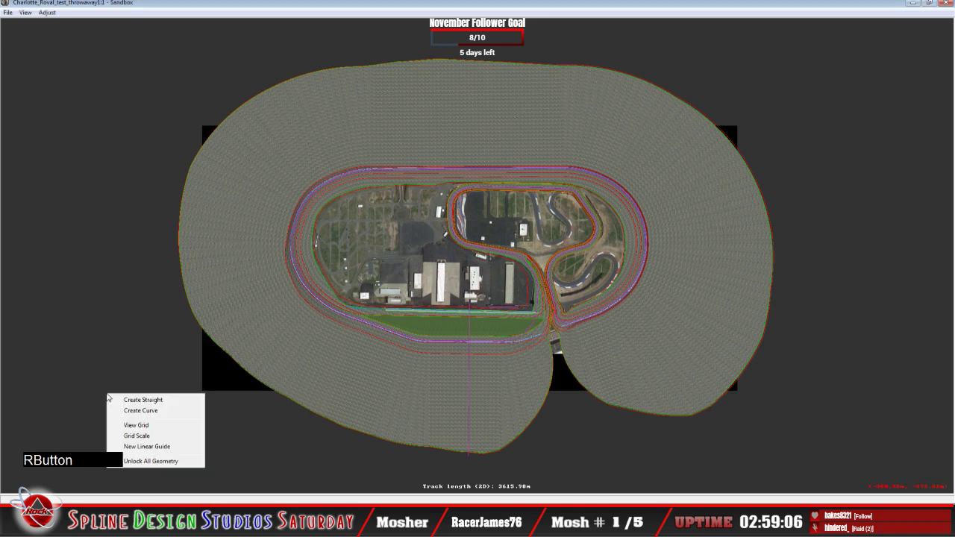
pyautogui.click(149, 462)
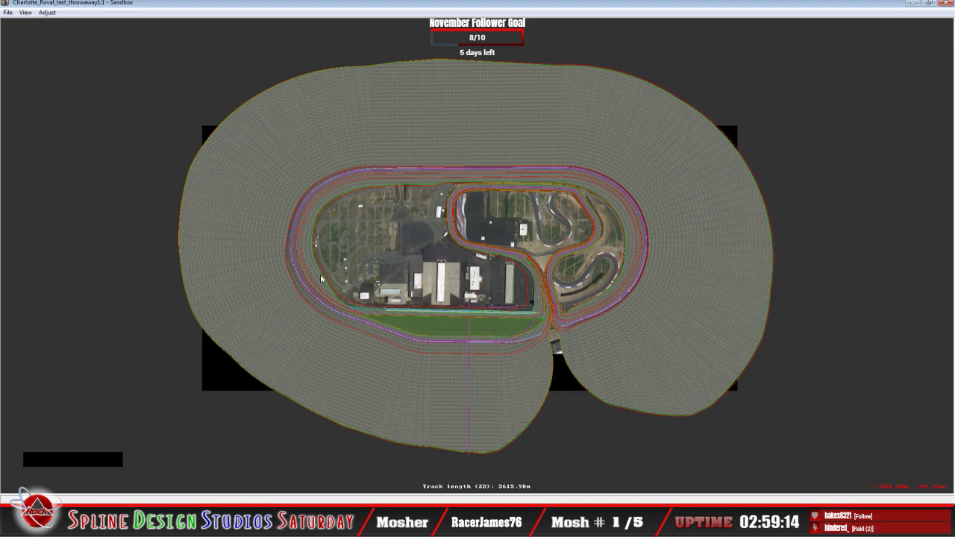
pyautogui.click(47, 12)
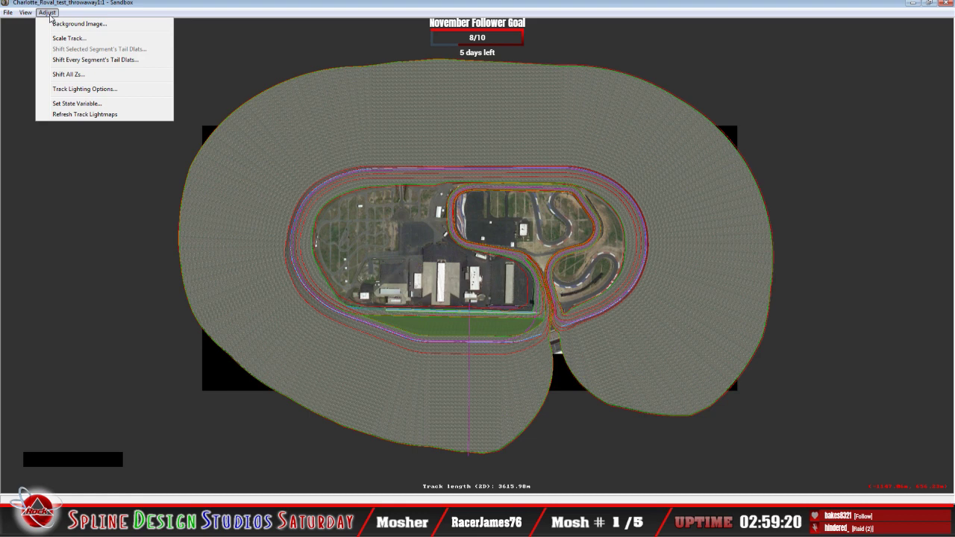
pyautogui.click(292, 11)
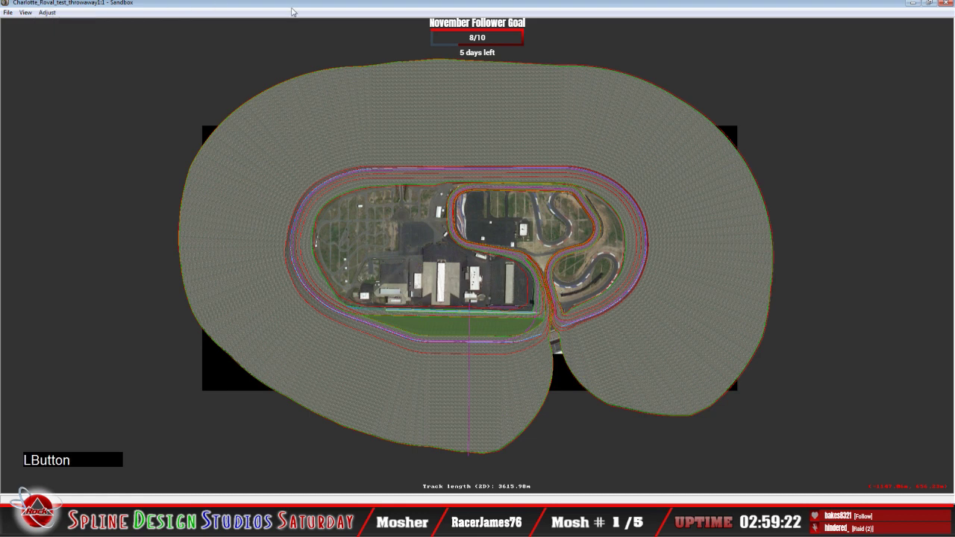
# Select the front-straight segment beside the purple start/finish line, review its segment commands, and dismiss them
pyautogui.press('z')
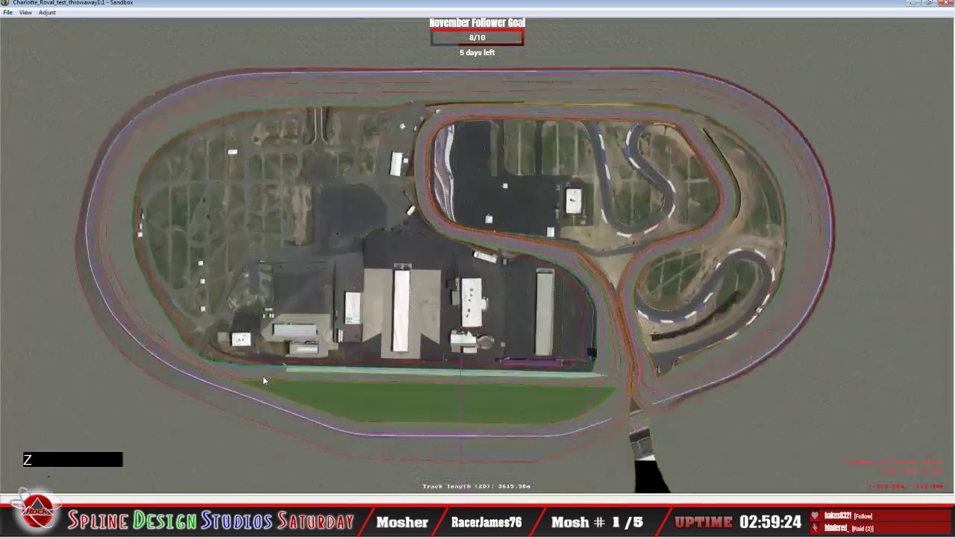
pyautogui.press('c')
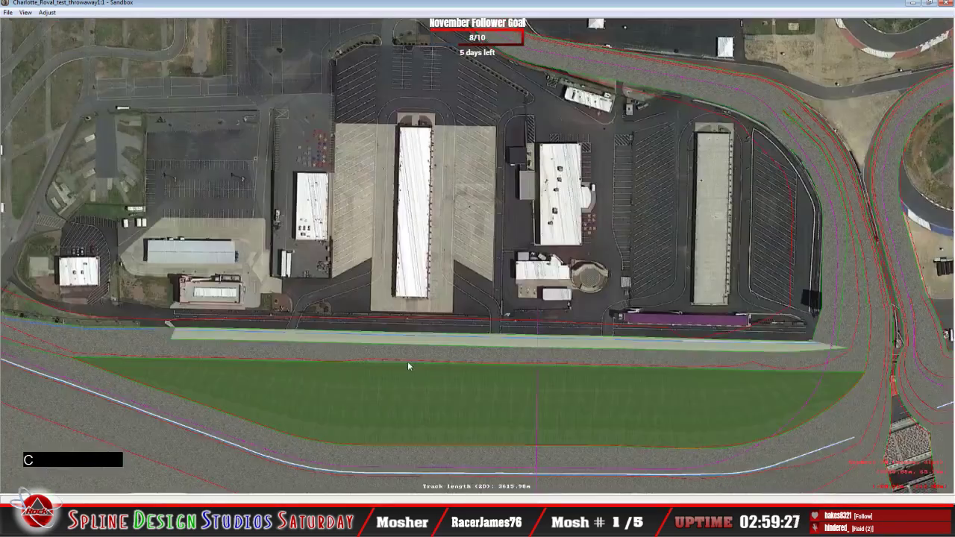
pyautogui.press('c')
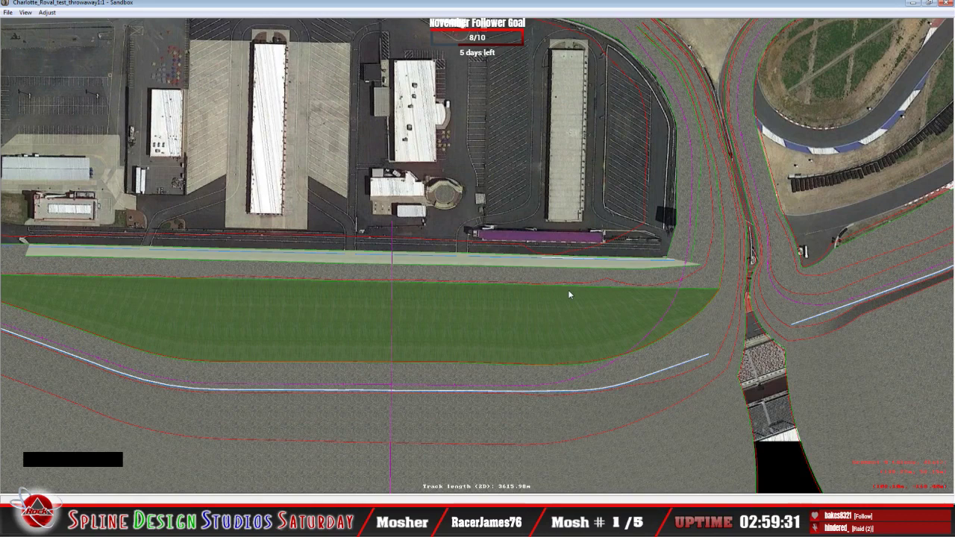
pyautogui.press('c')
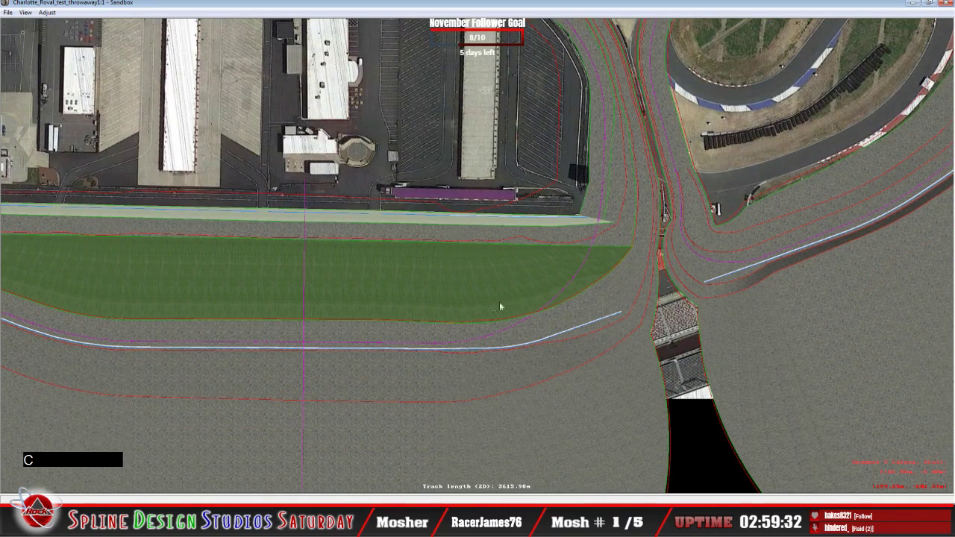
pyautogui.click(323, 335)
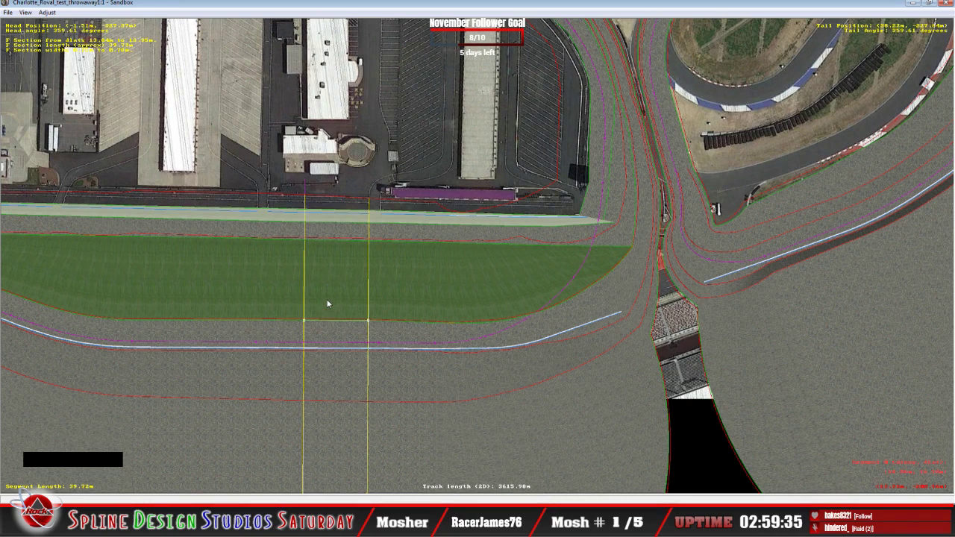
pyautogui.rightClick(328, 297)
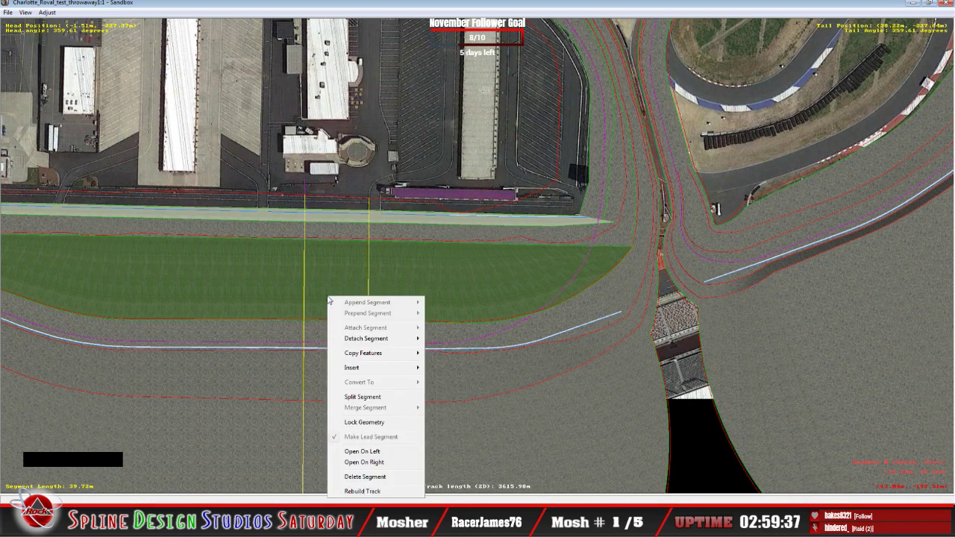
pyautogui.click(371, 42)
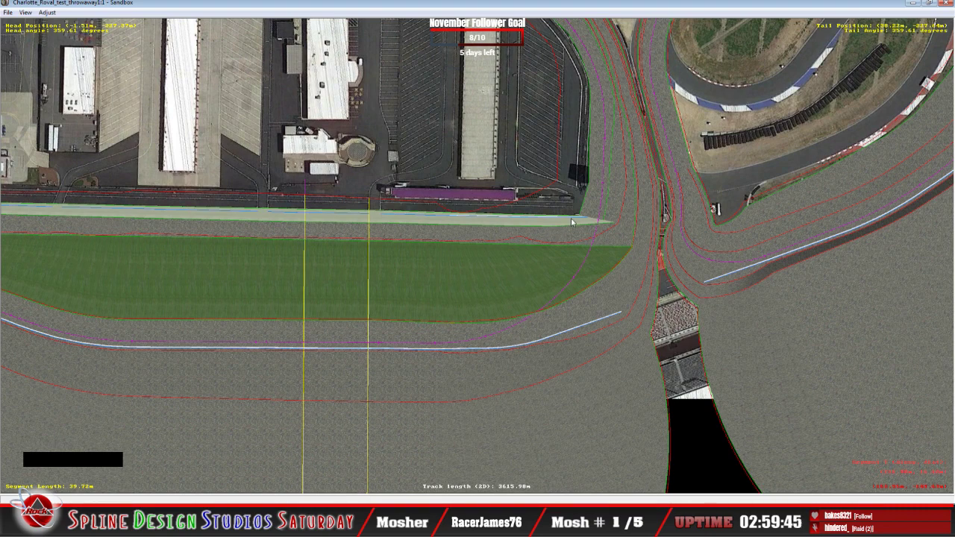
# Deselect the segment, unlock all track geometry again, and look through the display options without changing them
pyautogui.press('c')
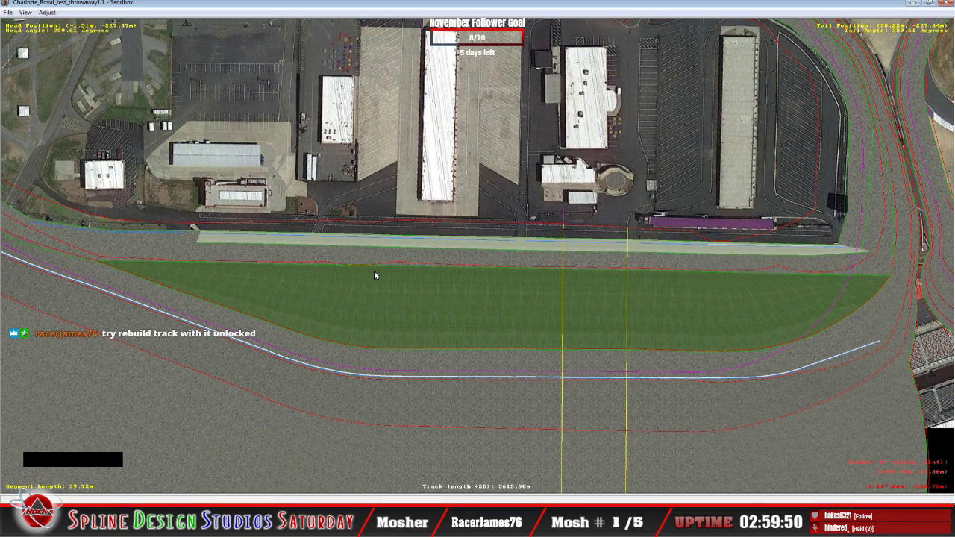
pyautogui.press('x')
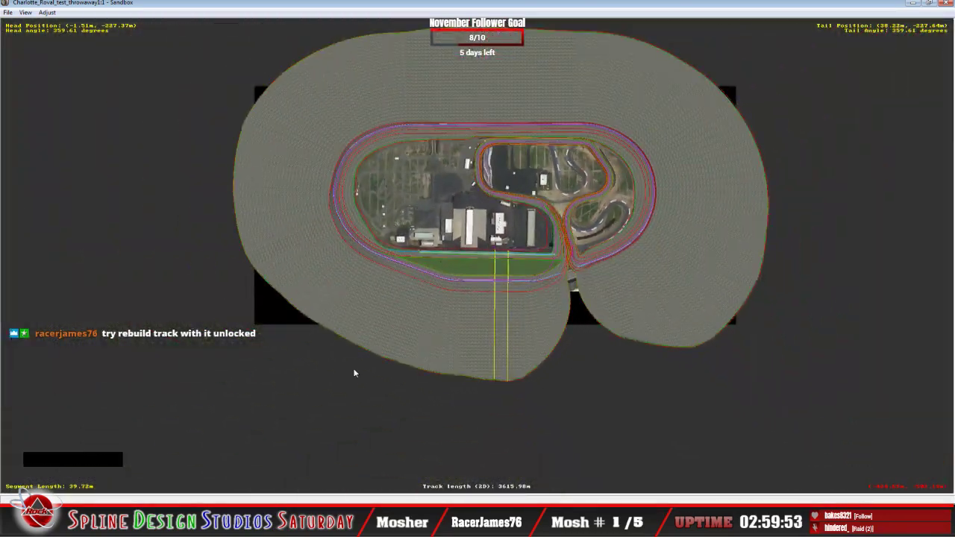
pyautogui.rightClick(188, 297)
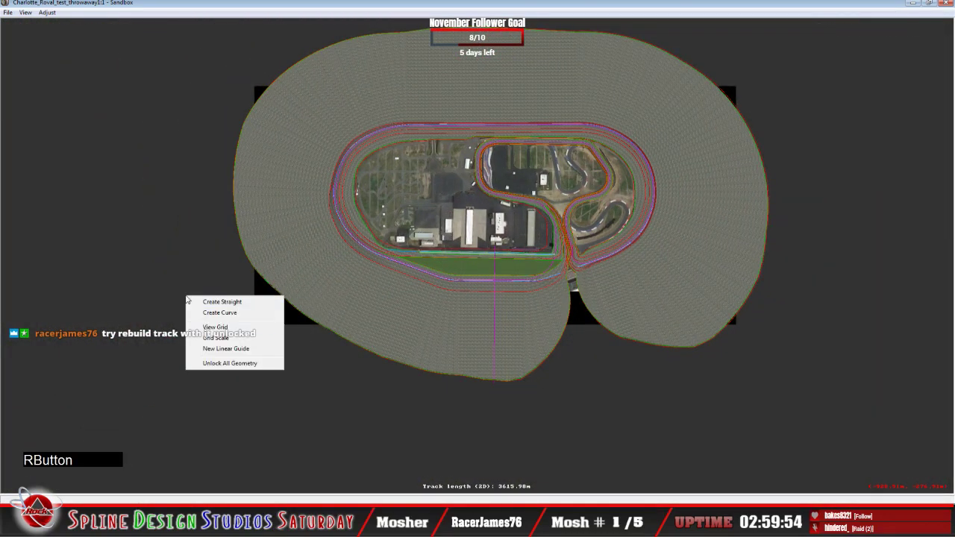
pyautogui.click(234, 363)
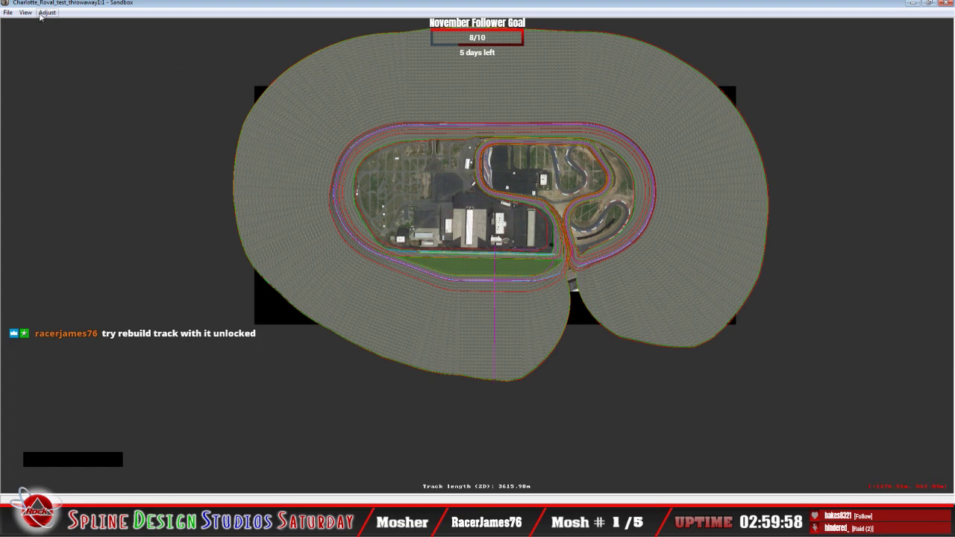
pyautogui.rightClick(124, 131)
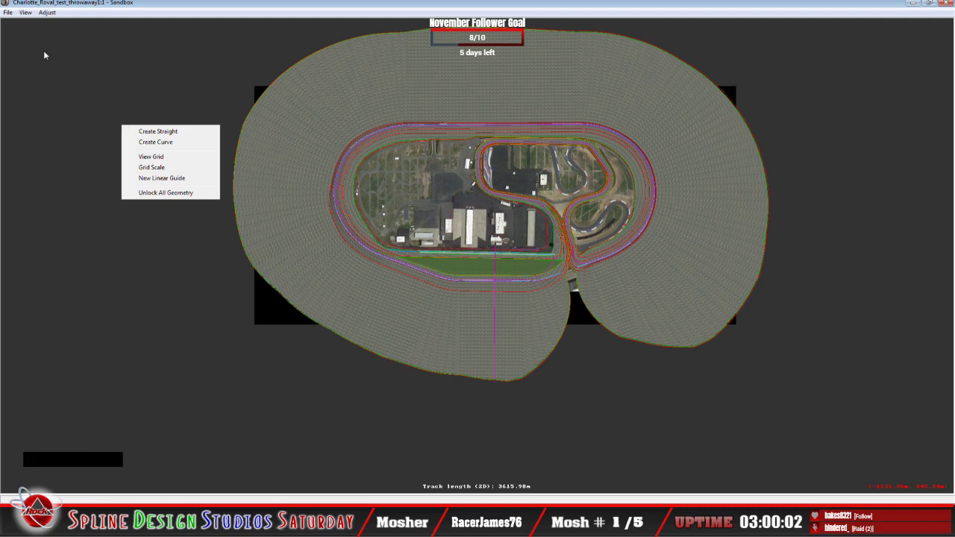
pyautogui.click(8, 13)
pyautogui.moveTo(38, 16)
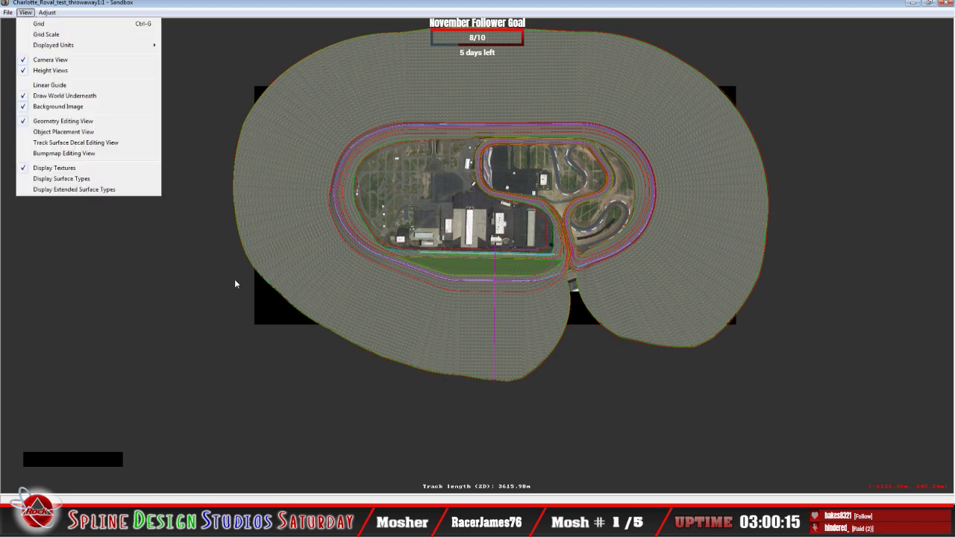
pyautogui.click(191, 395)
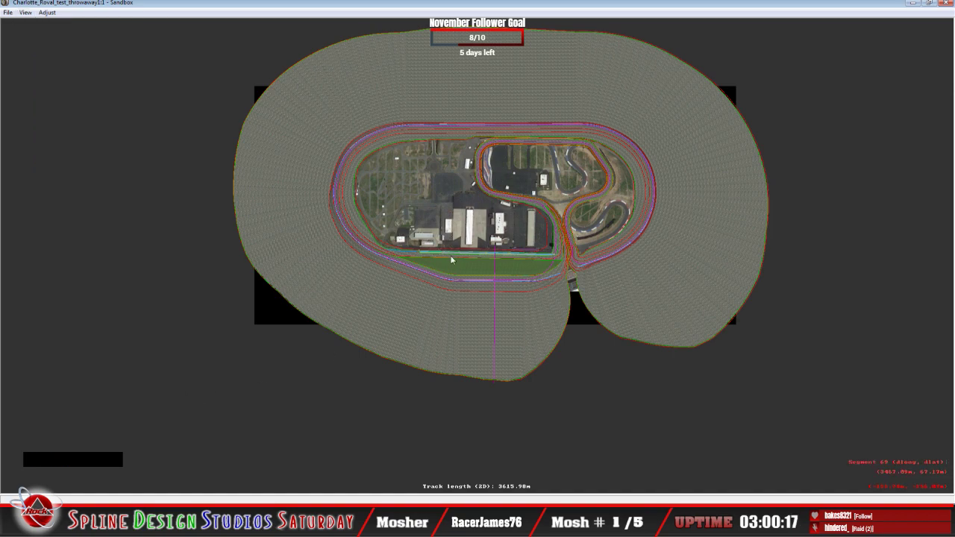
# Rebuild the track from a front-straight segment beside the grass area and look over the whole circuit
pyautogui.press('z')
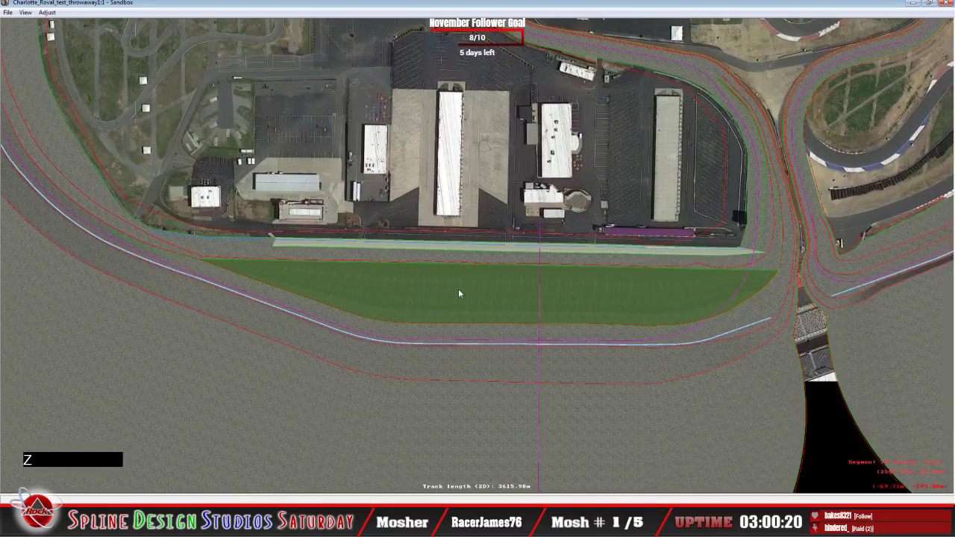
pyautogui.click(453, 297)
pyautogui.rightClick(455, 288)
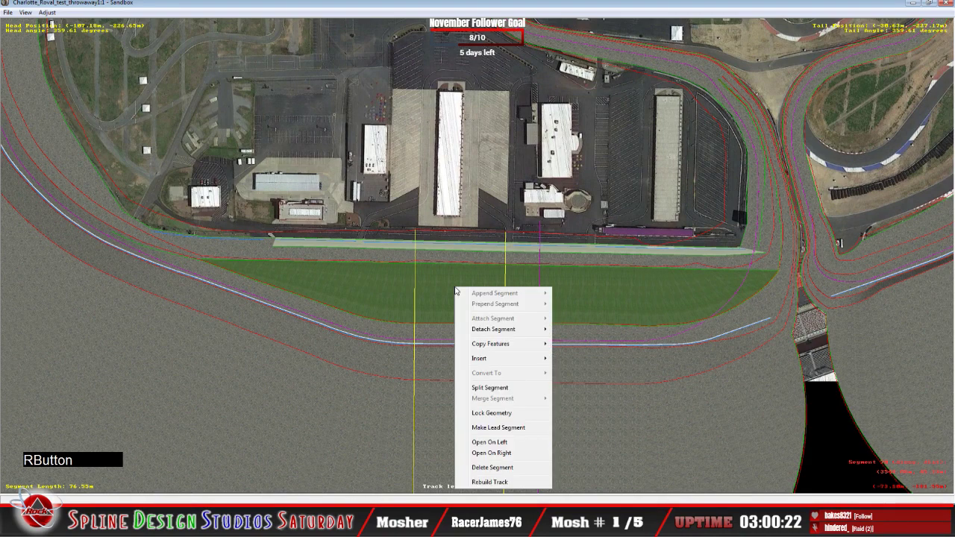
pyautogui.click(511, 483)
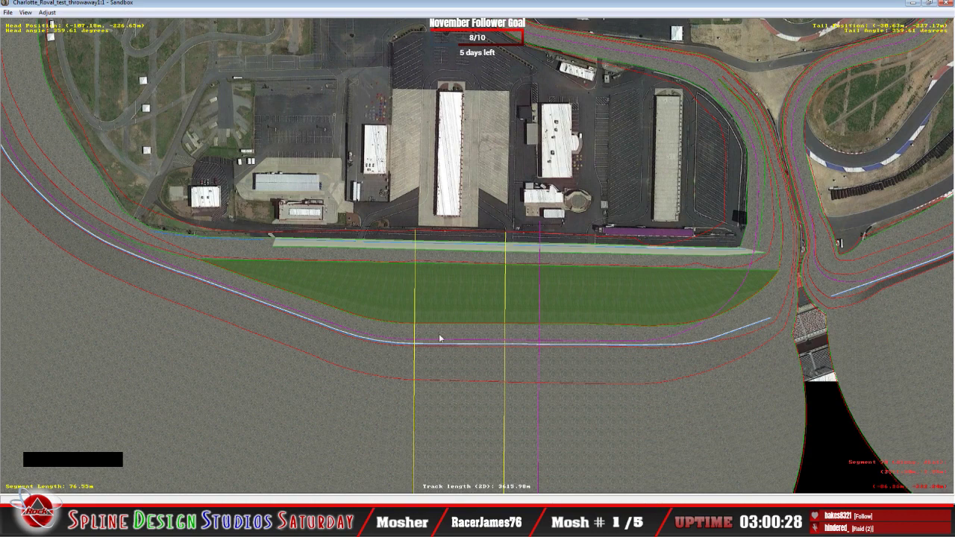
pyautogui.press('x')
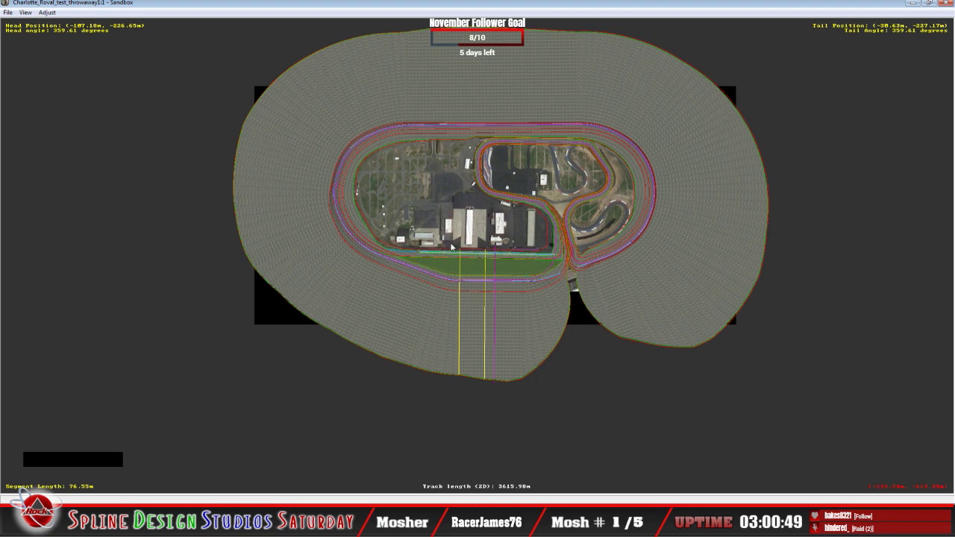
pyautogui.press('z')
pyautogui.press('z')
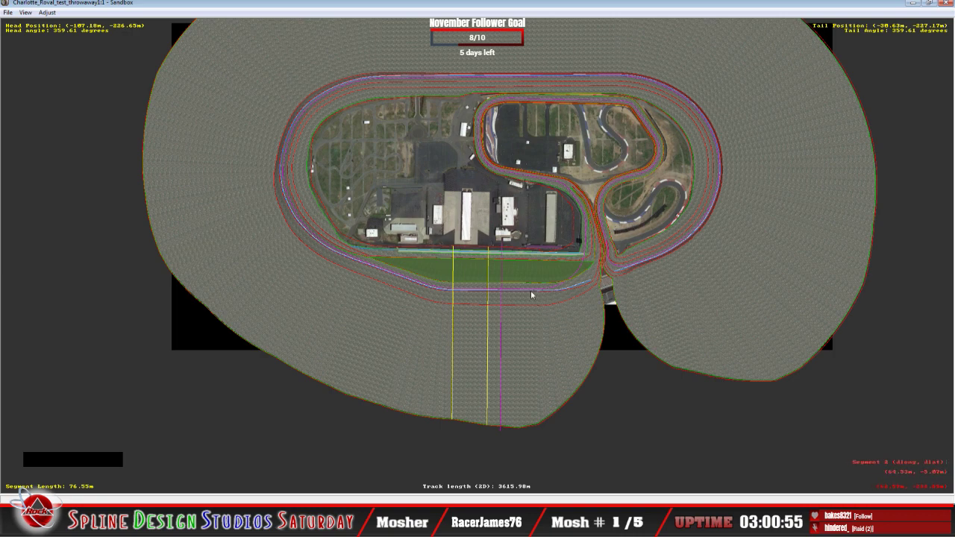
pyautogui.press('x')
pyautogui.press('x')
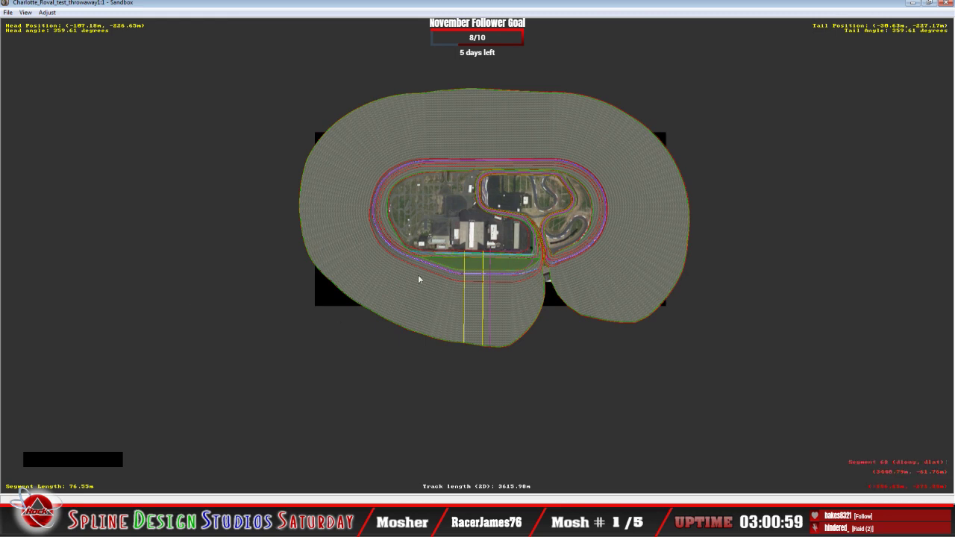
# Save the rebuilt track under the new file name Charlotte_Roval_test_throwaway2
pyautogui.click(8, 12)
pyautogui.click(24, 125)
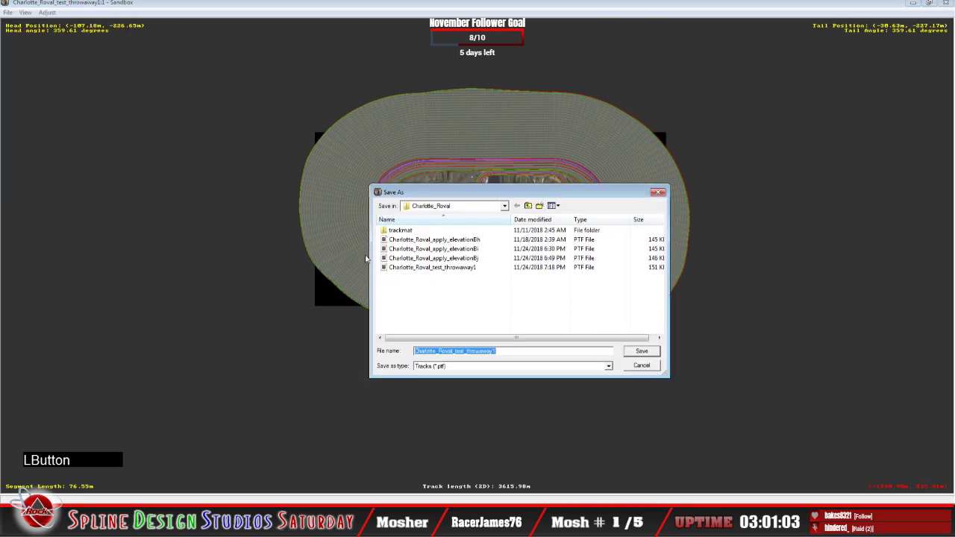
pyautogui.click(519, 351)
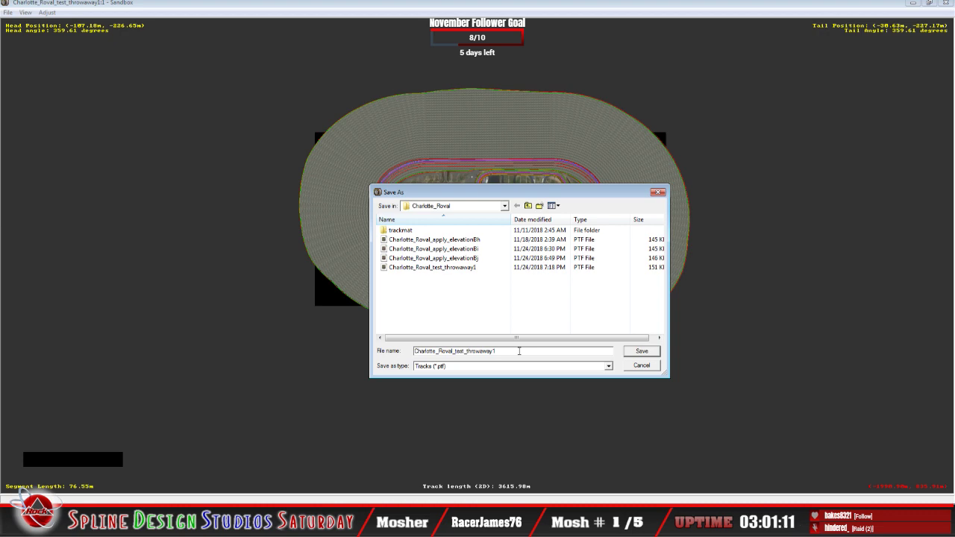
pyautogui.press('BackSpace')
pyautogui.write('2')
pyautogui.click(641, 351)
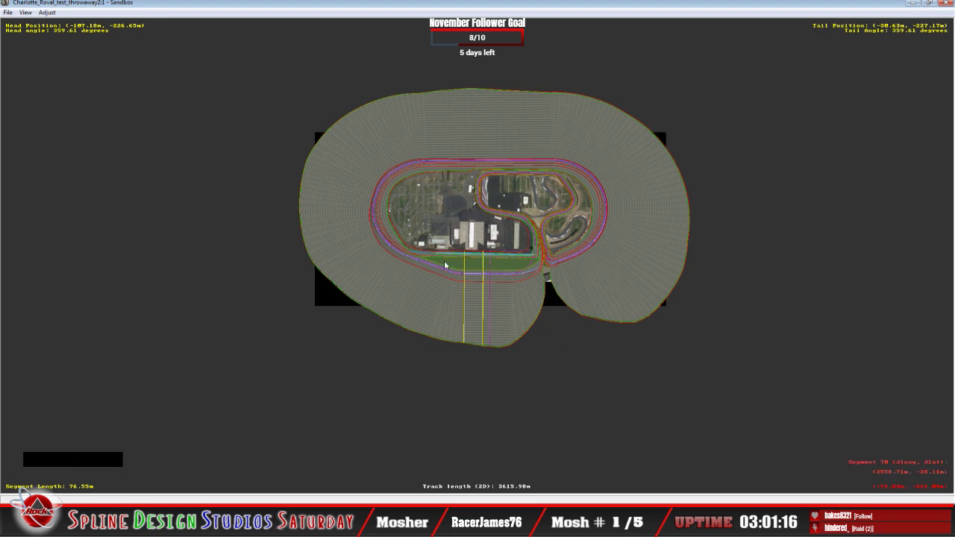
pyautogui.click(6, 13)
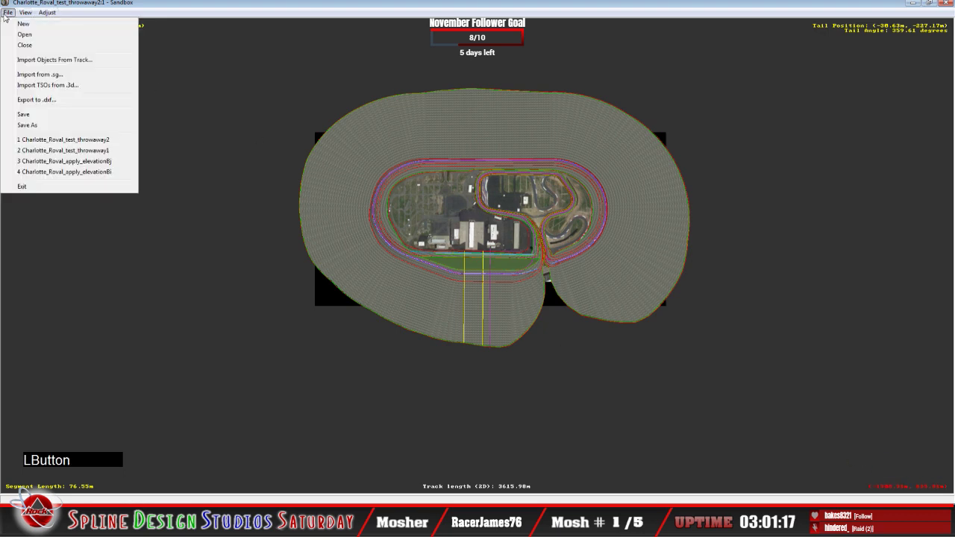
pyautogui.click(8, 13)
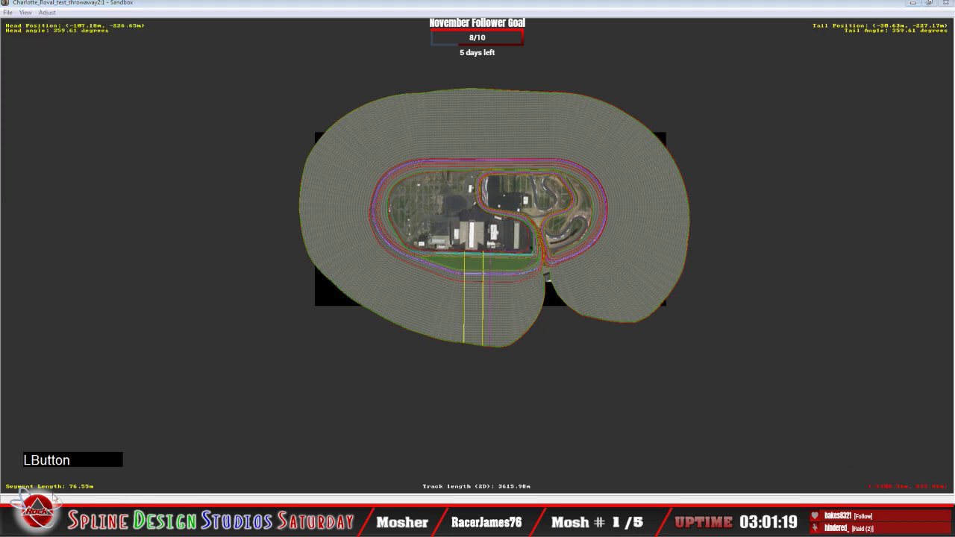
# In File Explorer, copy Charlotte_Roval_test_throwaway2 from the tracks\Charlotte_Roval folder into Track Projects\6 TRACKS\Charlotte_Roval
pyautogui.click(55, 522)
pyautogui.click(646, 250)
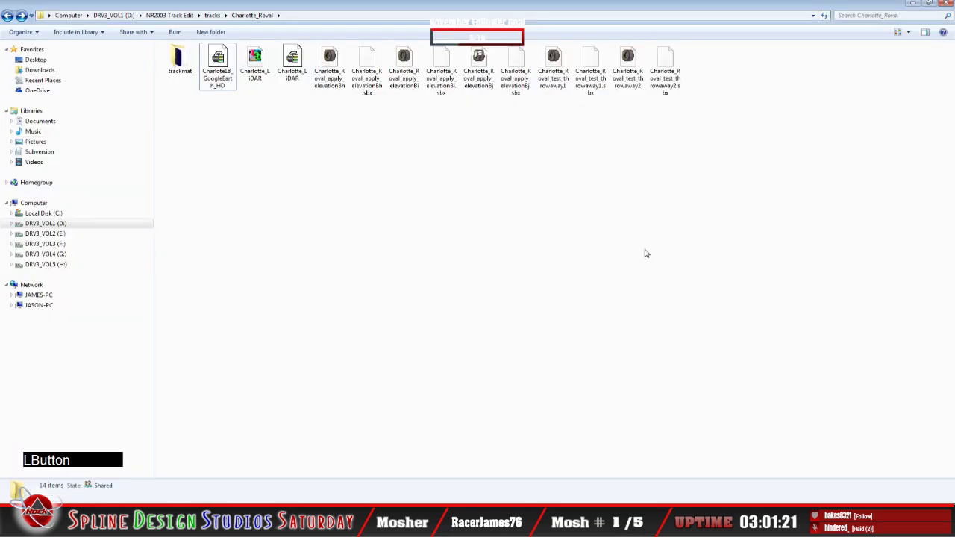
pyautogui.click(628, 74)
pyautogui.rightClick(631, 77)
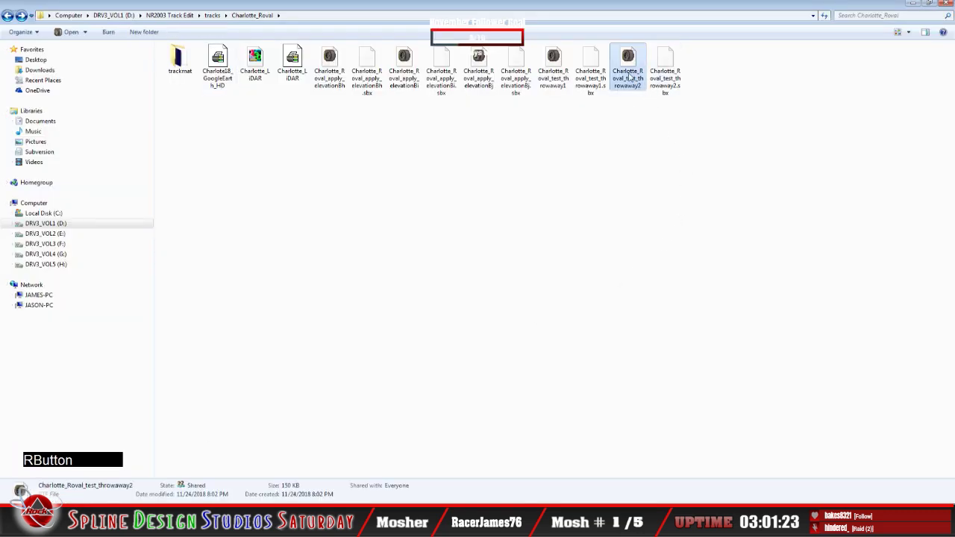
pyautogui.click(660, 246)
pyautogui.click(650, 253)
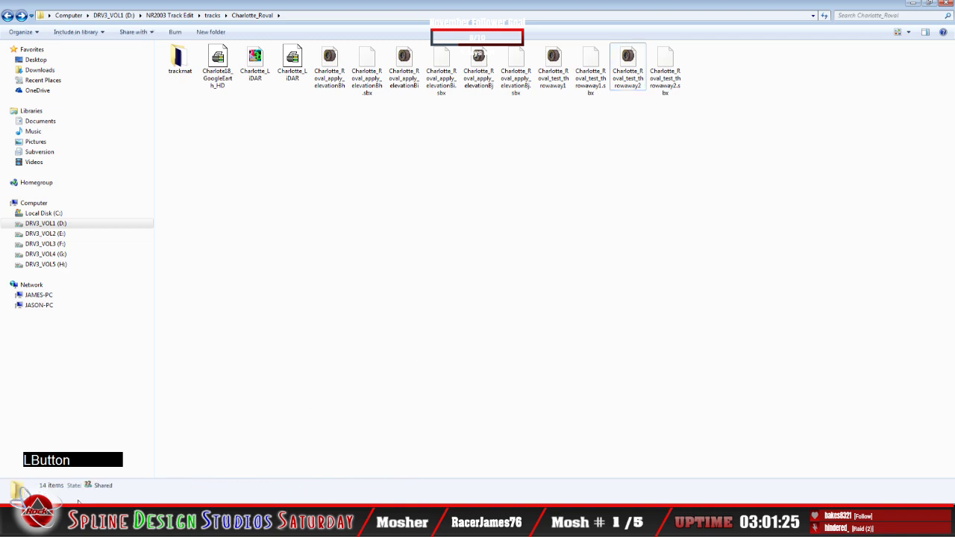
pyautogui.click(46, 485)
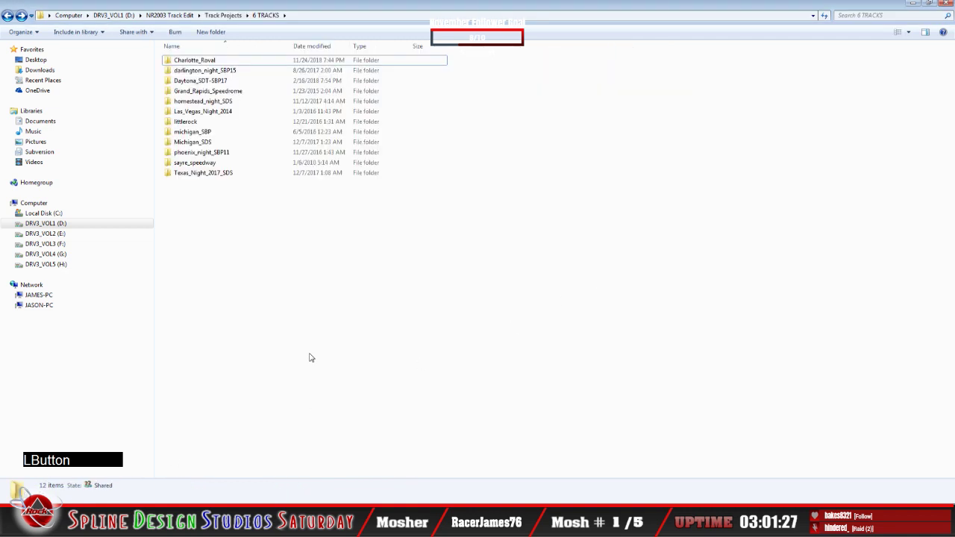
pyautogui.doubleClick(210, 64)
pyautogui.rightClick(212, 143)
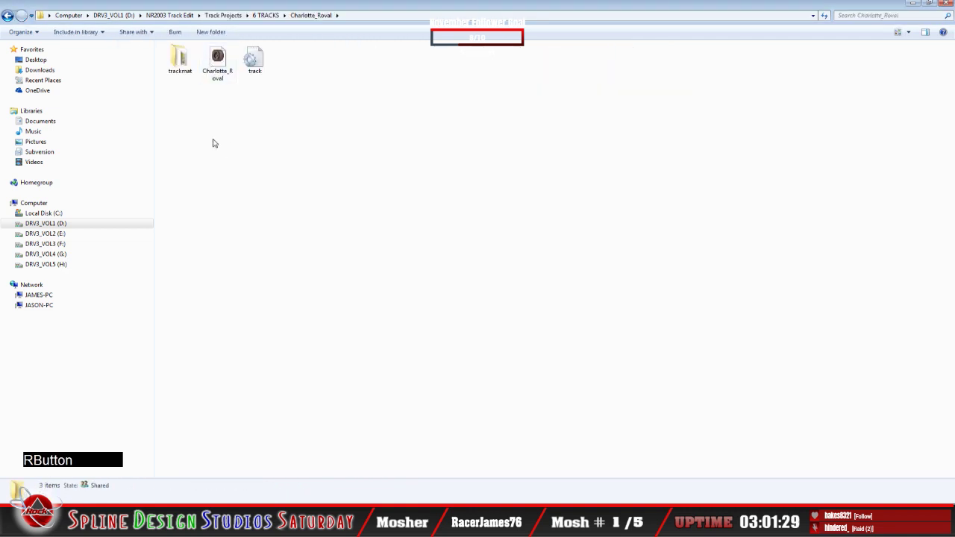
pyautogui.click(247, 210)
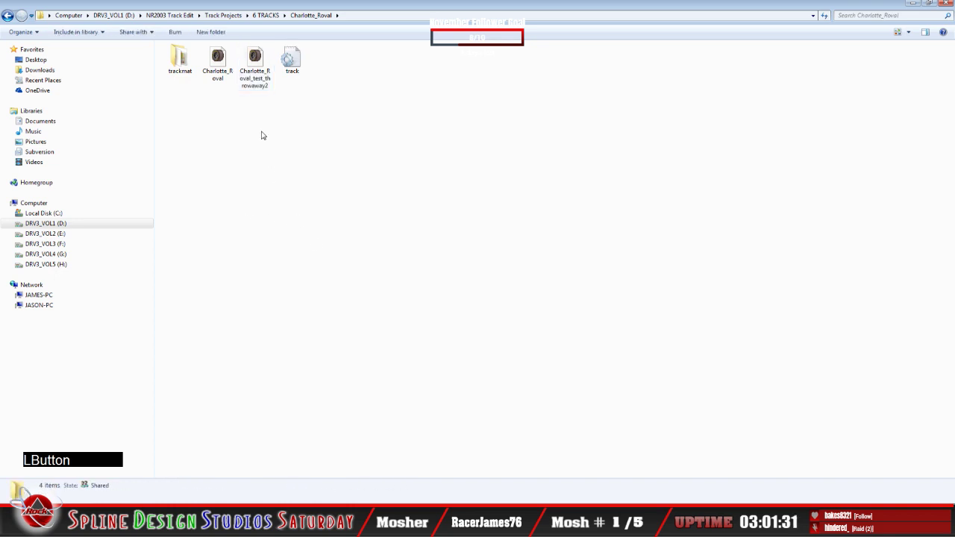
# Delete the old Charlotte_Roval track file from the 6 TRACKS\Charlotte_Roval project folder
pyautogui.rightClick(228, 72)
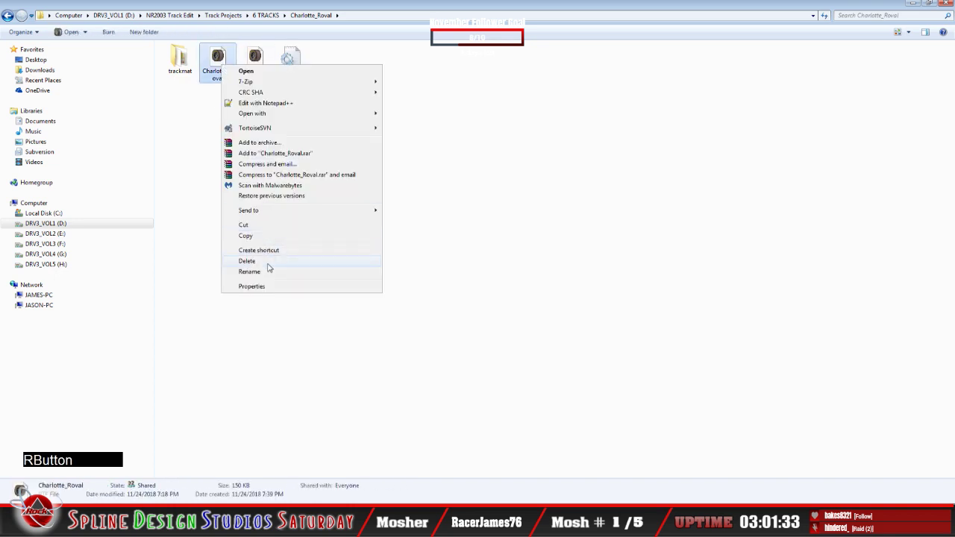
pyautogui.click(253, 266)
pyautogui.click(499, 297)
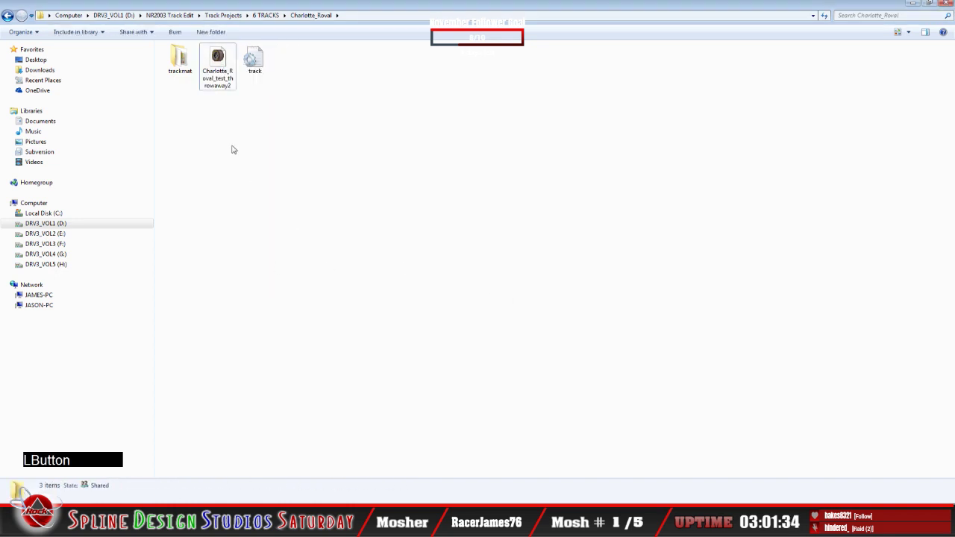
# Rename the copied Charlotte_Roval_test_throwaway2 file as Charlotte_Roval
pyautogui.rightClick(216, 73)
pyautogui.click(273, 281)
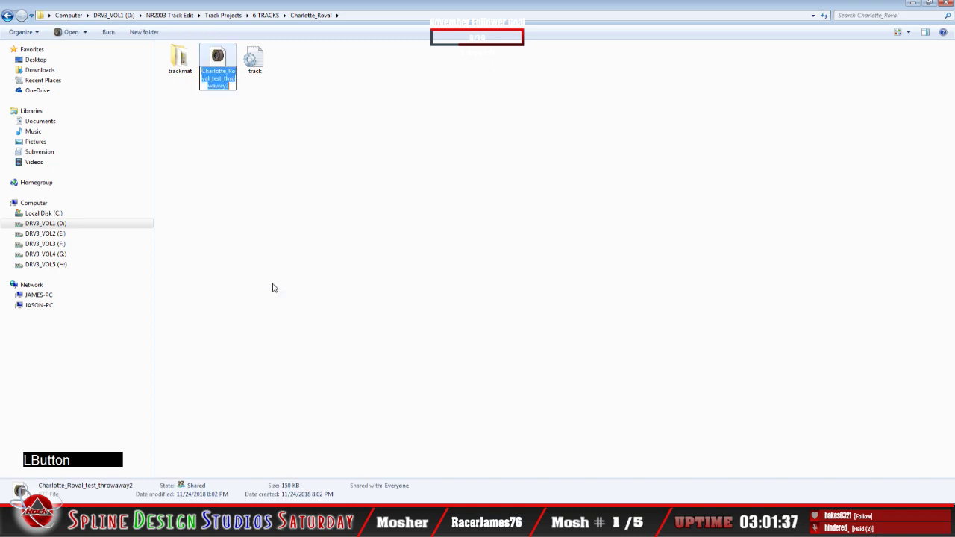
pyautogui.press('Right')
pyautogui.press('BackSpace')
pyautogui.press('BackSpace')
pyautogui.press('BackSpace')
pyautogui.press('BackSpace')
pyautogui.press('BackSpace')
pyautogui.press('BackSpace')
pyautogui.press('BackSpace')
pyautogui.press('BackSpace')
pyautogui.press('BackSpace')
pyautogui.press('BackSpace')
pyautogui.press('BackSpace')
pyautogui.press('BackSpace')
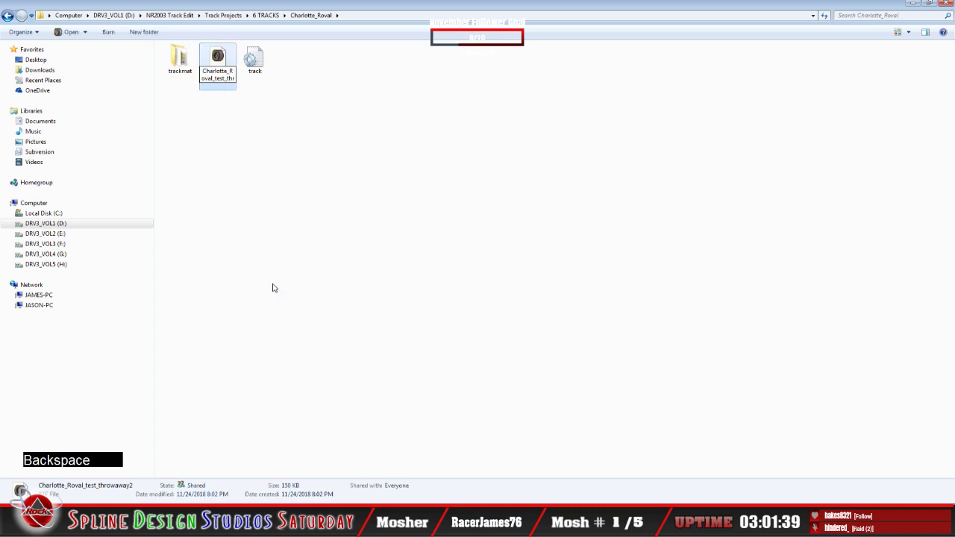
pyautogui.press('BackSpace')
pyautogui.press('Return')
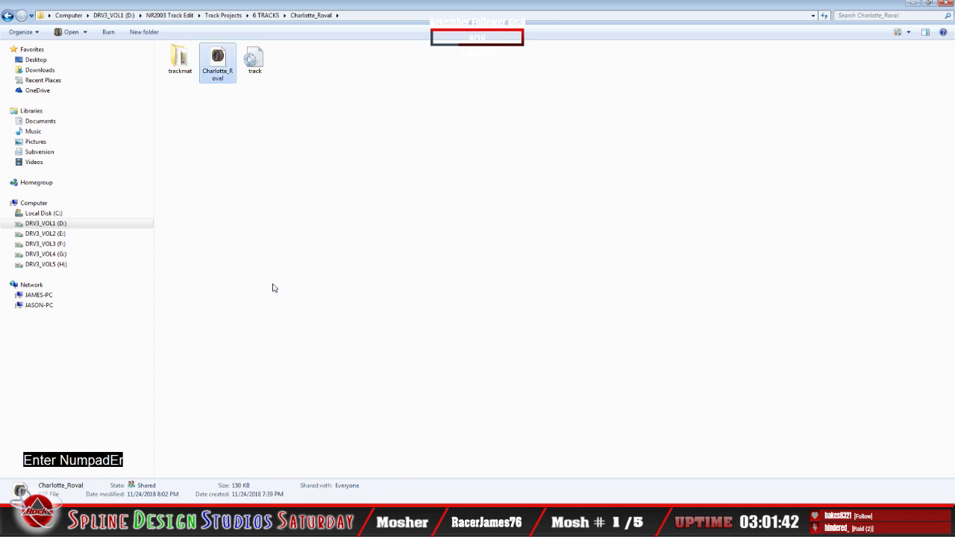
# Copy the folder name Charlotte_Roval from the path and paste it as the track file's name so both match exactly
pyautogui.click(367, 18)
pyautogui.click(276, 16)
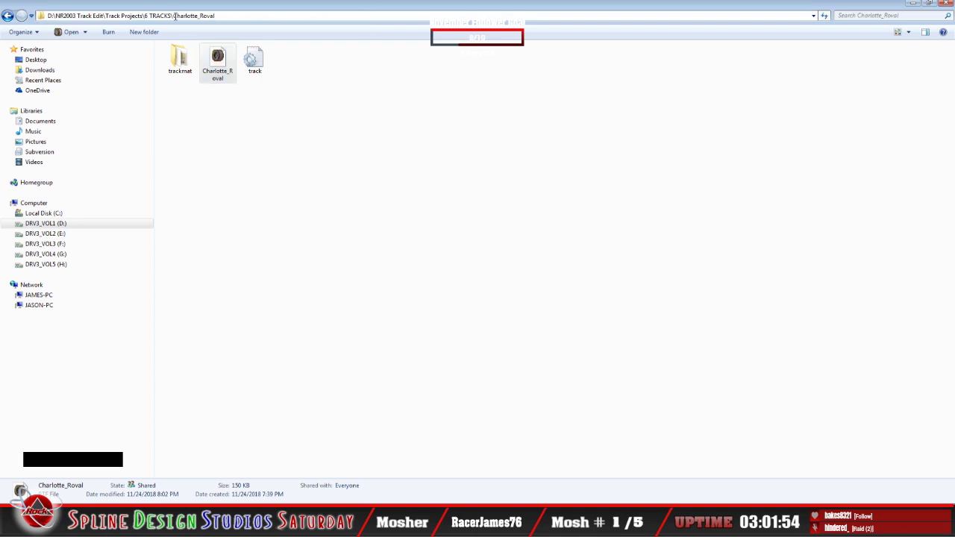
pyautogui.moveTo(174, 16); pyautogui.dragTo(243, 21)
pyautogui.rightClick(207, 18)
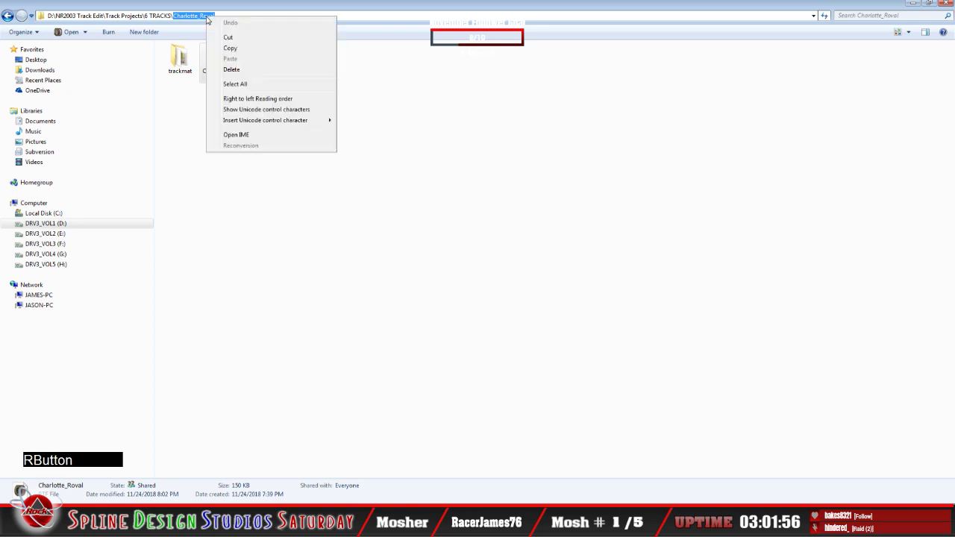
pyautogui.click(254, 49)
pyautogui.click(350, 91)
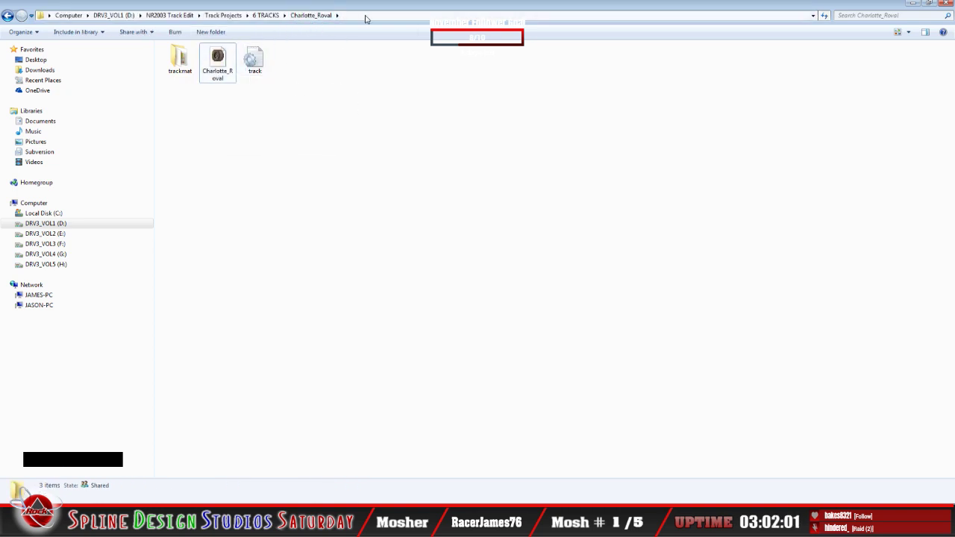
pyautogui.rightClick(219, 72)
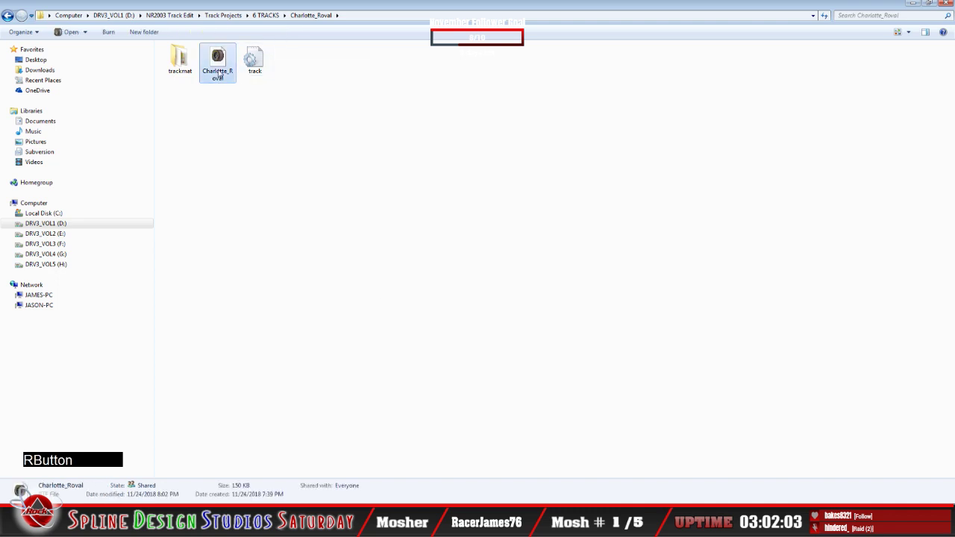
pyautogui.click(246, 277)
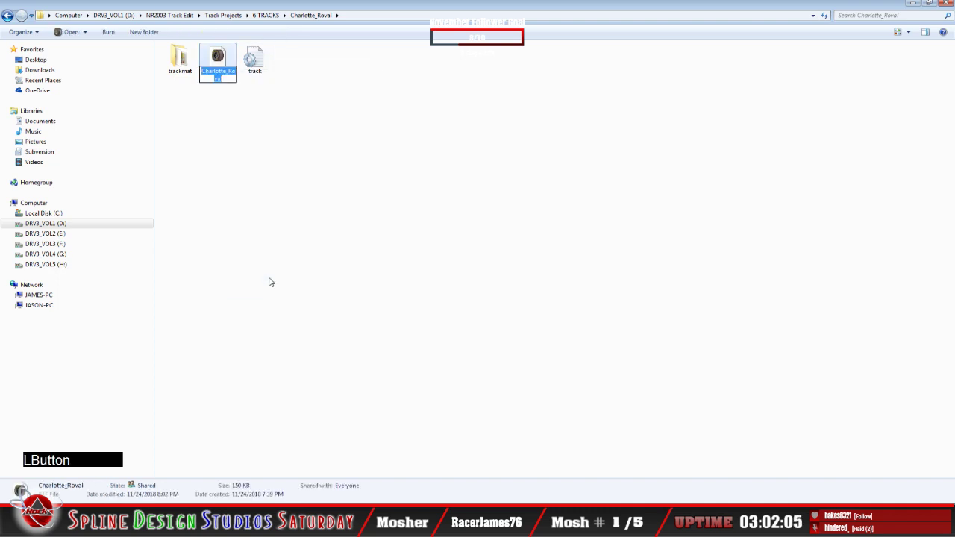
pyautogui.press('Delete')
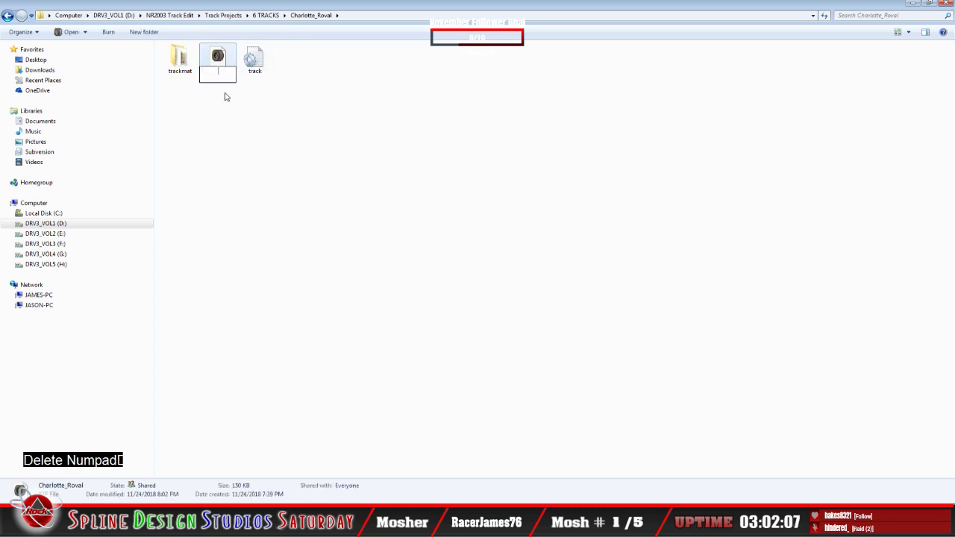
pyautogui.rightClick(210, 82)
pyautogui.click(248, 125)
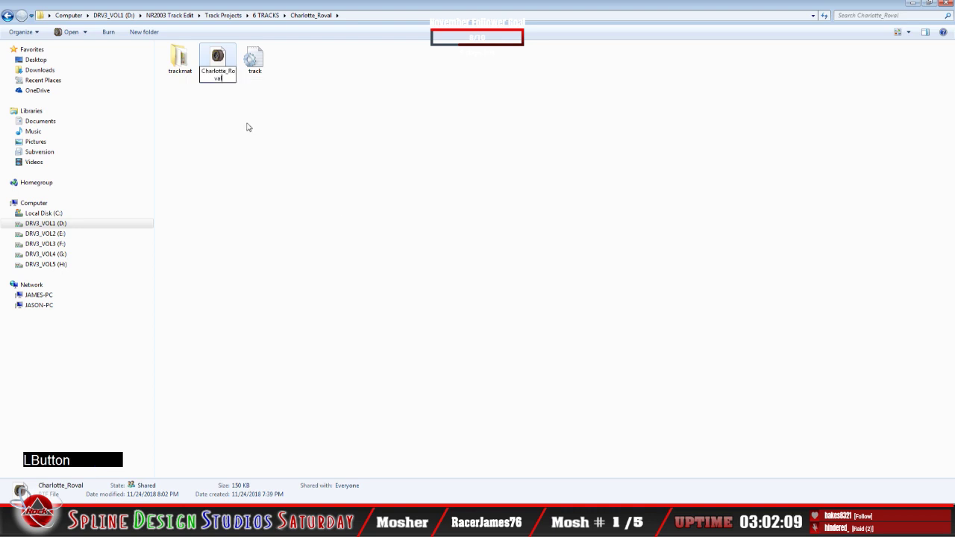
pyautogui.press('Return')
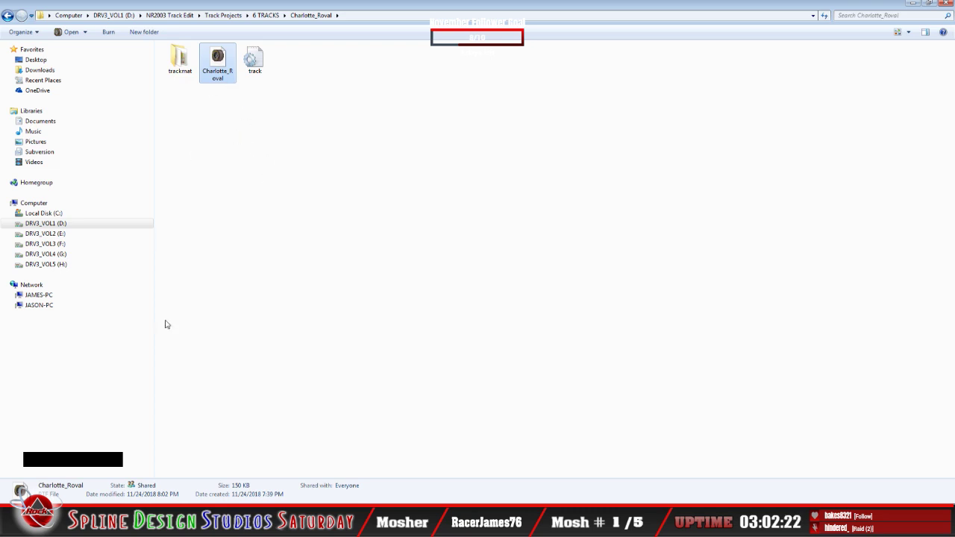
# Try to copy Charlote18_GoogleEarth_HD into the NASCAR Racing 2003 Season Charlotte_Roval folder, choosing not to replace the existing file
pyautogui.click(82, 522)
pyautogui.click(44, 474)
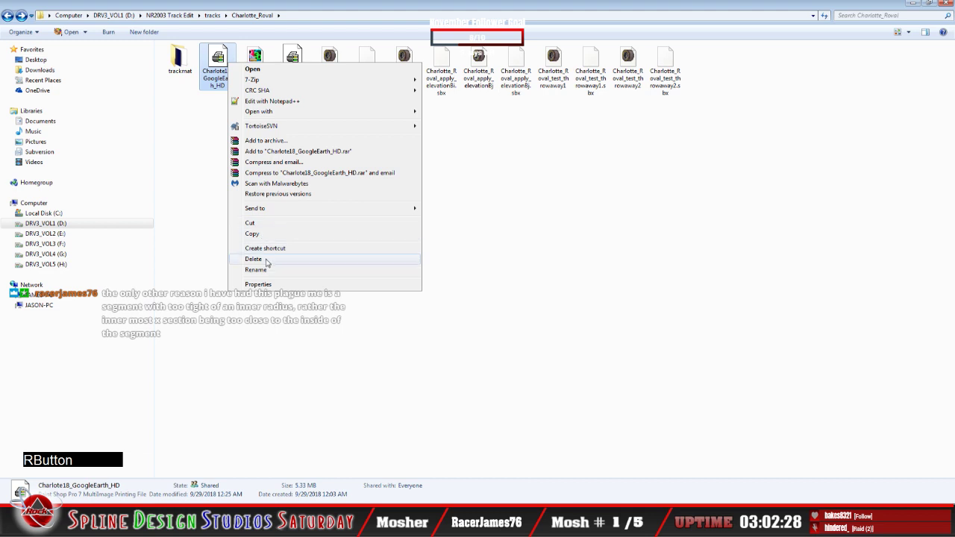
pyautogui.click(254, 233)
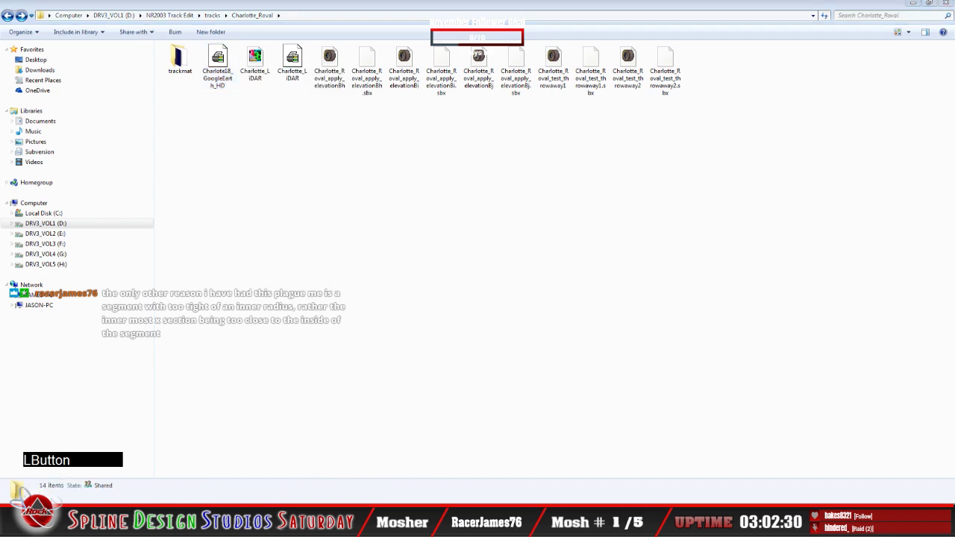
pyautogui.rightClick(253, 333)
pyautogui.click(289, 402)
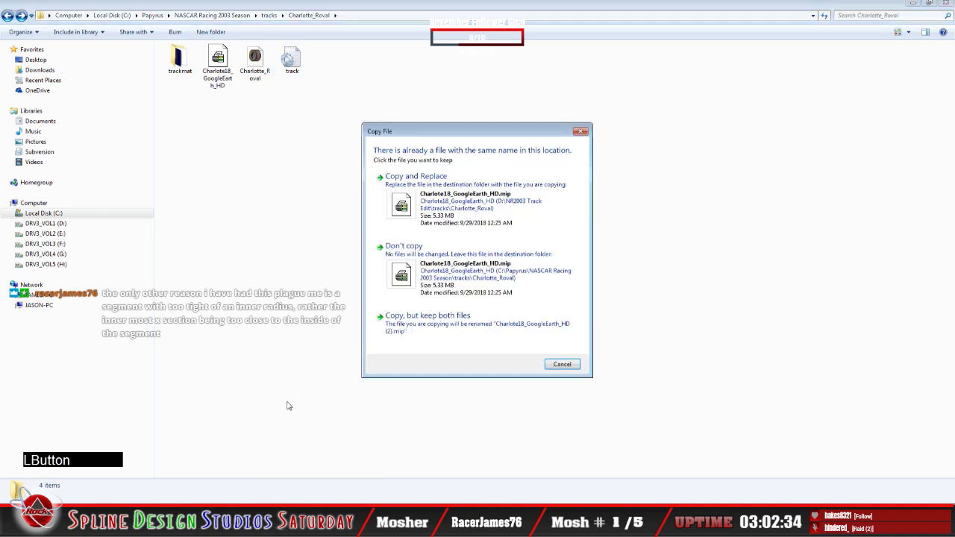
pyautogui.click(459, 257)
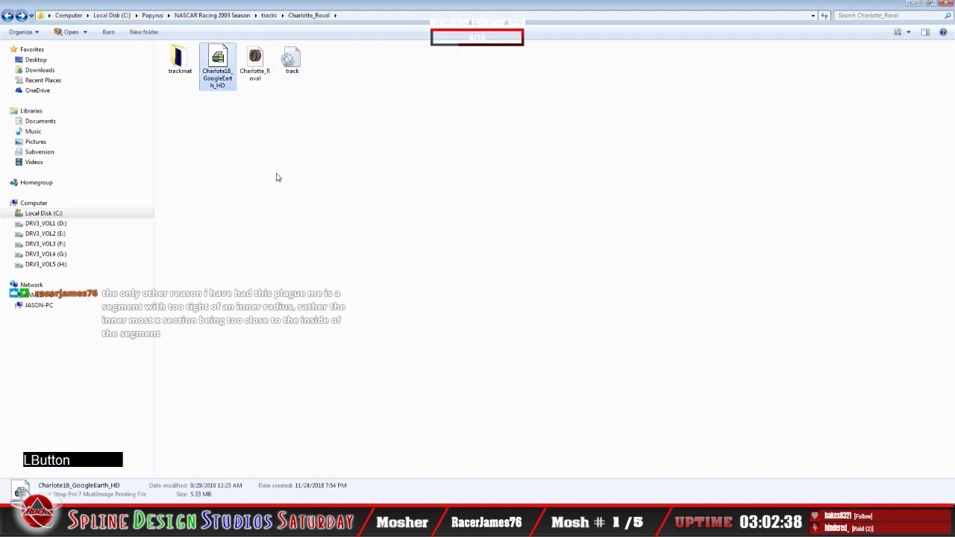
# Delete the old Charlotte_Roval track file from the NASCAR Racing 2003 Season tracks\Charlotte_Roval folder
pyautogui.rightClick(260, 70)
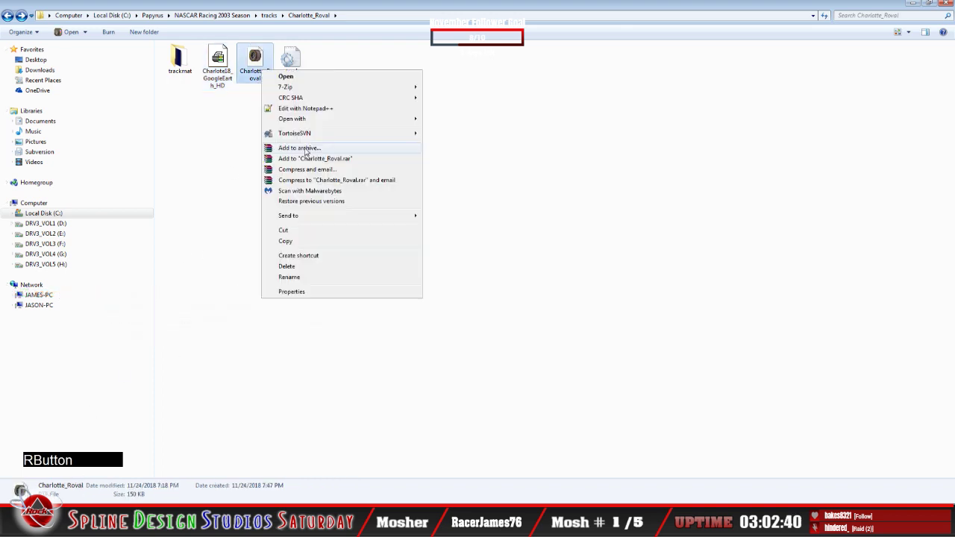
pyautogui.click(313, 267)
pyautogui.click(506, 297)
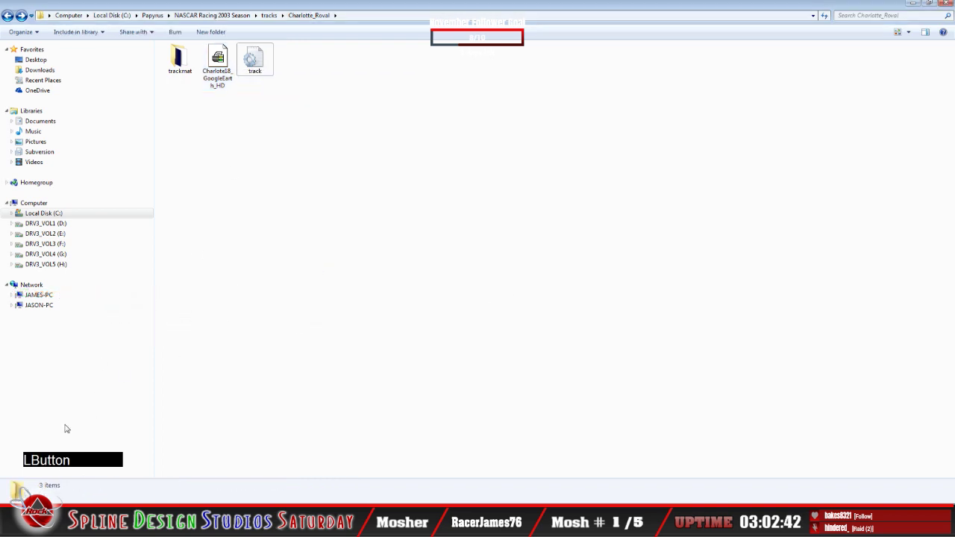
pyautogui.click(507, 296)
# Copy the Charlotte_Roval track file from 6 TRACKS\Charlotte_Roval into the NASCAR Racing 2003 Season tracks\Charlotte_Roval folder
pyautogui.click(52, 481)
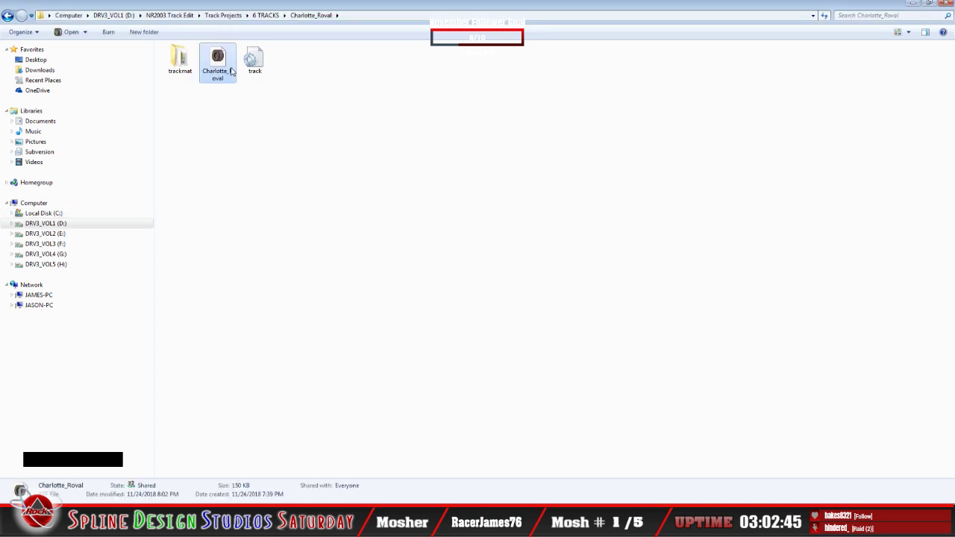
pyautogui.rightClick(219, 64)
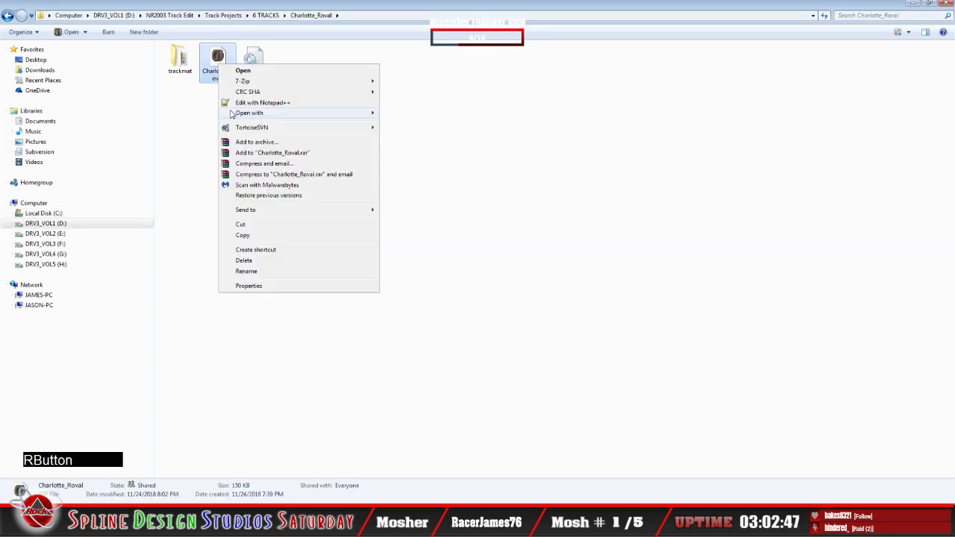
pyautogui.click(248, 236)
pyautogui.click(337, 251)
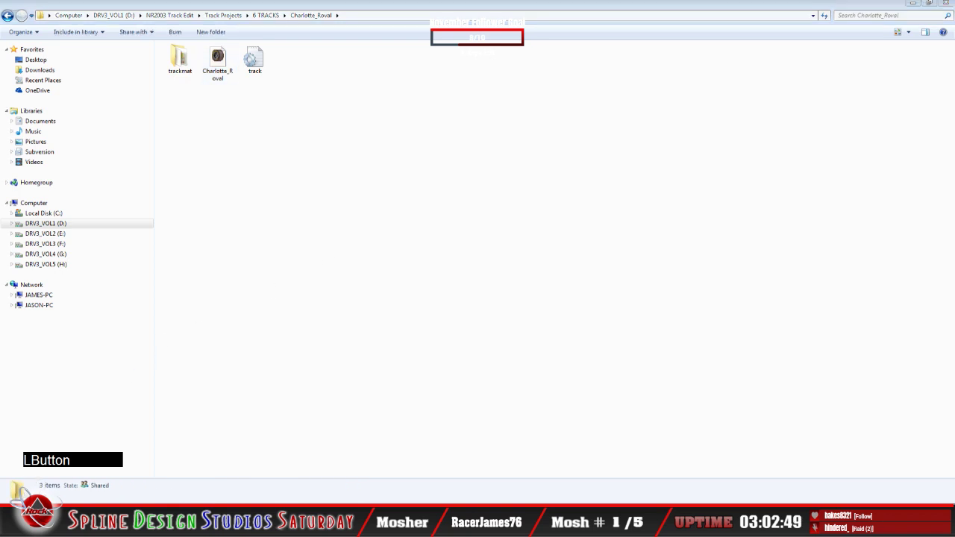
pyautogui.click(50, 523)
pyautogui.rightClick(257, 403)
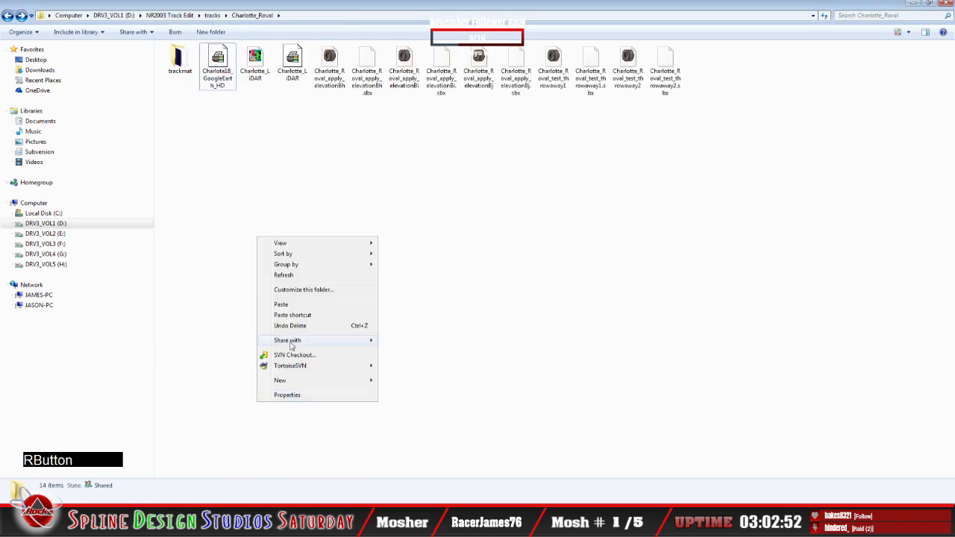
pyautogui.click(50, 522)
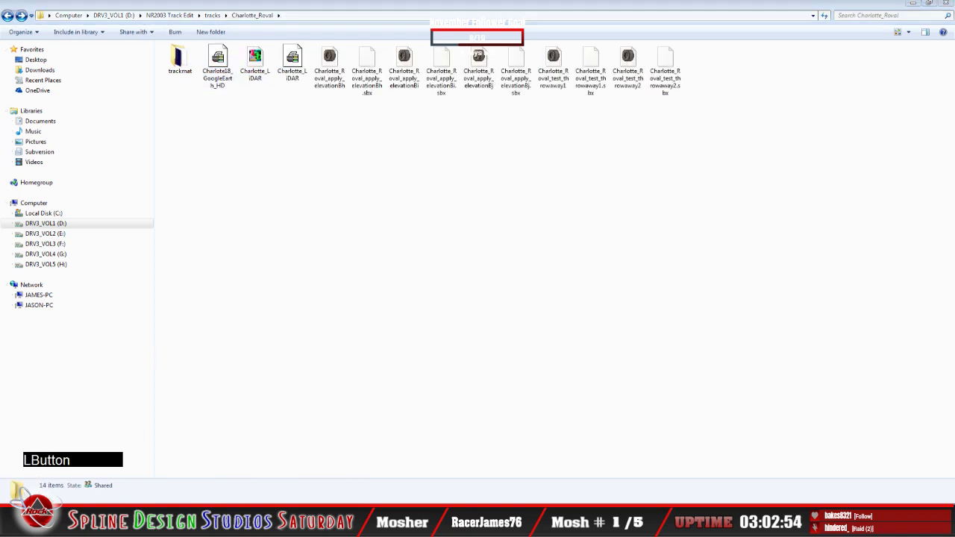
pyautogui.click(50, 496)
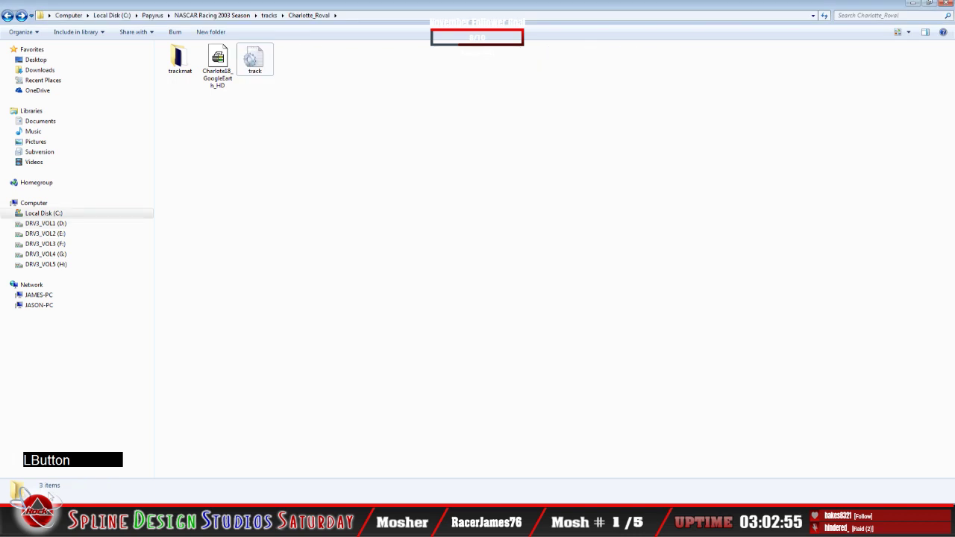
pyautogui.rightClick(315, 366)
pyautogui.click(349, 279)
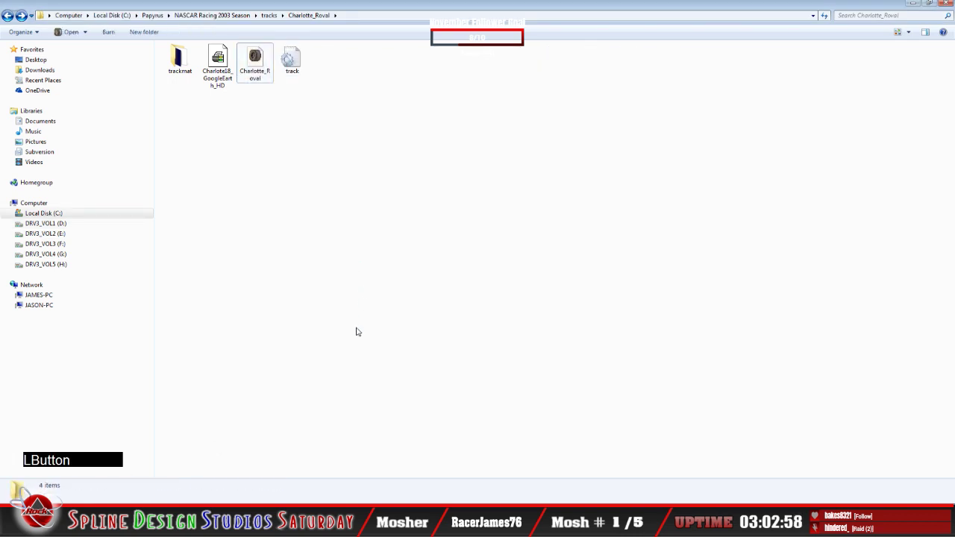
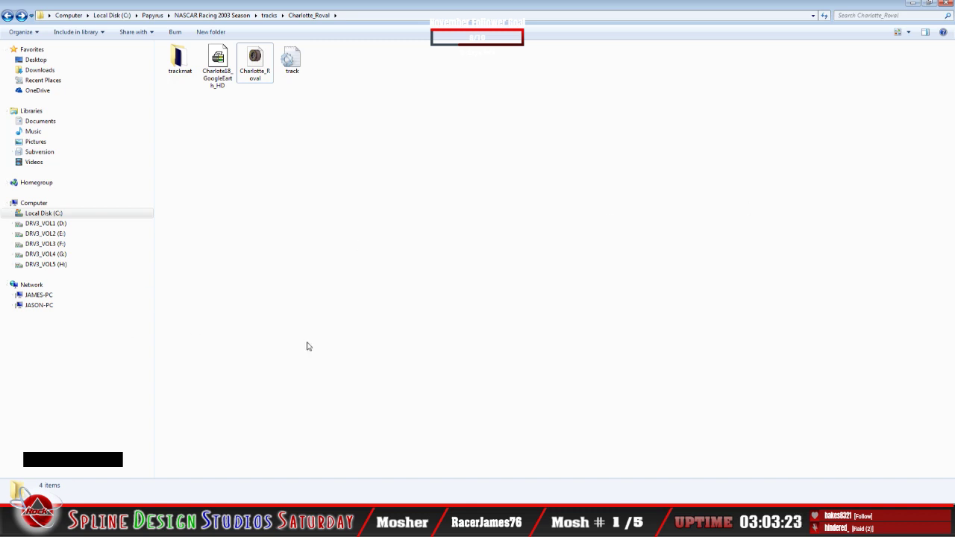
# Copy Charlote18_GoogleEarth_HD from the game's Charlotte_Roval folder into the 6 TRACKS\Charlotte_Roval project folder
pyautogui.rightClick(209, 73)
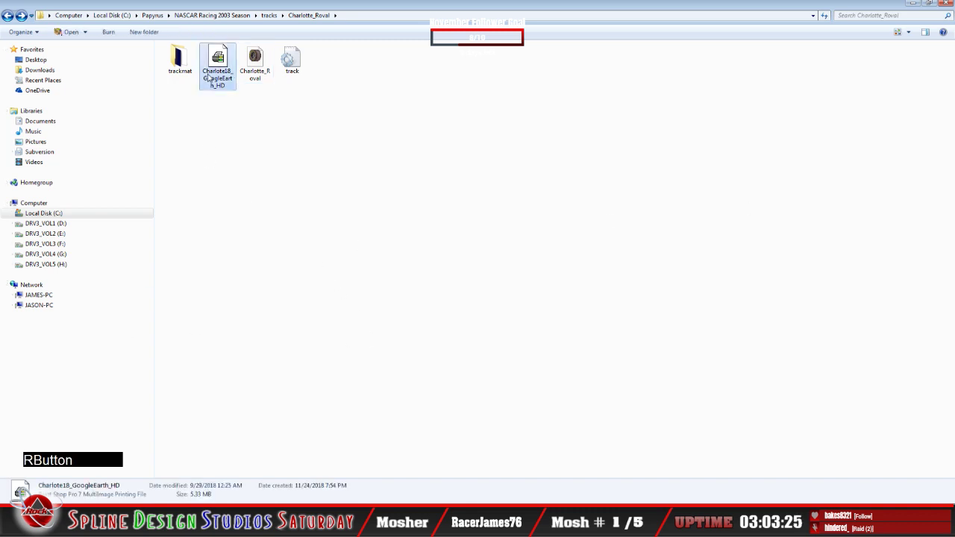
pyautogui.click(235, 246)
pyautogui.click(406, 276)
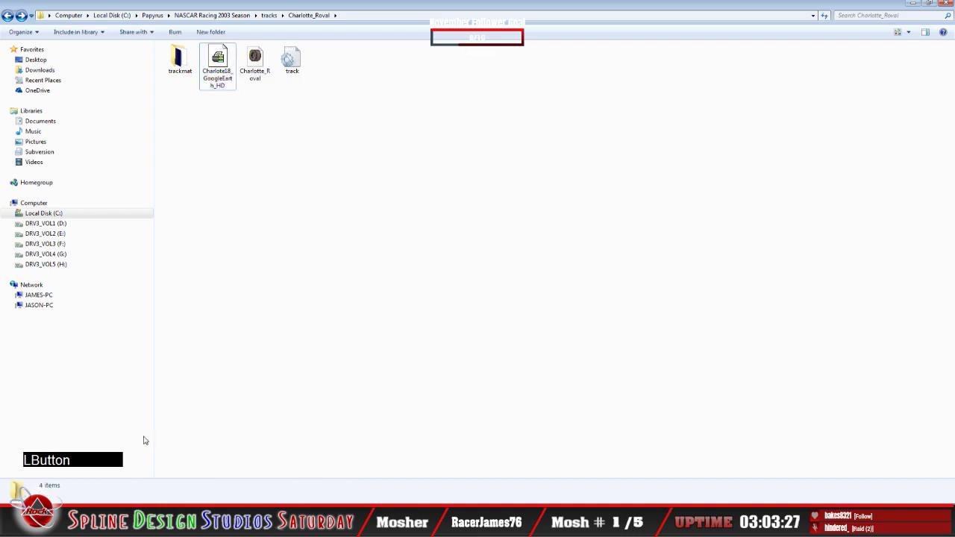
pyautogui.click(48, 489)
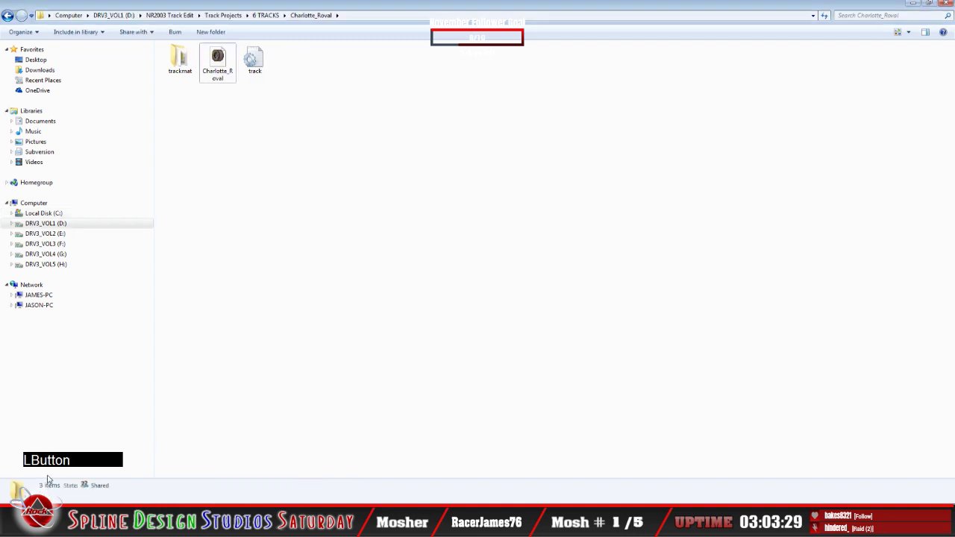
pyautogui.rightClick(276, 376)
pyautogui.click(302, 275)
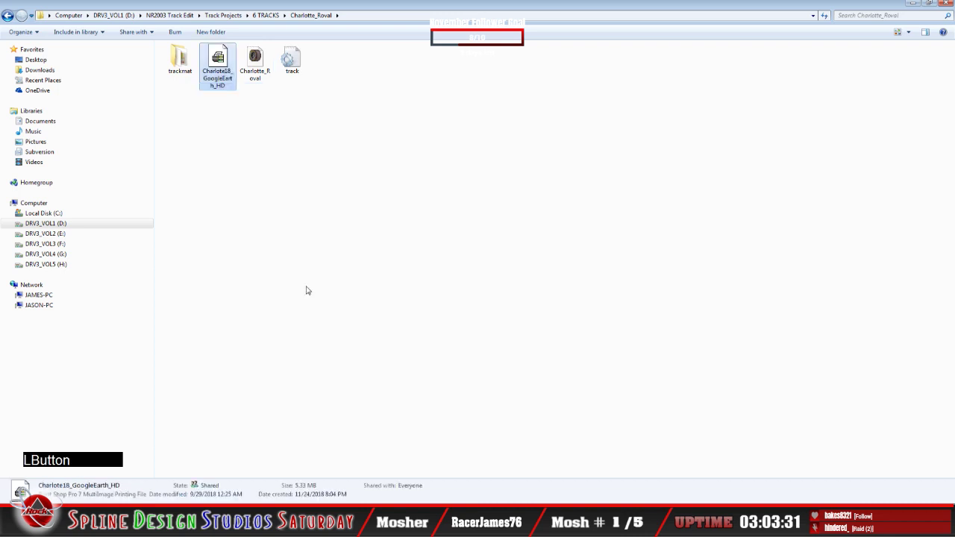
pyautogui.click(356, 369)
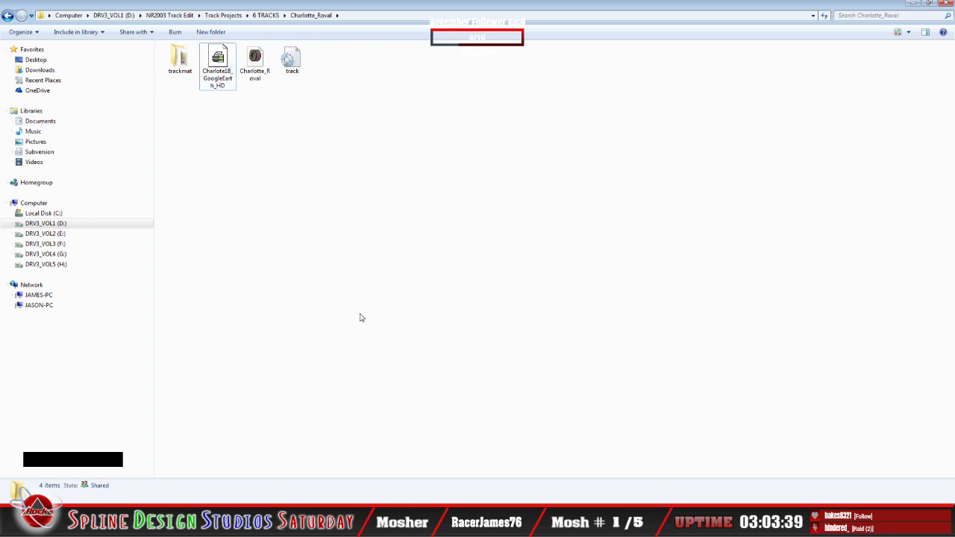
# Switch to Sandbox, replace the open Charlotte_Roval_test_throwaway2 track with a new blank track, and exit the program
pyautogui.click(58, 522)
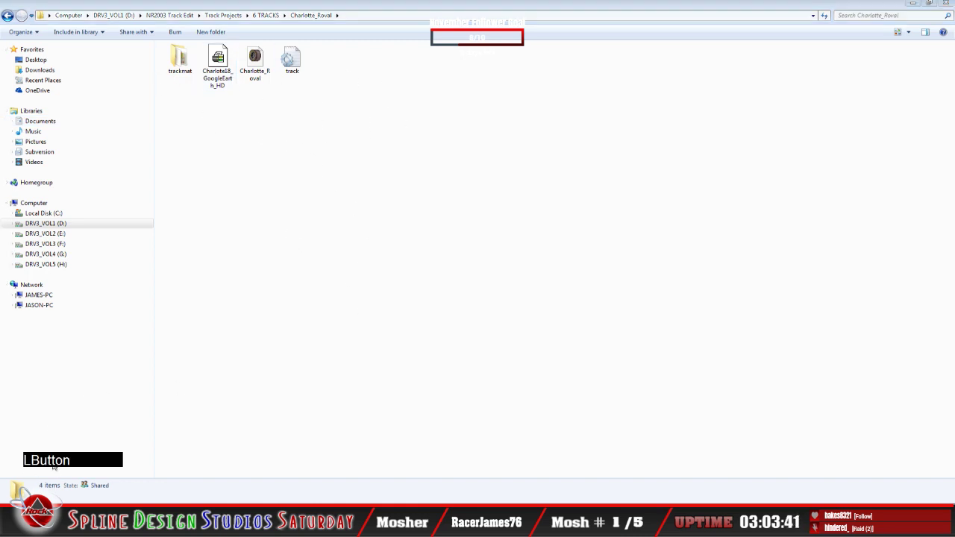
pyautogui.click(54, 467)
pyautogui.click(54, 522)
pyautogui.click(87, 488)
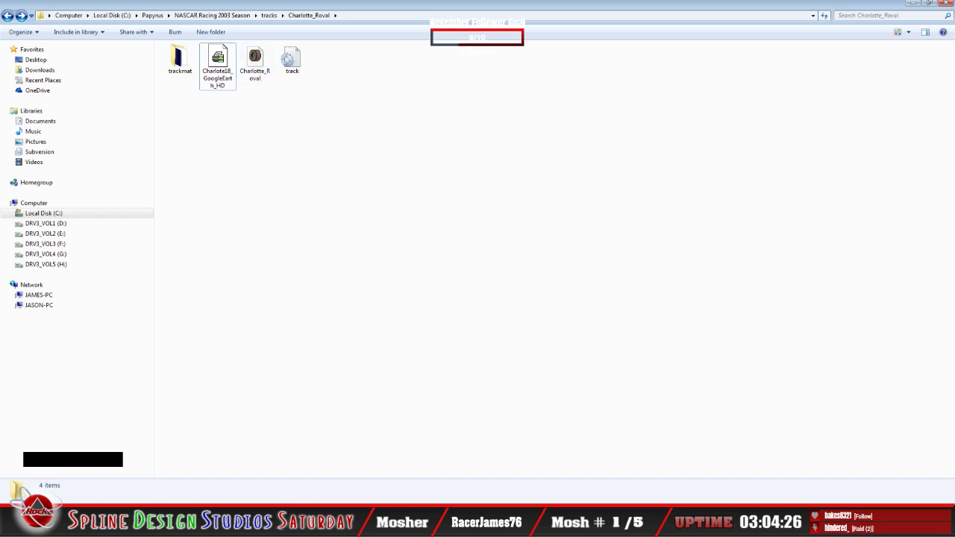
pyautogui.click(448, 261)
pyautogui.click(355, 498)
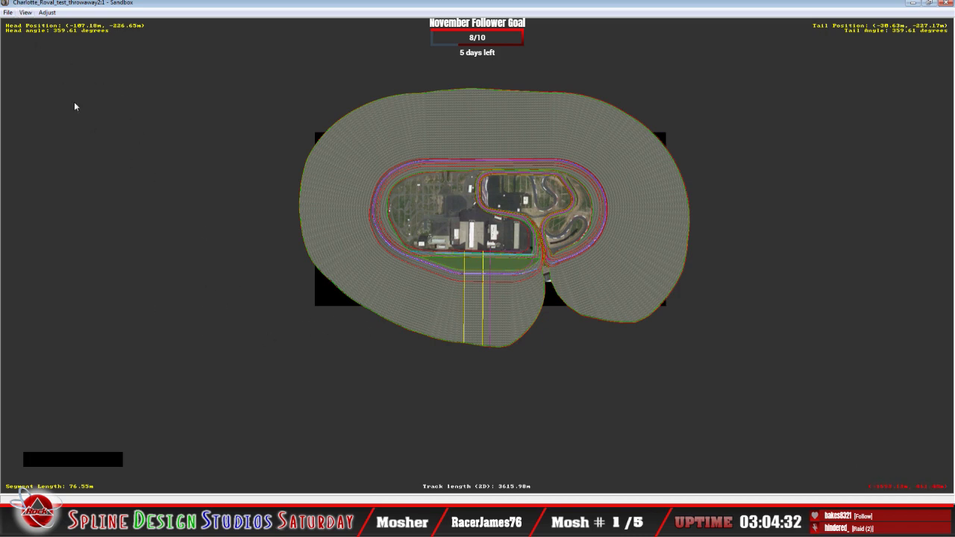
pyautogui.click(9, 13)
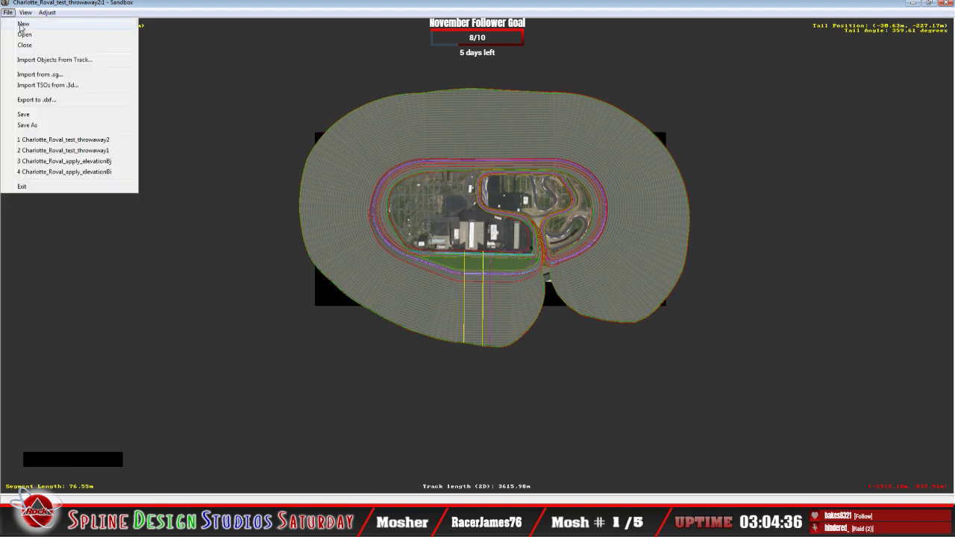
pyautogui.click(21, 27)
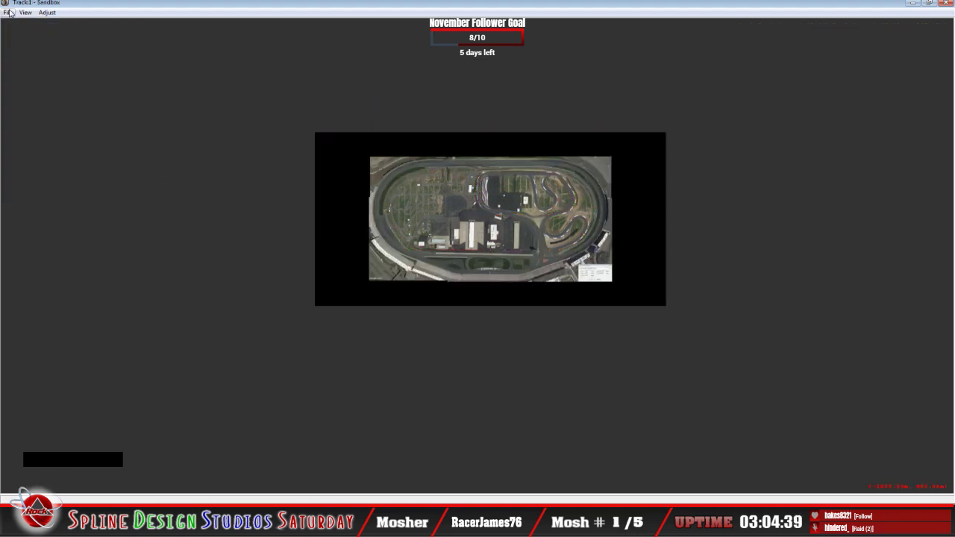
pyautogui.click(25, 13)
pyautogui.moveTo(6, 13)
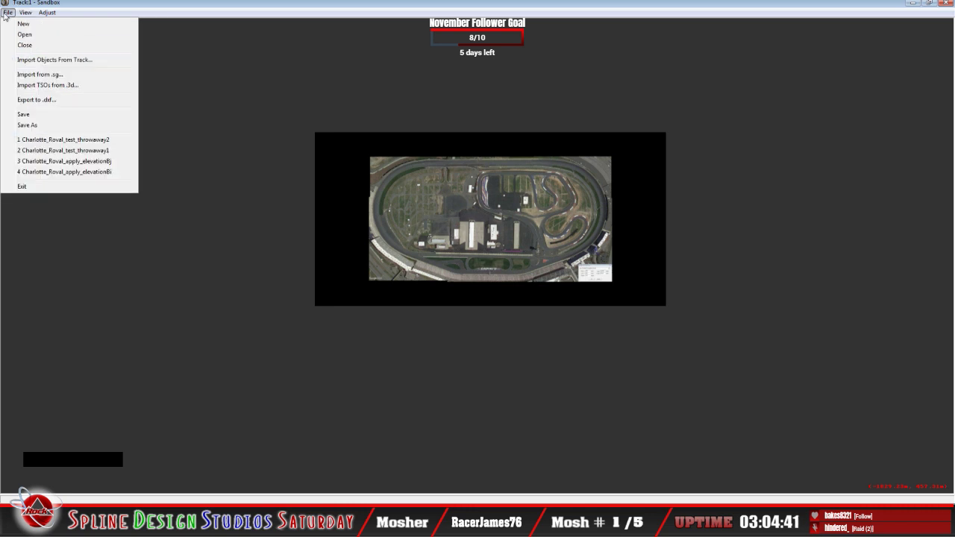
pyautogui.click(50, 187)
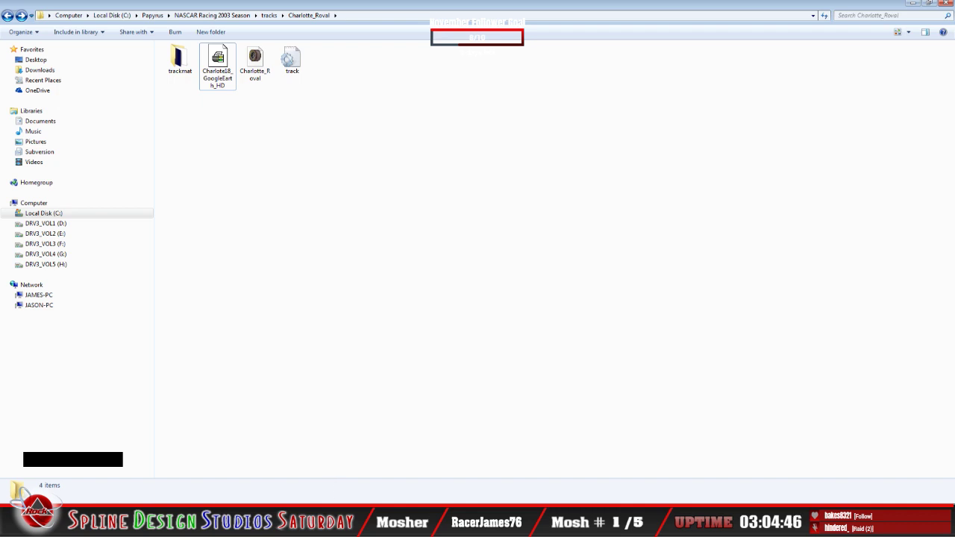
# Launch NASCAR Racing 2003 Season through Logitech Profiler and try to load Charlotte Roval in a testing session
pyautogui.click(403, 526)
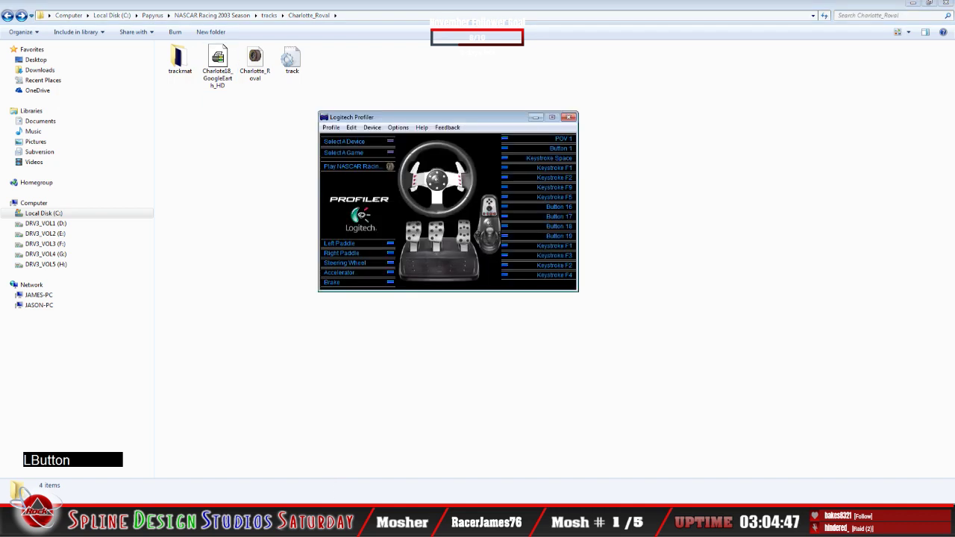
pyautogui.click(354, 166)
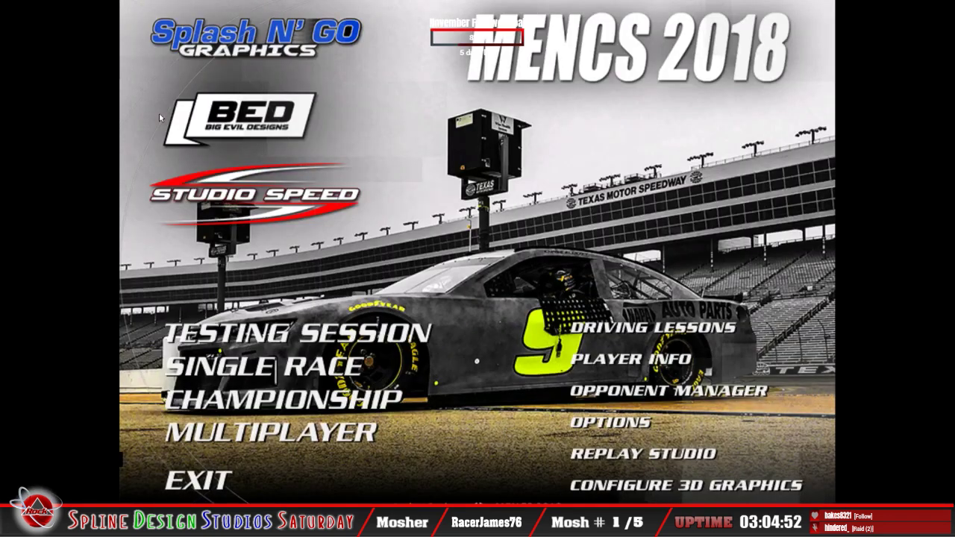
pyautogui.click(253, 332)
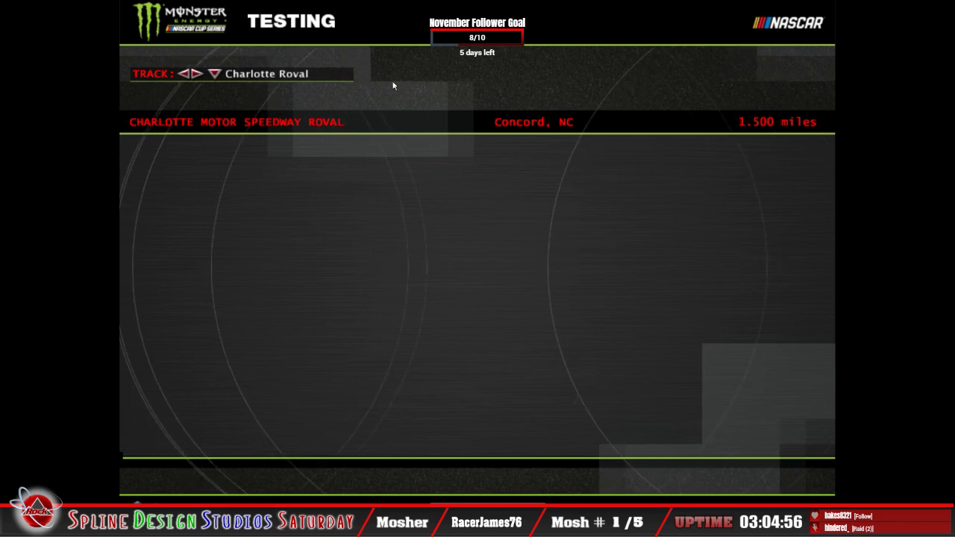
pyautogui.click(776, 508)
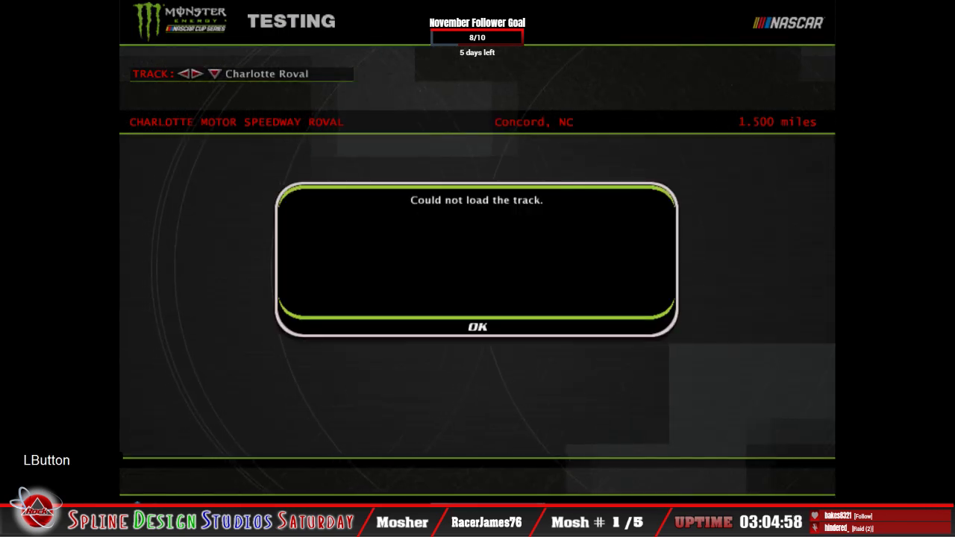
pyautogui.click(485, 331)
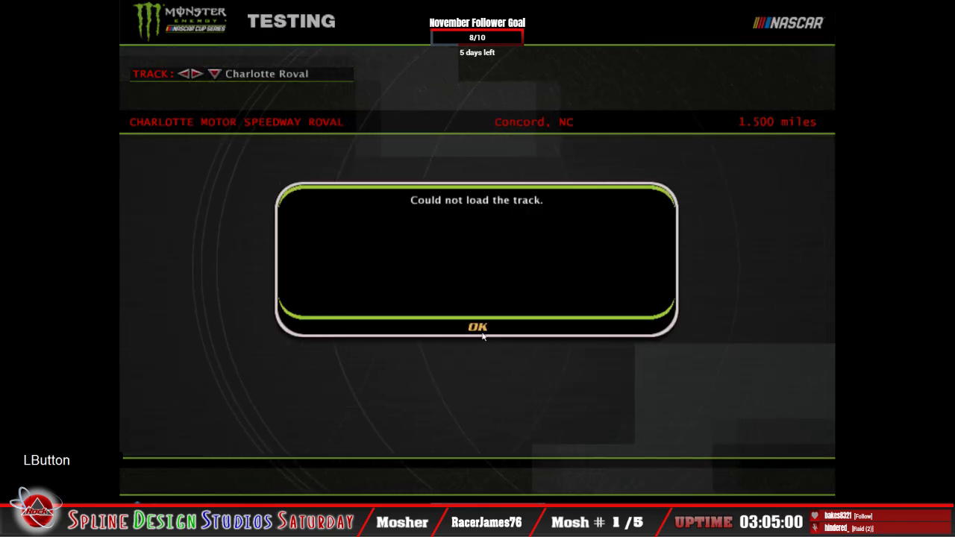
pyautogui.click(478, 328)
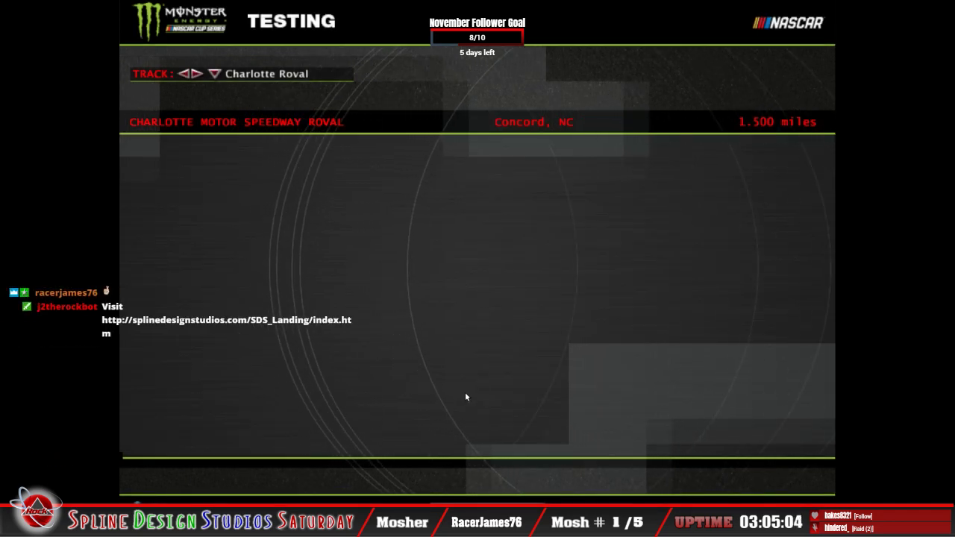
pyautogui.click(558, 433)
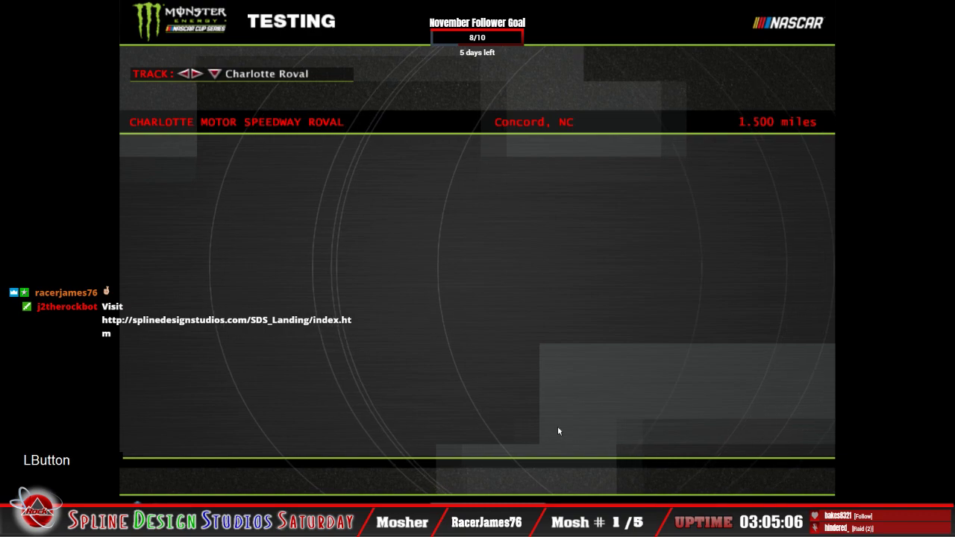
# Exit the racing game and close Logitech Profiler
pyautogui.click(198, 480)
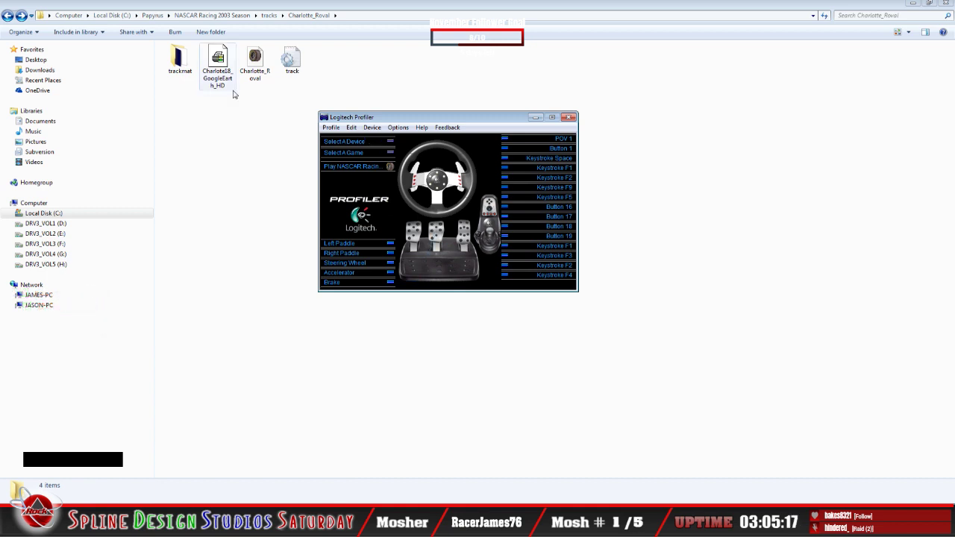
pyautogui.click(331, 127)
pyautogui.click(355, 217)
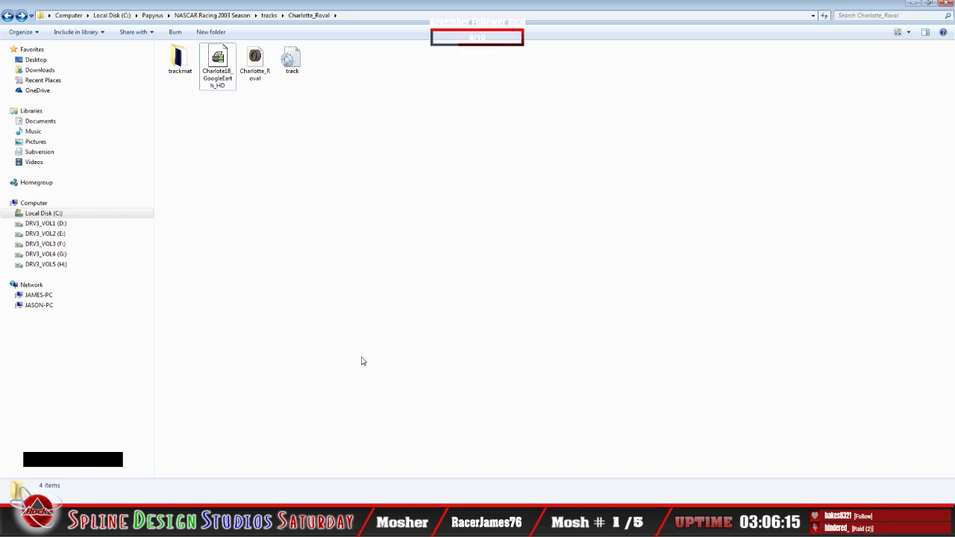
# Start Sandbox in a maximized window and open the Charlotte_Roval_test_throwaway2 track
pyautogui.click(15, 522)
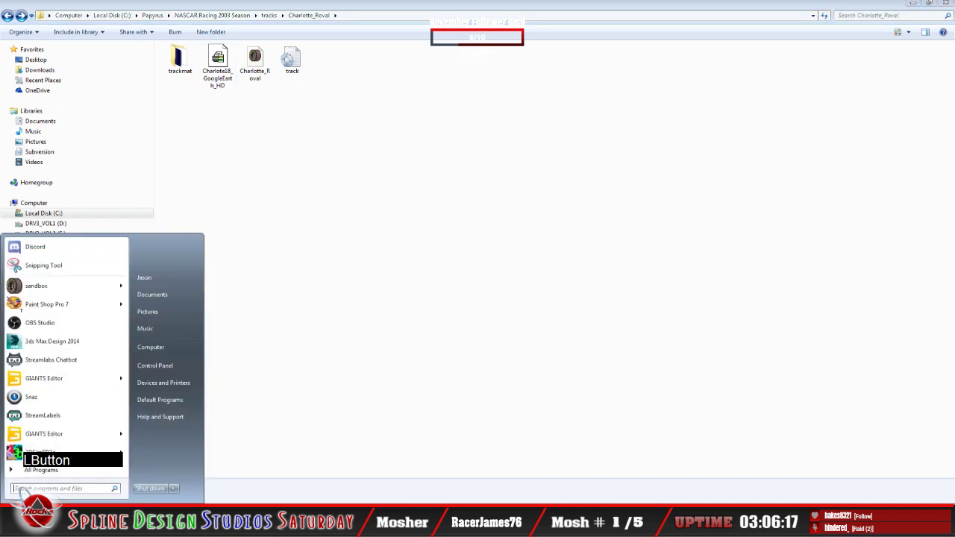
pyautogui.click(46, 289)
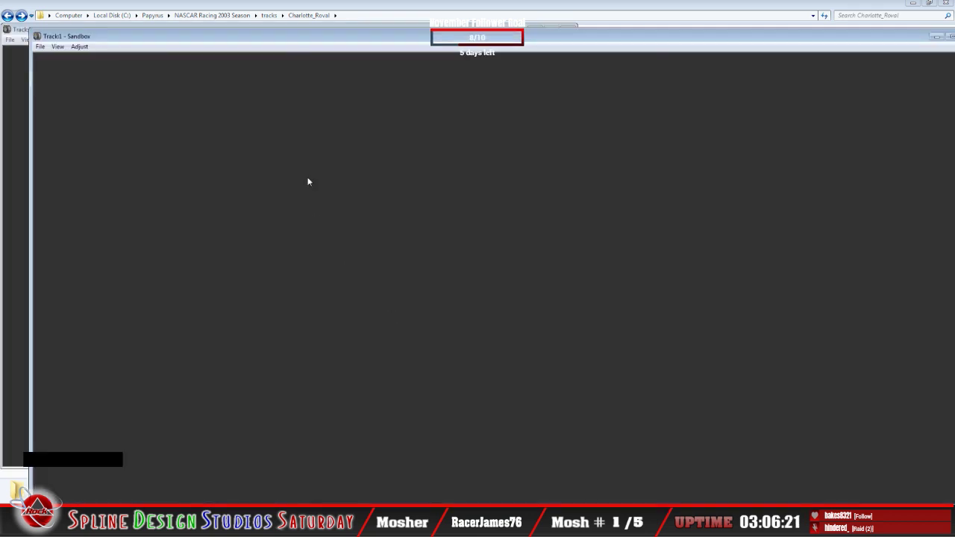
pyautogui.doubleClick(281, 36)
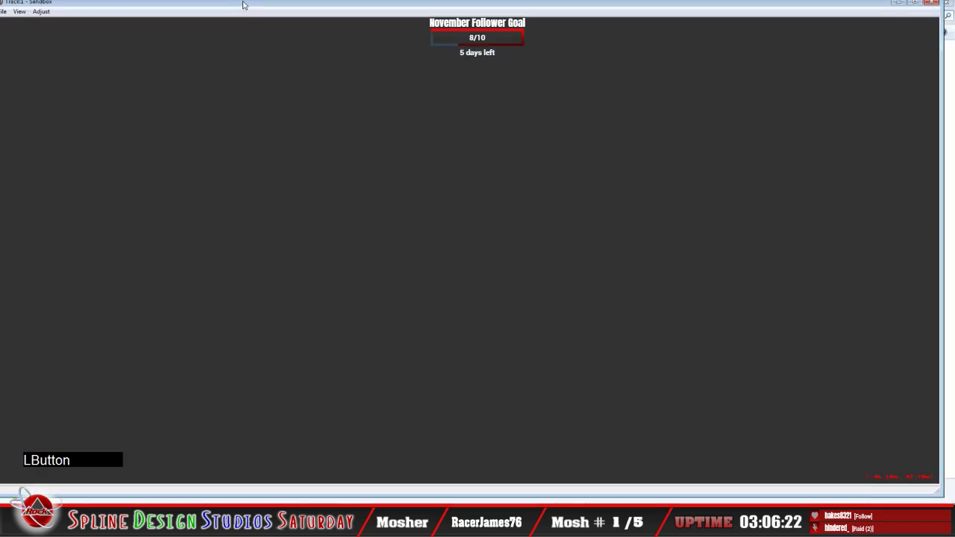
pyautogui.click(7, 12)
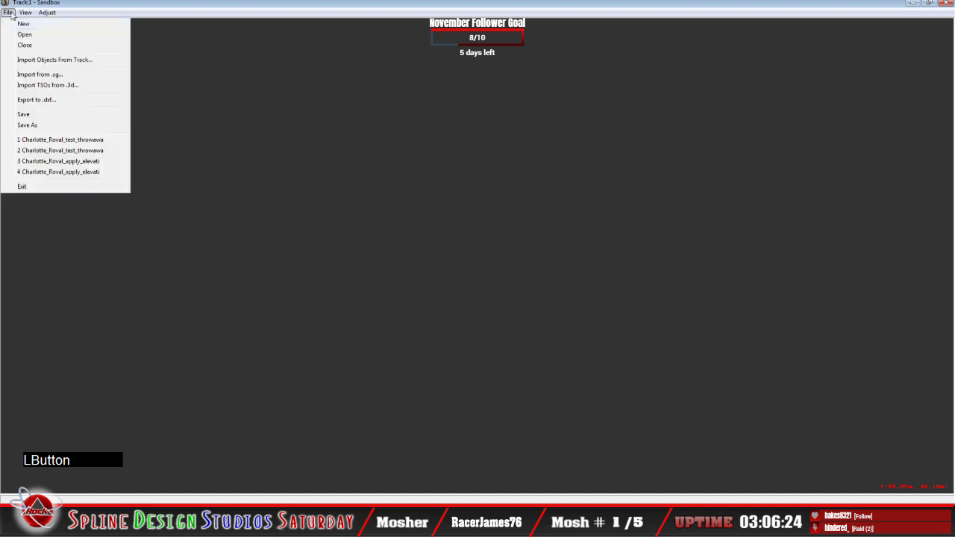
pyautogui.click(20, 35)
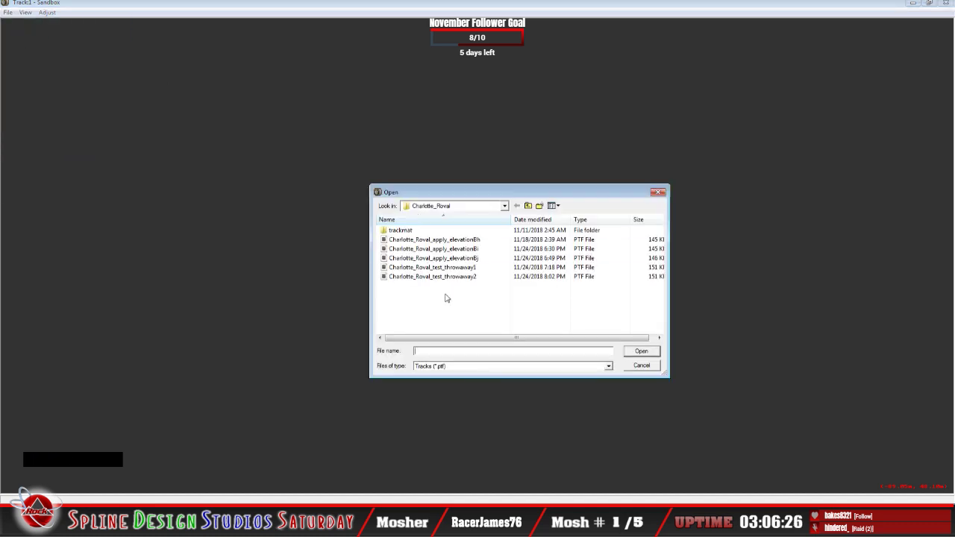
pyautogui.click(462, 277)
pyautogui.click(645, 352)
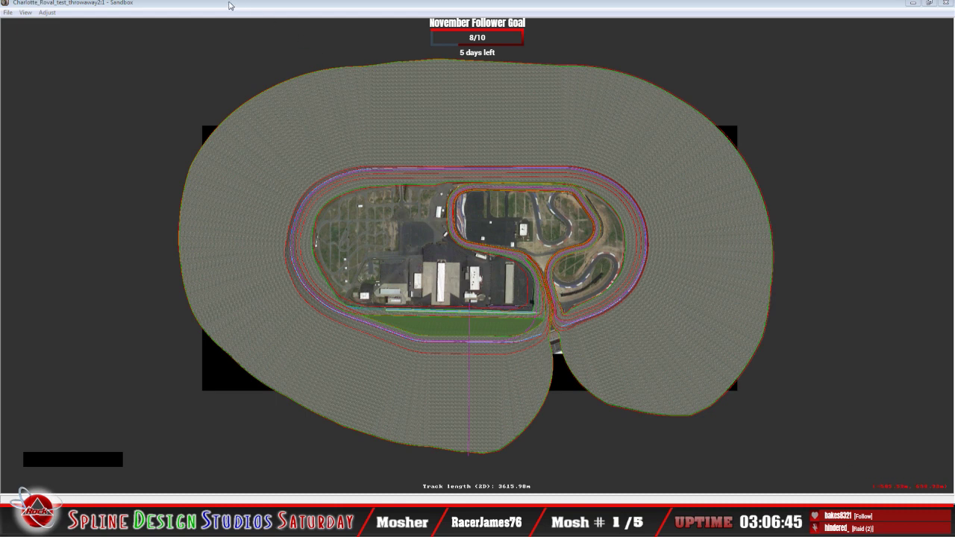
# Examine the track surface and boundary lines around the infield junction and the pit road end
pyautogui.click(212, 141)
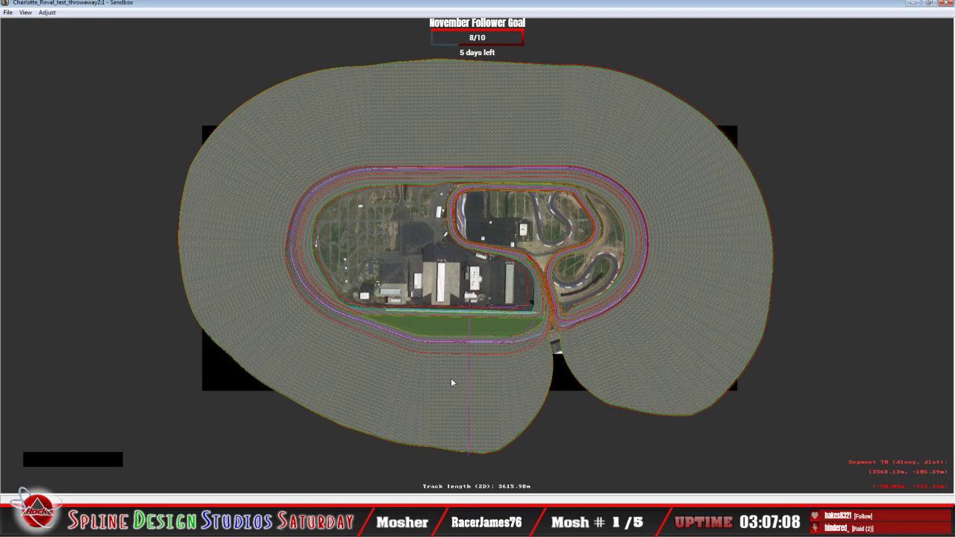
pyautogui.click(251, 7)
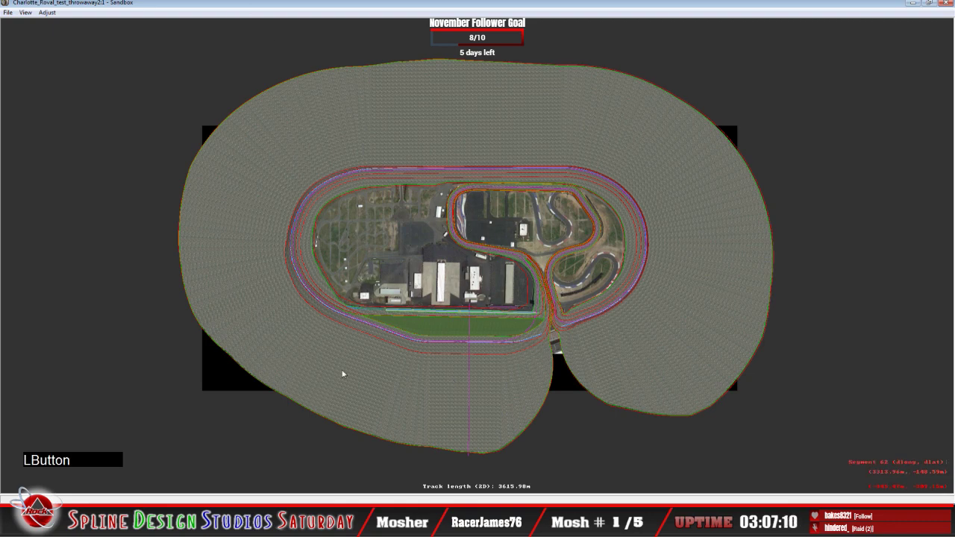
pyautogui.press('z')
pyautogui.press('v')
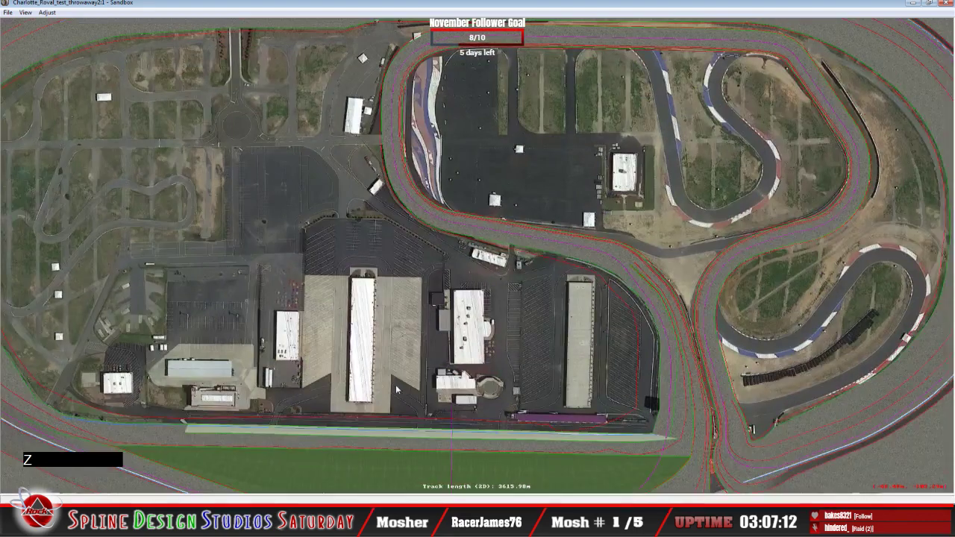
pyautogui.press('c')
pyautogui.press('c')
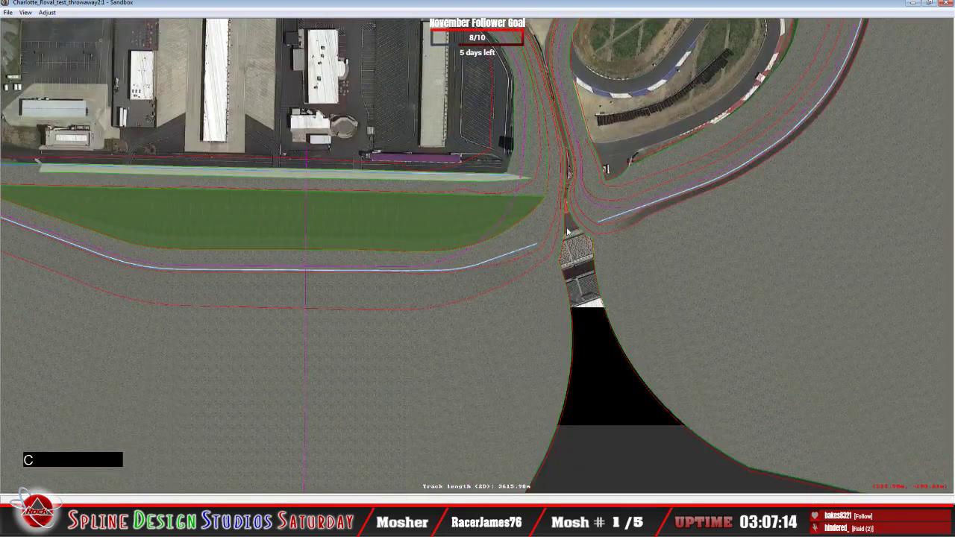
pyautogui.press('c')
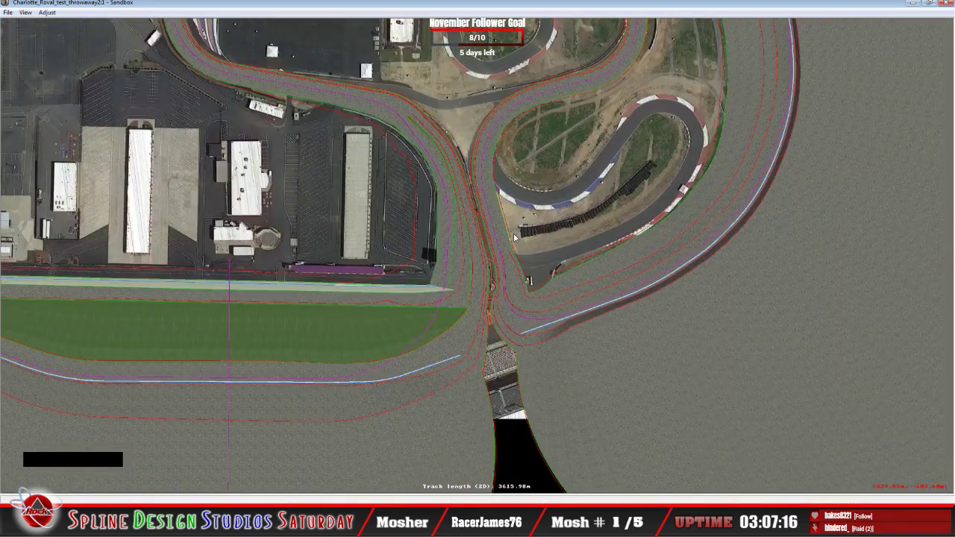
pyautogui.press('z')
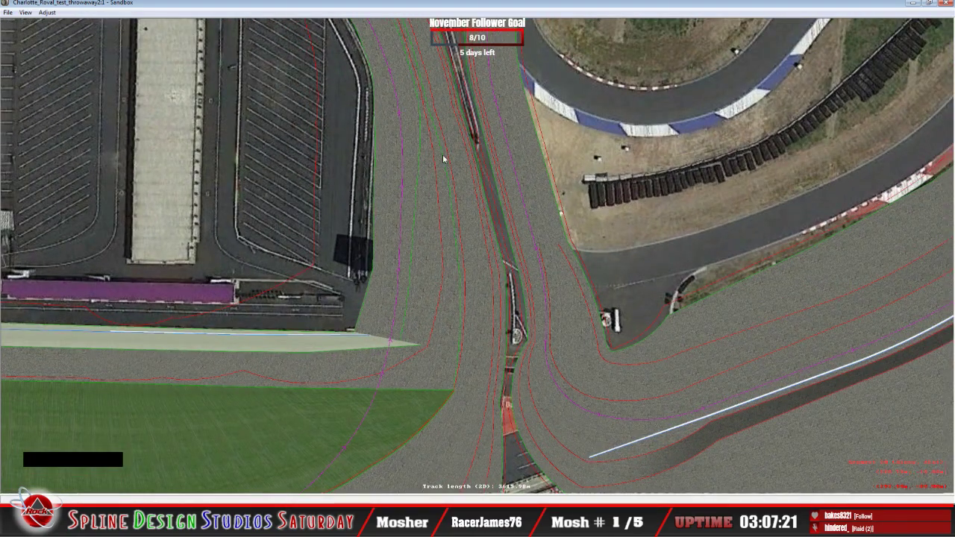
pyautogui.press('c')
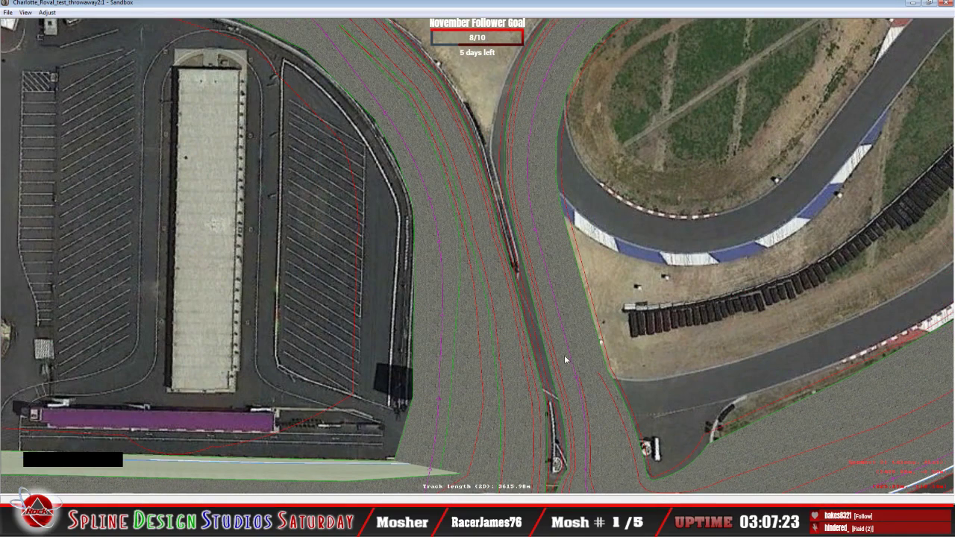
pyautogui.press('x')
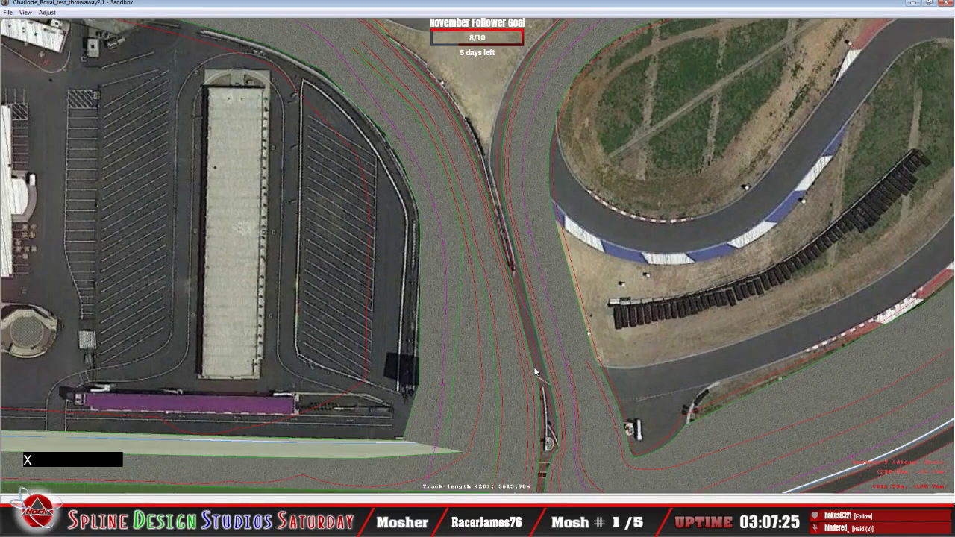
pyautogui.press('x')
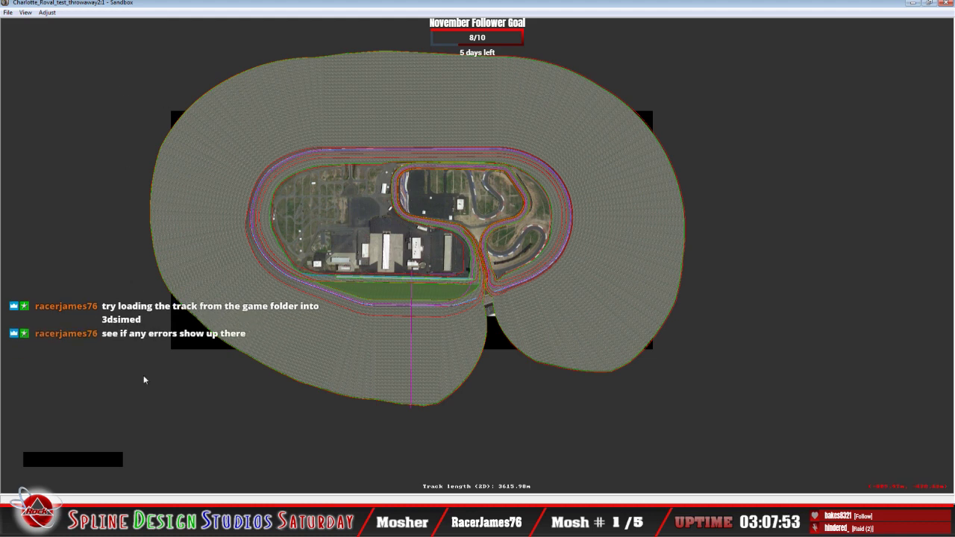
# Check the files in the Track Projects copy of the Charlotte_Roval folder in Windows Explorer and return to Sandbox
pyautogui.click(54, 521)
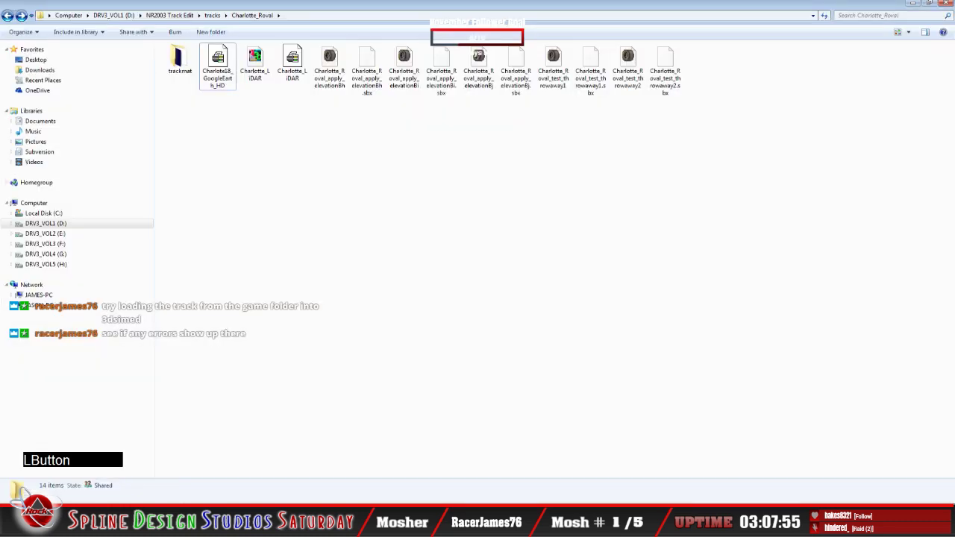
pyautogui.click(55, 484)
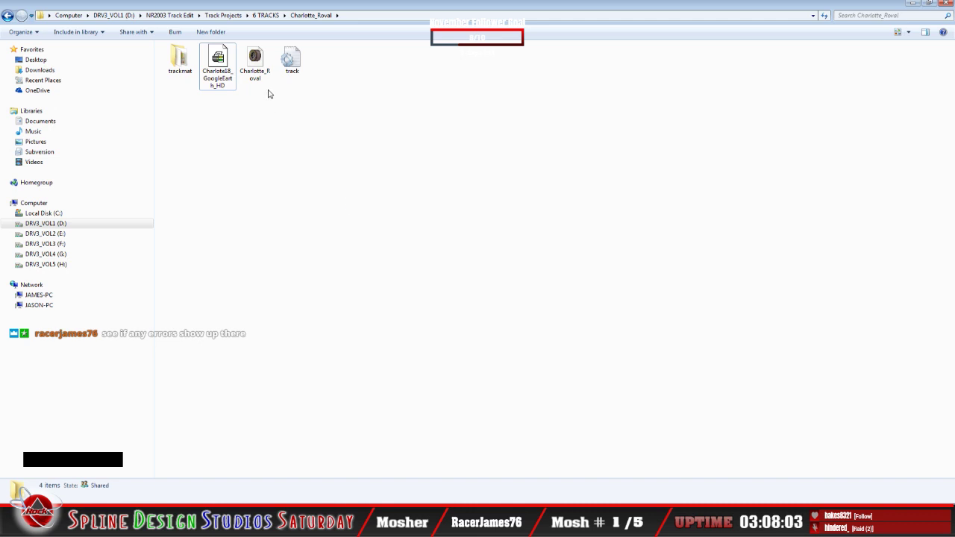
pyautogui.click(353, 478)
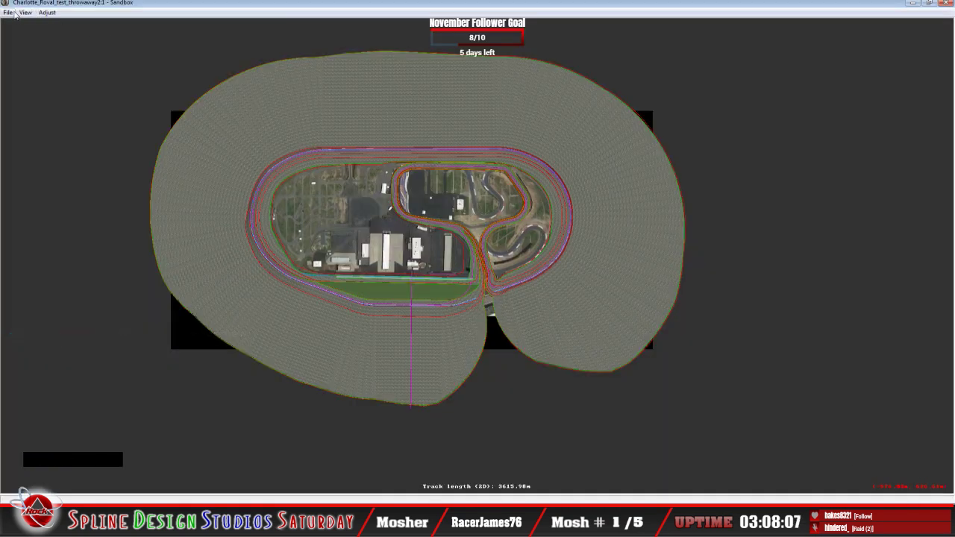
# Replace the open track with a new blank track and exit Sandbox
pyautogui.click(8, 12)
pyautogui.click(17, 23)
pyautogui.click(8, 13)
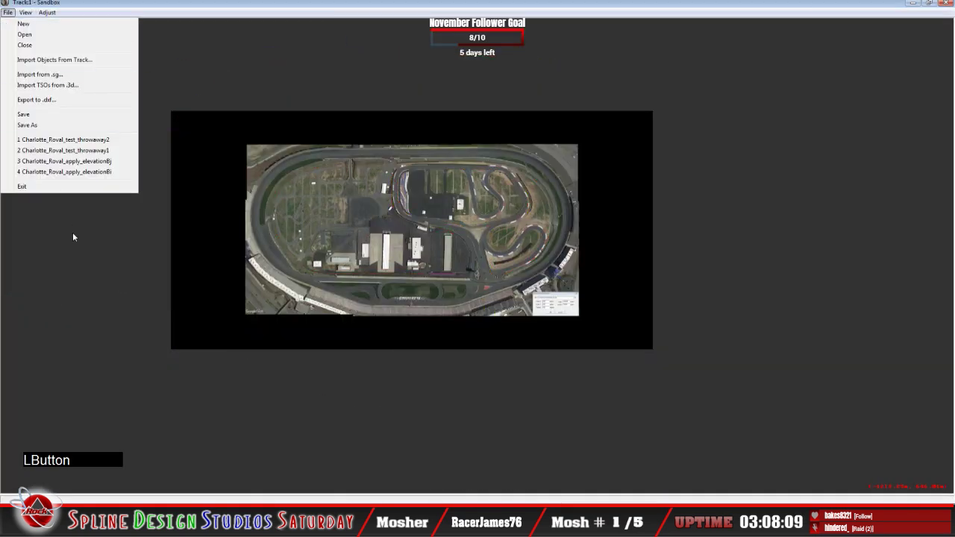
pyautogui.click(21, 185)
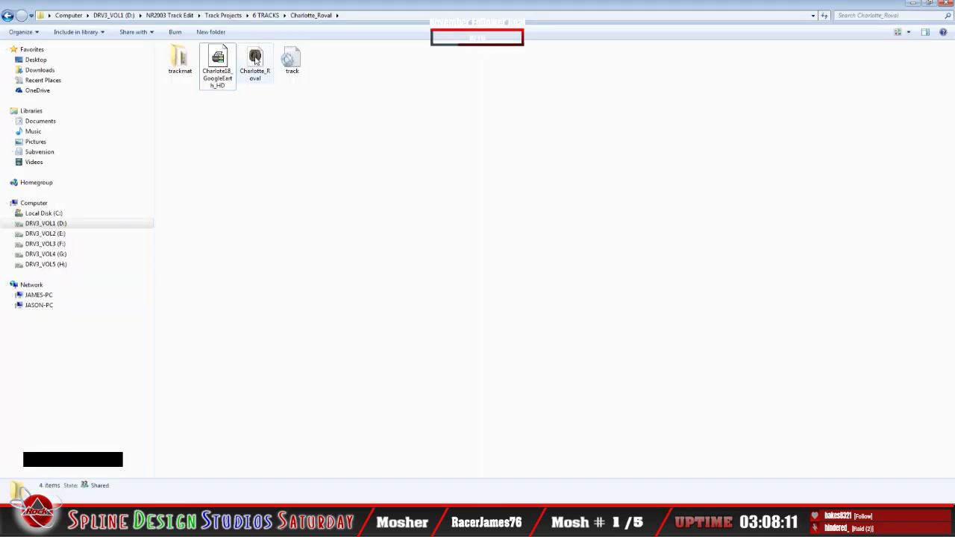
# Open the Charlotte_Roval track file from the NASCAR Racing 2003 Season tracks folder in a maximized Sandbox window
pyautogui.click(41, 522)
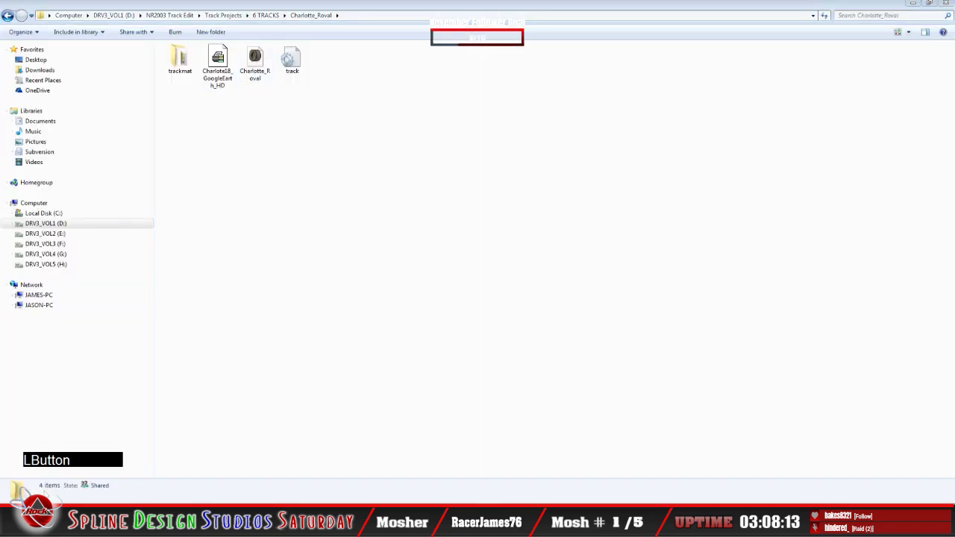
pyautogui.click(53, 497)
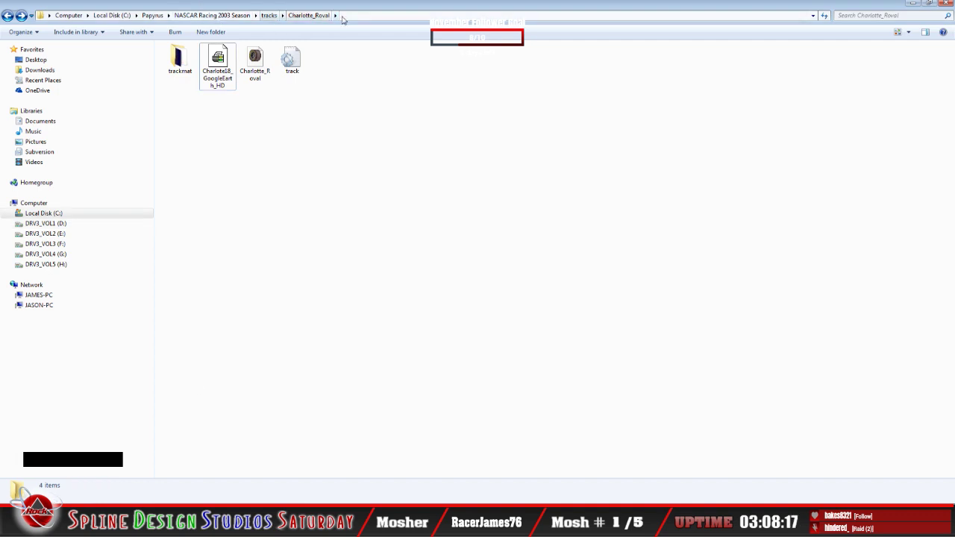
pyautogui.click(255, 67)
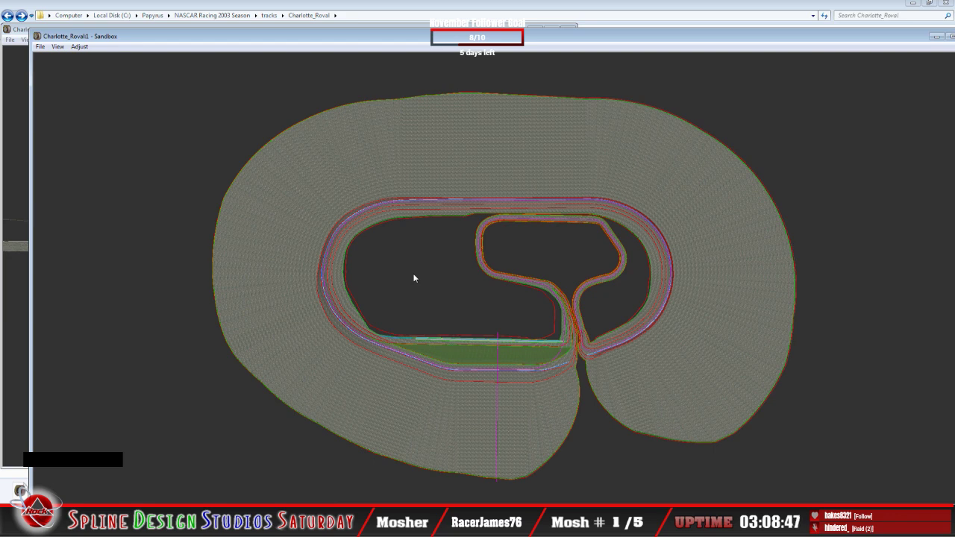
pyautogui.doubleClick(224, 37)
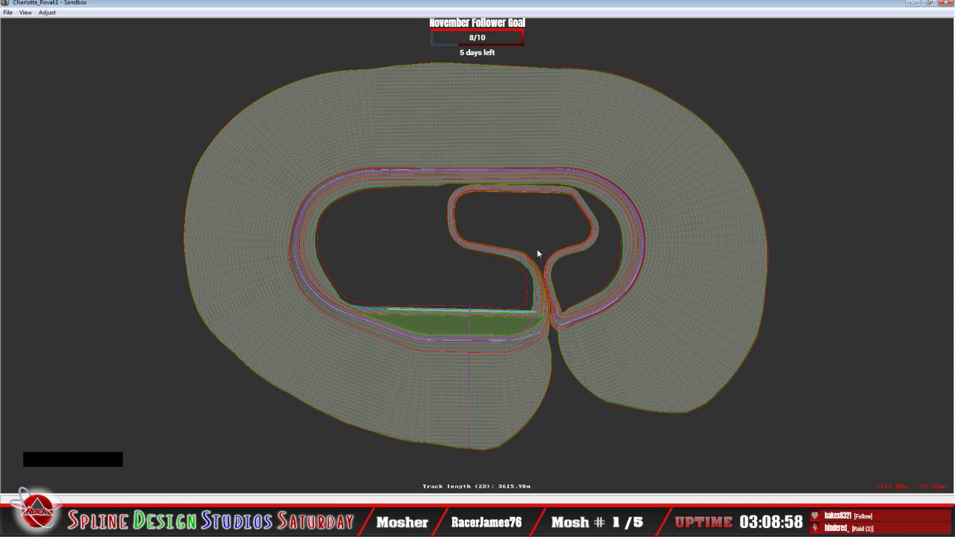
# Check the background image setup of the game's Charlotte_Roval track without changing it, and exit Sandbox
pyautogui.click(47, 13)
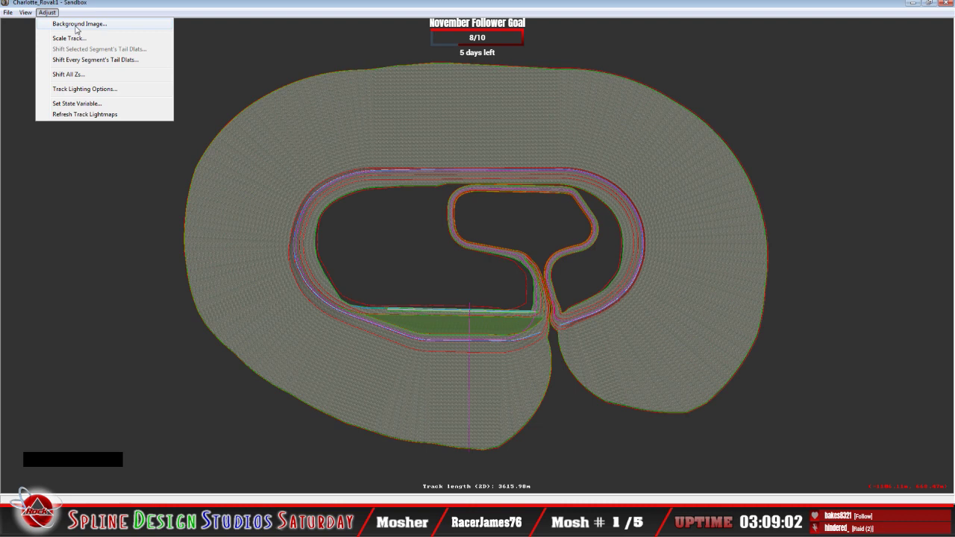
pyautogui.click(77, 25)
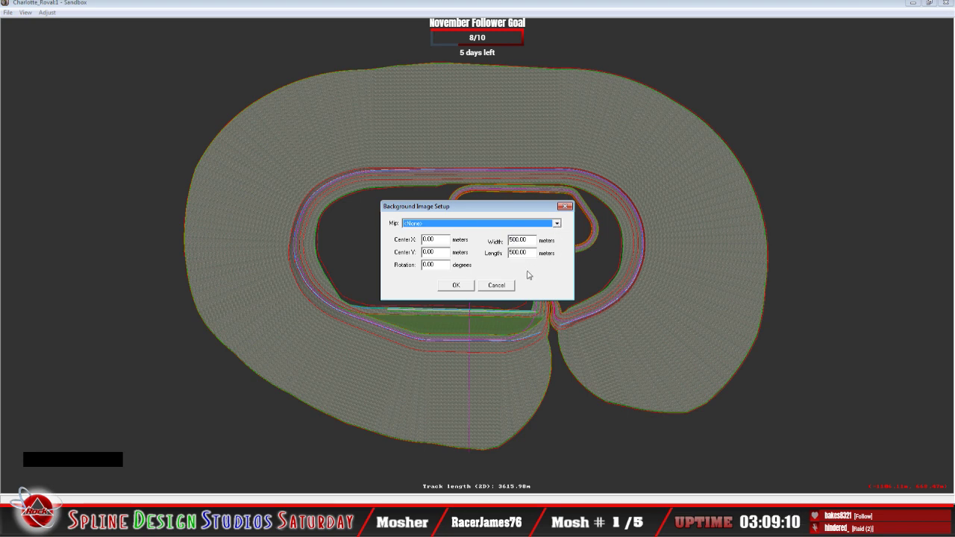
pyautogui.click(497, 287)
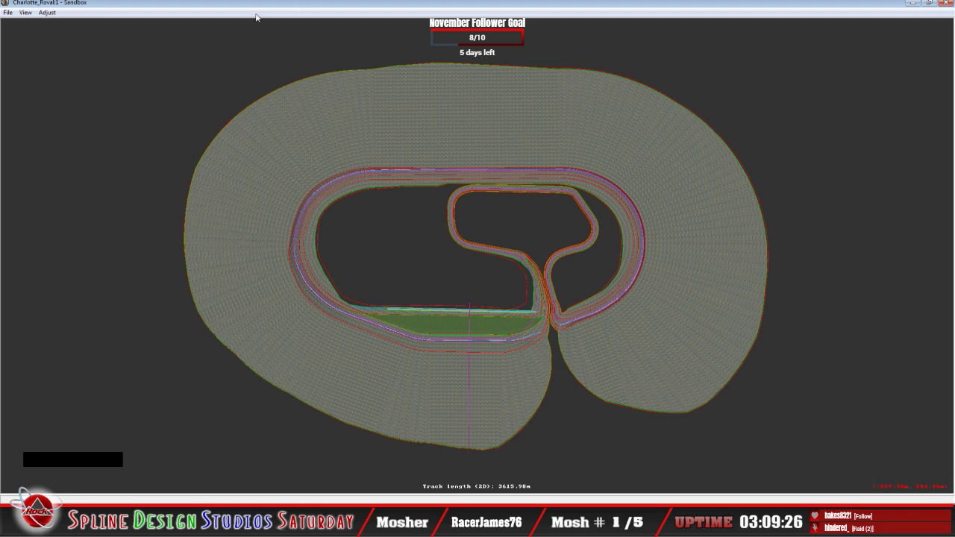
pyautogui.click(217, 11)
pyautogui.click(8, 12)
pyautogui.click(26, 186)
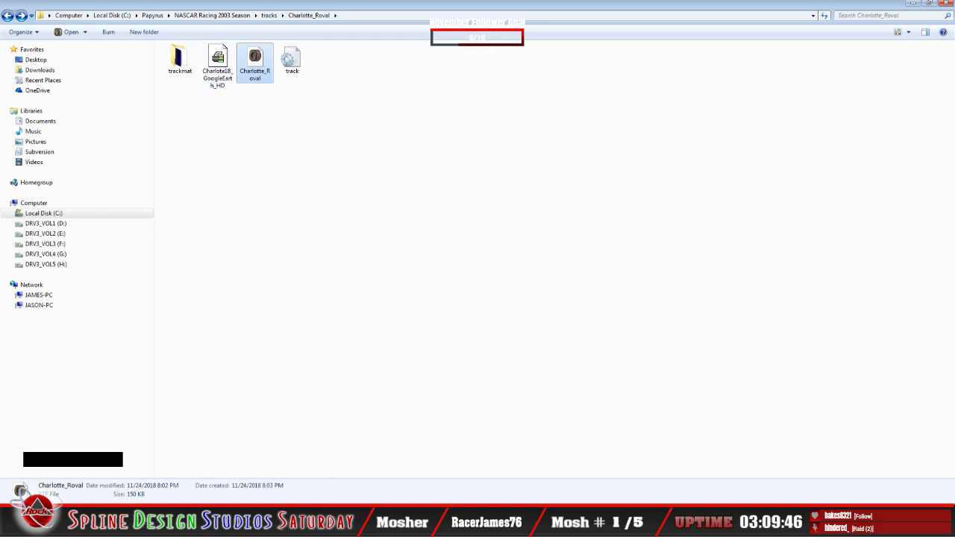
# Start Sandbox again and maximize its window
pyautogui.click(13, 522)
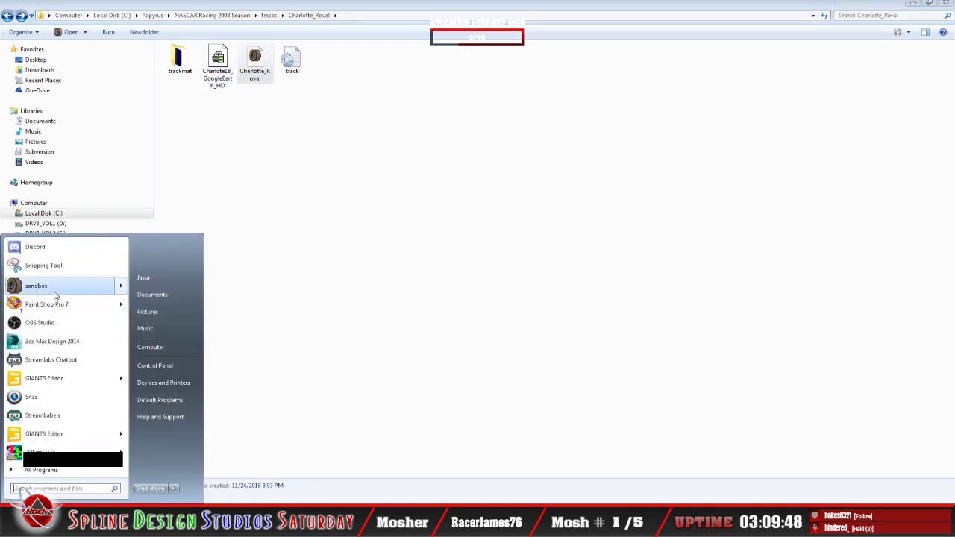
pyautogui.click(55, 289)
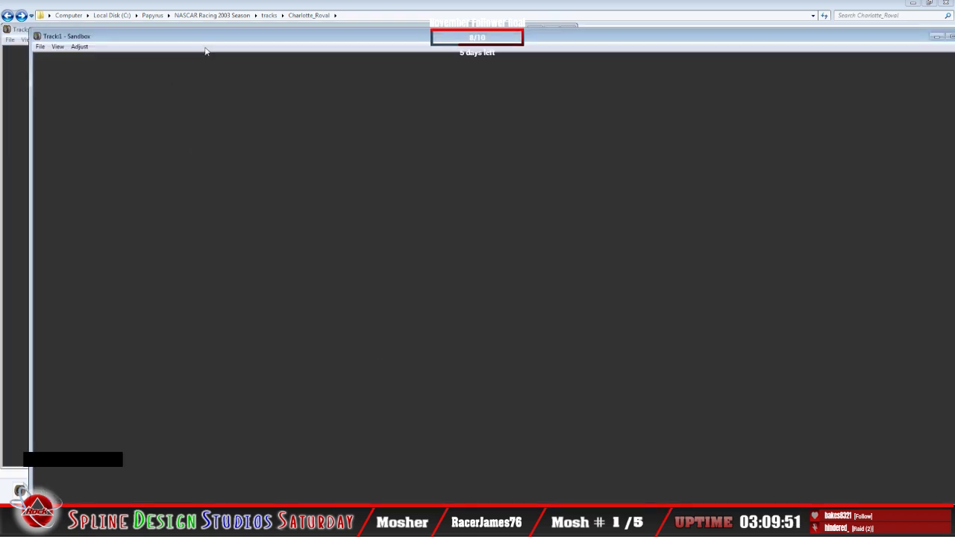
pyautogui.doubleClick(207, 35)
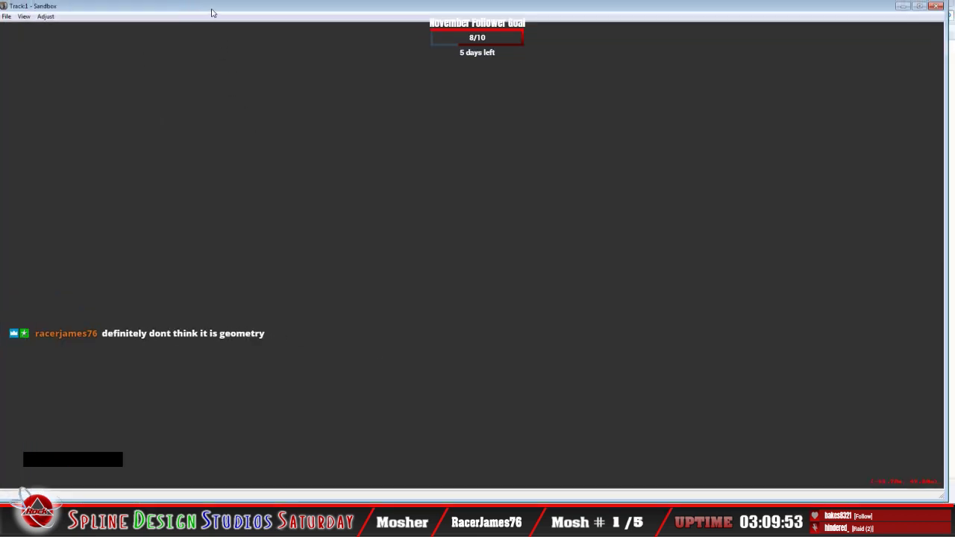
pyautogui.moveTo(212, 9); pyautogui.dragTo(244, 0)
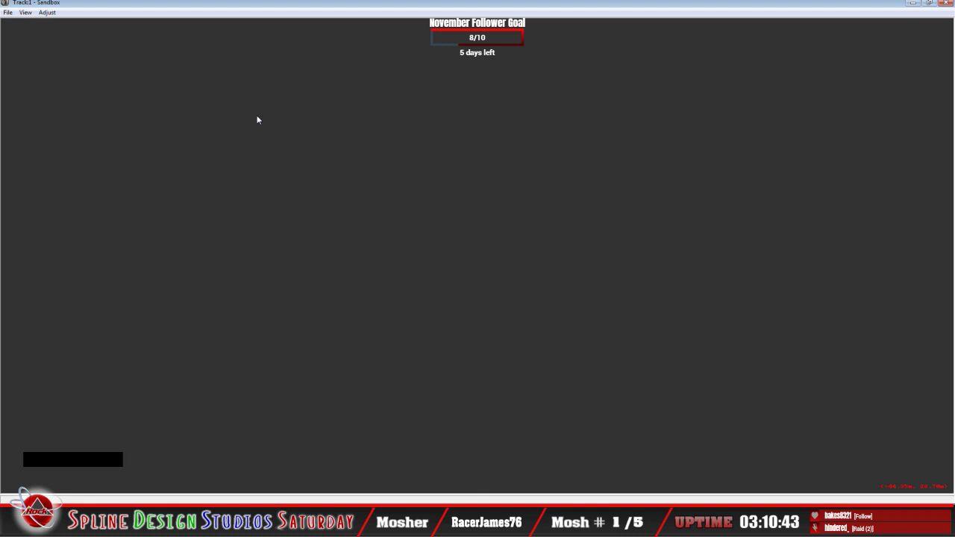
# Open the Charlotte_Roval_test_throwaway2 track from the Charlotte_Roval folder
pyautogui.click(7, 13)
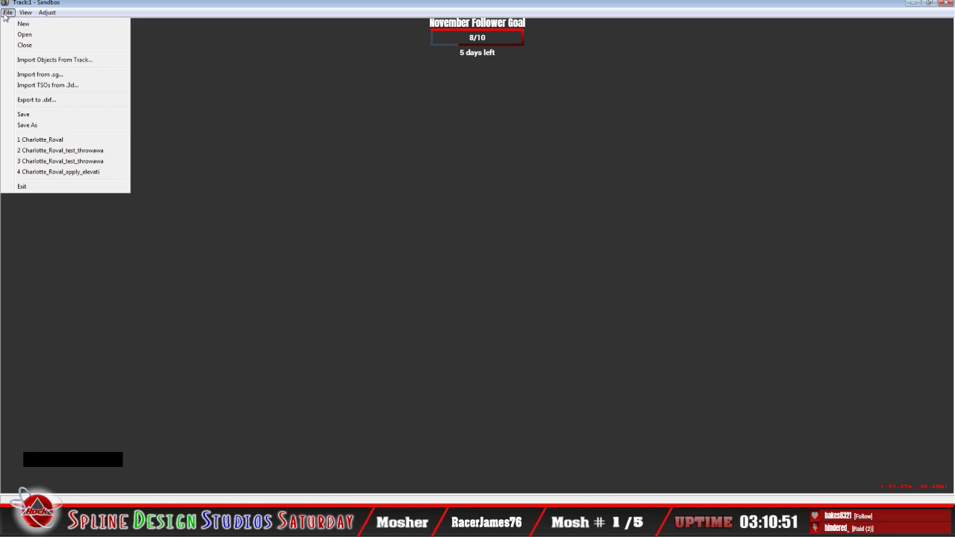
pyautogui.click(49, 40)
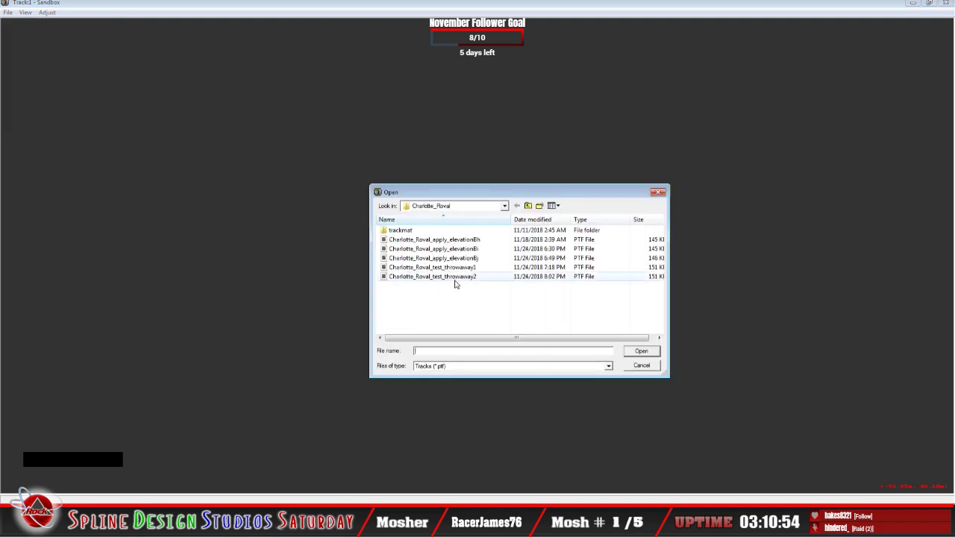
pyautogui.click(452, 277)
pyautogui.click(643, 350)
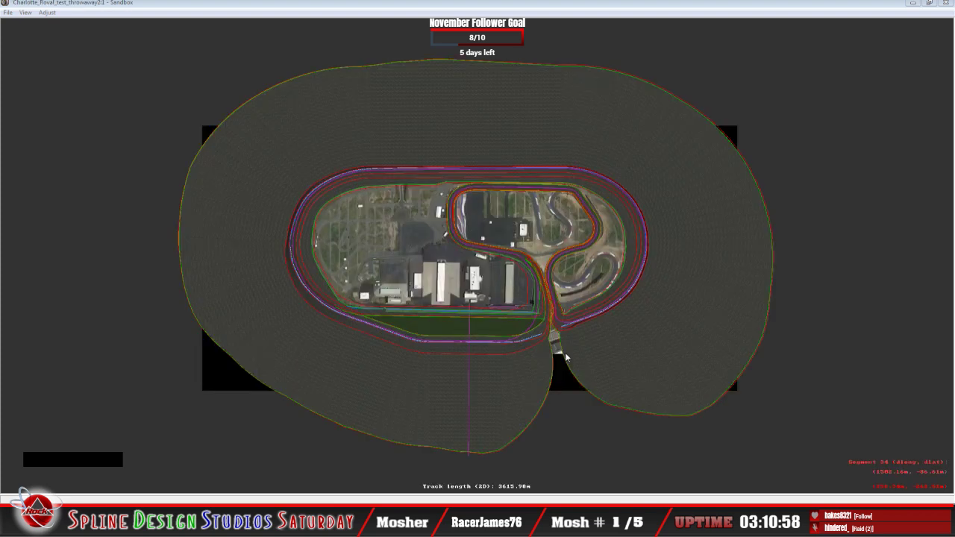
pyautogui.click(191, 15)
pyautogui.rightClick(60, 269)
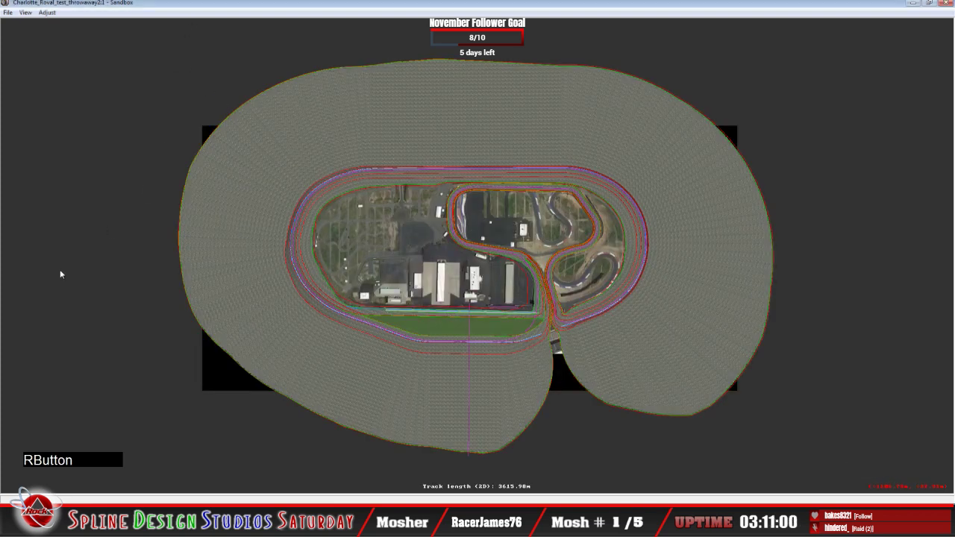
pyautogui.click(90, 340)
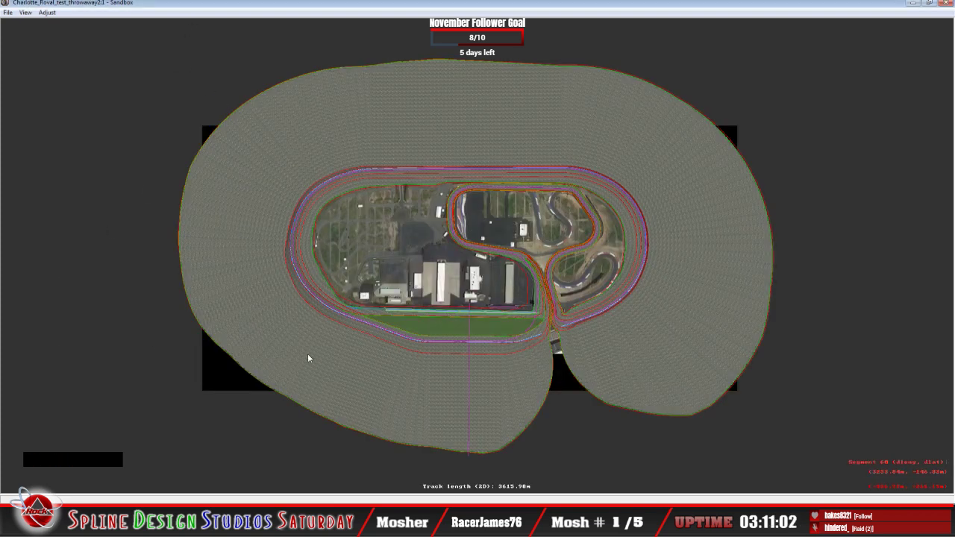
# Remove the track's background image by setting its mip to <None>
pyautogui.click(48, 15)
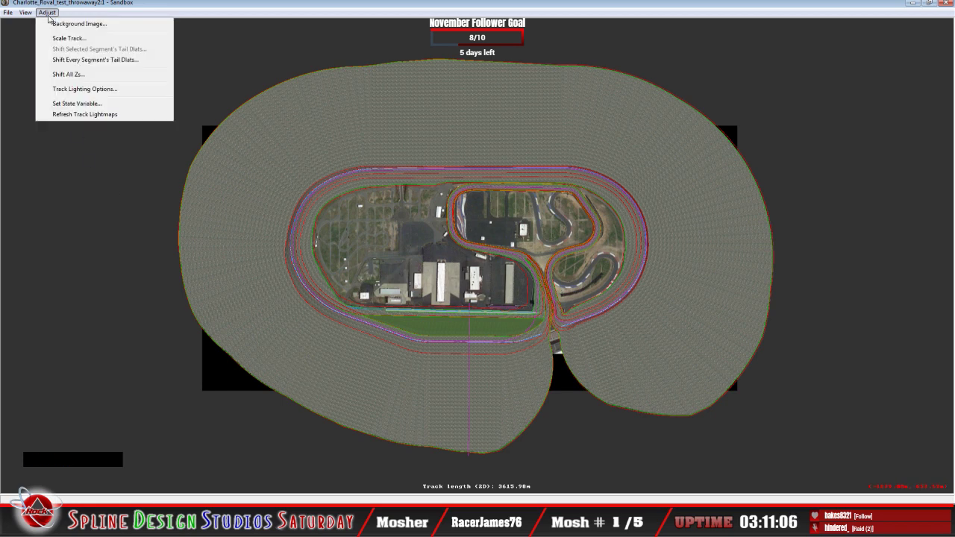
pyautogui.click(61, 24)
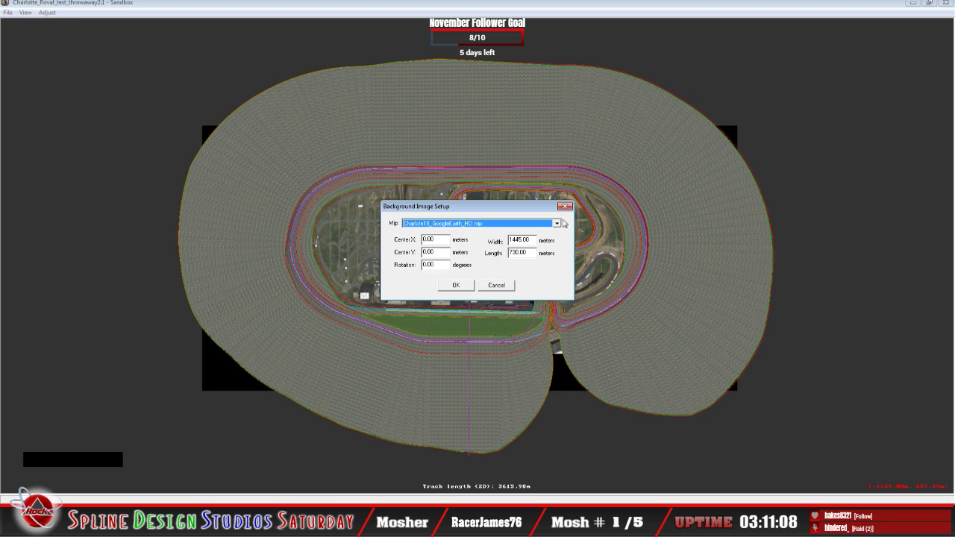
pyautogui.click(558, 223)
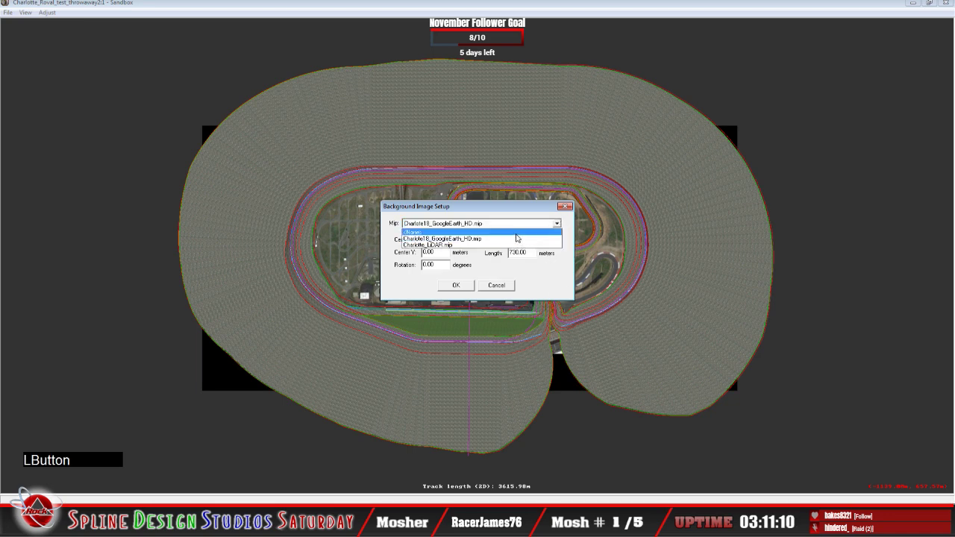
pyautogui.click(517, 233)
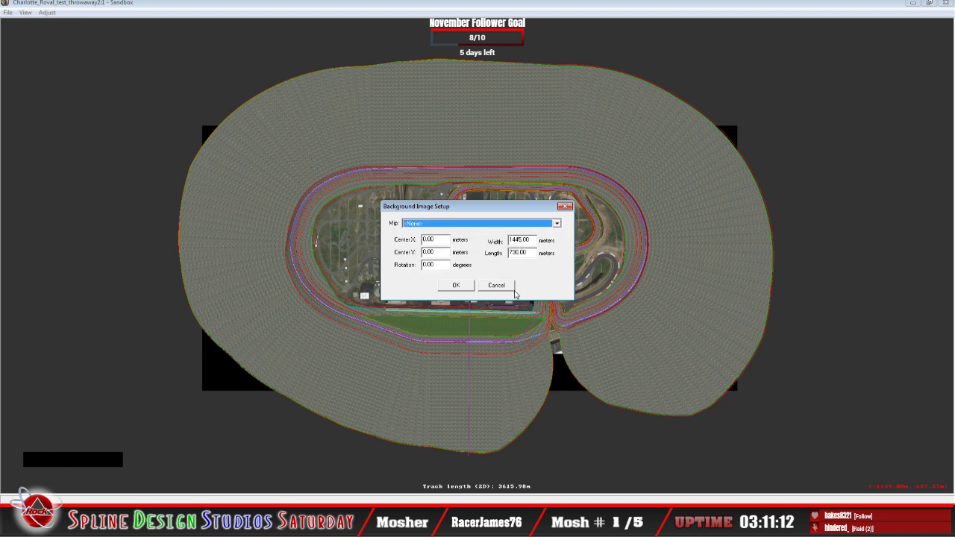
pyautogui.click(456, 286)
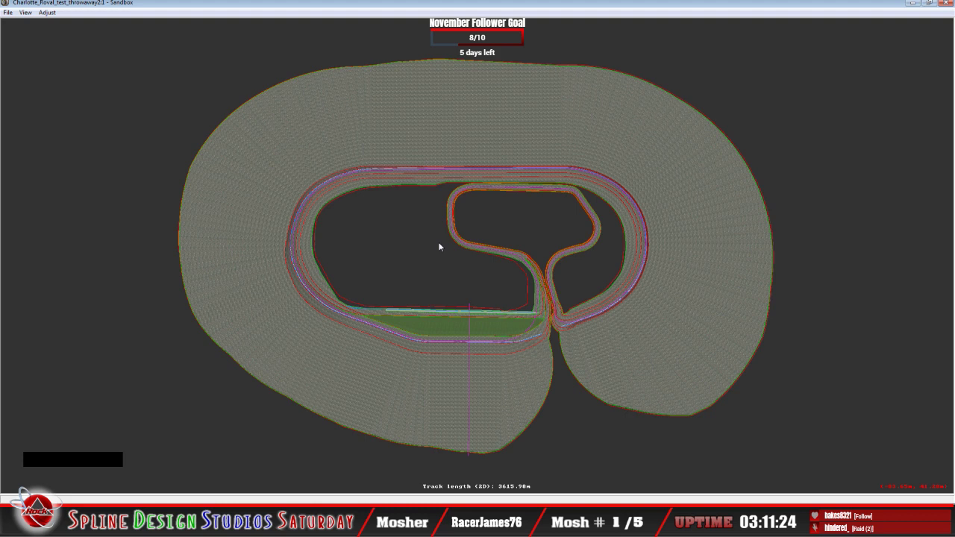
# Examine the segment and its sections across the front-stretch infield grass, and review the whole track layout without the background
pyautogui.click(9, 13)
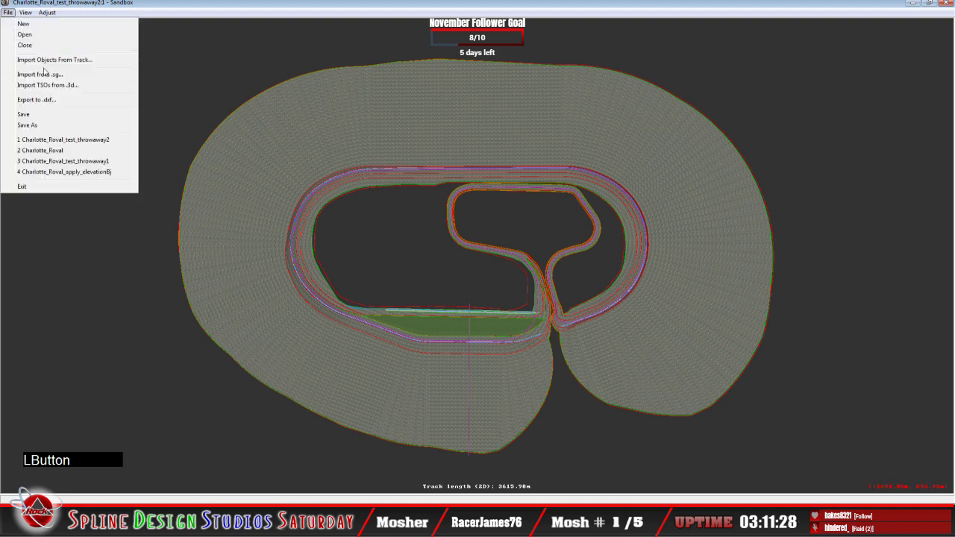
pyautogui.click(256, 22)
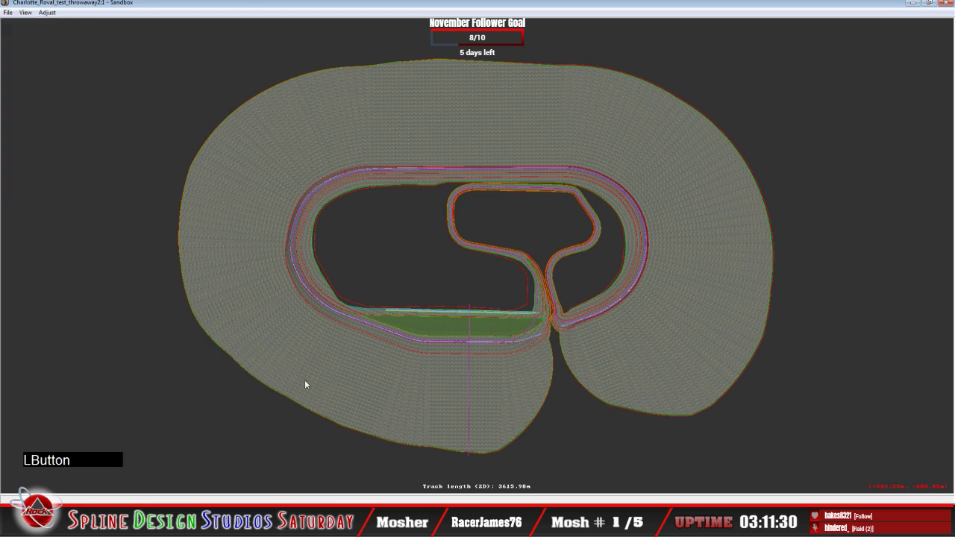
pyautogui.click(452, 323)
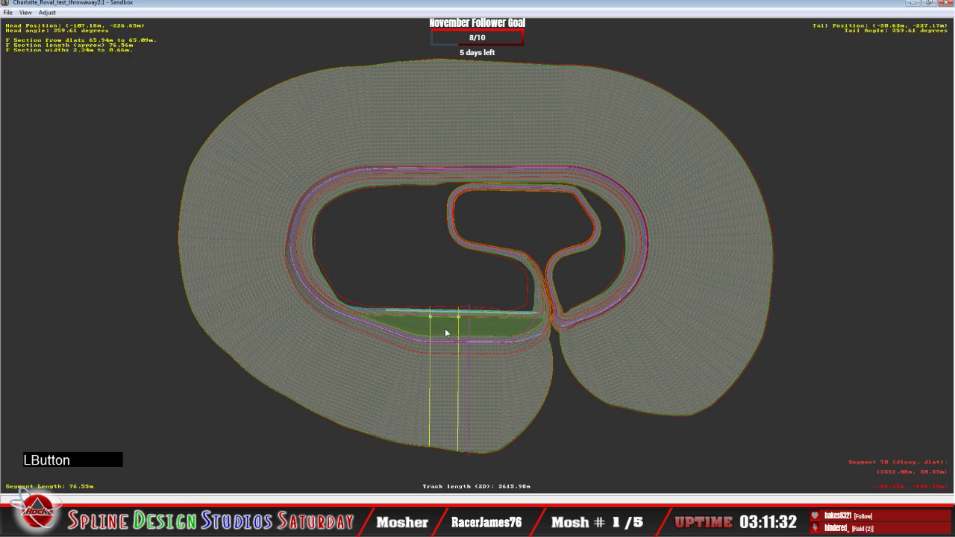
pyautogui.rightClick(444, 328)
pyautogui.click(388, 22)
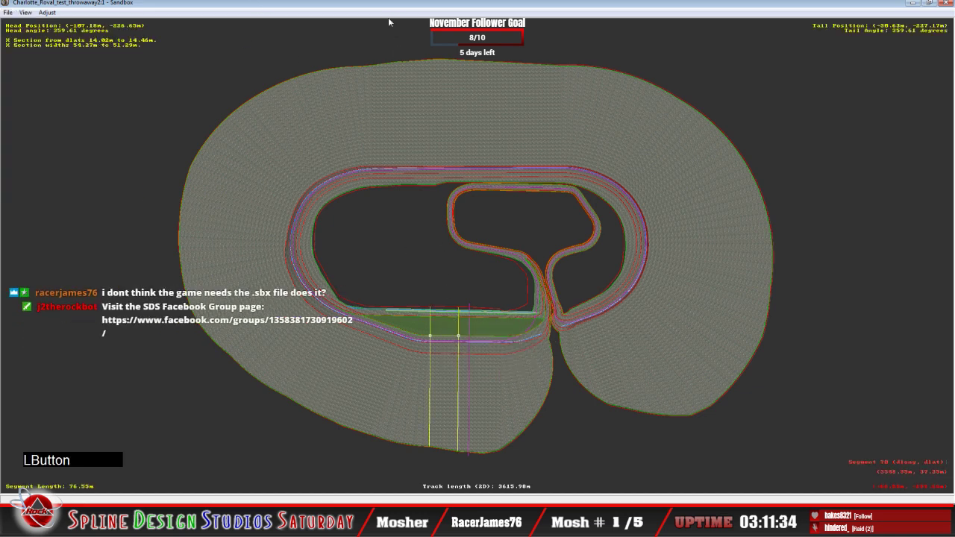
pyautogui.press('z')
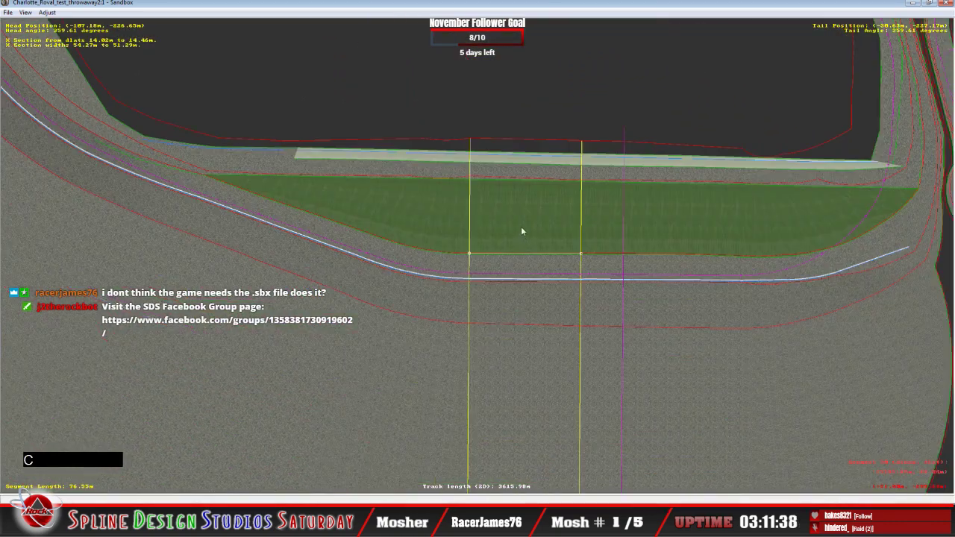
pyautogui.rightClick(521, 226)
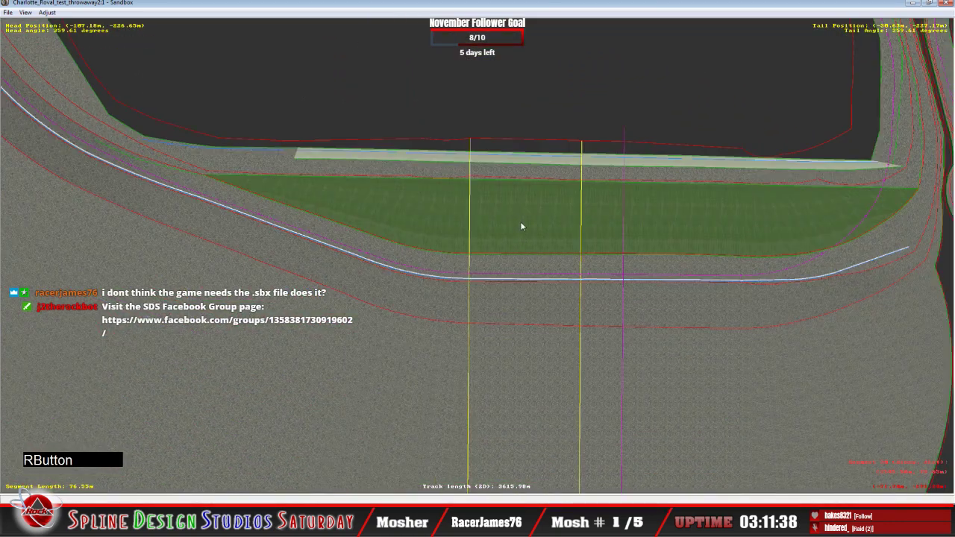
pyautogui.click(549, 421)
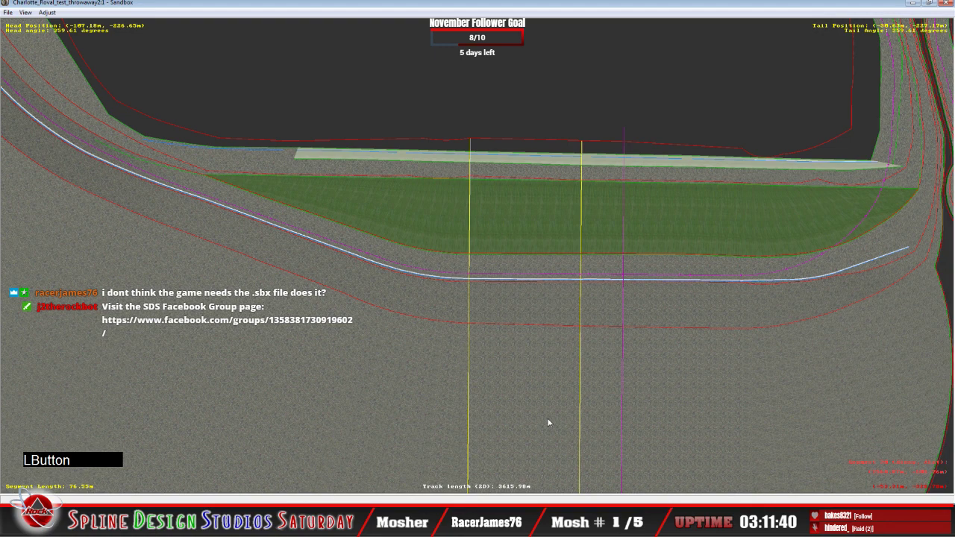
pyautogui.press('x')
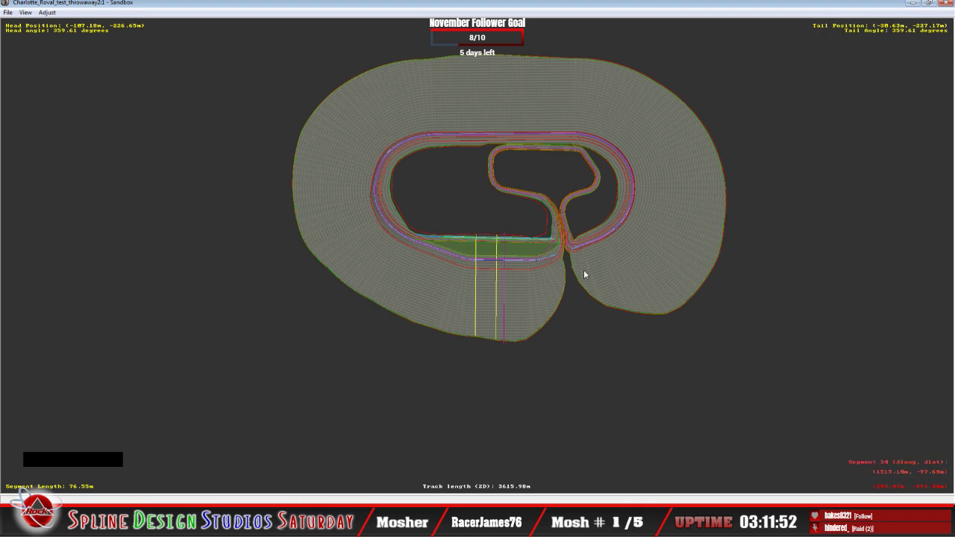
# Save the track under the new name Charlotte_Roval_test_throwaway3 in the Charlotte_Roval folder
pyautogui.click(5, 15)
pyautogui.click(262, 15)
pyautogui.click(8, 15)
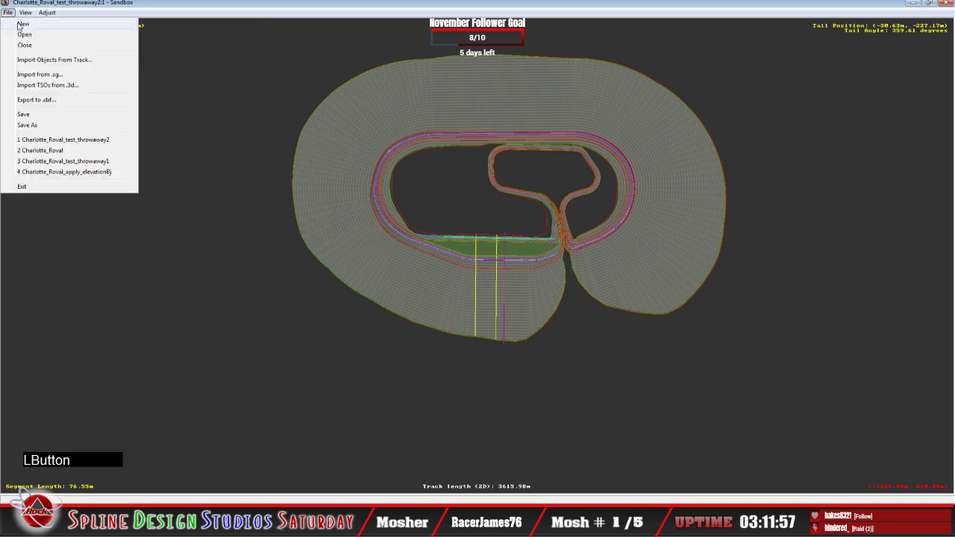
pyautogui.click(15, 124)
pyautogui.click(517, 351)
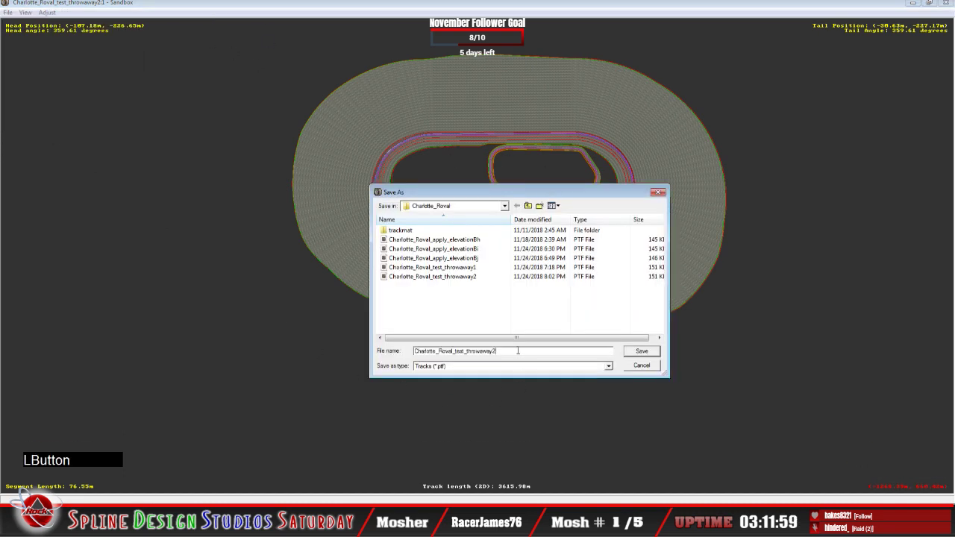
pyautogui.press('BackSpace')
pyautogui.press('BackSpace')
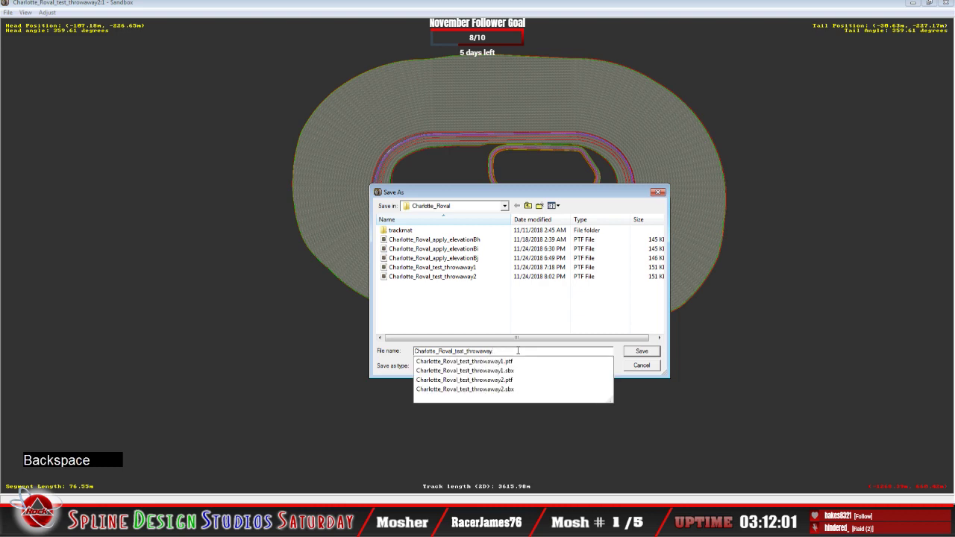
pyautogui.write('3')
pyautogui.click(638, 353)
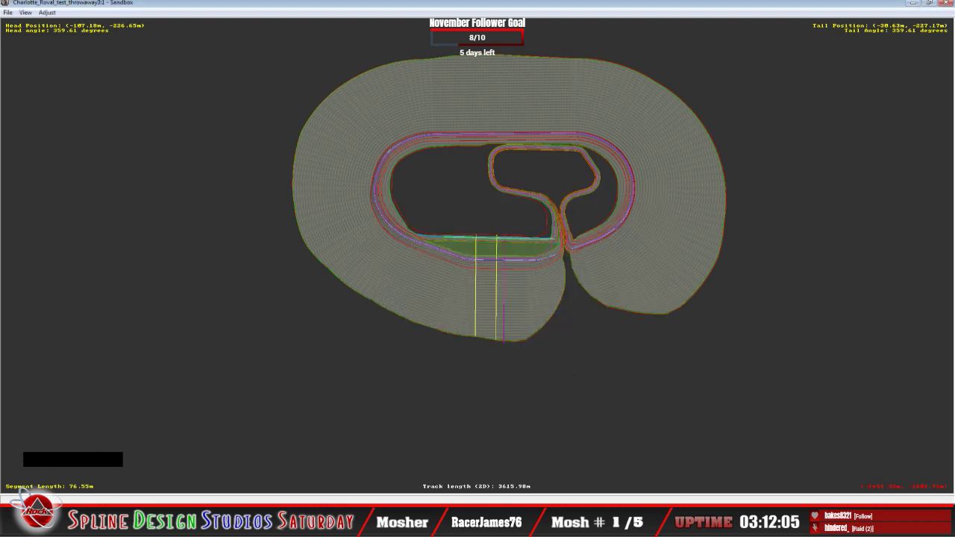
# Switch to Windows Explorer and bring up the Charlotte_Roval folder from the NR2003 Track Edit tracks on drive D
pyautogui.click(22, 497)
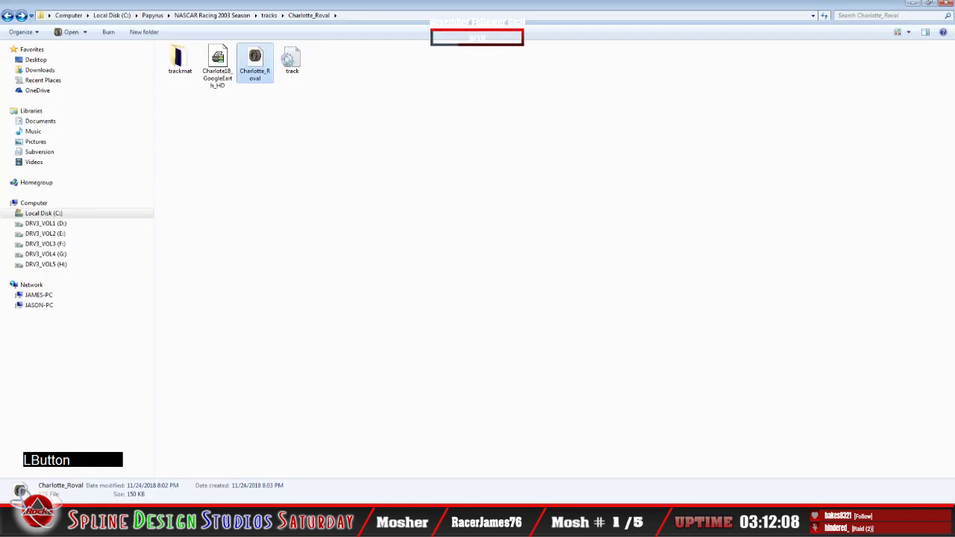
pyautogui.click(46, 521)
pyautogui.click(47, 468)
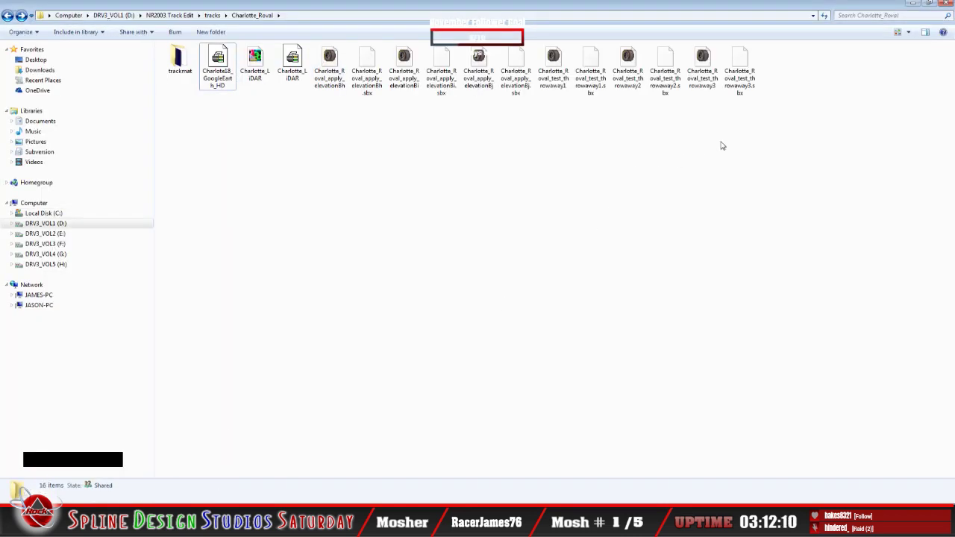
# Copy Charlotte_Roval_test_throwaway3 from the NR2003 Track Edit tracks folder into the Charlotte_Roval folder under Track Projects, 6 TRACKS
pyautogui.click(702, 75)
pyautogui.rightClick(702, 85)
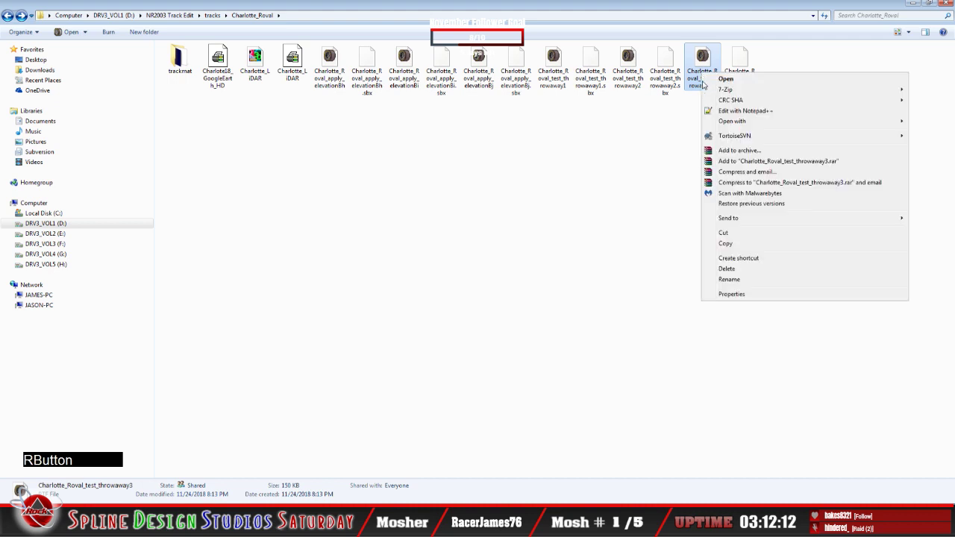
pyautogui.click(572, 270)
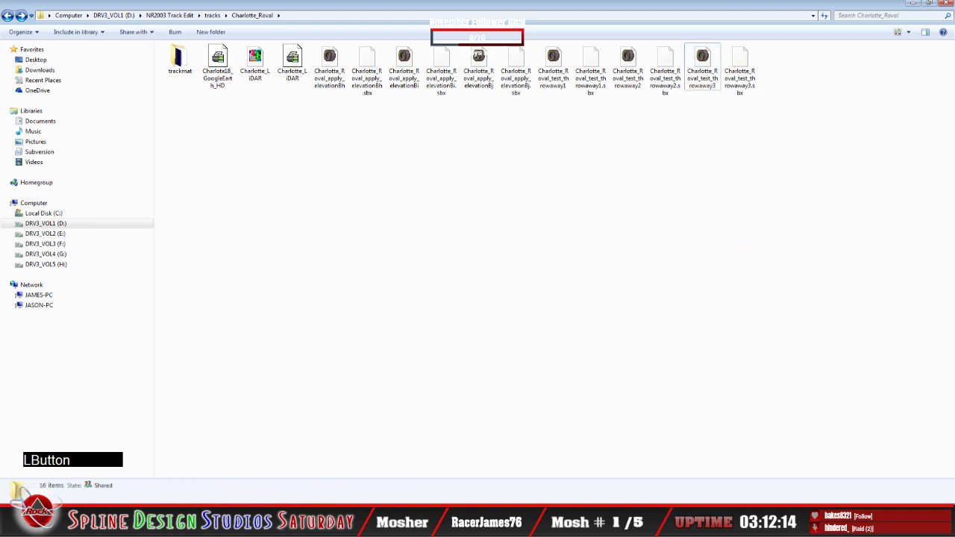
pyautogui.click(46, 521)
pyautogui.click(47, 469)
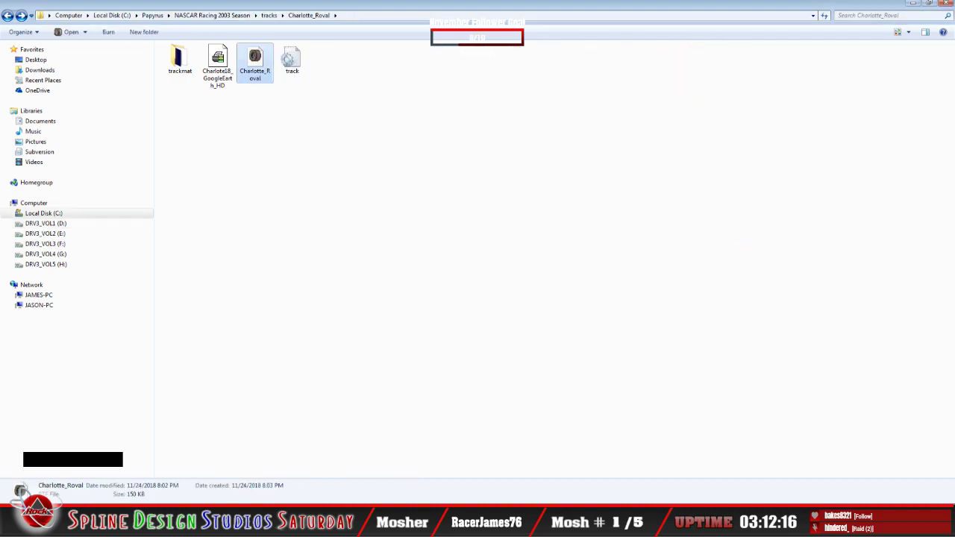
pyautogui.click(47, 520)
pyautogui.click(44, 479)
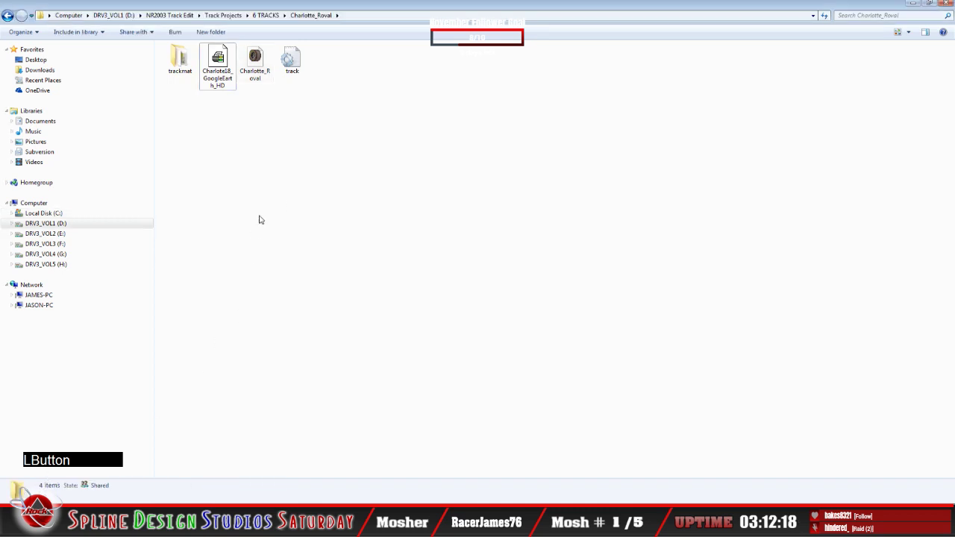
pyautogui.rightClick(281, 206)
pyautogui.click(306, 272)
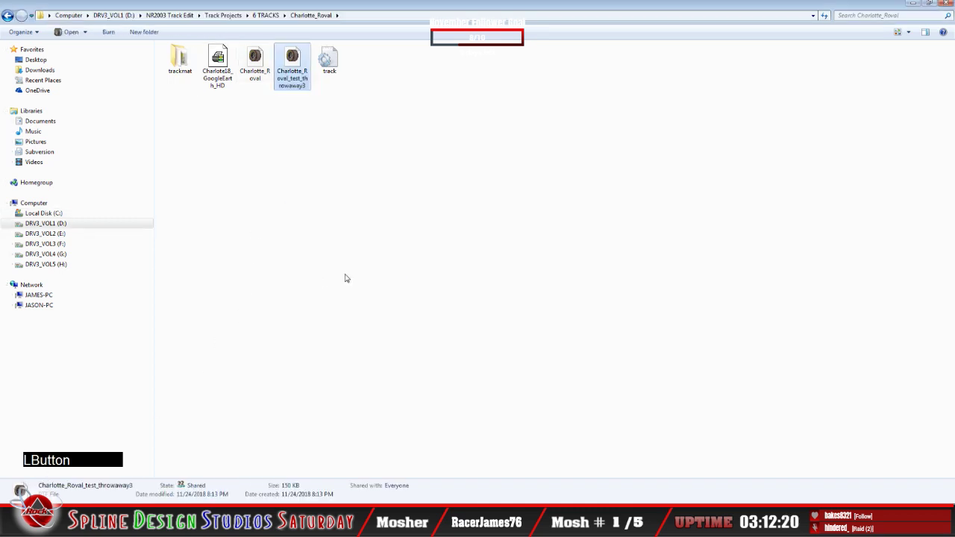
pyautogui.click(255, 63)
pyautogui.rightClick(255, 68)
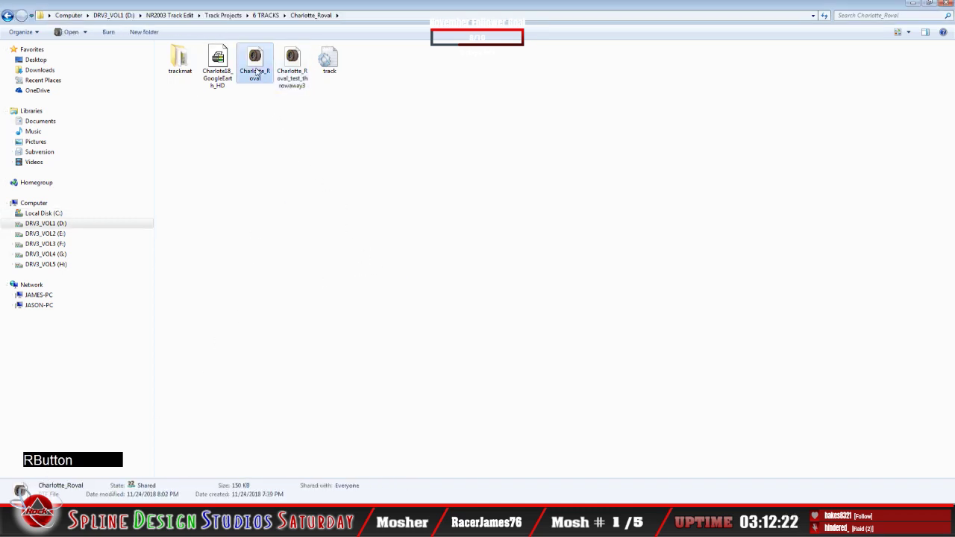
pyautogui.click(282, 264)
pyautogui.click(515, 295)
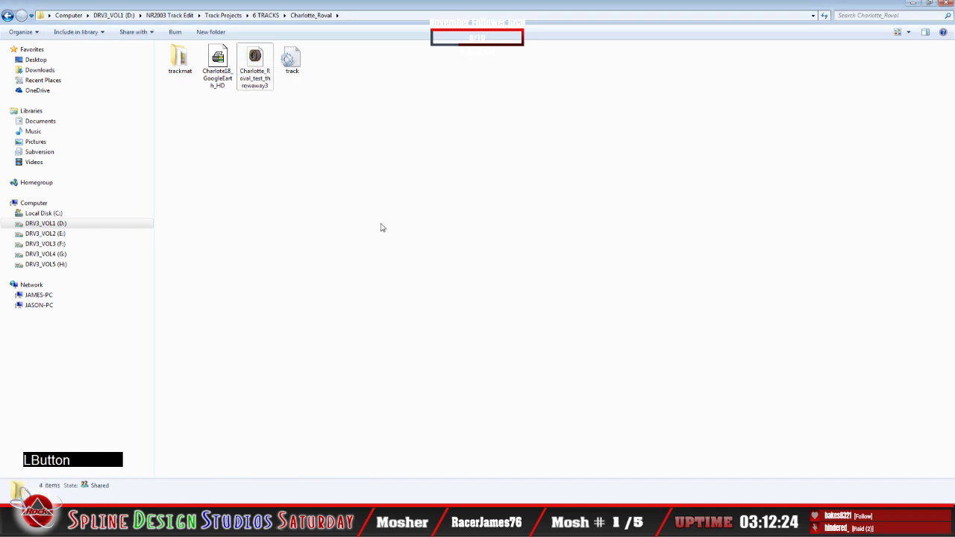
# Rename the copied Charlotte_Roval_test_throwaway3 file as Charlotte_Roval
pyautogui.rightClick(254, 72)
pyautogui.click(325, 283)
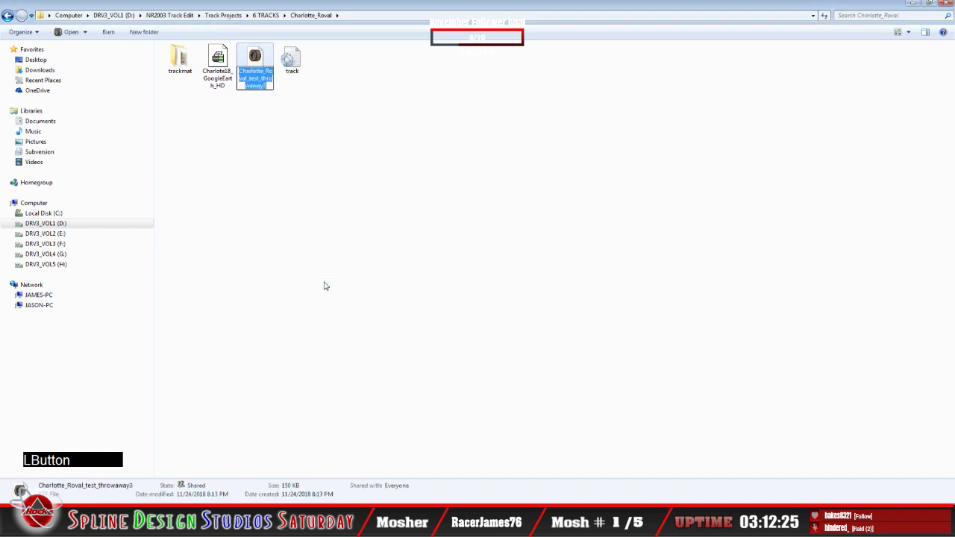
pyautogui.press('Right')
pyautogui.press('BackSpace')
pyautogui.press('BackSpace')
pyautogui.press('BackSpace')
pyautogui.press('BackSpace')
pyautogui.press('BackSpace')
pyautogui.press('BackSpace')
pyautogui.press('BackSpace')
pyautogui.press('BackSpace')
pyautogui.press('BackSpace')
pyautogui.press('BackSpace')
pyautogui.press('BackSpace')
pyautogui.press('BackSpace')
pyautogui.press('BackSpace')
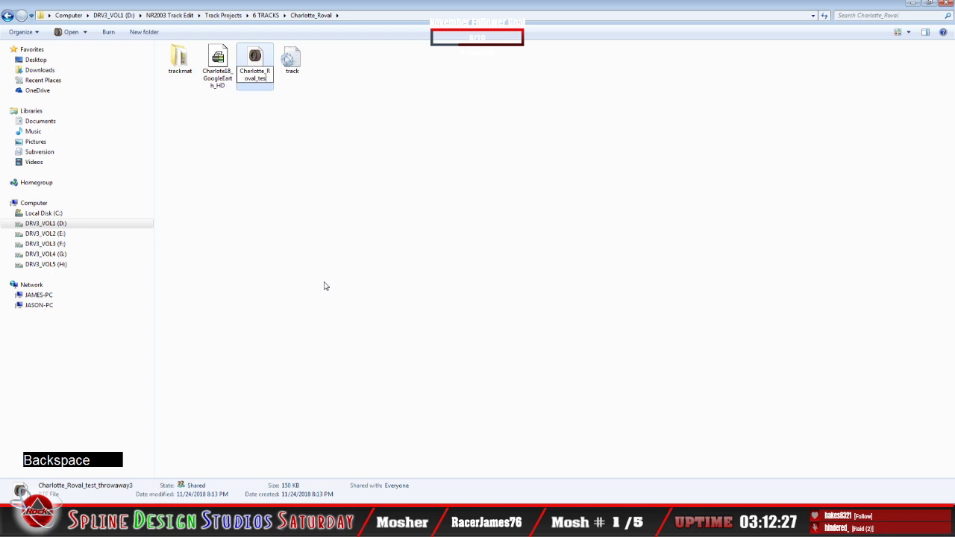
pyautogui.press('BackSpace')
pyautogui.press('BackSpace')
pyautogui.press('Return')
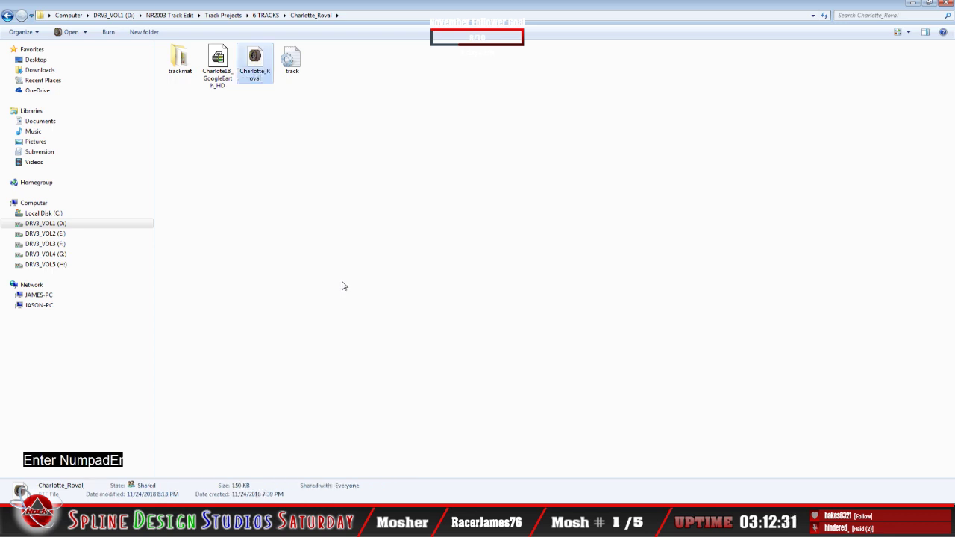
# Copy the folder name Charlotte_Roval from the folder path and paste it as the track file's name so both match exactly
pyautogui.click(375, 17)
pyautogui.moveTo(232, 17); pyautogui.dragTo(176, 15)
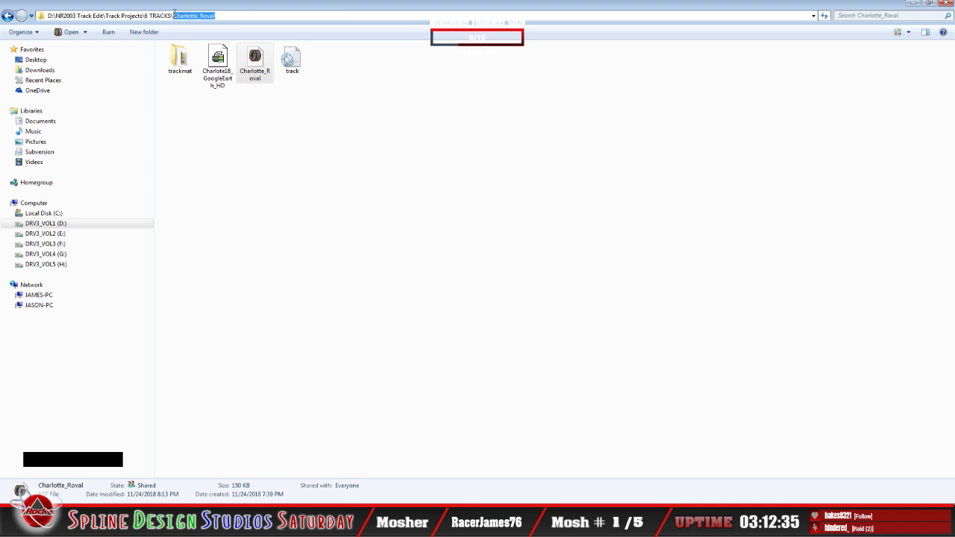
pyautogui.rightClick(189, 17)
pyautogui.click(215, 47)
pyautogui.click(353, 159)
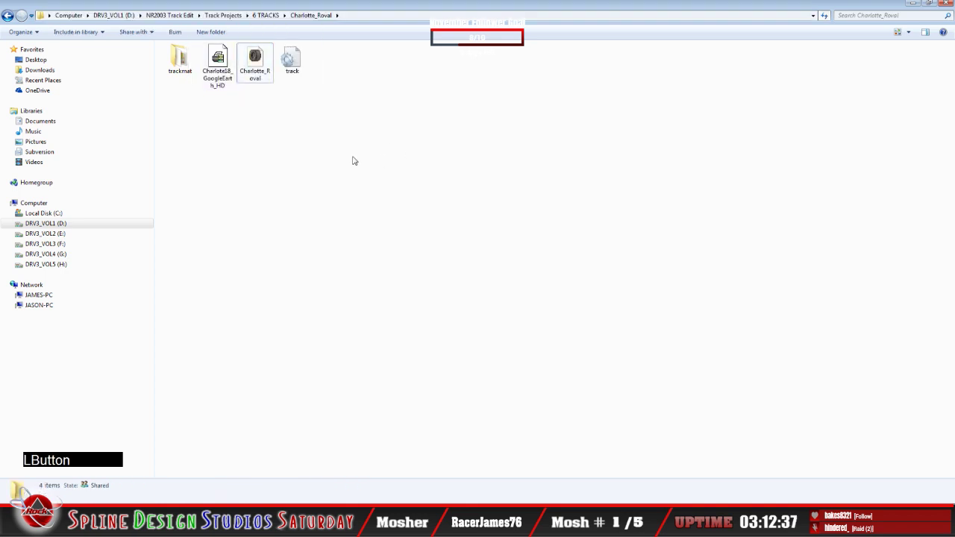
pyautogui.rightClick(252, 71)
pyautogui.click(312, 279)
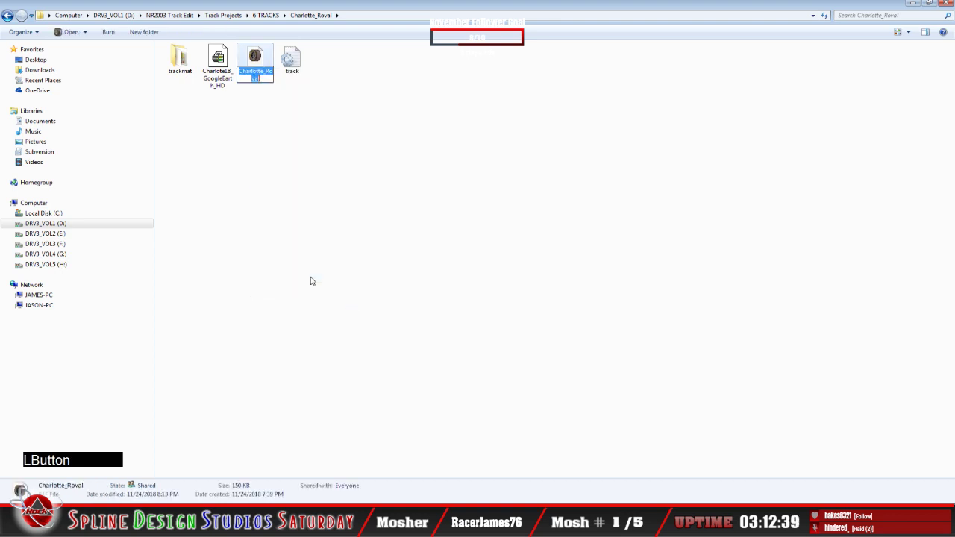
pyautogui.press('Delete')
pyautogui.rightClick(261, 124)
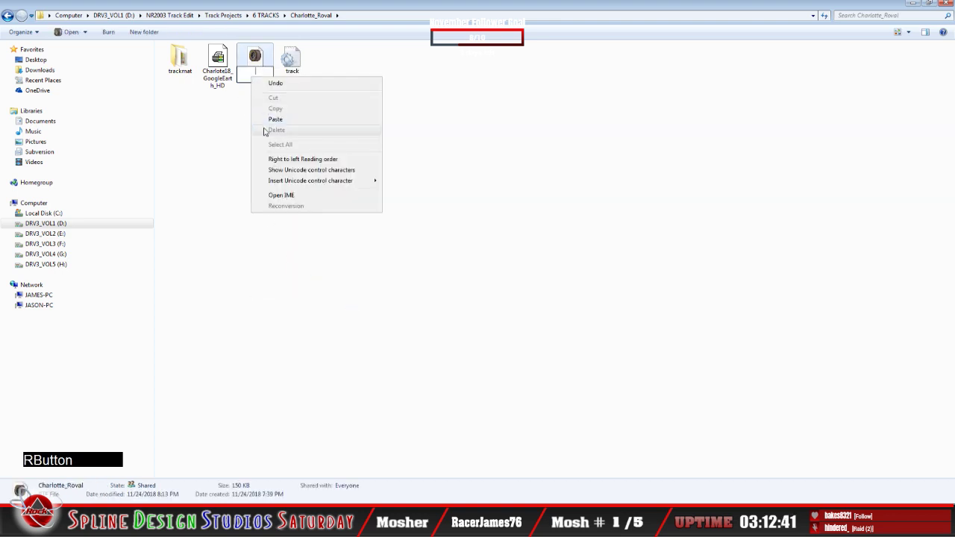
pyautogui.click(274, 124)
pyautogui.press('Return')
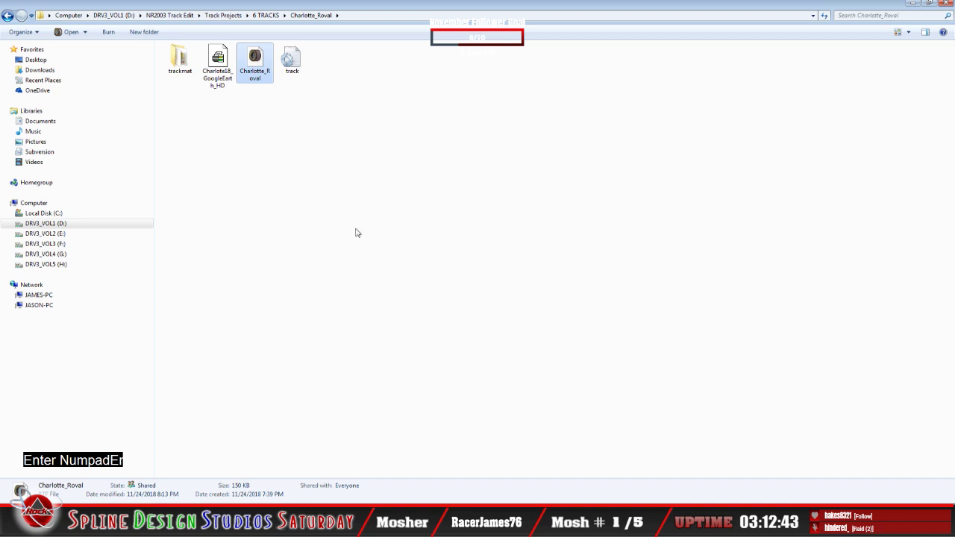
# Copy the Charlotte_Roval track file into the NASCAR Racing 2003 Season tracks\Charlotte_Roval folder, replacing the existing file
pyautogui.rightClick(255, 67)
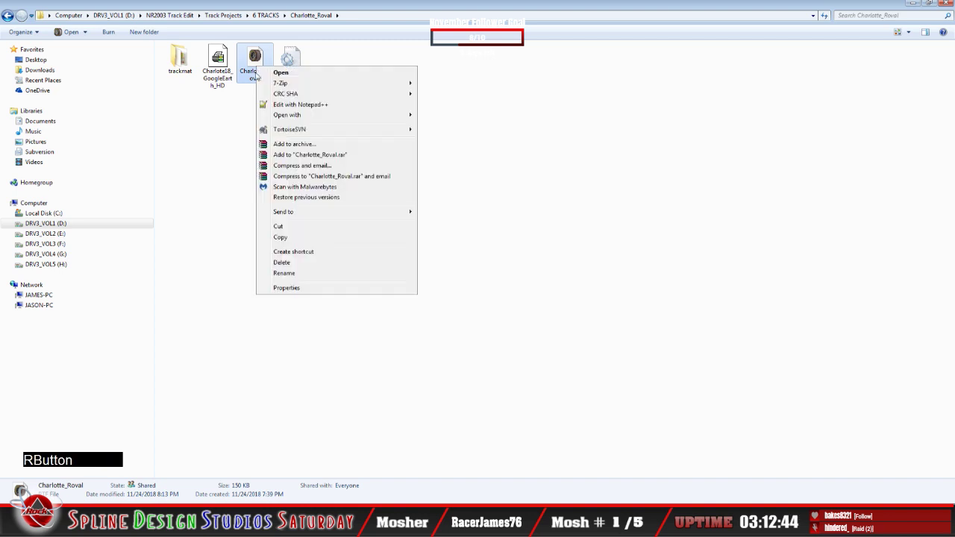
pyautogui.click(292, 235)
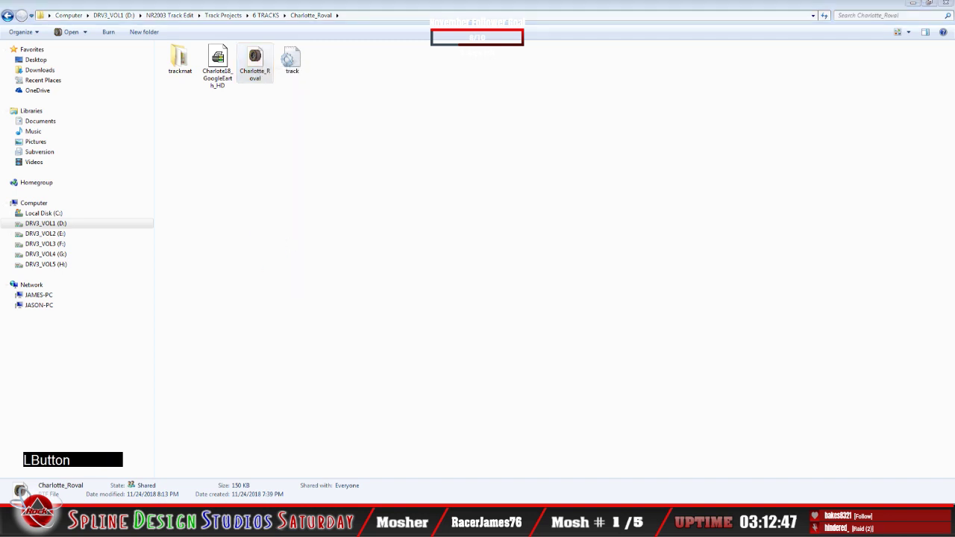
pyautogui.click(37, 464)
pyautogui.click(23, 492)
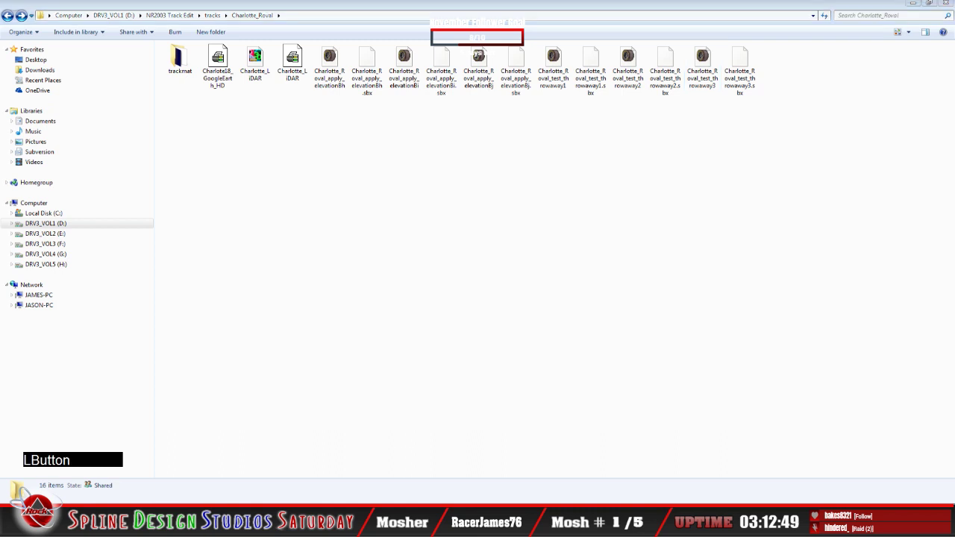
pyautogui.click(23, 492)
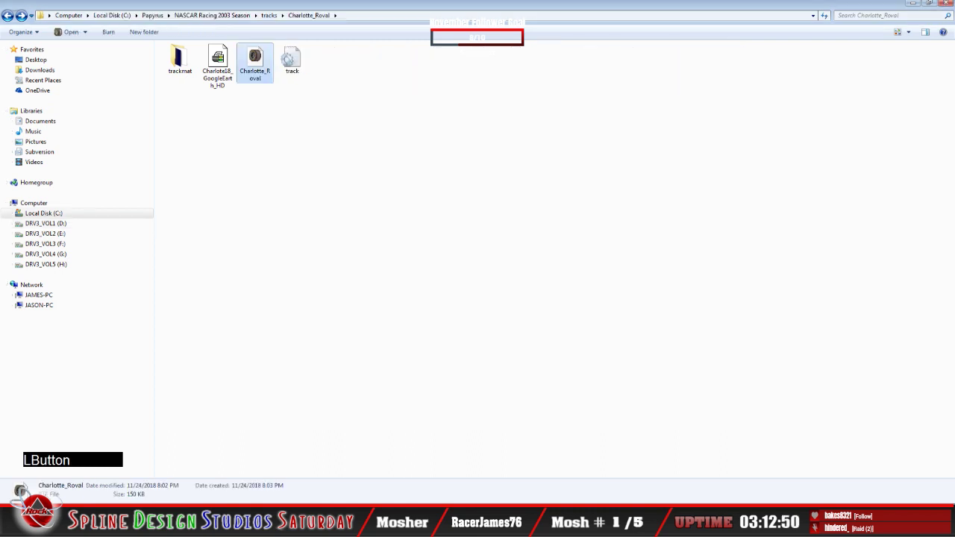
pyautogui.rightClick(271, 246)
pyautogui.click(280, 312)
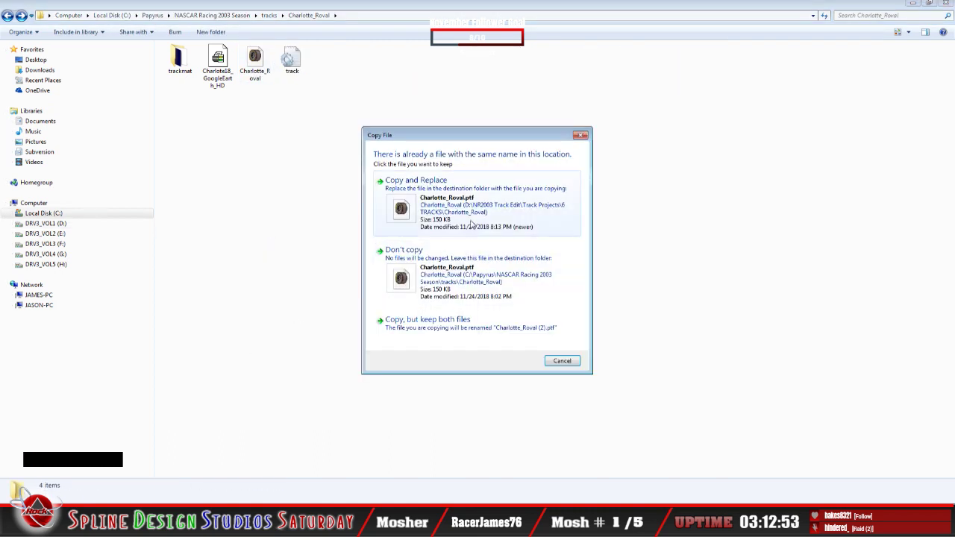
pyautogui.click(549, 226)
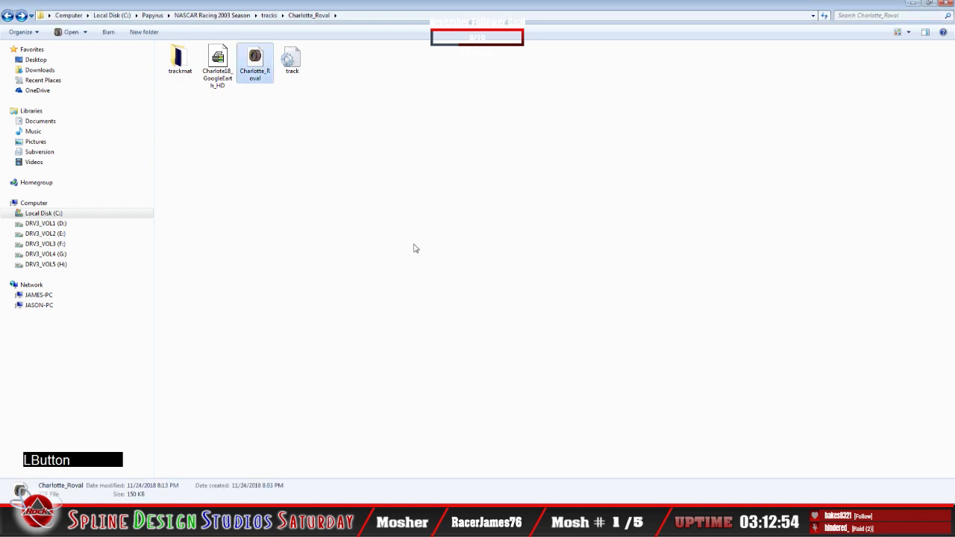
# Delete Charlote18_GoogleEarth_HD from the NASCAR Racing 2003 Season Charlotte_Roval folder, moving it to the Recycle Bin
pyautogui.rightClick(211, 65)
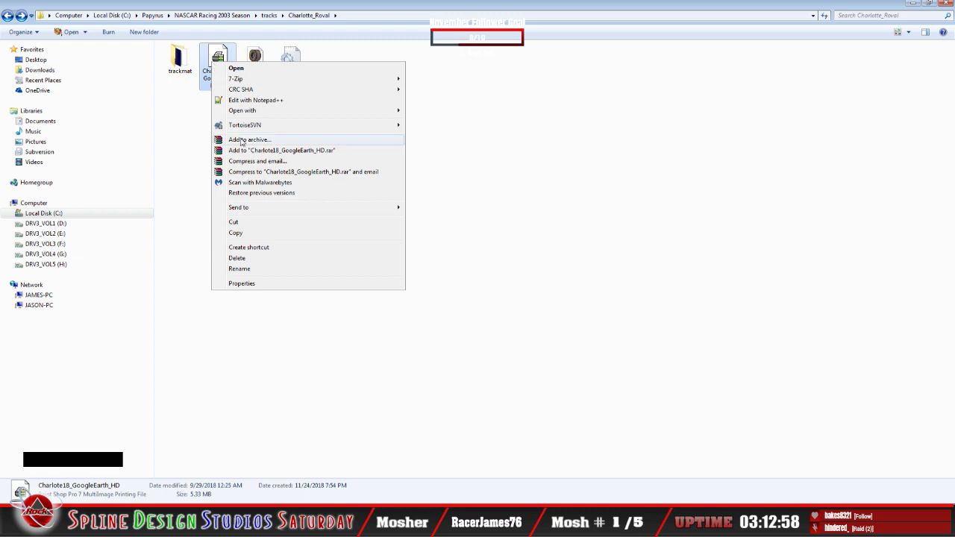
pyautogui.click(237, 258)
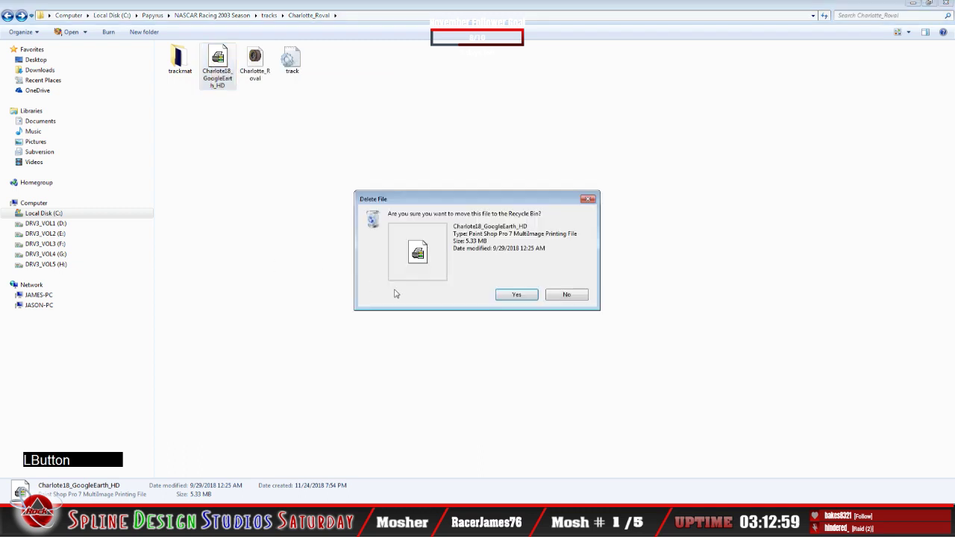
pyautogui.click(517, 295)
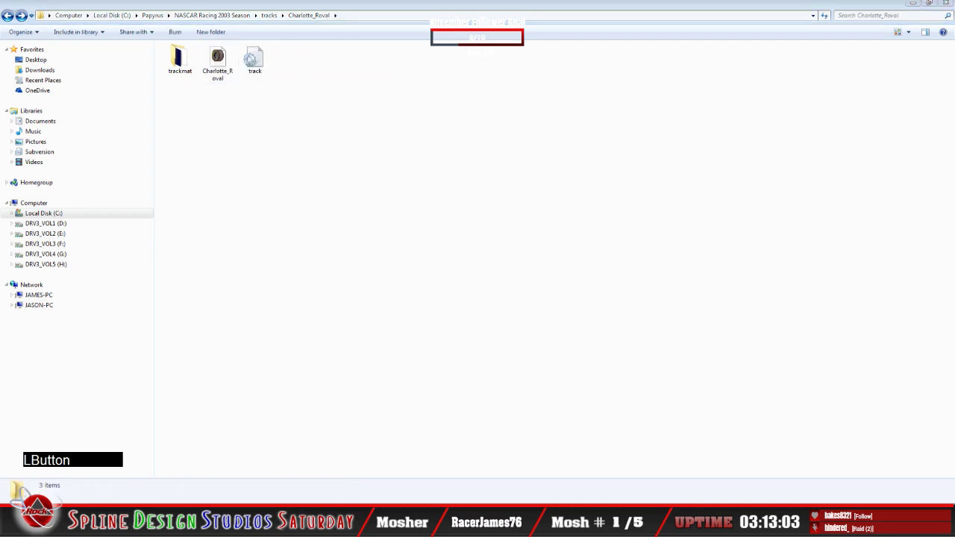
# Put away the 6 TRACKS project folder window, switch to Sandbox and exit it
pyautogui.click(58, 484)
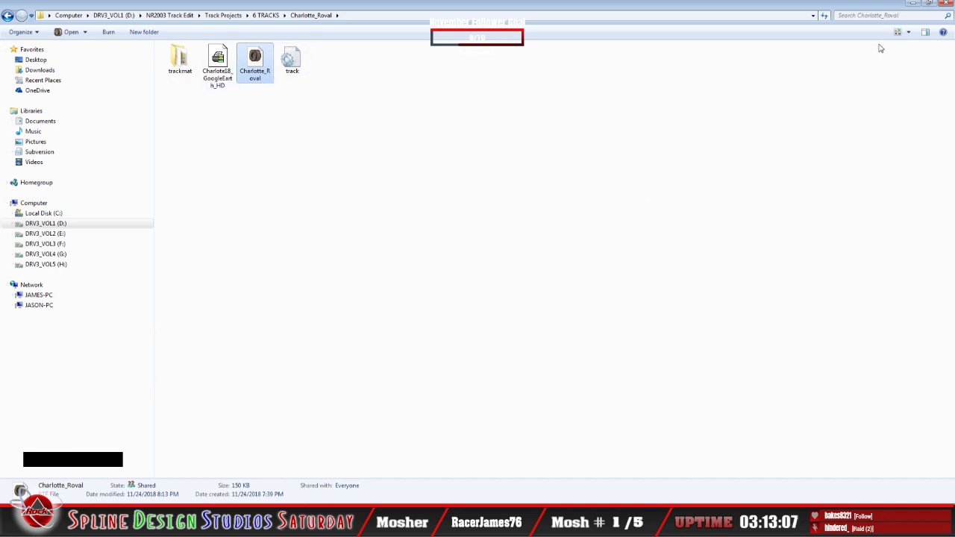
pyautogui.click(920, 4)
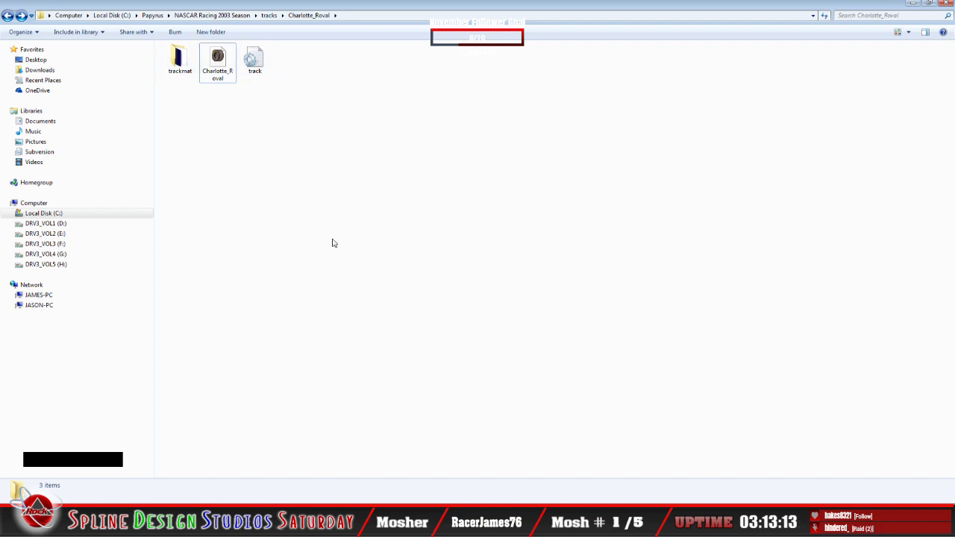
pyautogui.click(315, 499)
pyautogui.click(321, 499)
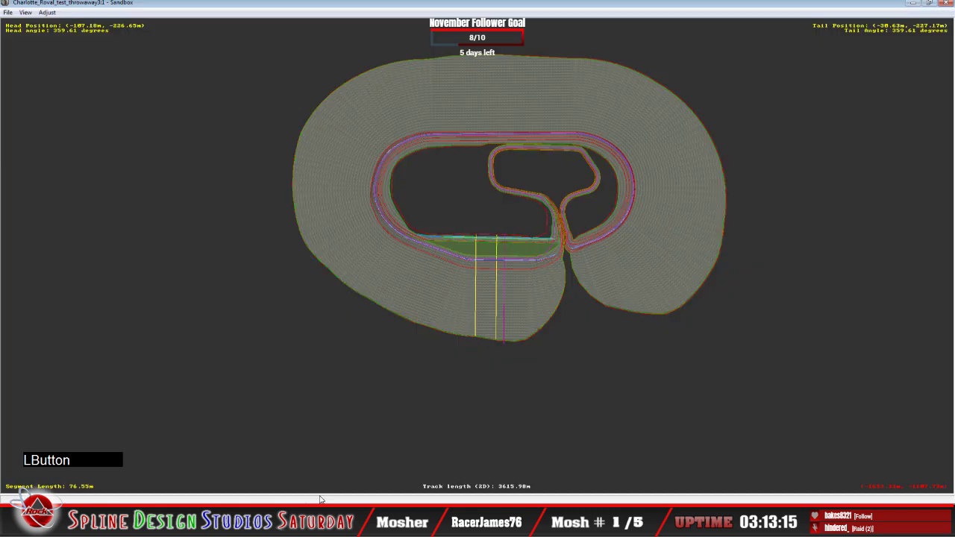
pyautogui.click(8, 13)
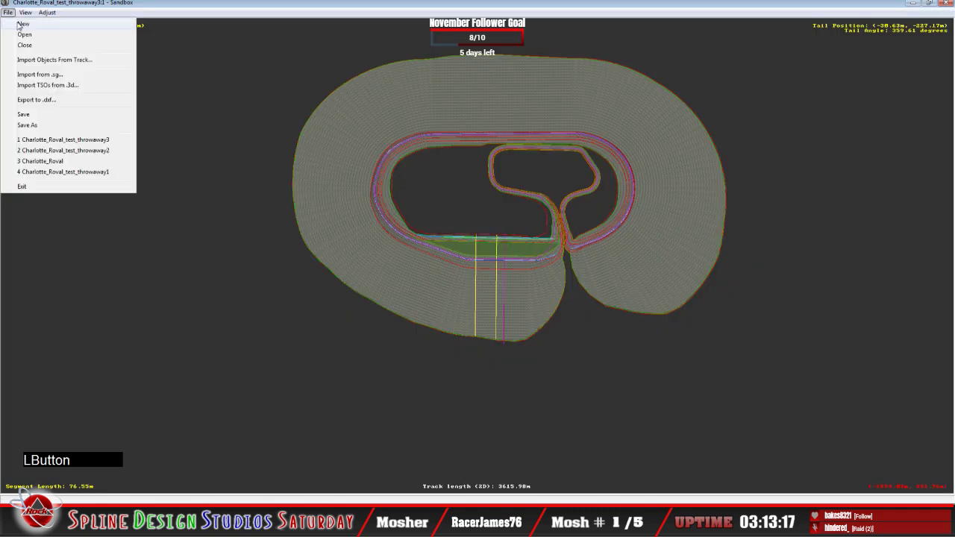
pyautogui.click(21, 24)
pyautogui.click(8, 13)
pyautogui.click(21, 186)
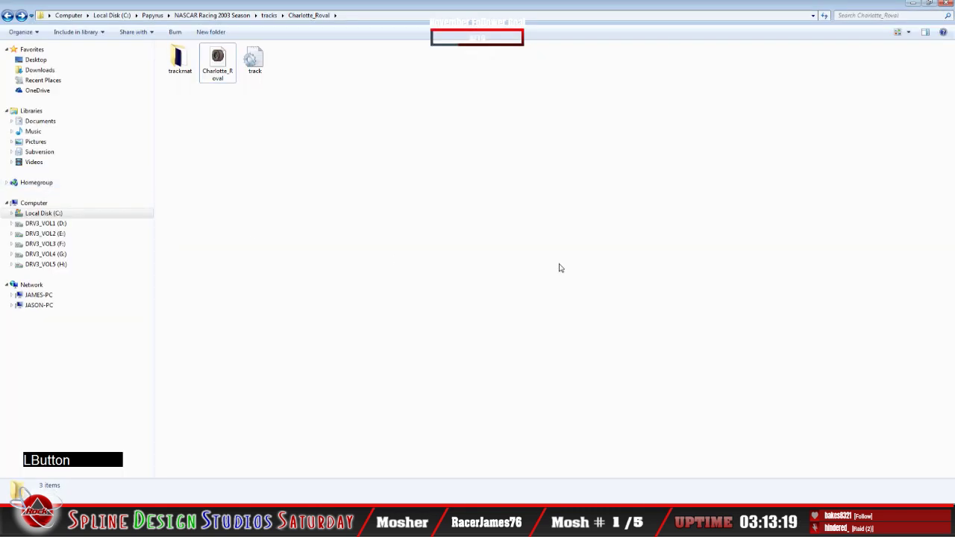
# Minimize both remaining Charlotte_Roval folder windows and show the hidden notification-area icons on the desktop
pyautogui.click(911, 4)
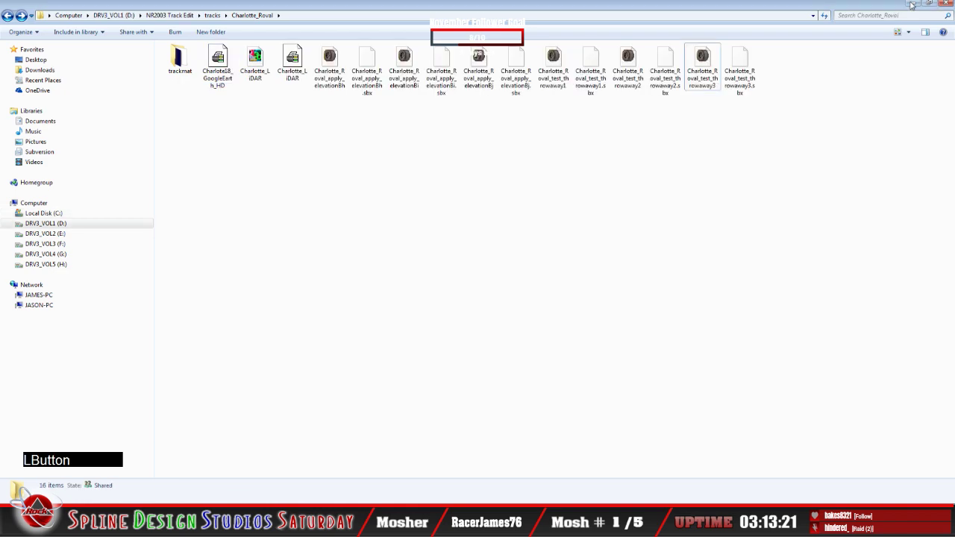
pyautogui.click(911, 4)
pyautogui.click(881, 522)
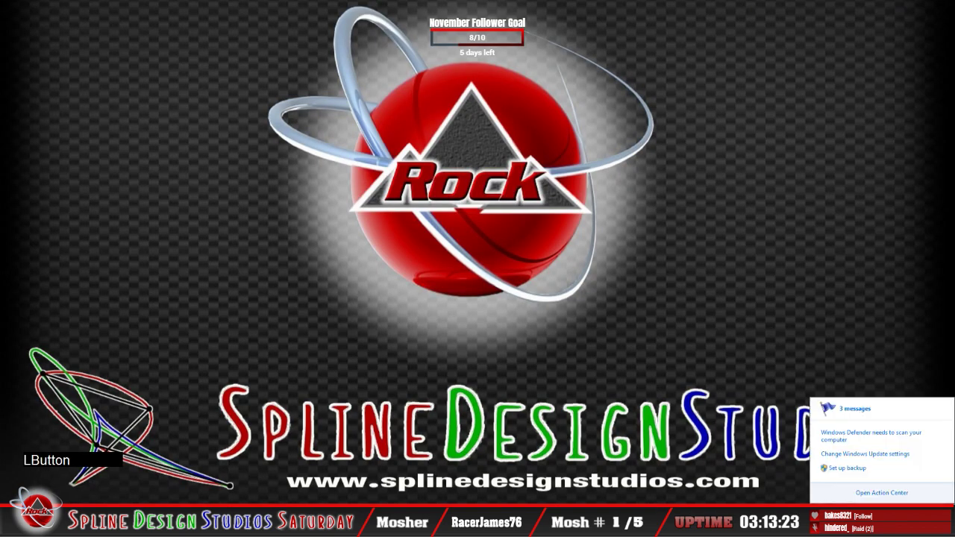
pyautogui.click(882, 526)
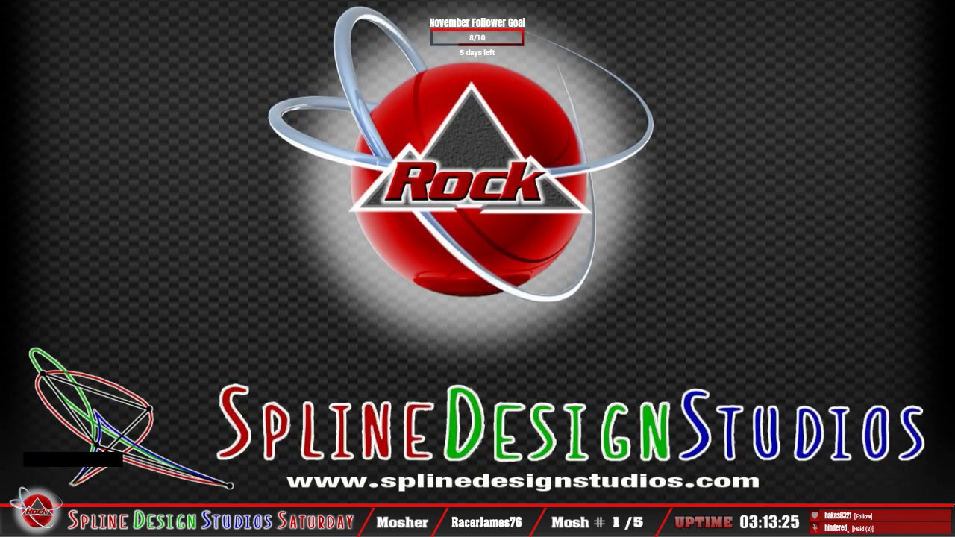
pyautogui.click(879, 522)
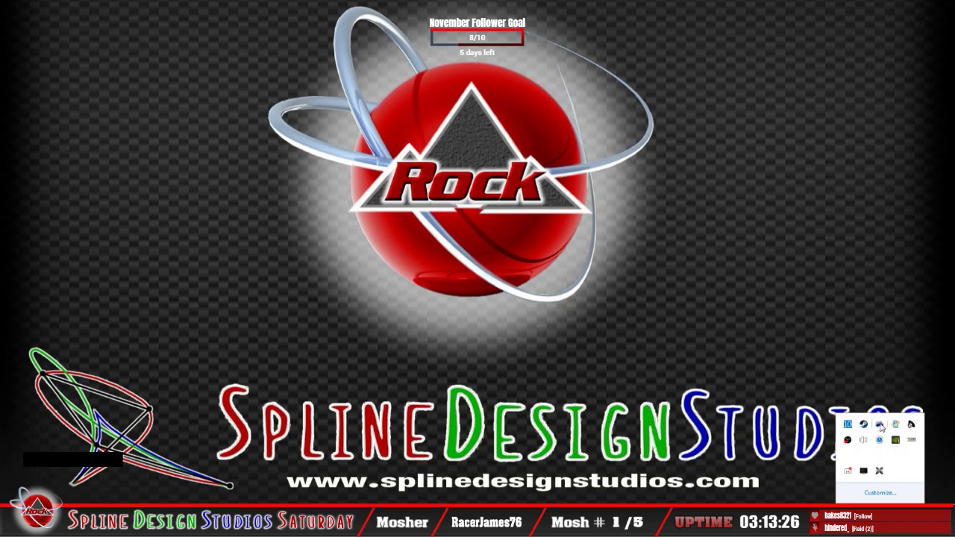
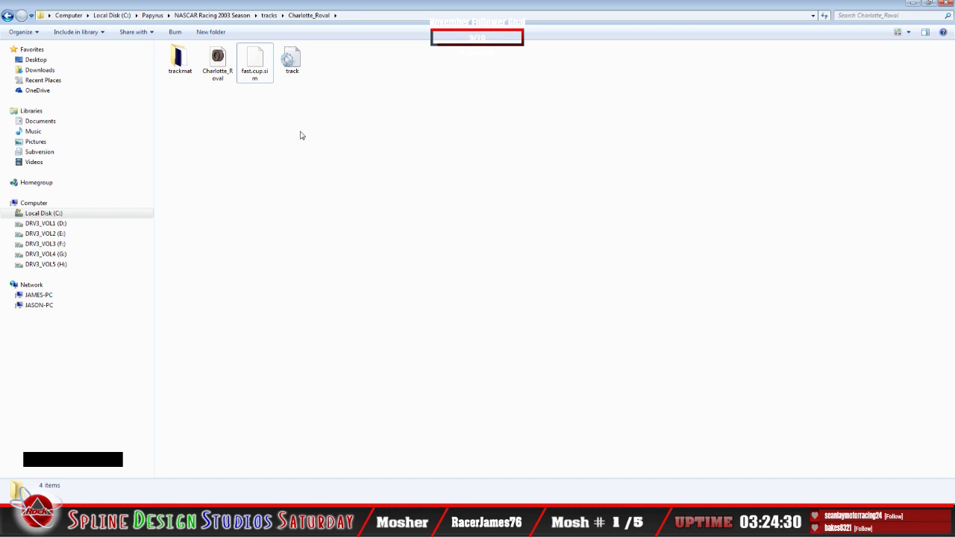
# Open the track configuration file from the NASCAR Racing 2003 Season Charlotte_Roval folder in Notepad
pyautogui.click(291, 63)
pyautogui.doubleClick(290, 63)
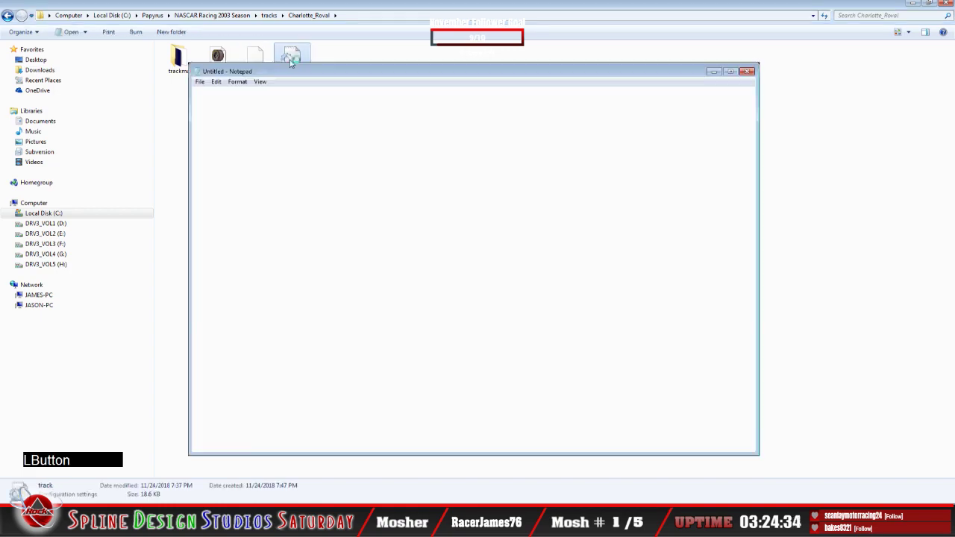
# Look up the pace car and regular pit stall entries in the track configuration file
pyautogui.scroll(-7, 386, 276)
pyautogui.scroll(-20, 386, 276)
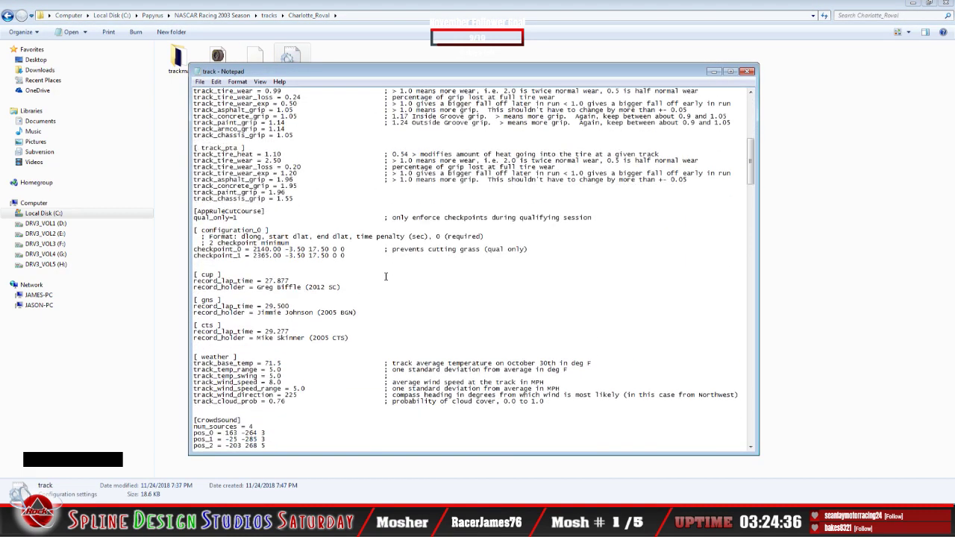
pyautogui.scroll(-20, 386, 276)
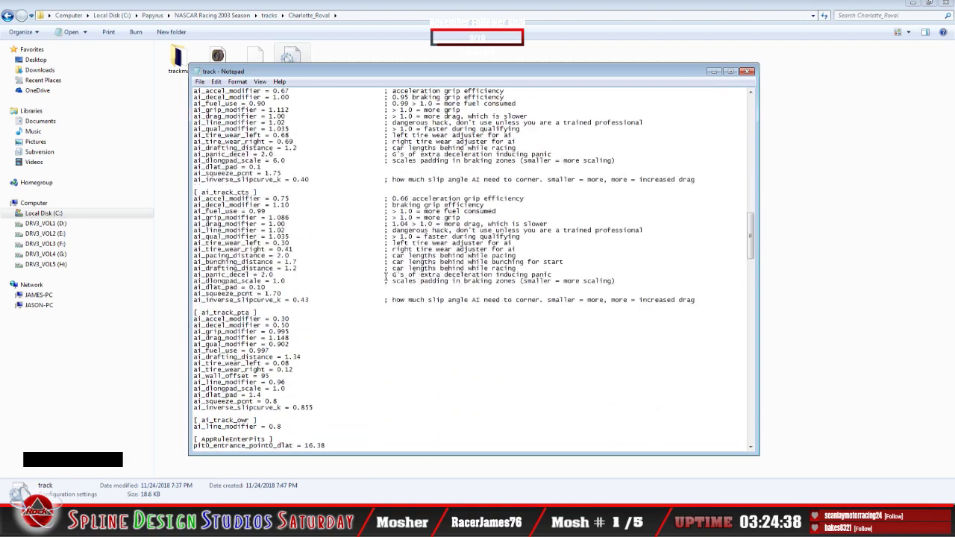
pyautogui.scroll(-11, 386, 276)
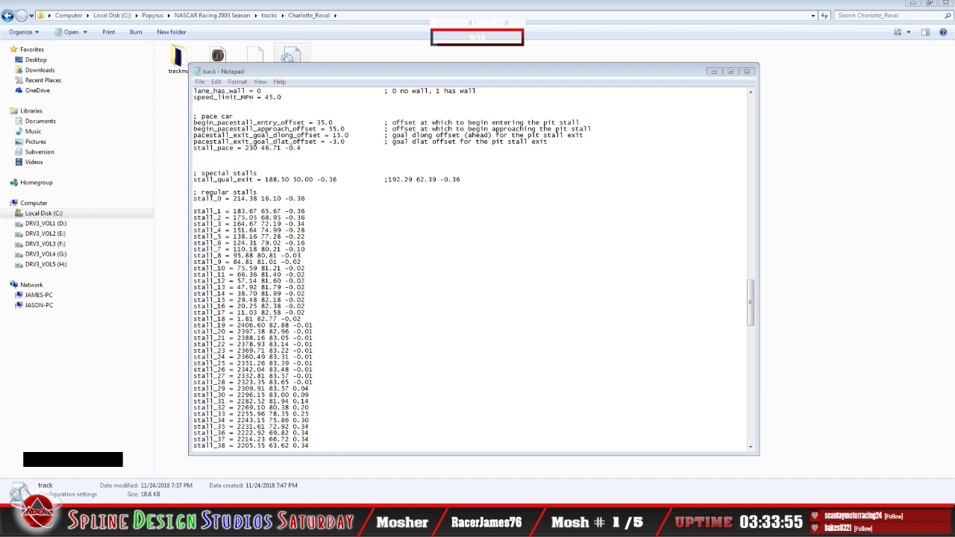
pyautogui.hotkey('shift', '1')
pyautogui.press('s')
pyautogui.press('1')
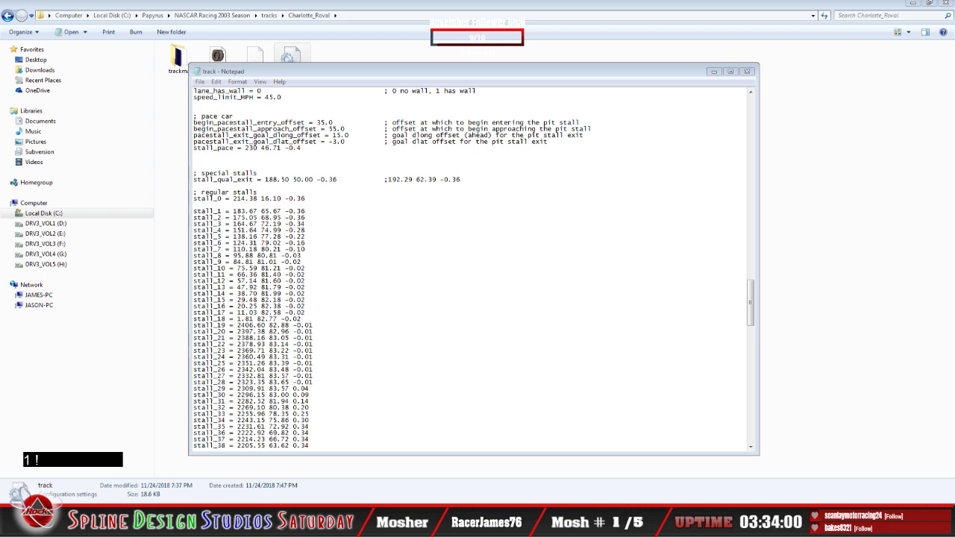
pyautogui.press('Return')
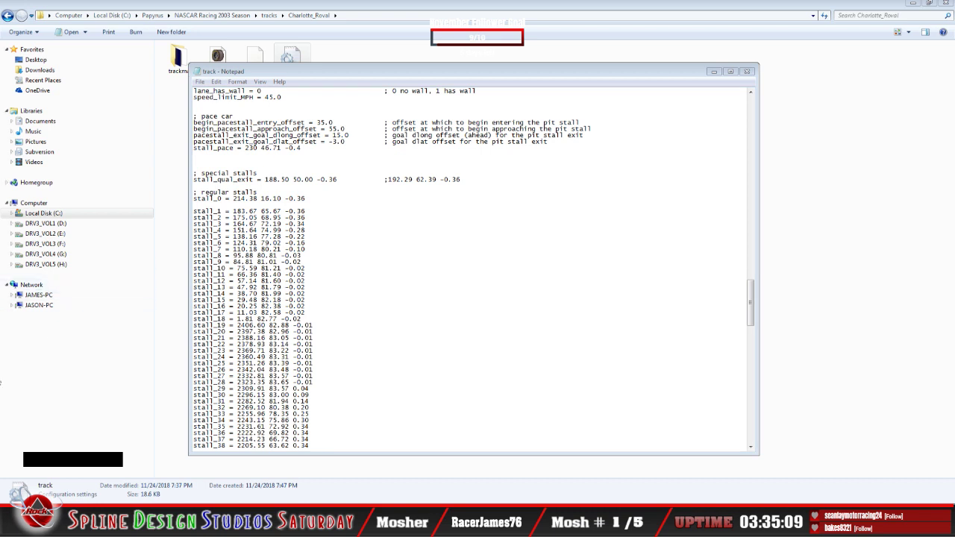
pyautogui.click(6, 371)
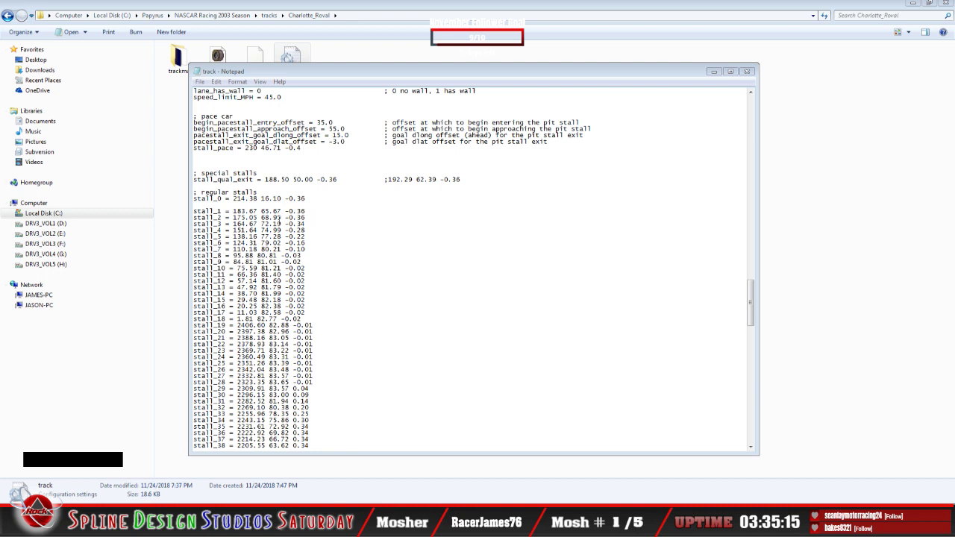
pyautogui.click(315, 214)
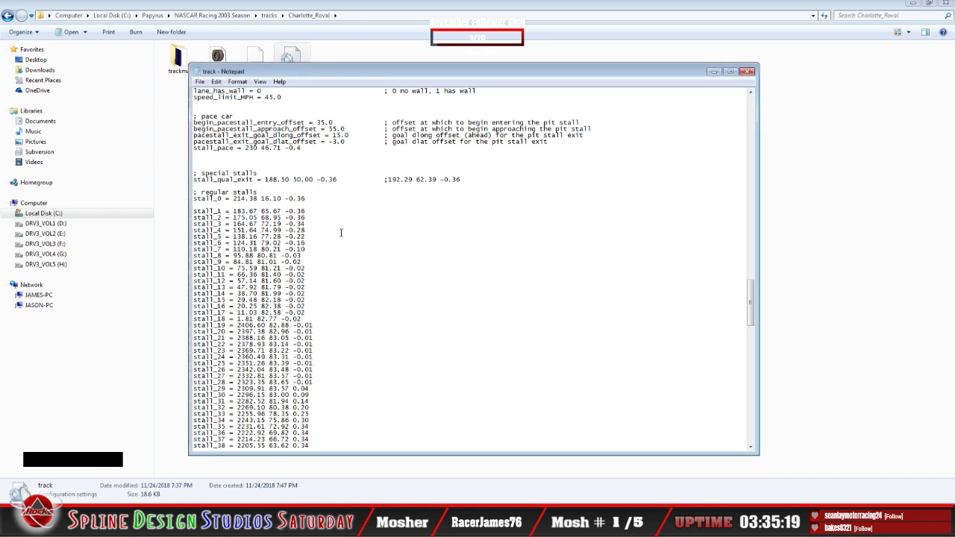
pyautogui.press('BackSpace')
pyautogui.press('BackSpace')
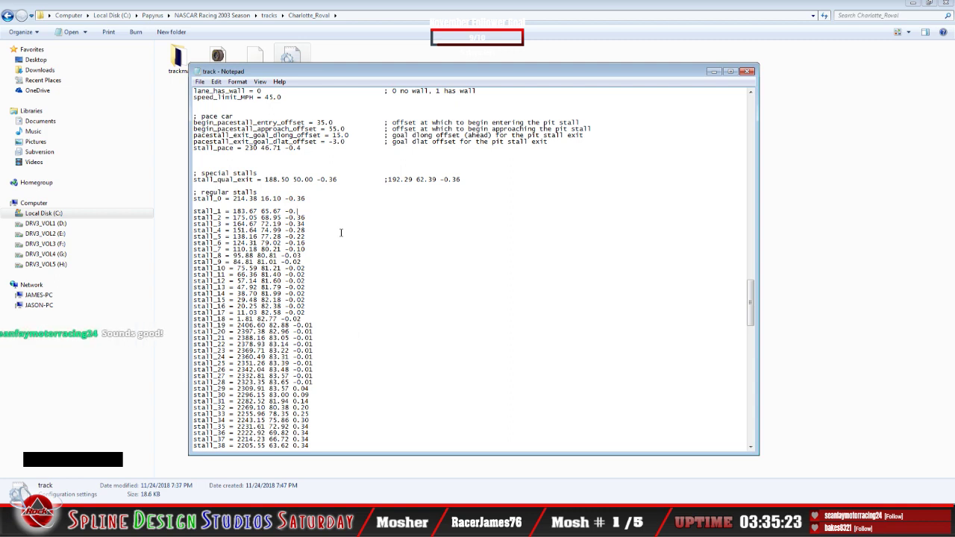
pyautogui.write('36')
# Set the third value of the stall_0 entry to 0.00 under the regular stalls
pyautogui.click(308, 200)
pyautogui.press('BackSpace')
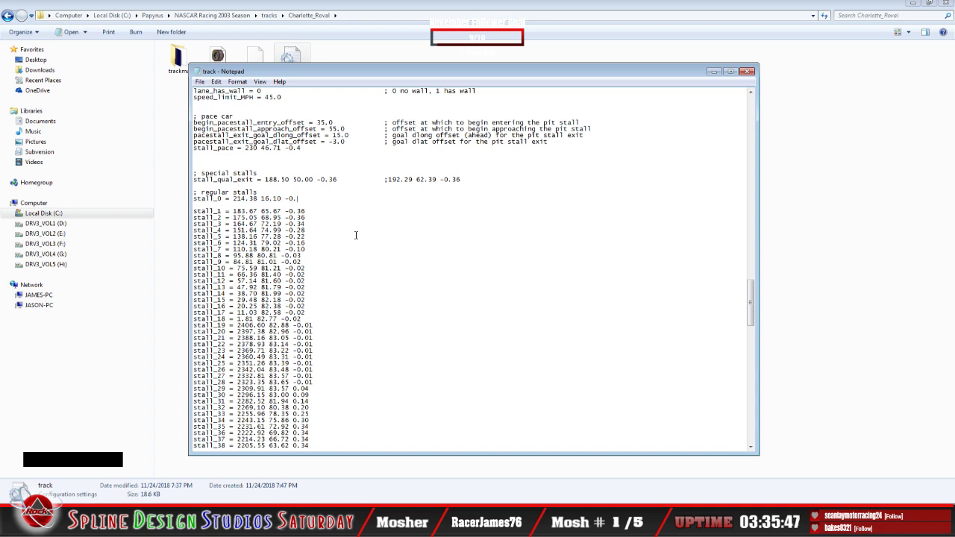
pyautogui.write('00')
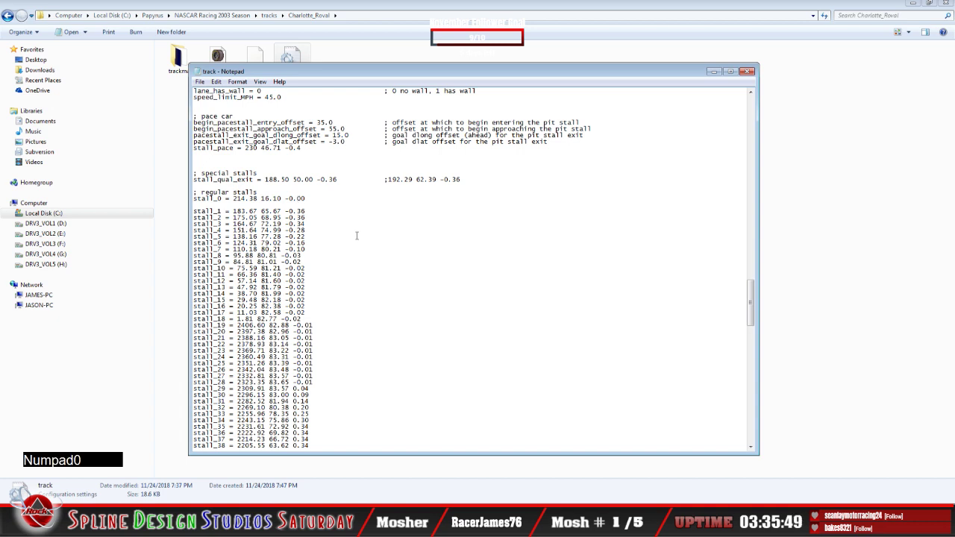
pyautogui.click(285, 199)
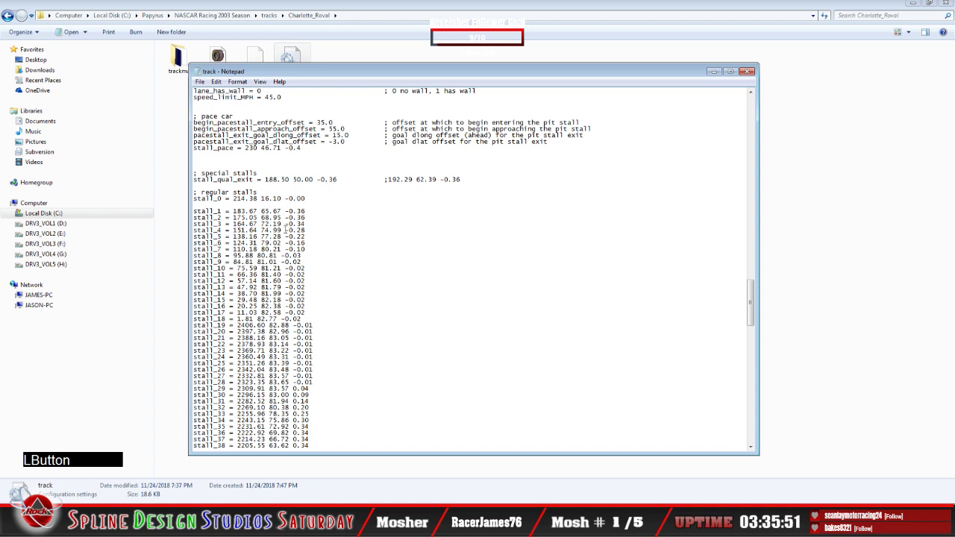
pyautogui.press('Delete')
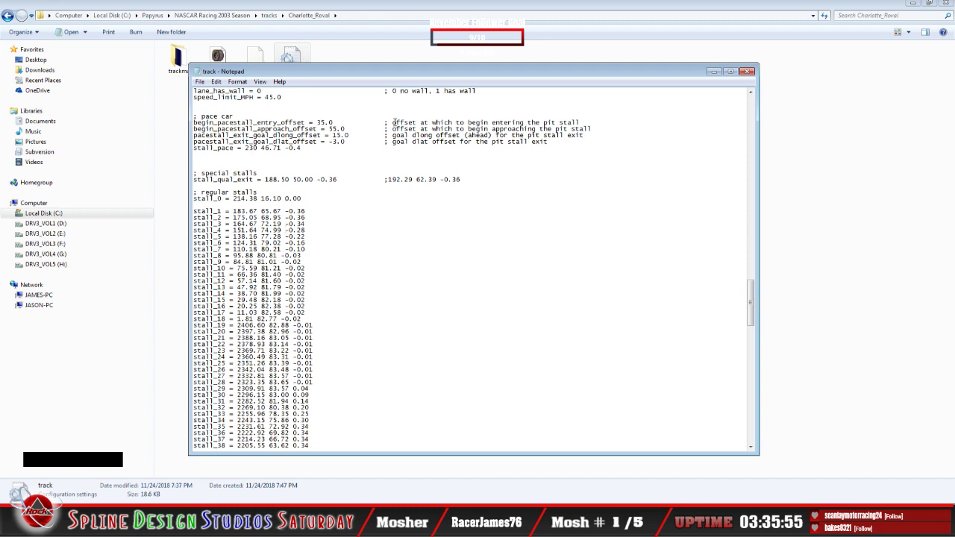
# Save the edited track configuration file and exit Notepad
pyautogui.moveTo(387, 71); pyautogui.dragTo(499, 91)
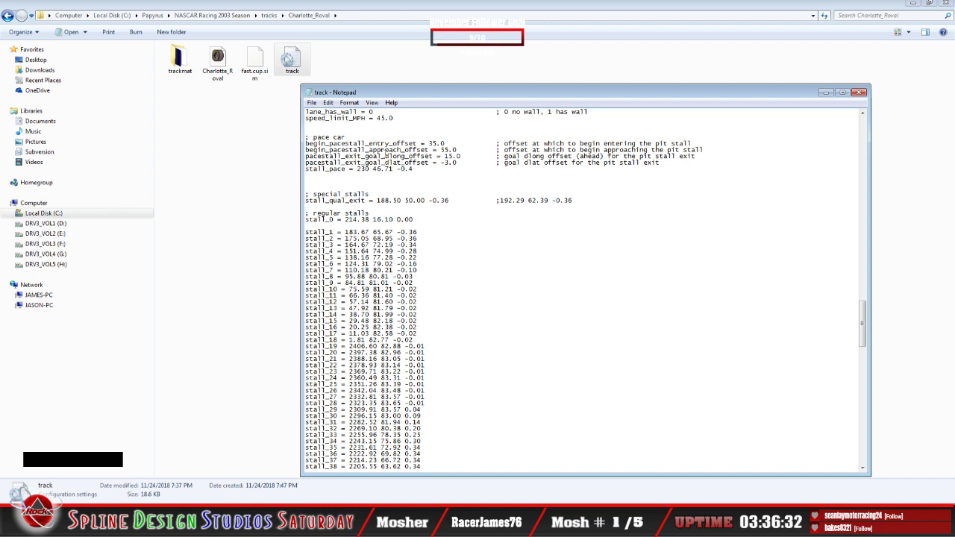
pyautogui.click(312, 103)
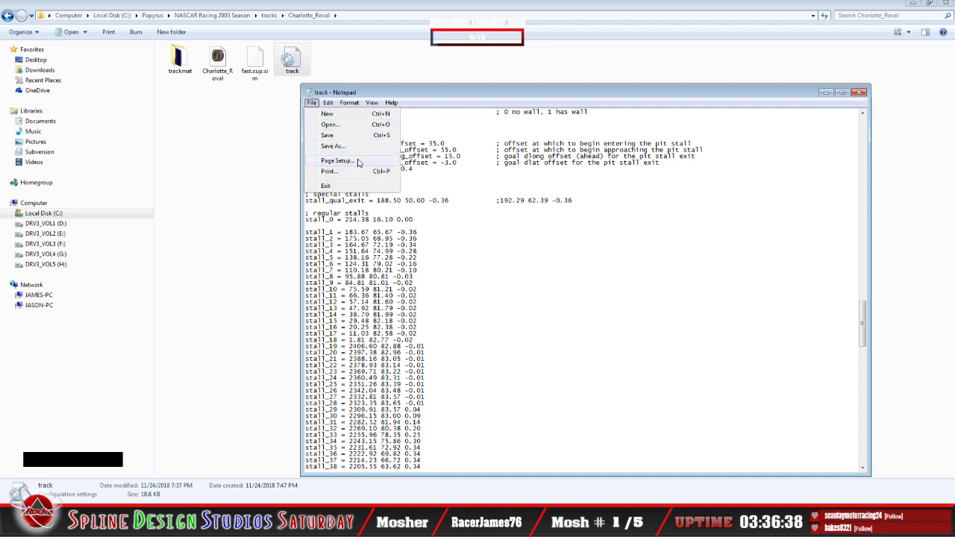
pyautogui.click(343, 135)
pyautogui.click(311, 103)
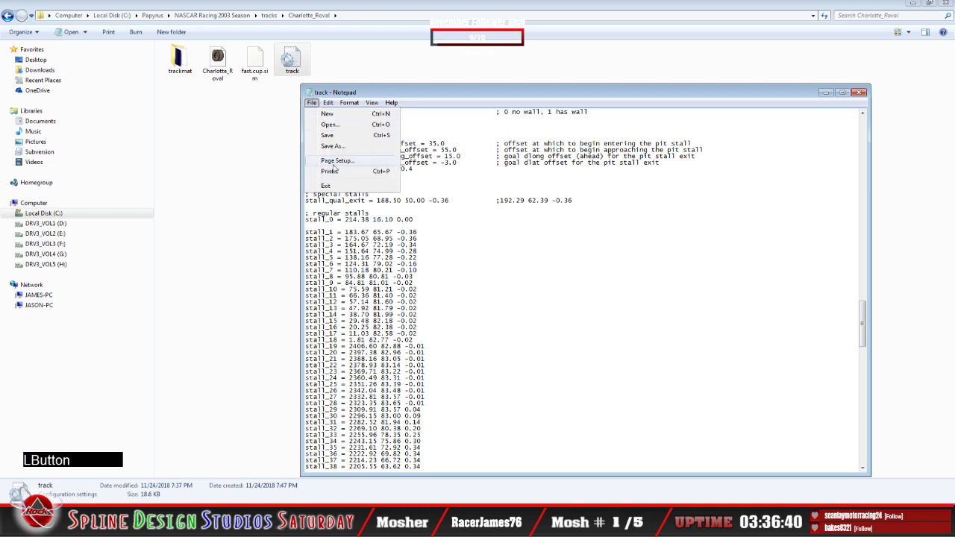
pyautogui.click(326, 186)
pyautogui.rightClick(322, 165)
pyautogui.click(354, 200)
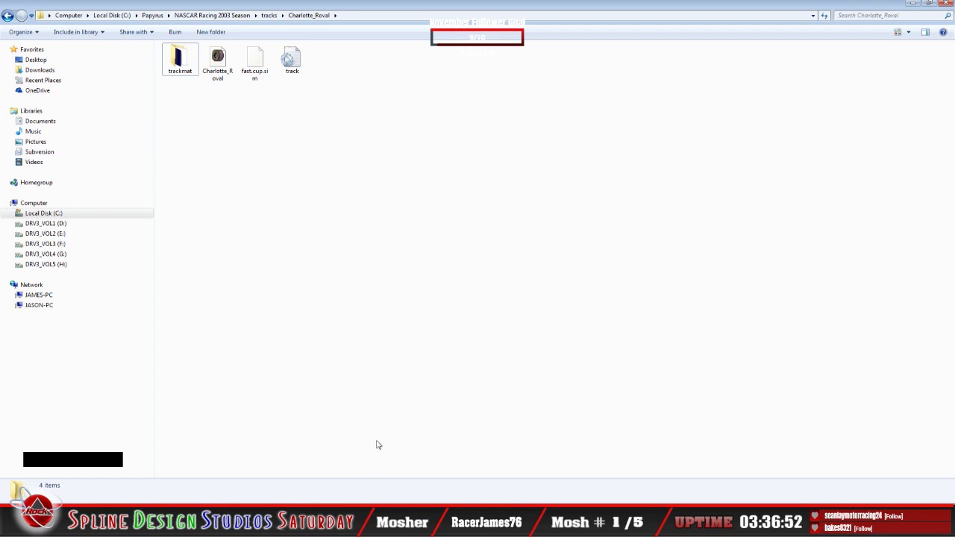
# Minimize the open folder windows and open a testing session in NASCAR Racing 2003 Season
pyautogui.click(918, 4)
pyautogui.click(916, 4)
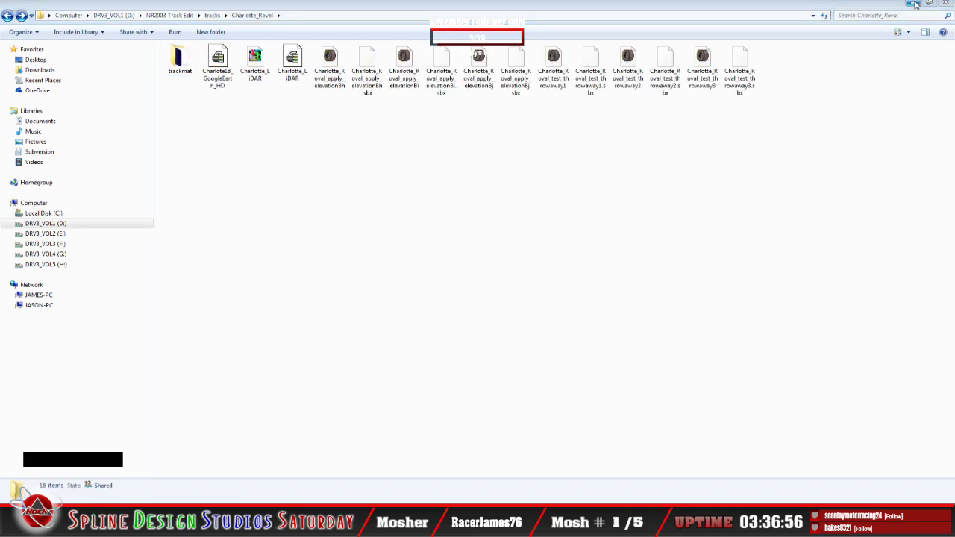
pyautogui.click(914, 4)
pyautogui.click(249, 303)
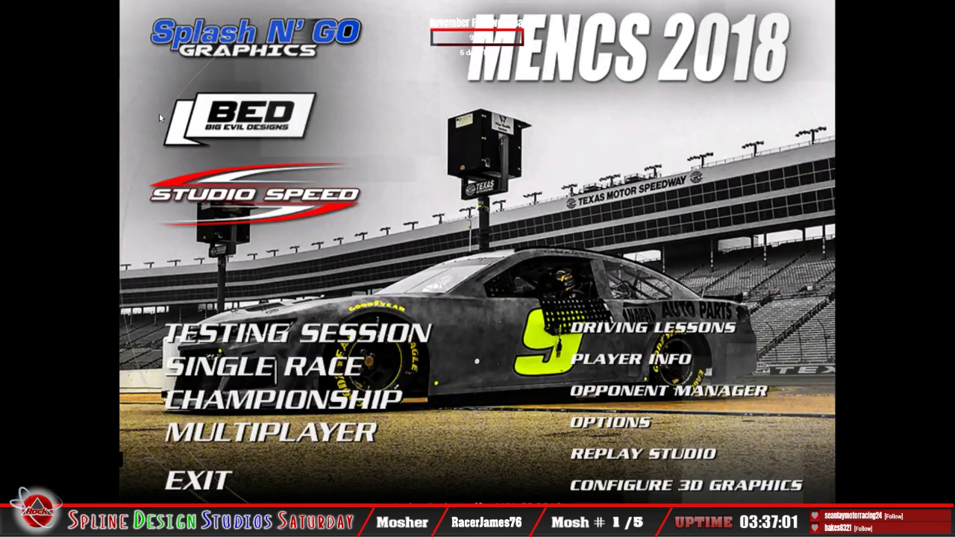
pyautogui.click(275, 338)
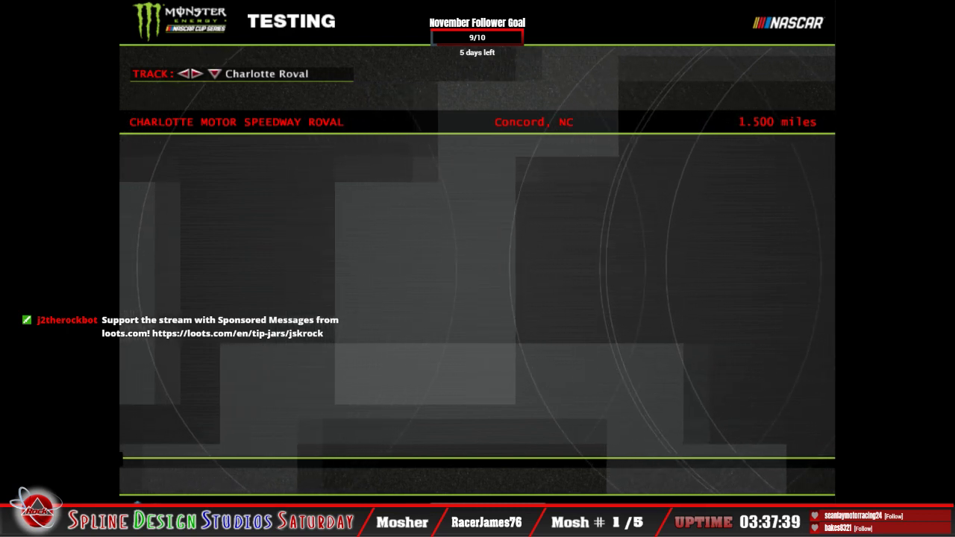
pyautogui.click(483, 318)
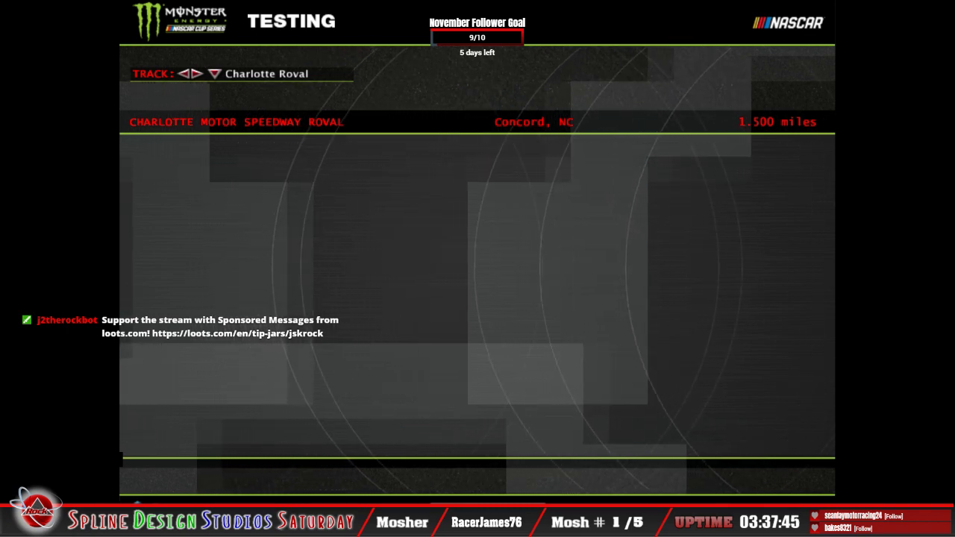
pyautogui.click(482, 319)
pyautogui.press('shift')
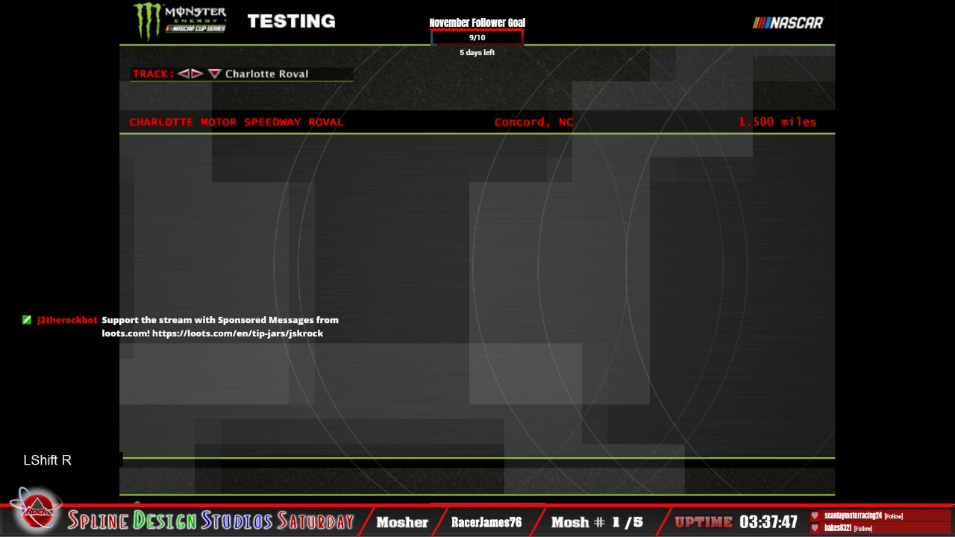
pyautogui.press('c')
pyautogui.press('k')
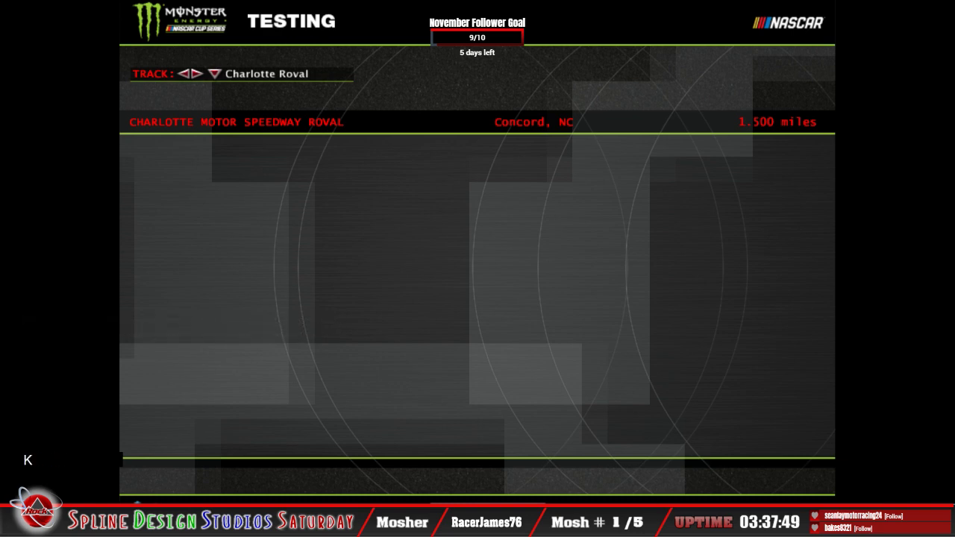
pyautogui.hotkey('shift', 'x')
pyautogui.press('i')
pyautogui.press('s')
pyautogui.press('KP_Enter')
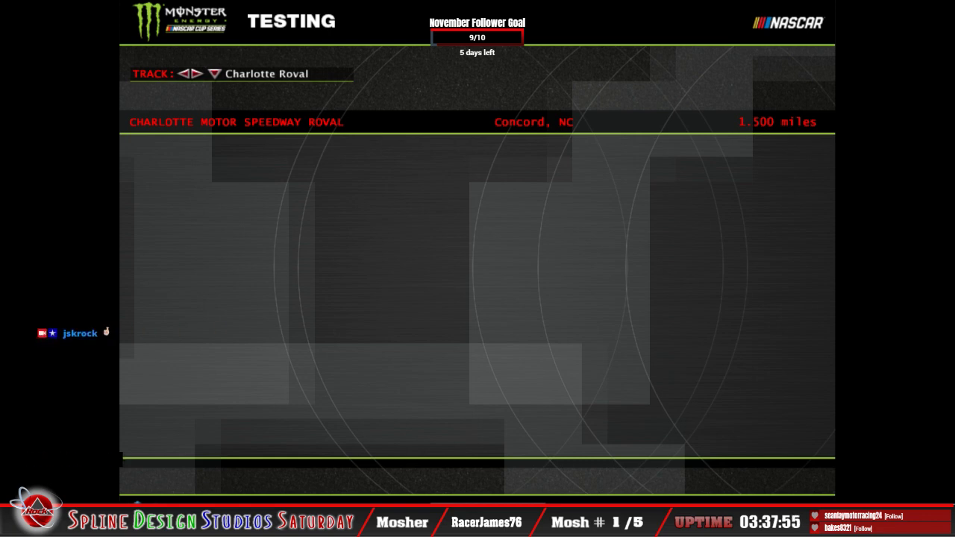
# Start the testing session at Charlotte Roval and get into the car at its pit stall
pyautogui.click(446, 343)
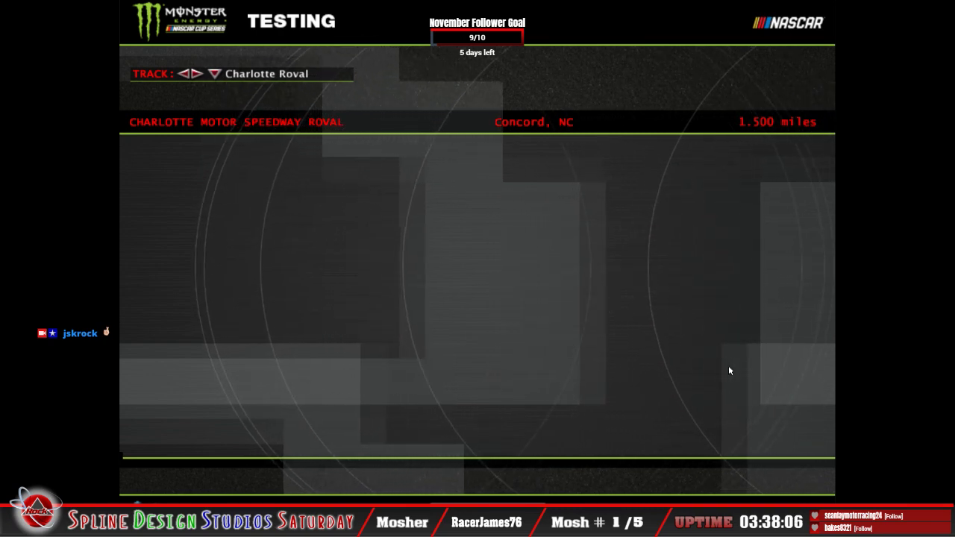
pyautogui.click(775, 507)
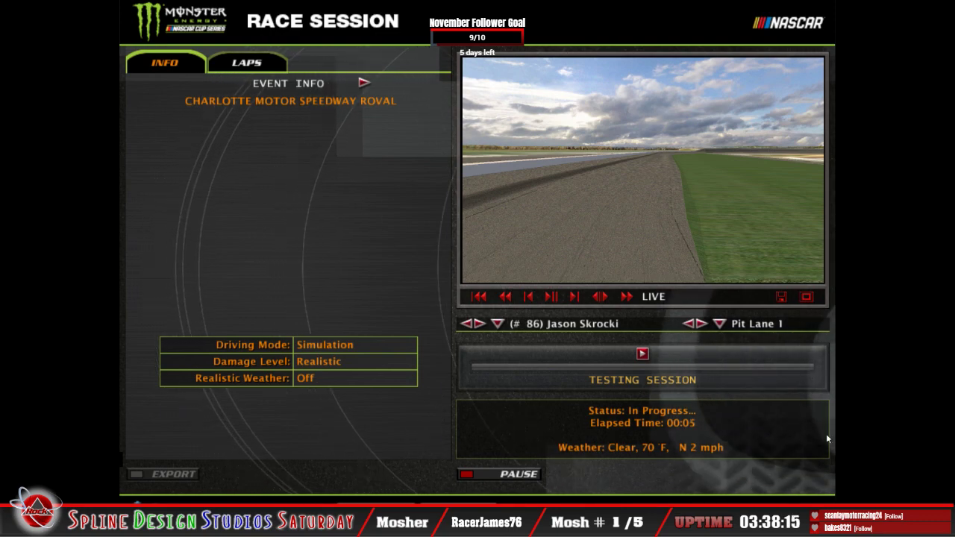
pyautogui.click(813, 484)
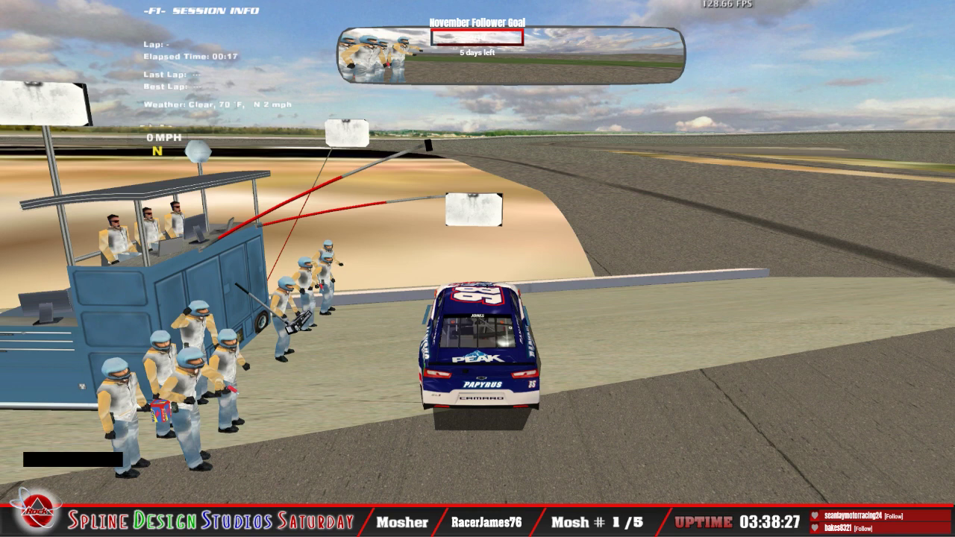
# Get out of the car, leaving the Charlotte Roval testing session, and exit the game
pyautogui.press('Escape')
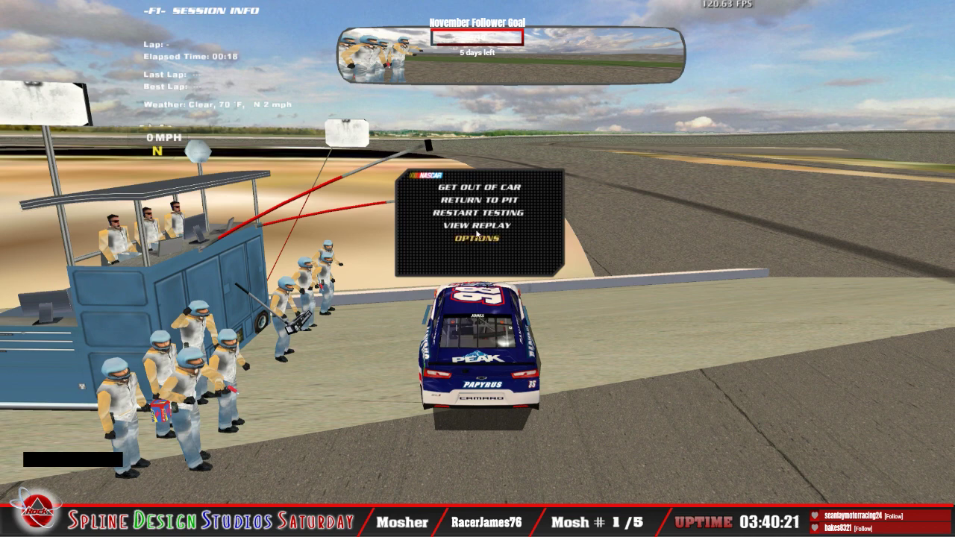
pyautogui.click(479, 187)
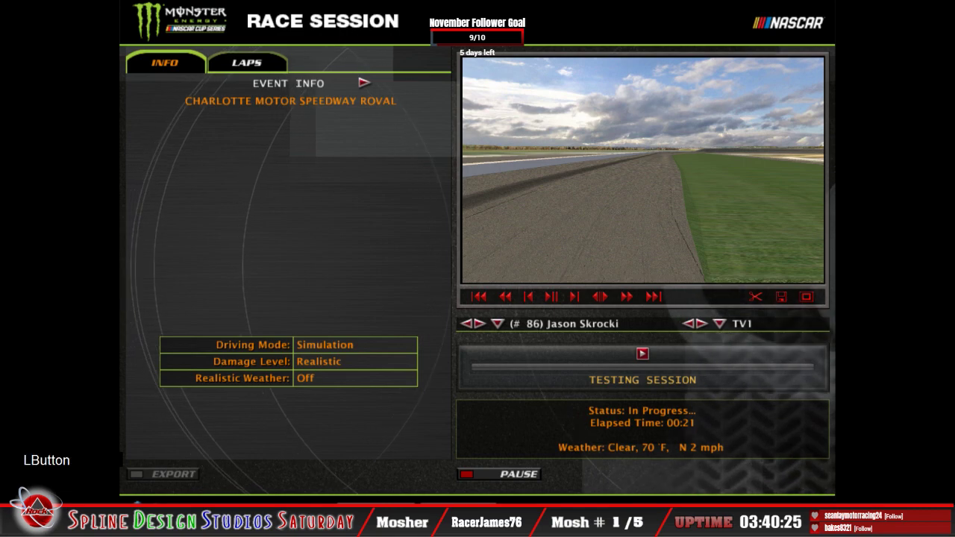
pyautogui.click(137, 506)
pyautogui.click(329, 326)
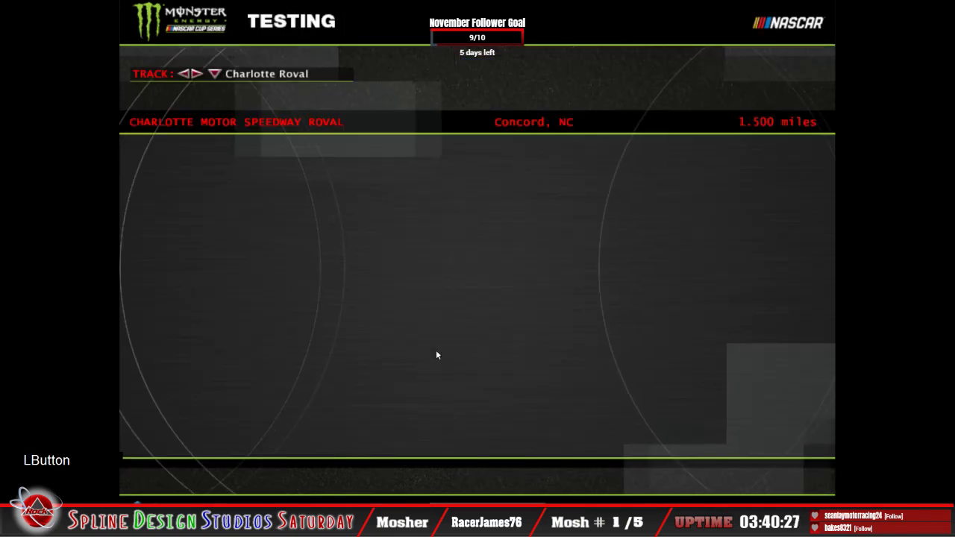
pyautogui.click(675, 506)
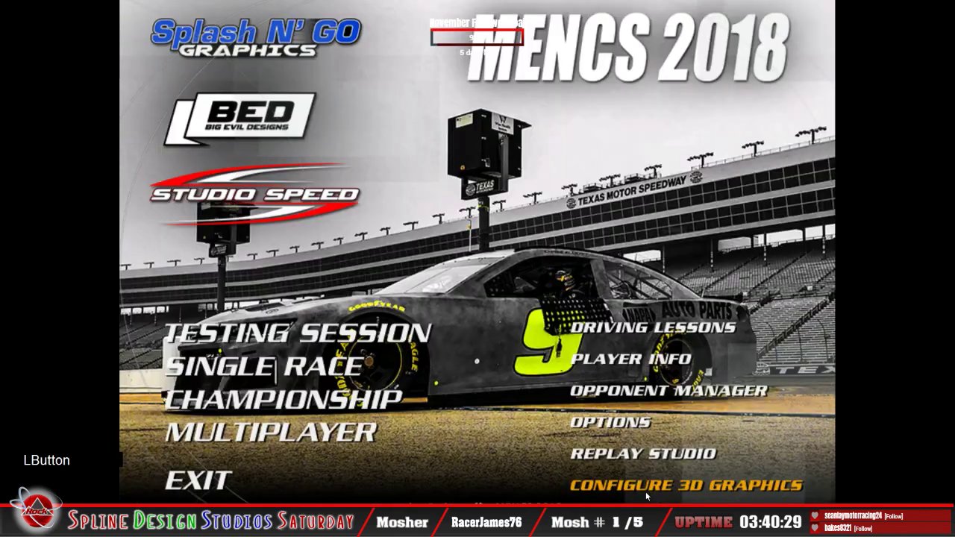
pyautogui.click(198, 479)
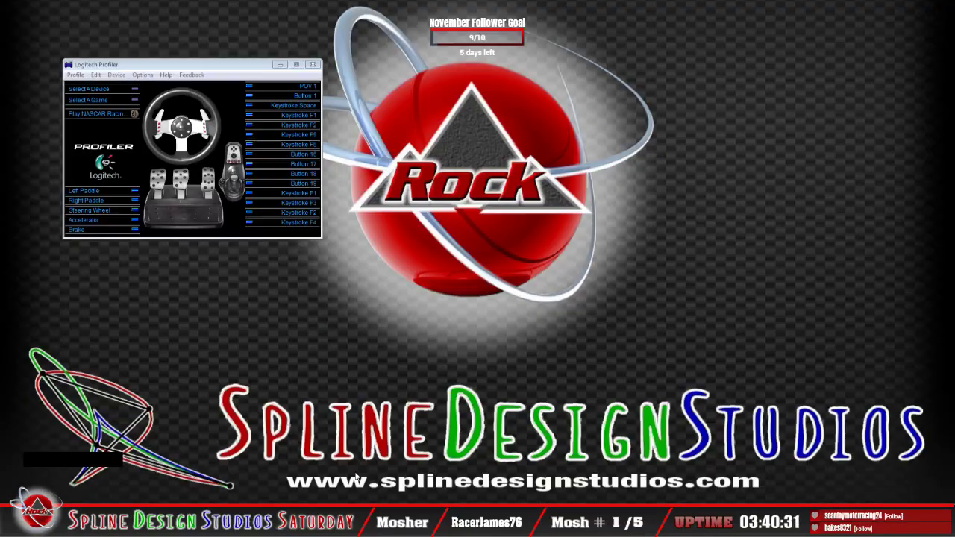
# Open the track configuration file in the Charlotte_Roval folder and go to its list of regular pit stalls
pyautogui.click(60, 522)
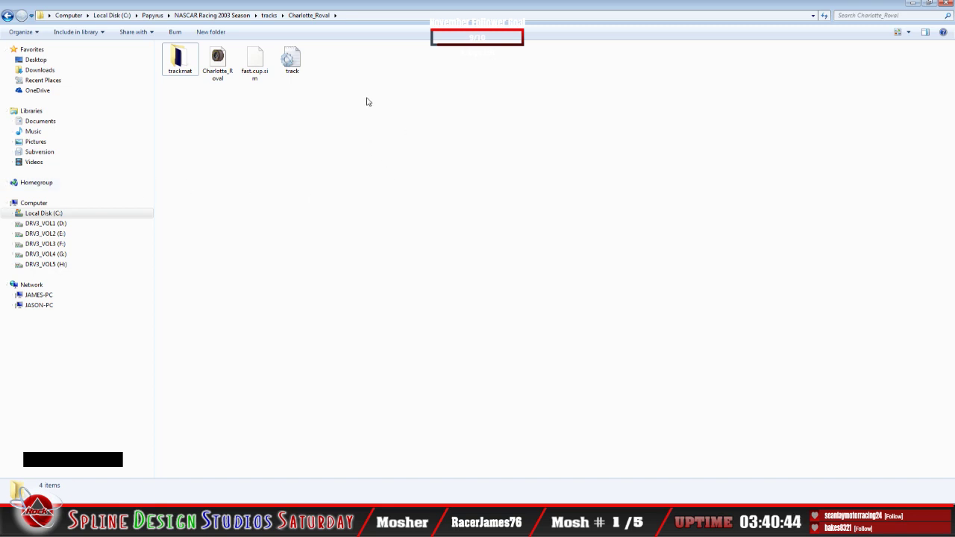
pyautogui.doubleClick(291, 60)
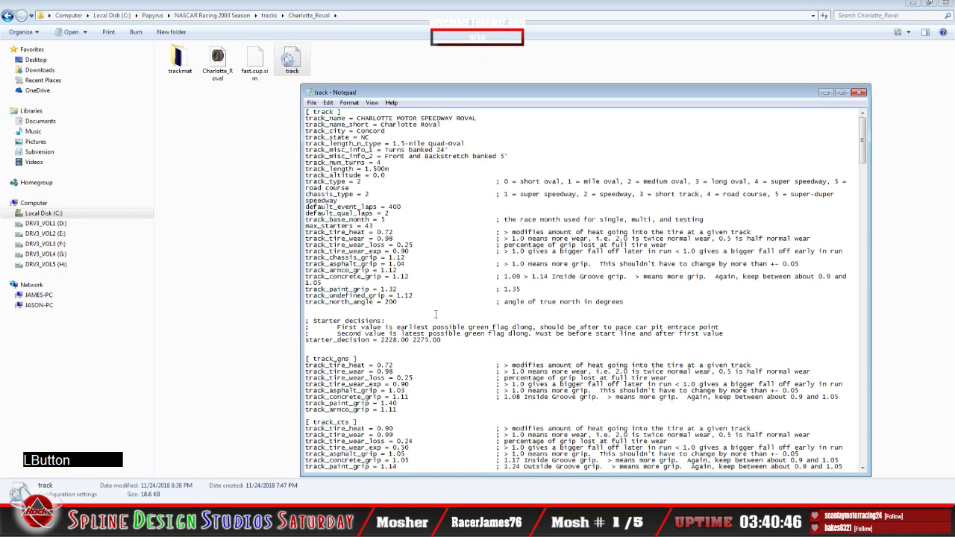
pyautogui.scroll(-20, 403, 379)
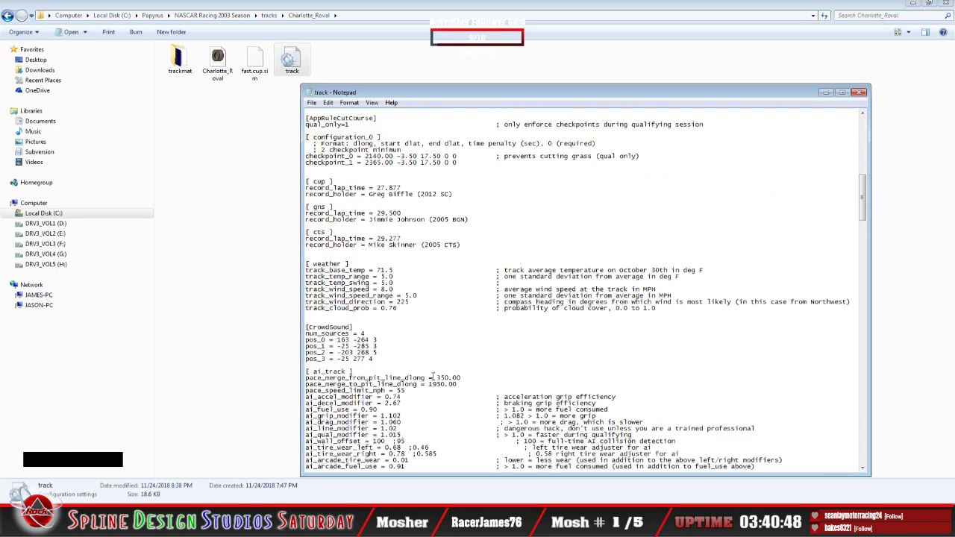
pyautogui.scroll(-4, 432, 379)
pyautogui.scroll(-20, 432, 376)
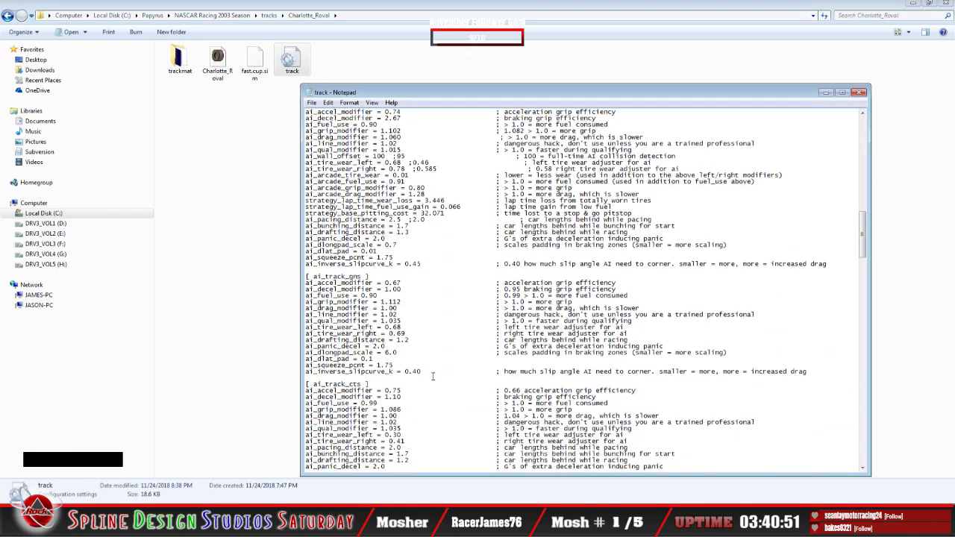
pyautogui.scroll(-14, 432, 377)
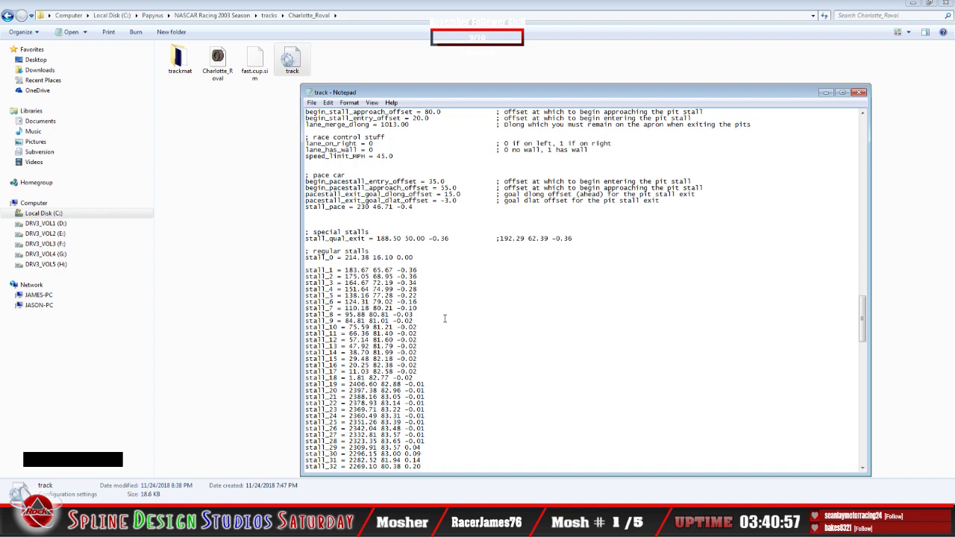
# Set the third value of stall_0 in the regular stalls list to -0.50
pyautogui.click(418, 271)
pyautogui.click(415, 256)
pyautogui.press('BackSpace')
pyautogui.press('BackSpace')
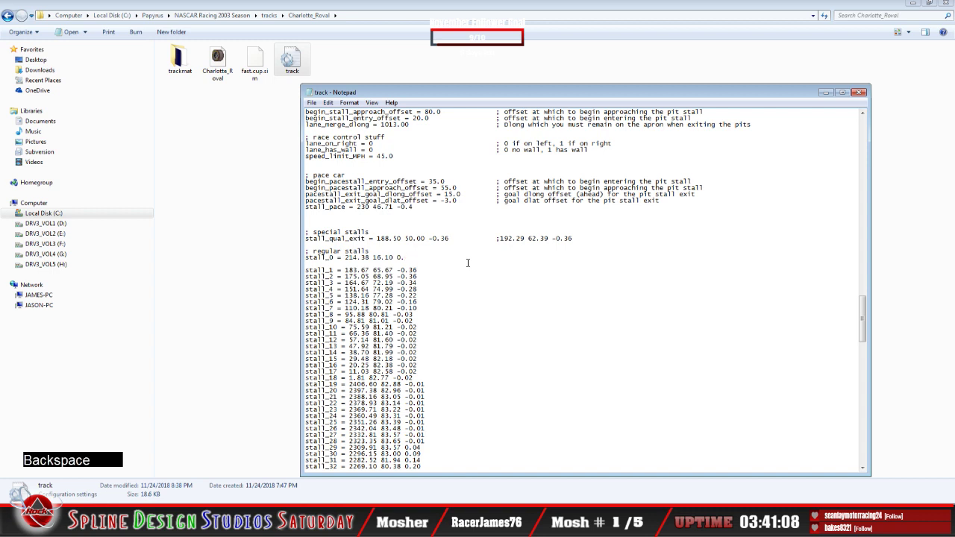
pyautogui.write('36')
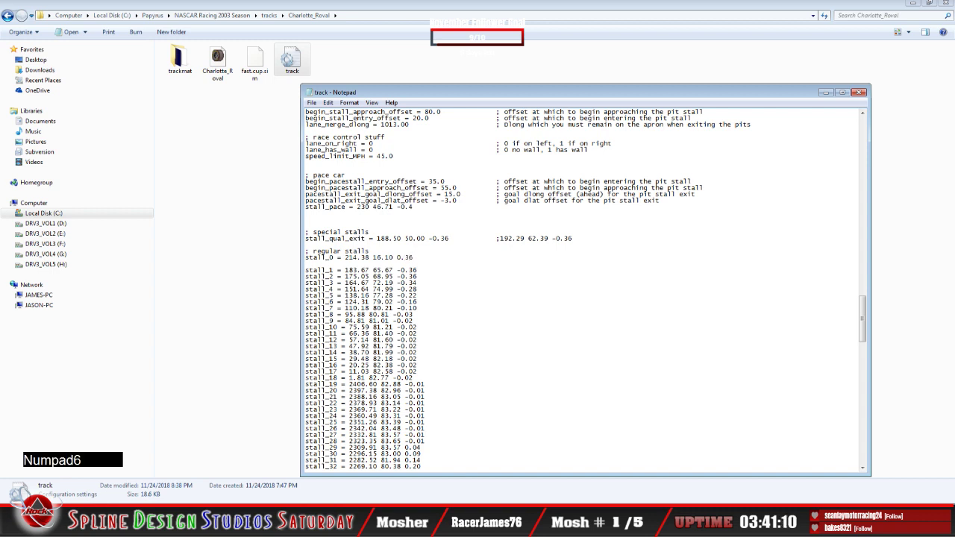
pyautogui.press('BackSpace')
pyautogui.press('BackSpace')
pyautogui.press('BackSpace')
pyautogui.press('BackSpace')
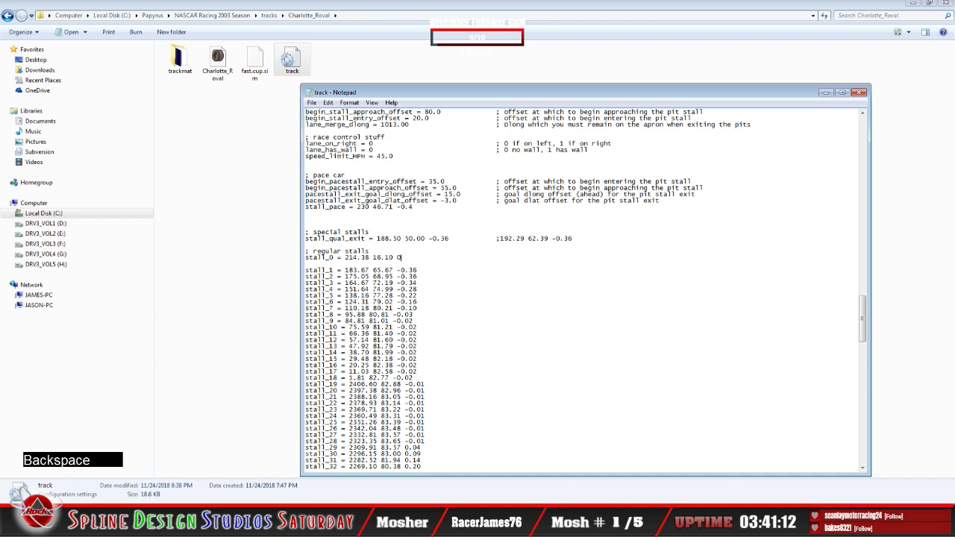
pyautogui.write('-')
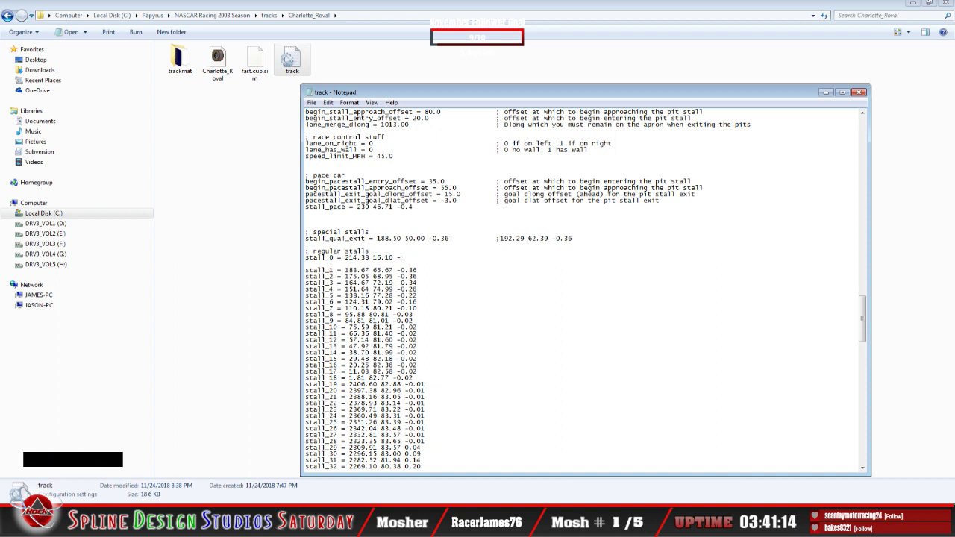
pyautogui.write('0.50')
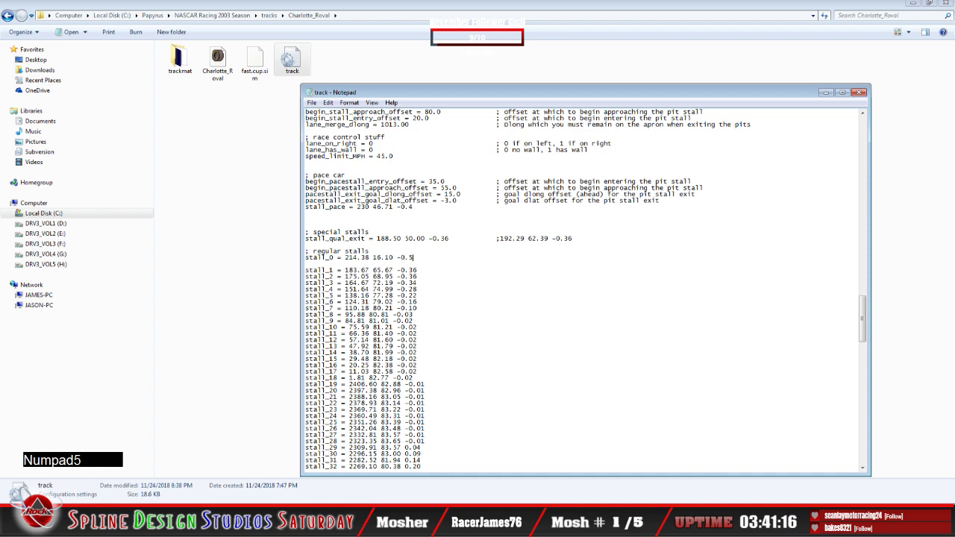
# Save the track configuration with the edited stall_0 entry and exit Notepad
pyautogui.click(313, 103)
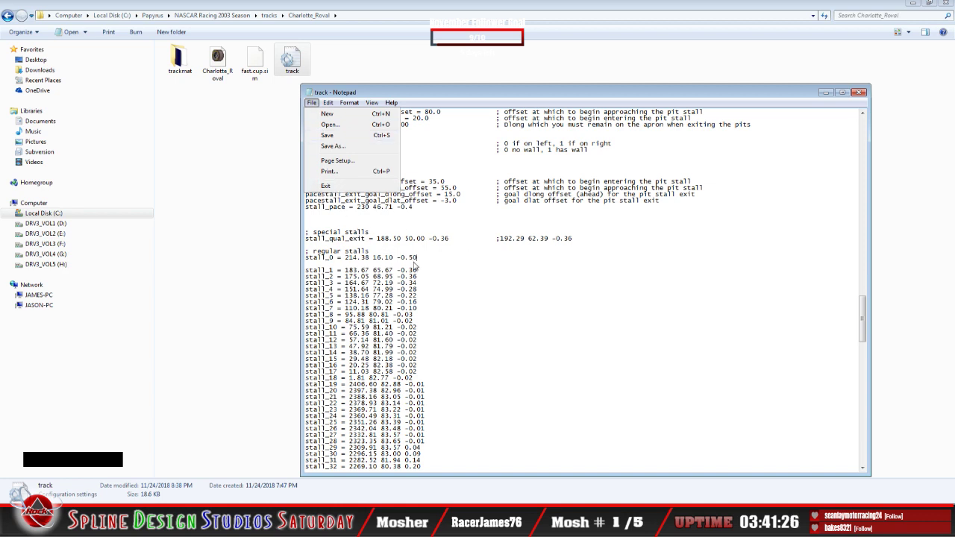
pyautogui.click(328, 135)
pyautogui.click(312, 102)
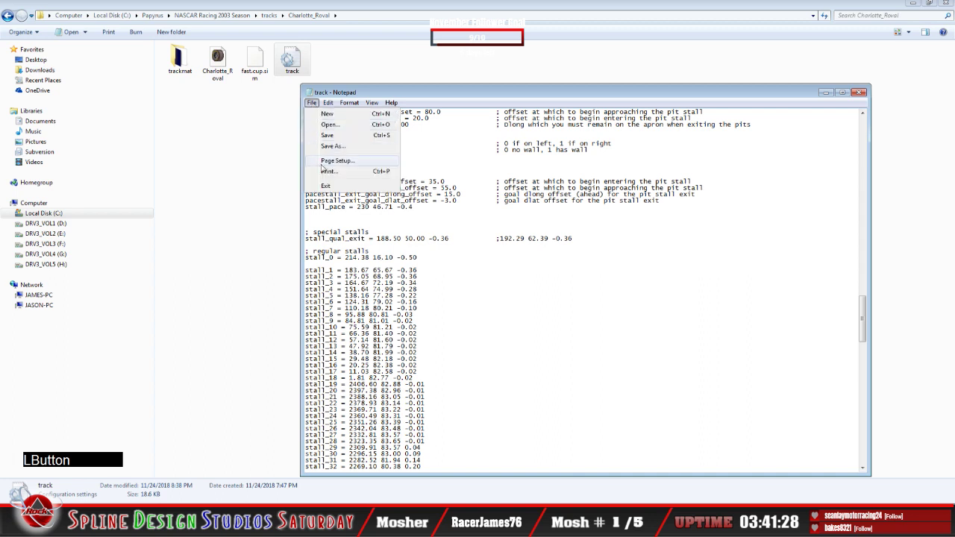
pyautogui.click(325, 186)
# Launch NASCAR Racing 2003 Season and get into the car in a Charlotte Roval testing session
pyautogui.click(297, 522)
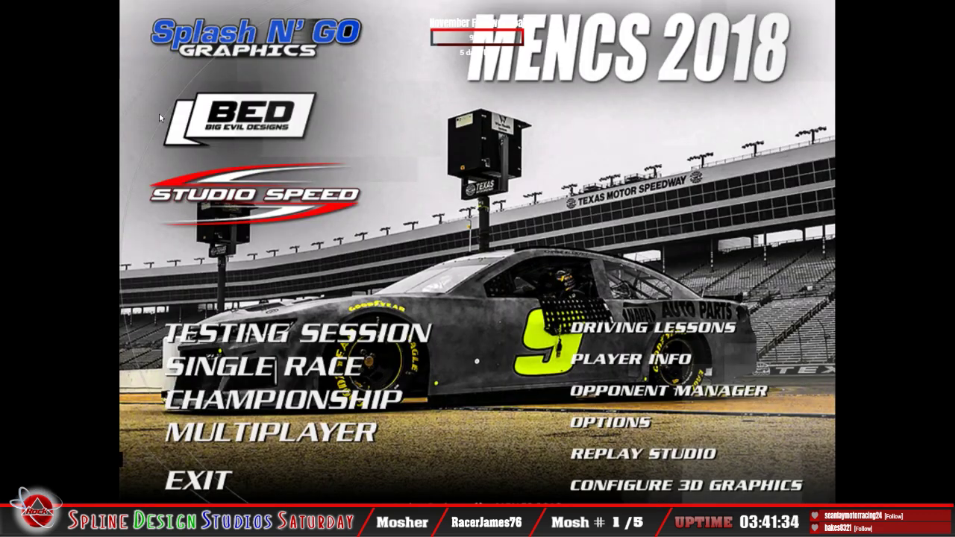
pyautogui.click(358, 332)
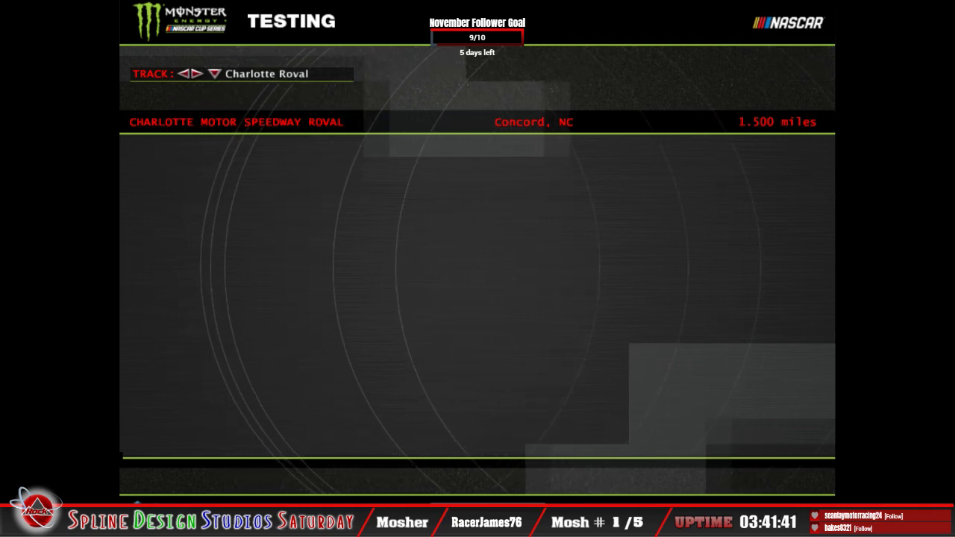
pyautogui.click(712, 375)
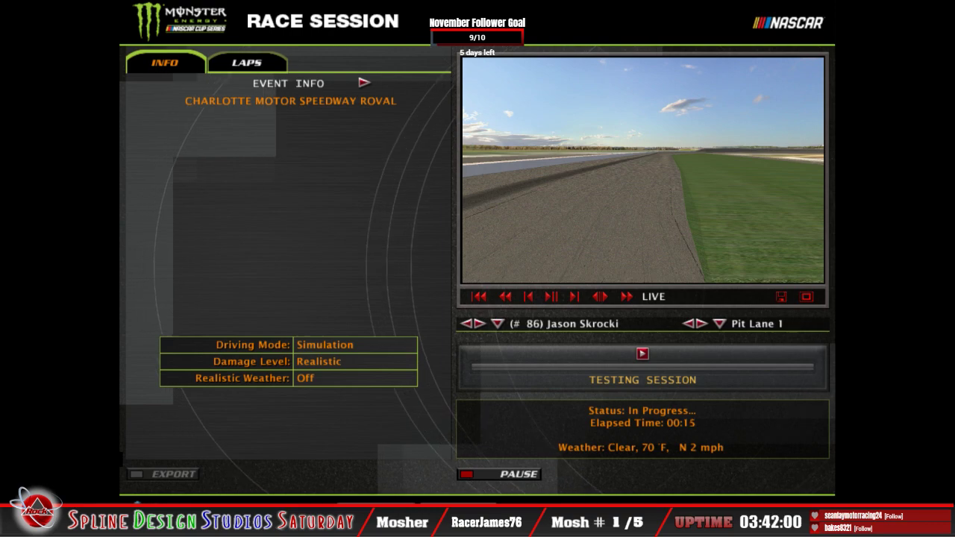
pyautogui.click(812, 445)
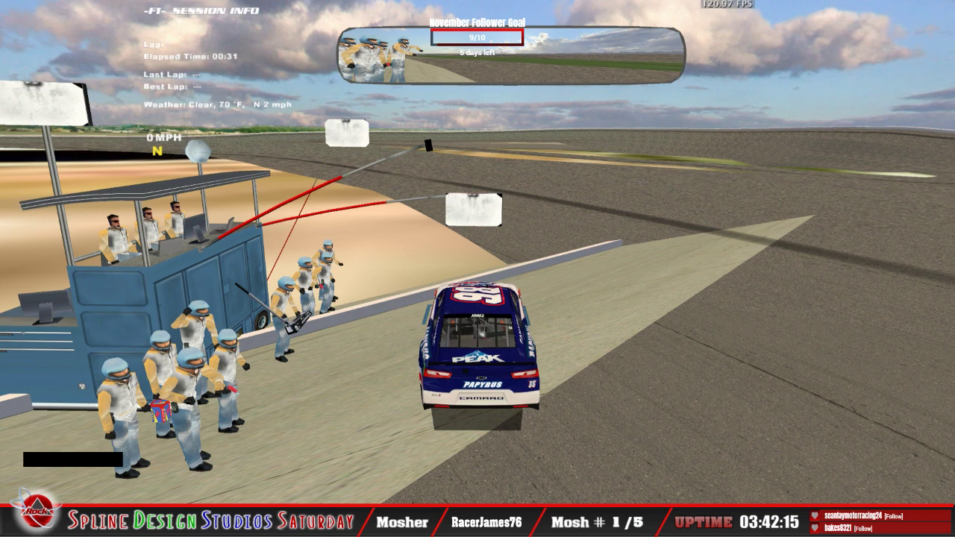
# Get out of the car, leave the Charlotte Roval testing session and exit the game
pyautogui.press('Escape')
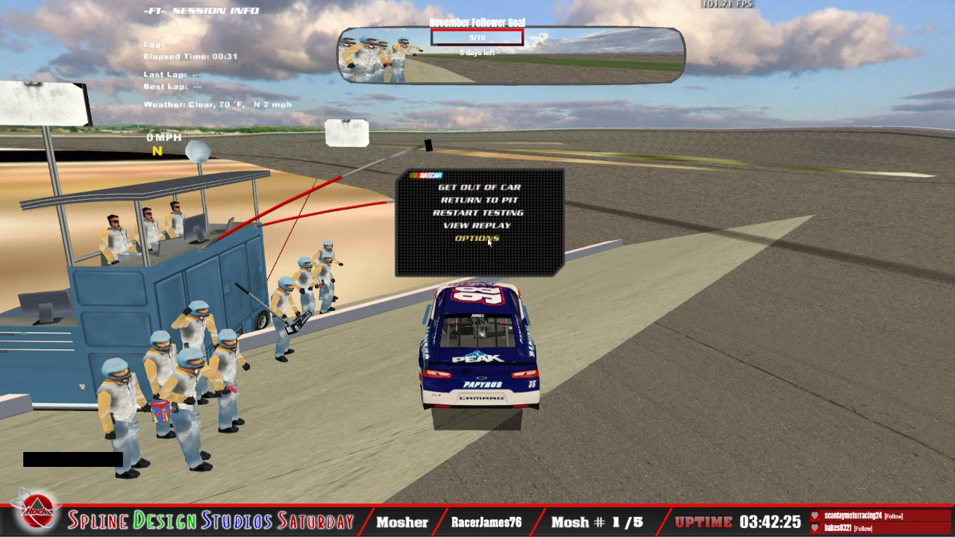
pyautogui.click(475, 191)
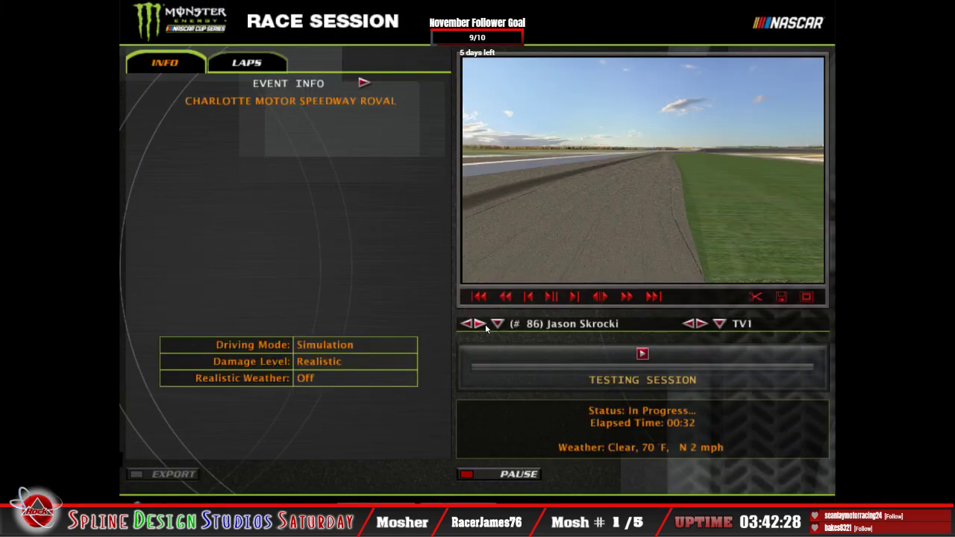
pyautogui.click(710, 507)
pyautogui.click(322, 328)
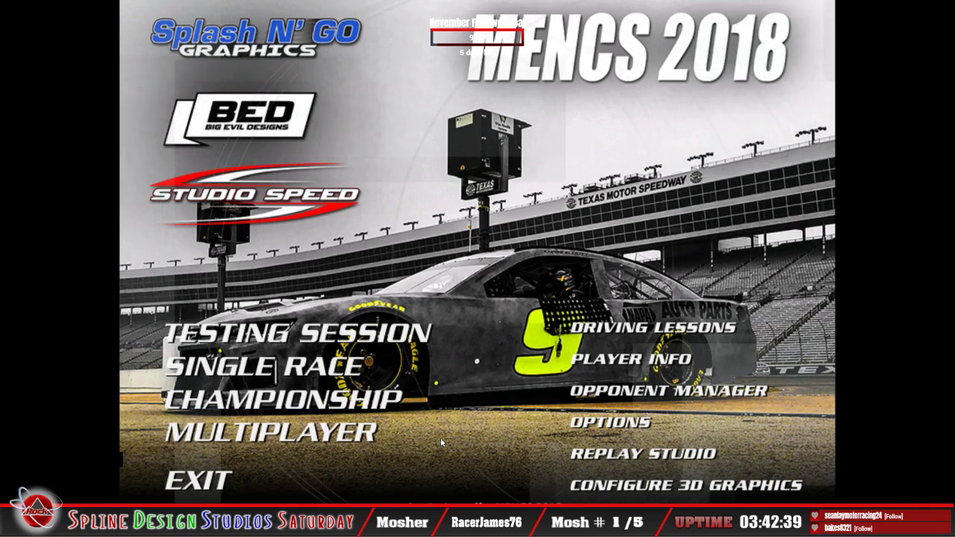
pyautogui.click(287, 446)
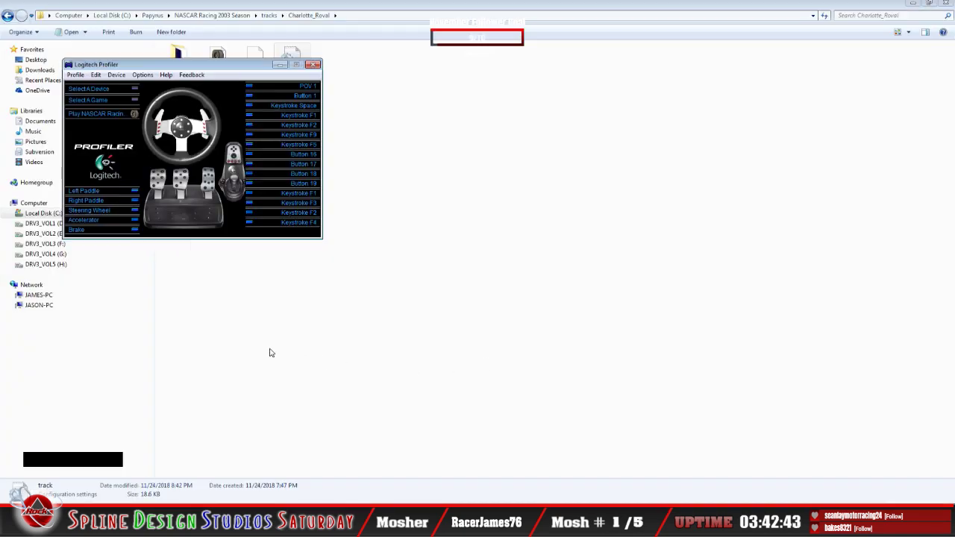
# Close the Logitech Profiler and return to the Charlotte_Roval folder
pyautogui.click(75, 75)
pyautogui.click(87, 161)
pyautogui.click(389, 297)
# Reopen the track configuration file and set the third value of stall_0 to -0.75
pyautogui.doubleClick(290, 58)
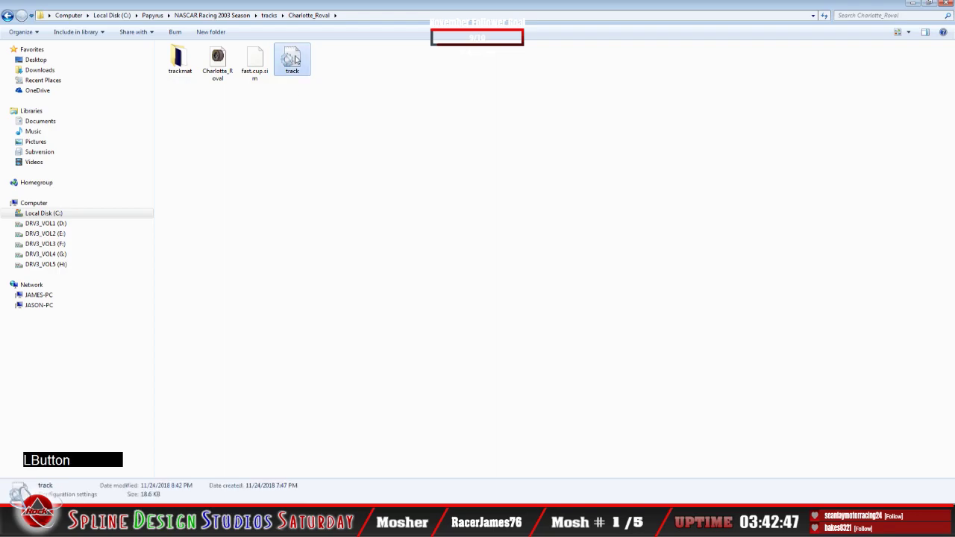
pyautogui.scroll(-20, 464, 273)
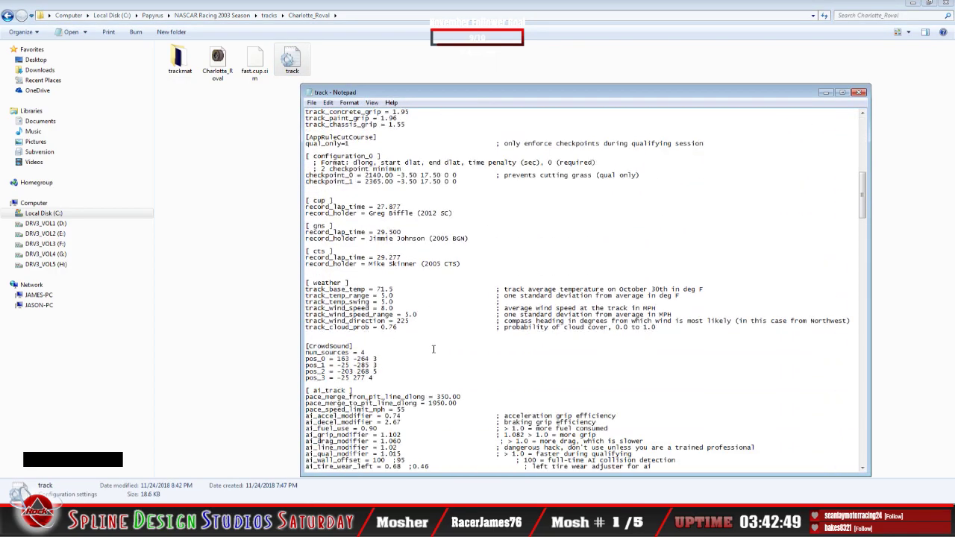
pyautogui.scroll(-20, 432, 350)
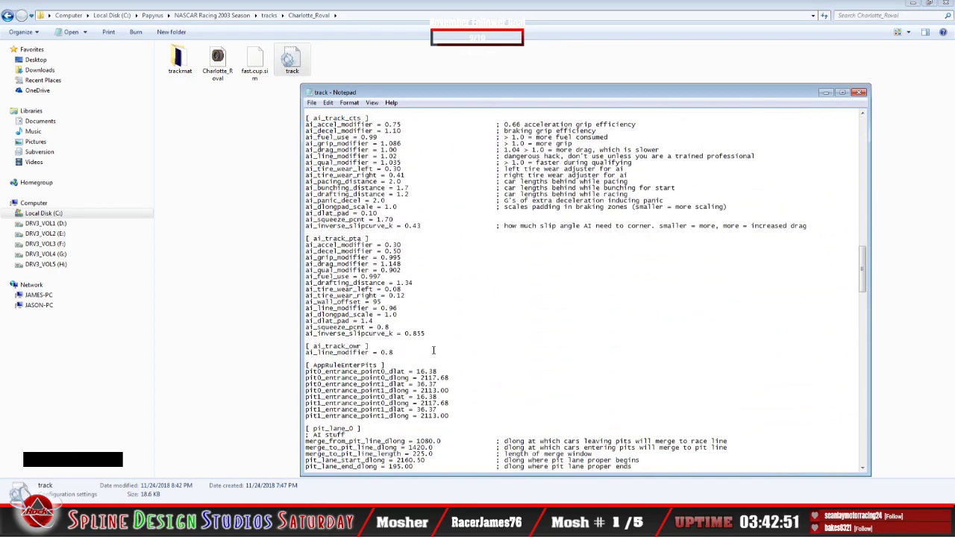
pyautogui.scroll(-3, 430, 352)
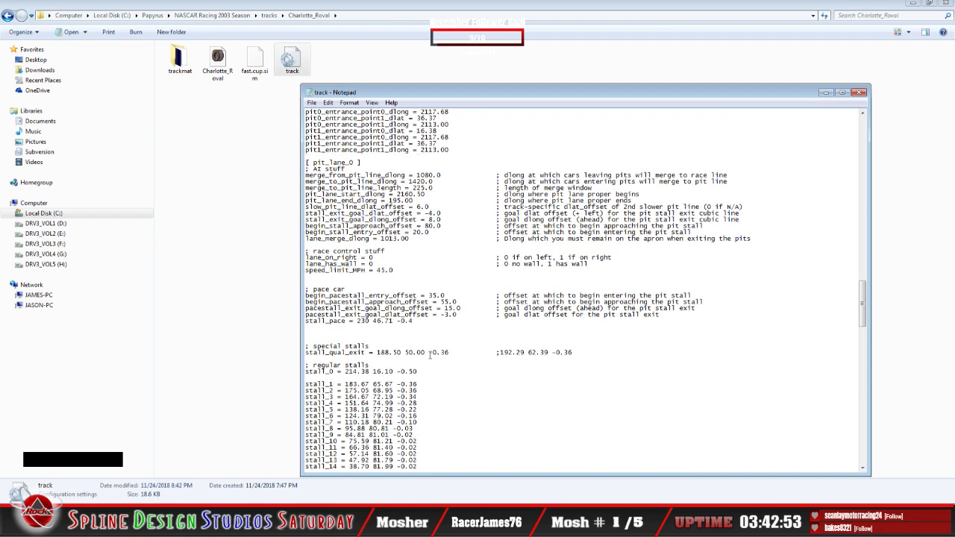
pyautogui.scroll(-4, 430, 354)
pyautogui.scroll(-3, 430, 354)
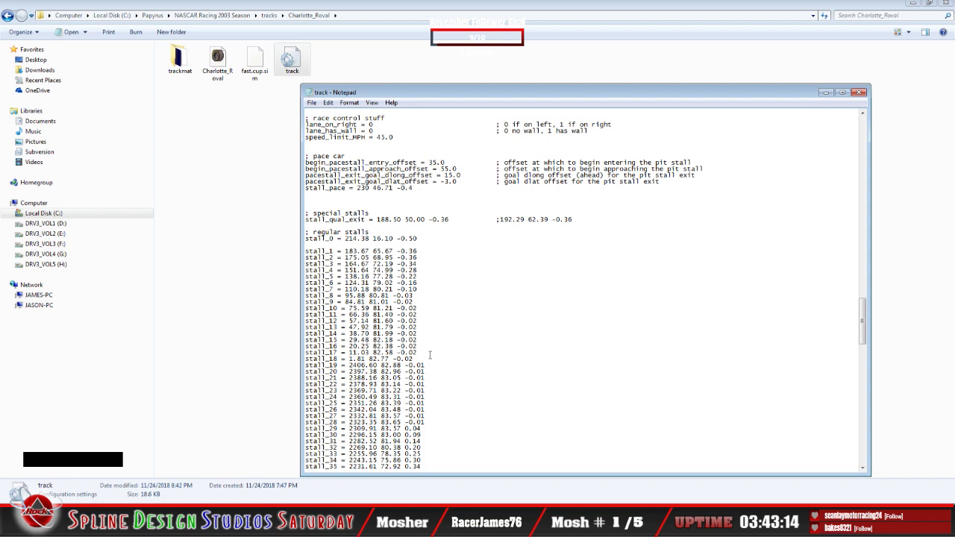
pyautogui.click(422, 239)
pyautogui.press('BackSpace')
pyautogui.write('75')
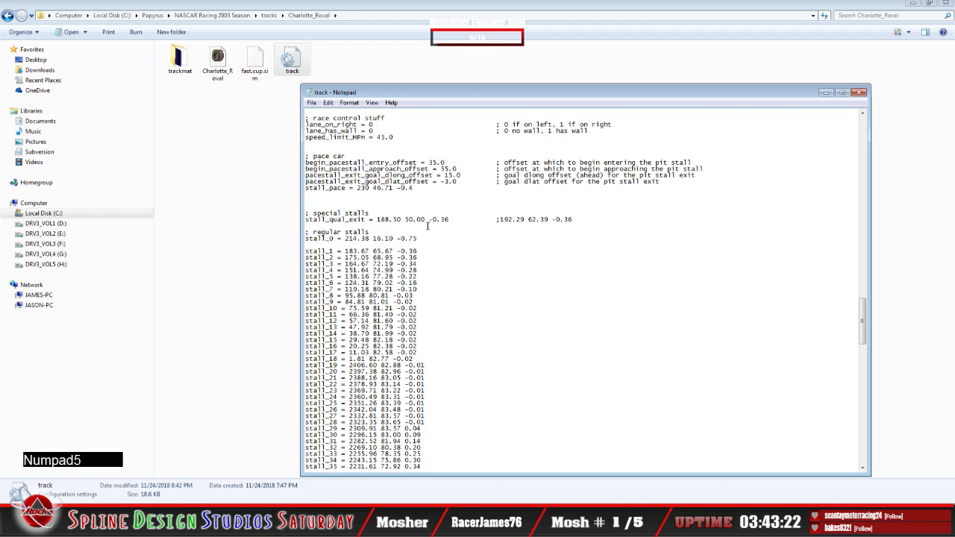
# Save the updated track configuration file and close Notepad
pyautogui.click(315, 106)
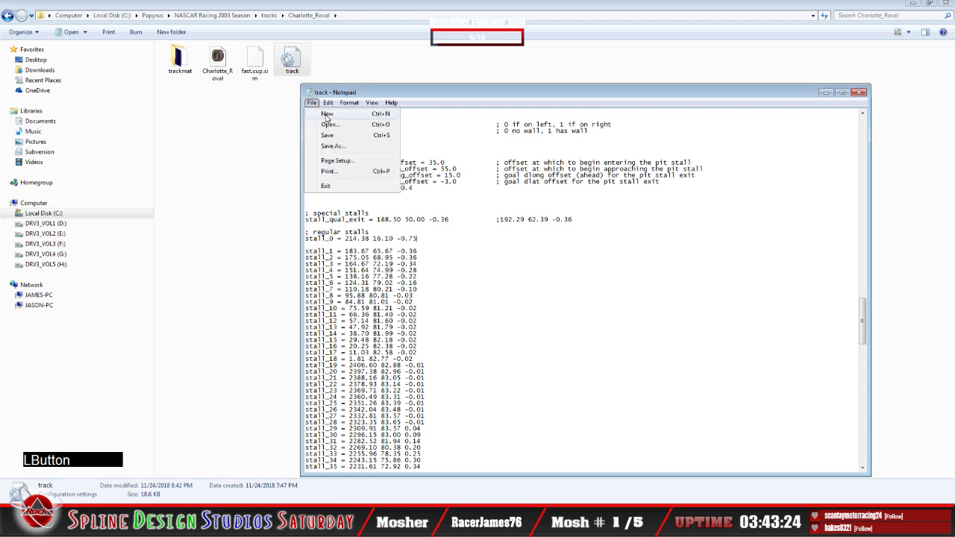
pyautogui.click(327, 135)
pyautogui.click(314, 106)
pyautogui.click(332, 188)
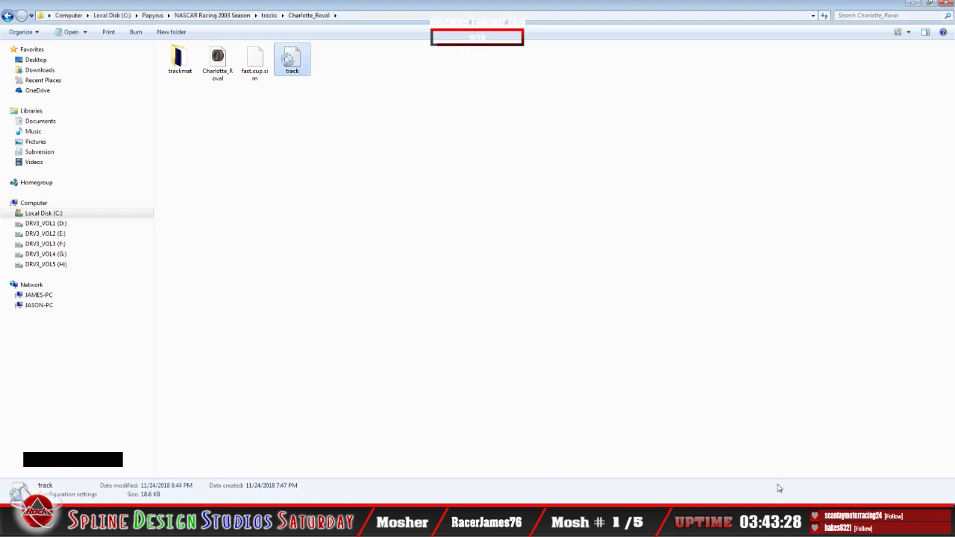
# Reopen the Logitech Profiler and launch NASCAR Racing 2003 Season
pyautogui.click(875, 522)
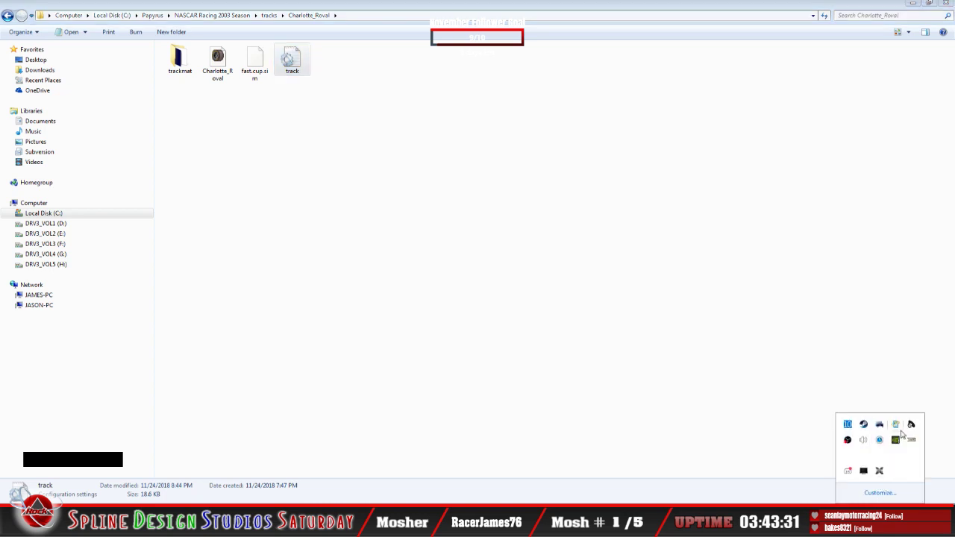
pyautogui.click(879, 424)
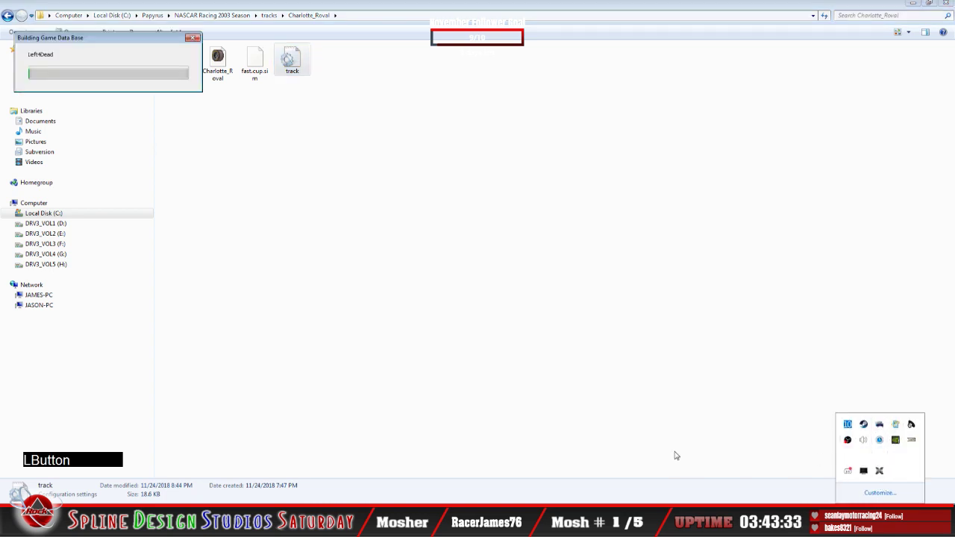
pyautogui.moveTo(179, 17); pyautogui.dragTo(349, 127)
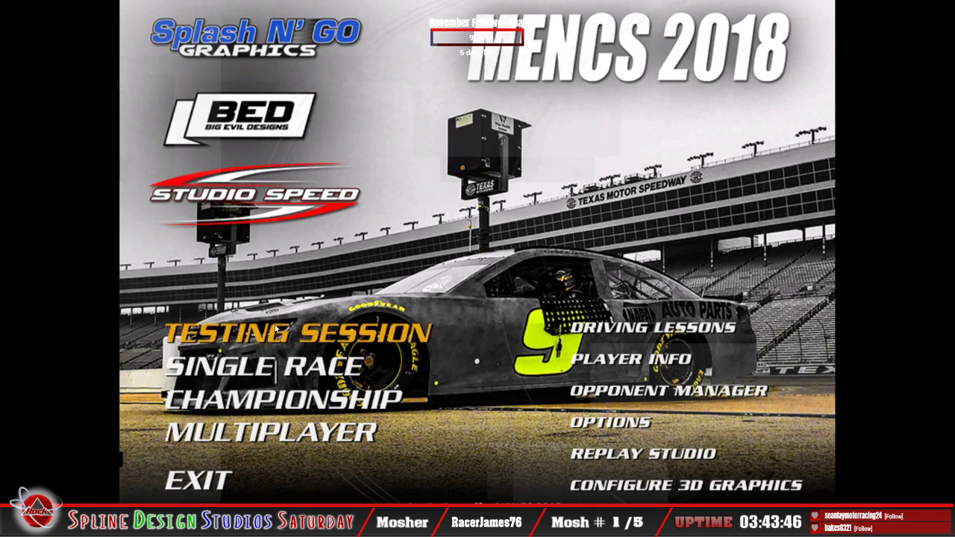
# Start a new Charlotte Roval testing session and get into the car at its pit stall
pyautogui.click(442, 298)
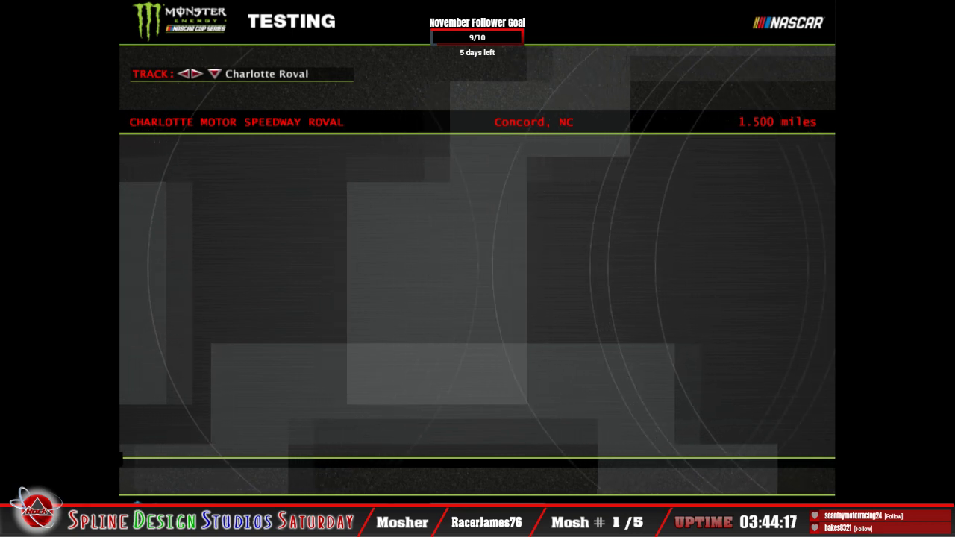
pyautogui.click(462, 370)
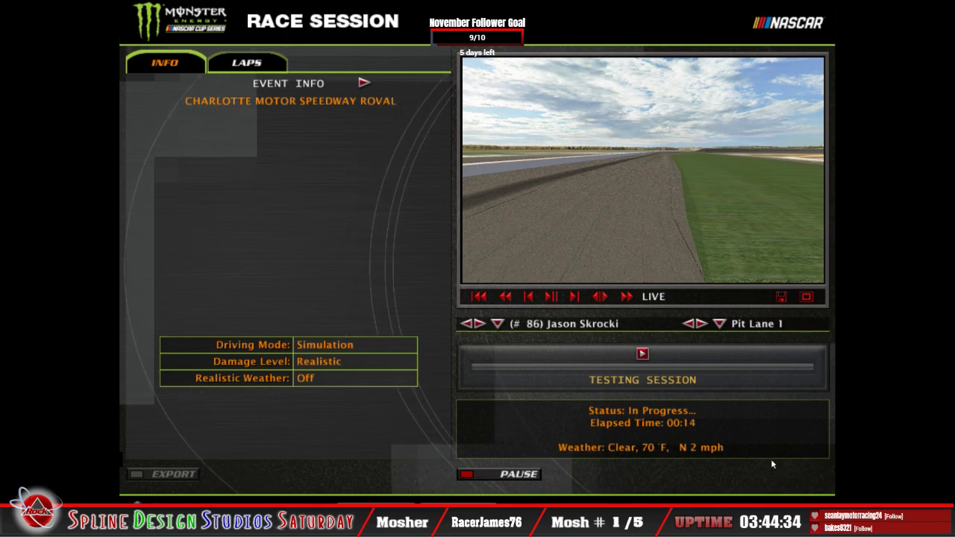
pyautogui.click(653, 454)
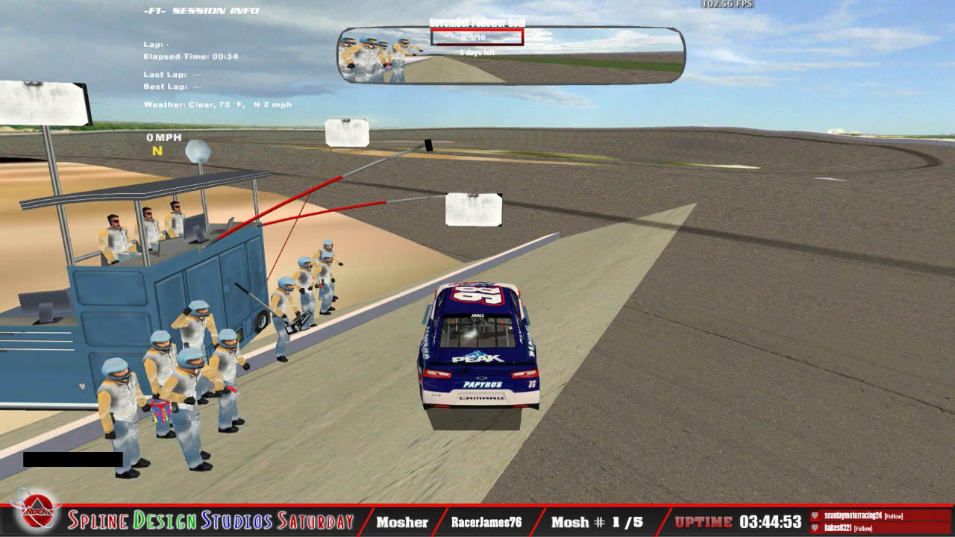
# Get out of the car, end the Charlotte Roval testing session and exit the game
pyautogui.press('Escape')
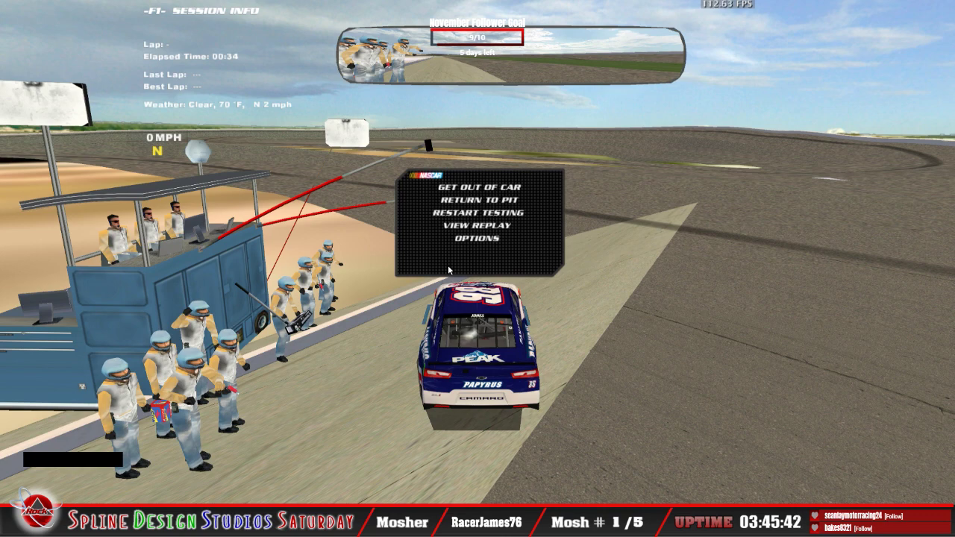
pyautogui.click(466, 200)
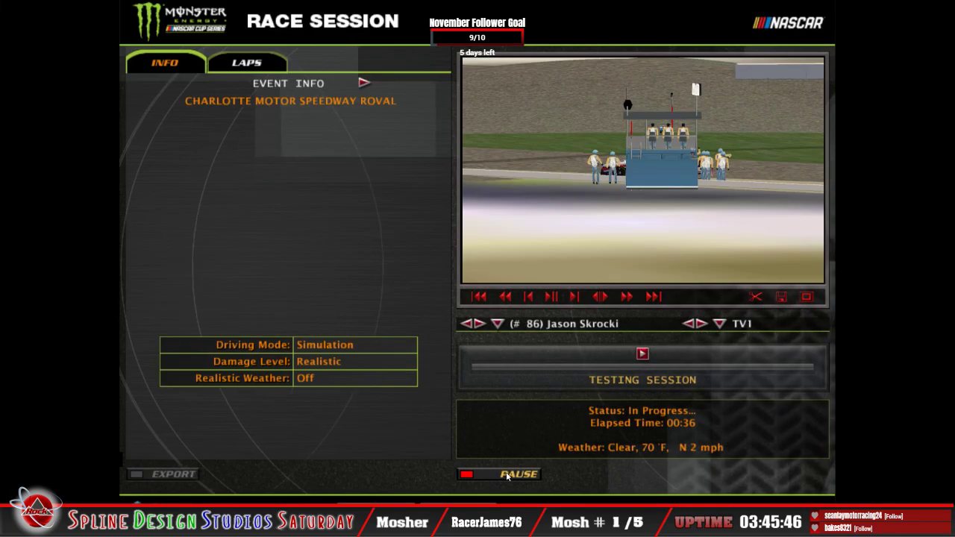
pyautogui.click(351, 380)
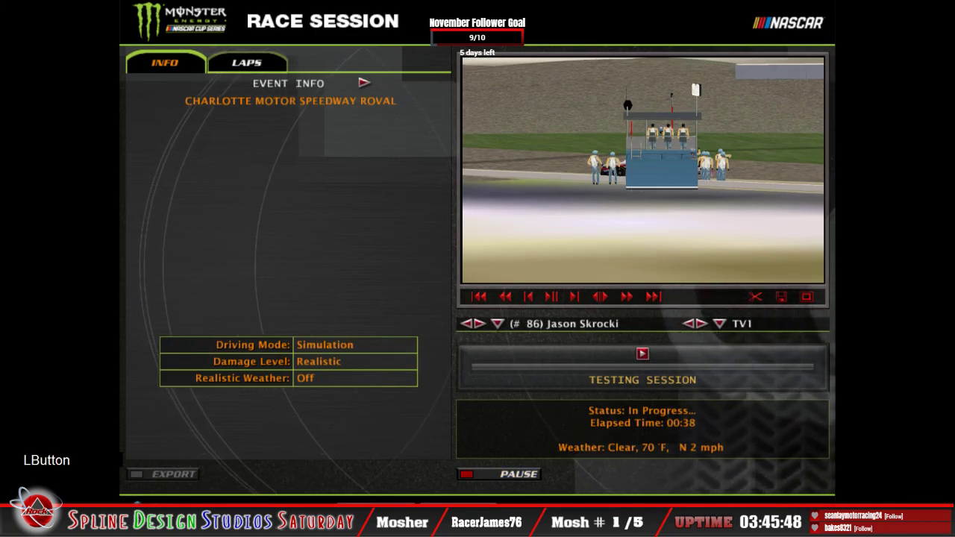
pyautogui.click(312, 327)
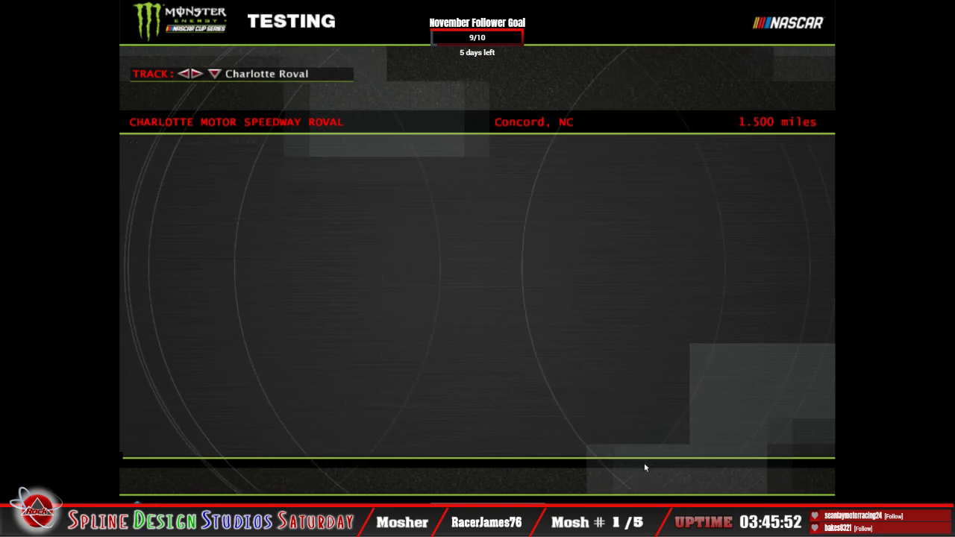
pyautogui.click(352, 400)
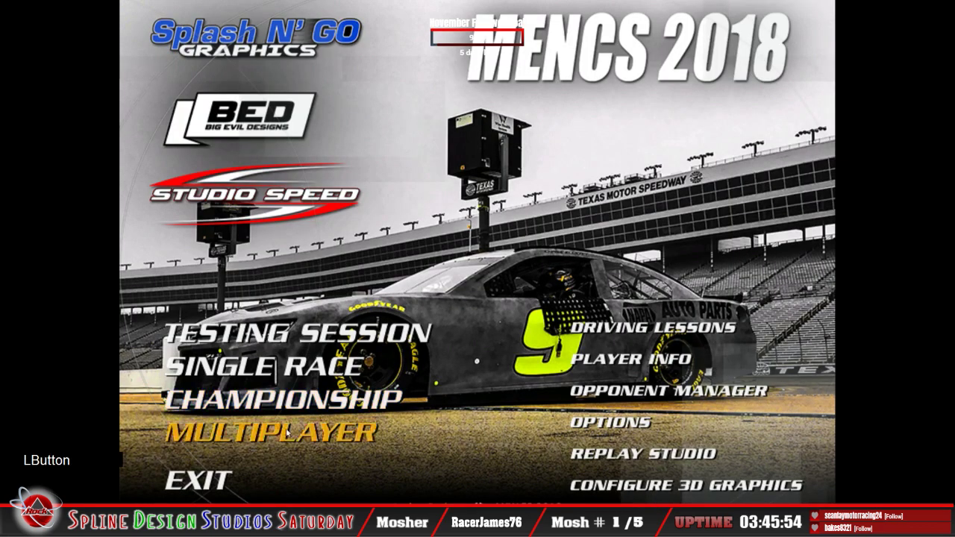
pyautogui.click(211, 479)
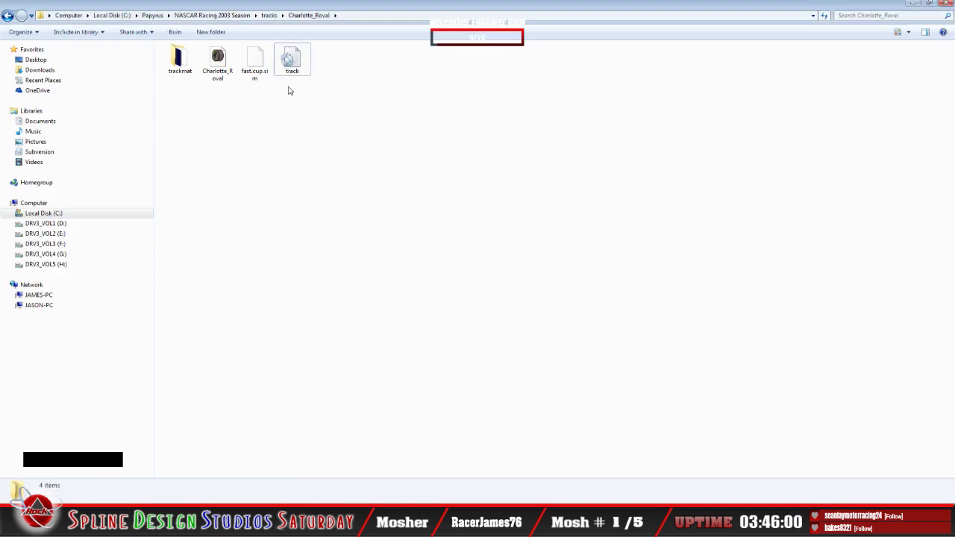
# Reopen the track configuration file from the Charlotte_Roval folder and go to its regular stalls section
pyautogui.doubleClick(294, 63)
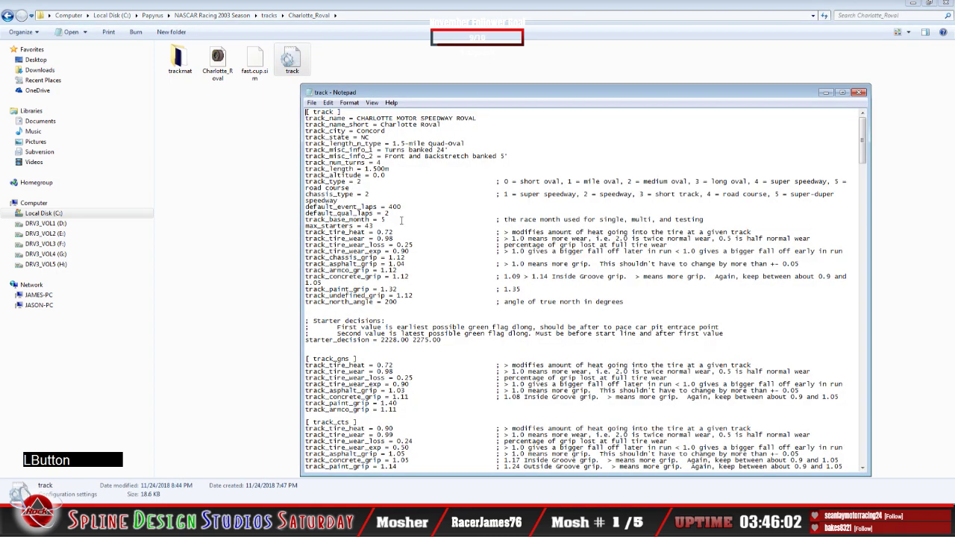
pyautogui.moveTo(410, 97); pyautogui.dragTo(359, 75)
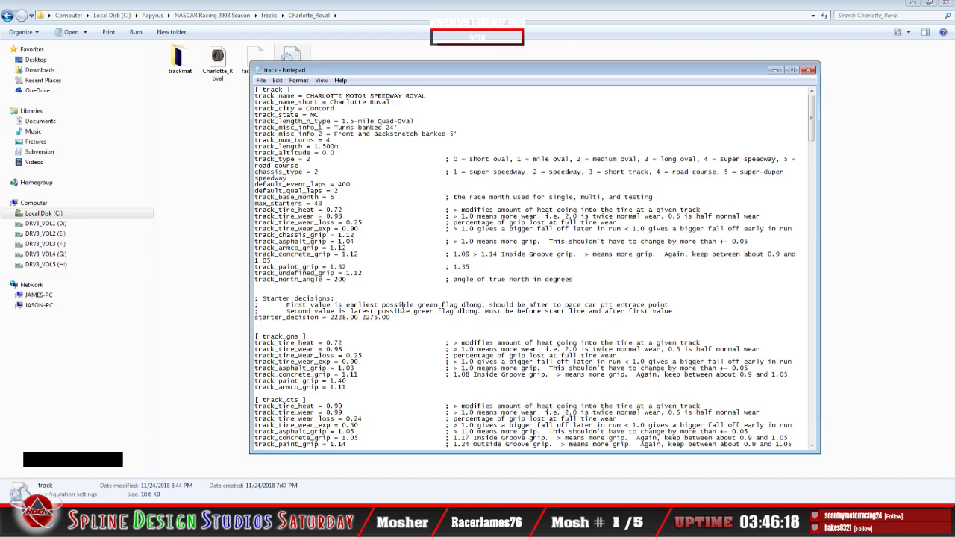
pyautogui.scroll(-20, 391, 343)
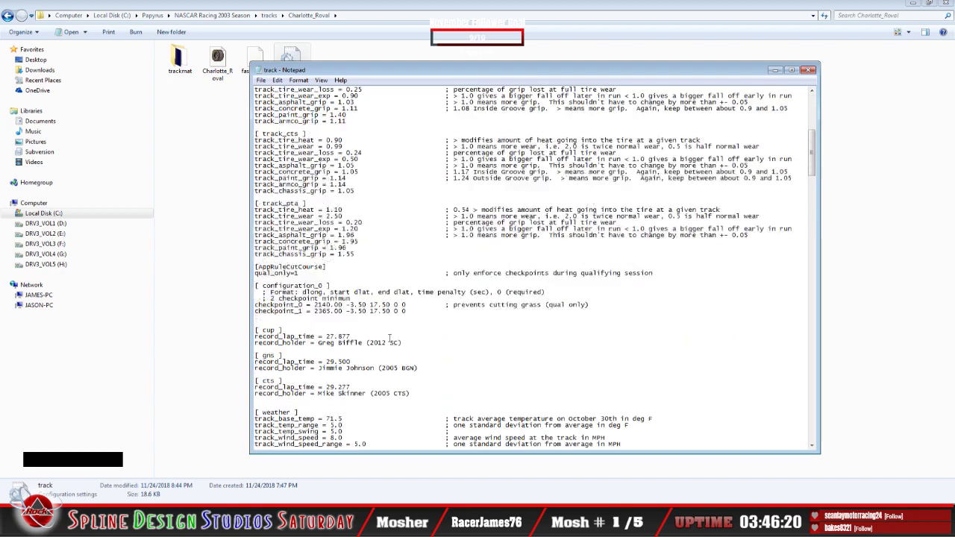
pyautogui.scroll(-20, 388, 338)
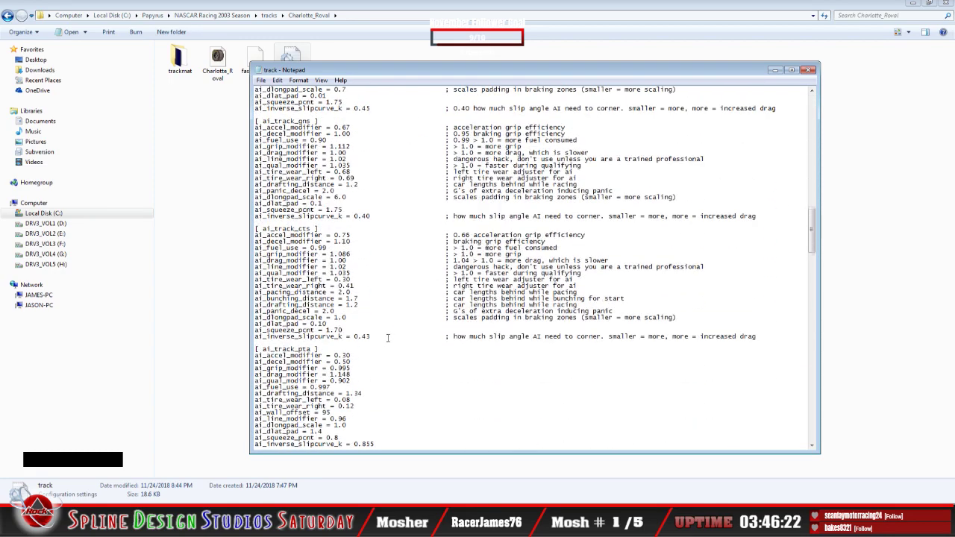
pyautogui.scroll(-5, 388, 338)
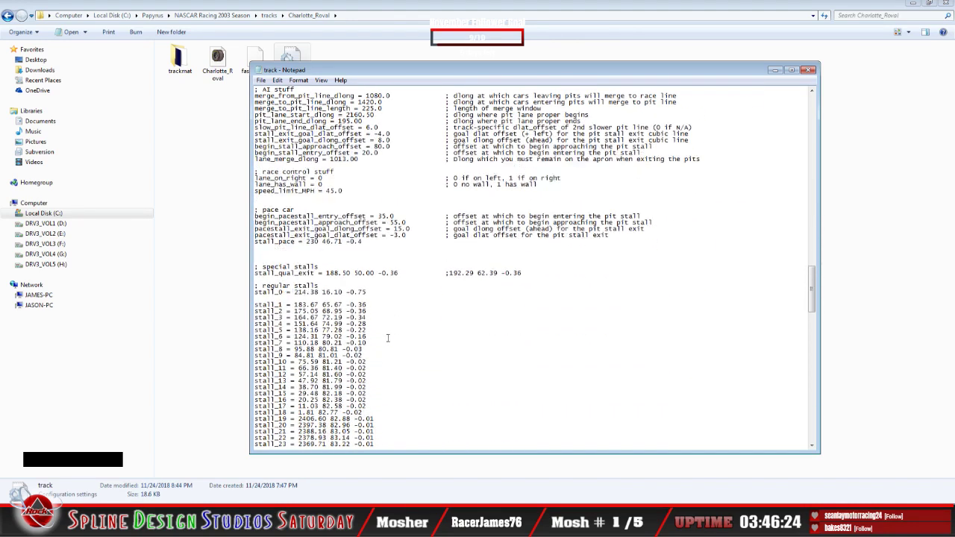
# Set the third value of stall_0 to -1.20 and save the track configuration file
pyautogui.click(369, 293)
pyautogui.press('BackSpace')
pyautogui.press('BackSpace')
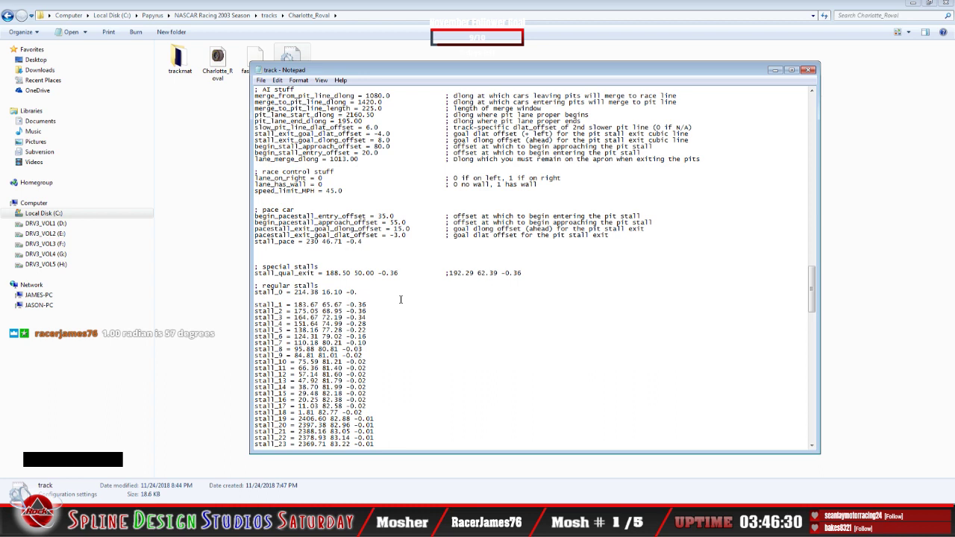
pyautogui.write('100')
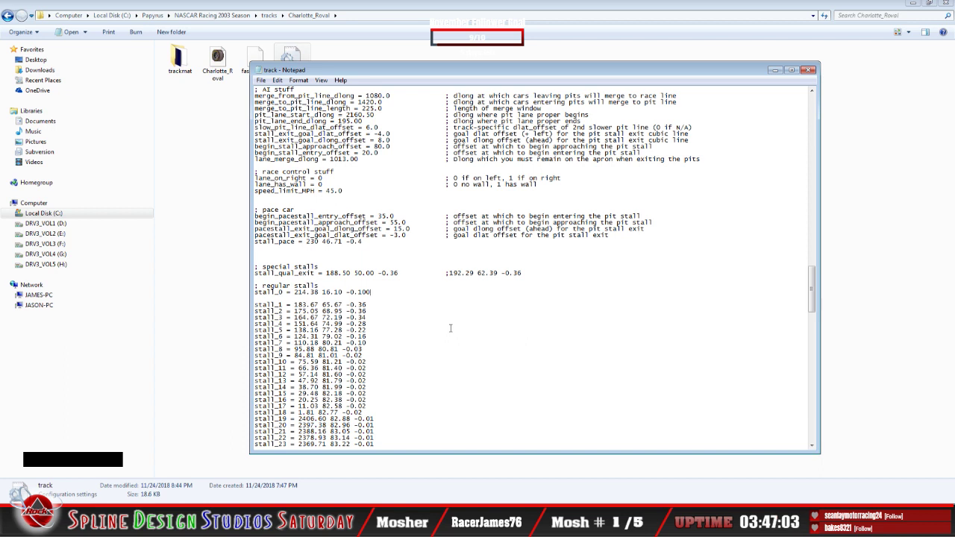
pyautogui.press('BackSpace')
pyautogui.press('BackSpace')
pyautogui.press('BackSpace')
pyautogui.press('BackSpace')
pyautogui.press('BackSpace')
pyautogui.write('1.20')
pyautogui.click(263, 82)
pyautogui.click(276, 116)
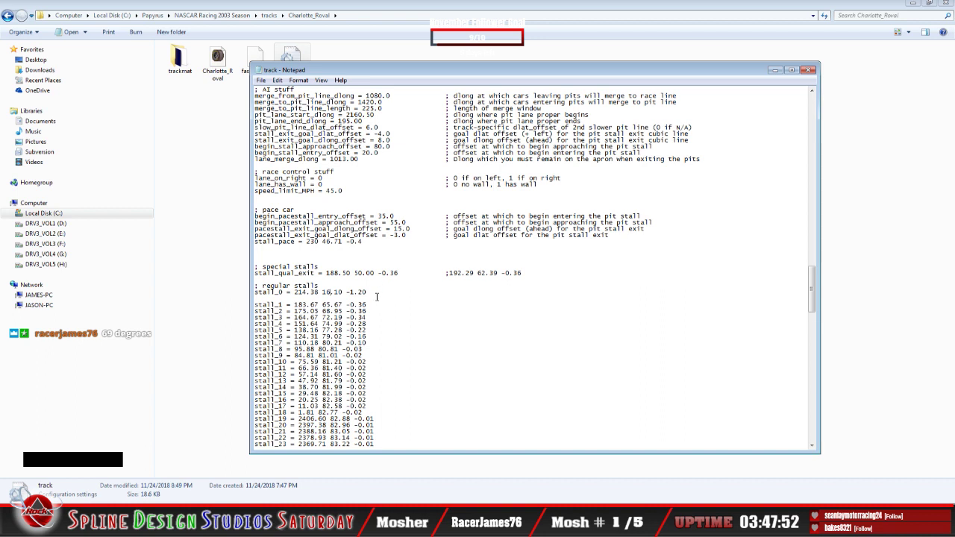
# Switch to Firefox and search the web for "radians to degrees"
pyautogui.click(188, 454)
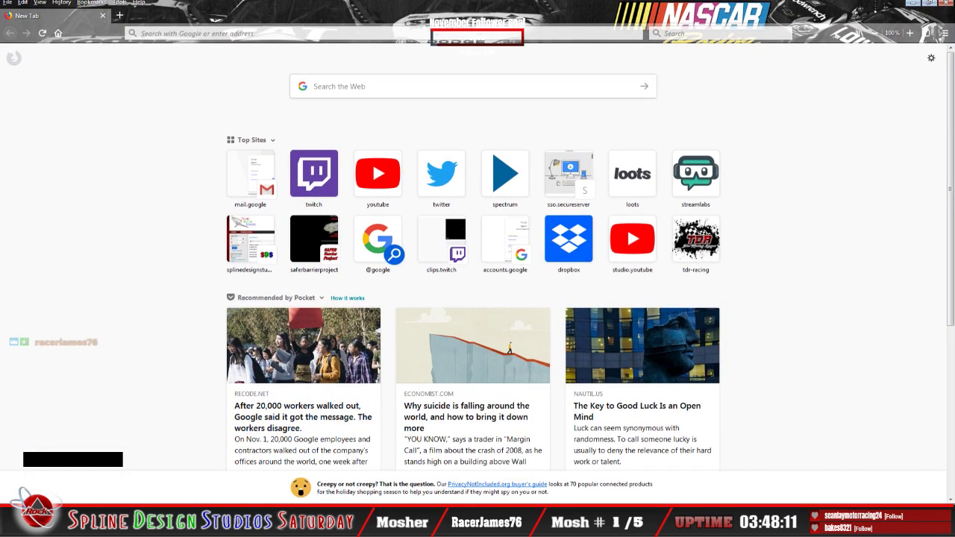
pyautogui.click(337, 91)
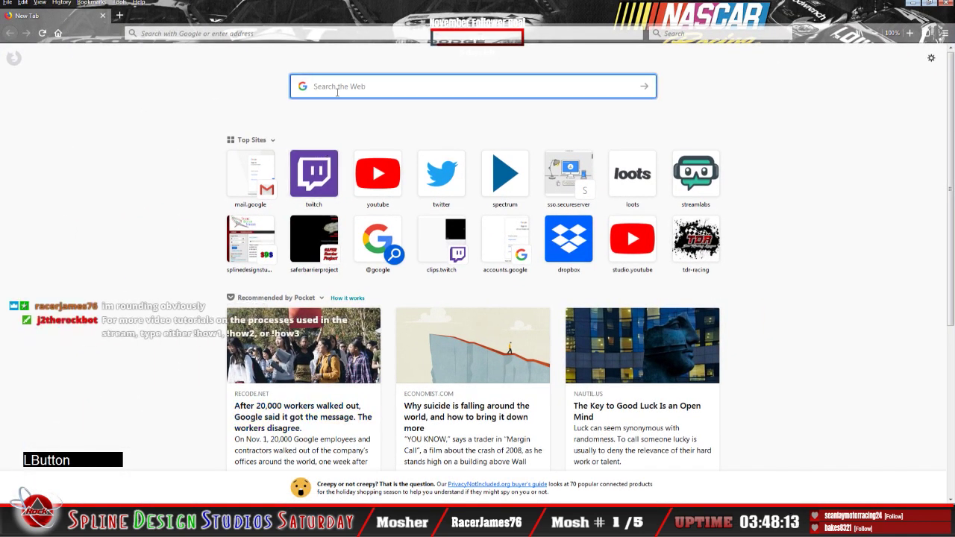
pyautogui.write('r')
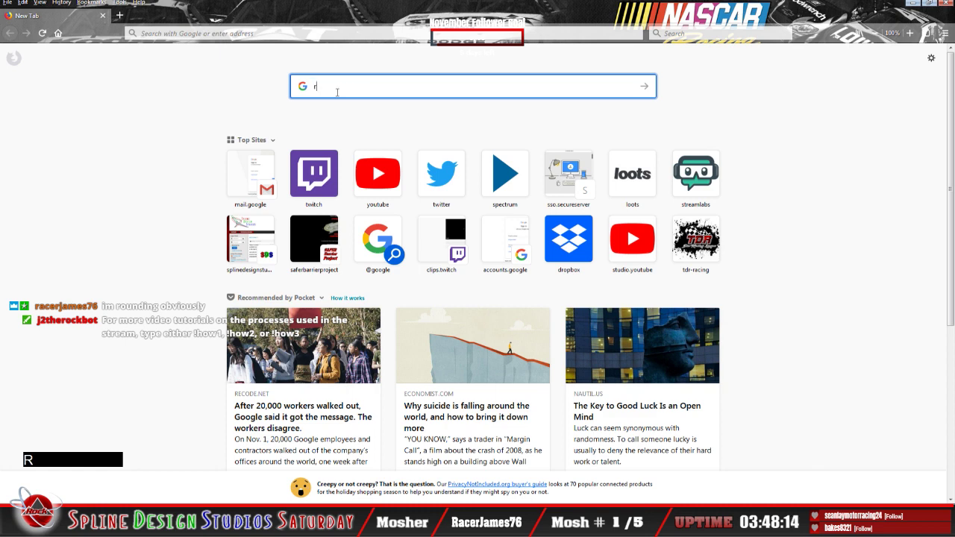
pyautogui.write('adians to')
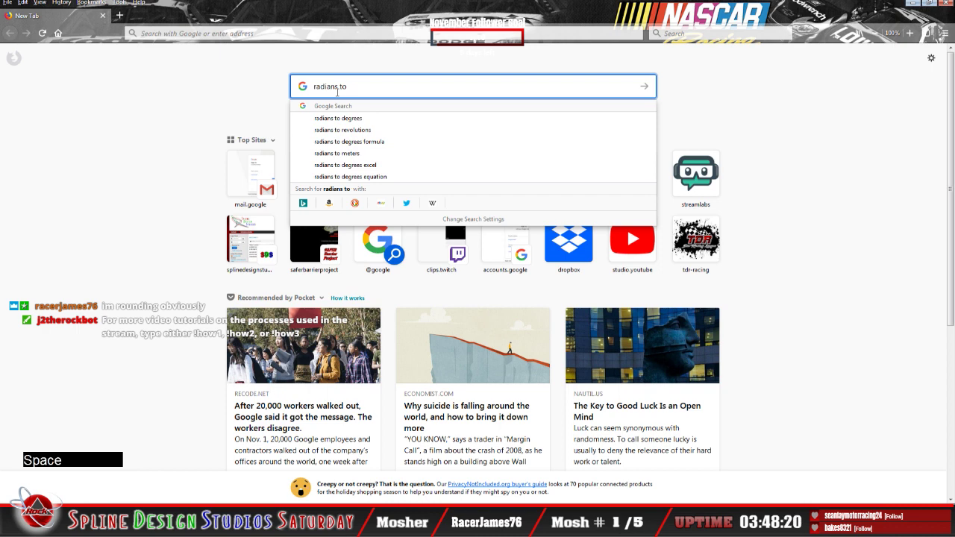
pyautogui.write(' degrees')
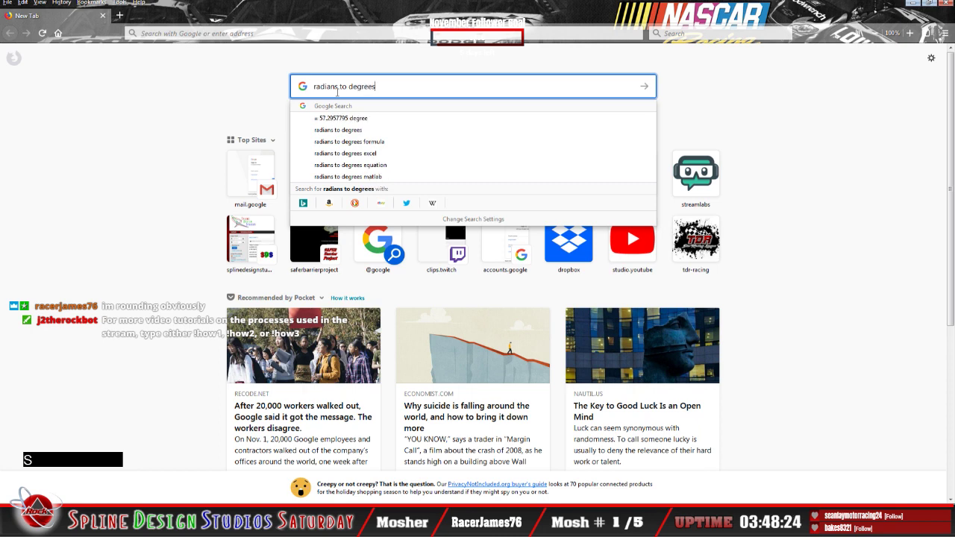
pyautogui.press('Return')
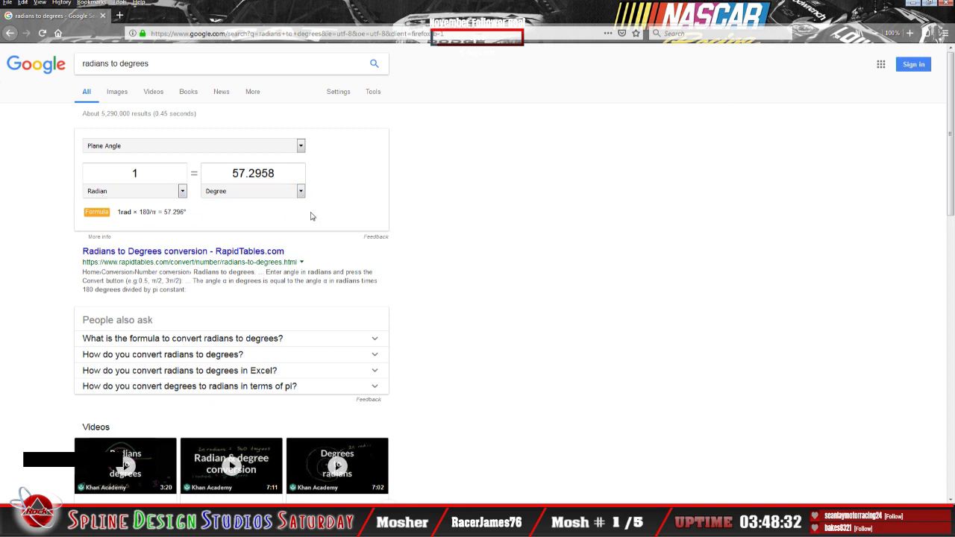
pyautogui.click(124, 464)
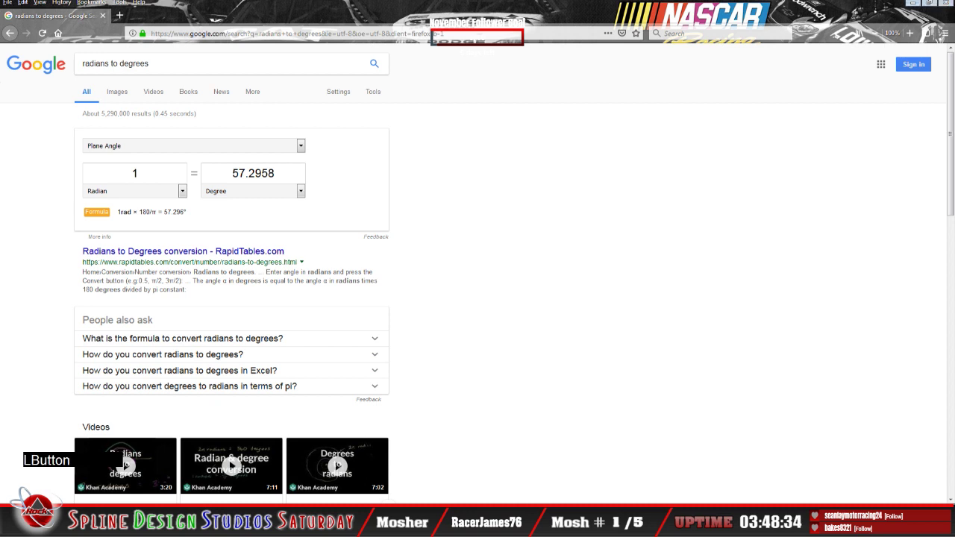
pyautogui.click(123, 464)
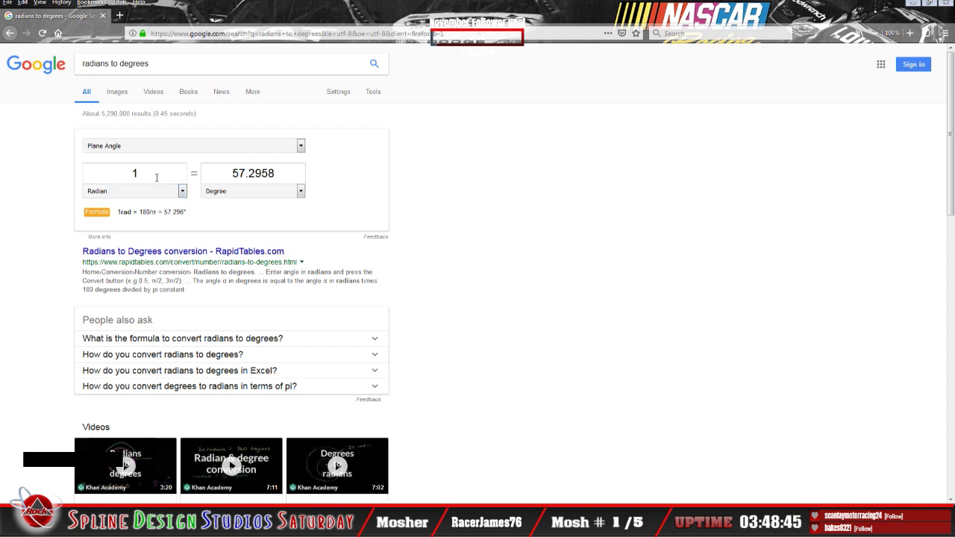
# Convert 1.20 radians to degrees in Google's unit converter and minimize the browser
pyautogui.click(157, 176)
pyautogui.write('1.20')
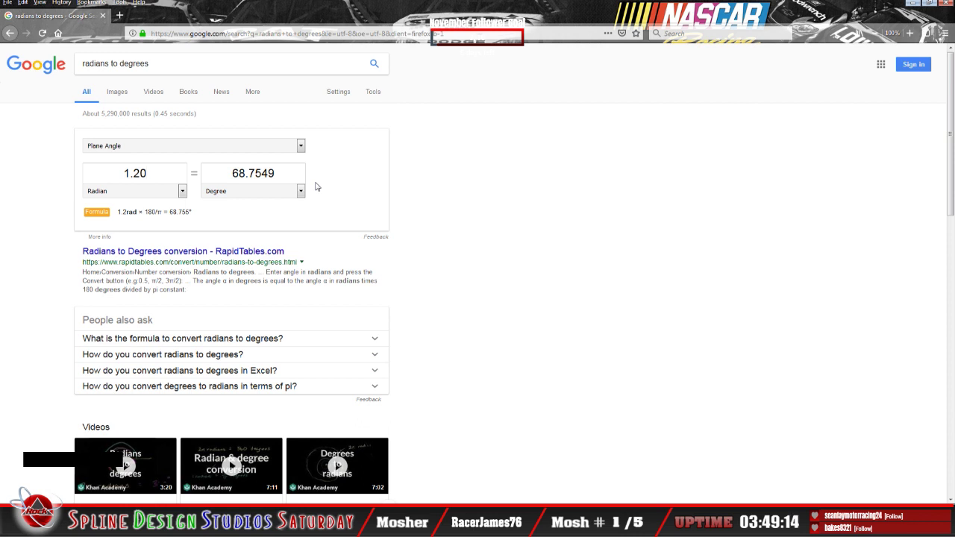
pyautogui.click(914, 3)
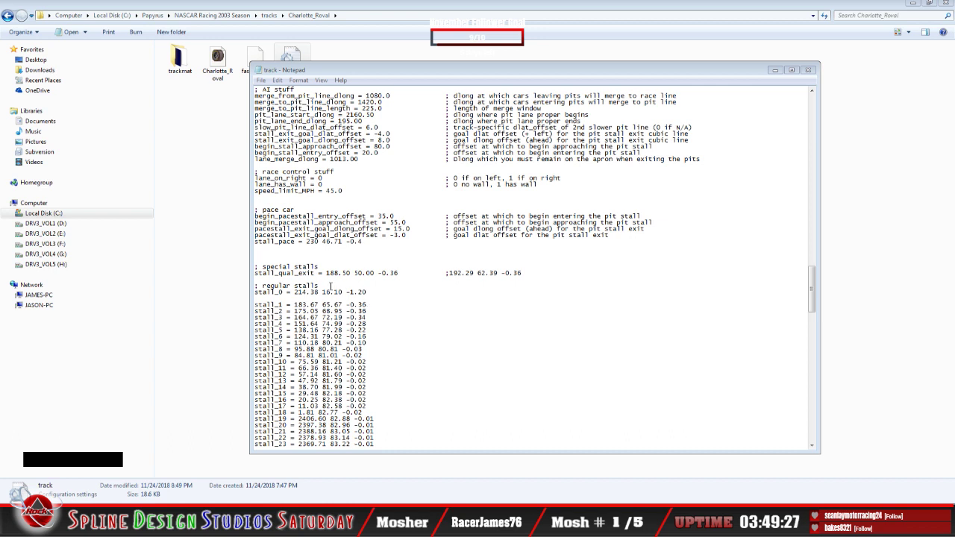
# Save the track configuration file again and close Notepad
pyautogui.click(261, 80)
pyautogui.click(275, 112)
pyautogui.click(261, 80)
pyautogui.click(275, 162)
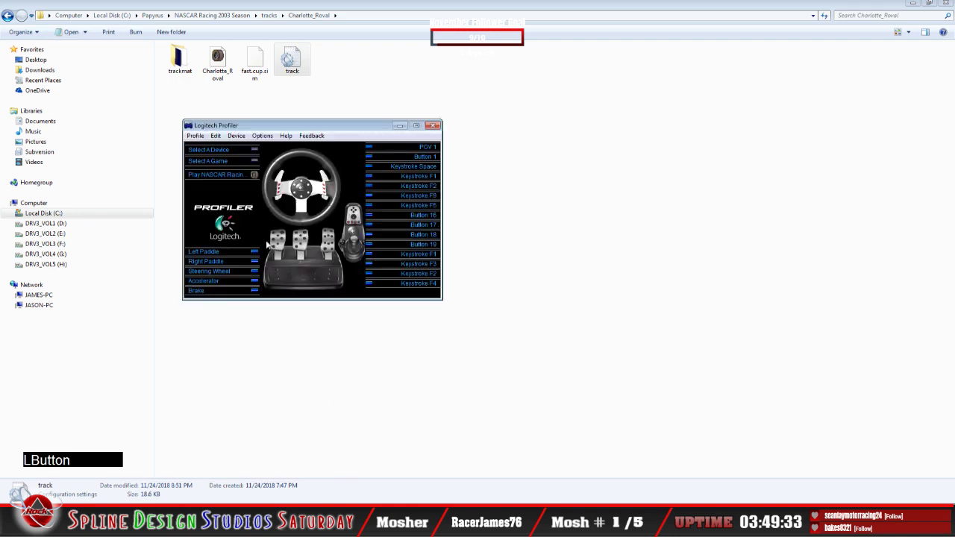
# Launch NASCAR Racing 2003 Season, start a new Charlotte Roval testing session and get into the car
pyautogui.click(420, 329)
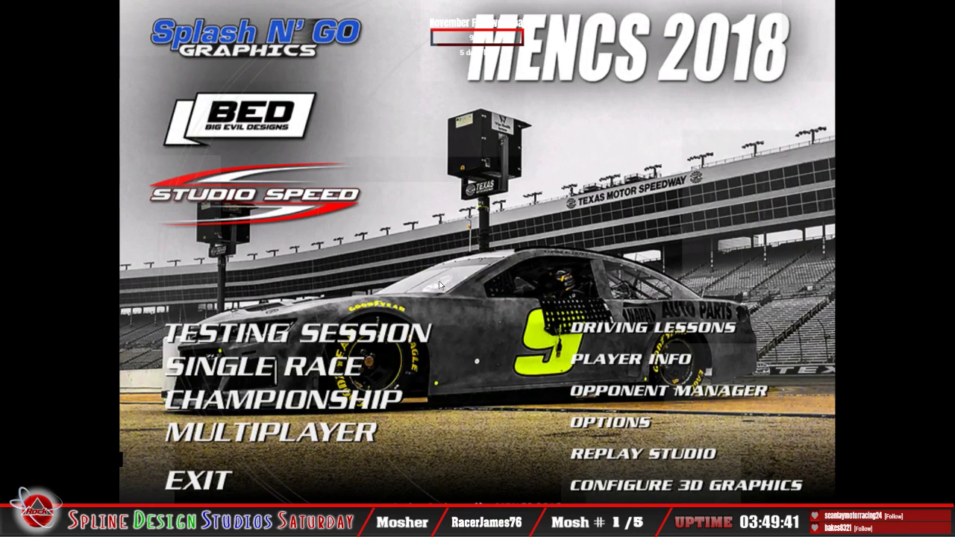
pyautogui.click(446, 348)
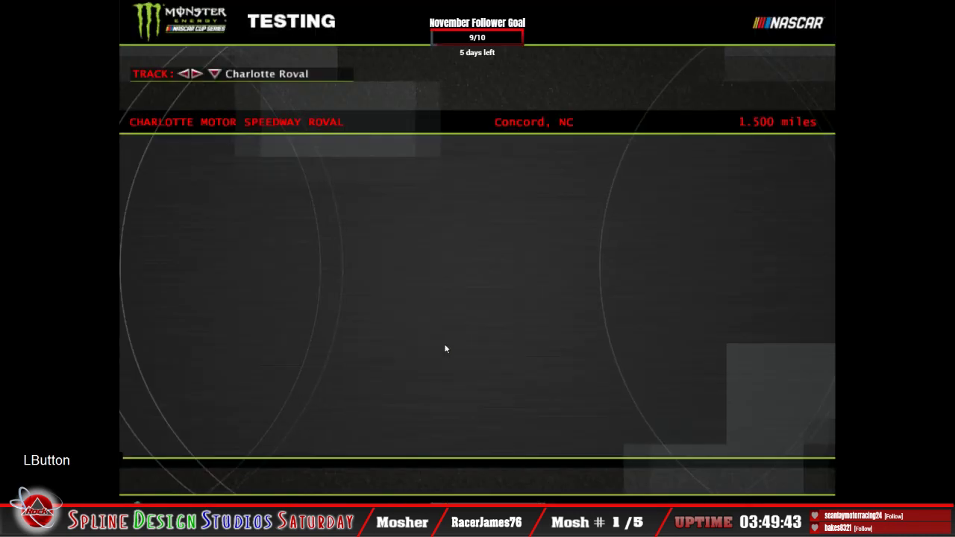
pyautogui.click(553, 487)
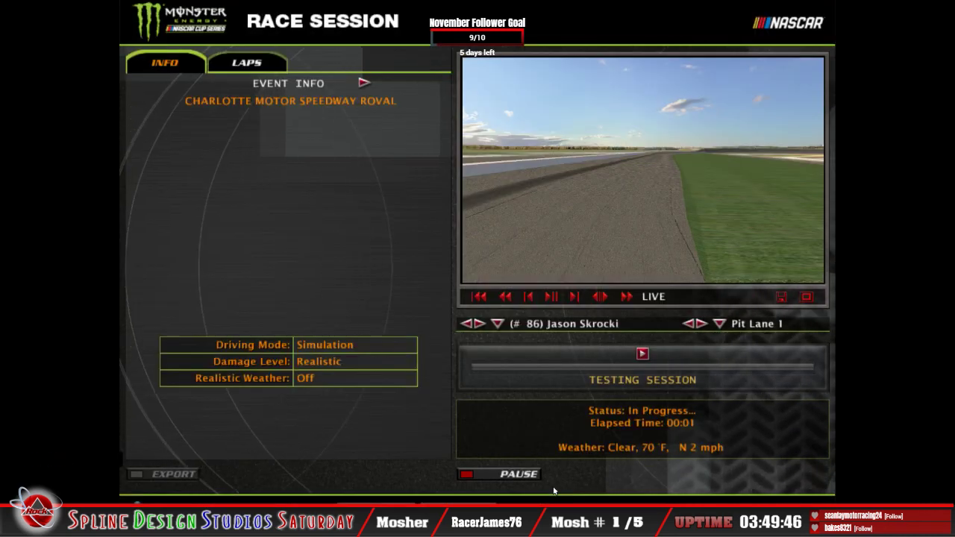
pyautogui.click(661, 495)
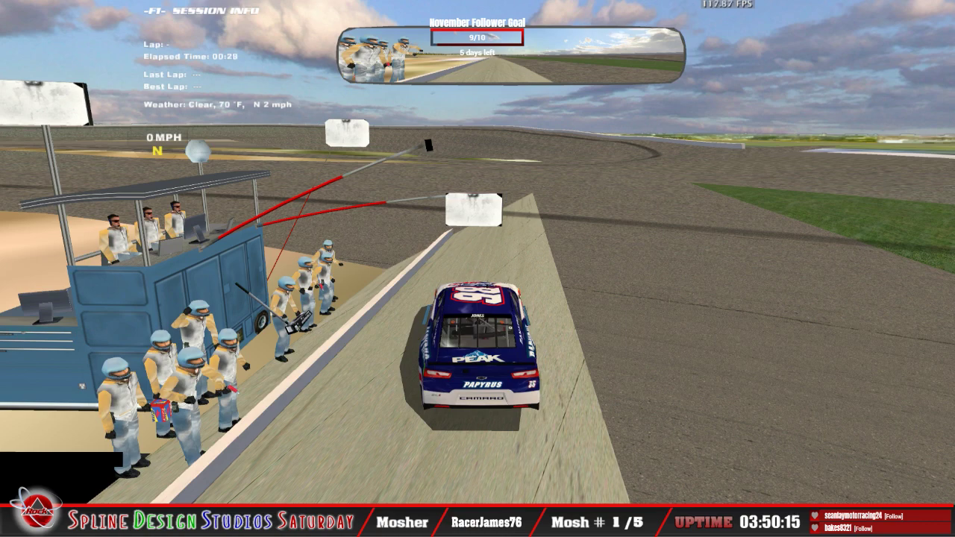
# Leave the car at its pit stall, end the testing session and quit to the desktop
pyautogui.press('Escape')
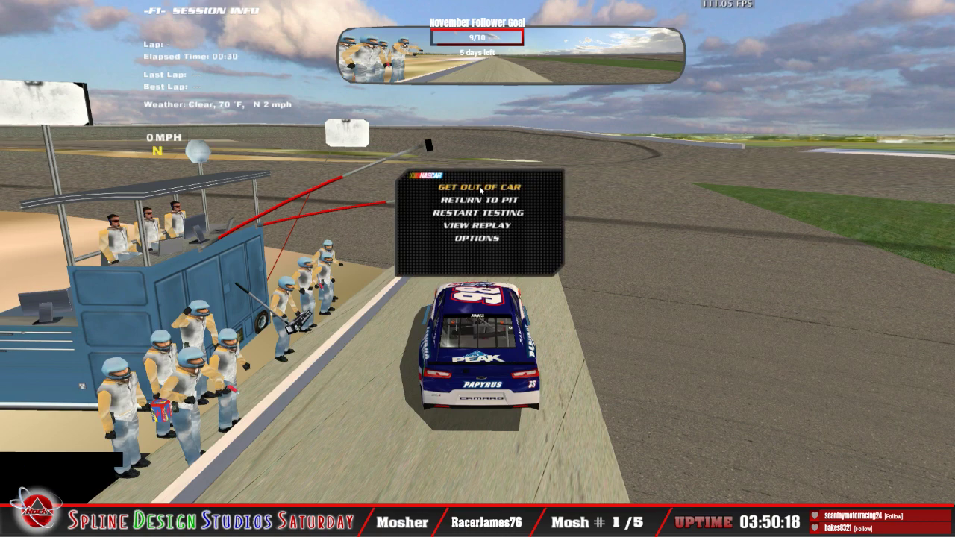
pyautogui.click(481, 190)
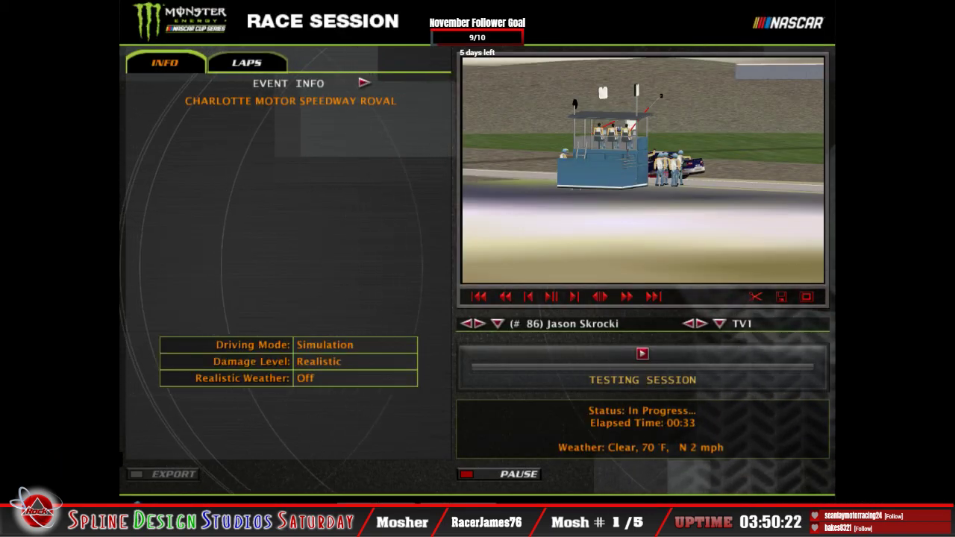
pyautogui.click(152, 505)
pyautogui.click(320, 333)
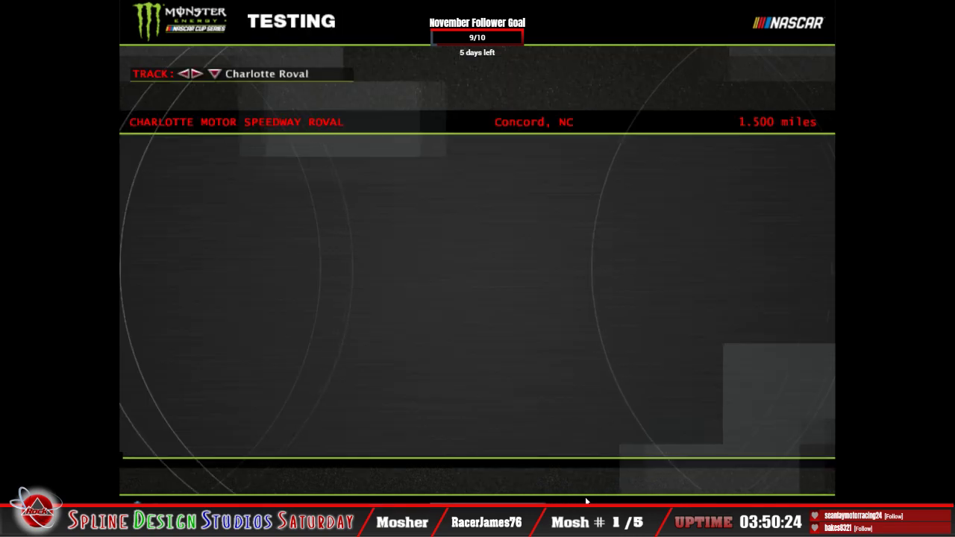
pyautogui.click(510, 461)
pyautogui.click(236, 481)
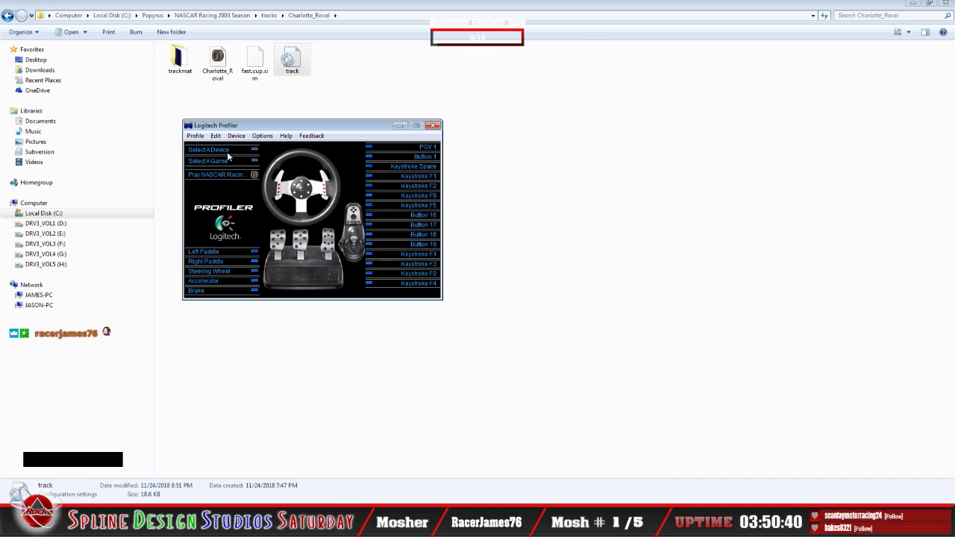
# Open the track configuration file from the Charlotte_Roval folder and set the stall_0 angle to -1.30
pyautogui.click(407, 67)
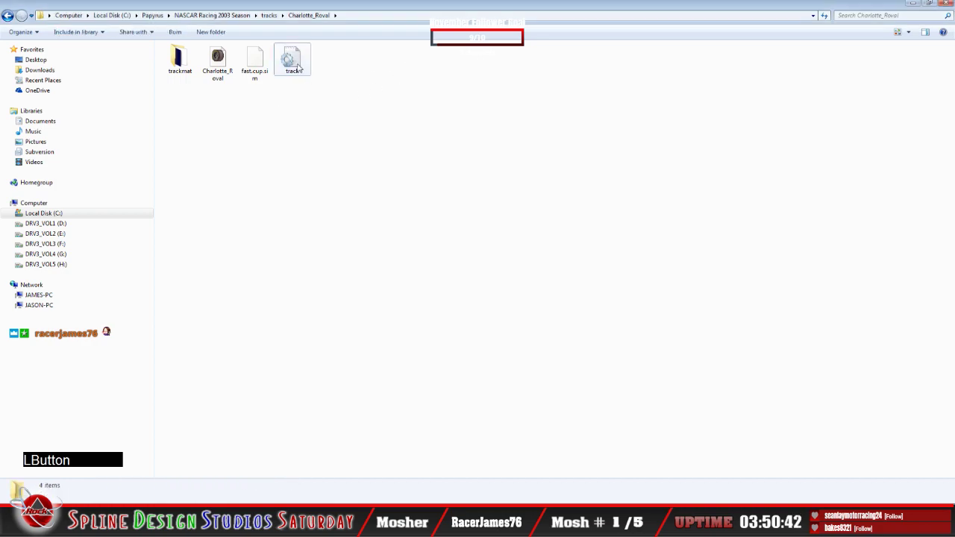
pyautogui.doubleClick(299, 65)
pyautogui.scroll(-20, 386, 341)
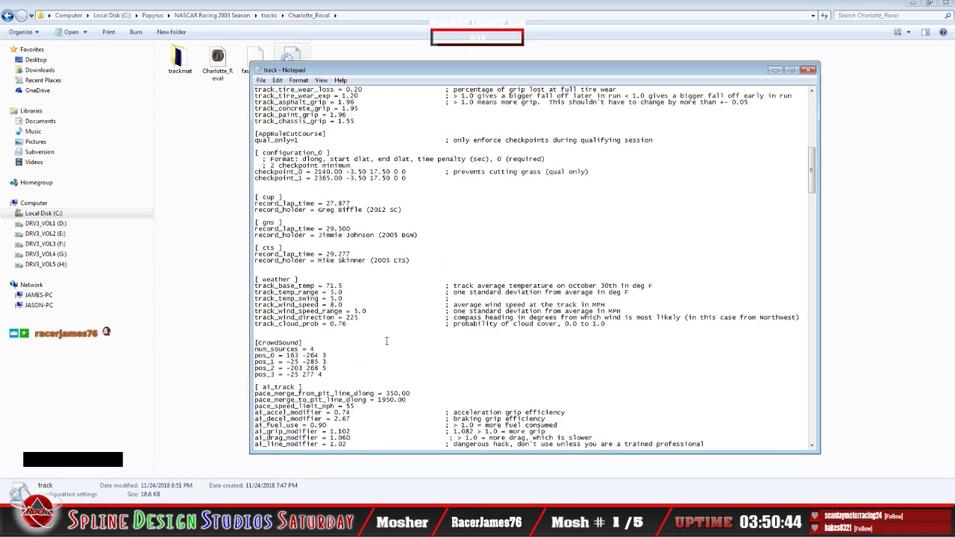
pyautogui.scroll(-15, 387, 340)
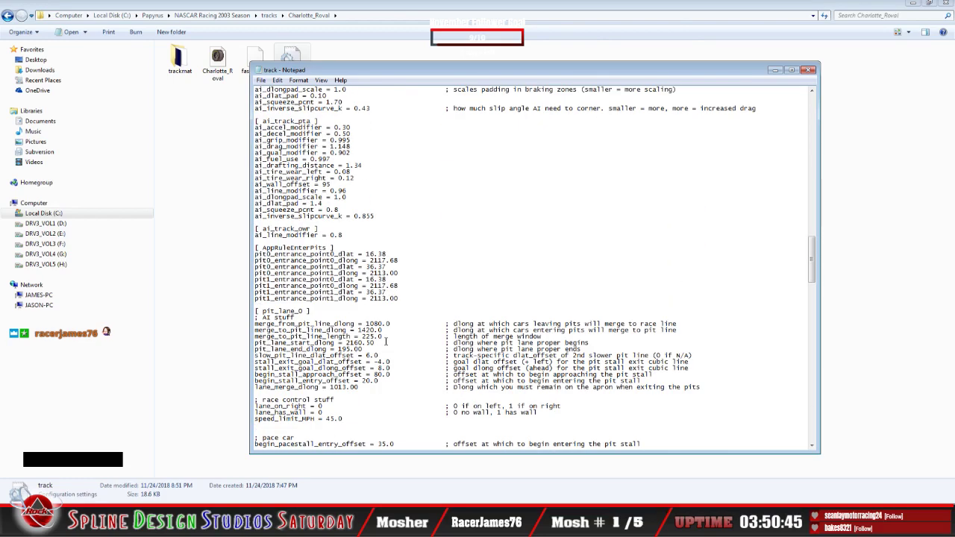
pyautogui.scroll(-11, 387, 341)
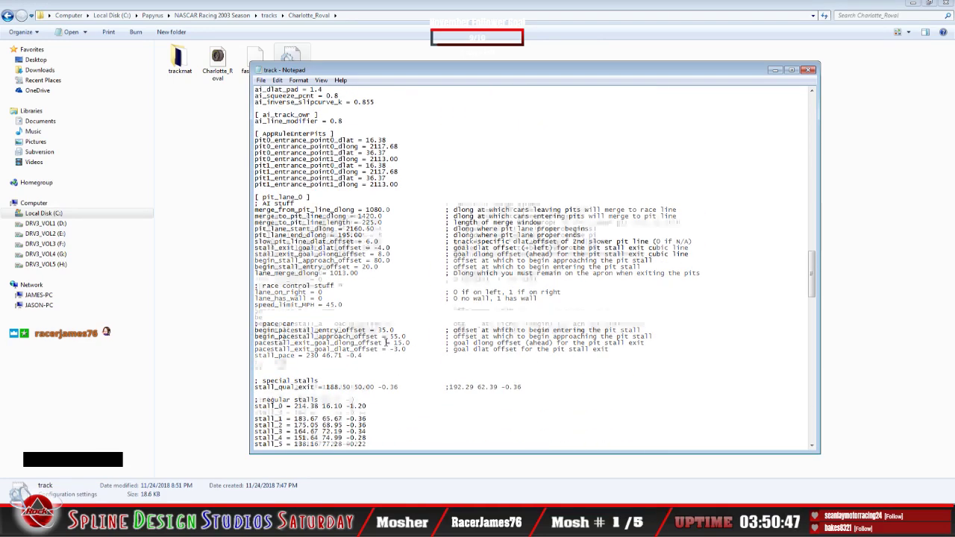
pyautogui.click(367, 311)
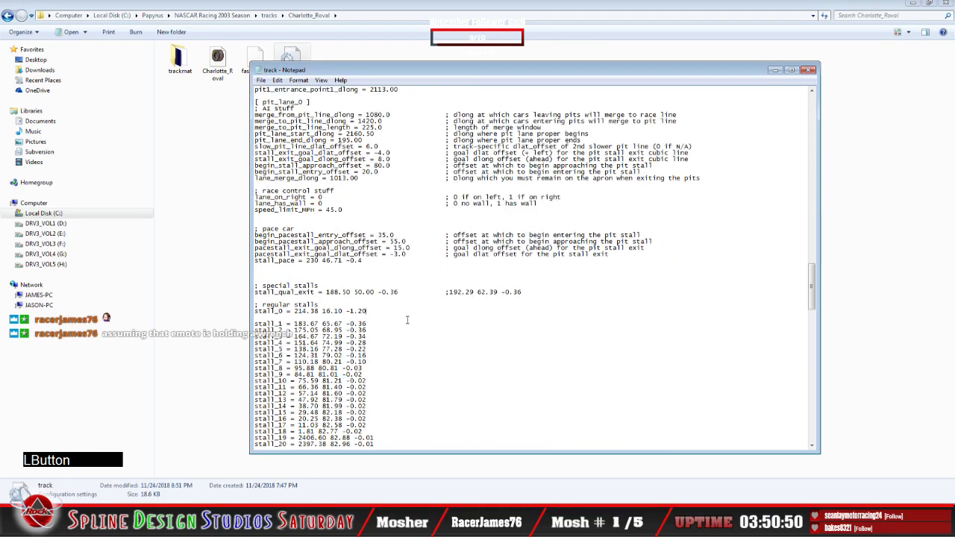
pyautogui.press('BackSpace')
pyautogui.press('BackSpace')
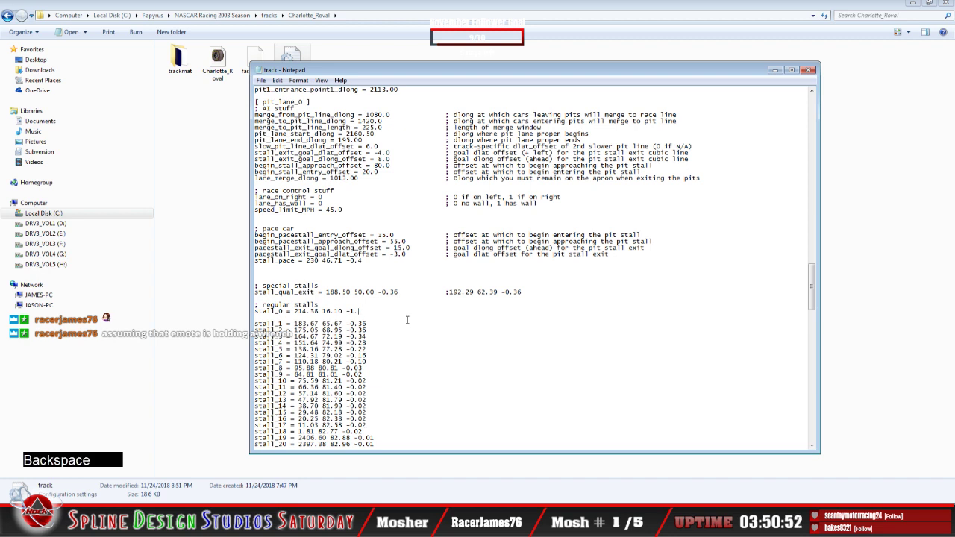
pyautogui.write('30')
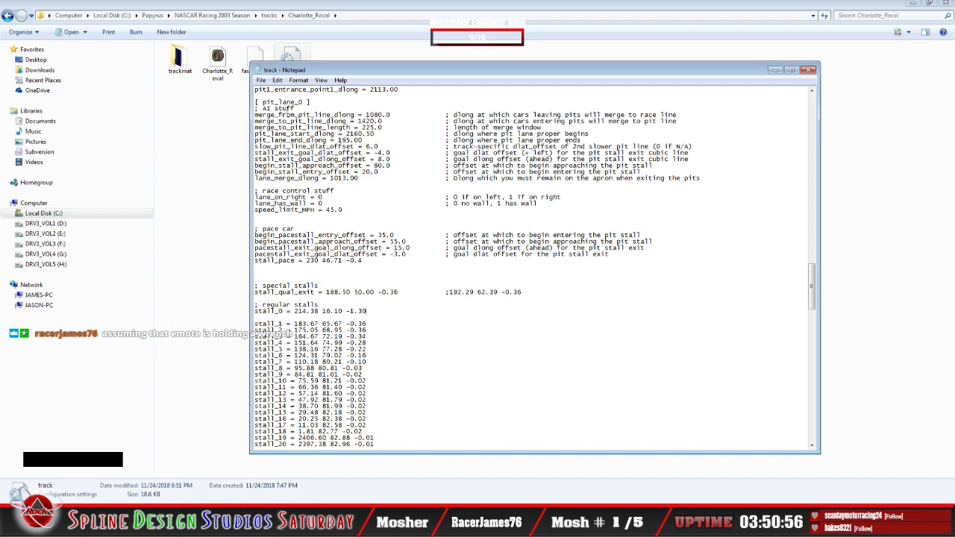
# Save the track file with the -1.30 stall angle and close Notepad
pyautogui.click(261, 80)
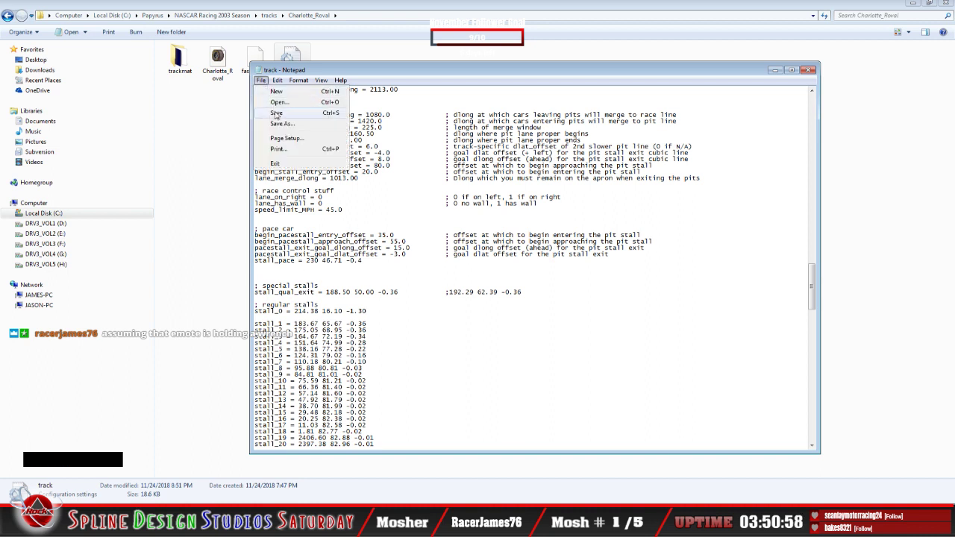
pyautogui.click(275, 112)
pyautogui.click(261, 80)
pyautogui.click(275, 164)
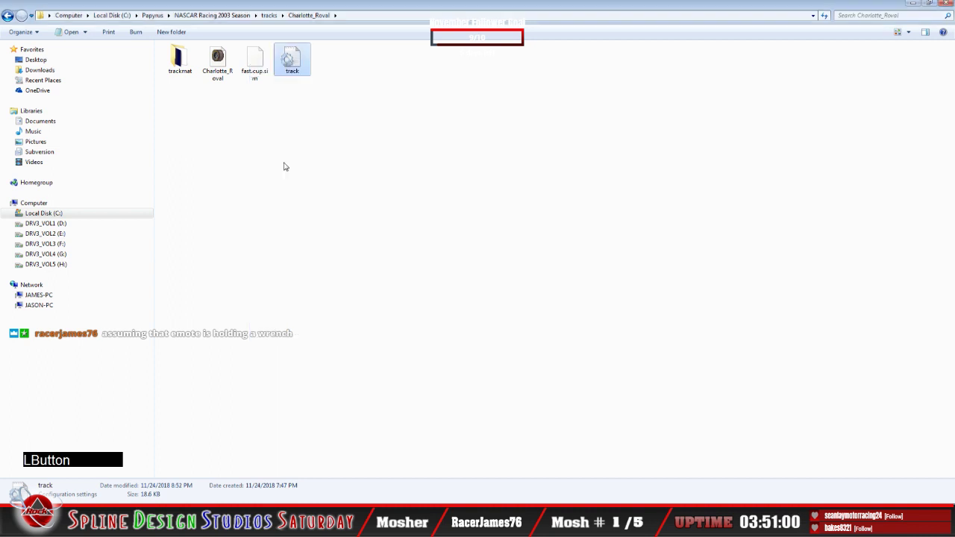
# Launch NASCAR Racing 2003 Season, start a Charlotte Roval testing session and get into the car to check the pit stall
pyautogui.click(241, 176)
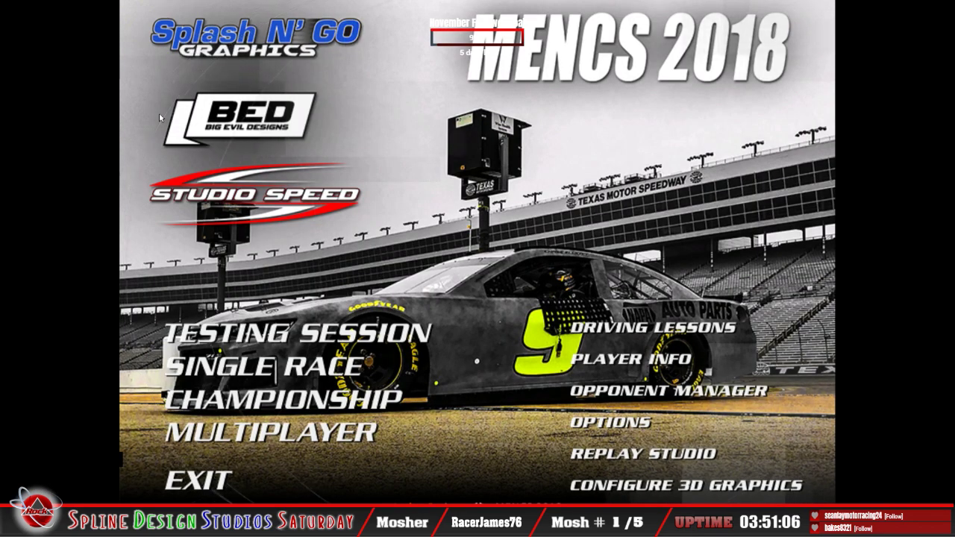
pyautogui.click(299, 332)
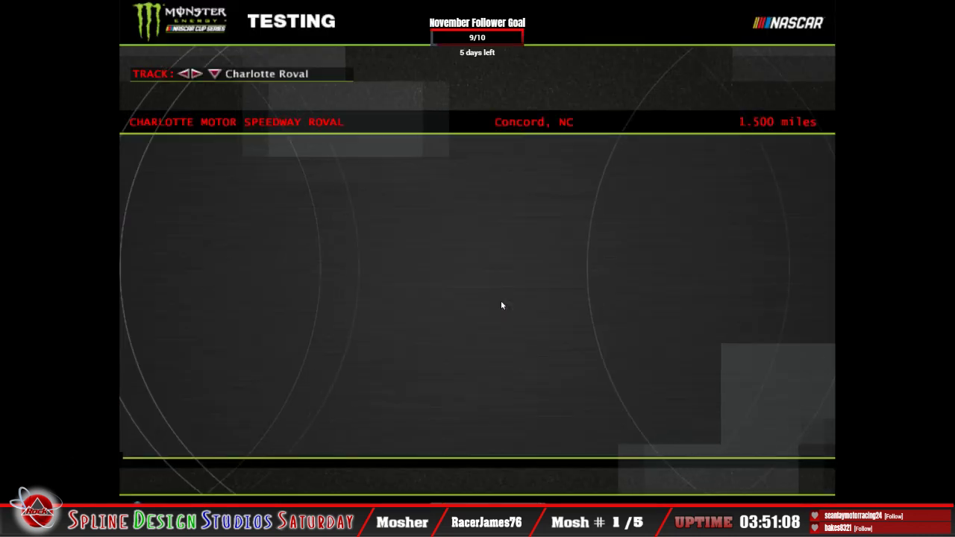
pyautogui.click(737, 482)
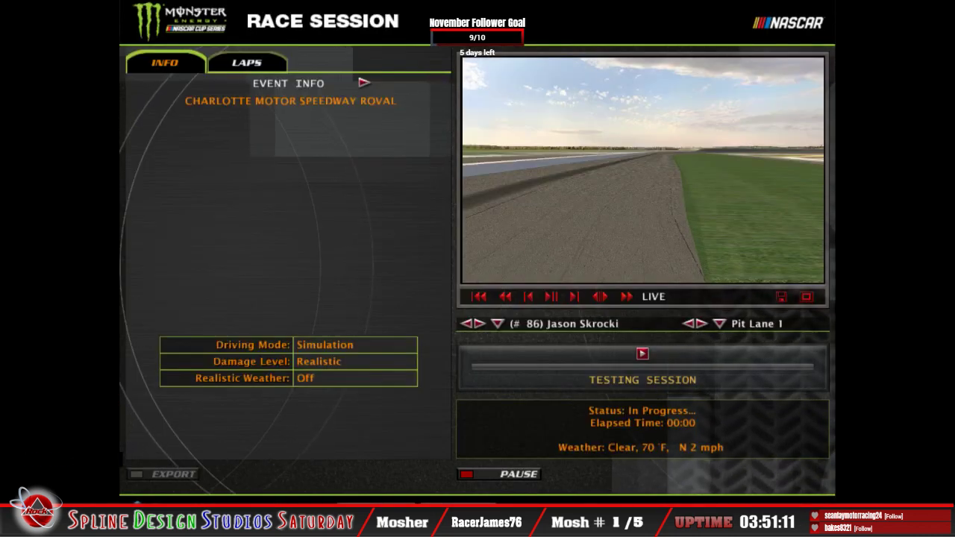
pyautogui.click(744, 483)
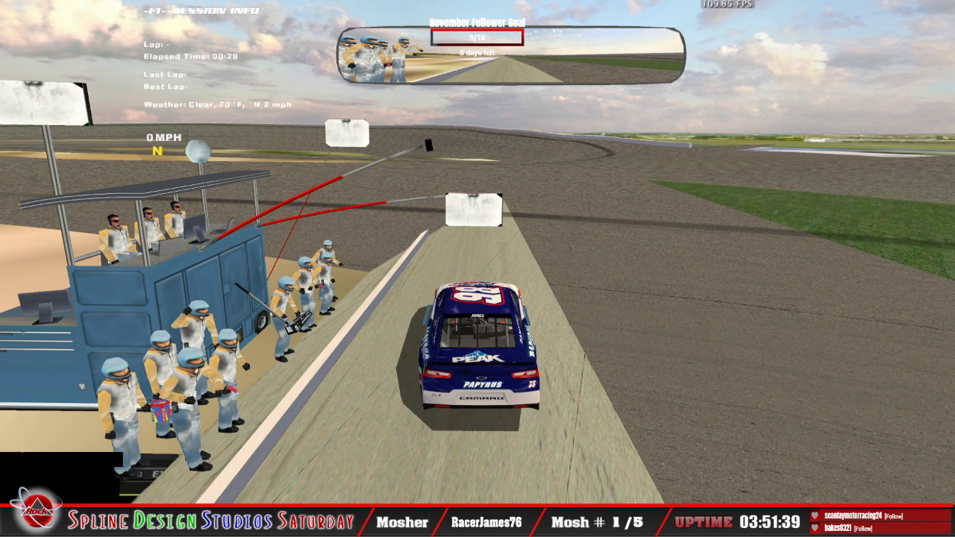
# Get out of the car, end the testing session and exit the game to the desktop
pyautogui.press('Escape')
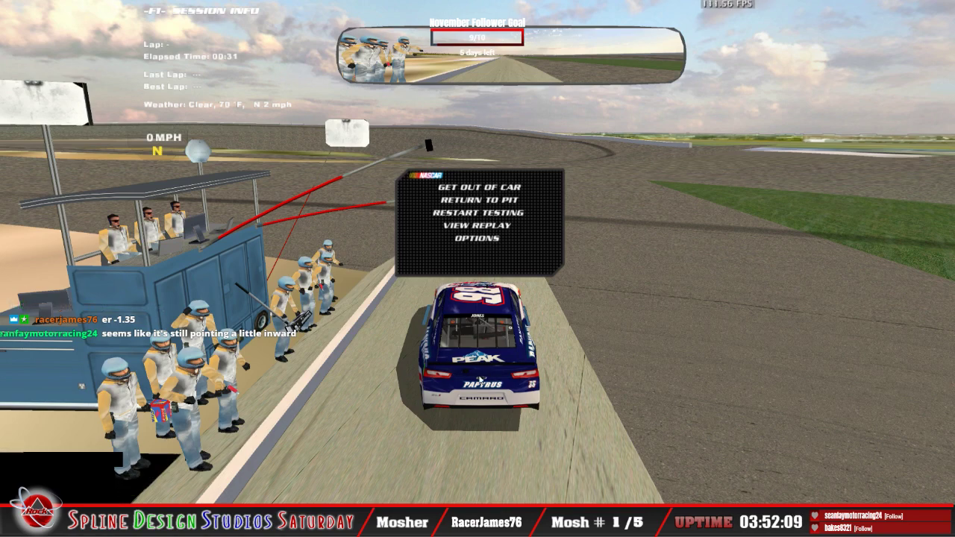
pyautogui.press('Escape')
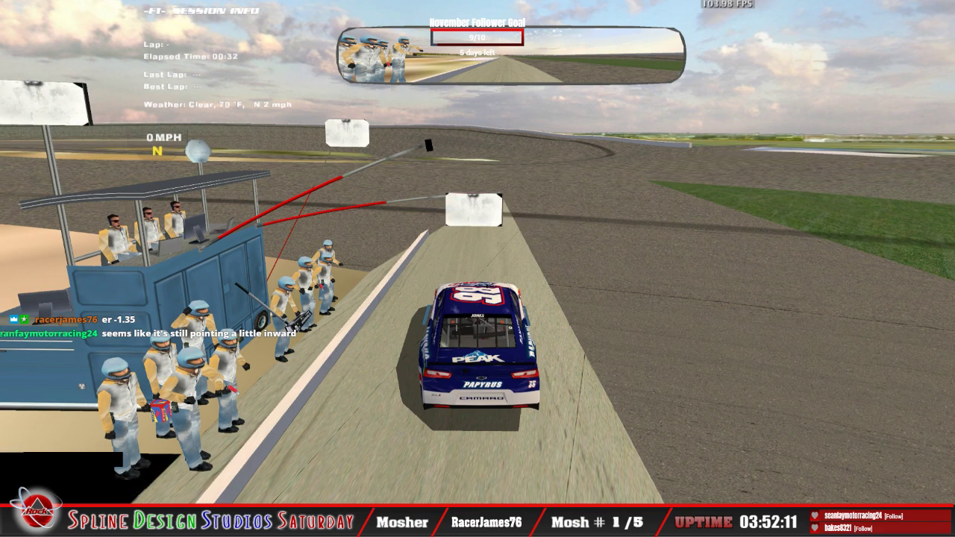
pyautogui.press('Escape')
pyautogui.click(479, 186)
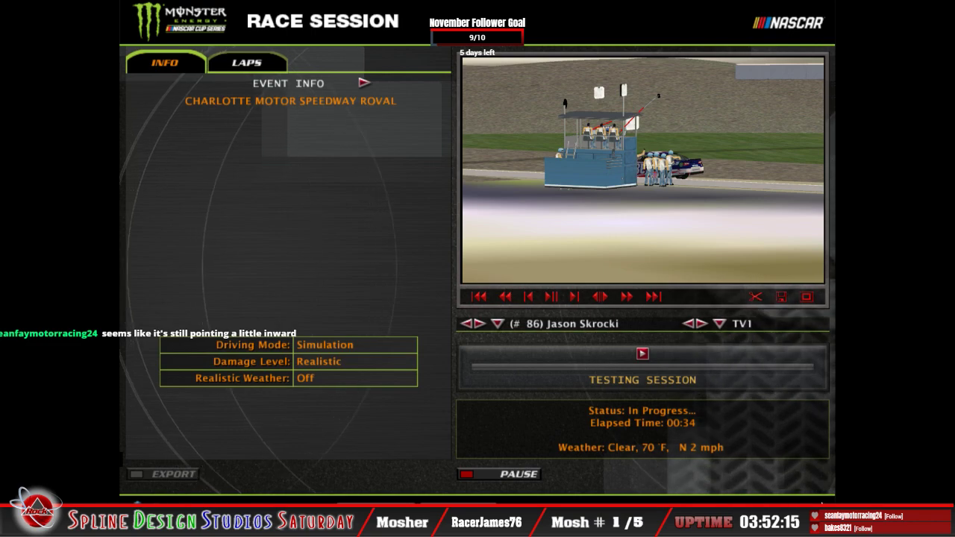
pyautogui.click(642, 354)
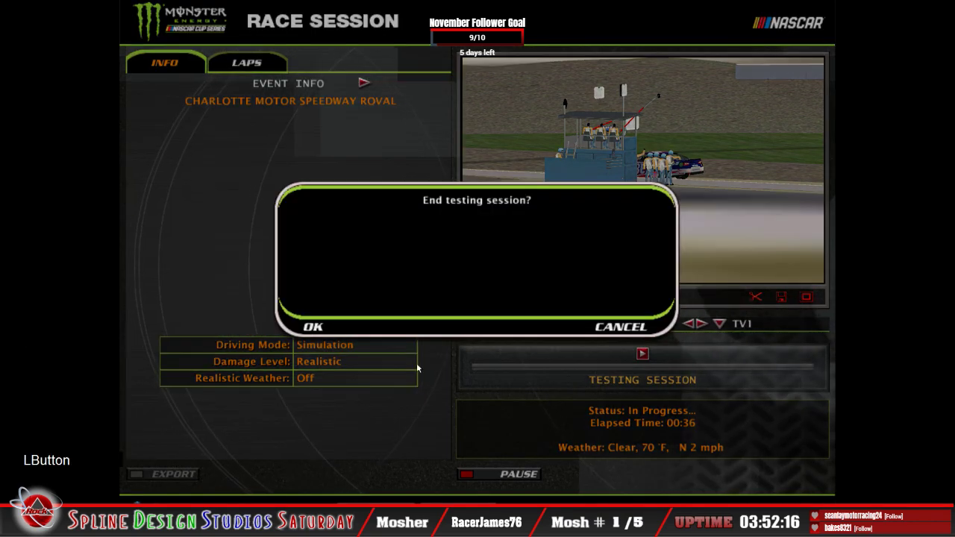
pyautogui.click(315, 326)
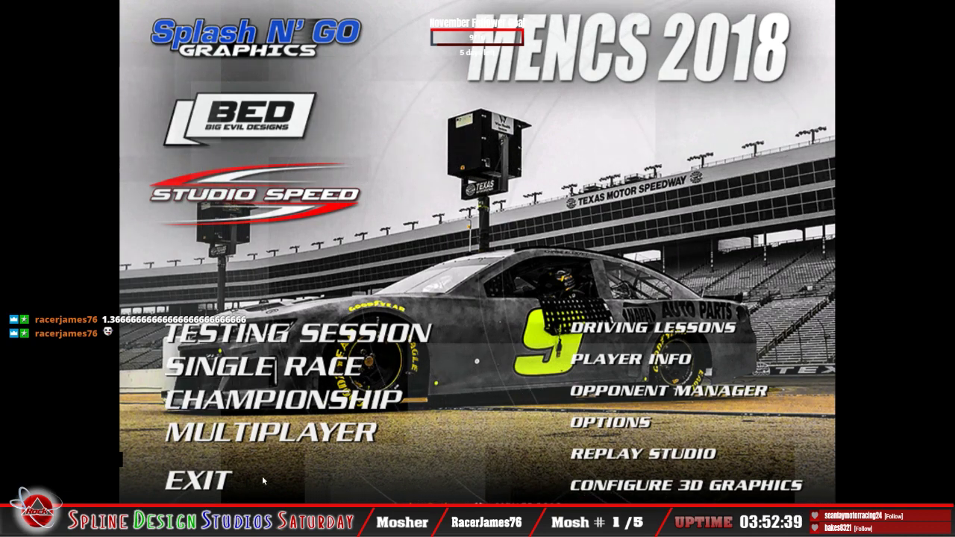
pyautogui.click(241, 485)
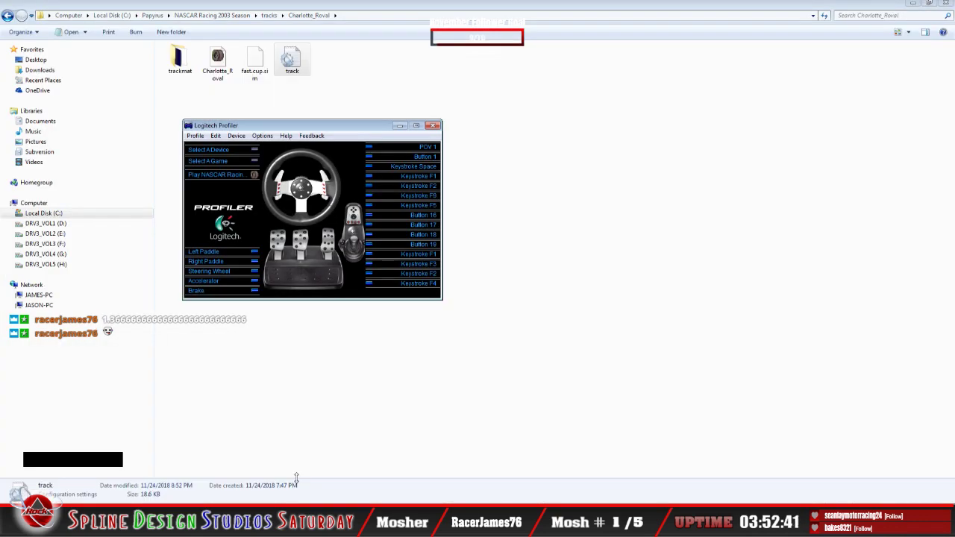
# Reopen the track configuration file and set the stall_0 angle to -1.35
pyautogui.click(382, 401)
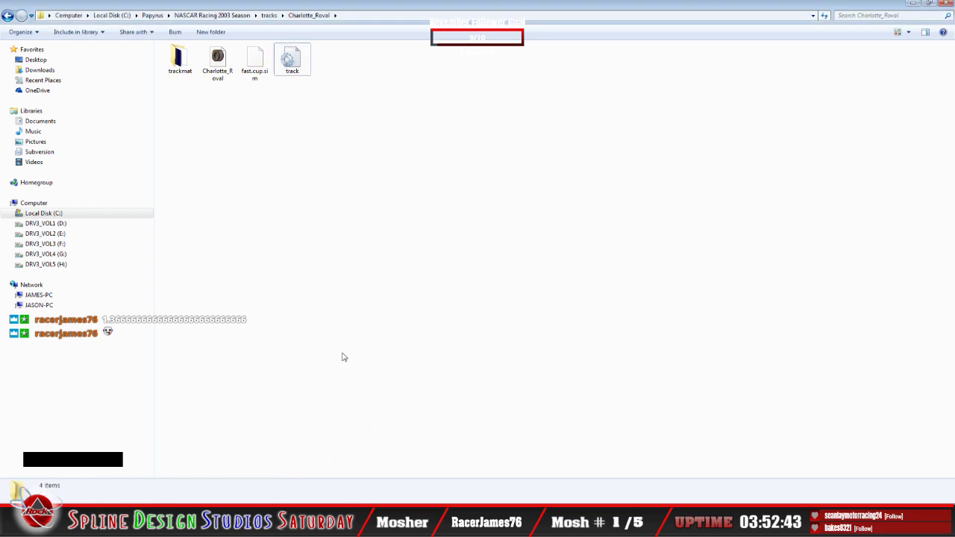
pyautogui.doubleClick(305, 75)
pyautogui.scroll(-15, 440, 345)
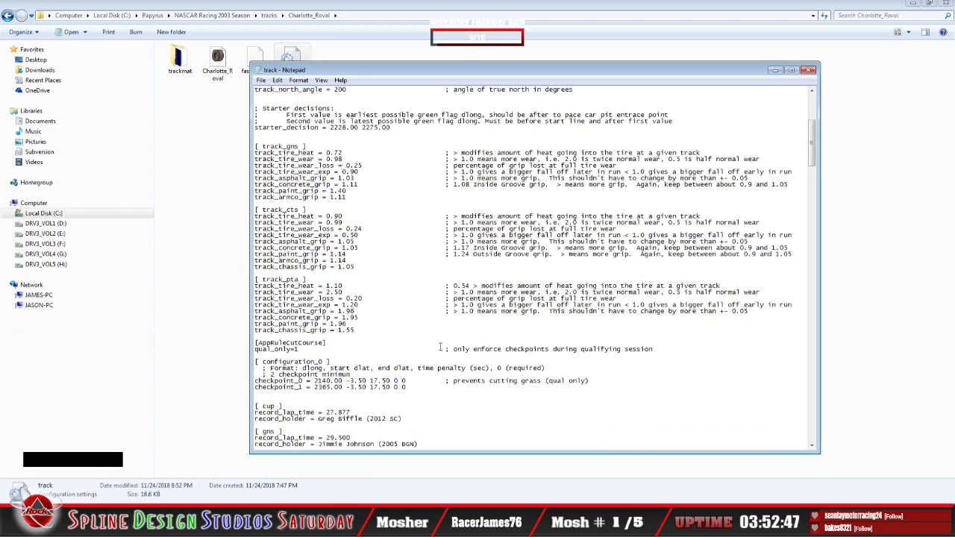
pyautogui.scroll(-20, 440, 346)
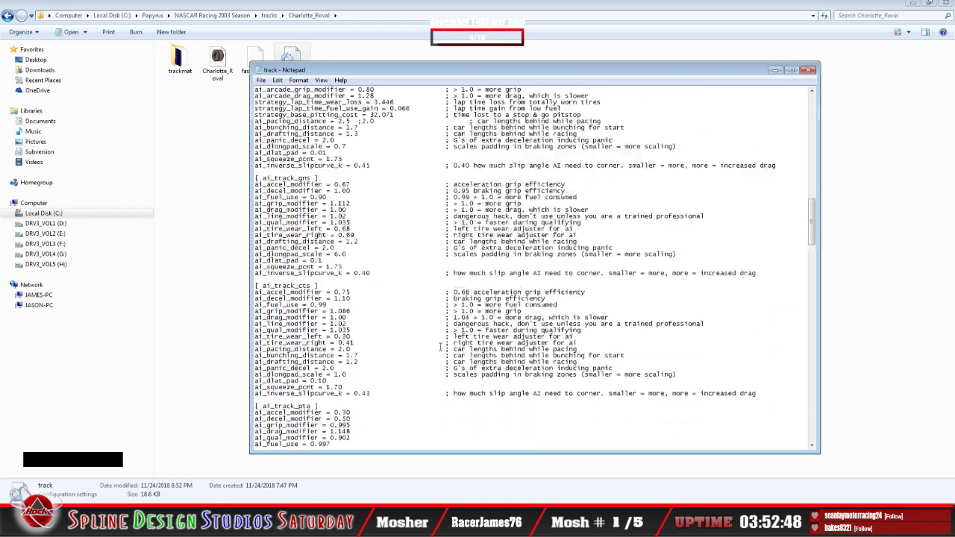
pyautogui.scroll(-7, 440, 345)
pyautogui.scroll(-8, 440, 346)
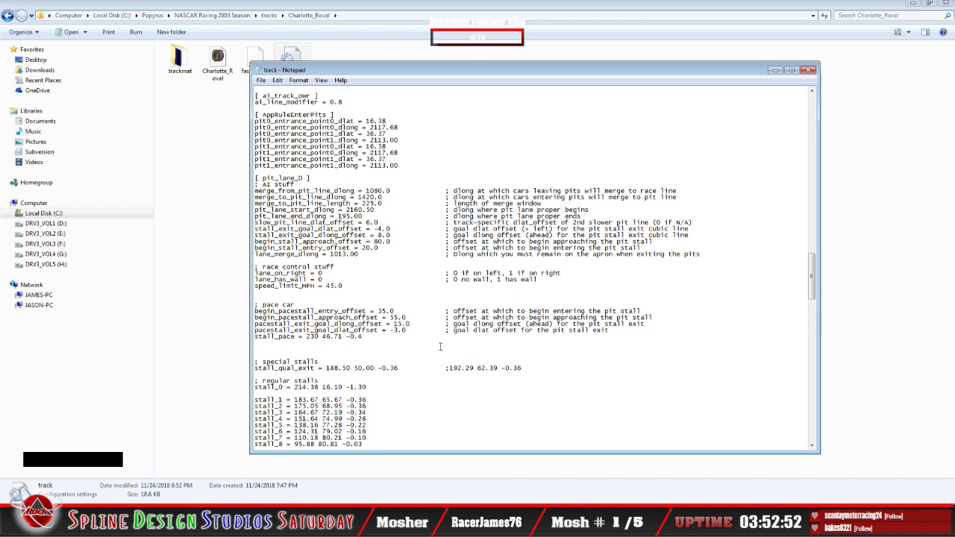
pyautogui.scroll(-2, 440, 346)
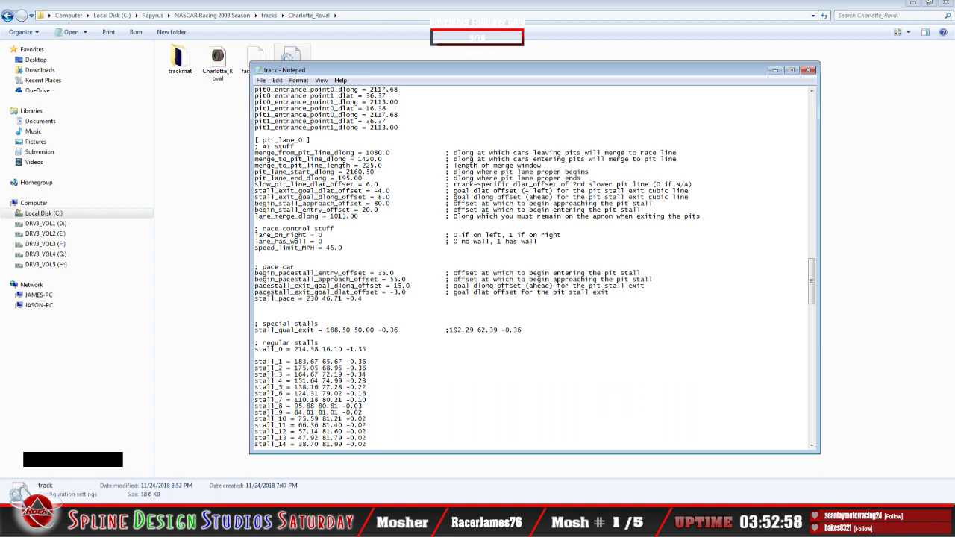
# Save the track file with the -1.35 stall angle and close Notepad
pyautogui.click(261, 79)
pyautogui.click(260, 80)
pyautogui.click(261, 80)
pyautogui.click(276, 163)
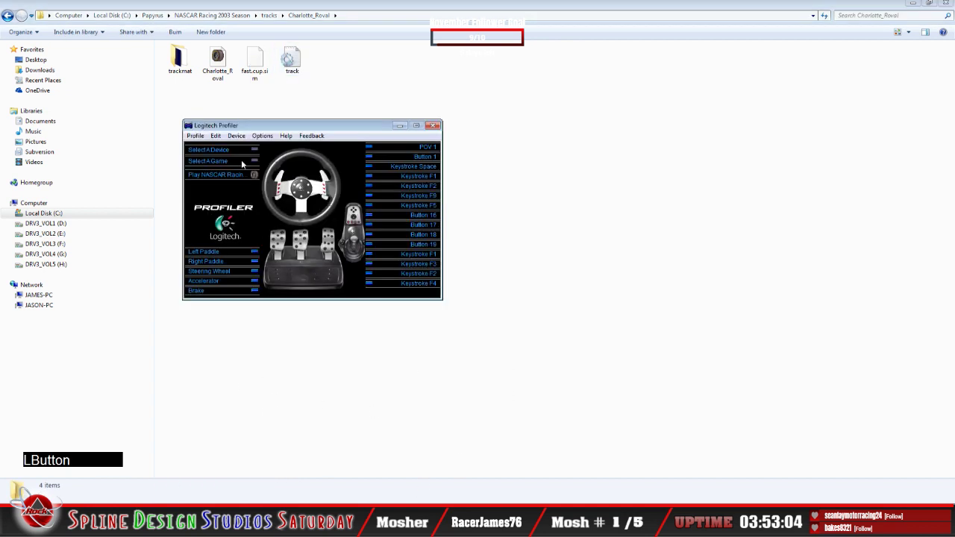
# Relaunch NASCAR Racing 2003 Season, start a Charlotte Roval testing session, get into the car and pause at the pit stall
pyautogui.click(227, 178)
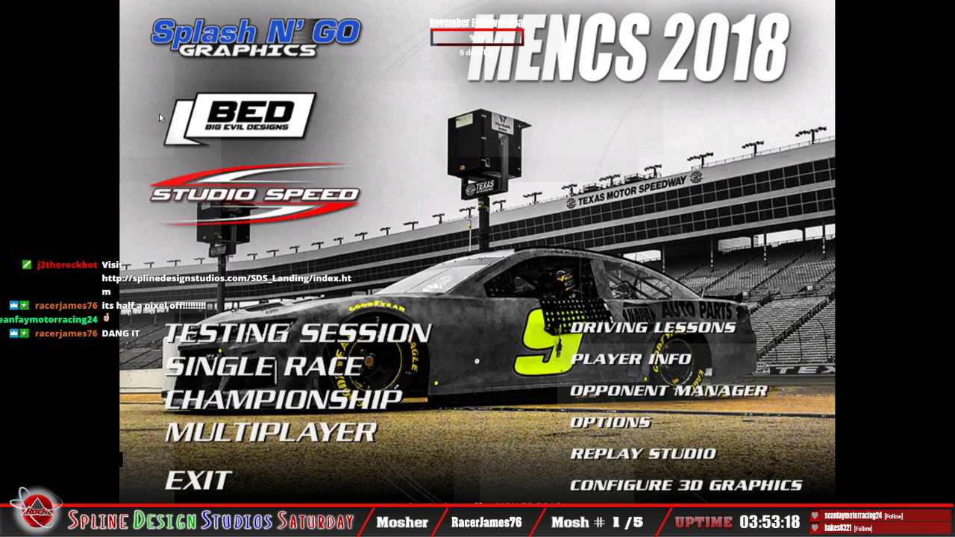
pyautogui.click(298, 333)
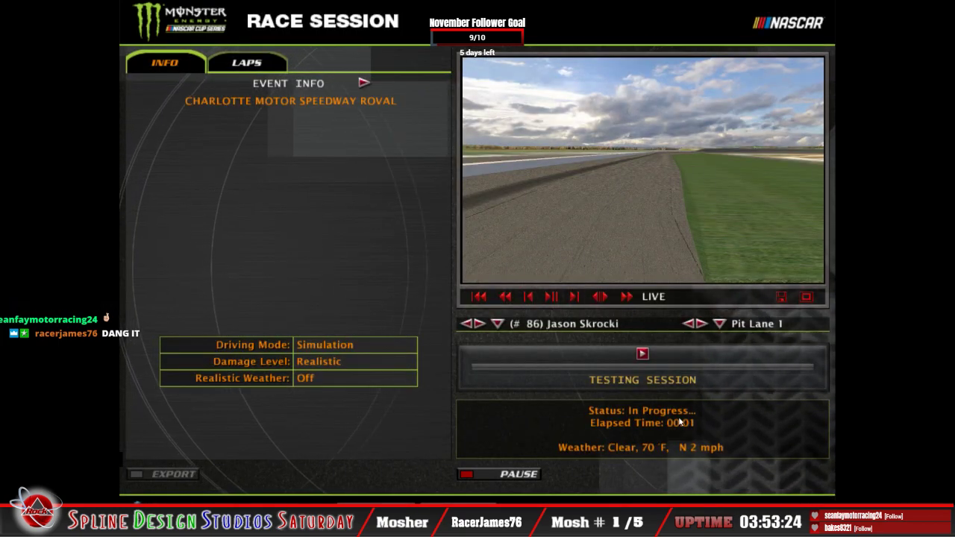
pyautogui.click(780, 504)
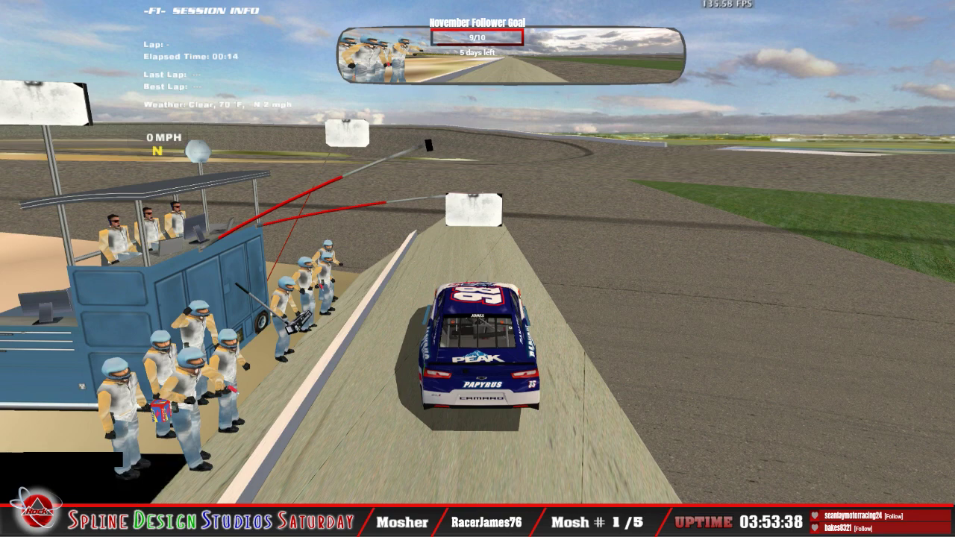
pyautogui.press('Escape')
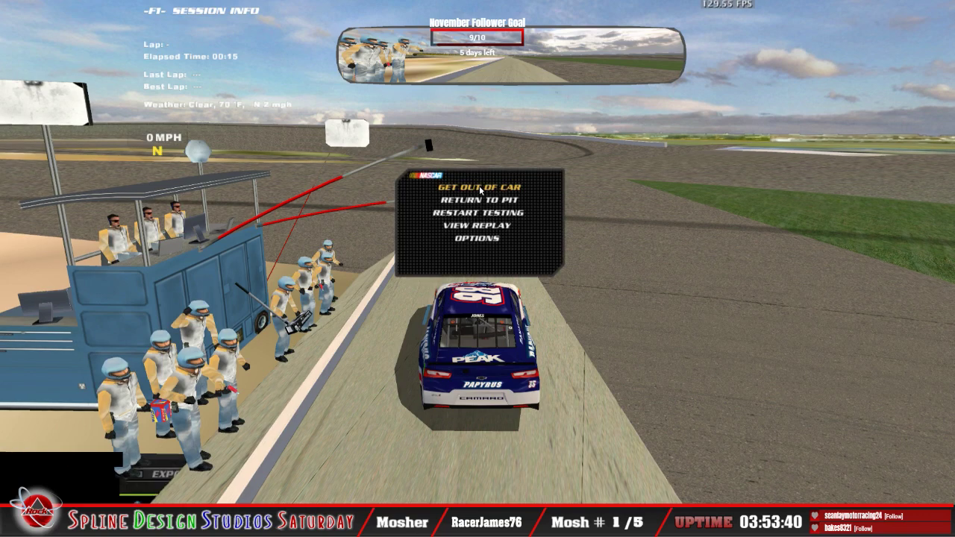
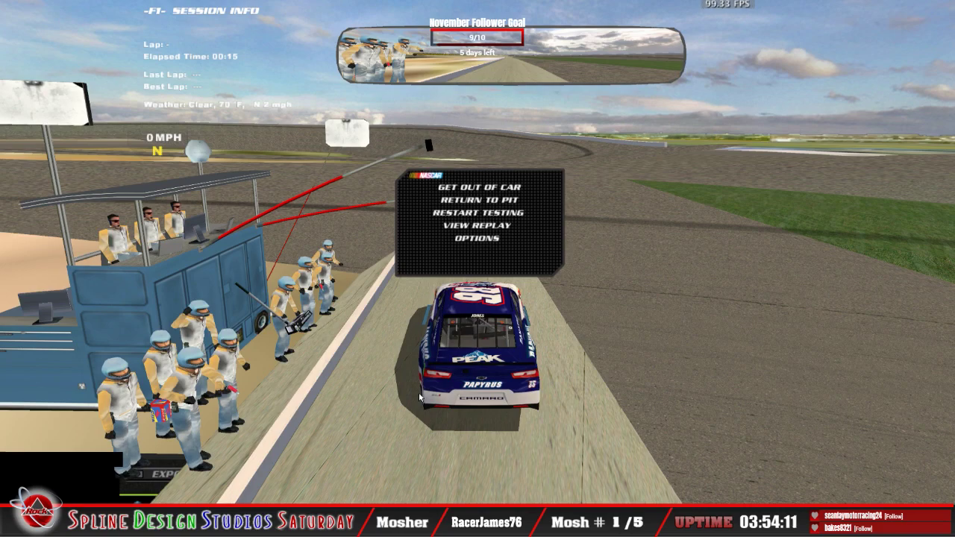
pyautogui.press('F7')
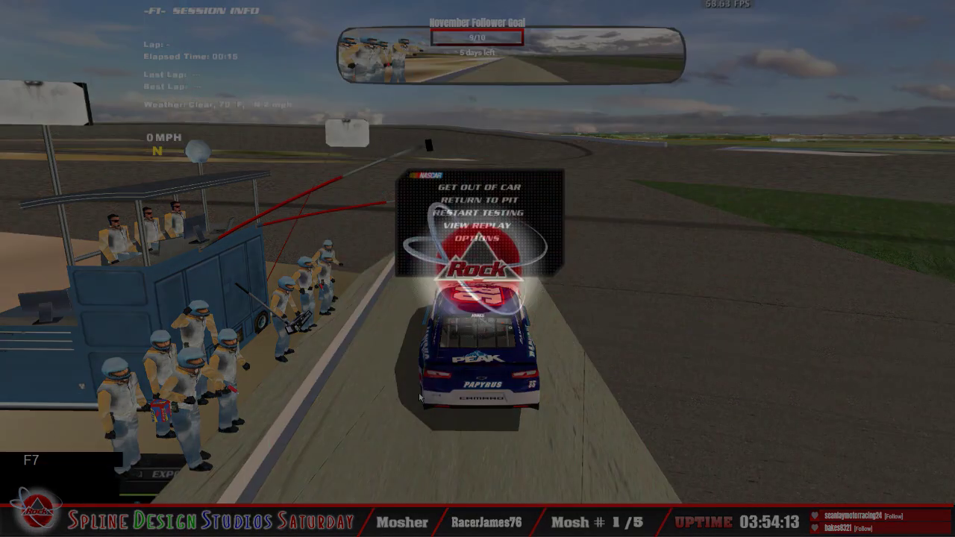
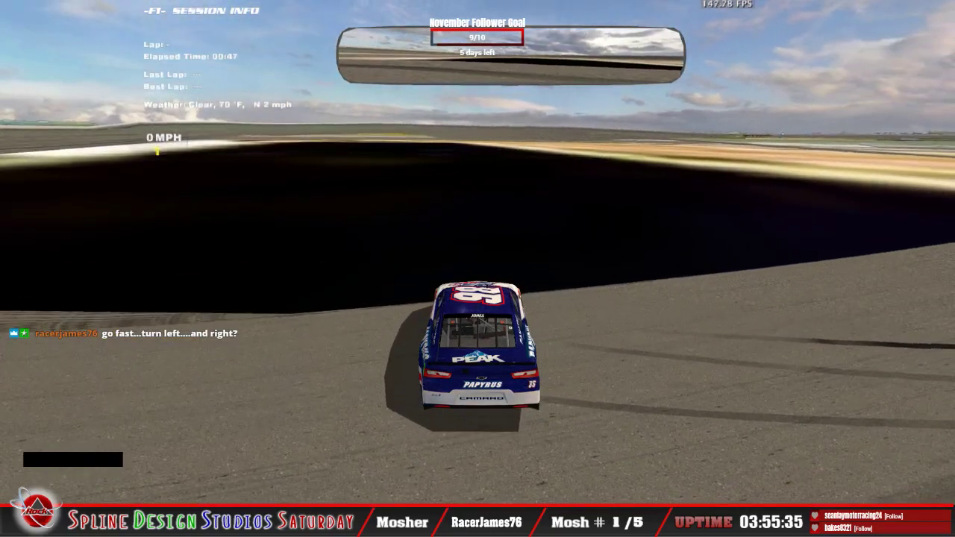
# Get out of the car on track and open the garage setups for Charlotte Roval
pyautogui.press('Escape')
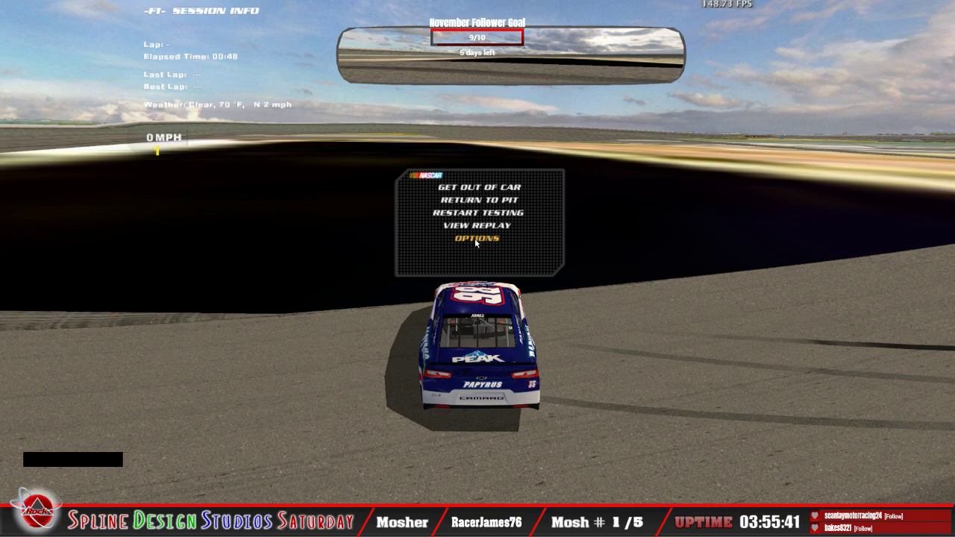
pyautogui.click(488, 201)
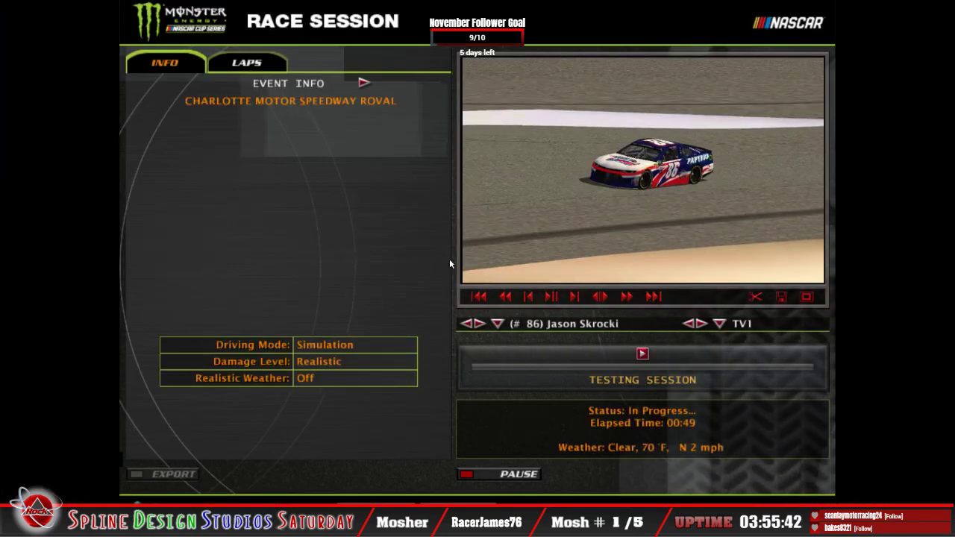
pyautogui.click(405, 504)
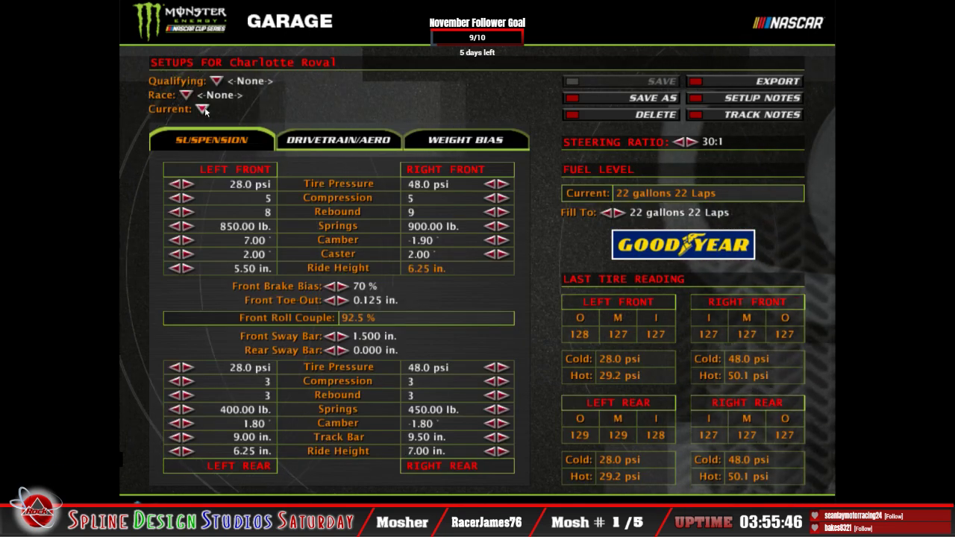
# Load the <fast> setup as the current Charlotte Roval setup and assign it to both race and qualifying
pyautogui.click(202, 110)
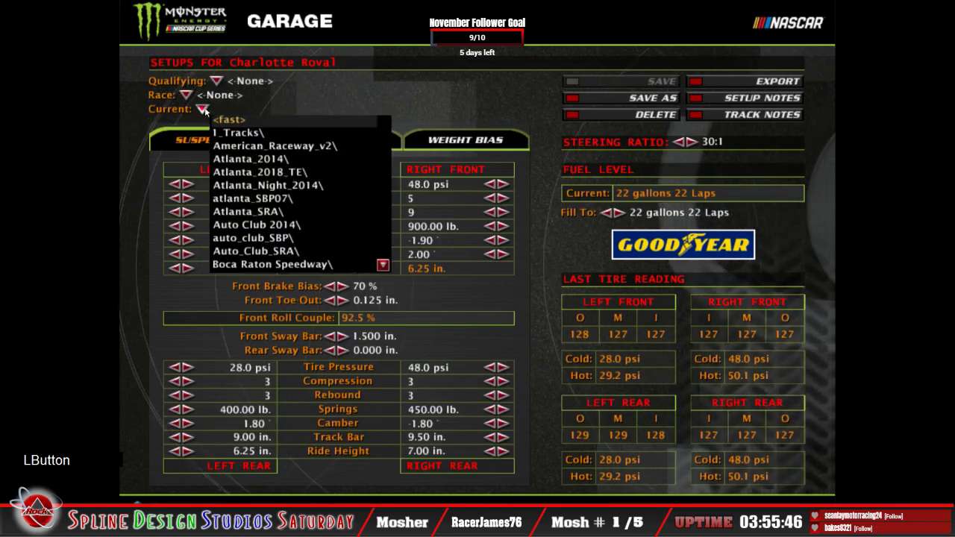
pyautogui.click(224, 119)
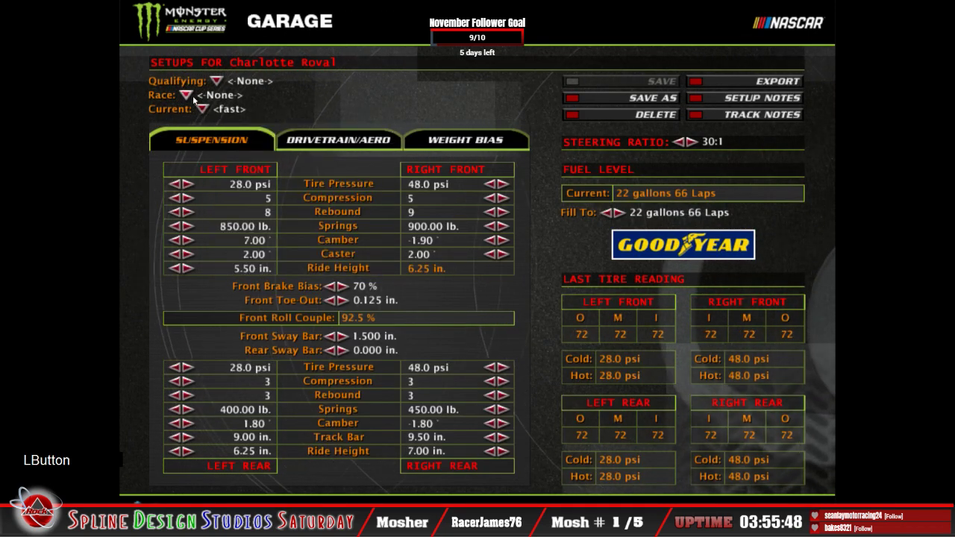
pyautogui.click(186, 95)
pyautogui.click(216, 121)
pyautogui.click(216, 81)
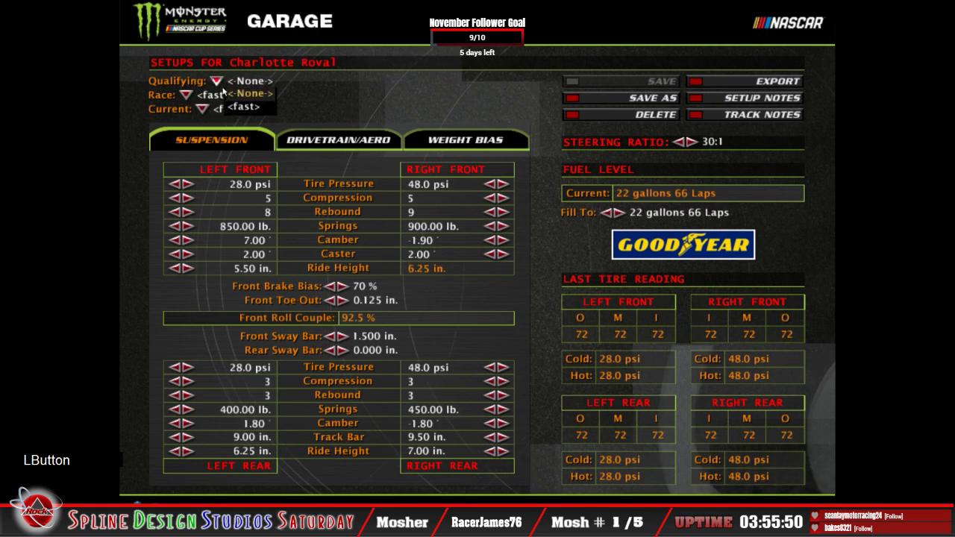
pyautogui.click(245, 106)
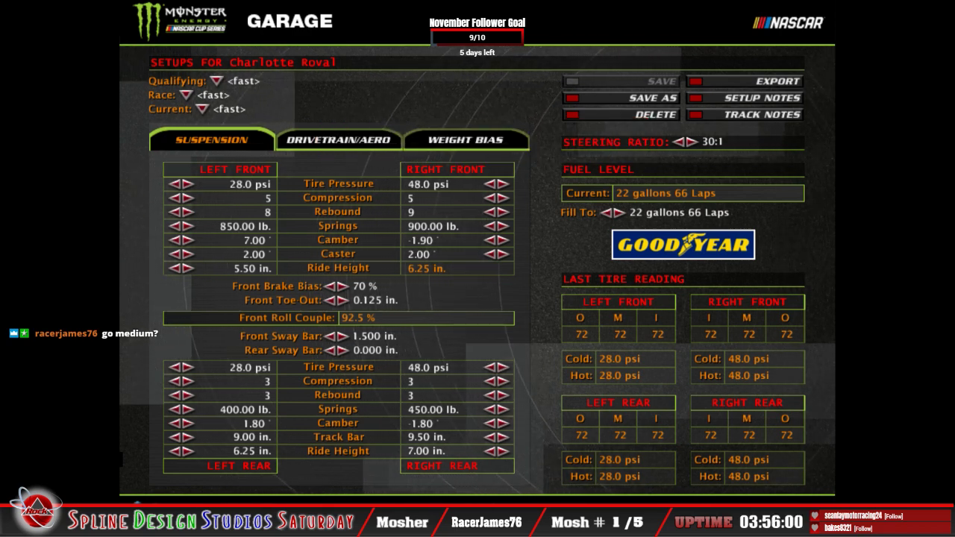
# Leave the garage, get back into the car and drive out of the pit stall for test laps around the Charlotte Roval
pyautogui.click(650, 492)
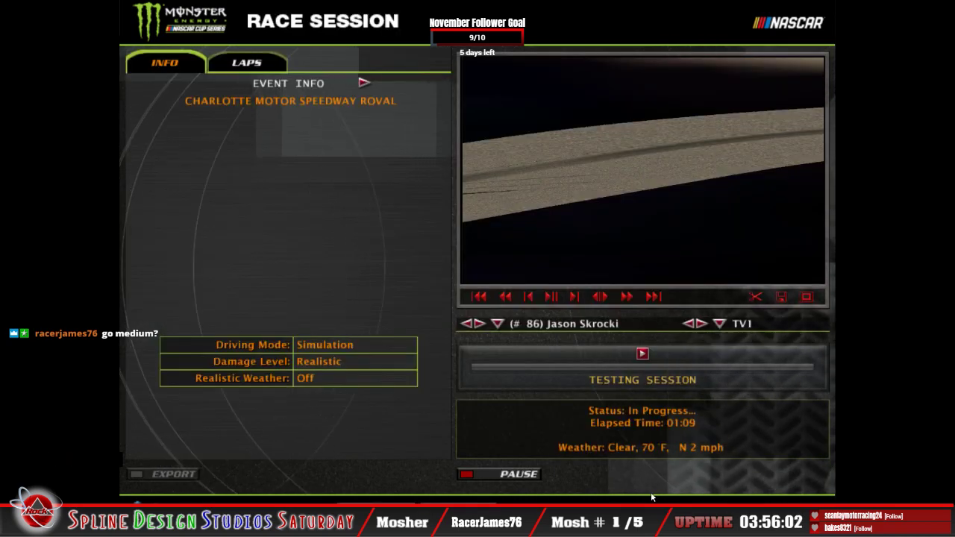
pyautogui.click(791, 474)
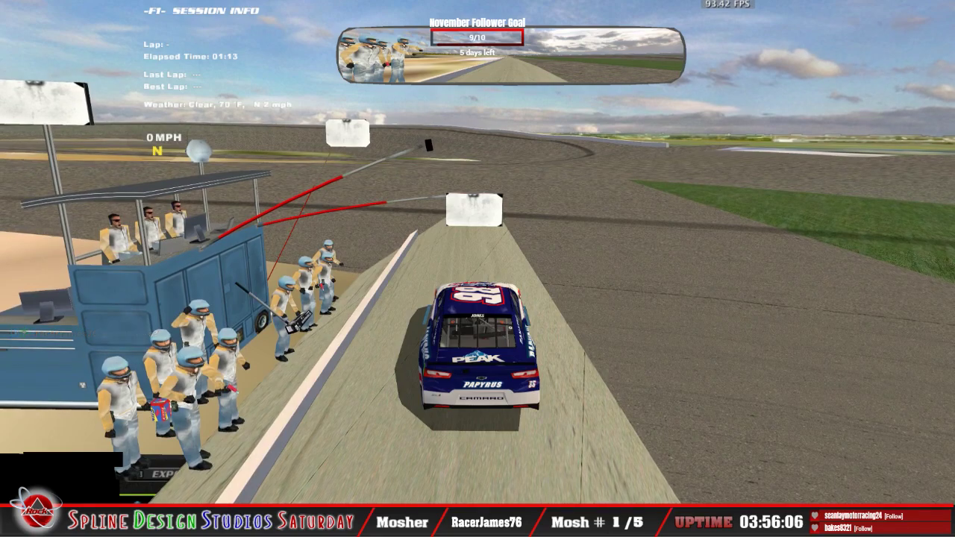
pyautogui.press('Up')
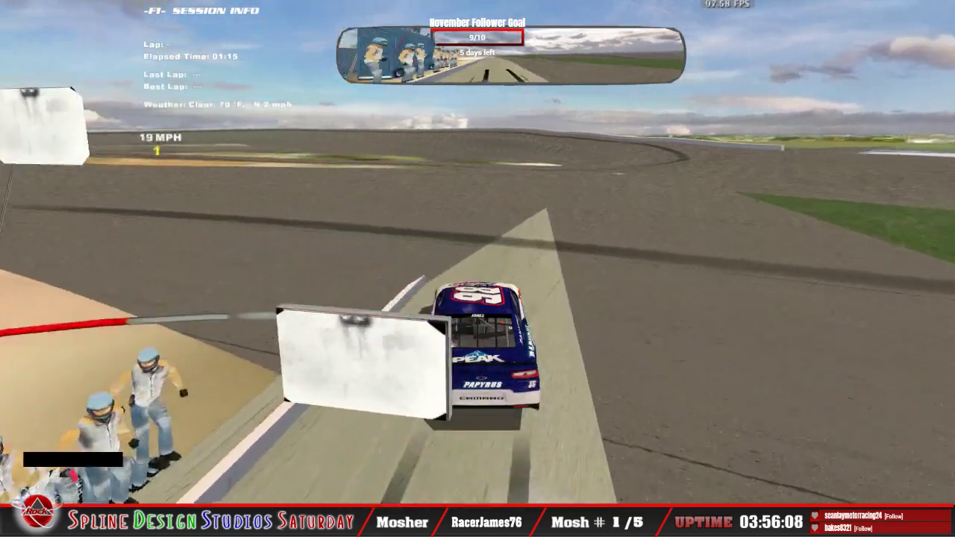
pyautogui.press('Left')
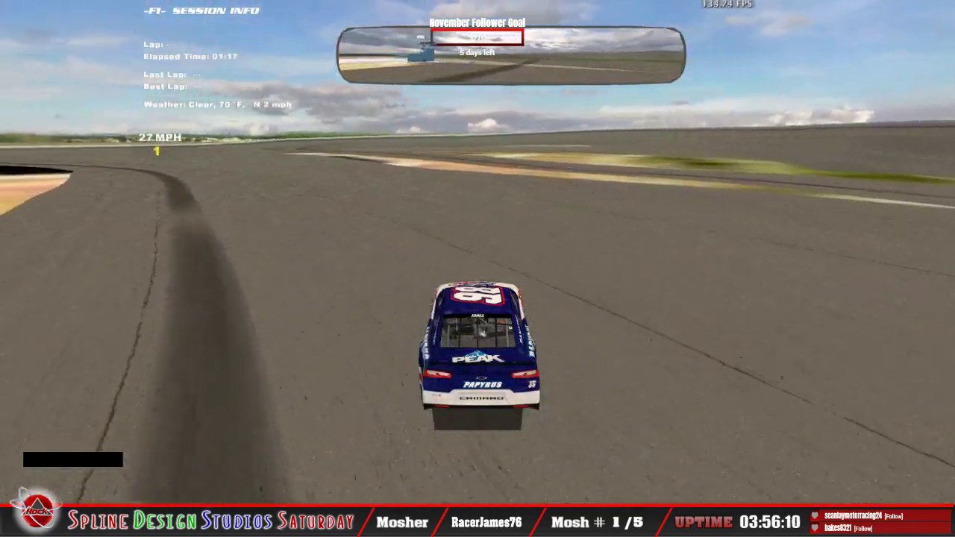
pyautogui.press('Up')
pyautogui.press('Left')
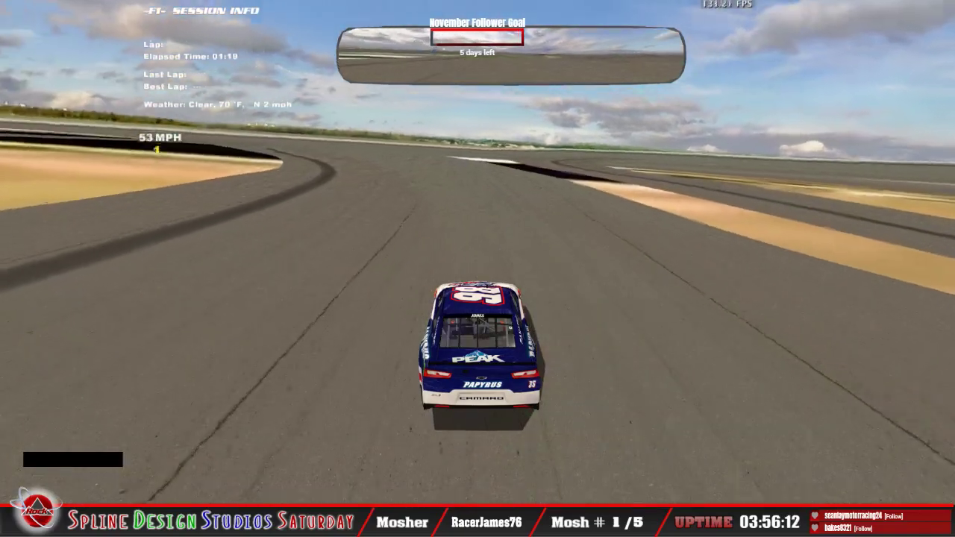
pyautogui.press('Up')
pyautogui.press('Left')
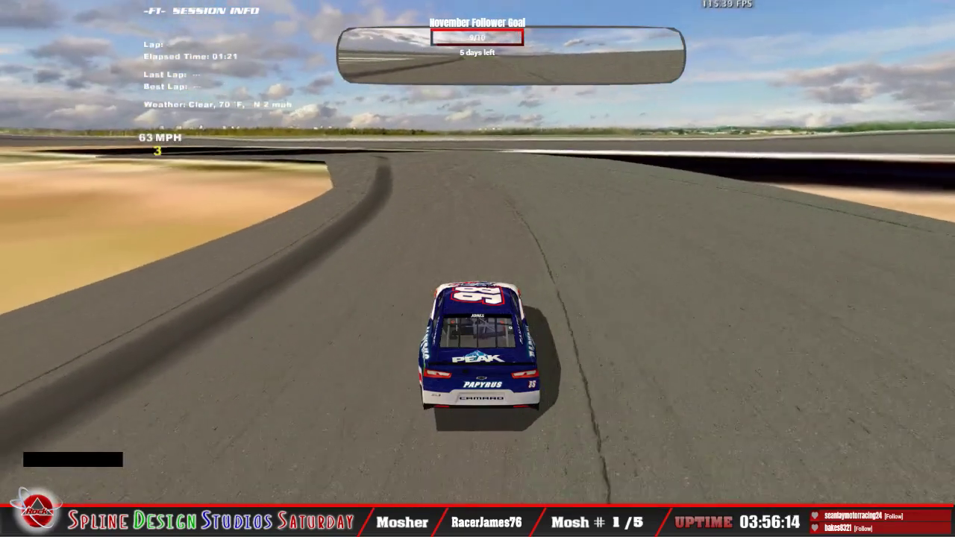
pyautogui.press('Left')
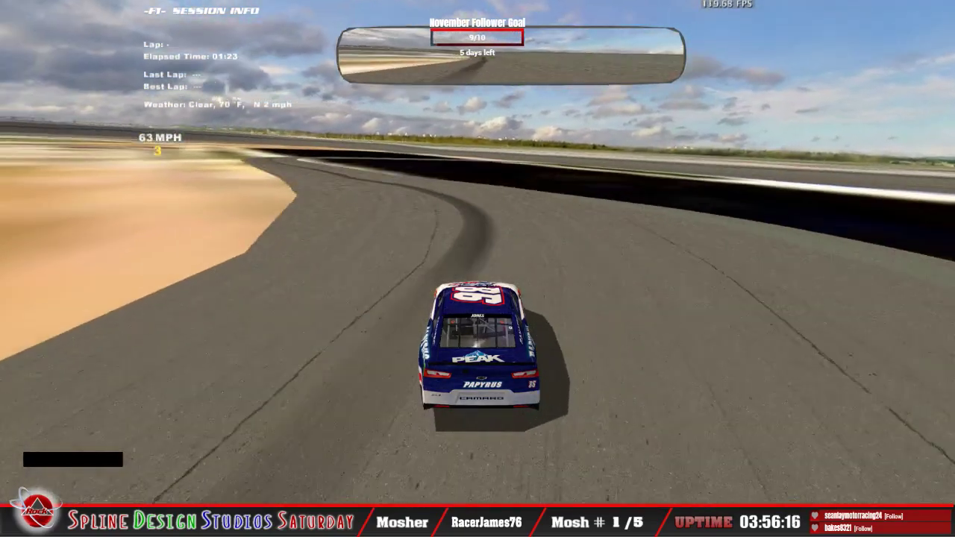
pyautogui.press('Left')
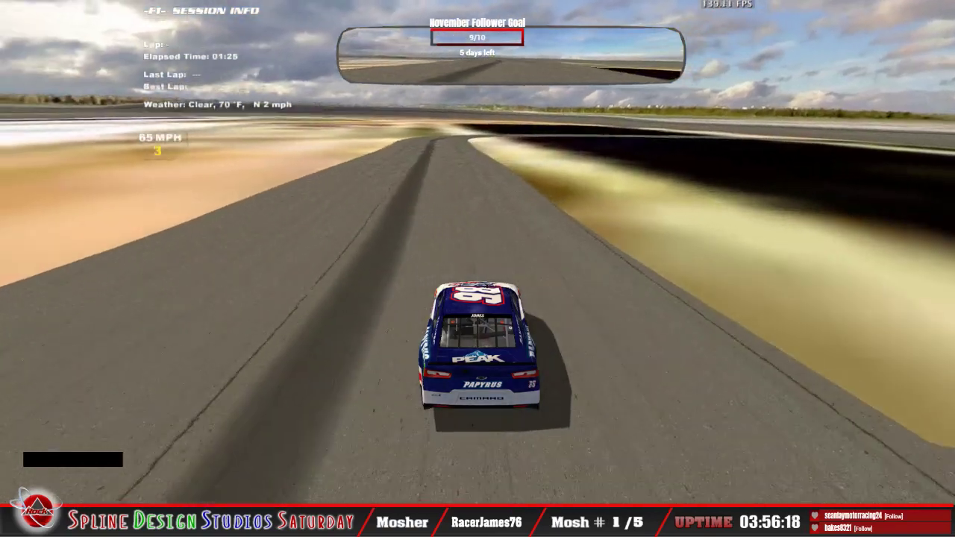
pyautogui.press('Left')
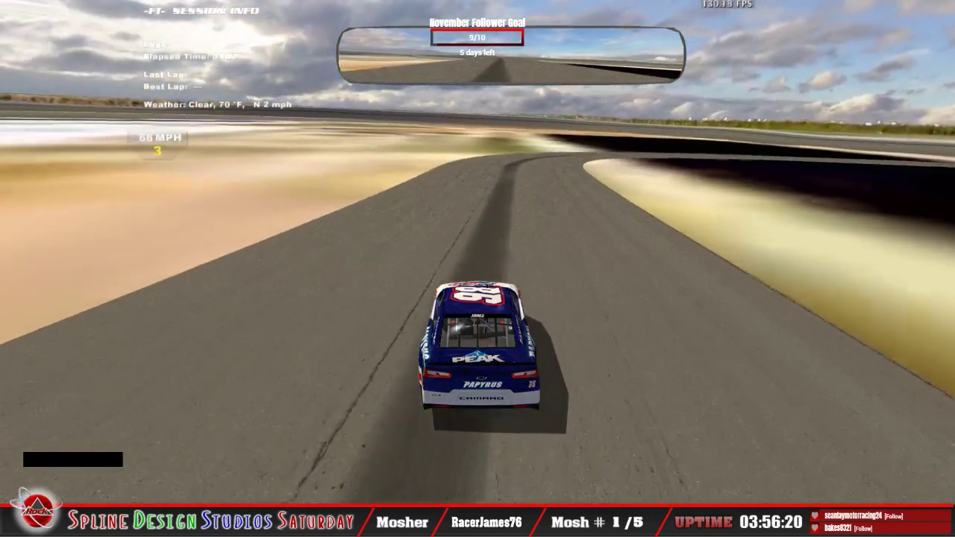
pyautogui.press('Left')
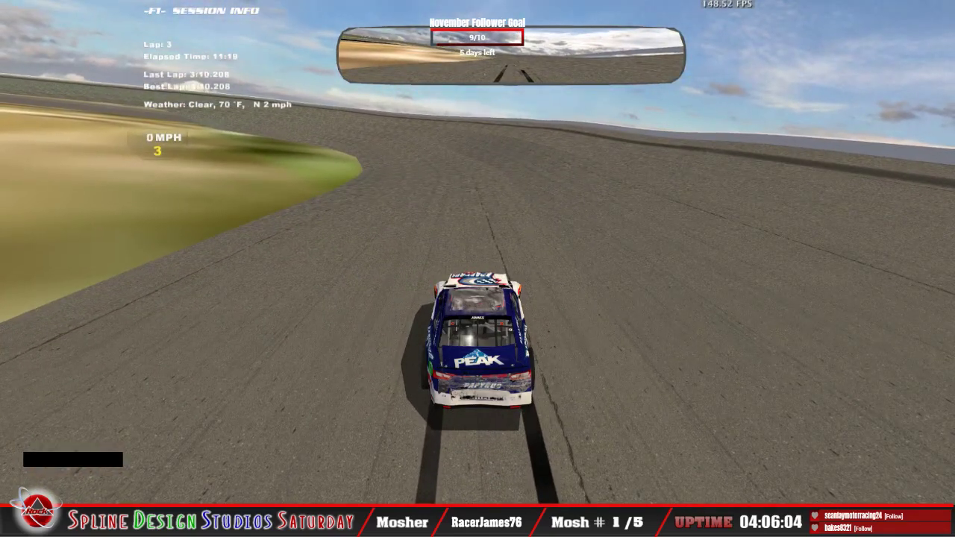
# Get out of the car, leave the testing session, and exit both the game and Logitech Profiler
pyautogui.press('Escape')
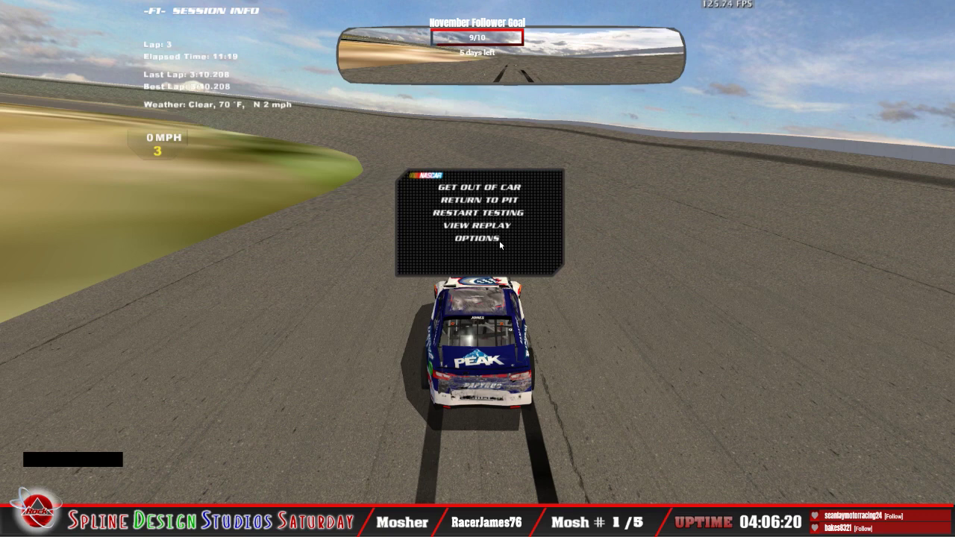
pyautogui.click(497, 194)
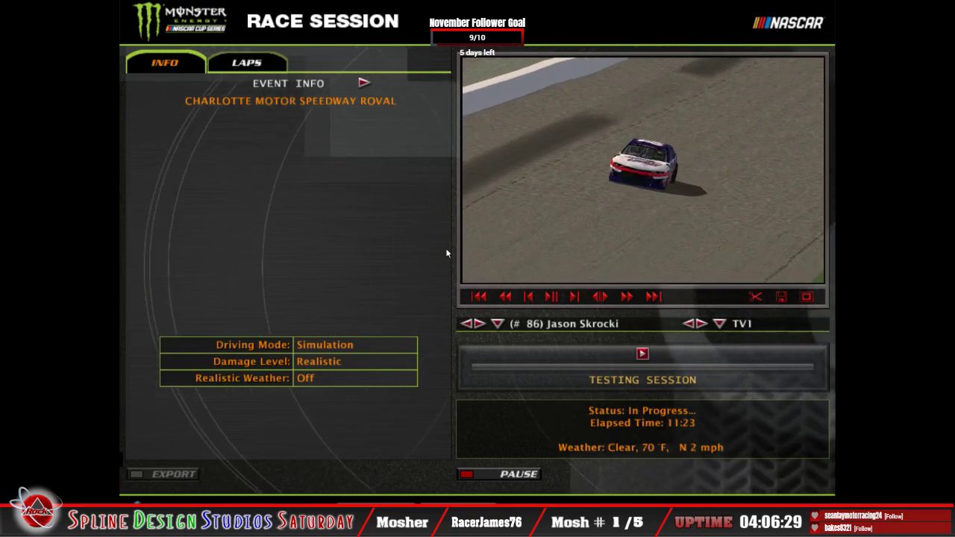
pyautogui.press('Escape')
pyautogui.click(326, 331)
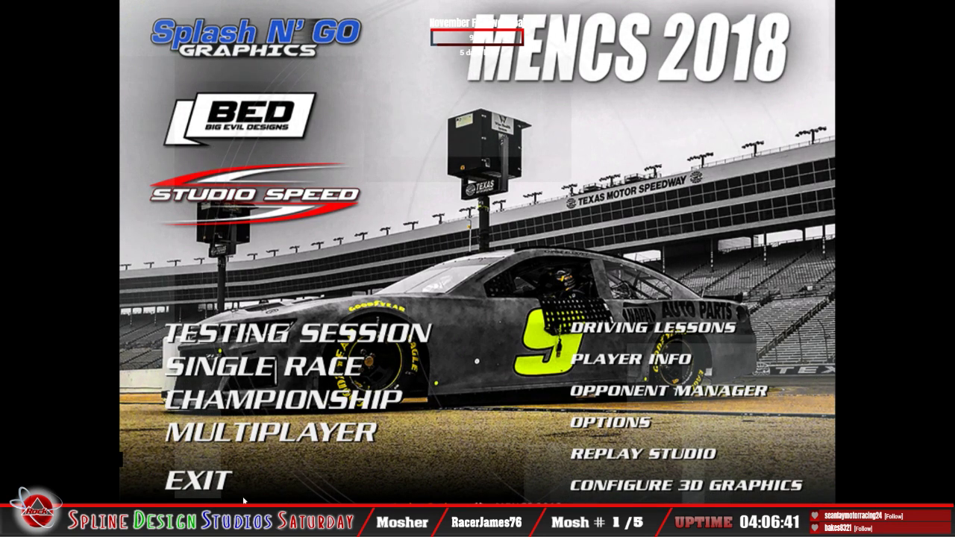
pyautogui.click(191, 485)
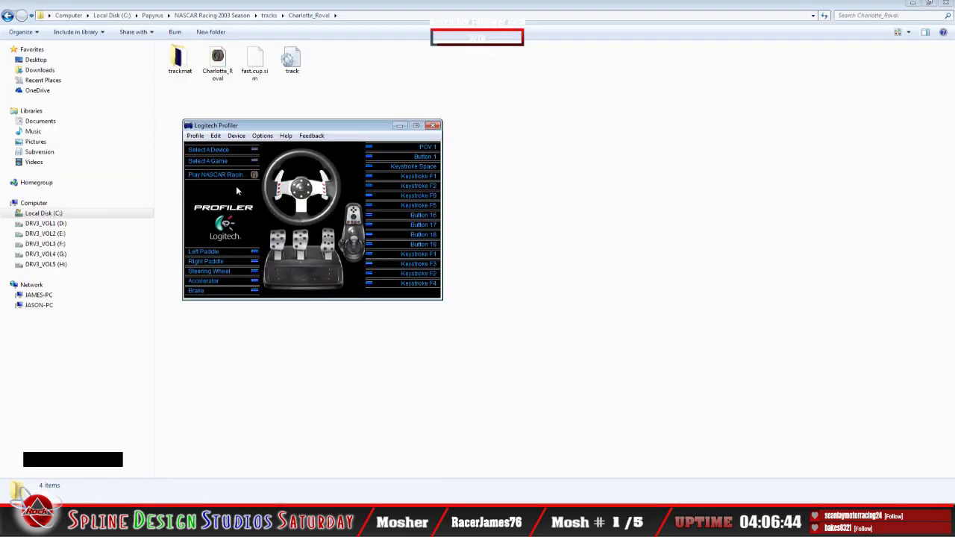
pyautogui.click(195, 136)
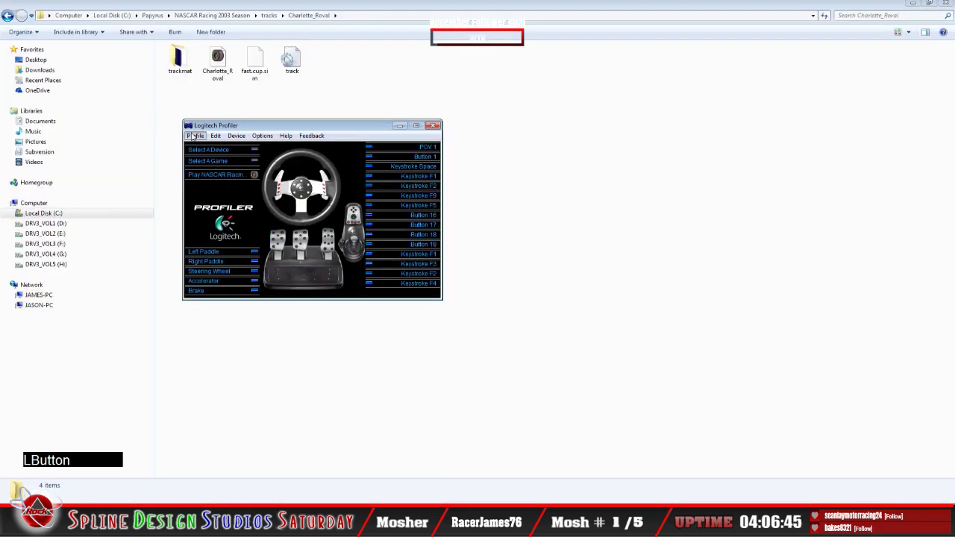
pyautogui.click(213, 221)
# Copy the game's Charlotte_Roval track file over the one in the 6 TRACKS project folder and clear away the folder windows
pyautogui.rightClick(295, 65)
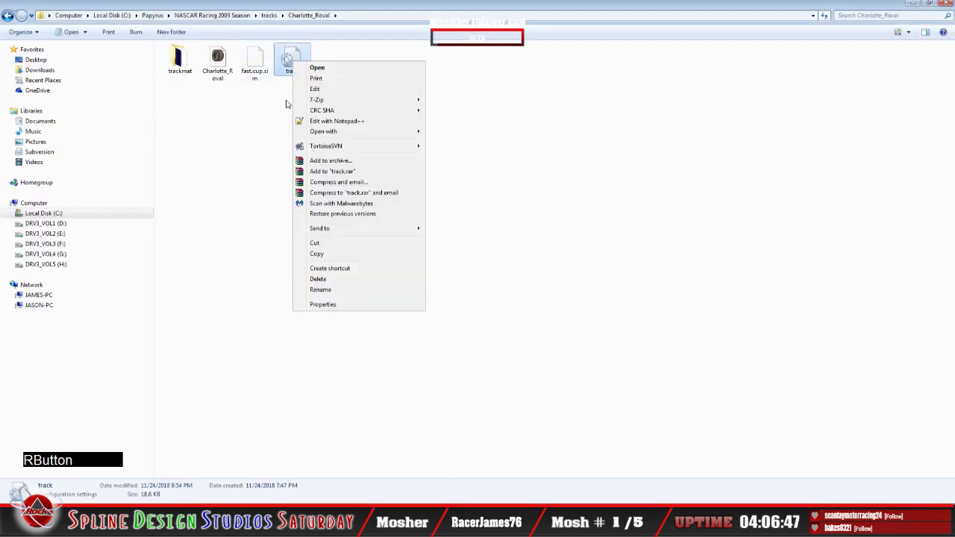
pyautogui.click(321, 258)
pyautogui.click(60, 523)
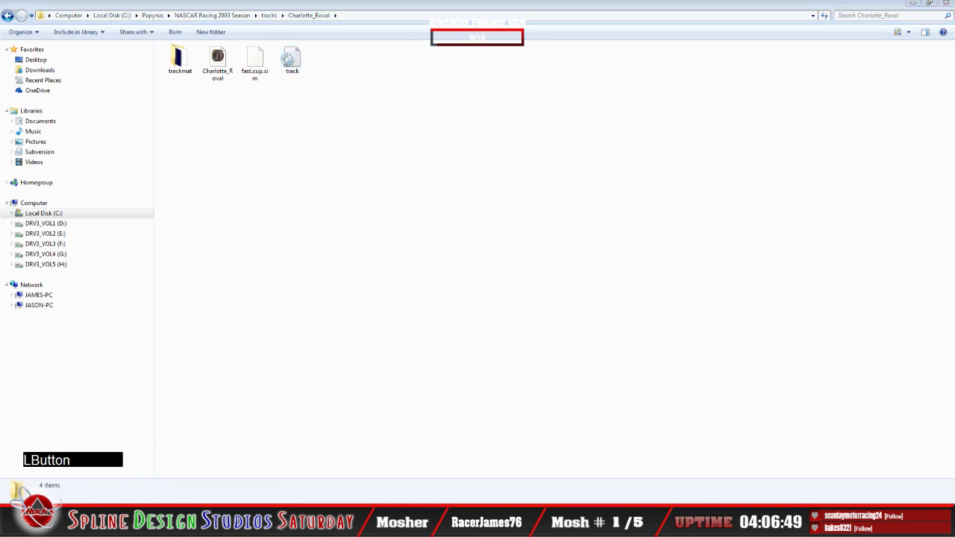
pyautogui.click(49, 481)
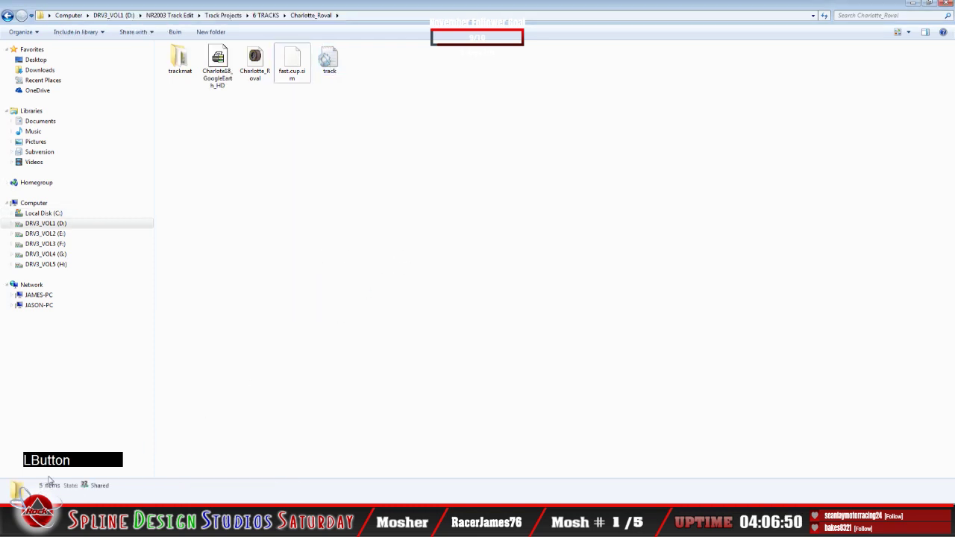
pyautogui.rightClick(307, 214)
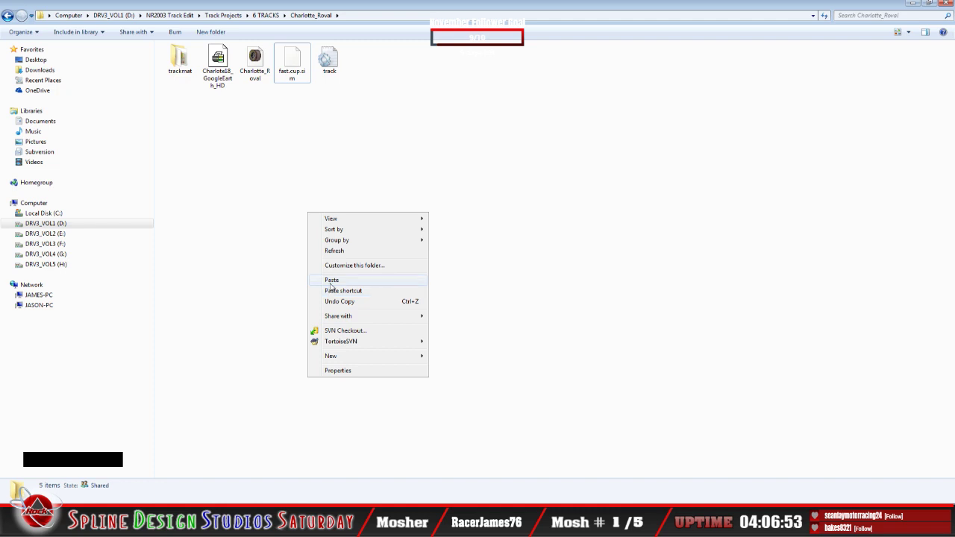
pyautogui.click(331, 282)
pyautogui.click(415, 185)
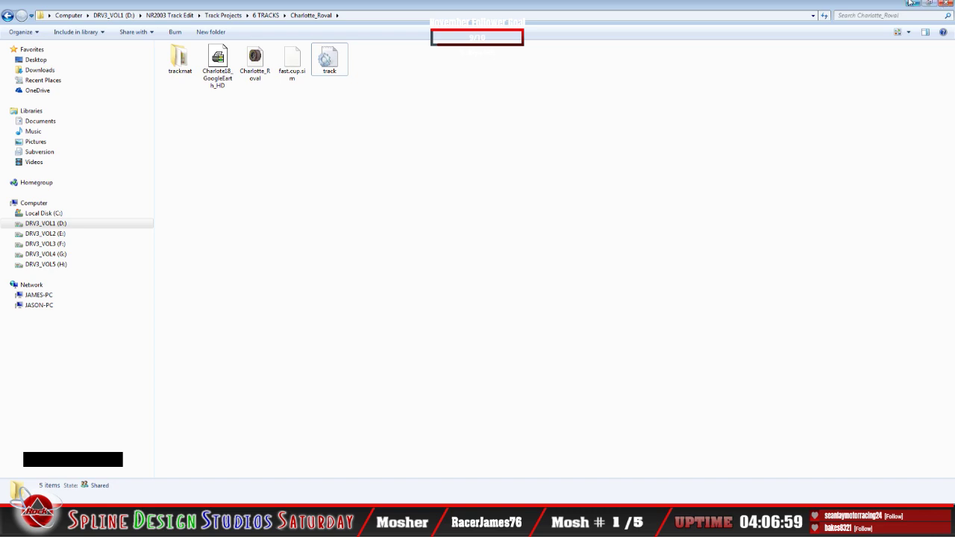
pyautogui.click(944, 3)
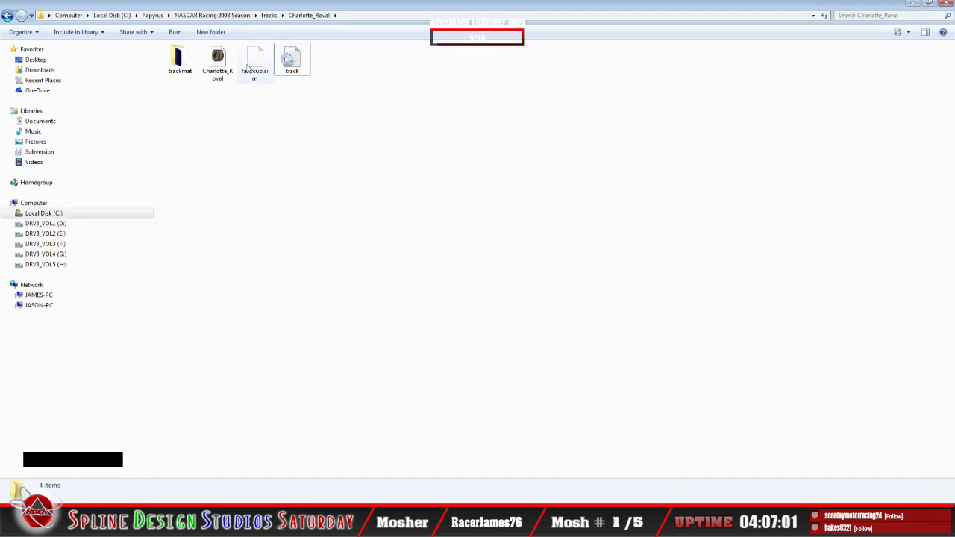
pyautogui.click(914, 4)
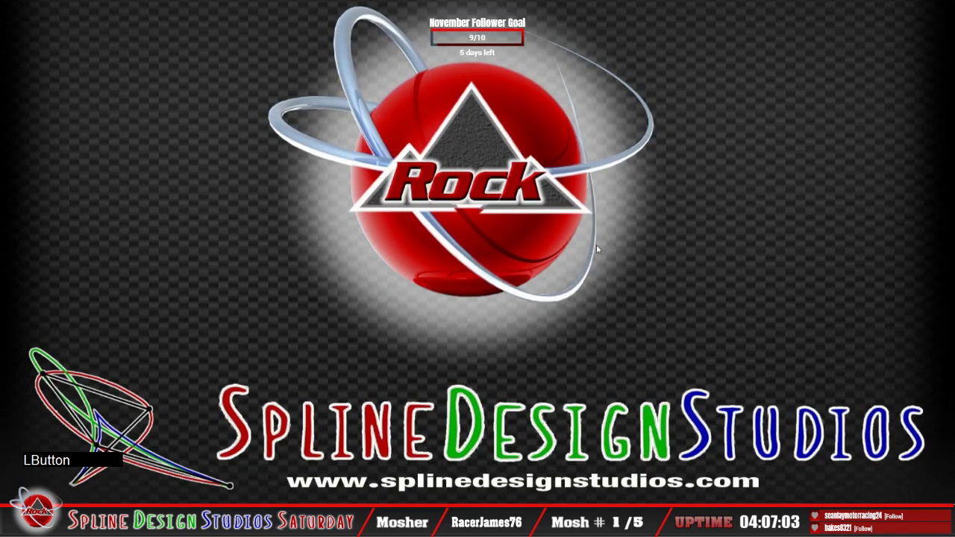
# Open Charlotte_Roval_apply_elevation8j from the NR2003 Track Edit tracks folder and maximize its Sandbox view
pyautogui.click(41, 470)
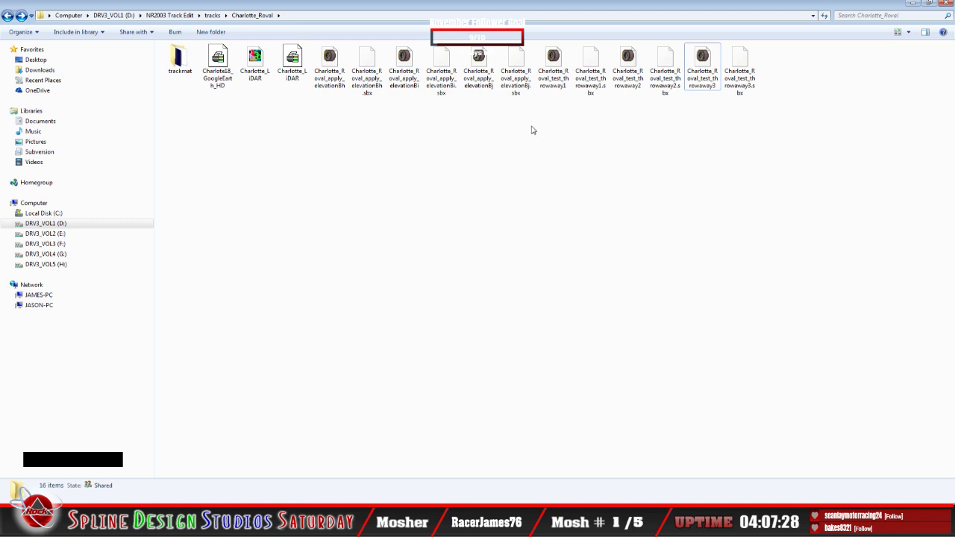
pyautogui.click(476, 70)
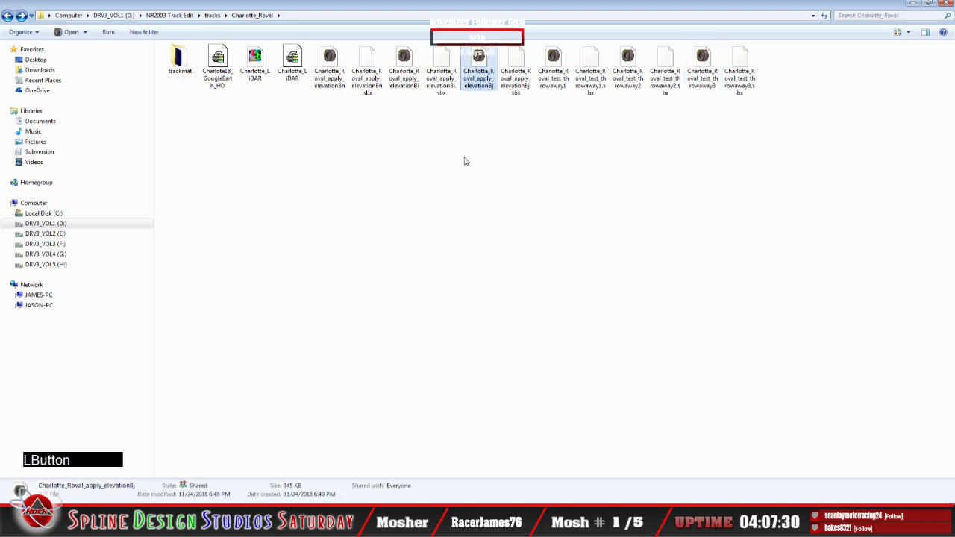
pyautogui.doubleClick(478, 79)
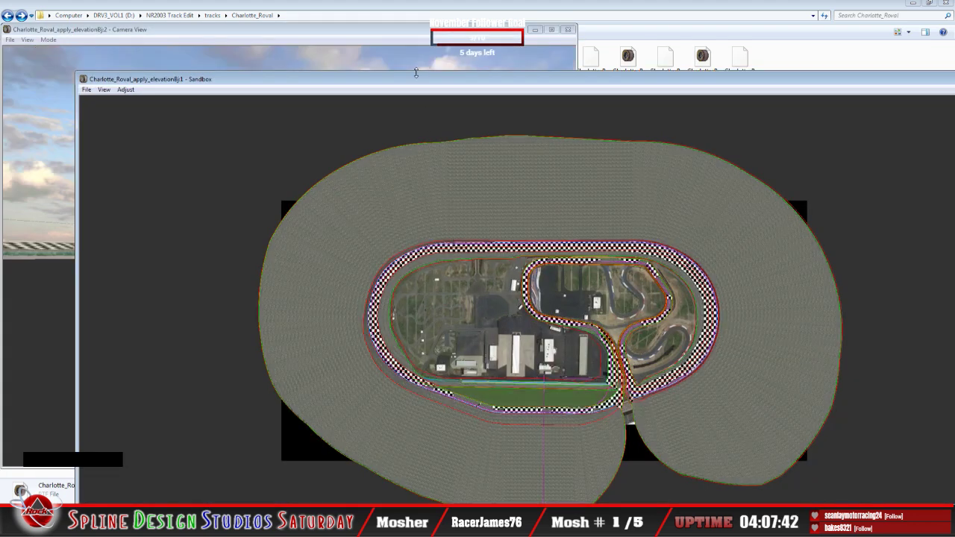
pyautogui.doubleClick(417, 78)
pyautogui.doubleClick(368, 23)
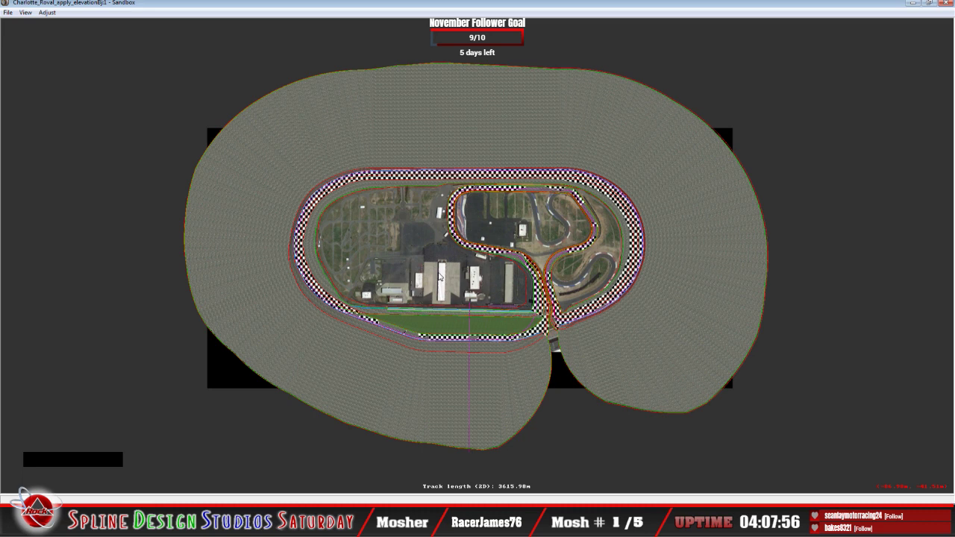
# Unlock all geometry in the Sandbox view and select the short straight track segment across the frontstretch grass
pyautogui.rightClick(152, 402)
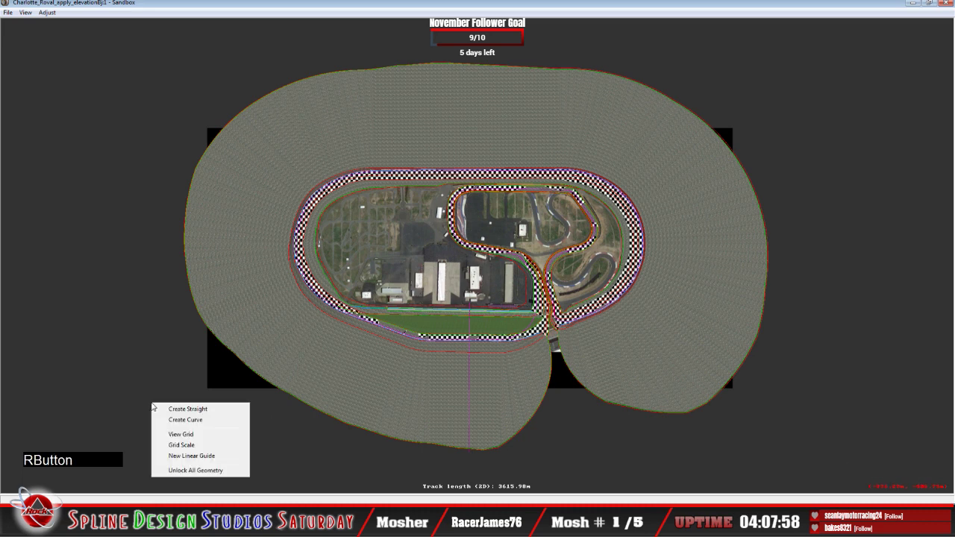
pyautogui.click(184, 471)
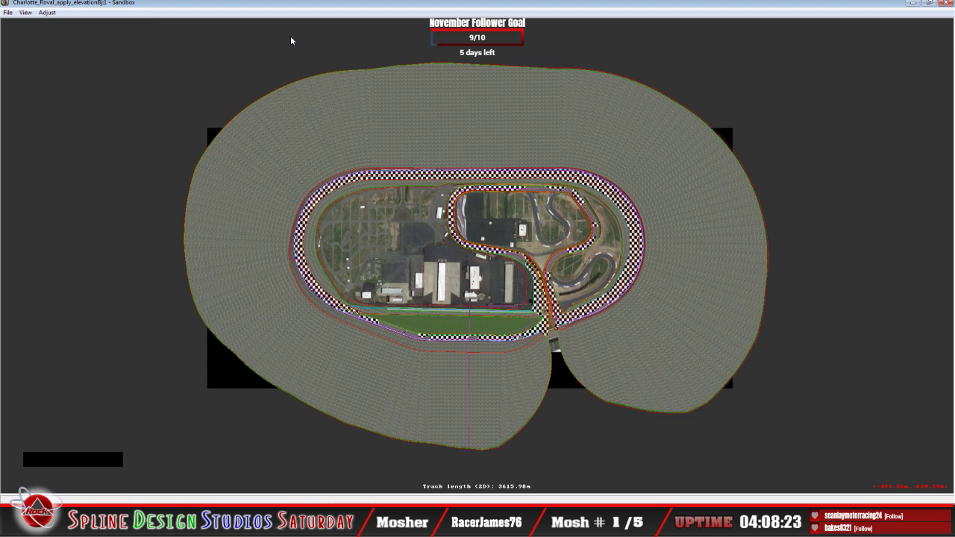
pyautogui.click(388, 3)
pyautogui.scroll(5, 419, 148)
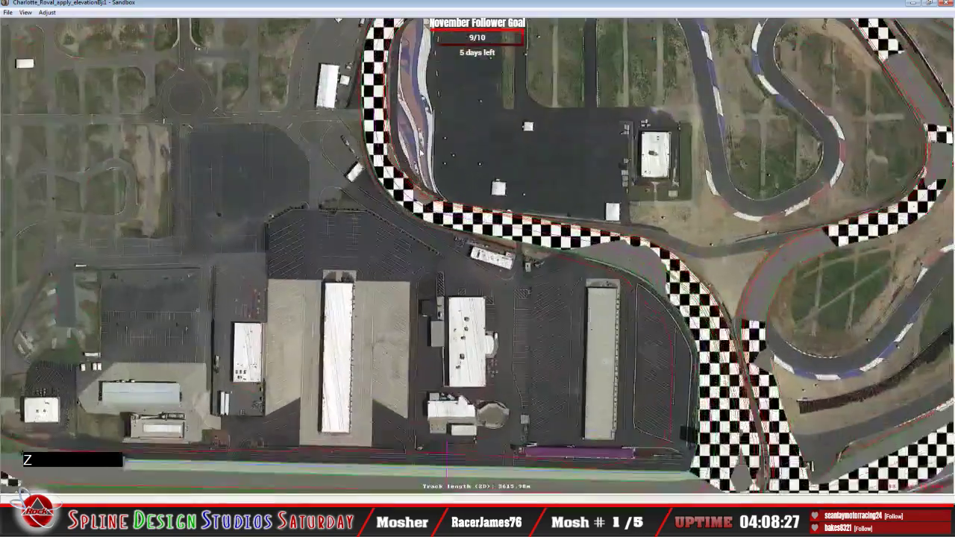
pyautogui.press('c')
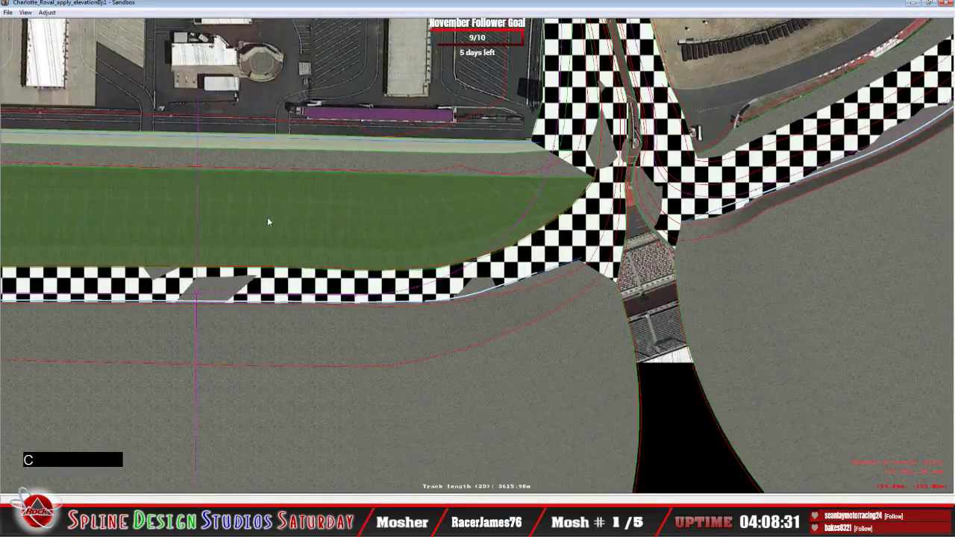
pyautogui.click(268, 219)
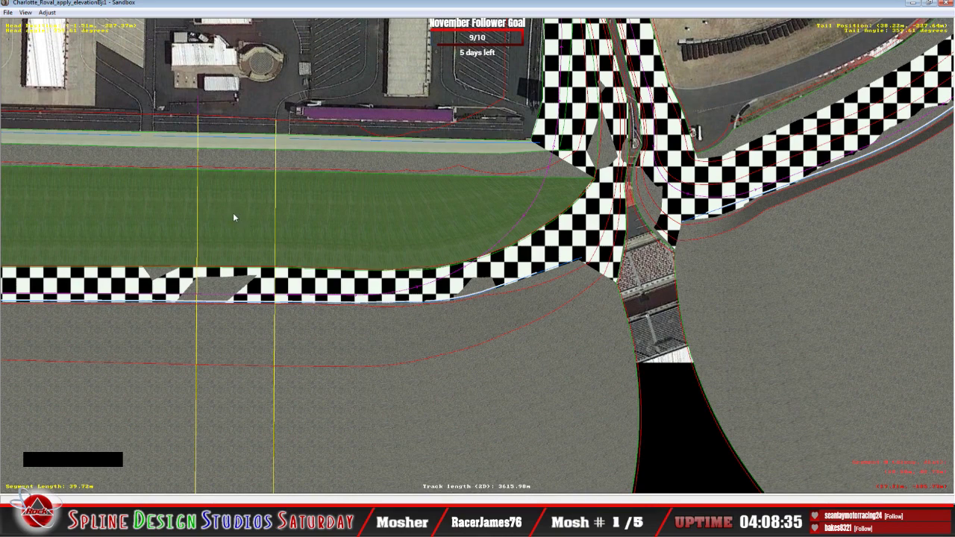
# Select the short curved track segment at the end of the frontstretch grass, where the infield road course branches off
pyautogui.rightClick(234, 214)
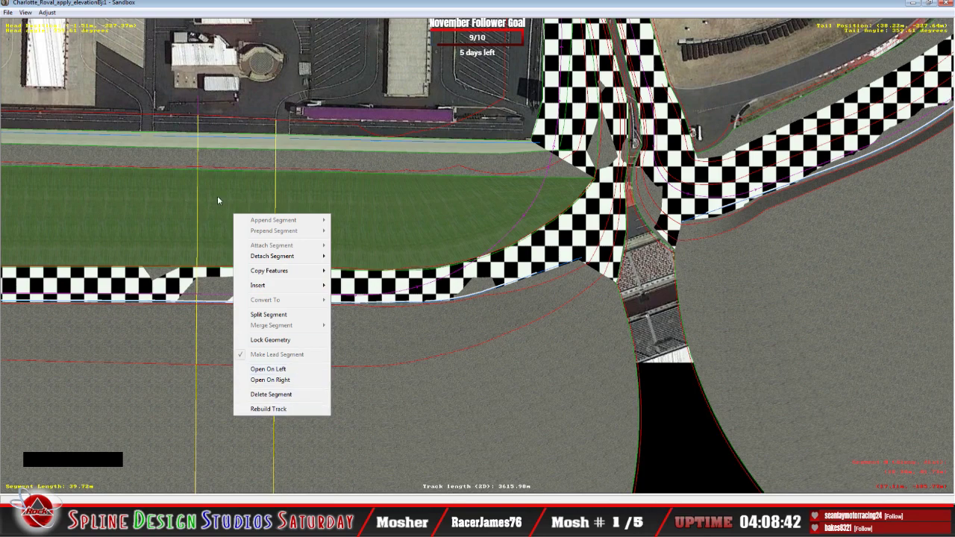
pyautogui.click(575, 202)
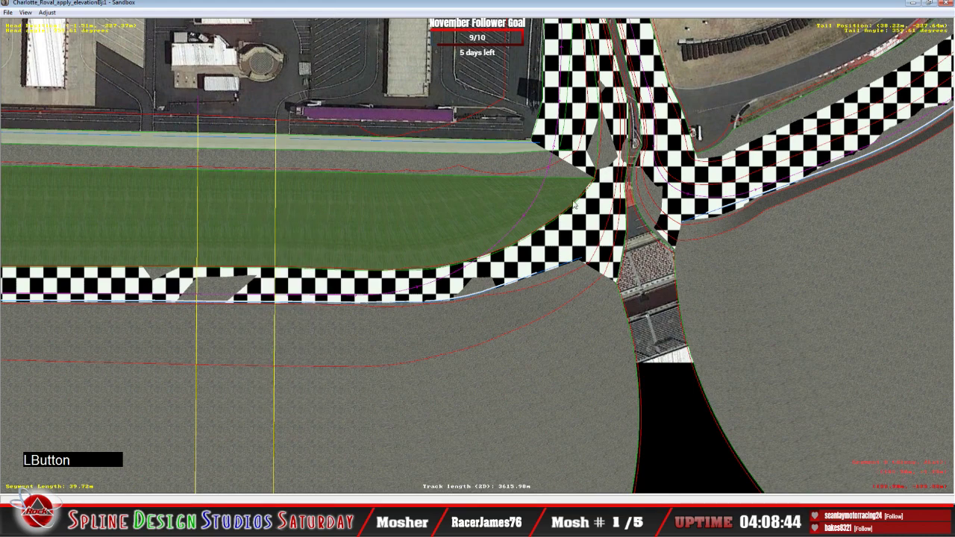
pyautogui.press('c')
pyautogui.scroll(5, 363, 364)
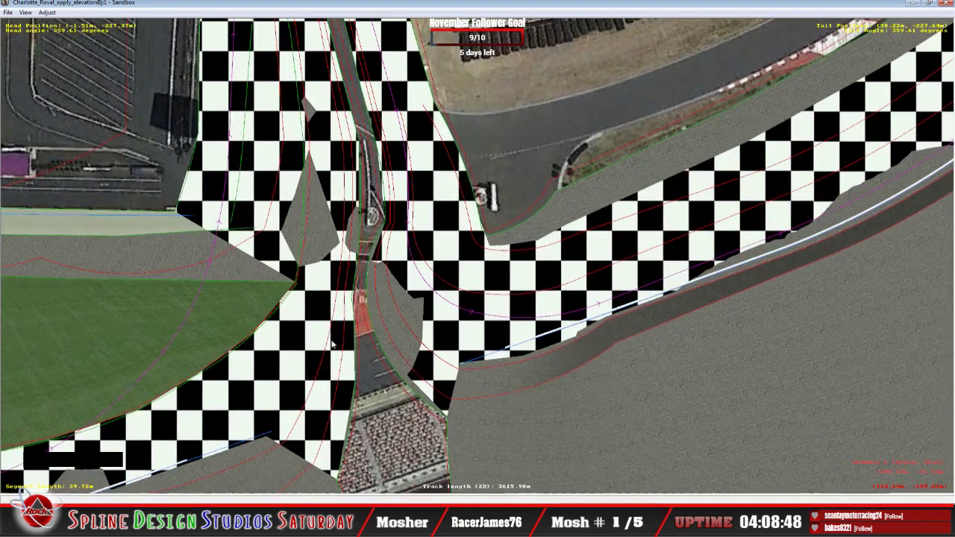
pyautogui.click(359, 362)
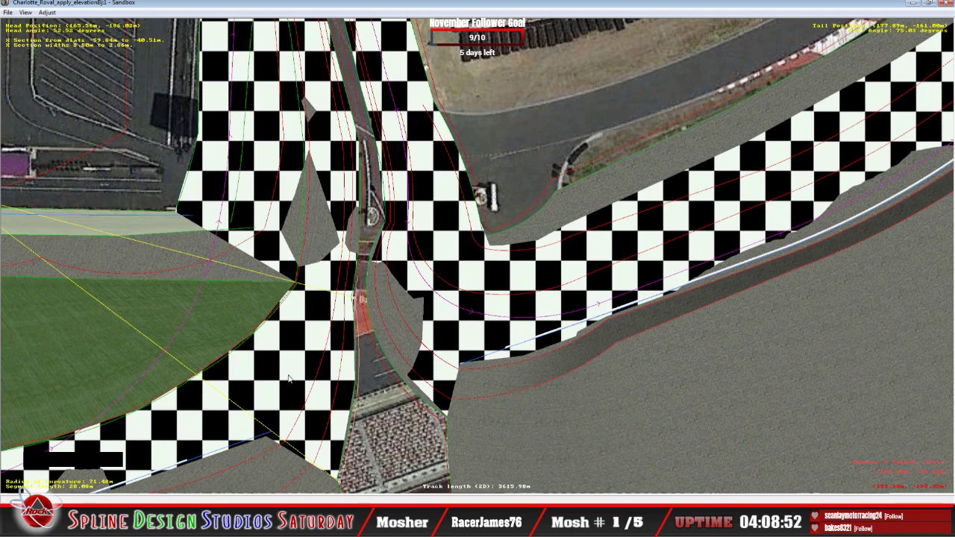
# Turn off the Open On Right setting for the selected curved segment and check the change in its segment options
pyautogui.rightClick(267, 361)
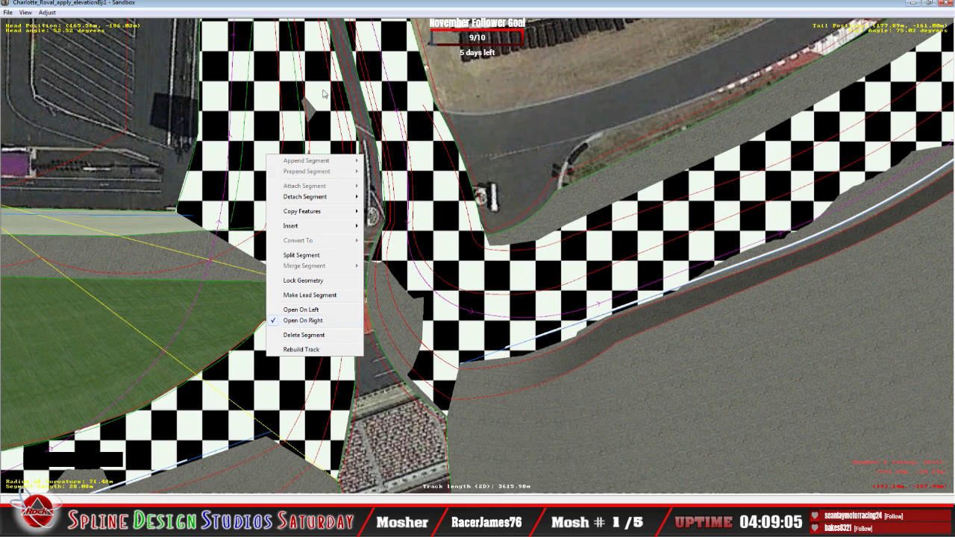
pyautogui.click(326, 12)
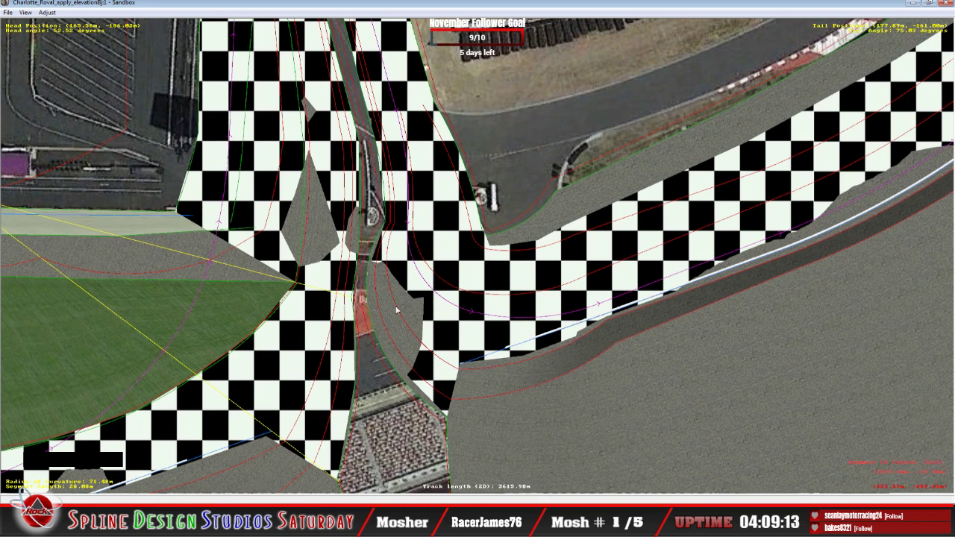
pyautogui.click(333, 12)
pyautogui.press('x')
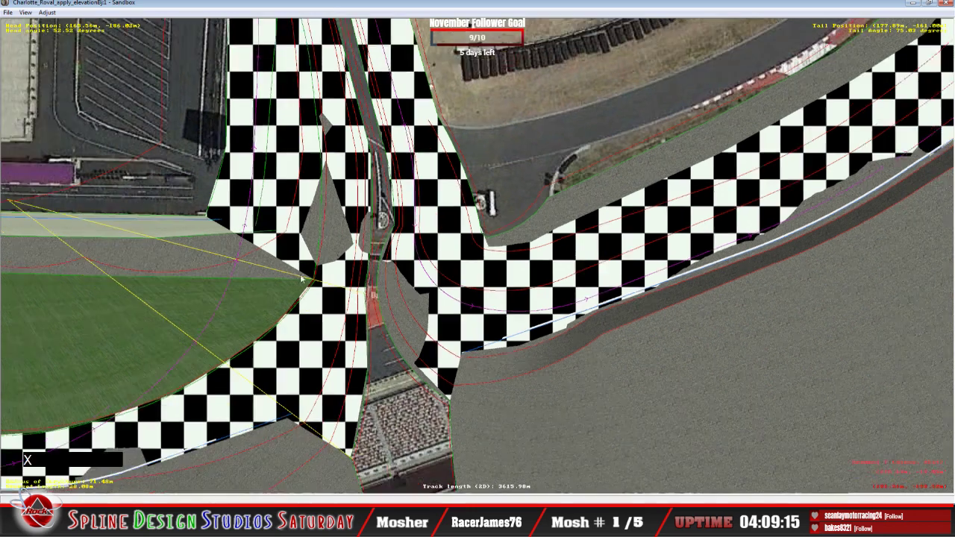
pyautogui.press('c')
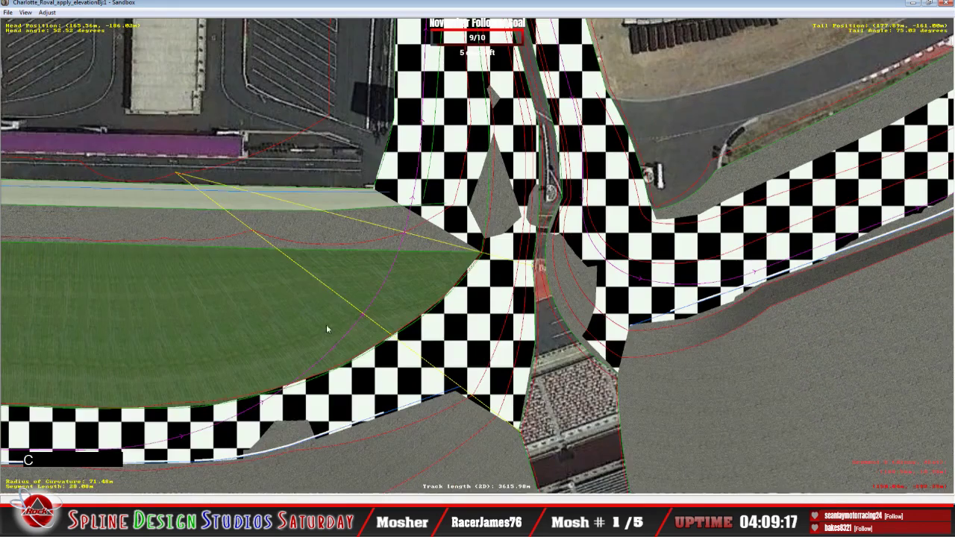
pyautogui.press('c')
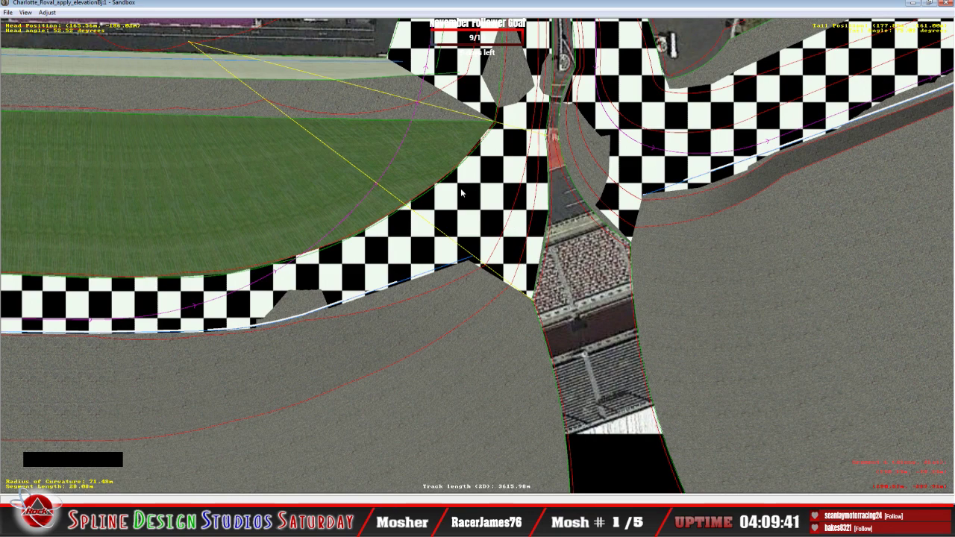
pyautogui.rightClick(425, 159)
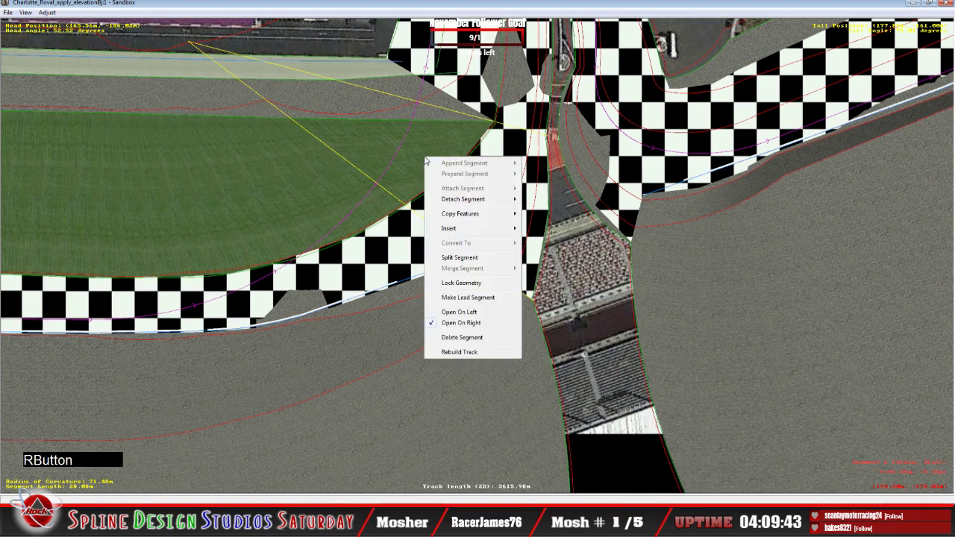
pyautogui.click(456, 323)
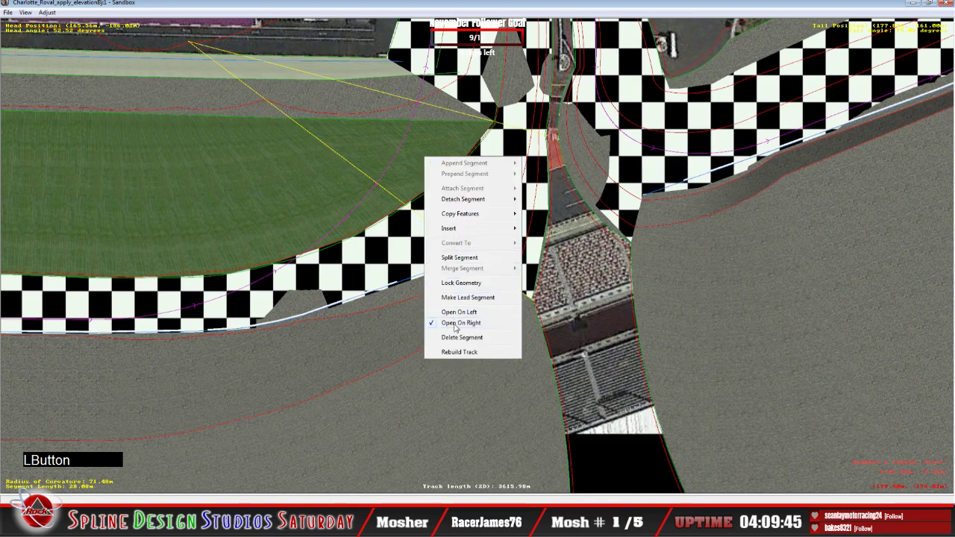
pyautogui.rightClick(425, 159)
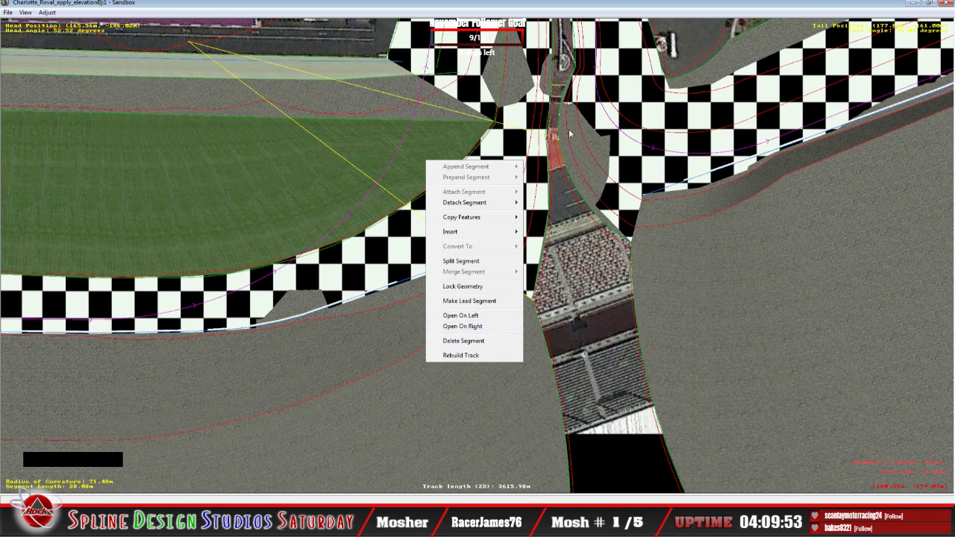
pyautogui.click(336, 204)
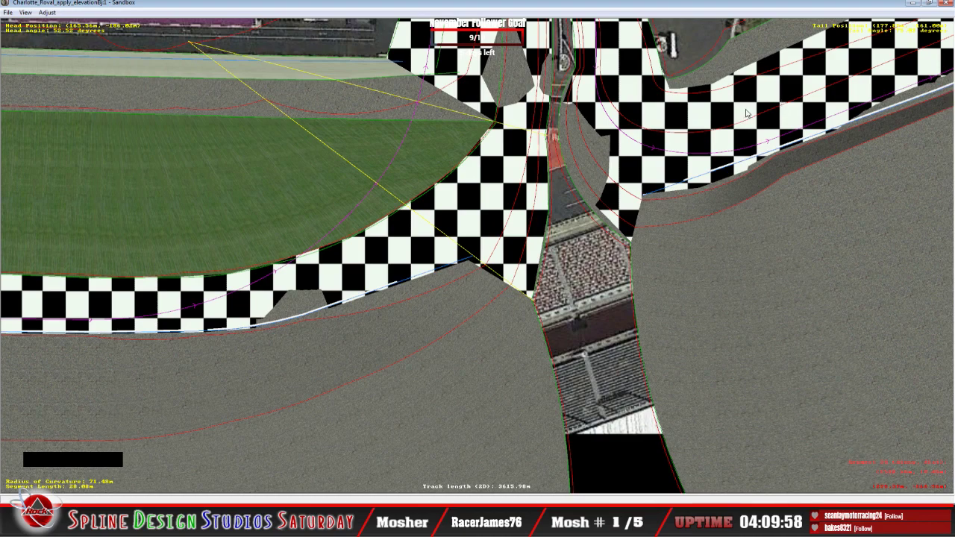
# Save the track as a new file named Charlotte_Roval_adj_open_segment in the Charlotte_Roval folder
pyautogui.press('x')
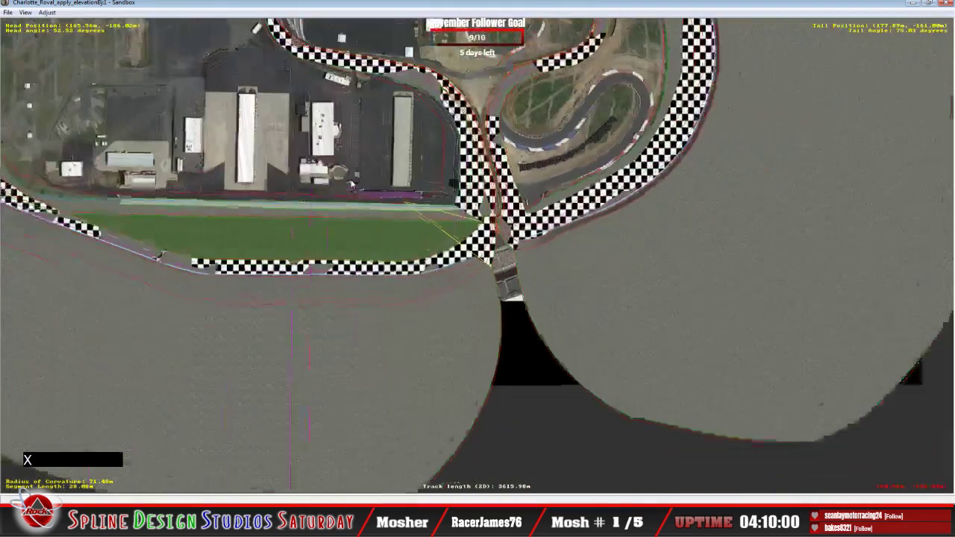
pyautogui.press('c')
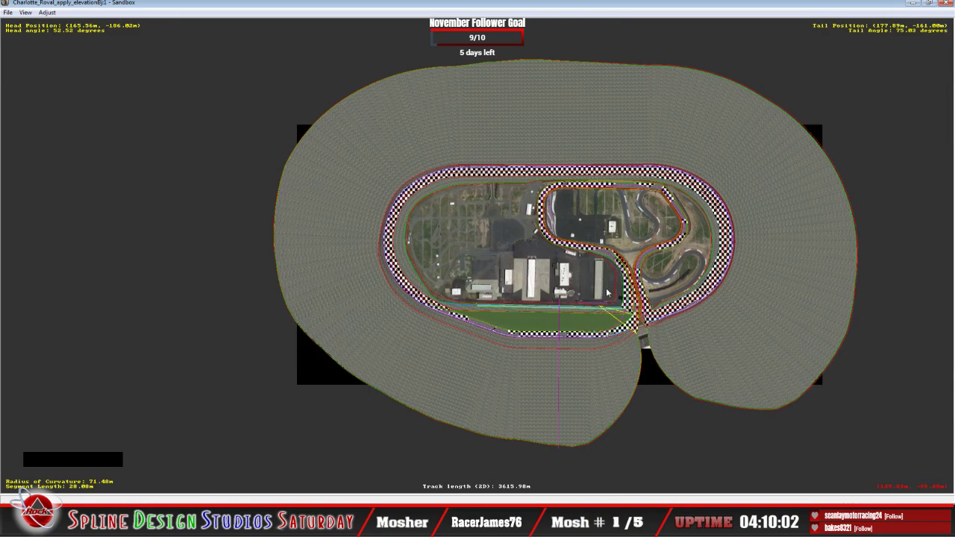
pyautogui.press('c')
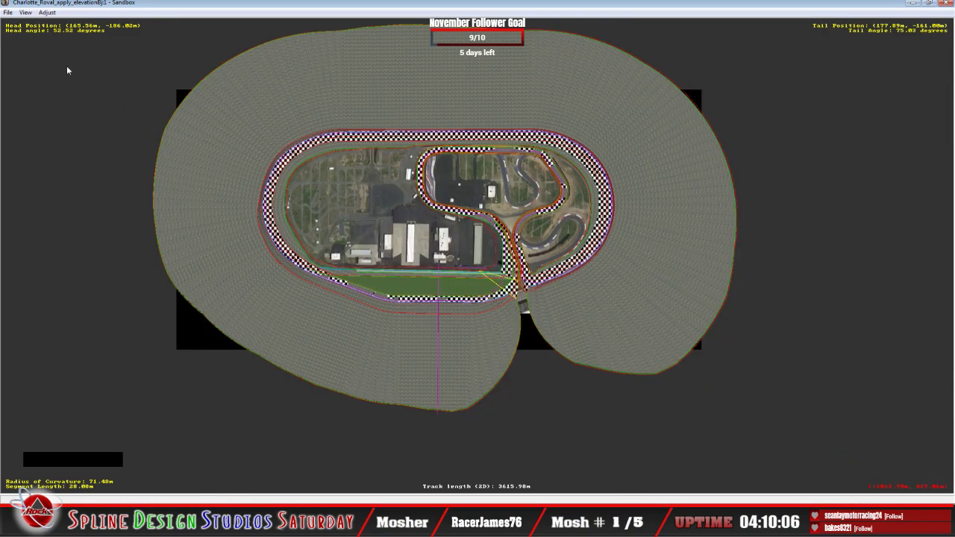
pyautogui.click(8, 12)
pyautogui.click(41, 126)
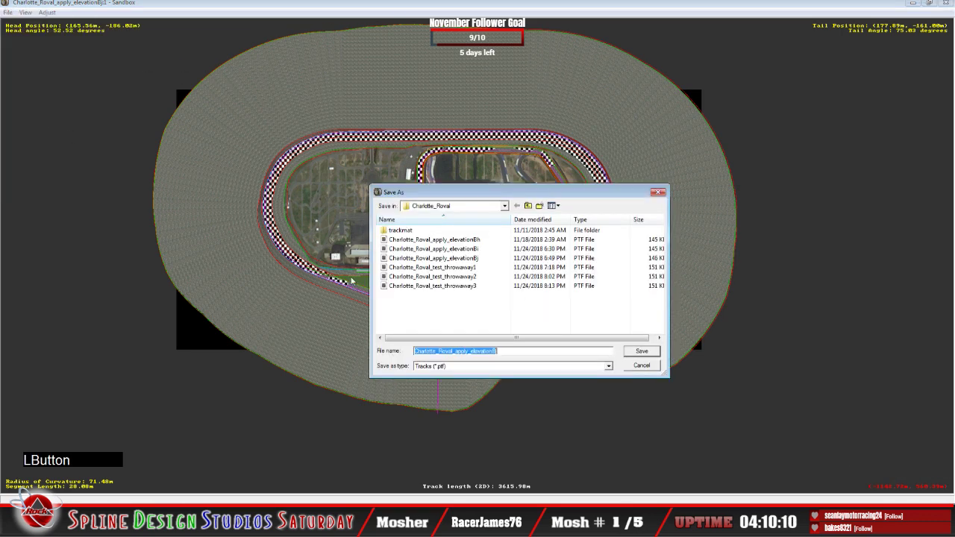
pyautogui.click(526, 351)
pyautogui.press('BackSpace')
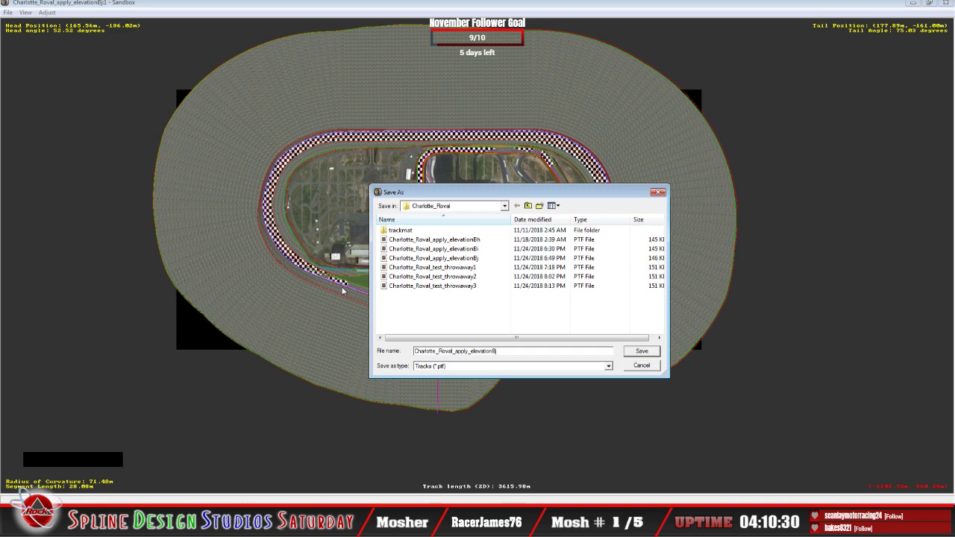
pyautogui.click(518, 353)
pyautogui.press('BackSpace')
pyautogui.press('BackSpace')
pyautogui.press('BackSpace')
pyautogui.press('BackSpace')
pyautogui.press('BackSpace')
pyautogui.press('BackSpace')
pyautogui.press('BackSpace')
pyautogui.press('BackSpace')
pyautogui.press('BackSpace')
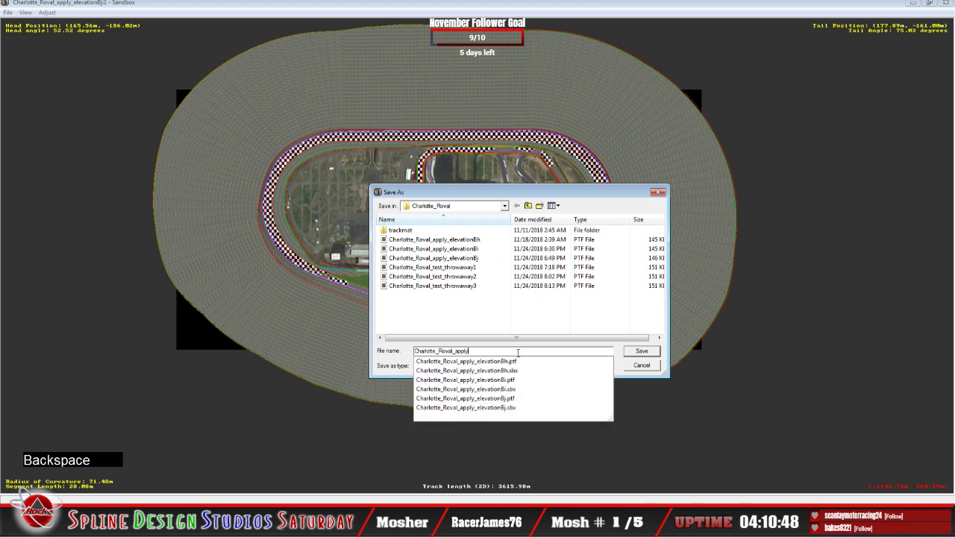
pyautogui.press('BackSpace')
pyautogui.press('BackSpace')
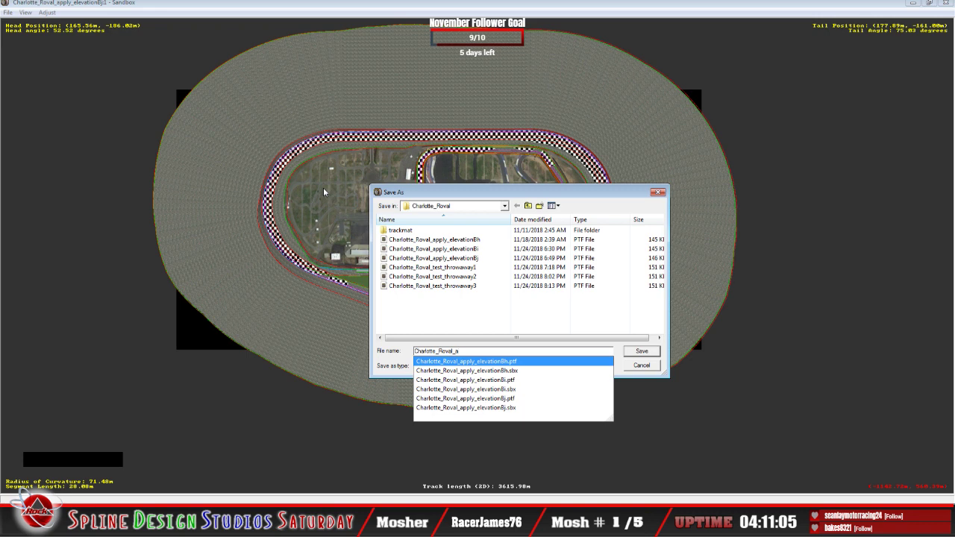
pyautogui.click(490, 350)
pyautogui.write('dj')
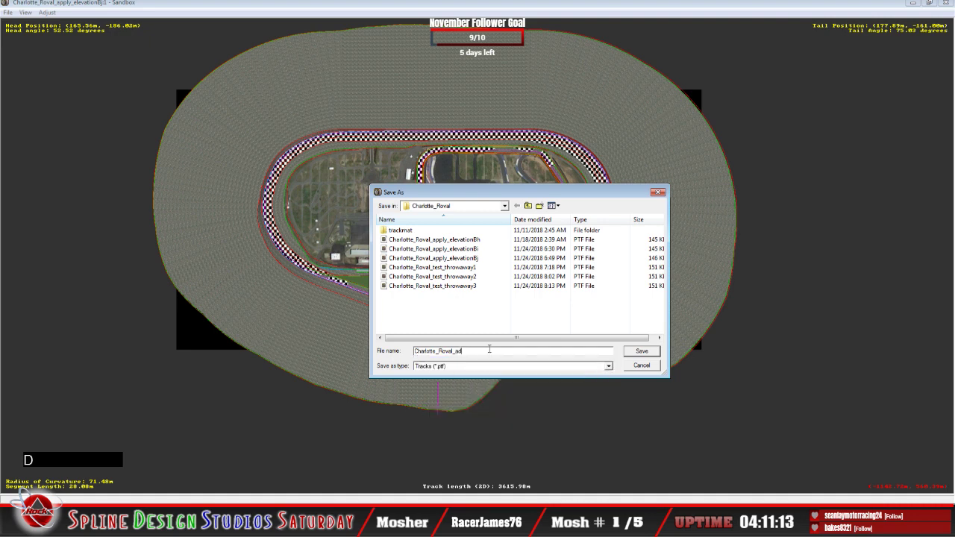
pyautogui.write('_')
pyautogui.write('open_segment1')
pyautogui.click(642, 352)
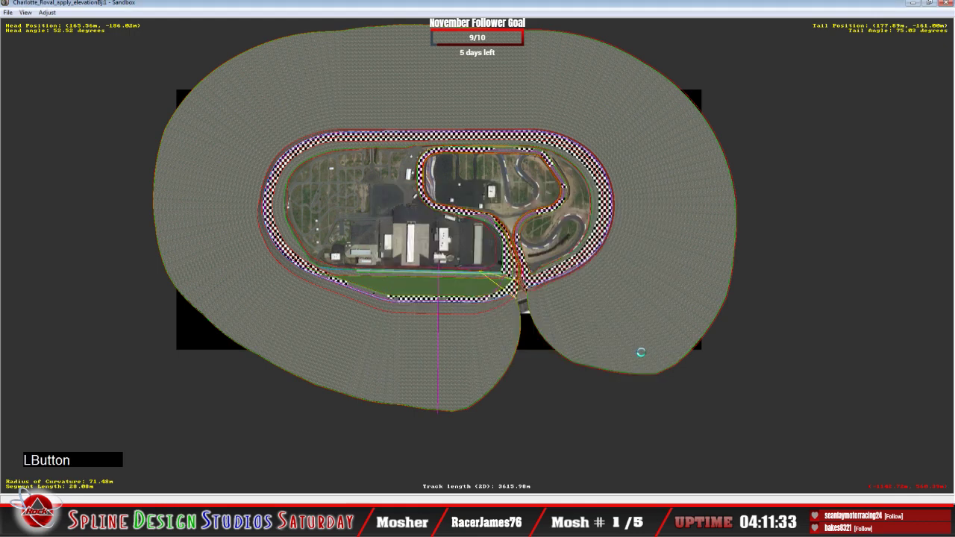
# Switch to the Charlotte_Roval folder under NR2003 Track Edit tracks and copy the Charlotte_Roval_adj_open_segment track file
pyautogui.click(510, 391)
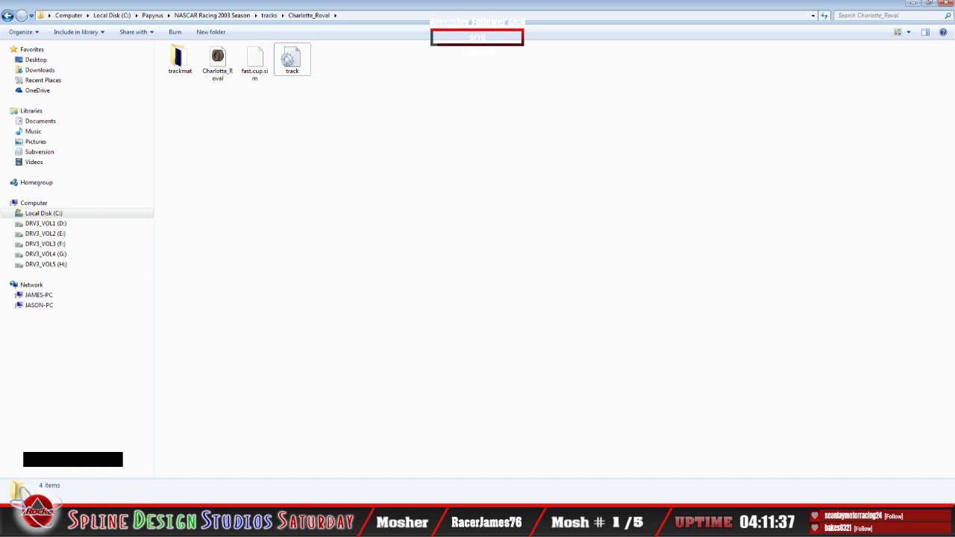
pyautogui.click(42, 515)
pyautogui.click(40, 462)
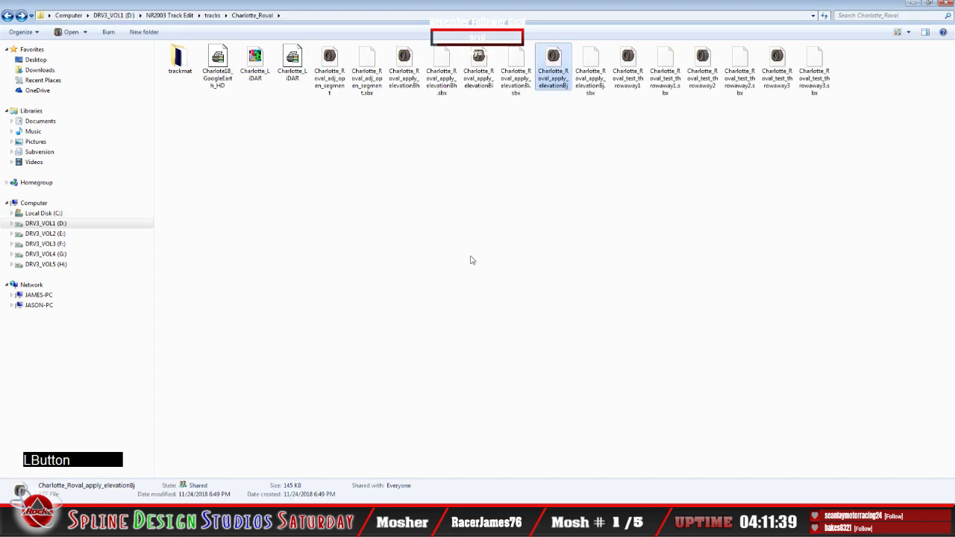
pyautogui.click(649, 199)
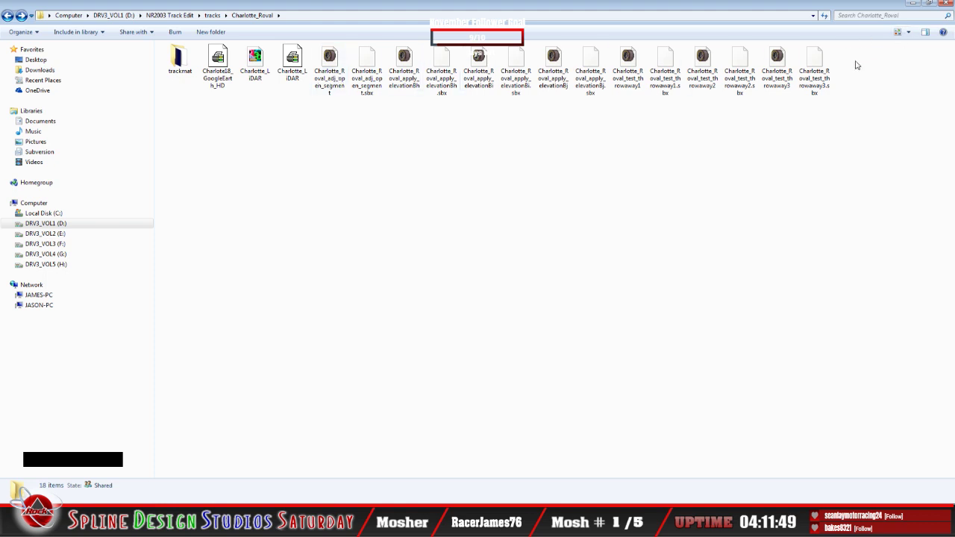
pyautogui.click(329, 91)
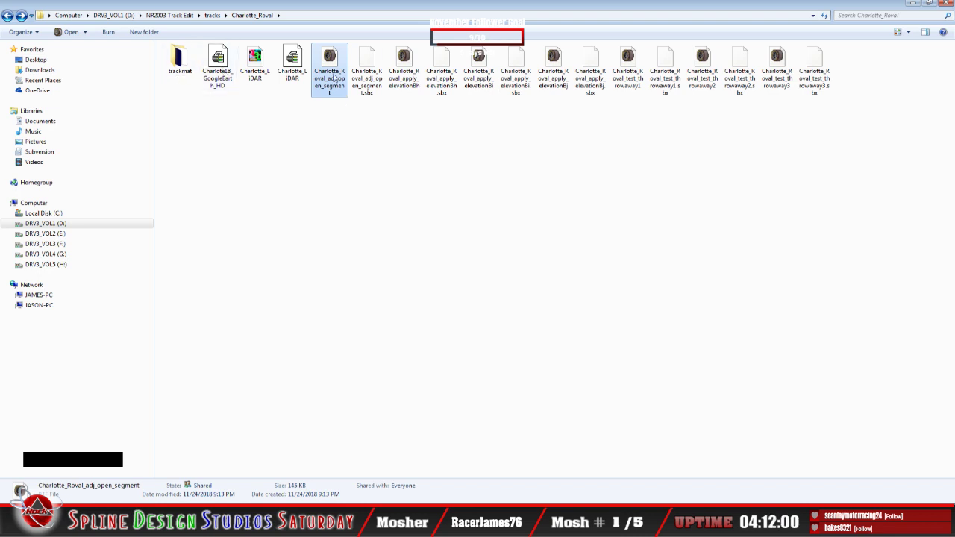
pyautogui.rightClick(329, 75)
pyautogui.click(388, 249)
pyautogui.click(312, 307)
# Paste the copied track file into the NASCAR Racing 2003 Season Charlotte_Roval tracks folder
pyautogui.click(59, 522)
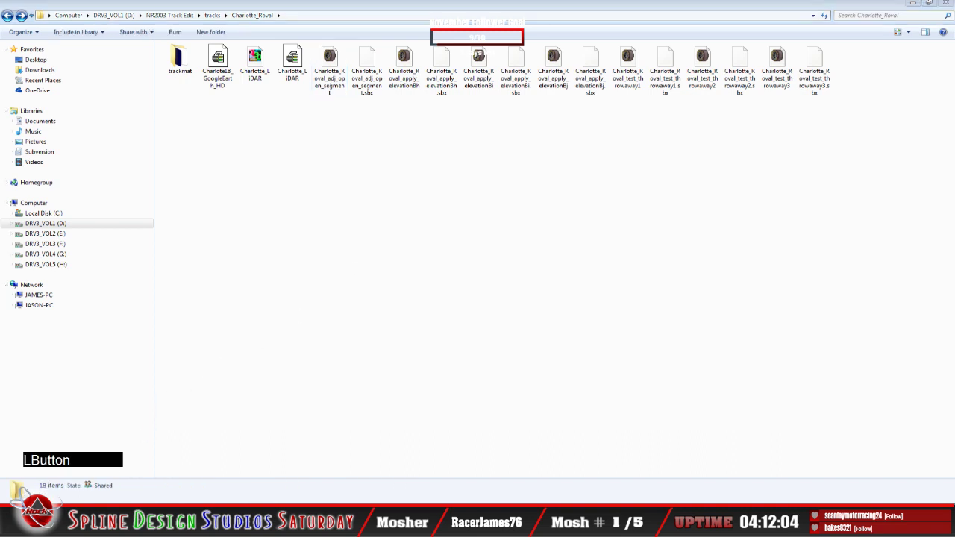
pyautogui.click(49, 480)
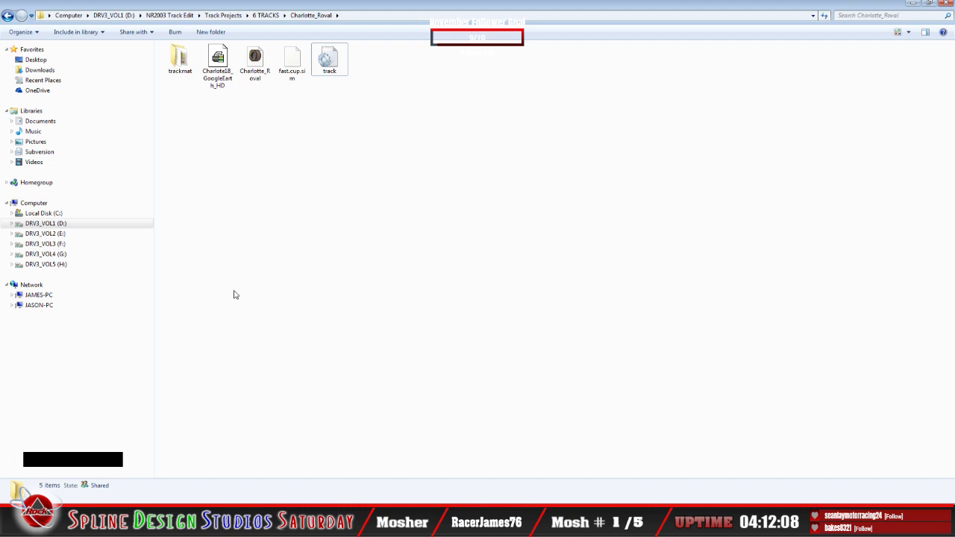
pyautogui.click(60, 522)
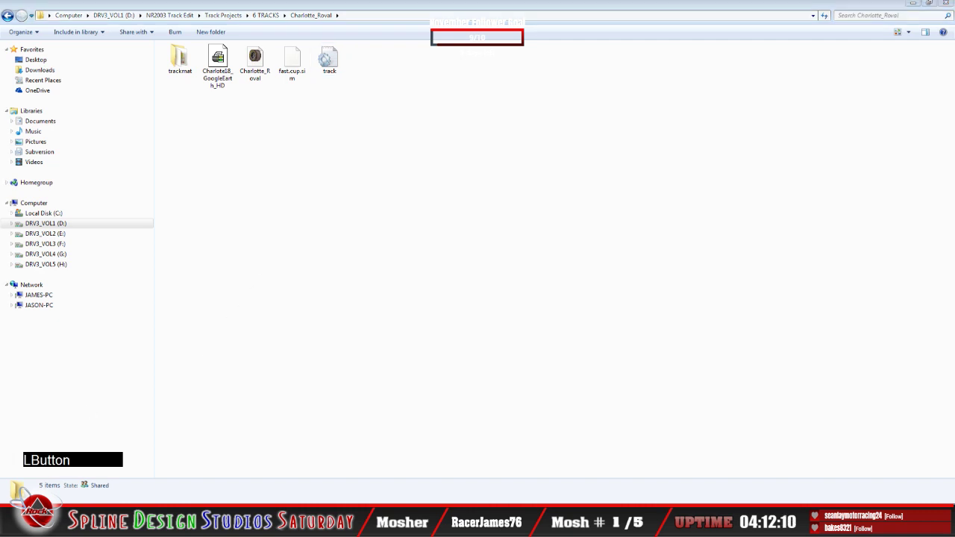
pyautogui.click(171, 485)
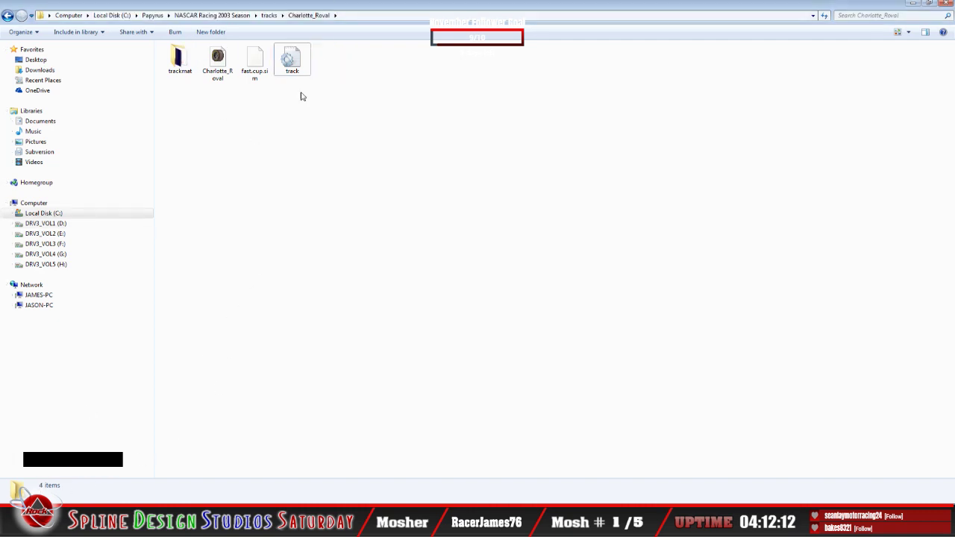
pyautogui.rightClick(256, 153)
pyautogui.click(282, 219)
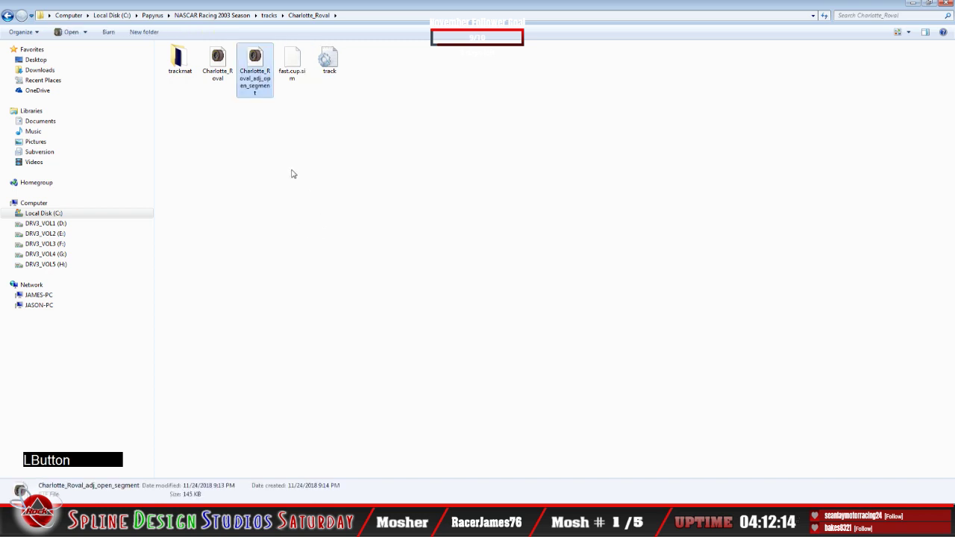
# Copy the Charlotte_Roval track file from the game's tracks folder into the 6 TRACKS Charlotte_Roval project folder, replacing the existing file
pyautogui.click(216, 71)
pyautogui.rightClick(216, 72)
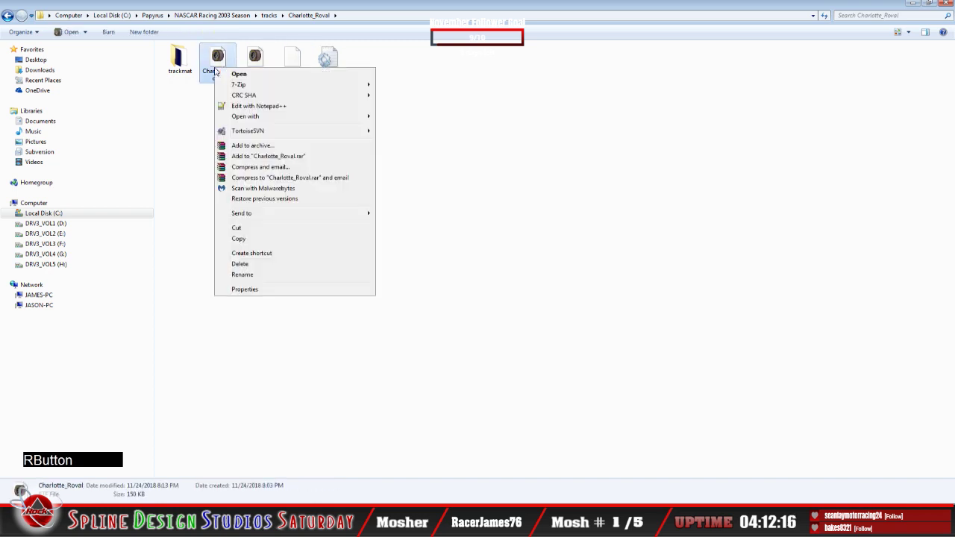
pyautogui.click(262, 227)
pyautogui.click(321, 252)
pyautogui.click(30, 522)
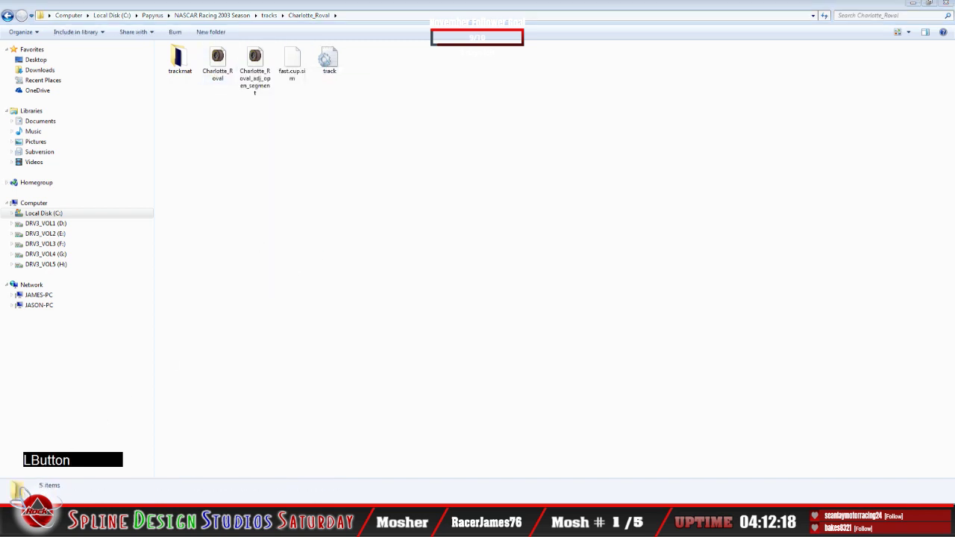
pyautogui.click(41, 481)
pyautogui.rightClick(303, 397)
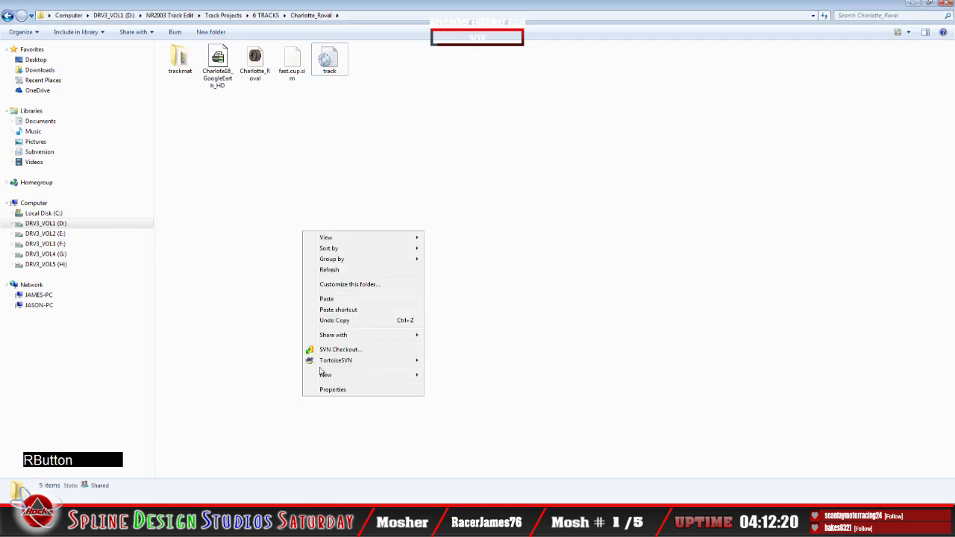
pyautogui.click(333, 301)
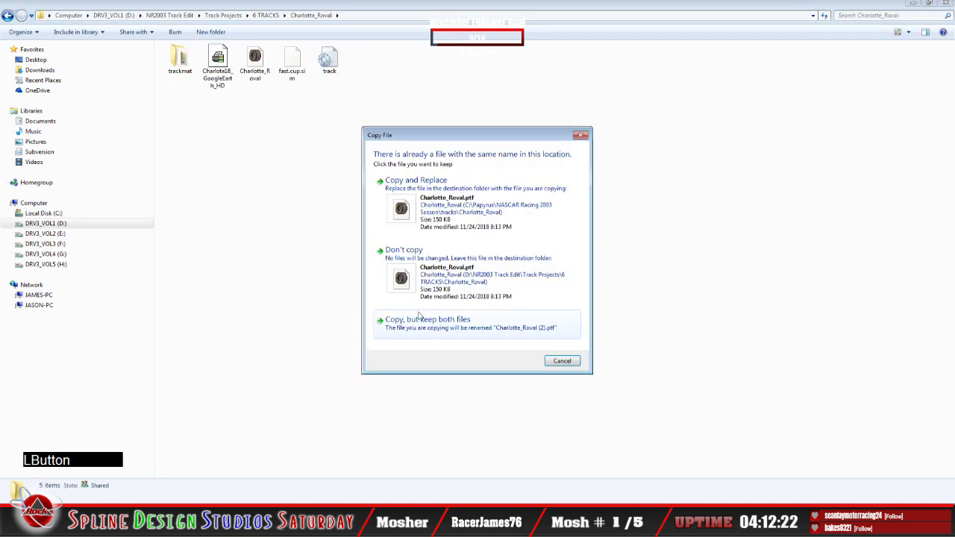
pyautogui.click(448, 200)
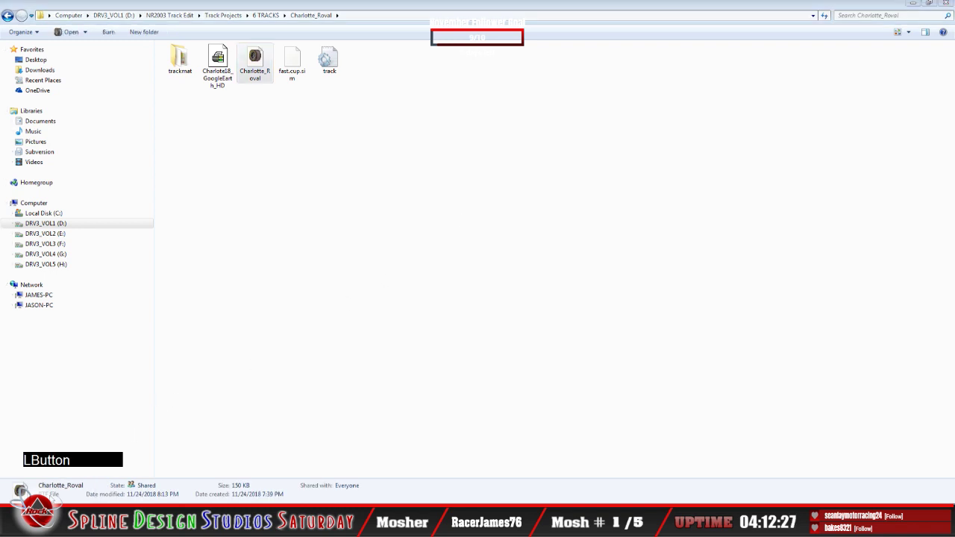
# Move the Charlotte_Roval track file out of the game's Charlotte_Roval folder into the 6 TRACKS Charlotte_Roval project folder, replacing the existing copy
pyautogui.click(52, 469)
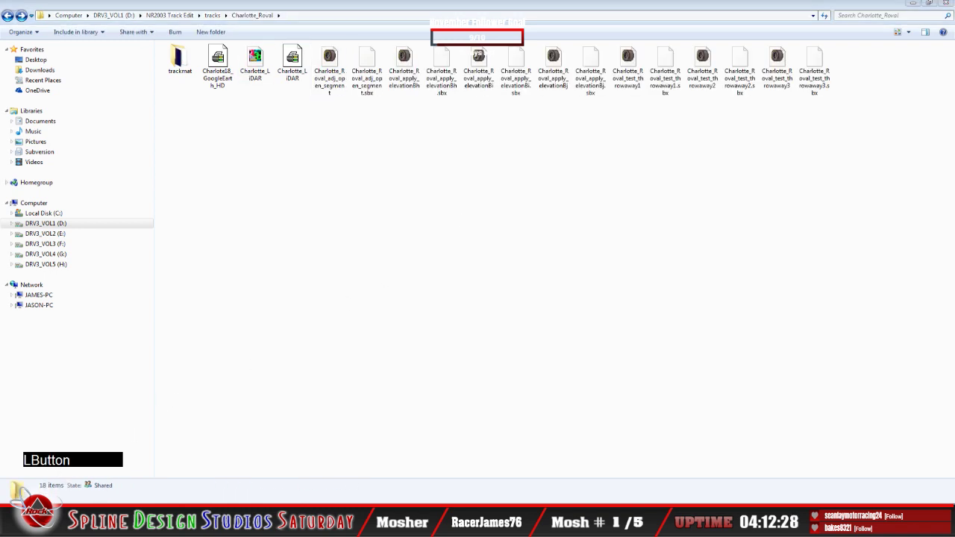
pyautogui.click(55, 496)
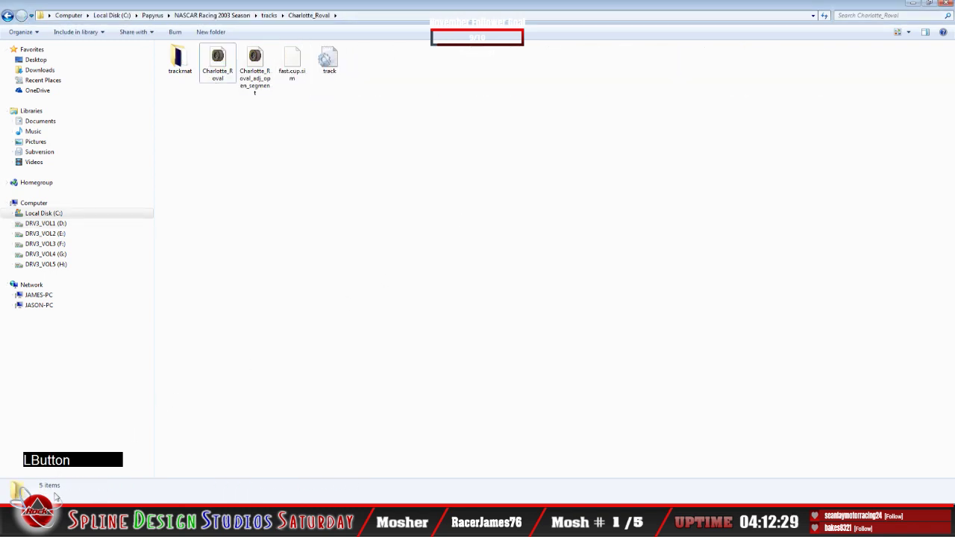
pyautogui.rightClick(221, 69)
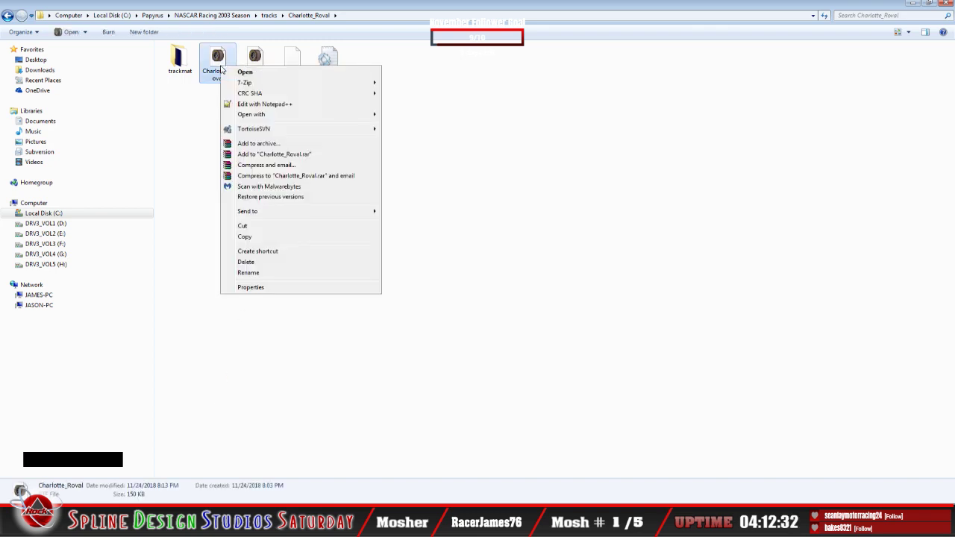
pyautogui.click(245, 226)
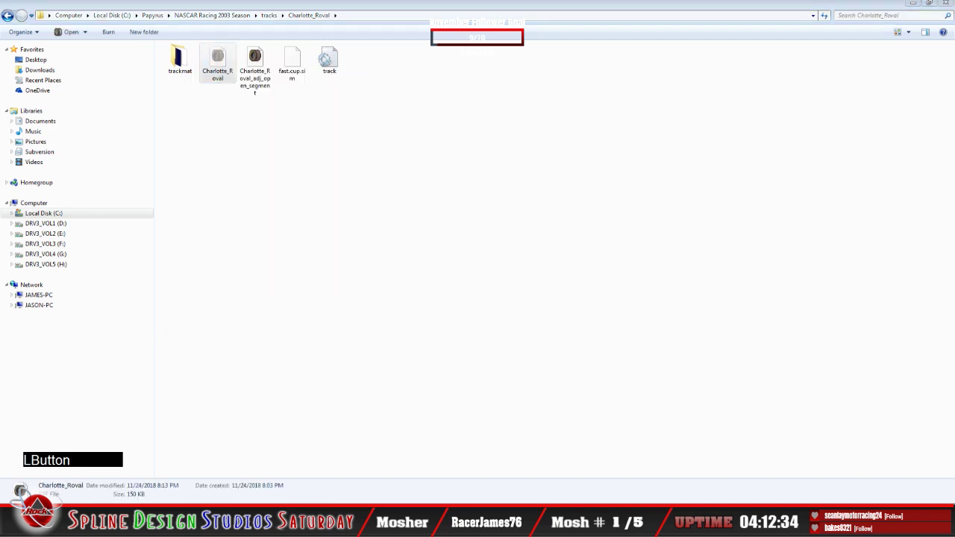
pyautogui.click(53, 469)
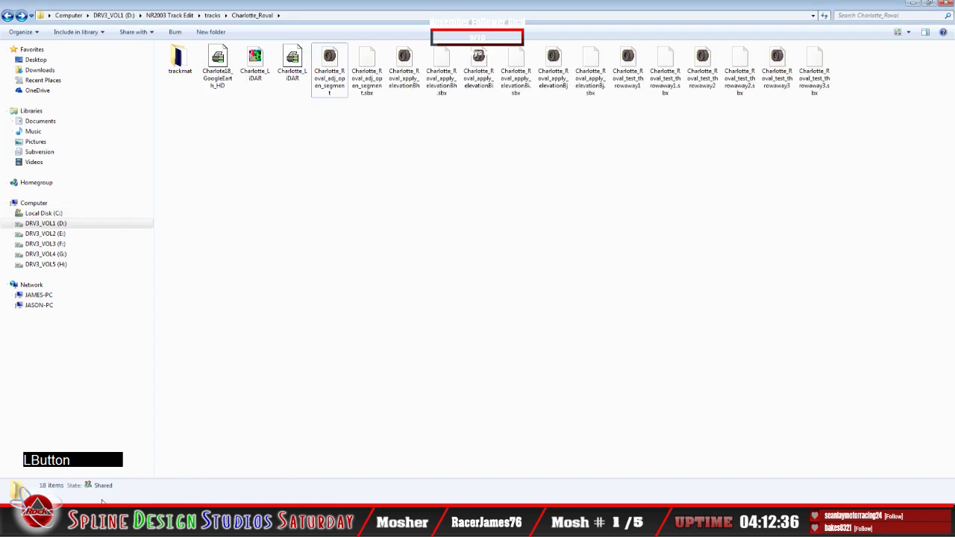
pyautogui.hotkey('alt', 'Left')
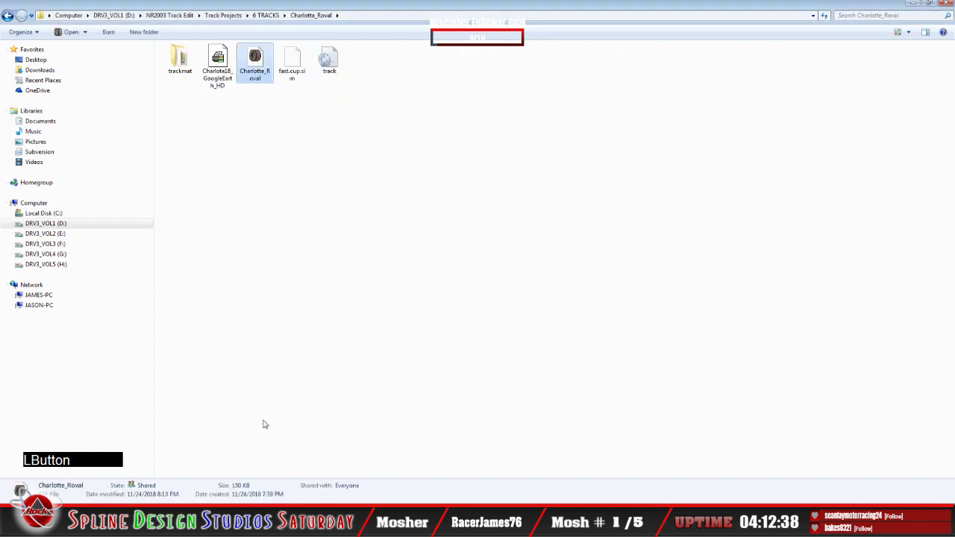
pyautogui.rightClick(278, 397)
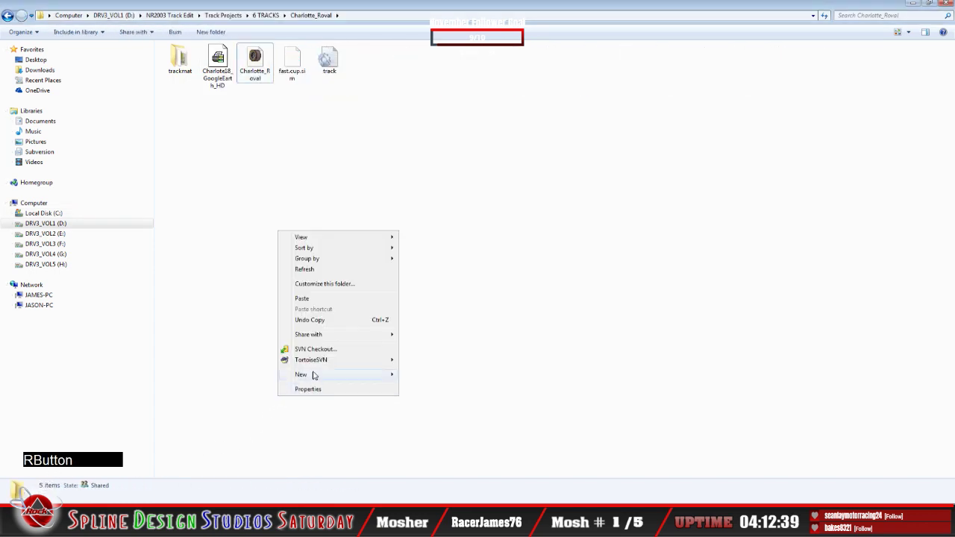
pyautogui.click(302, 299)
pyautogui.click(457, 229)
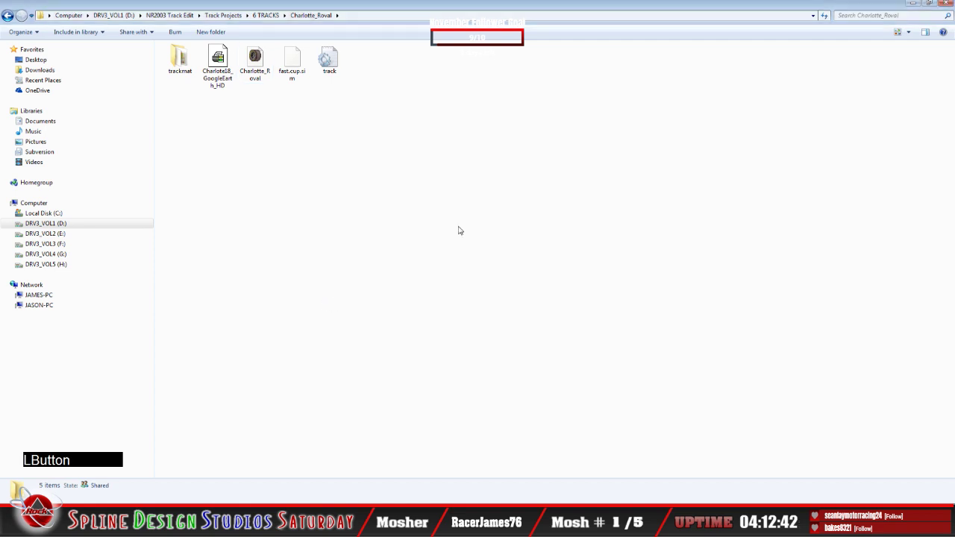
pyautogui.rightClick(314, 312)
pyautogui.click(358, 348)
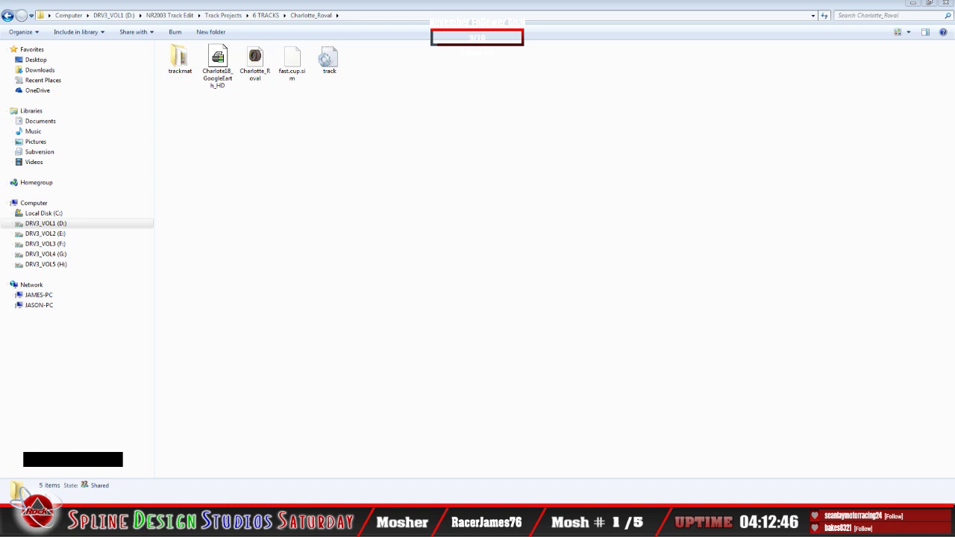
# In the game's Charlotte_Roval track folder, copy the folder name Charlotte_Roval from the folder path
pyautogui.click(47, 494)
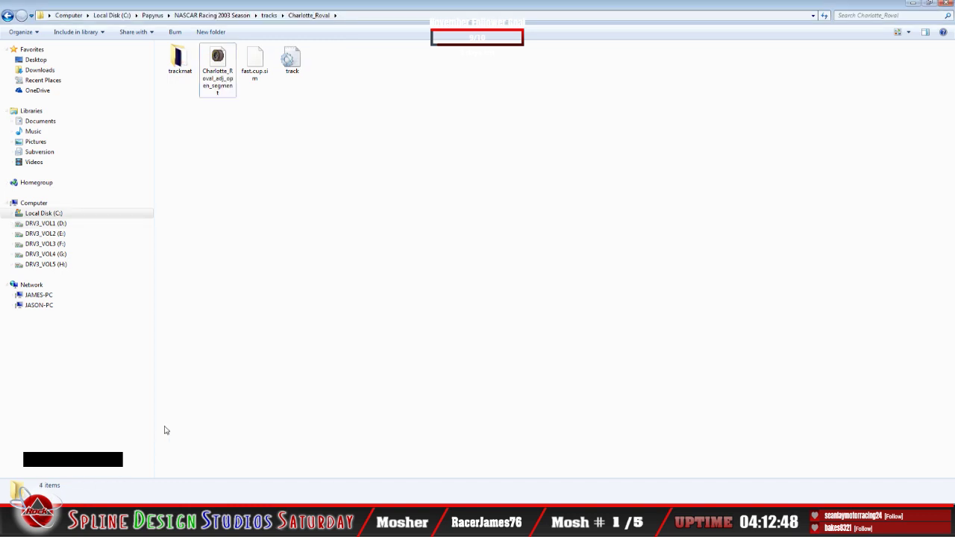
pyautogui.rightClick(233, 93)
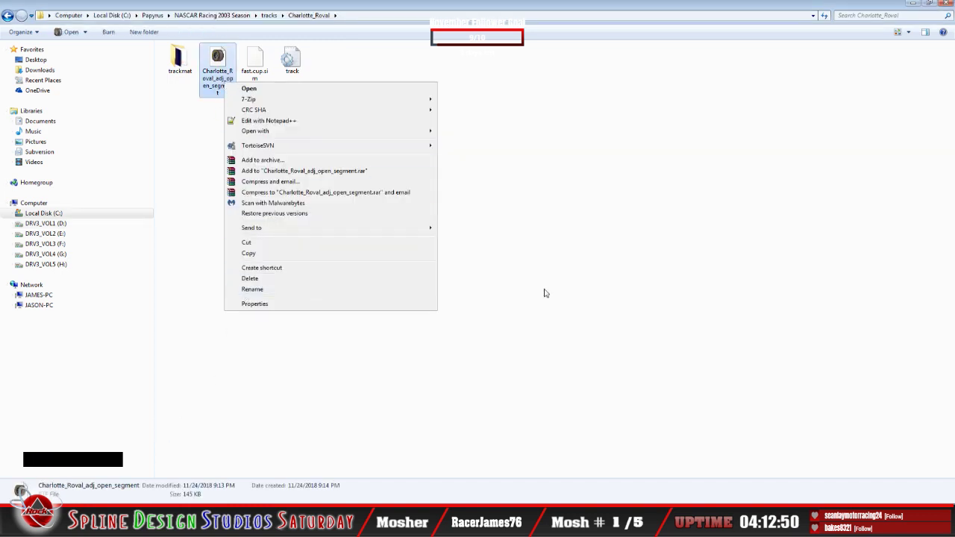
pyautogui.click(402, 85)
pyautogui.click(373, 15)
pyautogui.click(373, 14)
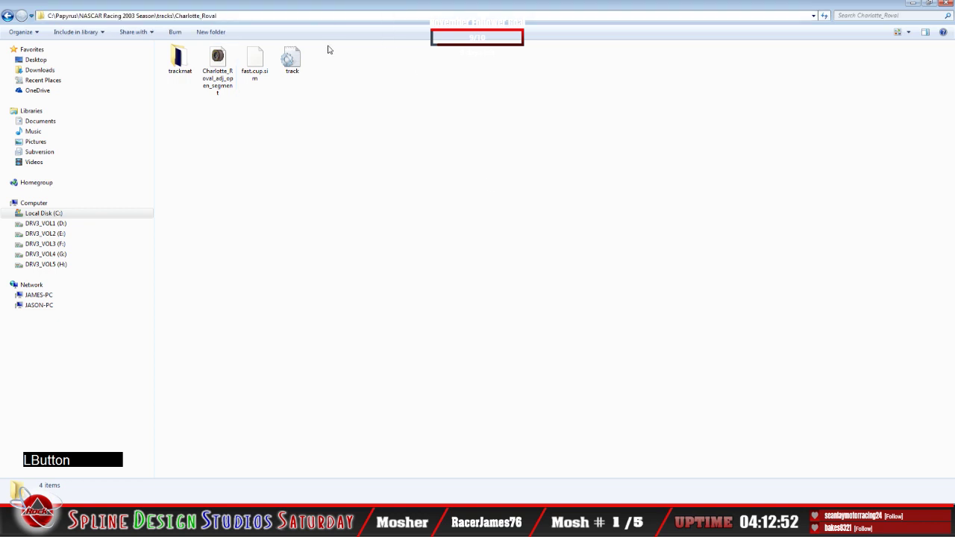
pyautogui.moveTo(176, 16); pyautogui.dragTo(242, 22)
pyautogui.rightClick(213, 23)
pyautogui.click(231, 45)
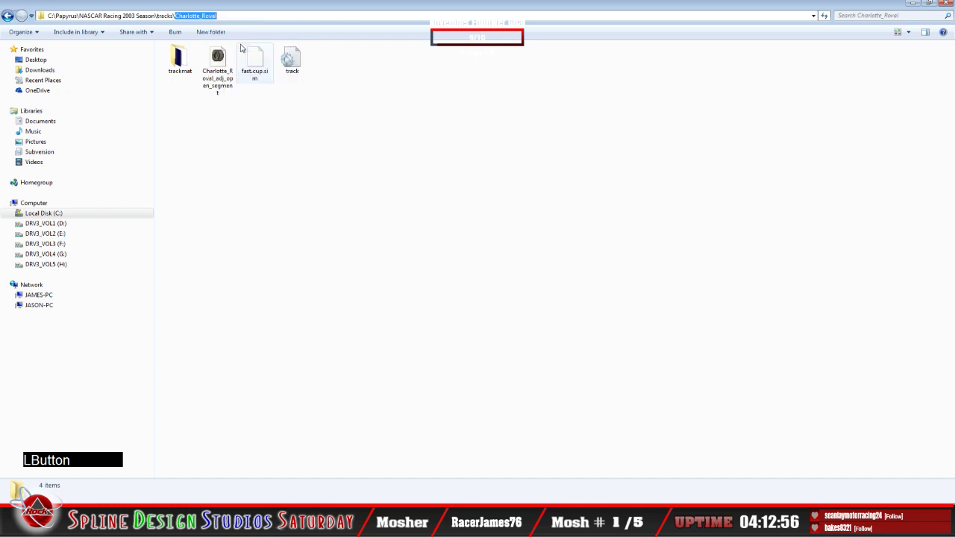
pyautogui.click(233, 115)
# Rename the Charlotte_Roval_adj_open_segment track file in the game folder to Charlotte_Roval using the copied folder name
pyautogui.rightClick(218, 74)
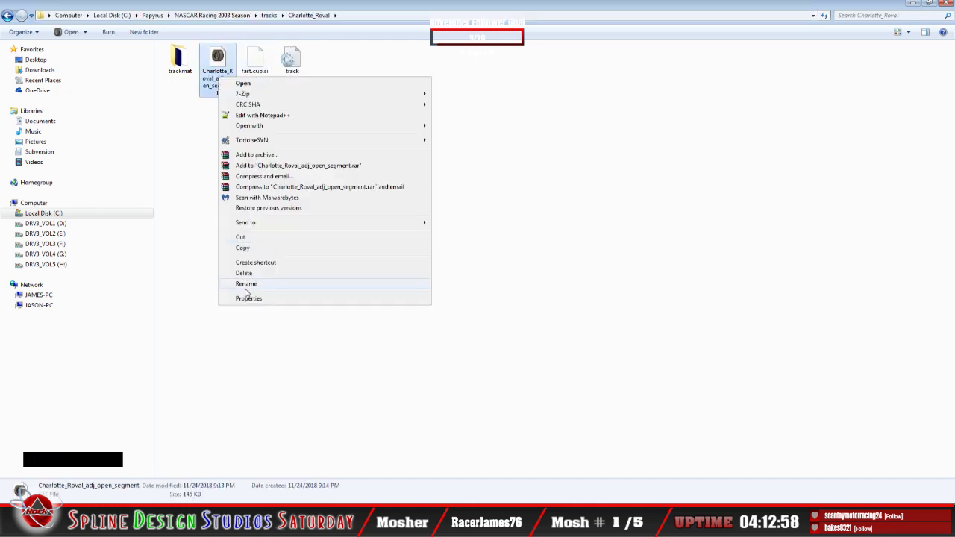
pyautogui.click(247, 294)
pyautogui.press('Delete')
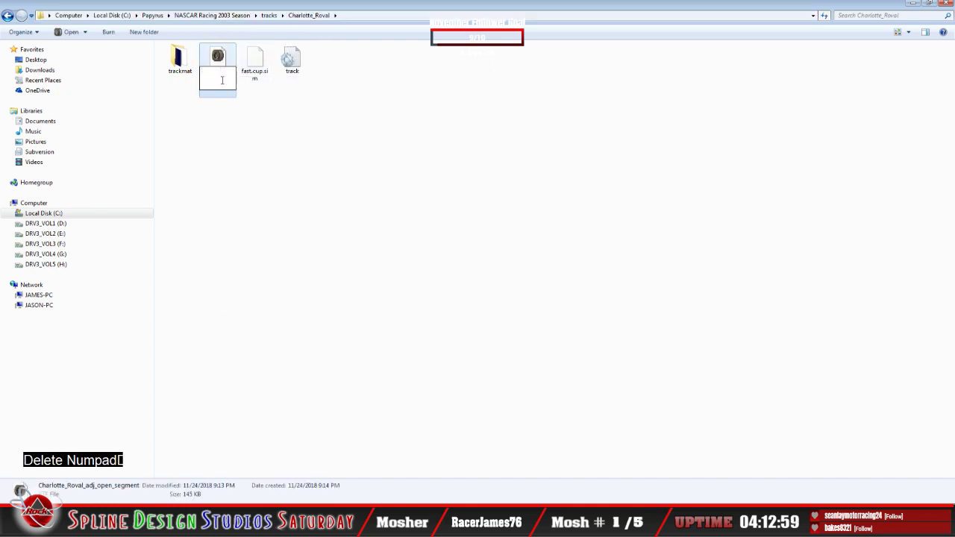
pyautogui.rightClick(222, 79)
pyautogui.click(246, 120)
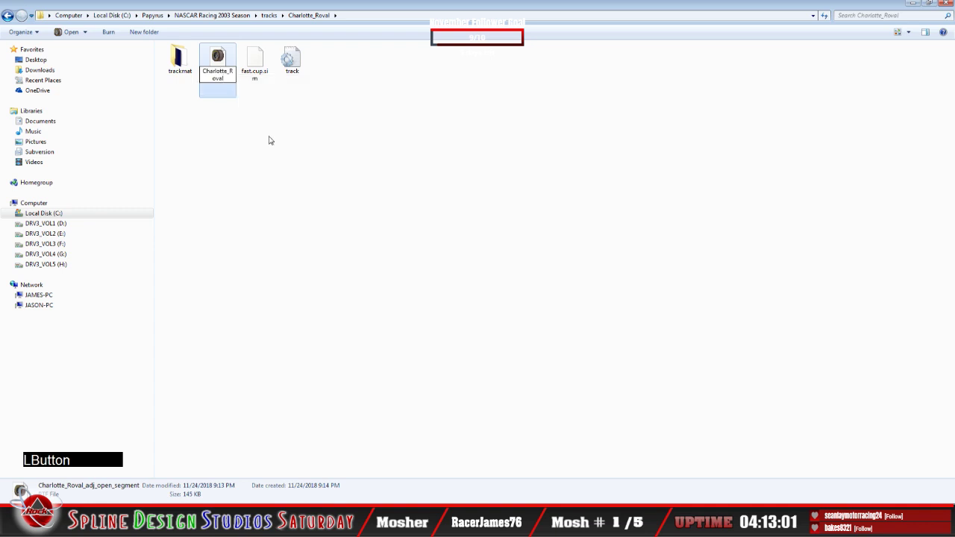
pyautogui.press('Return')
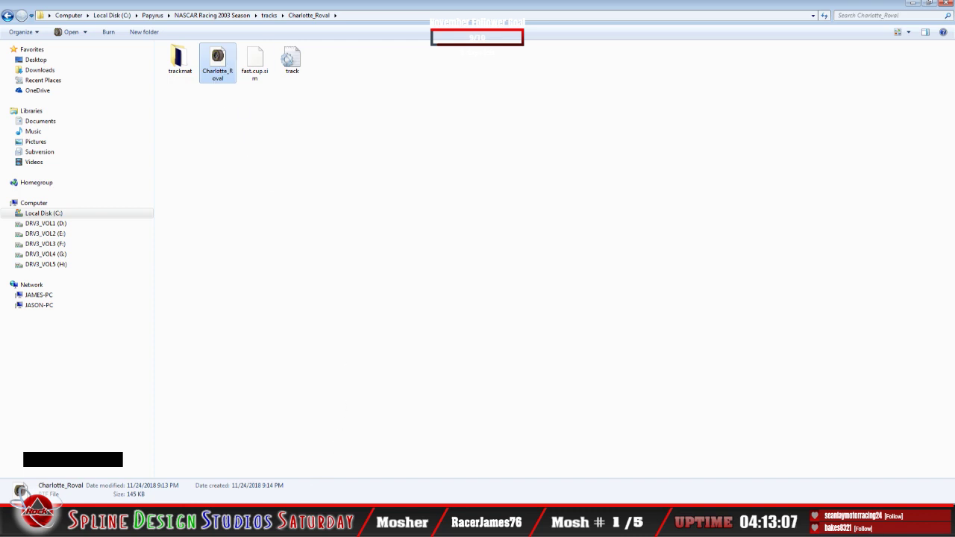
# Copy the Charlote18_GoogleEarth_HD image file from the NR2003 Track Edit tracks Charlotte_Roval folder
pyautogui.click(308, 493)
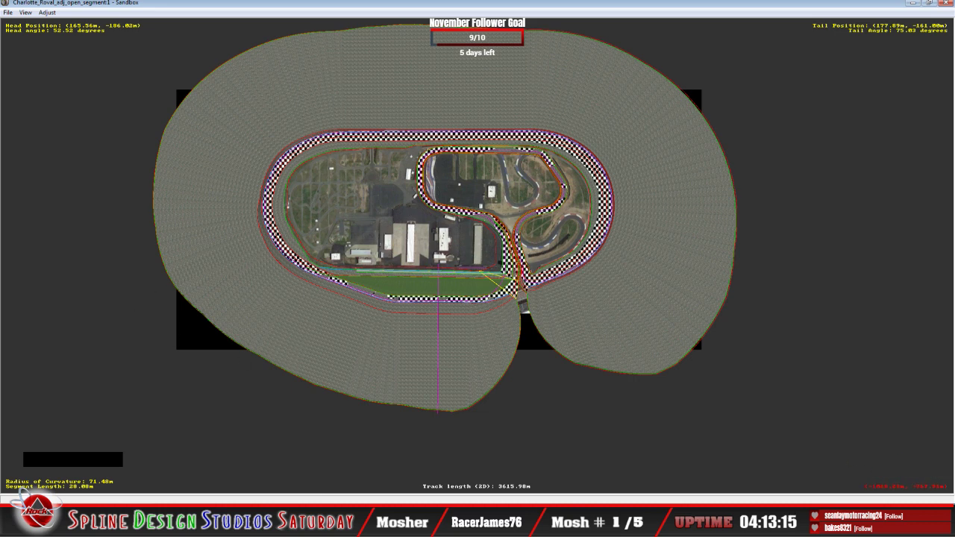
pyautogui.click(75, 490)
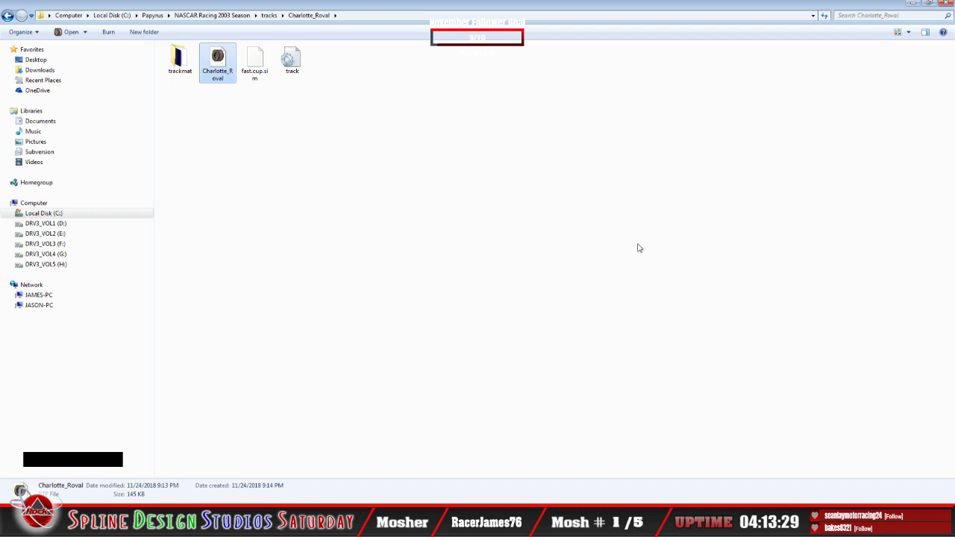
pyautogui.click(49, 522)
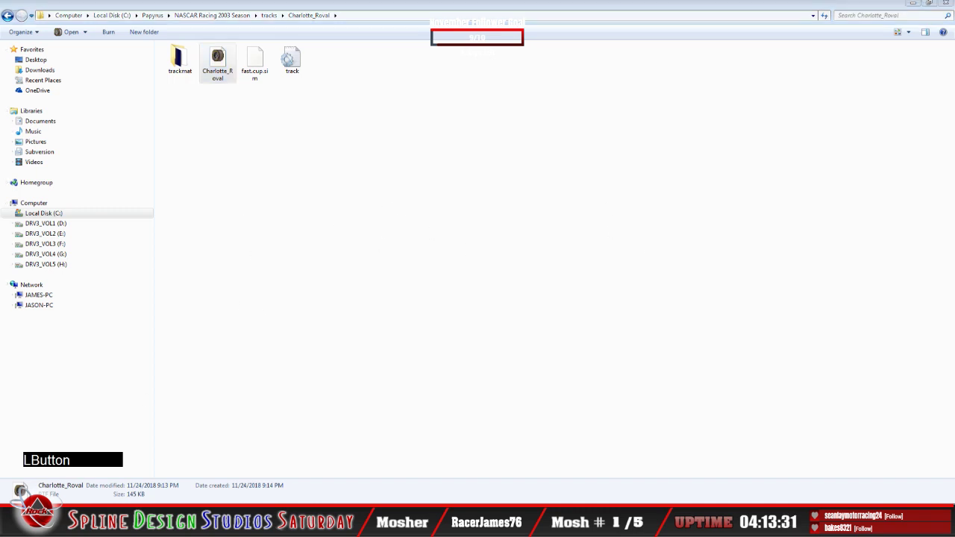
pyautogui.click(50, 465)
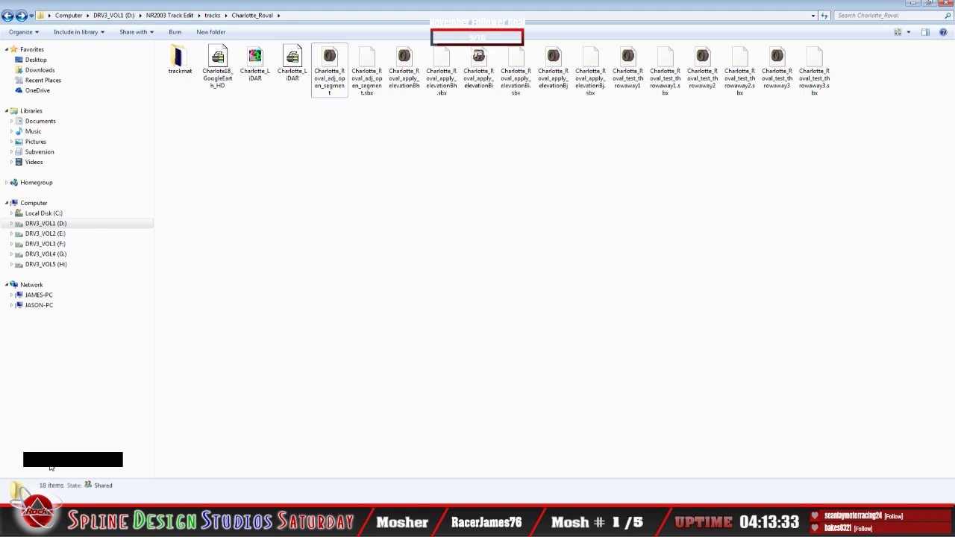
pyautogui.rightClick(220, 72)
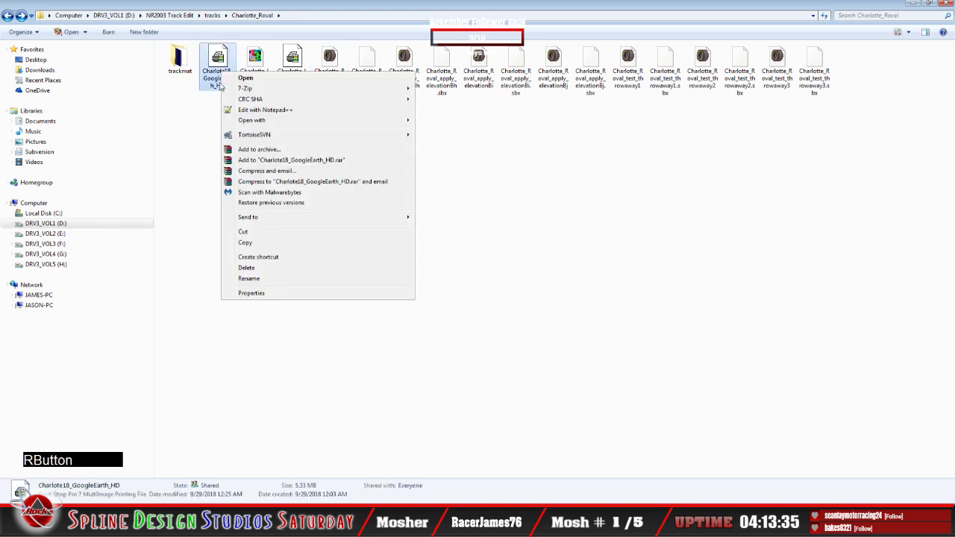
pyautogui.click(246, 242)
pyautogui.click(430, 264)
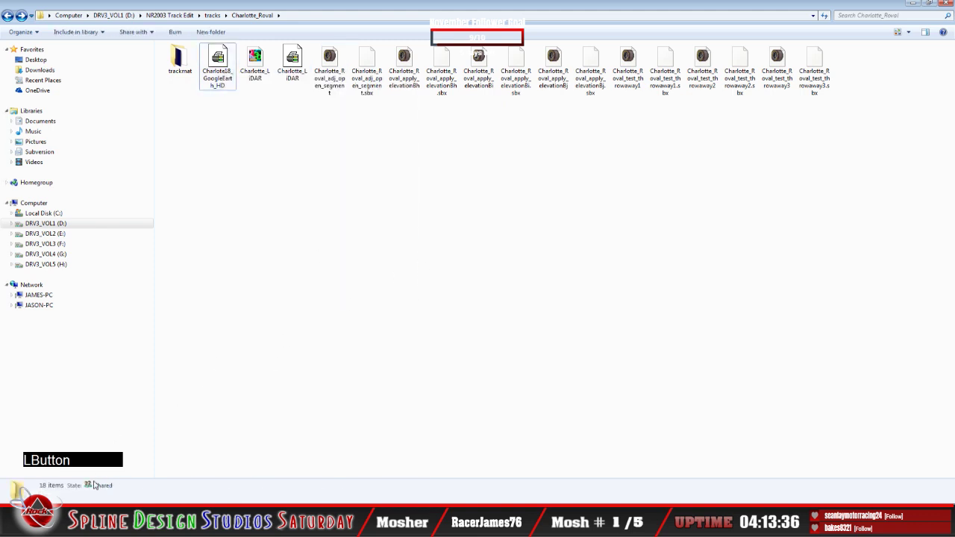
# Paste the copied Charlote18_GoogleEarth_HD image into the NASCAR Racing 2003 Season Charlotte_Roval tracks folder
pyautogui.click(50, 480)
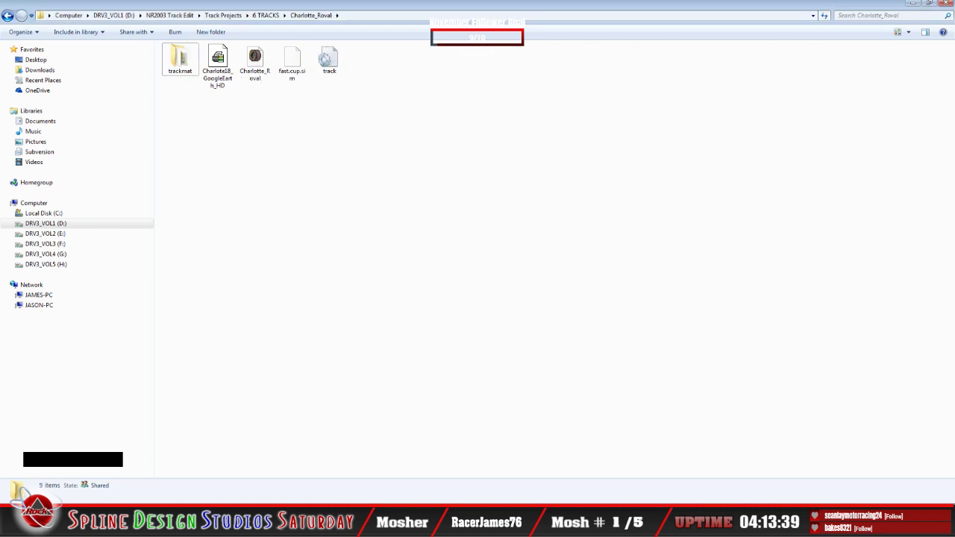
pyautogui.click(49, 480)
pyautogui.click(188, 445)
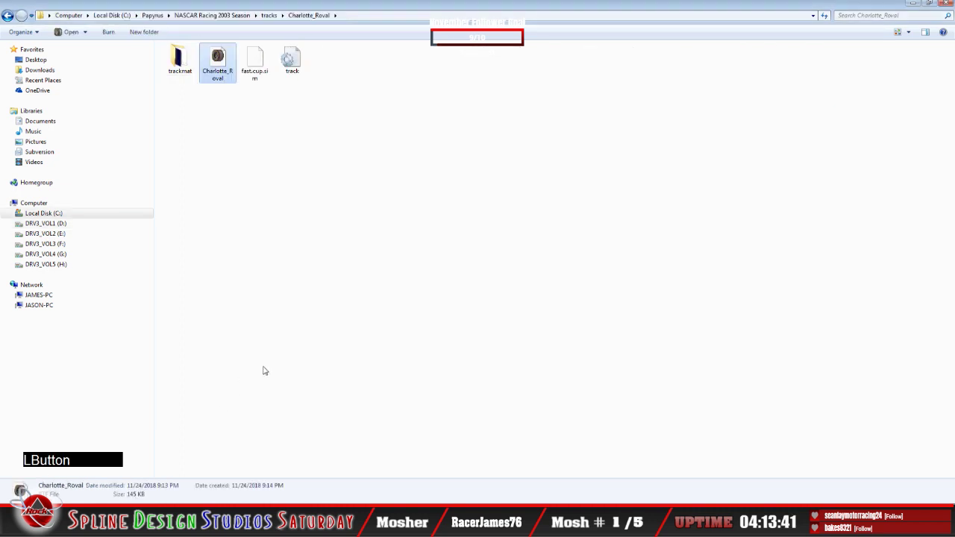
pyautogui.rightClick(304, 247)
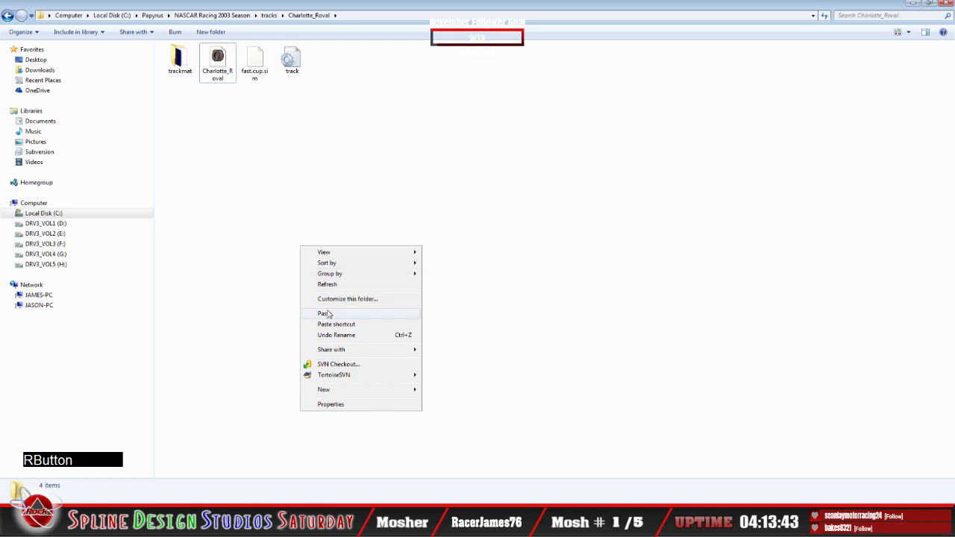
pyautogui.click(309, 312)
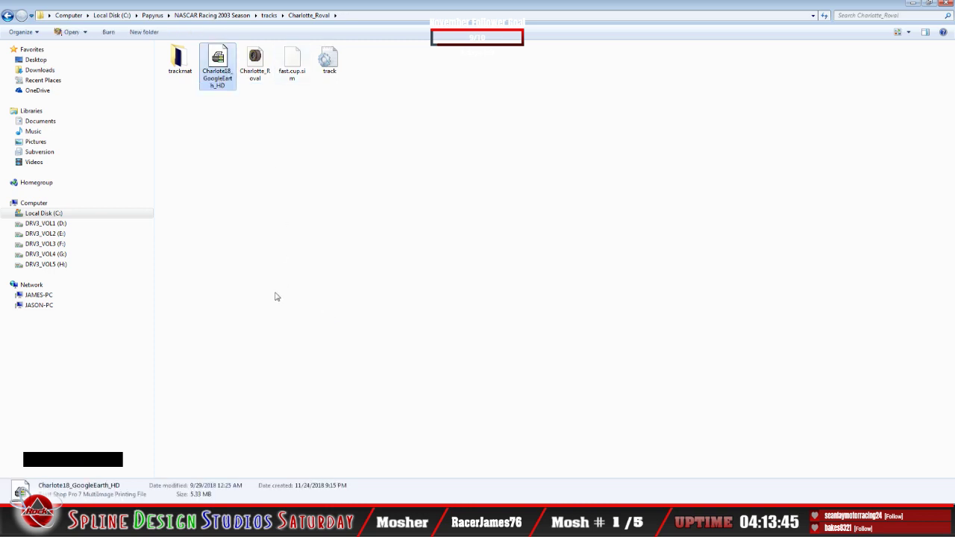
pyautogui.click(295, 272)
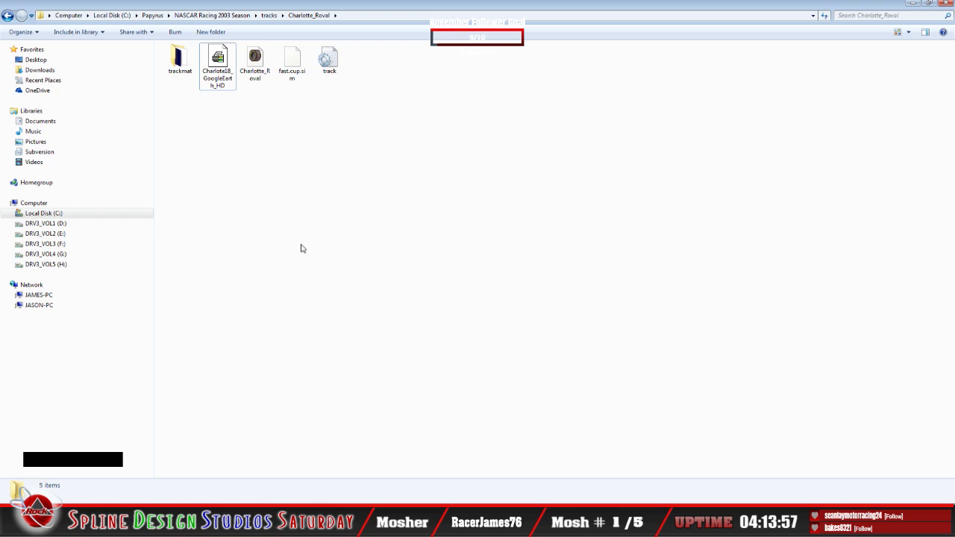
# Switch back to the Charlotte_Roval_adj_open_segment track in Sandbox
pyautogui.click(341, 522)
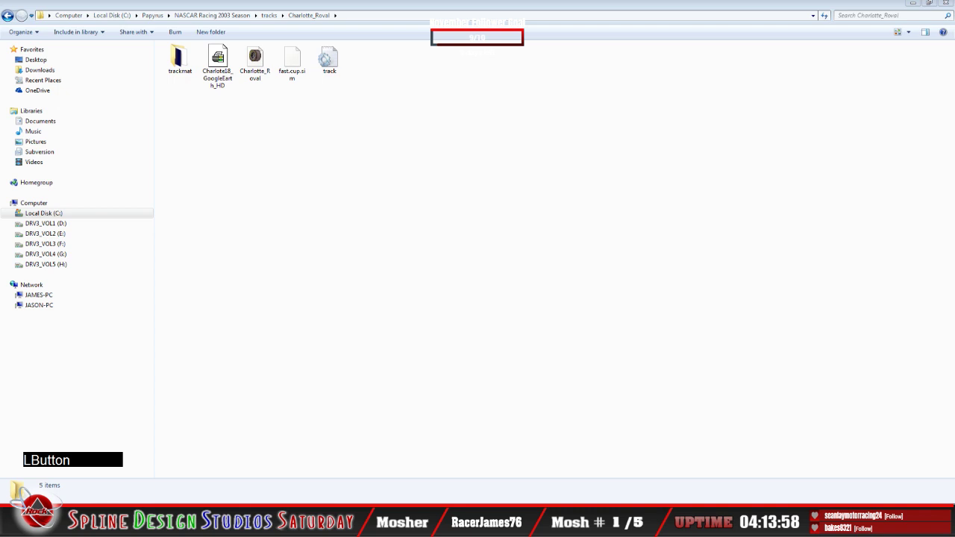
pyautogui.click(321, 496)
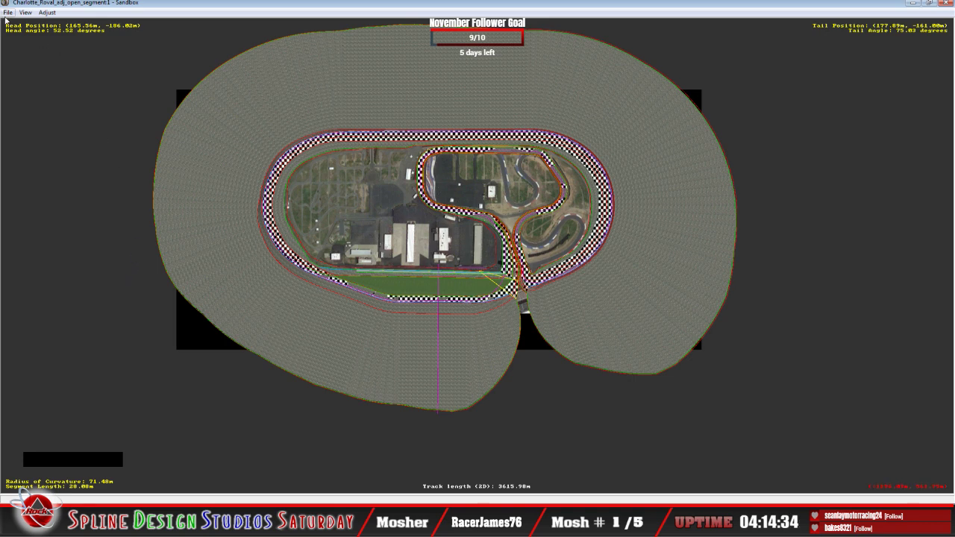
# Select and examine the straight front-stretch segment beside the start/finish line, below the green grass area
pyautogui.rightClick(68, 151)
pyautogui.click(104, 224)
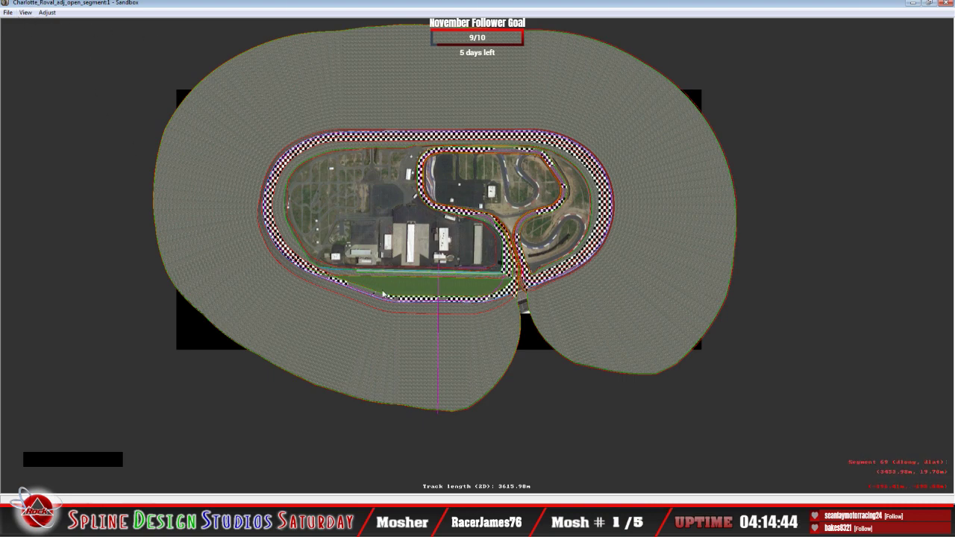
pyautogui.press('z')
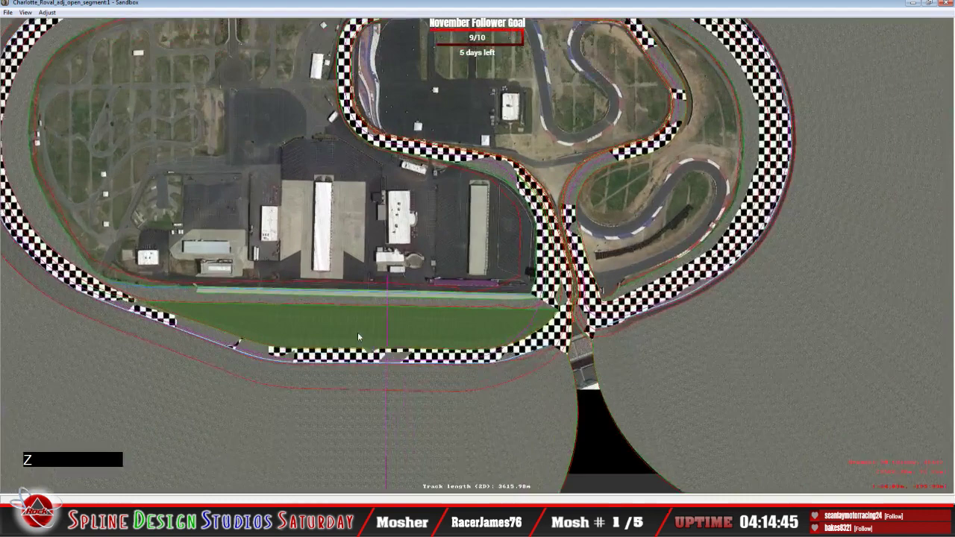
pyautogui.click(358, 334)
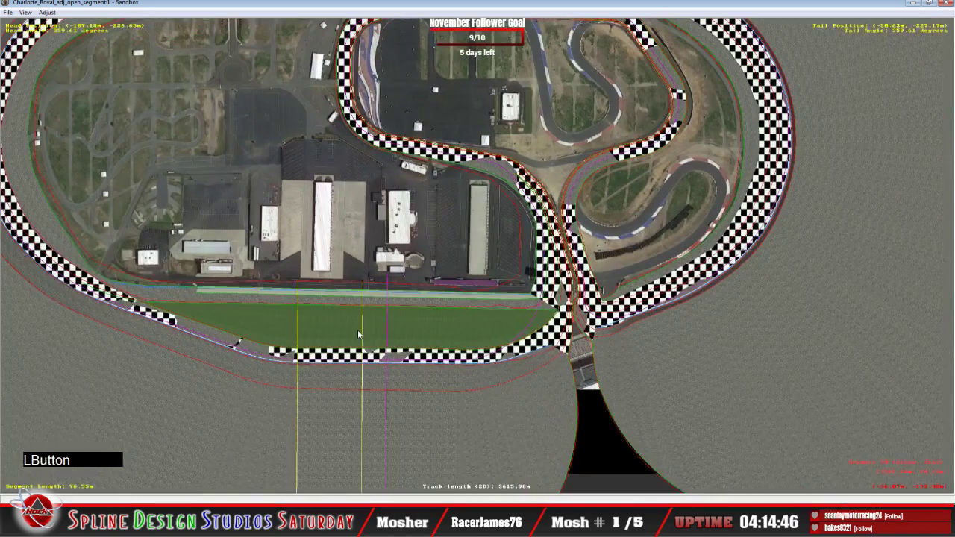
pyautogui.rightClick(331, 333)
pyautogui.click(365, 326)
pyautogui.click(287, 9)
pyautogui.press('x')
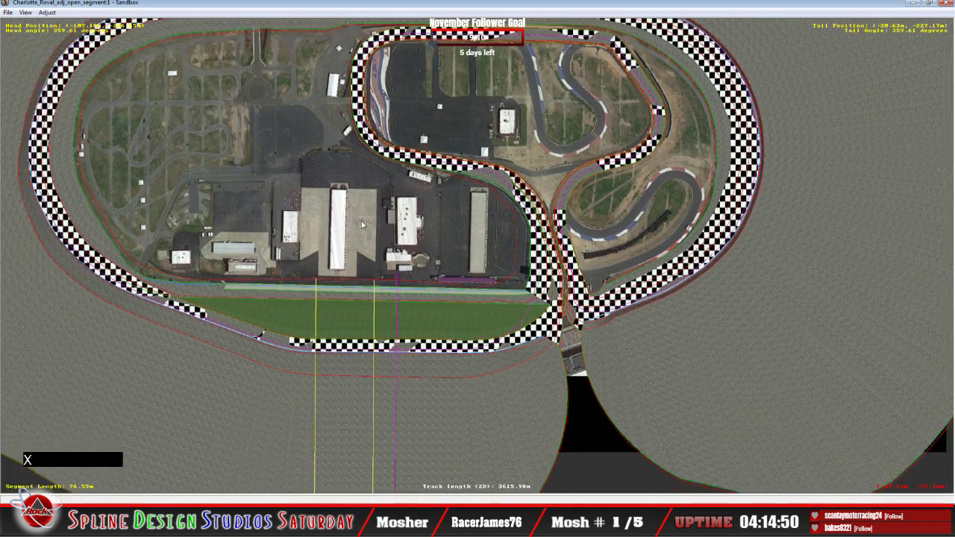
pyautogui.press('x')
# Save the track as Charlotte_Roval_adj_open_segment in the Charlotte_Roval folder, replacing the existing file
pyautogui.click(8, 12)
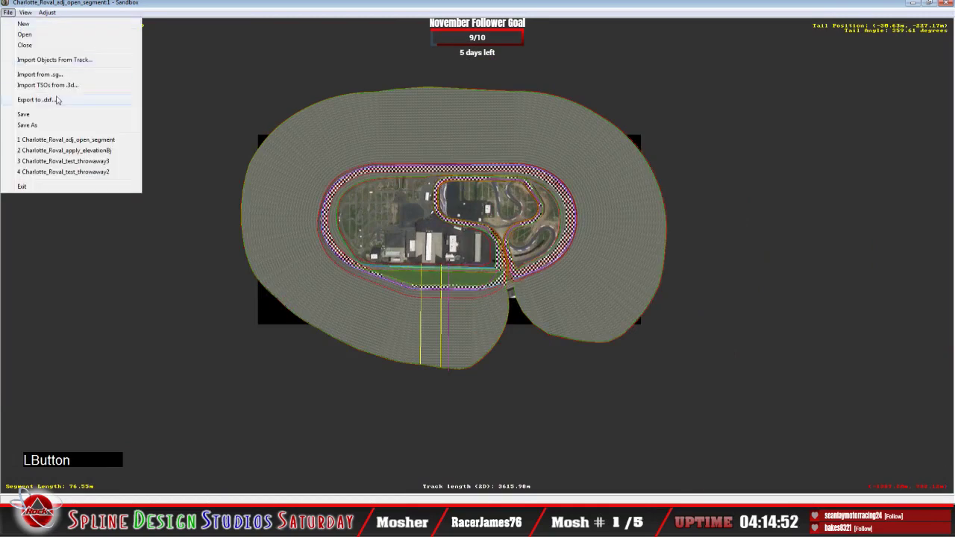
pyautogui.click(26, 125)
pyautogui.click(523, 348)
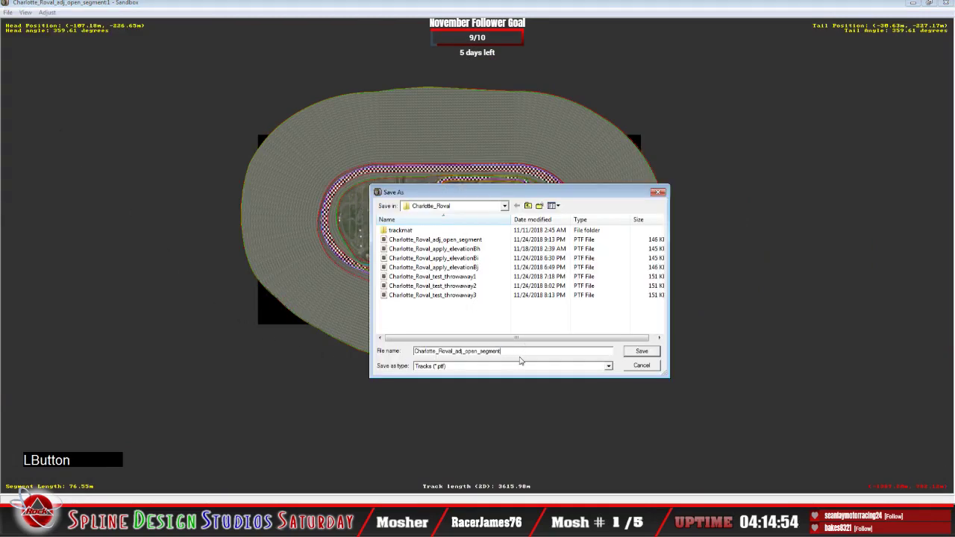
pyautogui.click(635, 354)
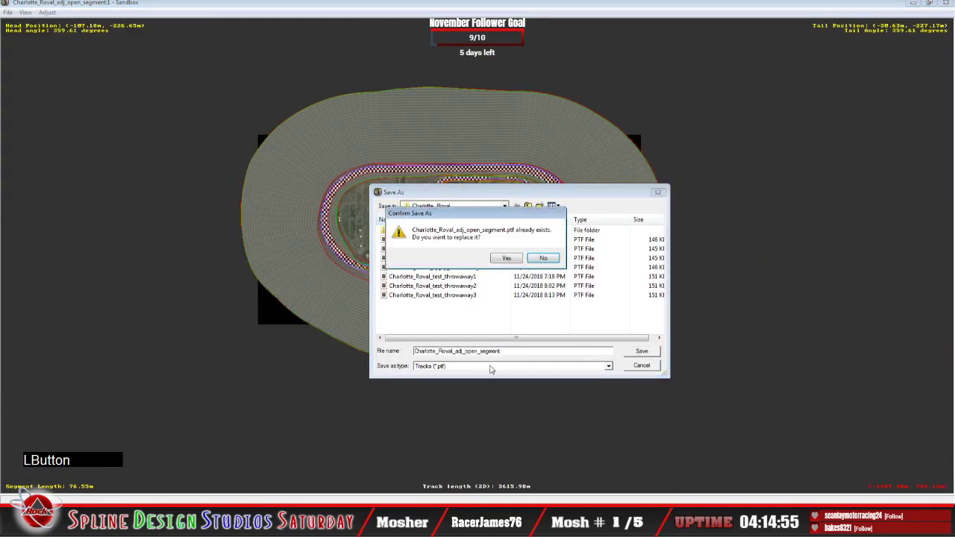
pyautogui.click(516, 257)
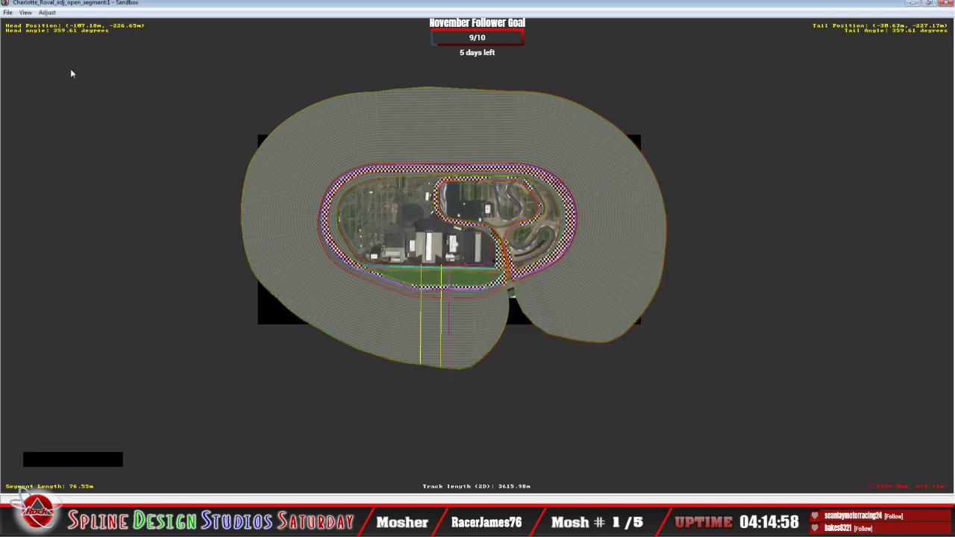
# Exit Sandbox
pyautogui.click(8, 13)
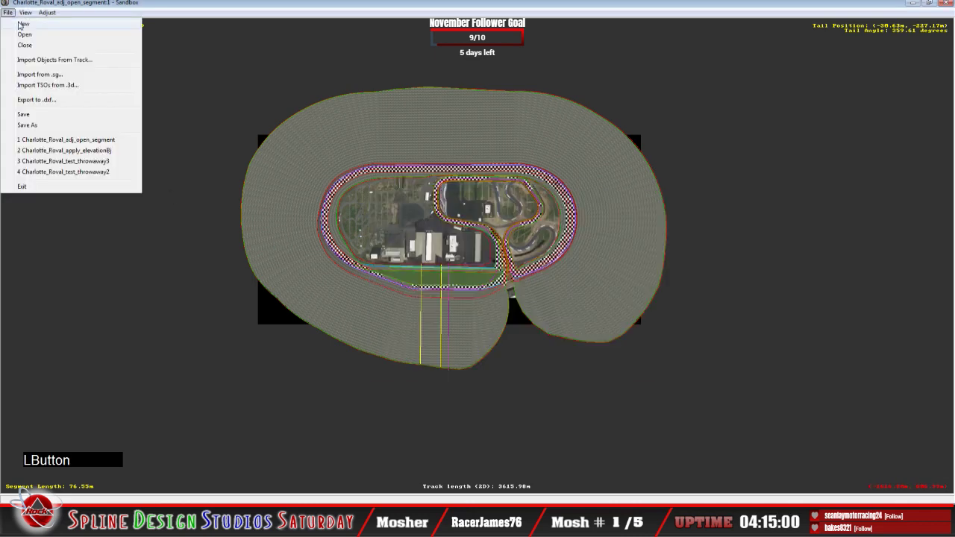
pyautogui.click(21, 26)
pyautogui.click(8, 13)
pyautogui.click(38, 187)
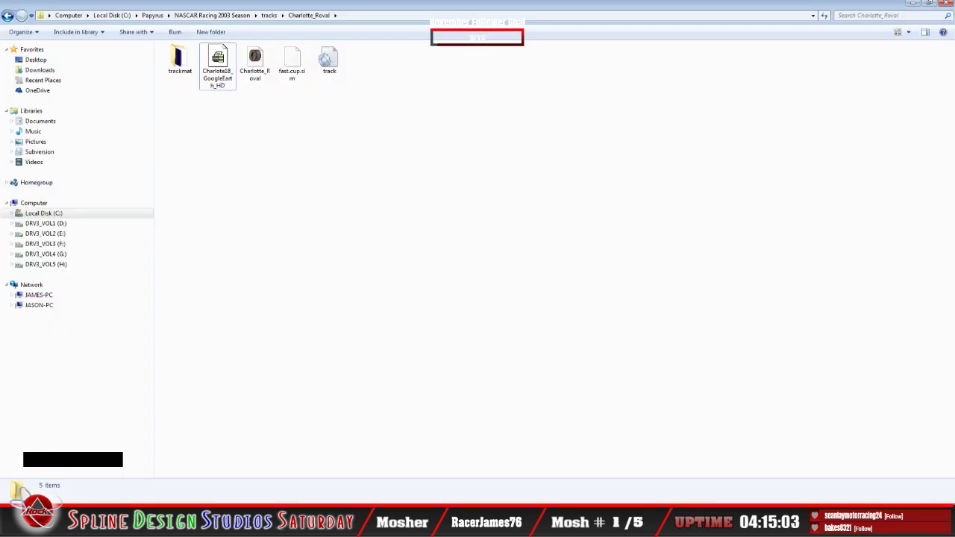
# Copy the Charlotte_Roval_adj_open_segment track file from the NR2003 Track Edit tracks Charlotte_Roval folder
pyautogui.click(50, 488)
pyautogui.click(48, 484)
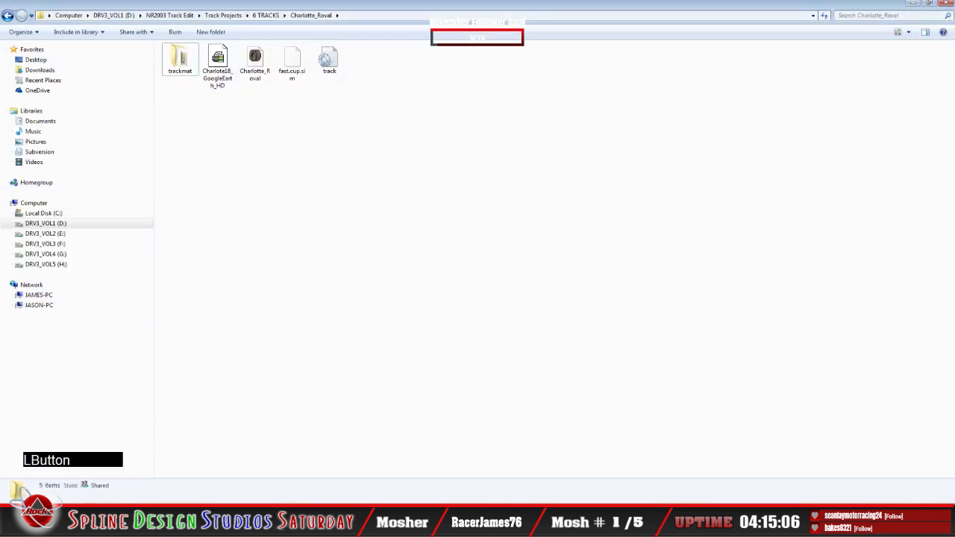
pyautogui.click(48, 485)
pyautogui.click(49, 472)
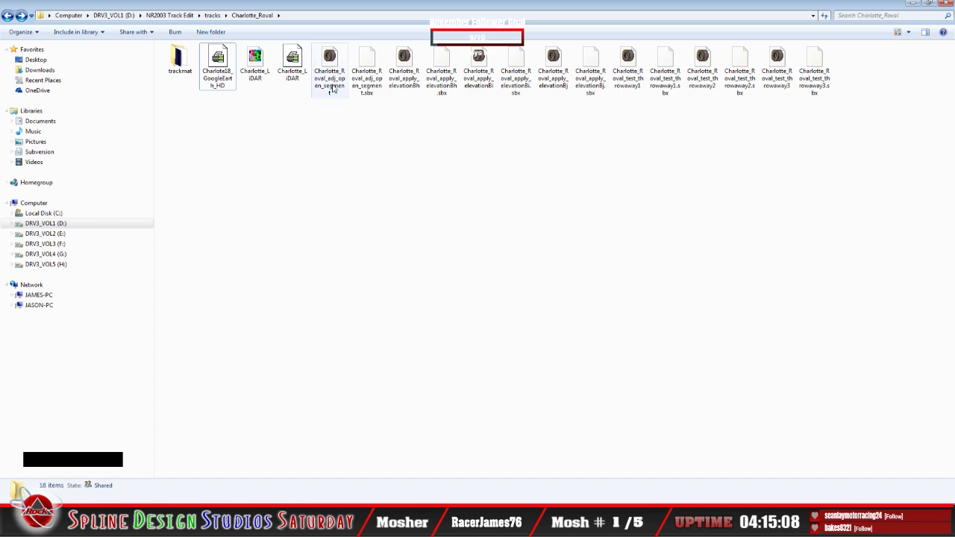
pyautogui.rightClick(333, 88)
pyautogui.click(356, 252)
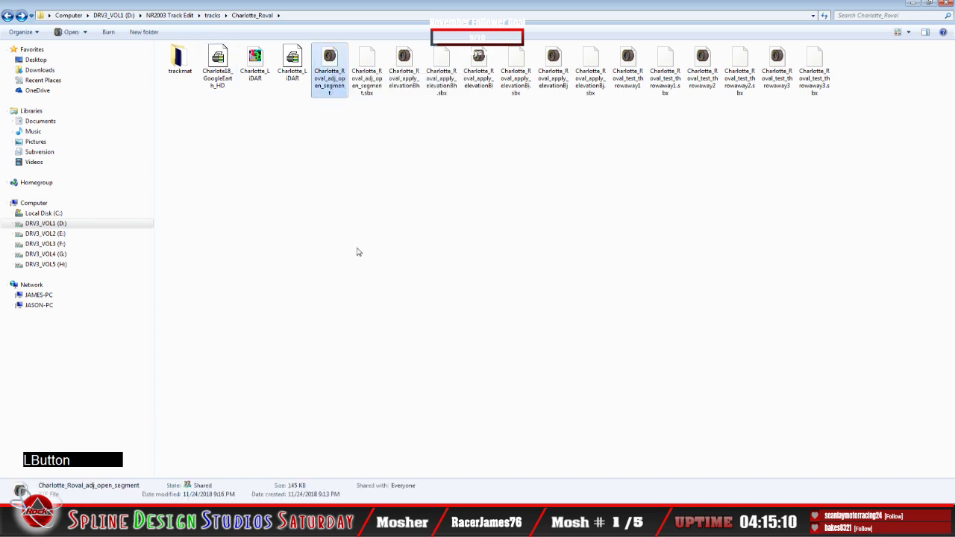
pyautogui.click(411, 263)
# Paste the copied Charlotte_Roval_adj_open_segment track file into the NASCAR Racing 2003 Season Charlotte_Roval tracks folder
pyautogui.click(57, 515)
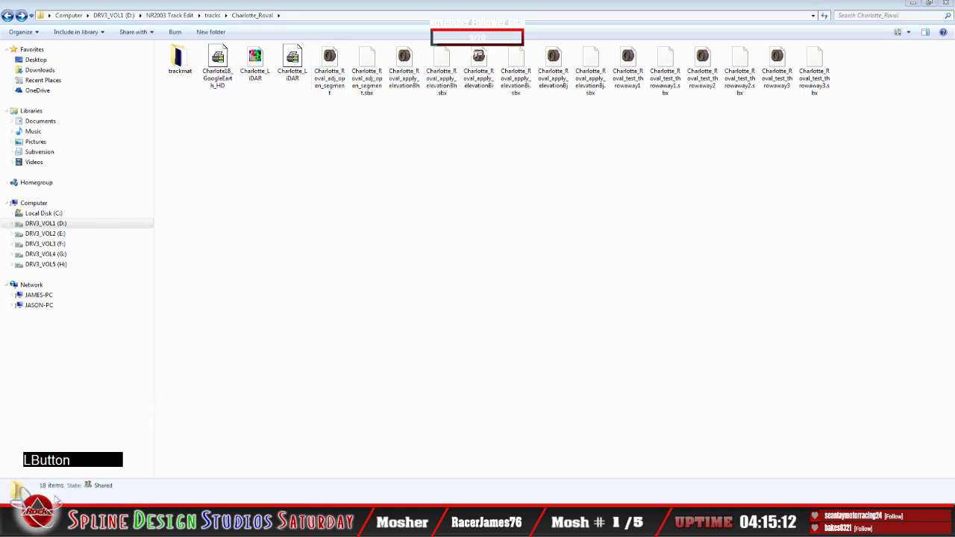
pyautogui.click(52, 480)
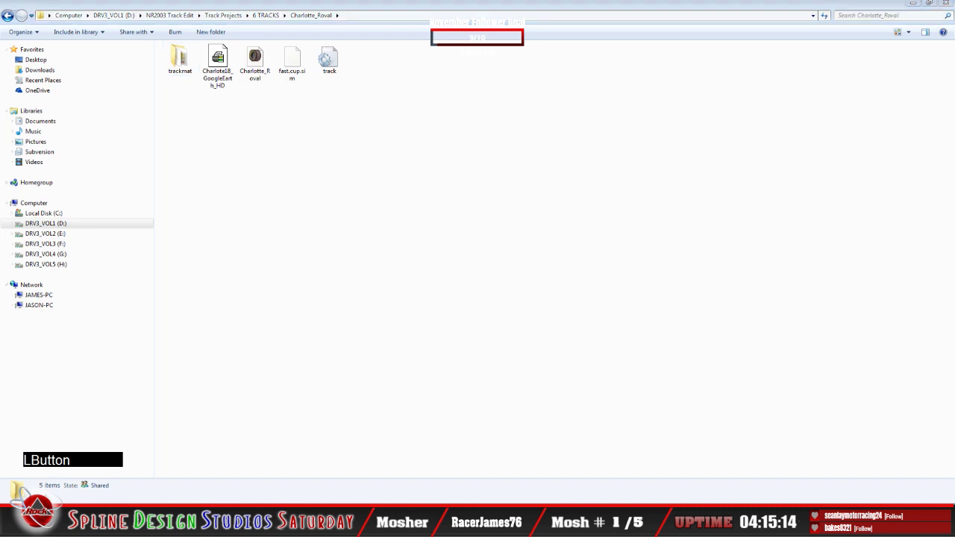
pyautogui.click(187, 511)
pyautogui.rightClick(271, 157)
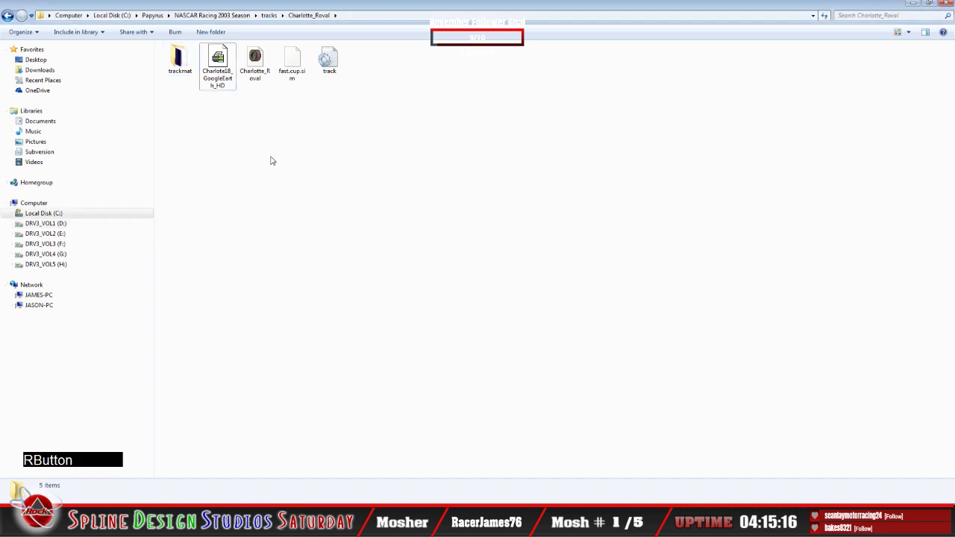
pyautogui.click(300, 223)
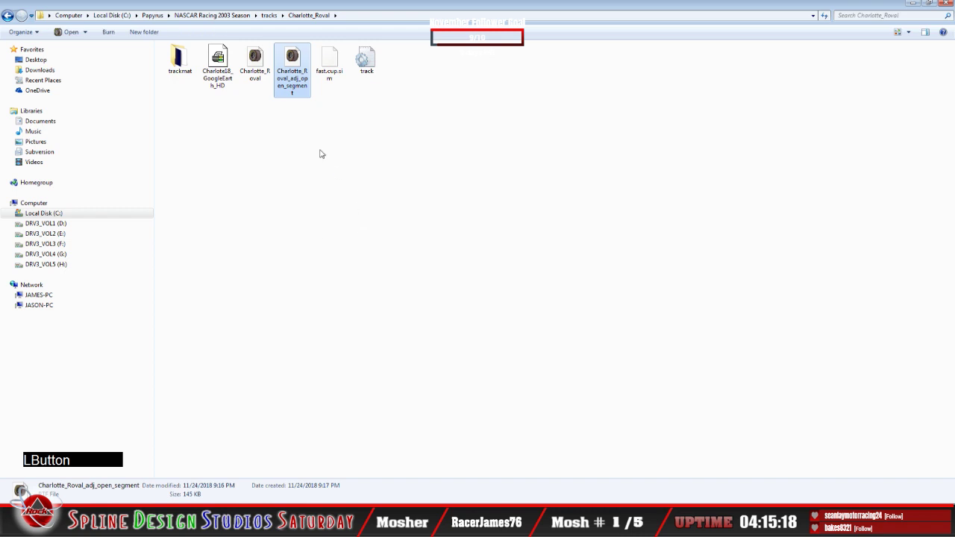
# Delete the outdated Charlotte_Roval track file from the game's Charlotte_Roval folder
pyautogui.rightClick(252, 66)
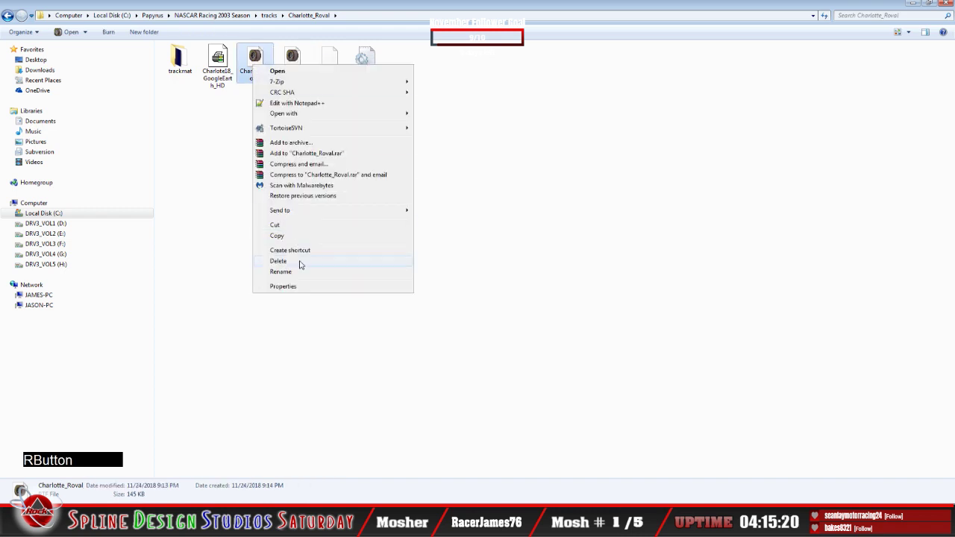
pyautogui.click(283, 261)
pyautogui.click(516, 294)
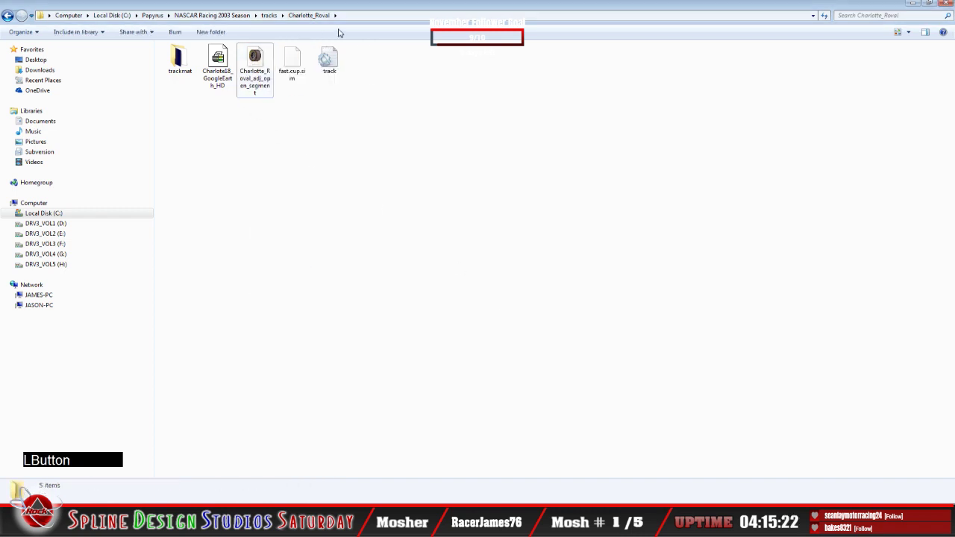
# Copy the folder name Charlotte_Roval from the path of the game's track folder
pyautogui.click(264, 15)
pyautogui.click(264, 16)
pyautogui.moveTo(220, 15); pyautogui.dragTo(175, 15)
pyautogui.rightClick(193, 13)
pyautogui.click(292, 12)
pyautogui.rightClick(195, 14)
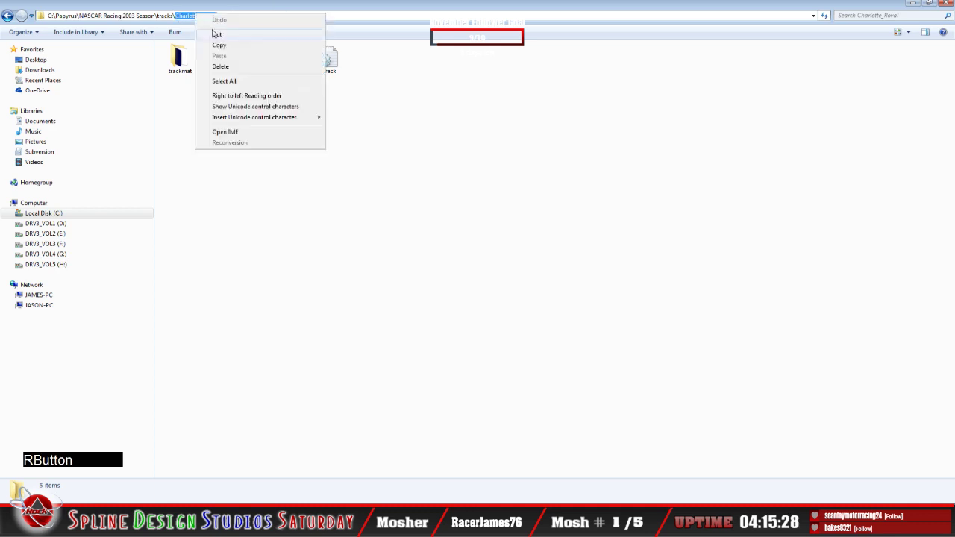
pyautogui.click(218, 46)
# Rename the pasted Charlotte_Roval_adj_open_segment track file to Charlotte_Roval using the copied folder name
pyautogui.rightClick(247, 77)
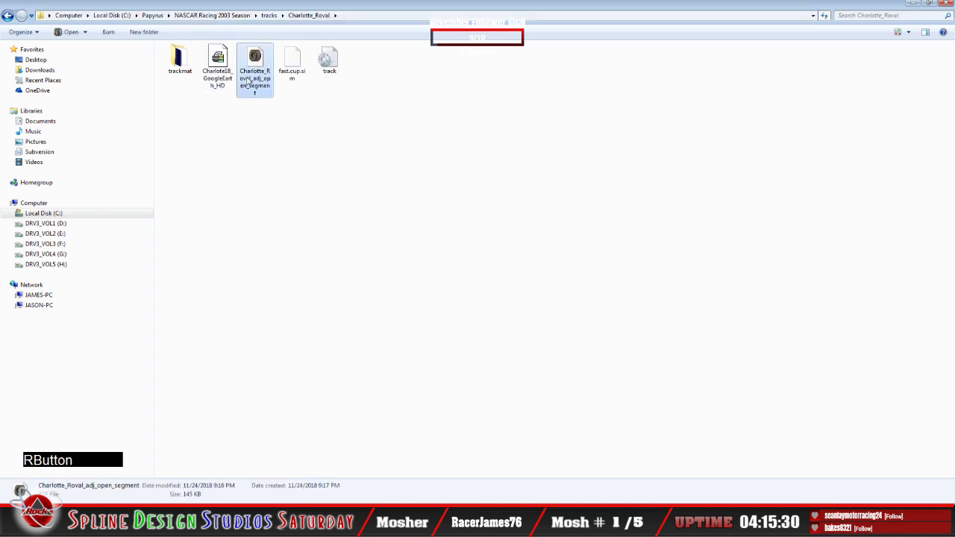
pyautogui.click(287, 287)
pyautogui.press('Delete')
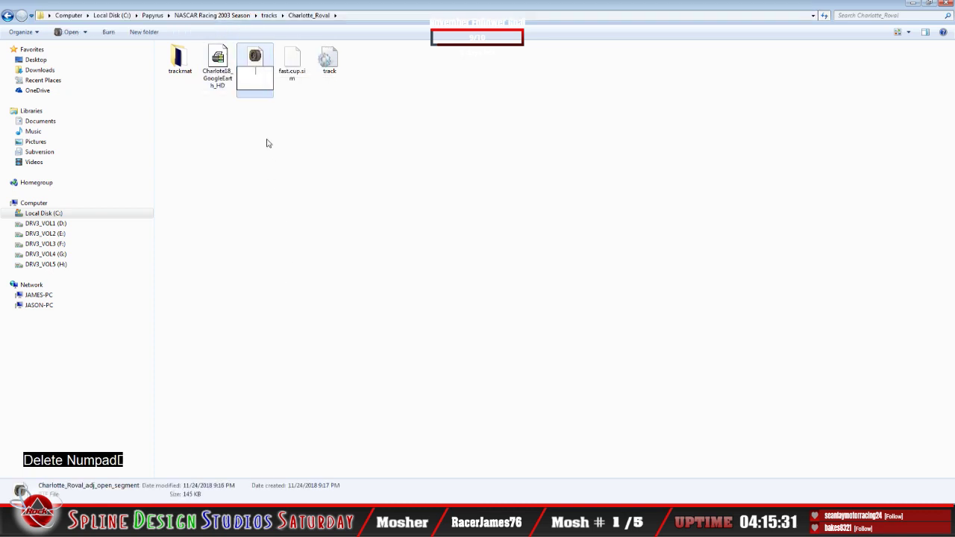
pyautogui.rightClick(257, 83)
pyautogui.click(286, 133)
pyautogui.press('Return')
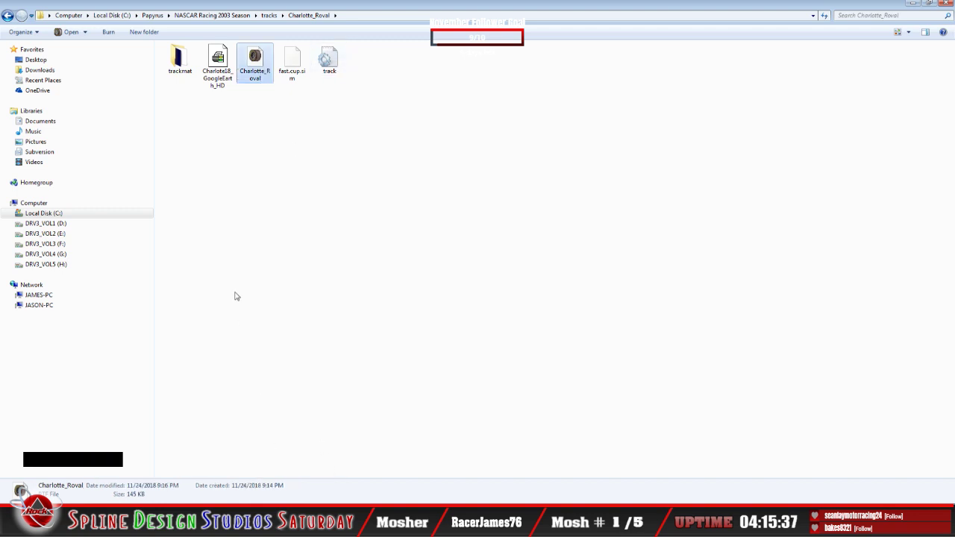
pyautogui.click(380, 305)
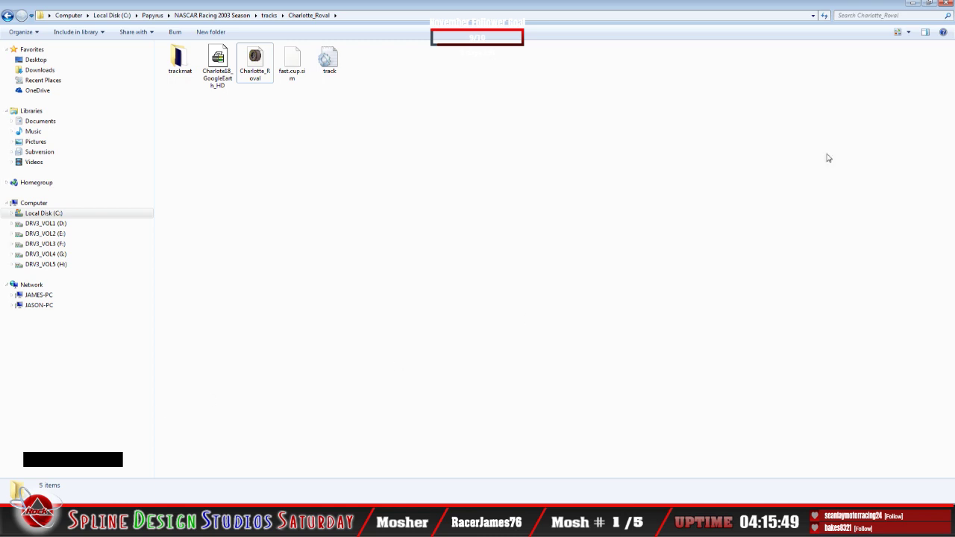
# Minimize the open folder windows and launch the NASCAR Racing game from its Logitech Profiler profile
pyautogui.click(911, 6)
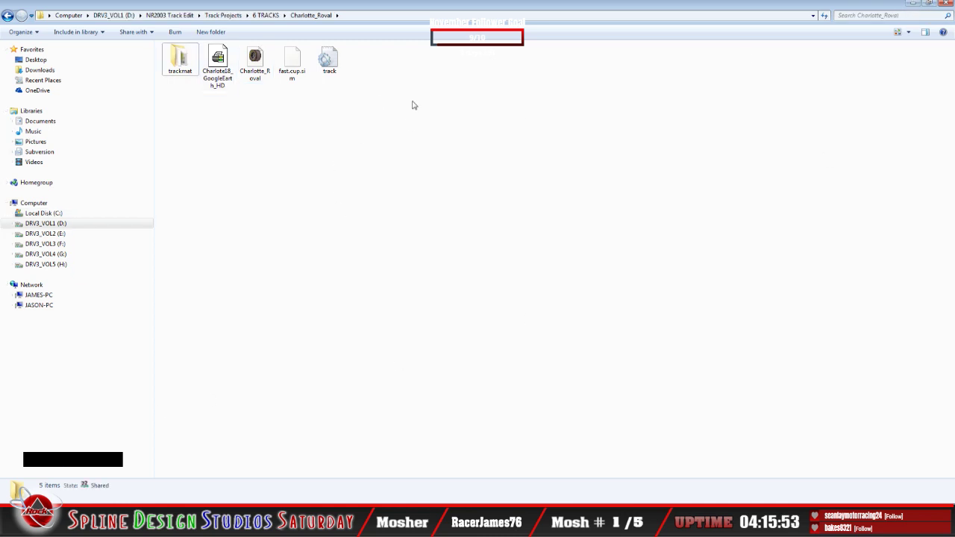
pyautogui.click(912, 4)
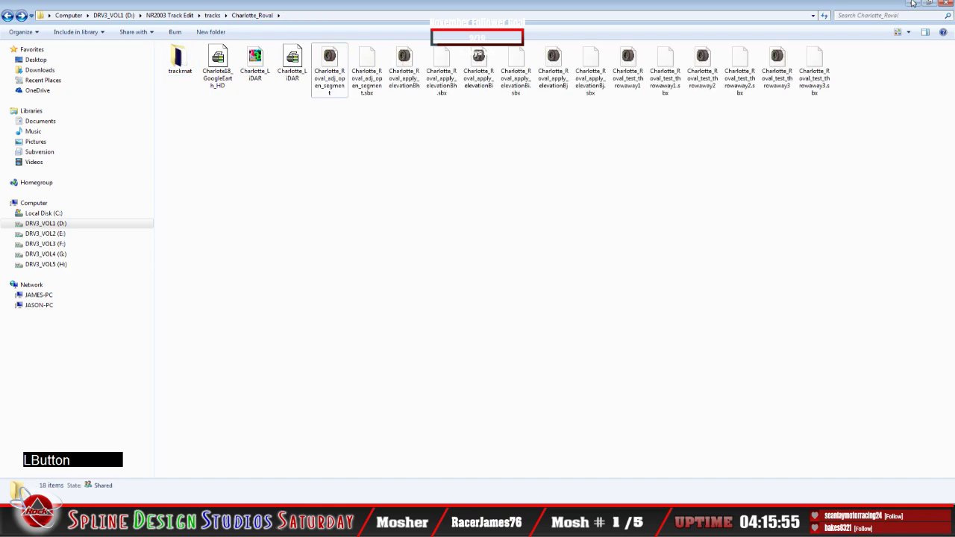
pyautogui.click(911, 5)
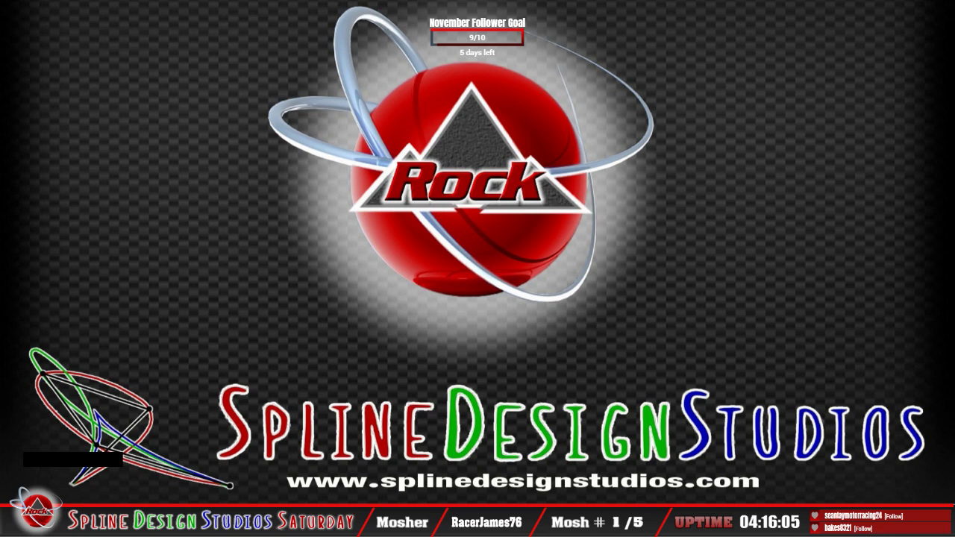
pyautogui.click(880, 522)
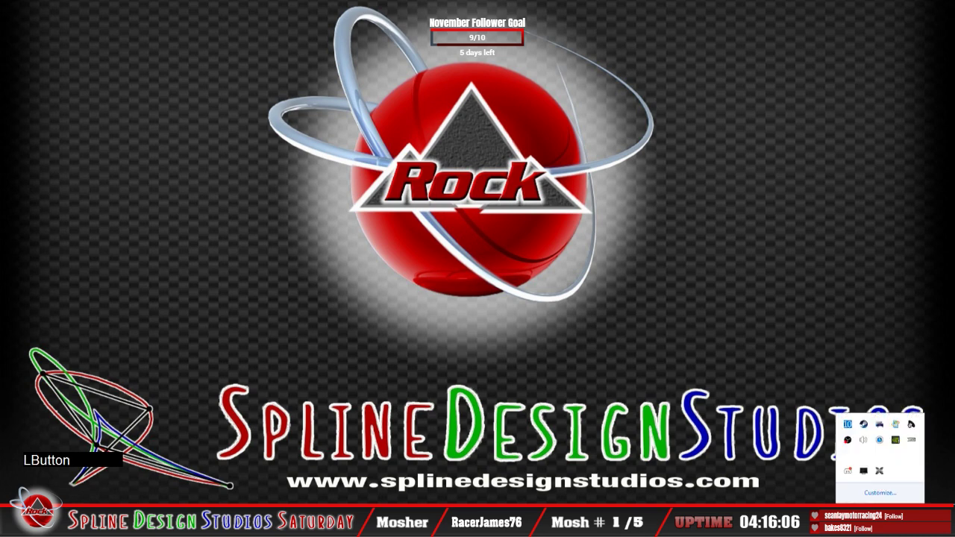
pyautogui.click(879, 425)
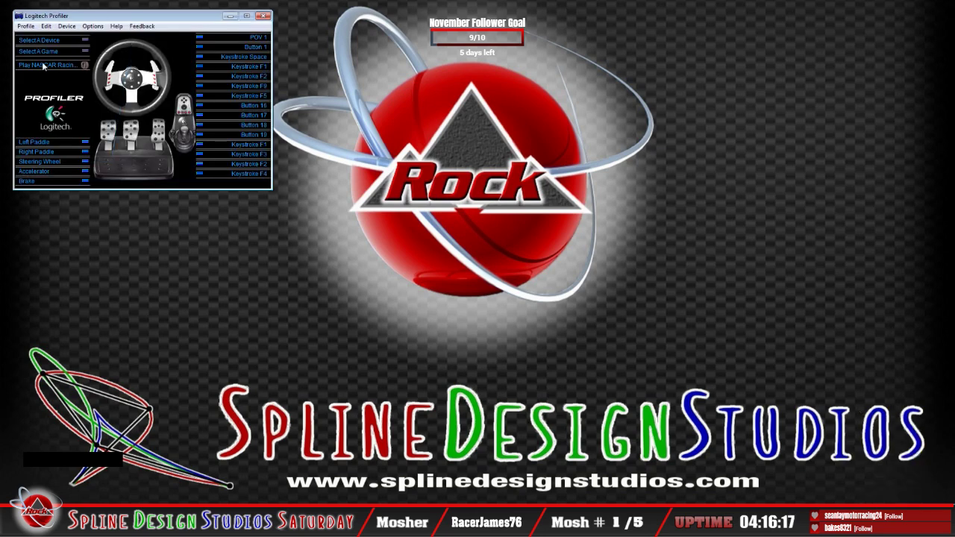
pyautogui.click(45, 66)
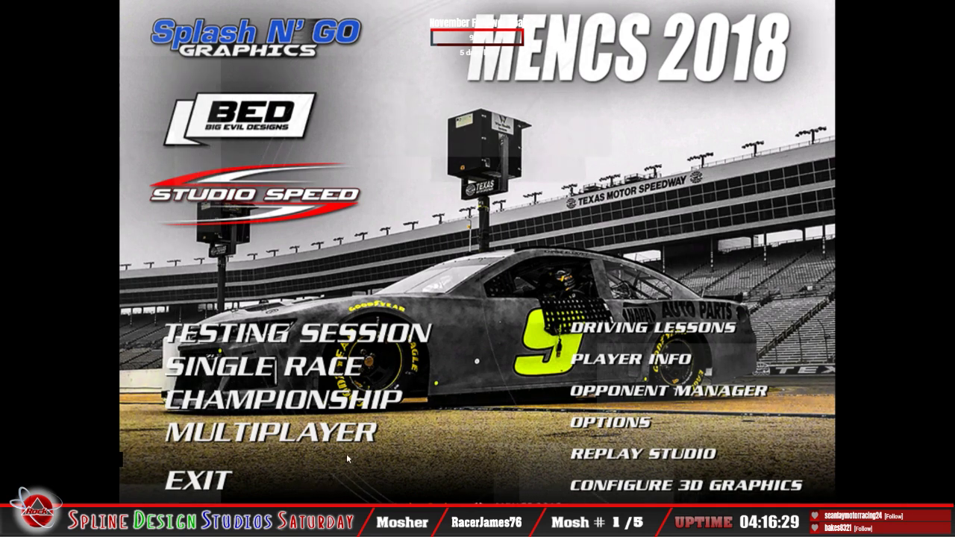
# Try to load the Charlotte Roval track in a testing session and exit the game
pyautogui.click(306, 340)
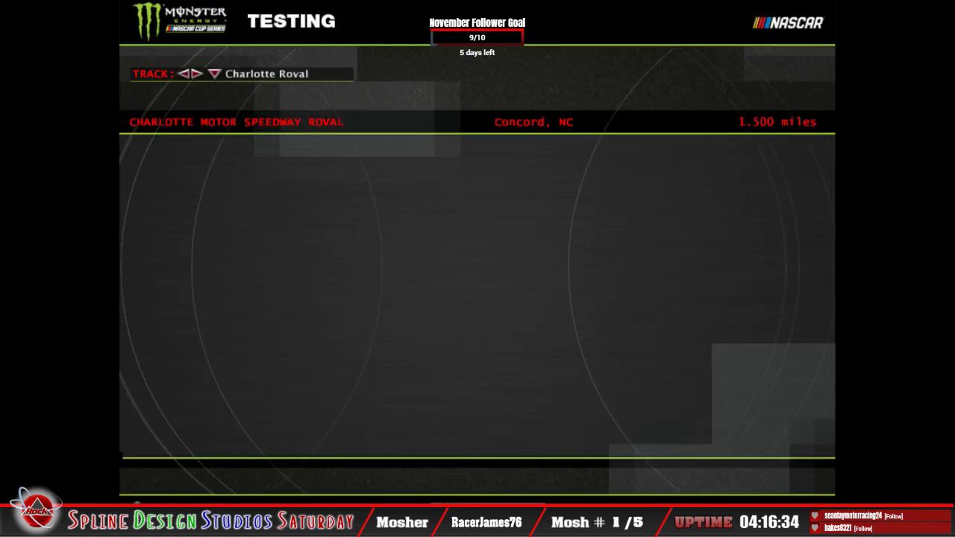
pyautogui.click(697, 447)
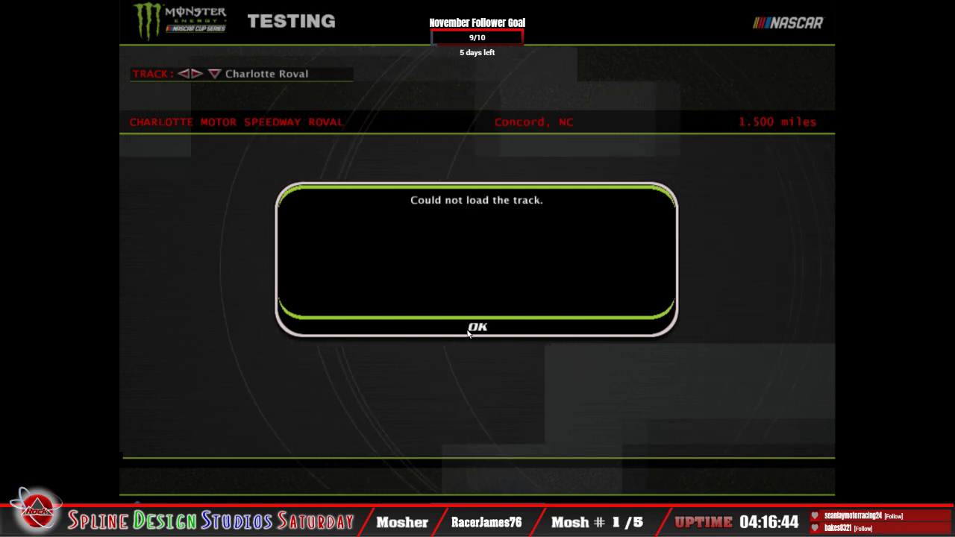
pyautogui.click(476, 328)
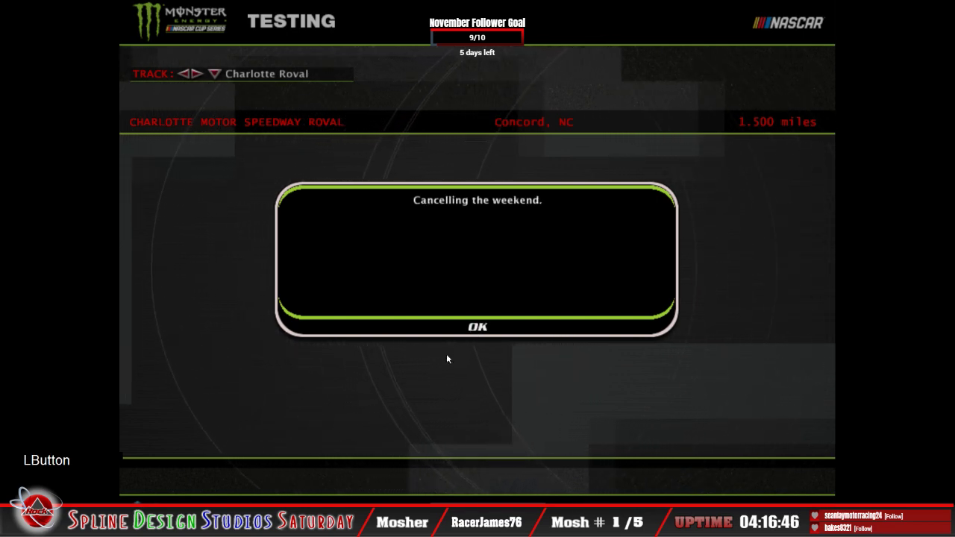
pyautogui.click(477, 326)
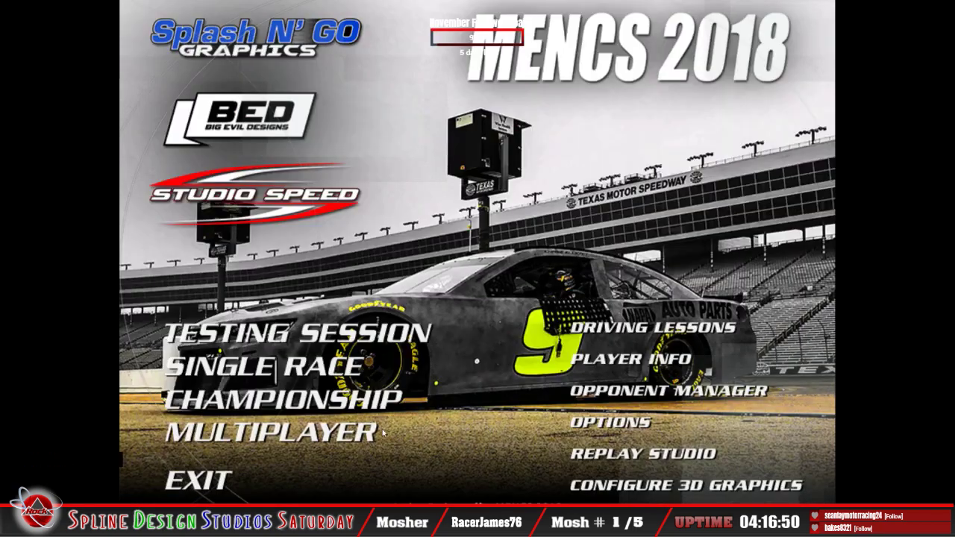
pyautogui.click(198, 480)
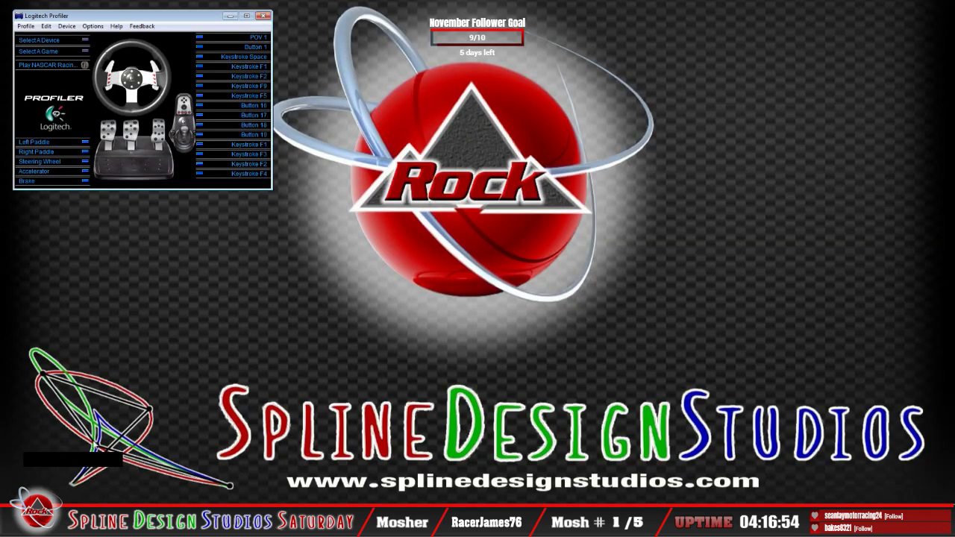
# Delete the Charlotte_Roval track file from the game's Charlotte_Roval track folder
pyautogui.click(50, 485)
pyautogui.click(52, 522)
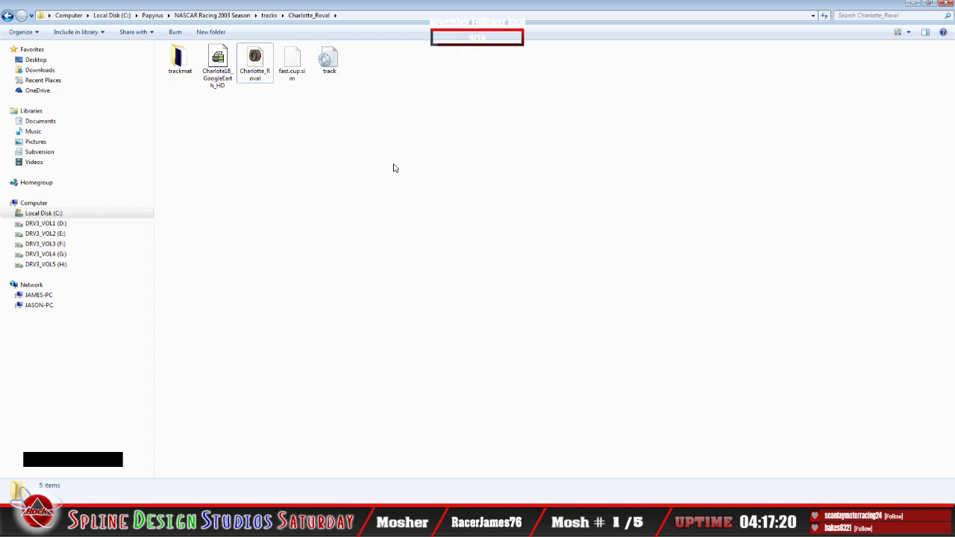
pyautogui.rightClick(256, 69)
pyautogui.click(302, 263)
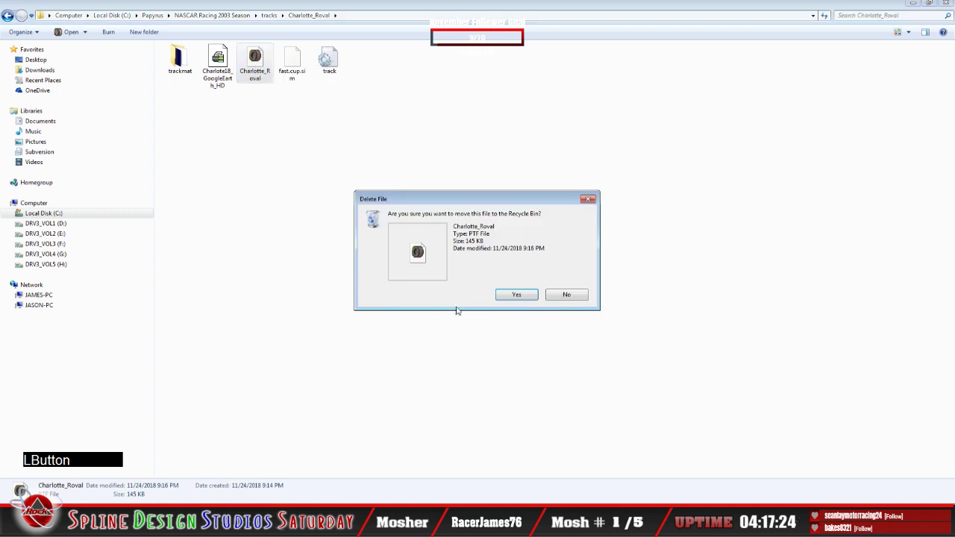
pyautogui.click(513, 295)
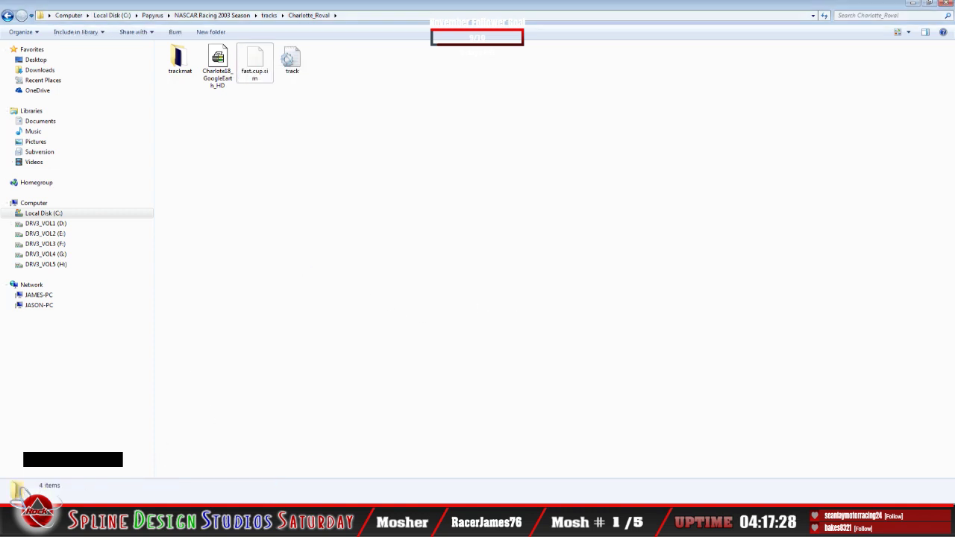
# Open the Charlotte_Roval_adj_open_segment track file from the NR2003 Track Edit tracks folder in Sandbox and maximize its window
pyautogui.click(47, 522)
pyautogui.click(48, 476)
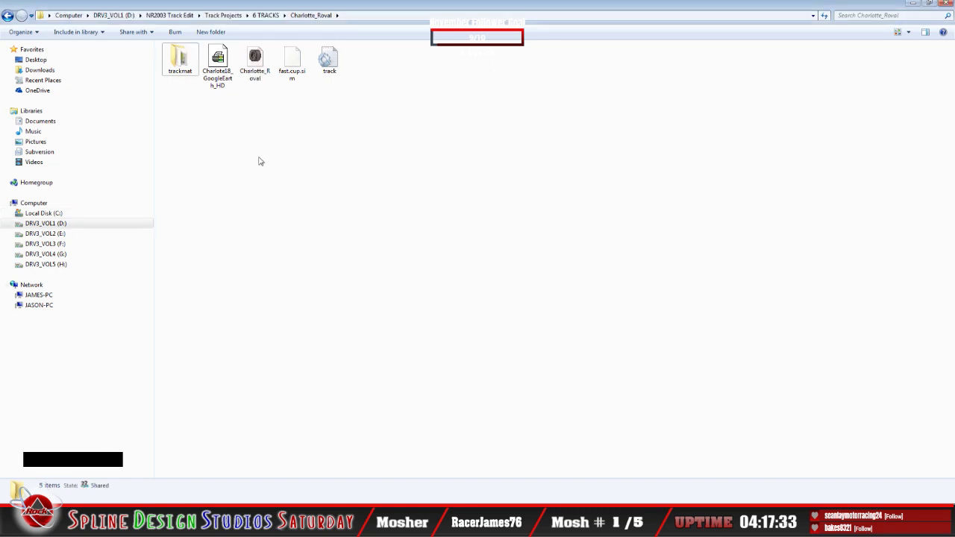
pyautogui.click(48, 523)
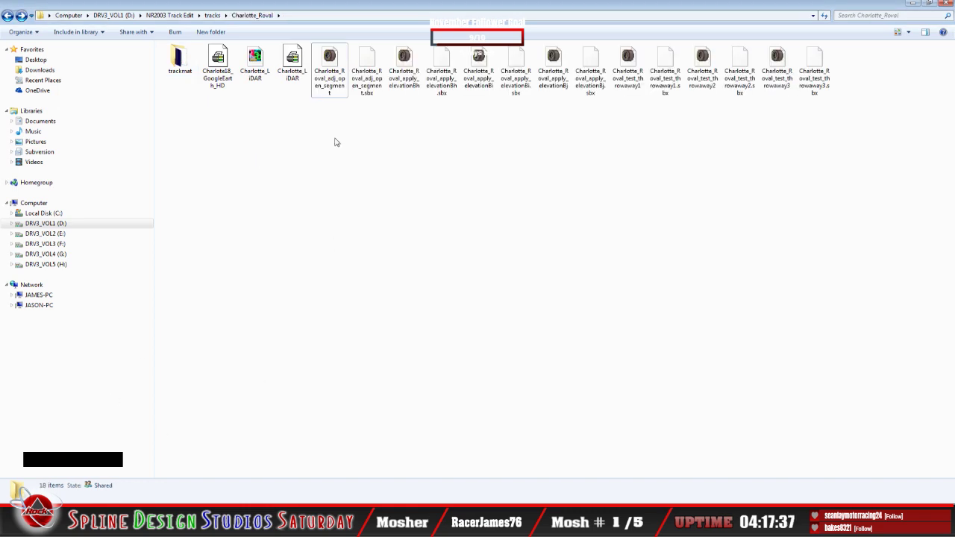
pyautogui.click(326, 88)
pyautogui.doubleClick(326, 88)
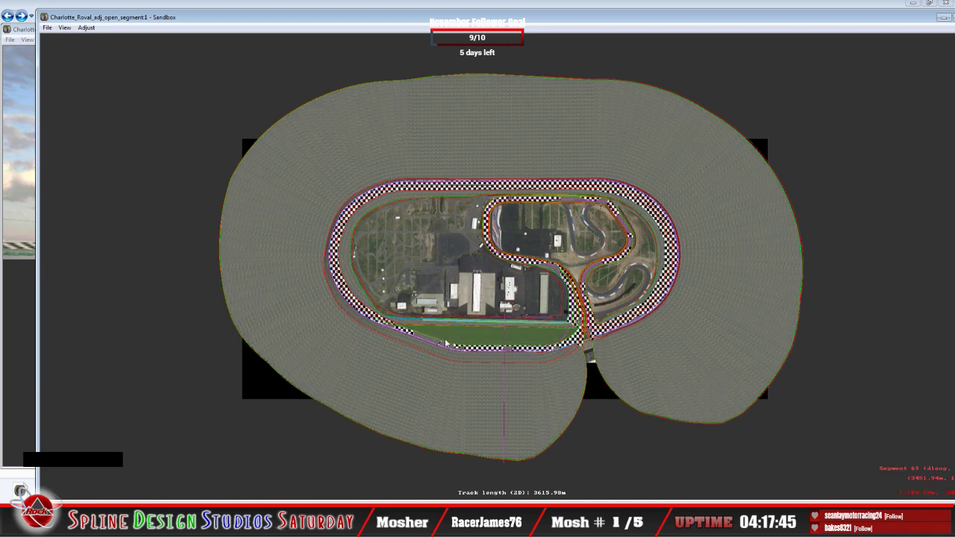
pyautogui.moveTo(259, 14); pyautogui.dragTo(234, 0)
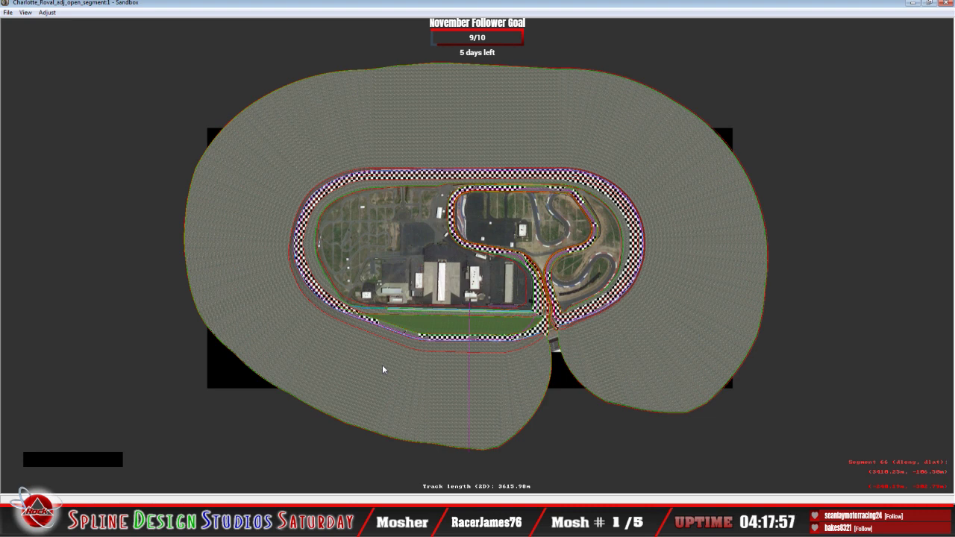
# Unlock all track geometry and delete the checkered object covering the racing surface in Object Placement view
pyautogui.rightClick(118, 215)
pyautogui.click(153, 280)
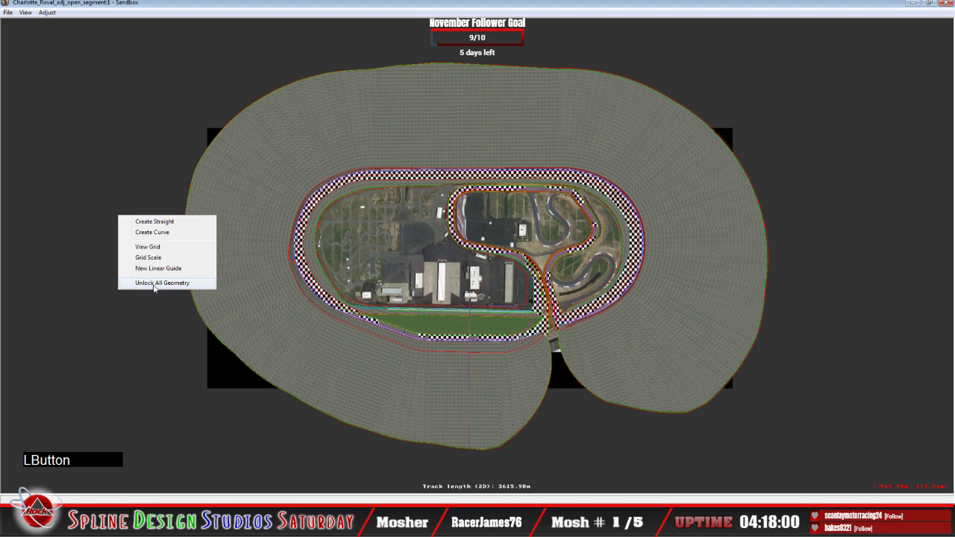
pyautogui.click(25, 12)
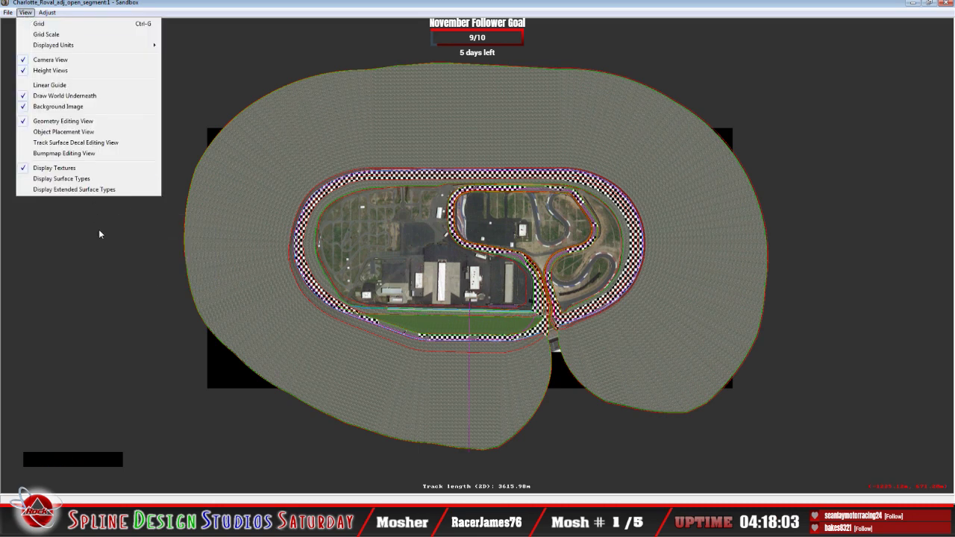
pyautogui.click(62, 134)
pyautogui.click(322, 190)
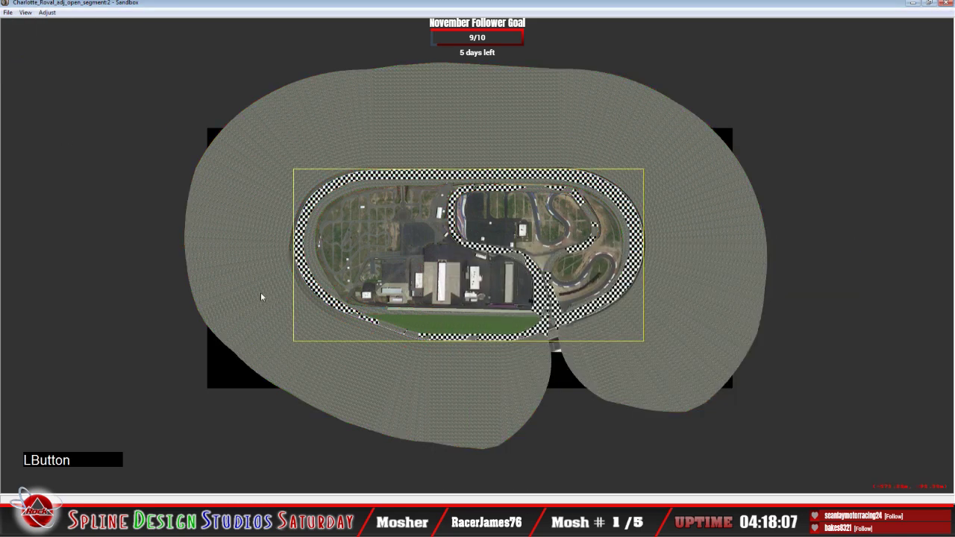
pyautogui.press('Delete')
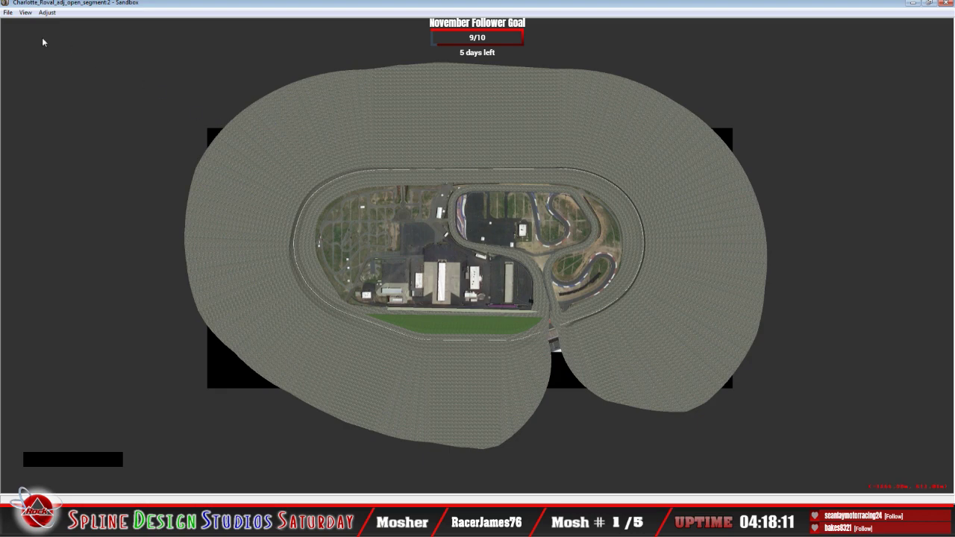
# Return to Geometry Editing view and rebuild the track from the segment crossing the green frontstretch infield
pyautogui.click(26, 12)
pyautogui.click(64, 119)
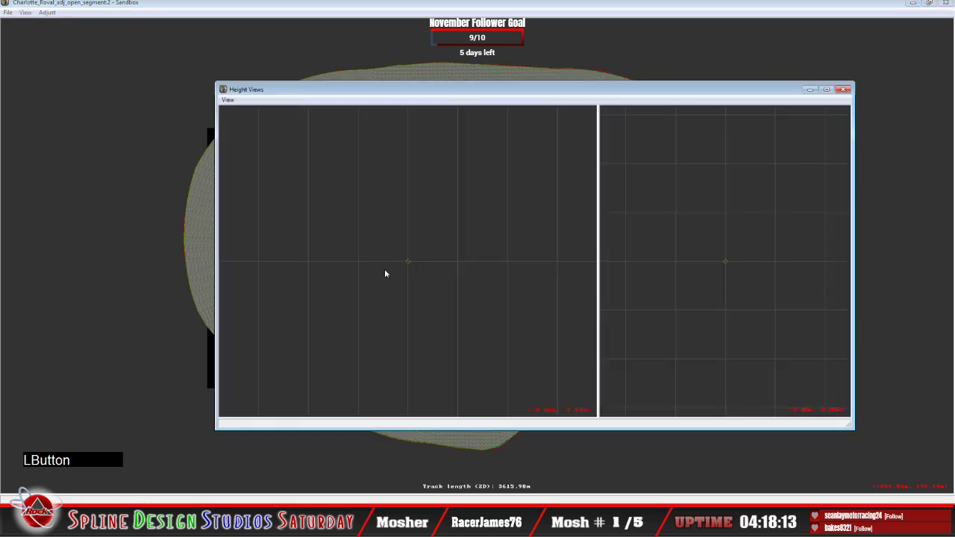
pyautogui.click(214, 16)
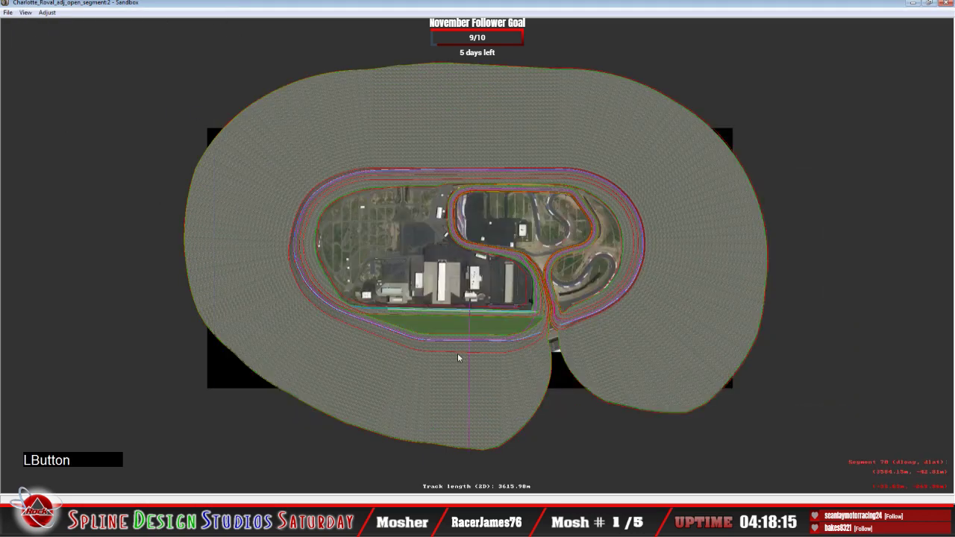
pyautogui.click(455, 330)
pyautogui.rightClick(447, 325)
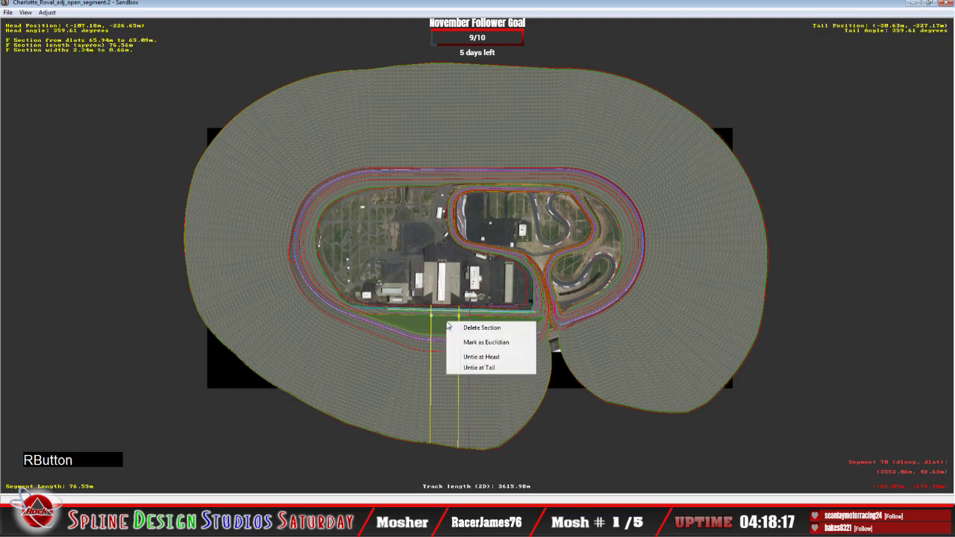
pyautogui.click(403, 17)
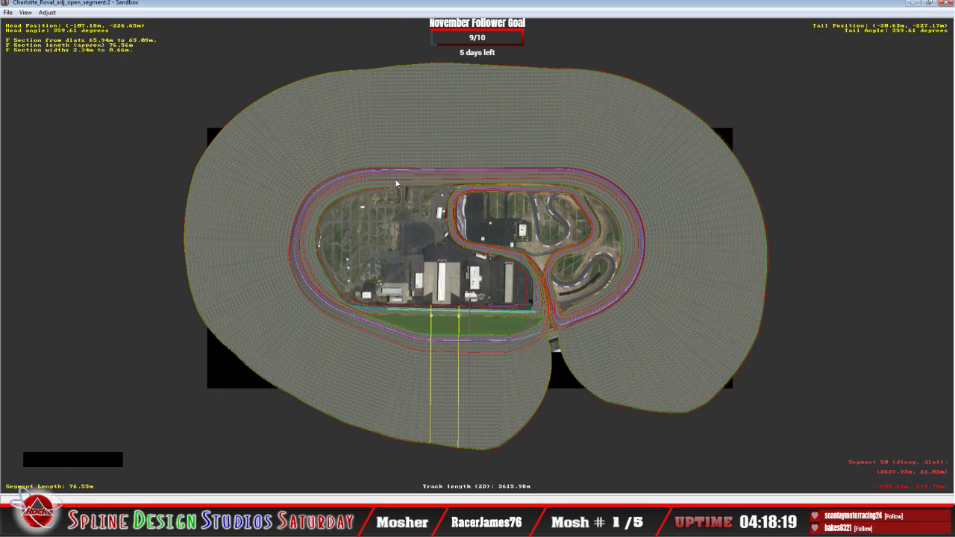
pyautogui.press('z')
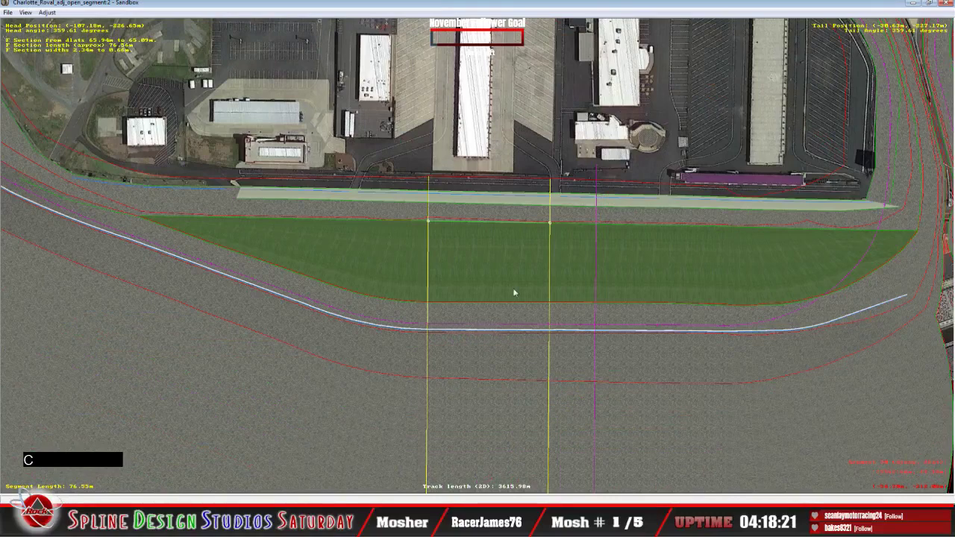
pyautogui.rightClick(483, 260)
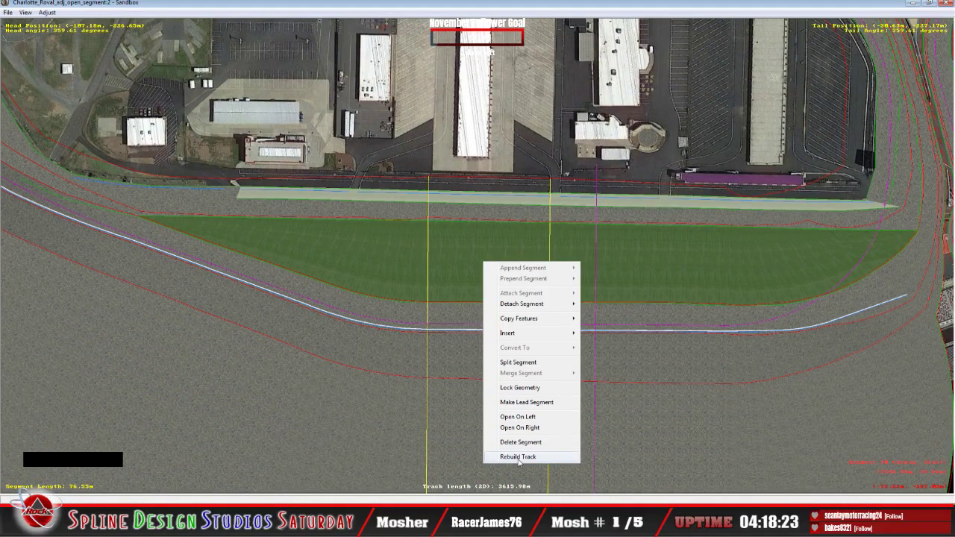
pyautogui.click(518, 457)
pyautogui.press('x')
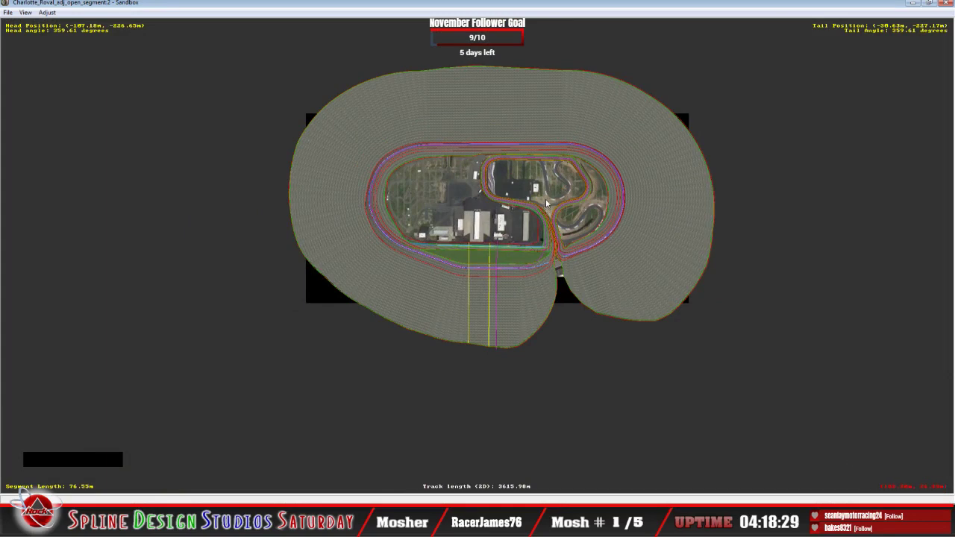
pyautogui.press('c')
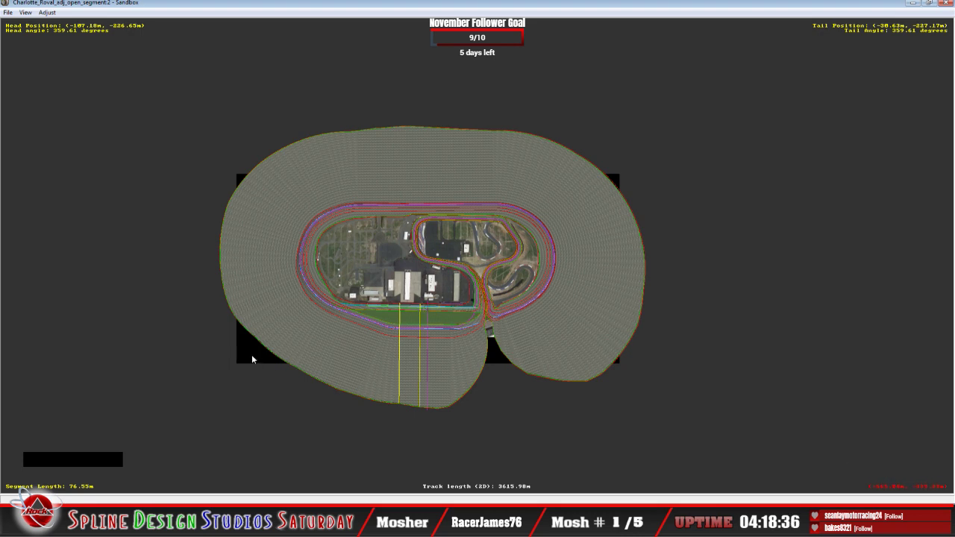
# Save the track as Charlotte_Roval_adj_open_segment, replacing the existing file
pyautogui.click(9, 13)
pyautogui.click(30, 124)
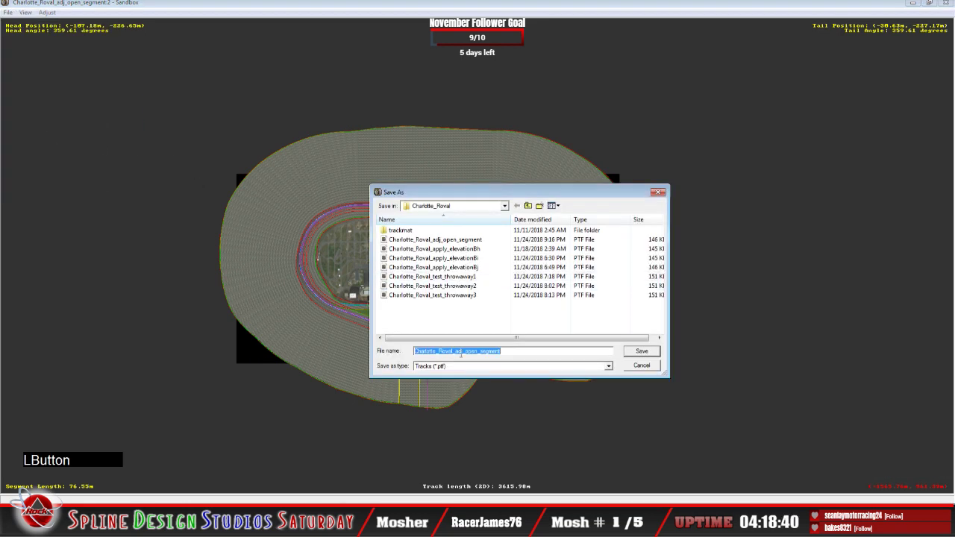
pyautogui.click(642, 350)
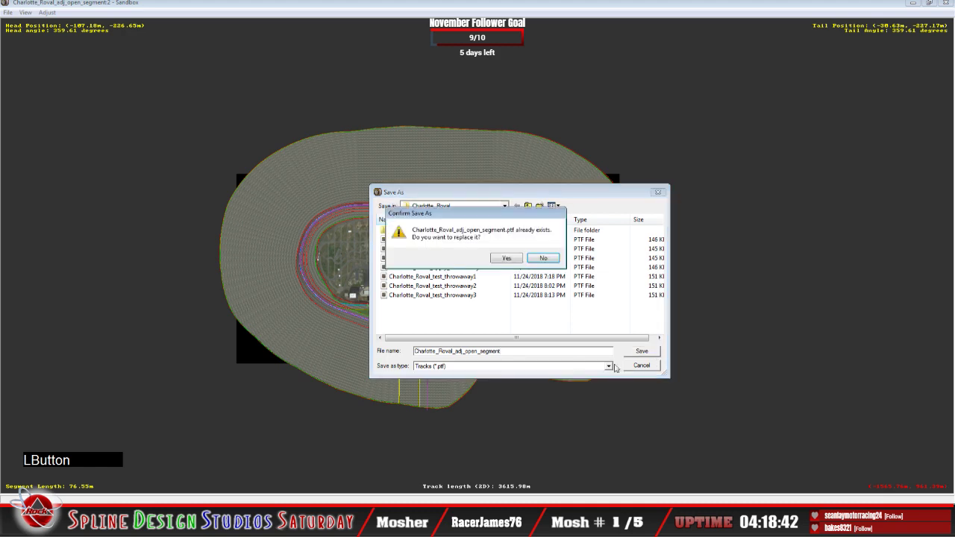
pyautogui.click(507, 258)
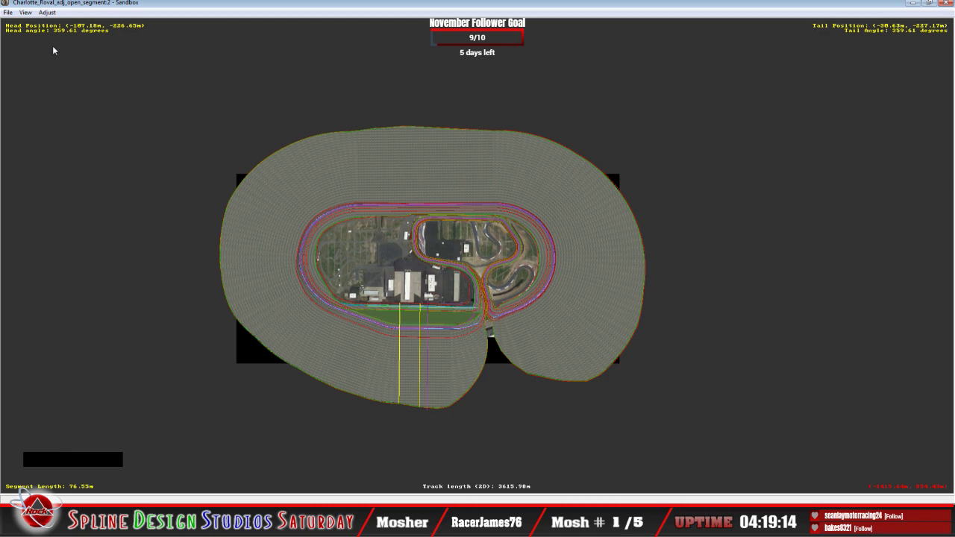
# Start a new blank track in Sandbox and exit the program
pyautogui.click(8, 13)
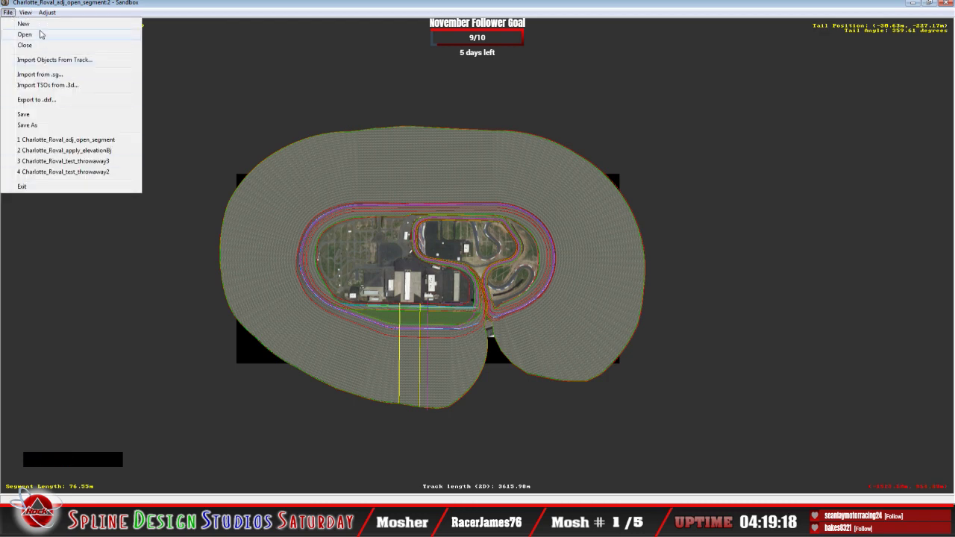
pyautogui.click(25, 24)
pyautogui.click(8, 12)
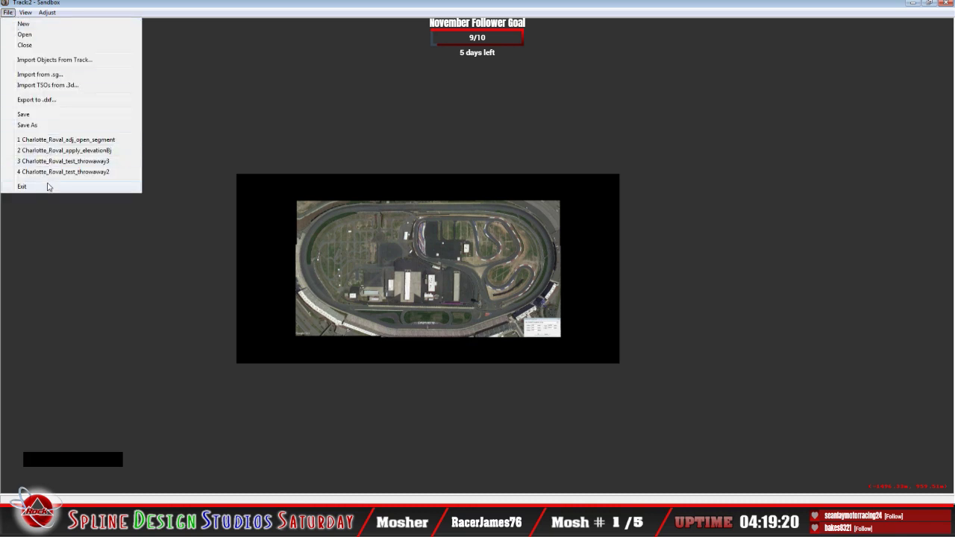
pyautogui.click(47, 187)
# Copy the re-saved Charlotte_Roval_adj_open_segment track file into the game's Charlotte_Roval track folder
pyautogui.rightClick(329, 76)
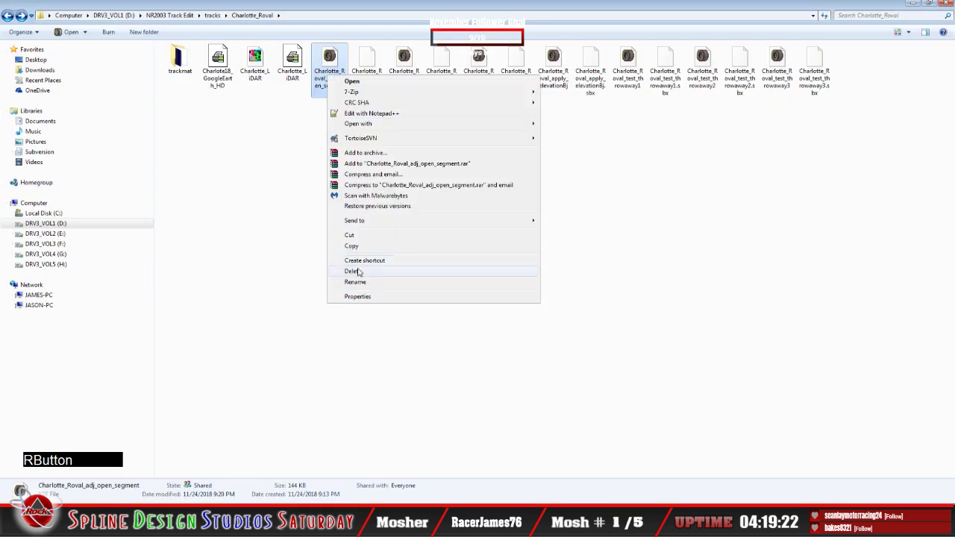
pyautogui.click(338, 373)
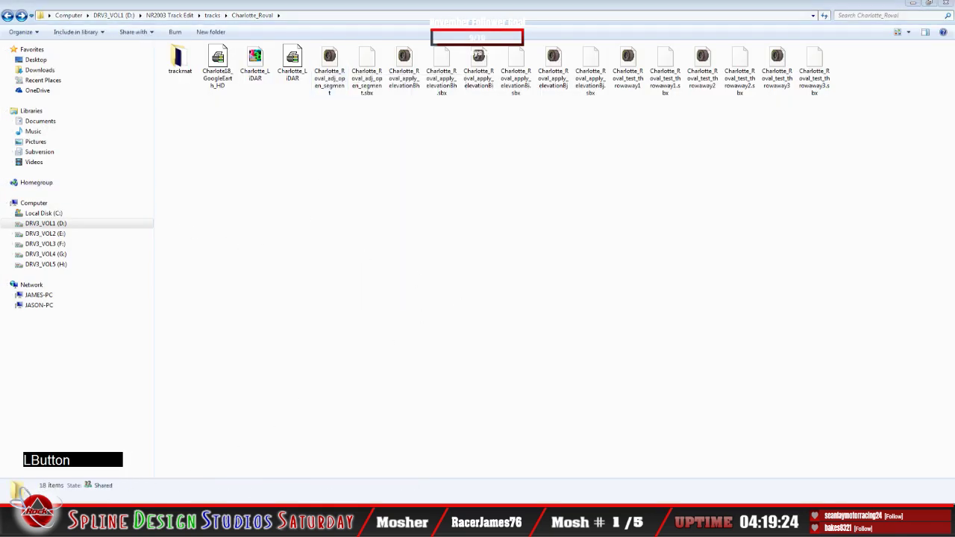
pyautogui.click(47, 491)
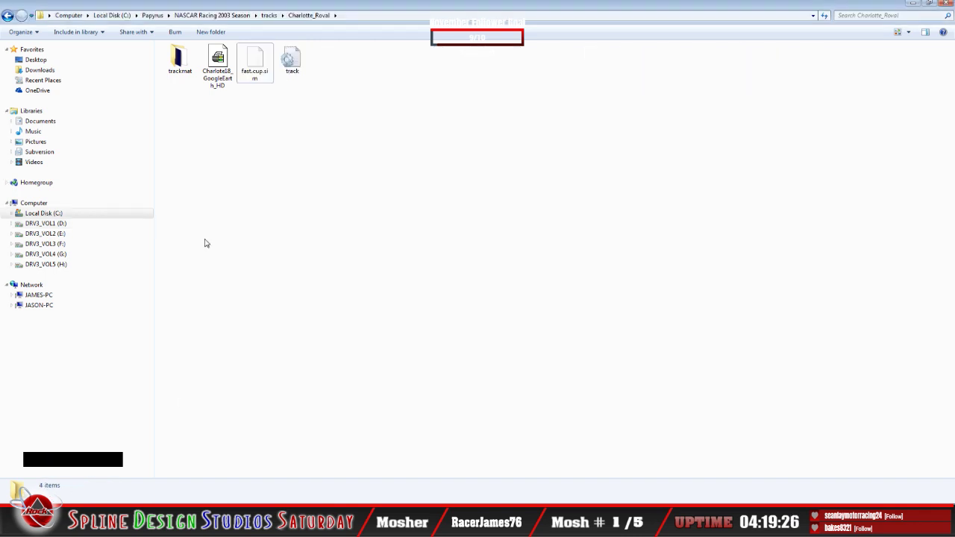
pyautogui.rightClick(245, 185)
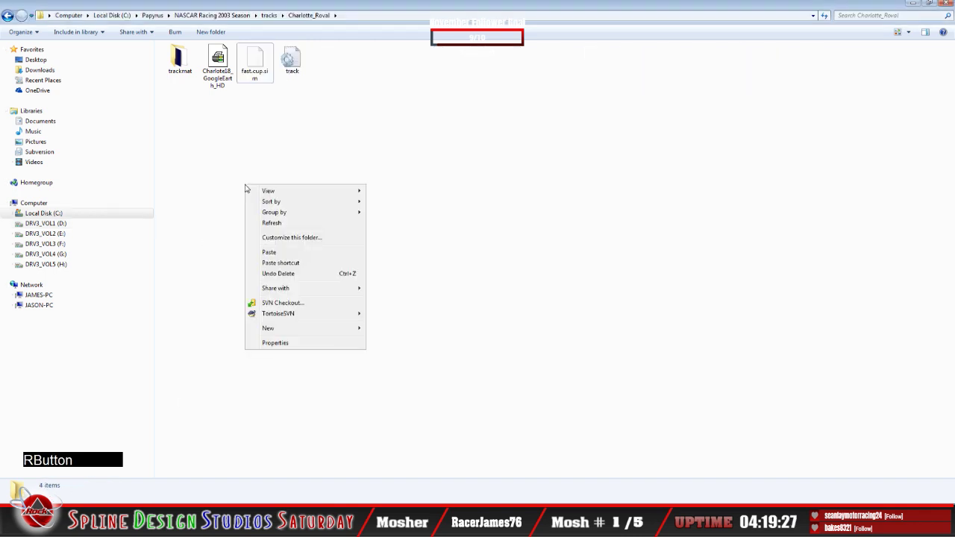
pyautogui.click(268, 253)
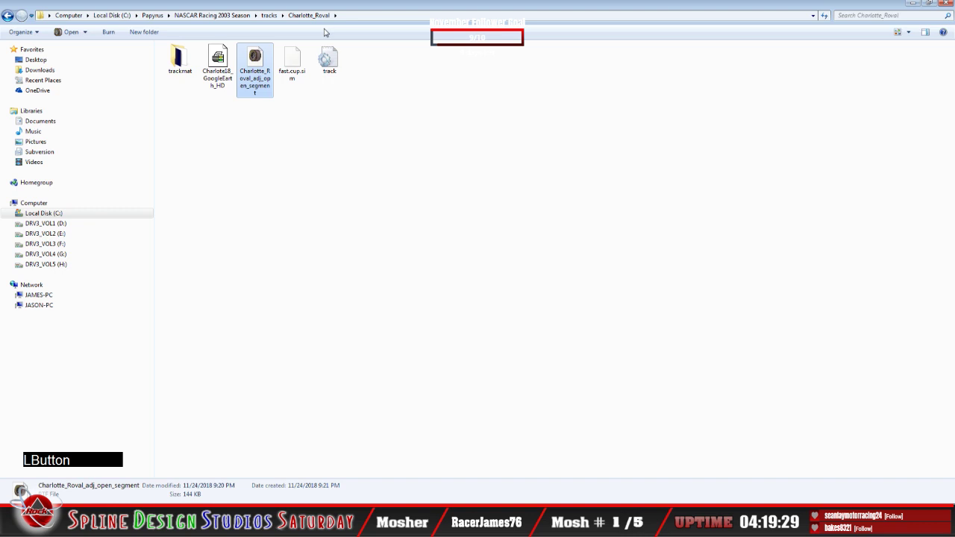
# Copy the folder name Charlotte_Roval from the game track folder's path
pyautogui.click(373, 17)
pyautogui.click(242, 15)
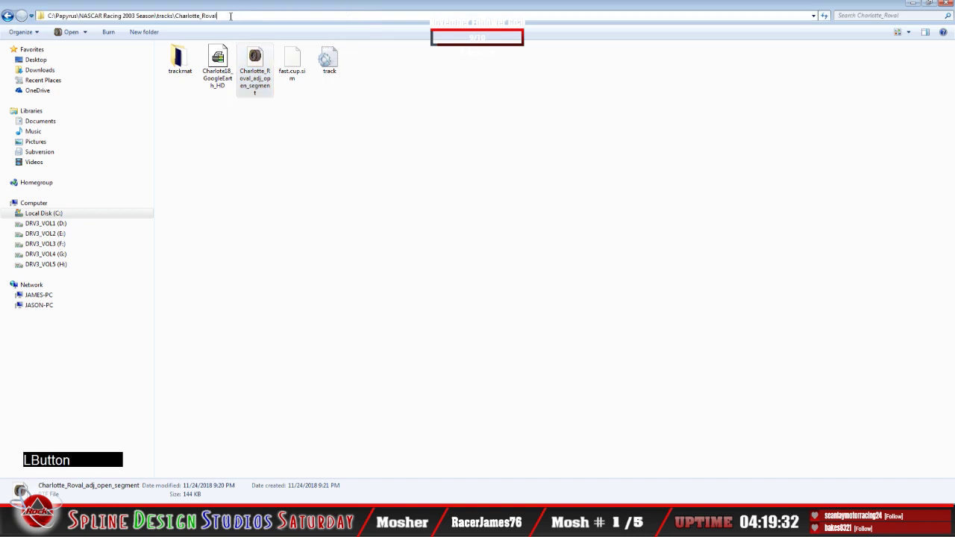
pyautogui.moveTo(180, 15); pyautogui.dragTo(176, 15)
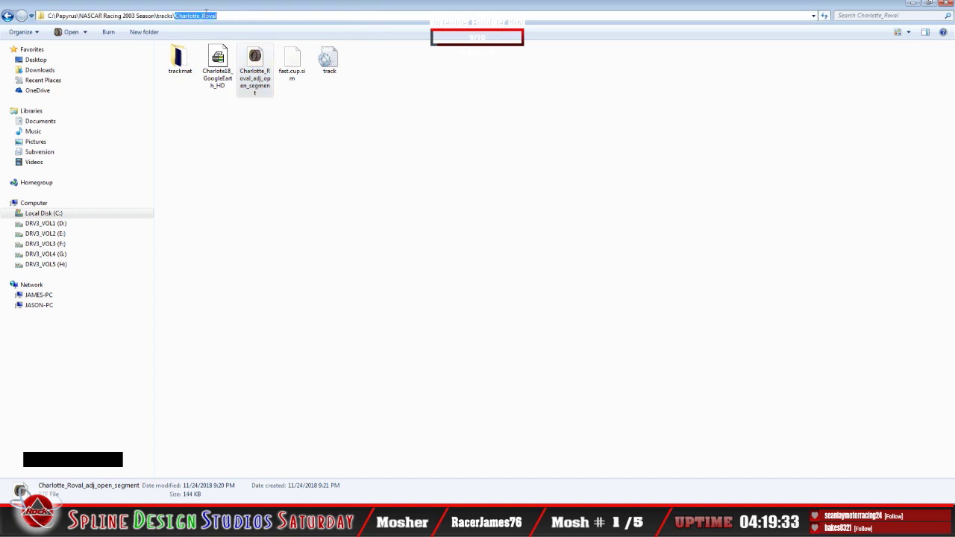
pyautogui.rightClick(206, 14)
pyautogui.click(224, 43)
# Rename the pasted Charlotte_Roval_adj_open_segment file to Charlotte_Roval using the copied folder name
pyautogui.click(246, 95)
pyautogui.rightClick(258, 84)
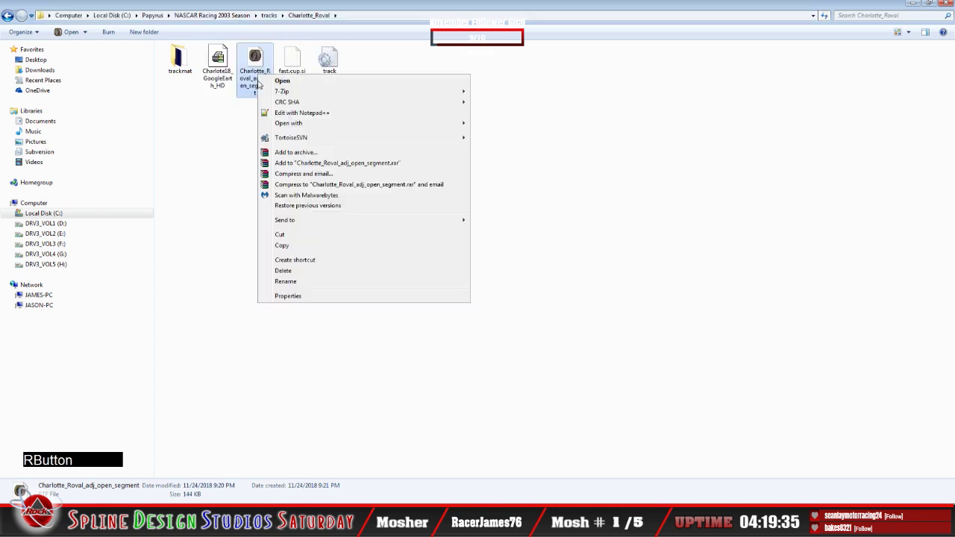
pyautogui.click(309, 282)
pyautogui.press('Delete')
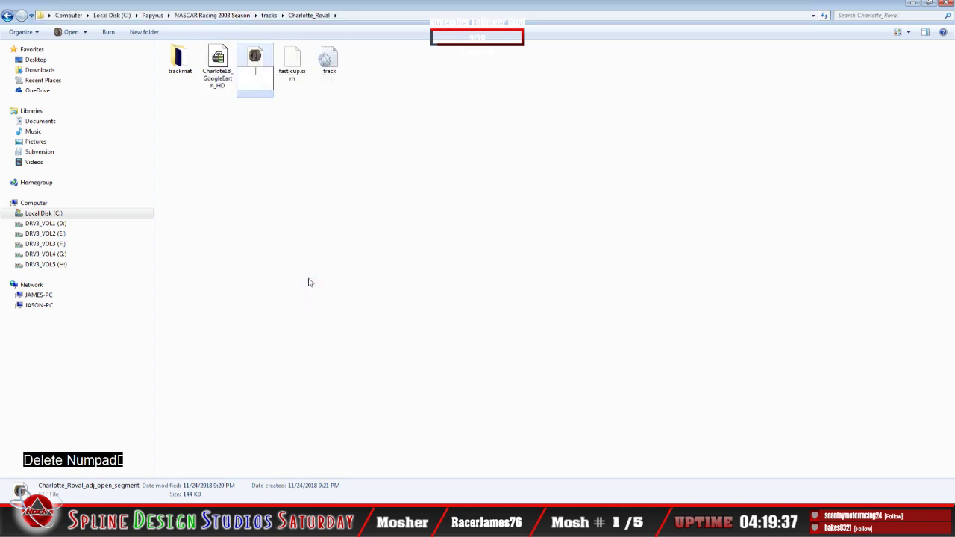
pyautogui.rightClick(258, 71)
pyautogui.click(272, 113)
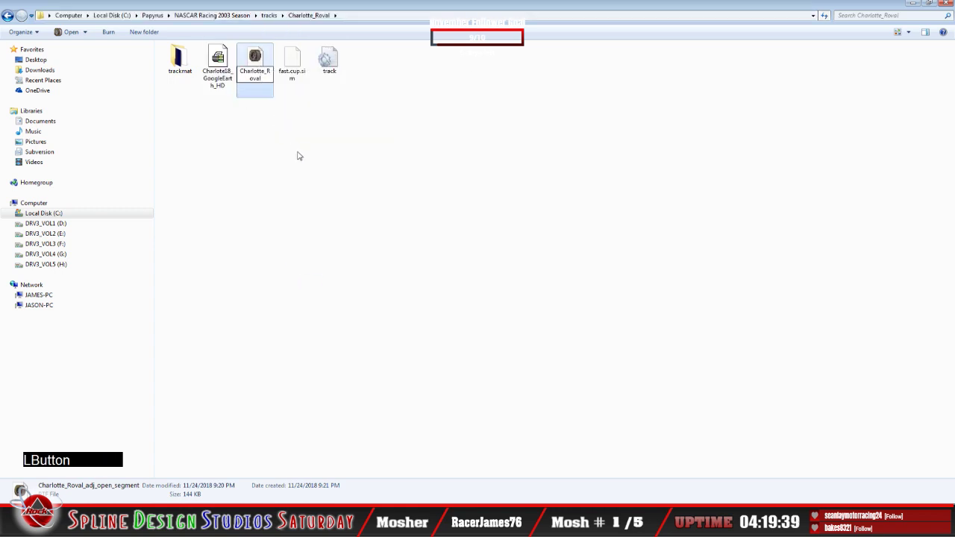
pyautogui.press('Return')
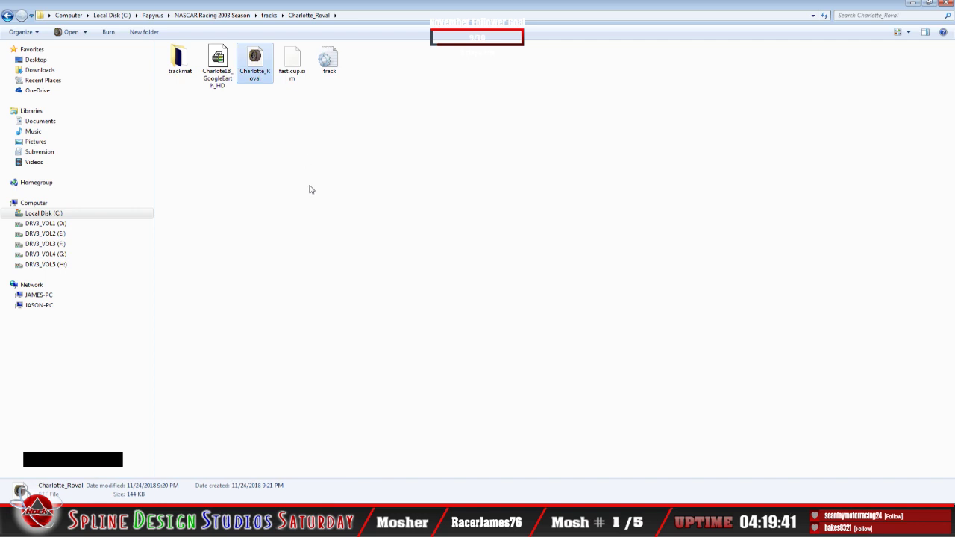
# Minimize both track folder windows, switch to NASCAR Racing 2003 Season and start a testing session at Charlotte Roval
pyautogui.click(912, 4)
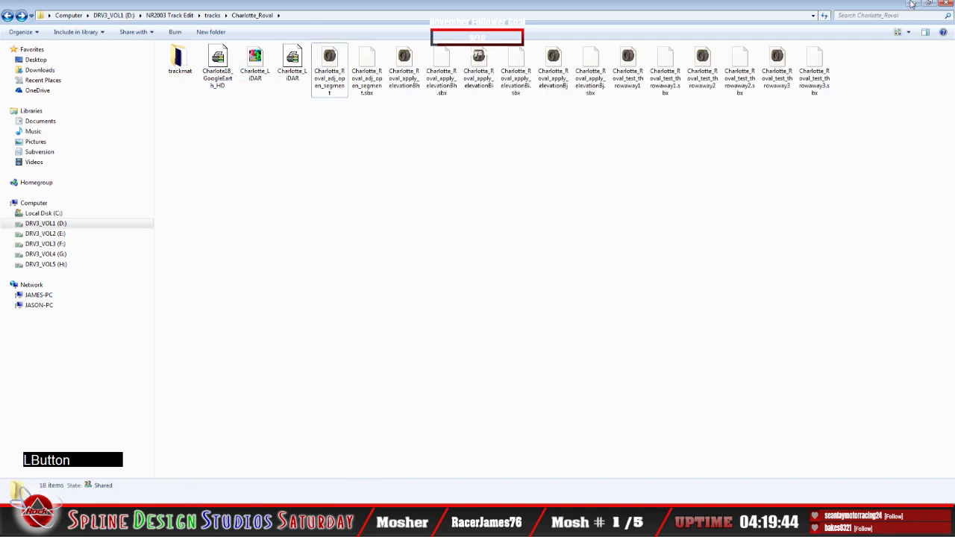
pyautogui.click(912, 4)
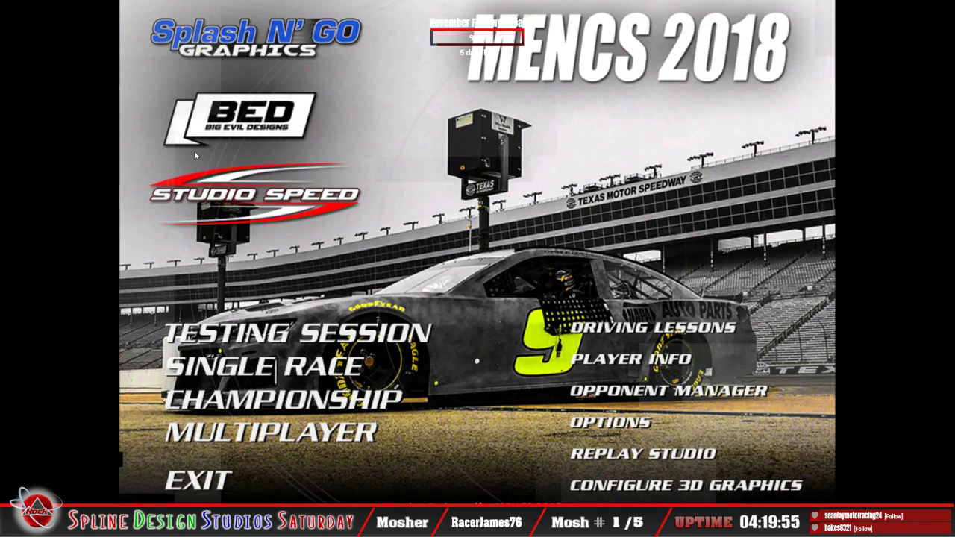
pyautogui.click(221, 340)
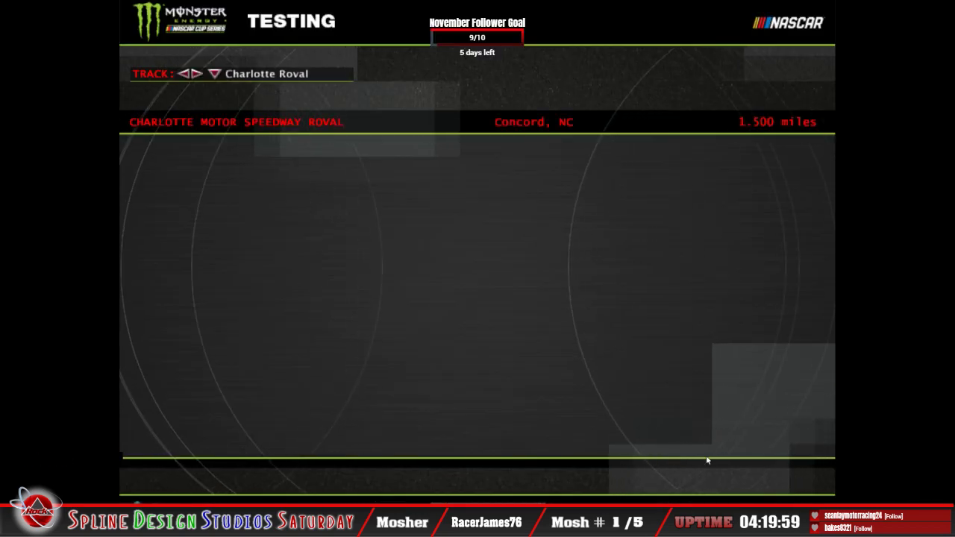
pyautogui.click(695, 454)
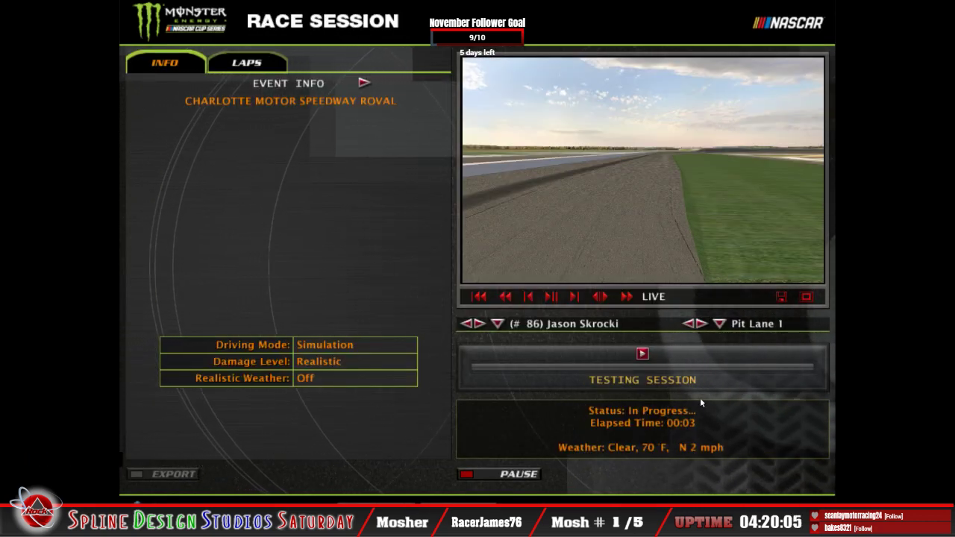
# Enter the car in the Charlotte Roval testing session, leaving the garage setup as it is
pyautogui.click(458, 505)
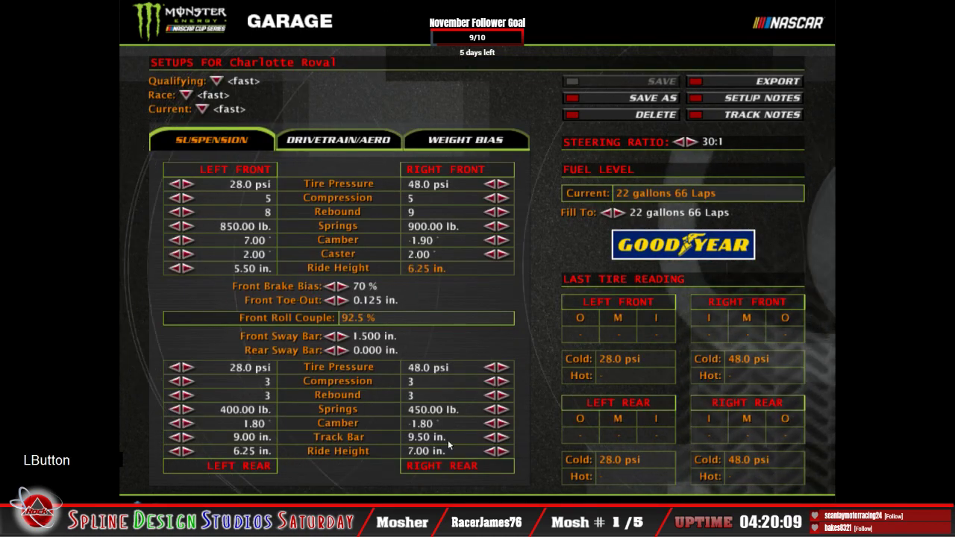
pyautogui.press('Escape')
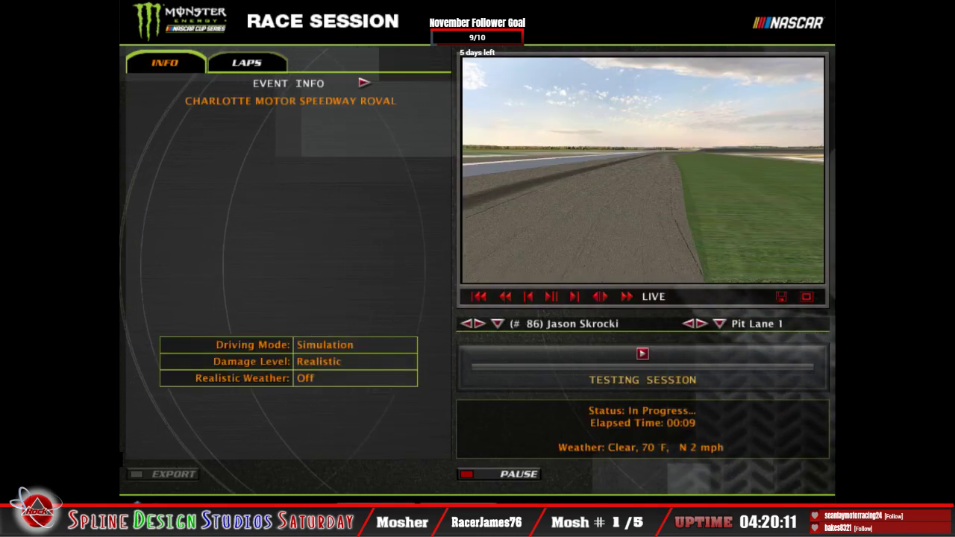
pyautogui.click(642, 354)
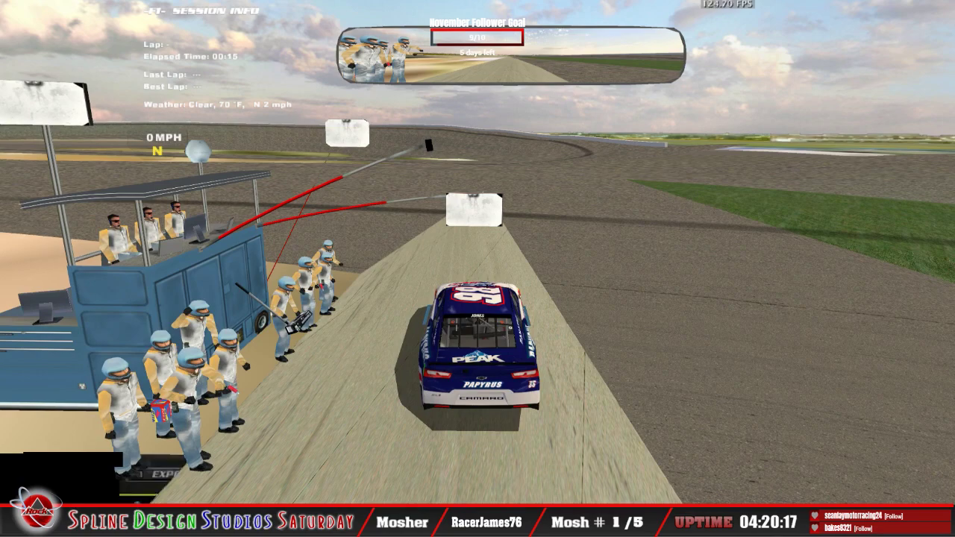
# Drive the car out of the pit stall, steer left onto the track surface and stop to inspect it
pyautogui.press('Up')
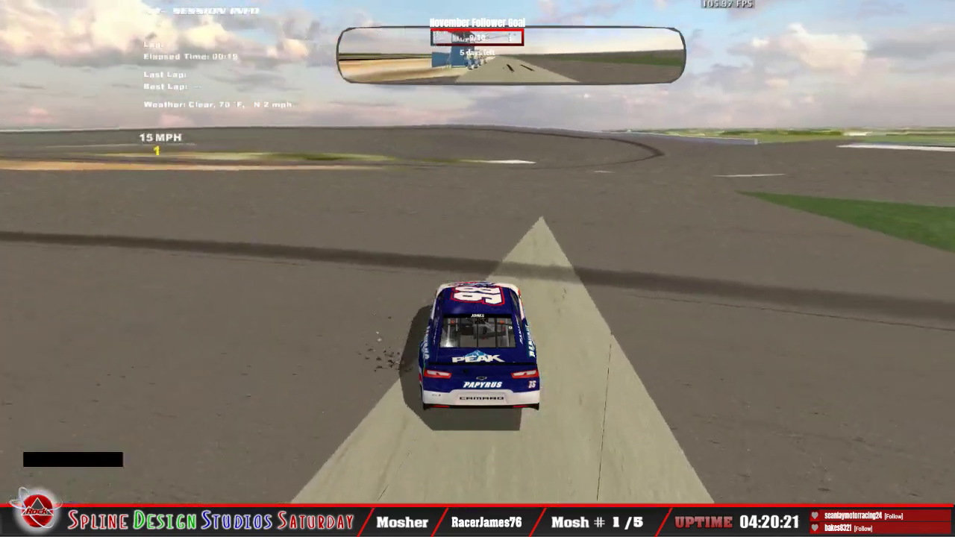
pyautogui.press('Left')
pyautogui.press('Left')
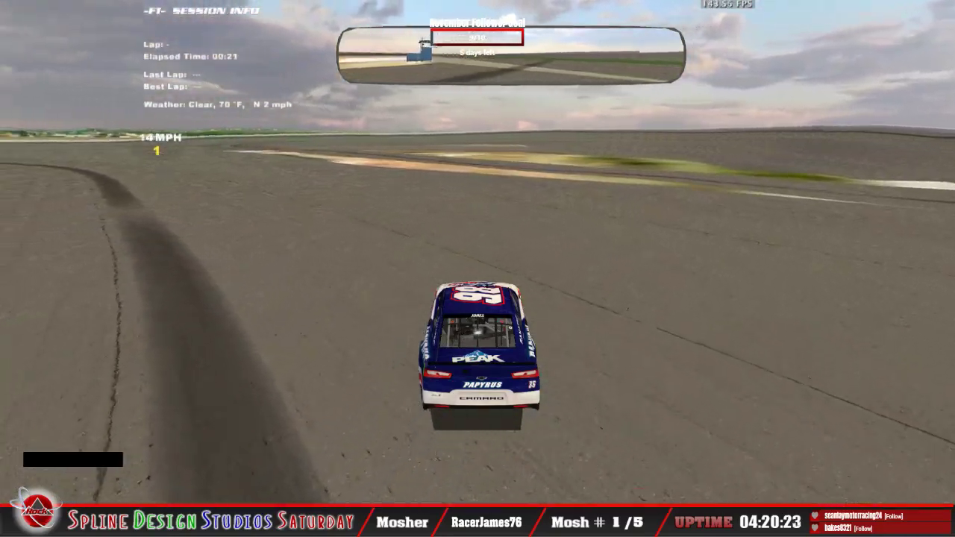
pyautogui.press('Down')
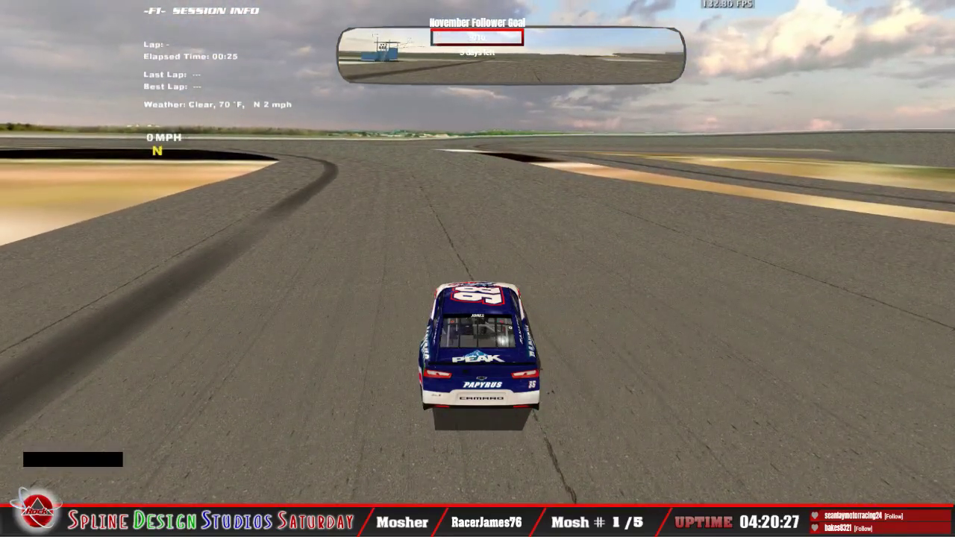
# Reverse the car past the pit crew onto the asphalt beside the pit stall, stop and shift to neutral
pyautogui.press('Down')
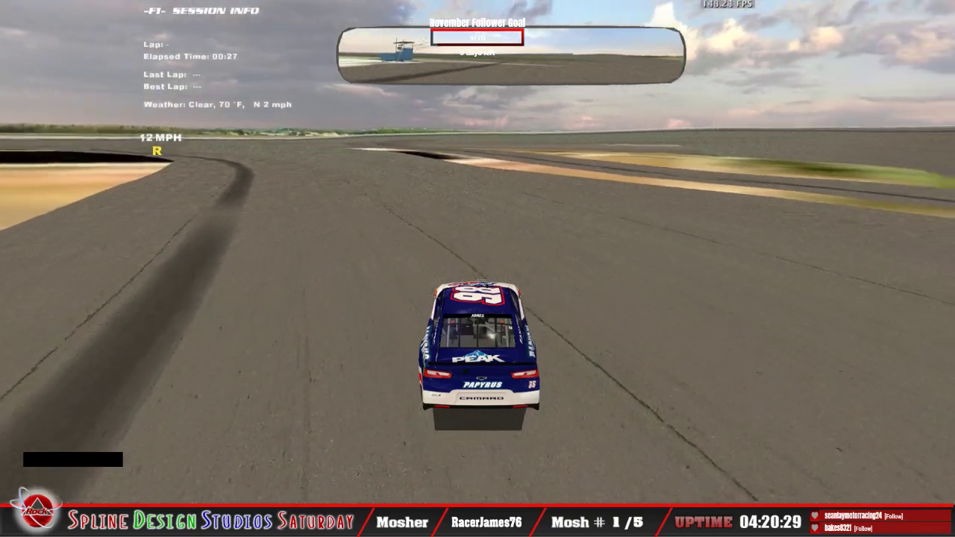
pyautogui.press('Left')
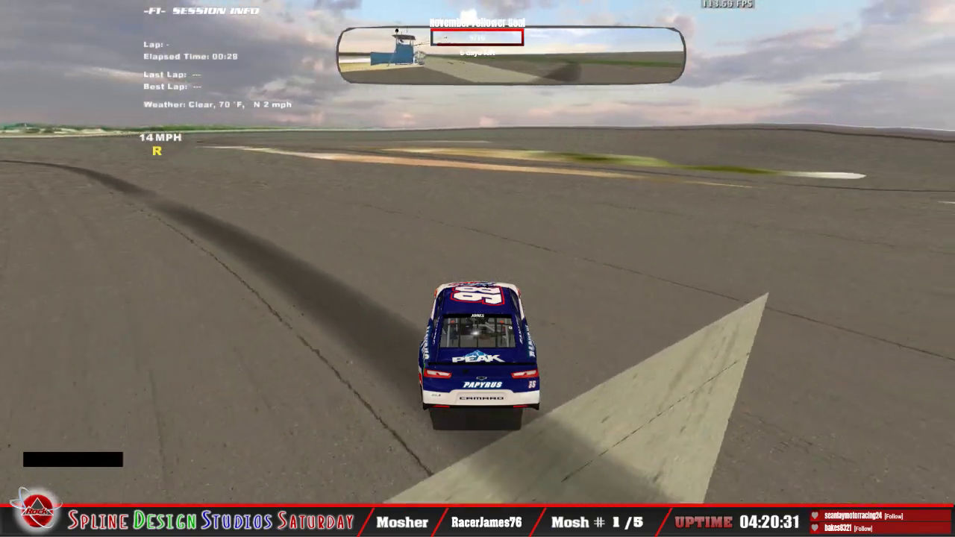
pyautogui.press('Left')
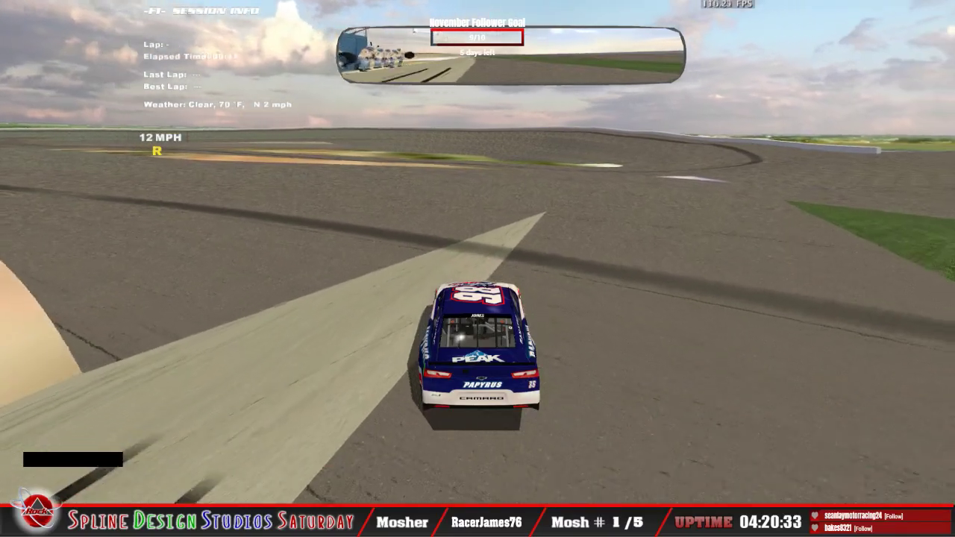
pyautogui.press('Down')
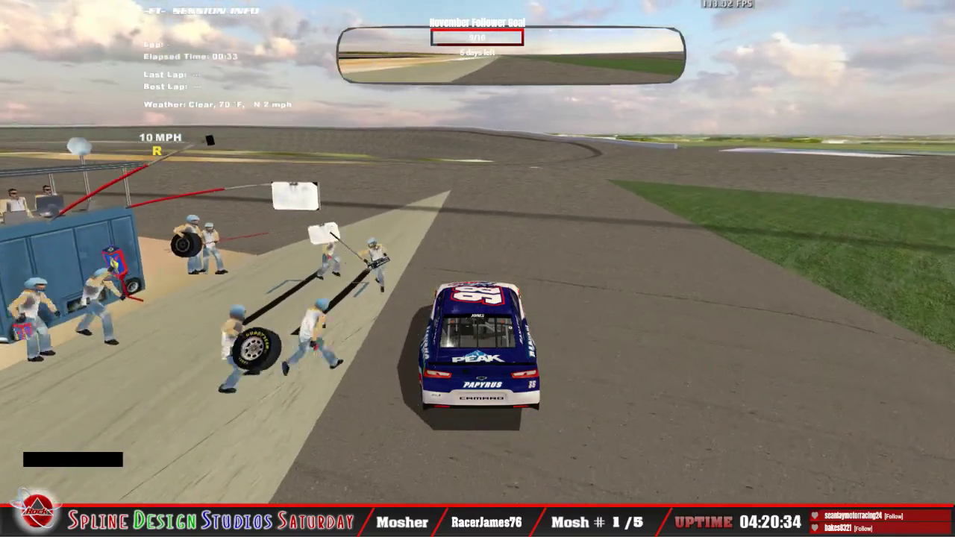
pyautogui.press('Down')
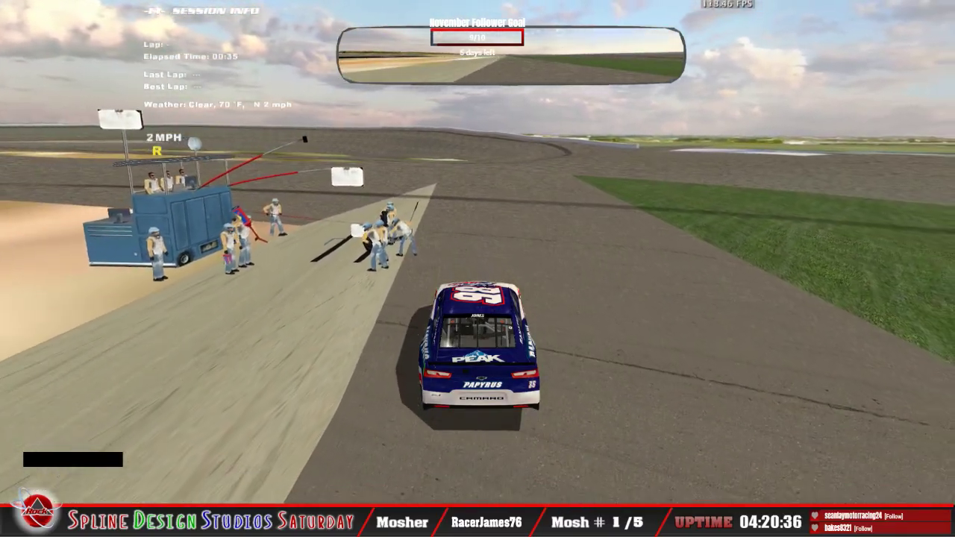
pyautogui.press('Down')
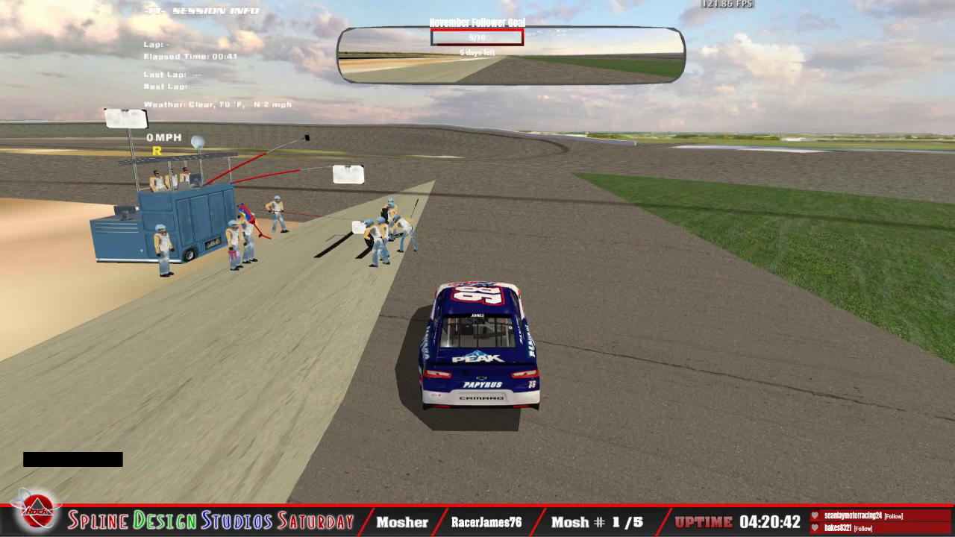
pyautogui.press('a')
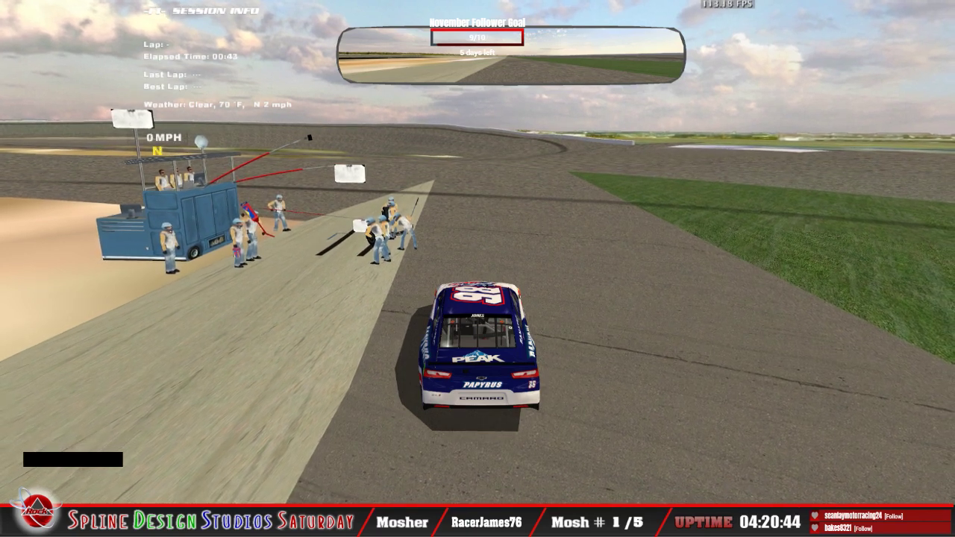